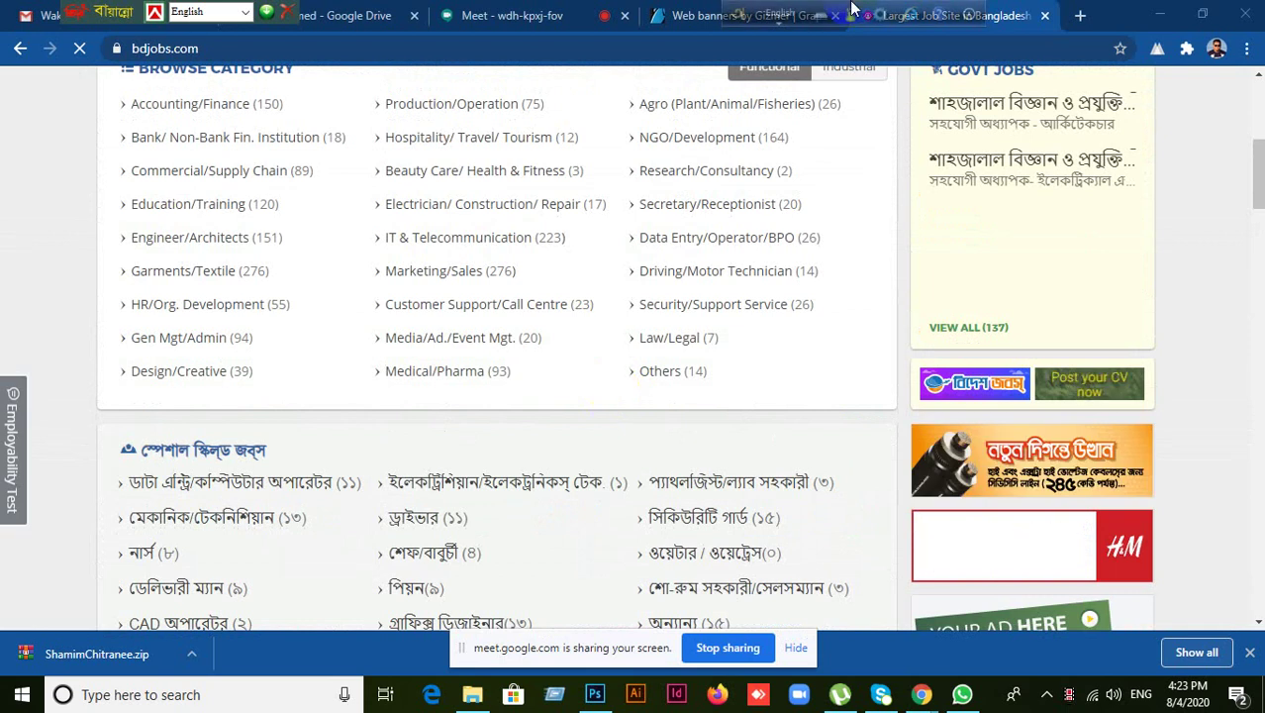
- Look over the job categories and the hot jobs listings on the bdjobs.com homepage
drag(758, 23, 265, 22)
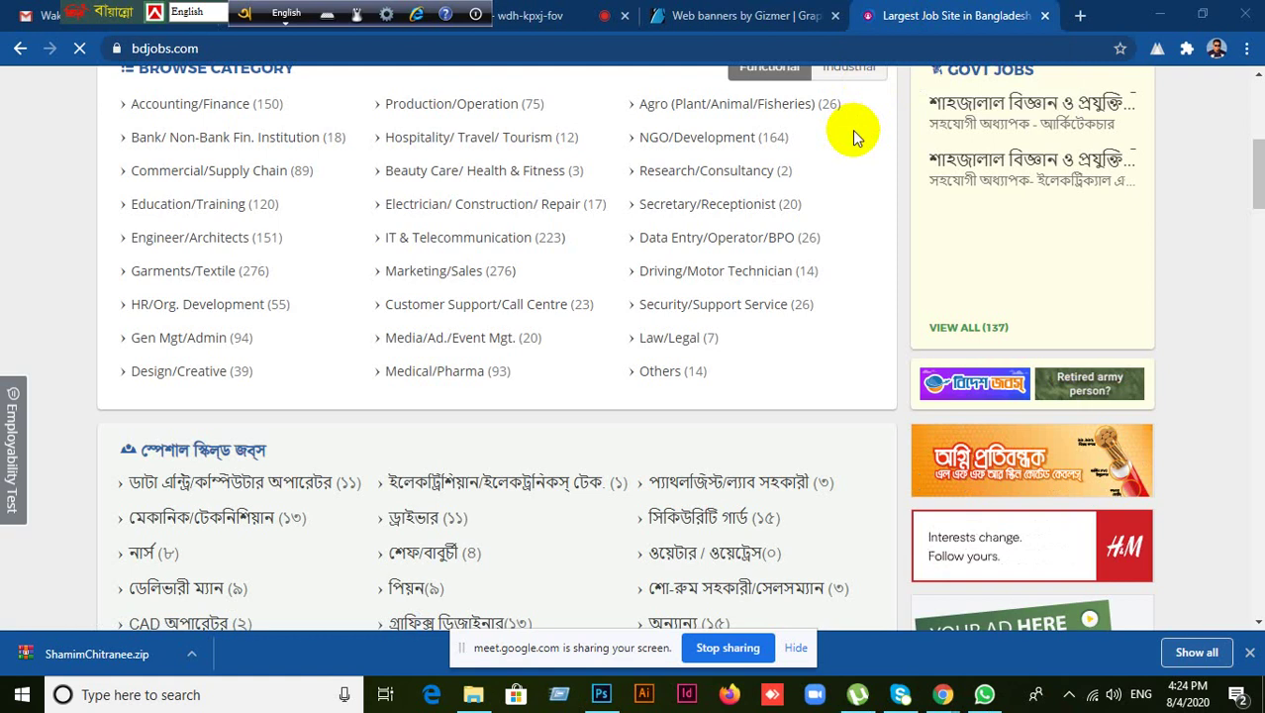
scroll(847, 217, up, 2)
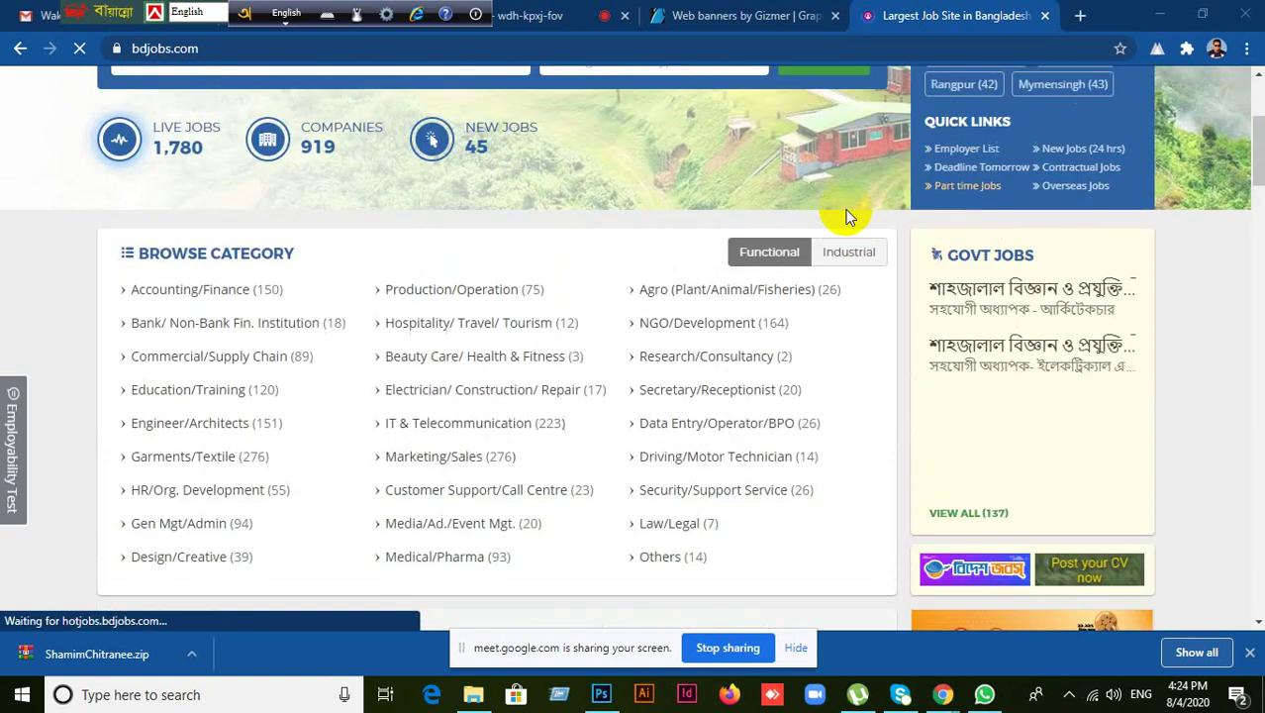
scroll(842, 222, down, 5)
scroll(592, 189, down, 3)
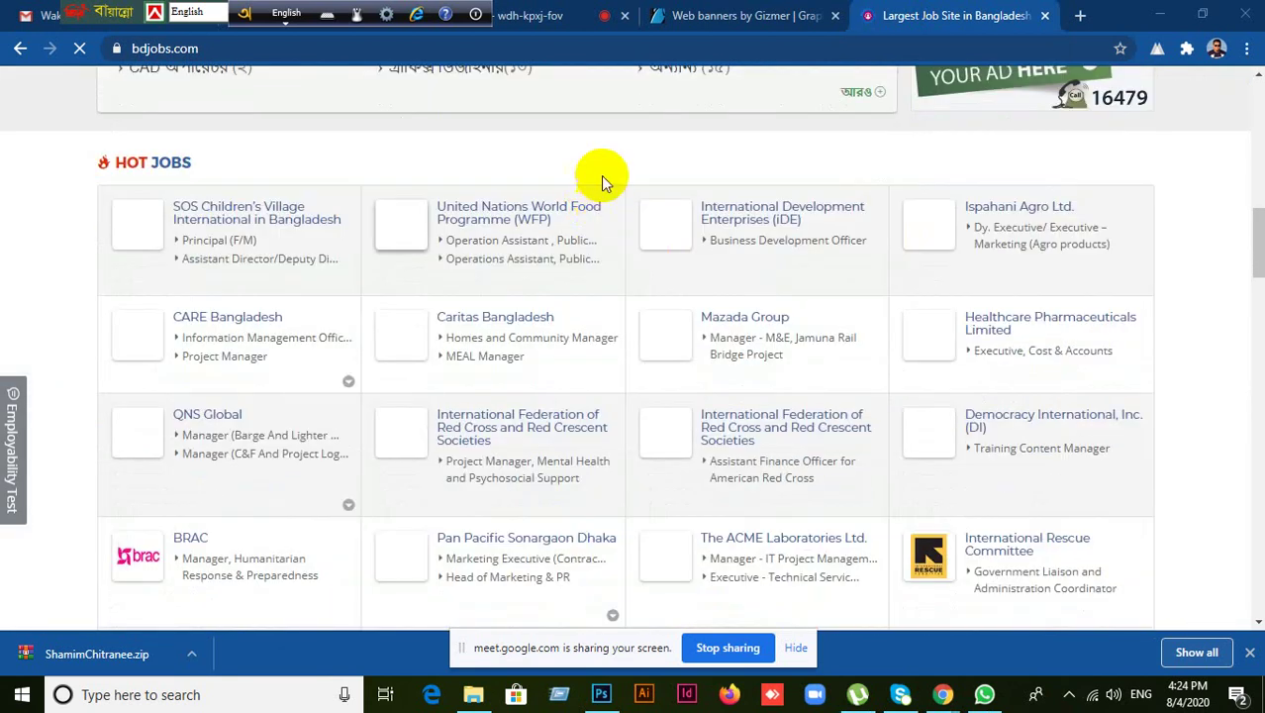
drag(247, 16, 1093, 14)
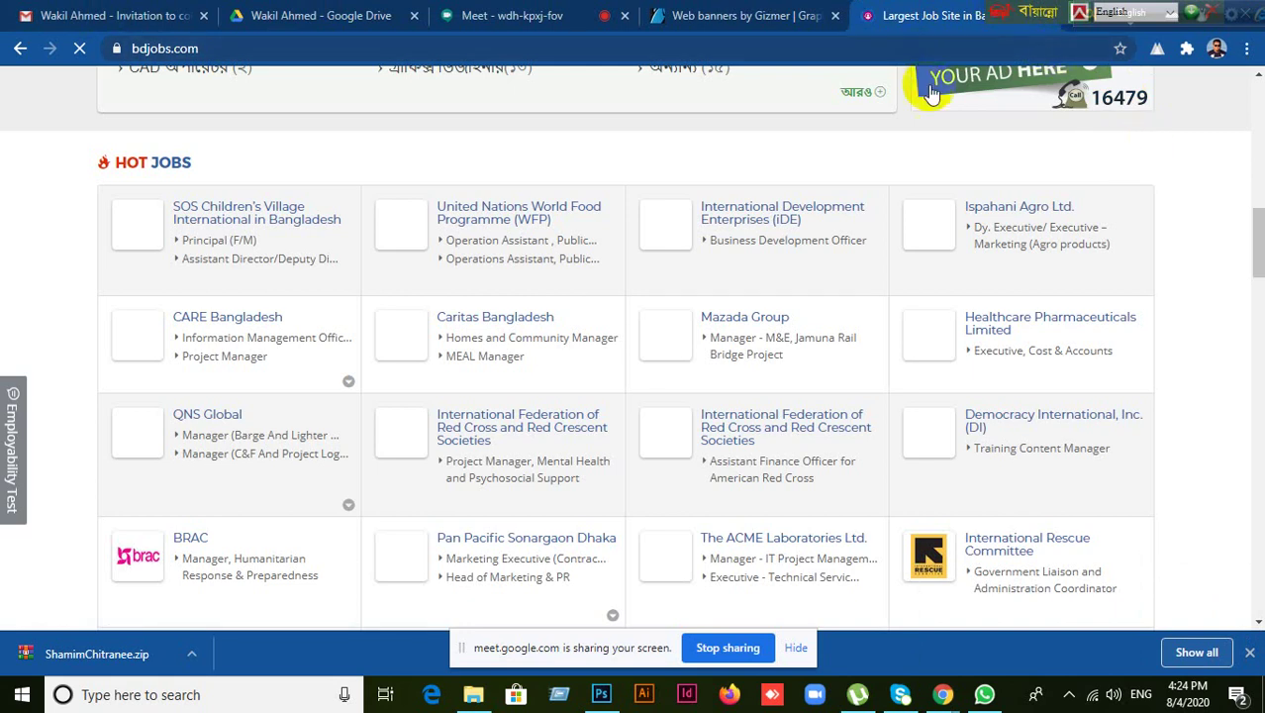
- Examine the layouts and sizes of the web banner set on the GraphicRiver item page
click(683, 15)
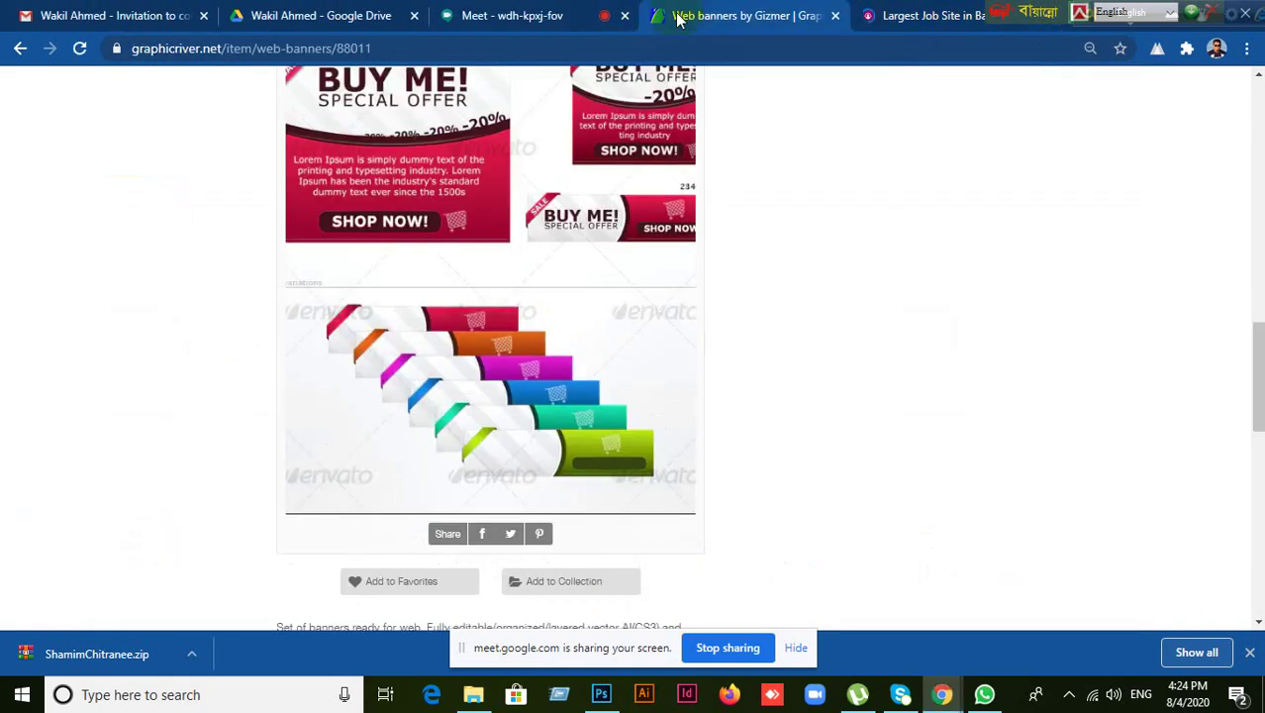
scroll(474, 352, up, 1)
scroll(462, 373, up, 1)
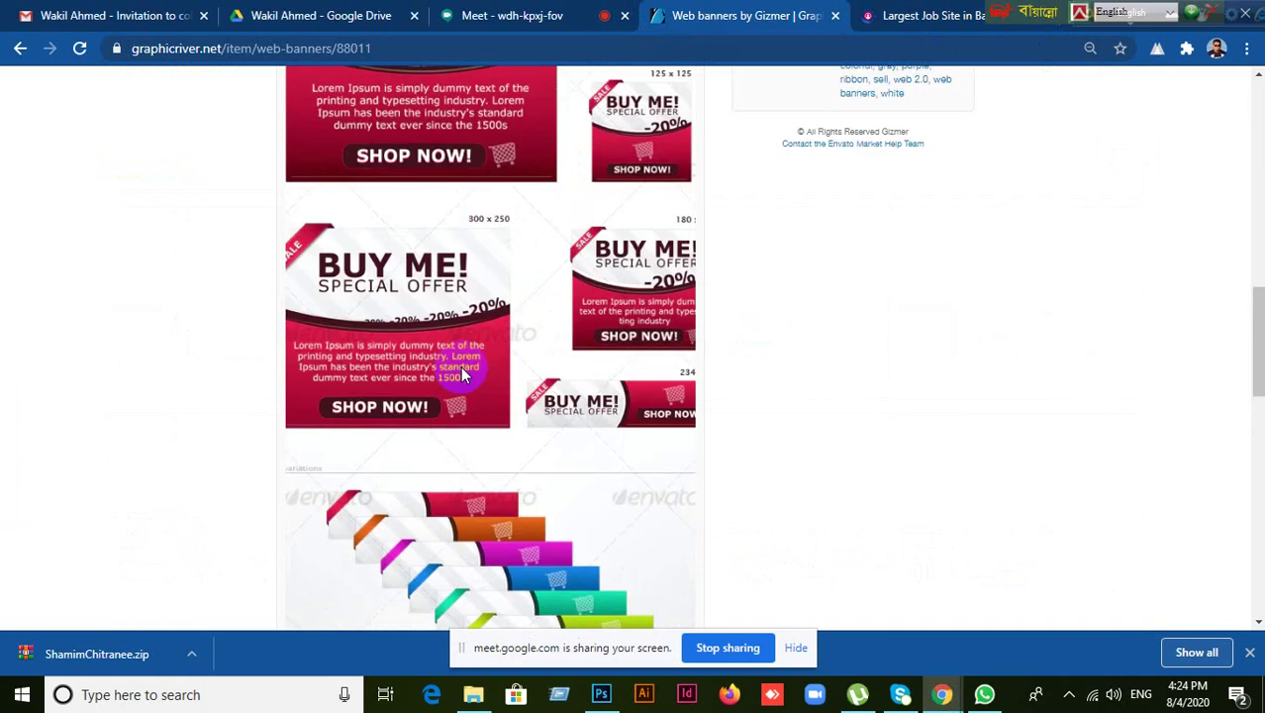
scroll(460, 374, up, 1)
scroll(460, 374, up, 6)
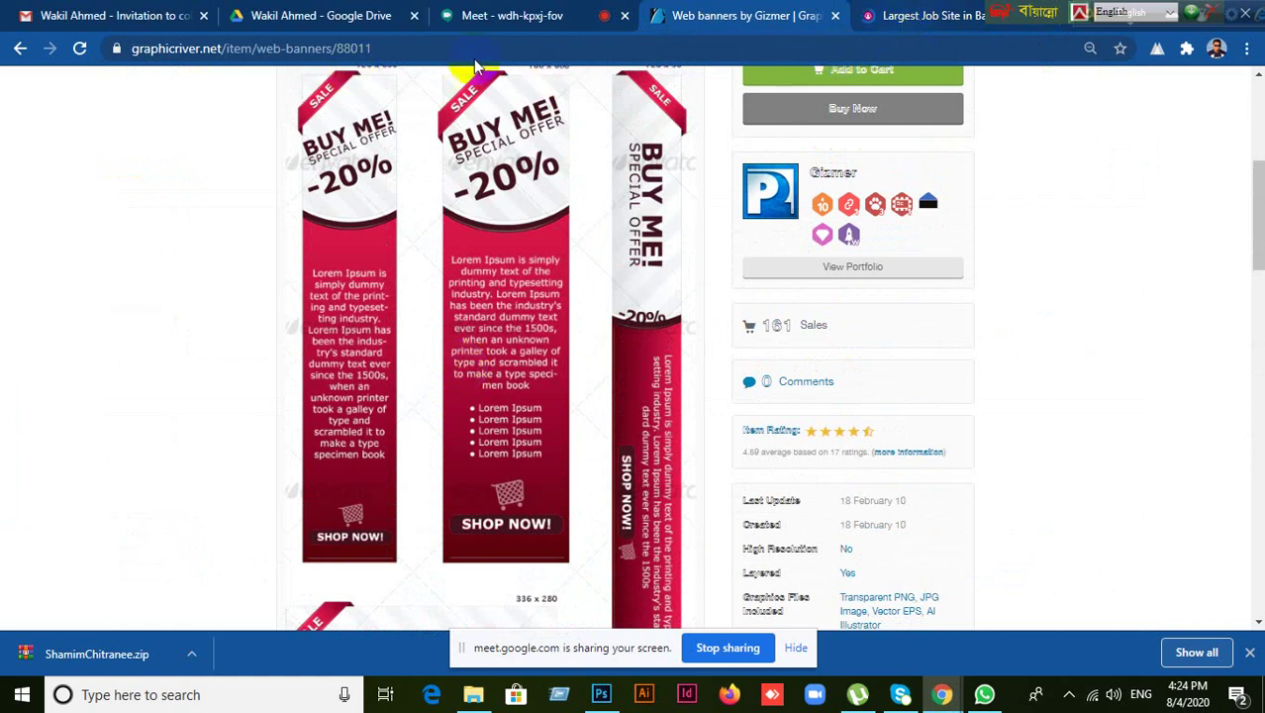
click(287, 17)
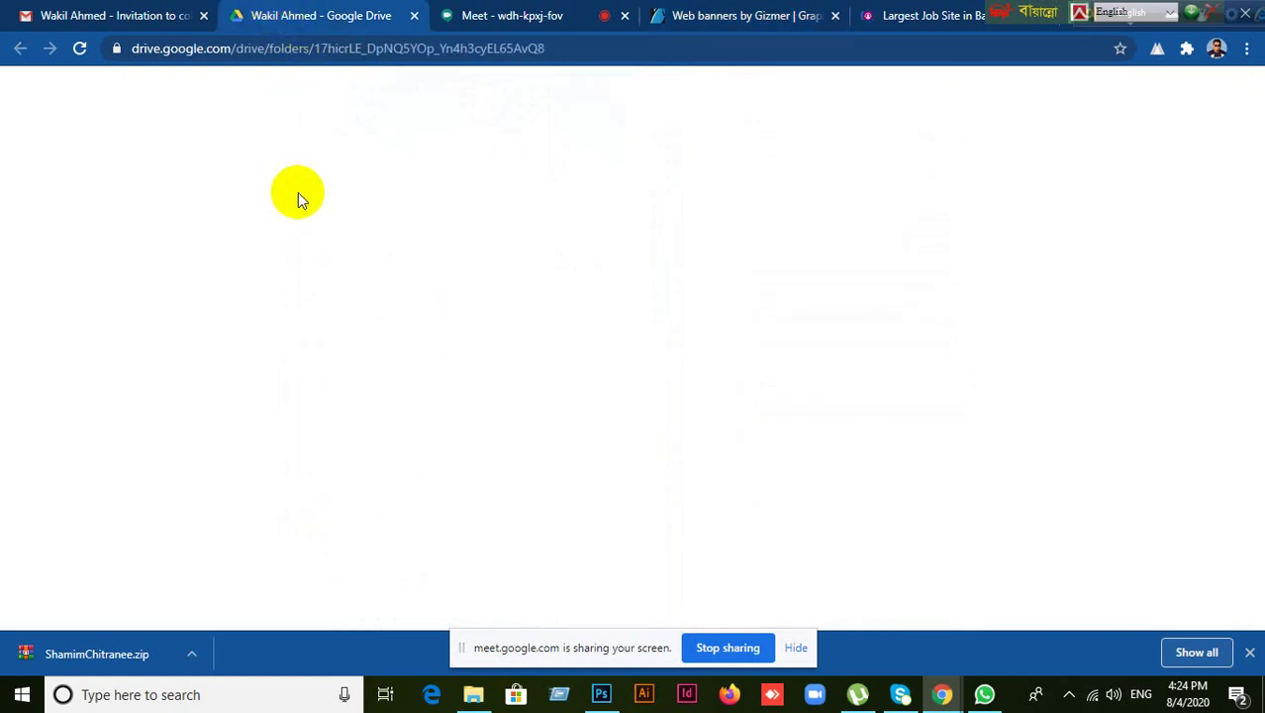
click(772, 17)
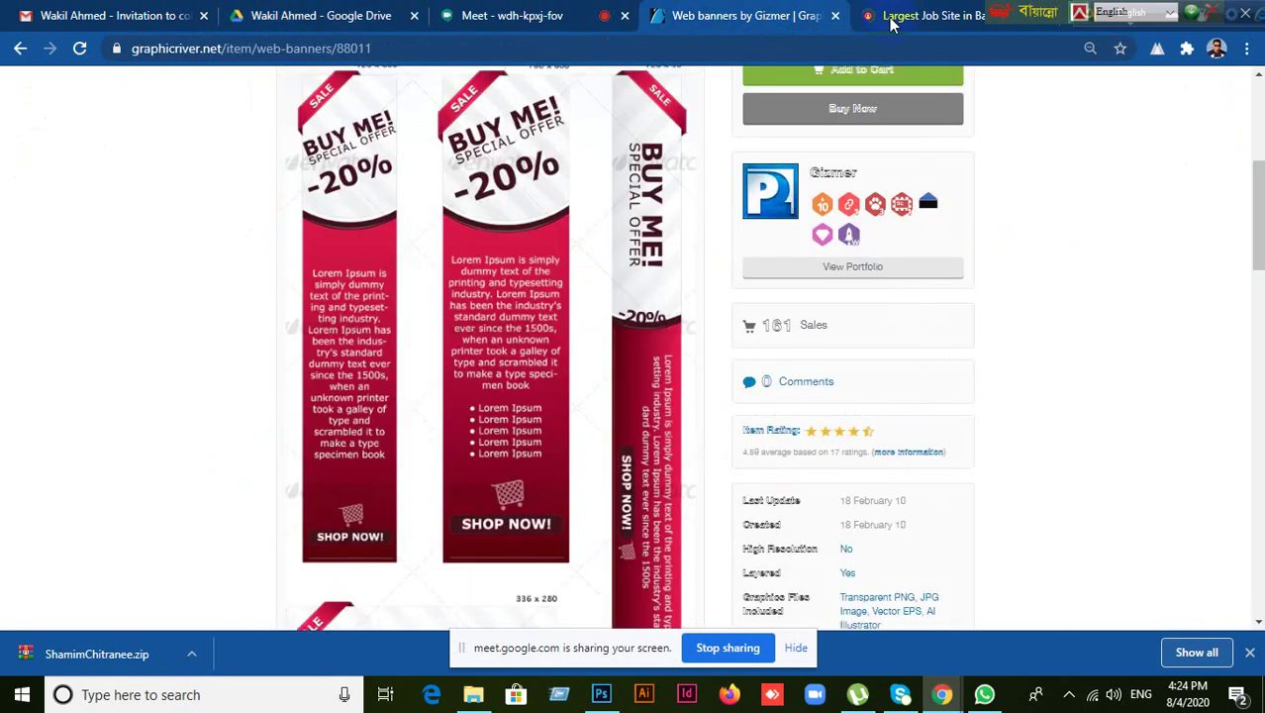
click(953, 16)
click(743, 16)
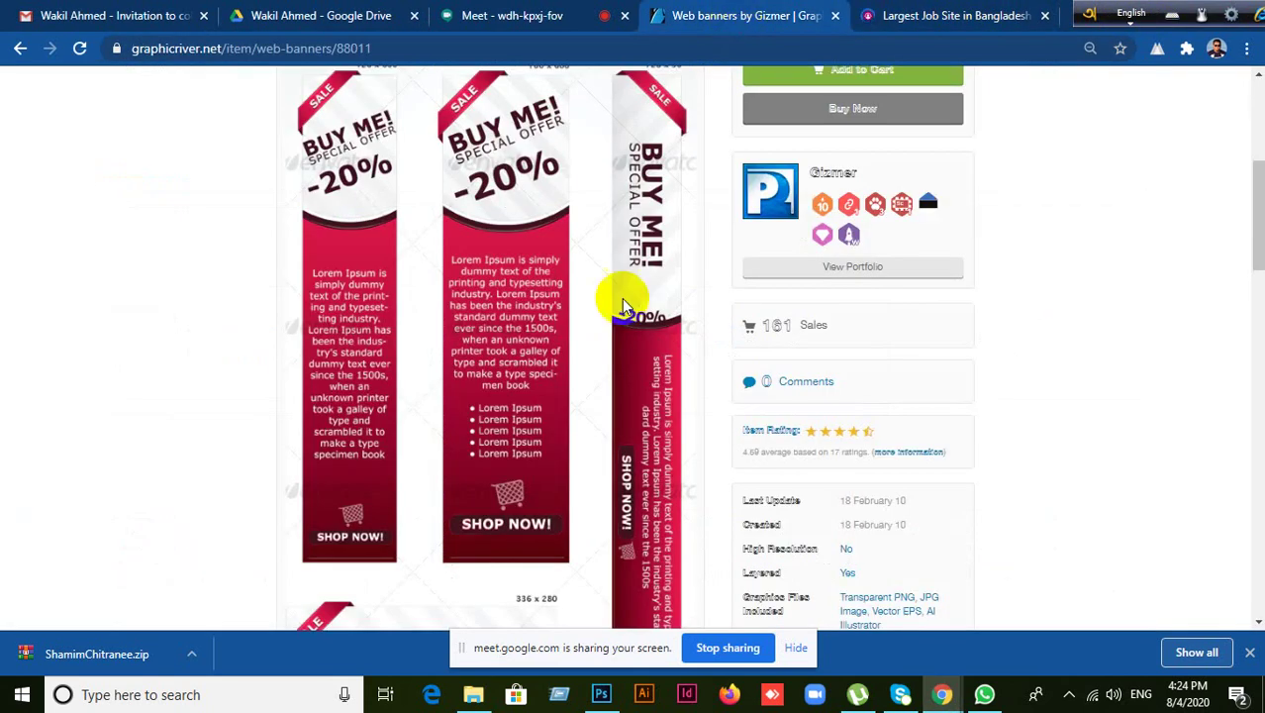
scroll(442, 383, down, 2)
scroll(464, 357, up, 2)
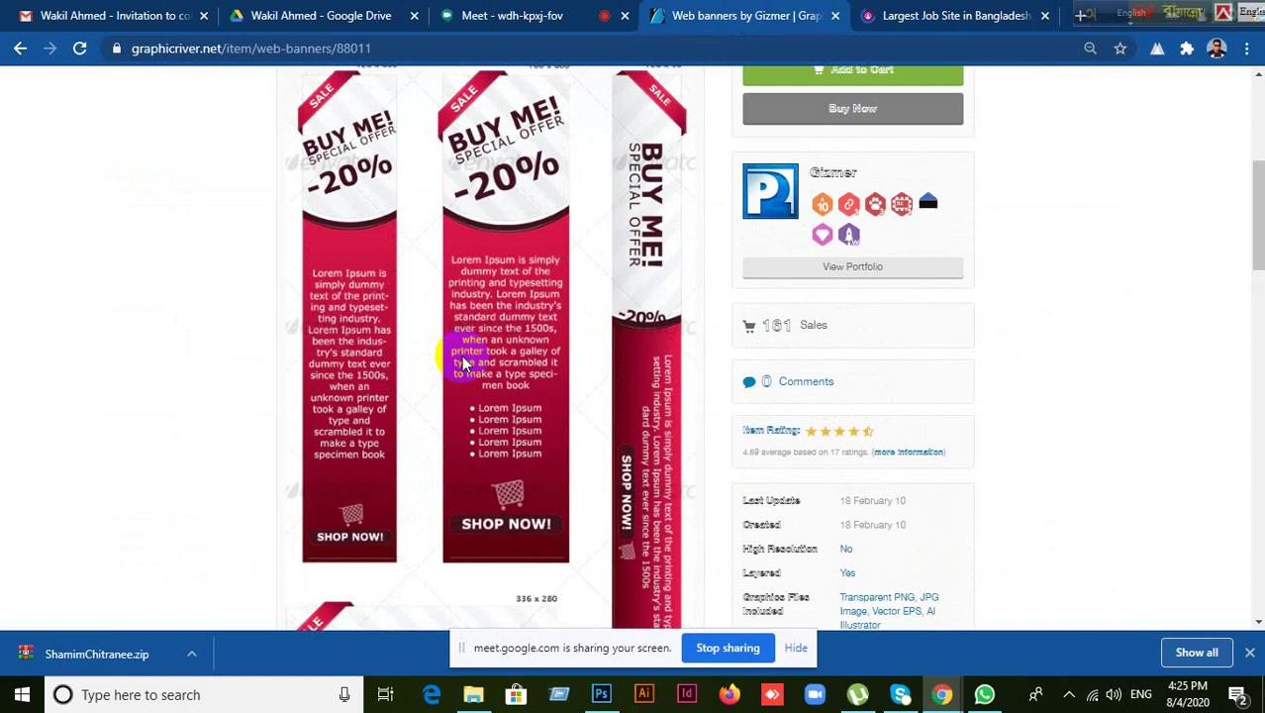
- Open facebook.com in a new browser tab and check the top of the bdjobs.com homepage while it loads
click(931, 18)
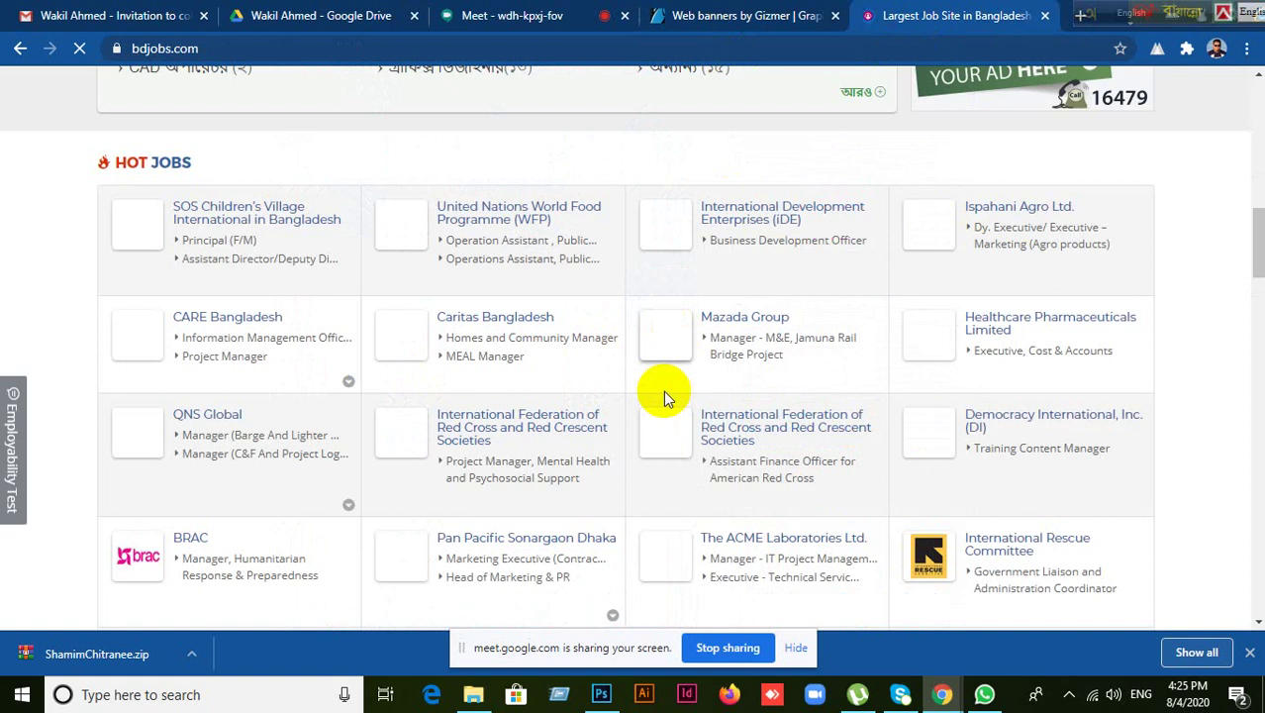
click(1080, 15)
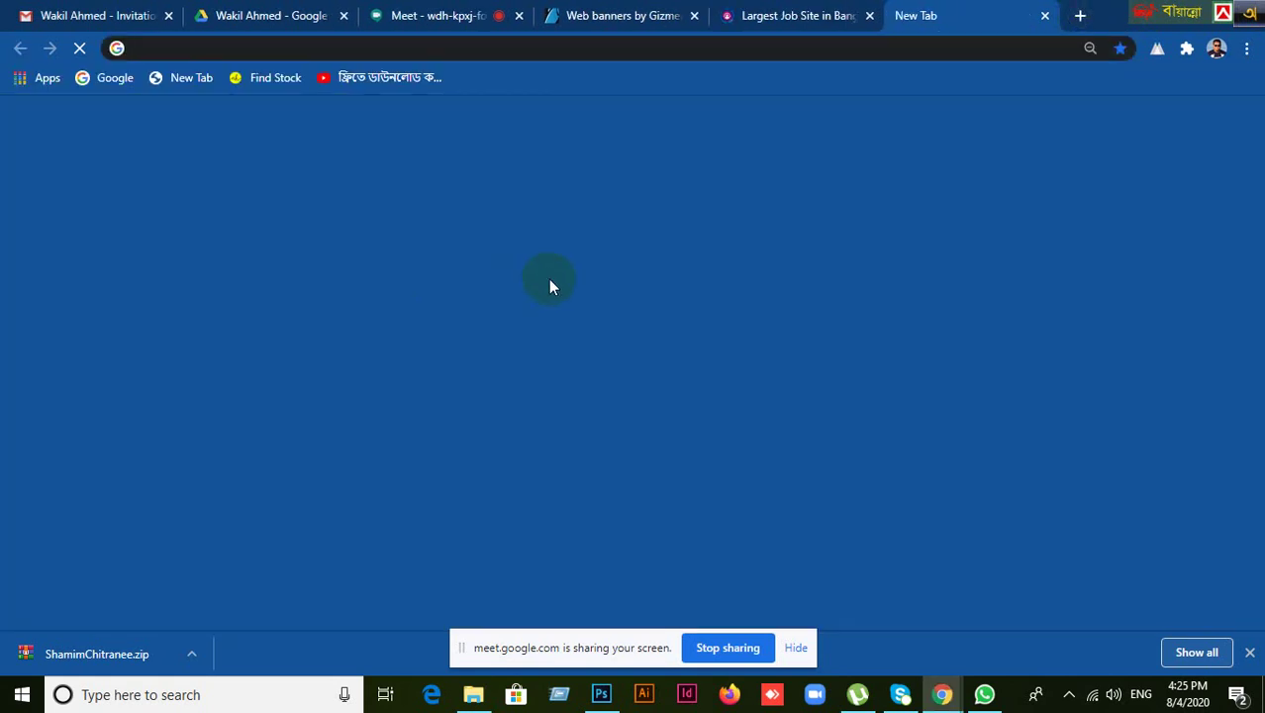
click(455, 454)
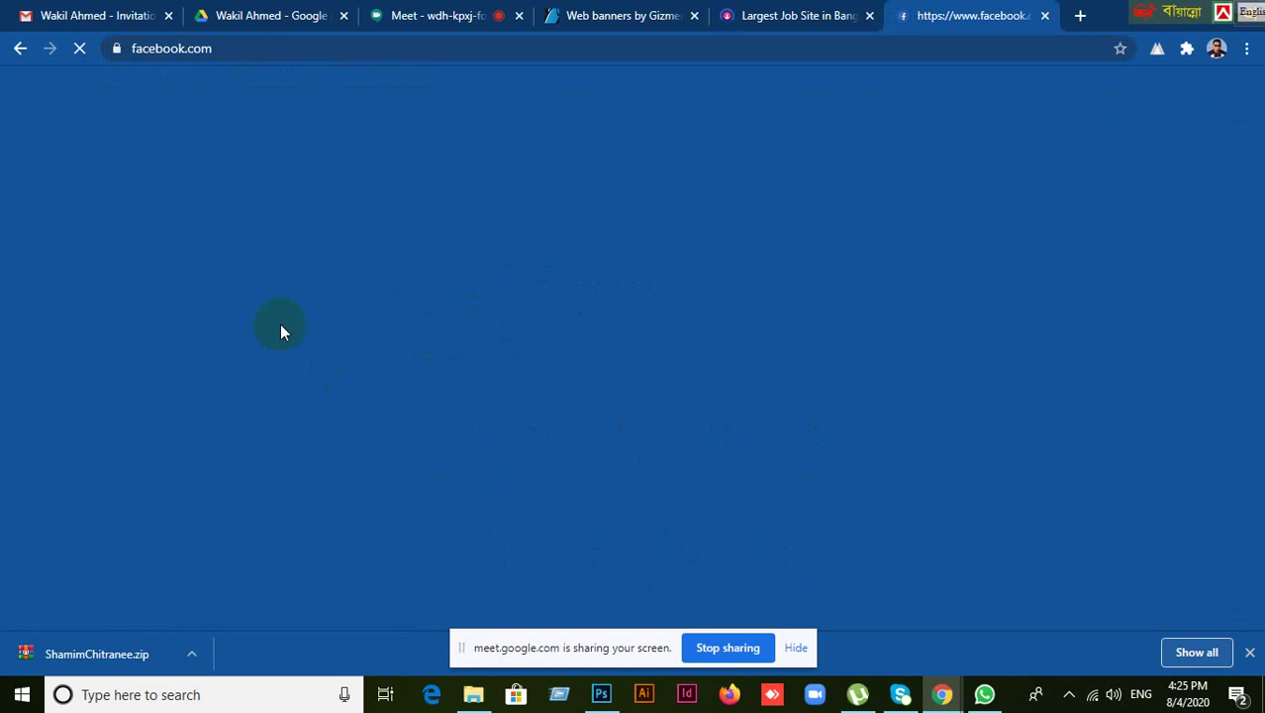
click(792, 15)
scroll(457, 275, up, 10)
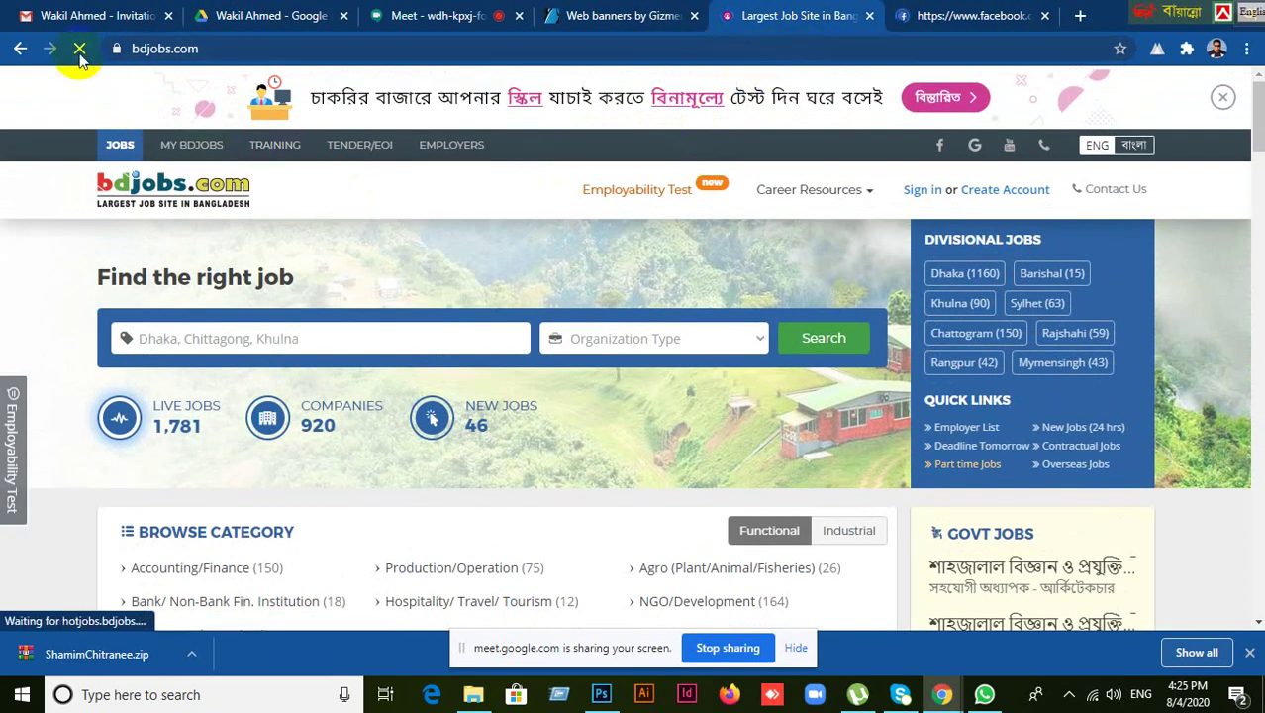
click(1014, 18)
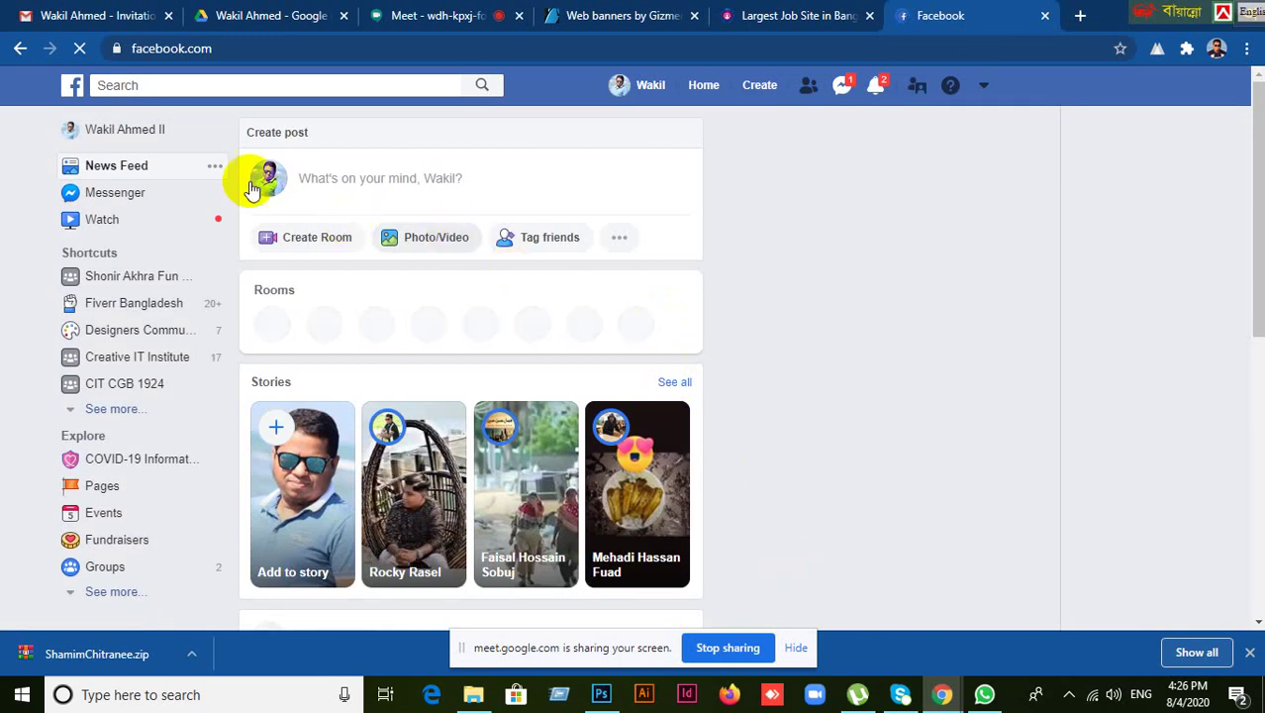
- Search Facebook for "Royel Buffet"
click(159, 86)
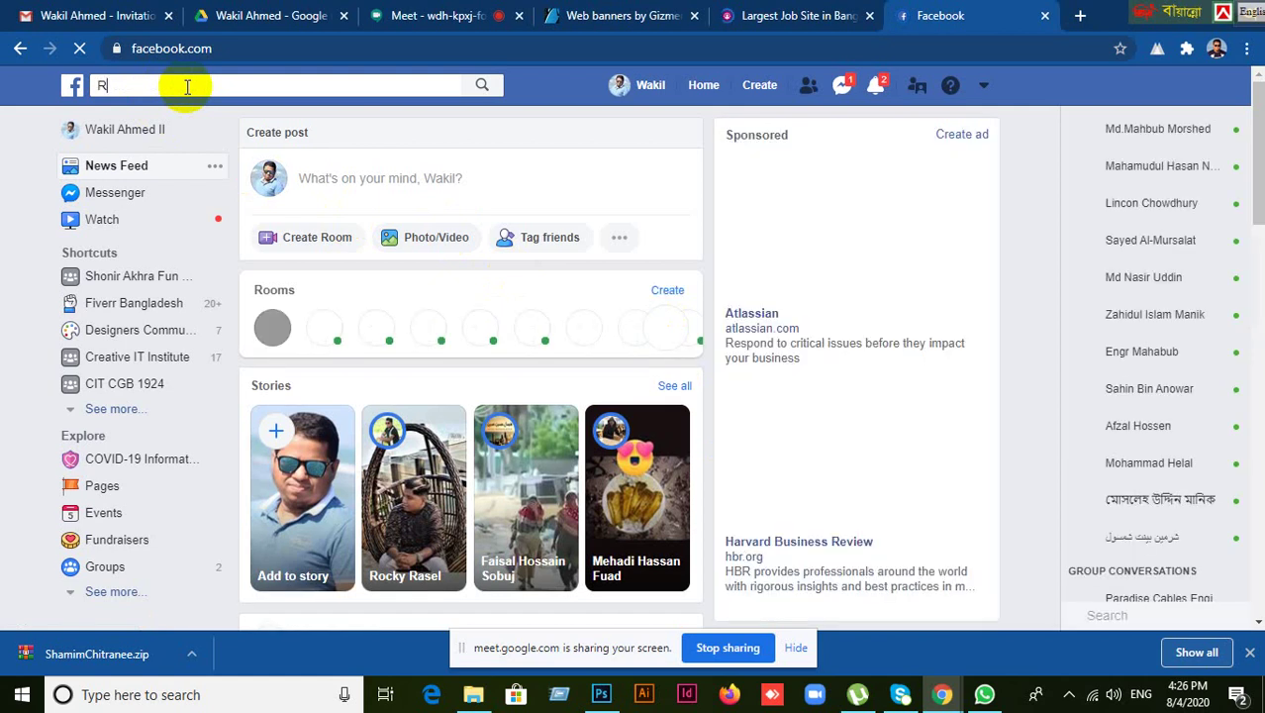
text(Royel )
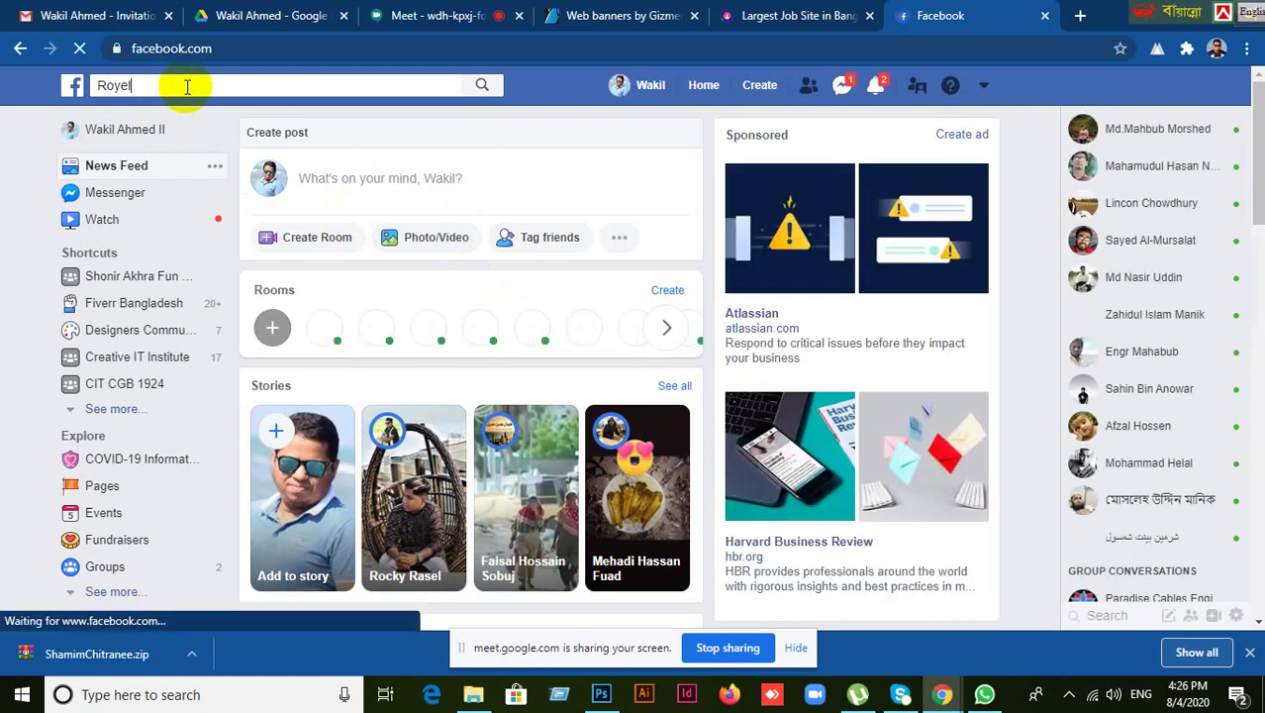
text(B)
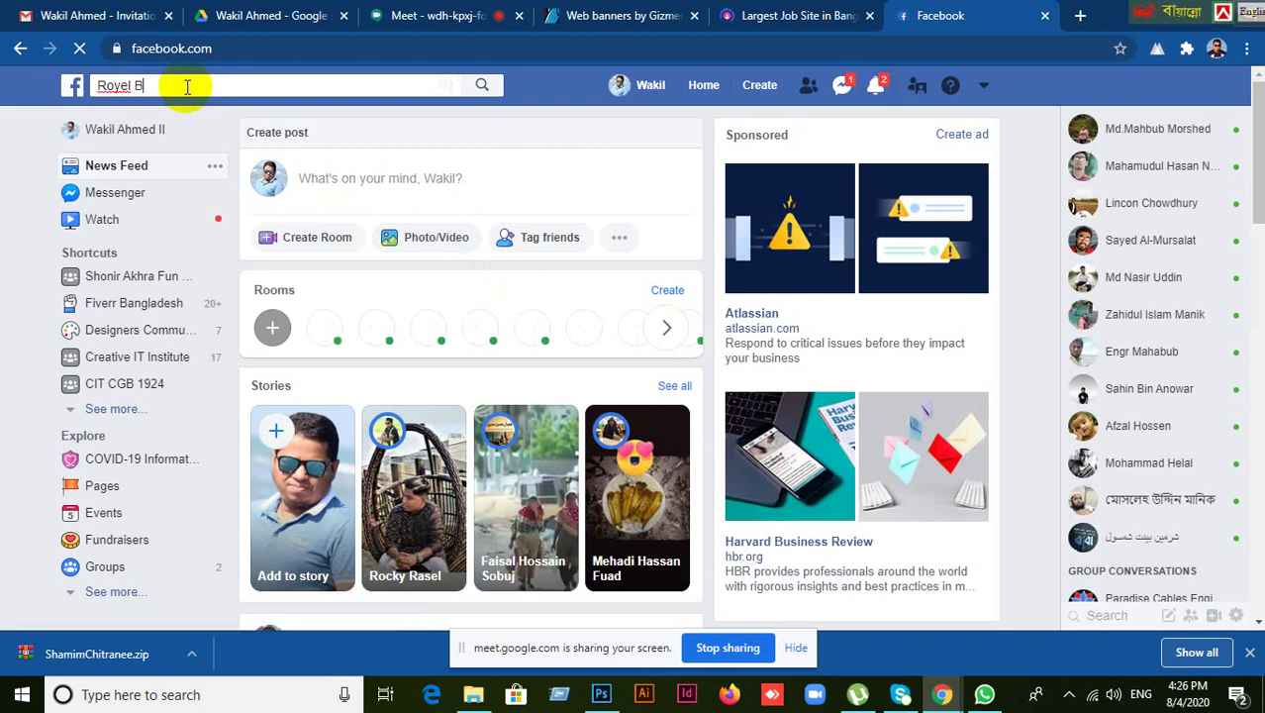
text(uffet)
click(483, 86)
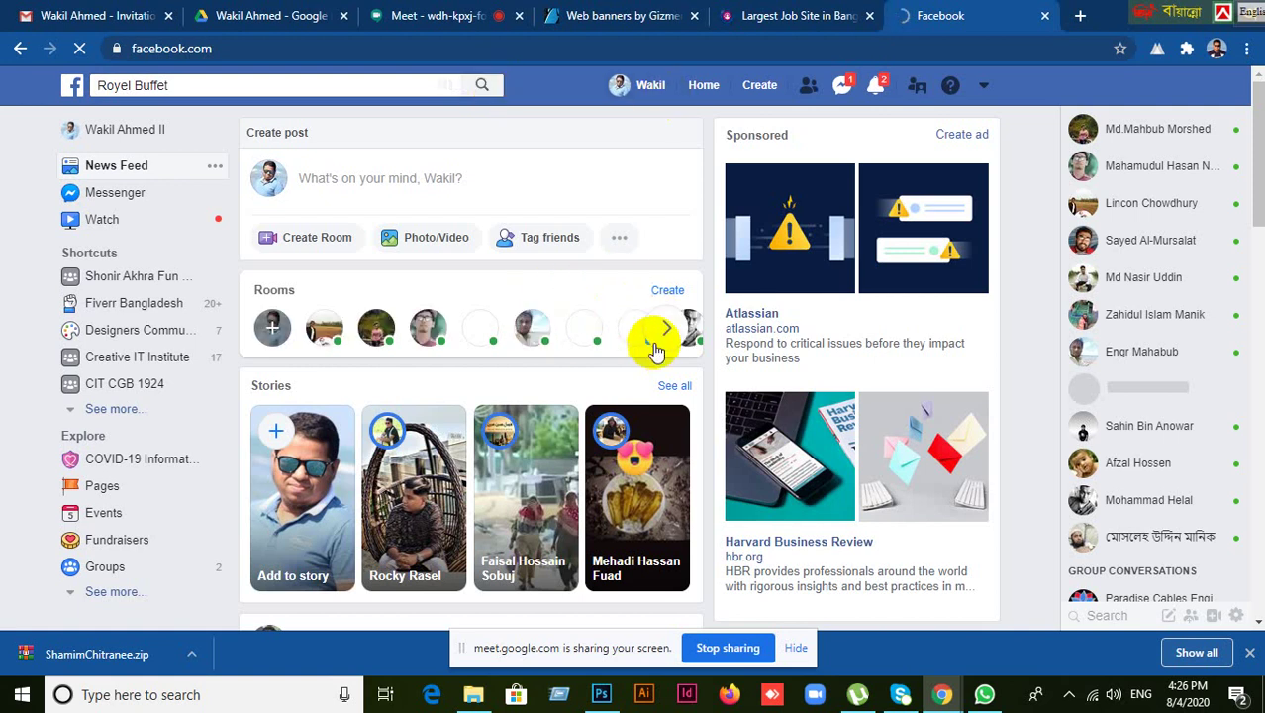
- Close the bdjobs.com page and return to the GraphicRiver web banners page
click(868, 17)
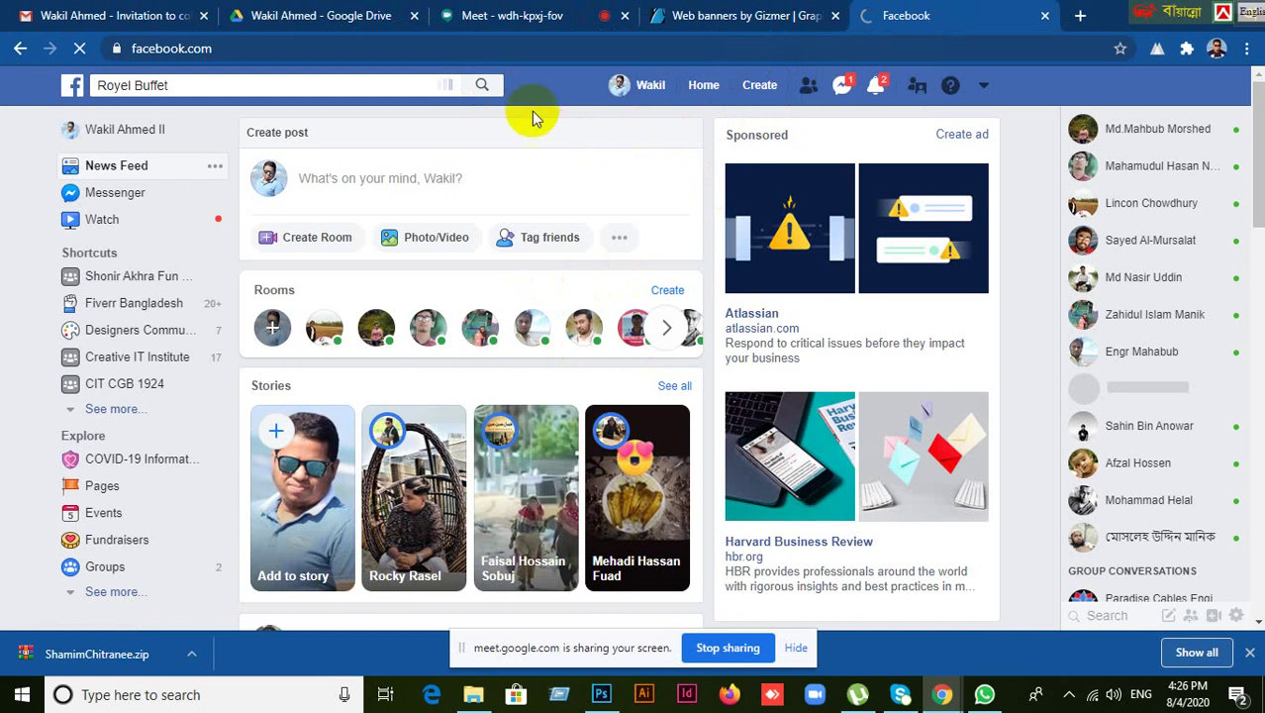
click(690, 18)
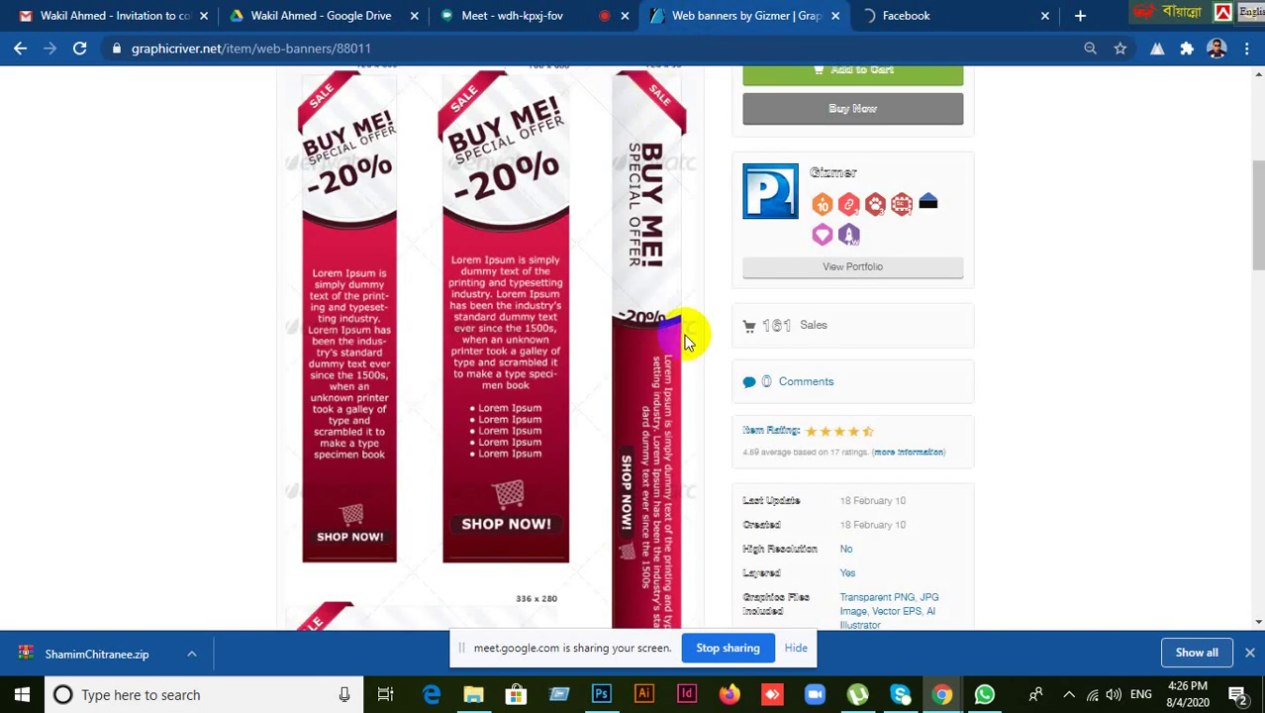
- Switch to Photoshop and move the floating Bangla keyboard bar away from the window controls
click(597, 695)
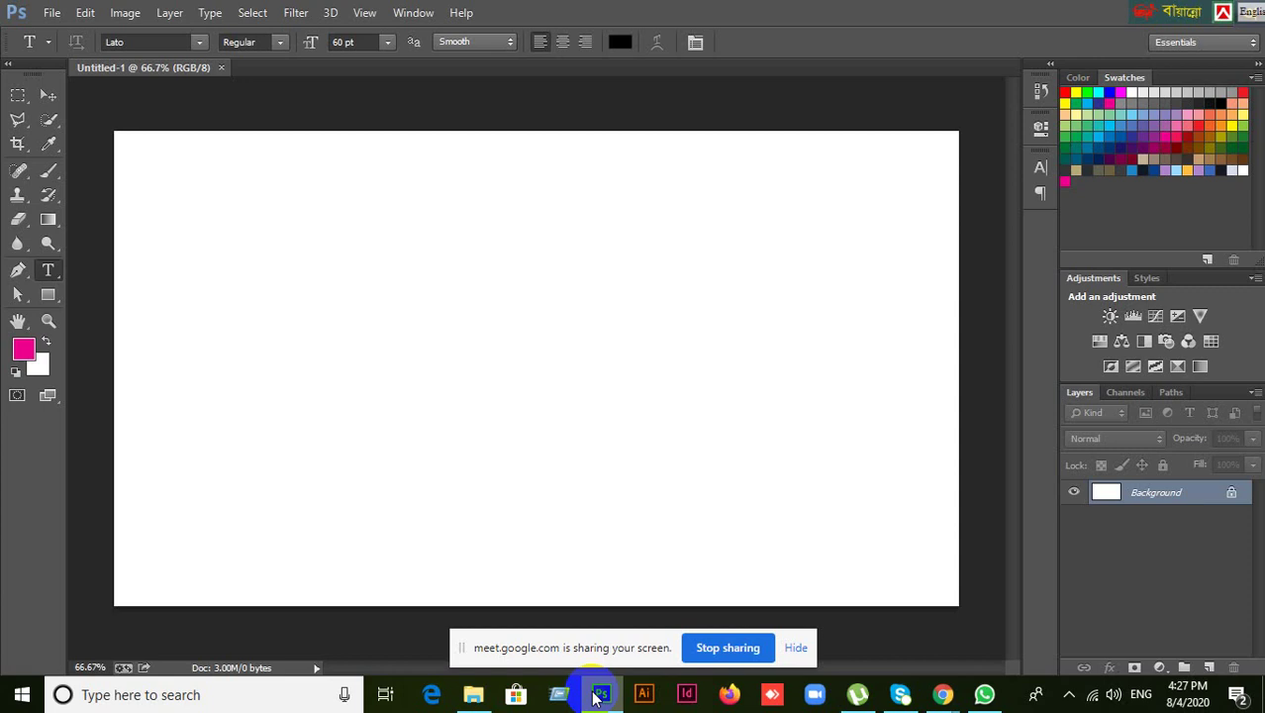
drag(1165, 18, 638, 13)
click(1247, 14)
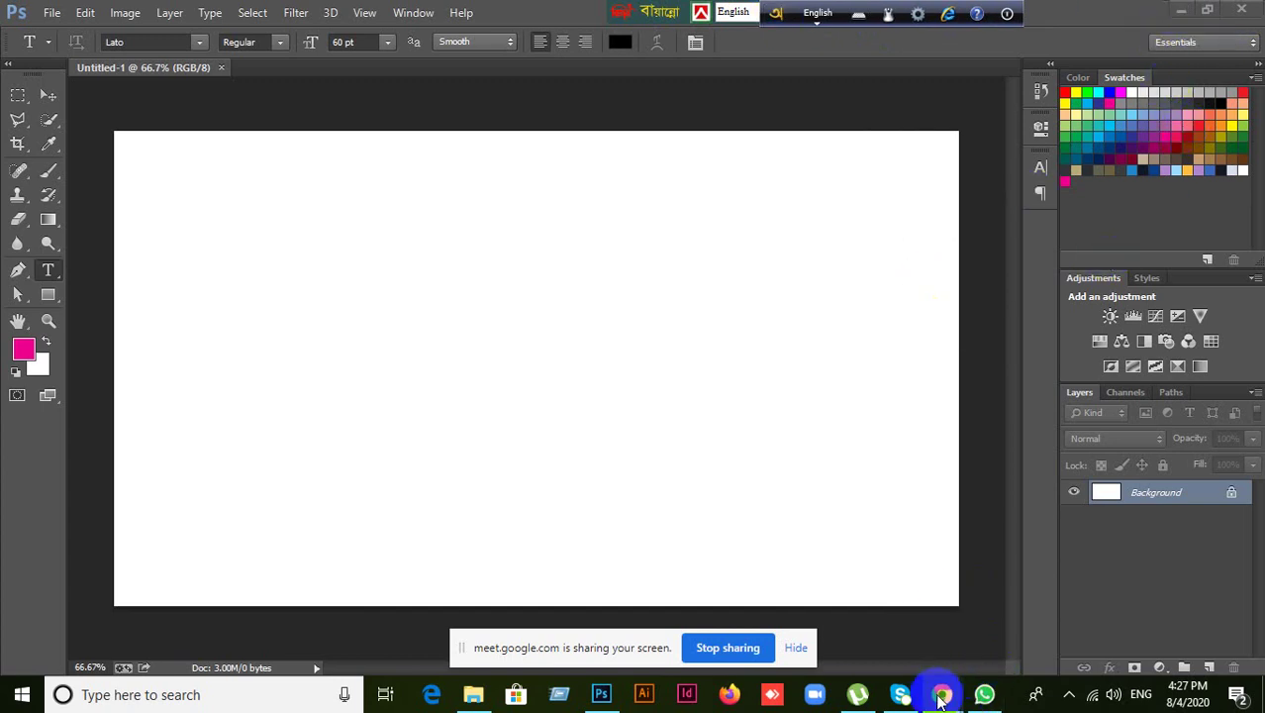
- Switch back to Chrome and bring up the Facebook search results for Royel Buffet
mouse_move(942, 698)
click(856, 617)
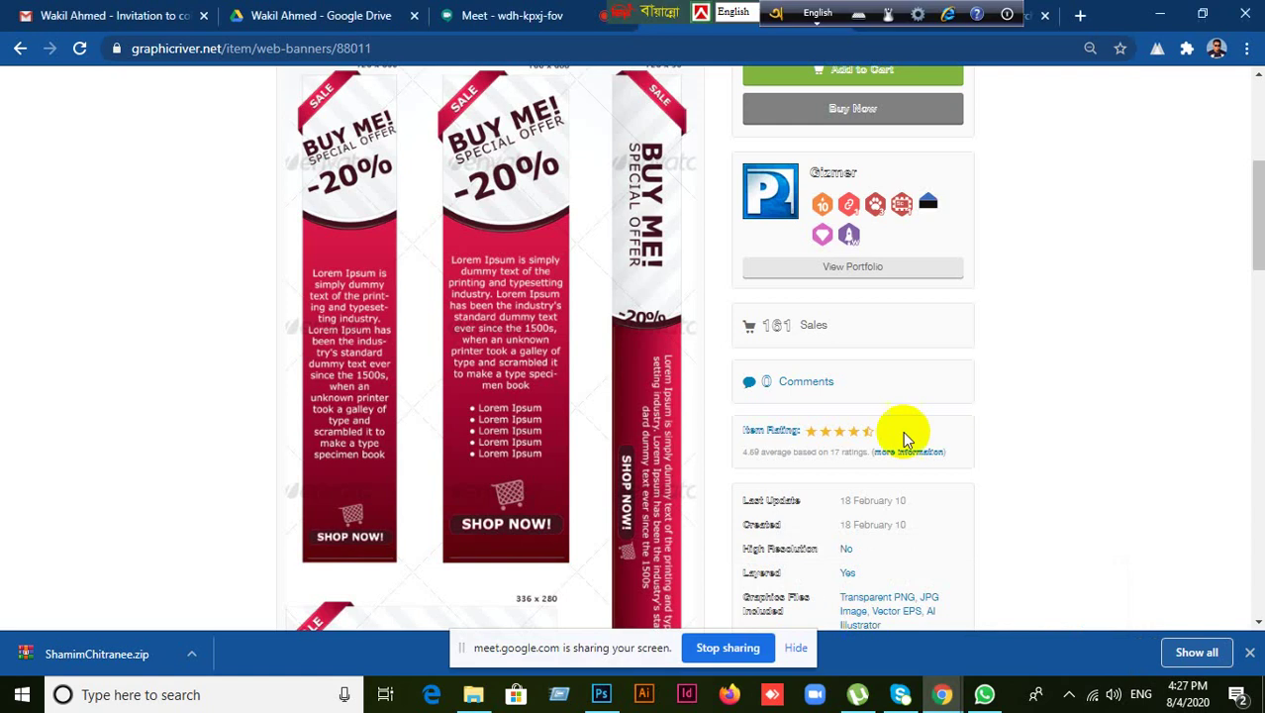
click(685, 18)
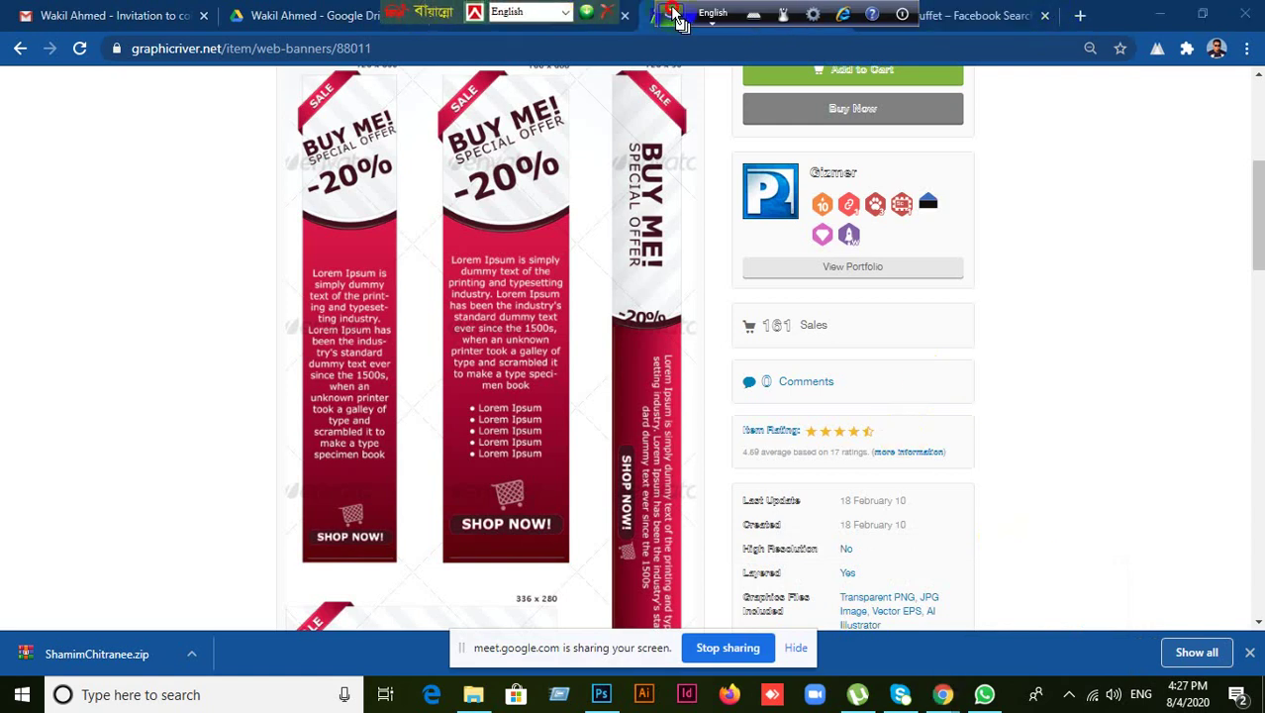
click(962, 15)
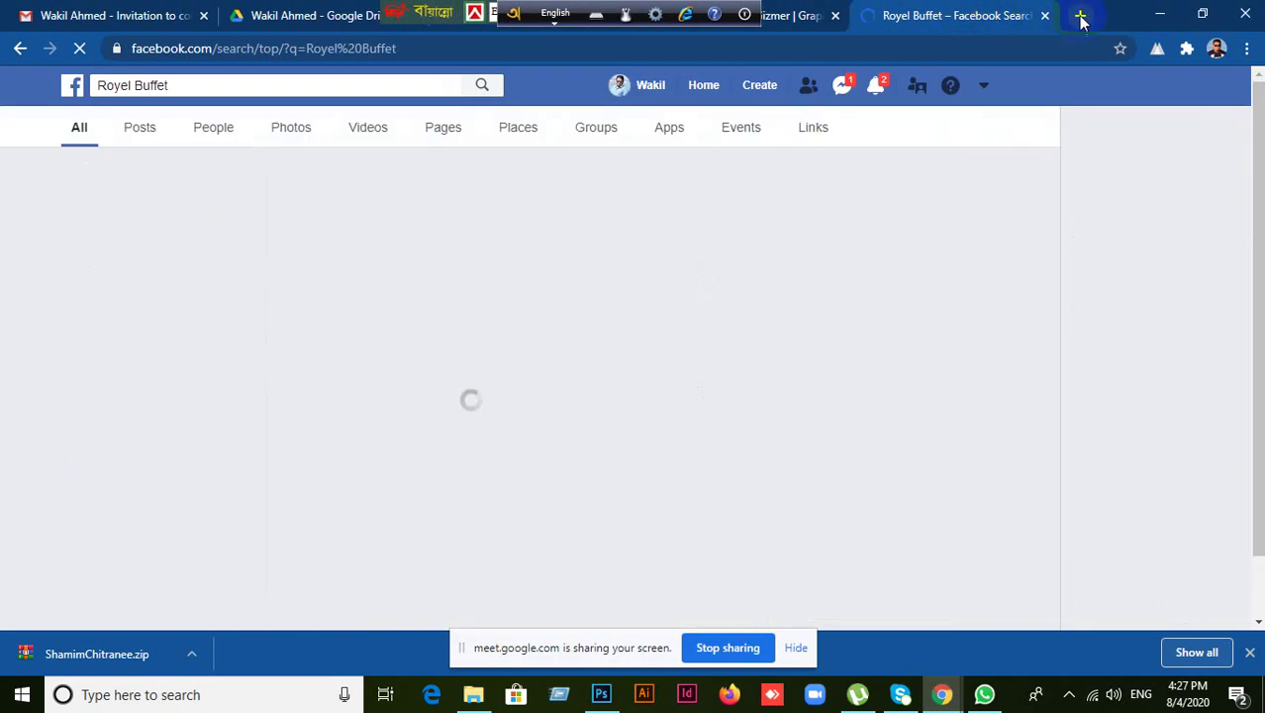
- Open Google in a new browser tab and search for images of "bangladesh government logo"
click(1081, 17)
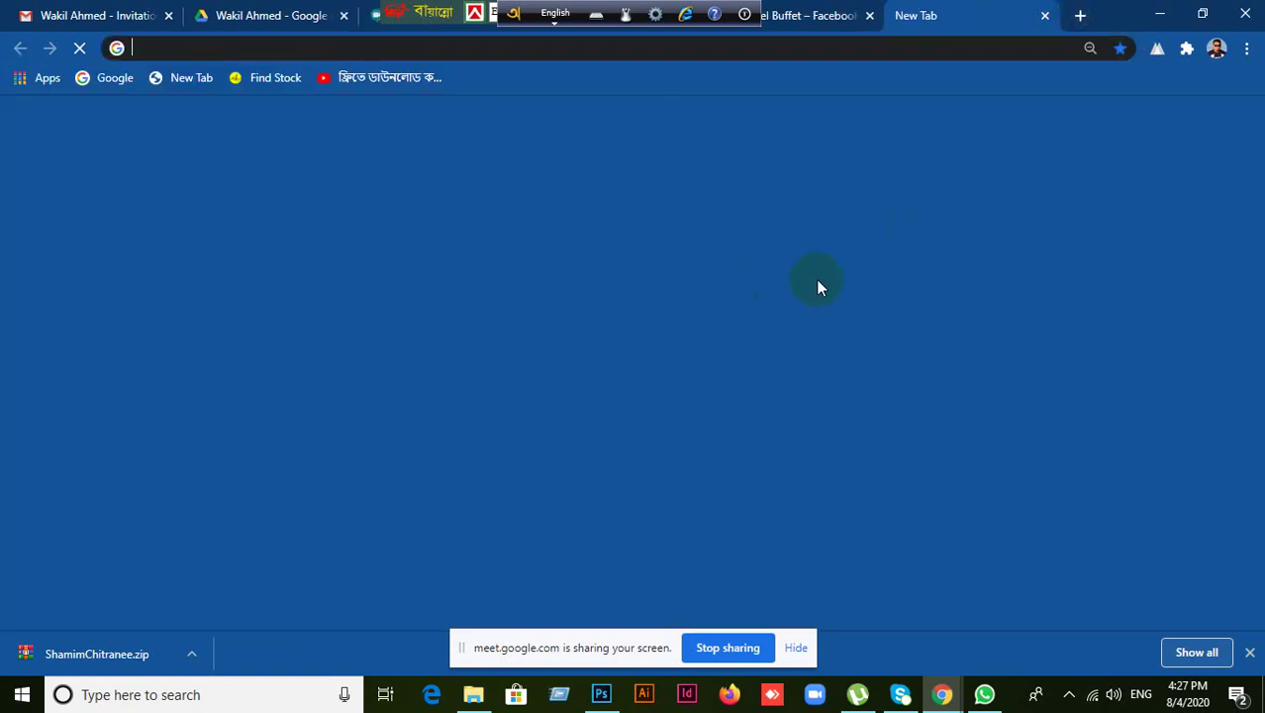
click(642, 445)
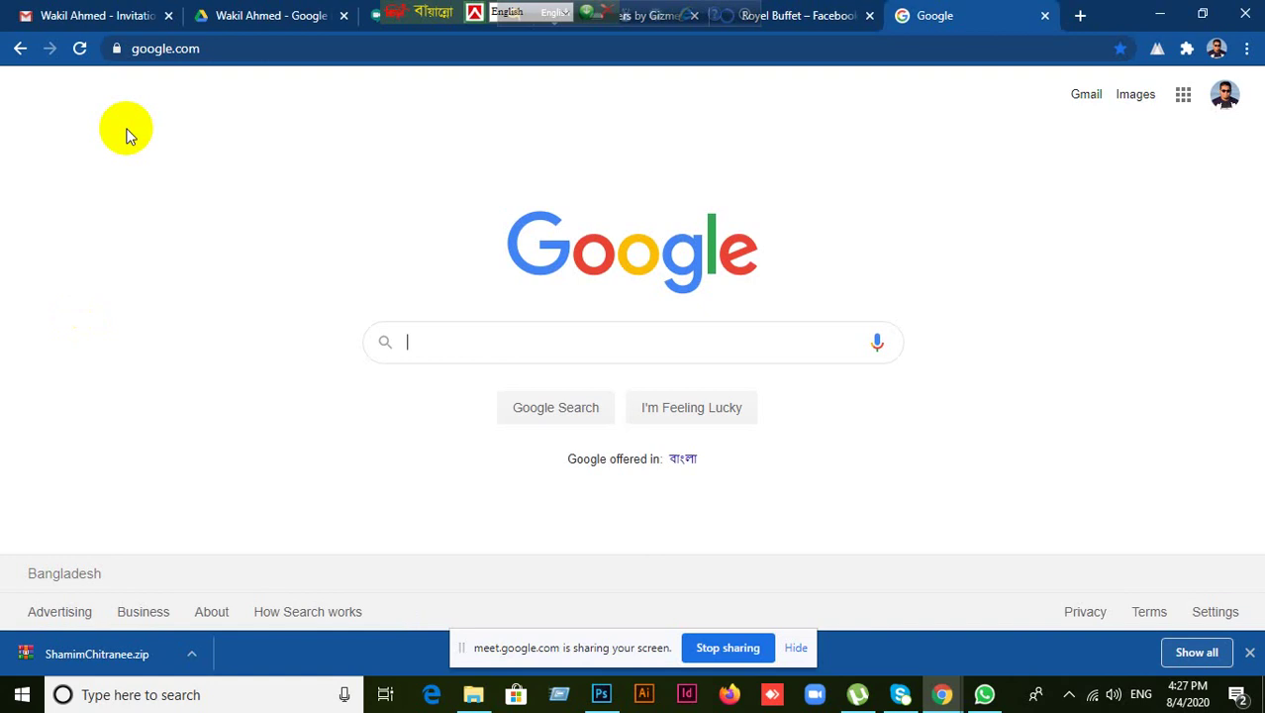
text(Bangla)
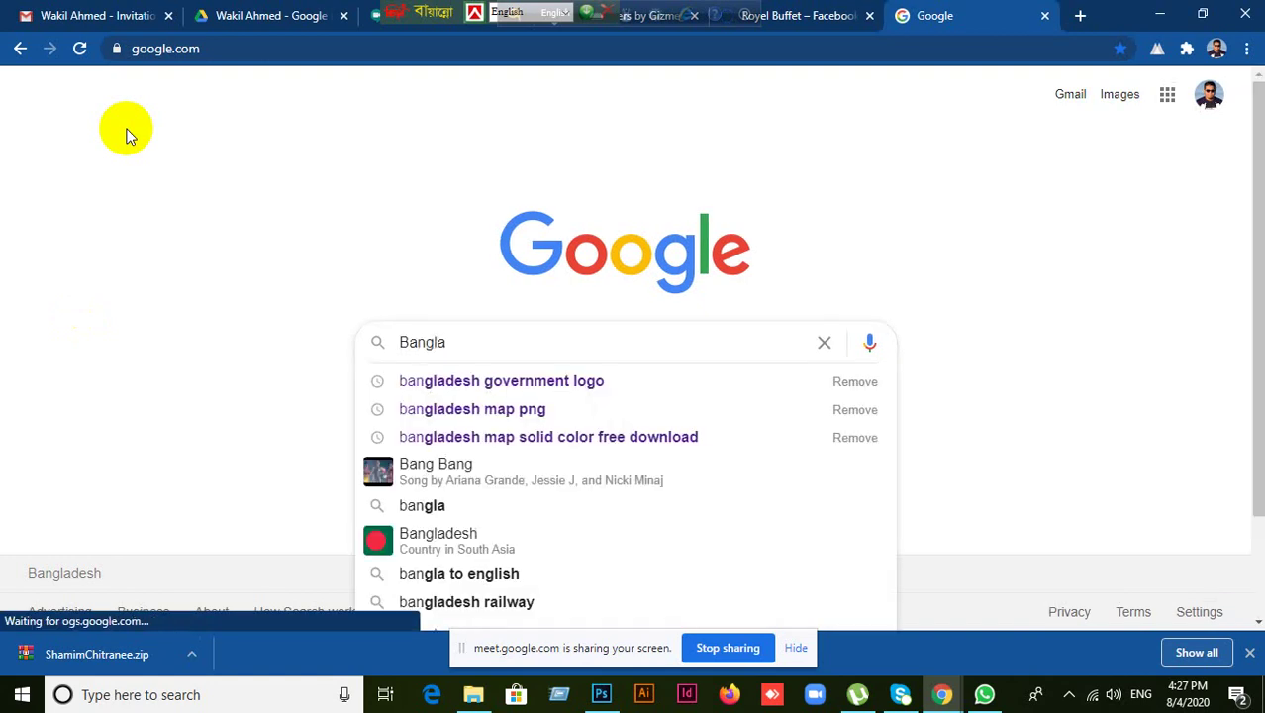
click(471, 382)
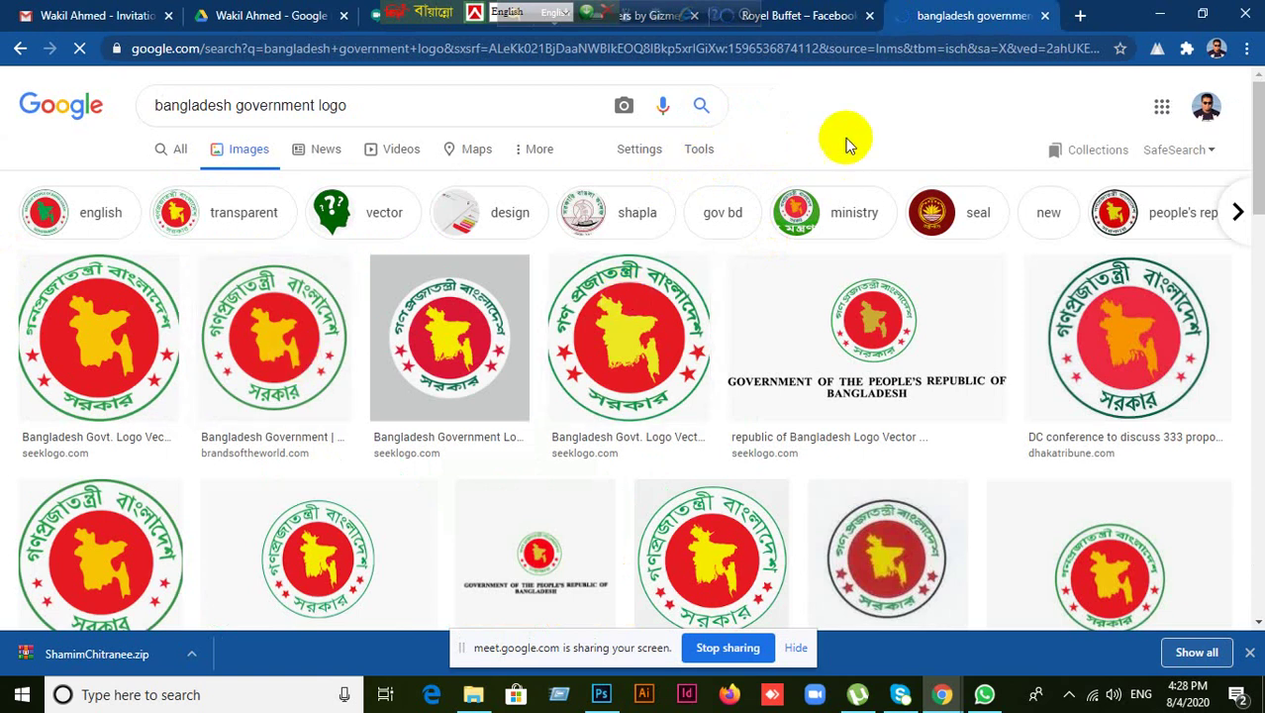
- Filter the Bangladesh government logo image results to large-size images only
click(819, 30)
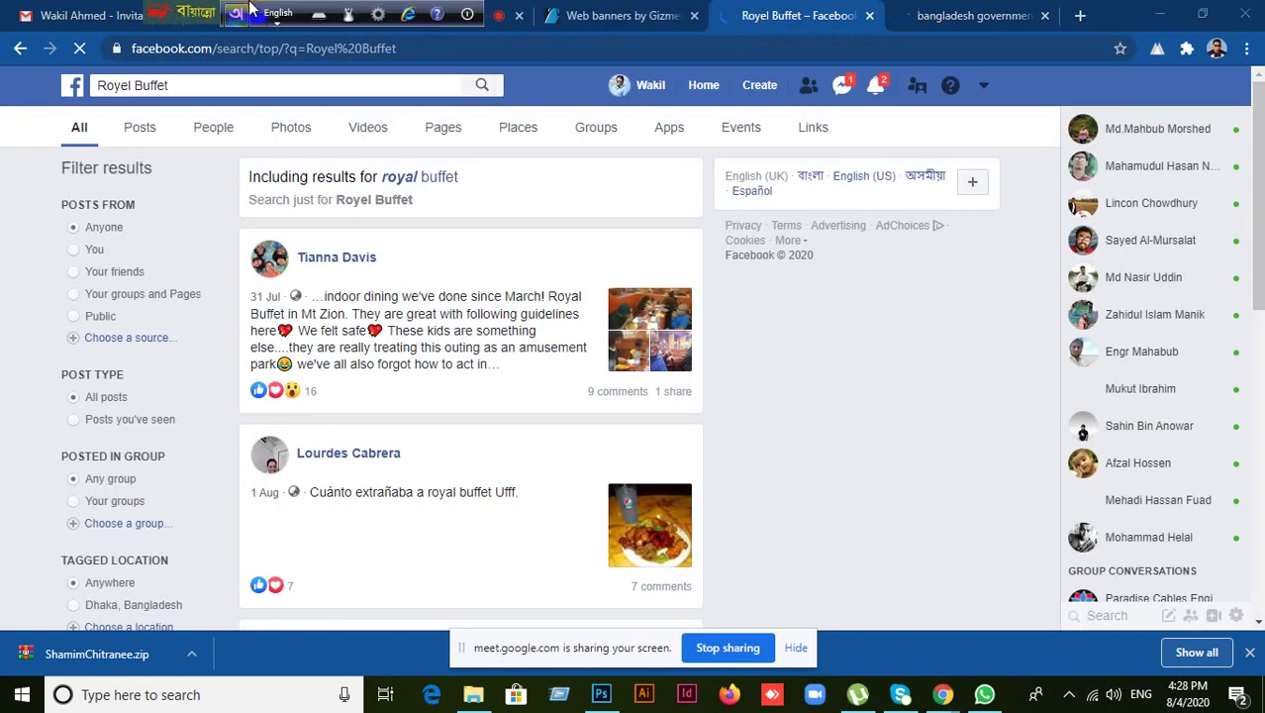
click(972, 17)
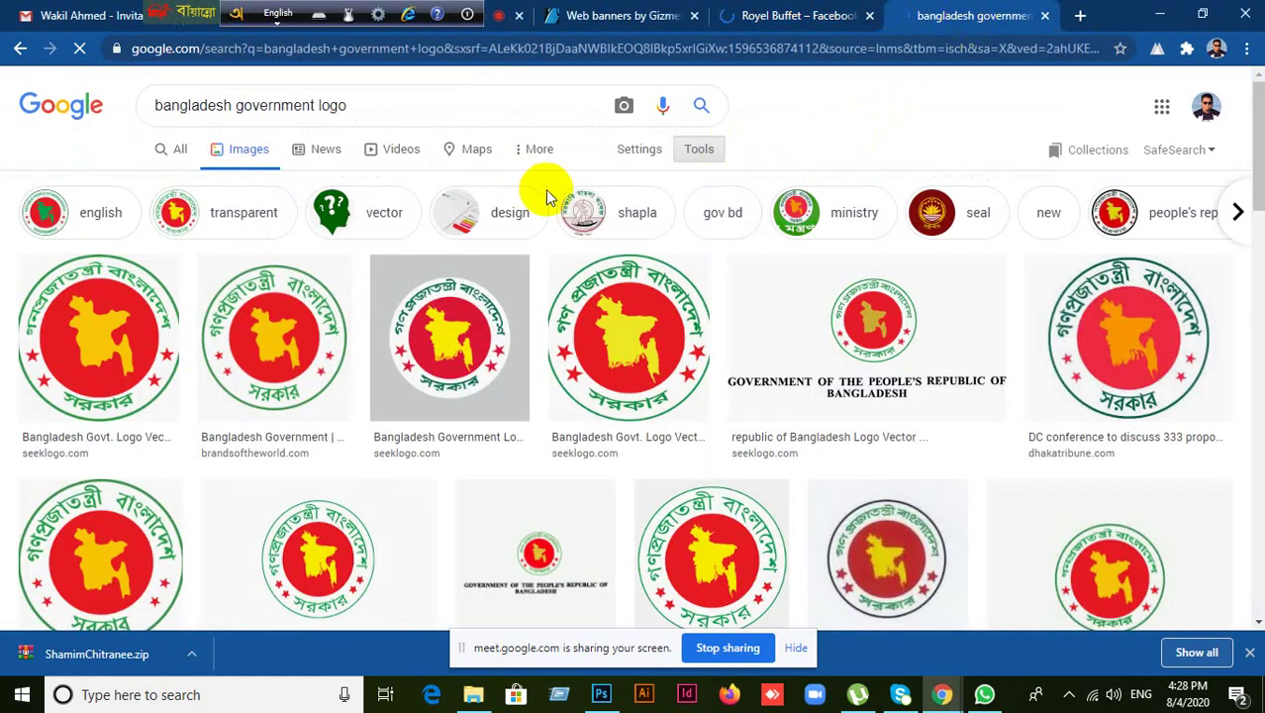
click(704, 150)
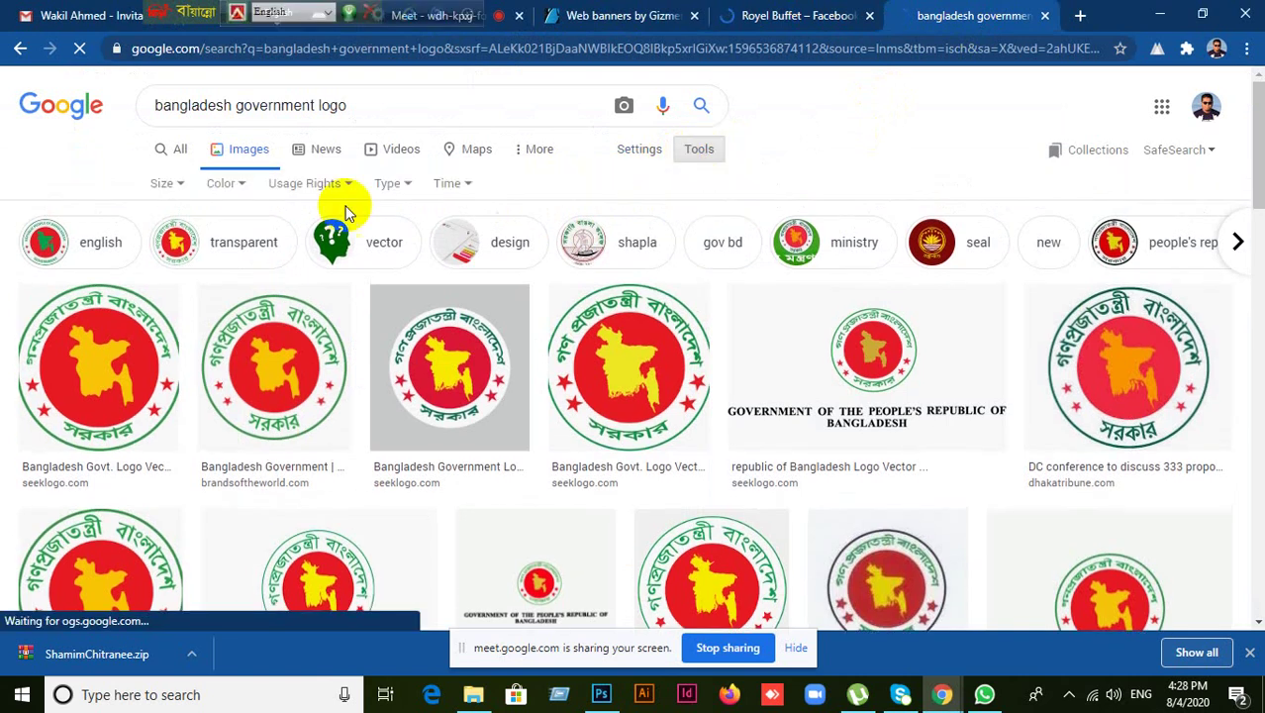
click(178, 186)
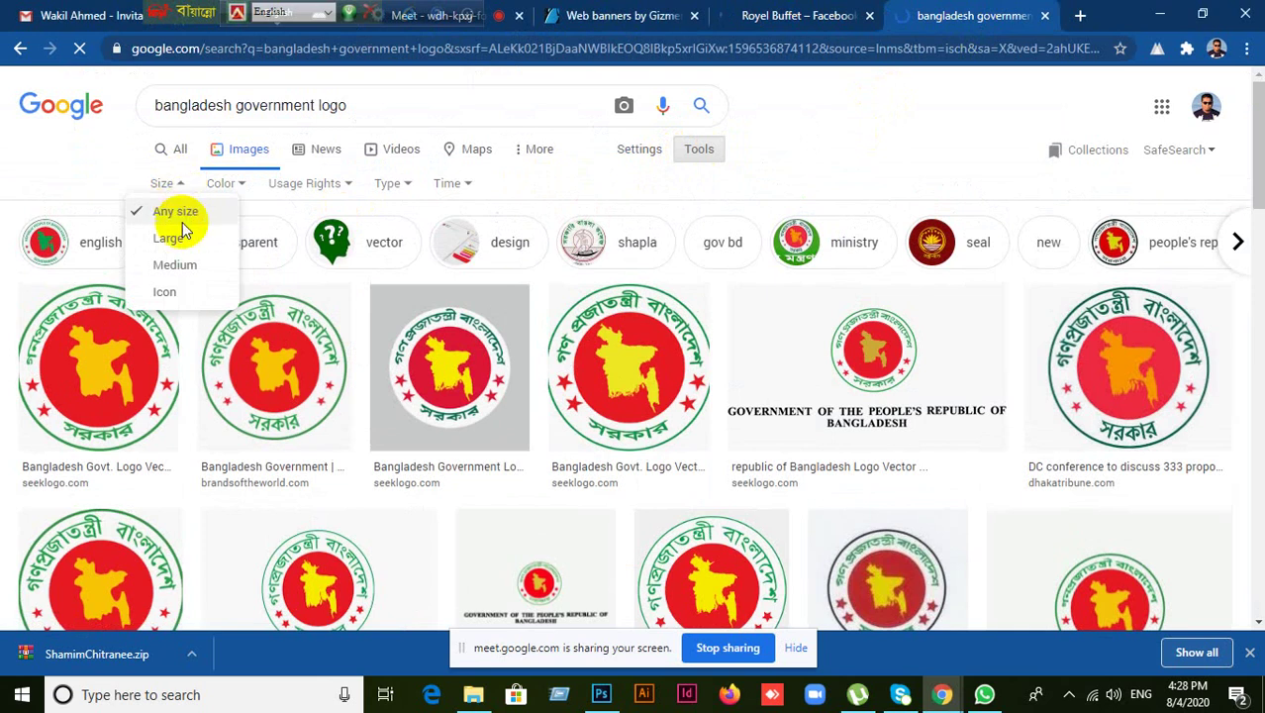
click(183, 242)
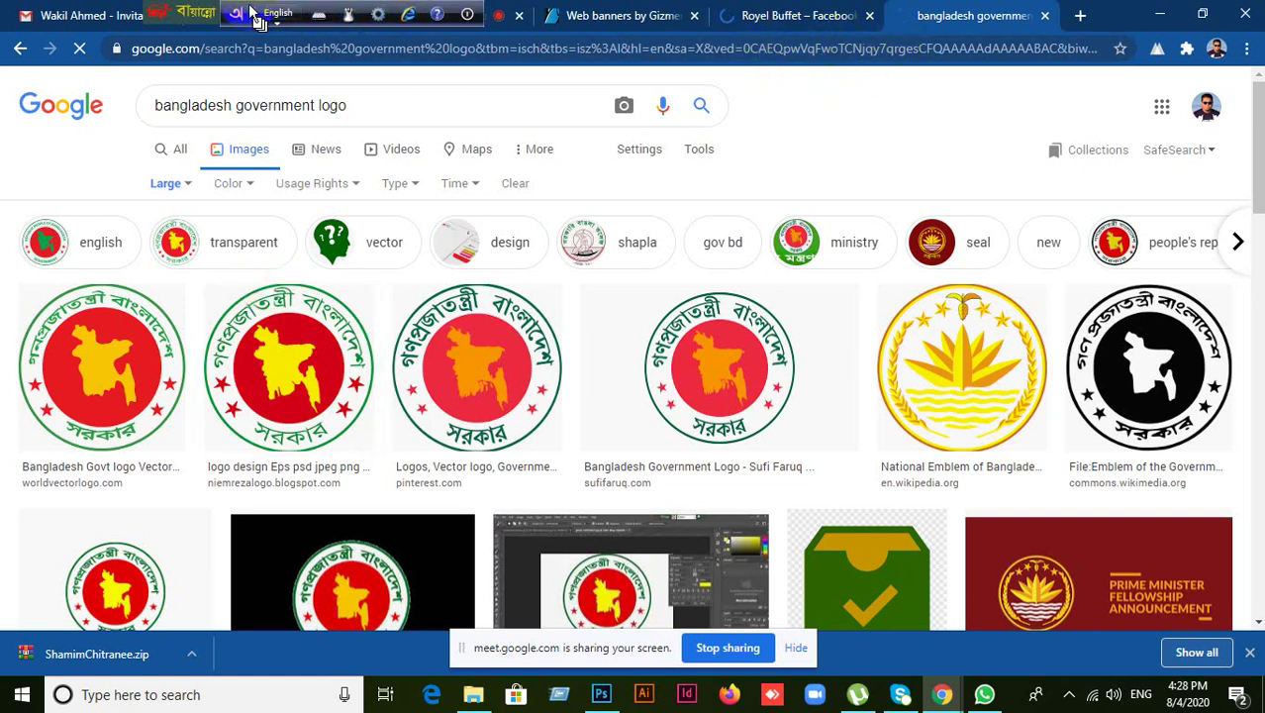
- Admit the waiting participant to the Google Meet call and return to the logo image results
click(422, 20)
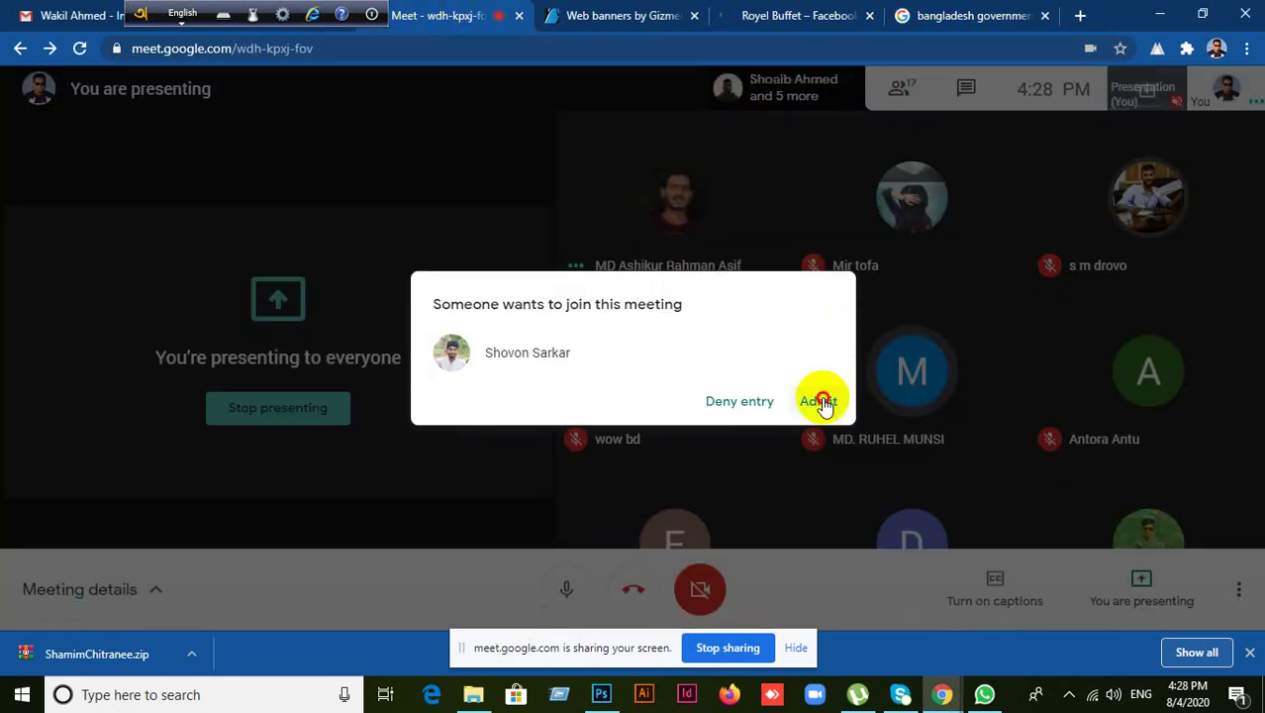
click(819, 401)
click(990, 16)
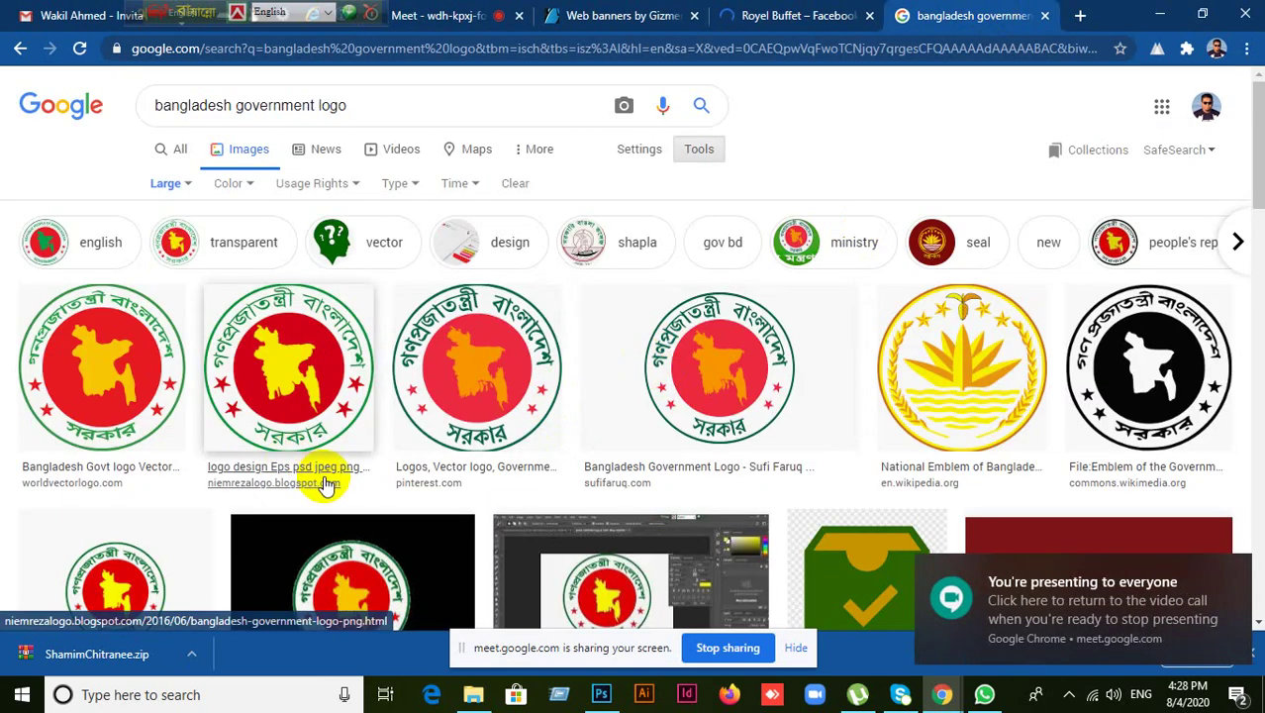
- Browse the large logo results and open the preview of the government logo from careernstudy.com
click(111, 339)
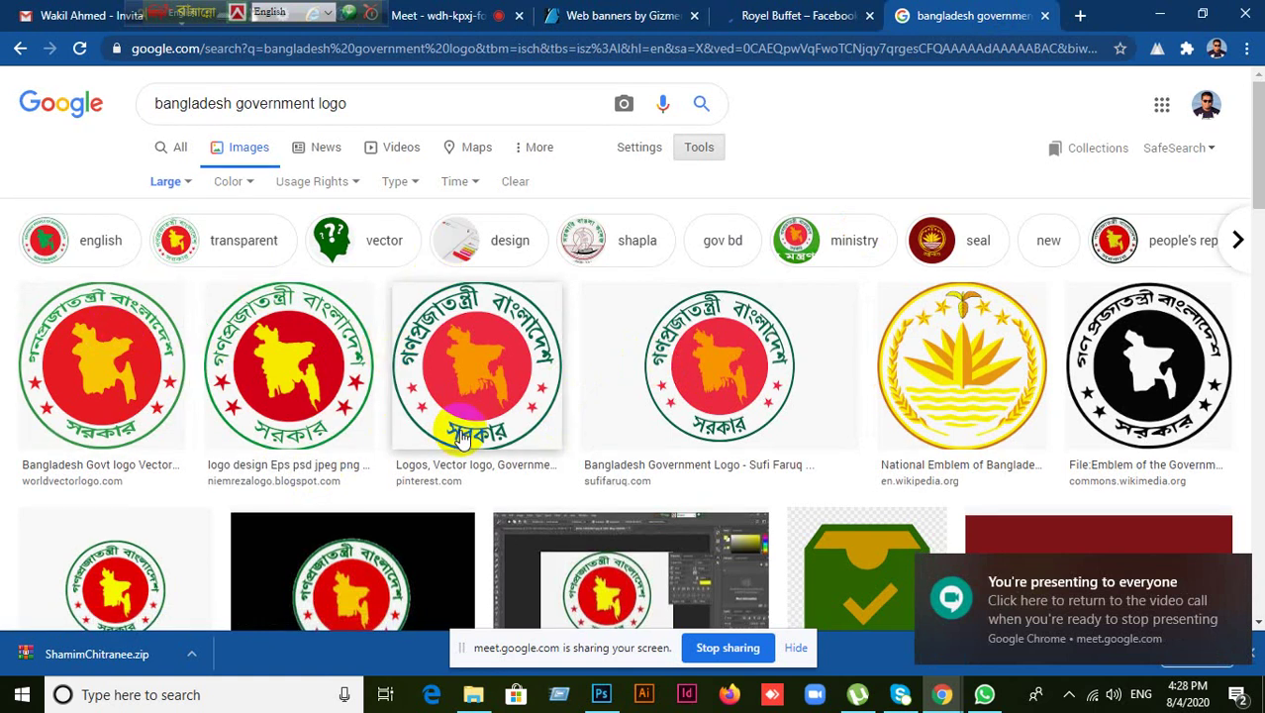
scroll(470, 396, down, 2)
scroll(594, 411, down, 1)
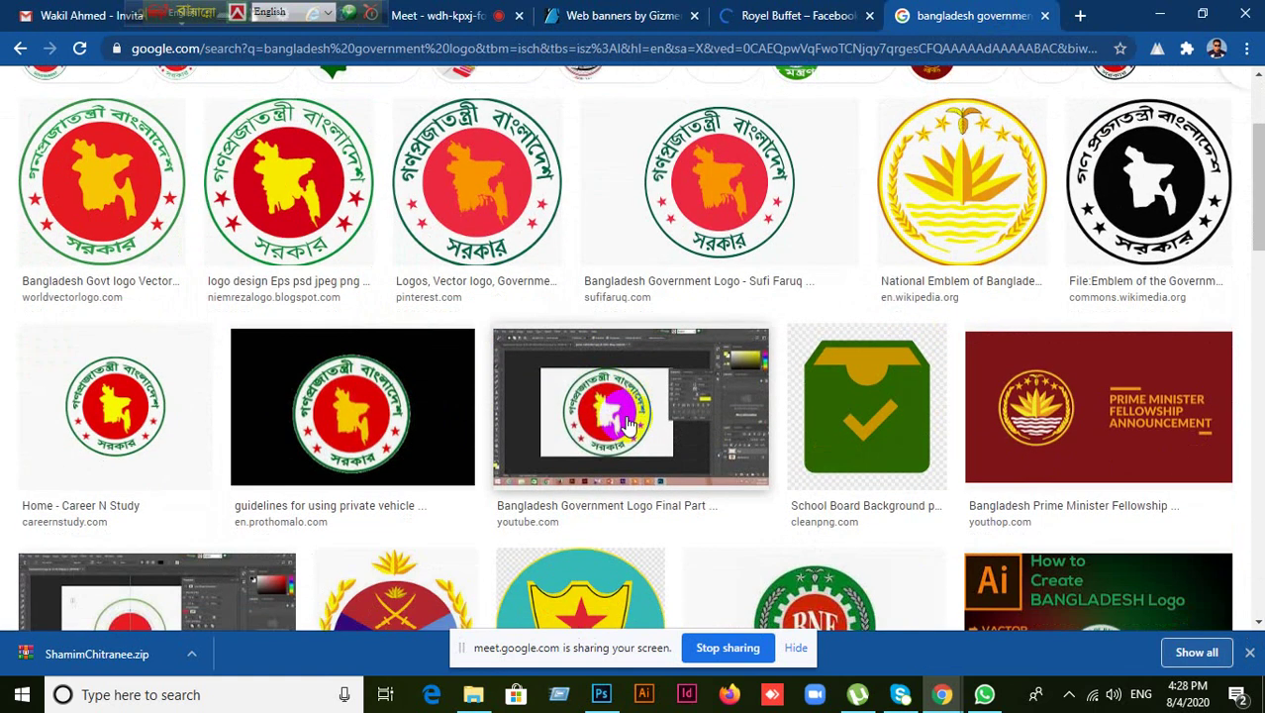
scroll(627, 420, up, 3)
scroll(607, 423, down, 3)
click(106, 415)
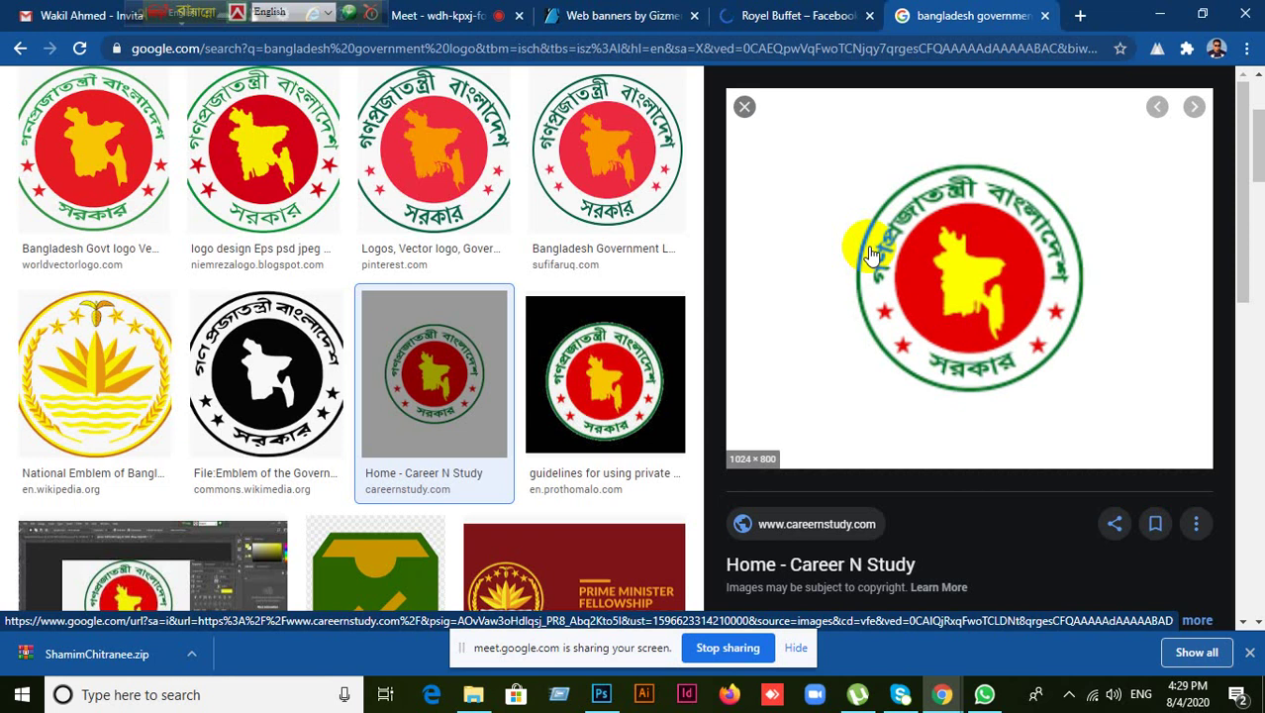
- Copy the previewed government logo image to the clipboard
click(987, 306)
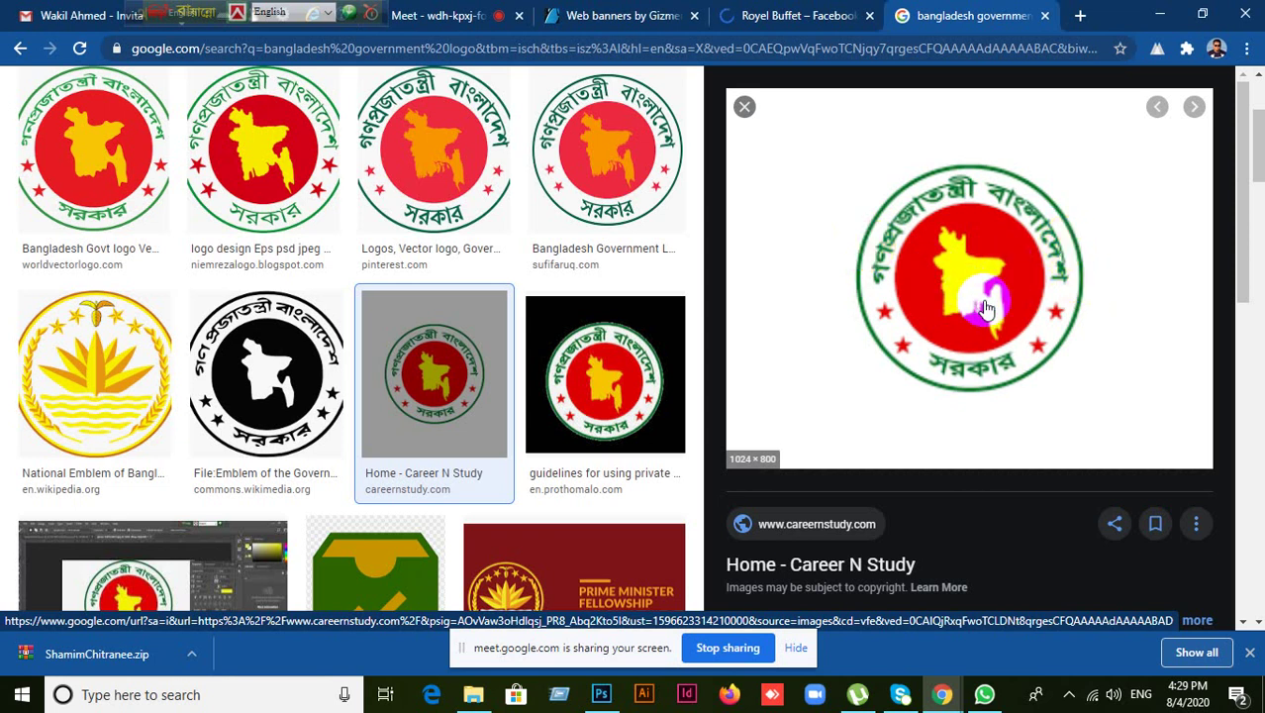
right_click(893, 269)
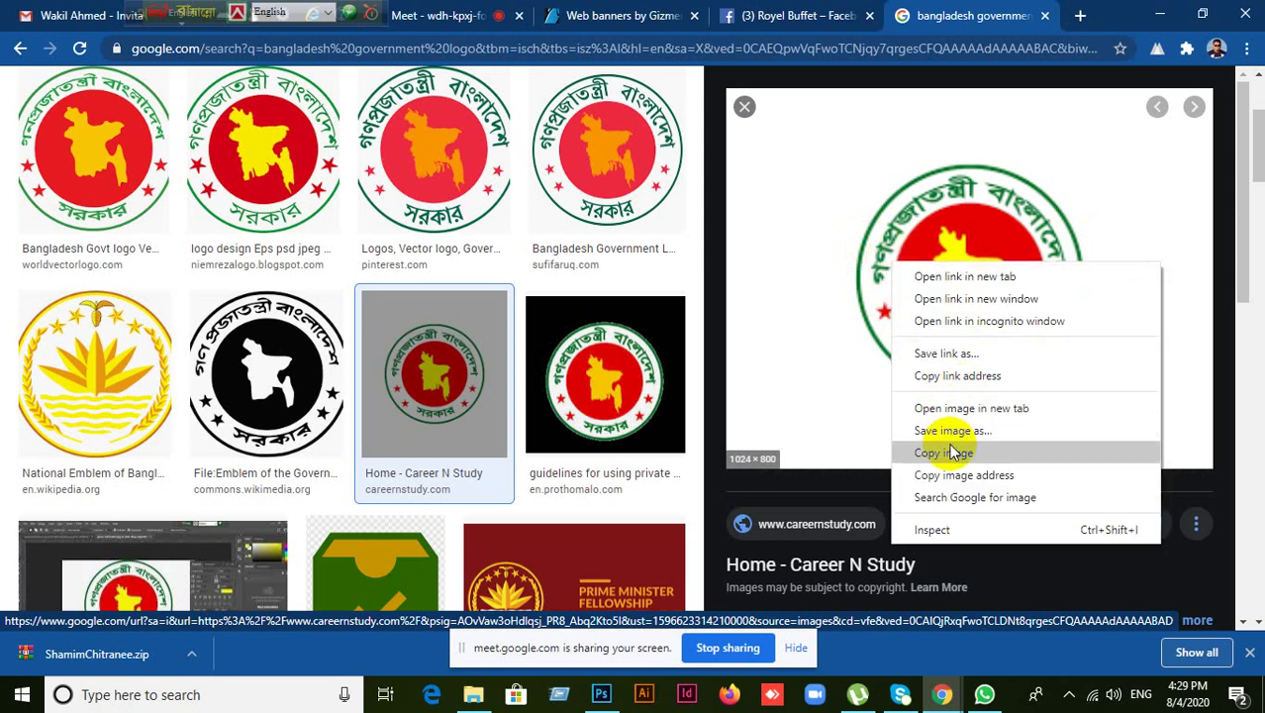
right_click(883, 207)
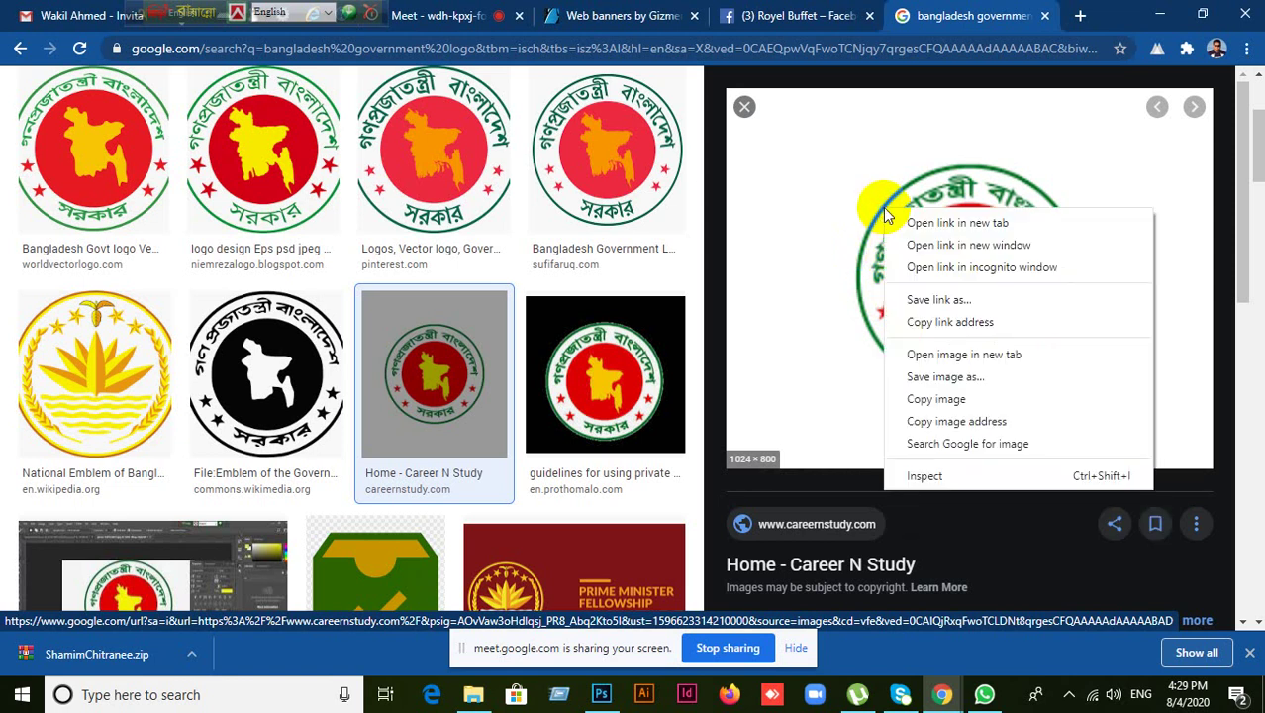
click(935, 399)
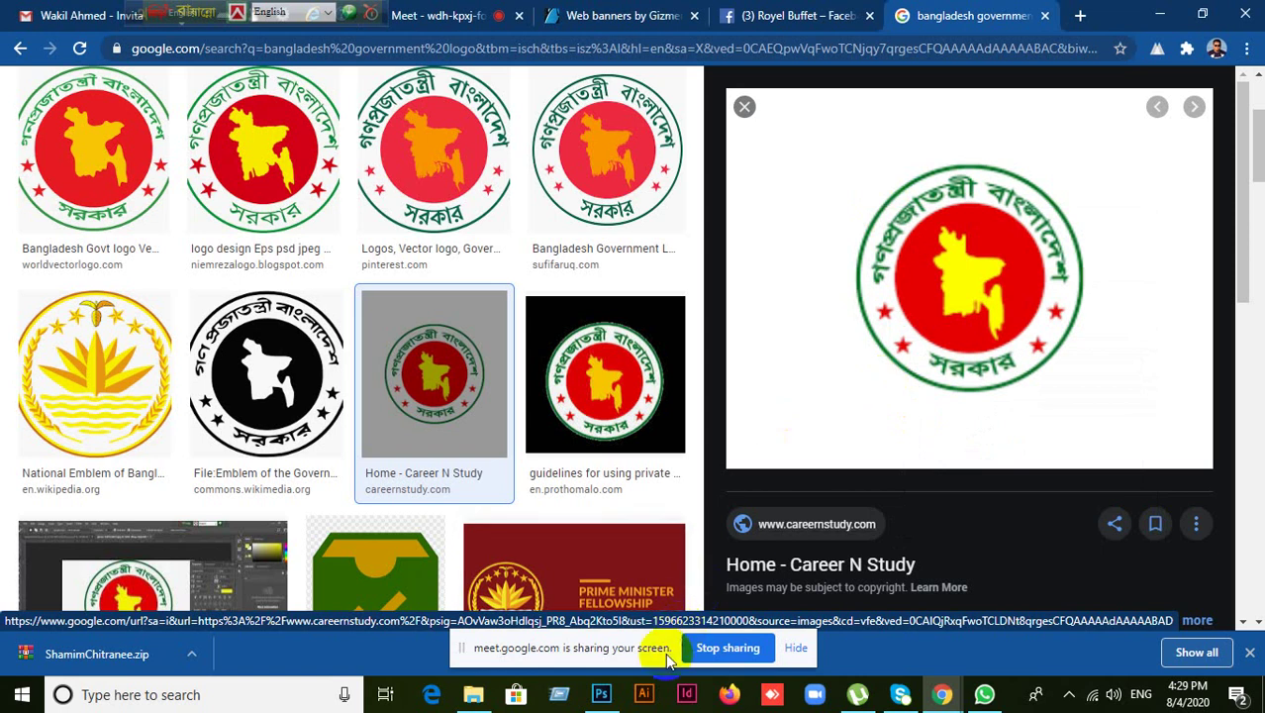
- Switch to Photoshop and start a new document with a width and height of 1000 pixels each
click(604, 698)
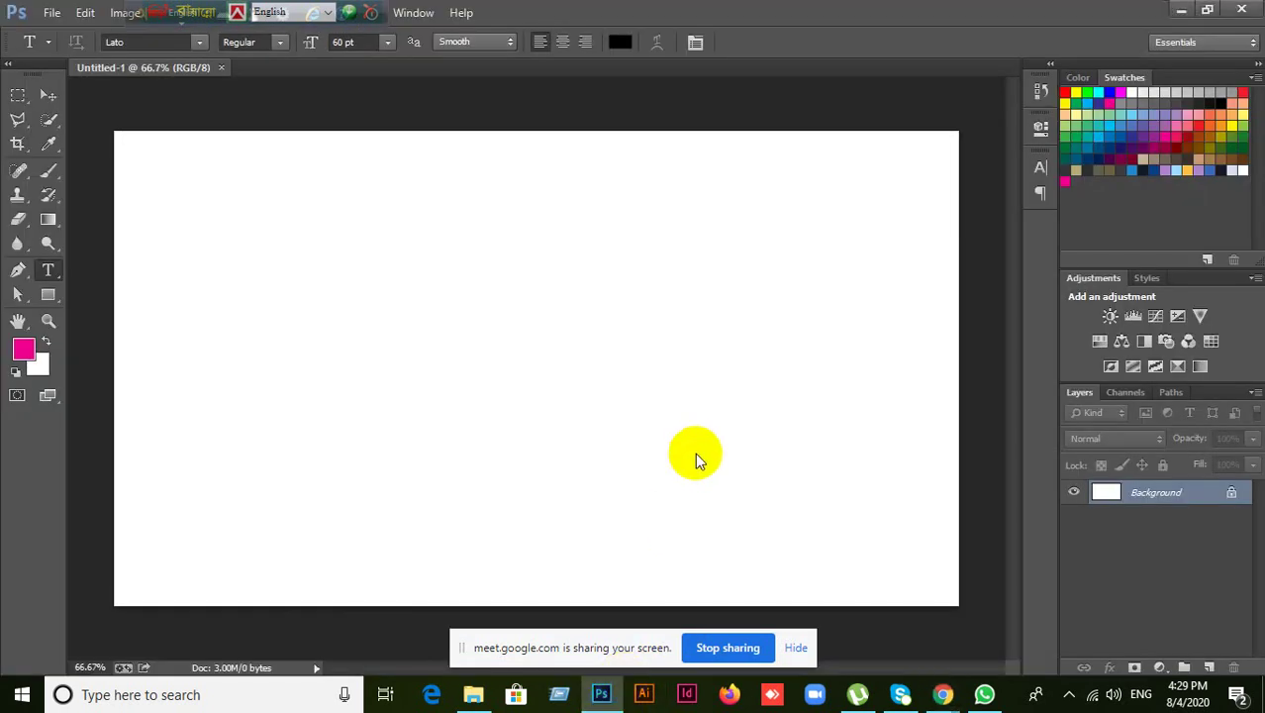
click(52, 13)
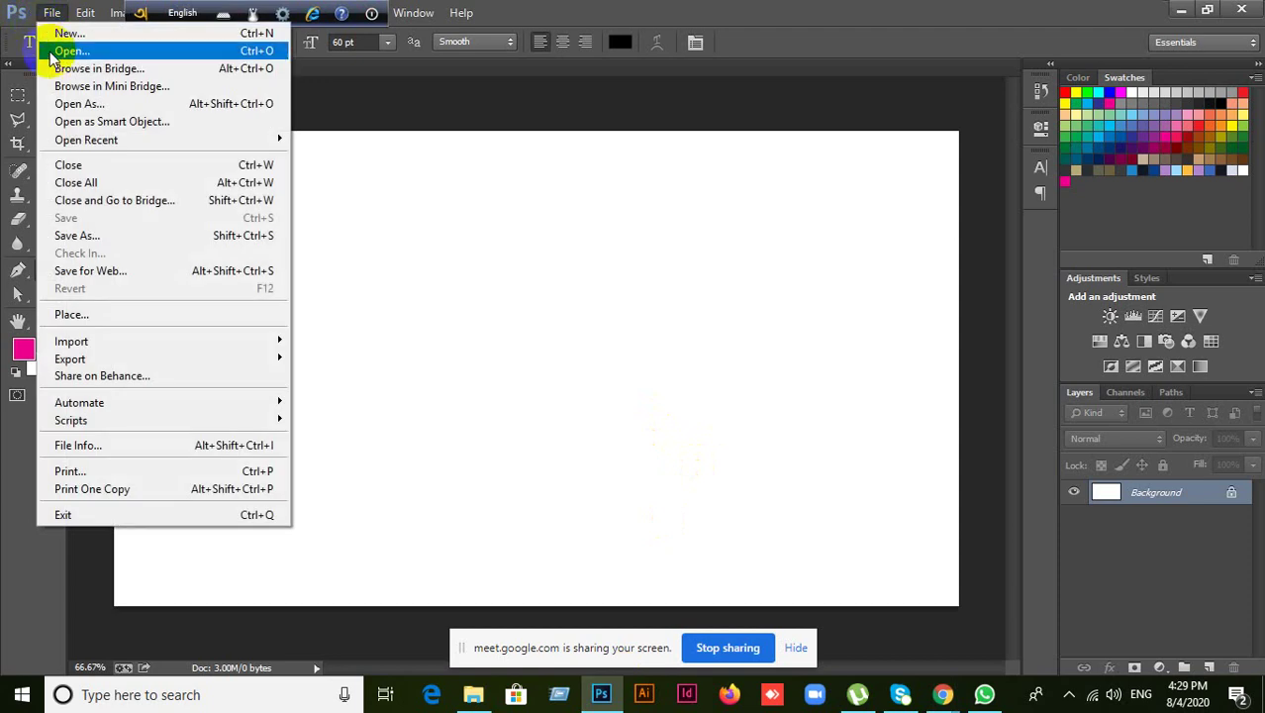
click(60, 34)
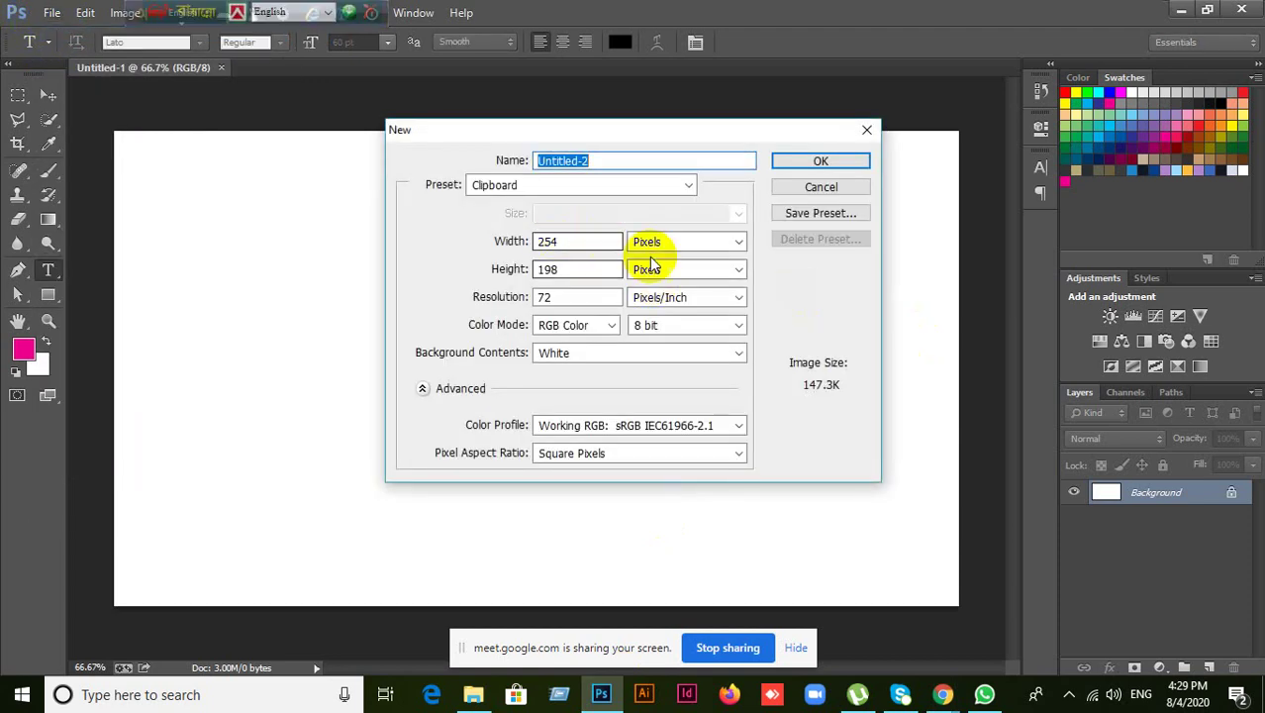
click(735, 248)
click(693, 258)
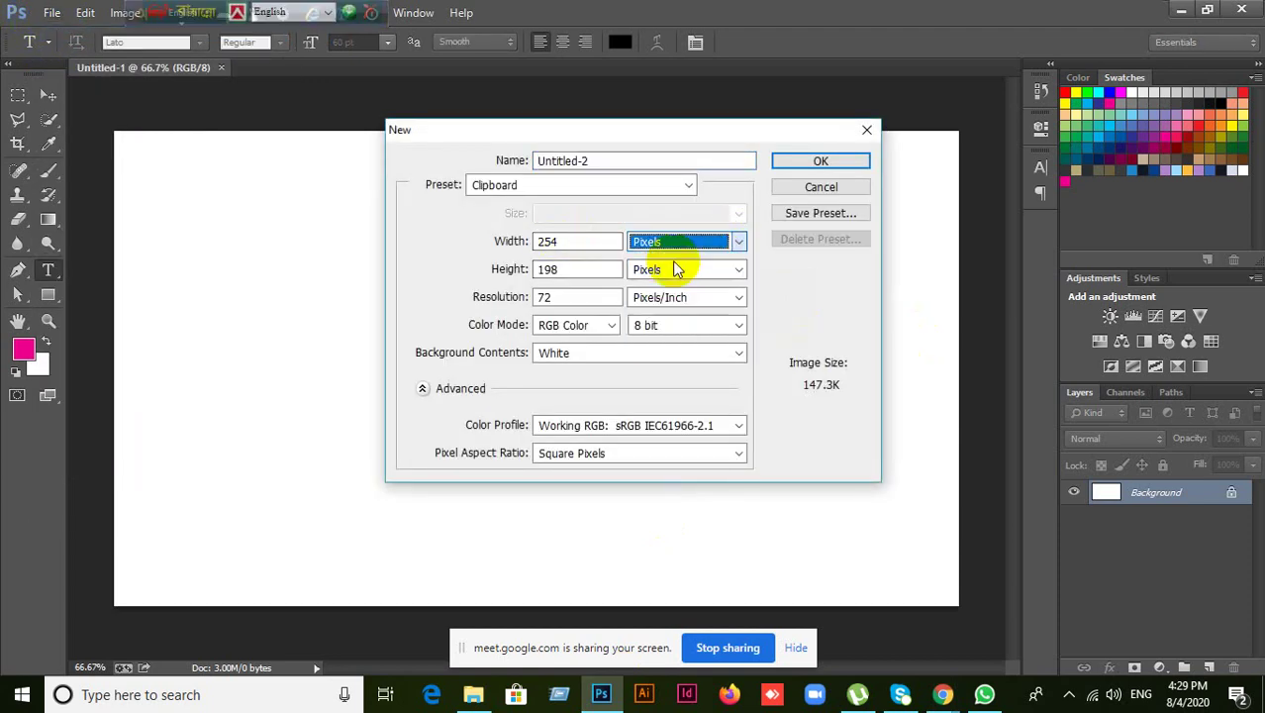
drag(585, 244, 503, 241)
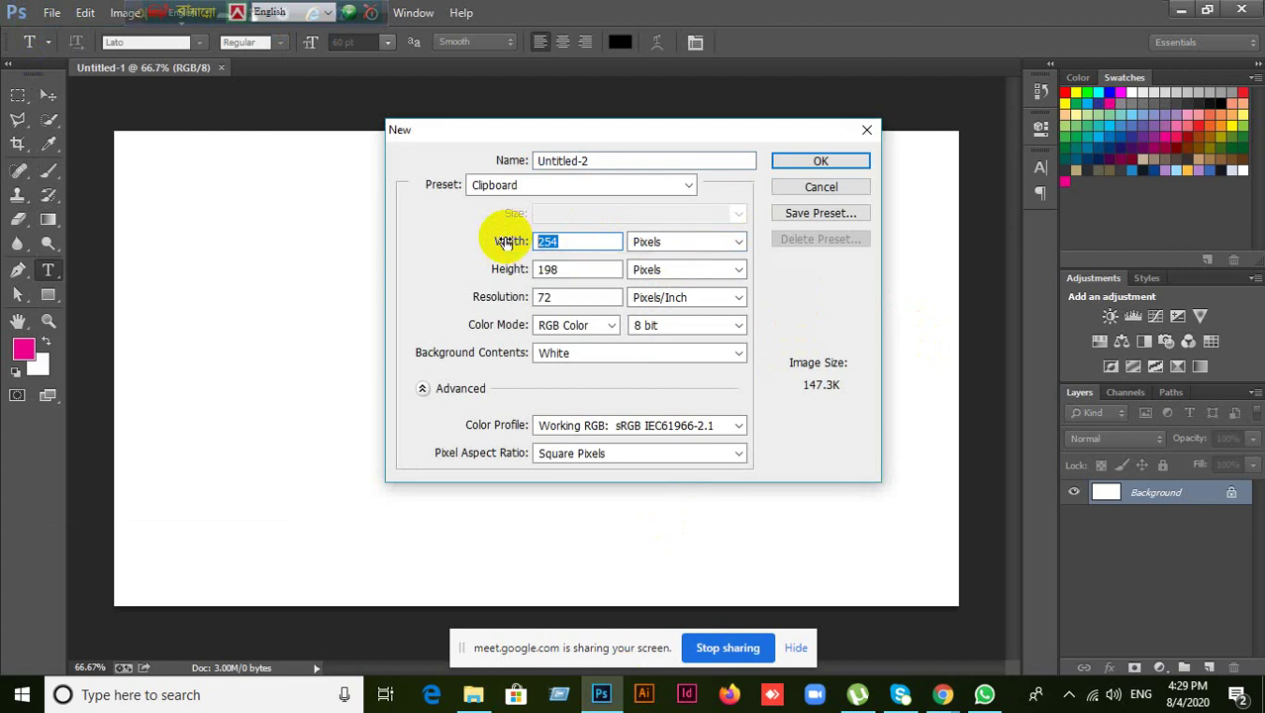
text(1000)
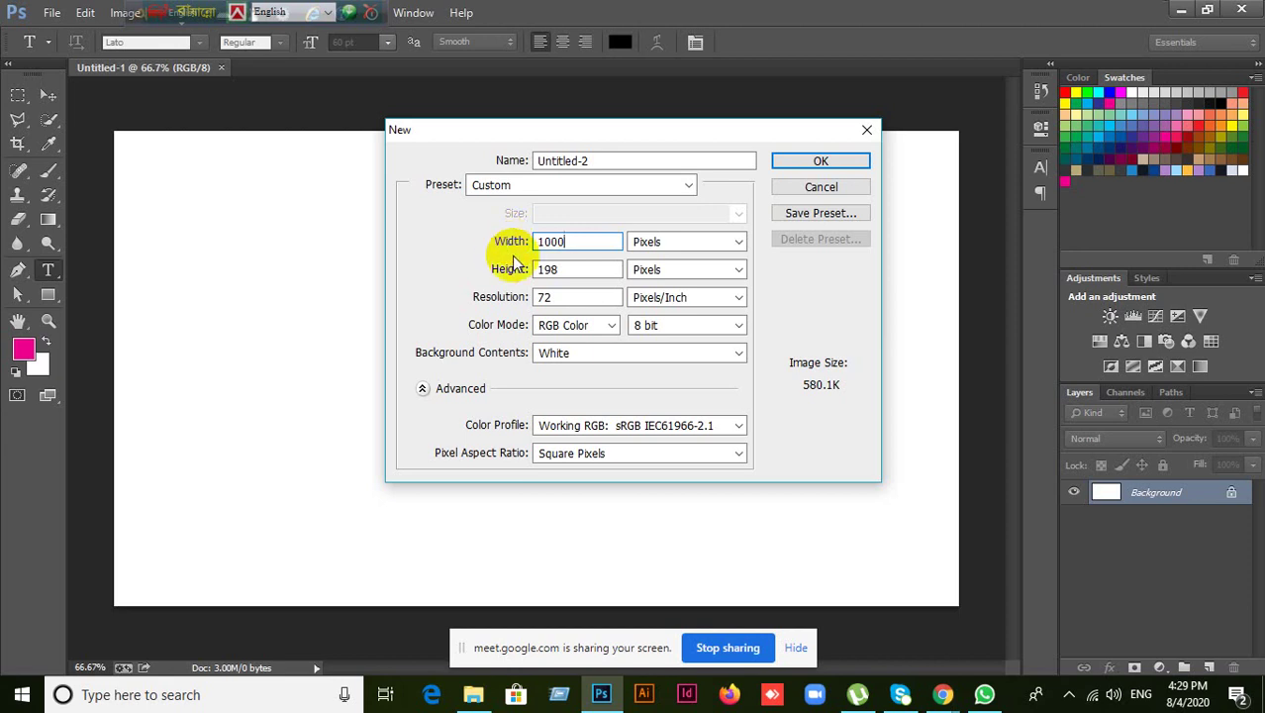
double_click(548, 269)
text(1)
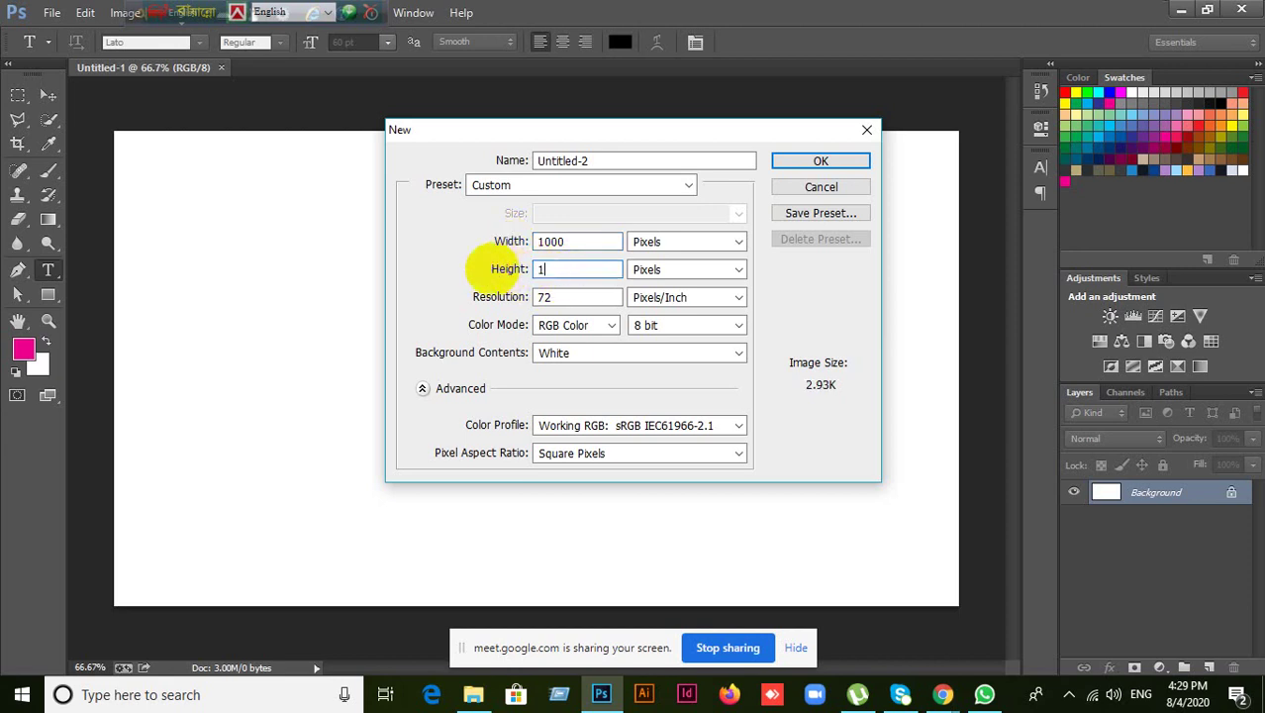
text(000)
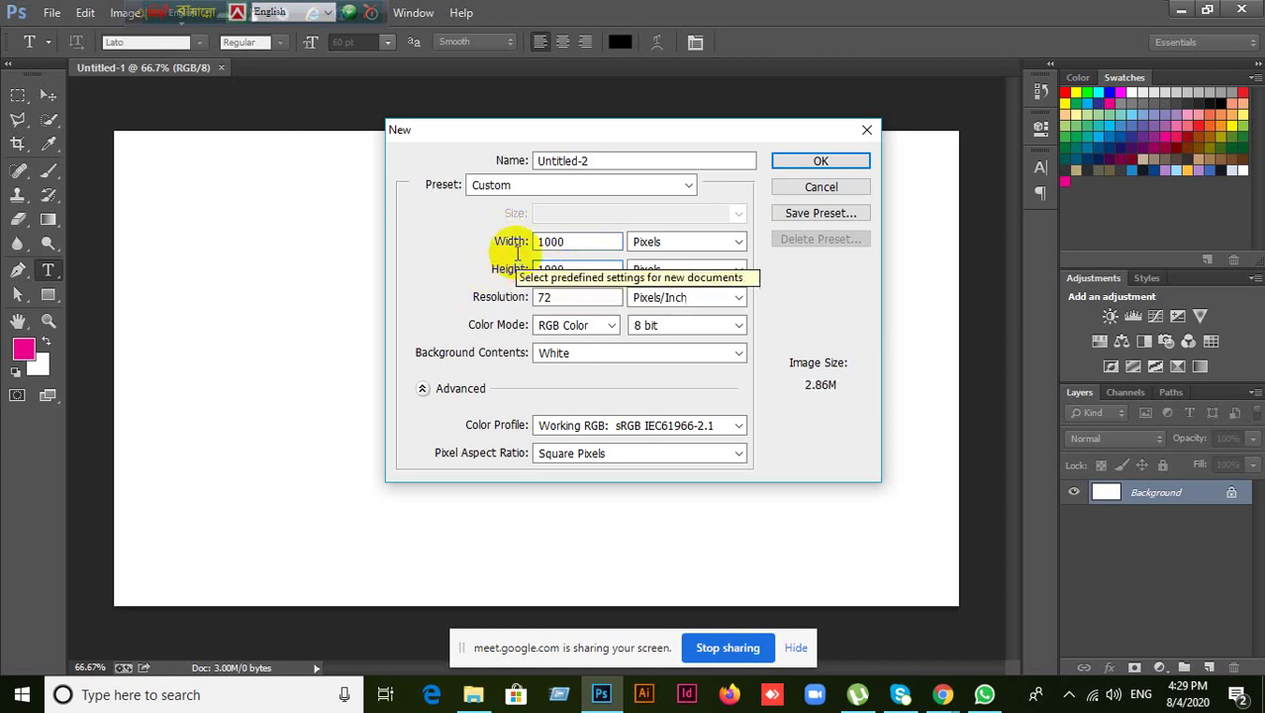
- Set the resolution to 300 pixels/inch and the color mode to CMYK Color, and create the document
double_click(550, 298)
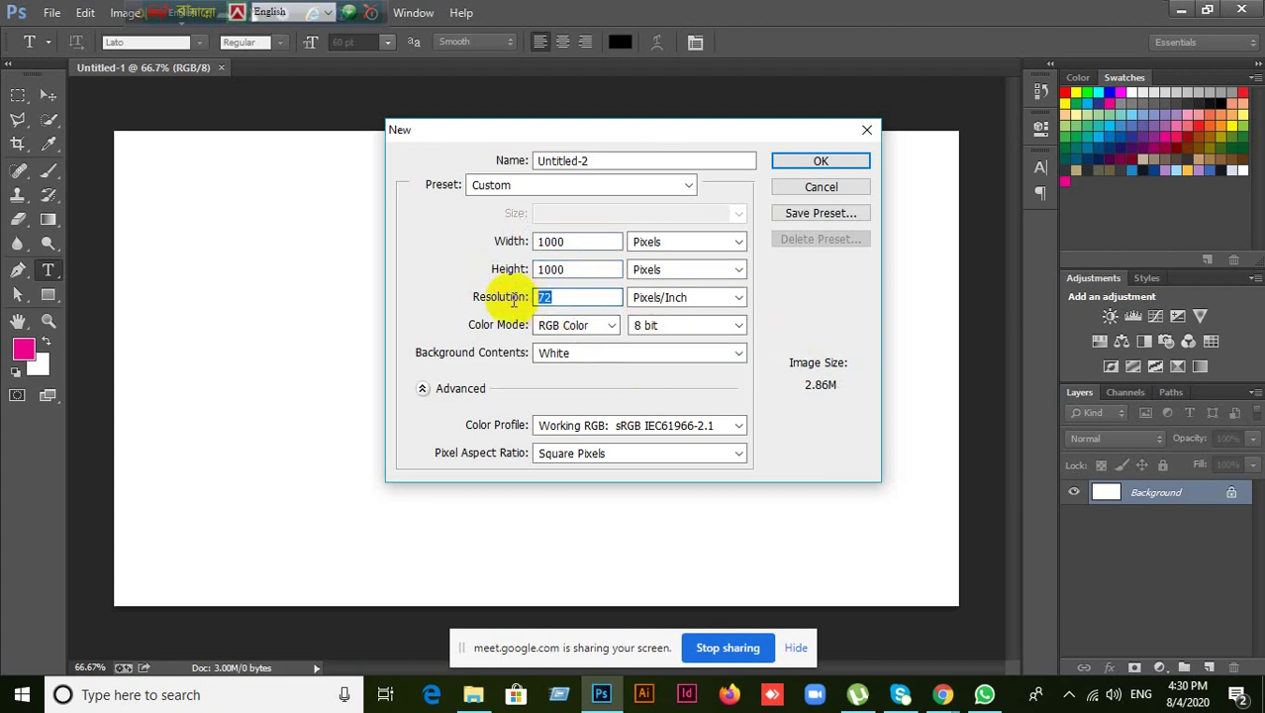
text(300)
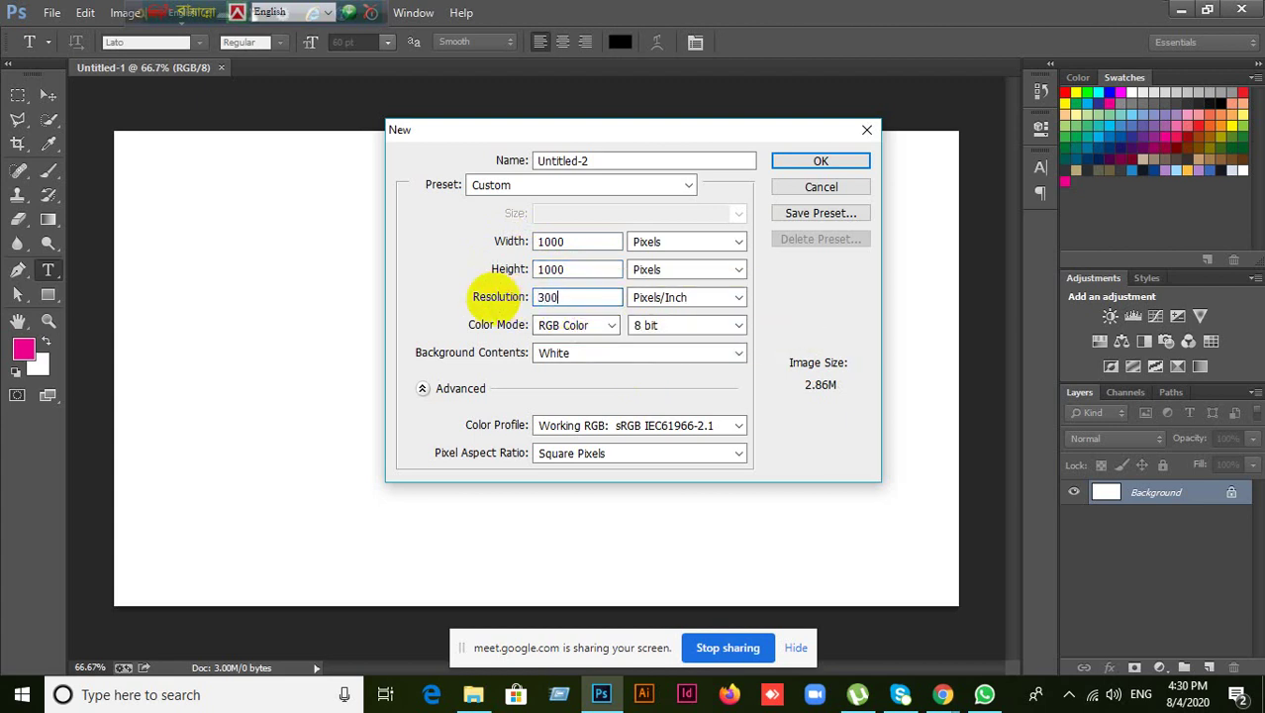
click(611, 327)
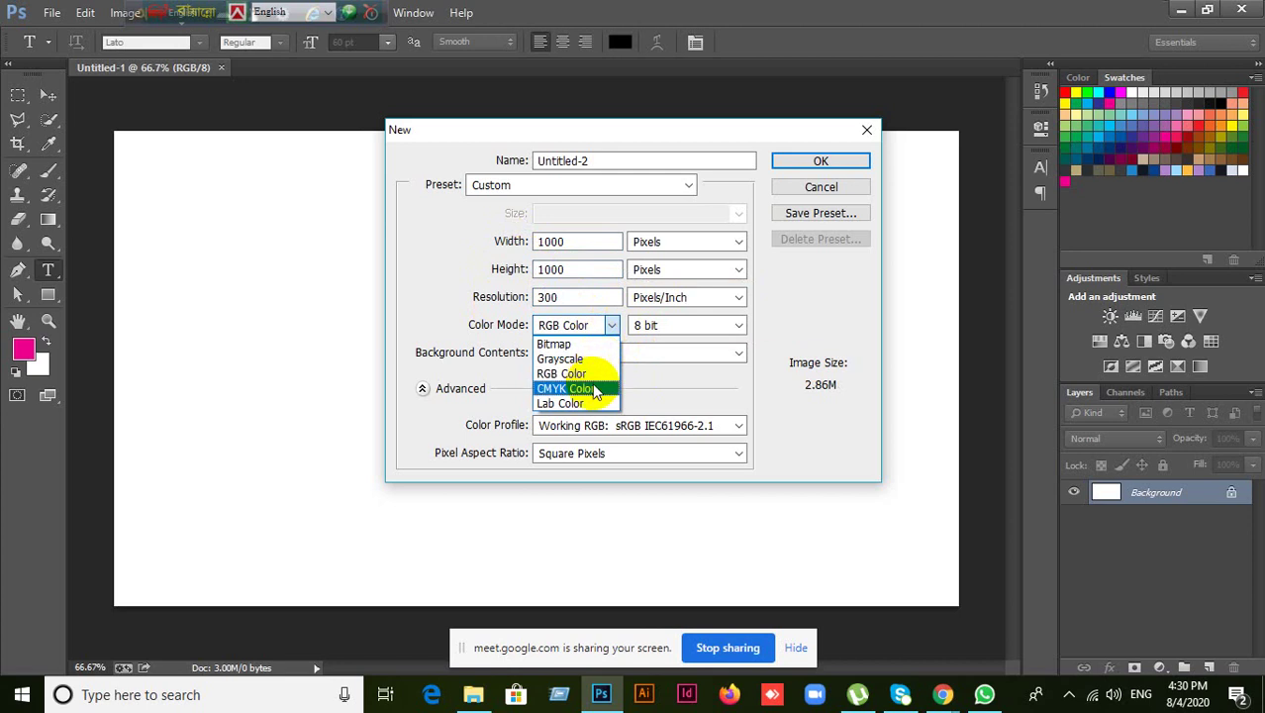
click(595, 388)
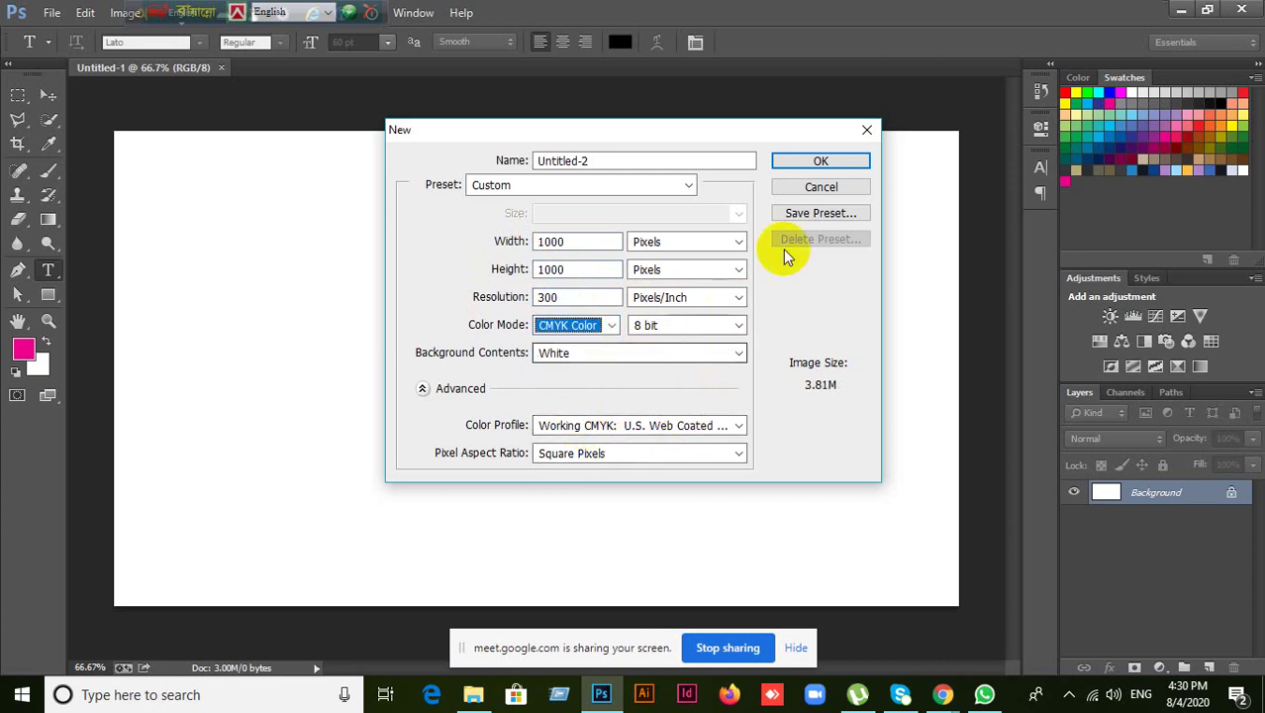
click(820, 162)
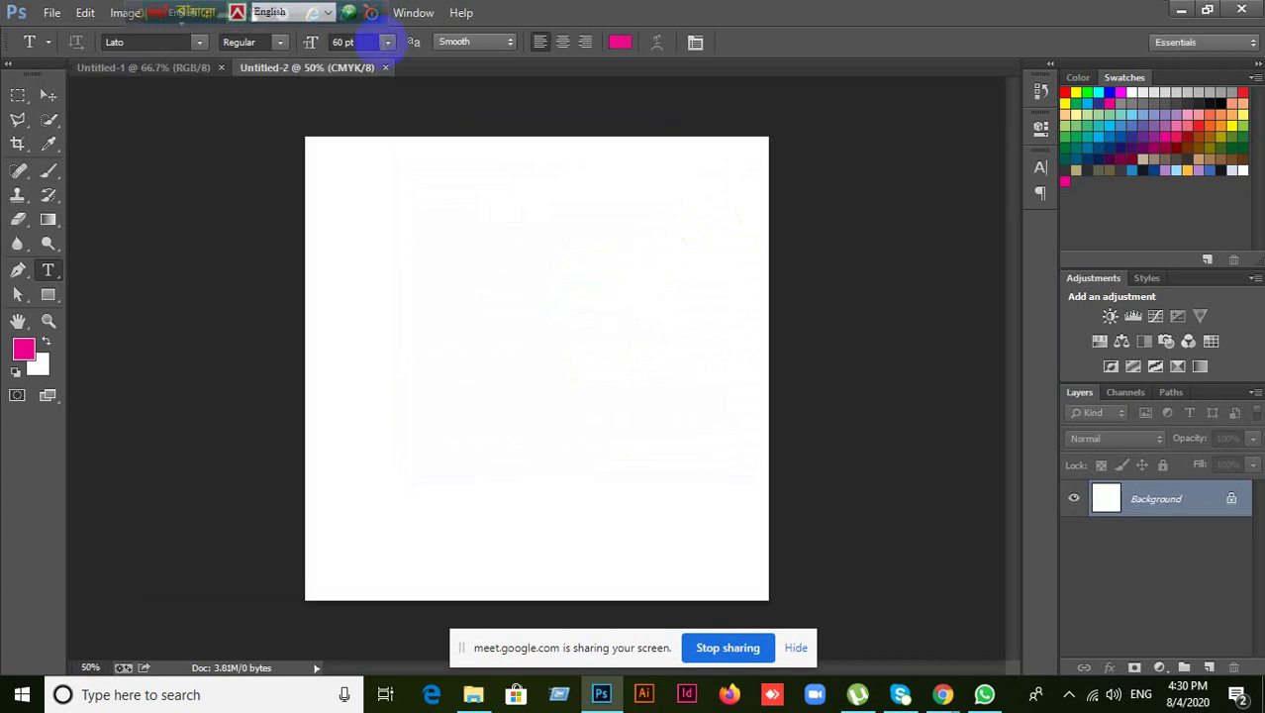
- Copy the government logo image from the Chrome preview and paste it into the new Photoshop document
click(48, 96)
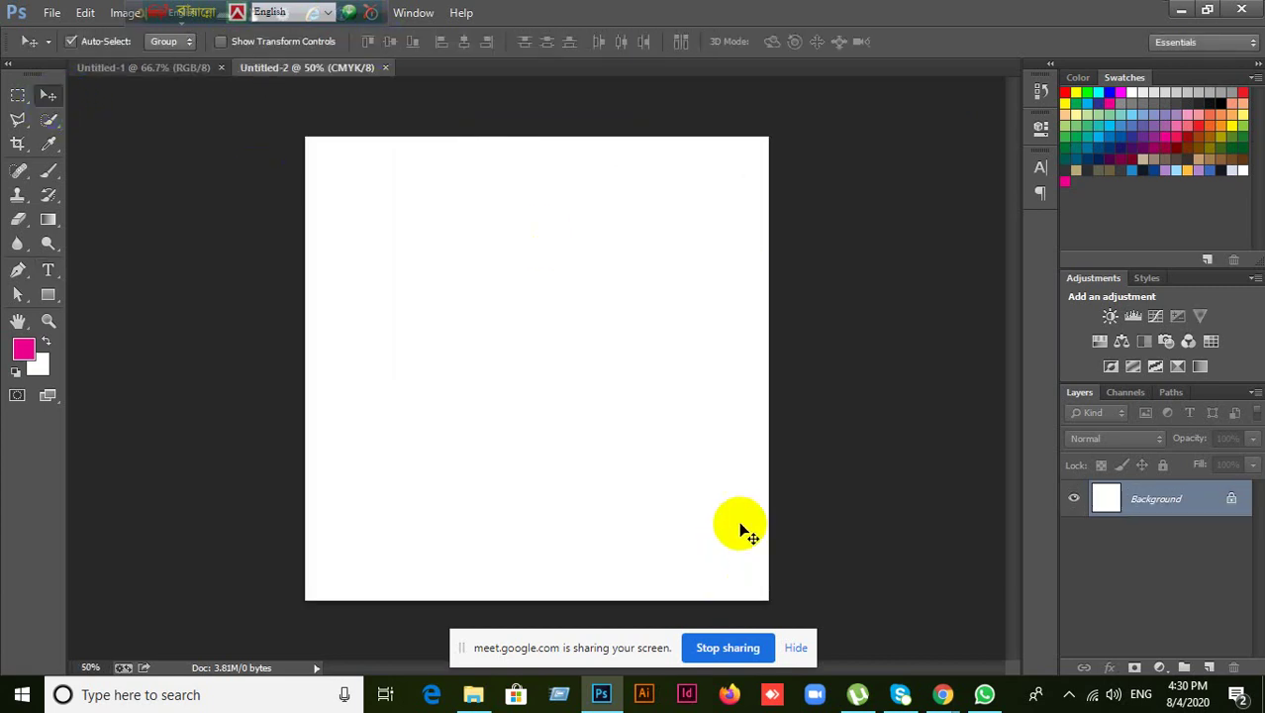
mouse_move(940, 690)
click(885, 637)
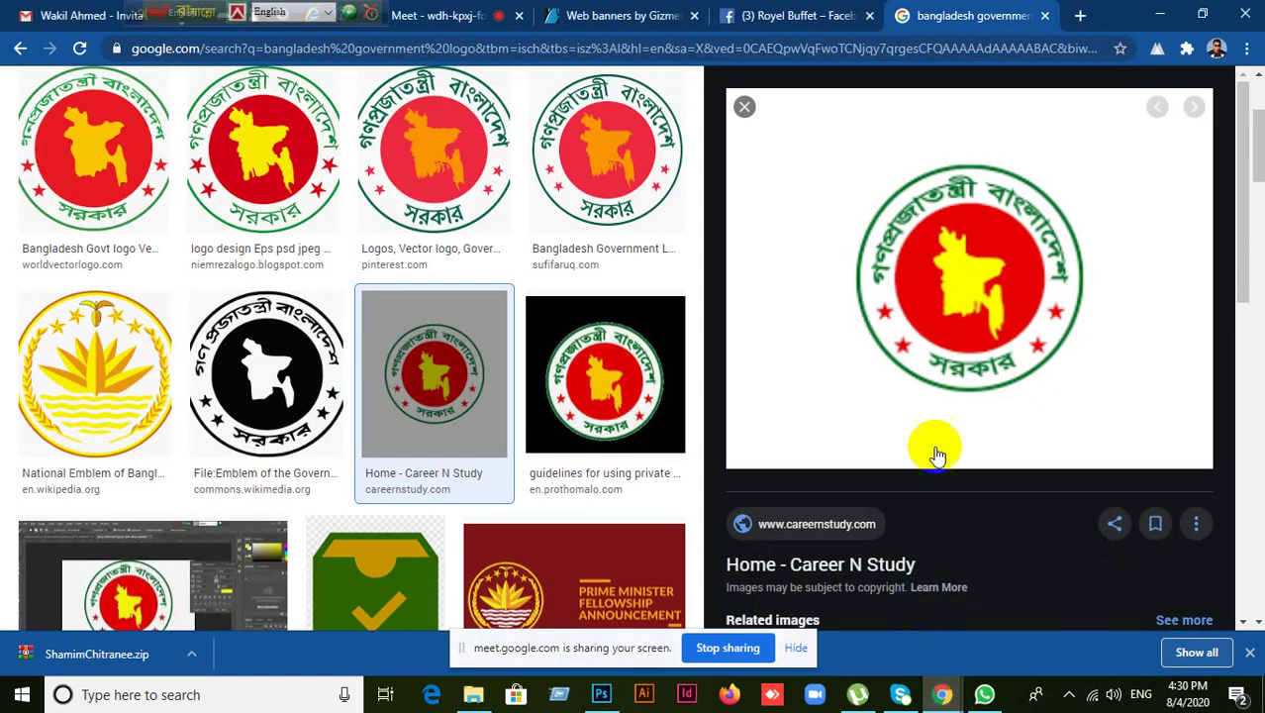
right_click(935, 239)
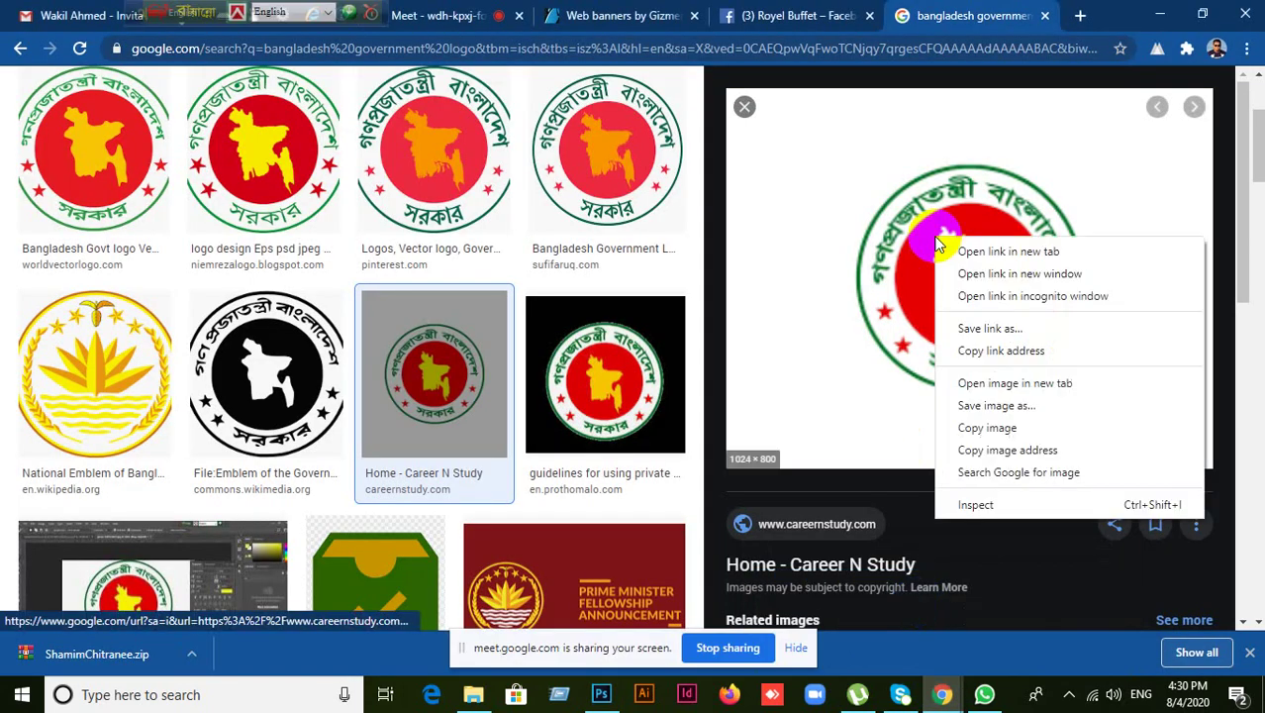
click(1000, 427)
click(602, 695)
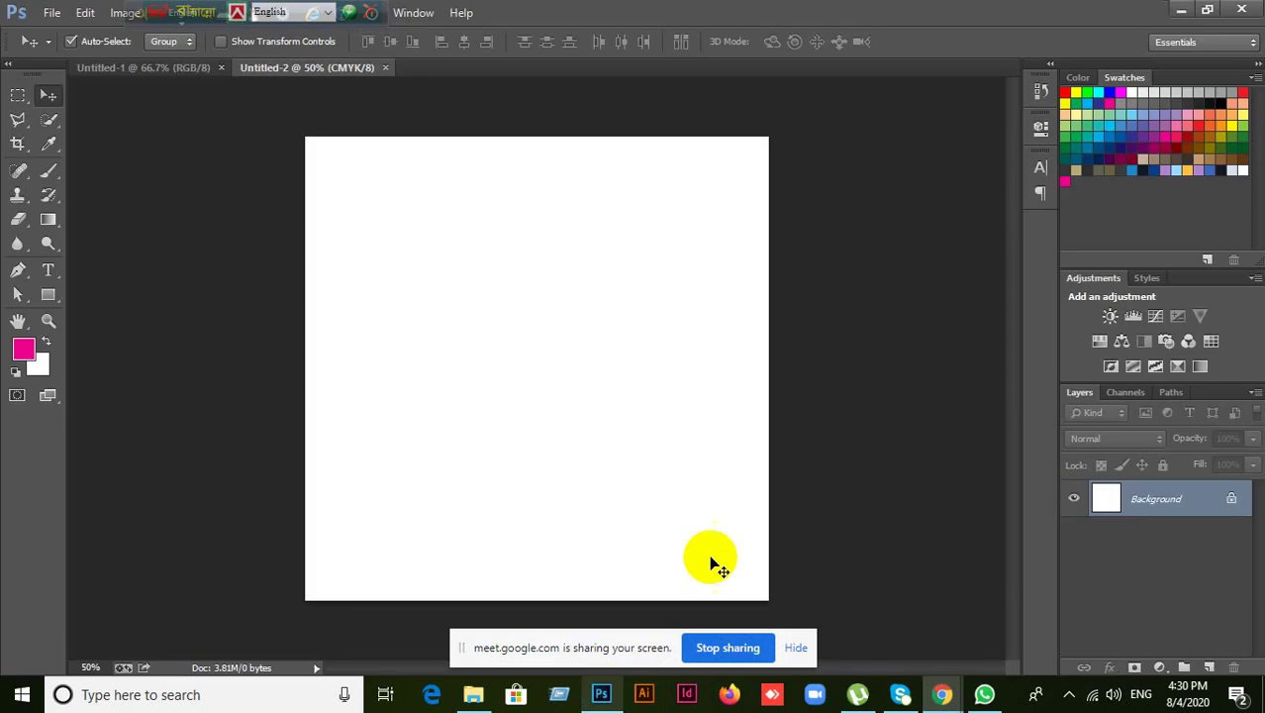
key(ctrl+v)
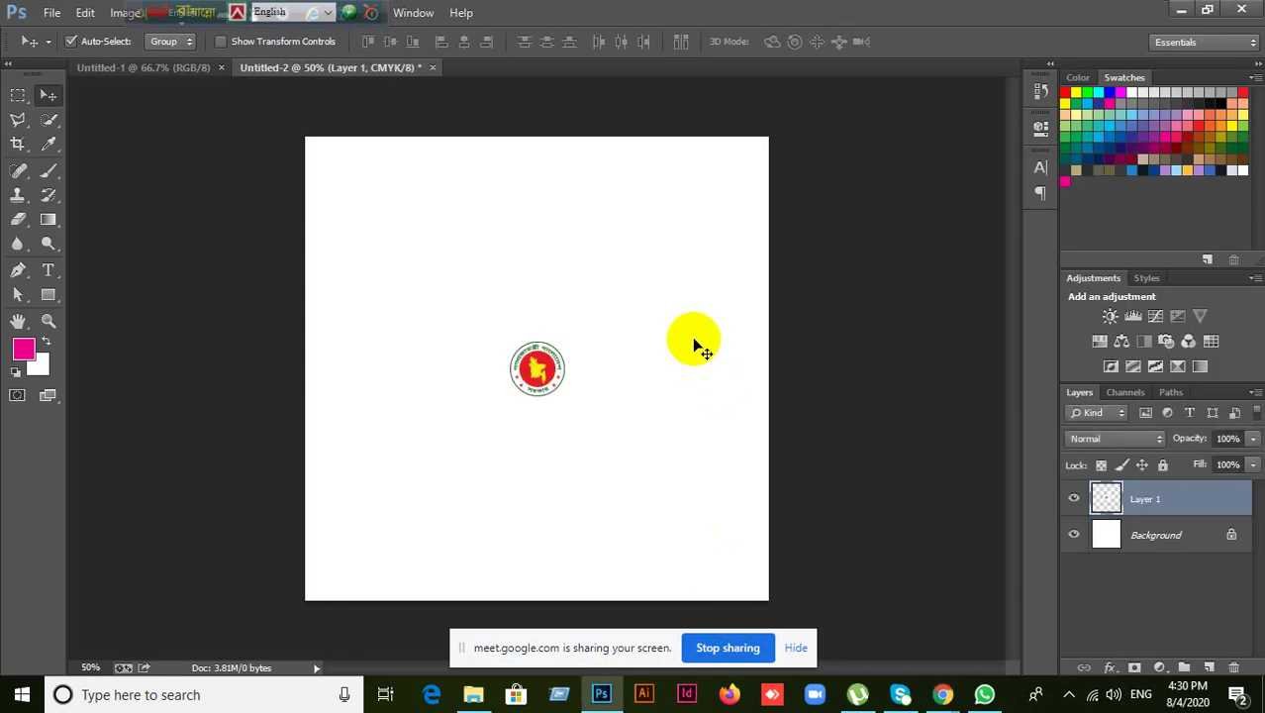
- Move the pasted logo to the upper-right area of the canvas
drag(528, 368, 683, 183)
key(ctrl+0)
scroll(738, 173, up, 2)
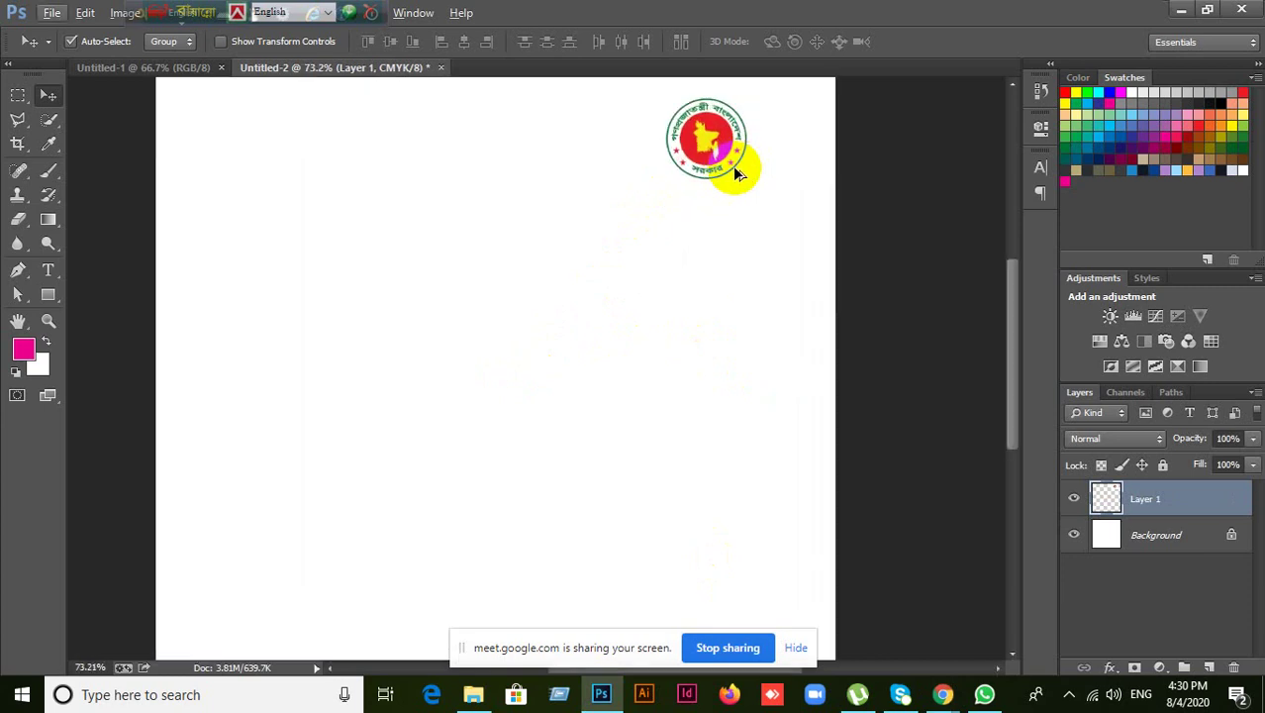
scroll(738, 173, down, 2)
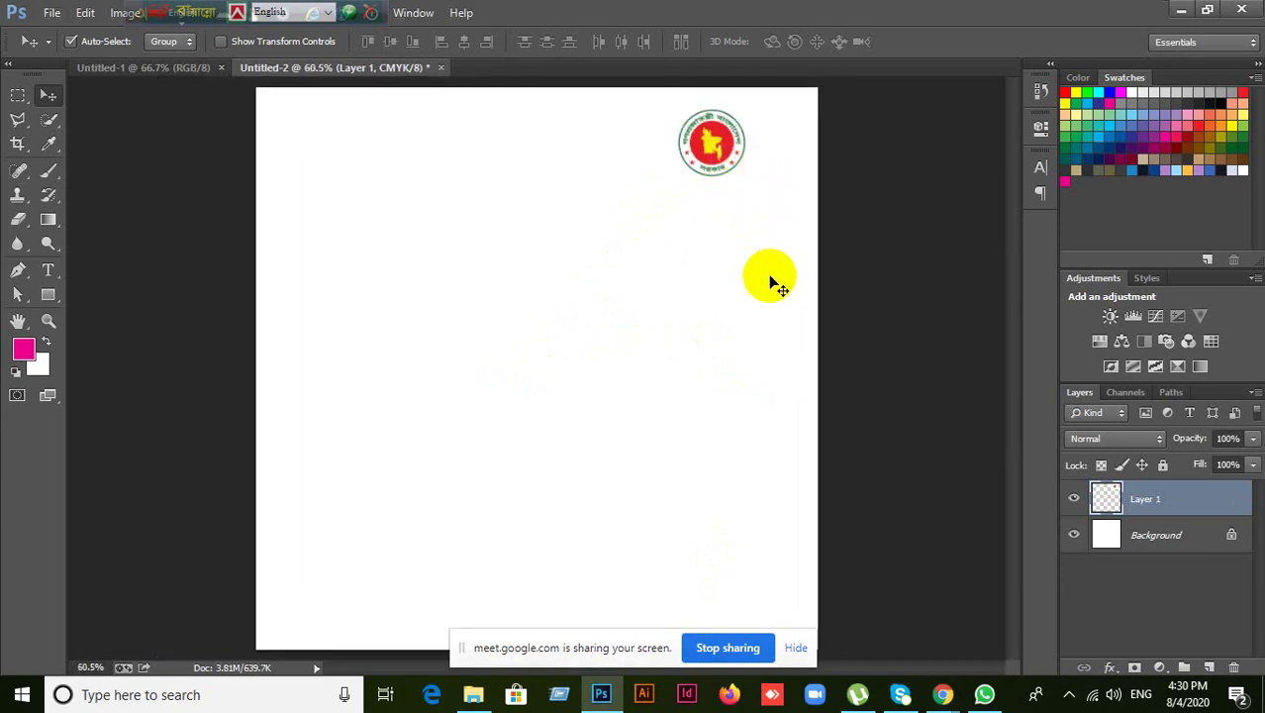
click(49, 295)
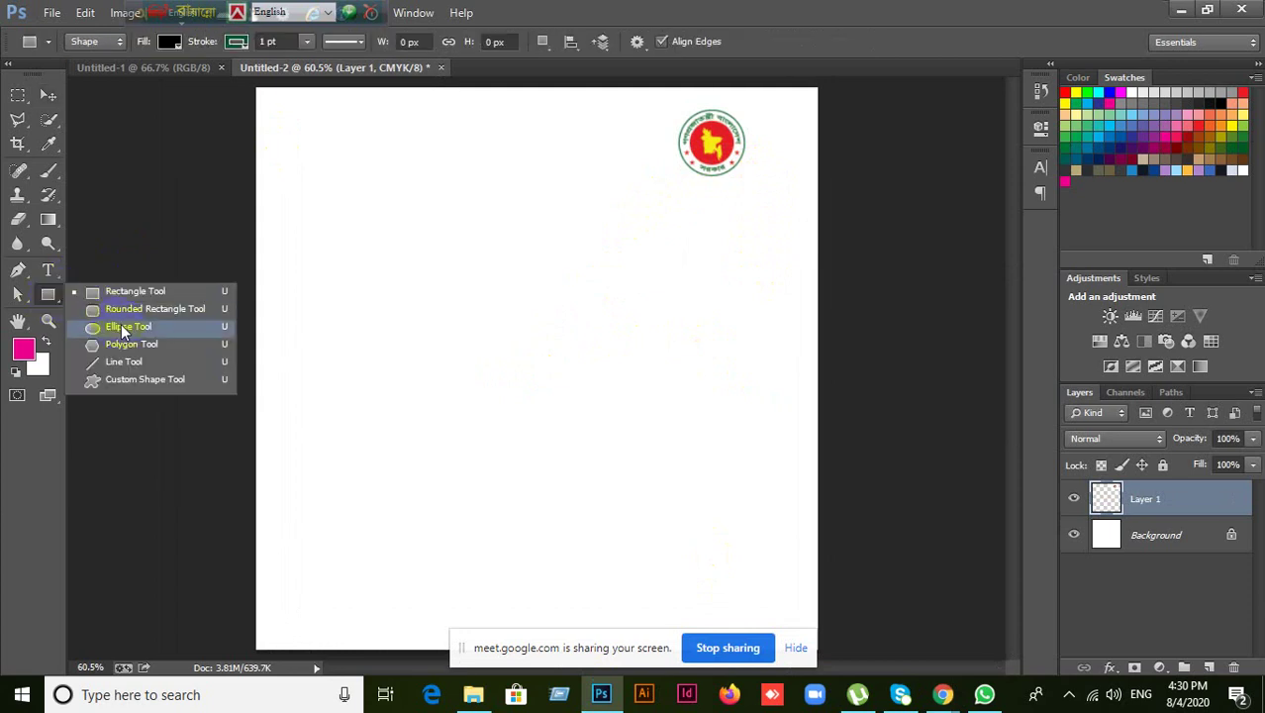
click(123, 328)
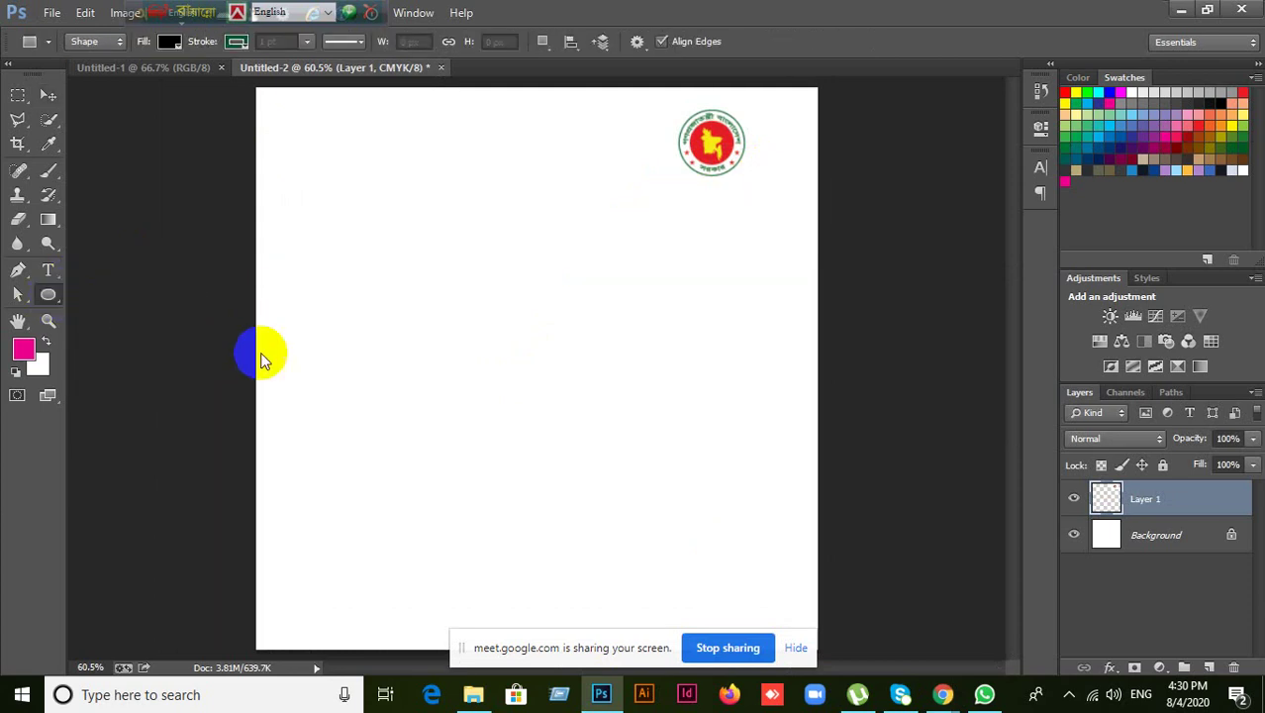
click(49, 97)
click(48, 294)
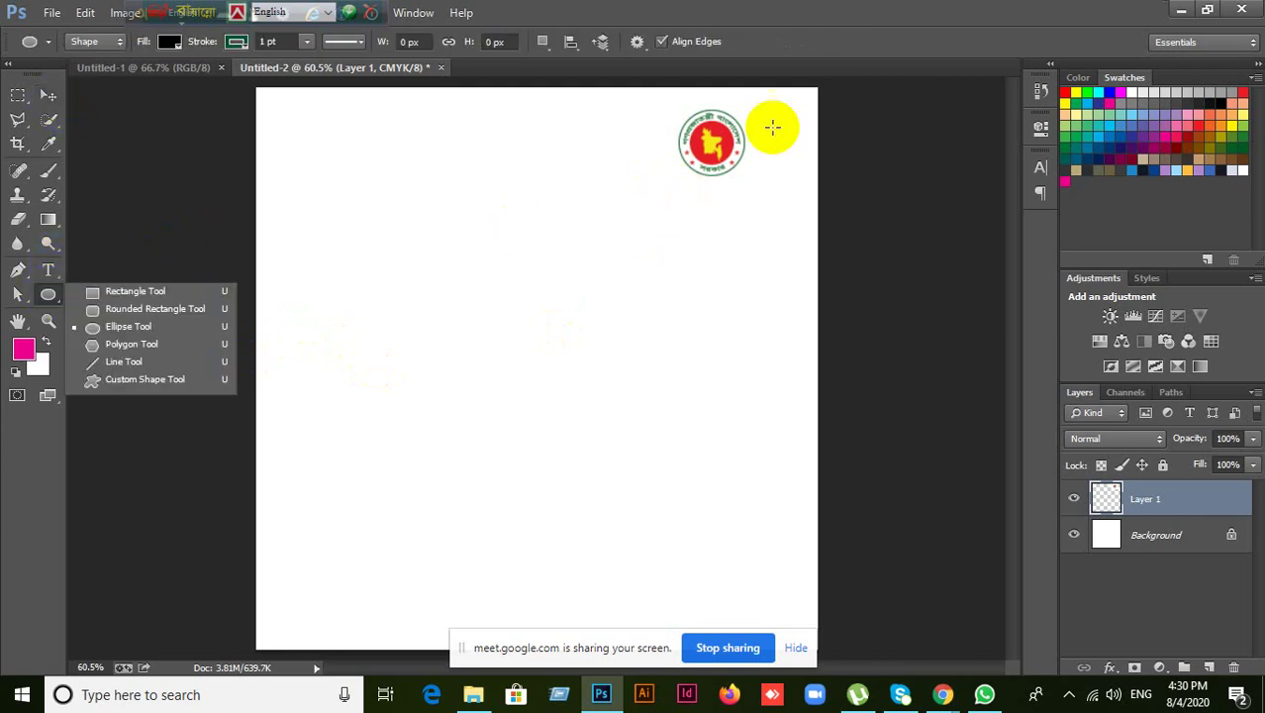
- Enlarge the pasted logo proportionally to about 162% and shift it slightly down and left within the canvas's upper-right area
click(48, 95)
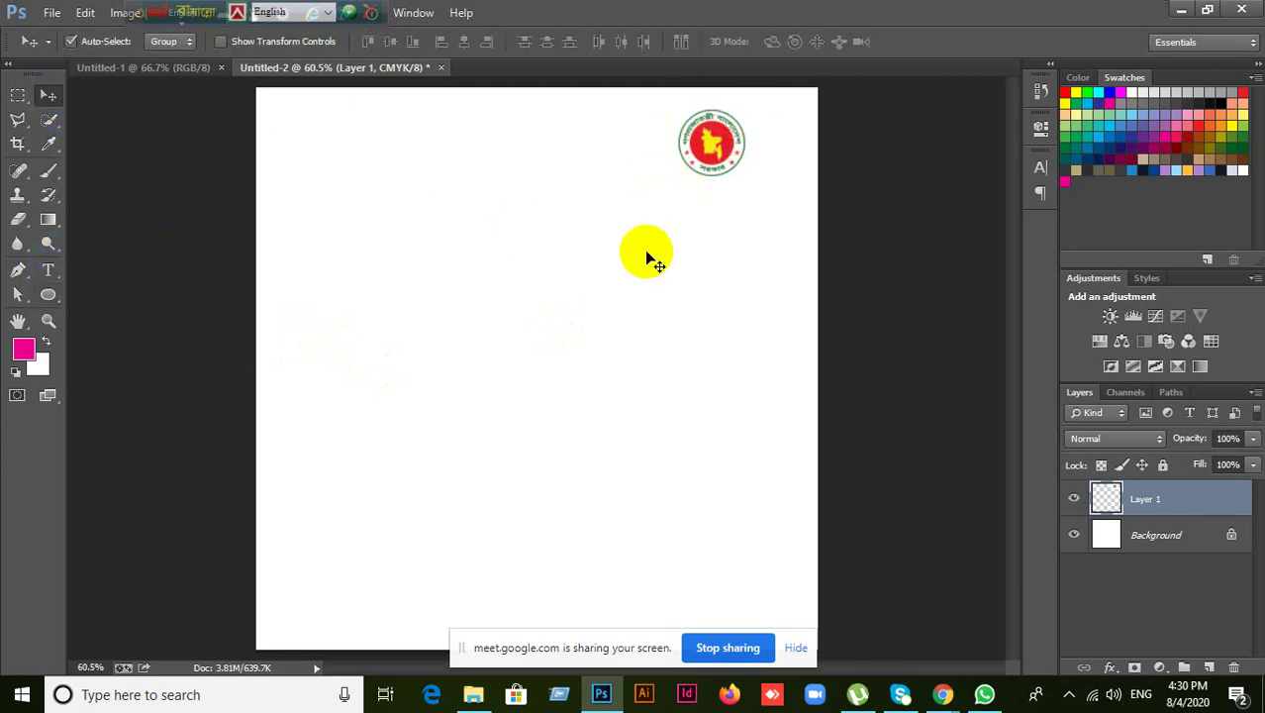
key(ctrl+t)
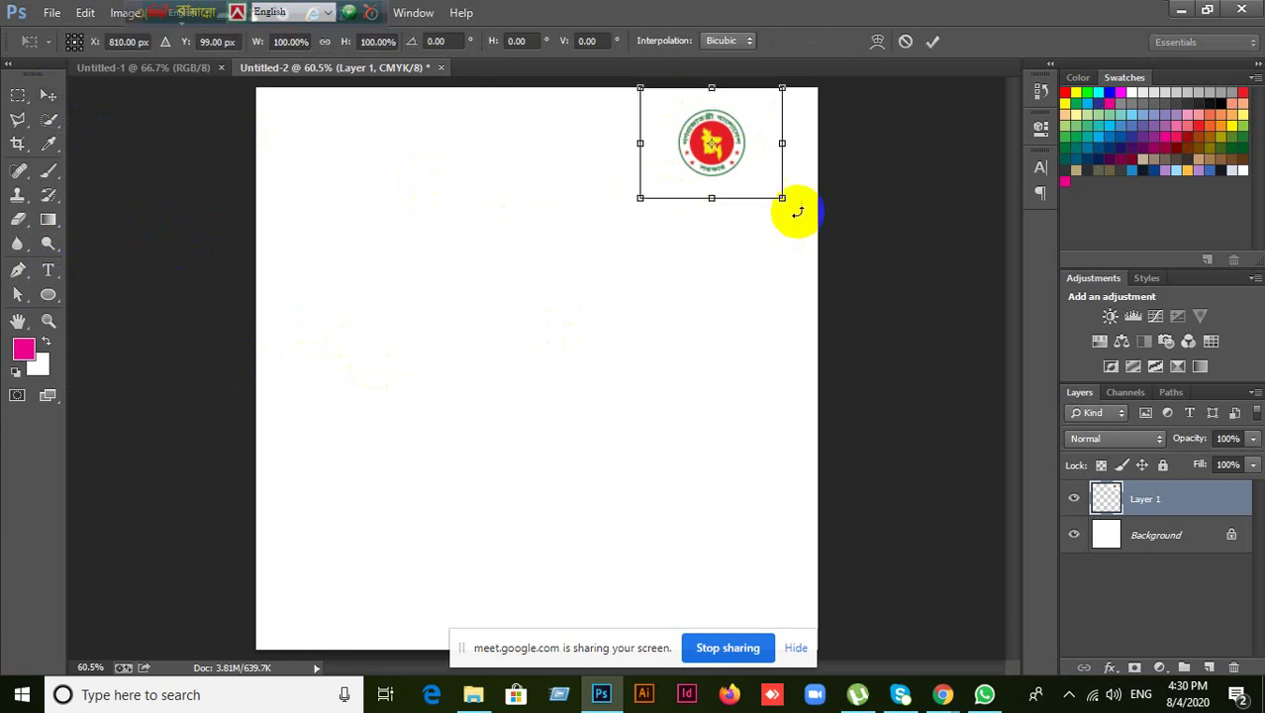
drag(782, 196, 822, 232)
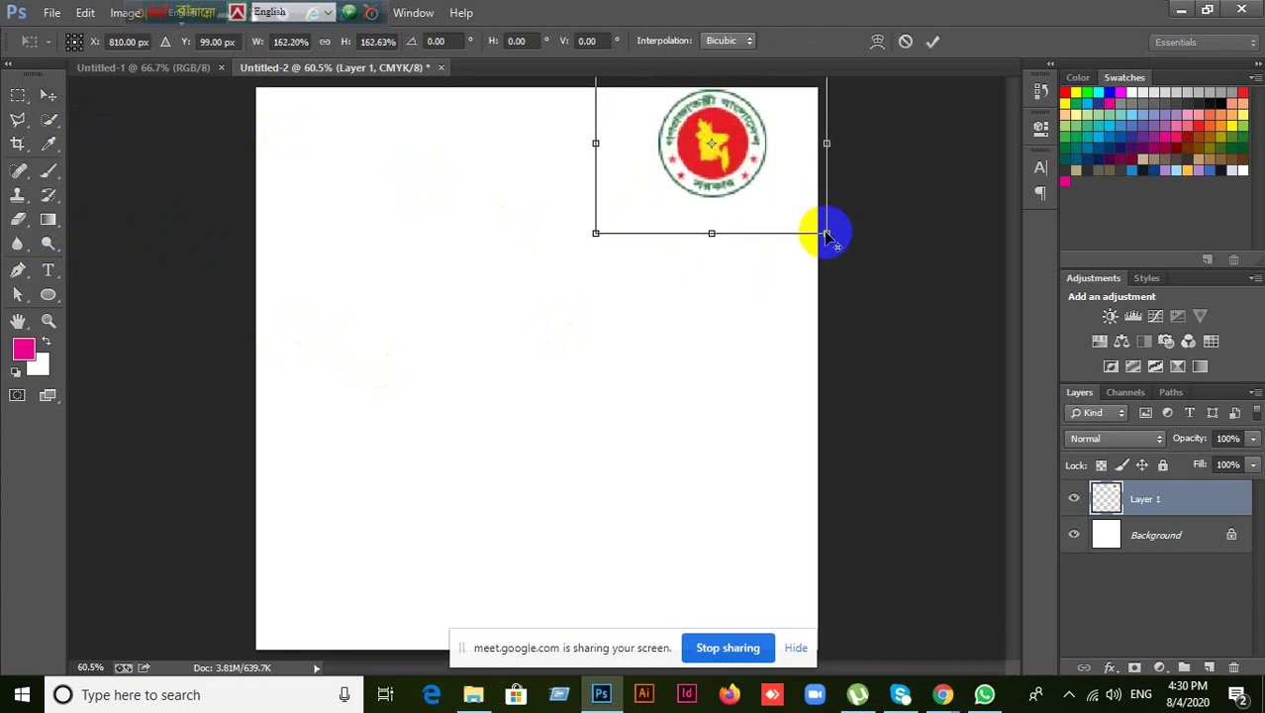
drag(738, 148, 705, 159)
key(Return)
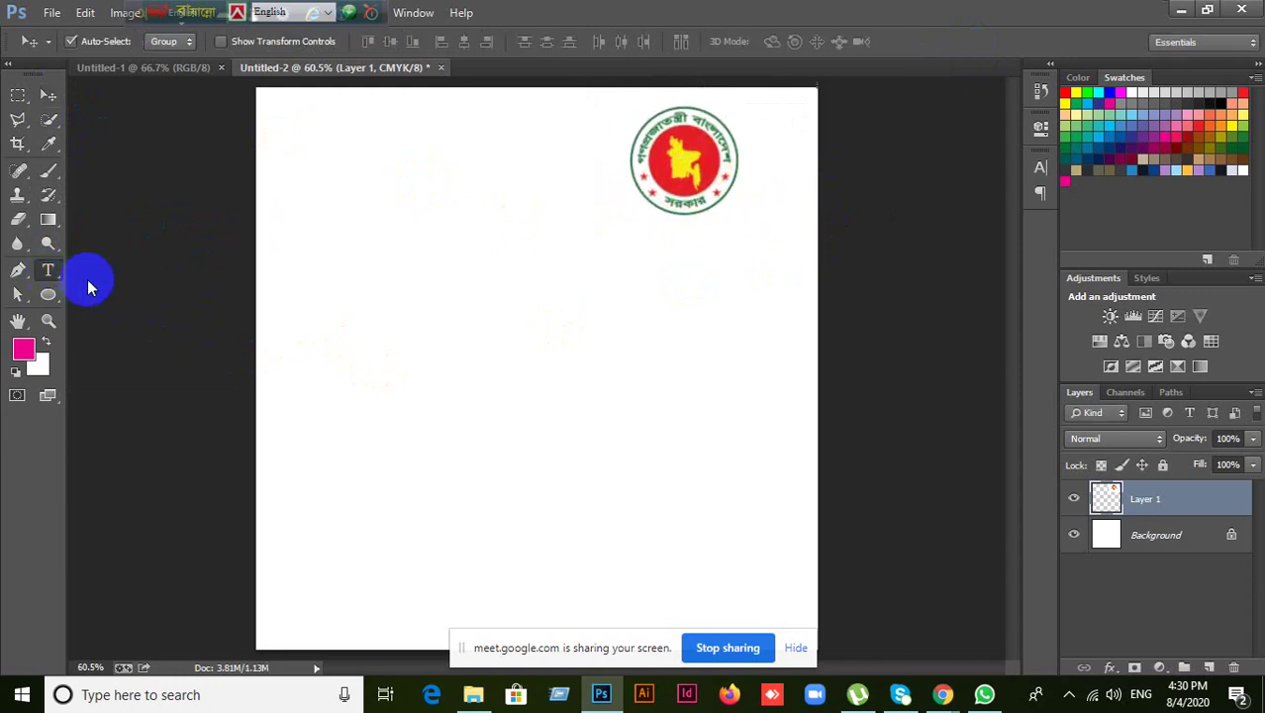
- Draw a circle about 768 px in diameter with the Ellipse tool, using no fill and a 1 pt green stroke
click(48, 269)
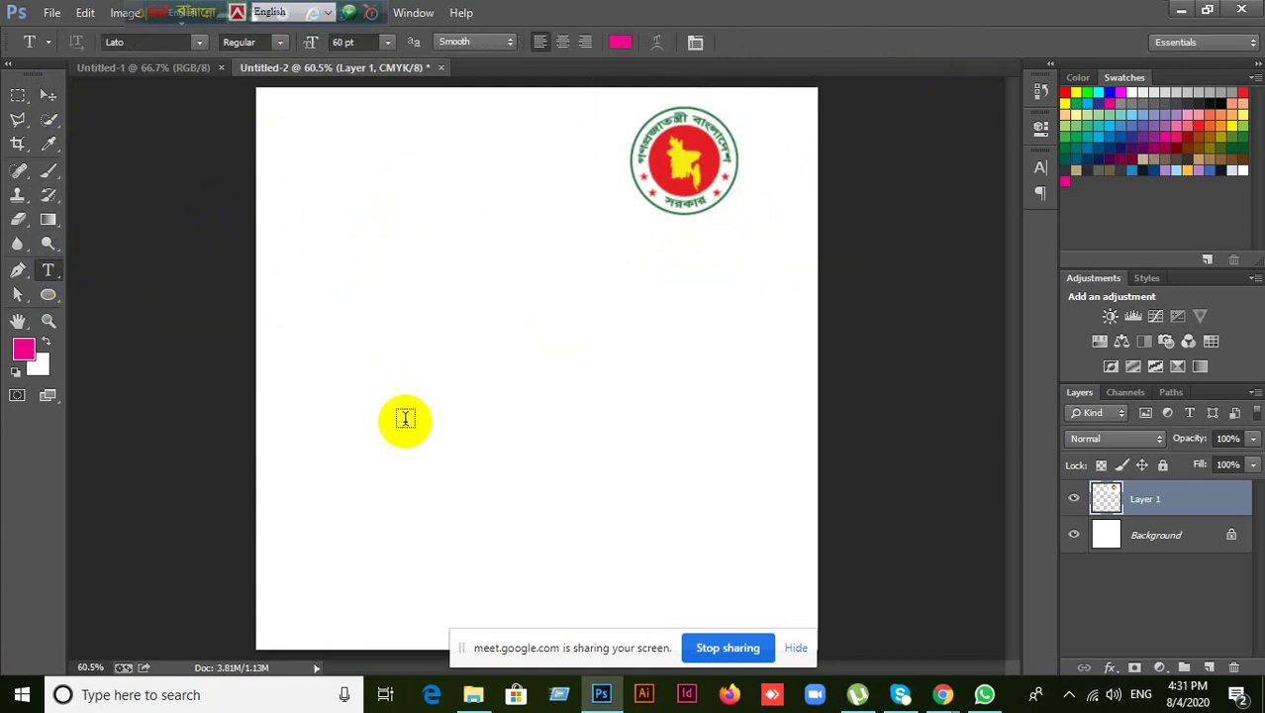
click(48, 99)
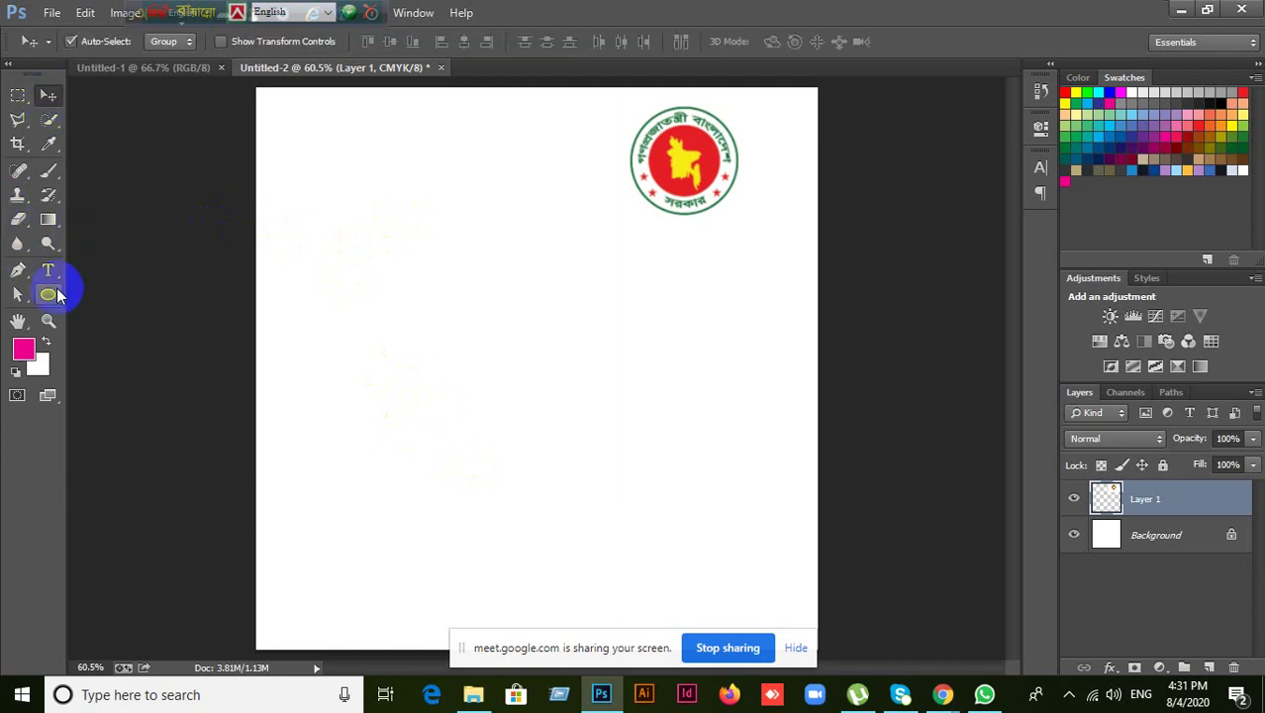
drag(47, 287, 78, 277)
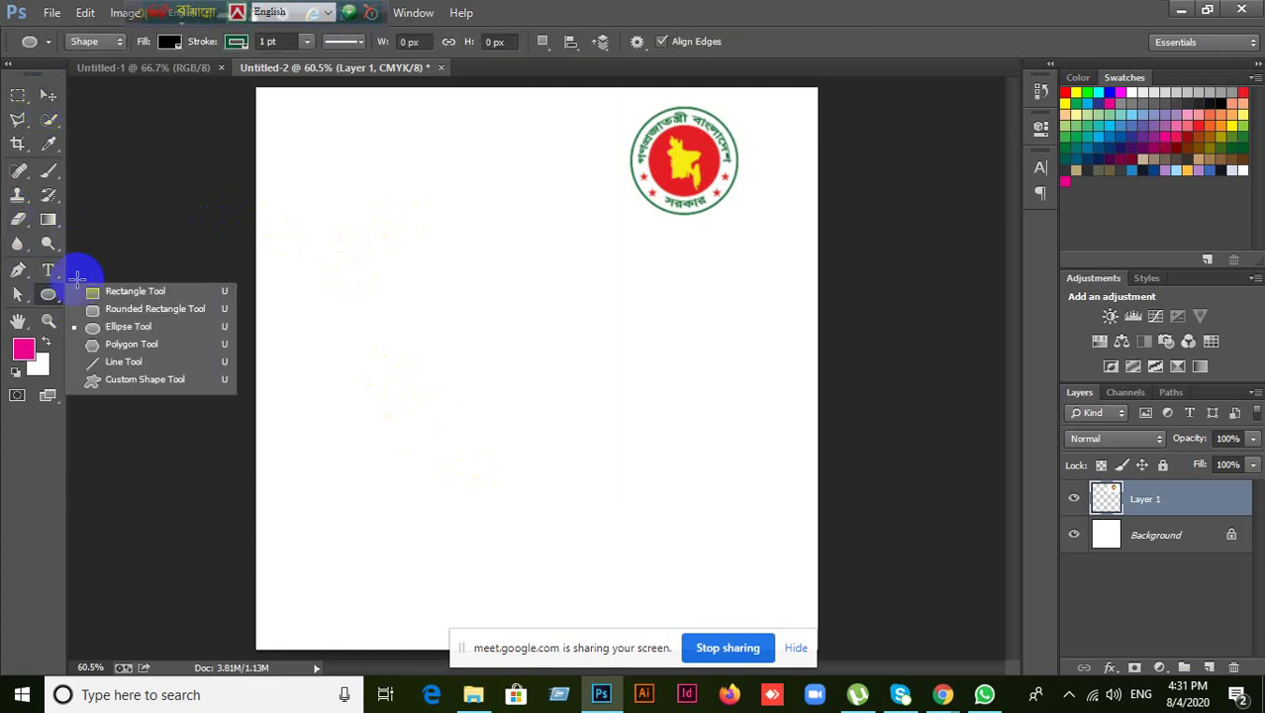
click(113, 328)
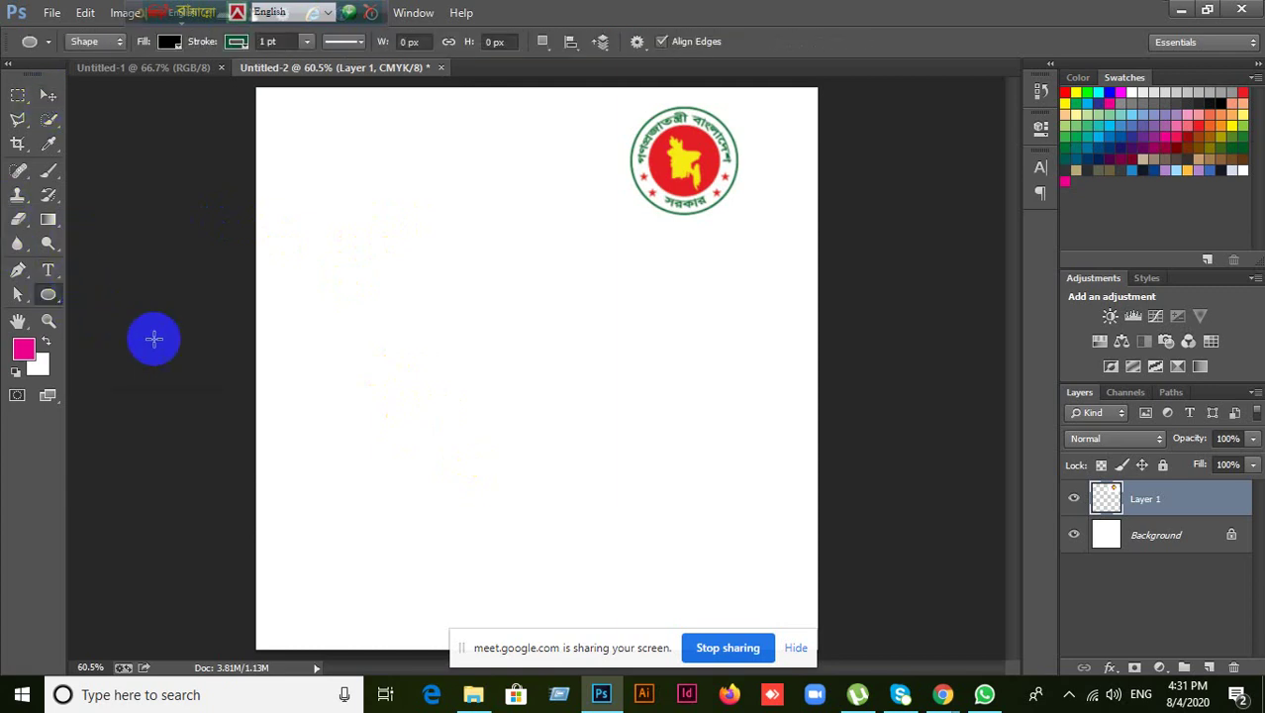
click(169, 41)
click(91, 81)
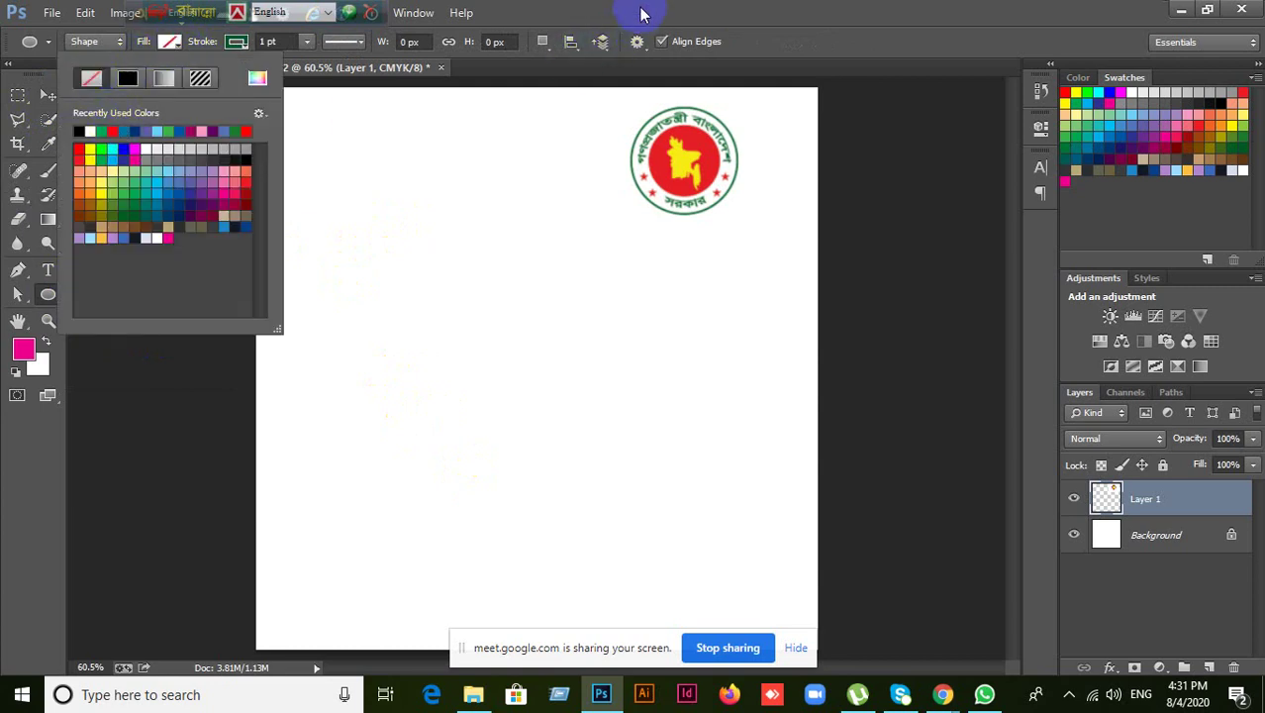
click(693, 10)
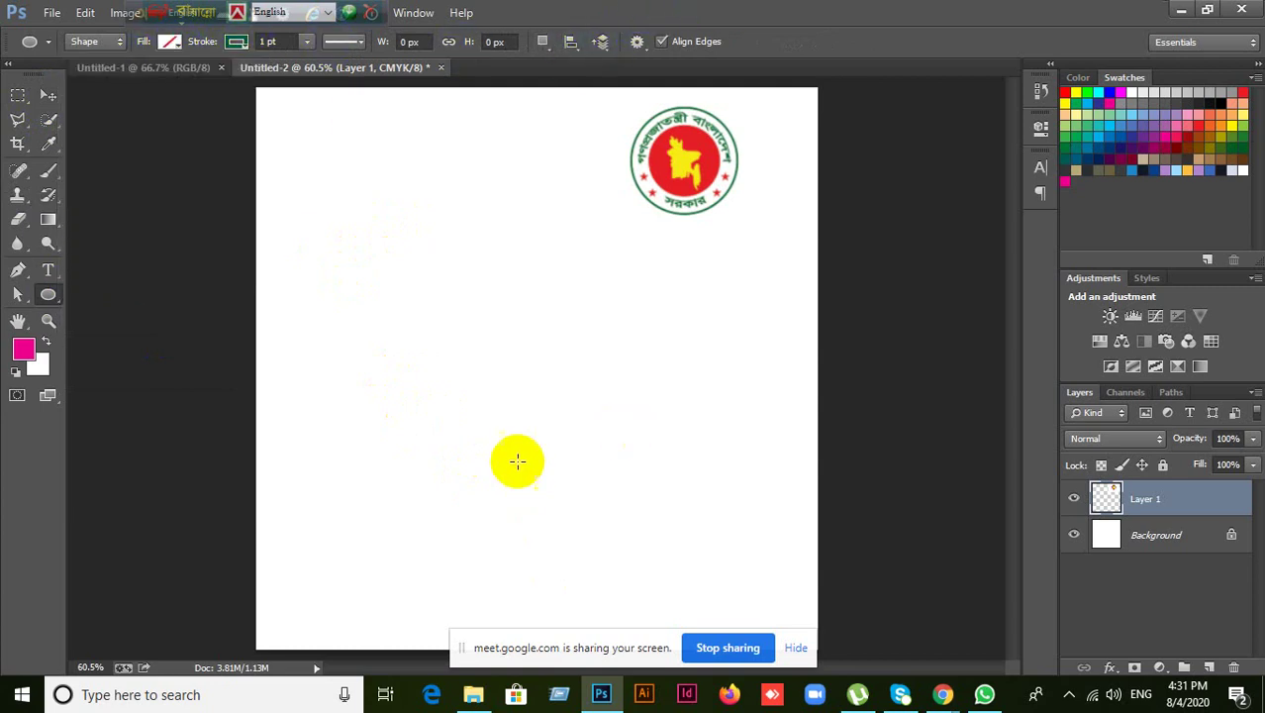
drag(496, 393, 731, 607)
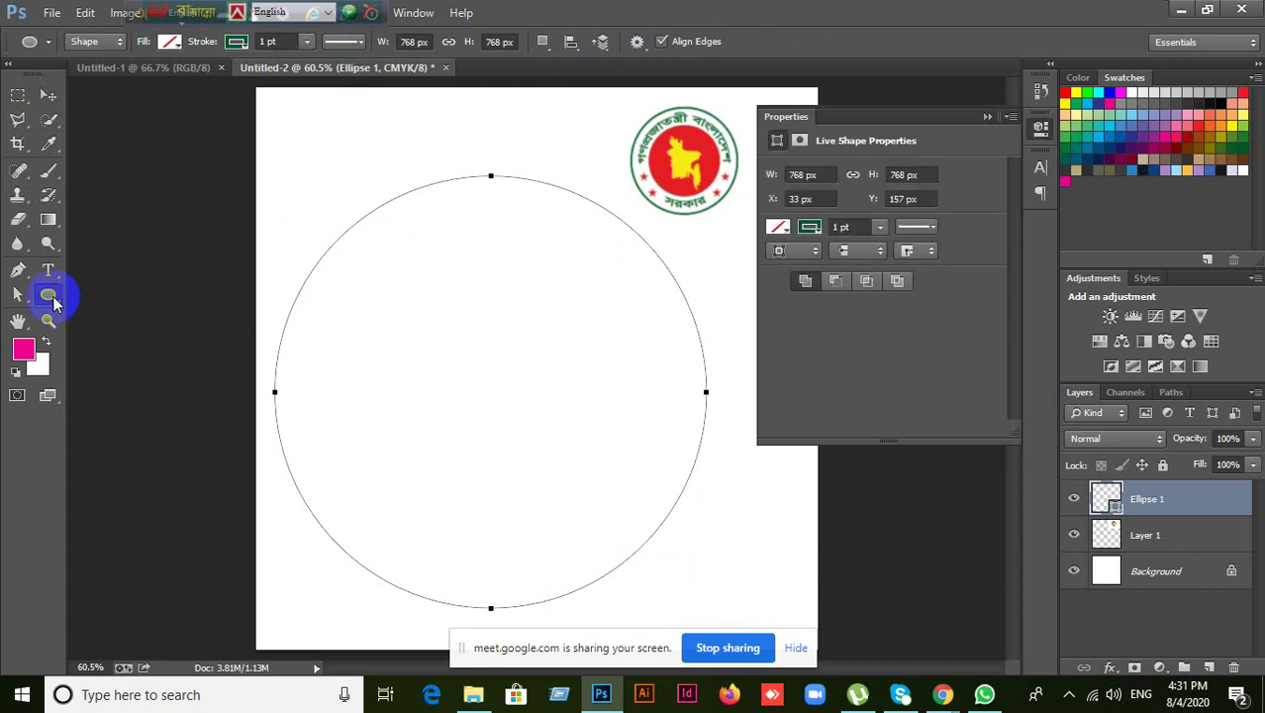
- Move the large circle slightly right and down so it sits nearer the horizontal centre of the canvas, just below the logo
drag(48, 294, 104, 293)
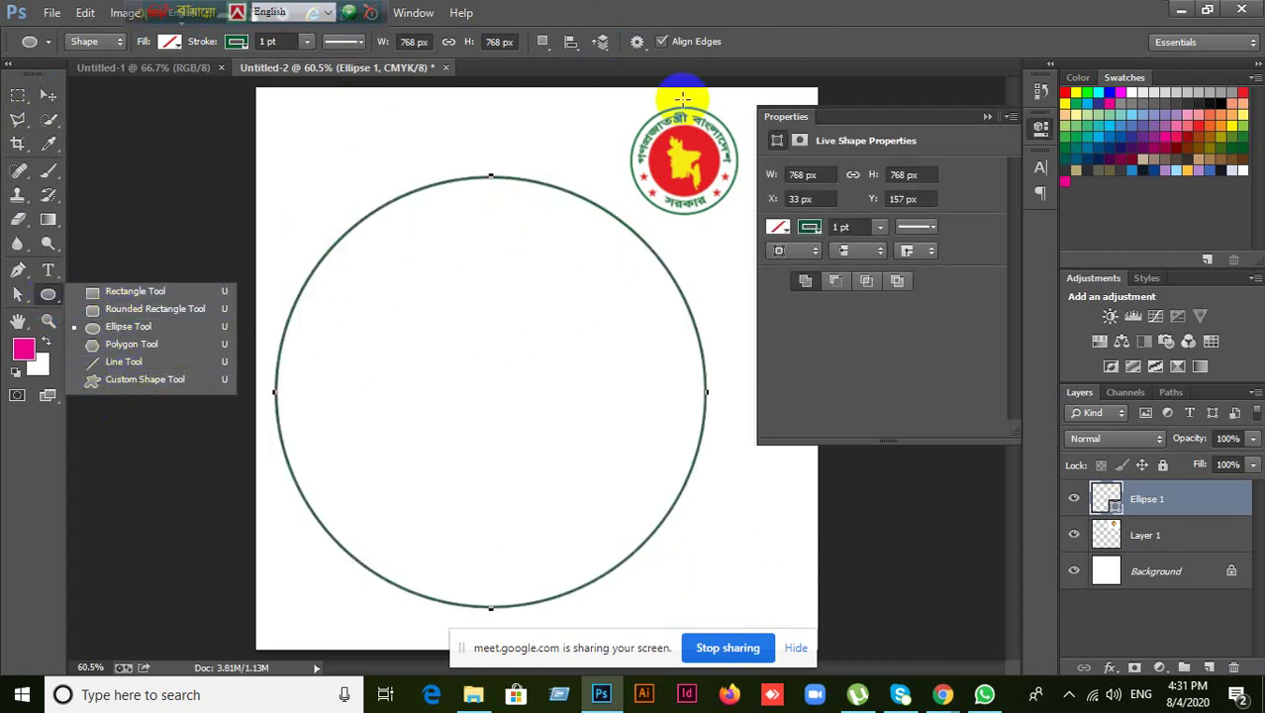
click(684, 13)
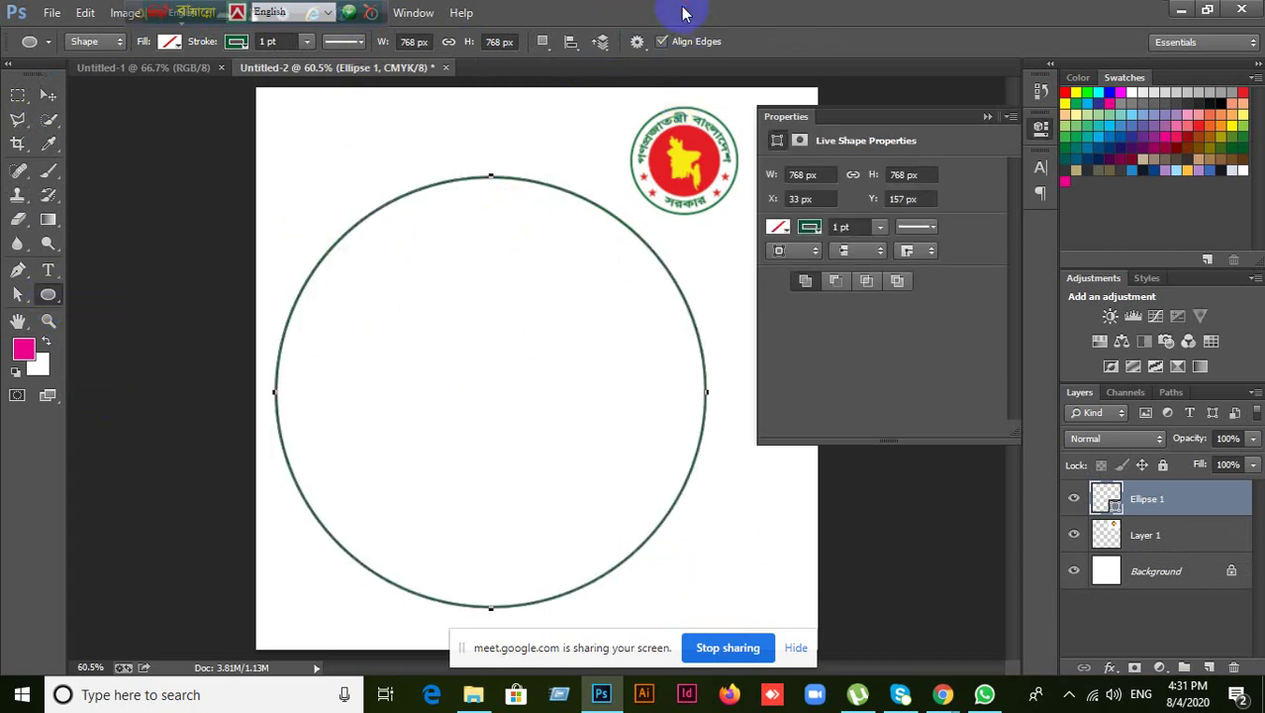
click(986, 116)
click(47, 95)
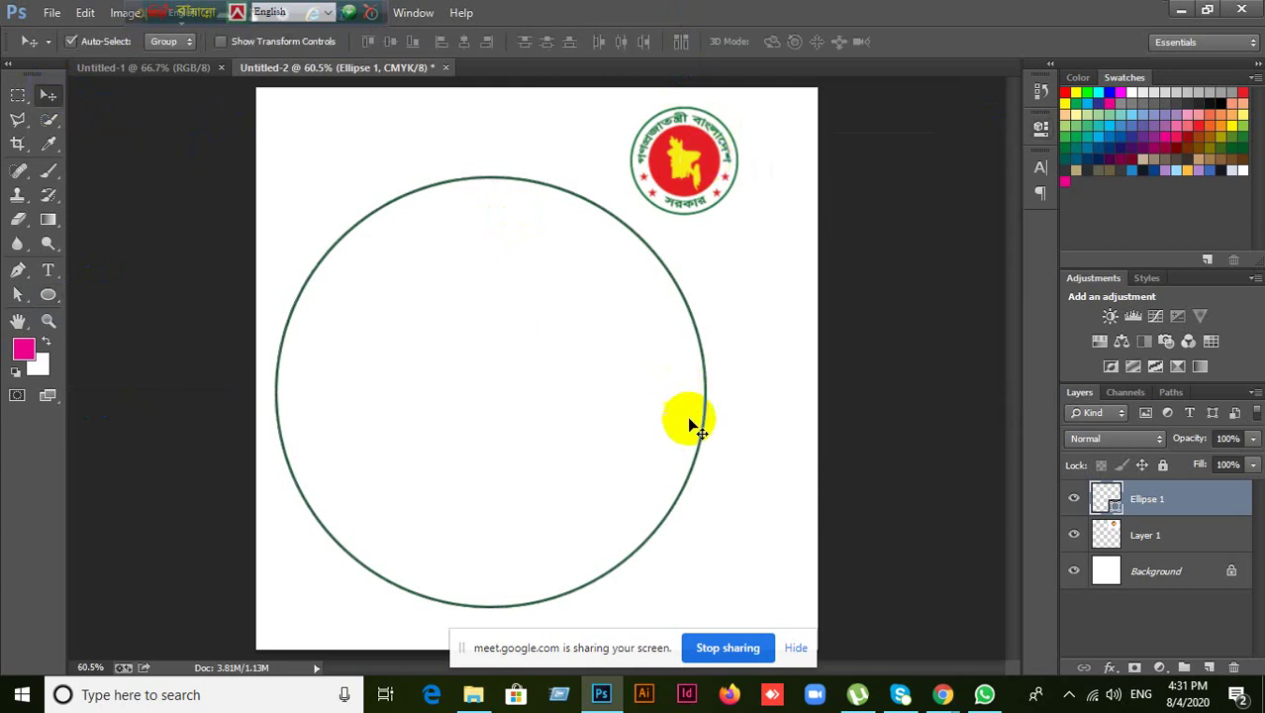
mouse_move(702, 441)
mouse_down()
mouse_move(729, 445)
mouse_move(692, 452)
mouse_move(757, 489)
mouse_move(748, 517)
mouse_move(729, 497)
mouse_up()
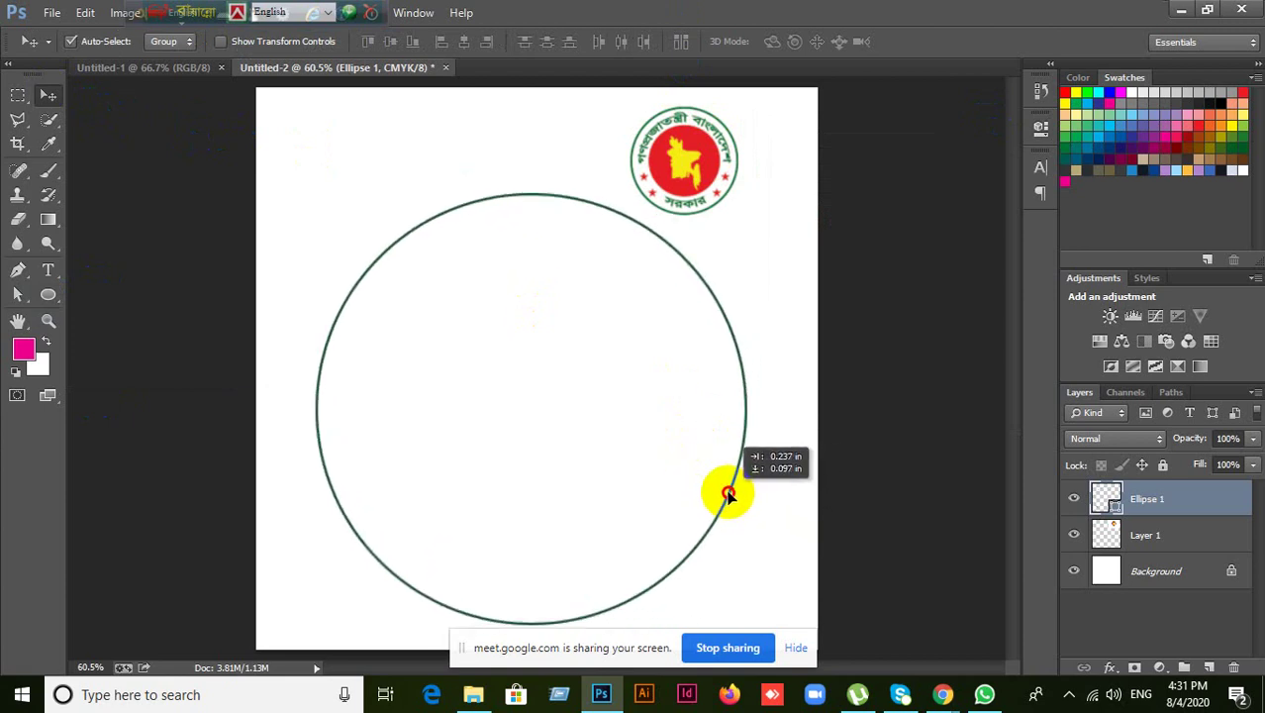
click(796, 648)
drag(701, 548, 686, 545)
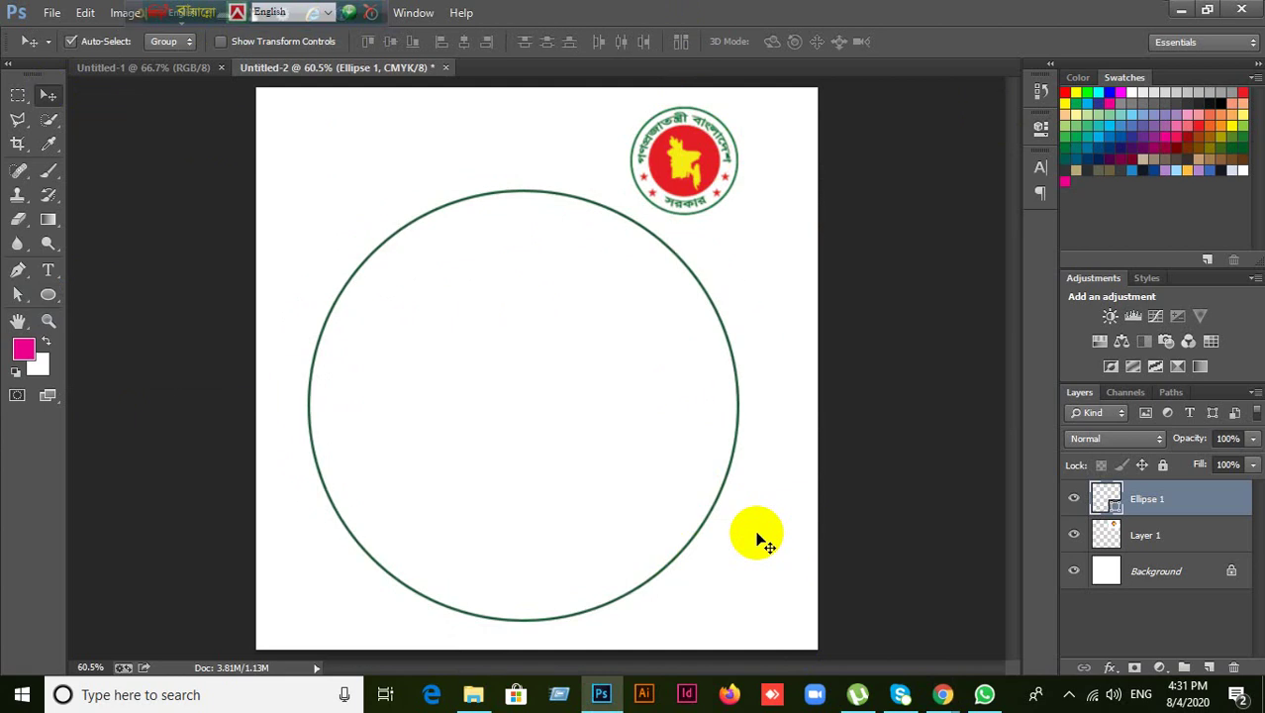
- Duplicate the circle's layer and scale the copy about its centre to roughly 73% to form a concentric inner circle
click(1074, 499)
click(1074, 499)
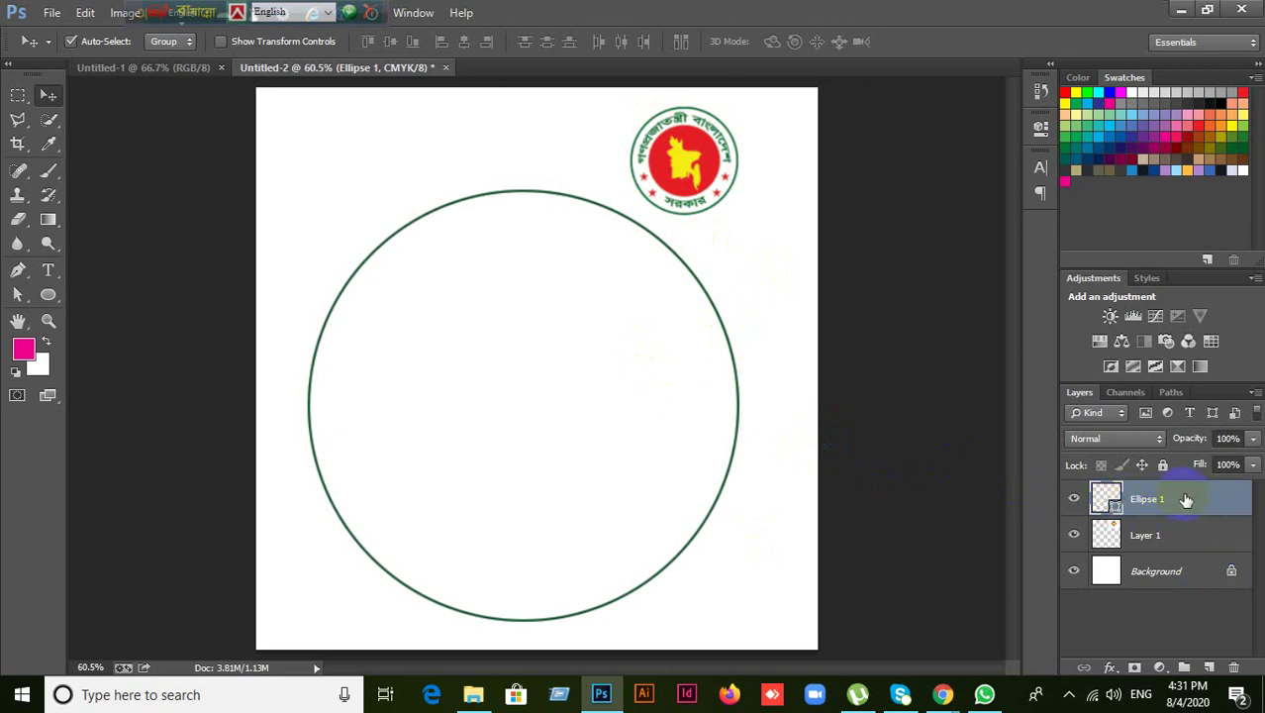
key(ctrl+j)
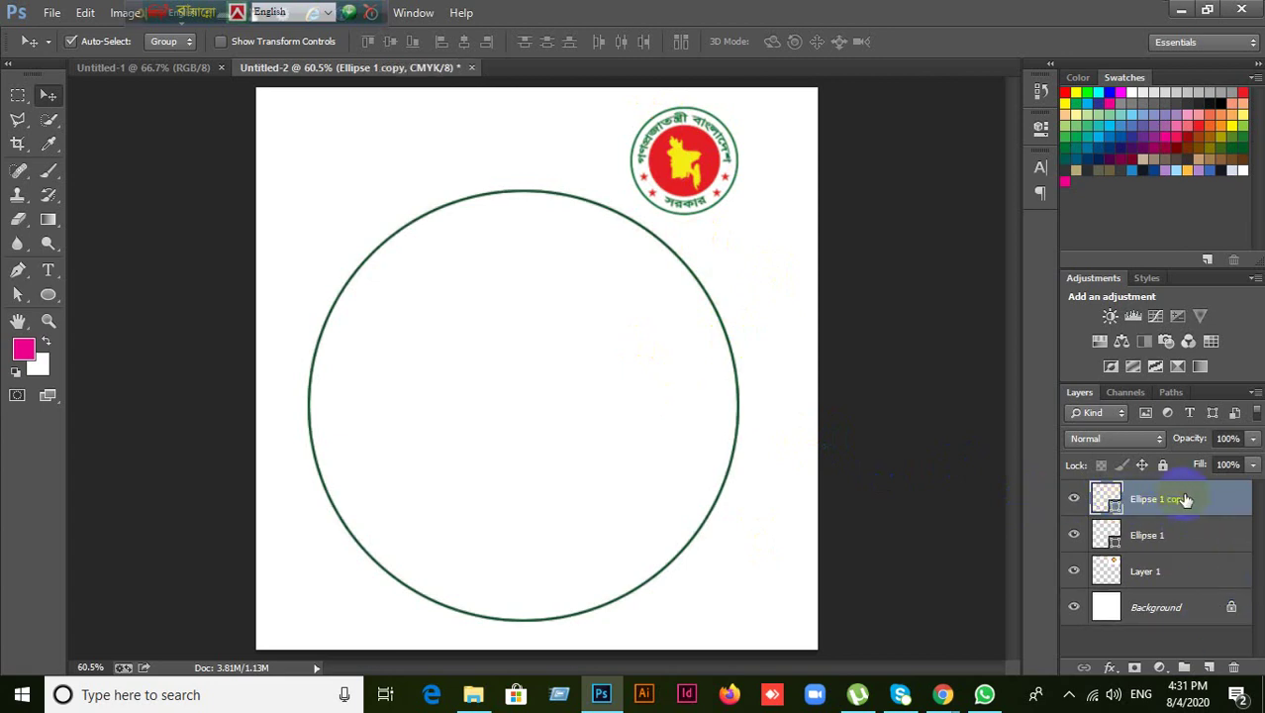
key(ctrl+t)
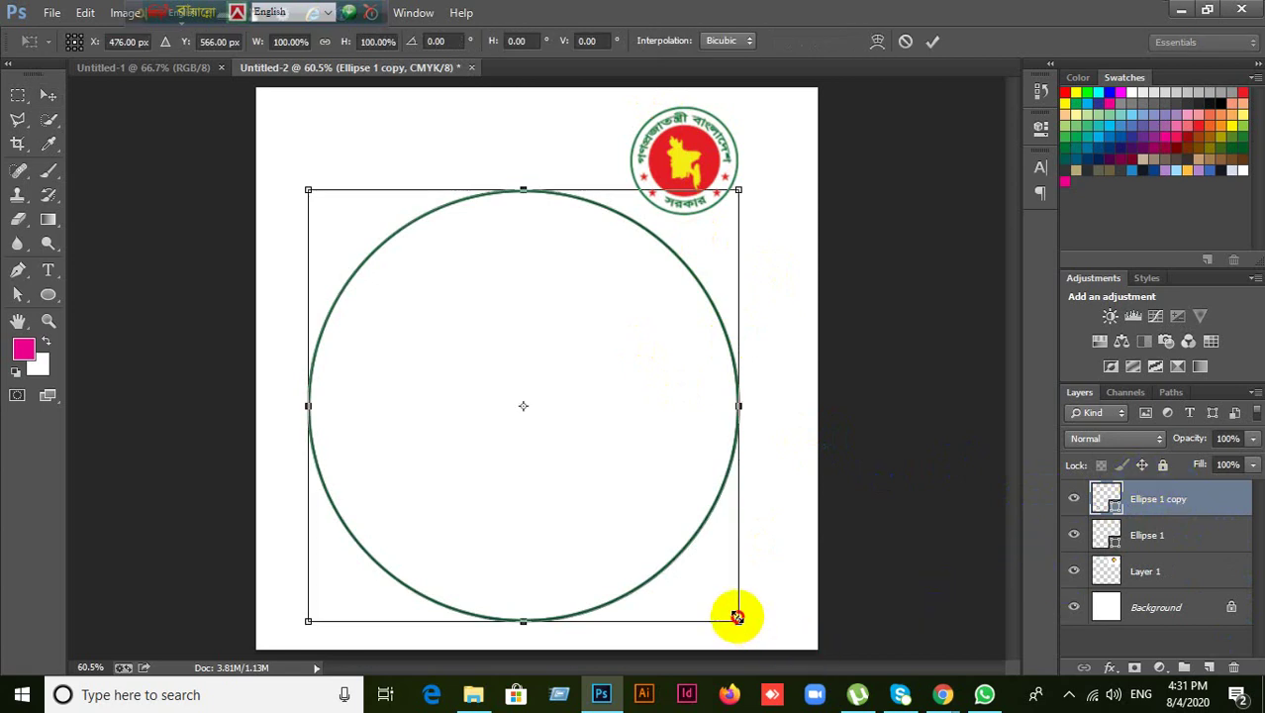
drag(737, 614, 680, 562)
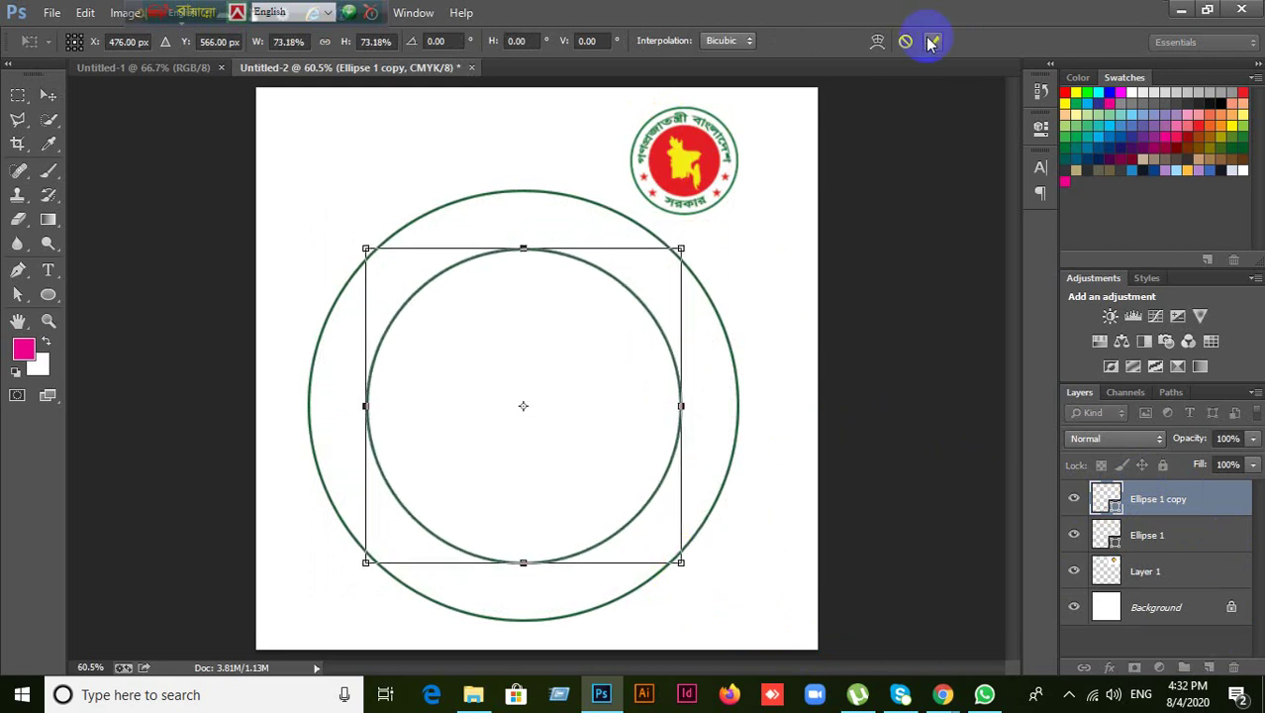
click(933, 41)
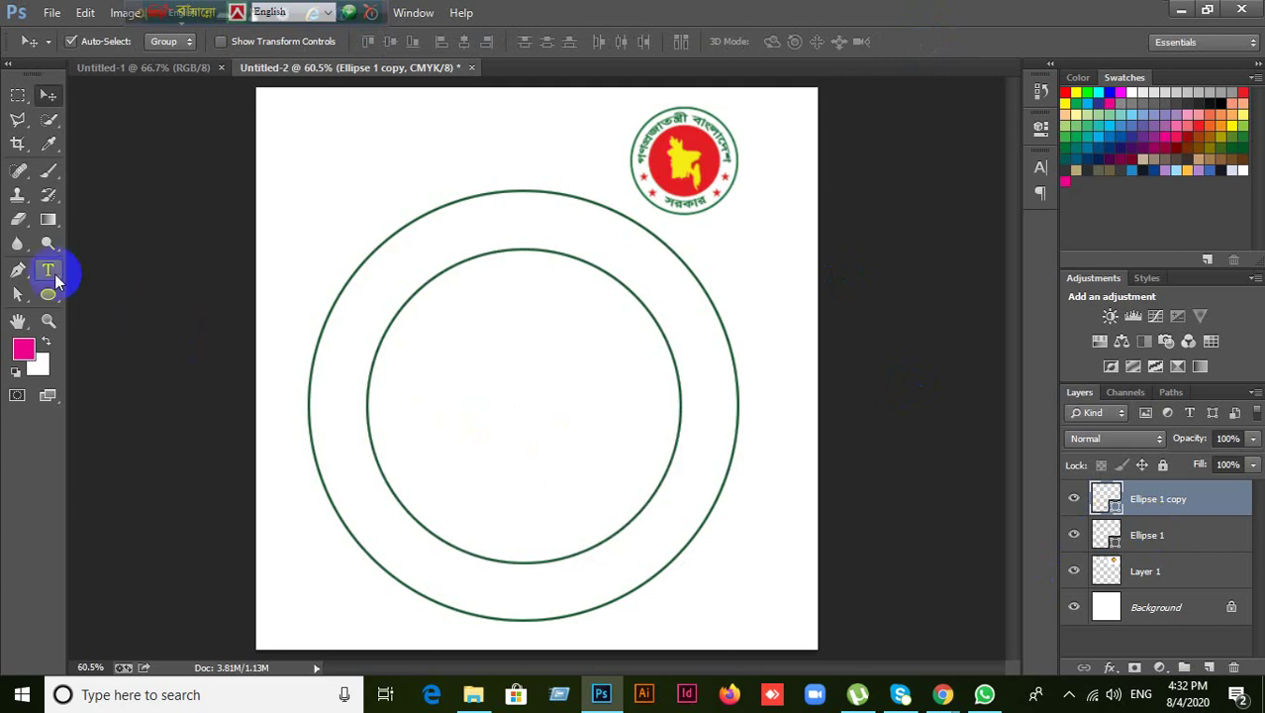
- Start centre-aligned text on the path at the top of the inner circle, with the font size set to 20 pt
click(52, 269)
click(85, 259)
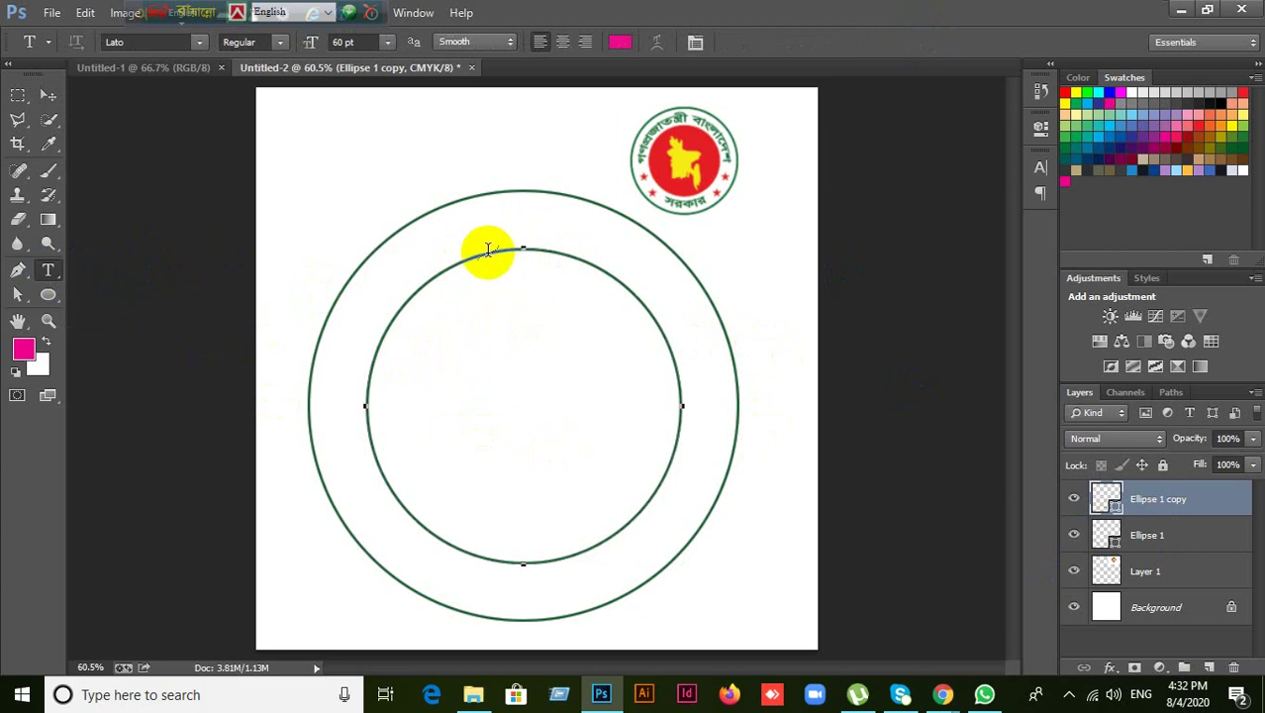
click(562, 41)
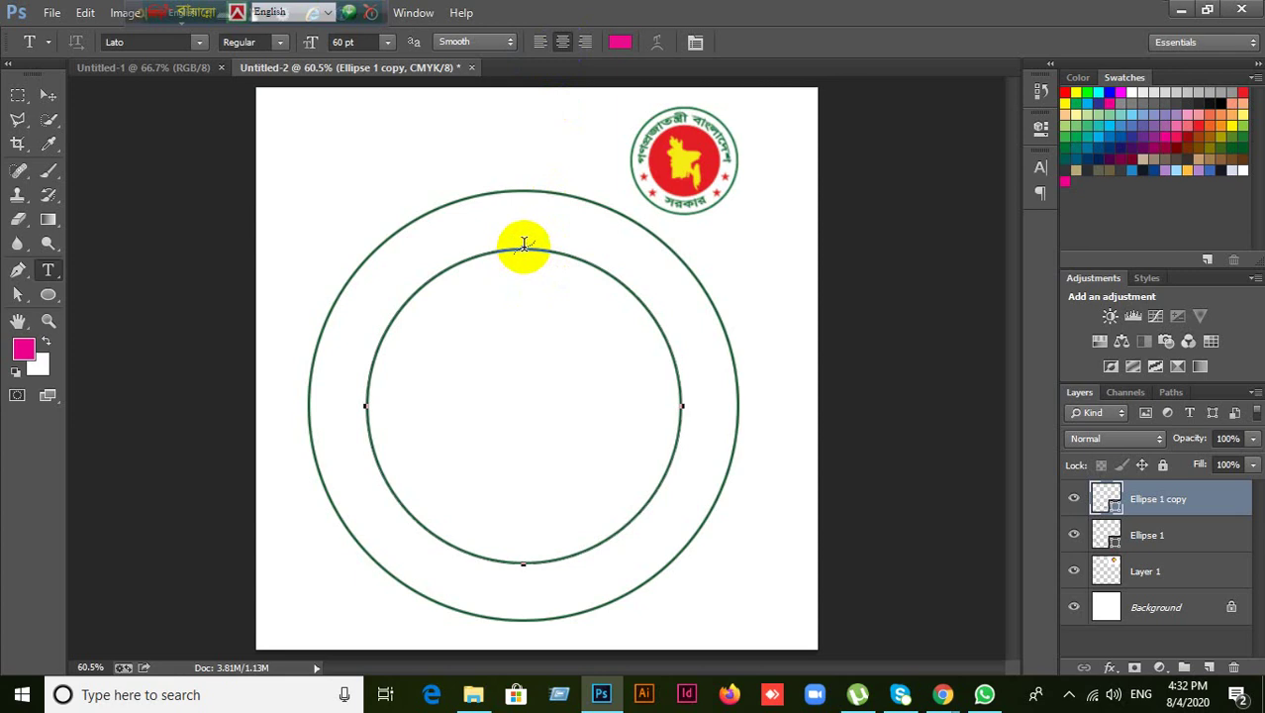
click(524, 244)
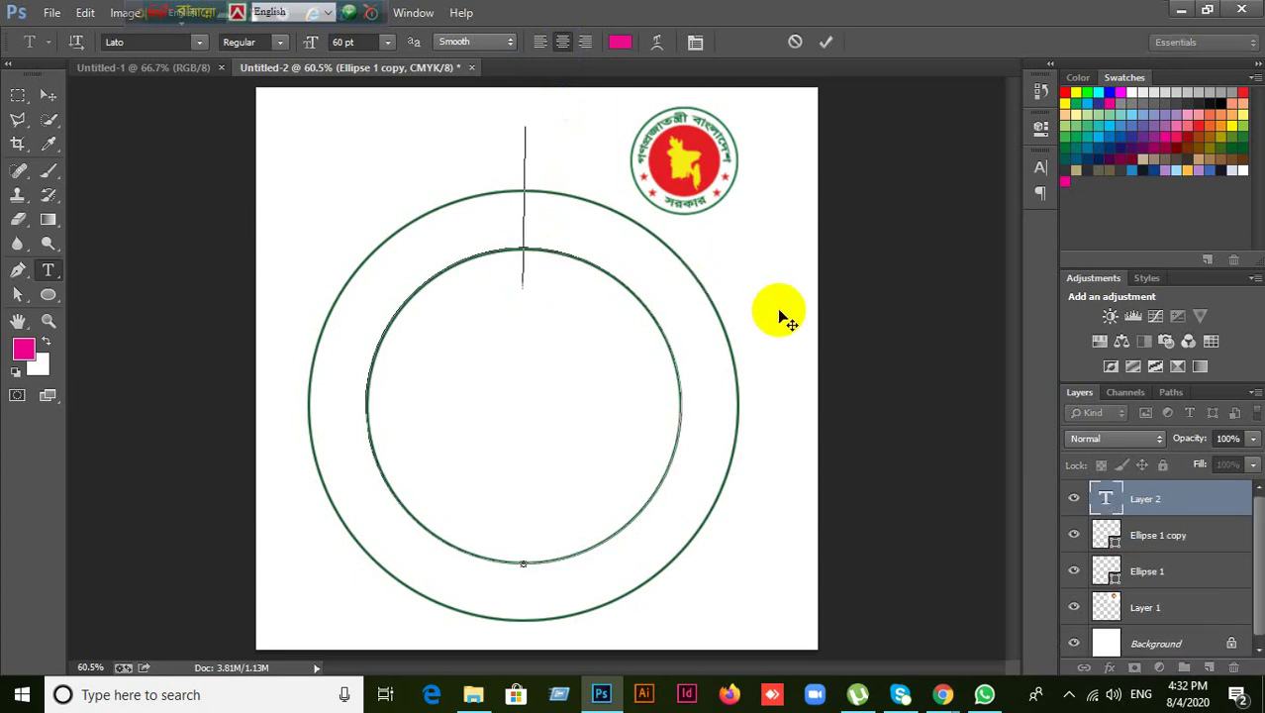
click(342, 41)
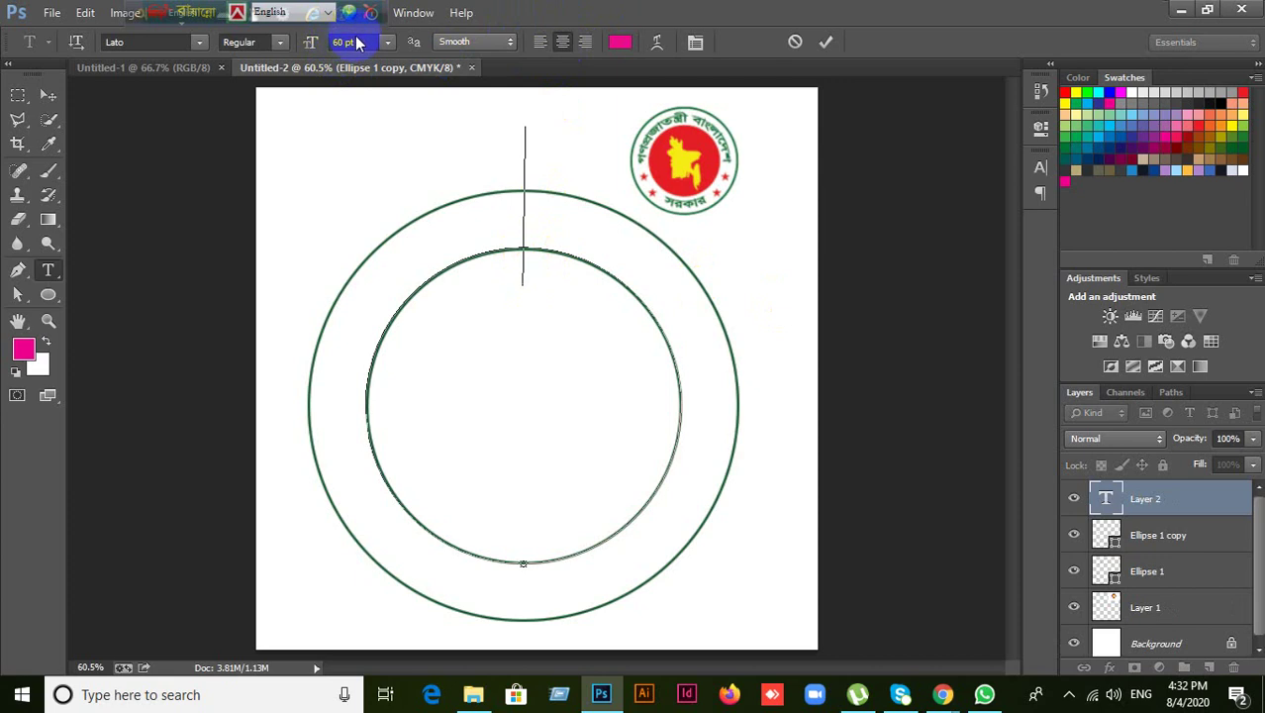
click(243, 210)
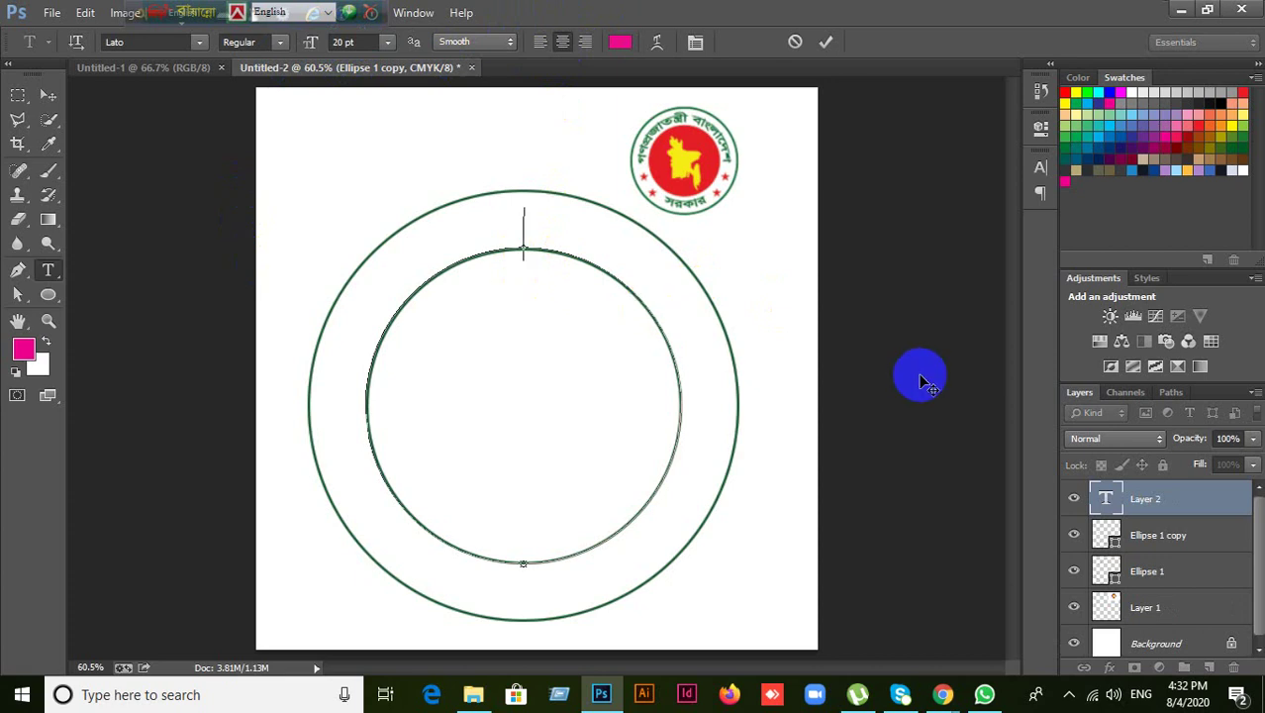
- Enter the text "Republic of Bangladesh" along the top of the inner circle and commit it
text(Re)
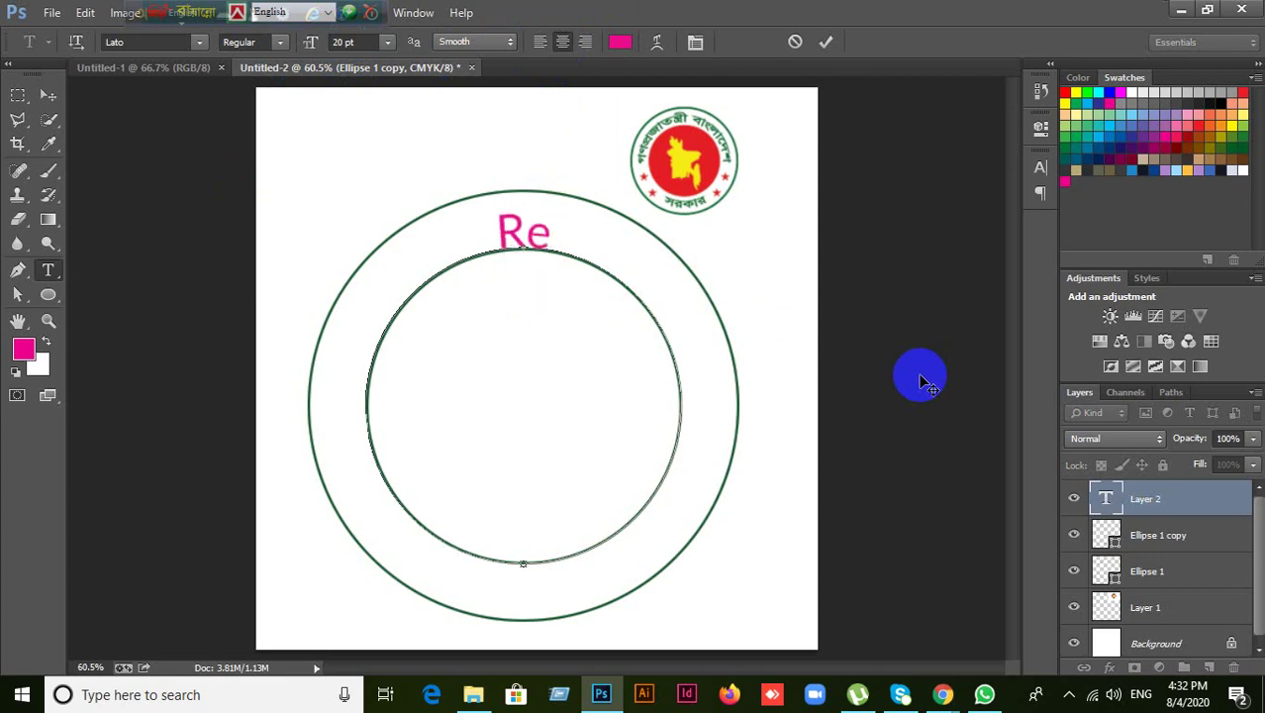
text(pub)
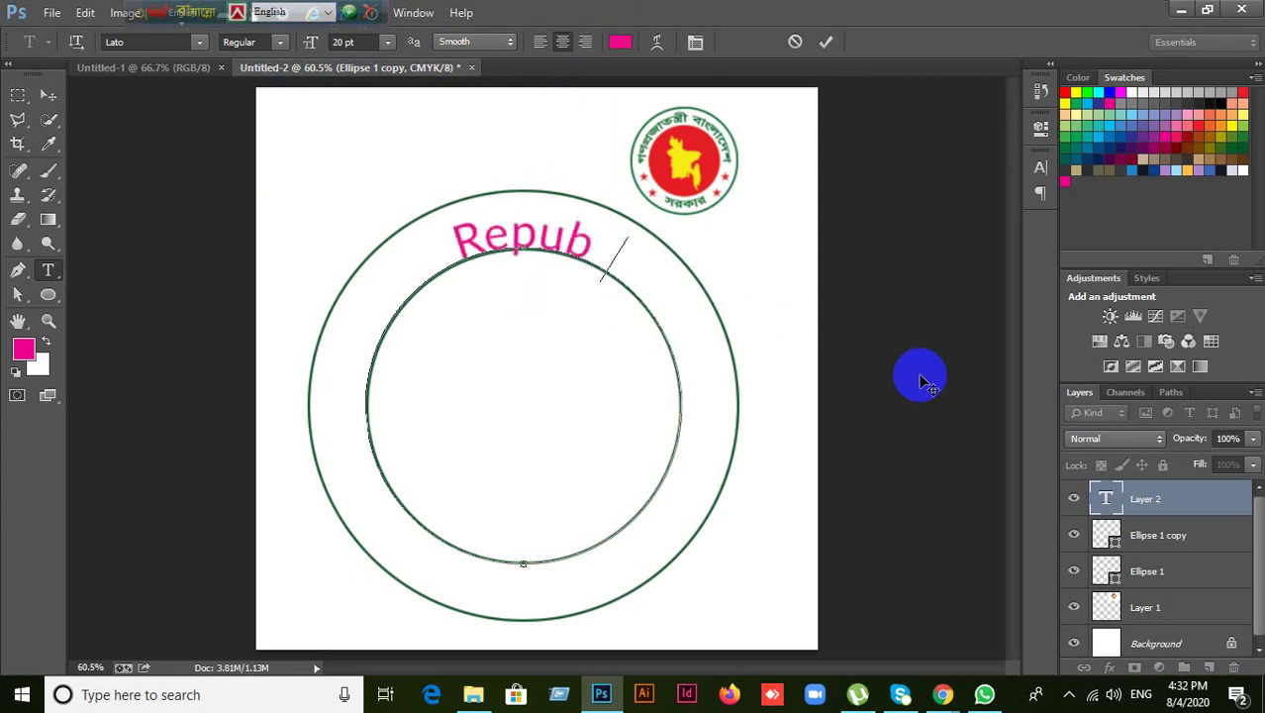
text(lic)
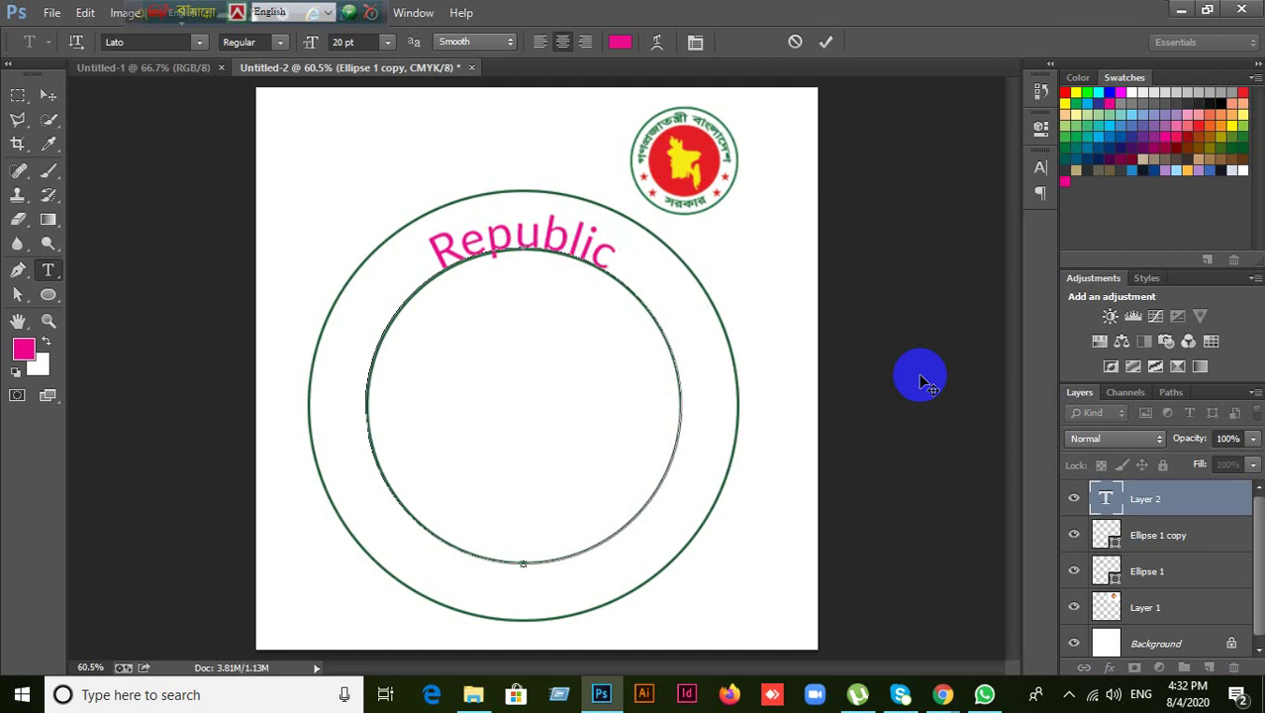
text( of Ba)
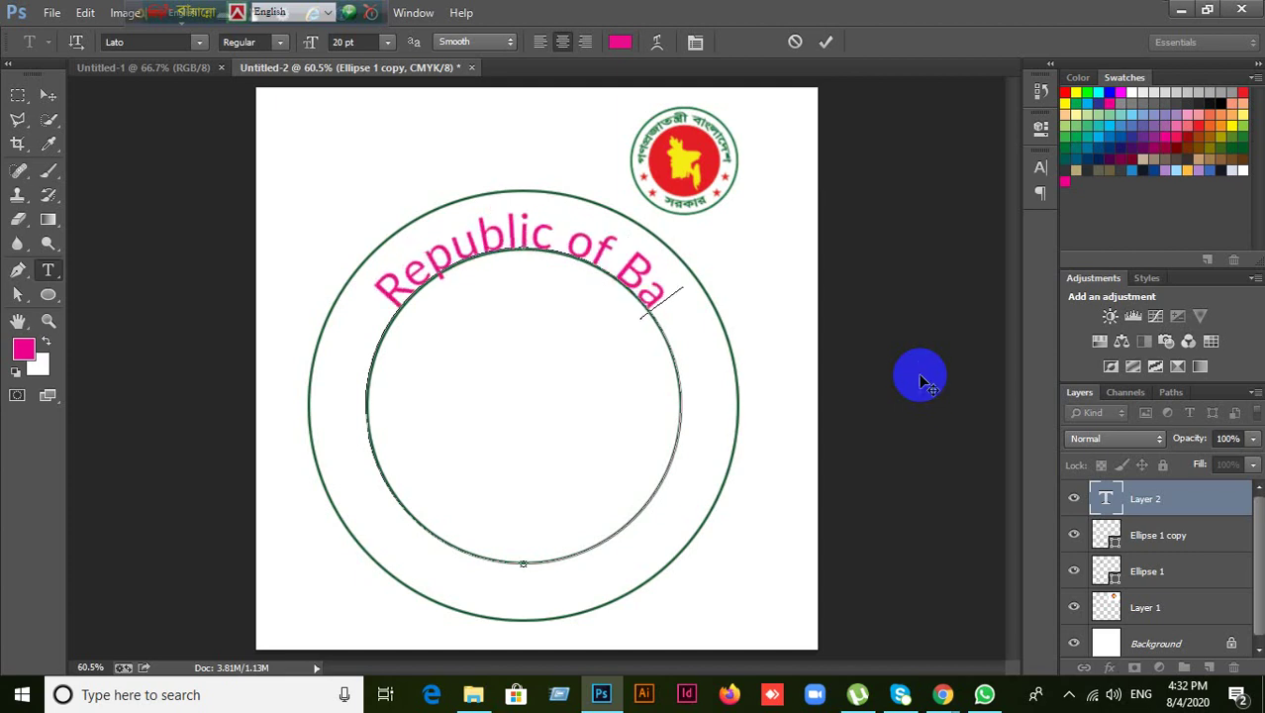
text(ngladesh)
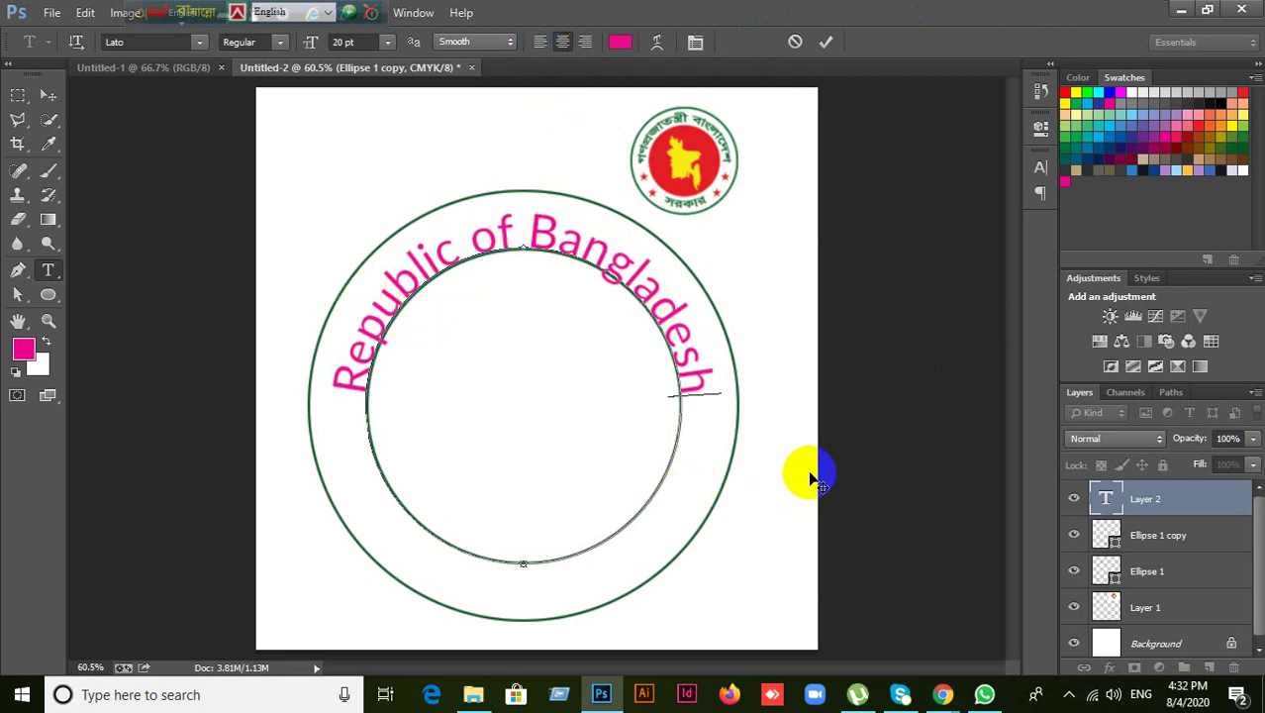
click(826, 44)
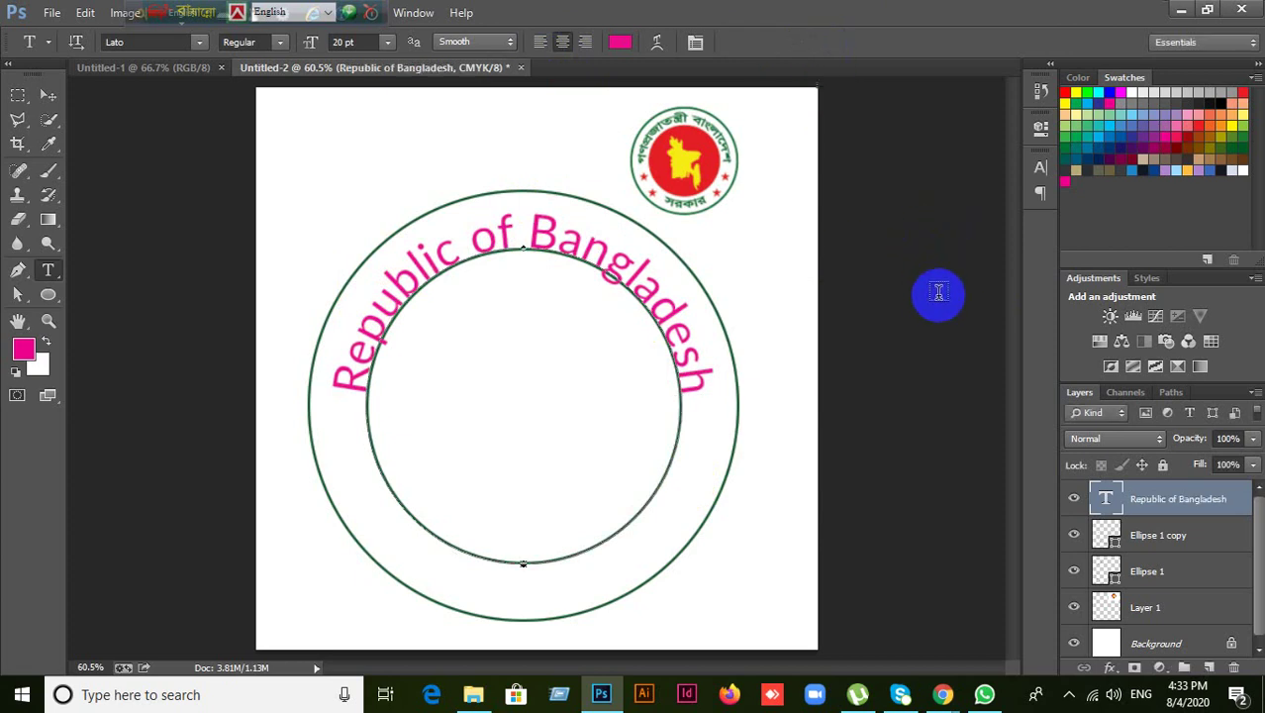
- Try tracking values of 160 and -60 on the curved "Republic of Bangladesh" text and reset the tracking to 0
click(1040, 169)
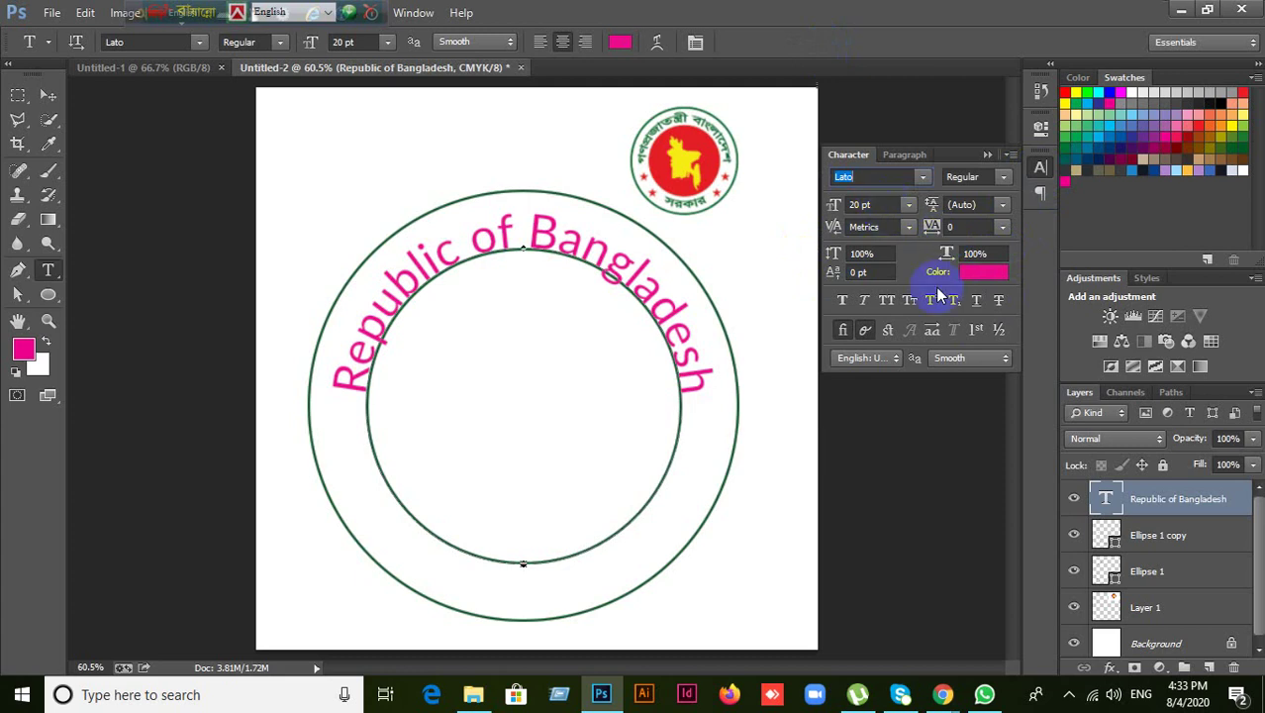
click(965, 228)
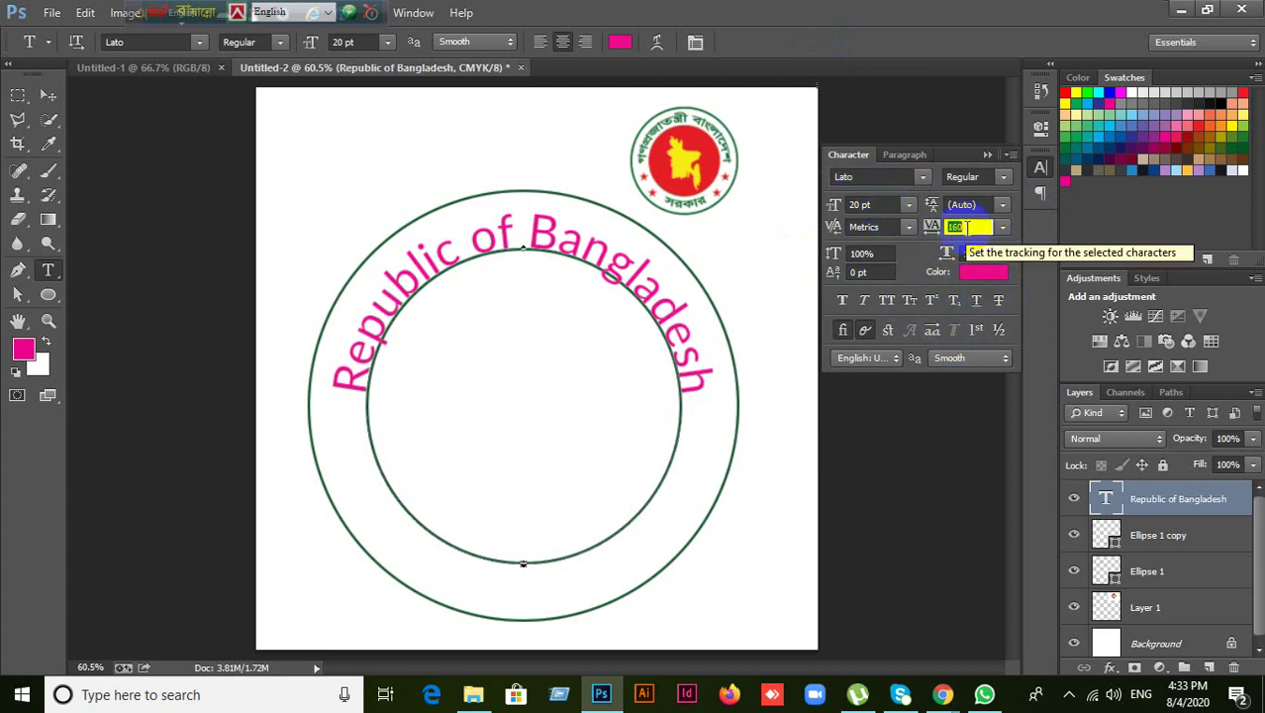
text(160)
key(Return)
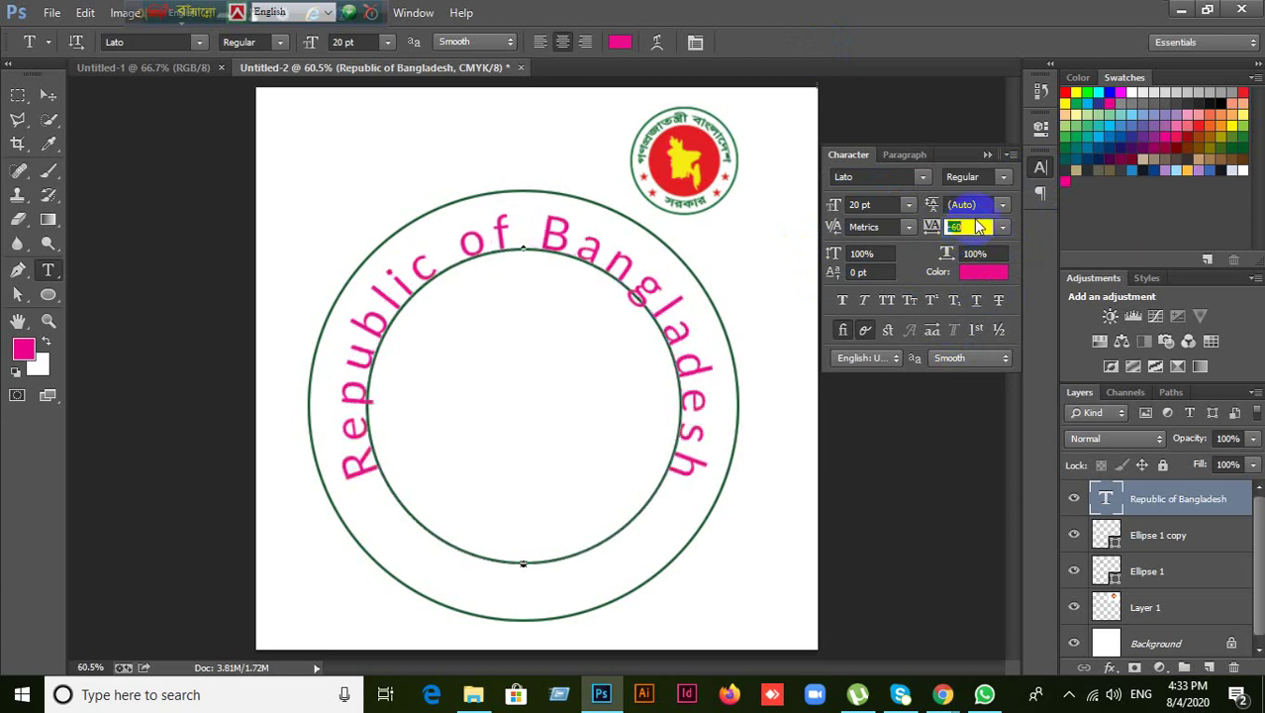
text(-60)
key(Return)
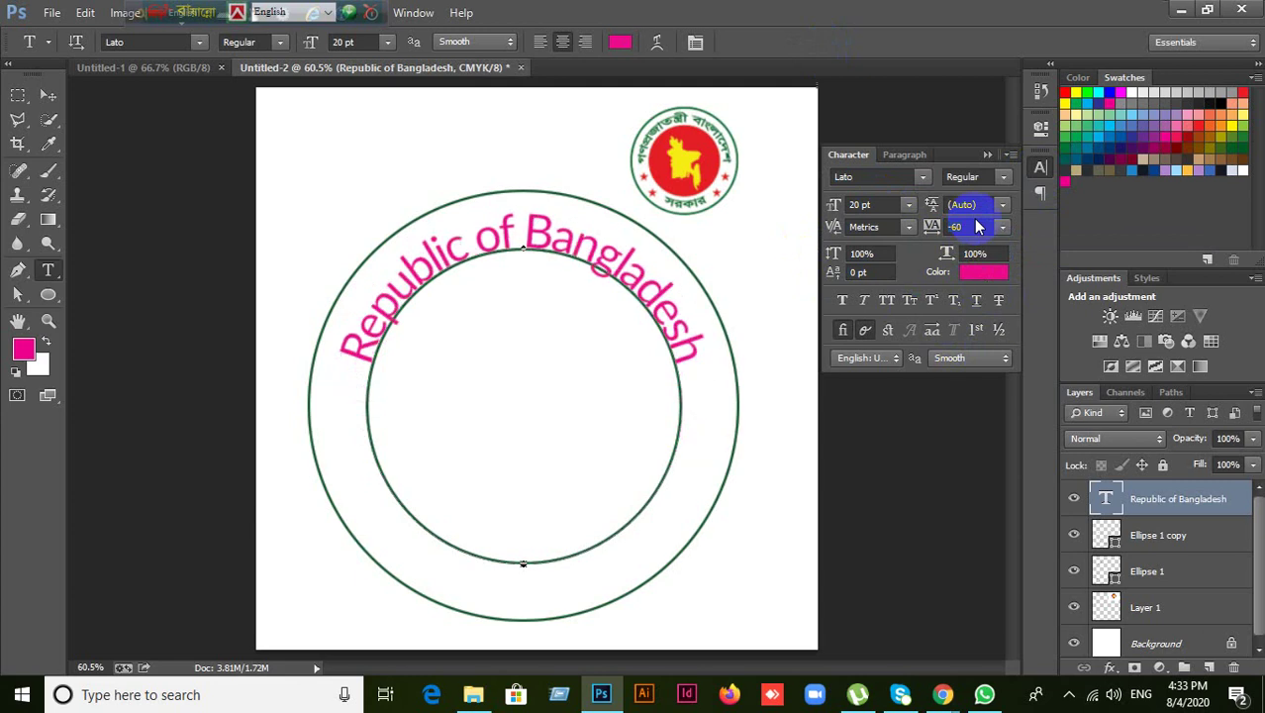
click(1001, 228)
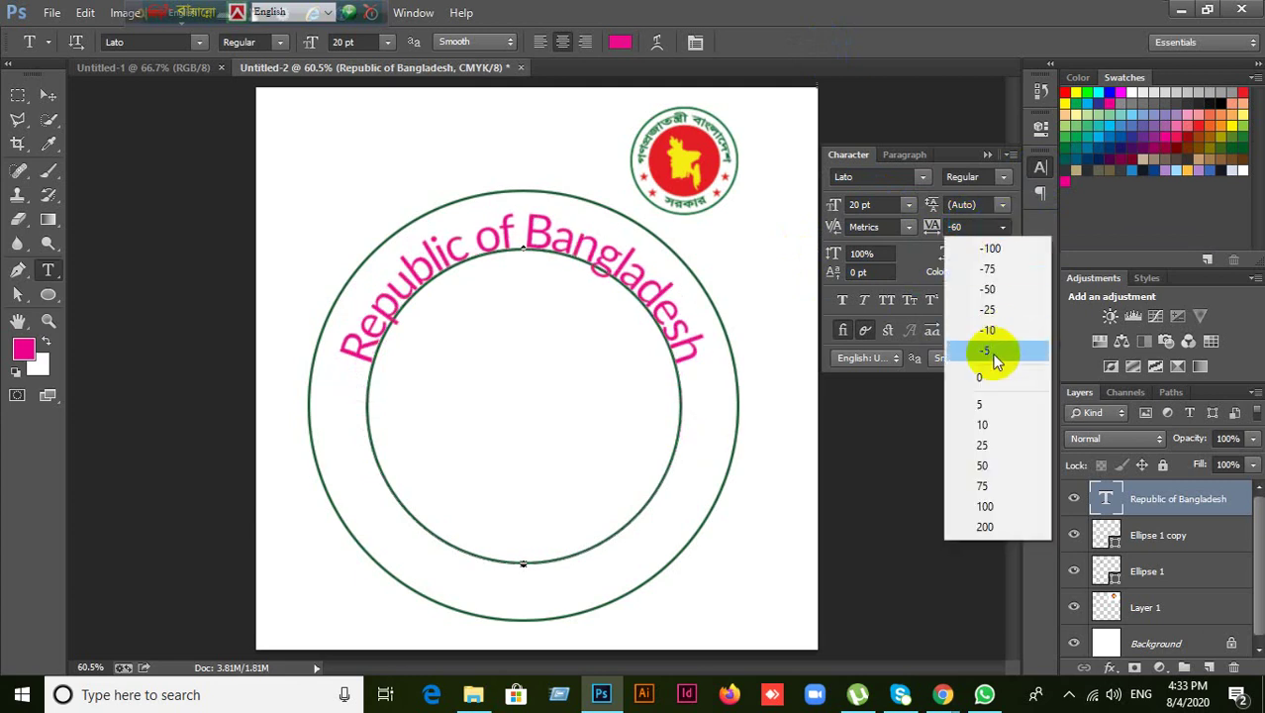
click(958, 376)
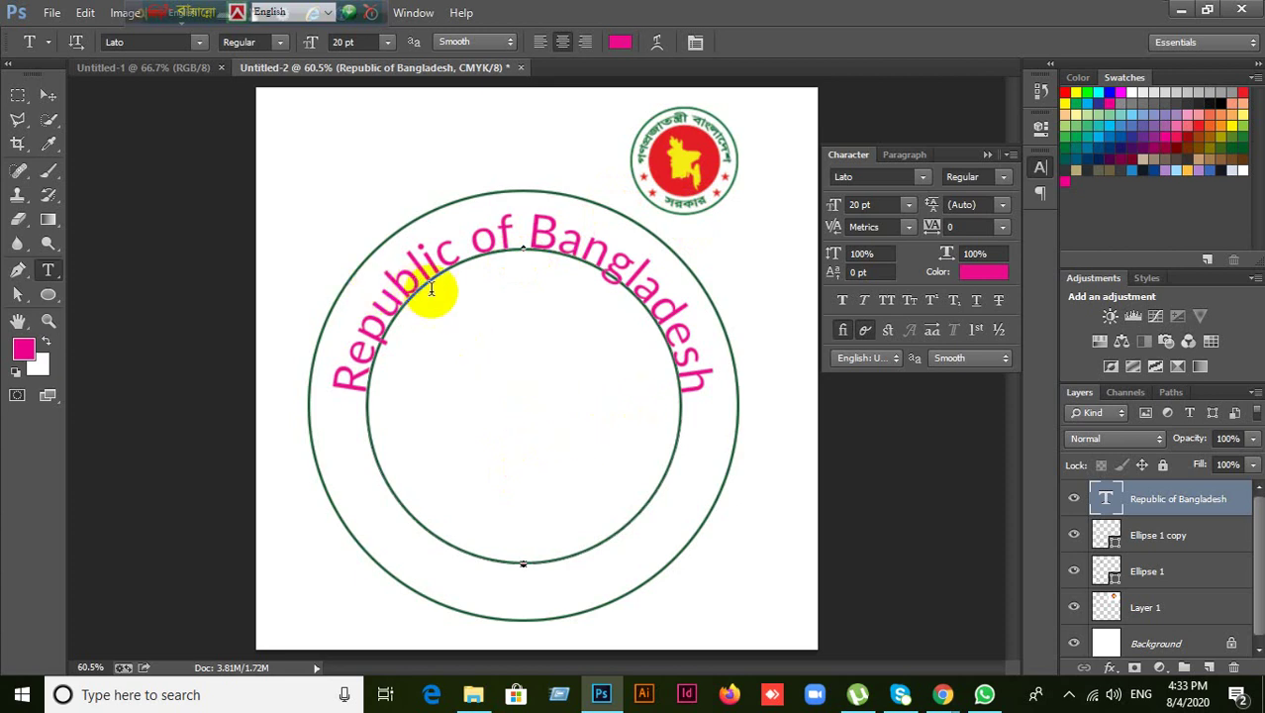
- Undo the history back to the unscaled duplicate circle and redo up to the complete curved text
key(ctrl+alt+z)
key(ctrl+alt+z)
key(ctrl+alt+z)
key(ctrl+alt+z)
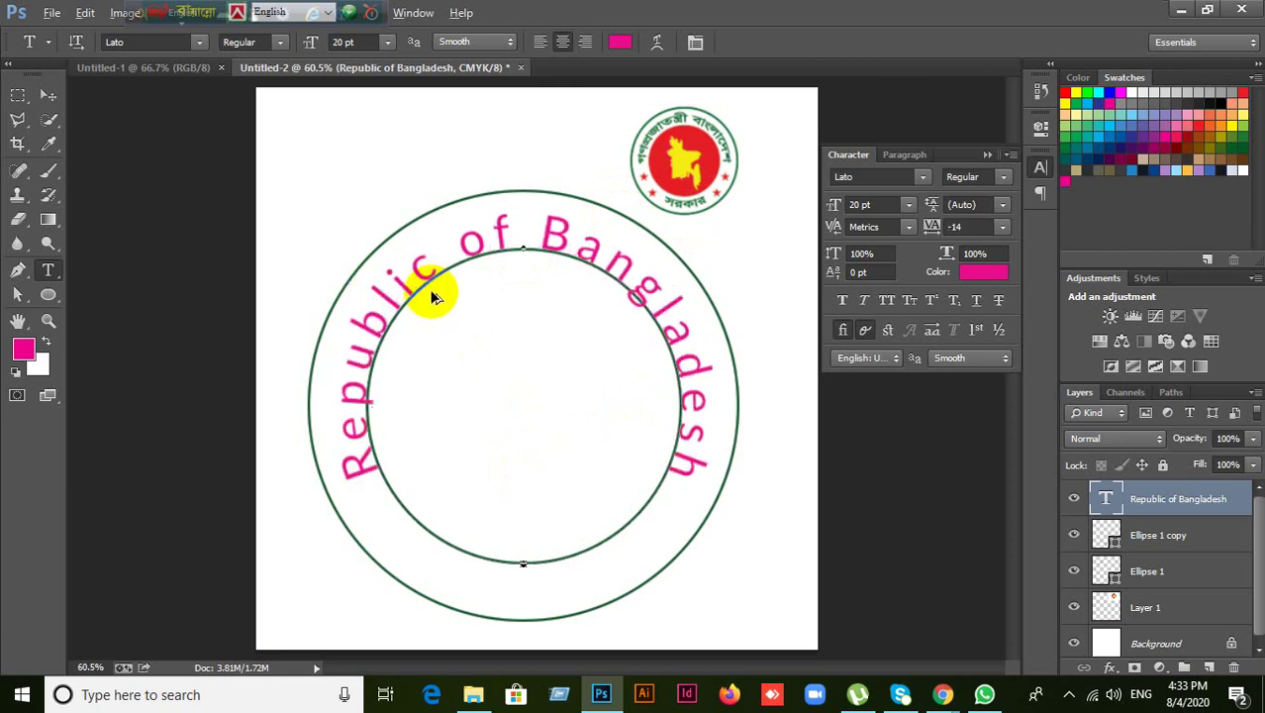
key(ctrl+alt+z)
key(ctrl+alt+z)
key(ctrl+alt+z)
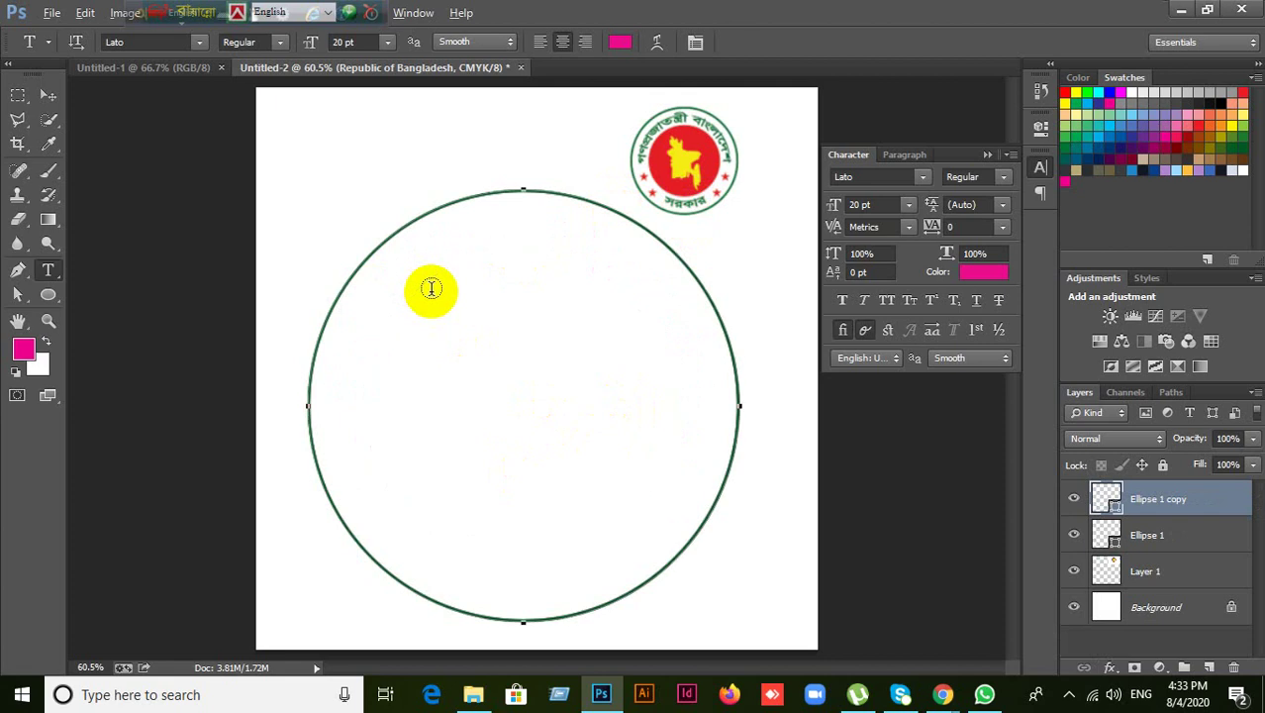
key(ctrl+shift+z)
key(ctrl+shift+z)
key(ctrl+shift+z)
key(ctrl+shift+z)
key(ctrl+shift+z)
key(ctrl+shift+z)
key(ctrl+shift+z)
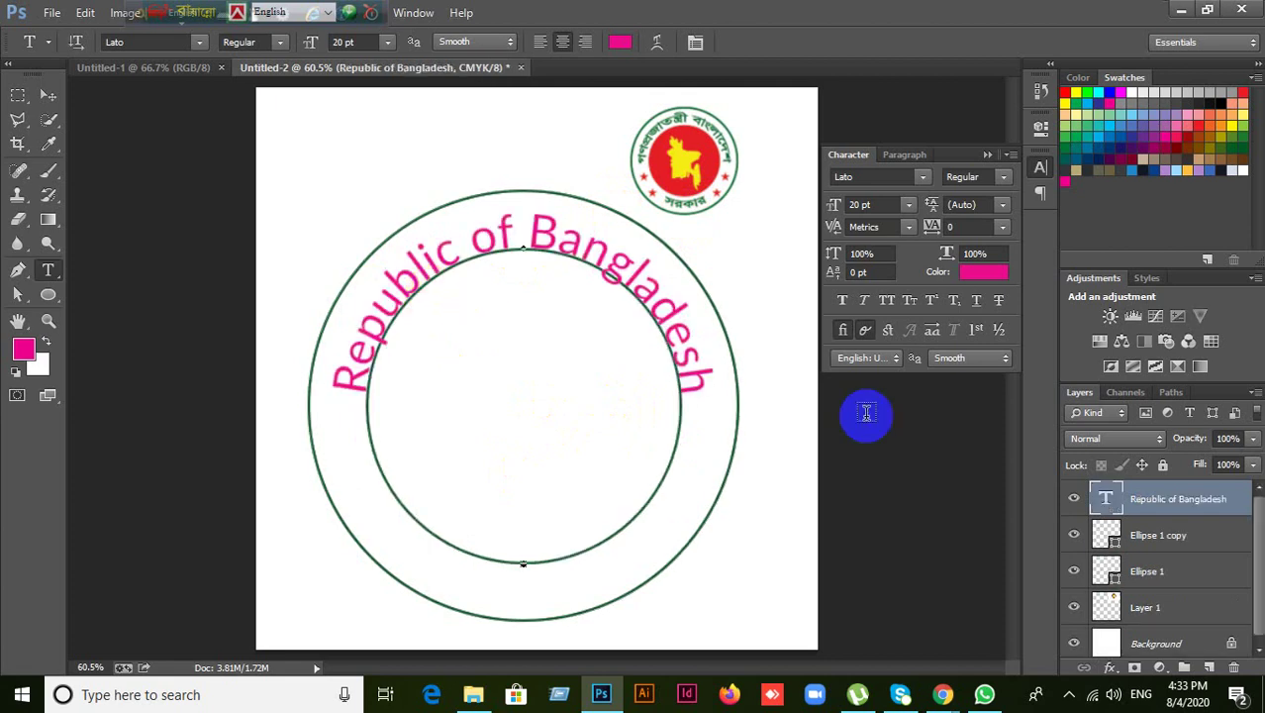
- Delete the "Republic of Bangladesh" text layer and identify the inner circle's layer by hiding and showing it
click(1235, 672)
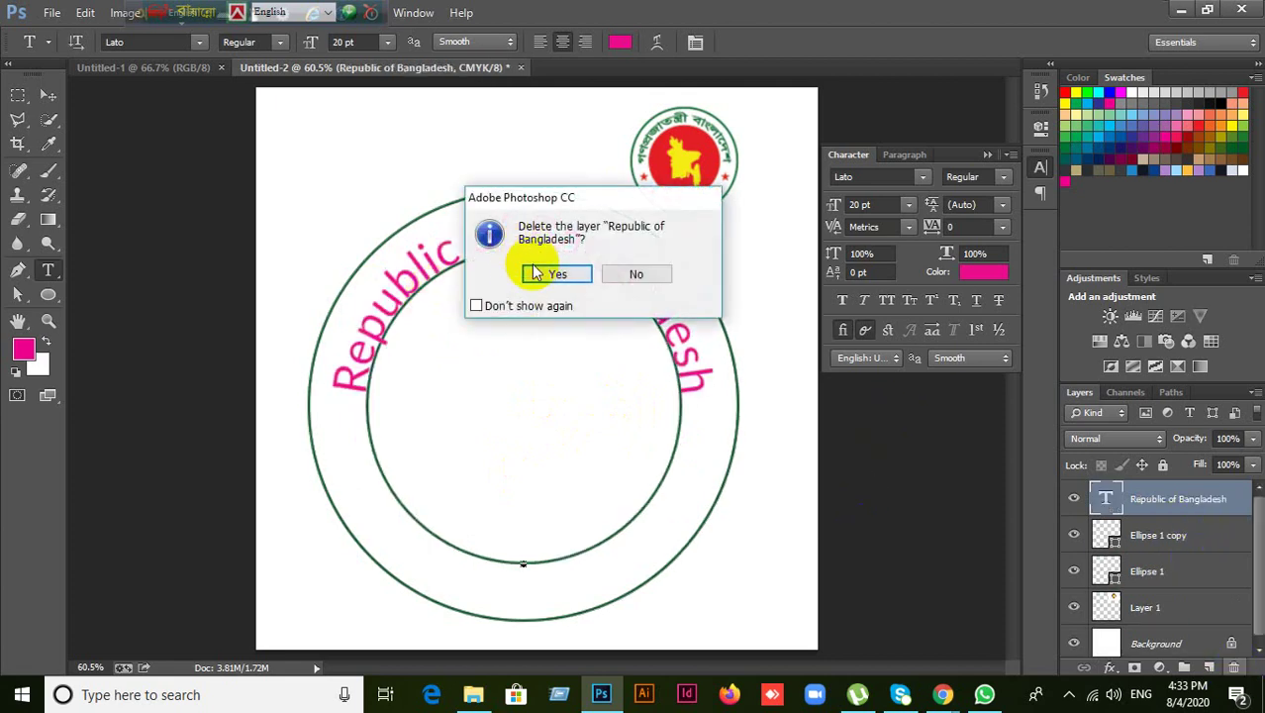
click(540, 270)
click(48, 95)
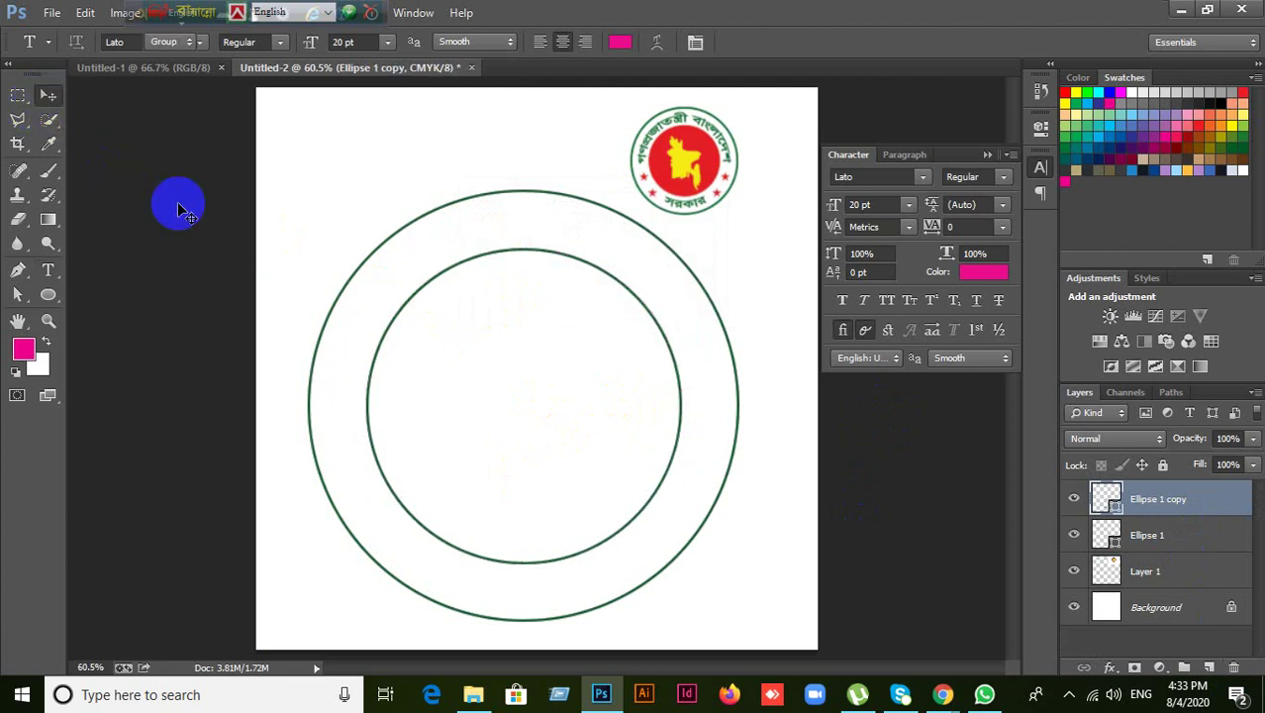
click(1075, 499)
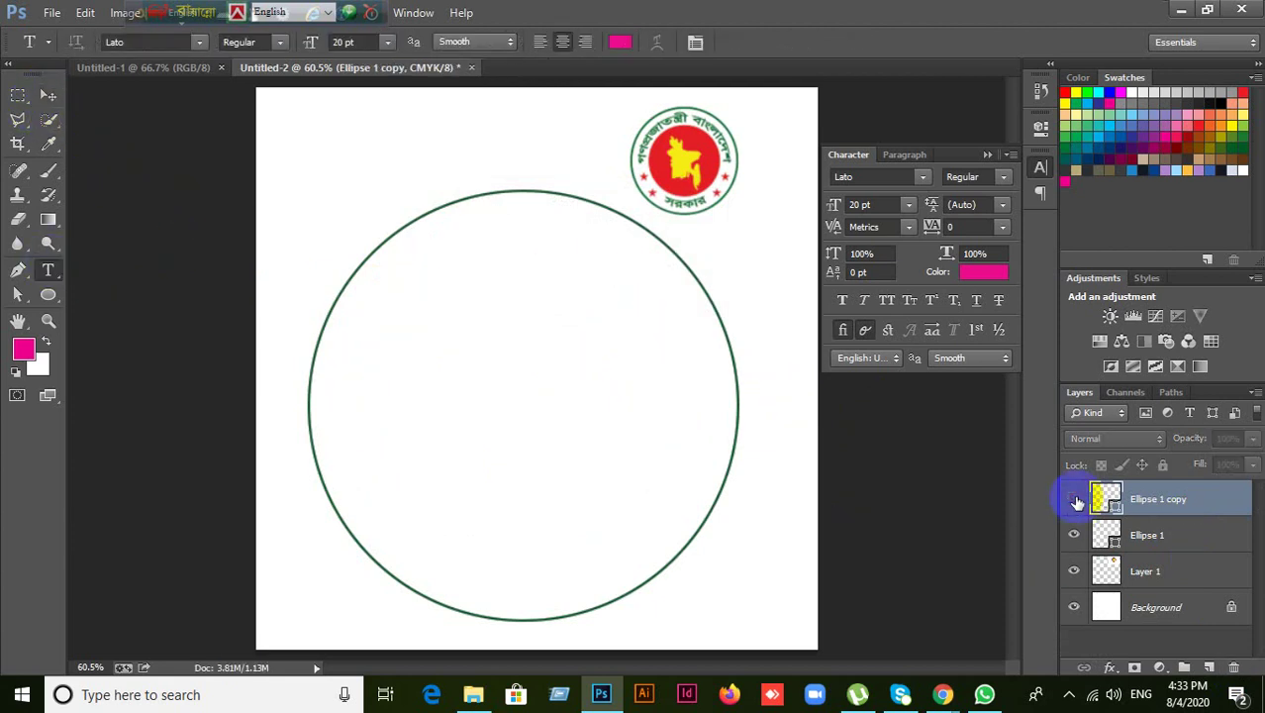
click(1075, 498)
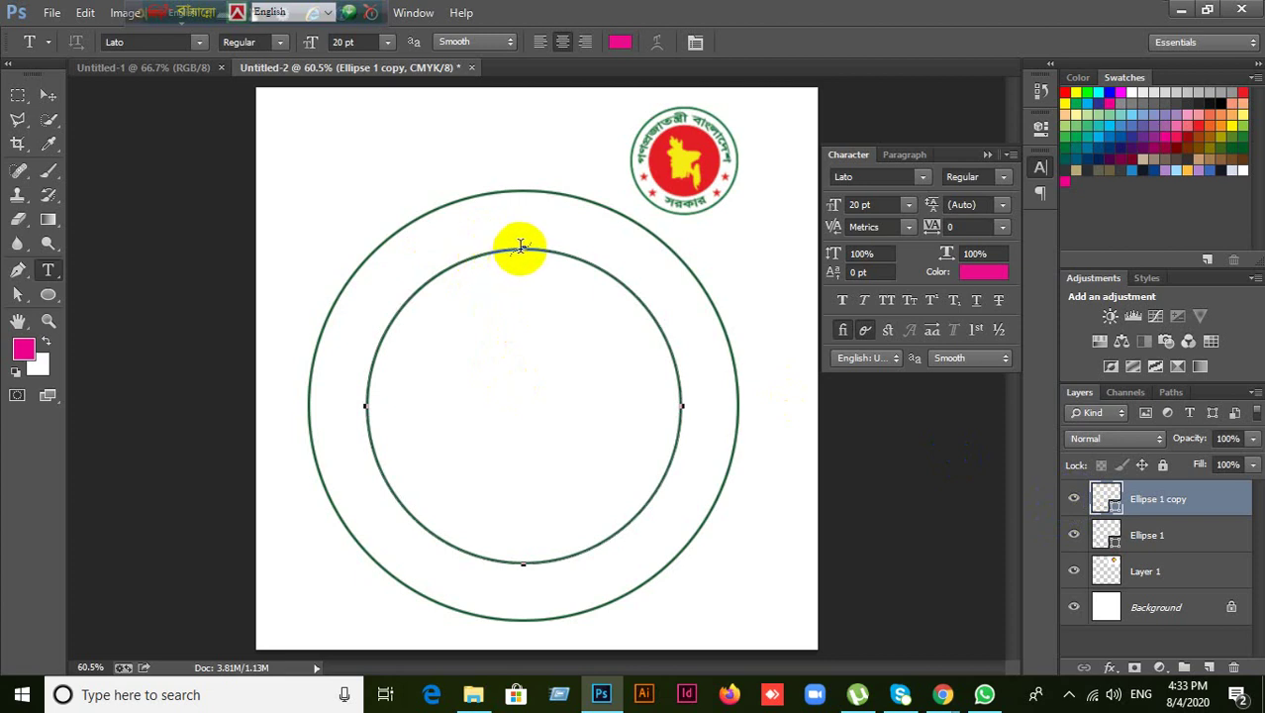
click(569, 39)
click(523, 247)
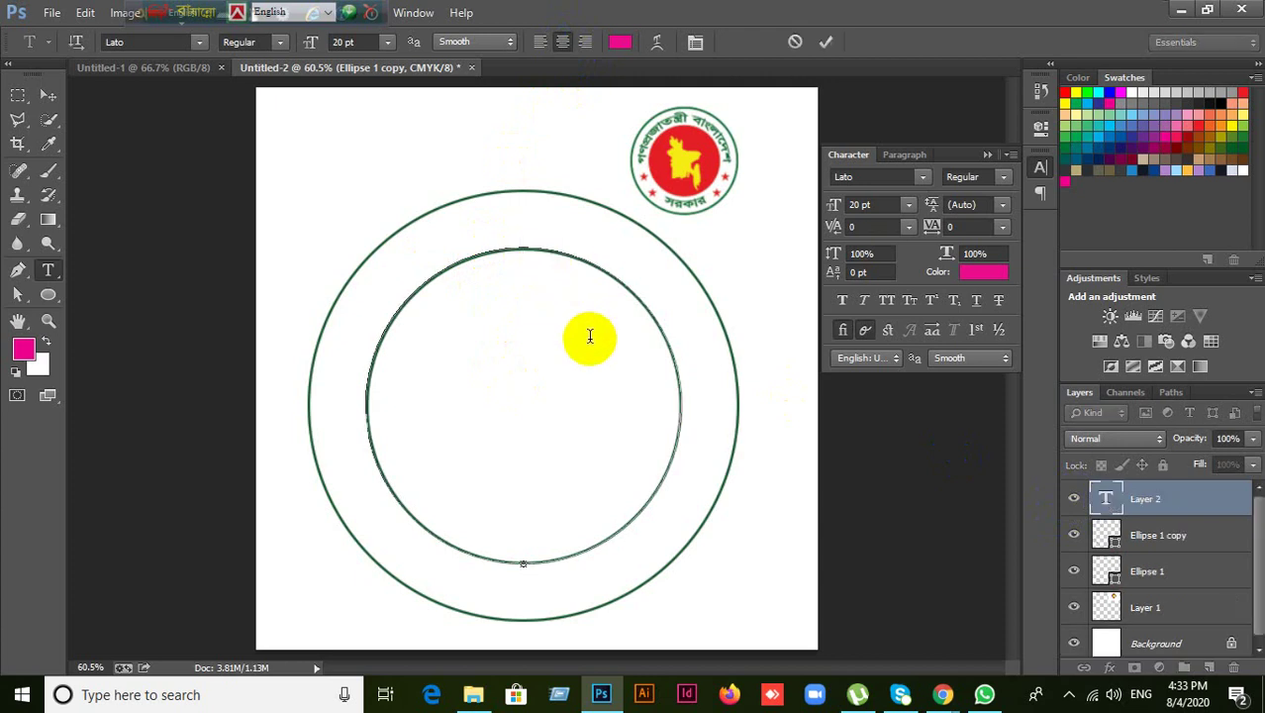
text(Reb)
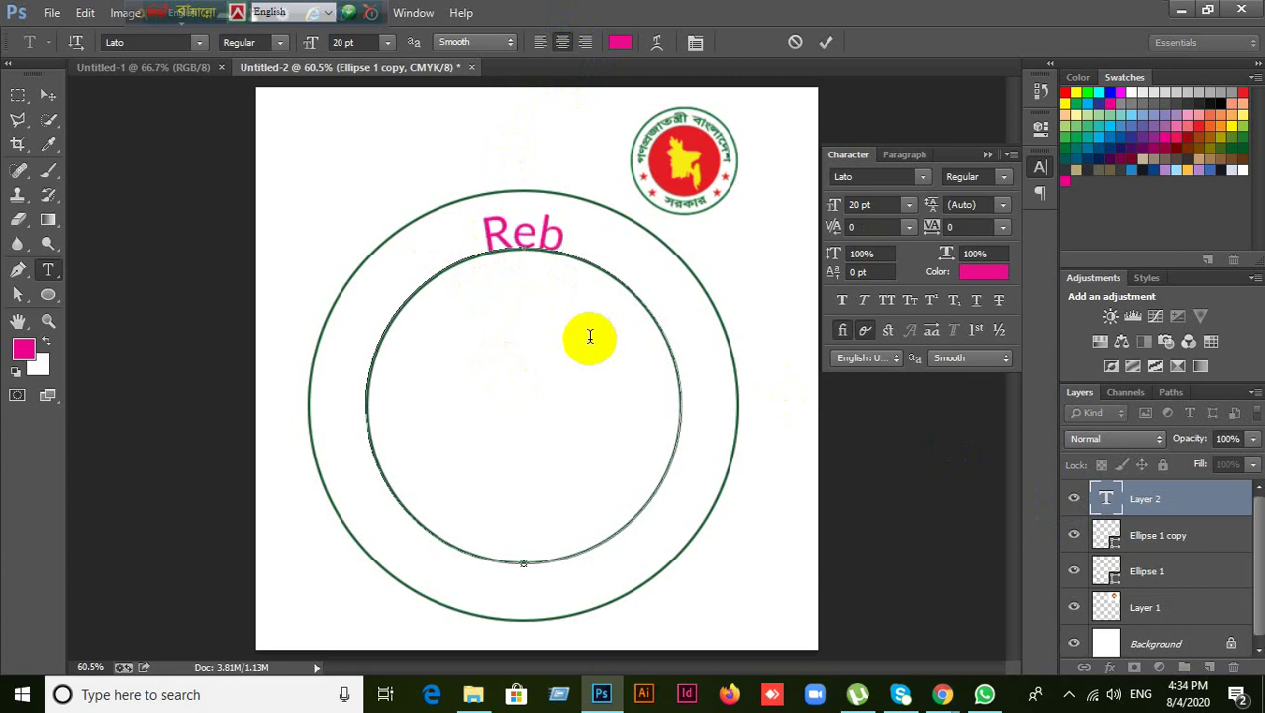
key(BackSpace)
text(p)
text(ublic o)
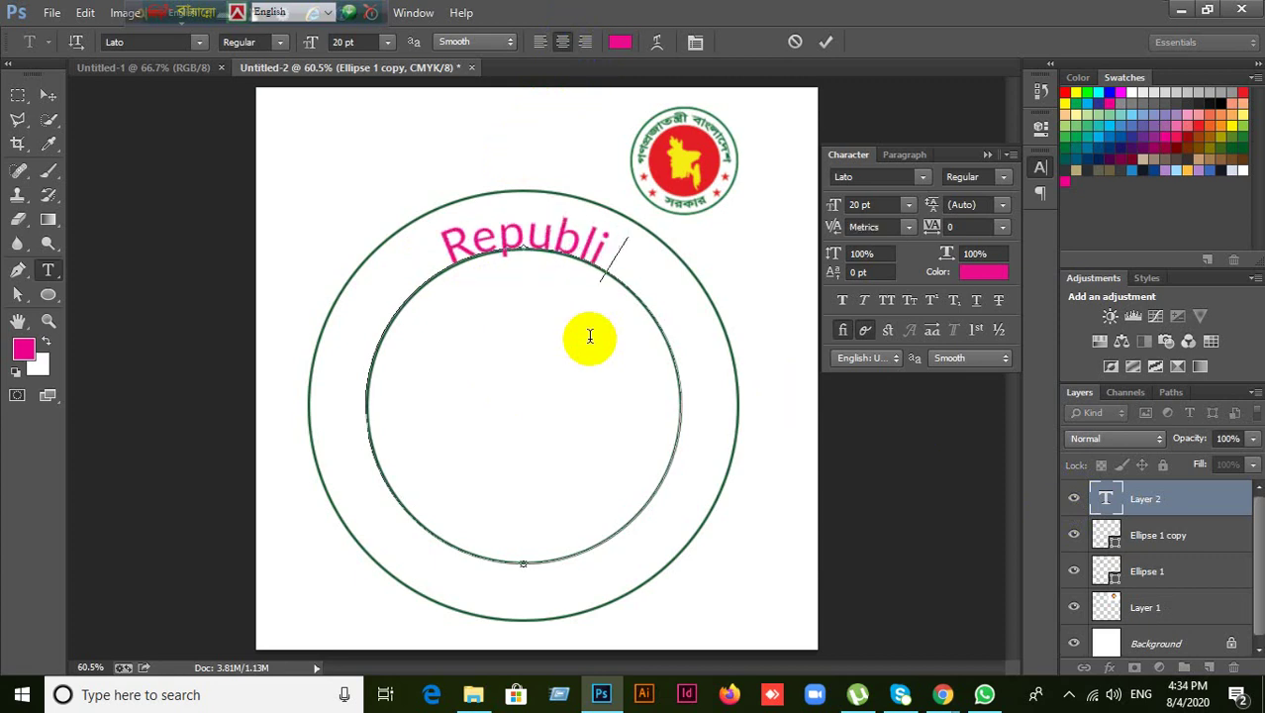
key(BackSpace)
key(BackSpace)
text(O)
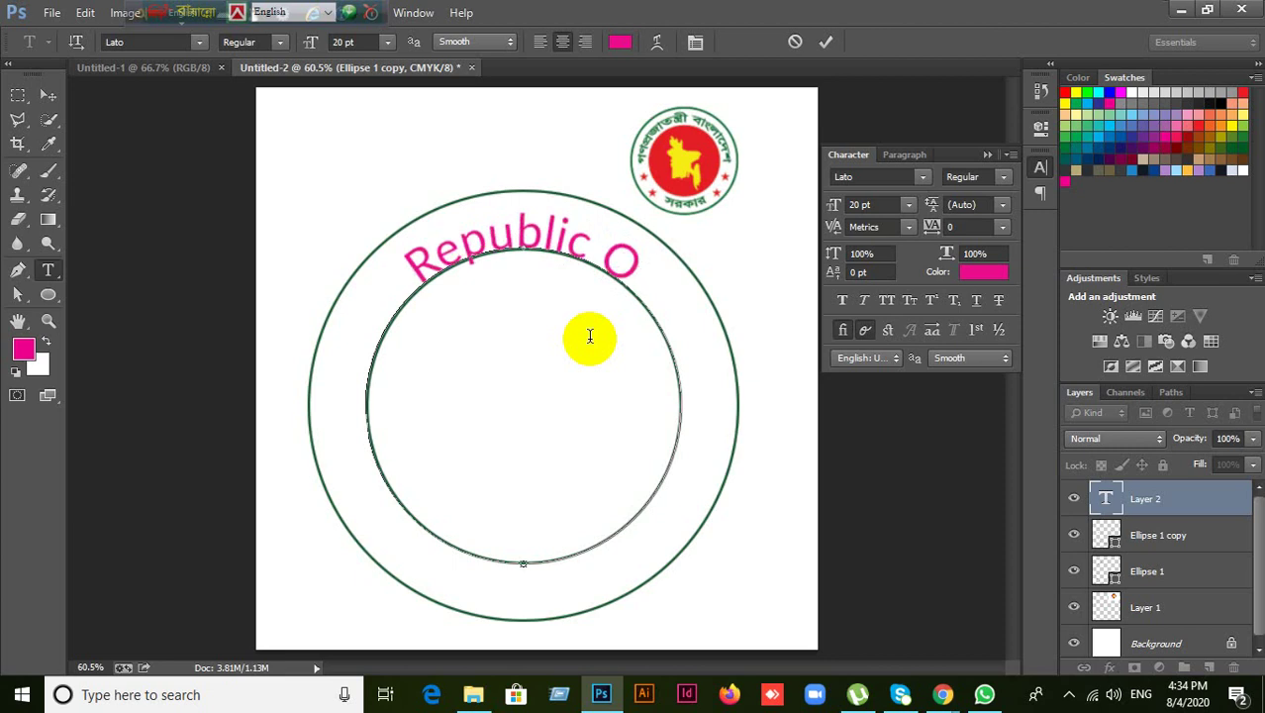
text(F)
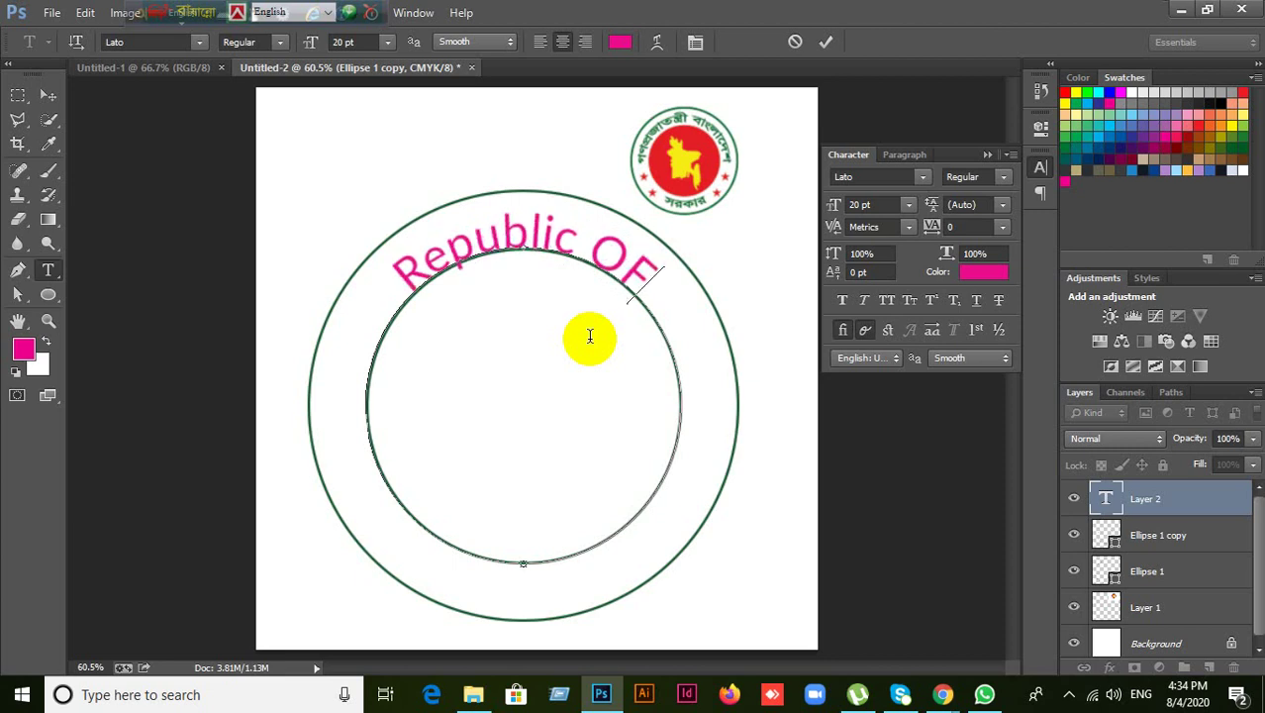
key(BackSpace)
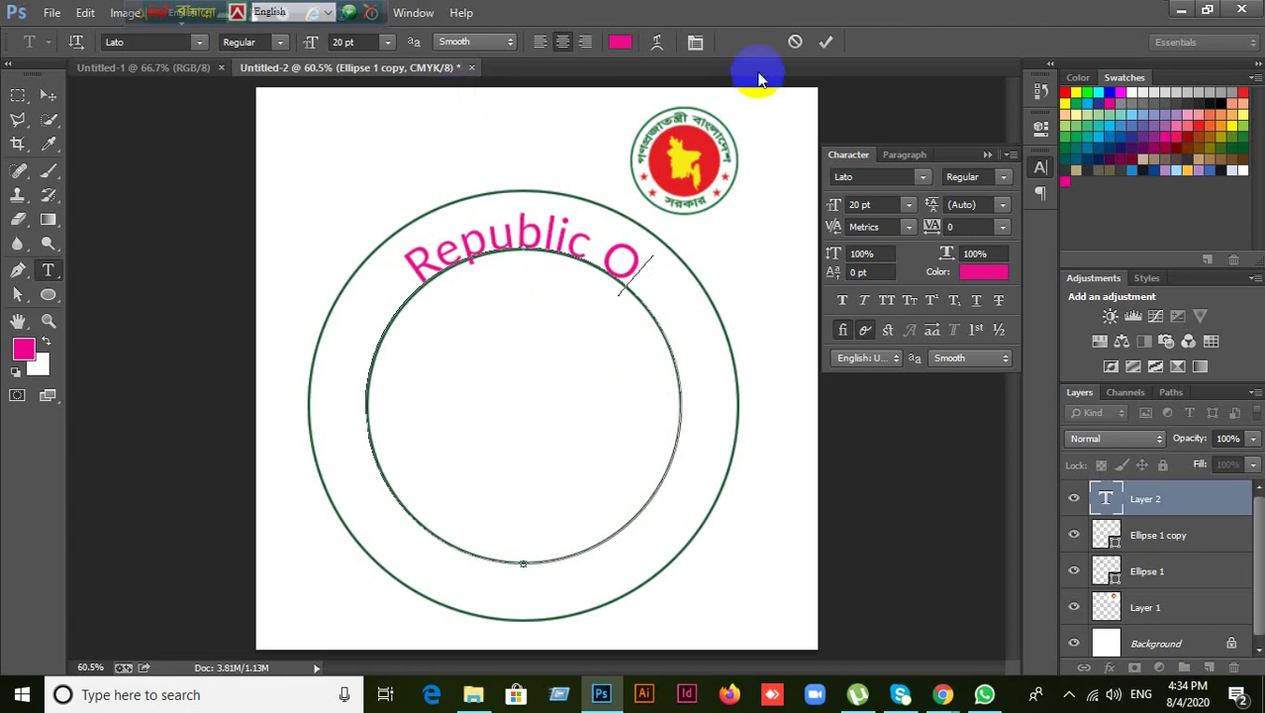
click(795, 42)
- Switch to the Google Meet call in Chrome, review its participant list, and return to Photoshop
mouse_move(948, 683)
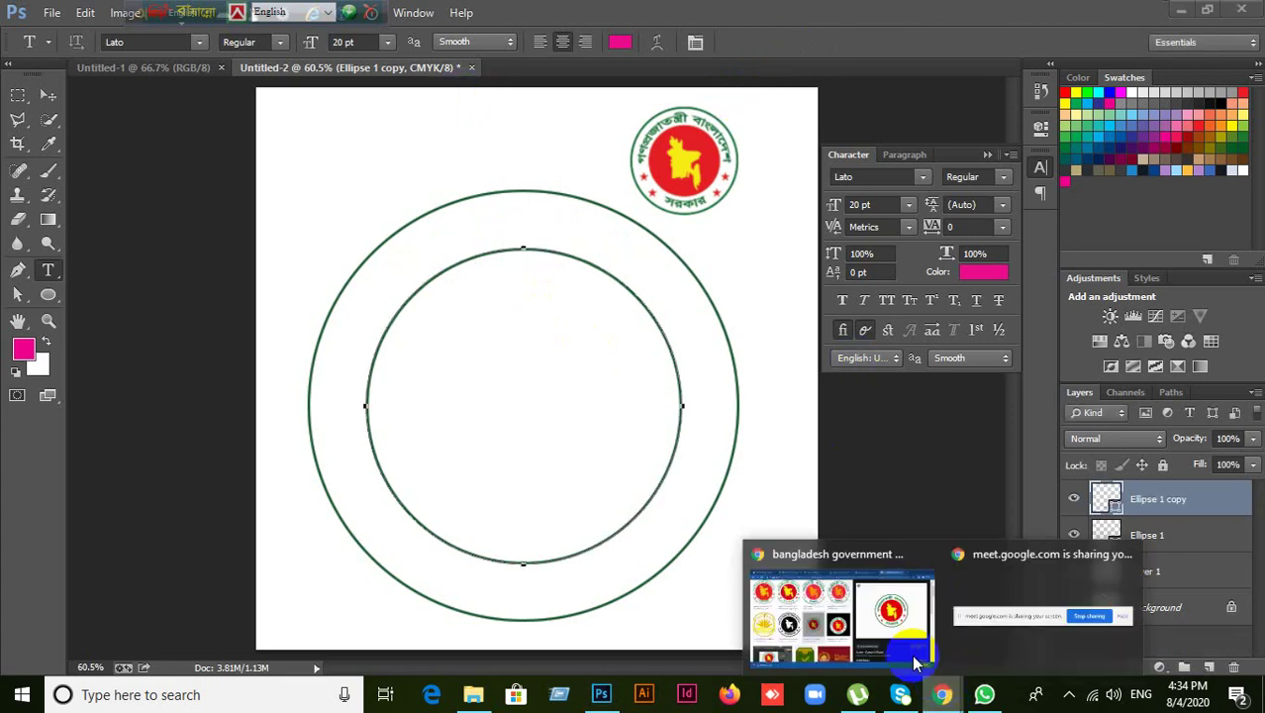
click(871, 649)
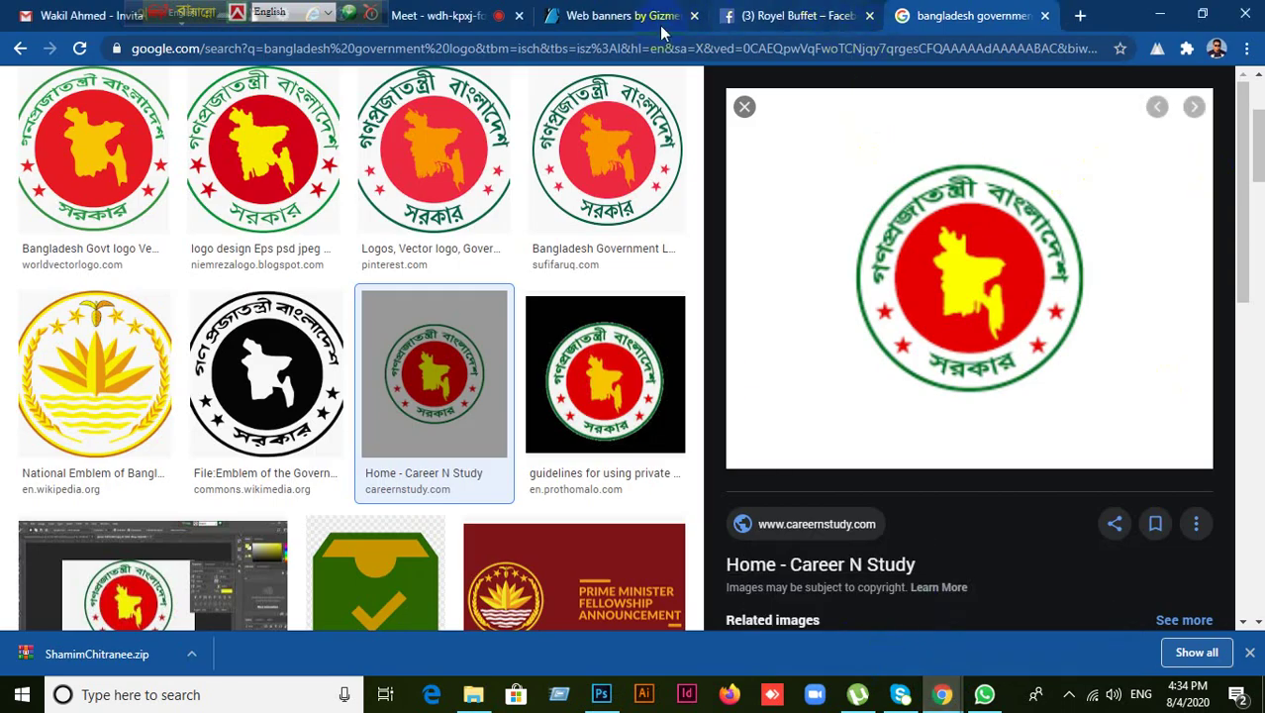
click(453, 17)
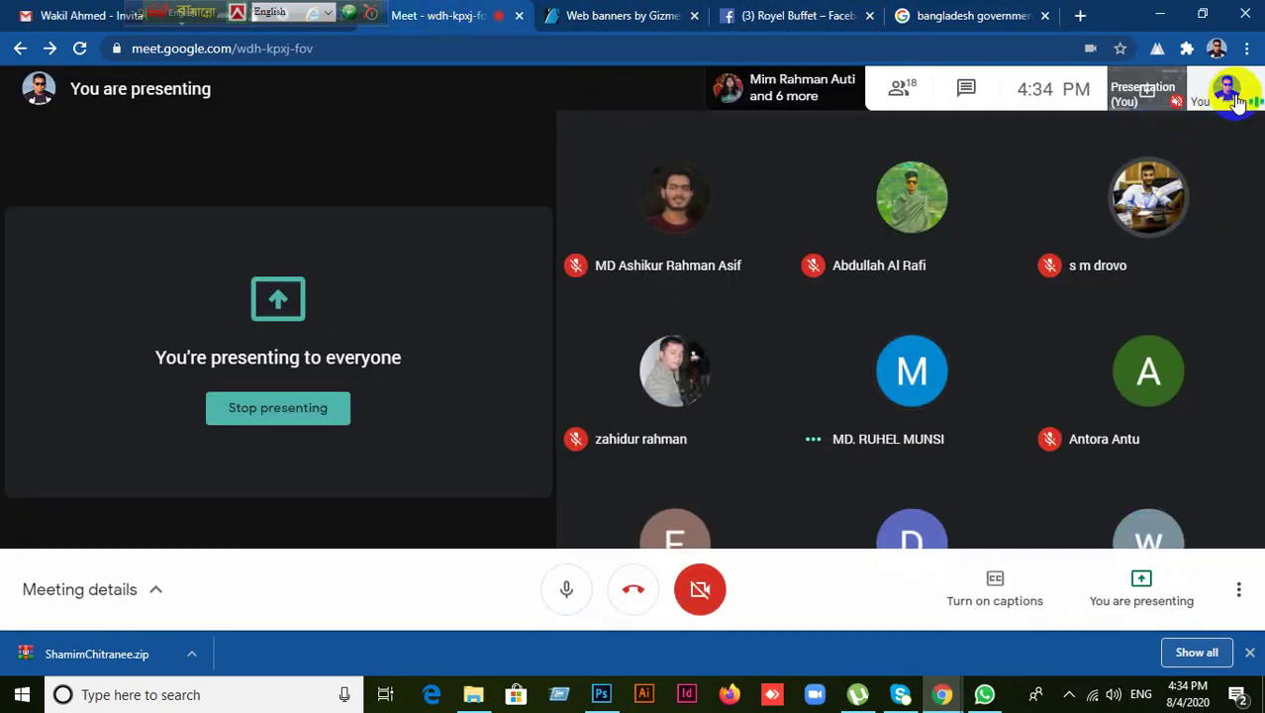
click(900, 89)
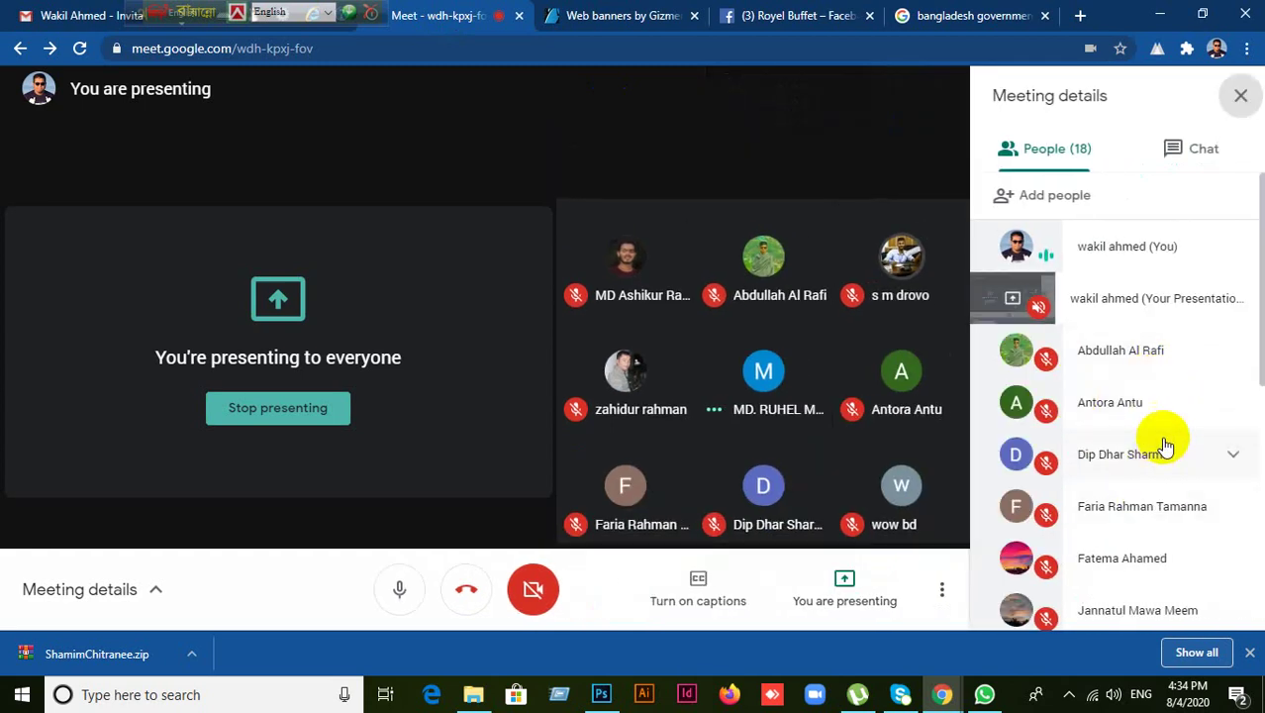
scroll(1161, 445, down, 5)
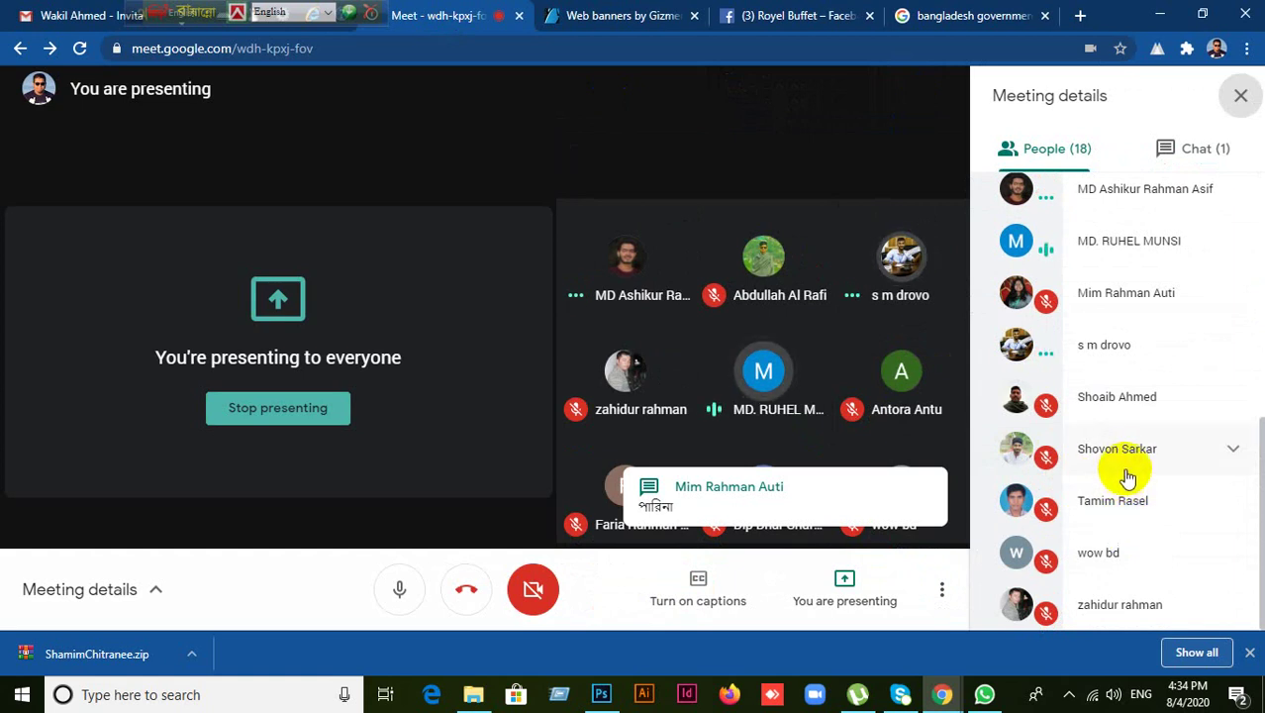
scroll(1129, 436, up, 5)
click(1240, 91)
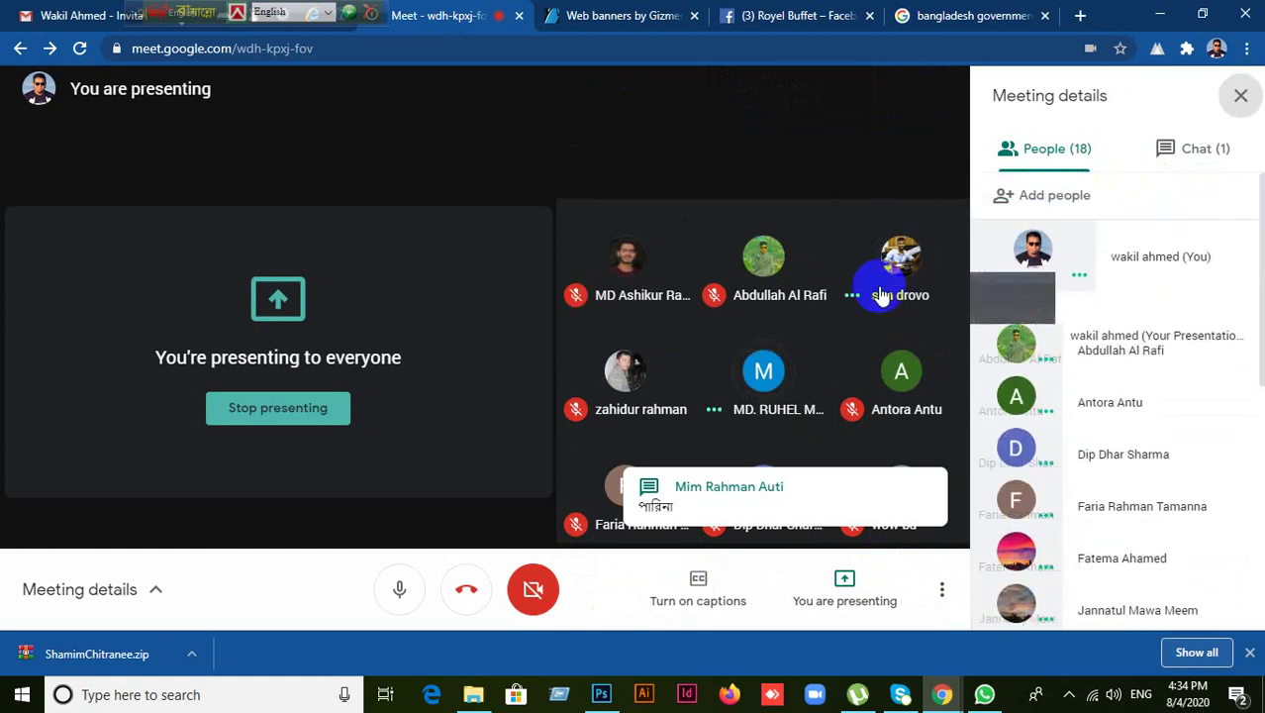
click(600, 695)
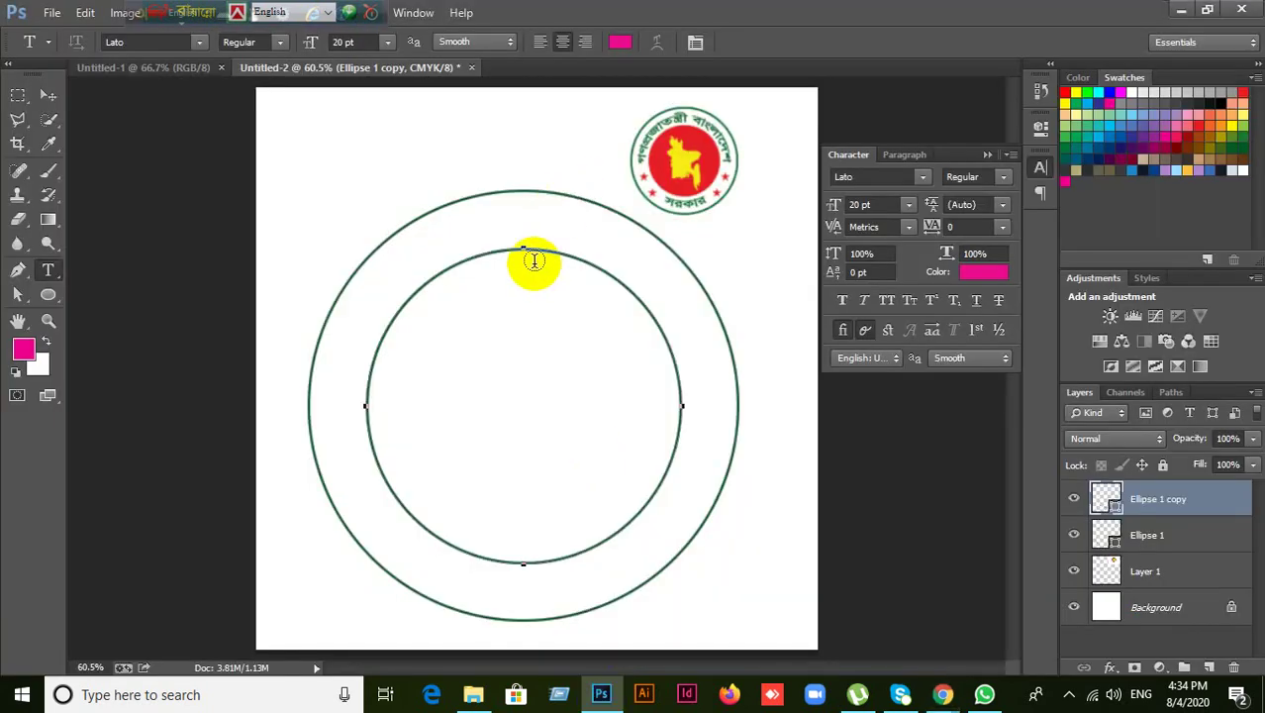
- Start centred path text at the top of the inner circle and enter "Republic Of"
click(210, 261)
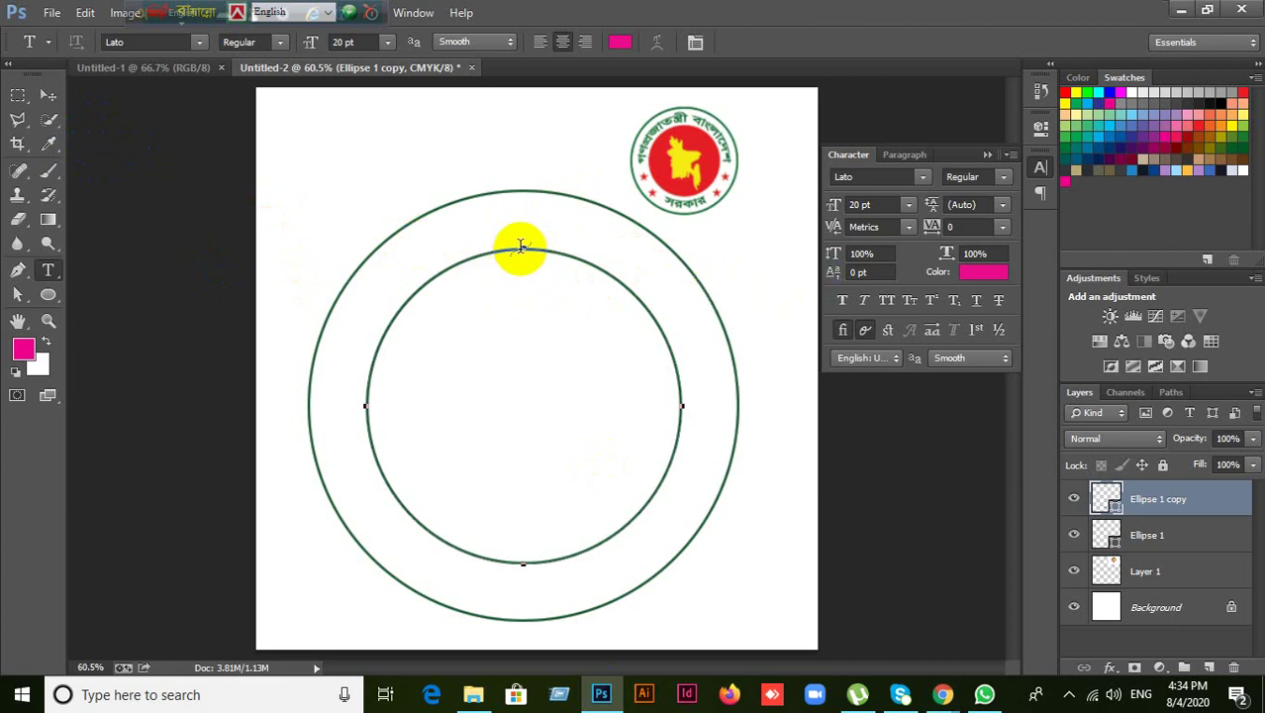
click(522, 244)
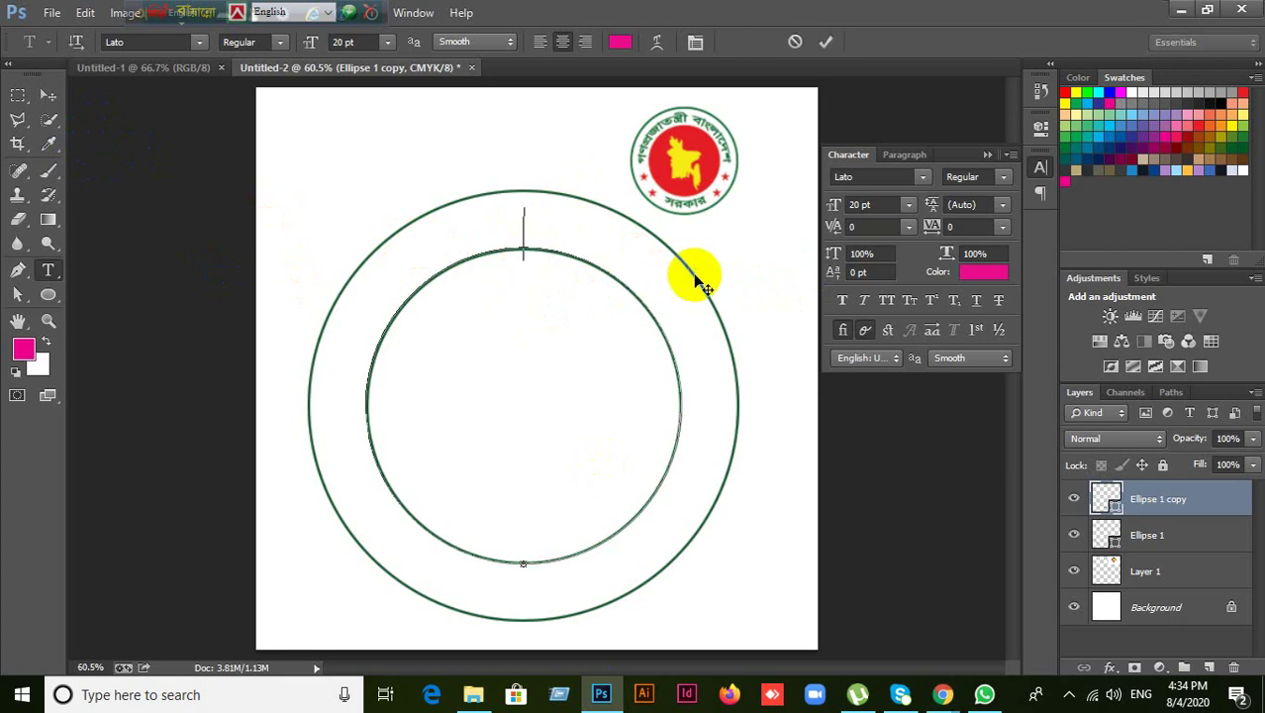
text(Reb)
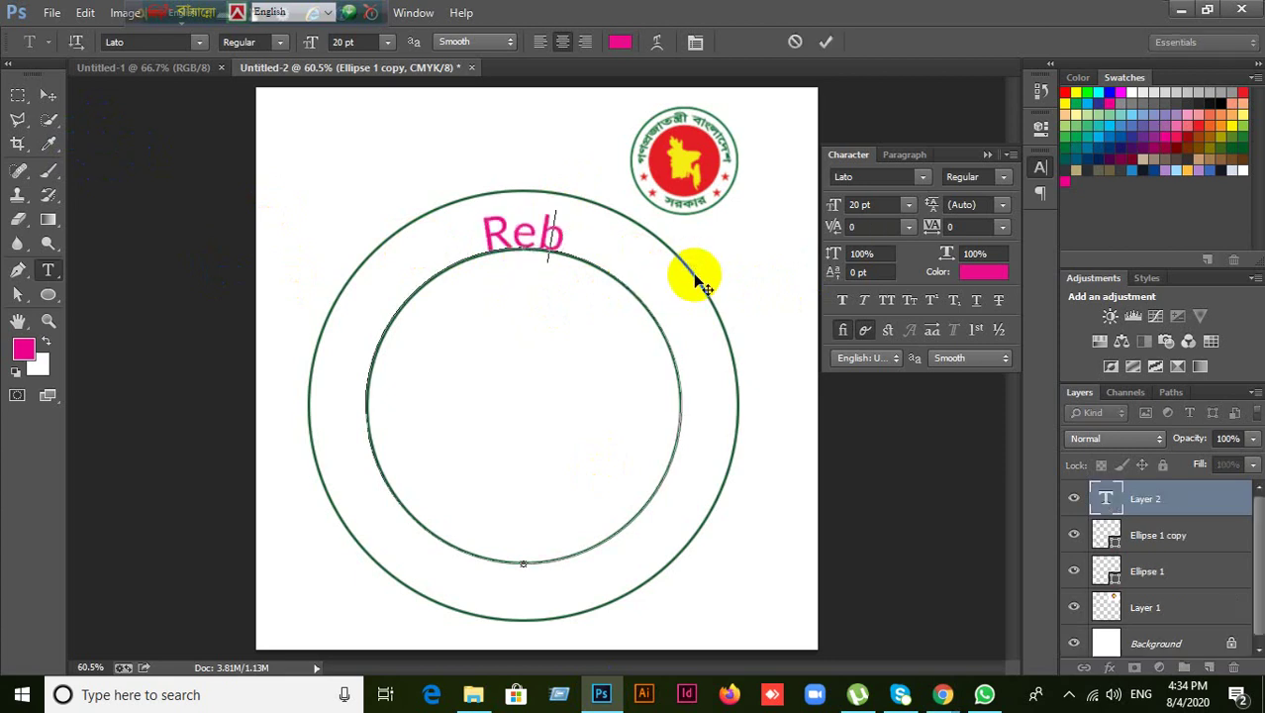
key(BackSpace)
text(pub)
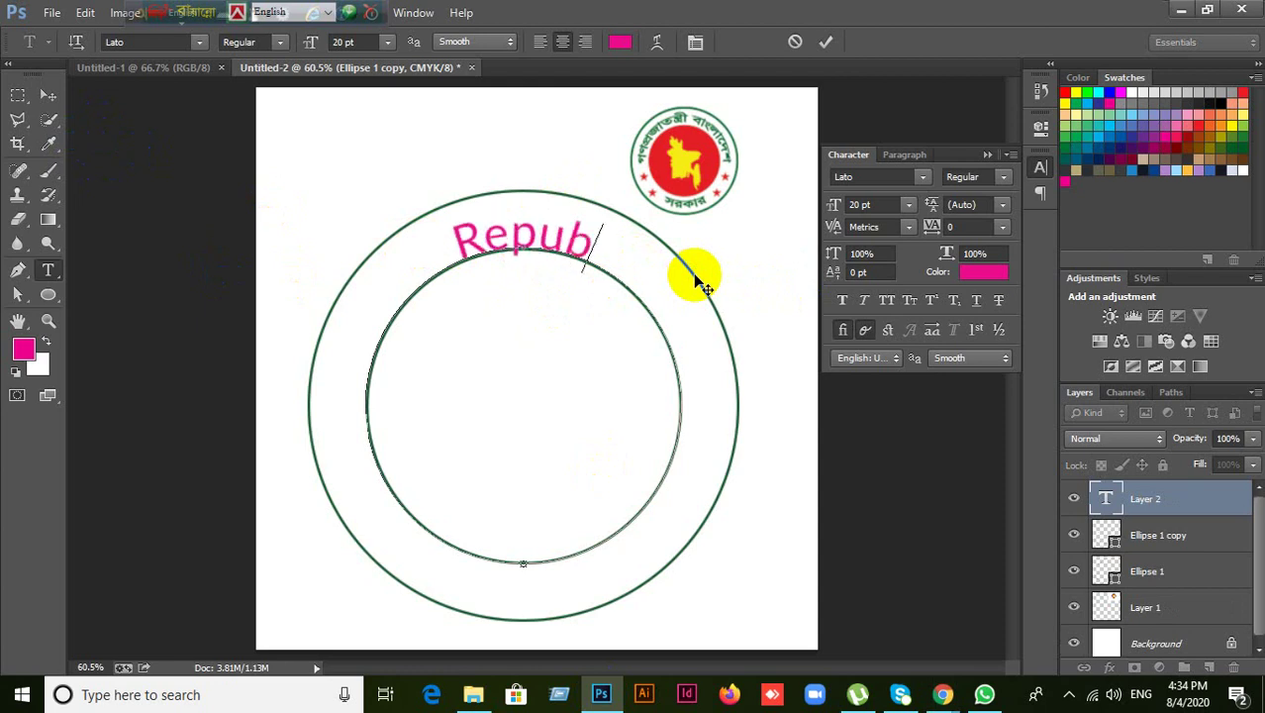
text(lic)
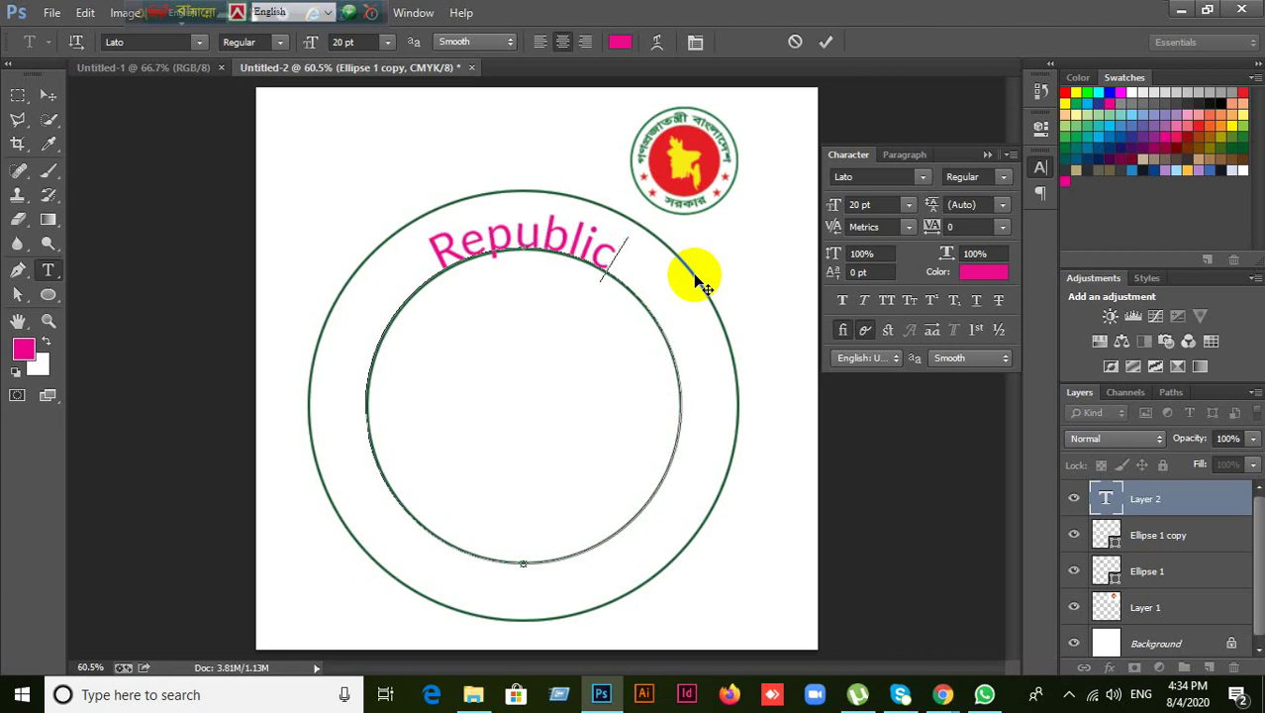
text( Of)
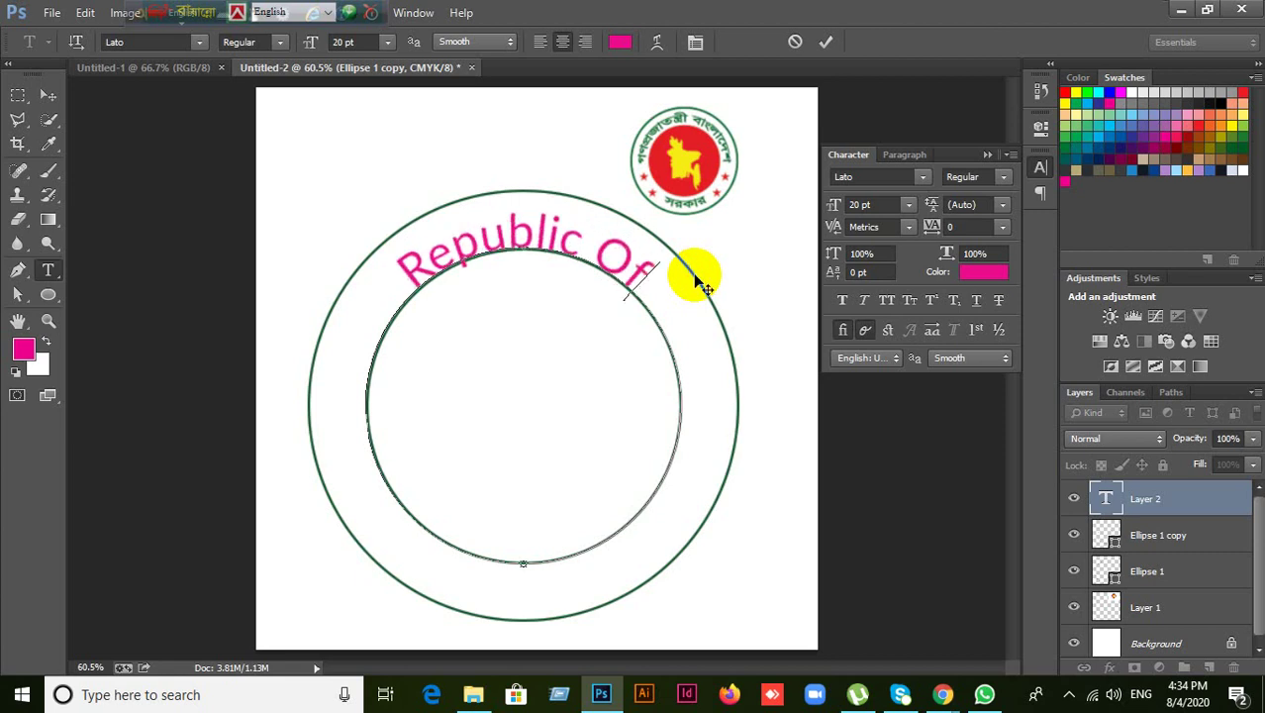
- Add a capitalised "Bangladesh" to complete the curved text as "Republic Of Bangladesh" and commit it
text( bangla)
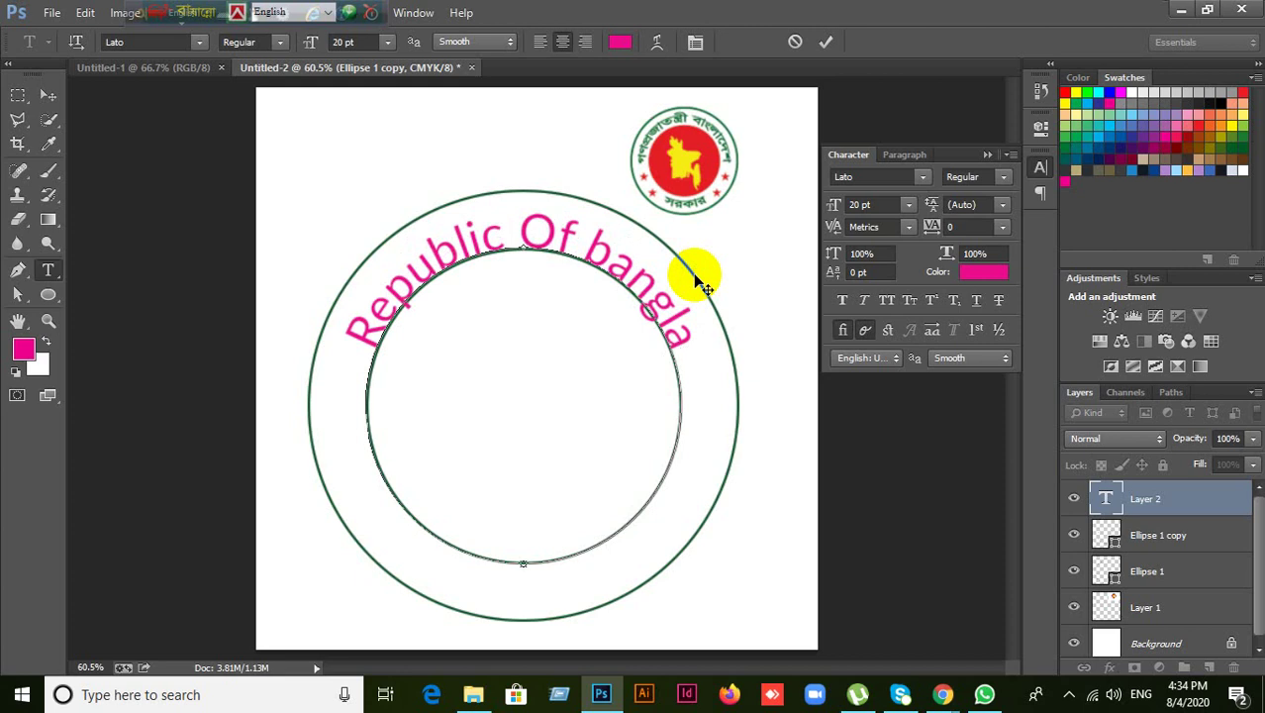
key(BackSpace)
key(BackSpace)
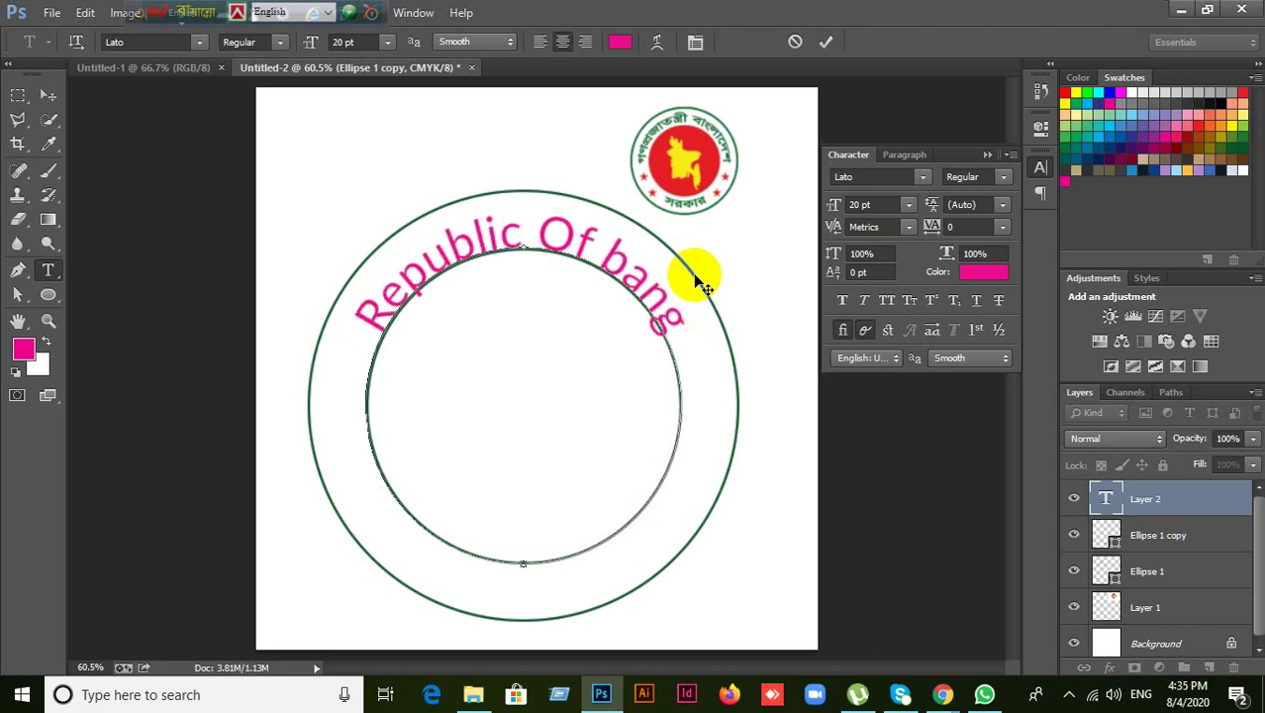
key(BackSpace)
key(BackSpace)
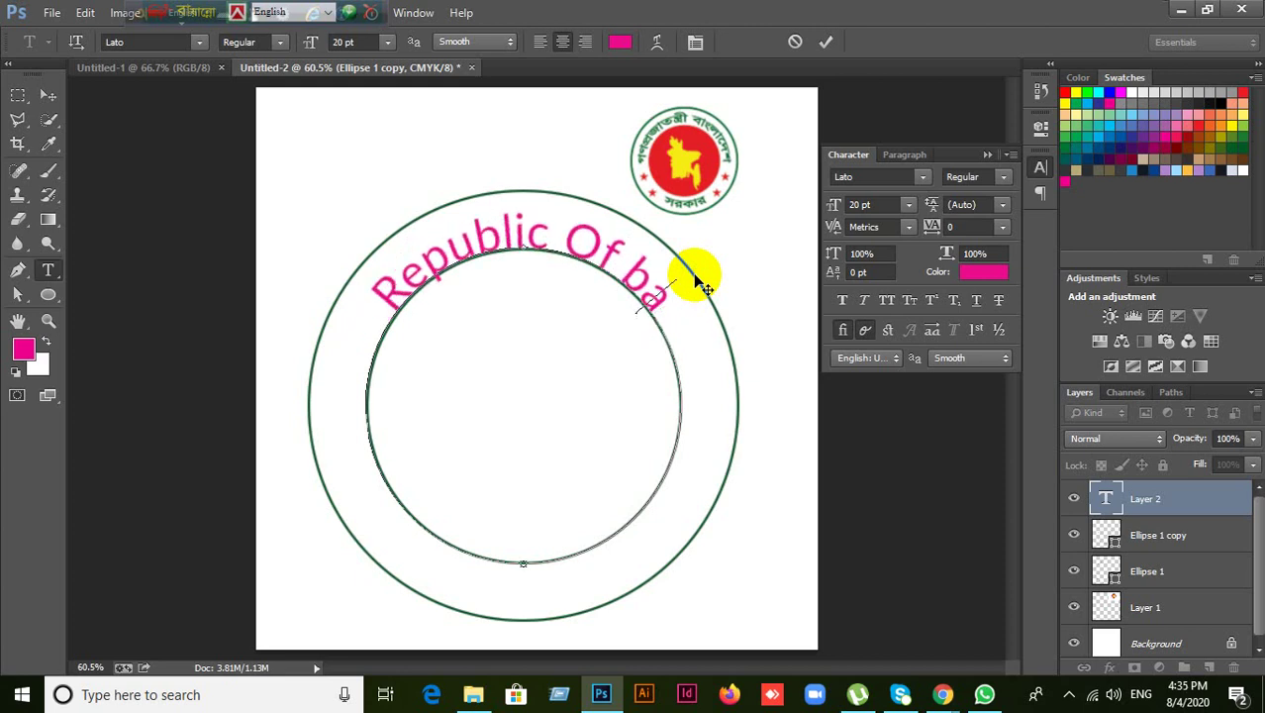
key(BackSpace)
key(BackSpace)
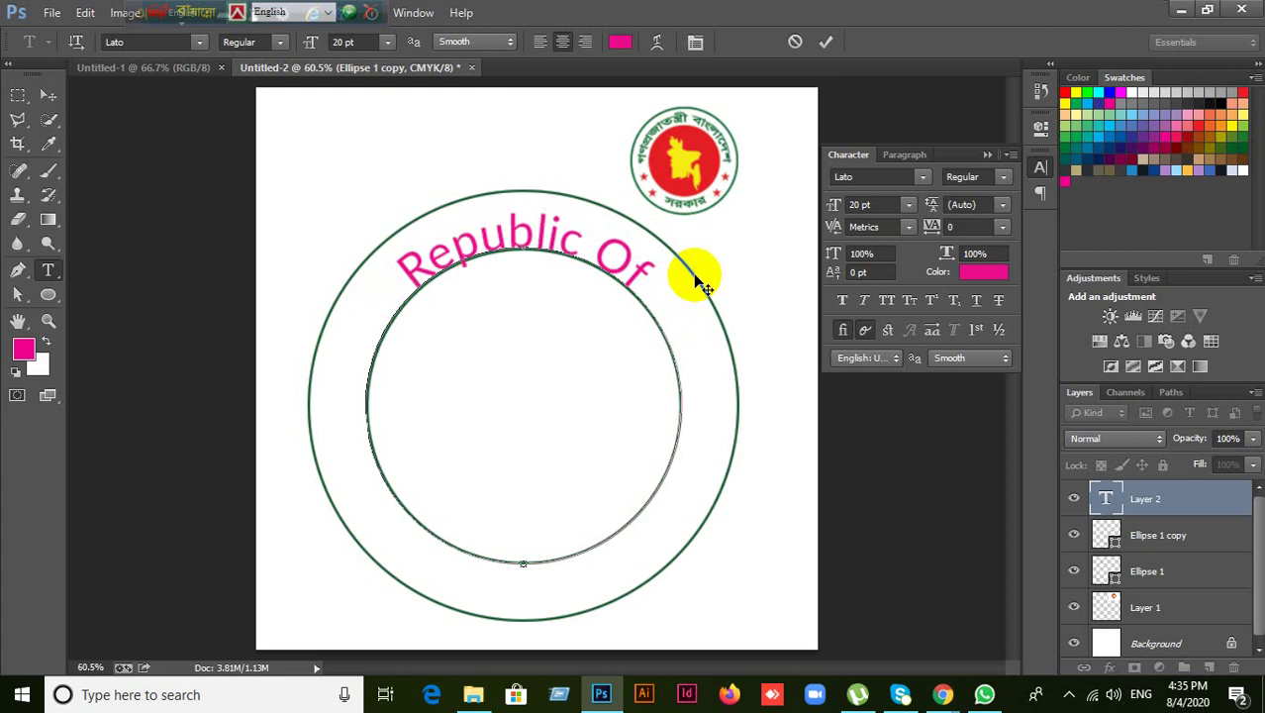
text(Bang)
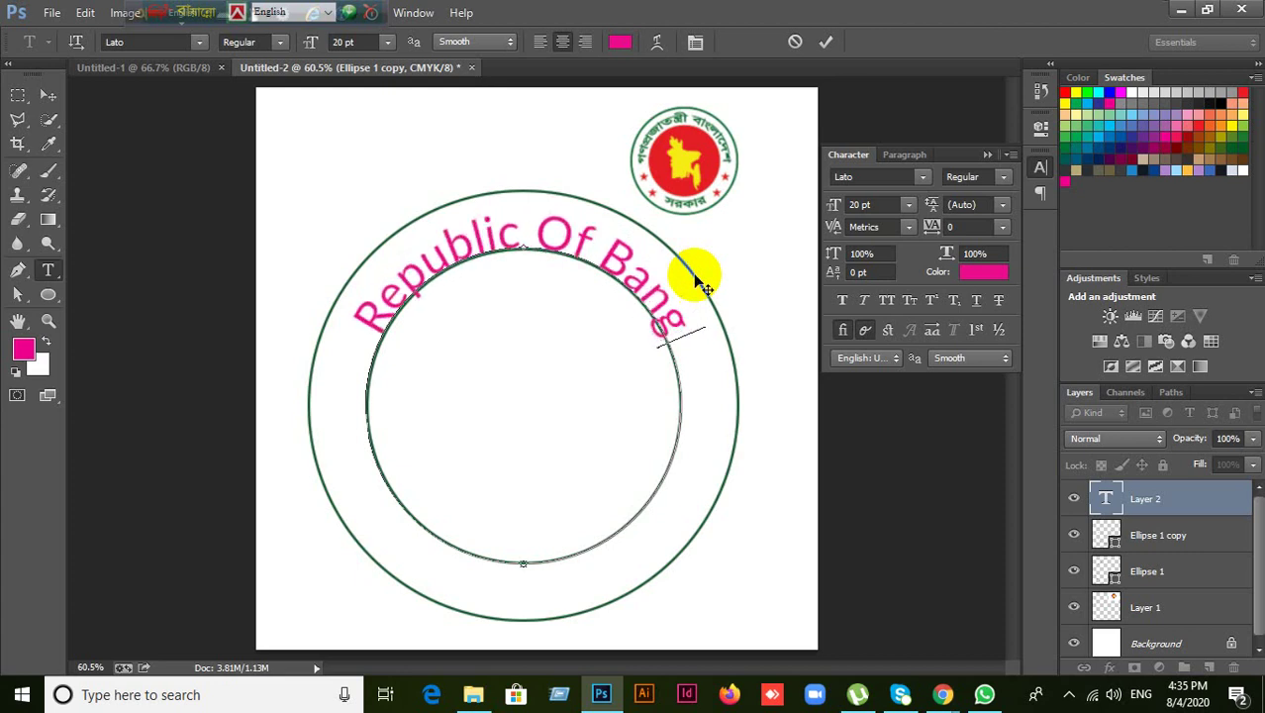
text(l)
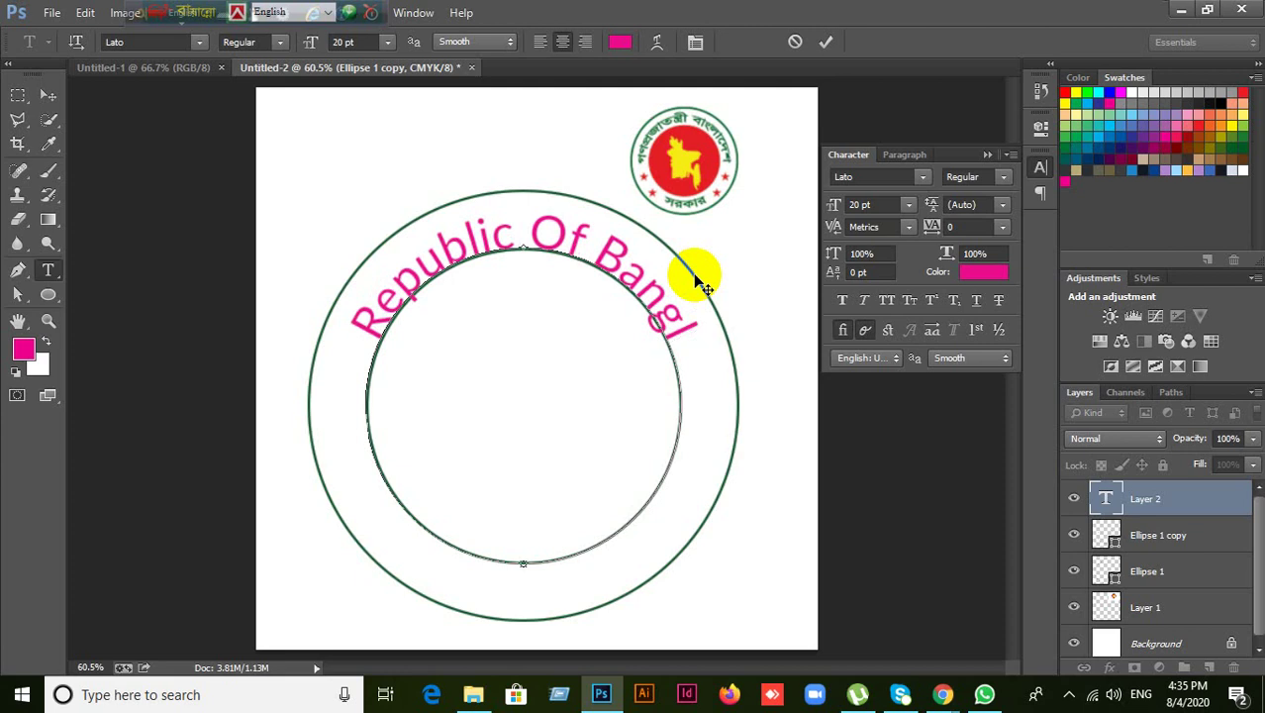
text(adesh)
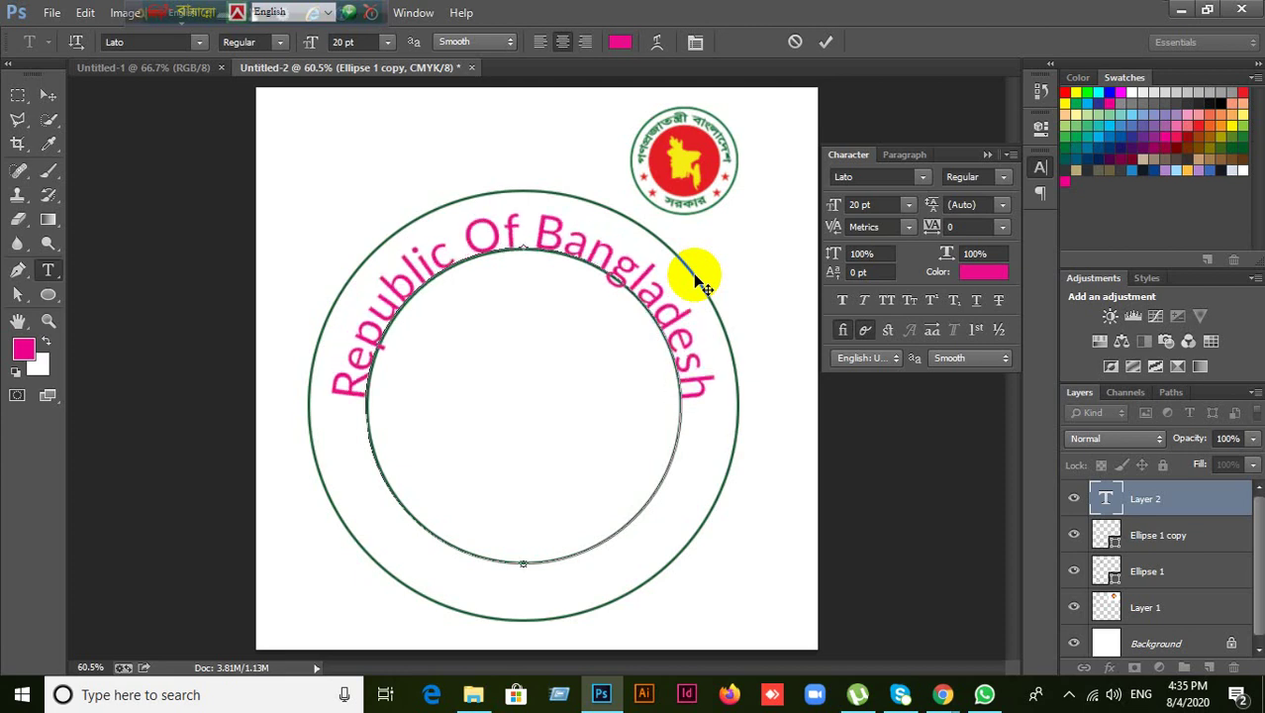
click(826, 42)
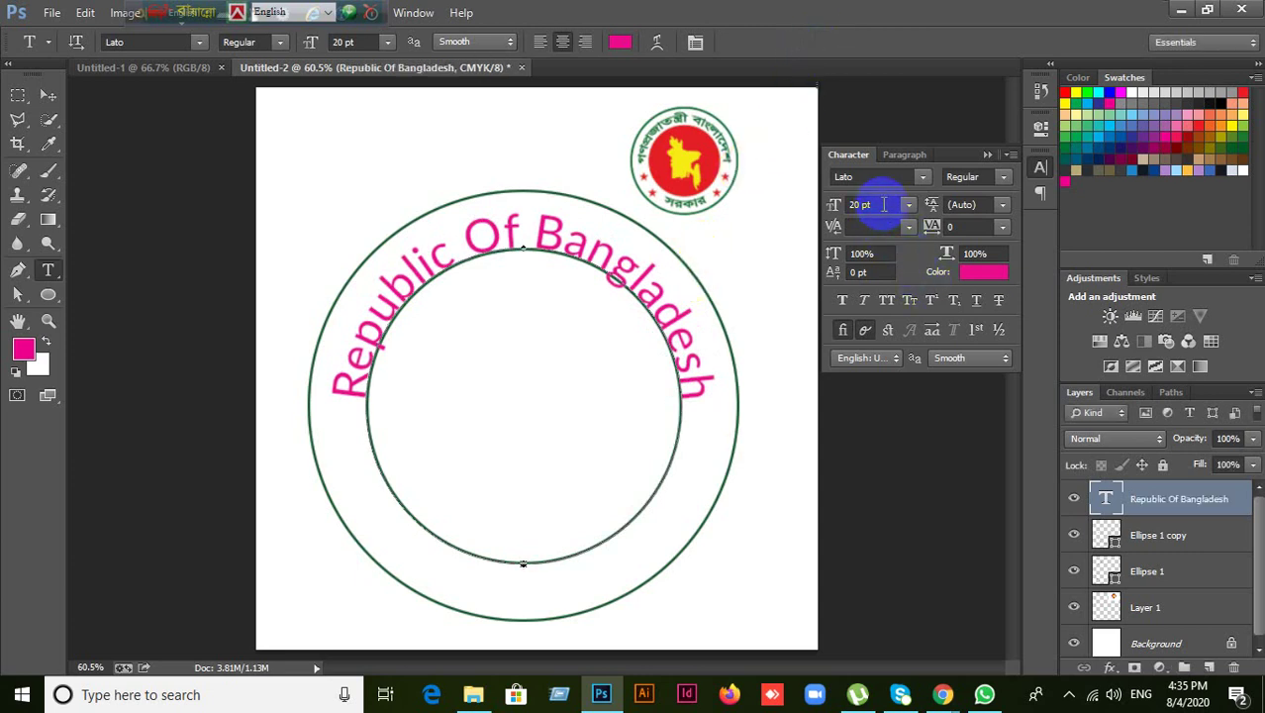
- Set the curved text's size to 14 pt and correct its wording to "Republic of Bangladesh"
click(832, 204)
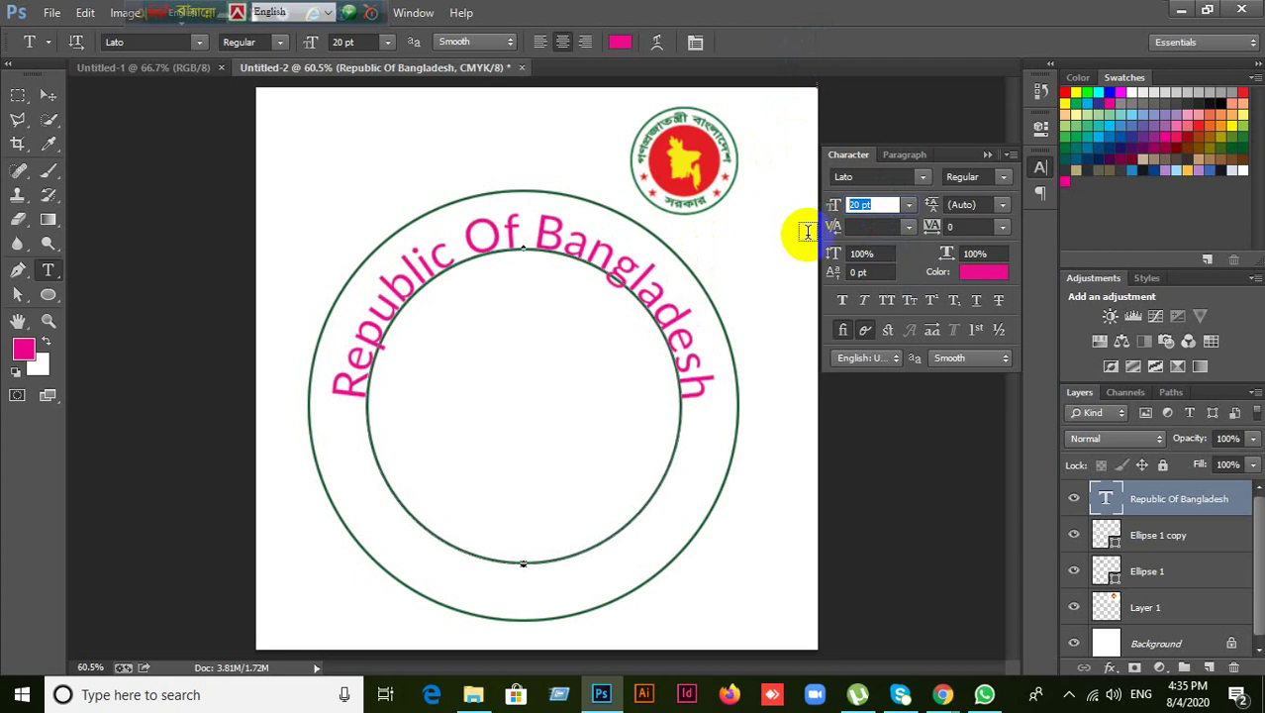
text(14)
key(Return)
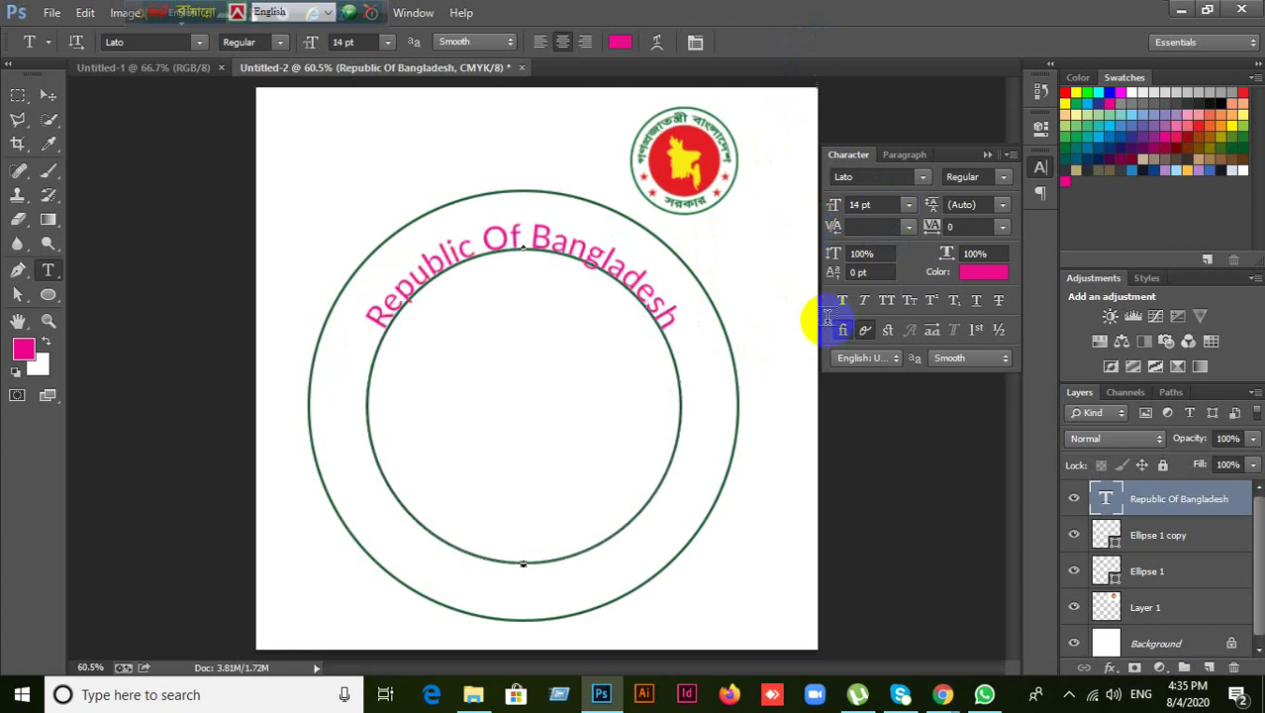
click(507, 235)
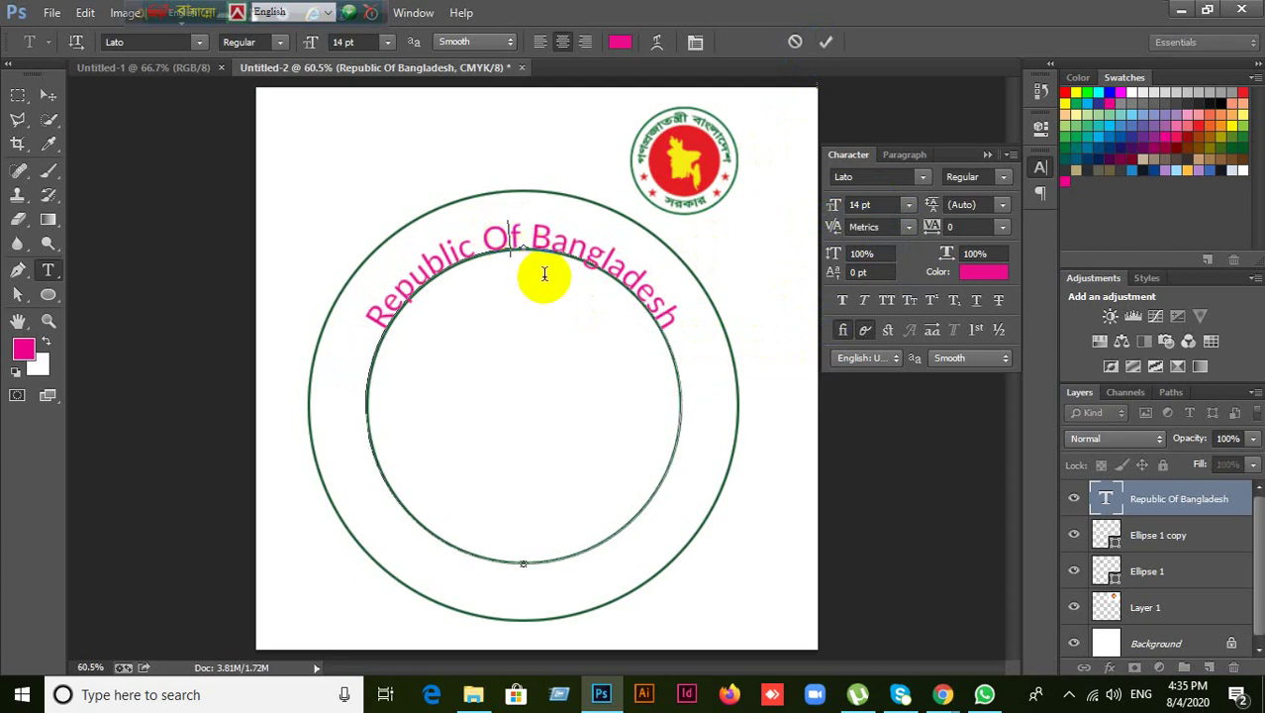
key(BackSpace)
text(o)
click(825, 42)
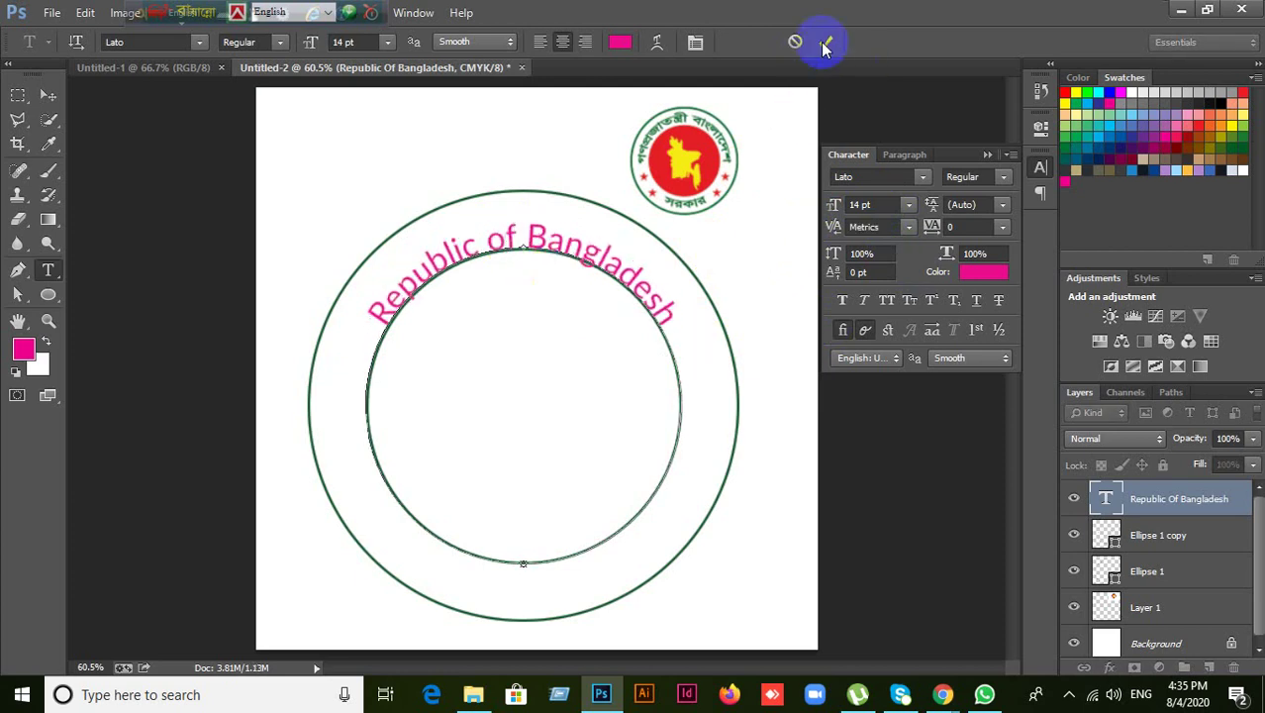
- Try a tracking value of 140 on the "Republic of Bangladesh" text and reset the tracking to 0
click(963, 226)
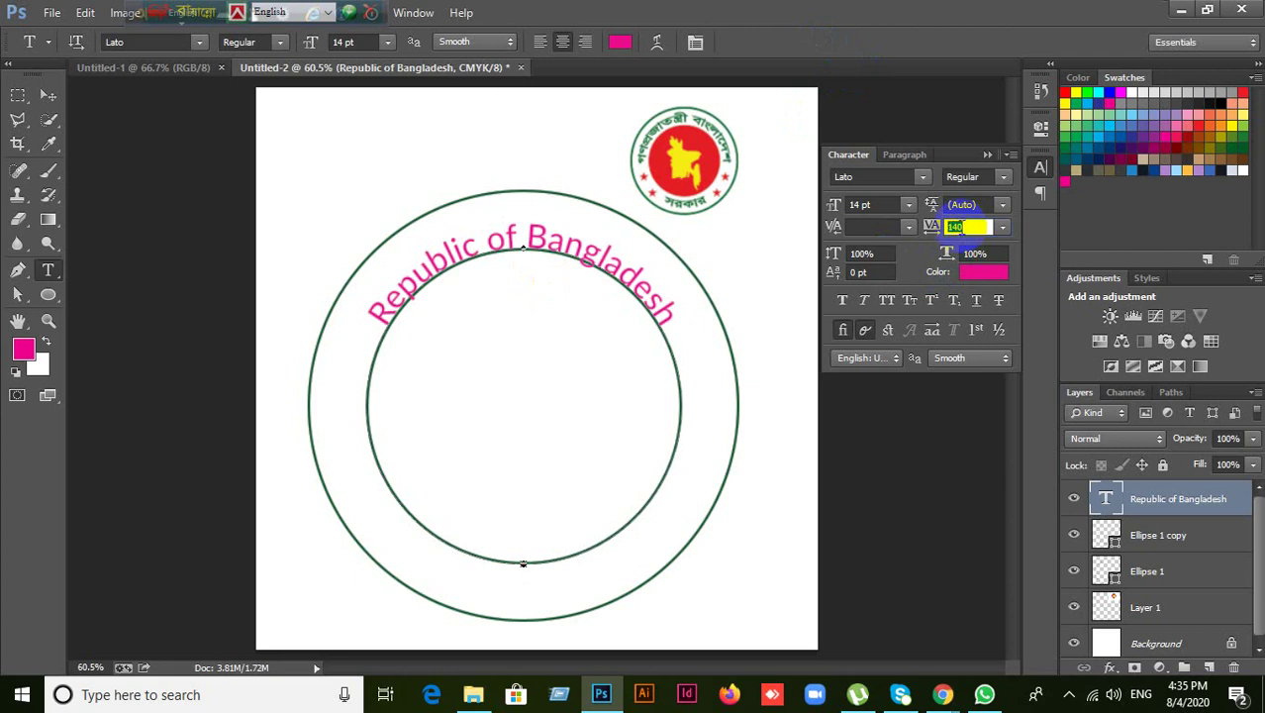
key(Return)
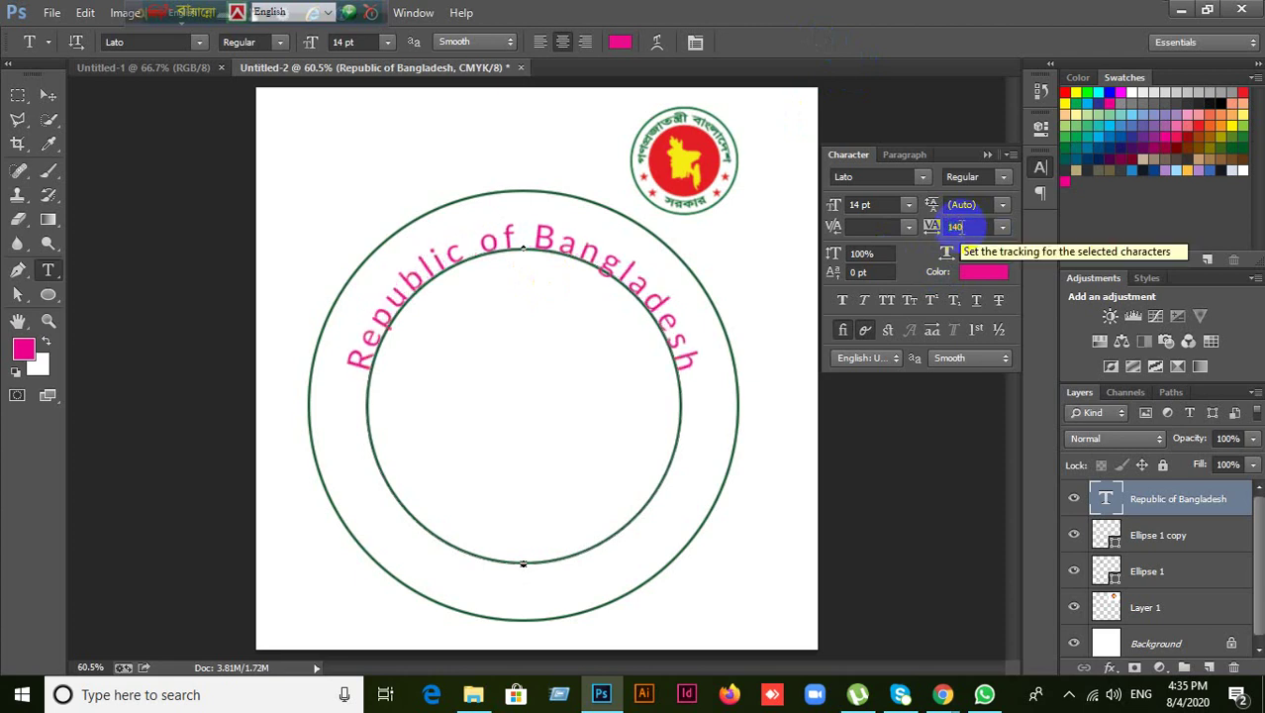
text(0)
key(Return)
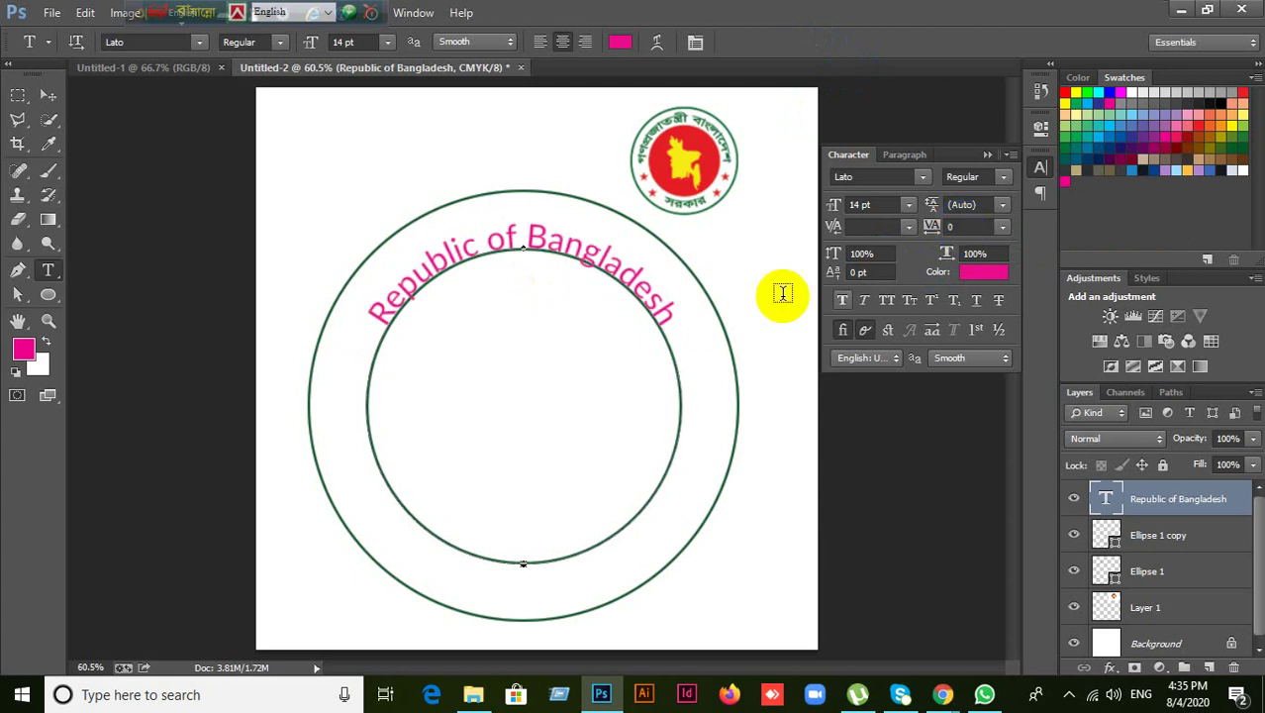
- Select the inner circle's layer, Ellipse 1 copy, and add the path text "Government" along that circle
click(48, 95)
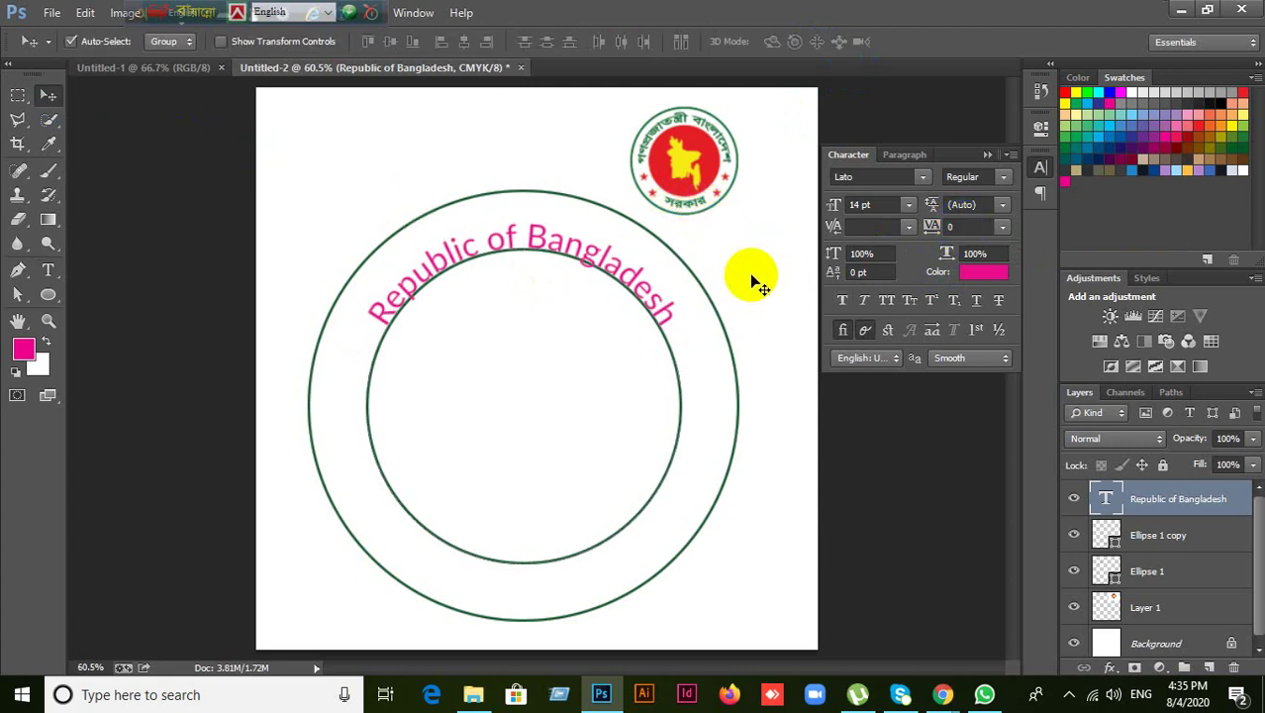
click(1173, 535)
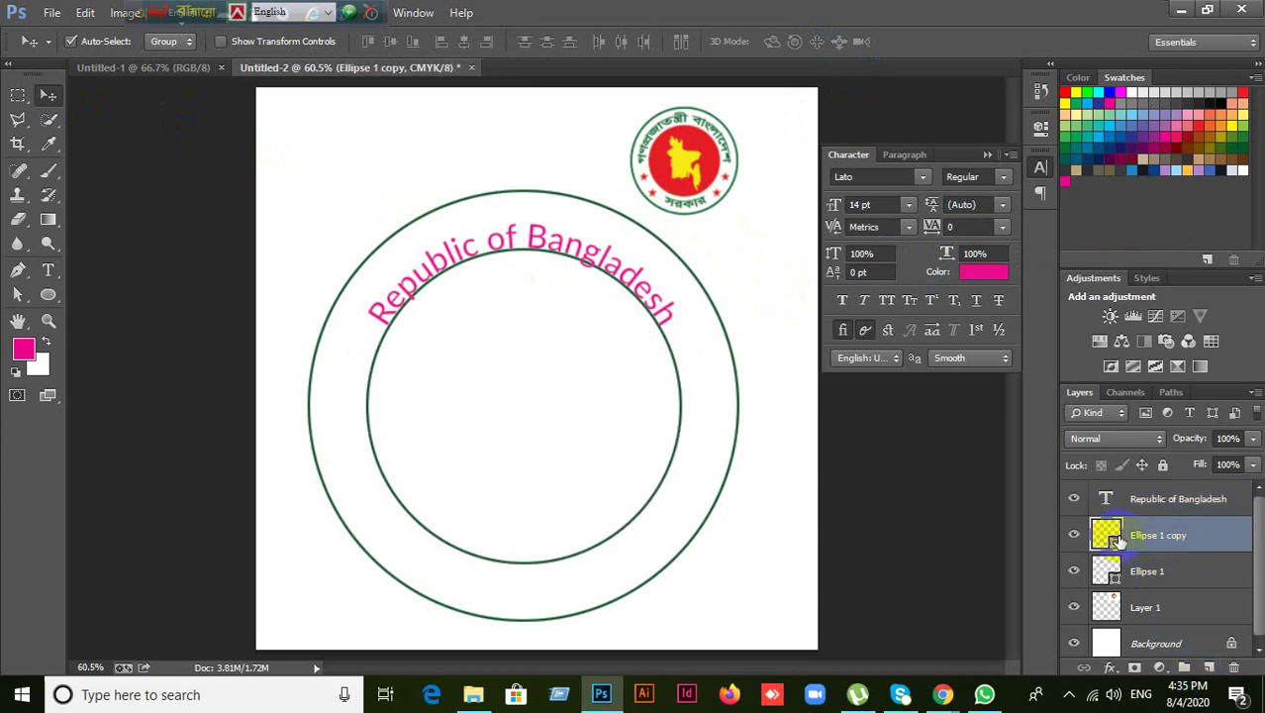
click(1075, 535)
click(1075, 535)
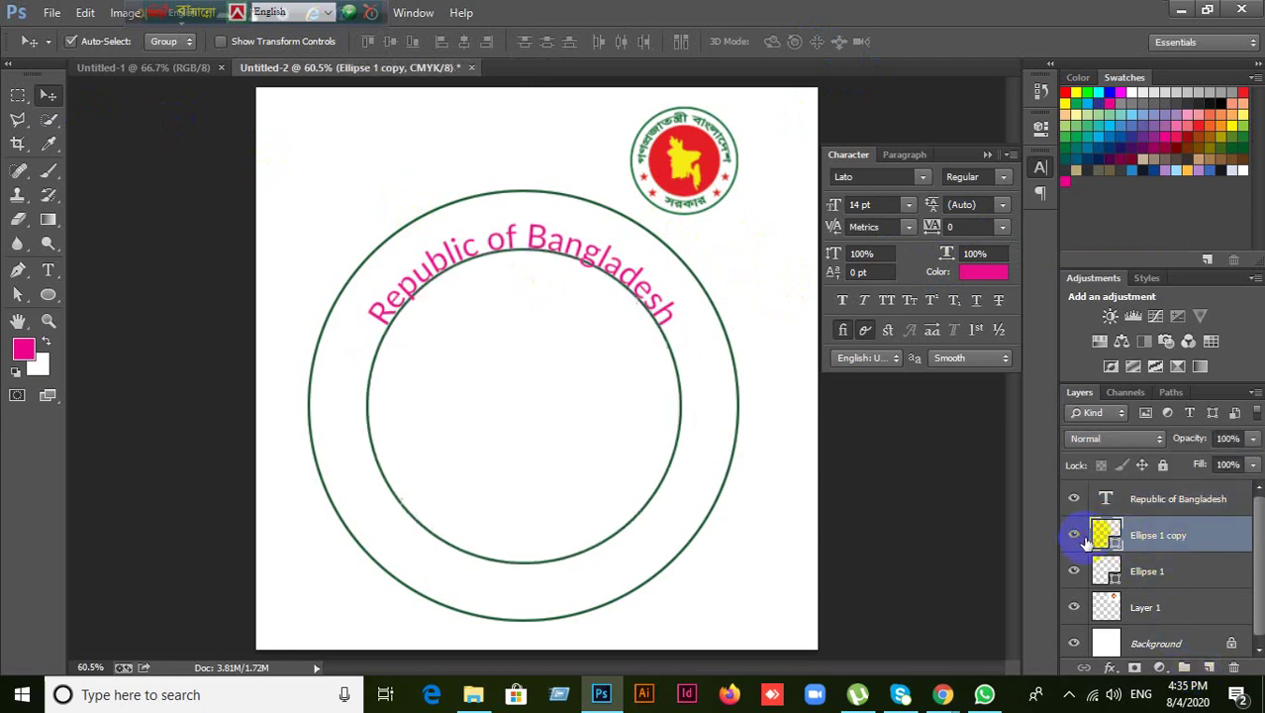
click(53, 268)
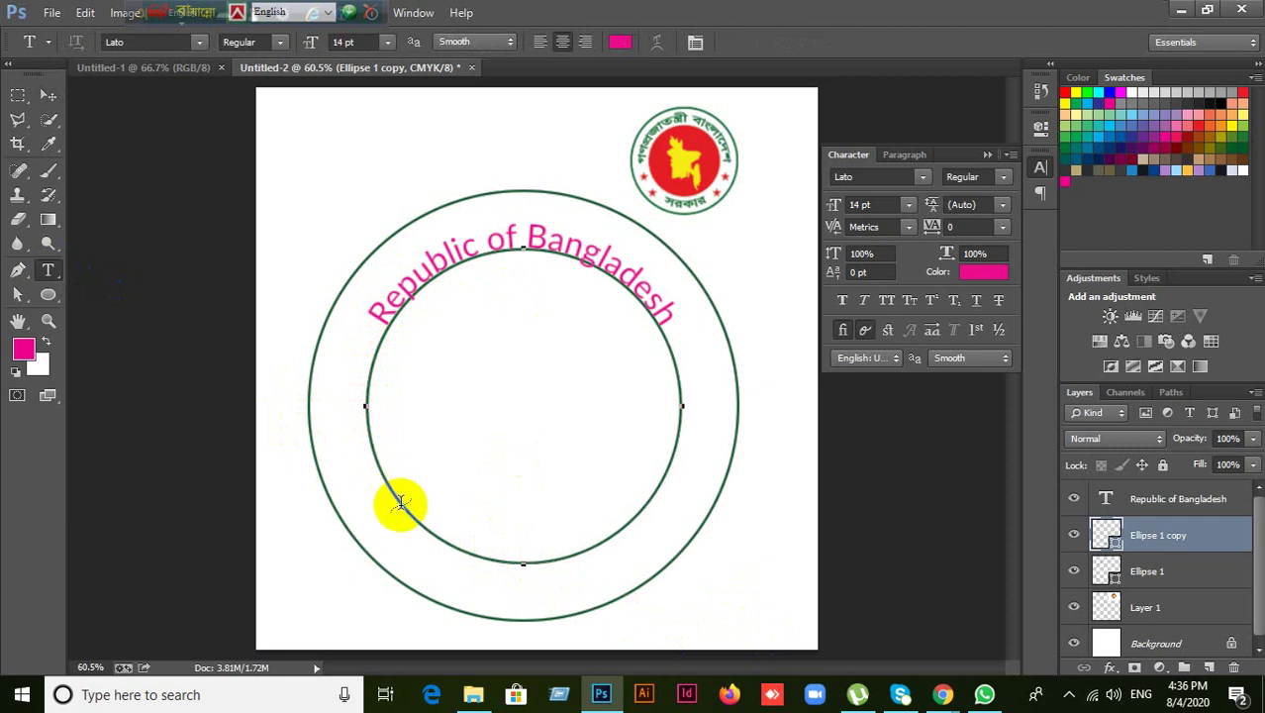
click(523, 561)
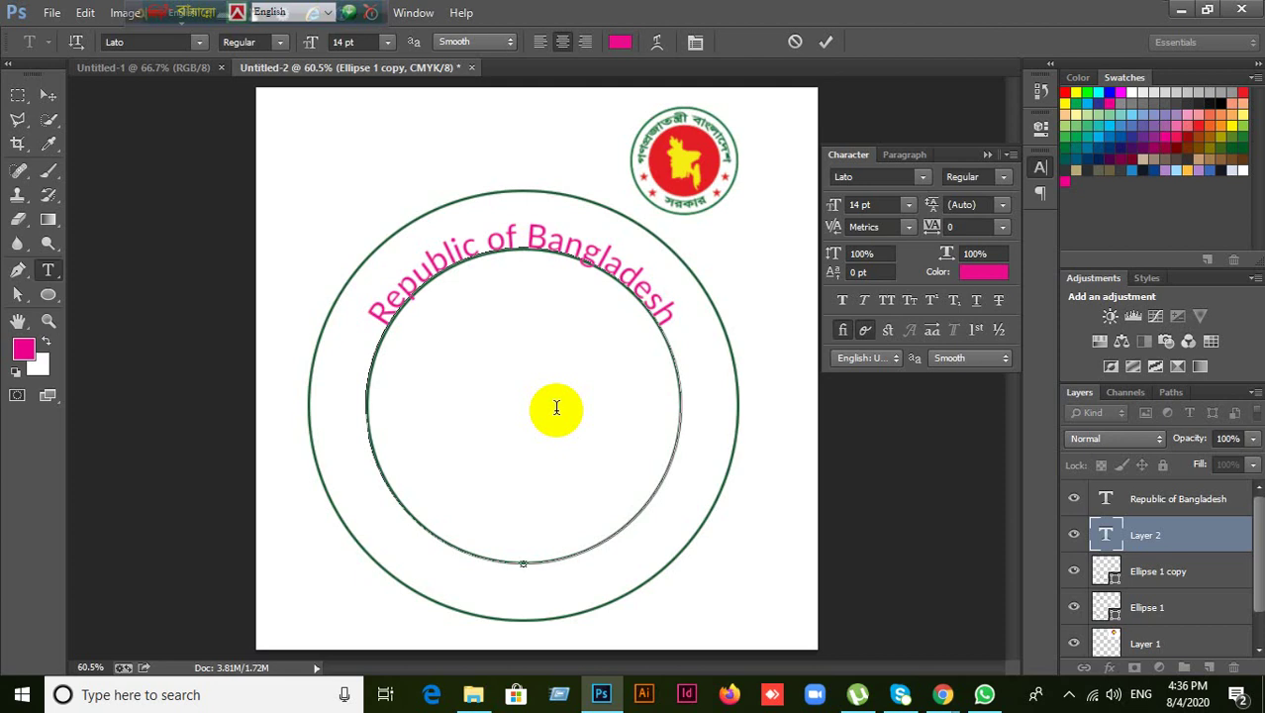
text(GB)
text(vt of Bangl)
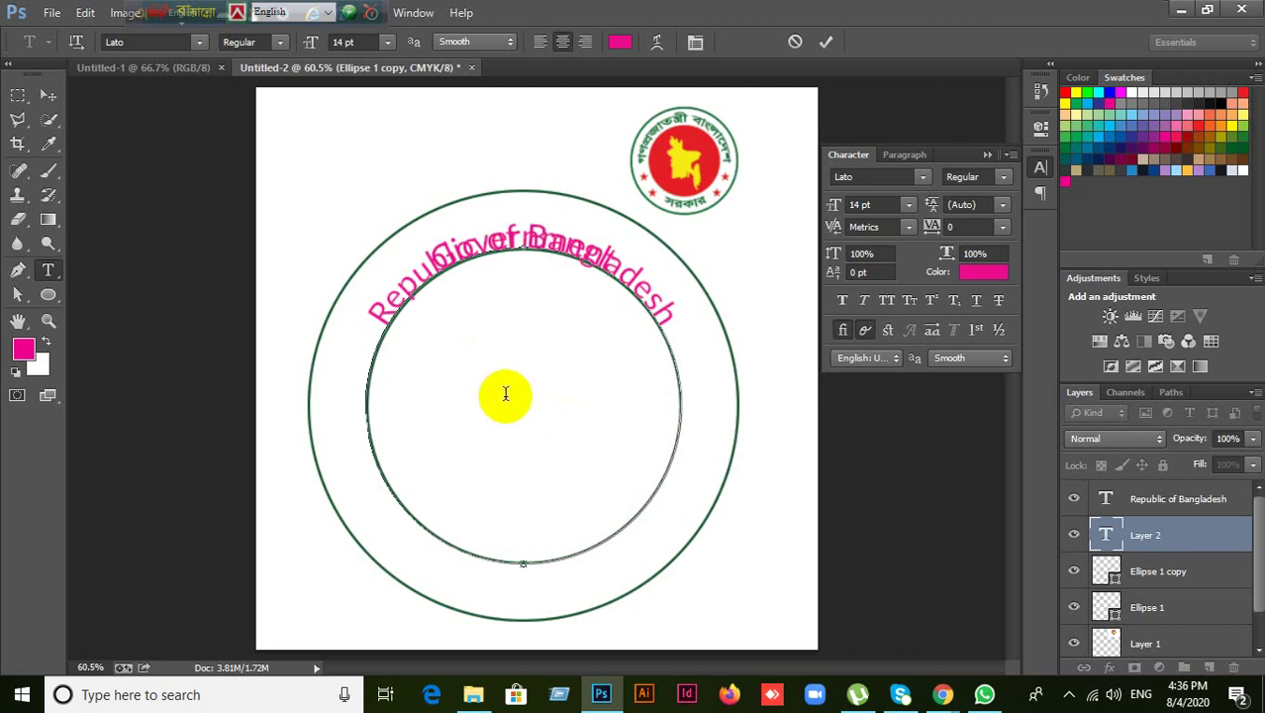
- Show the rulers and place a vertical guide through the centre of the circles
key(ctrl+r)
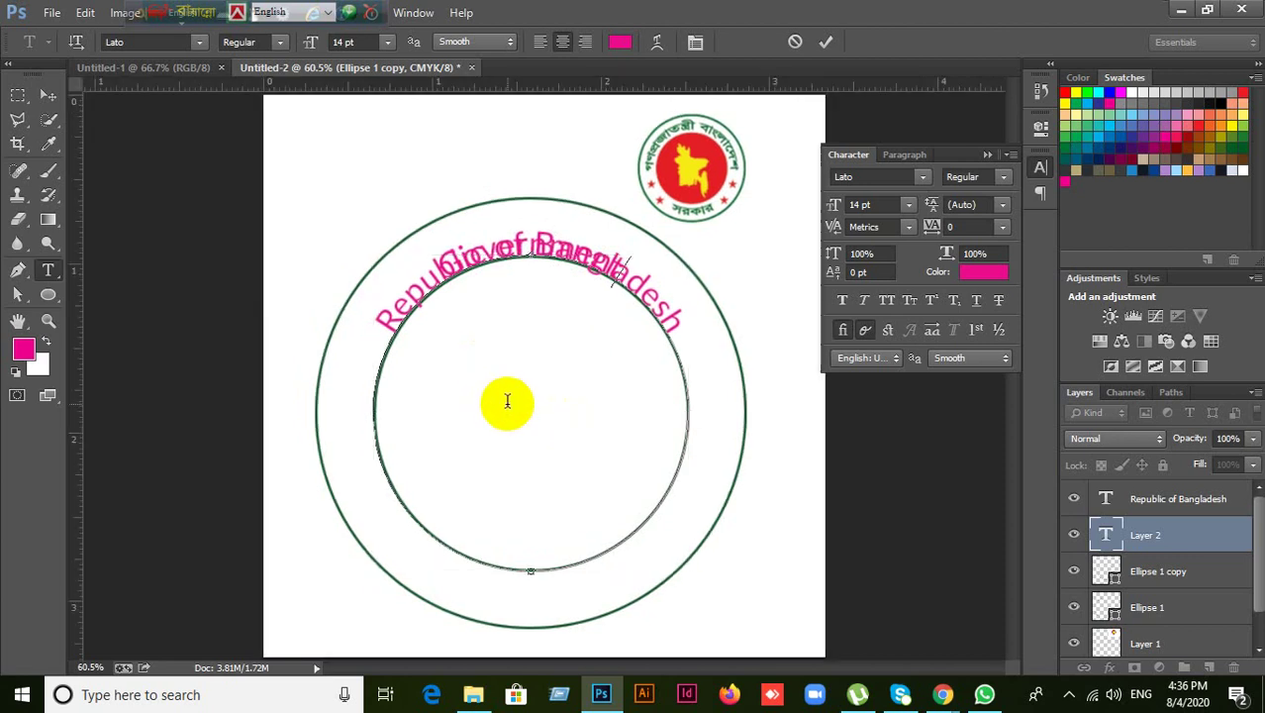
drag(75, 339, 530, 346)
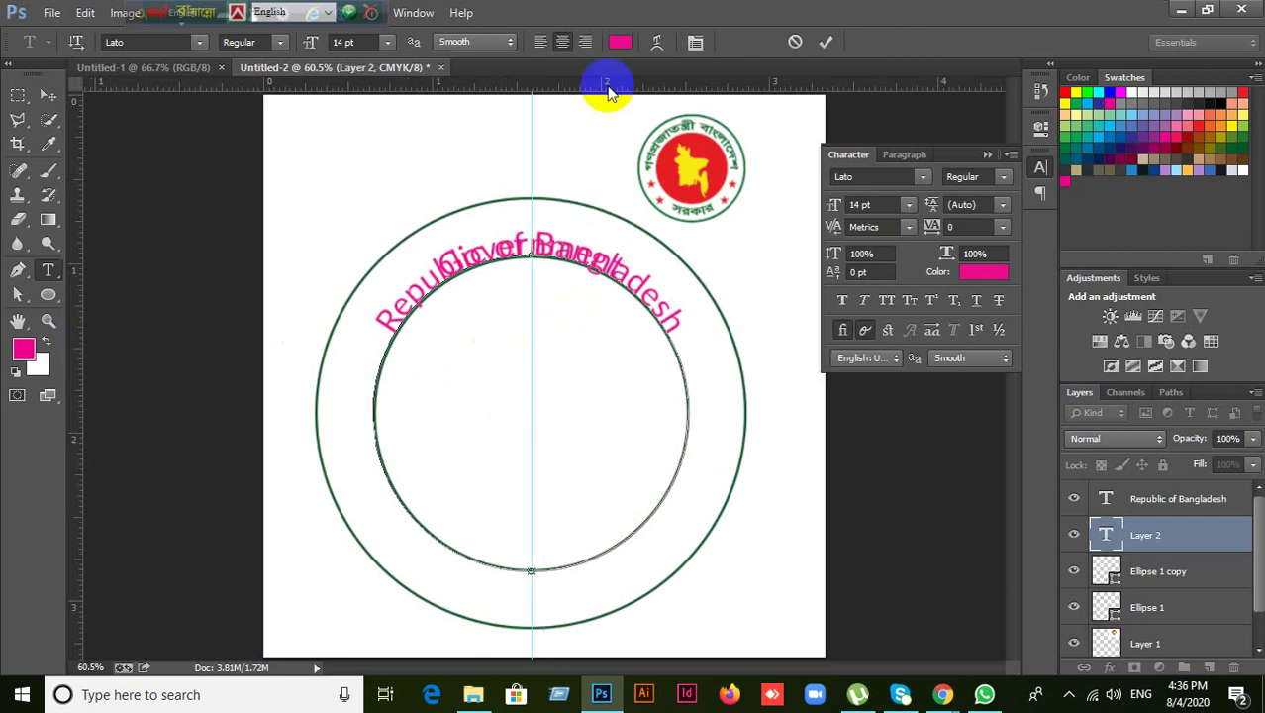
- Try to place a horizontal guide across the middle of the circles
drag(606, 99, 606, 402)
key(ctrl+z)
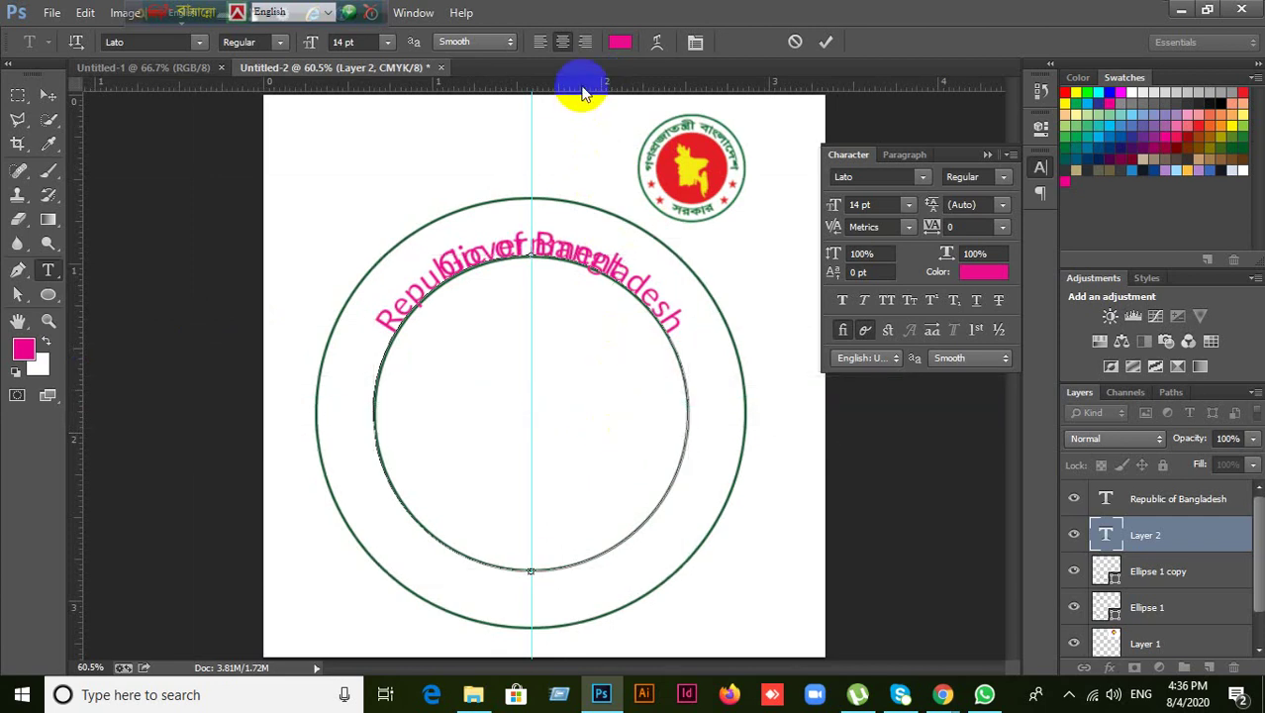
drag(586, 87, 614, 410)
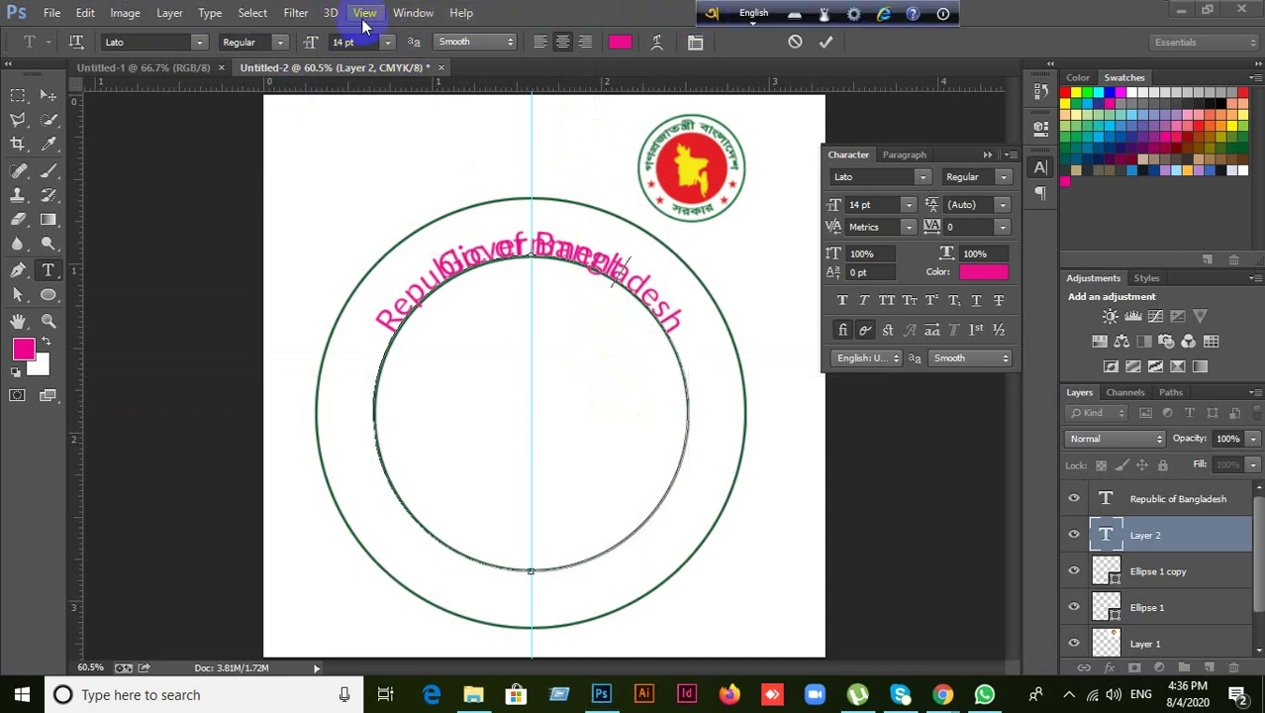
click(362, 13)
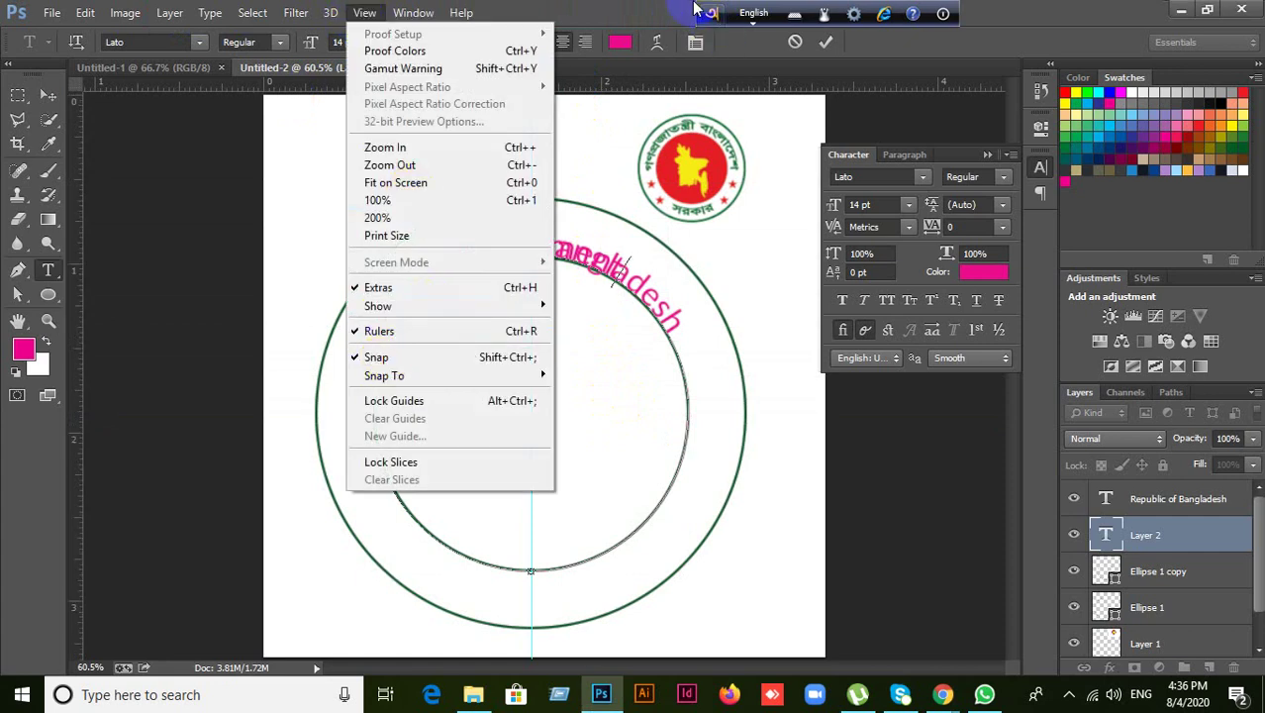
click(639, 31)
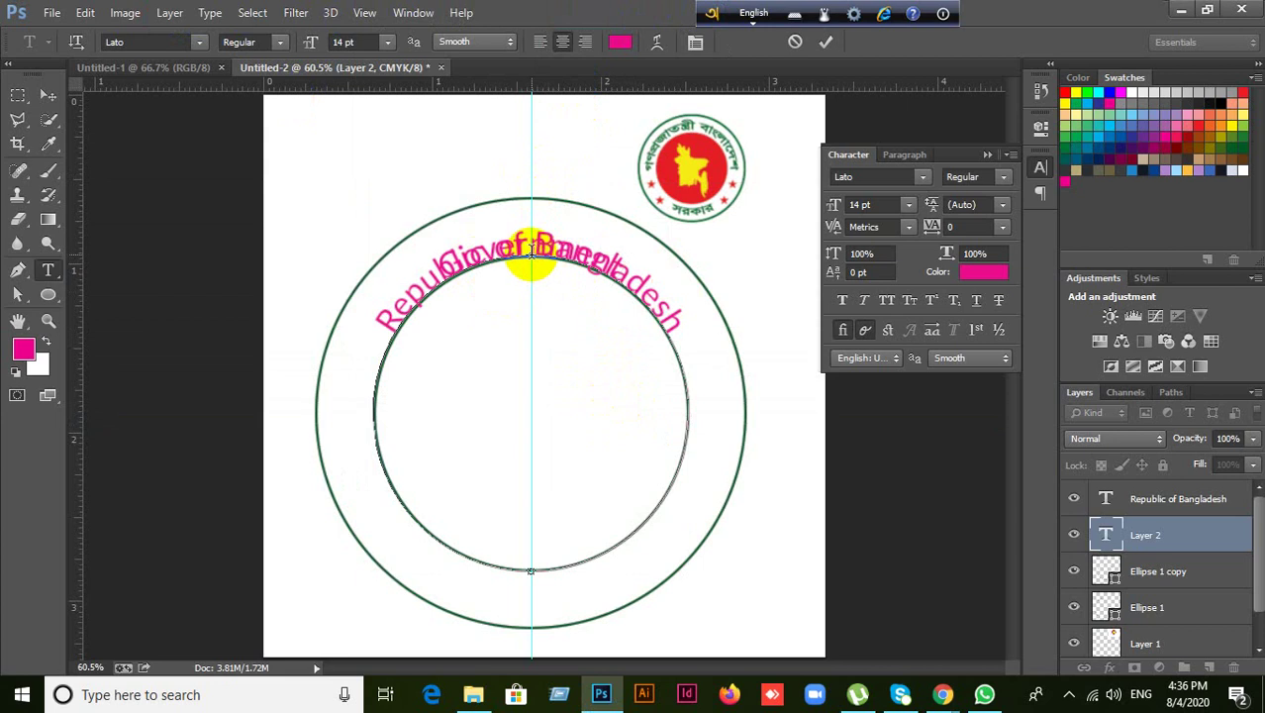
- Flip the "Government" path text to the inside bottom of the inner circle
key(ctrl)
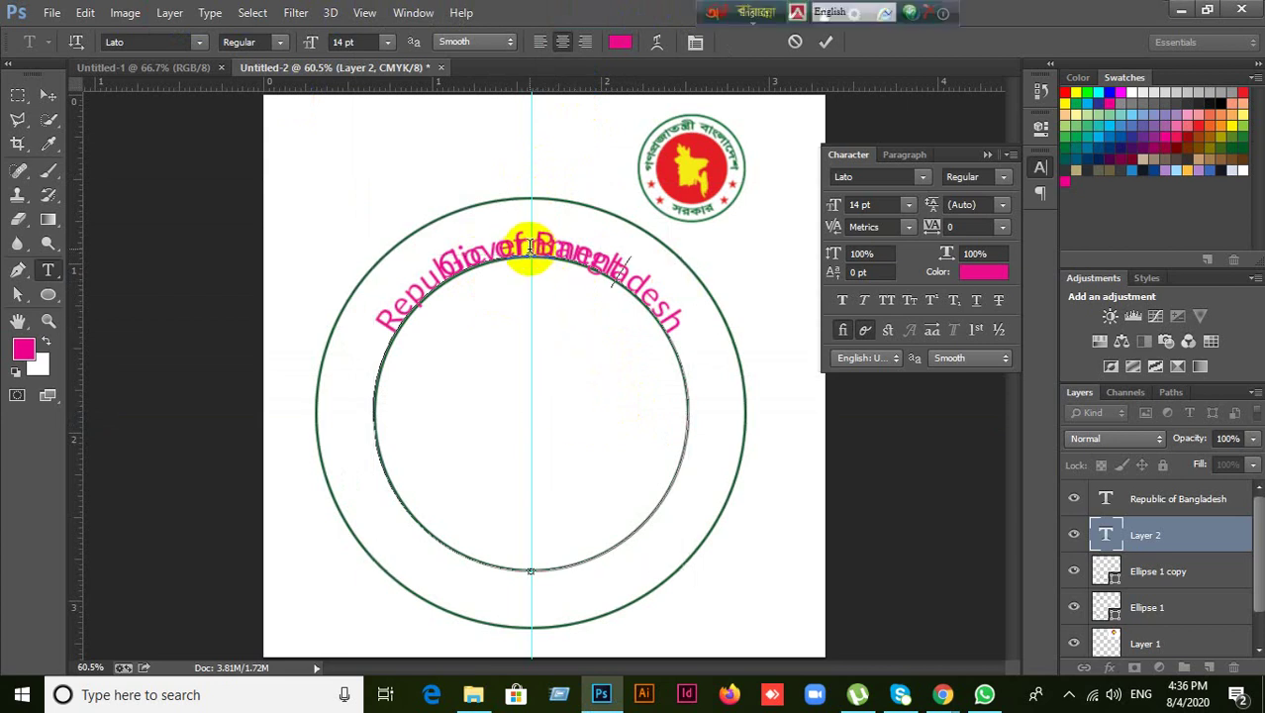
key(ctrl)
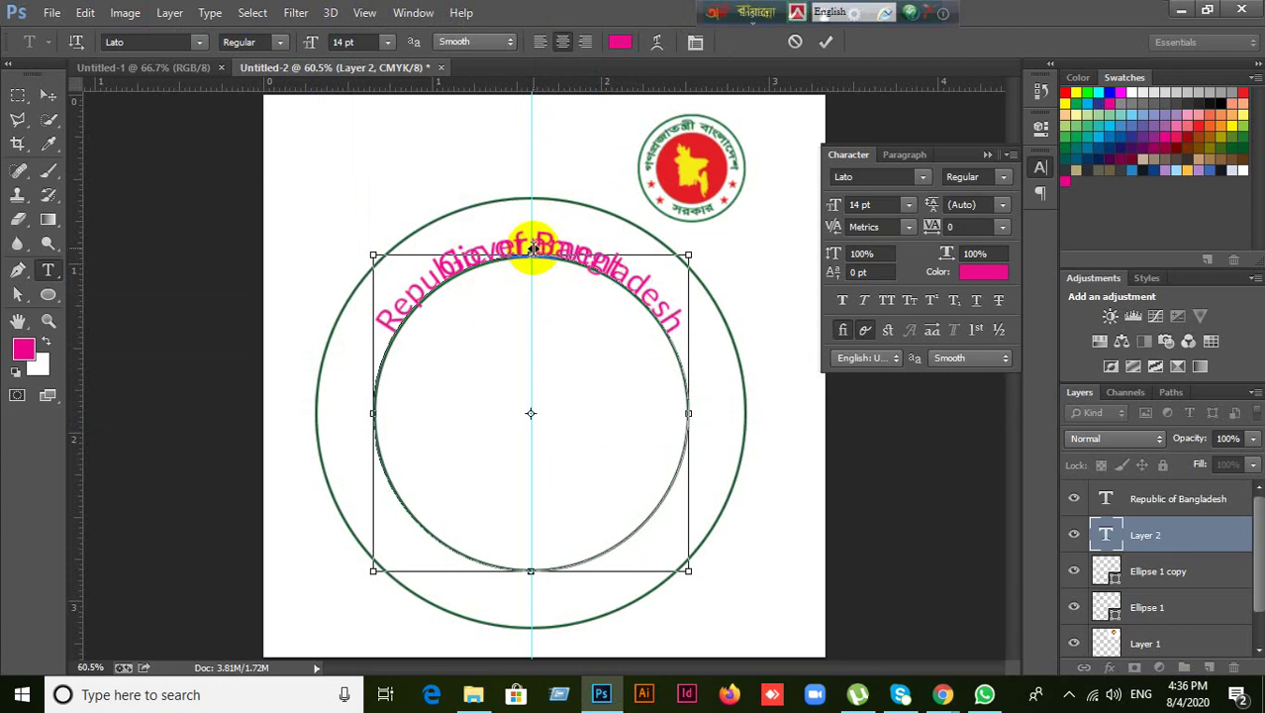
drag(531, 247, 531, 566)
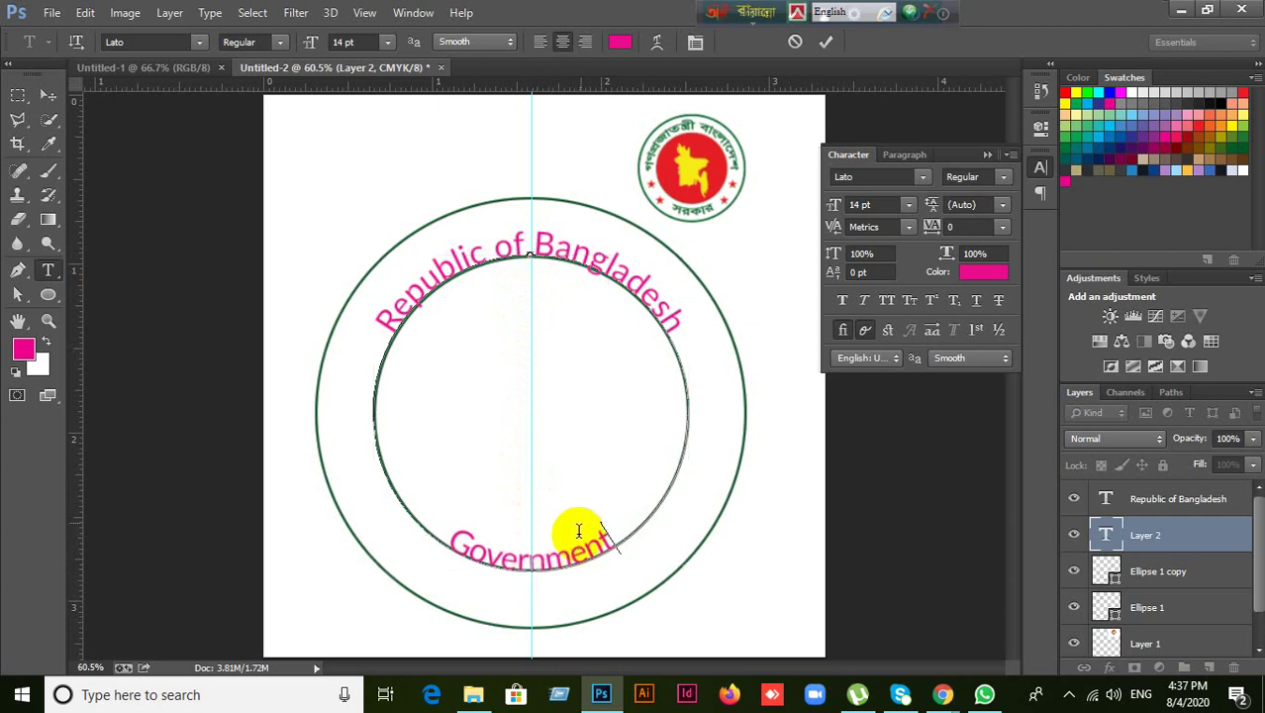
click(48, 95)
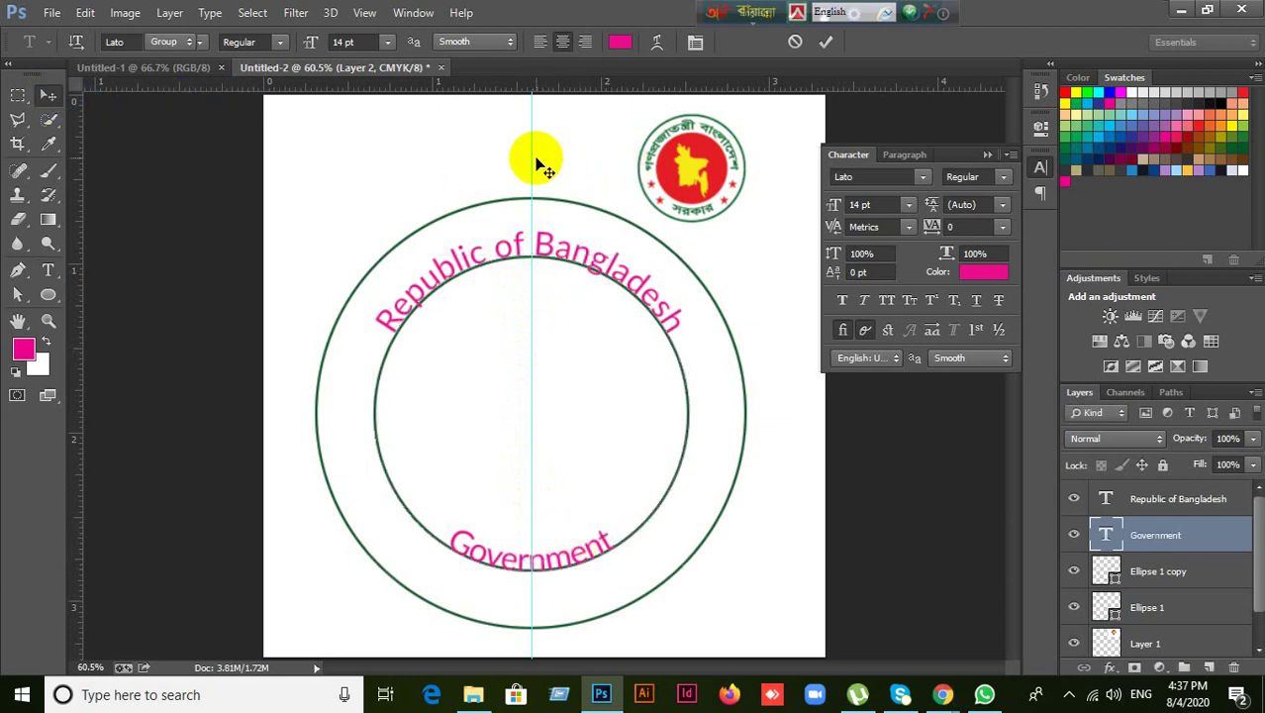
- Remove the vertical guide and delete the "Government" text layer
drag(527, 155, 76, 158)
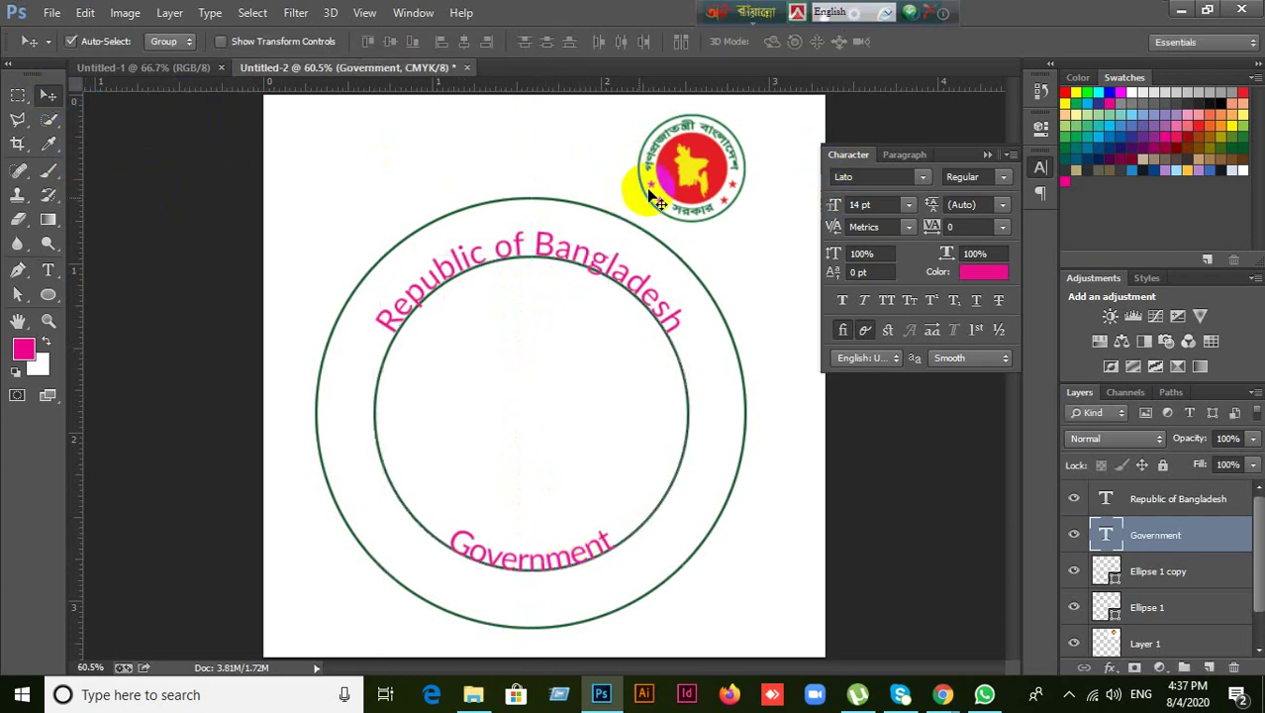
click(693, 406)
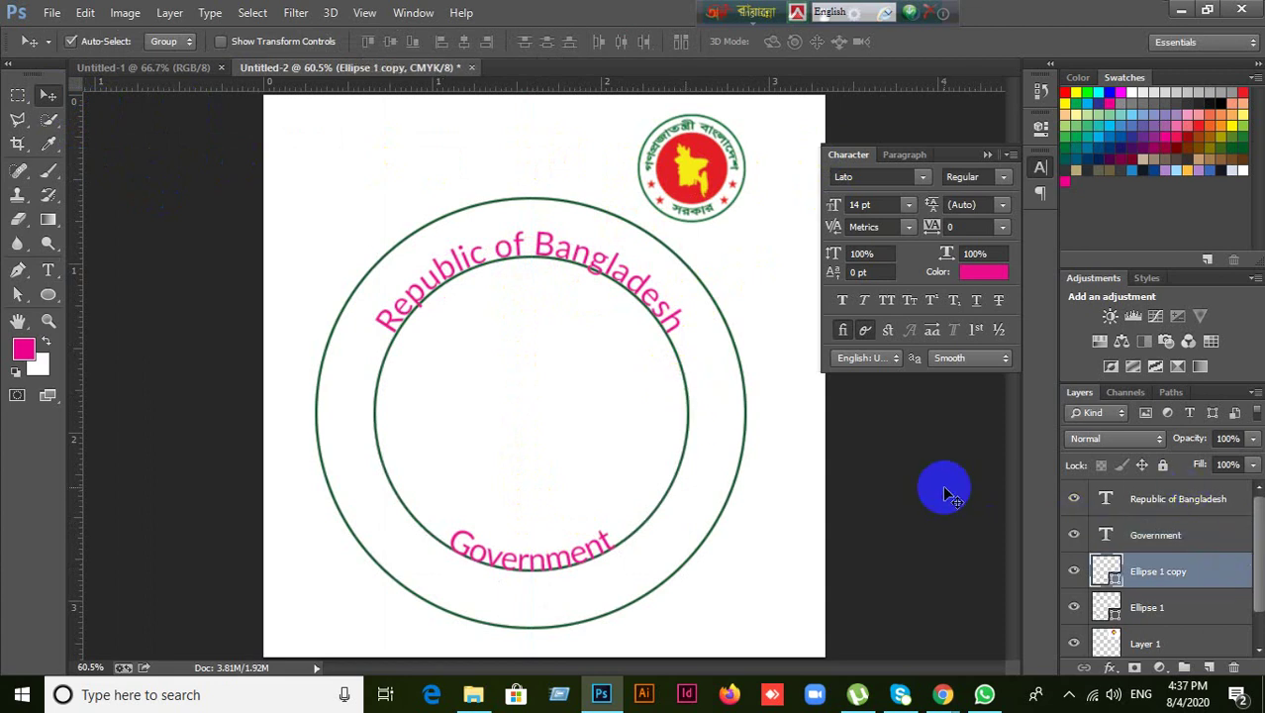
click(803, 482)
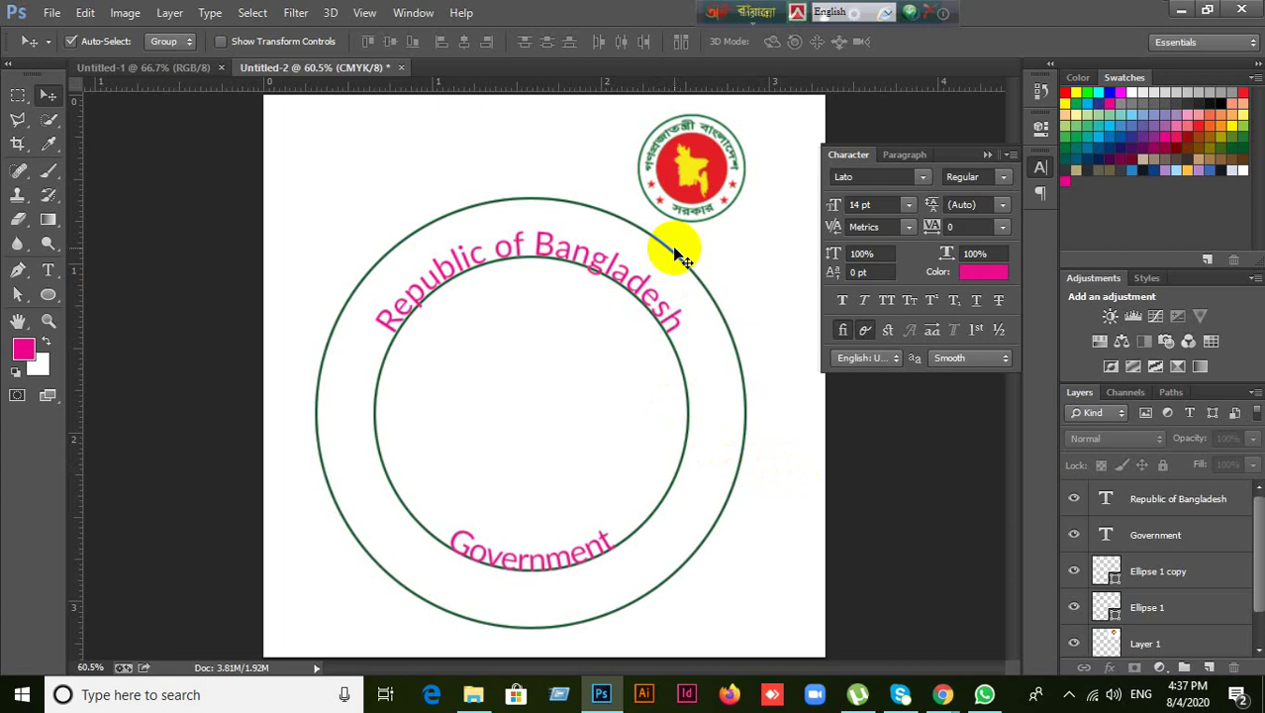
click(575, 560)
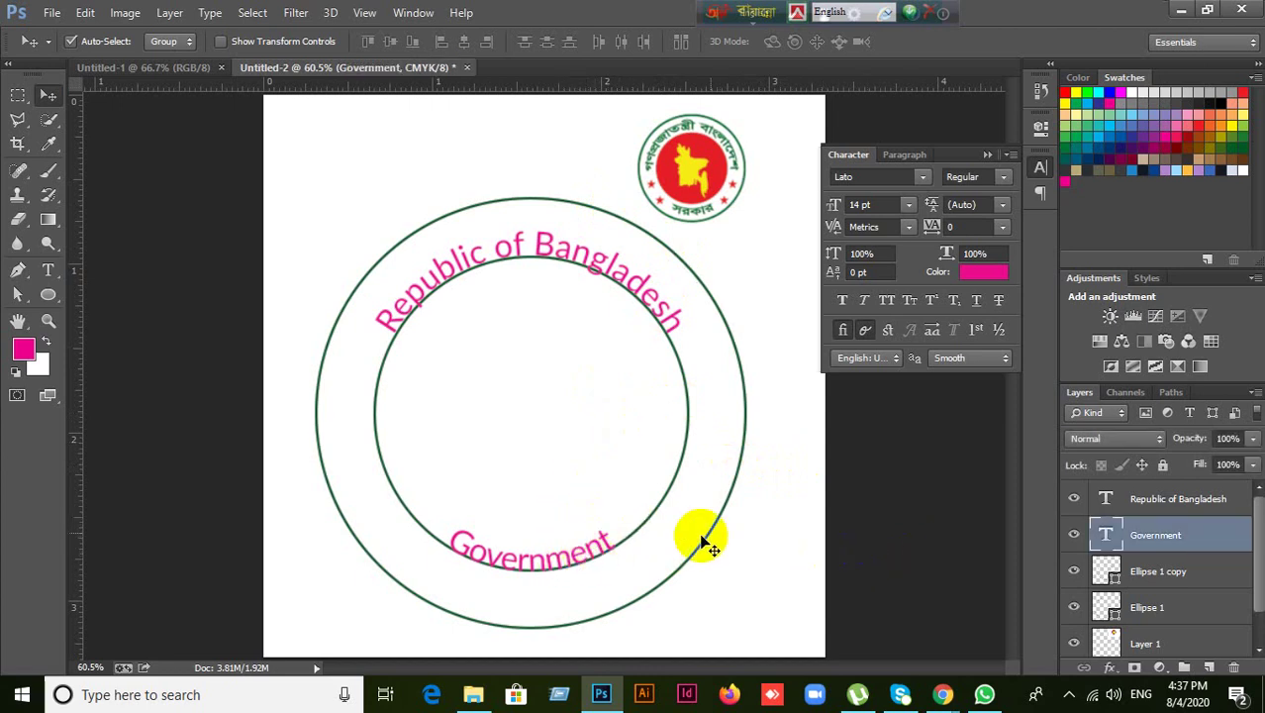
key(Delete)
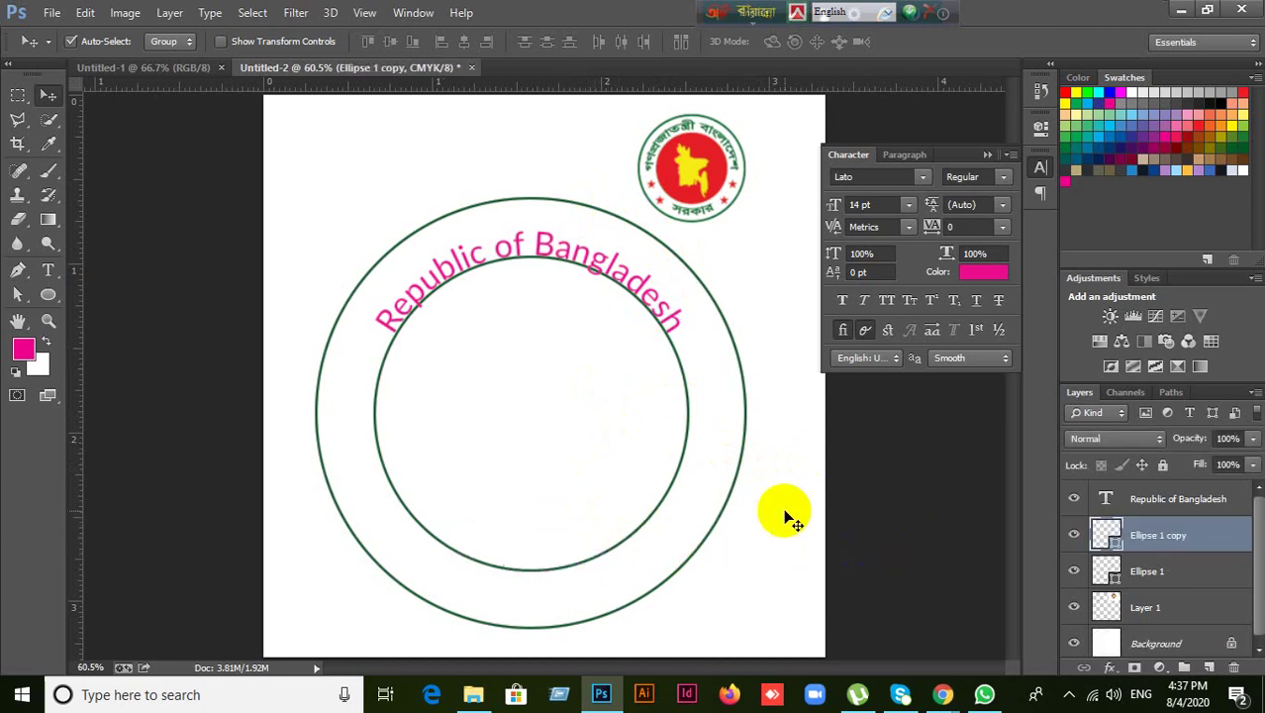
- Enlarge the inner circle, Ellipse 1 copy, to about 116% from its centre
click(1103, 571)
click(1075, 572)
click(1075, 572)
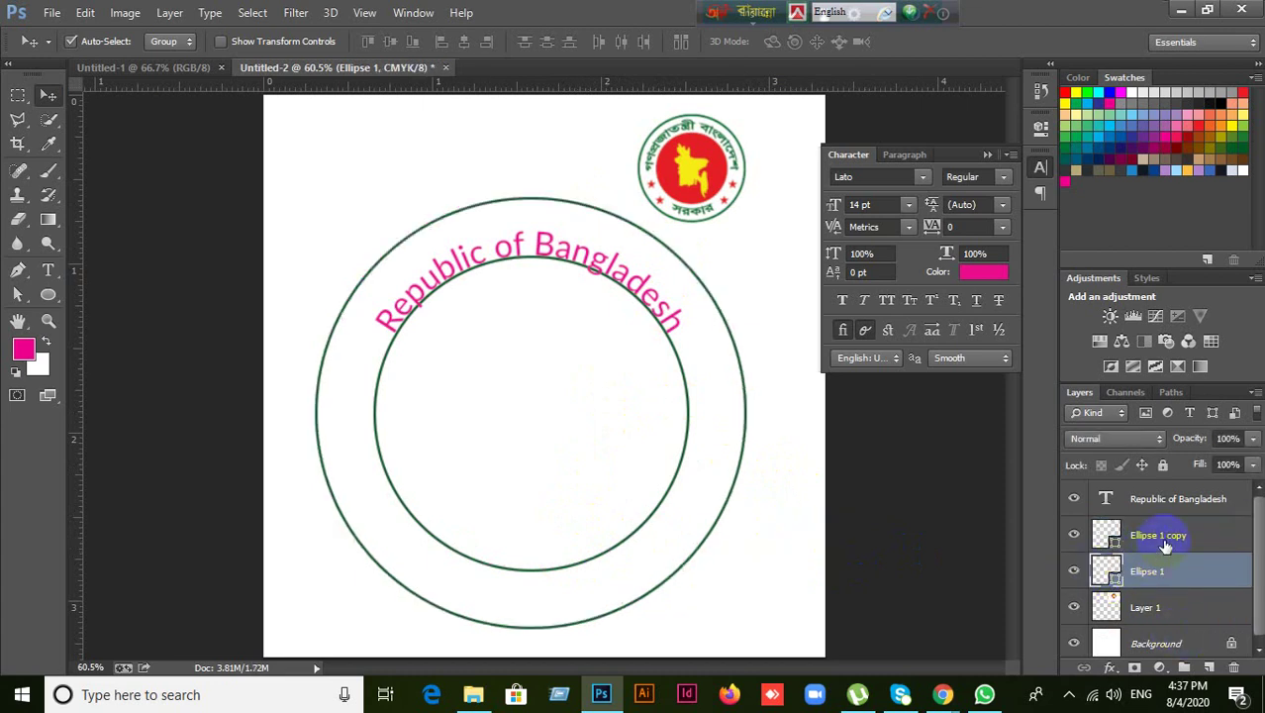
click(1087, 535)
click(1075, 536)
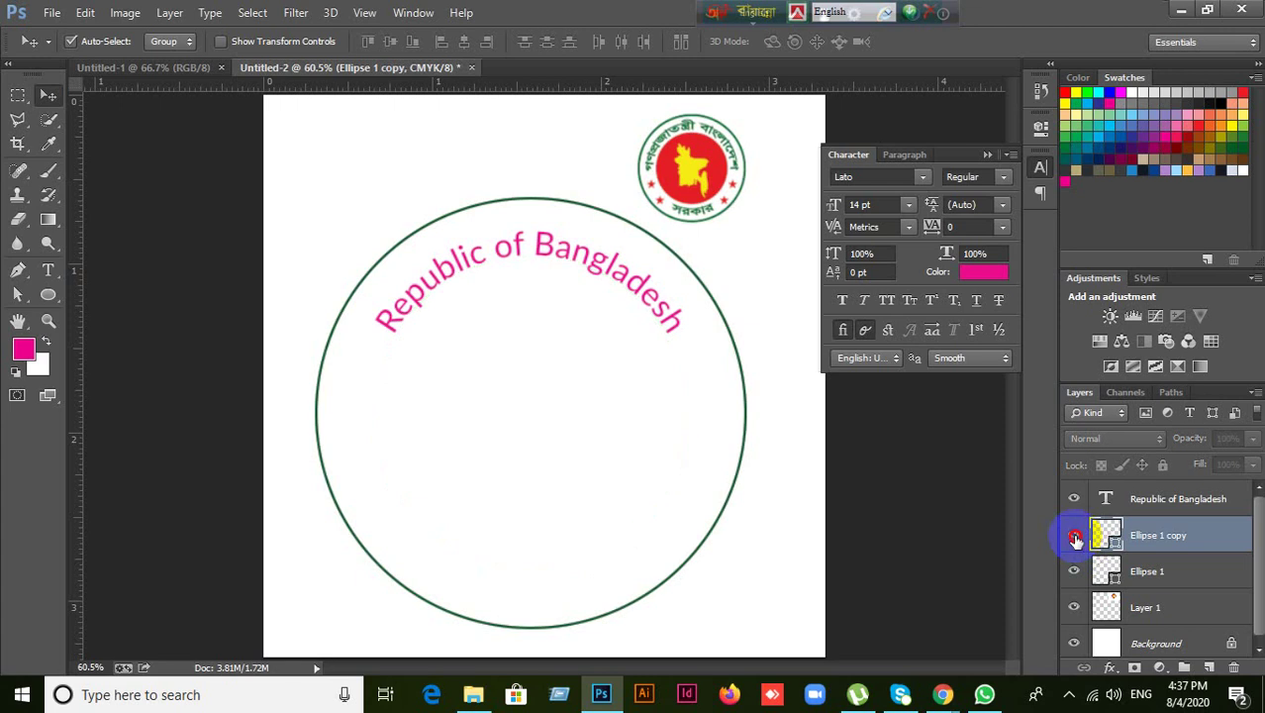
click(1074, 535)
key(ctrl+t)
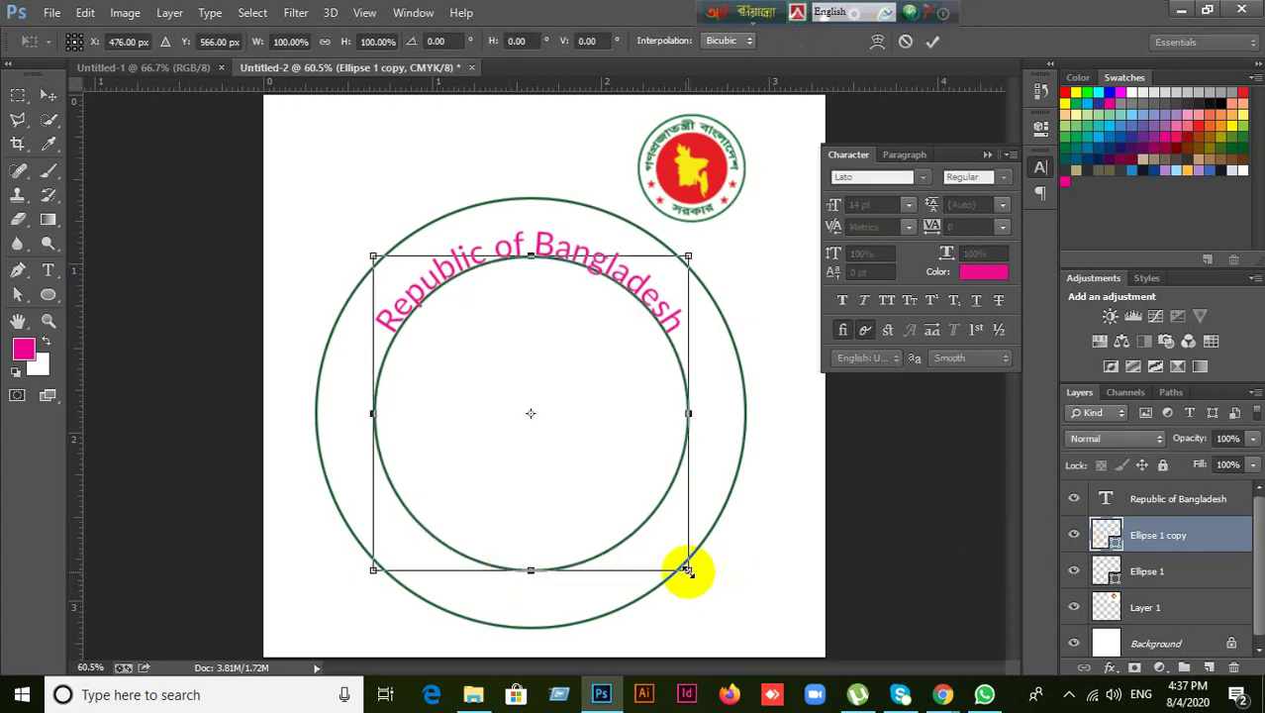
drag(688, 571, 722, 589)
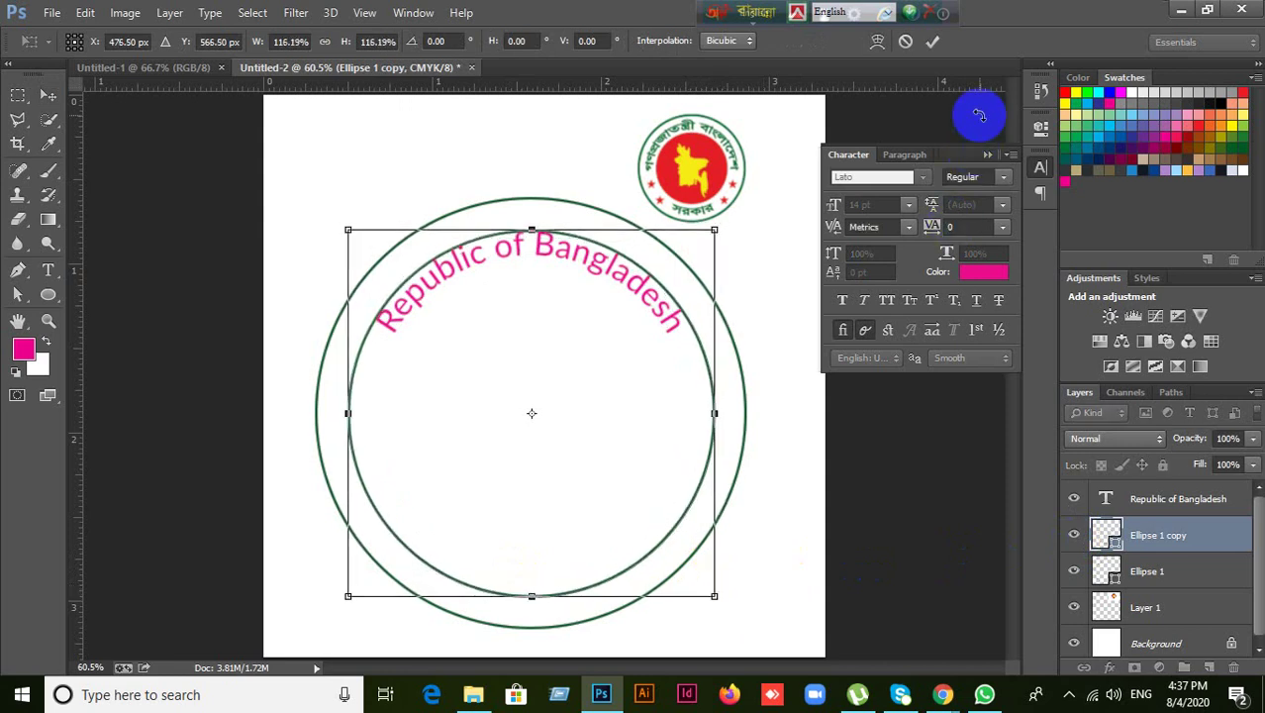
click(932, 41)
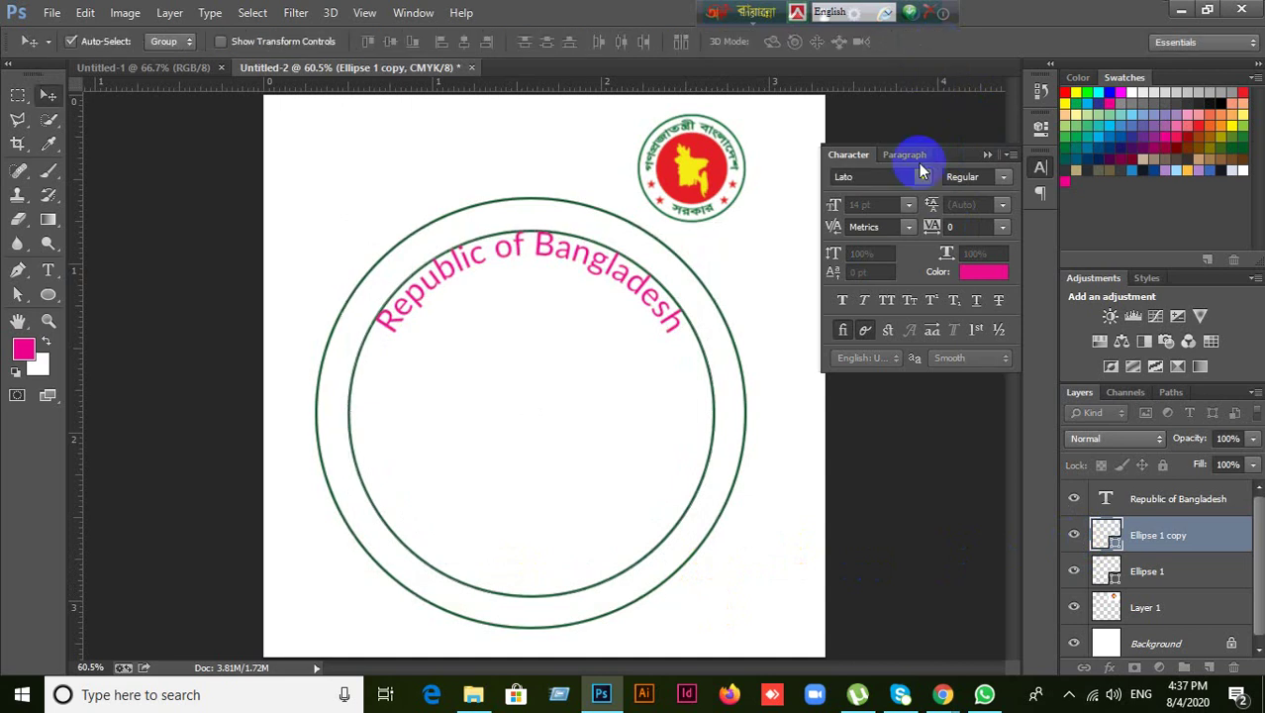
- Add the path text "Government" along the enlarged inner circle
click(47, 269)
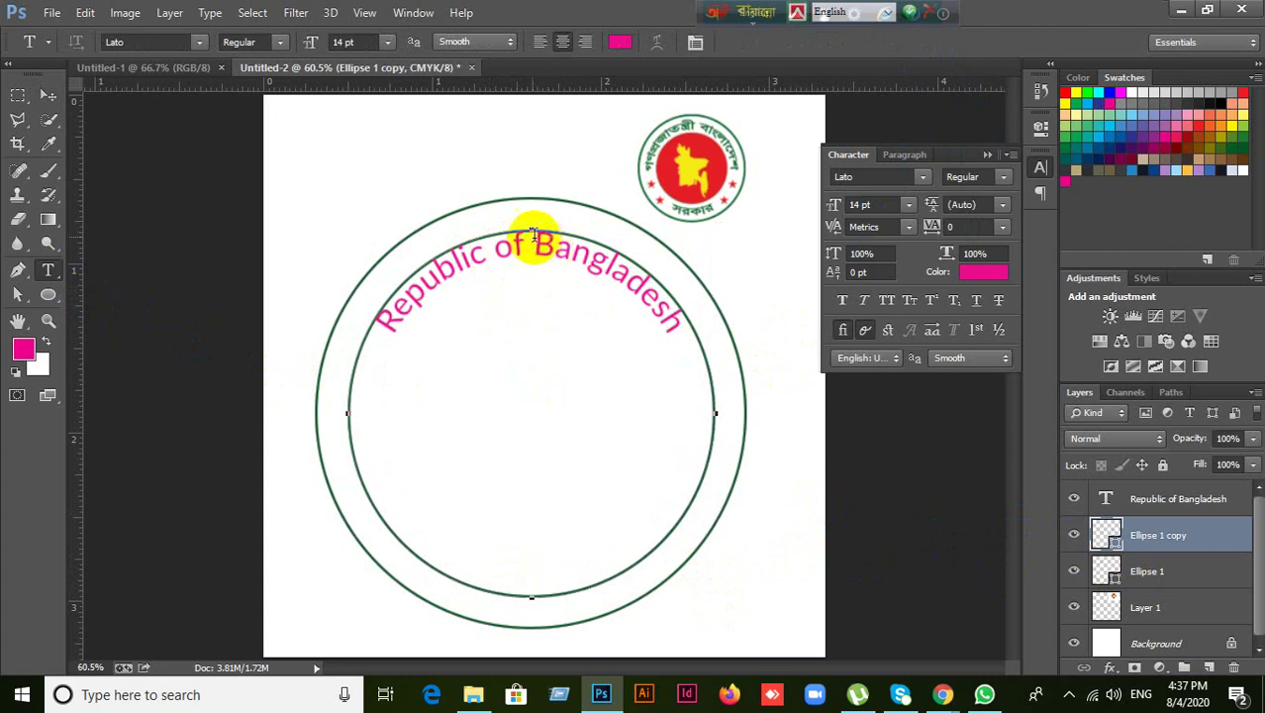
click(804, 374)
text(G)
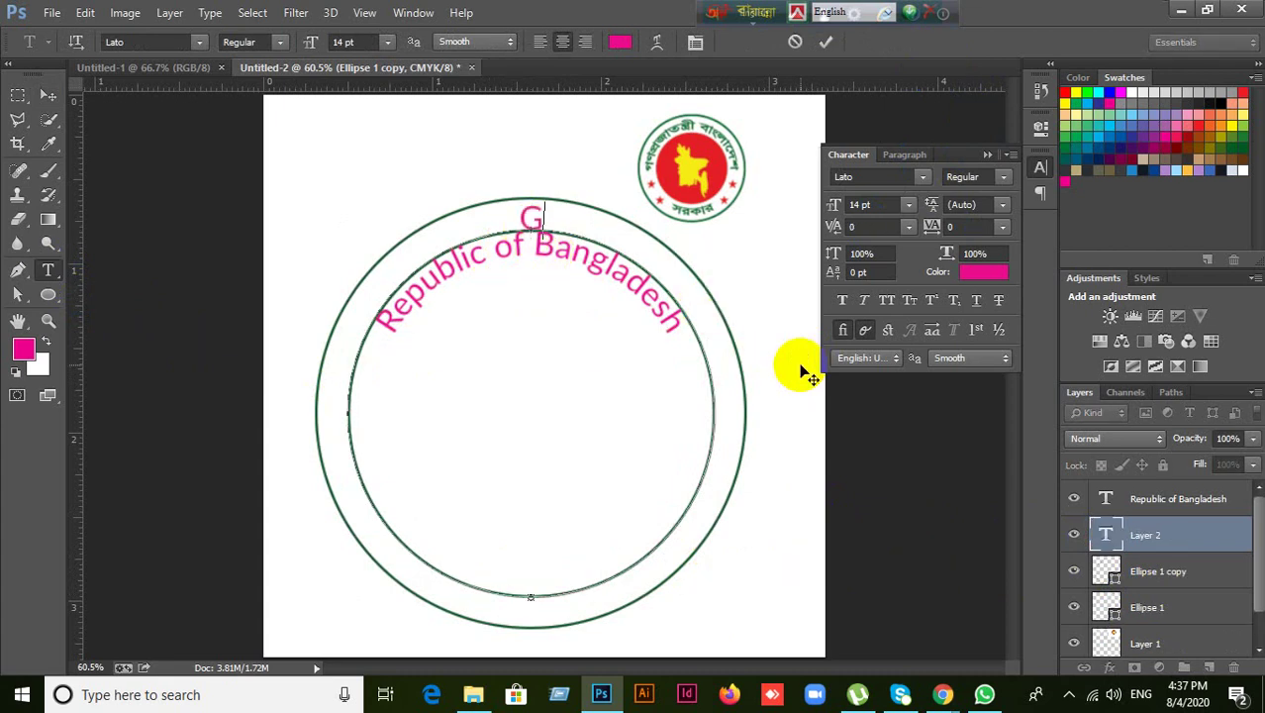
text(overnment)
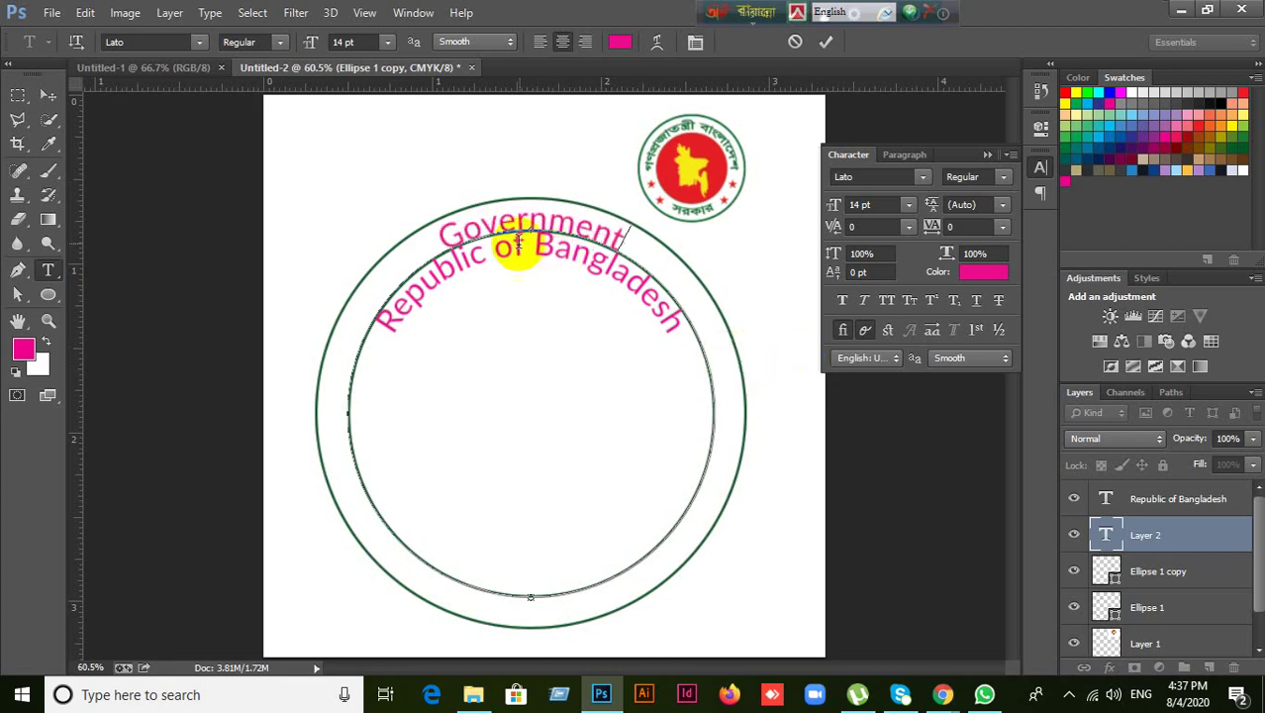
- Move the new "Government" text to the inside bottom of the circle so that it reads upright
key(ctrl)
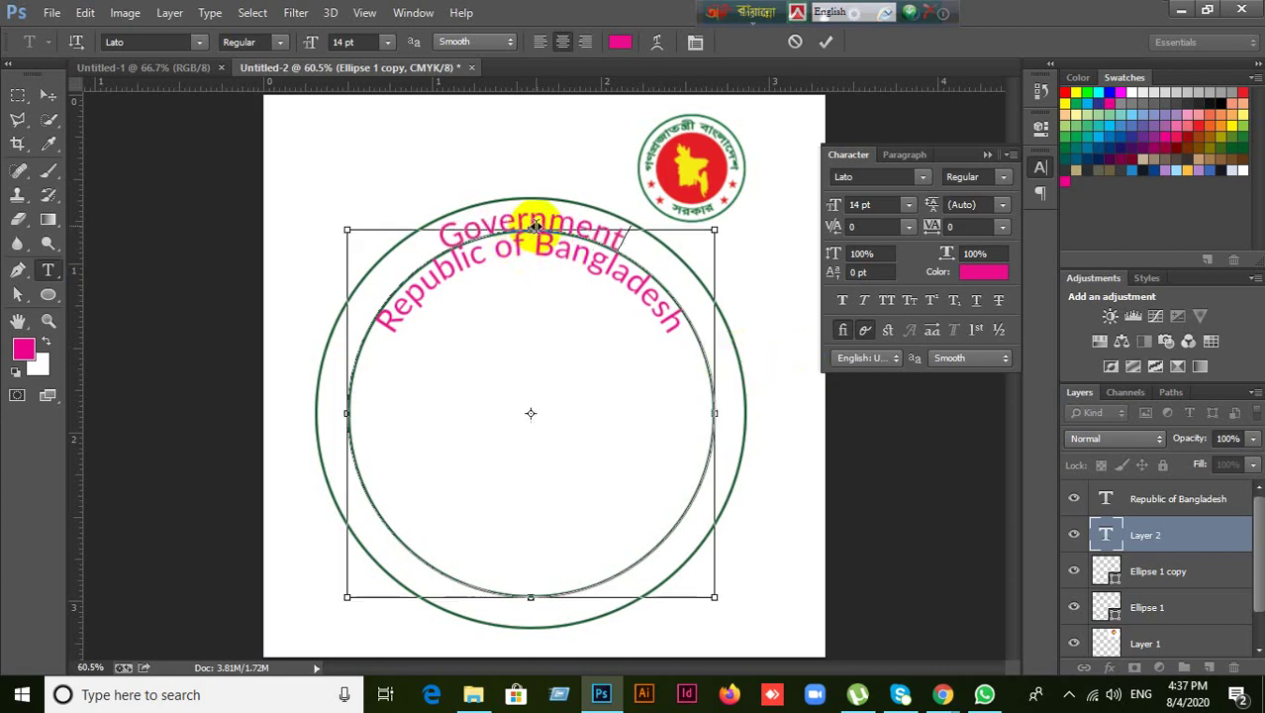
ctrl+drag(533, 225, 531, 594)
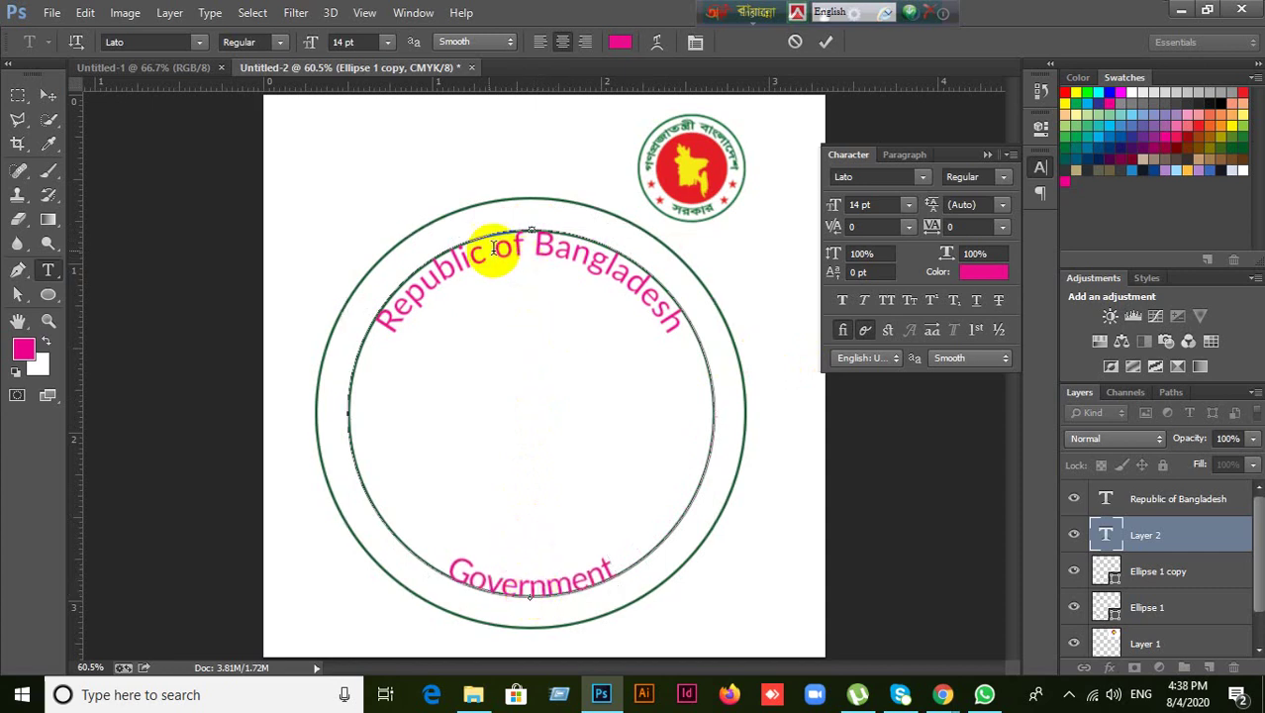
click(47, 96)
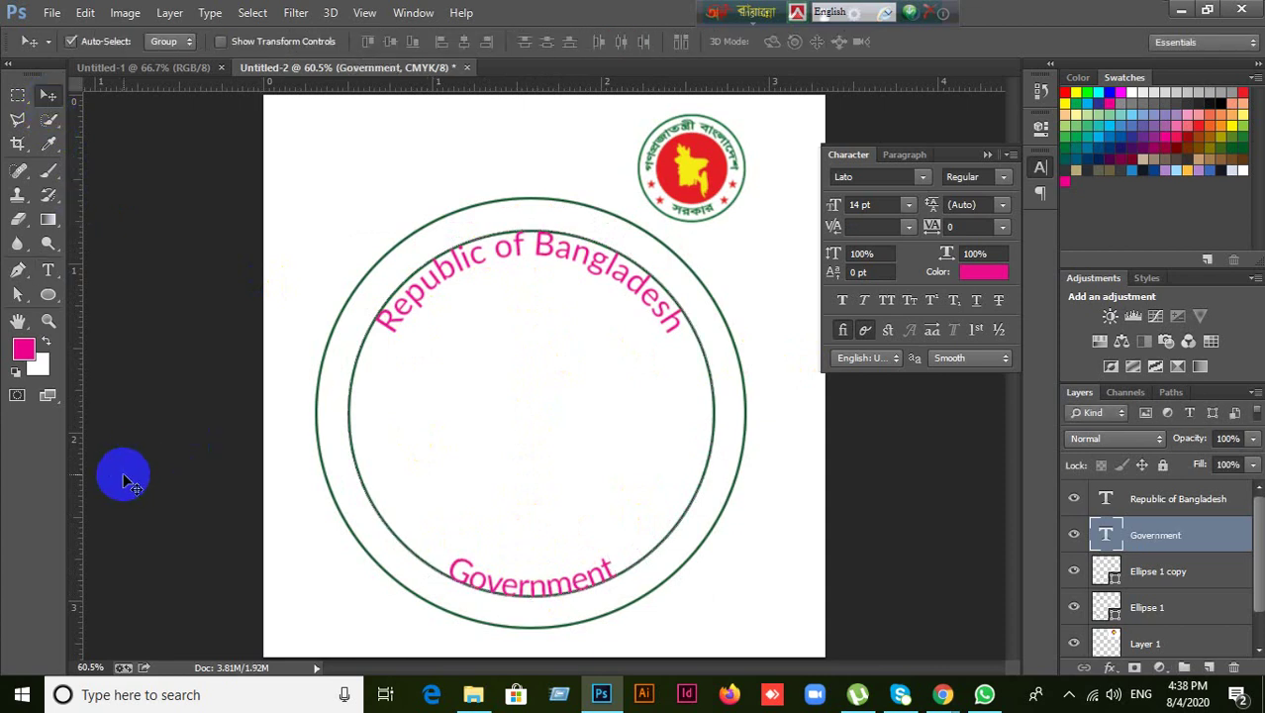
- Delete the inner circle's layer, Ellipse 1 copy, keeping both path texts and the outer circle
click(1119, 582)
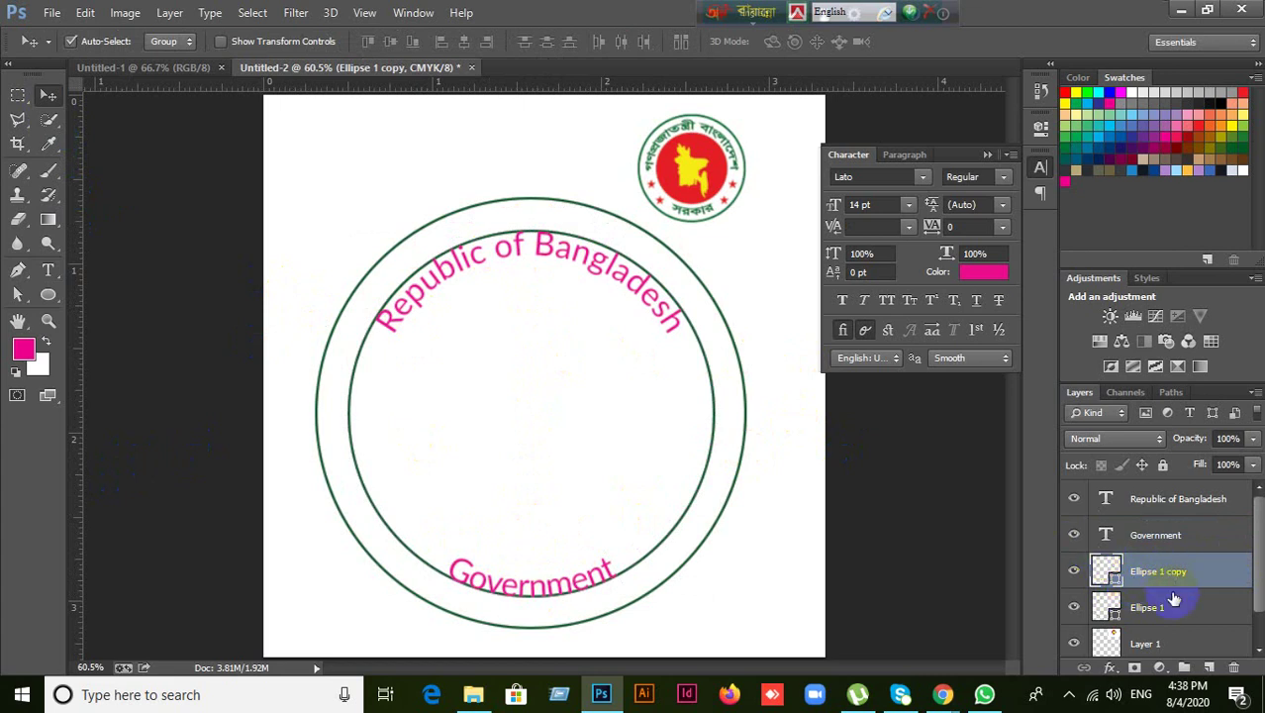
click(1074, 572)
click(1074, 572)
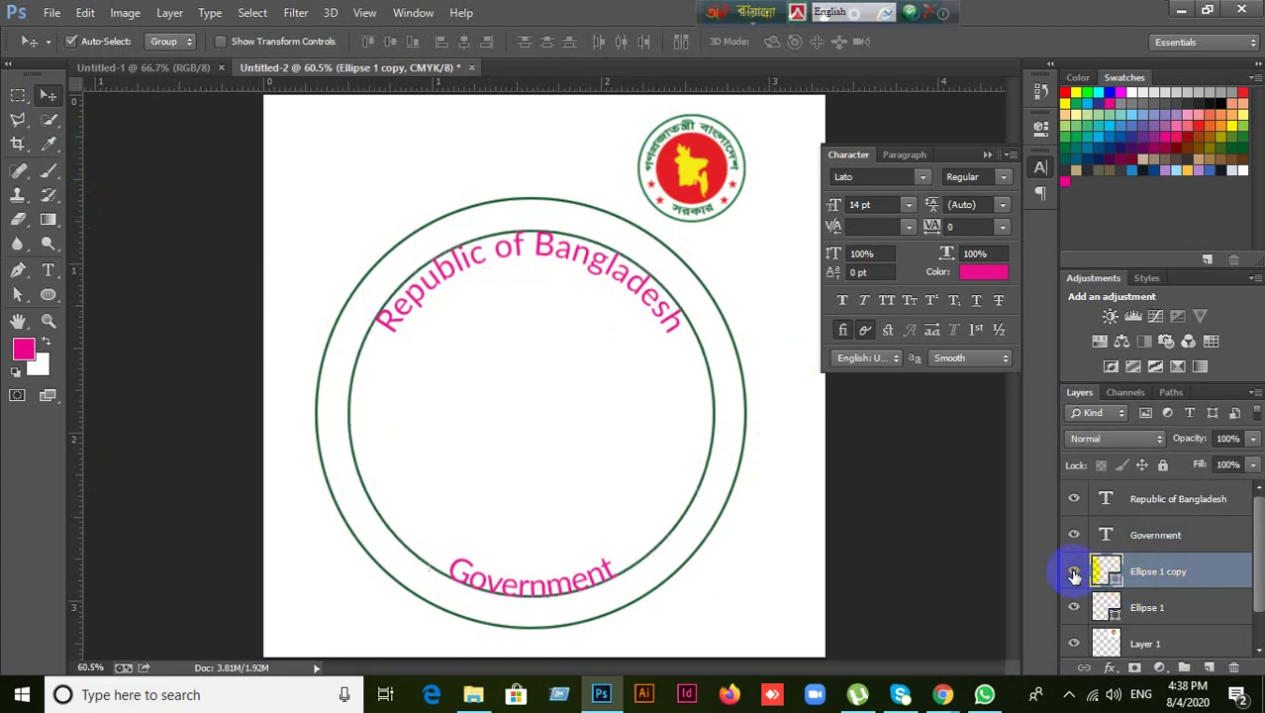
key(Delete)
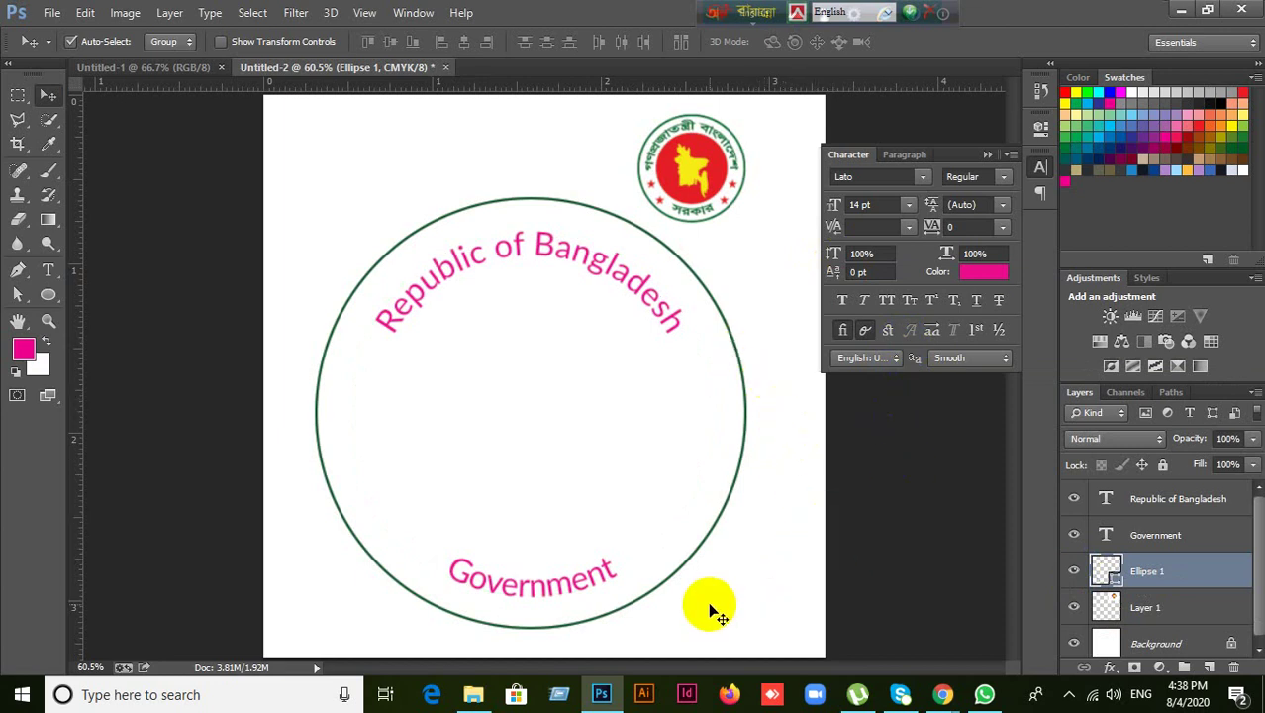
click(1074, 571)
click(1074, 571)
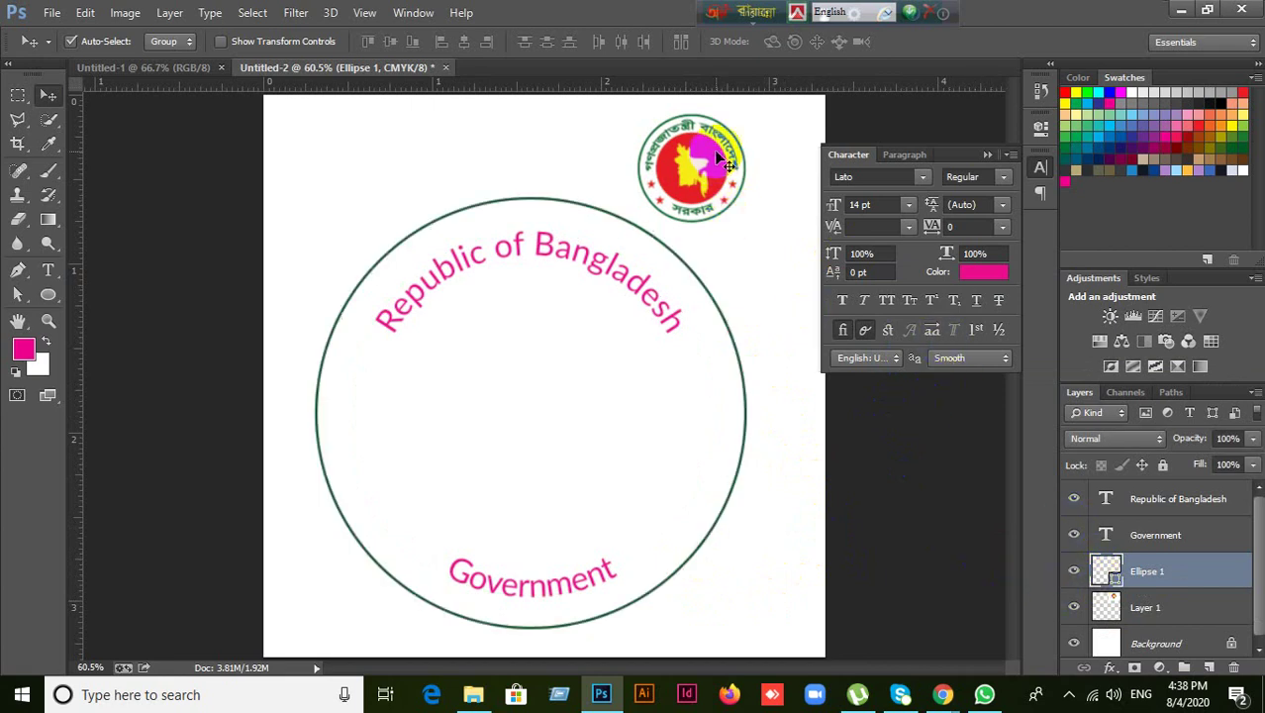
- Duplicate the outer circle, Ellipse 1, and try scaling the copy to about 96% from its centre
drag(681, 164, 1076, 574)
click(910, 605)
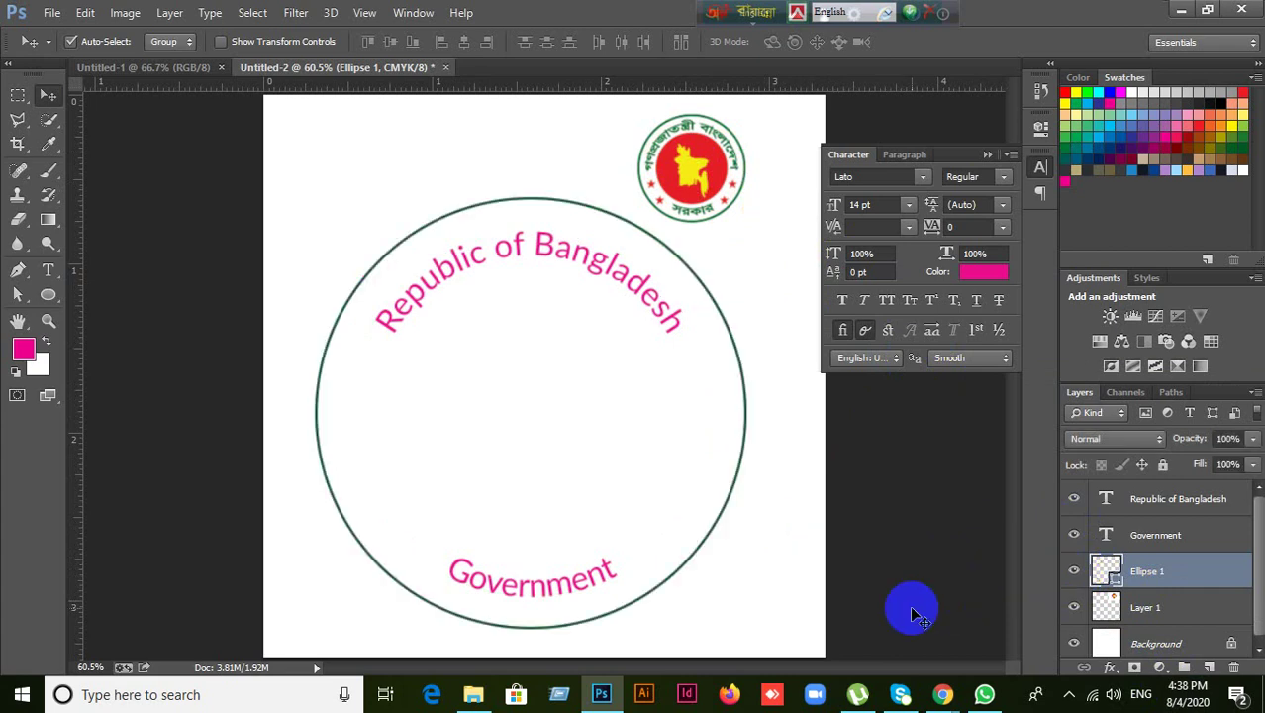
key(ctrl+j)
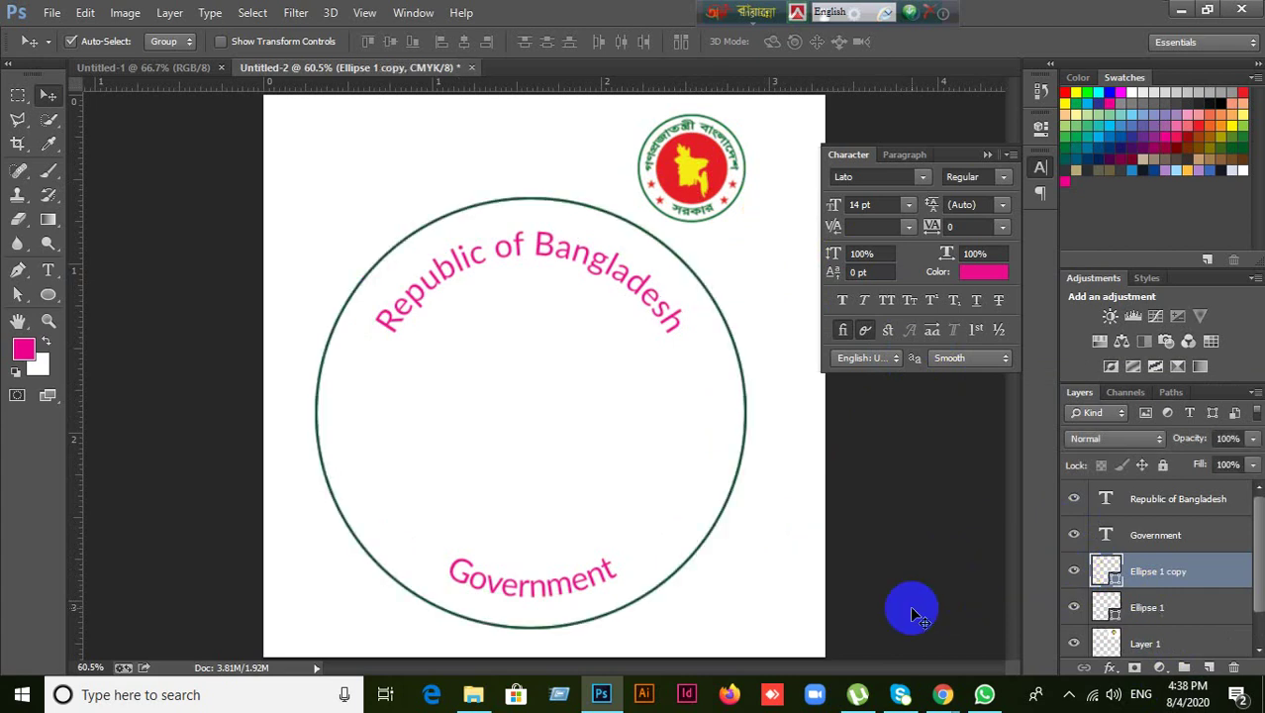
key(ctrl+t)
click(754, 632)
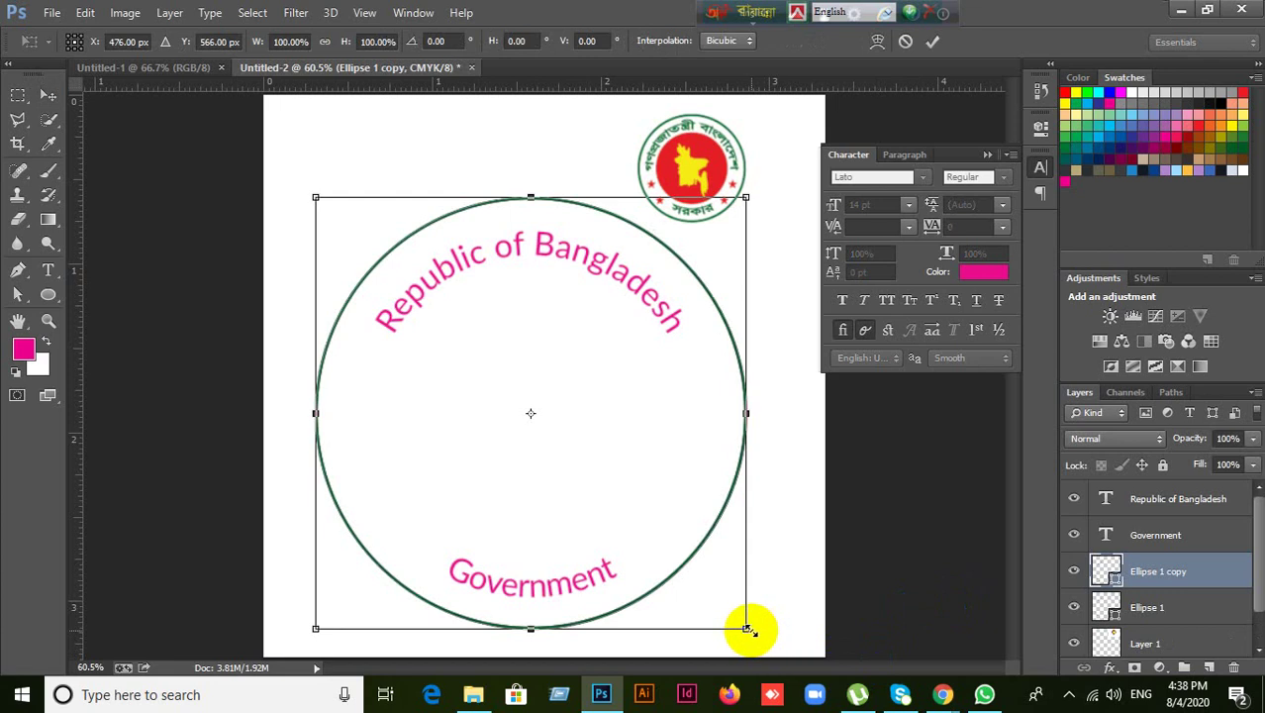
drag(747, 631, 737, 621)
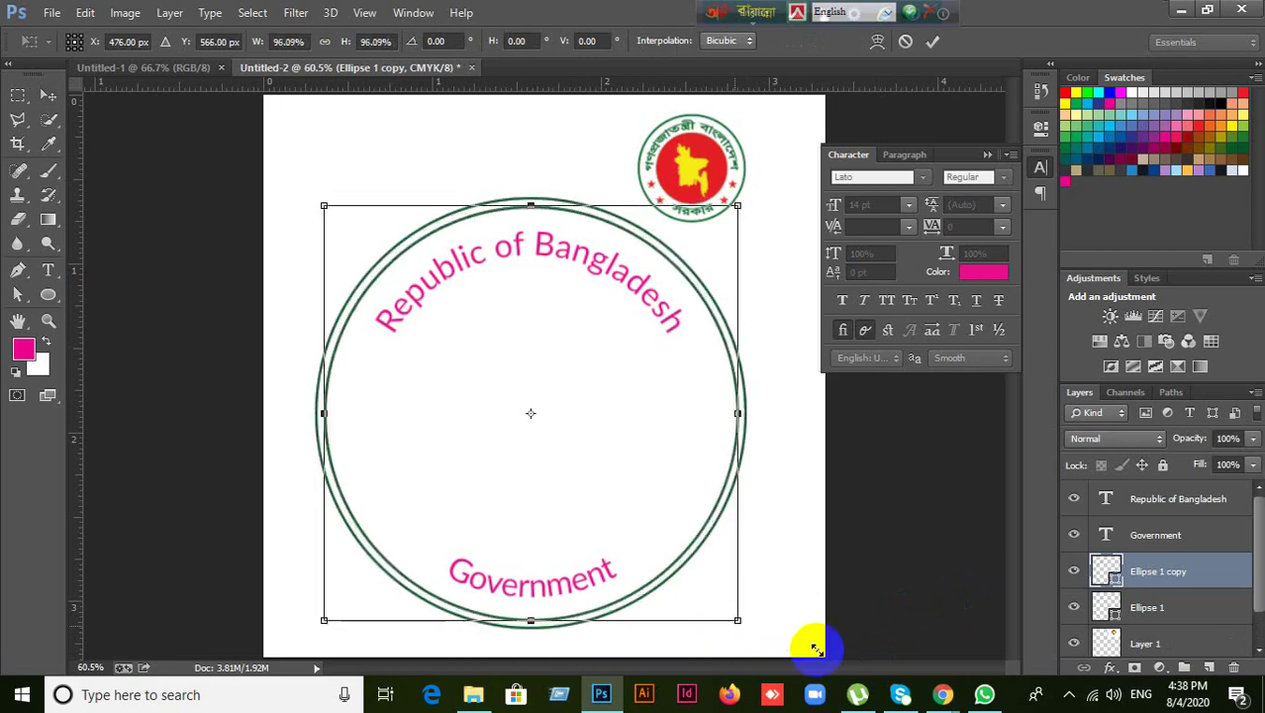
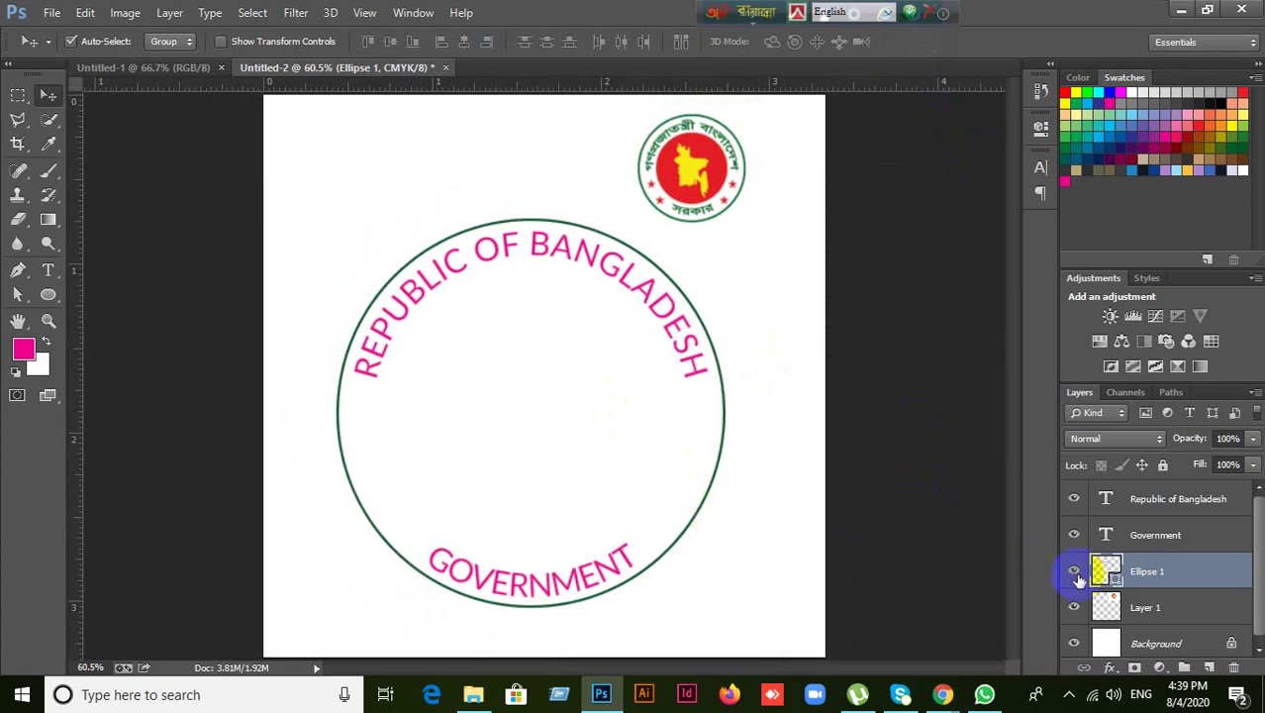
- Duplicate Ellipse 1 and scale the copy to about 76% from its centre as the ring's inner circle around the text
key(ctrl+j)
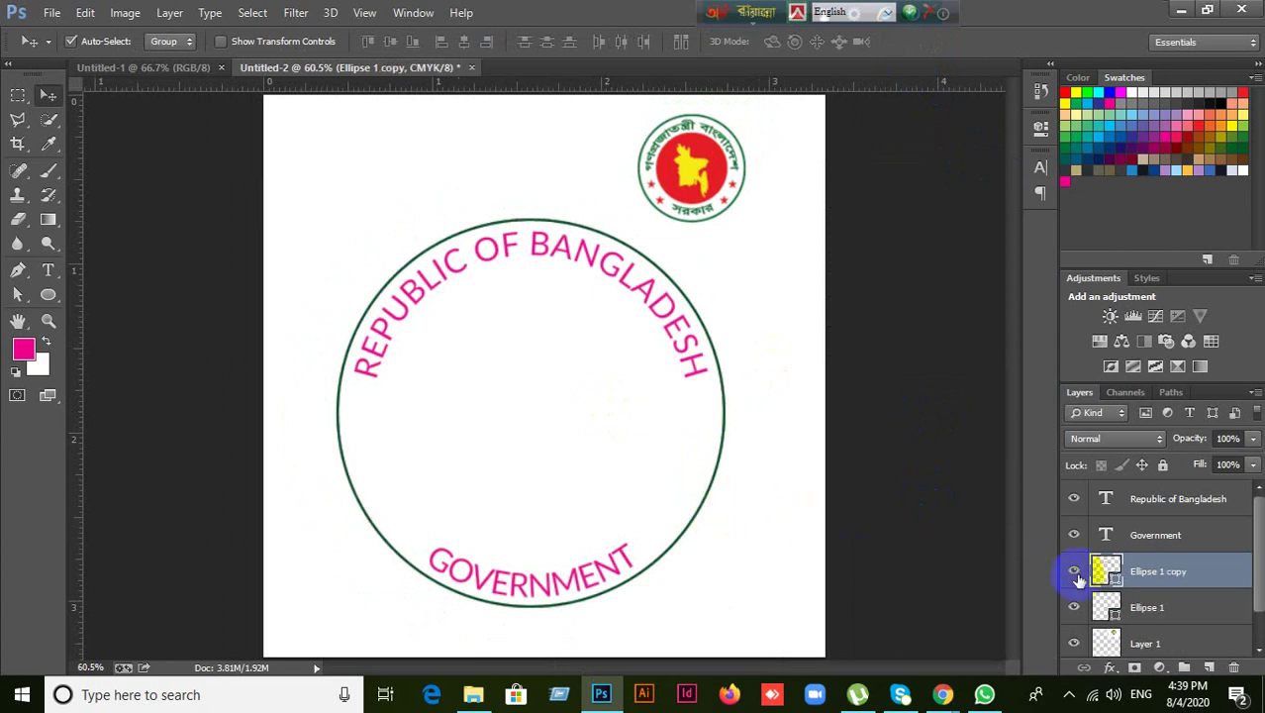
key(ctrl+t)
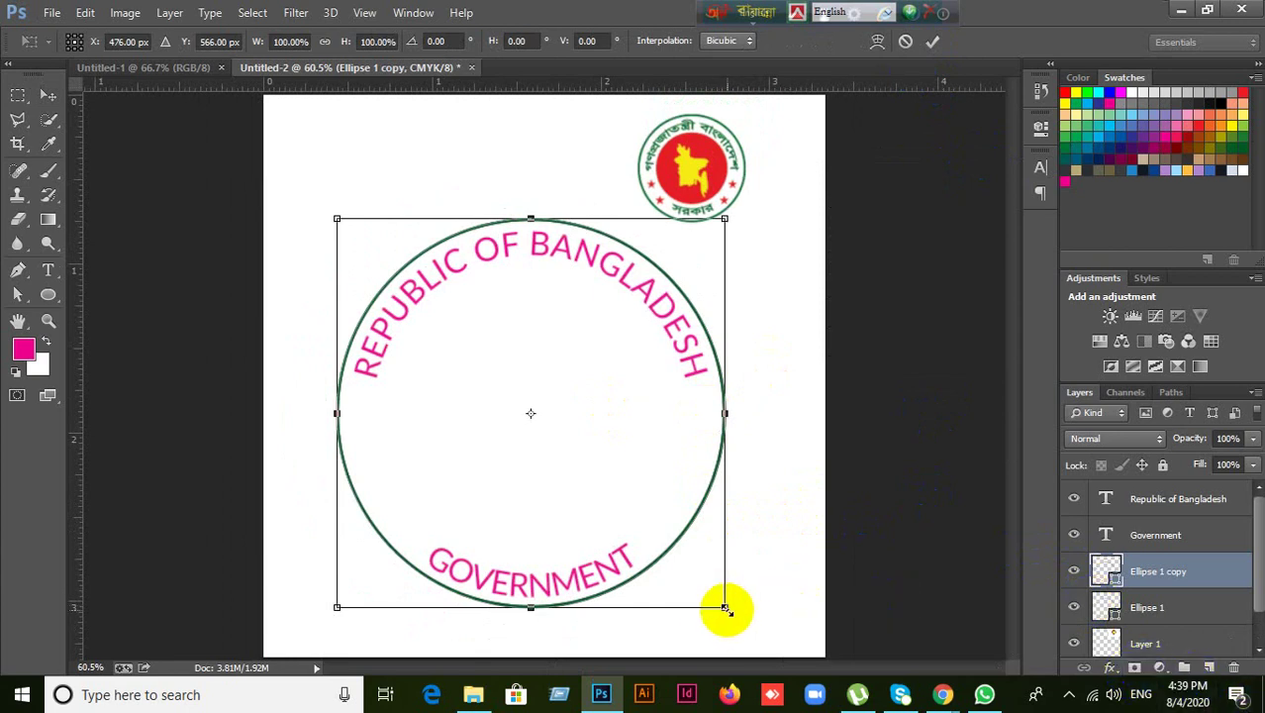
drag(726, 608, 668, 577)
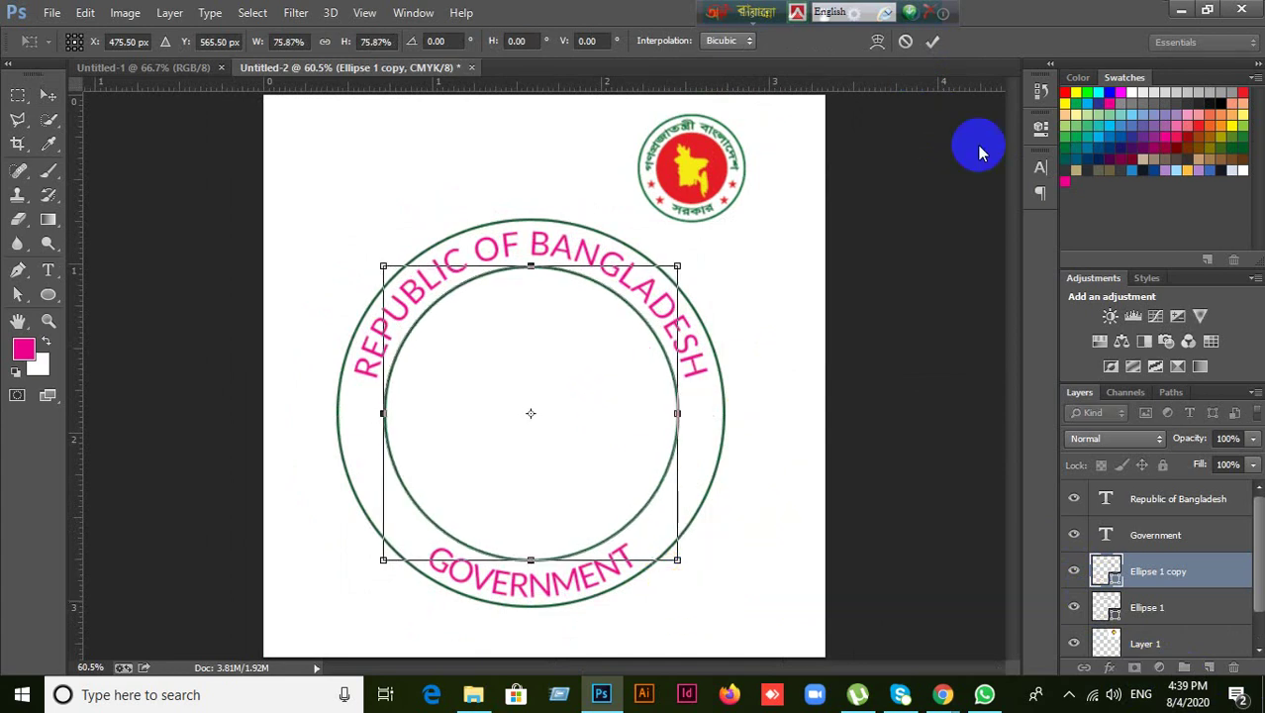
click(931, 40)
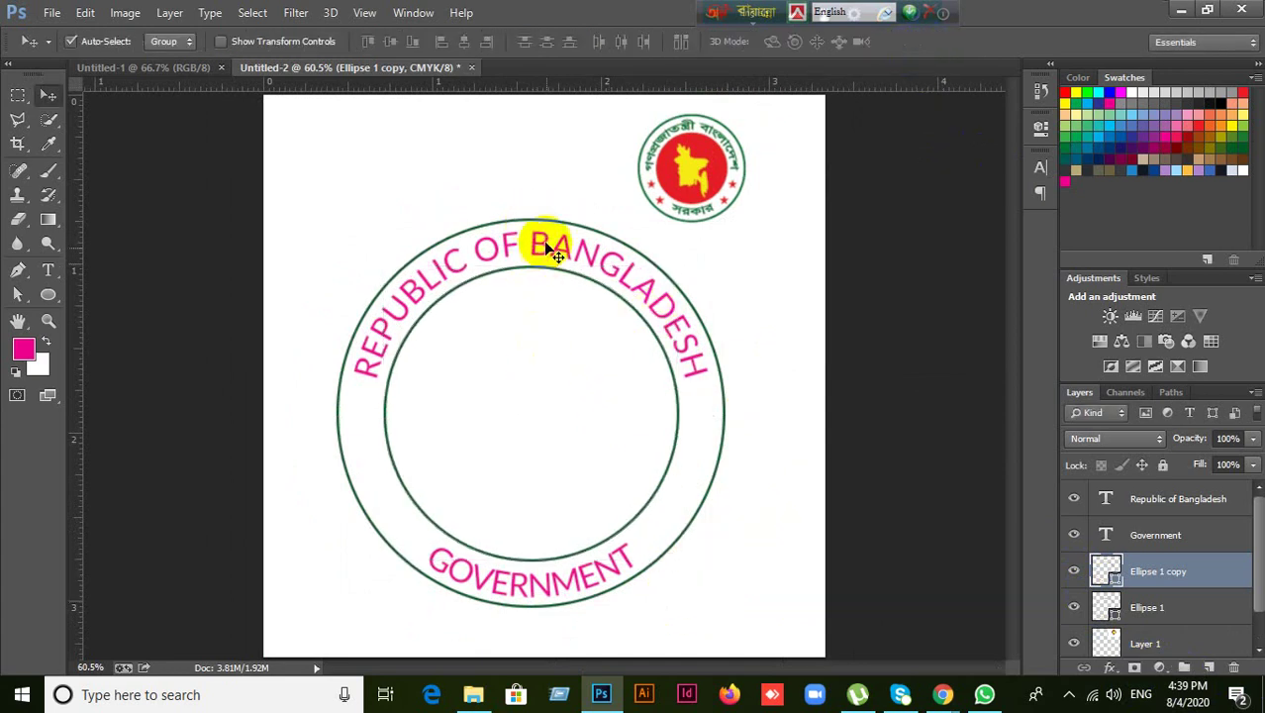
scroll(545, 252, up, 3)
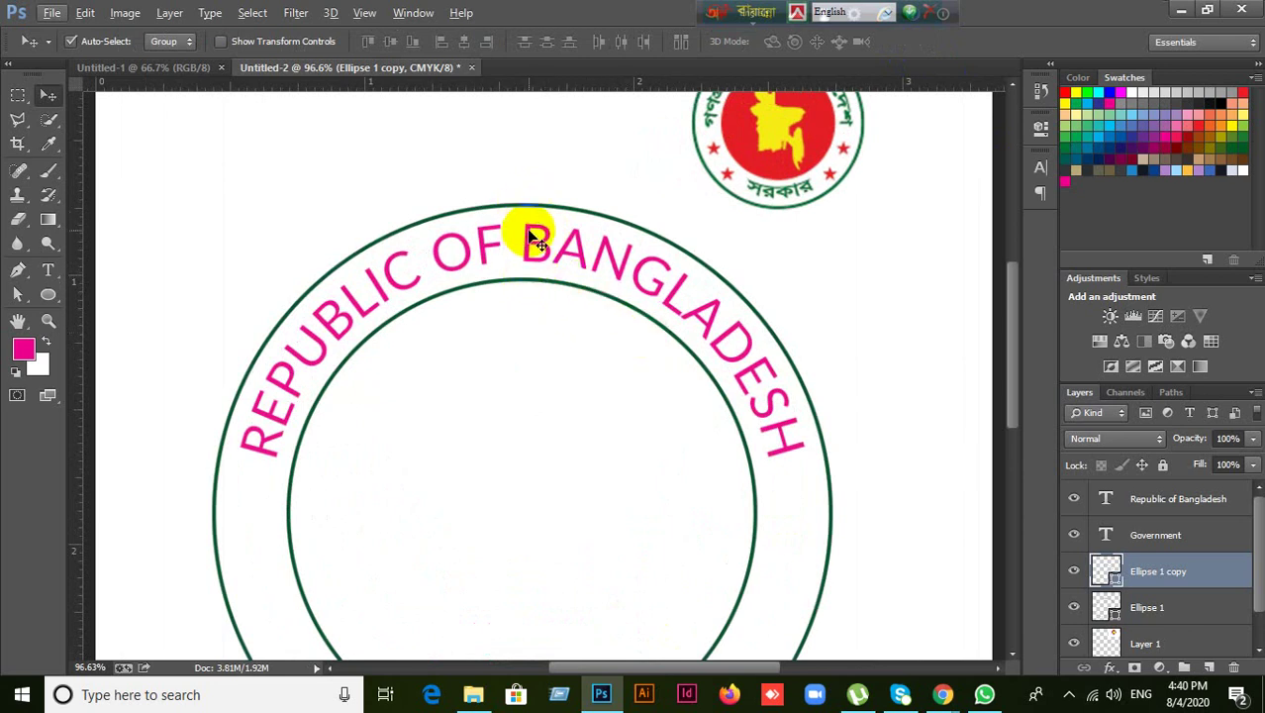
scroll(576, 362, down, 1)
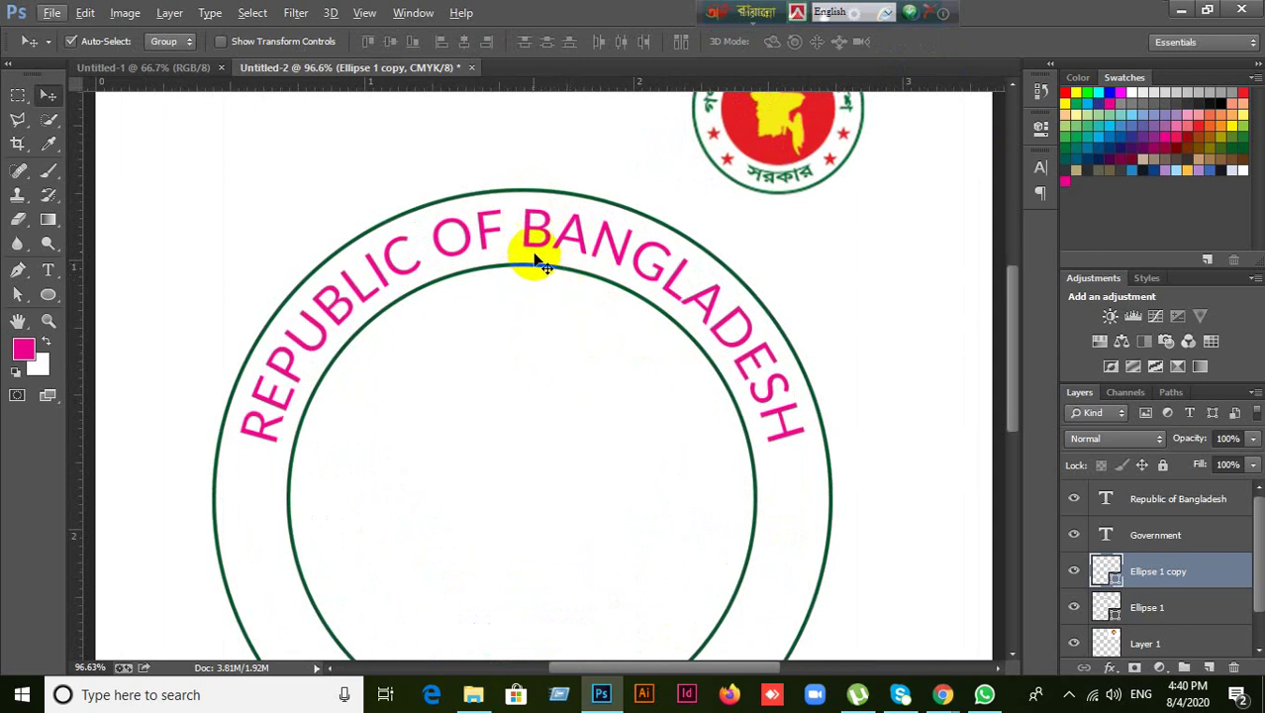
- Measure the gap between the outer circle and the top of the letter B with a rectangular marquee
click(530, 277)
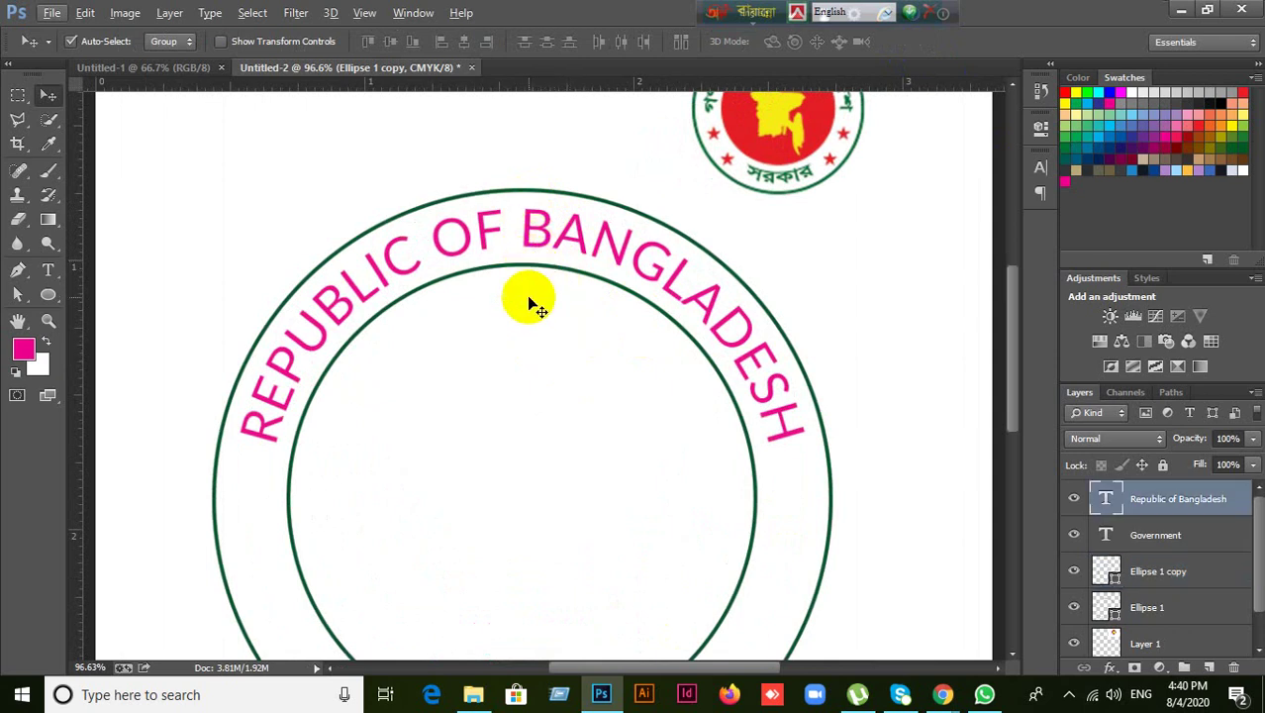
scroll(163, 218, up, 1)
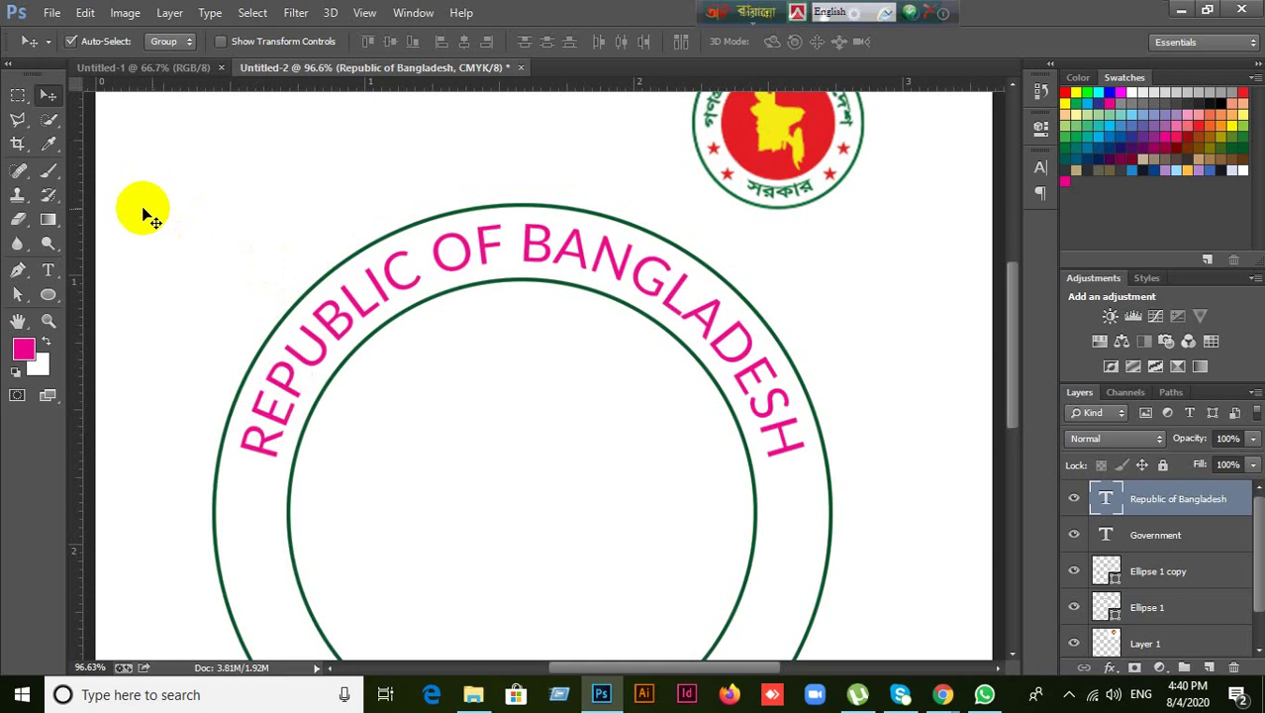
click(16, 97)
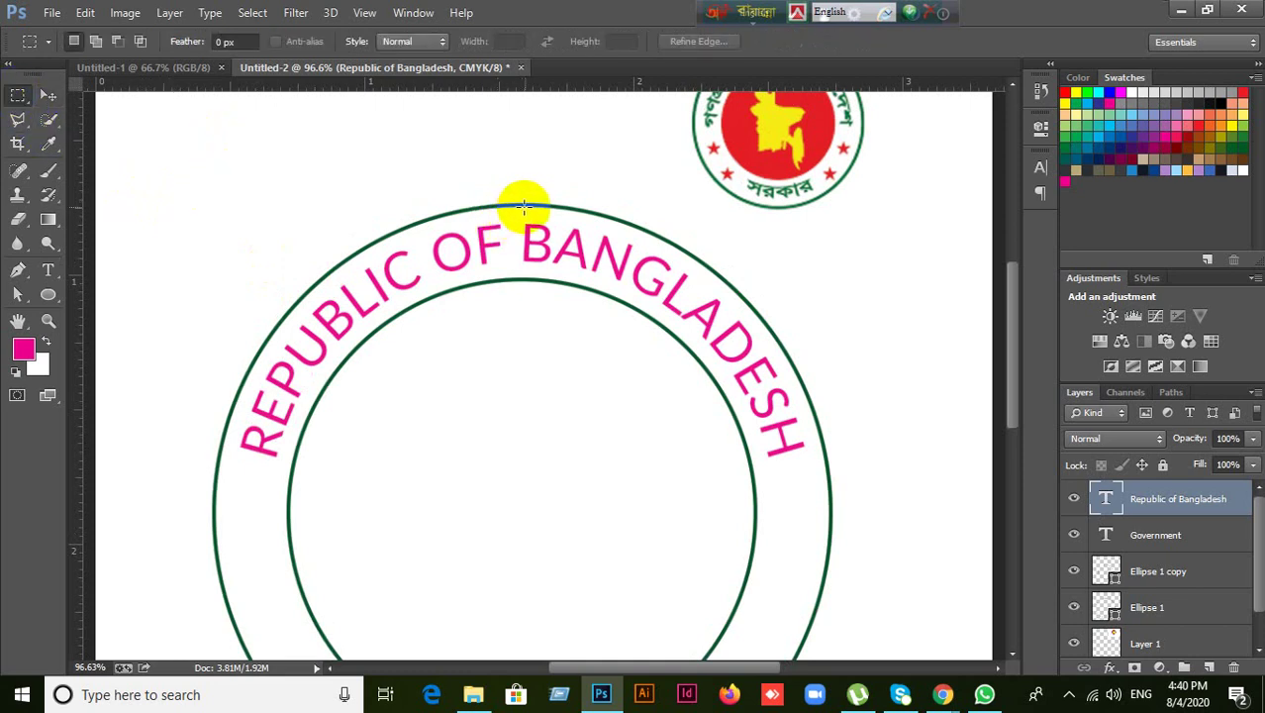
drag(526, 206, 562, 222)
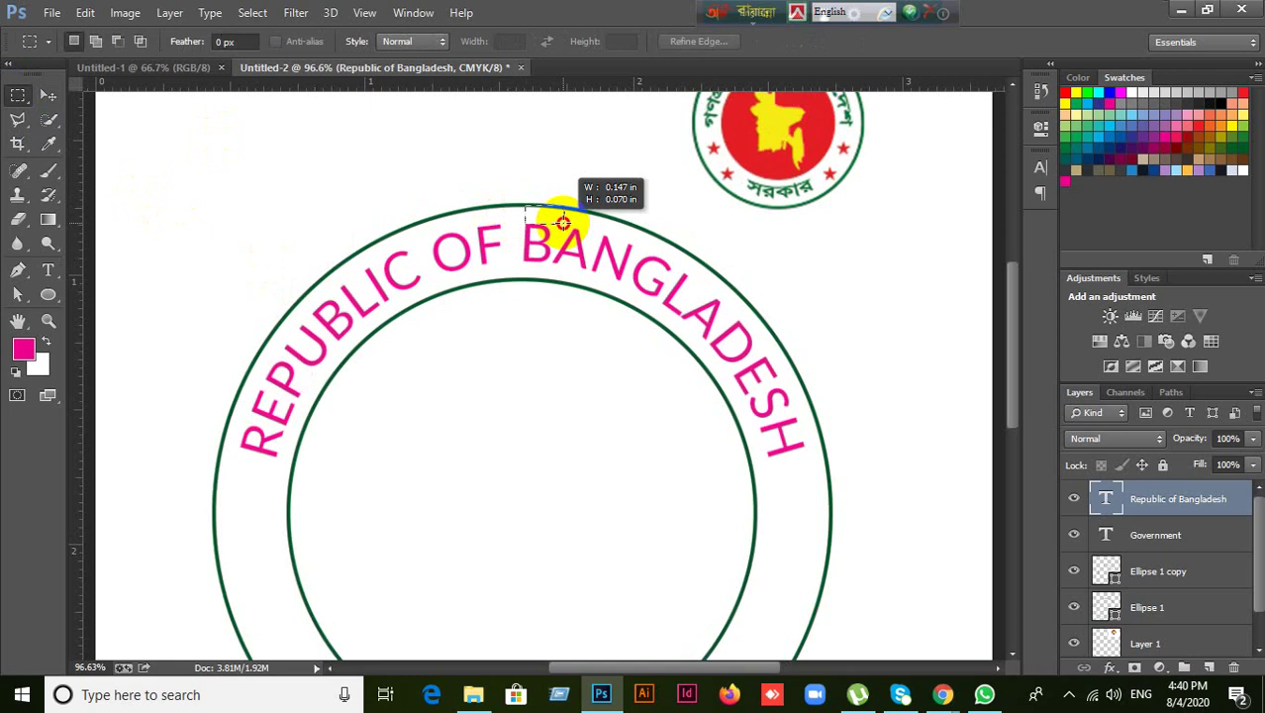
drag(562, 223, 563, 223)
scroll(561, 225, up, 1)
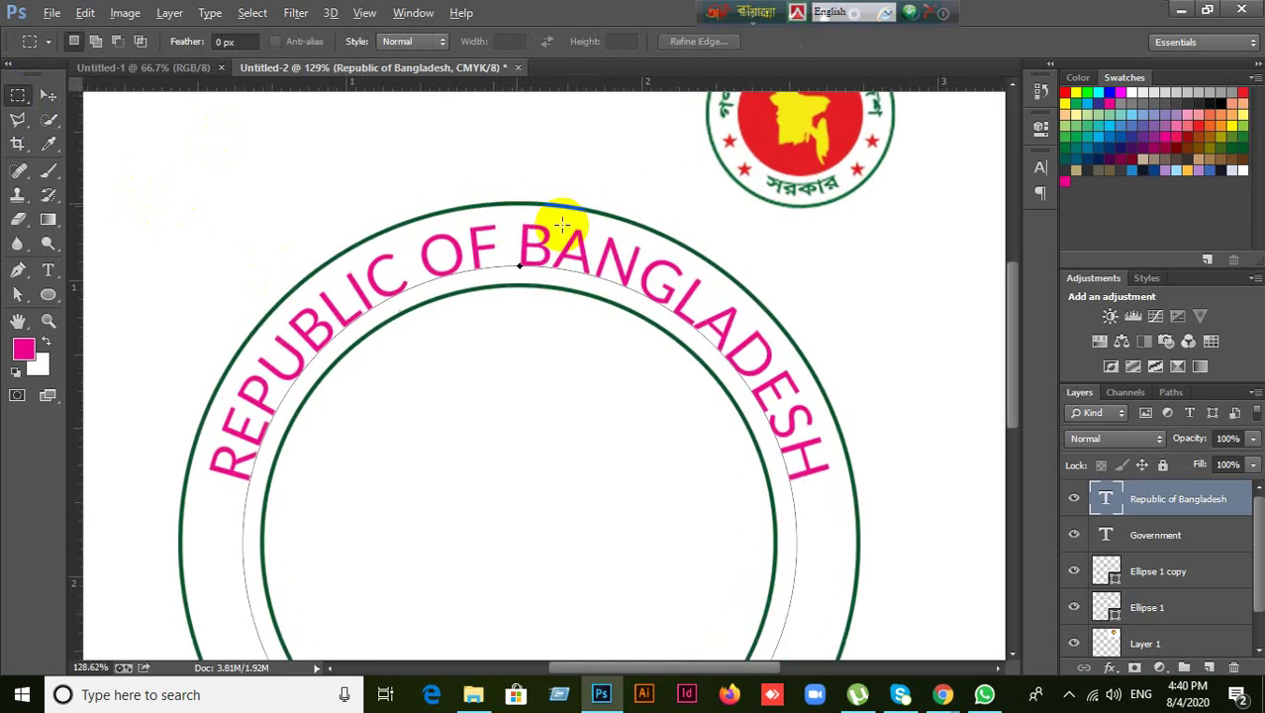
scroll(561, 226, up, 3)
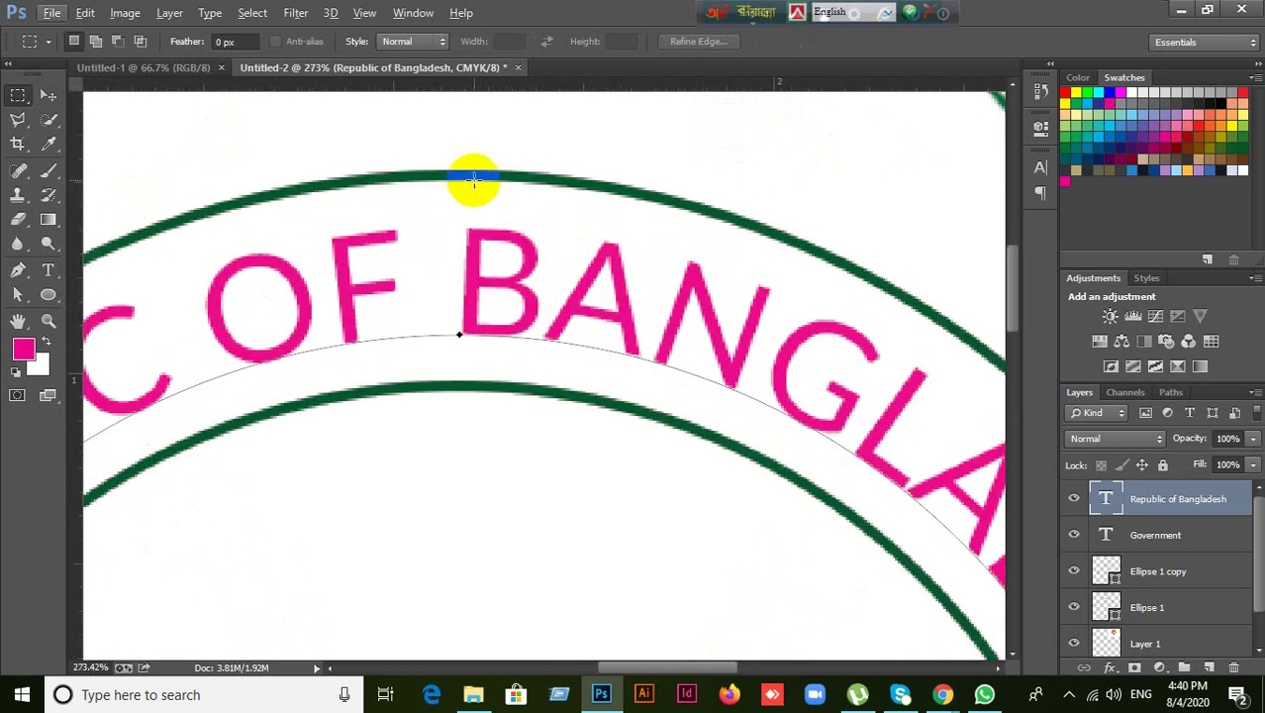
drag(473, 181, 537, 226)
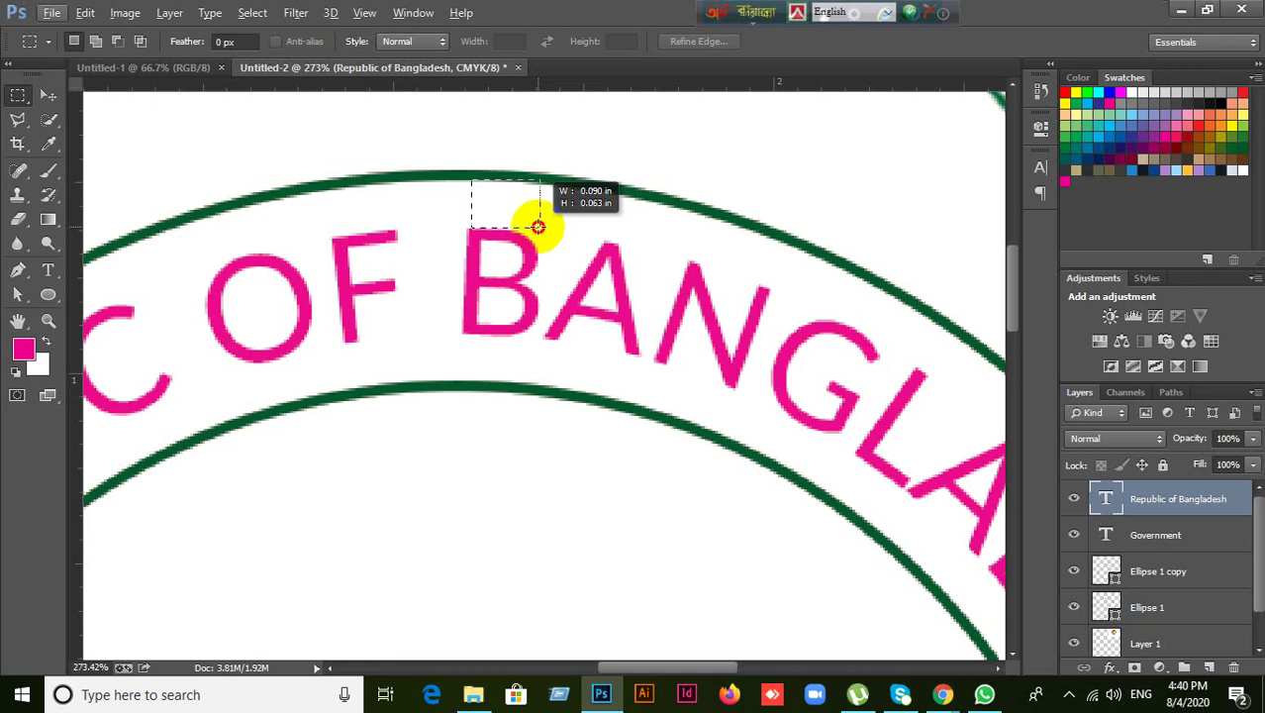
drag(537, 226, 538, 227)
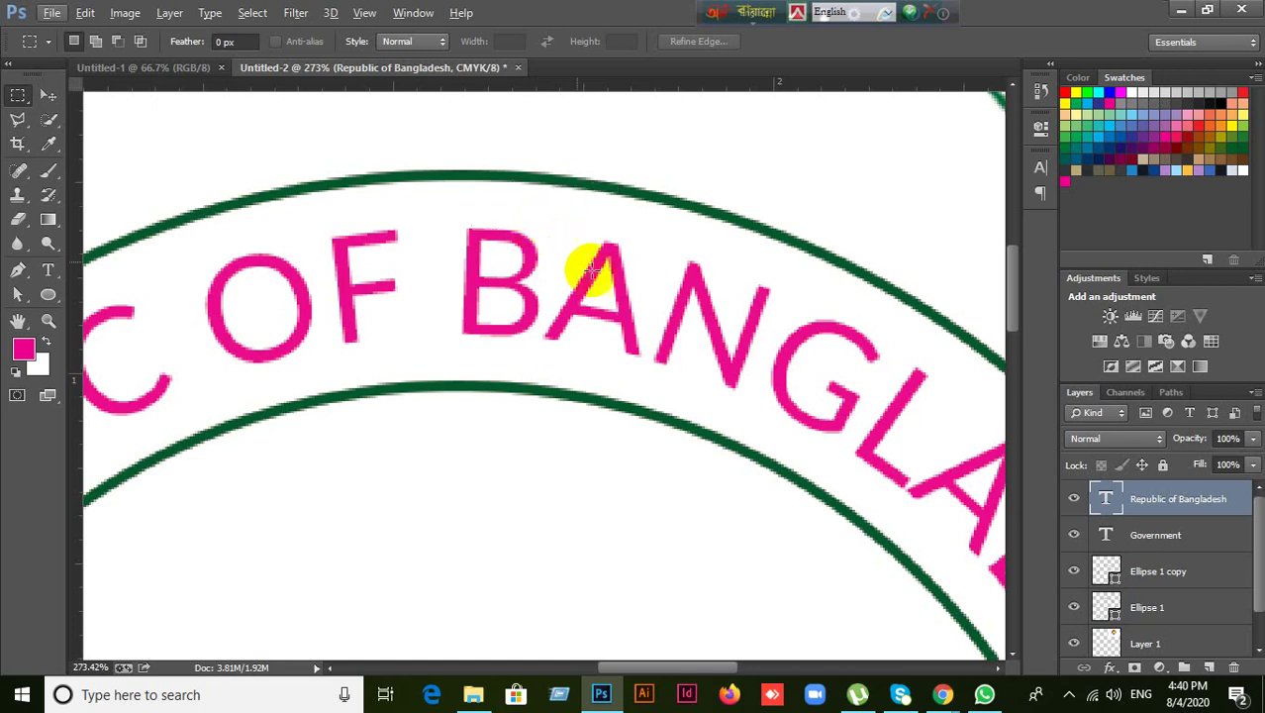
click(649, 208)
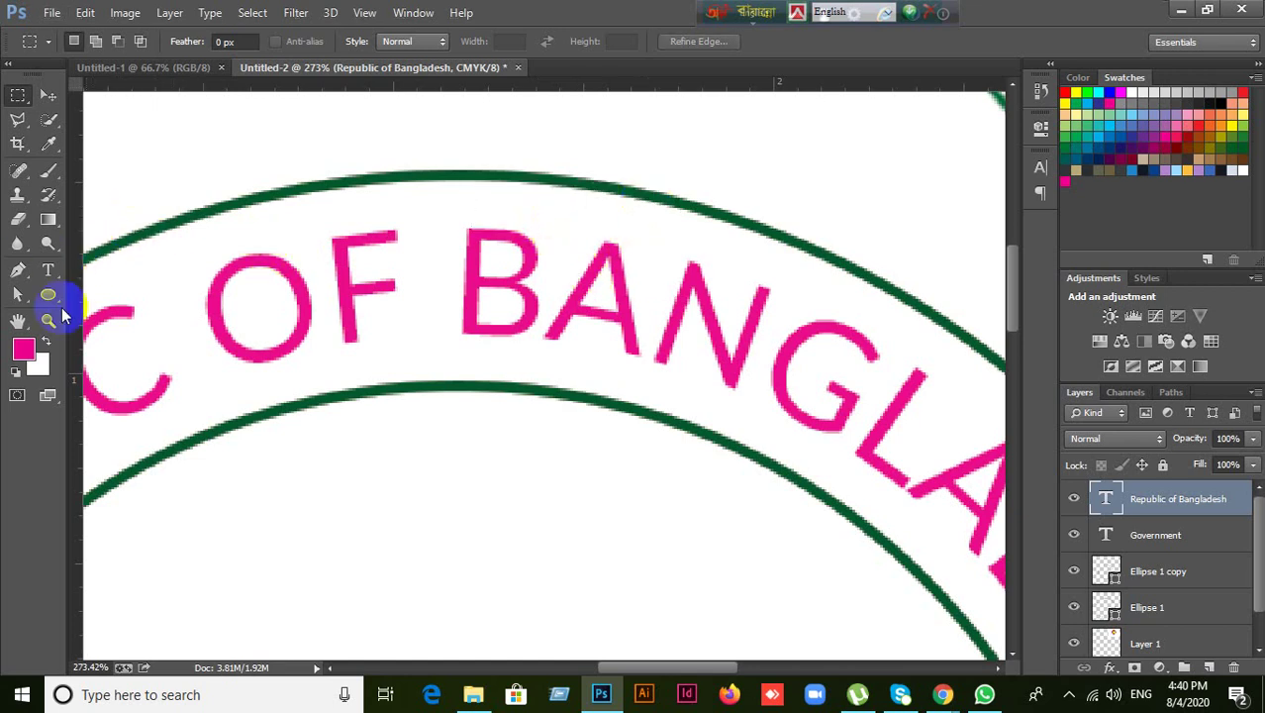
click(47, 297)
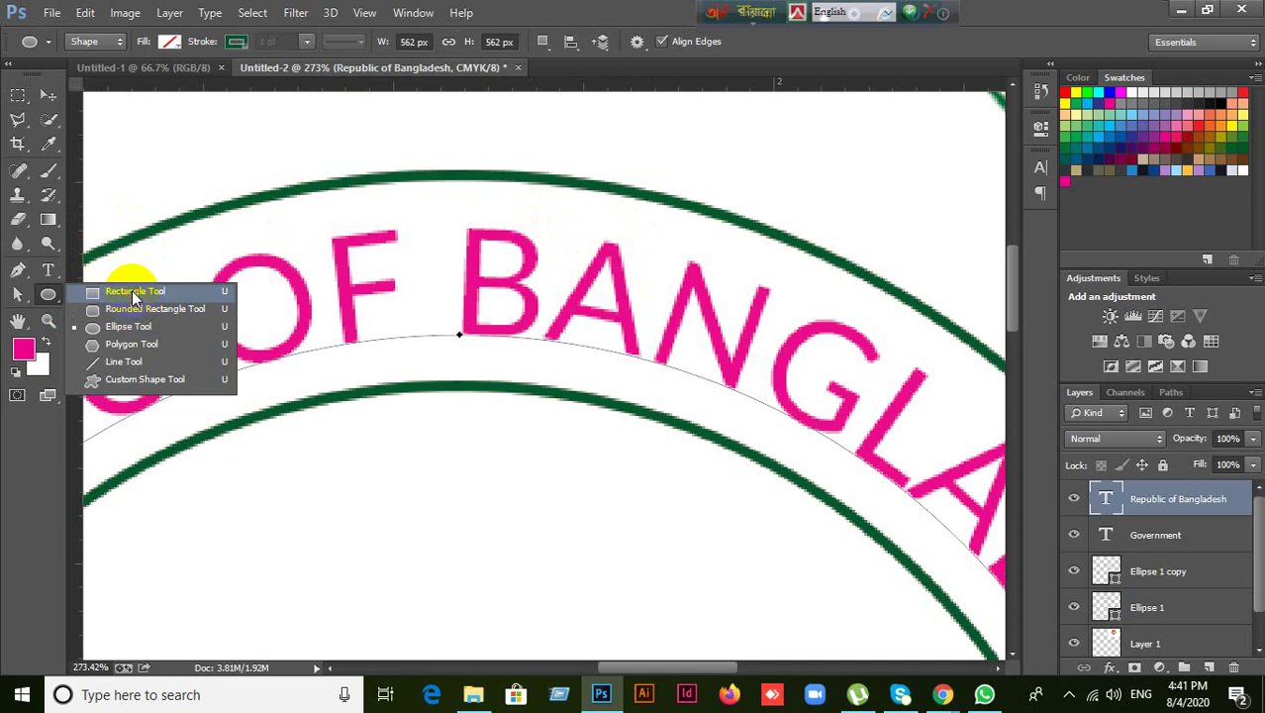
click(119, 288)
click(352, 140)
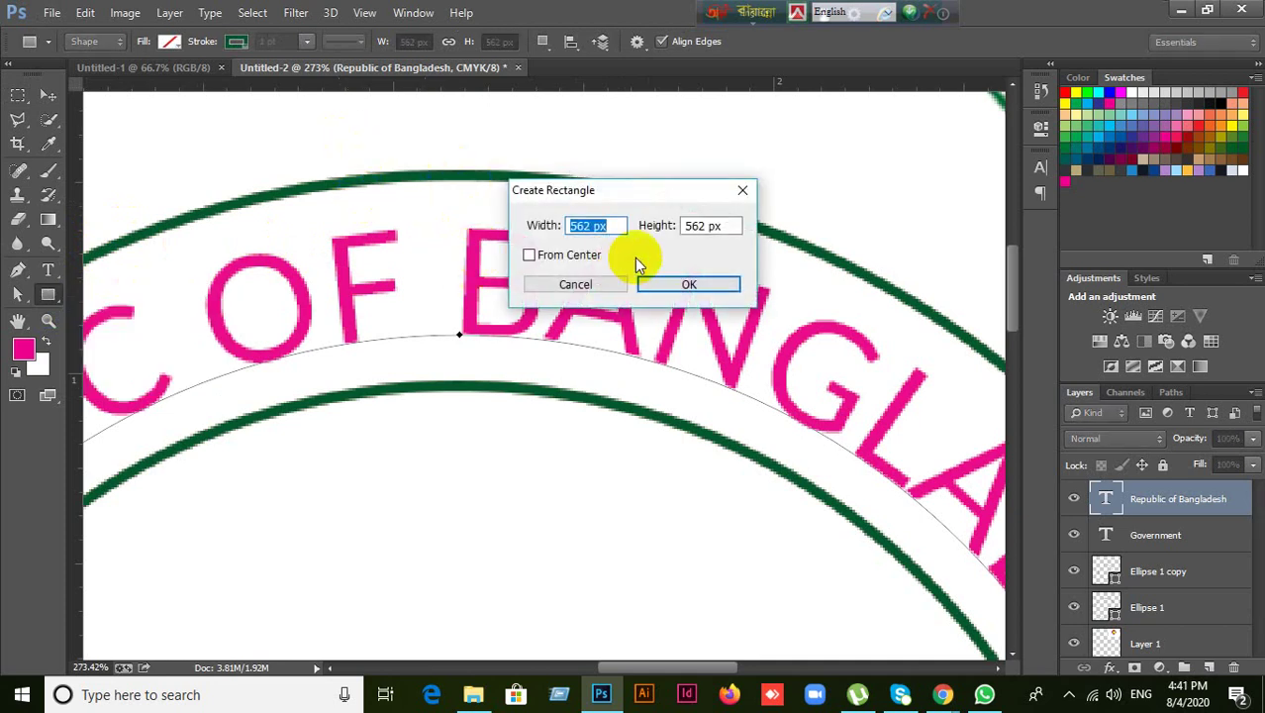
drag(602, 233, 494, 226)
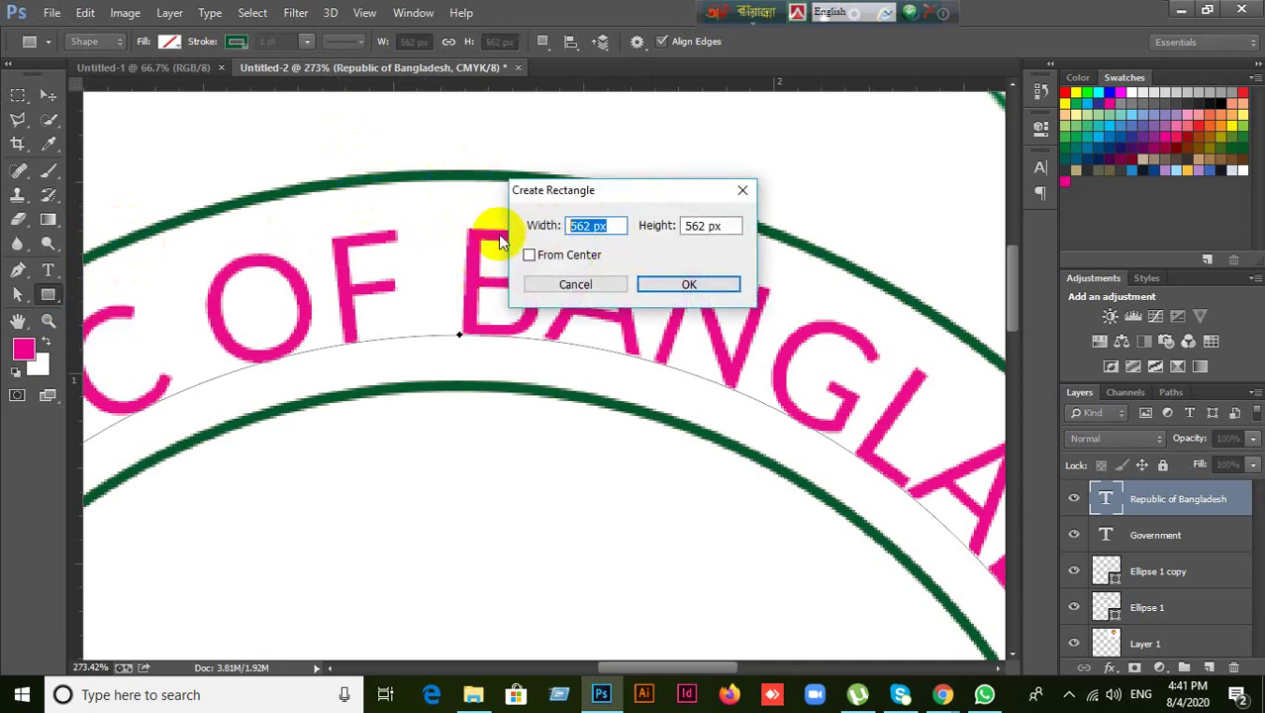
text(0.090)
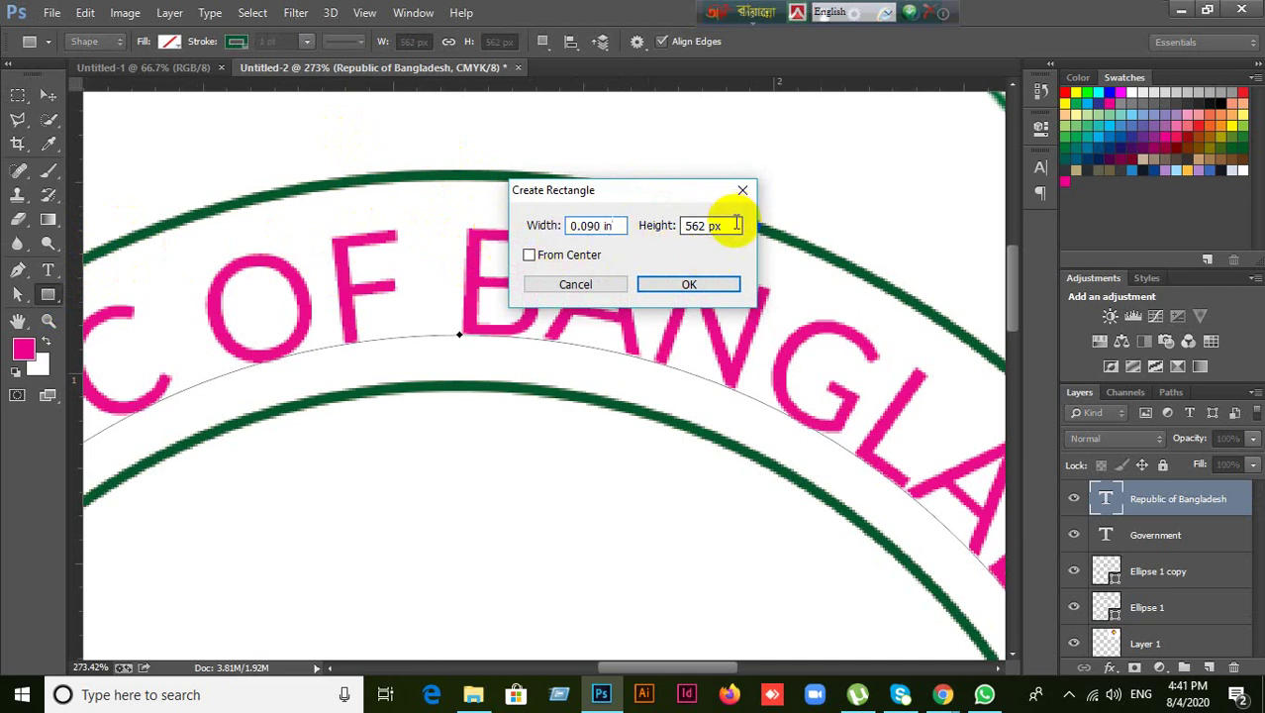
click(742, 189)
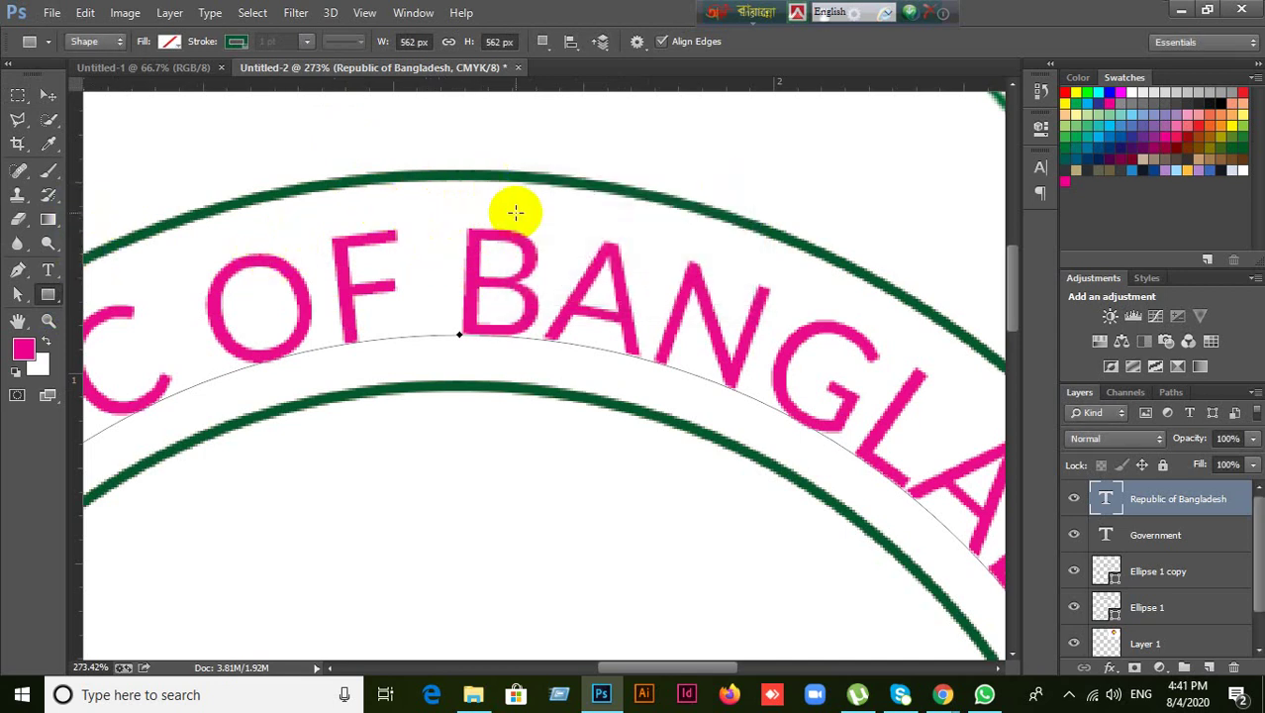
- Measure the gap above the letter B once more with a rectangular marquee, leaving nothing selected
click(18, 96)
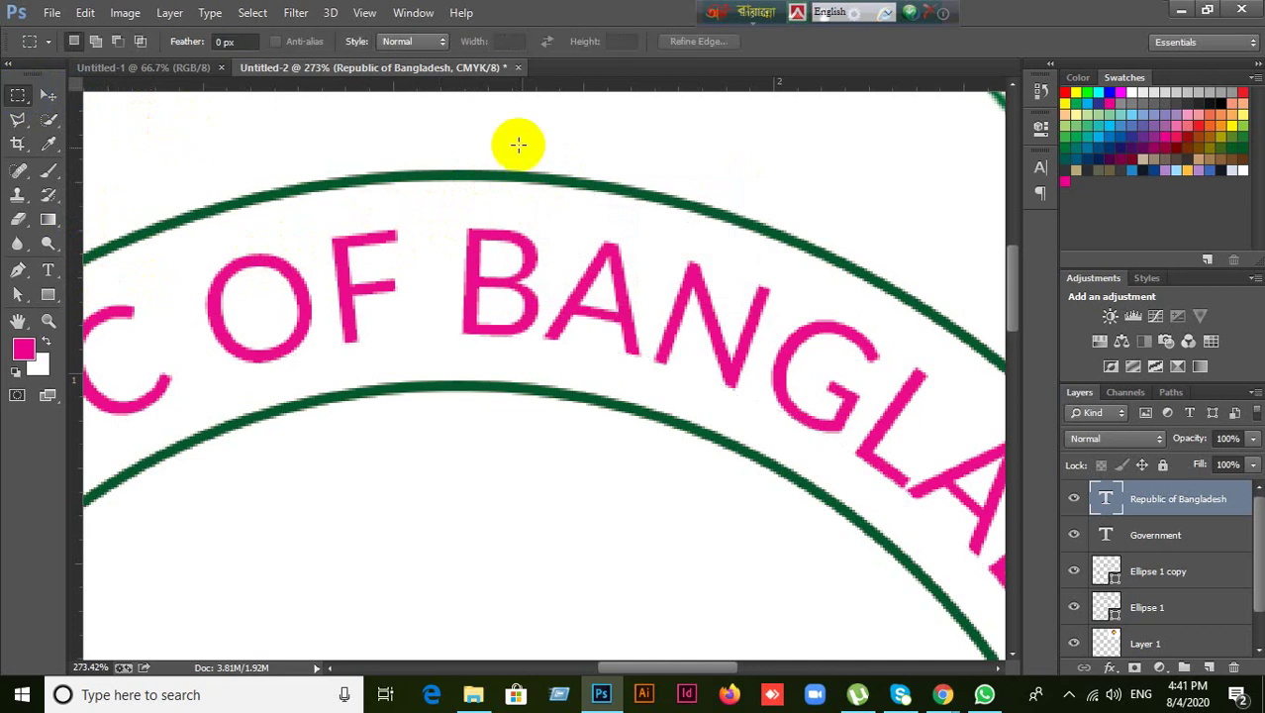
drag(492, 181, 547, 228)
key(ctrl+d)
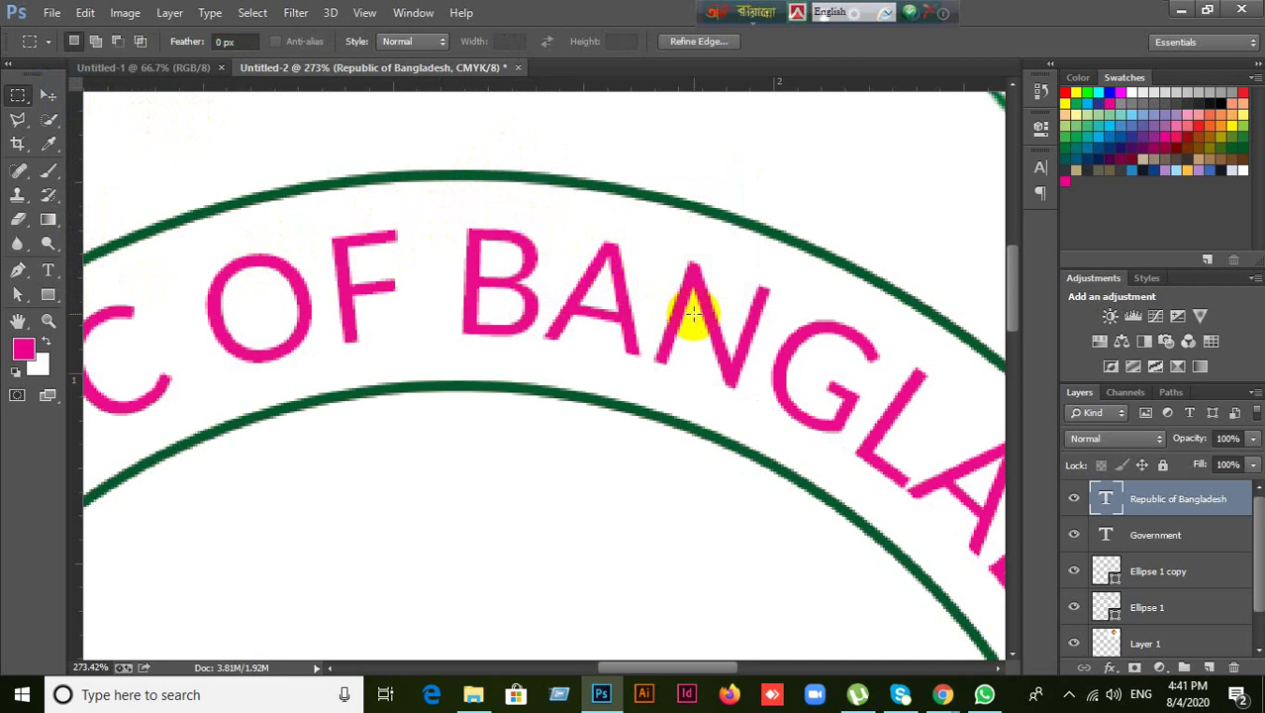
- Create a spacer rectangle 0.073 in wide and 0.063 in high near the letter B
click(48, 294)
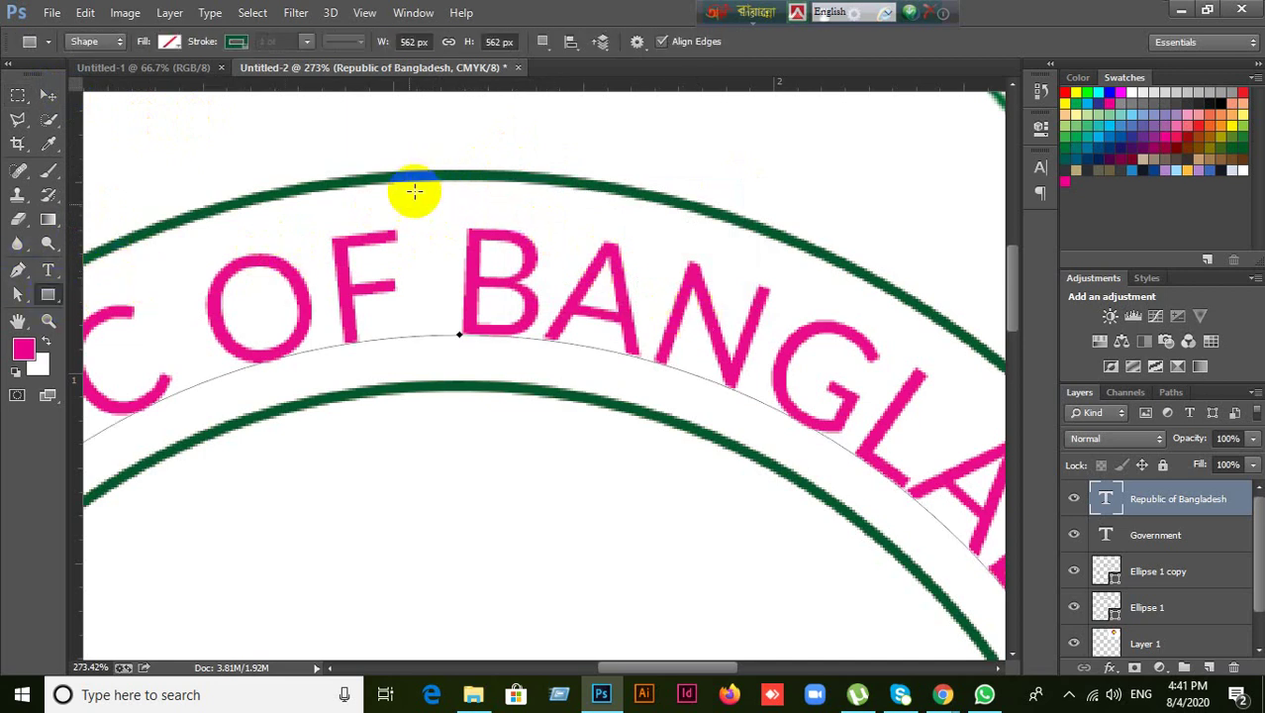
click(432, 231)
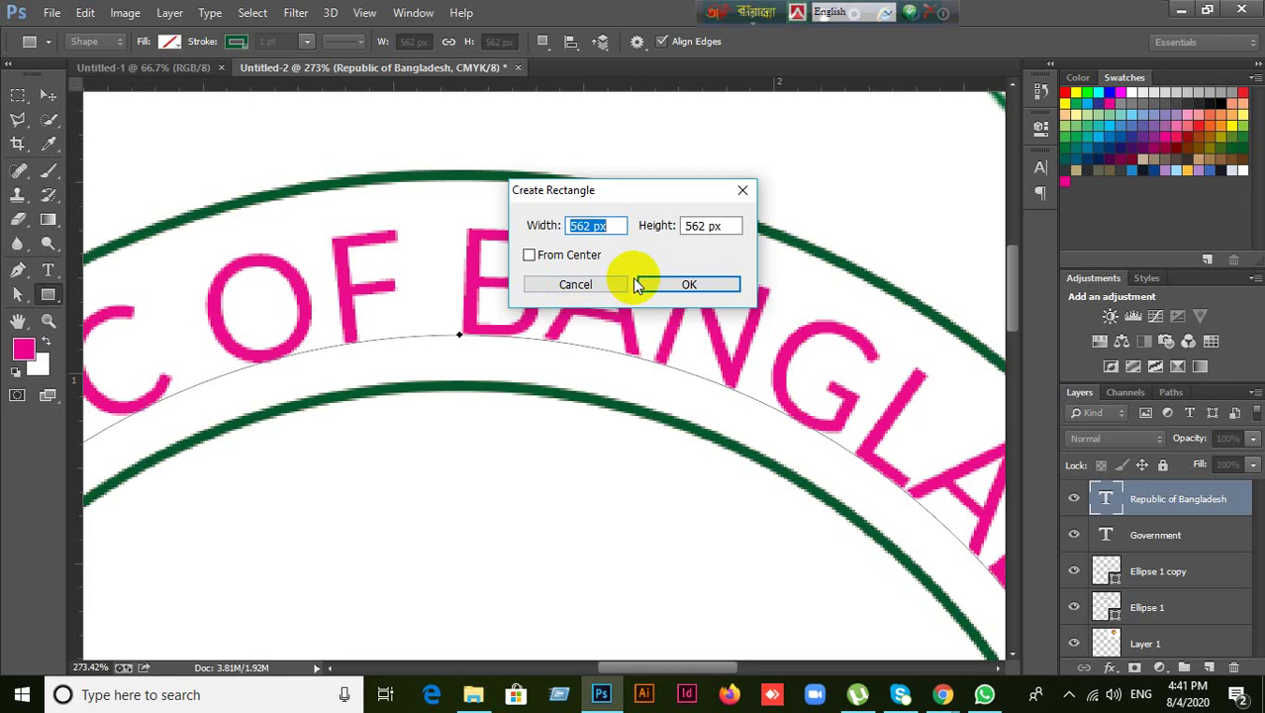
text(0.073 in)
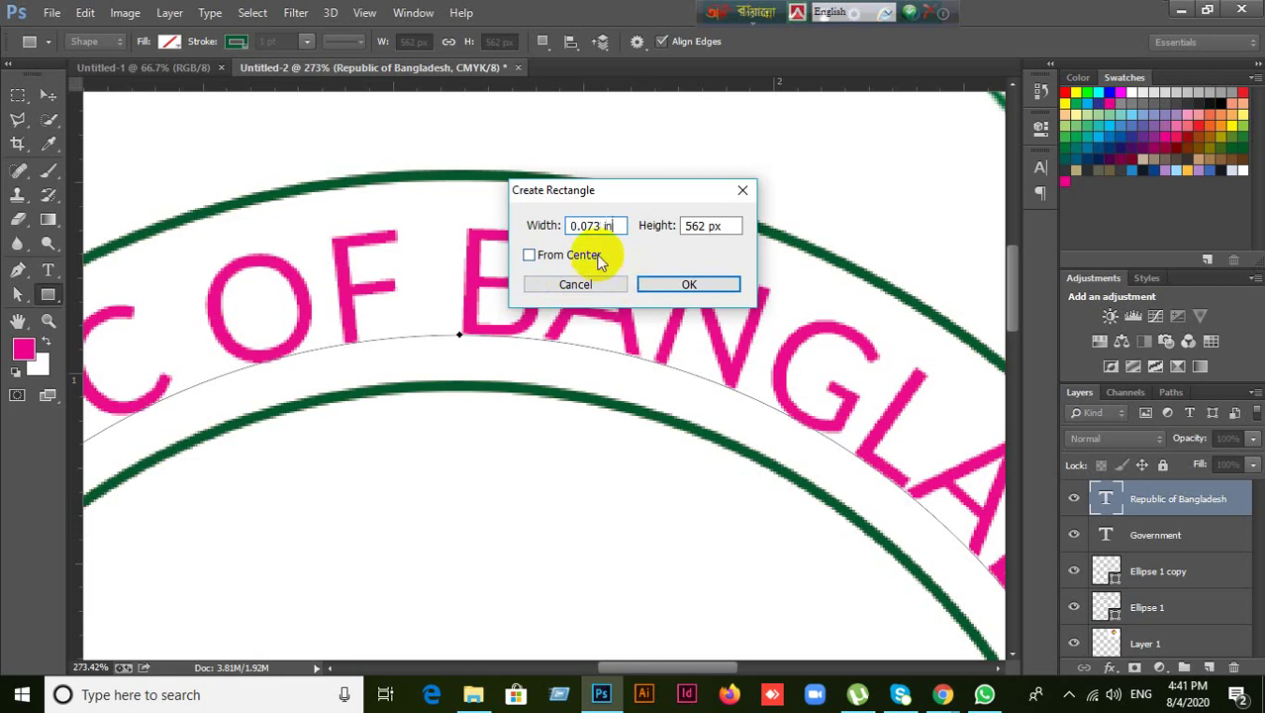
drag(728, 226, 643, 237)
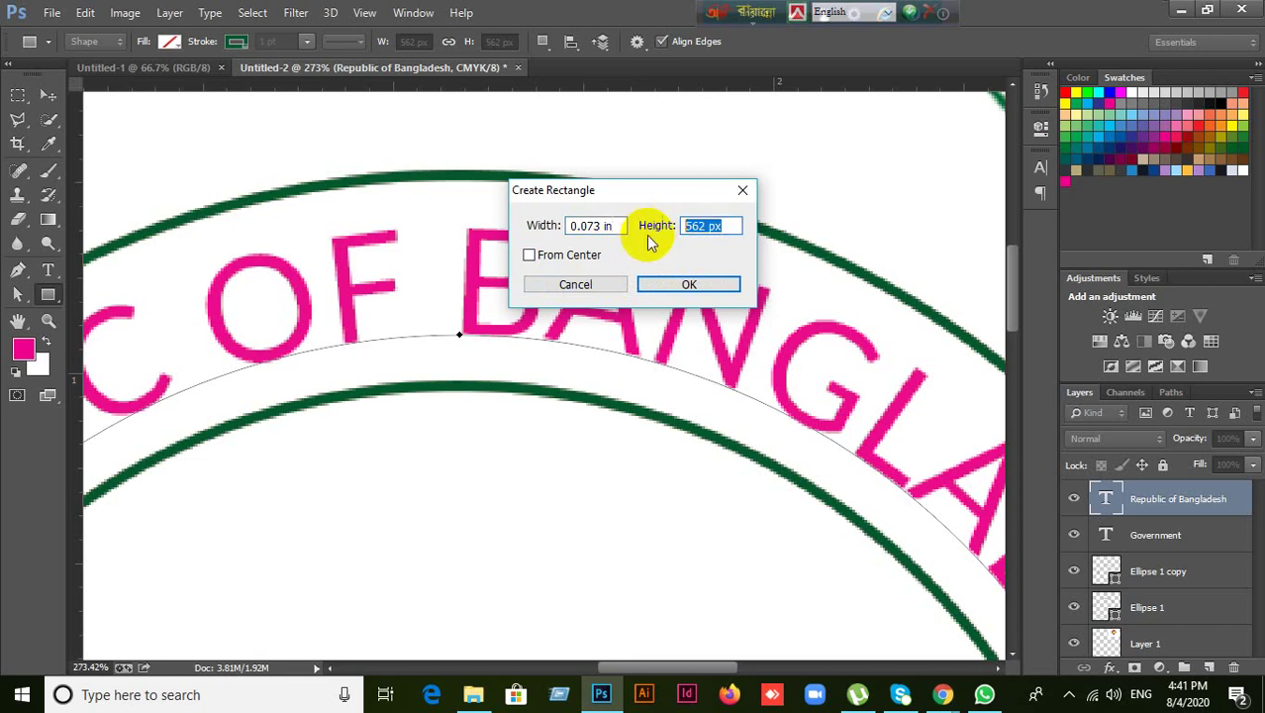
text(0.063)
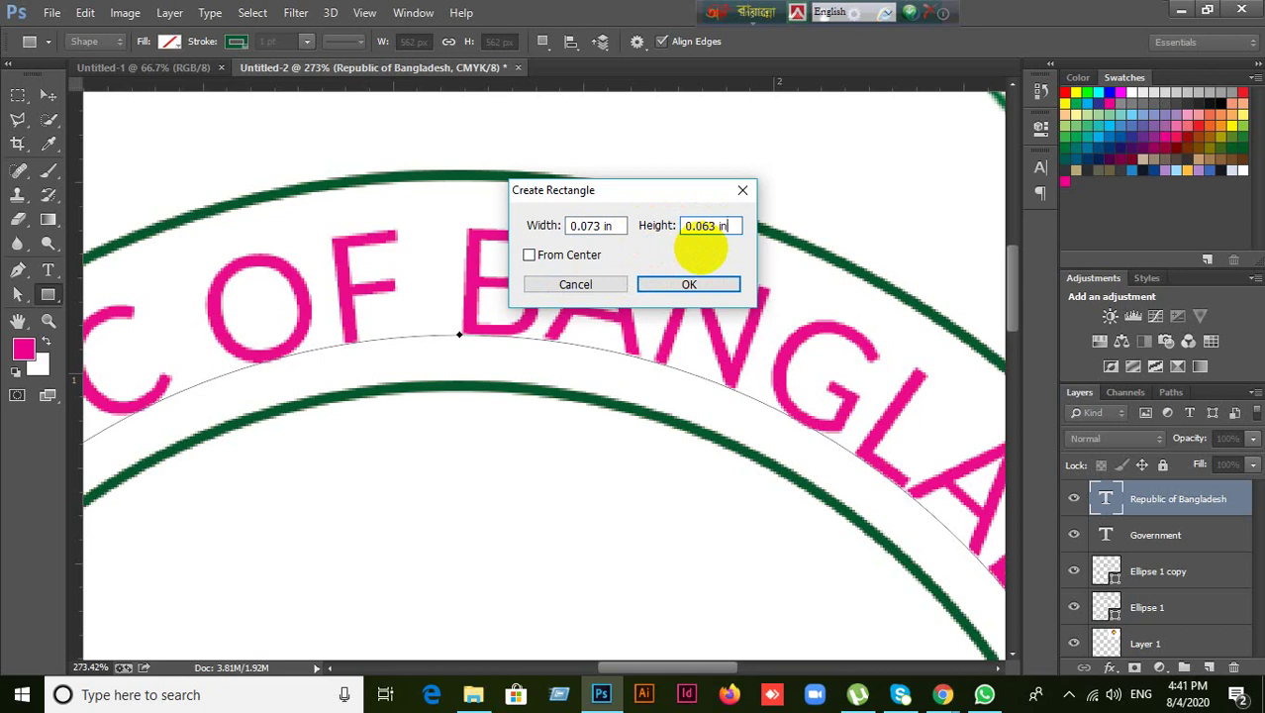
click(716, 284)
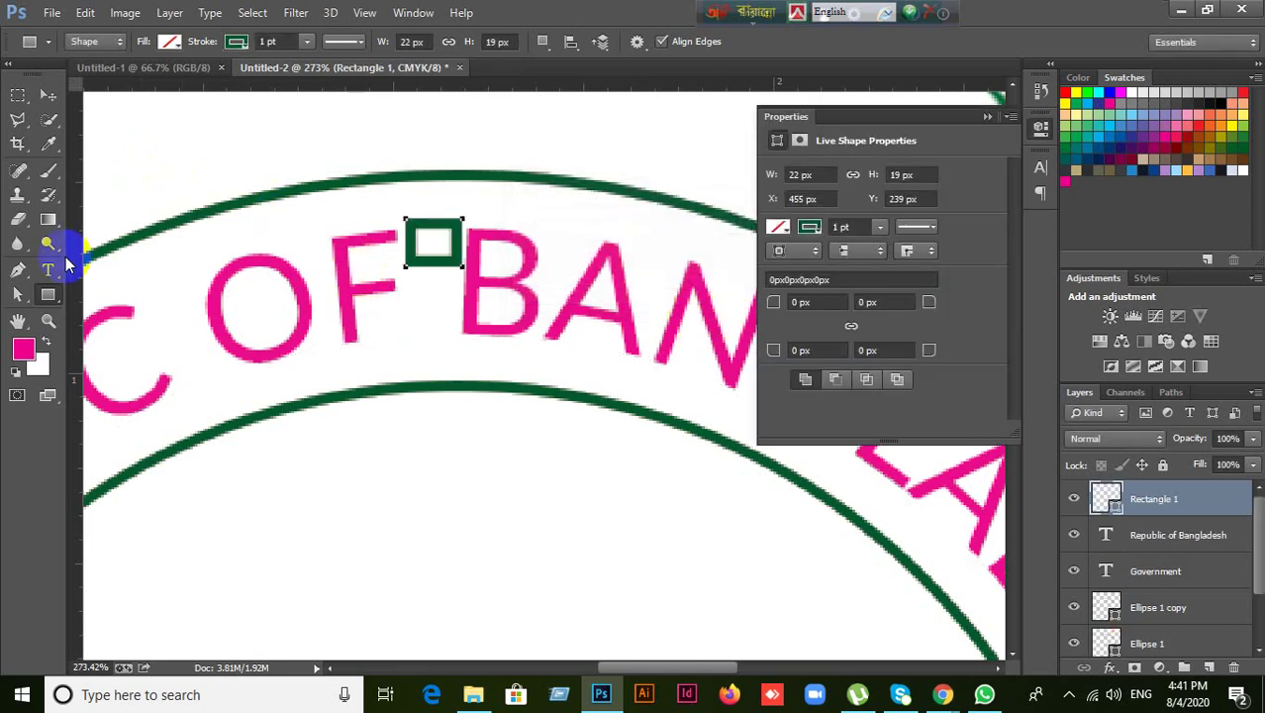
- Fill the small rectangle with red and remove its stroke
click(179, 48)
click(134, 131)
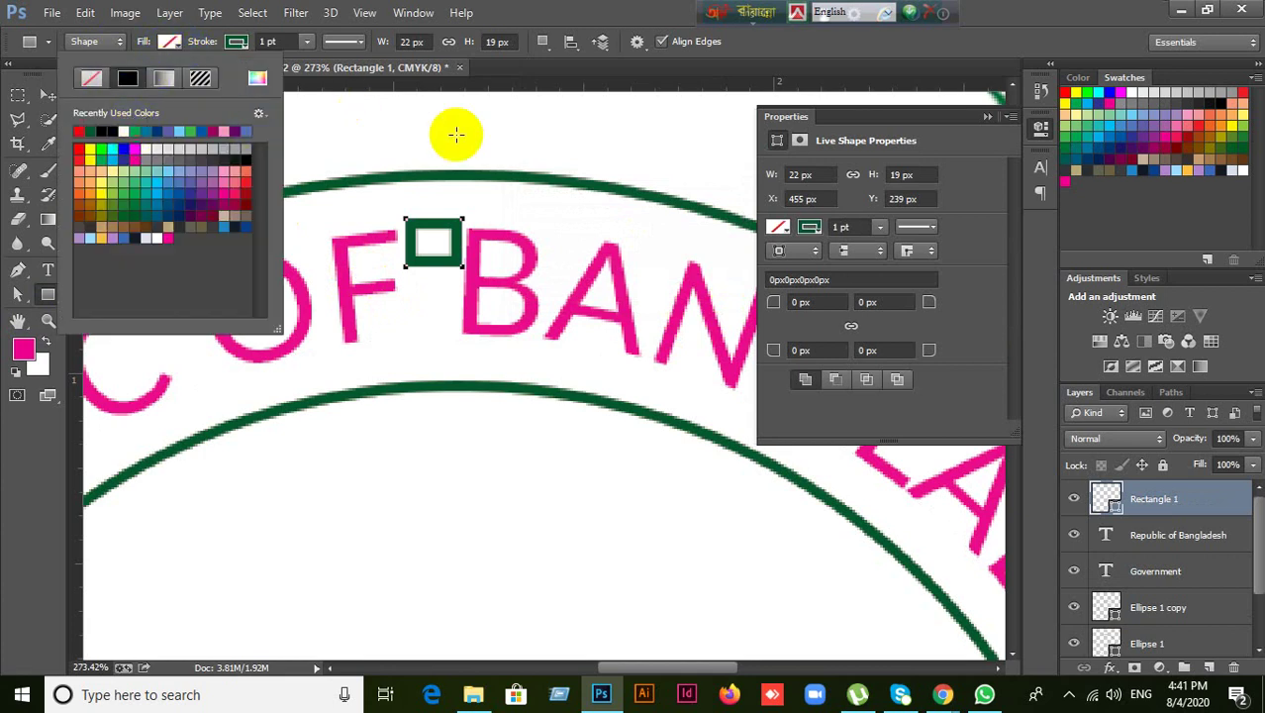
click(241, 44)
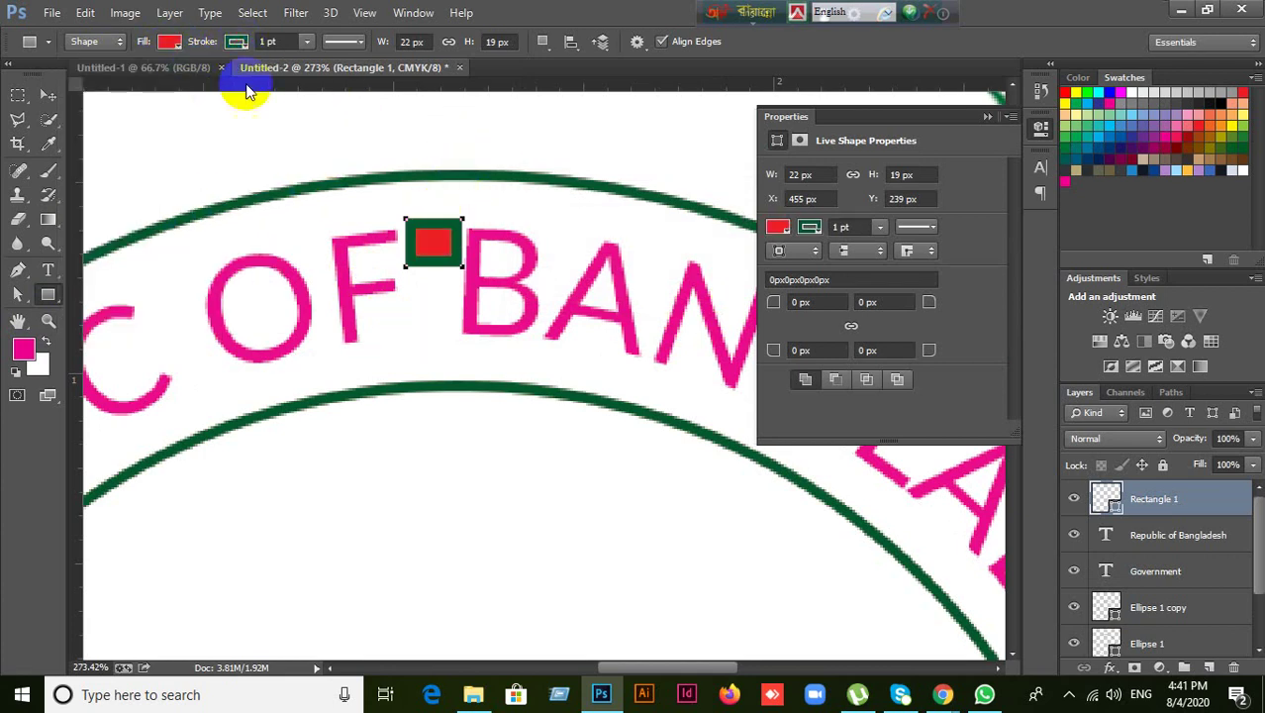
click(246, 47)
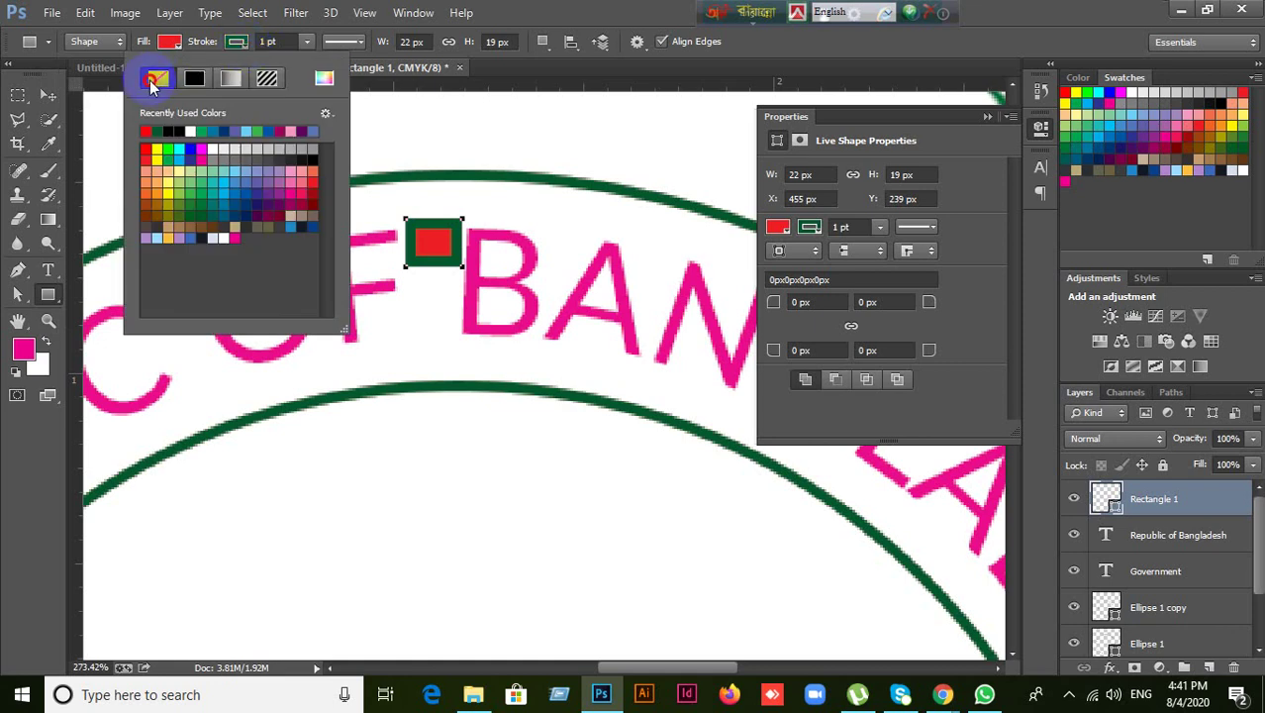
click(157, 79)
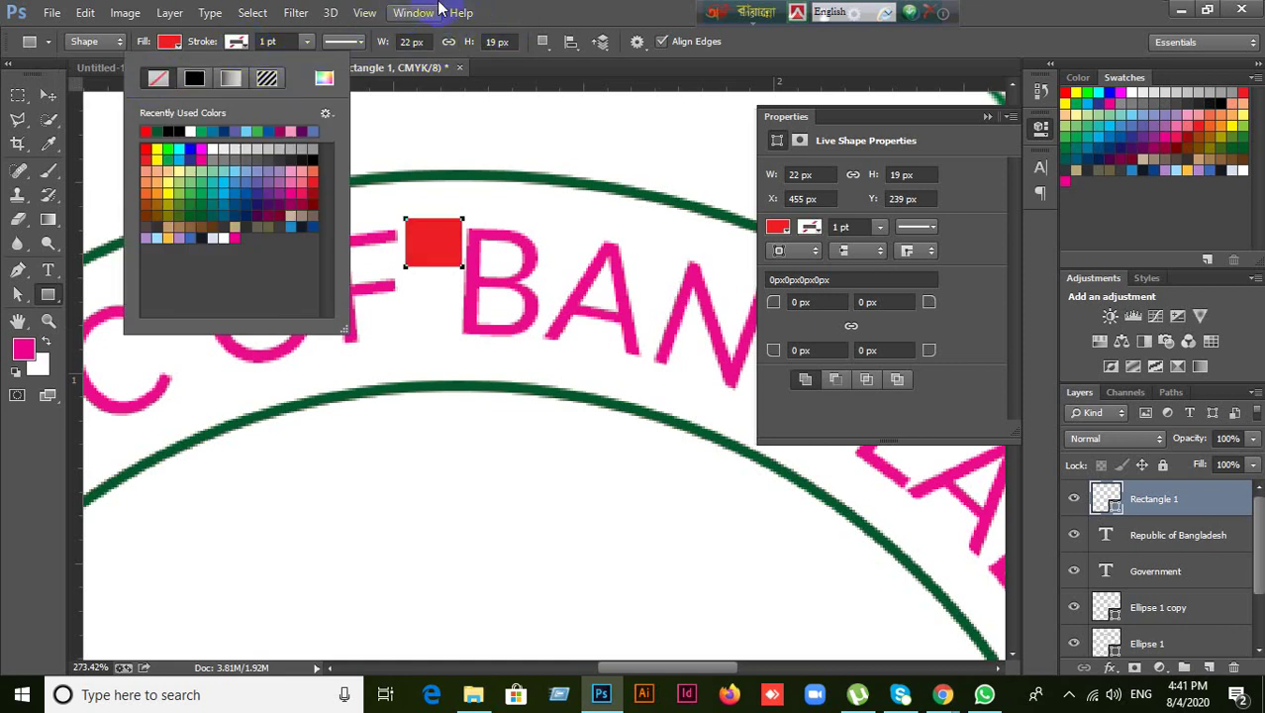
key(Escape)
- Move the red rectangle into the gap between the bottom of the letter B and the inner circle
click(47, 95)
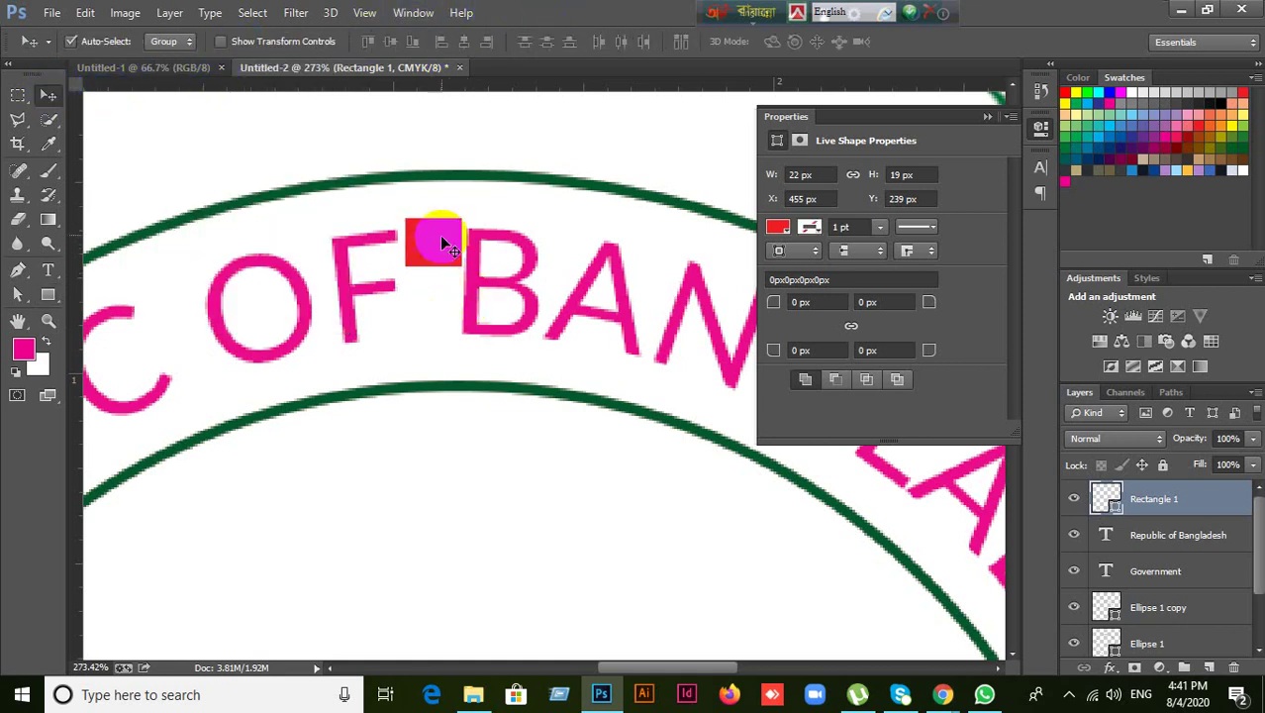
drag(437, 245, 488, 359)
scroll(547, 421, up, 1)
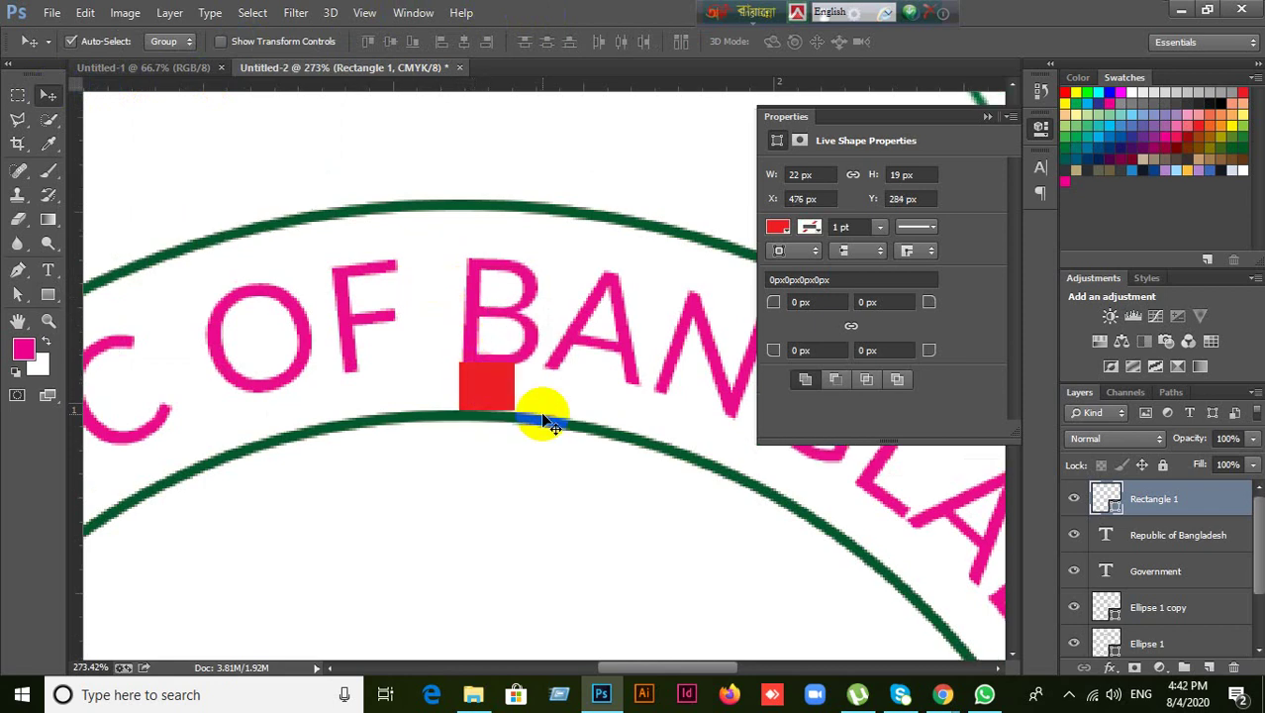
alt+scroll(544, 418, down, 3)
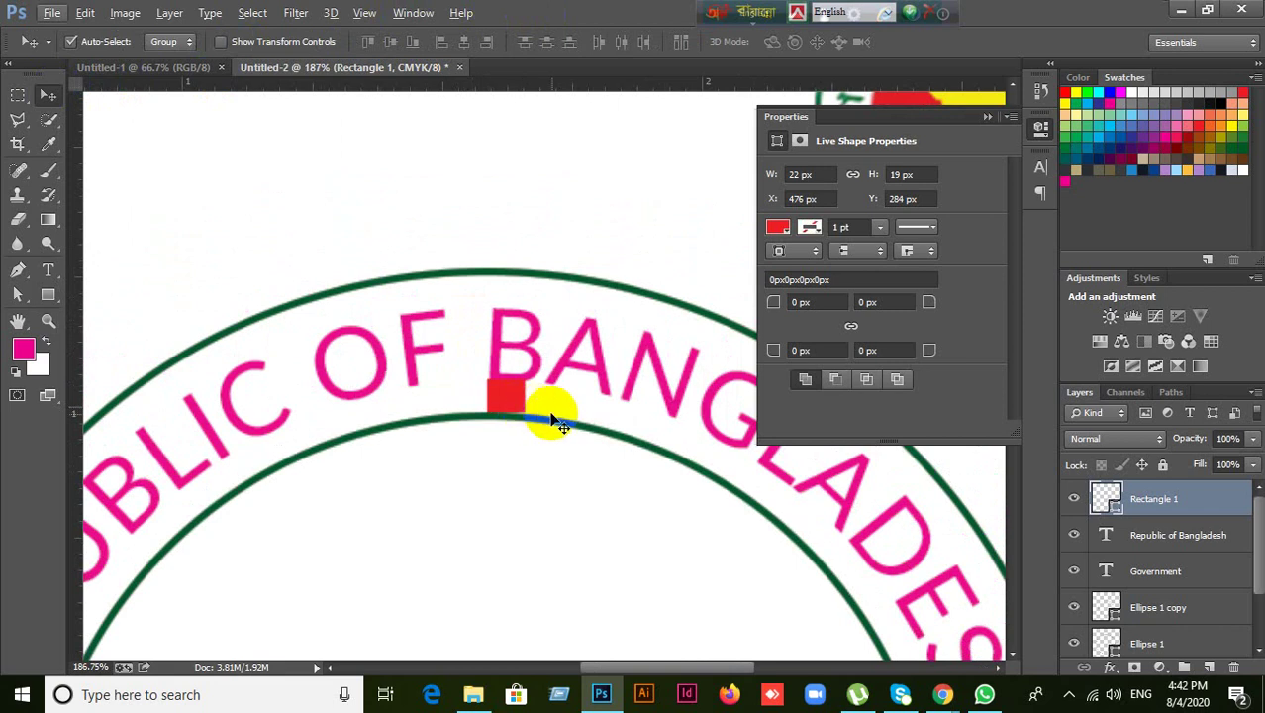
click(560, 428)
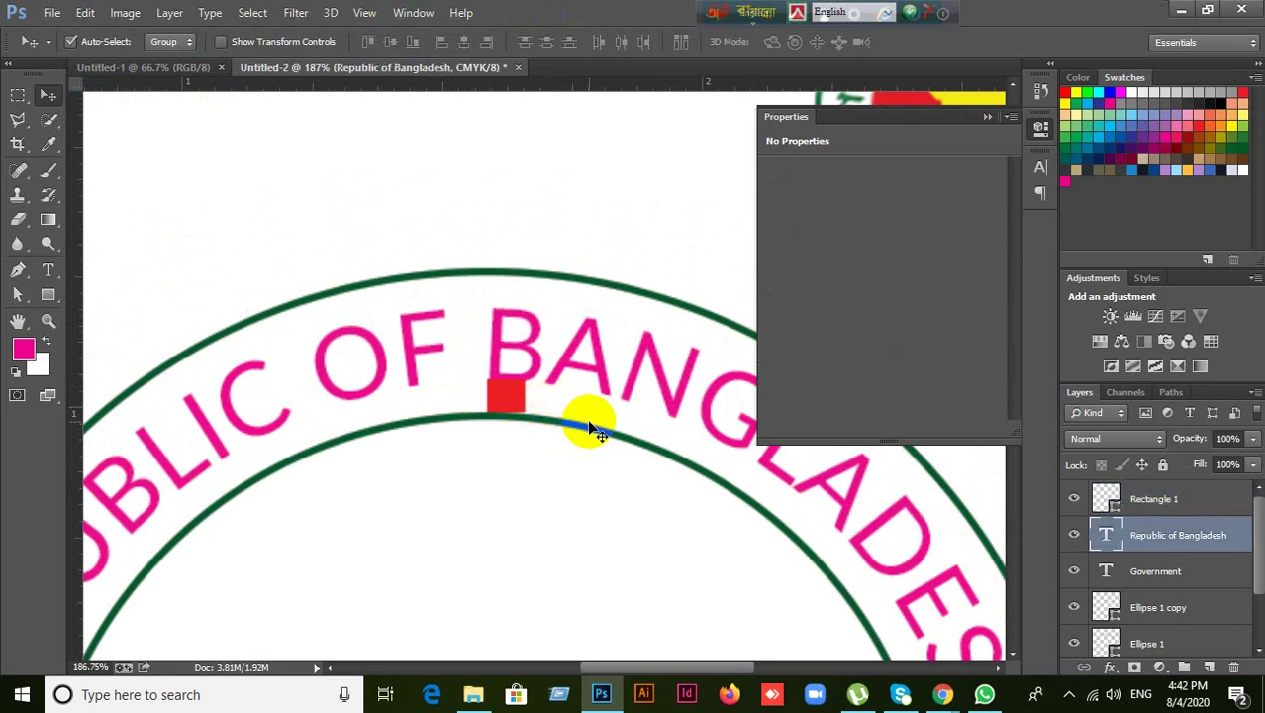
drag(530, 427, 525, 391)
- Fine-tune the red rectangle's height to about Y 287 px, just below the letter B and overlapping the inner circle's line
alt+scroll(528, 394, up, 3)
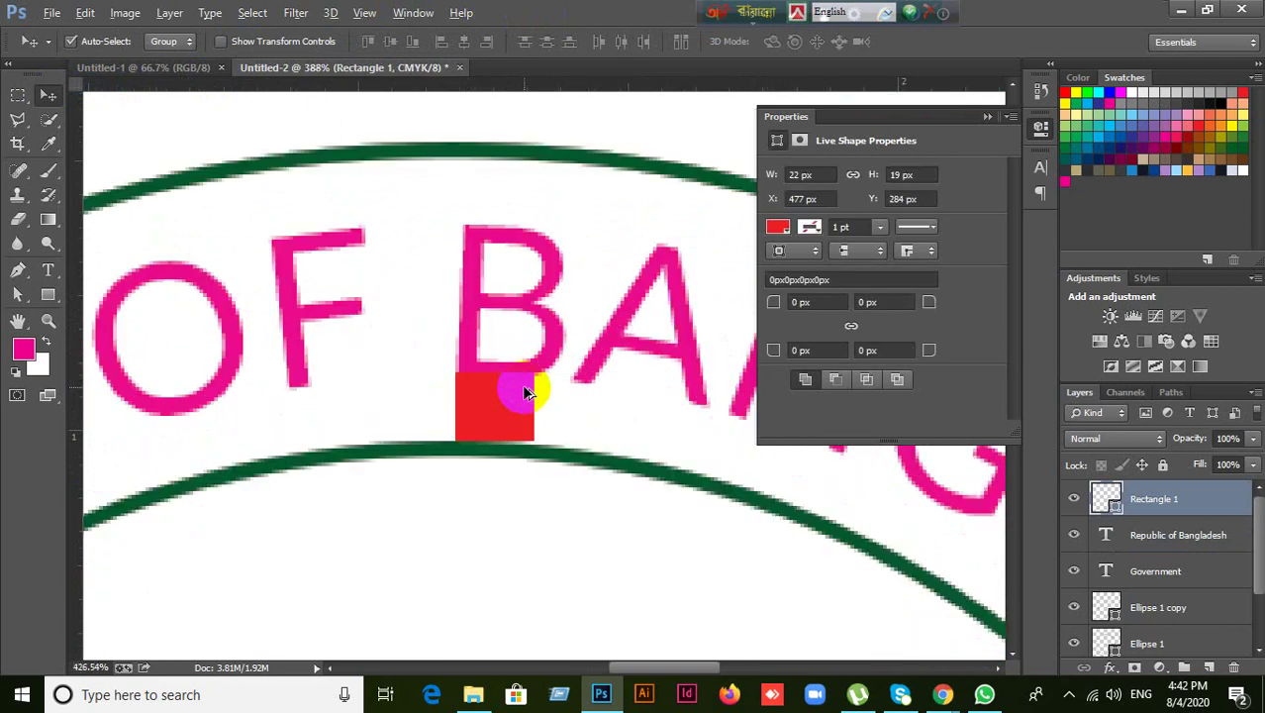
alt+scroll(526, 393, up, 4)
drag(523, 376, 500, 450)
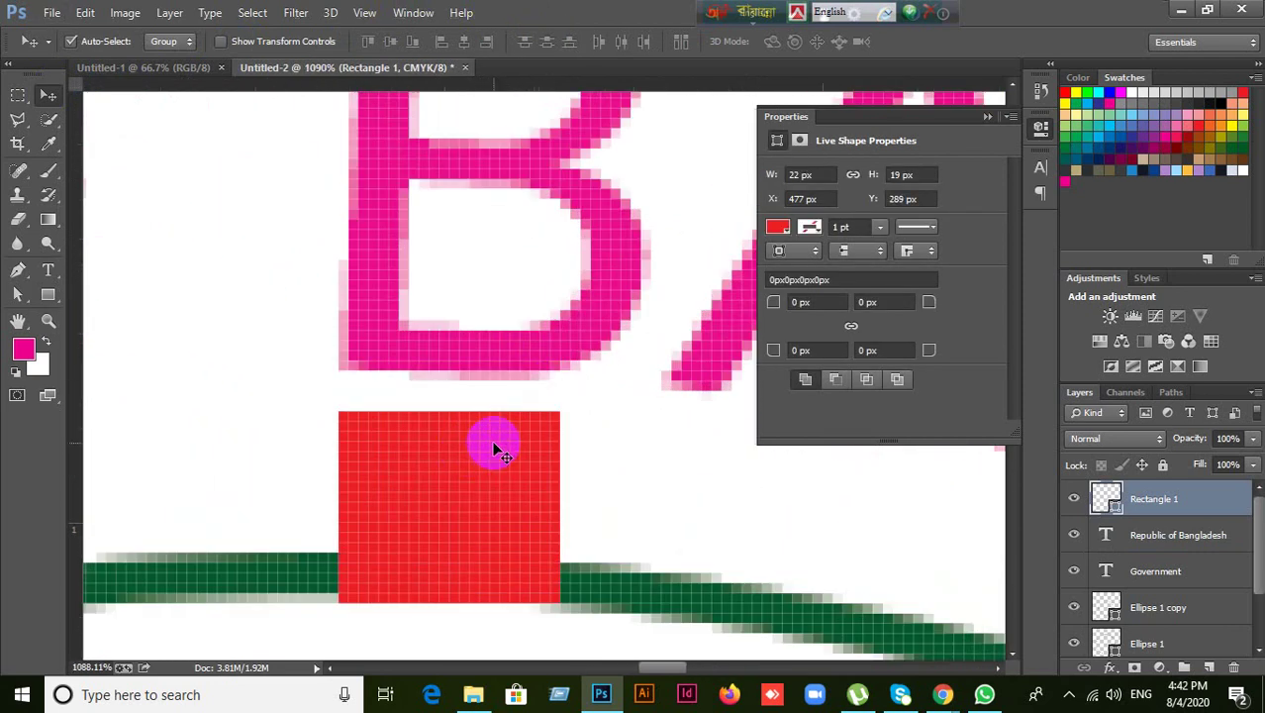
alt+scroll(500, 450, down, 5)
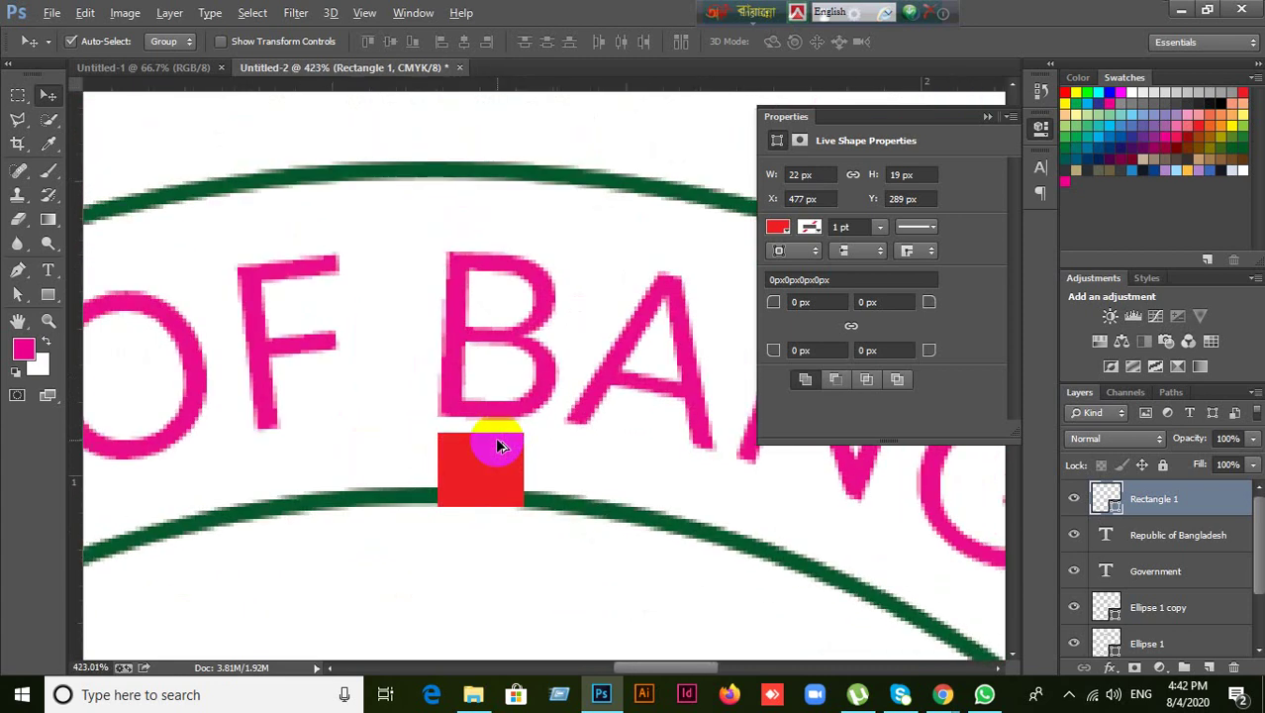
alt+scroll(498, 444, down, 3)
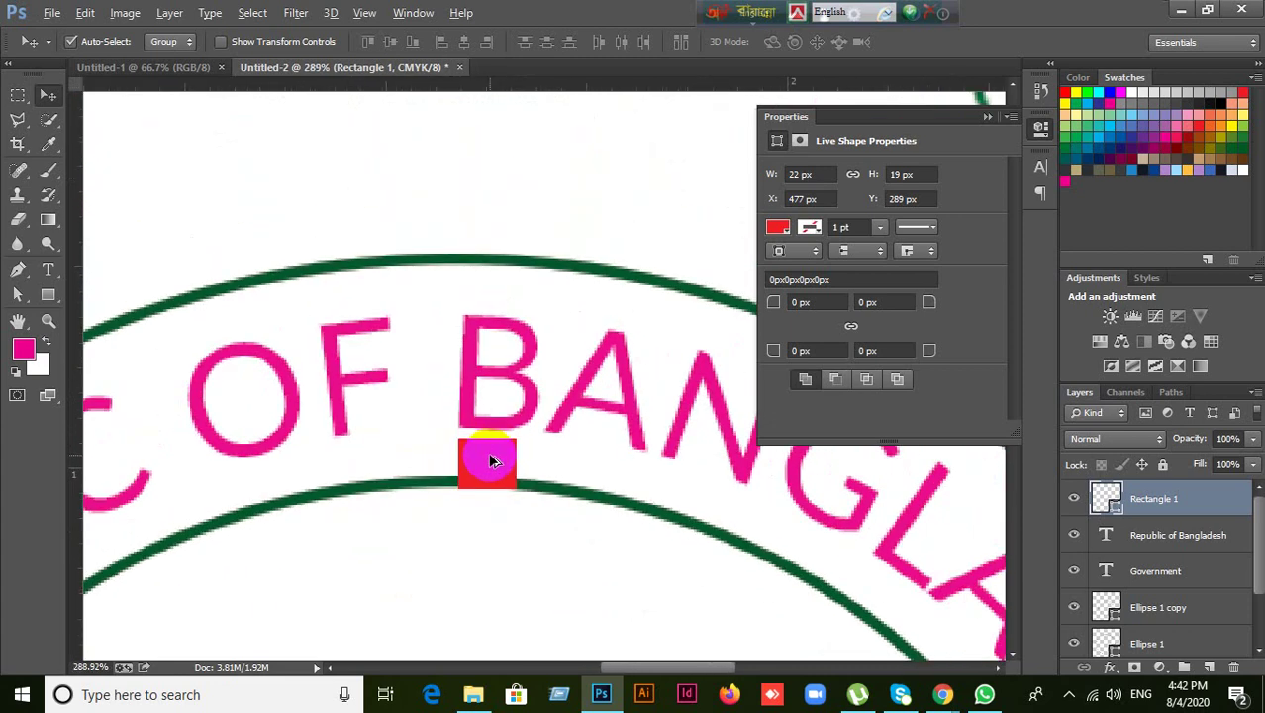
alt+scroll(491, 460, up, 1)
drag(490, 459, 488, 455)
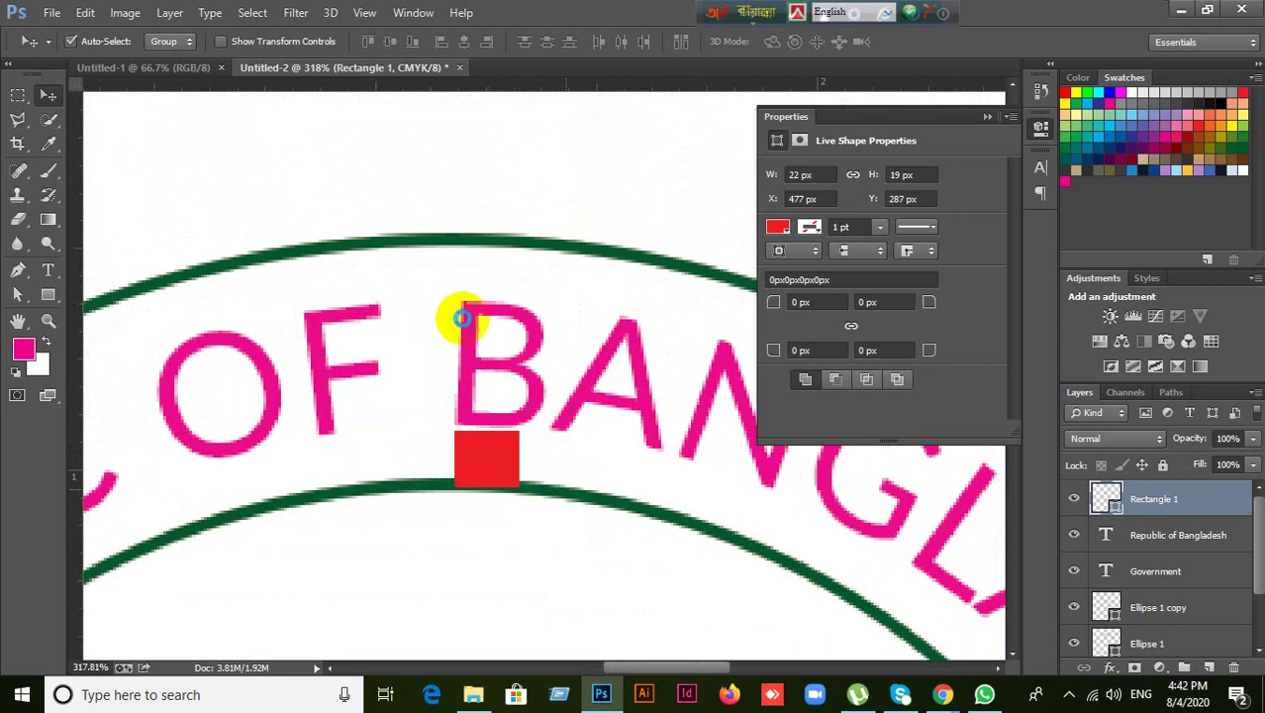
- Turn off snapping and move the red rectangle up so it touches the bottom of the letter B
click(364, 12)
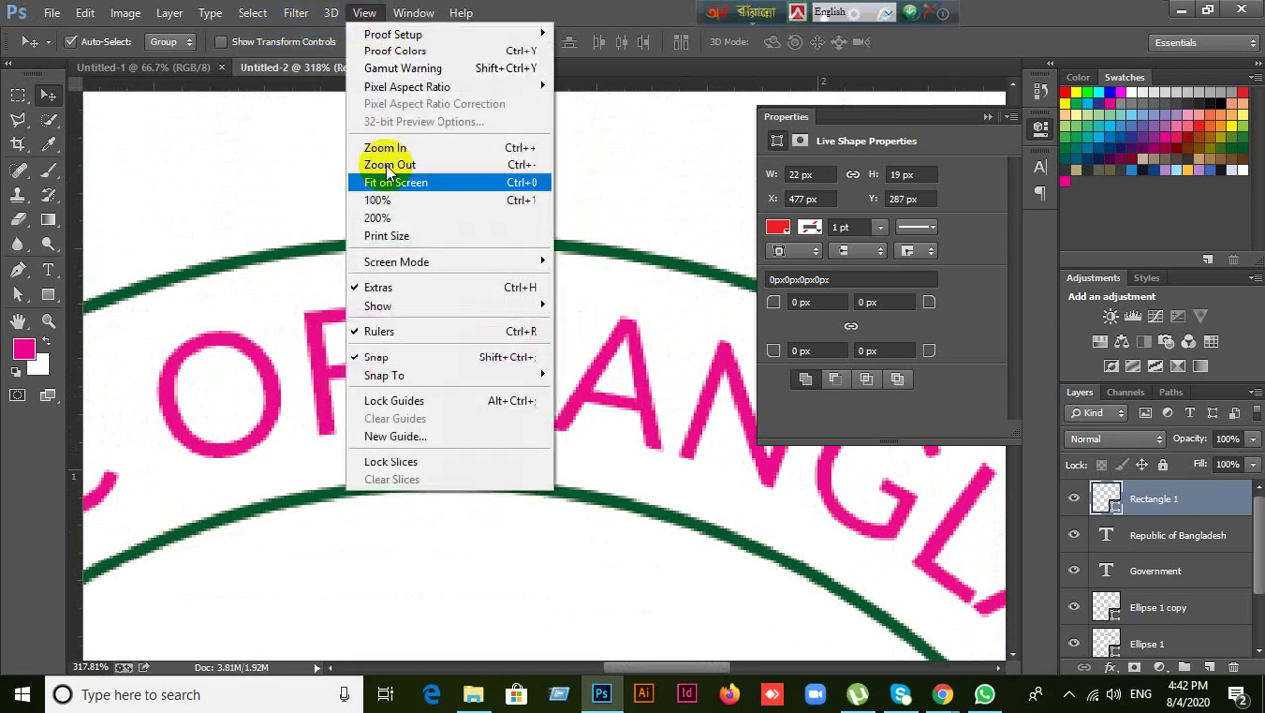
click(392, 357)
click(496, 466)
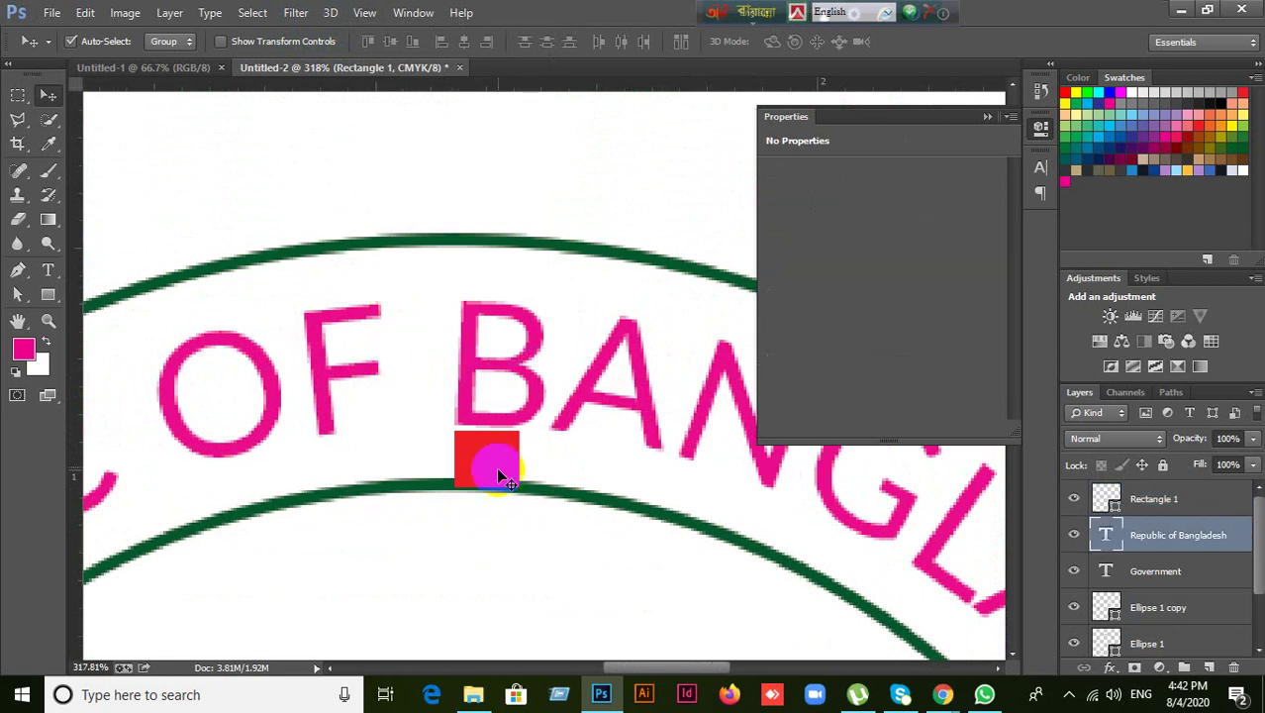
drag(496, 467, 491, 452)
click(568, 554)
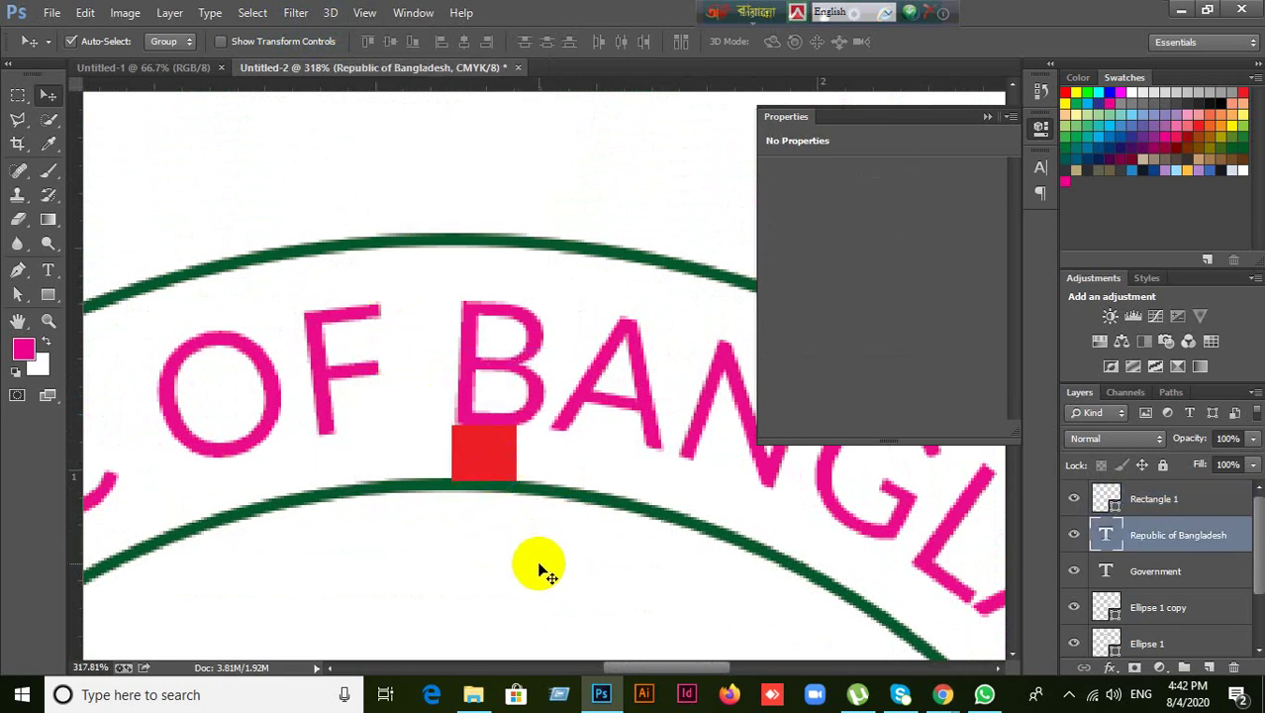
- Scale the inner circle down proportionally to 520 px wide and 520 px high
scroll(539, 569, down, 1)
scroll(539, 562, down, 8)
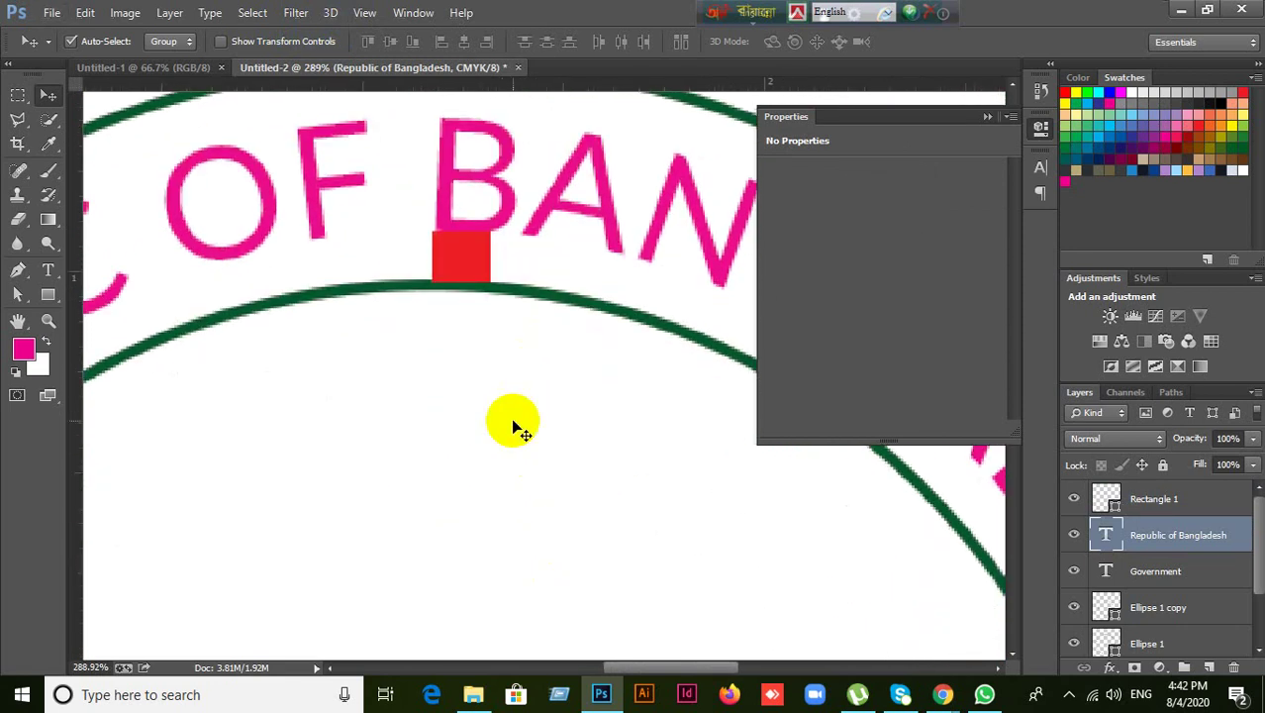
scroll(513, 425, down, 2)
drag(544, 503, 546, 310)
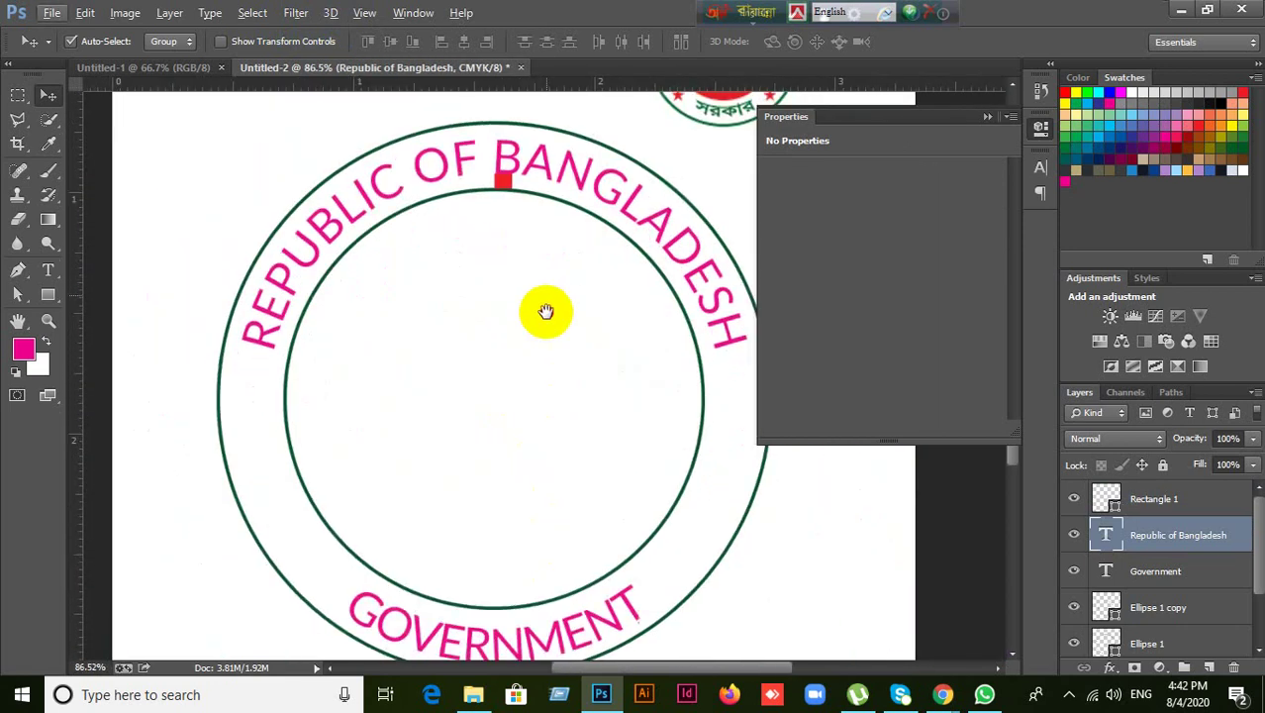
click(669, 517)
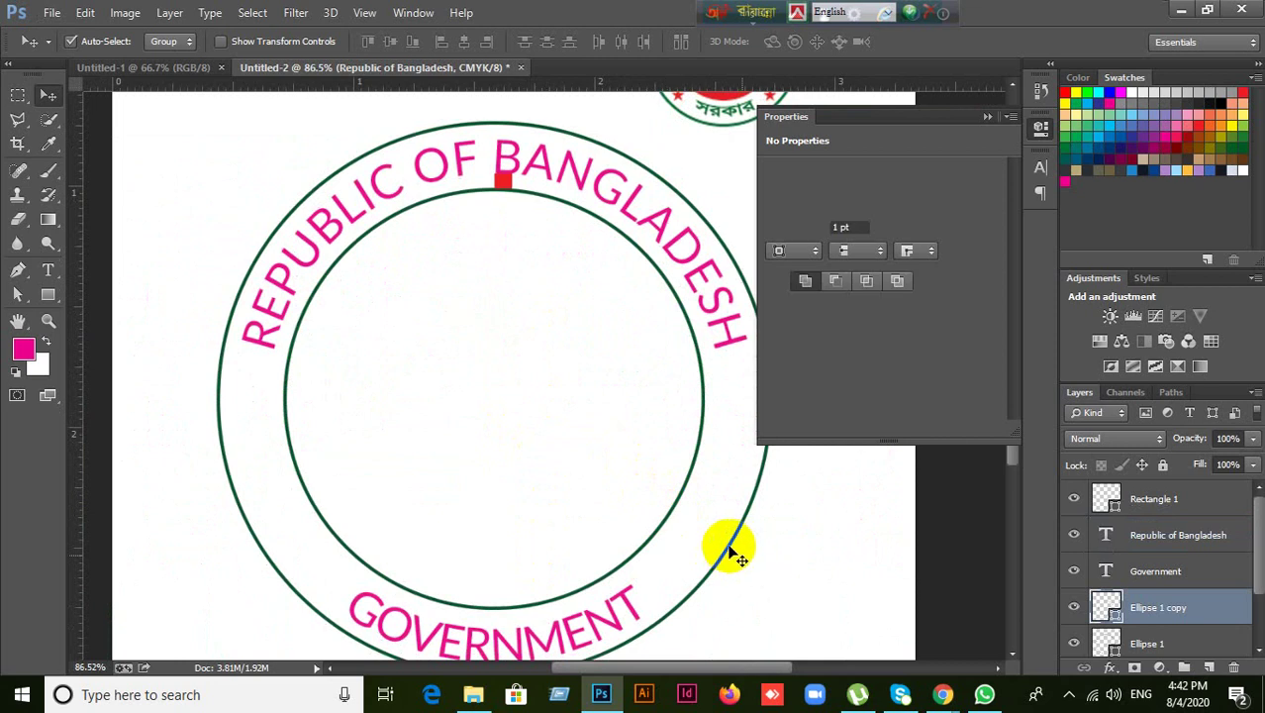
key(ctrl+t)
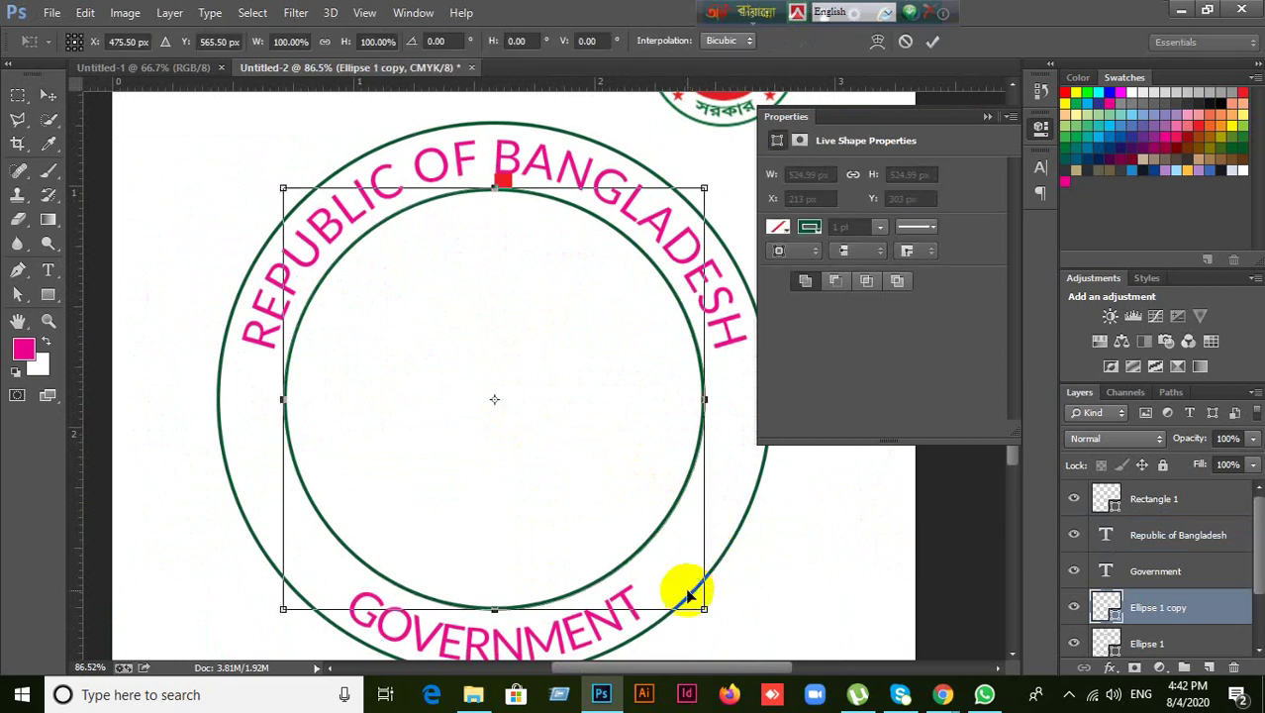
mouse_move(703, 607)
mouse_down()
mouse_move(723, 622)
mouse_move(699, 608)
mouse_up()
click(933, 41)
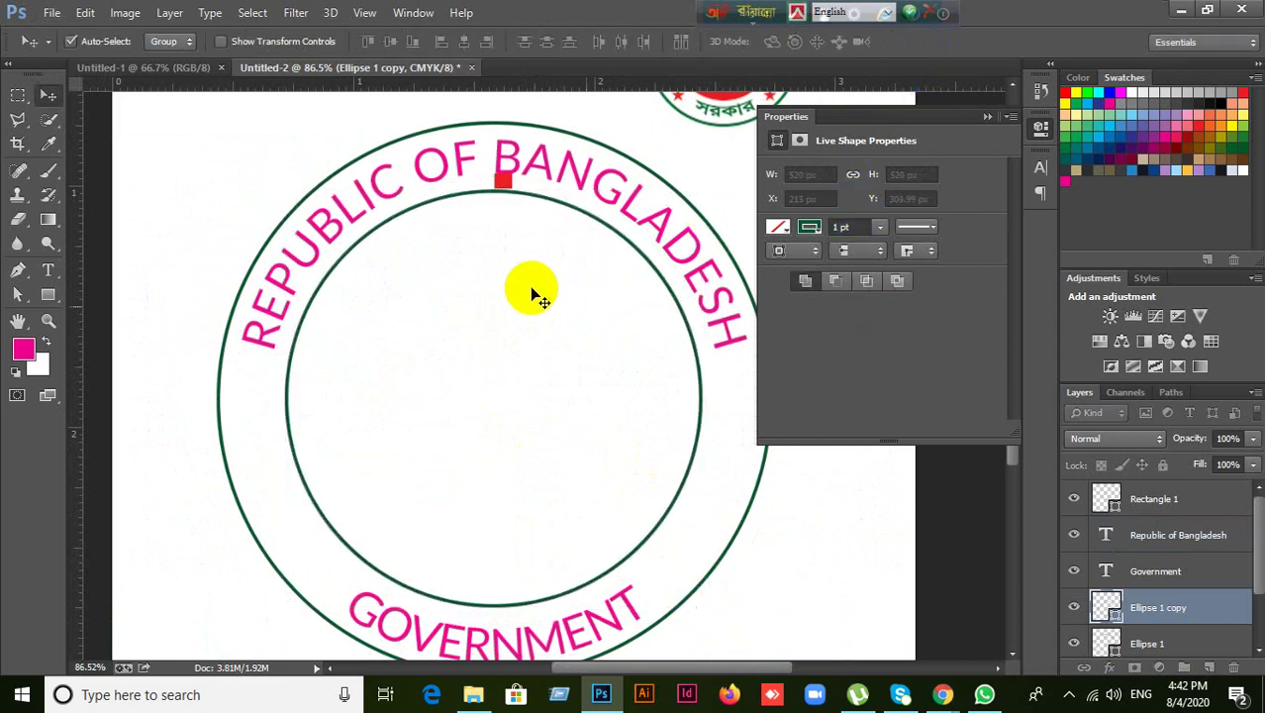
scroll(536, 198, up, 4)
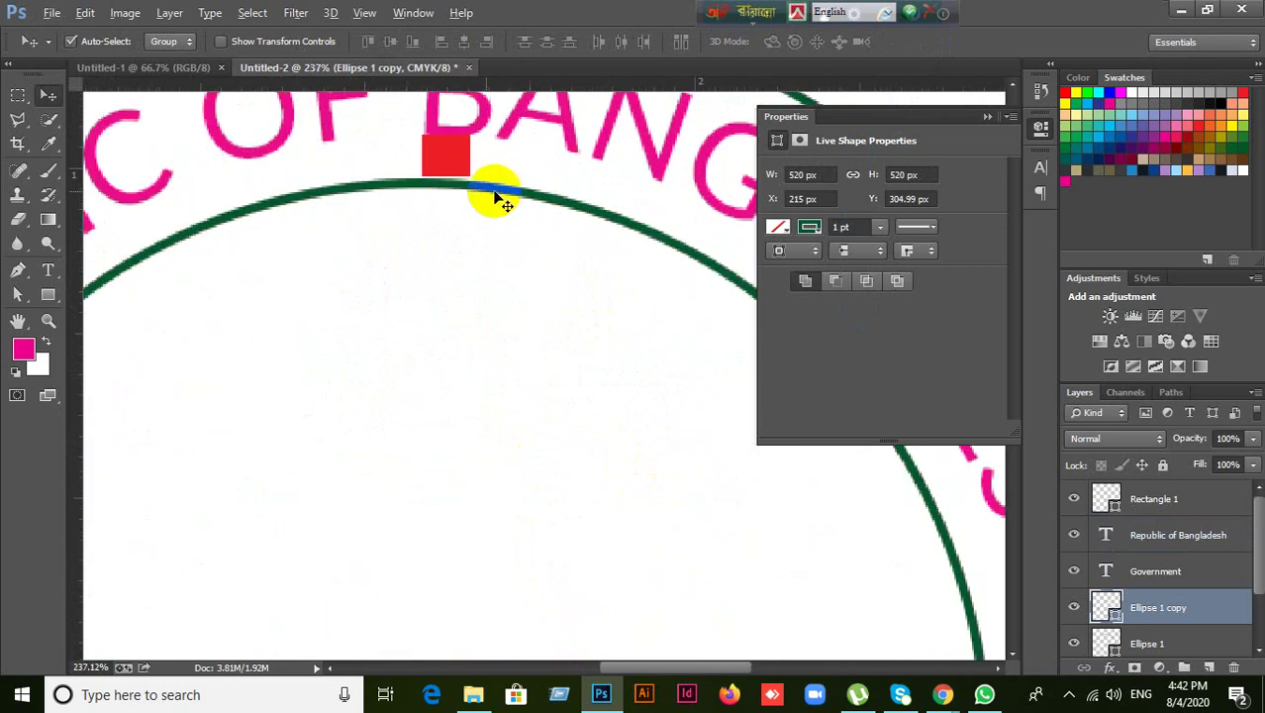
click(483, 178)
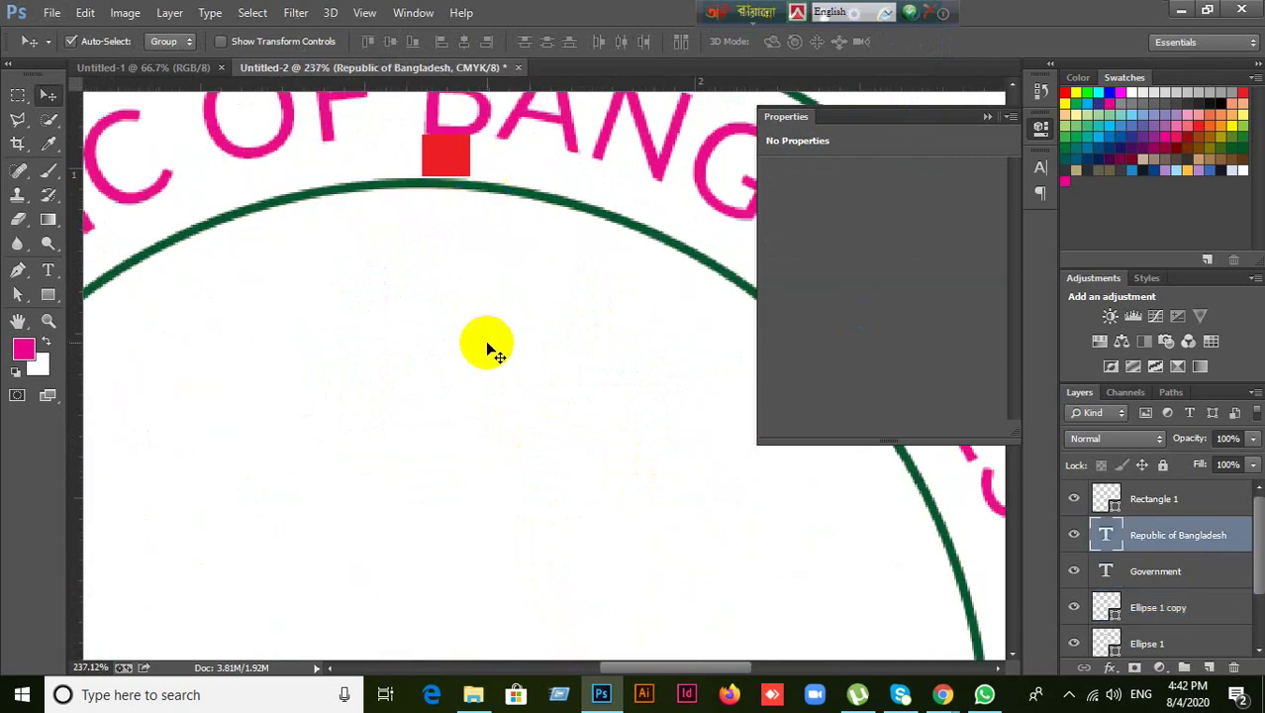
key(ctrl+t)
scroll(488, 346, down, 4)
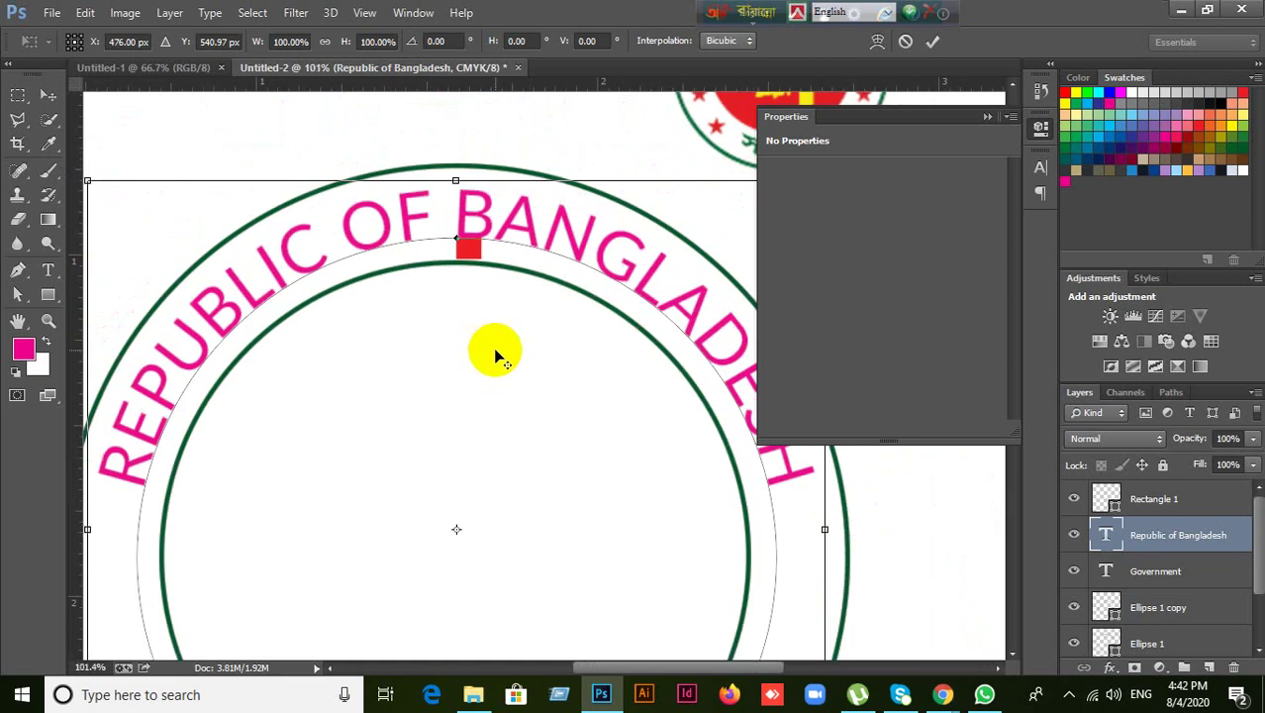
scroll(495, 354, down, 2)
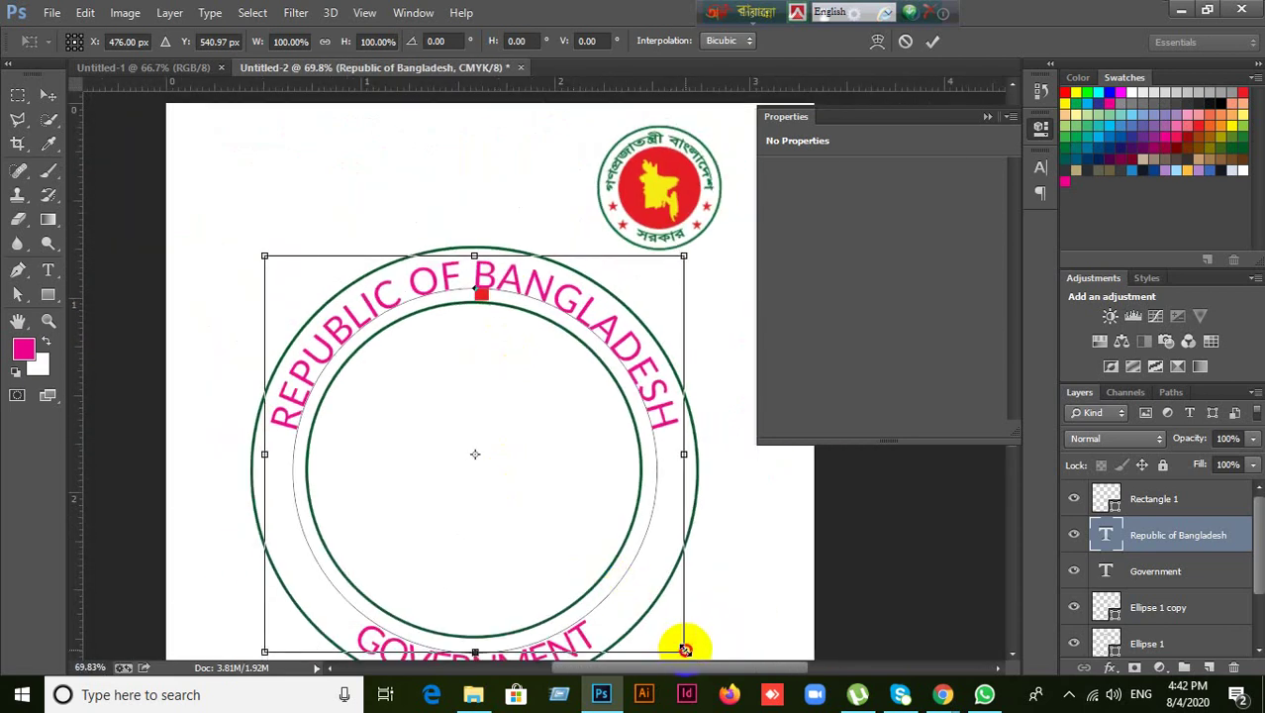
click(685, 649)
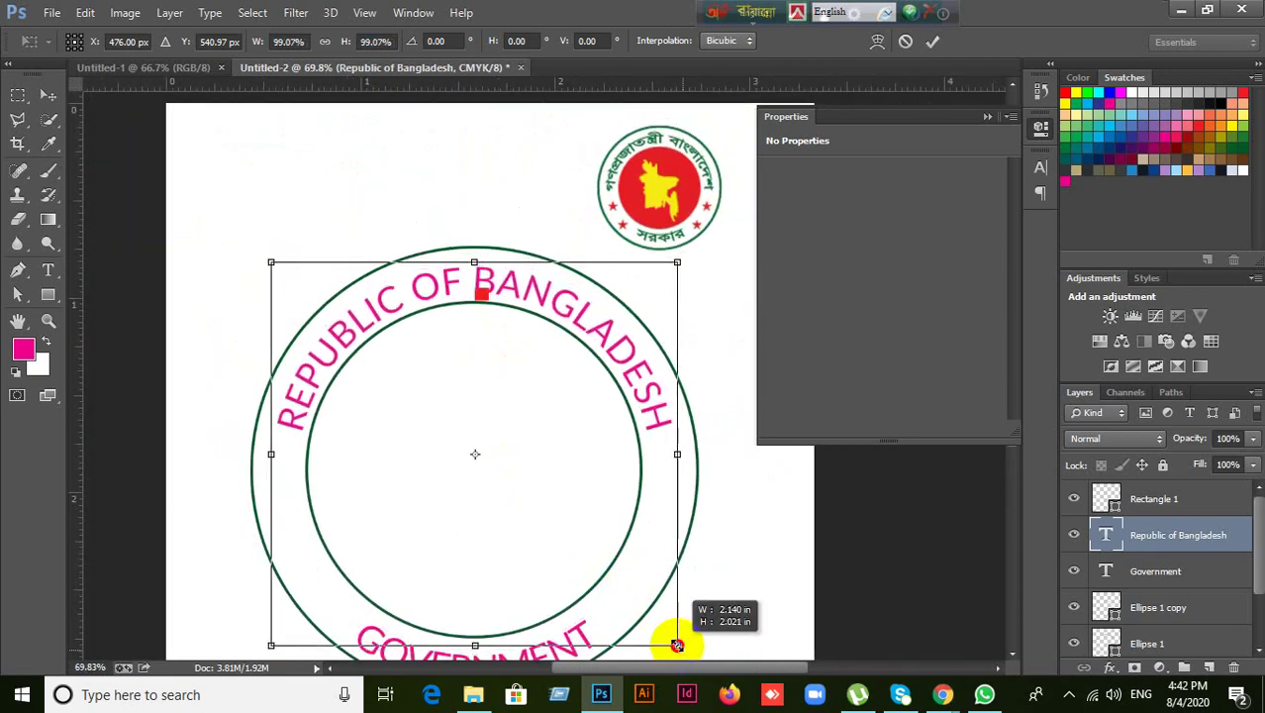
click(749, 535)
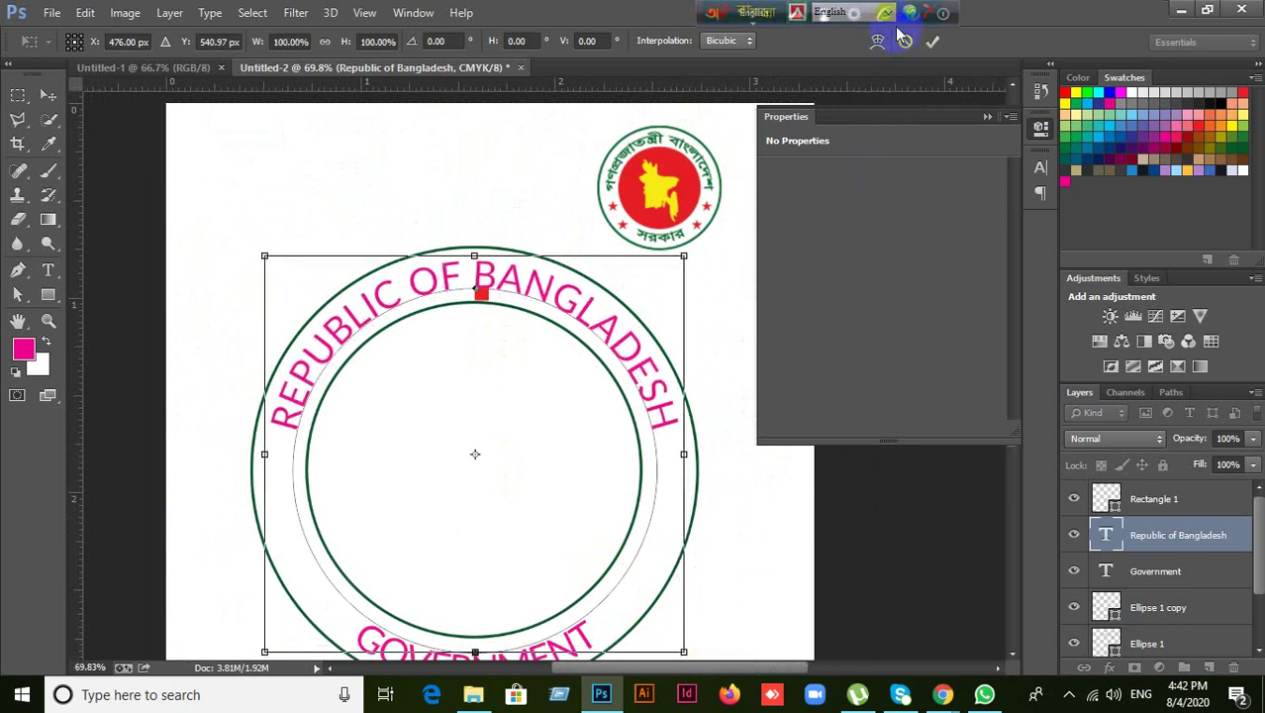
- Enlarge the inner circle to about 523 px wide and high so its line meets the bottom of the red rectangle
click(627, 553)
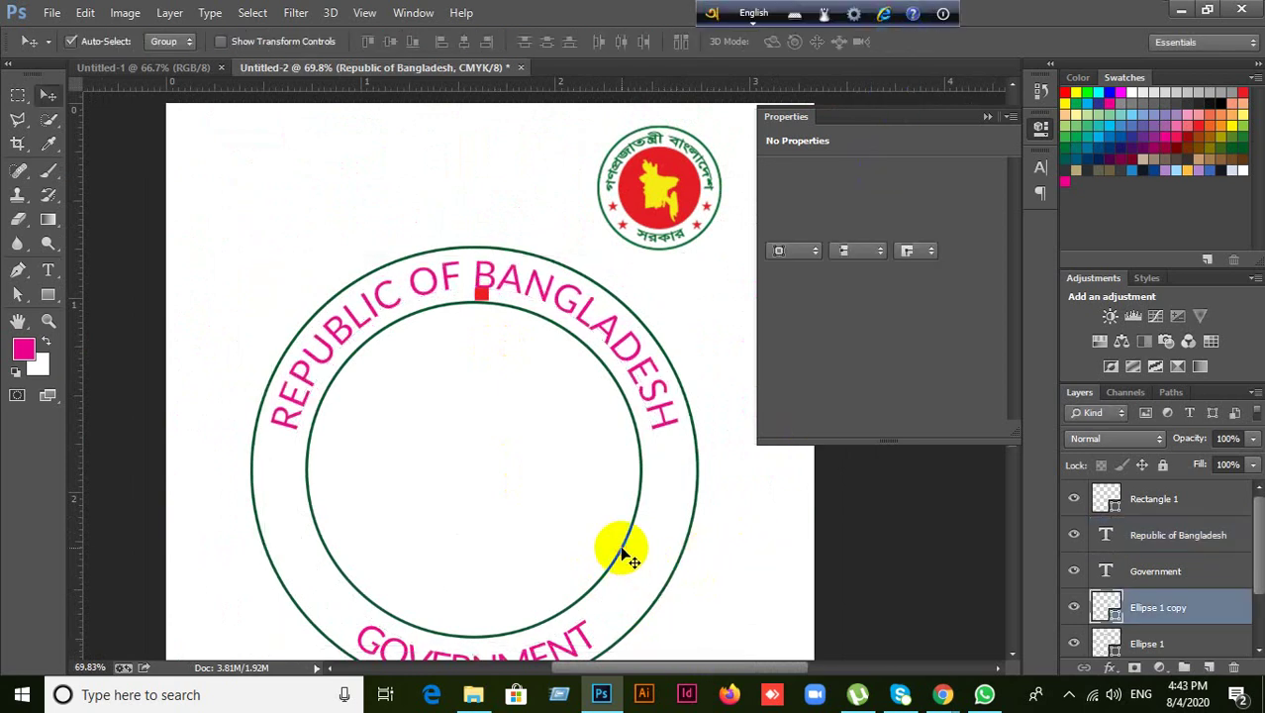
click(1073, 609)
click(1073, 607)
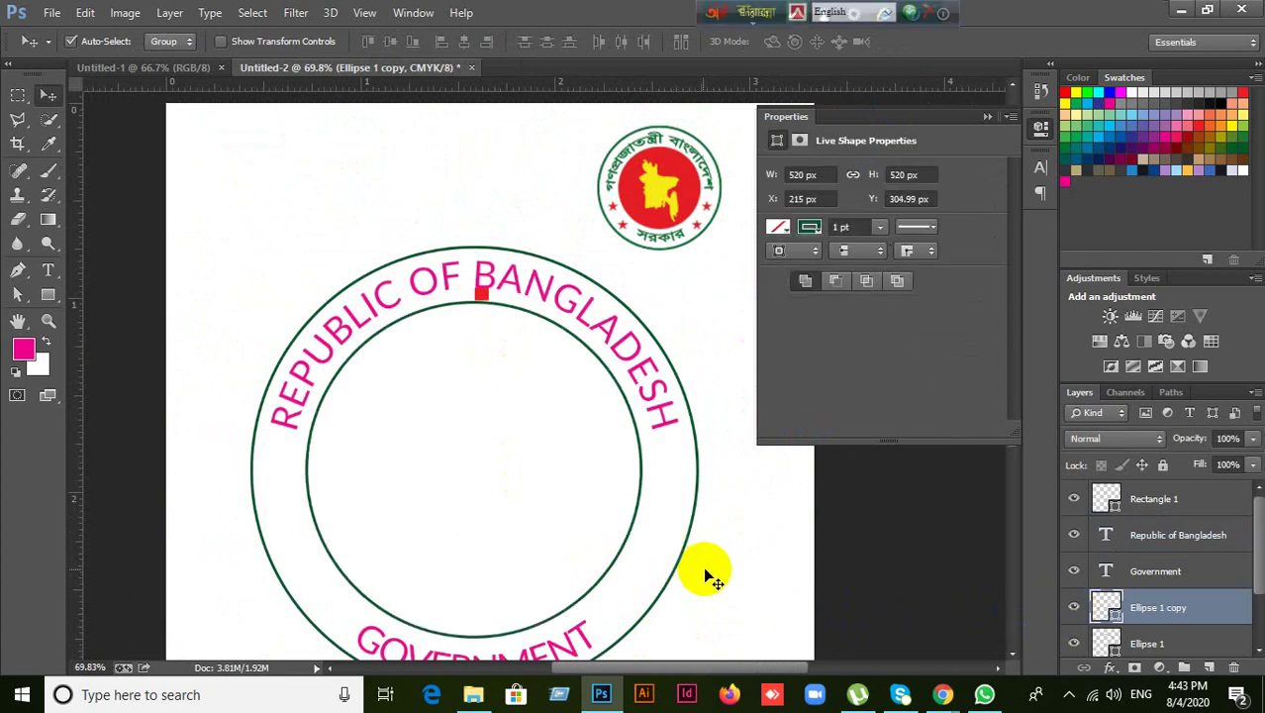
scroll(629, 521, up, 5)
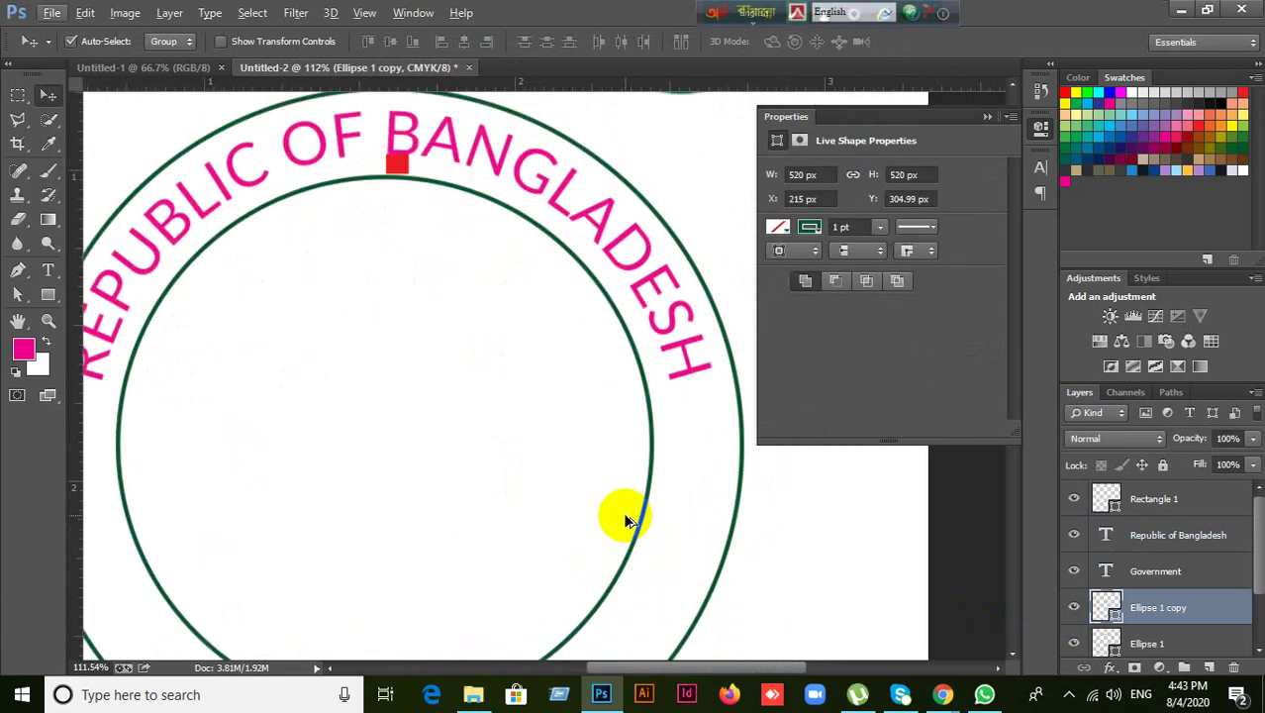
key(ctrl+t)
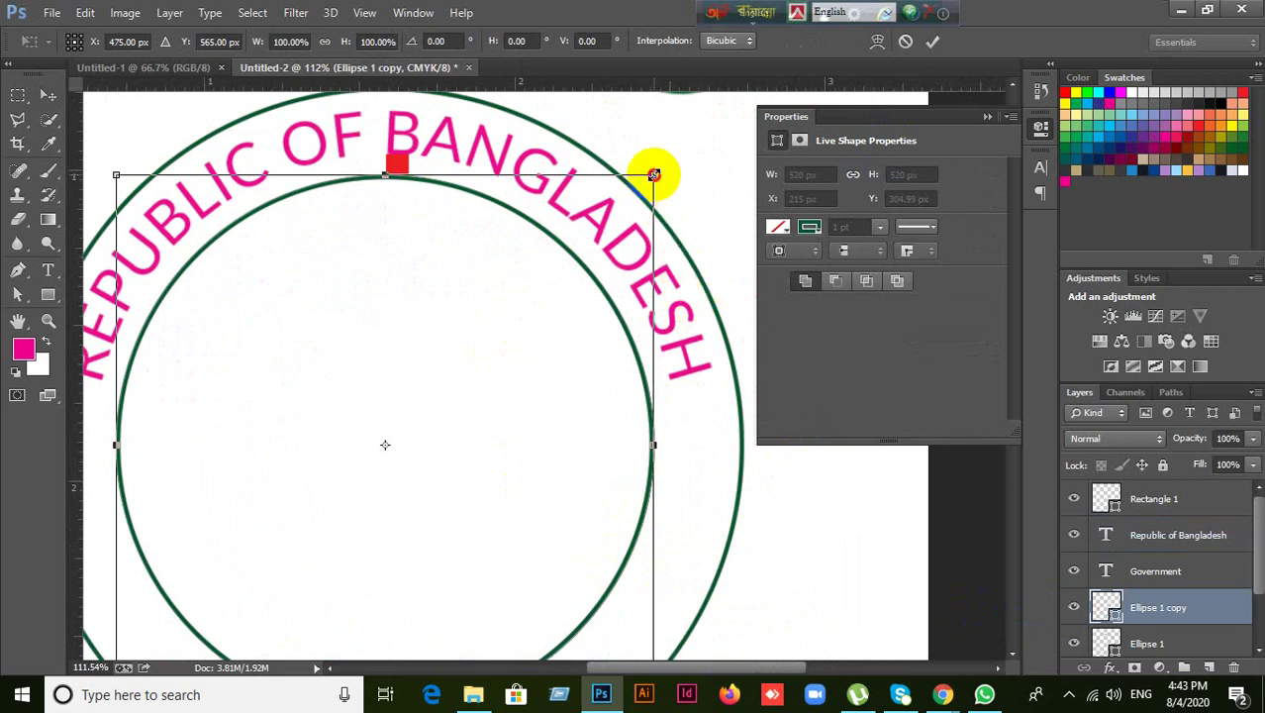
drag(653, 176, 656, 174)
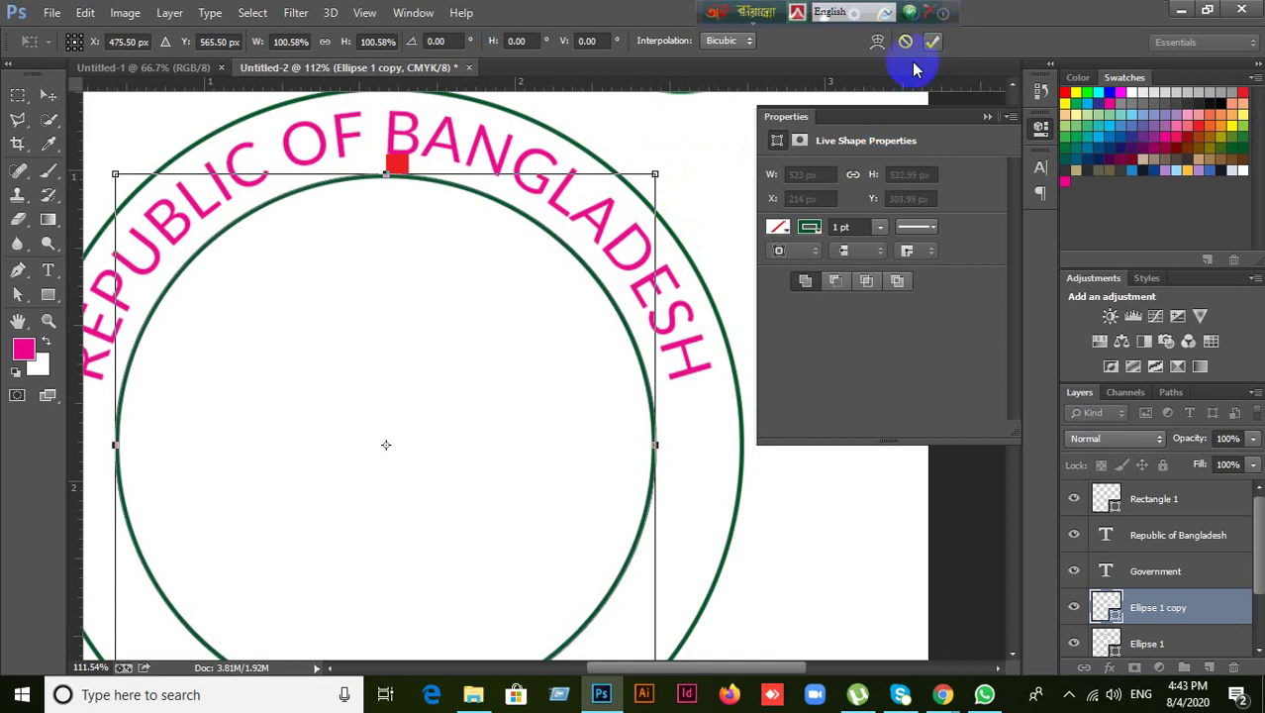
key(Return)
- Delete the red spacer rectangle from beneath the letter B
drag(404, 169, 417, 258)
key(Delete)
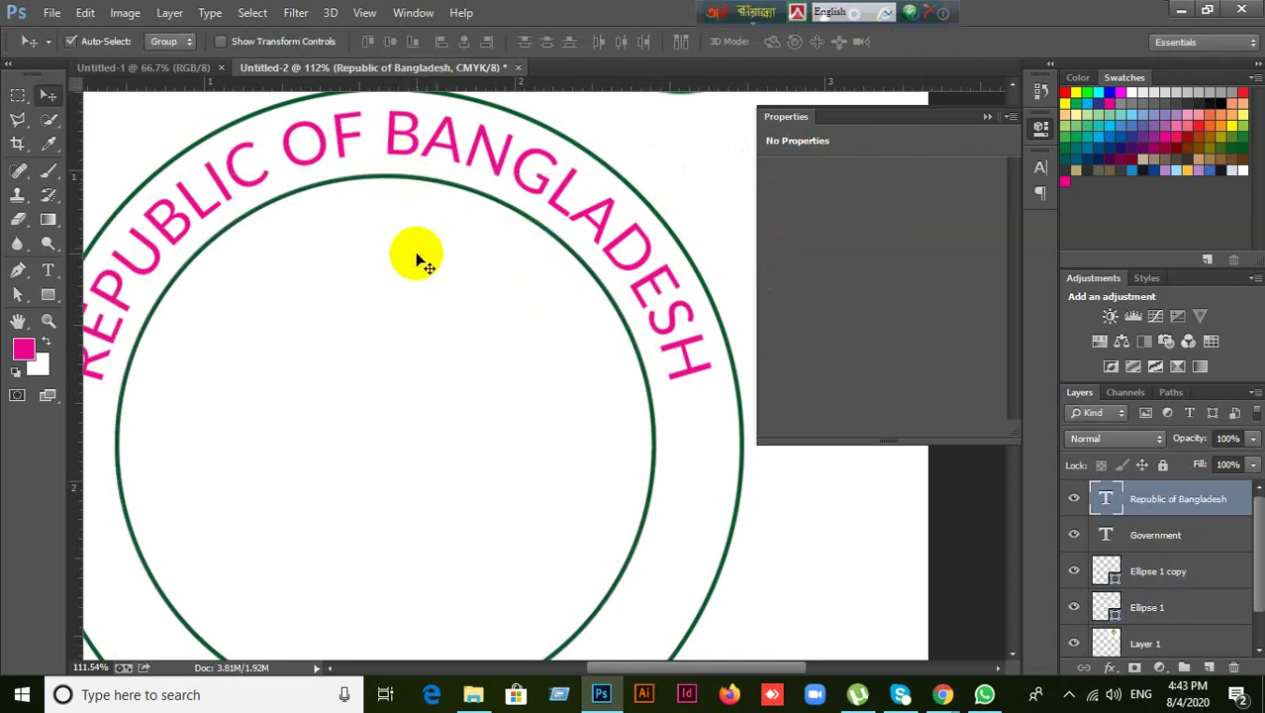
scroll(416, 259, down, 2)
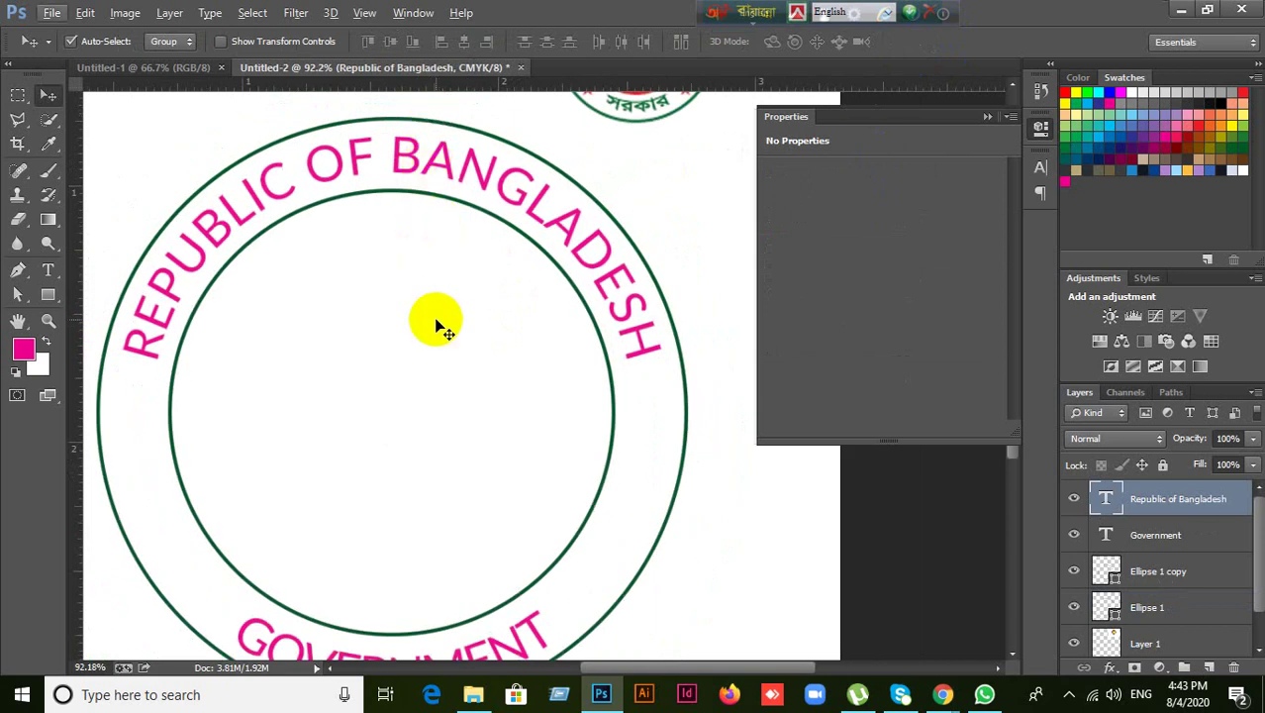
scroll(441, 325, down, 2)
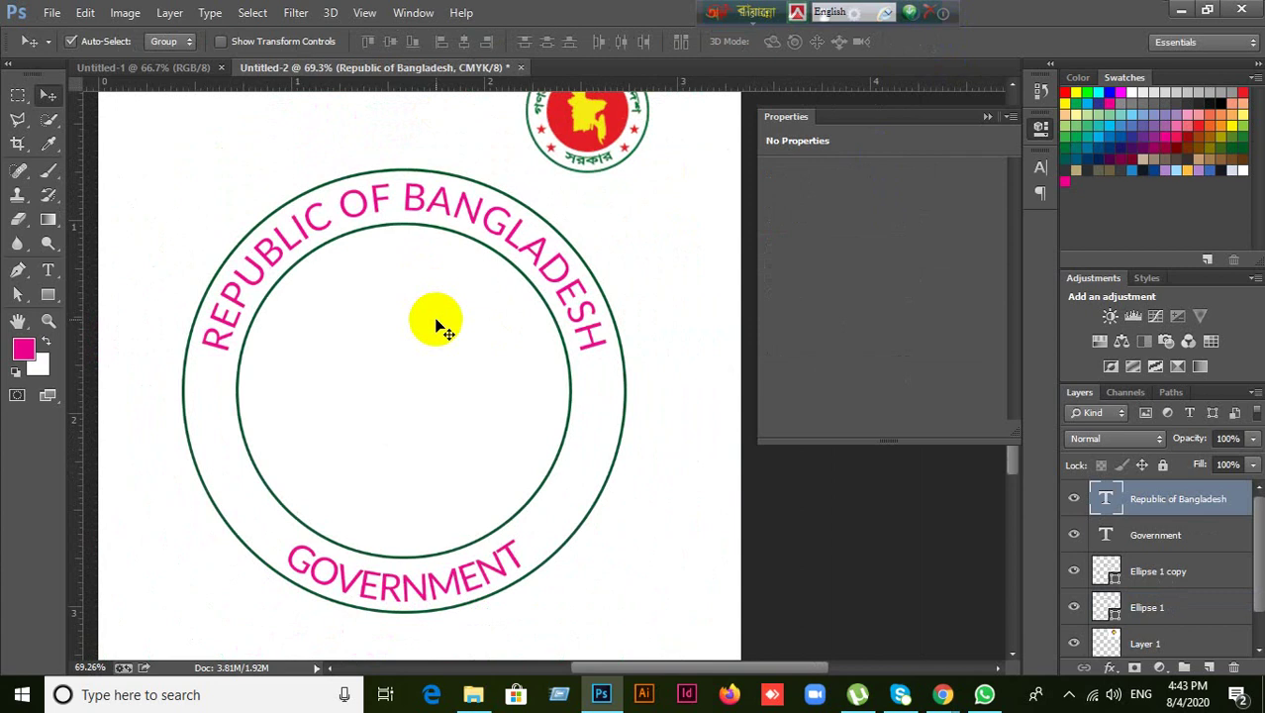
scroll(436, 327, left, 3)
key(ctrl+r)
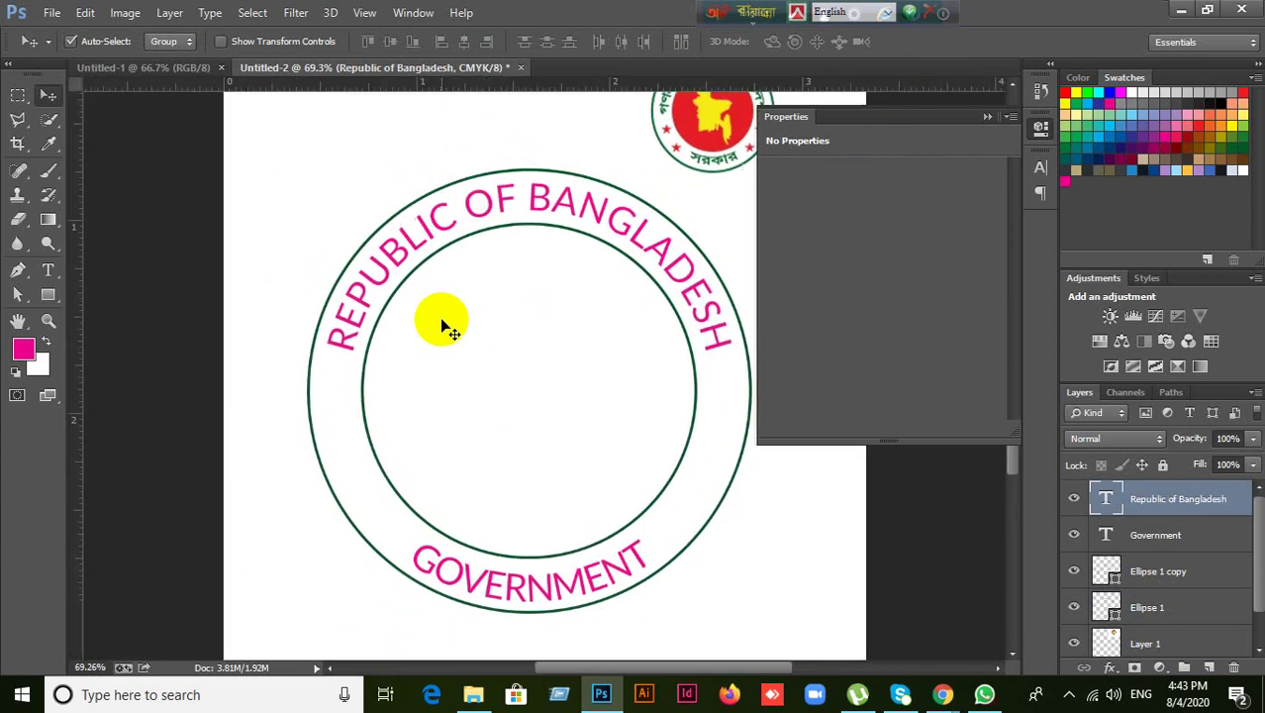
drag(570, 91, 601, 405)
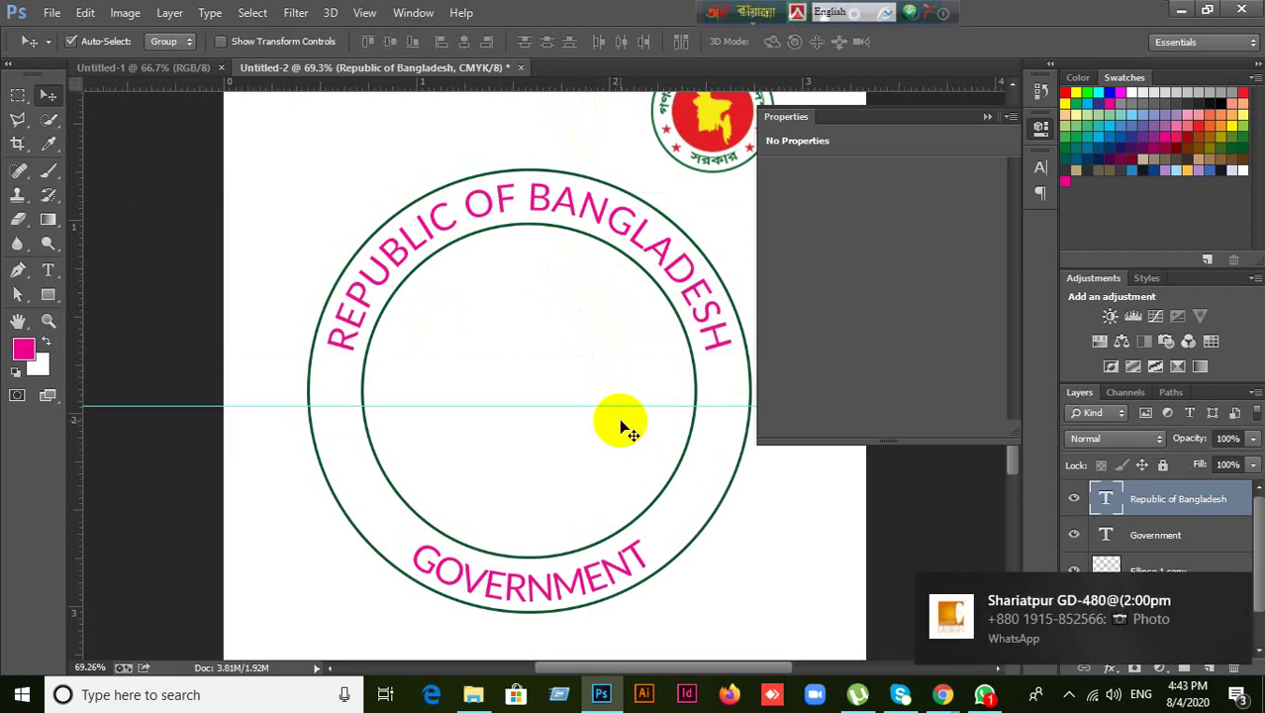
key(ctrl+z)
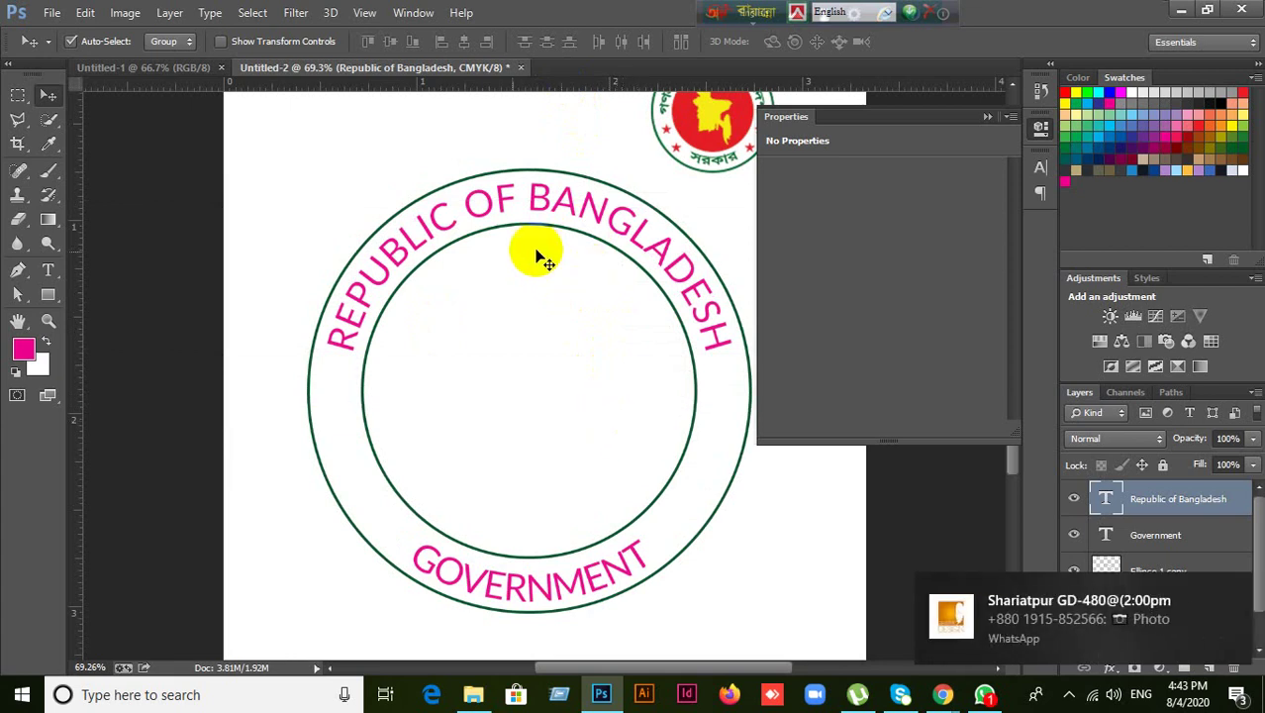
- Turn snapping back on and collapse the shape properties to uncover the canvas
click(364, 13)
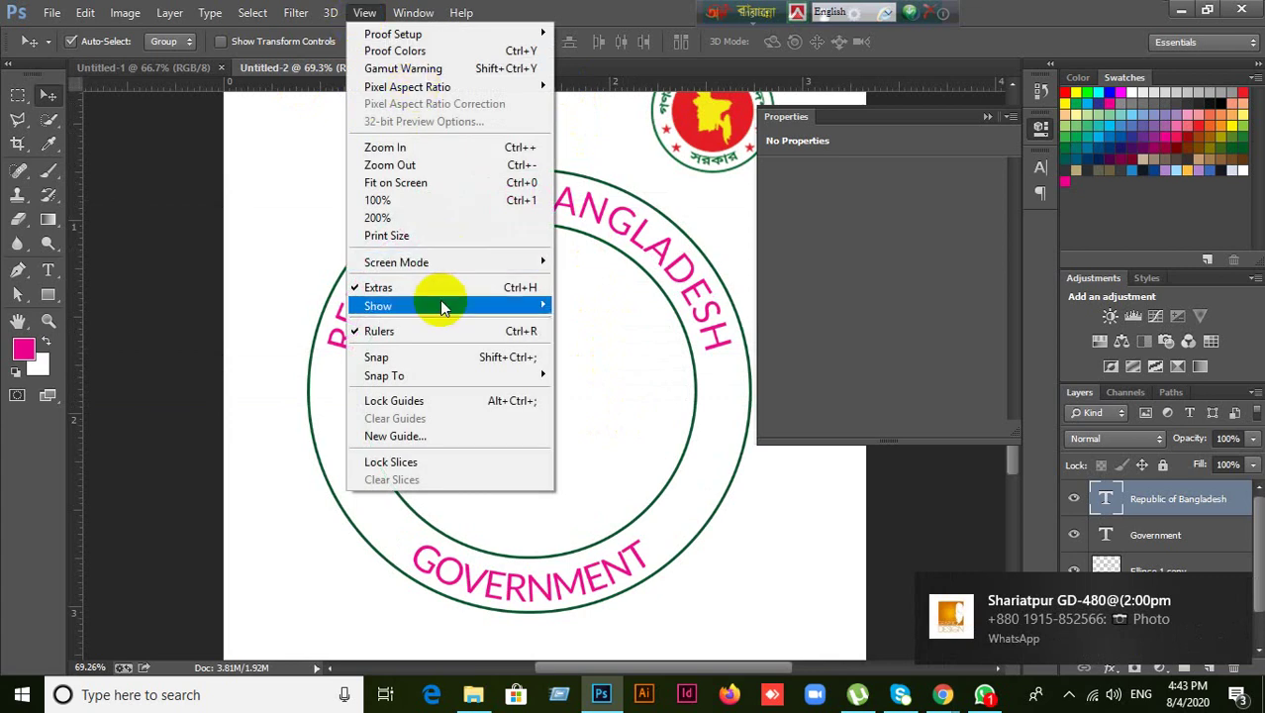
click(401, 356)
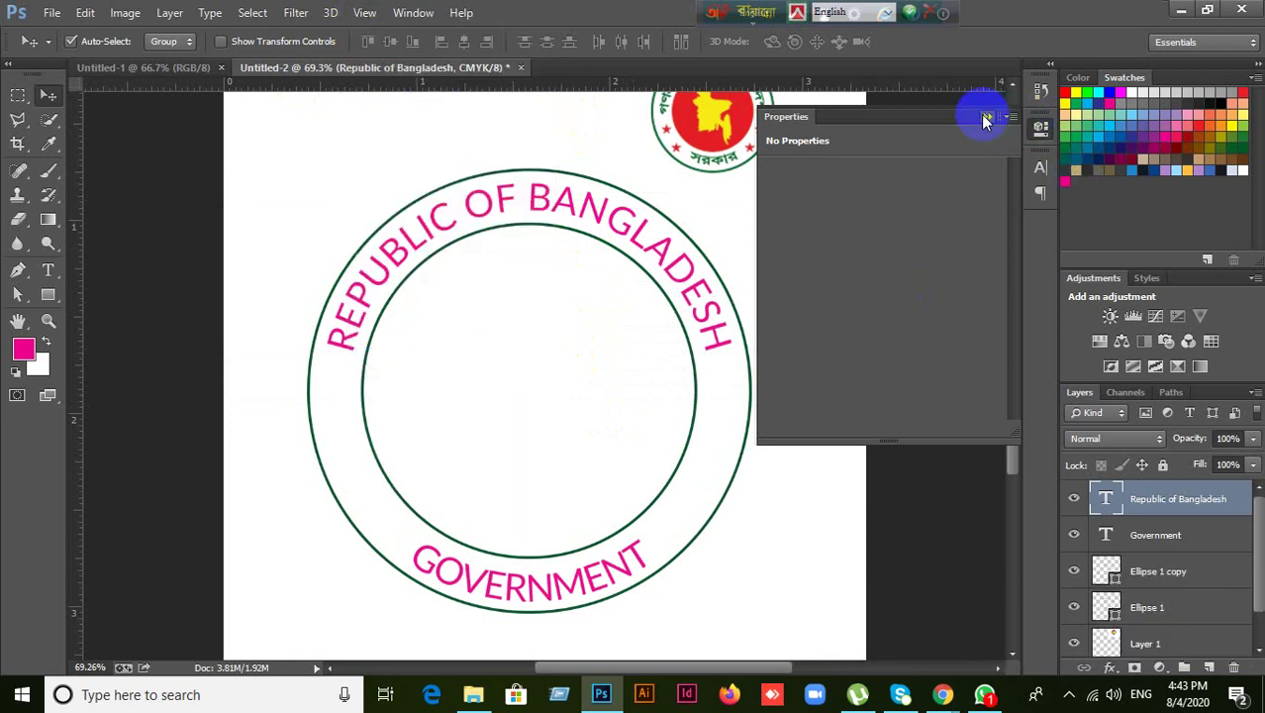
click(986, 116)
- Place a horizontal guide at the lower ends of the REPUBLIC OF BANGLADESH text and a vertical guide through the circles' centre
drag(584, 84, 579, 343)
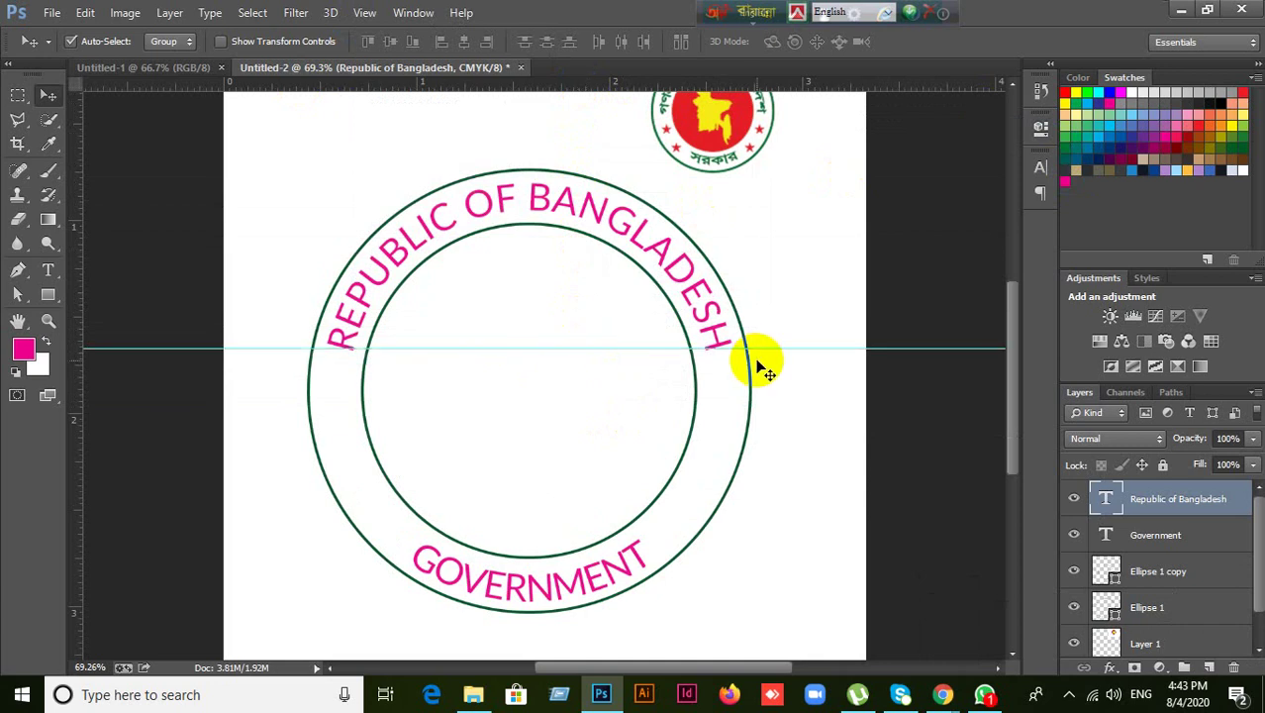
key(ctrl+z)
drag(604, 83, 604, 350)
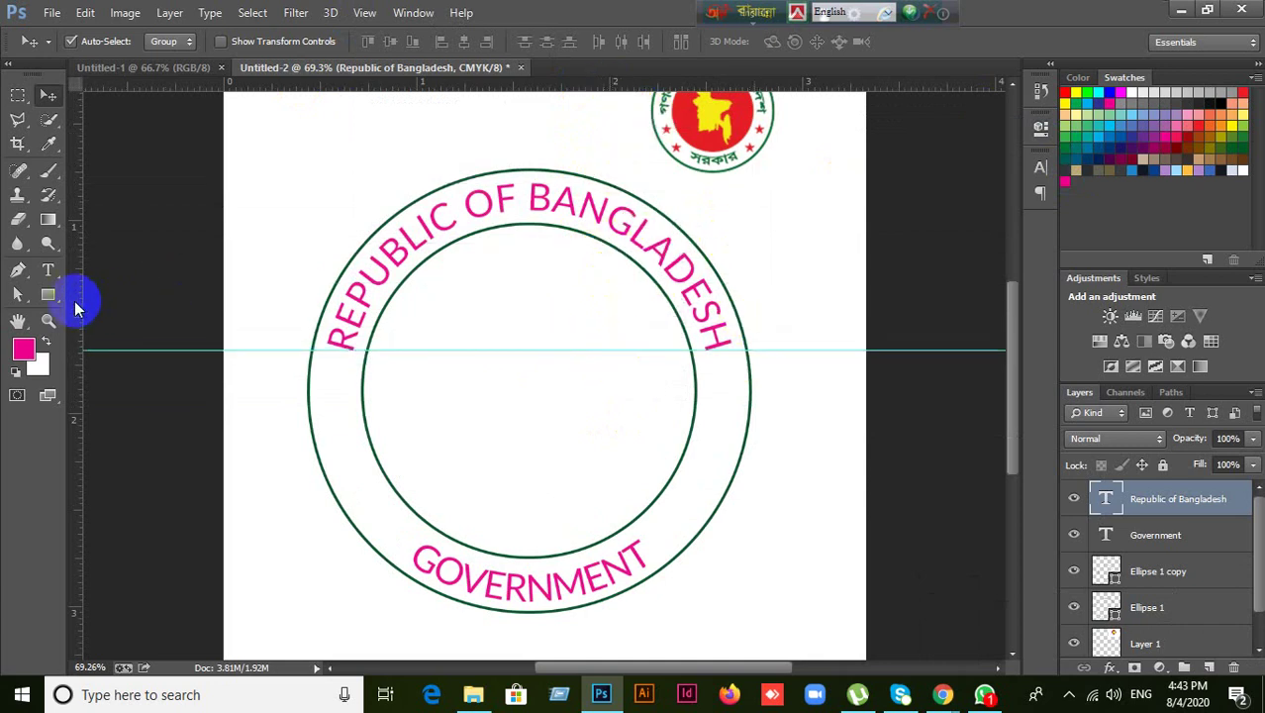
drag(76, 307, 530, 354)
- Select the page area above the horizontal guide, 3.333 by 1.680 in, add a guide at the selection's mid-height, and clear the selection
scroll(553, 339, up, 2)
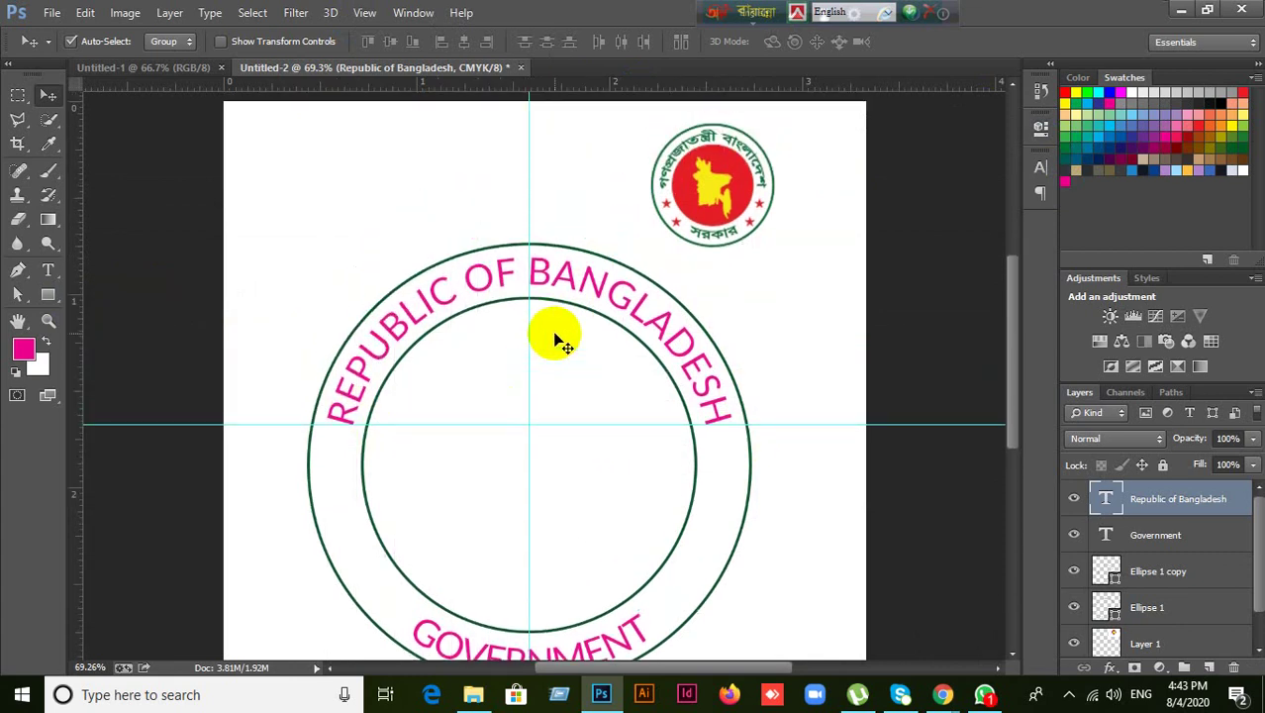
scroll(554, 341, up, 1)
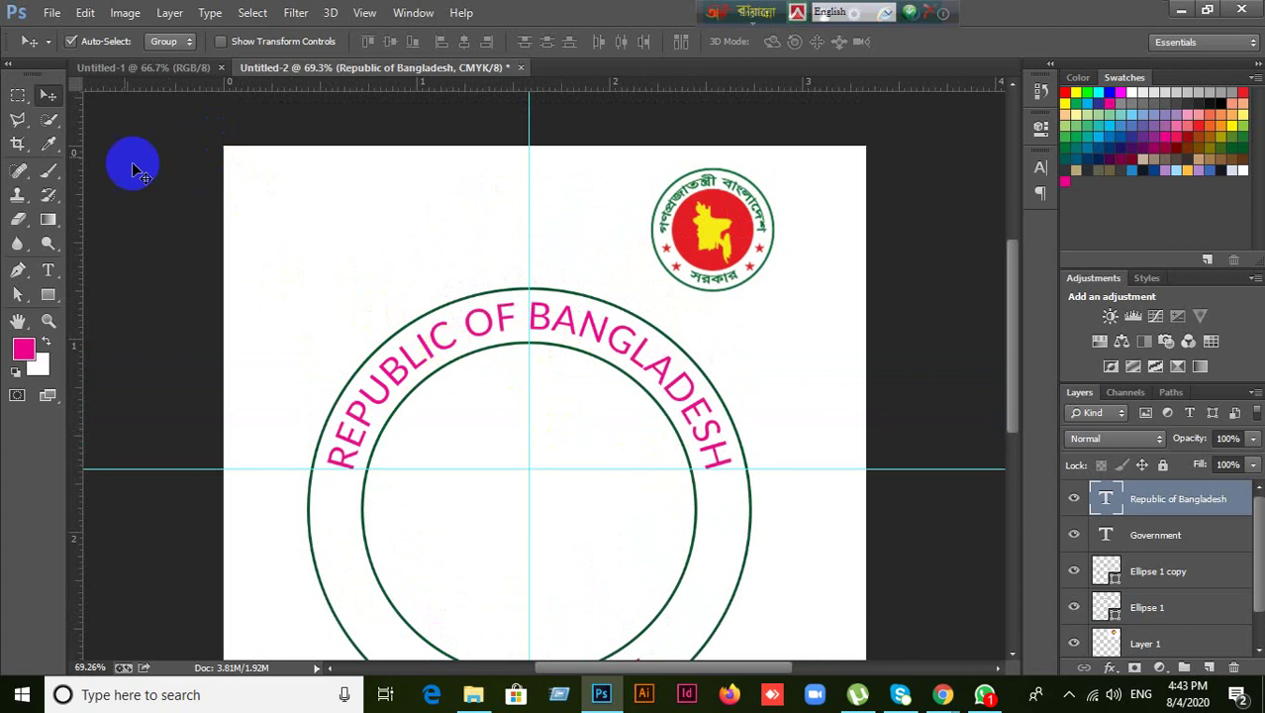
click(18, 95)
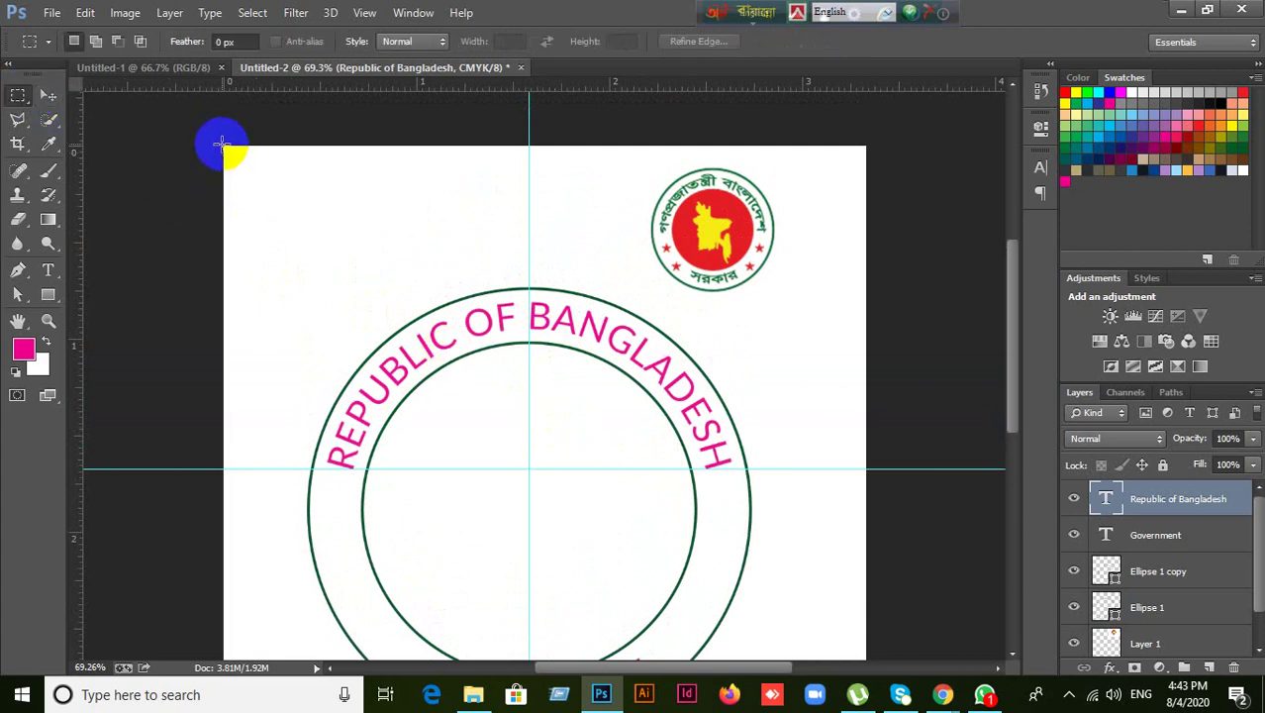
drag(223, 146, 868, 469)
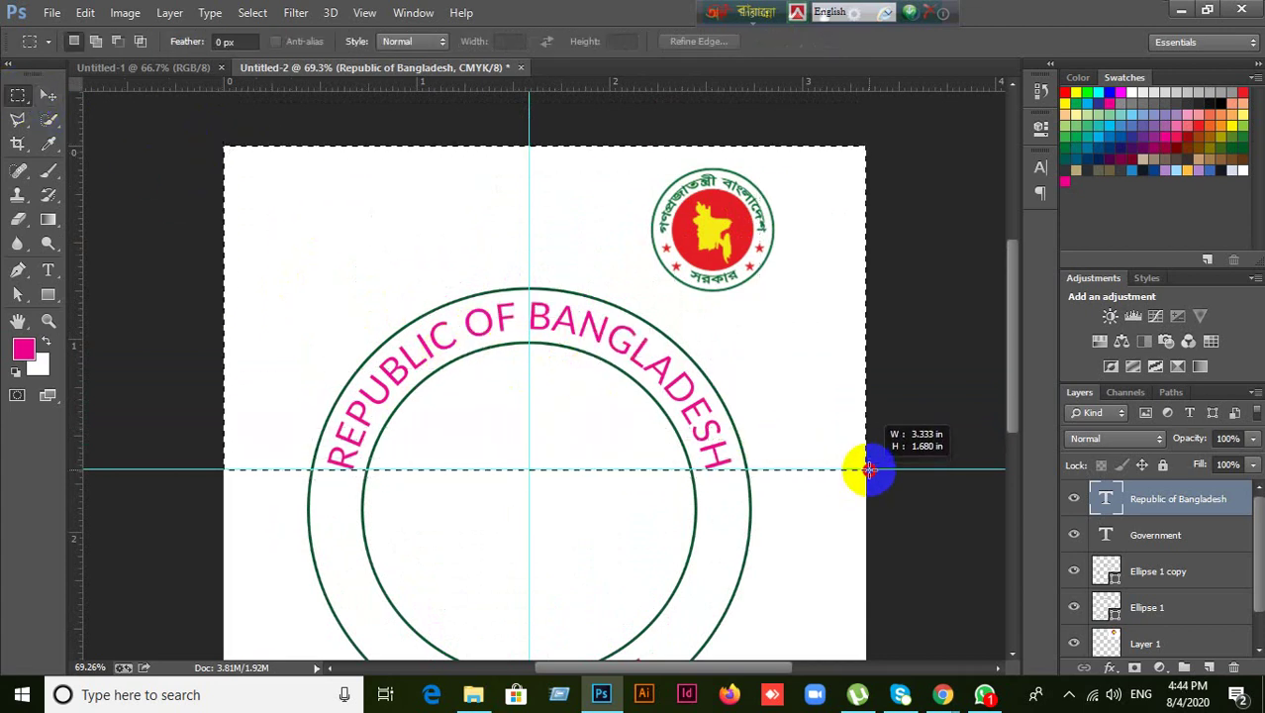
drag(638, 85, 649, 313)
scroll(642, 342, down, 2)
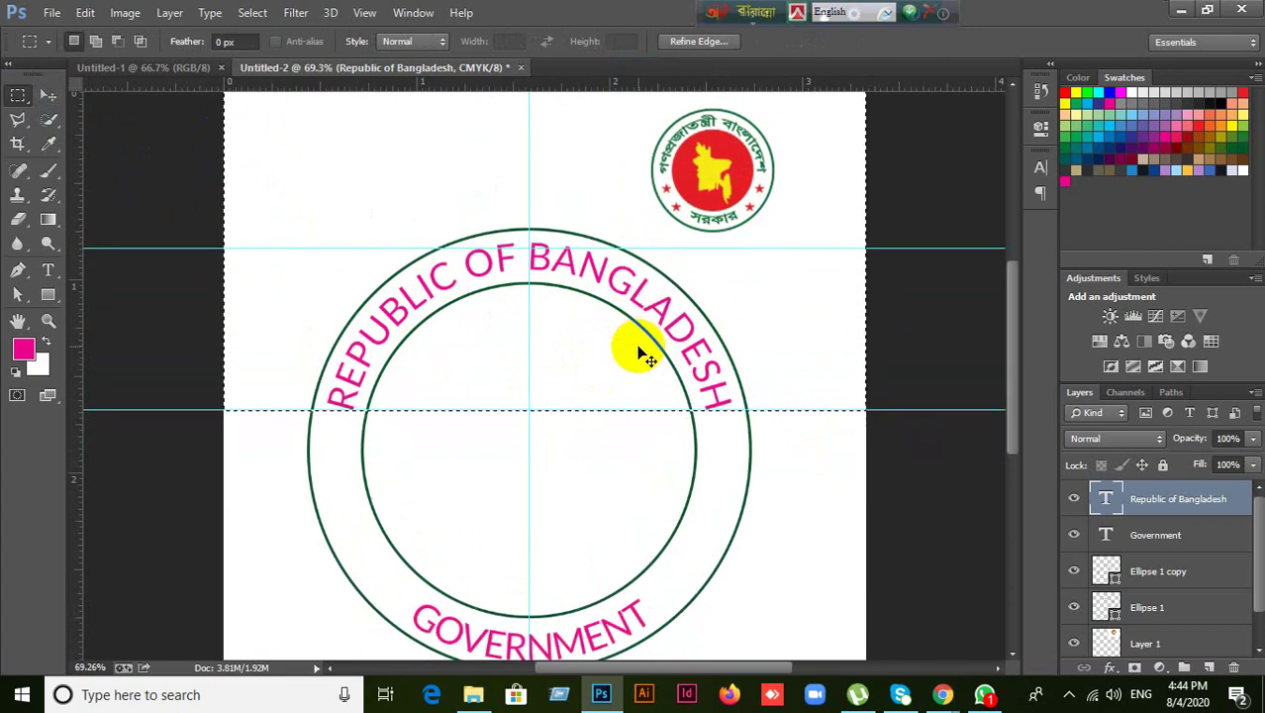
scroll(626, 347, down, 4)
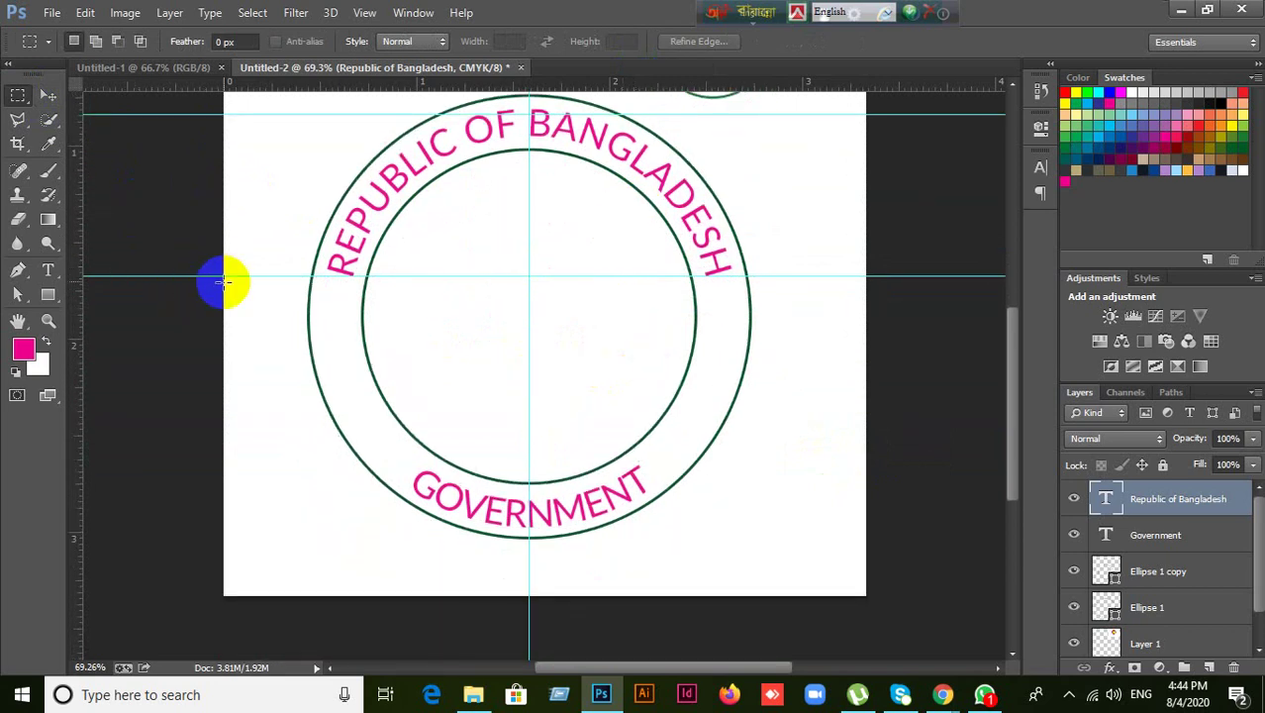
- Select the page area below the horizontal guide, add a guide at the selection's mid-height, and clear the selection
drag(234, 288, 864, 592)
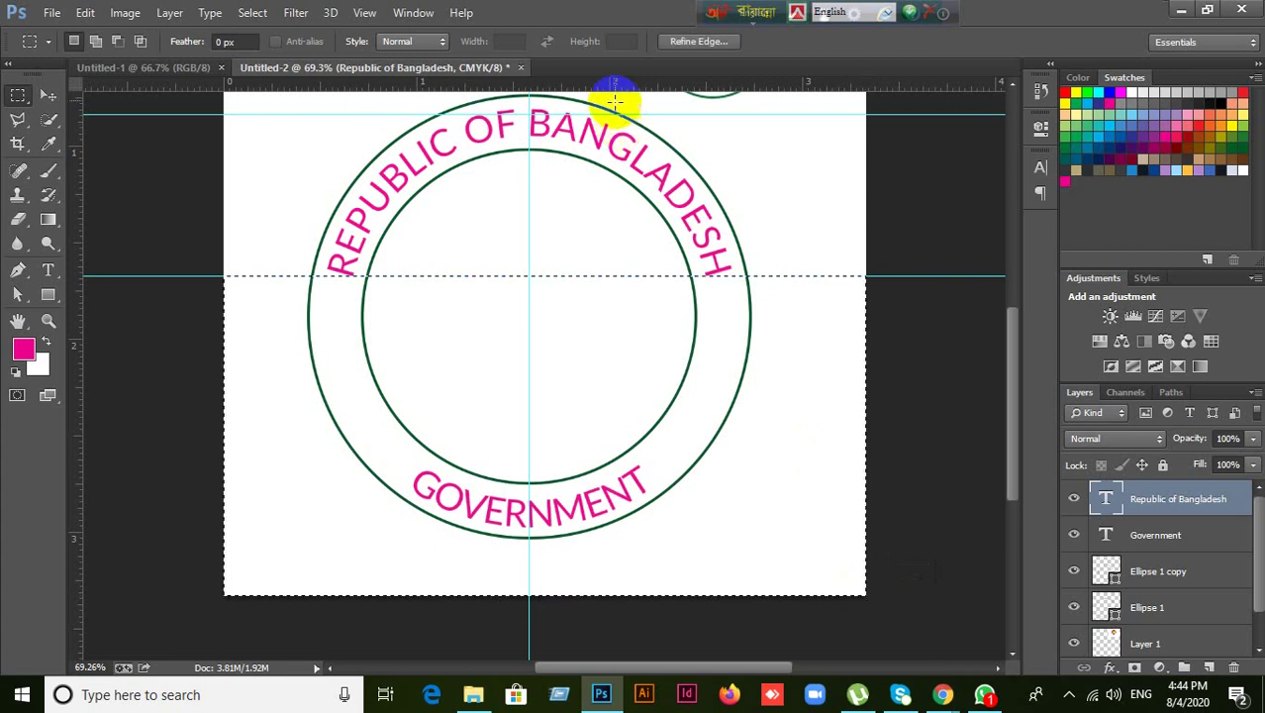
drag(600, 81, 655, 435)
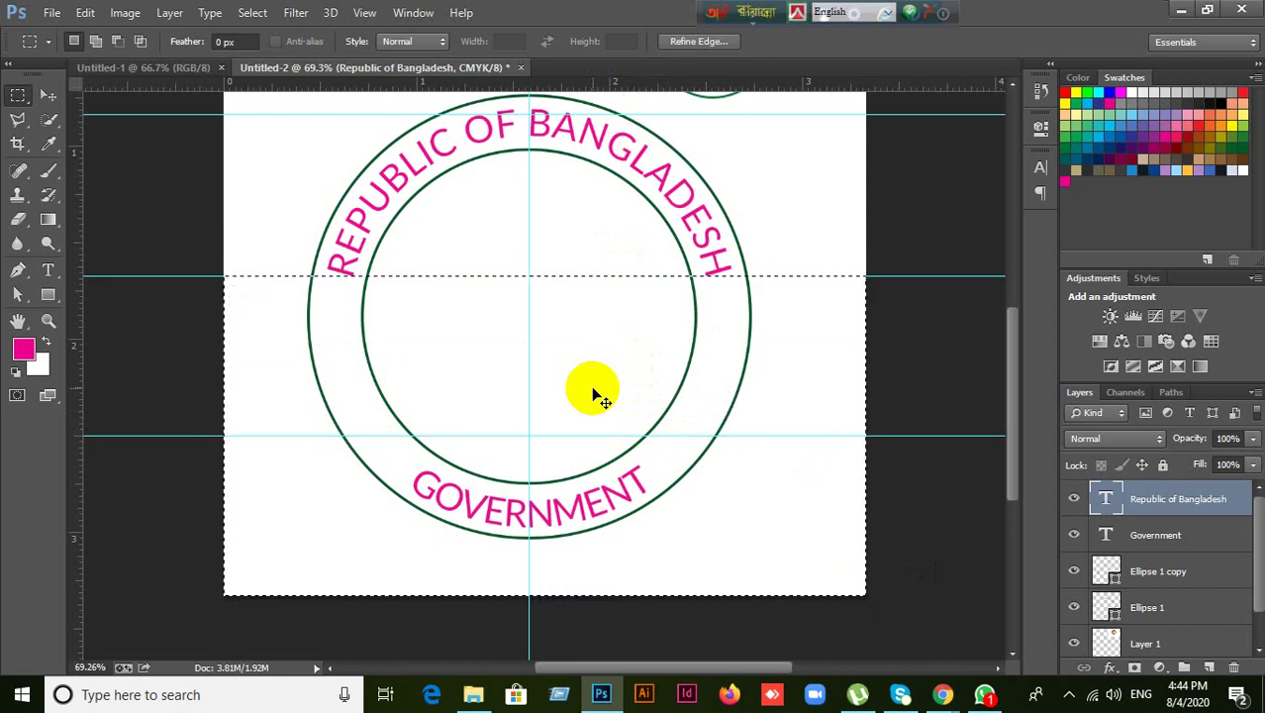
scroll(589, 384, up, 3)
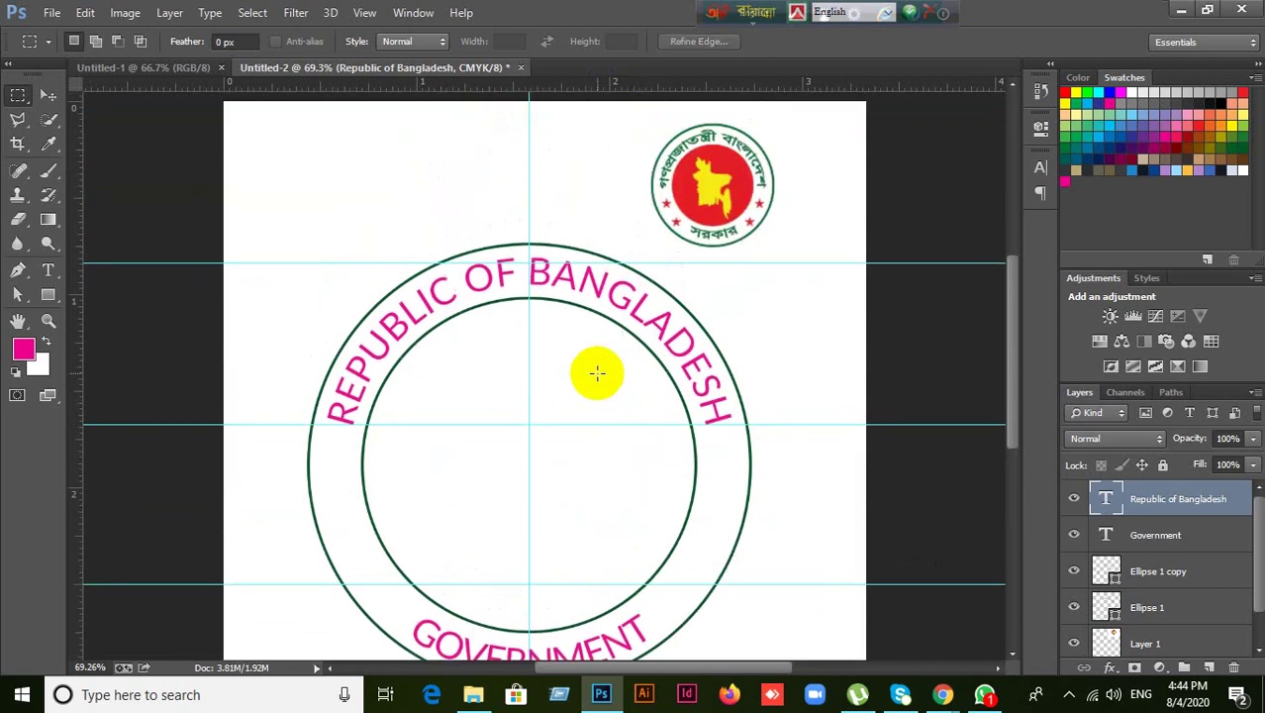
- Turn the document grid on over the page and hide it again
click(369, 12)
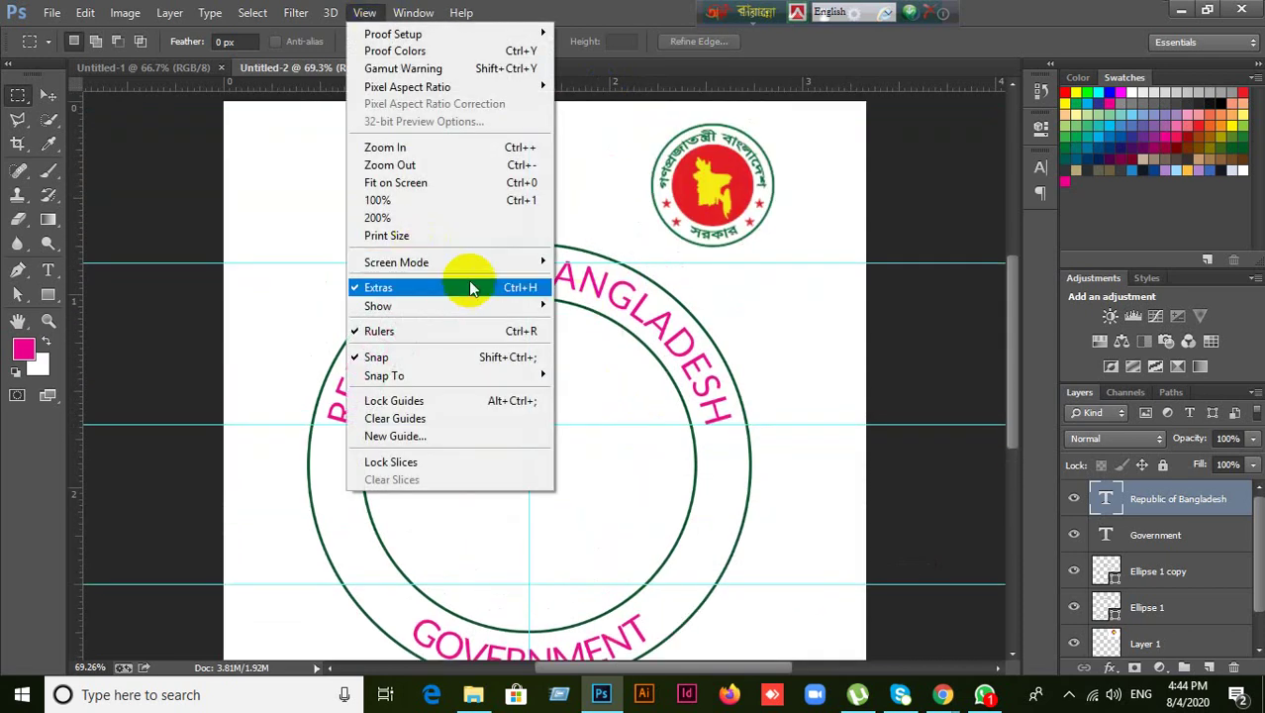
mouse_move(473, 307)
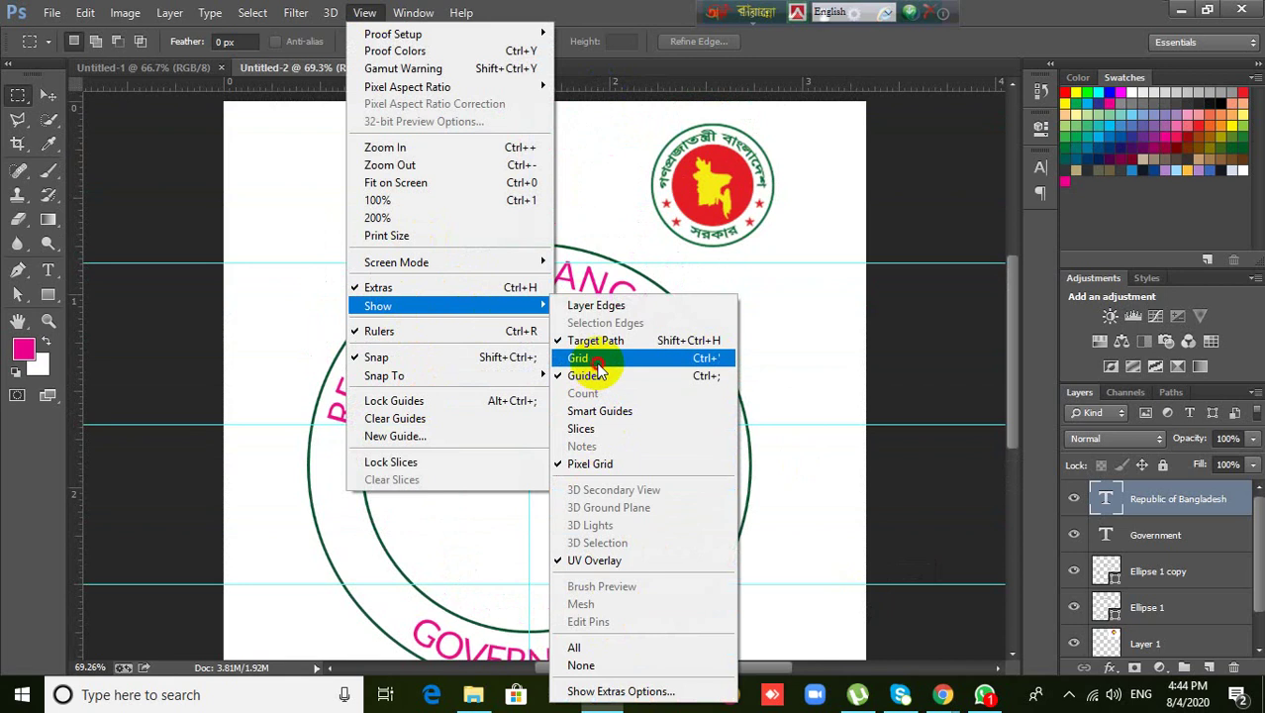
click(579, 357)
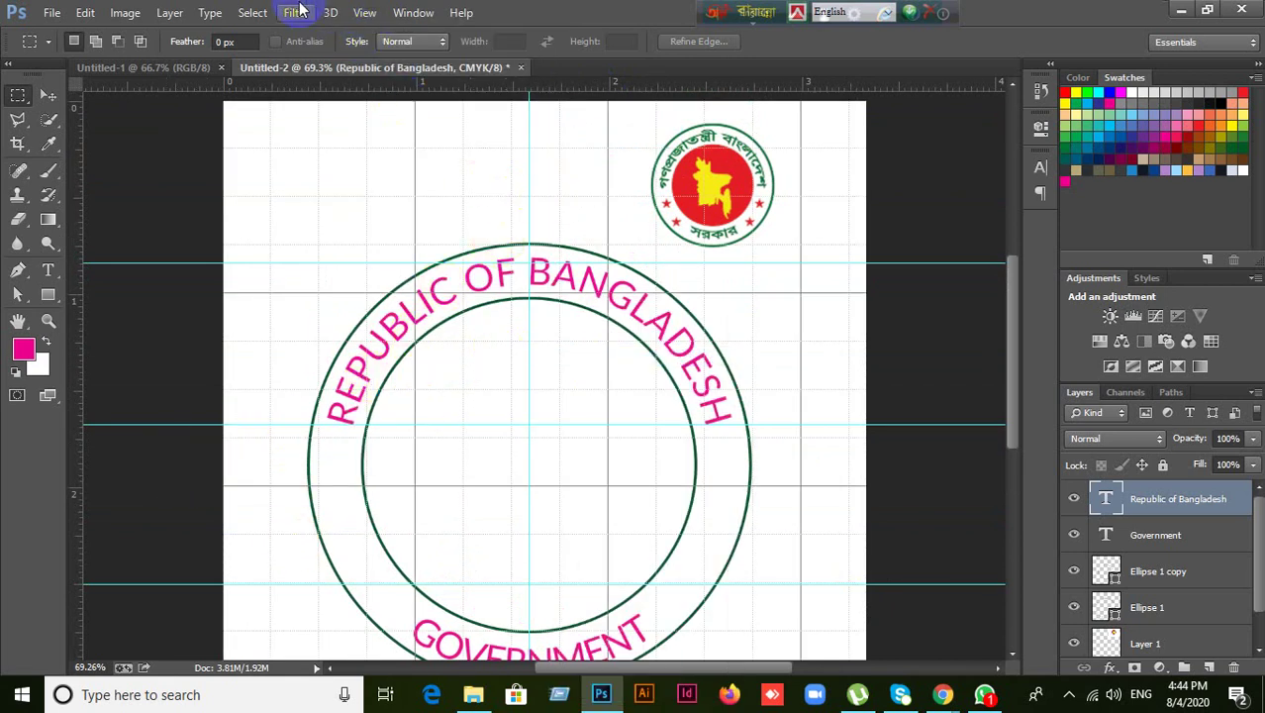
click(354, 15)
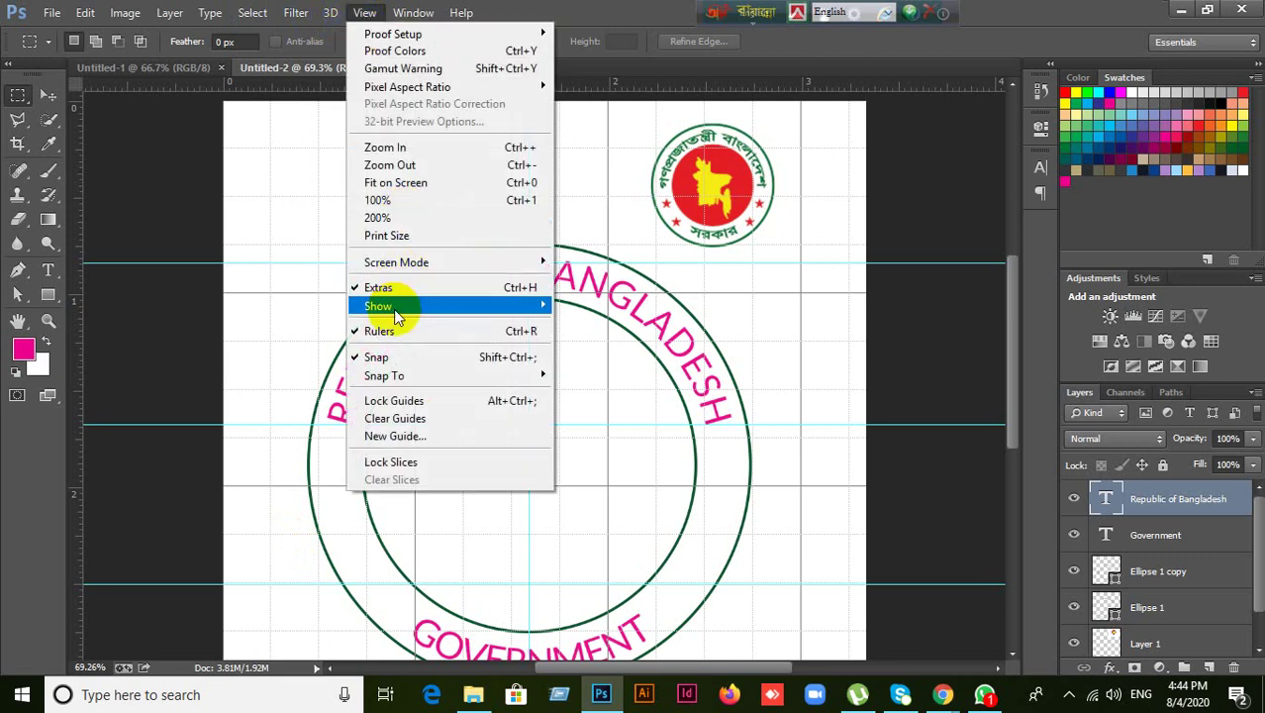
mouse_move(396, 307)
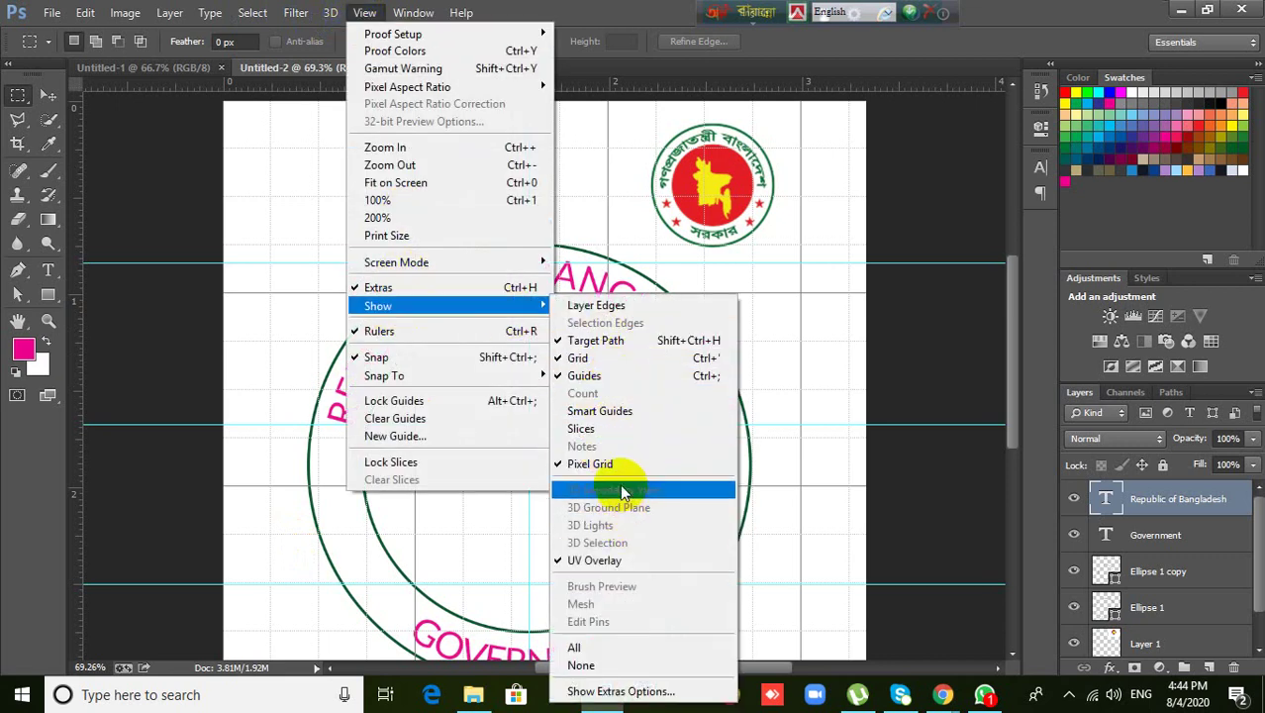
click(584, 357)
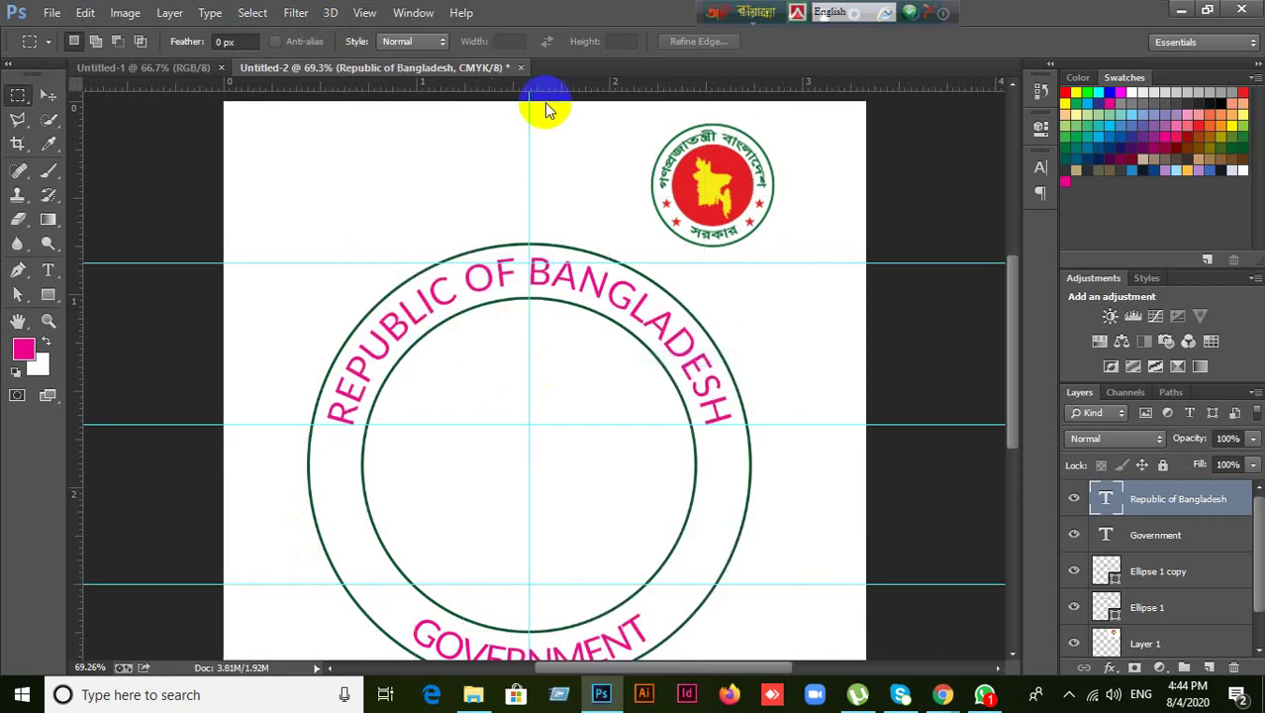
- Remove the vertical guide and all three horizontal guides from the page
scroll(550, 371, down, 5)
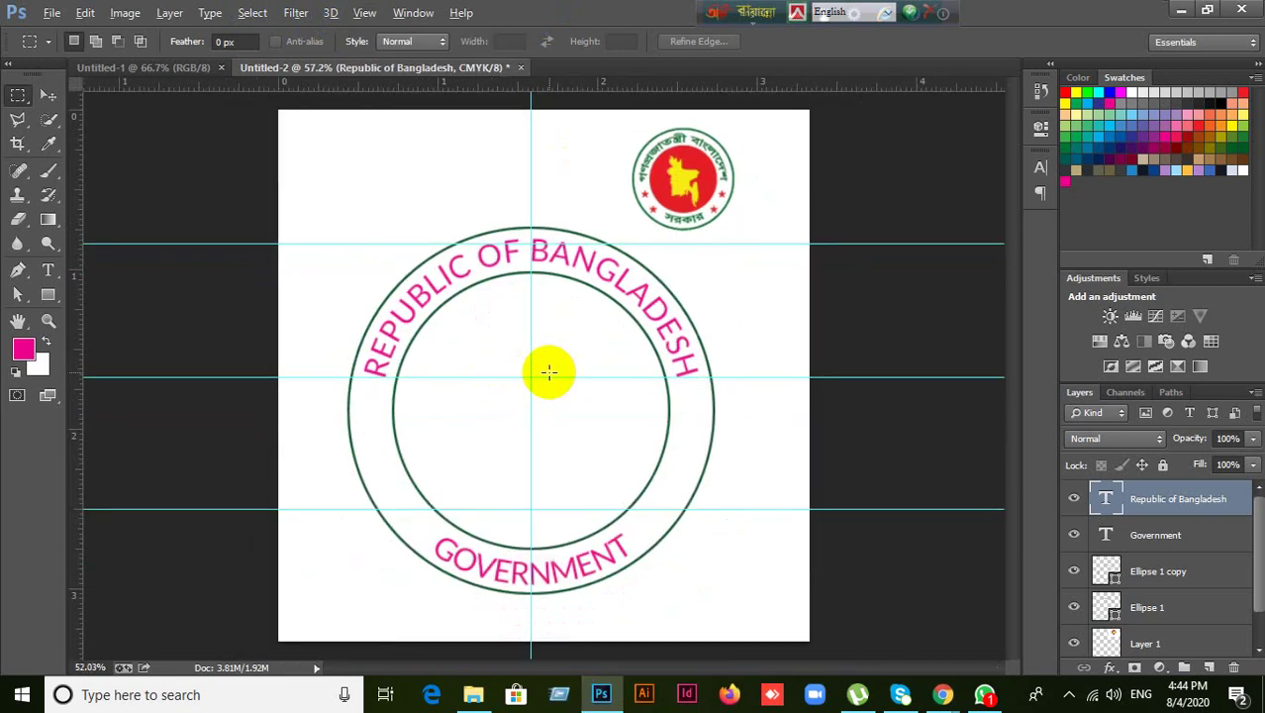
click(45, 96)
click(275, 293)
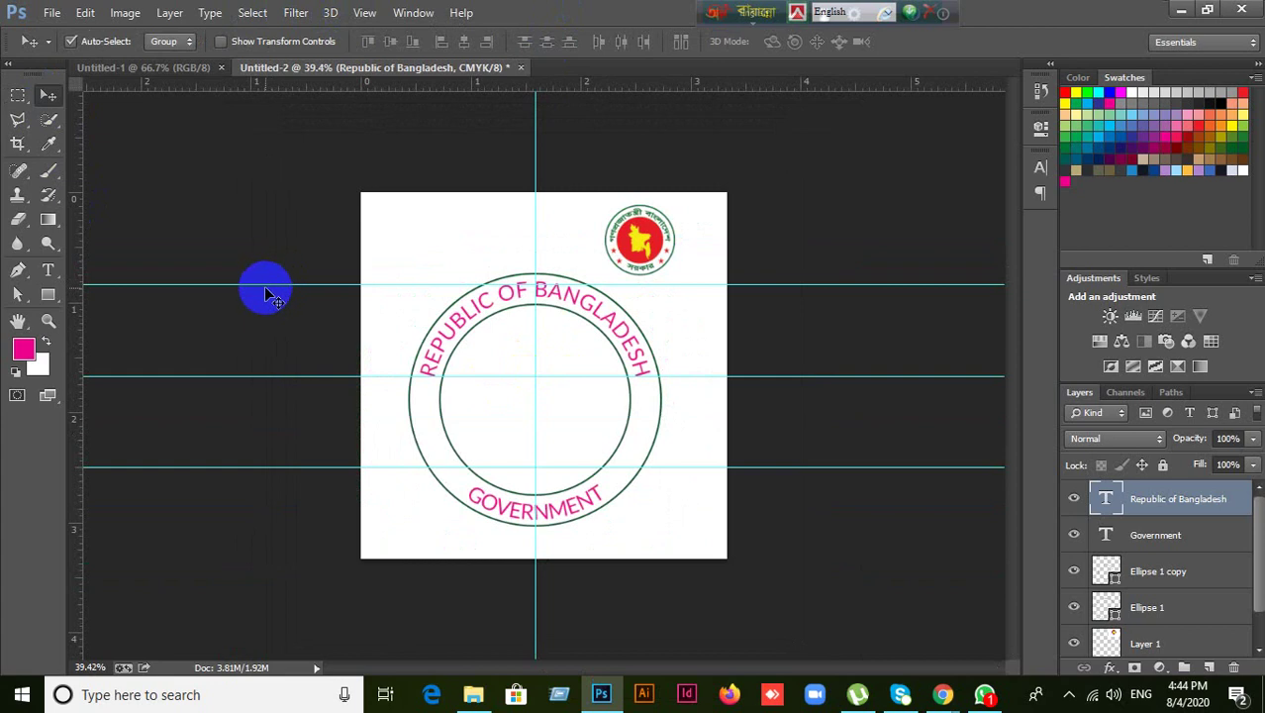
drag(266, 287, 293, 79)
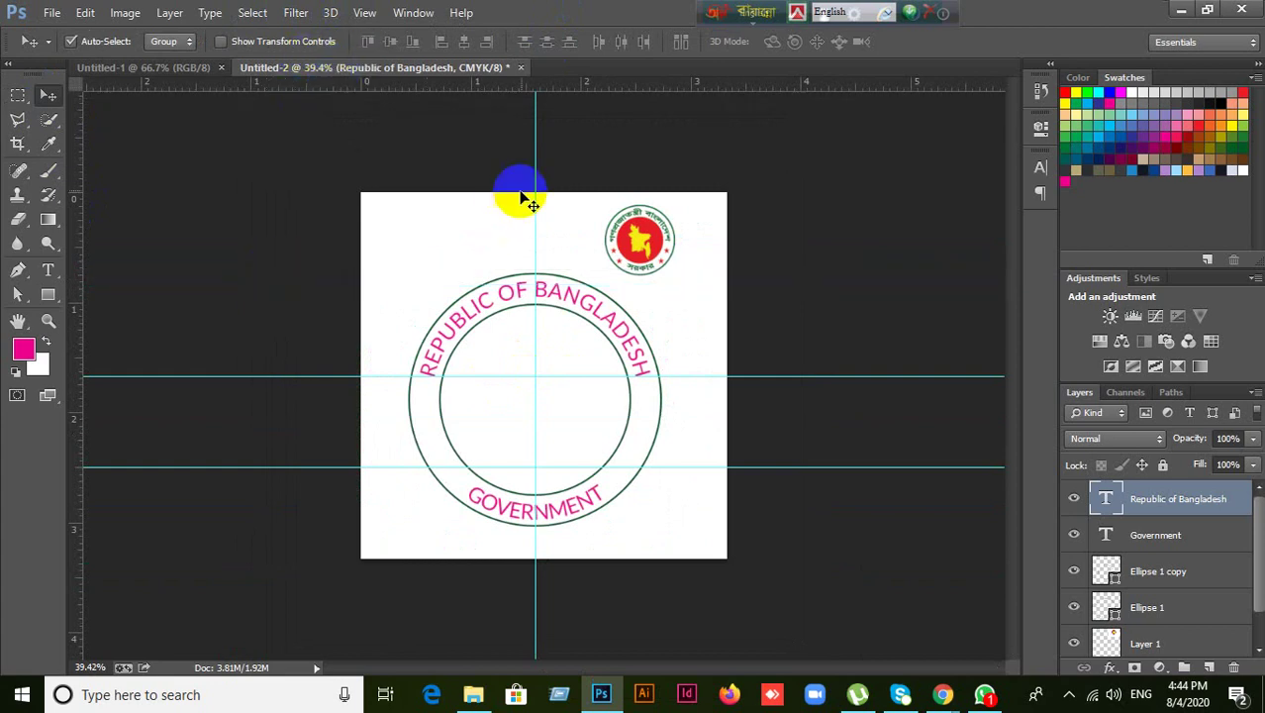
drag(532, 183, 118, 327)
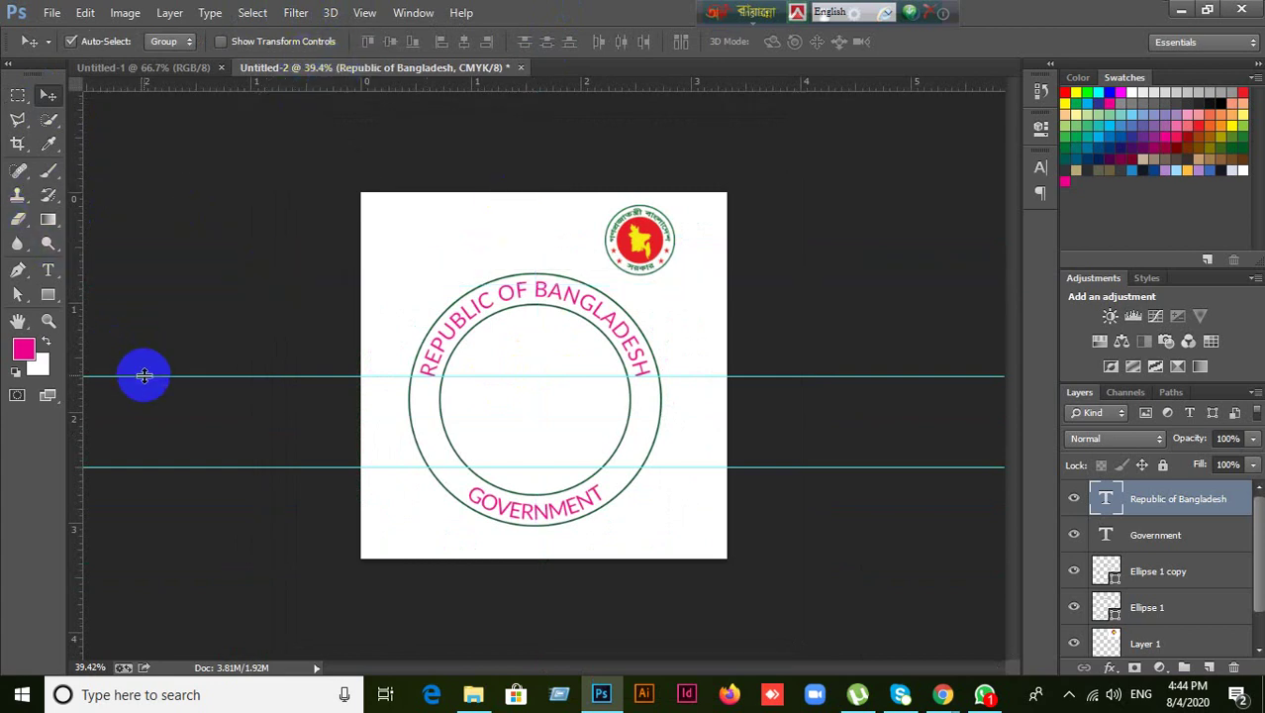
drag(142, 375, 282, 62)
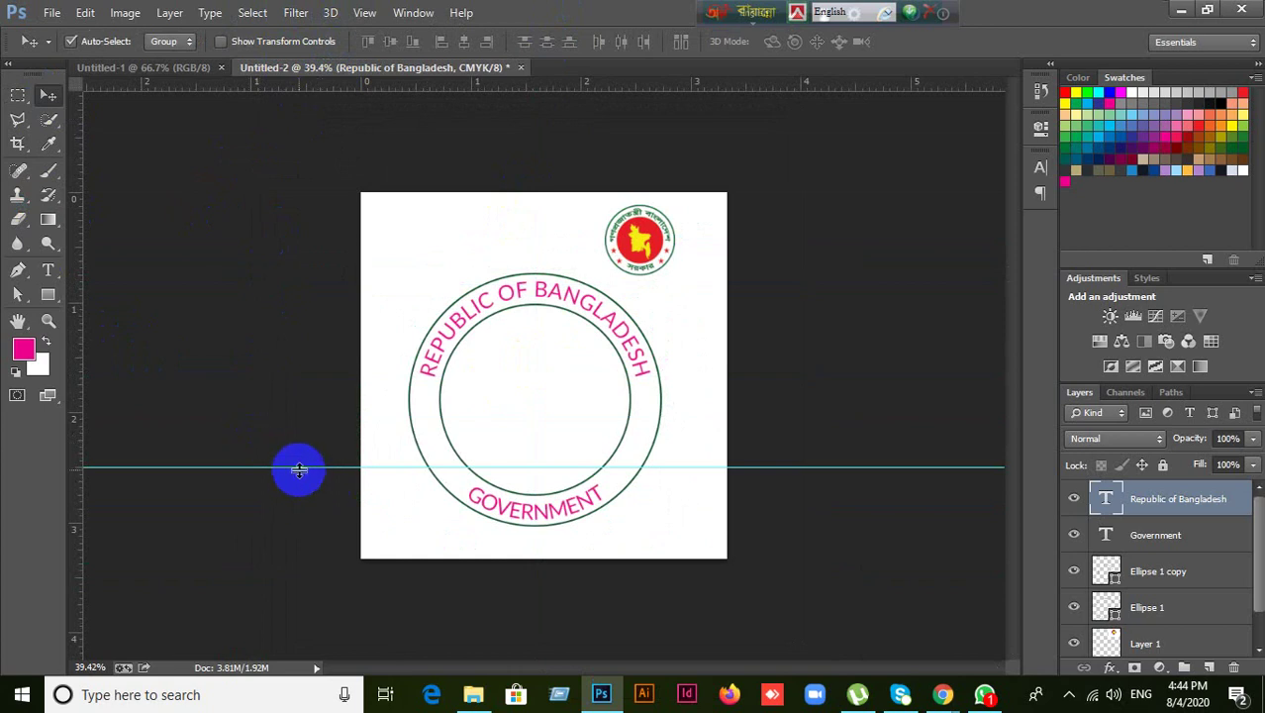
drag(299, 469, 370, 81)
scroll(655, 482, up, 3)
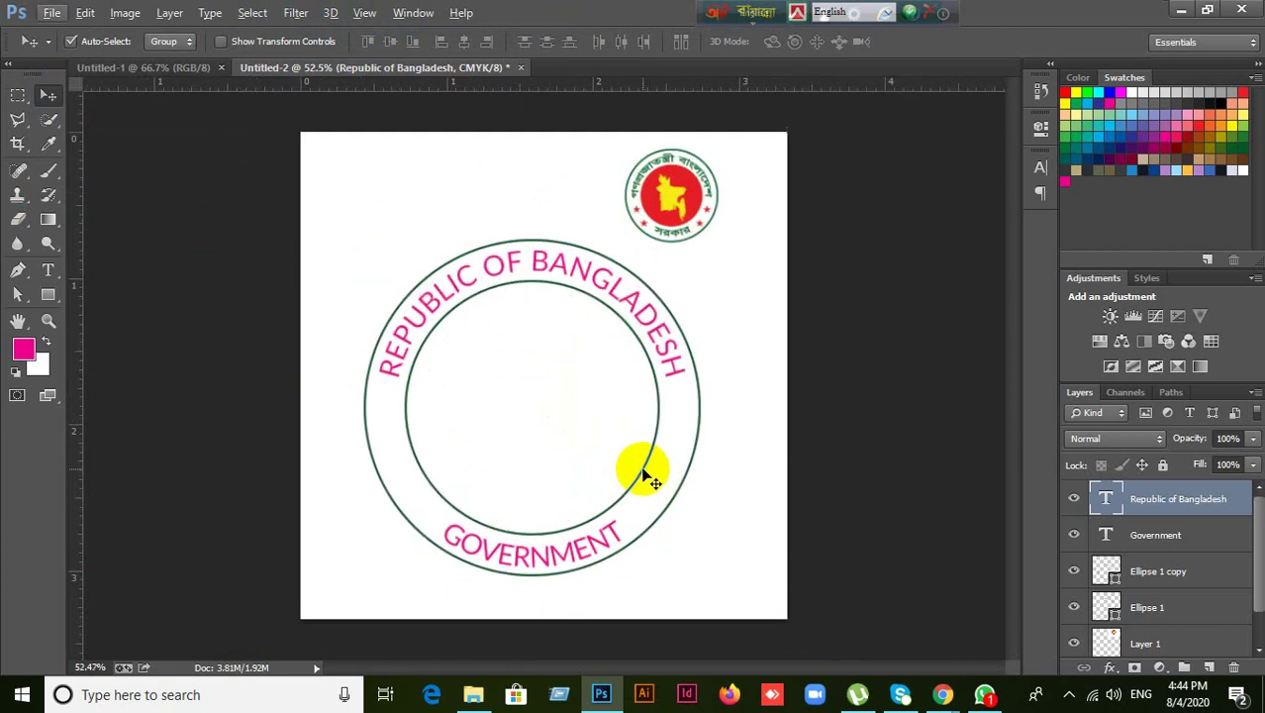
- Select the inner circle (Ellipse 1 copy) and fill it with red
click(645, 478)
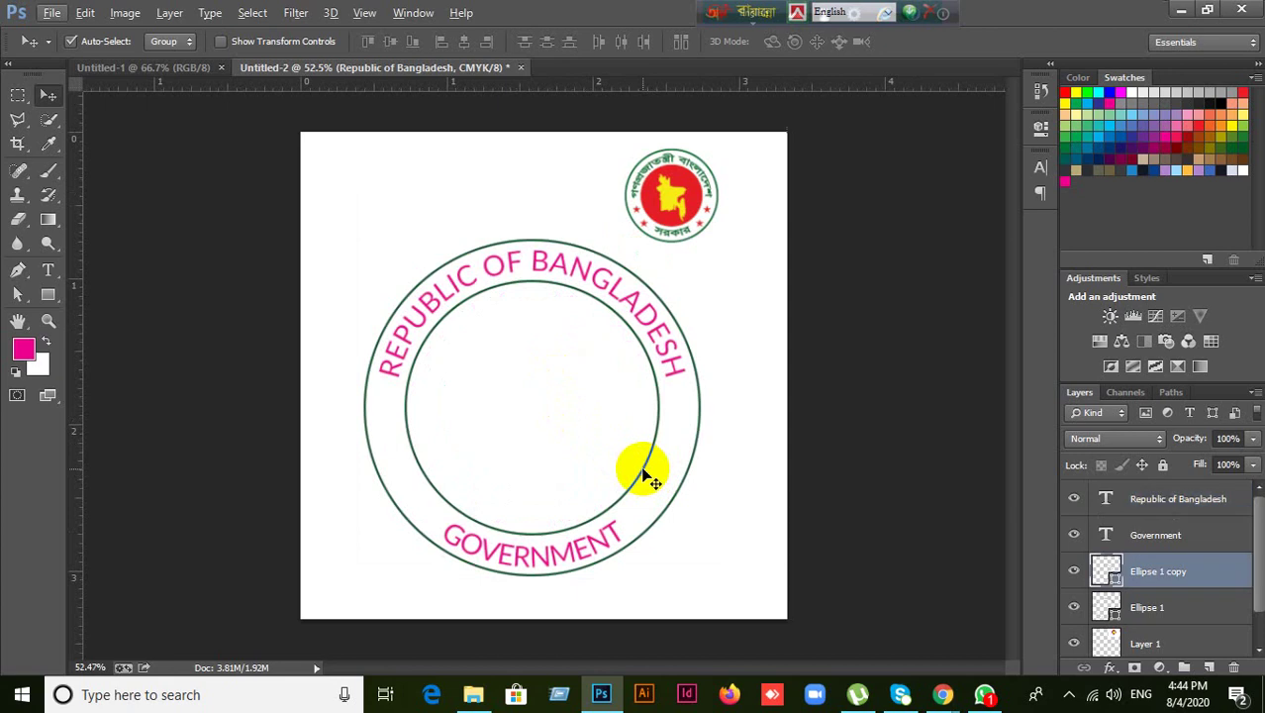
click(1073, 575)
click(1073, 575)
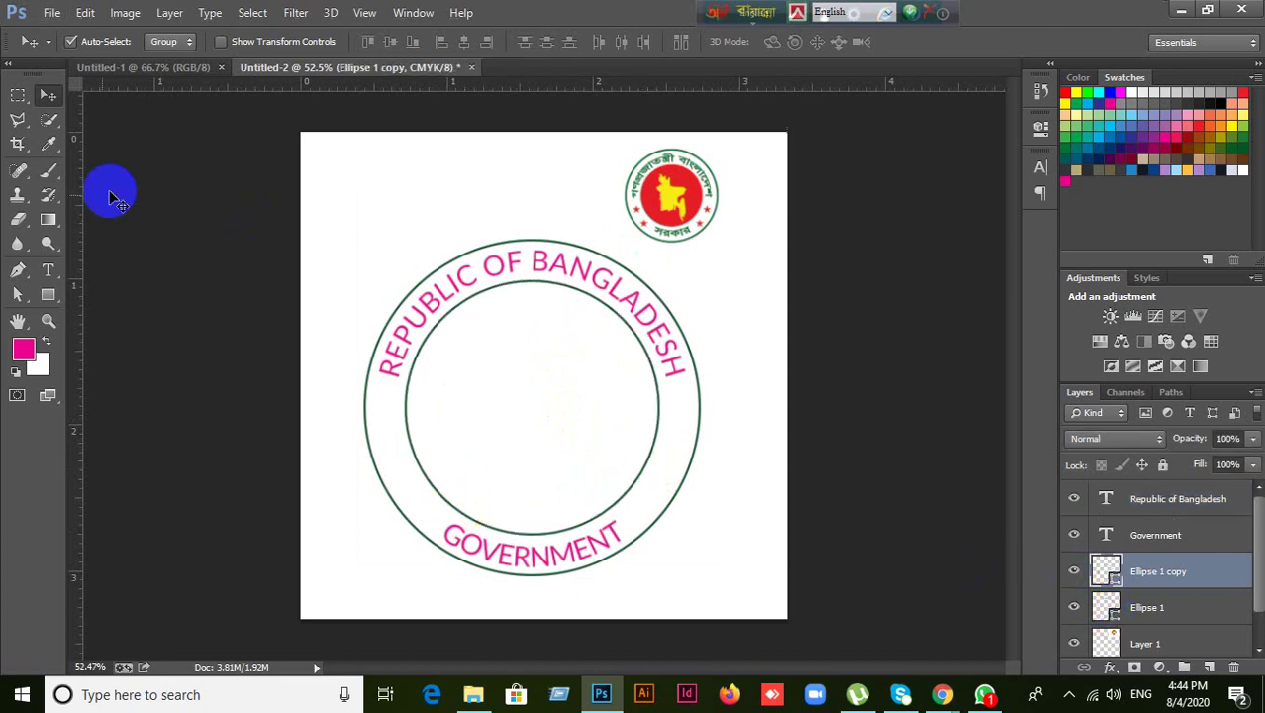
click(48, 294)
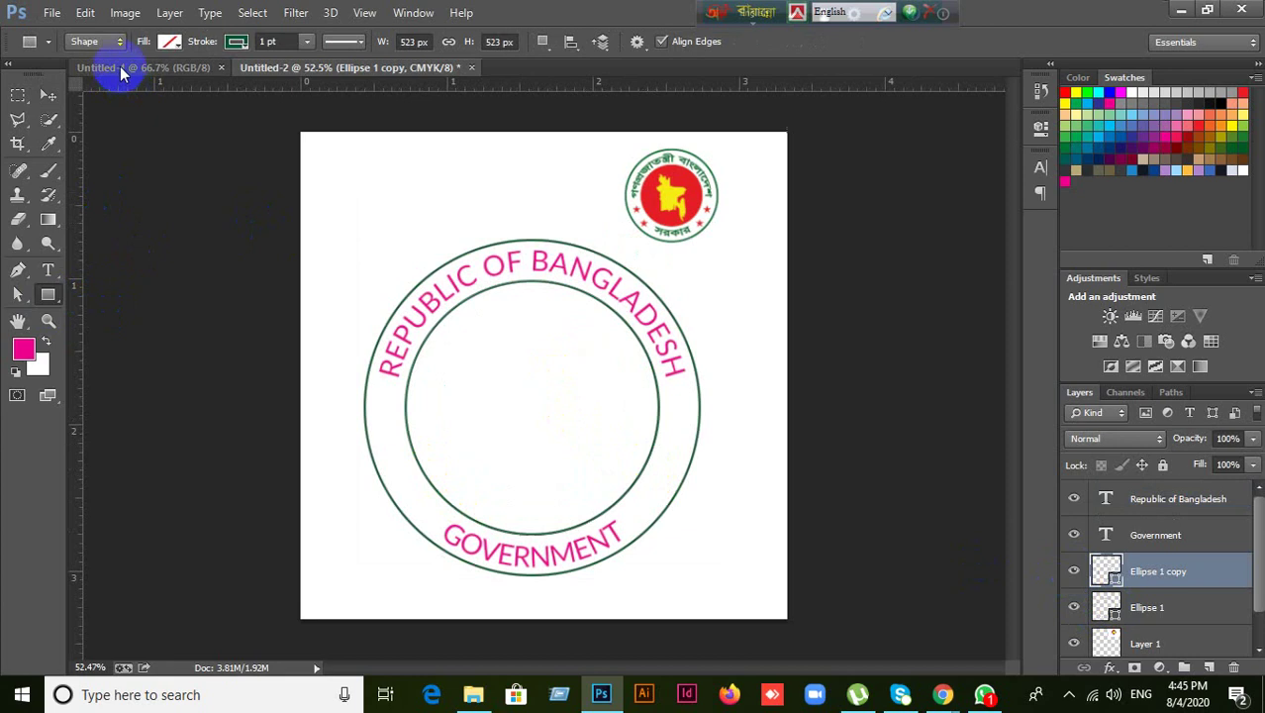
click(170, 42)
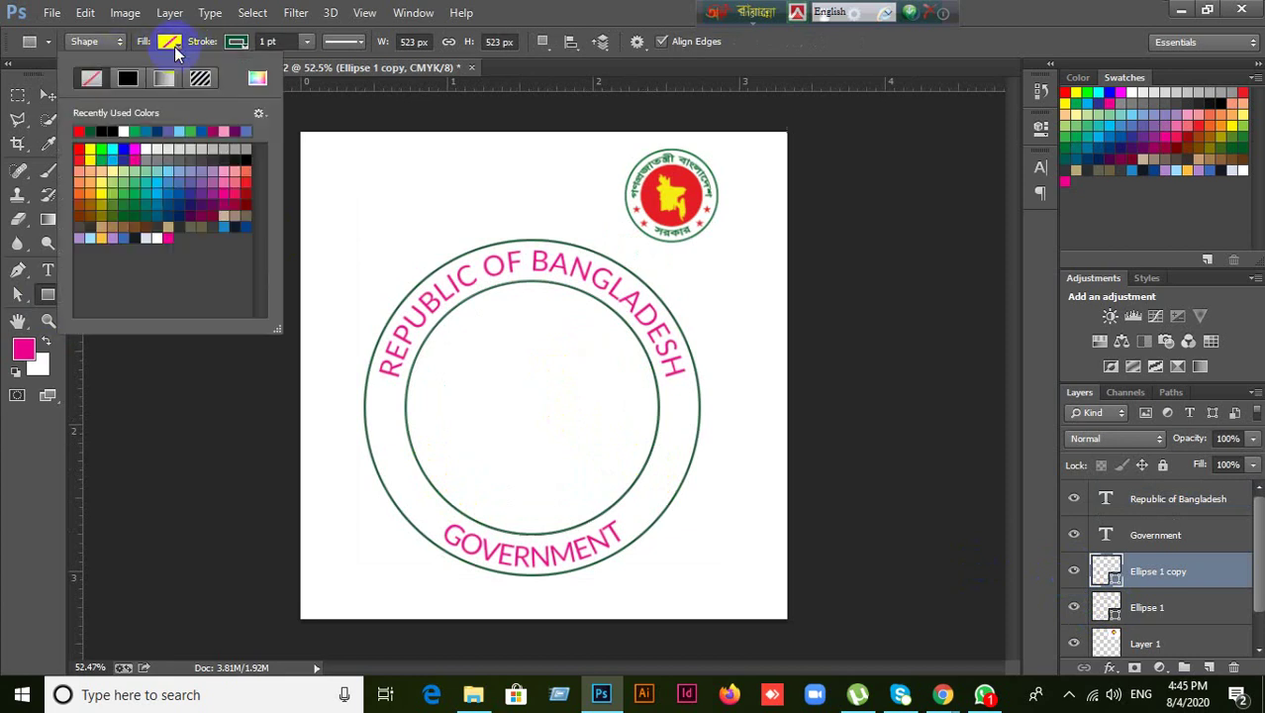
click(80, 148)
- Set the inner circle's stroke to none and deselect the shape
click(244, 48)
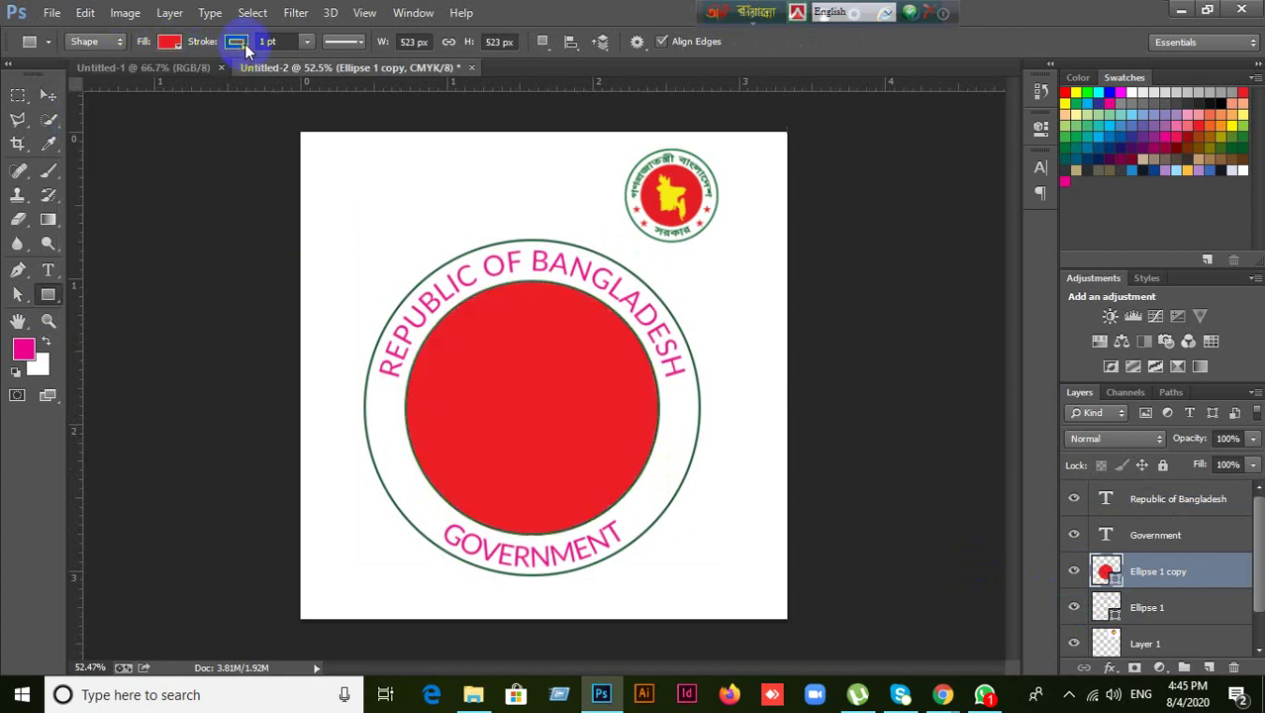
click(245, 50)
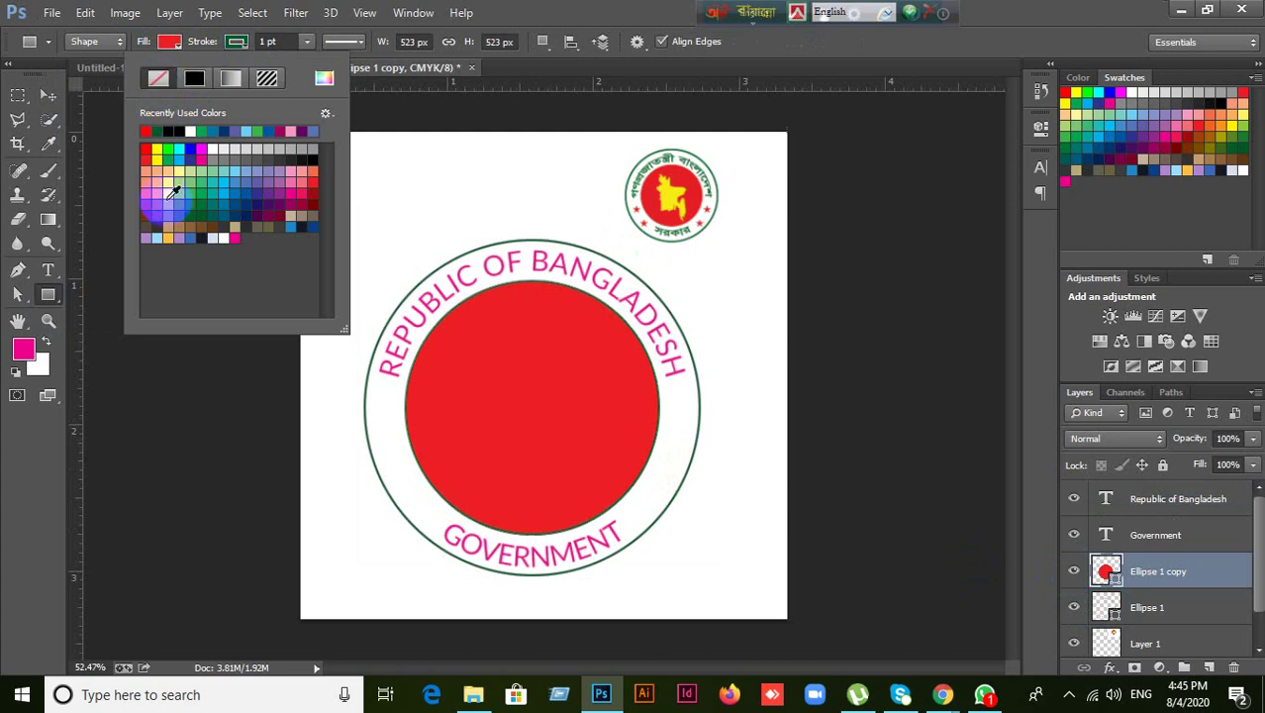
click(659, 8)
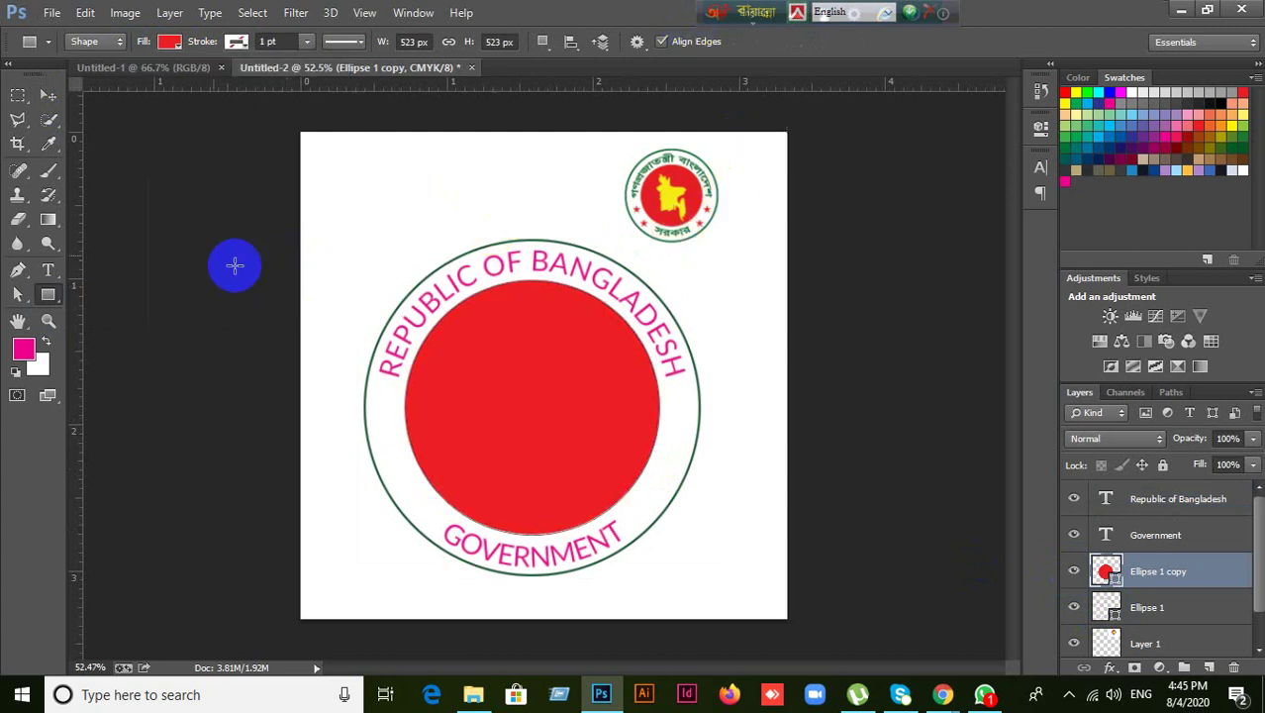
click(48, 95)
click(205, 403)
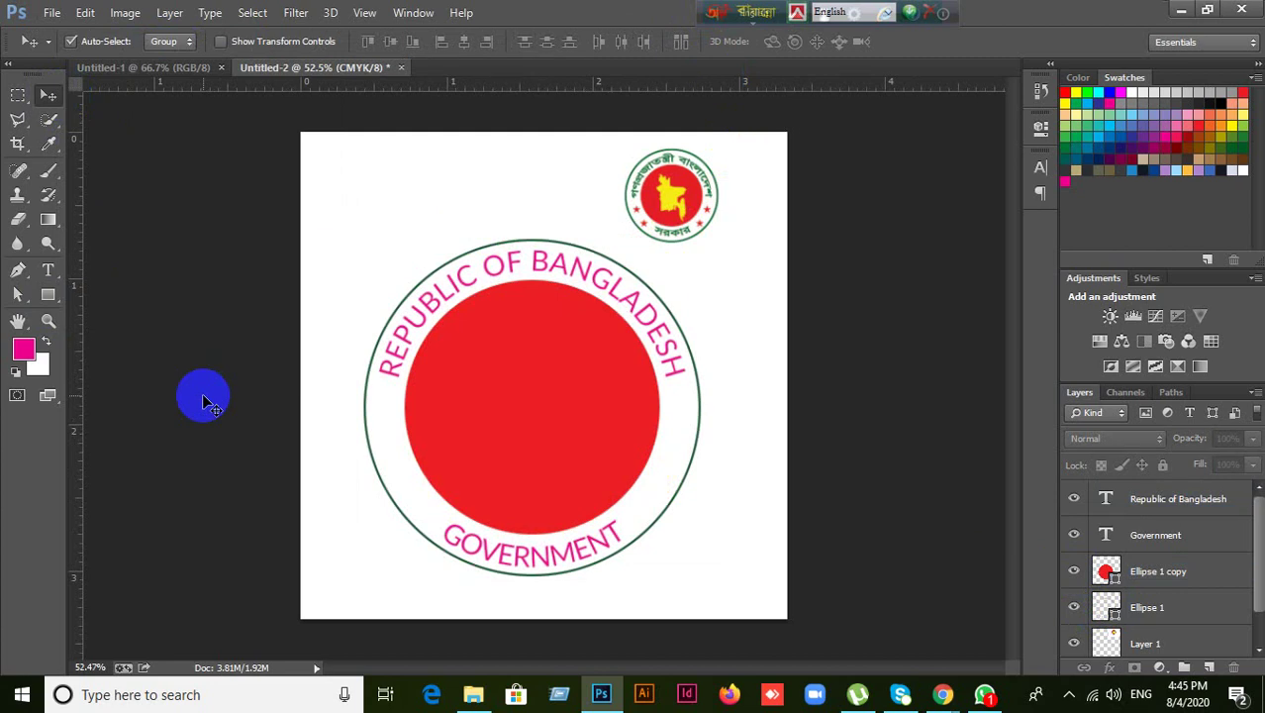
scroll(594, 485, up, 3)
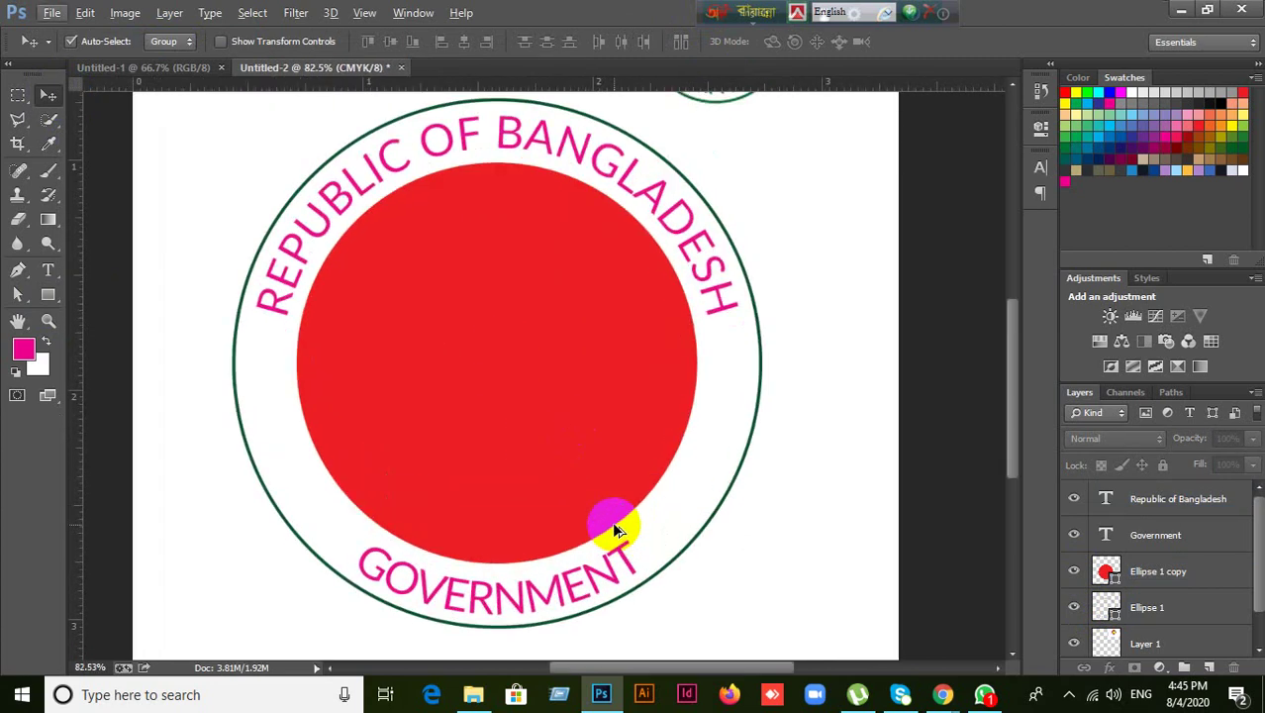
scroll(600, 436, down, 2)
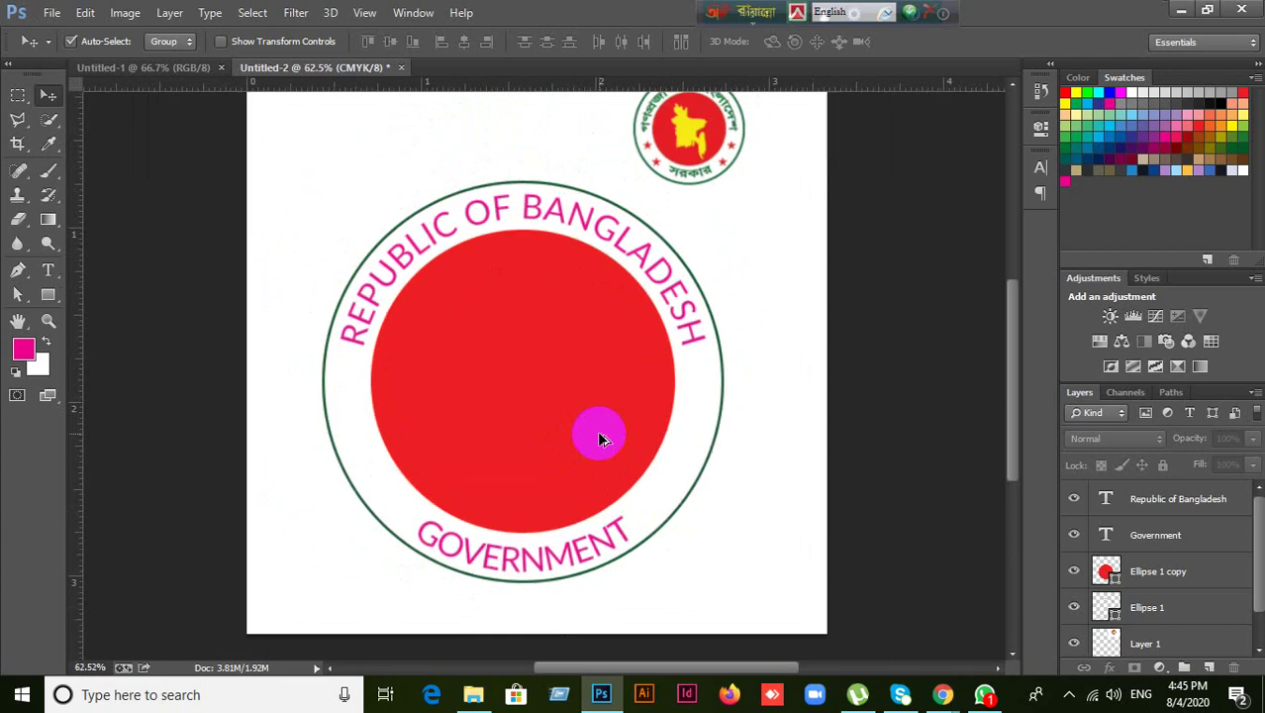
scroll(600, 437, down, 1)
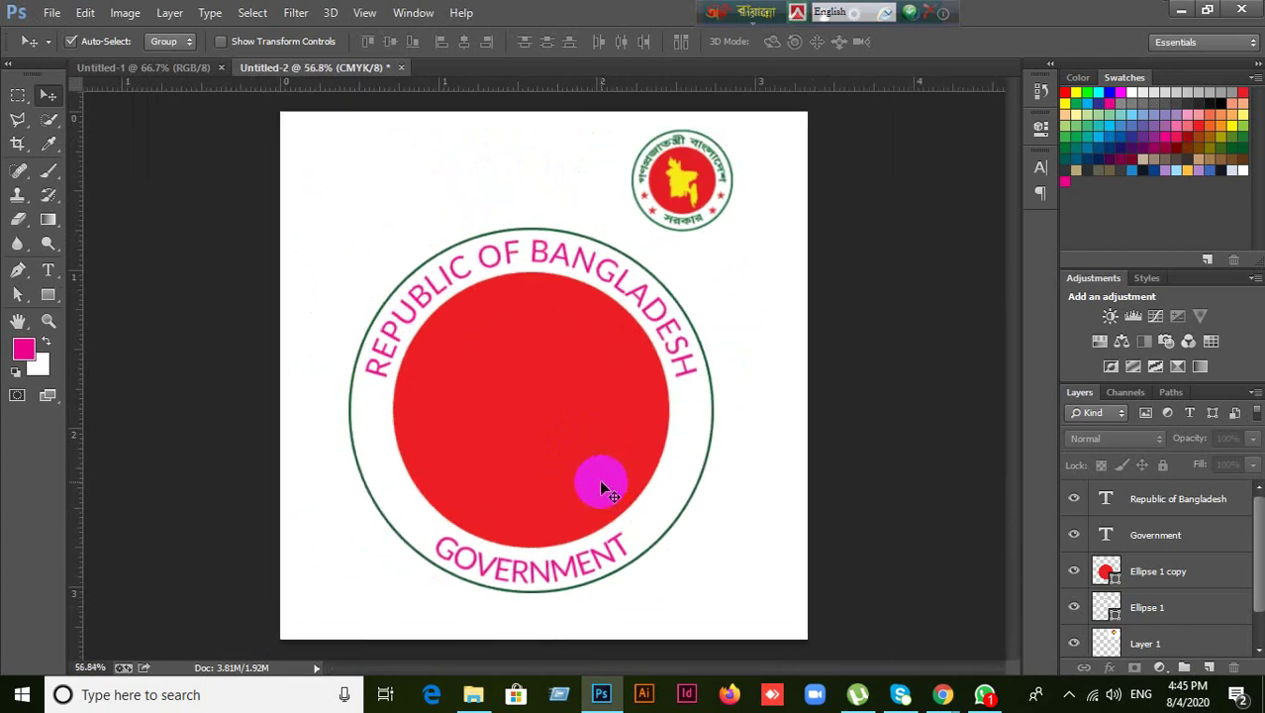
- Open the black Bangladesh map image download.png from the desktop as a separate Photoshop document
click(1180, 14)
click(1163, 17)
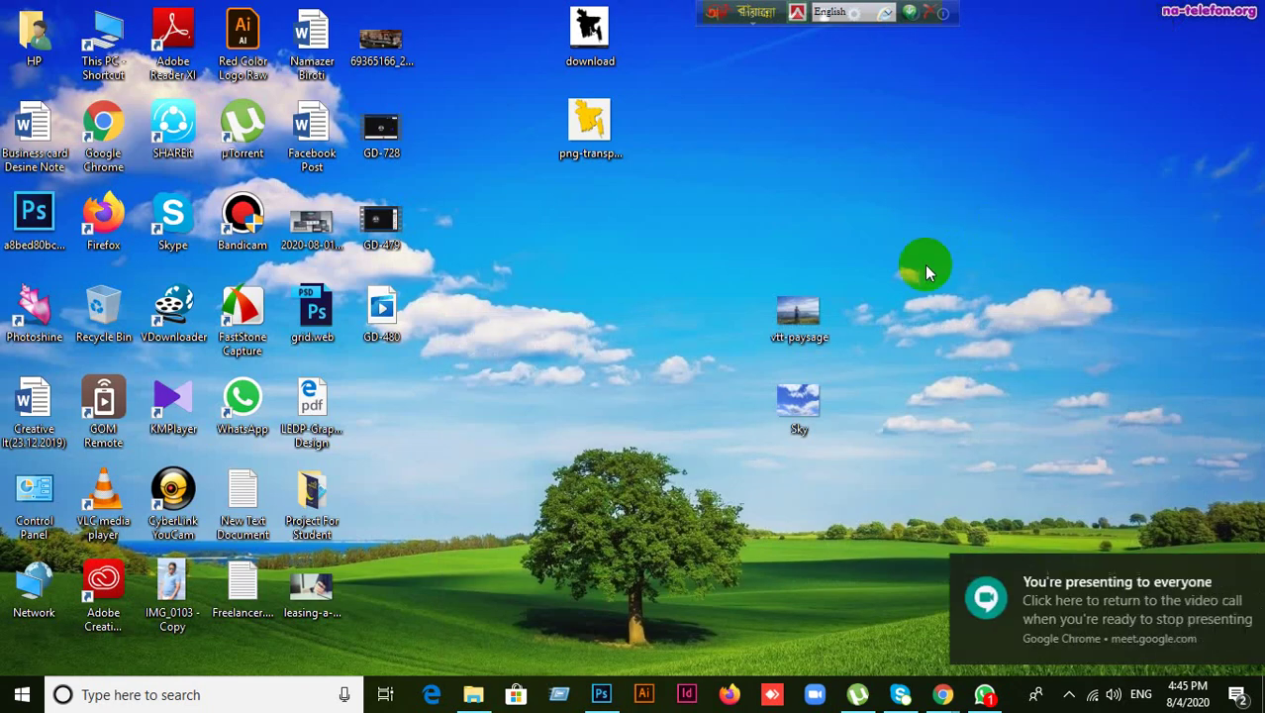
drag(599, 39, 610, 11)
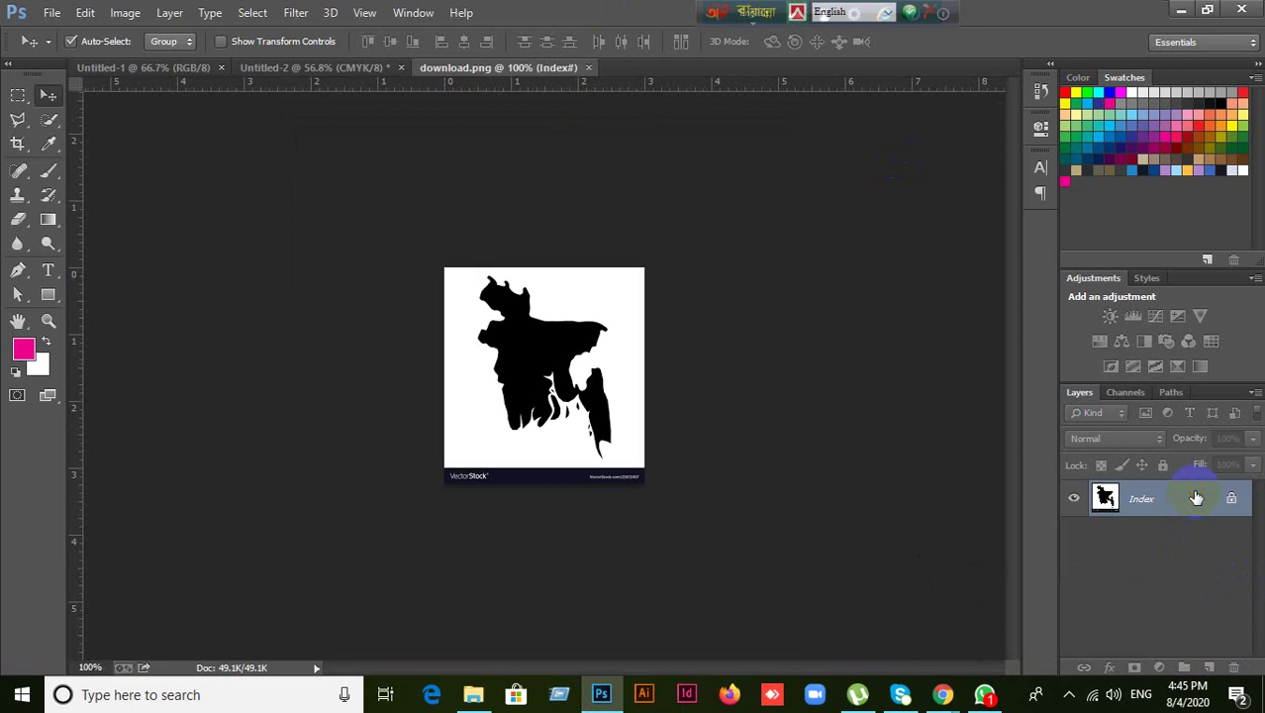
scroll(606, 440, up, 5)
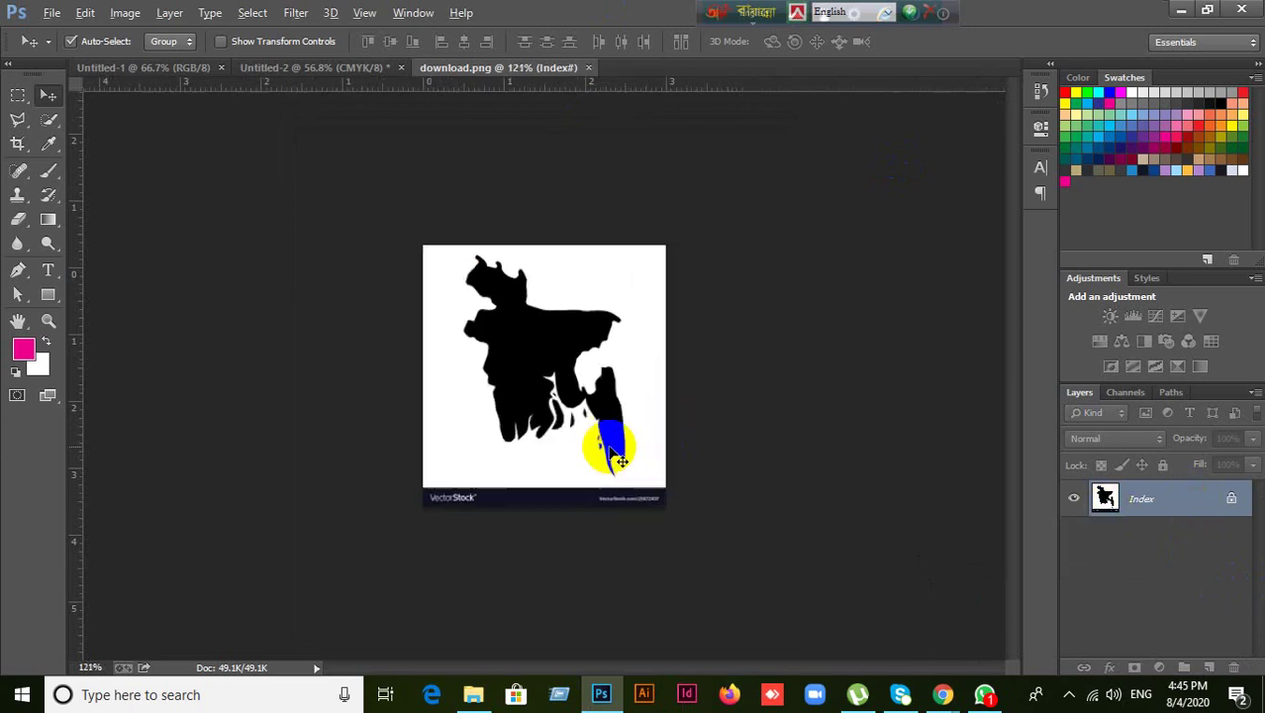
- Crop the VectorStock banner off the lower edge of the map image
click(14, 122)
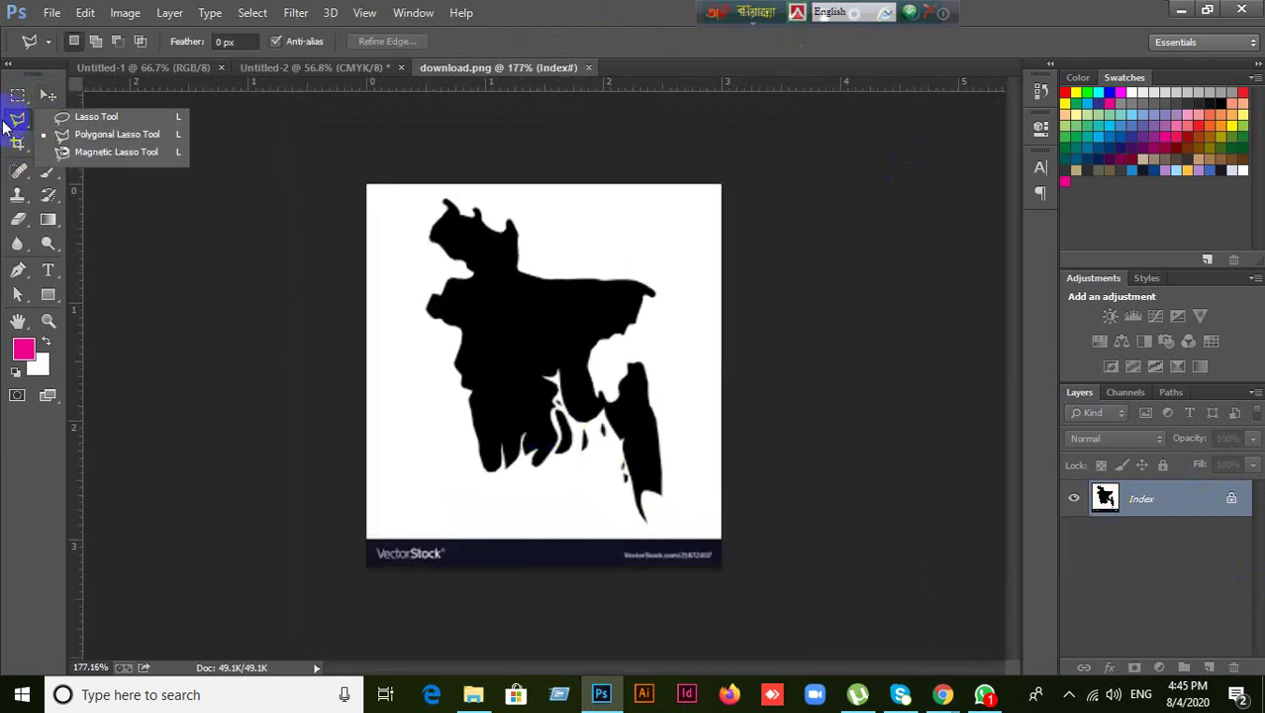
click(16, 145)
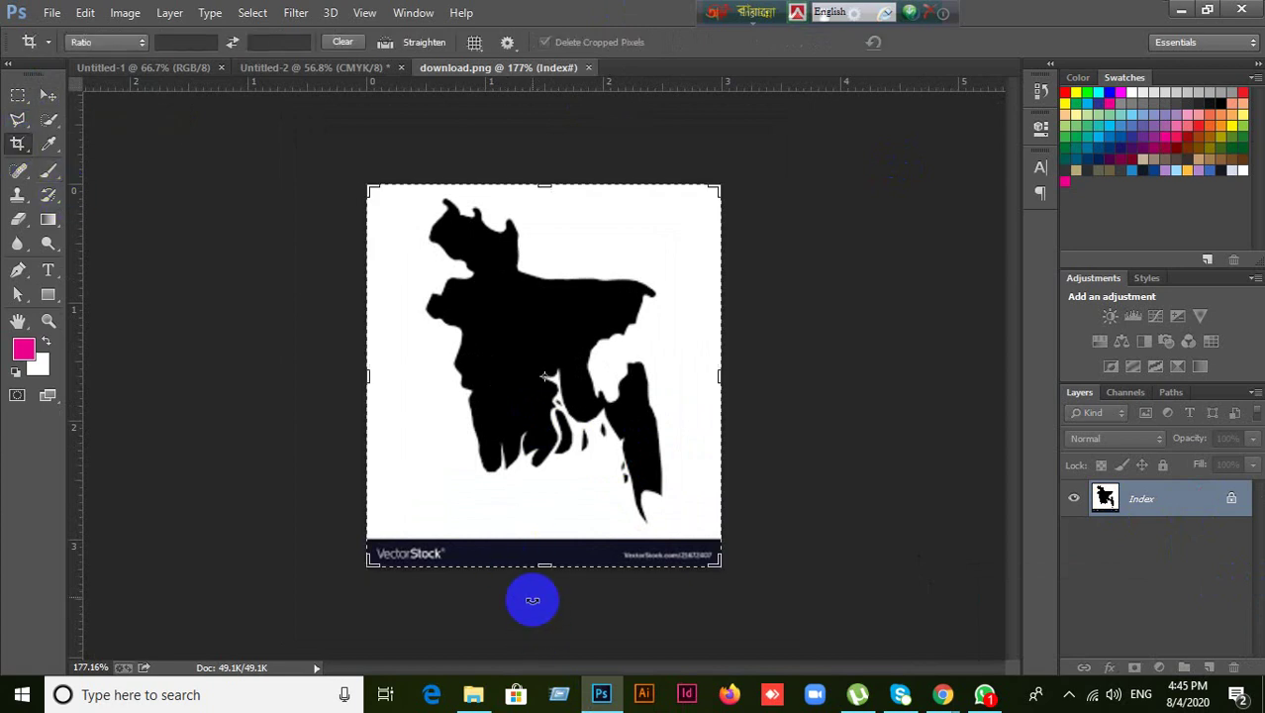
mouse_move(540, 567)
mouse_down()
mouse_move(540, 539)
mouse_move(546, 557)
mouse_move(528, 564)
mouse_up()
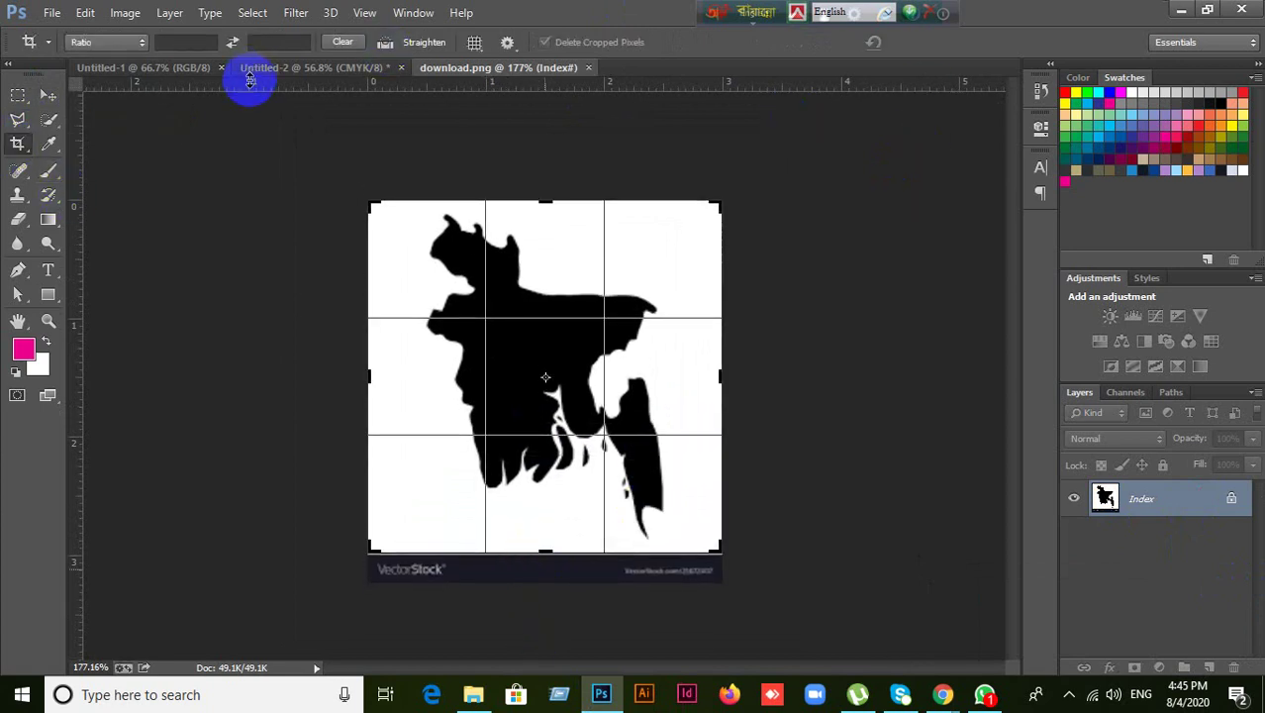
click(48, 96)
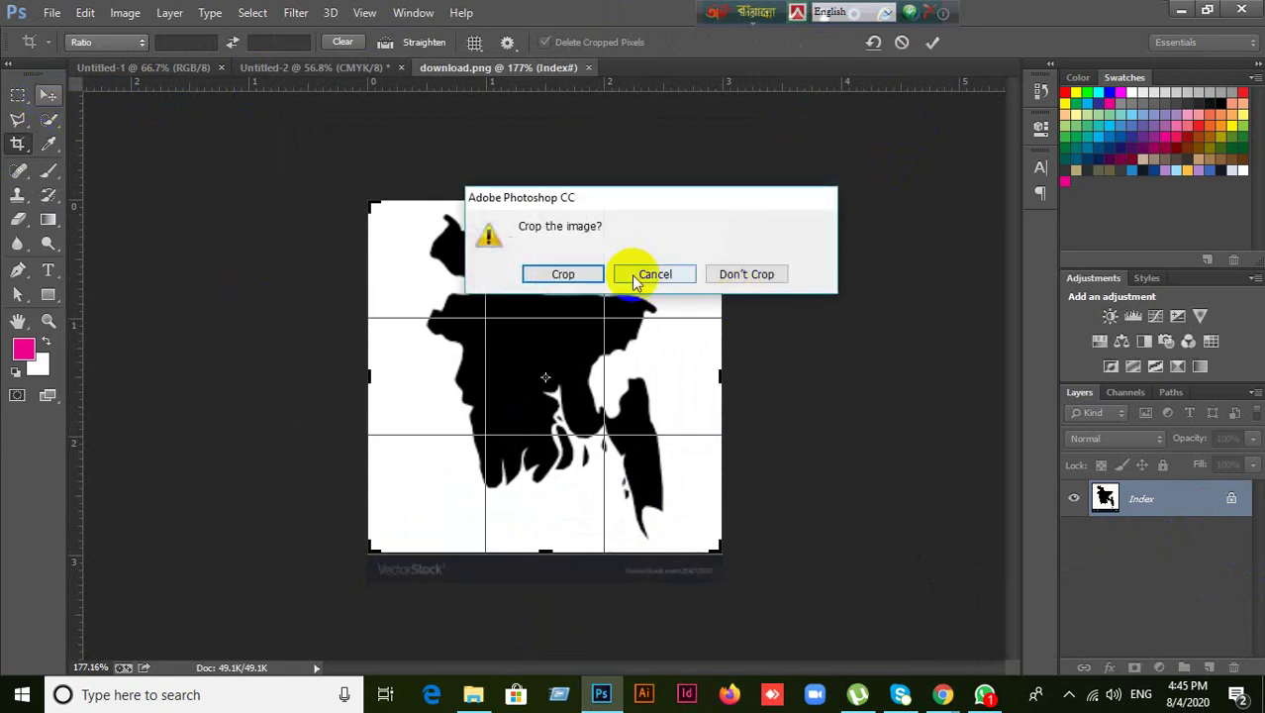
click(573, 269)
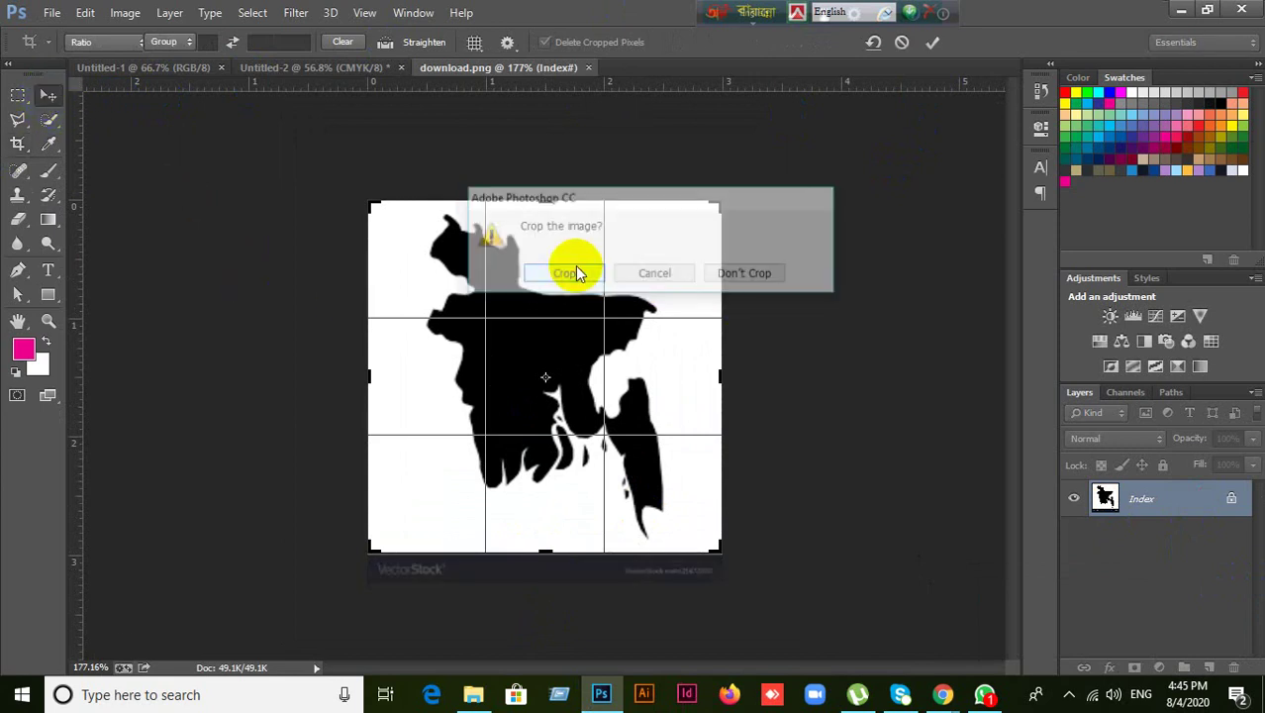
- Select the white background of the map image with the Magic Wand and invert the selection to isolate the black map
click(53, 123)
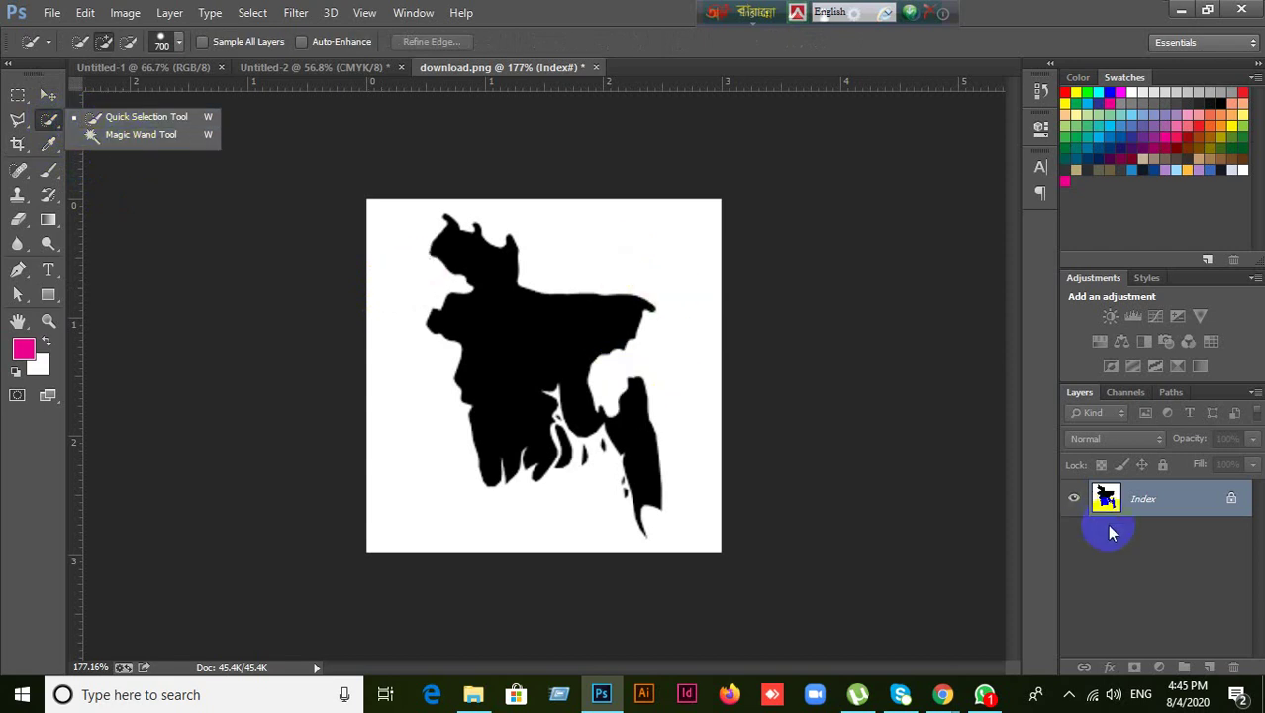
click(156, 136)
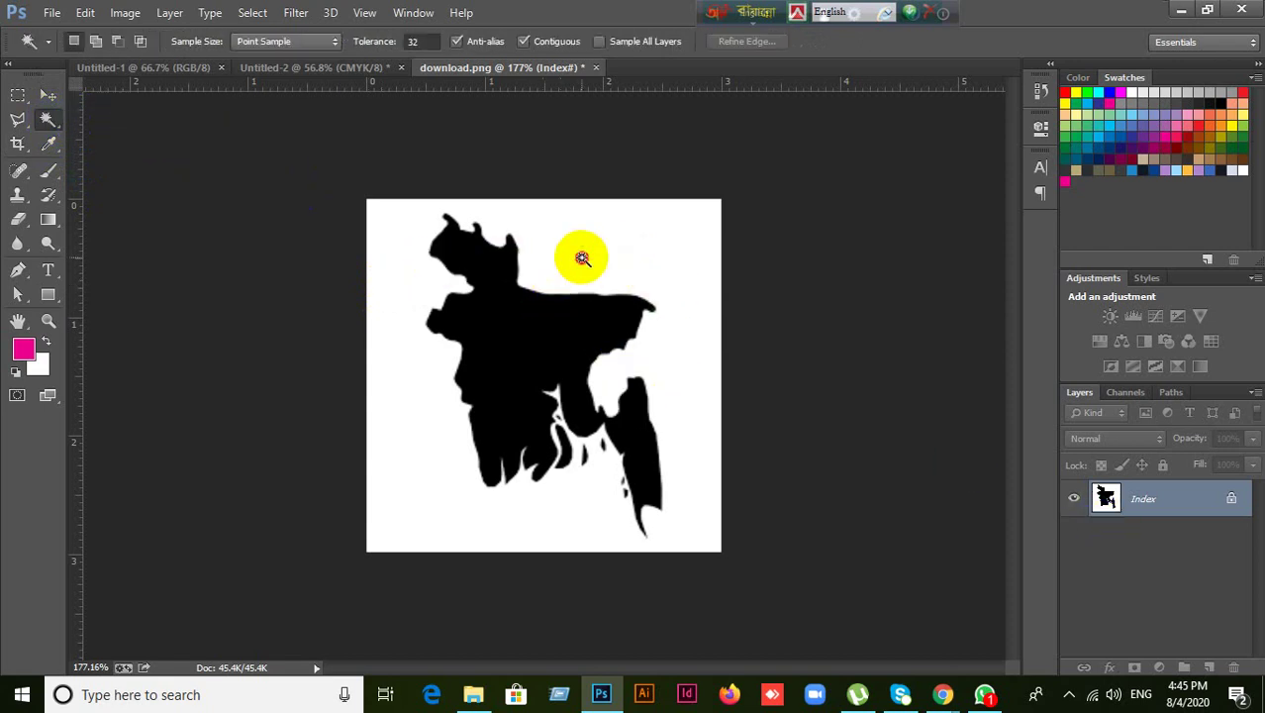
click(579, 259)
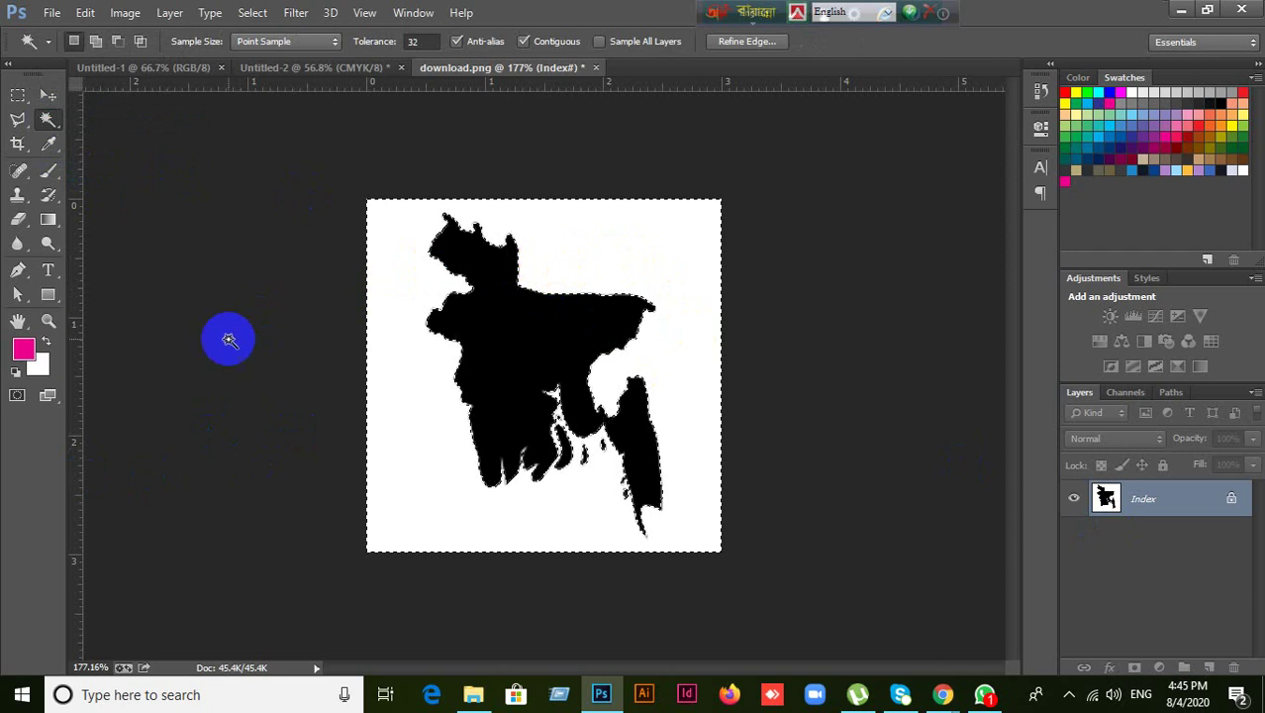
click(253, 13)
click(284, 89)
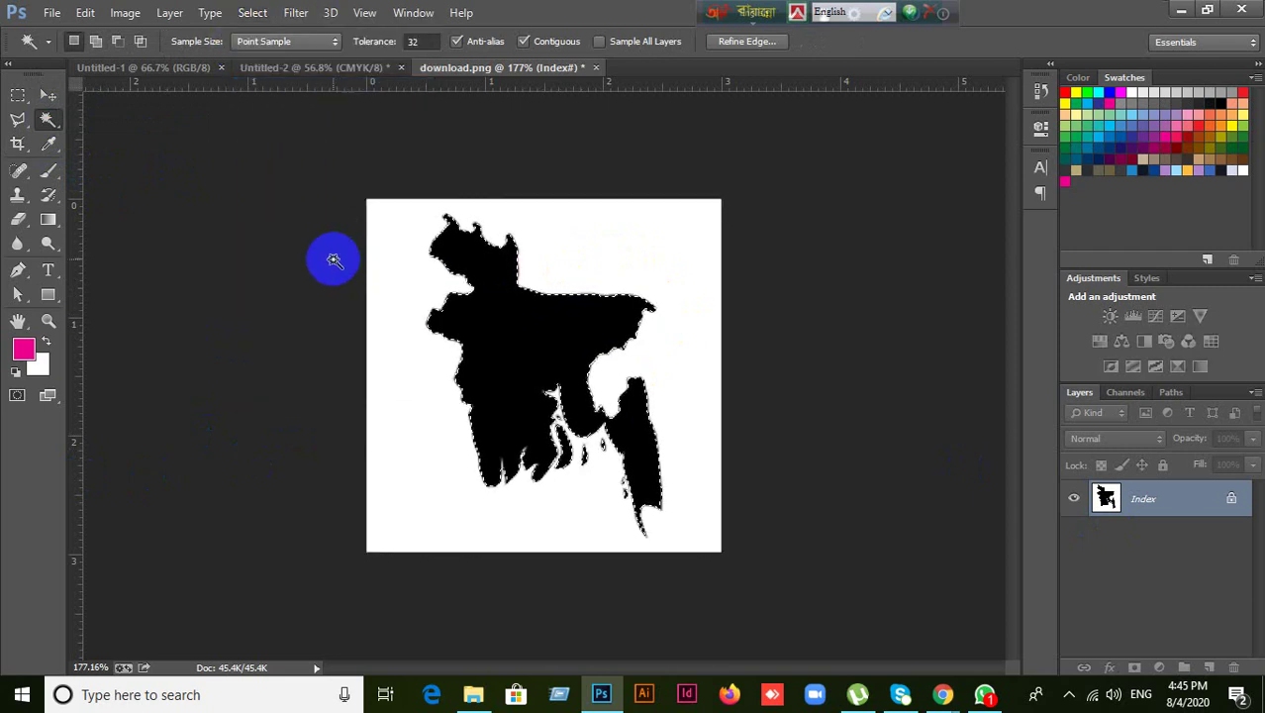
- Copy the selected map into the Untitled-2 document and move it to the middle of the red circle
click(334, 70)
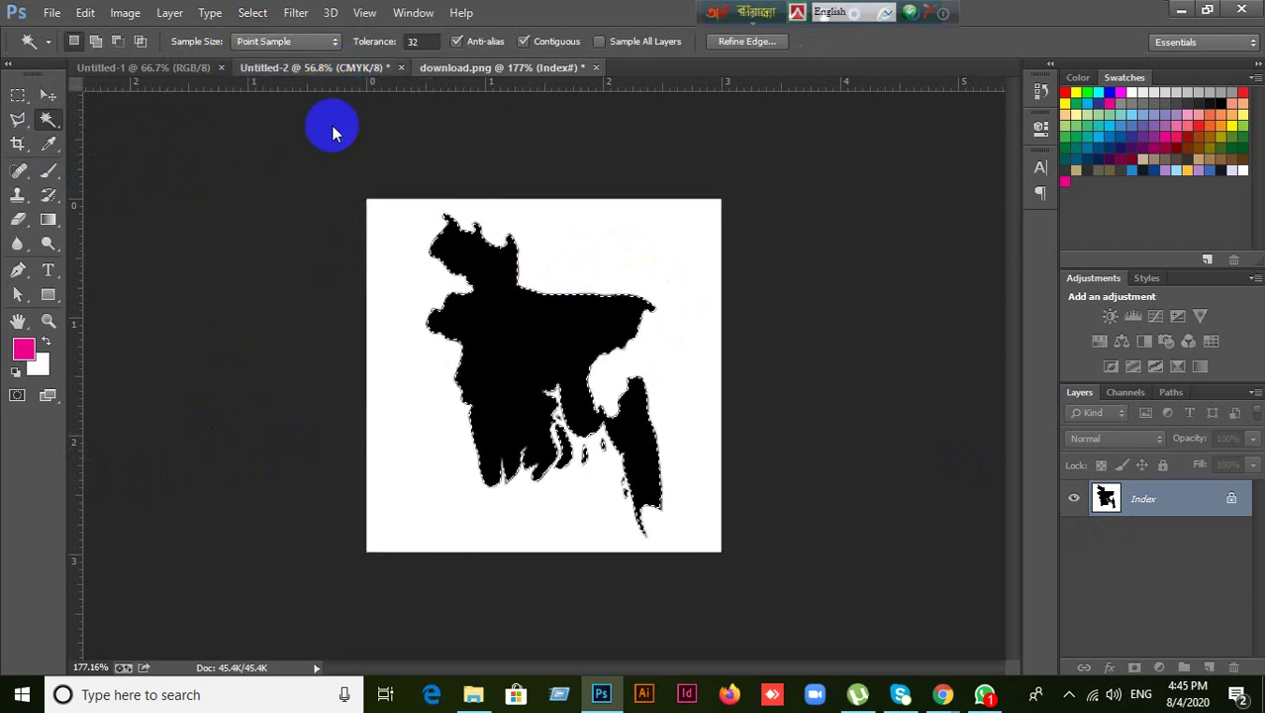
key(ctrl+v)
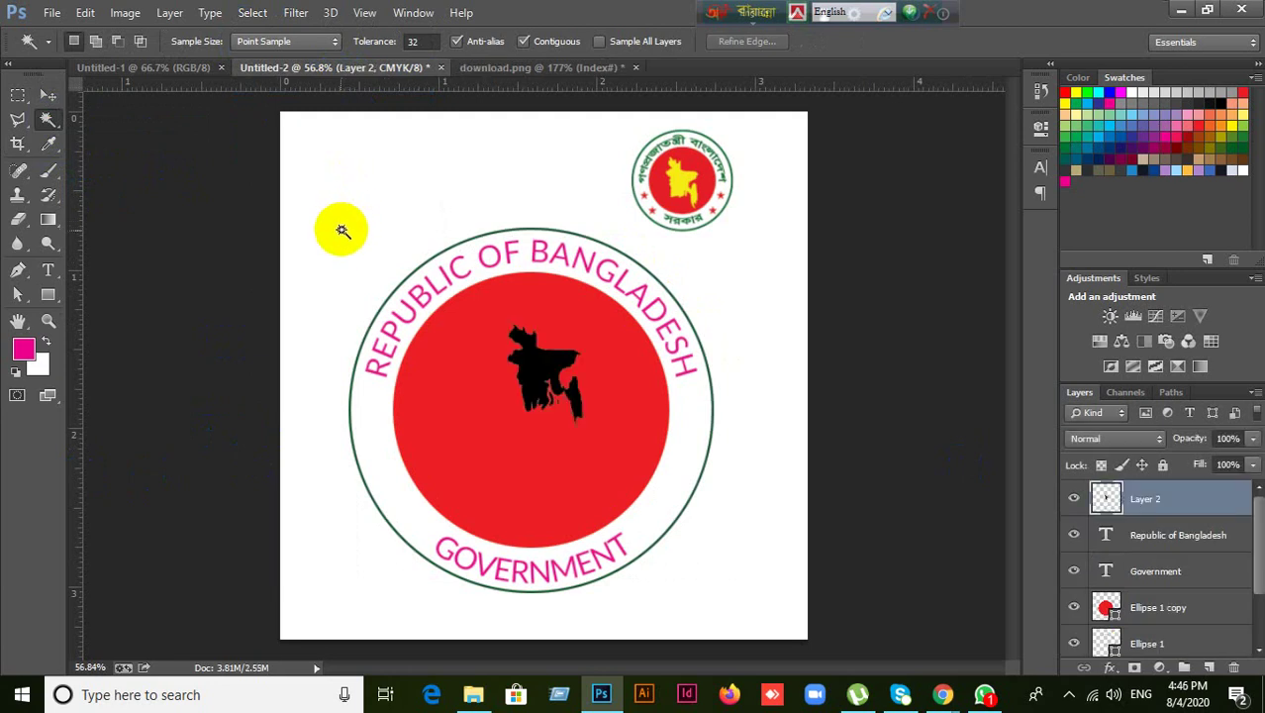
click(49, 94)
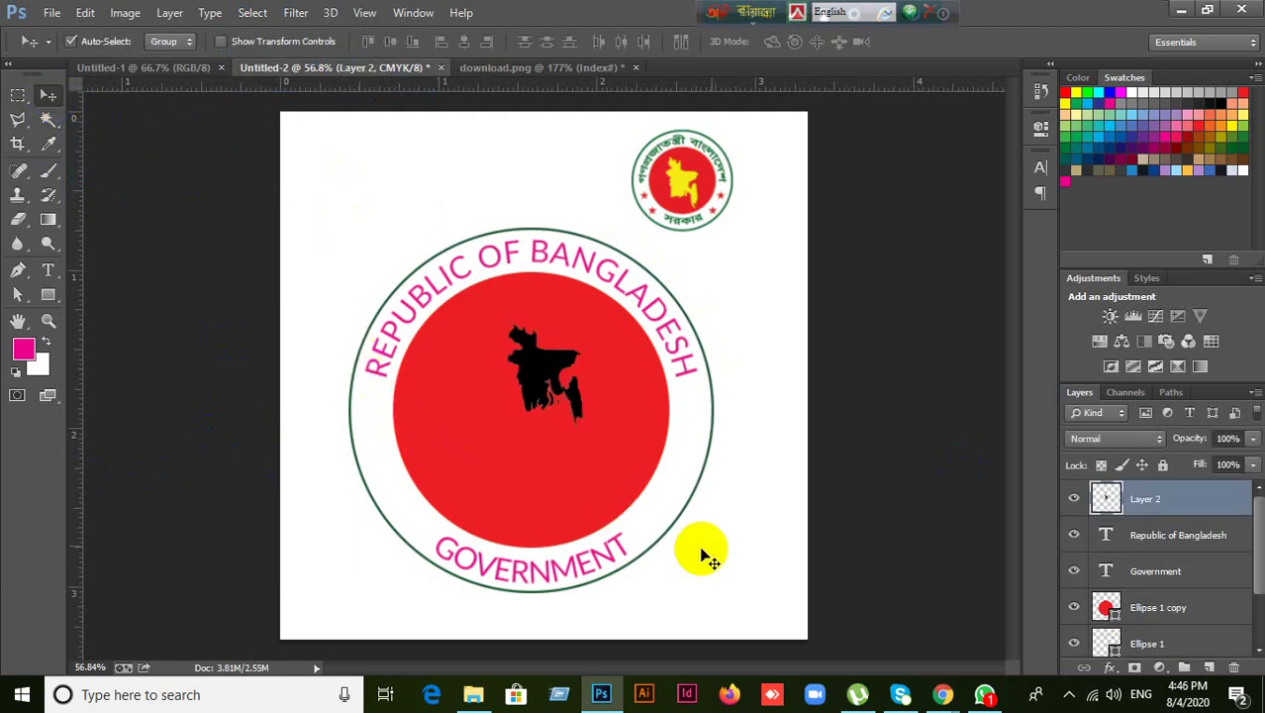
scroll(739, 570, up, 2)
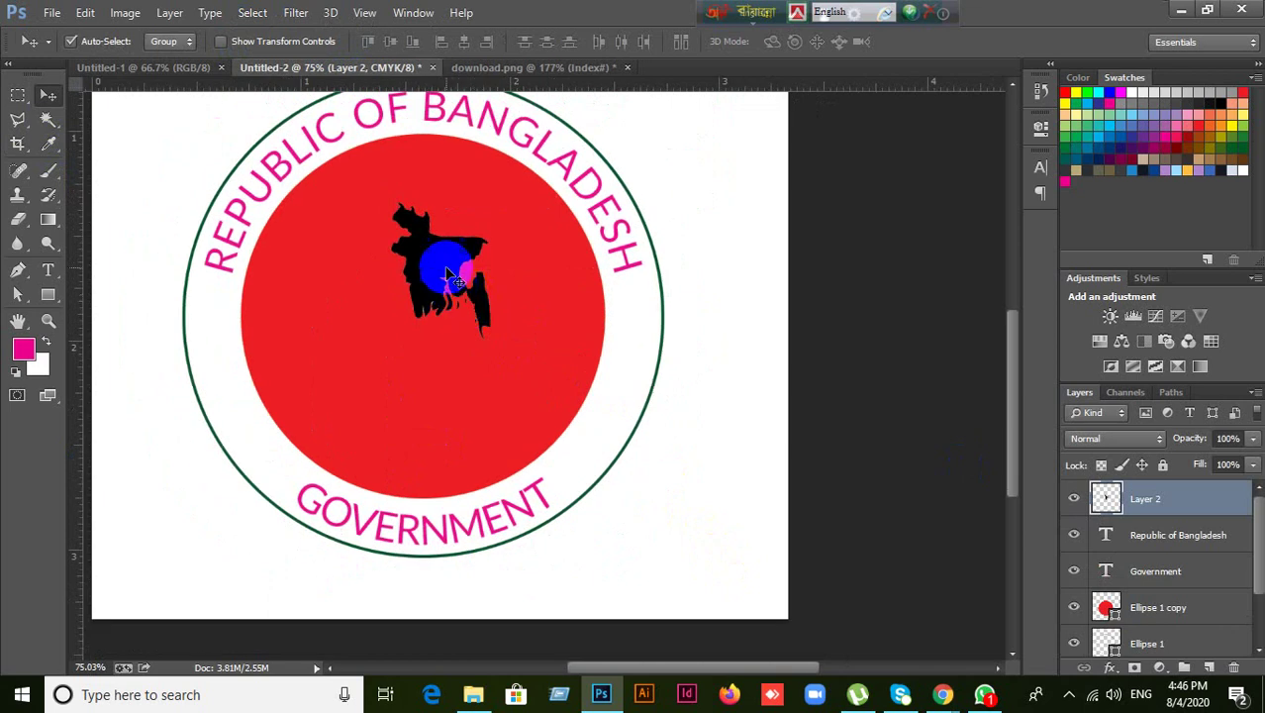
drag(448, 272, 435, 316)
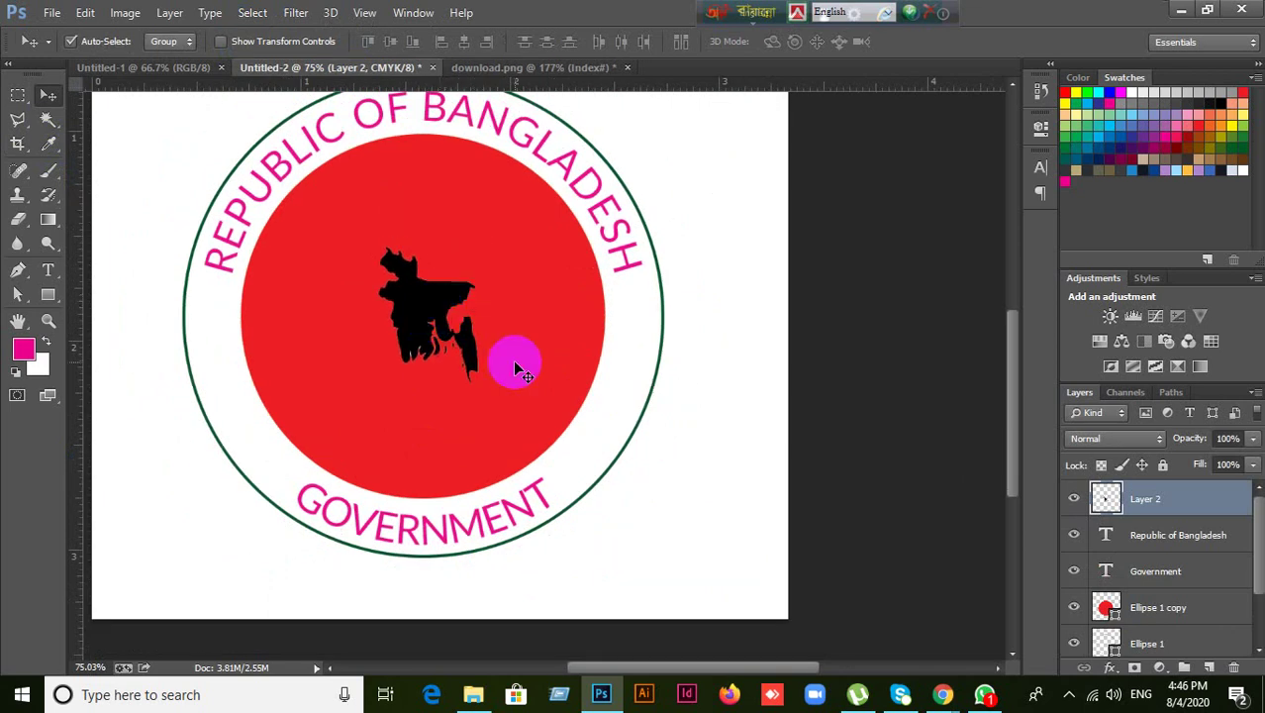
- Enlarge the map proportionally about its centre with Free Transform so it fills most of the red circle's height
key(ctrl+t)
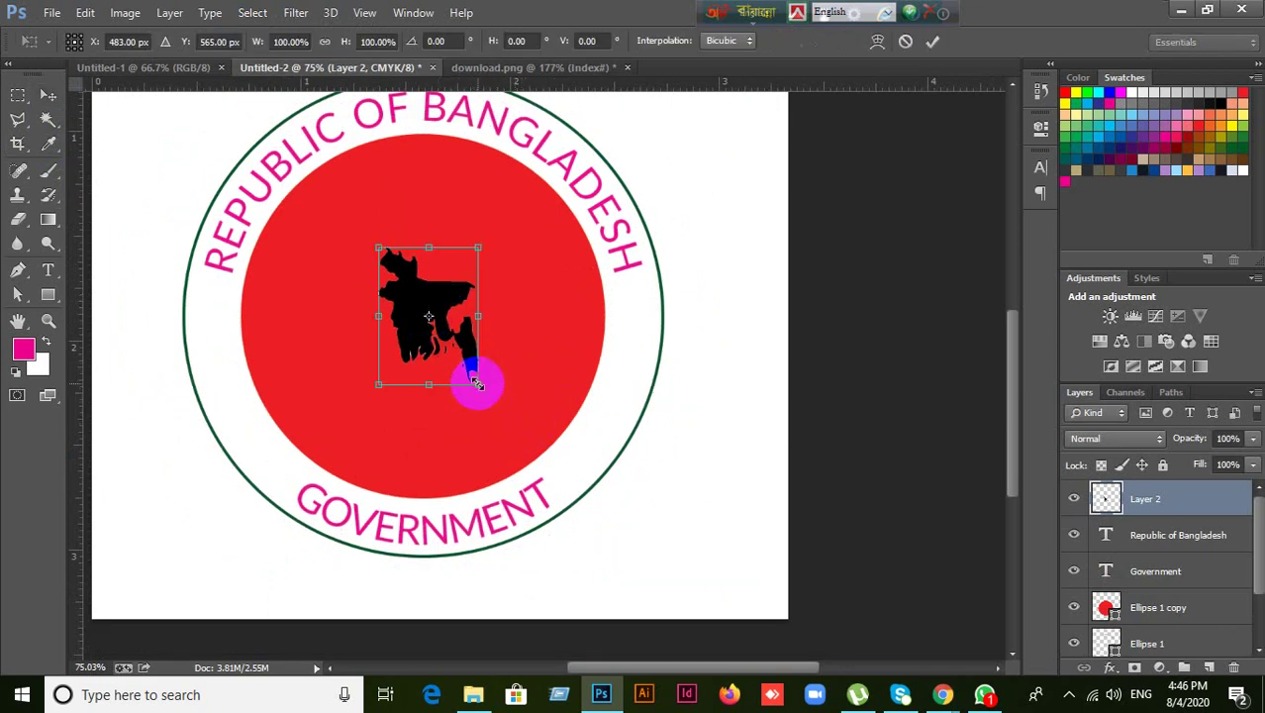
drag(476, 383, 522, 430)
click(933, 40)
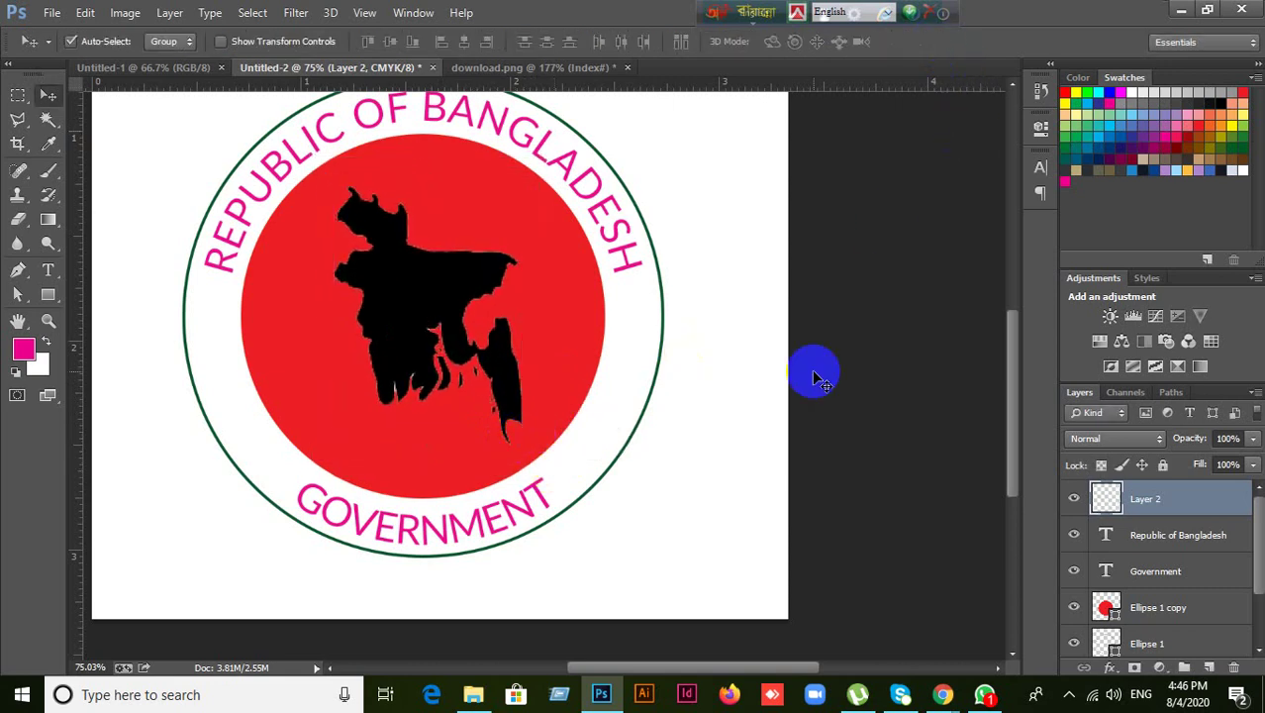
- Align the map's horizontal centre to the inner red circle using the circle's outline as a selection, and deselect it
scroll(813, 377, down, 1)
click(619, 342)
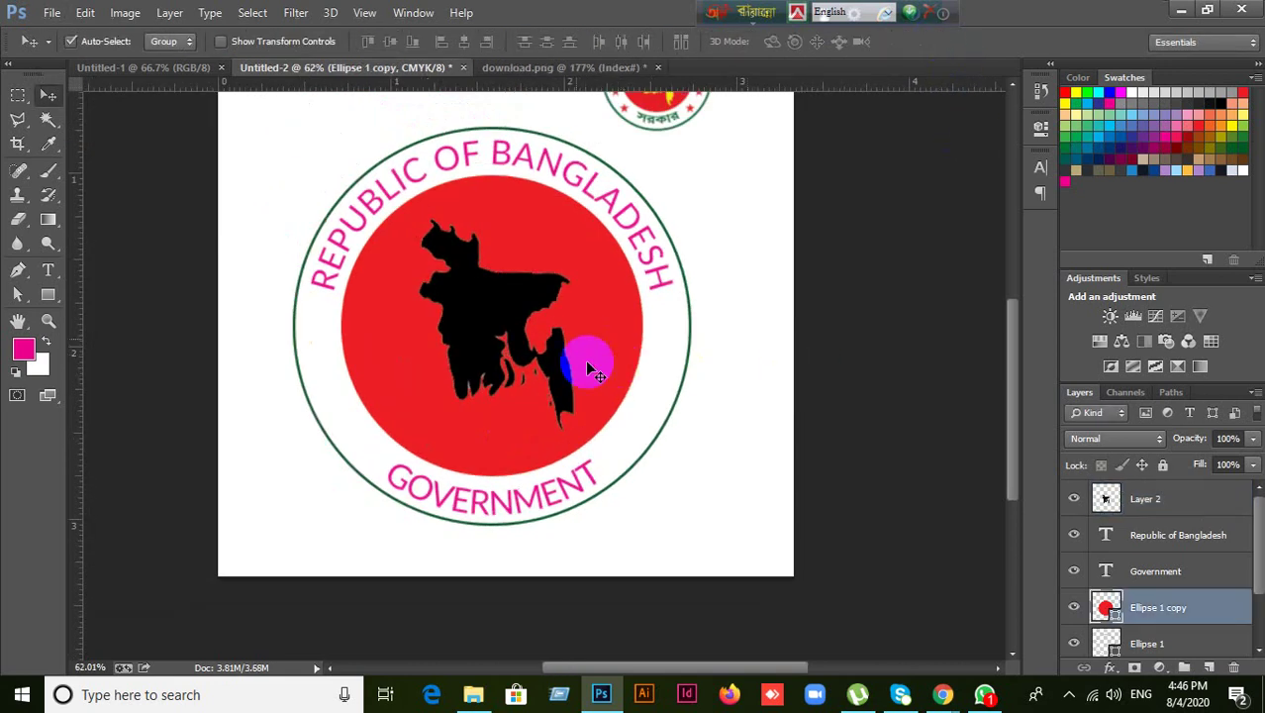
shift+click(488, 300)
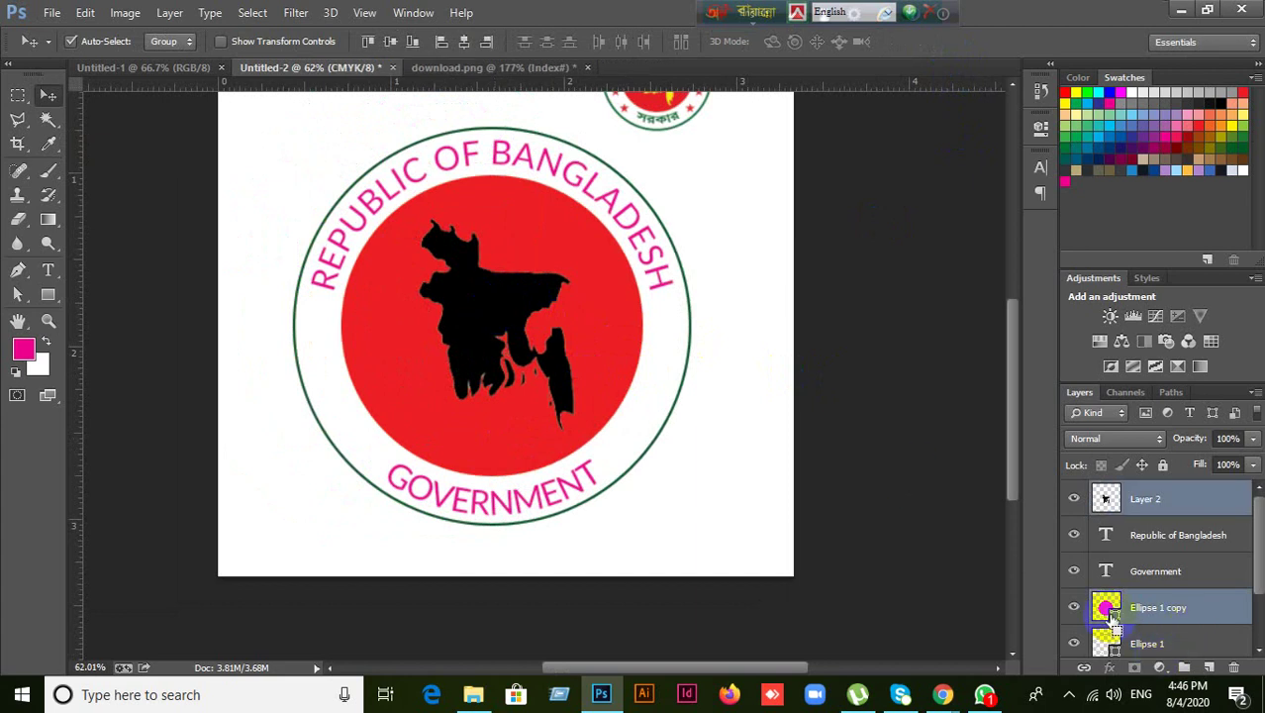
ctrl+click(1107, 607)
click(465, 43)
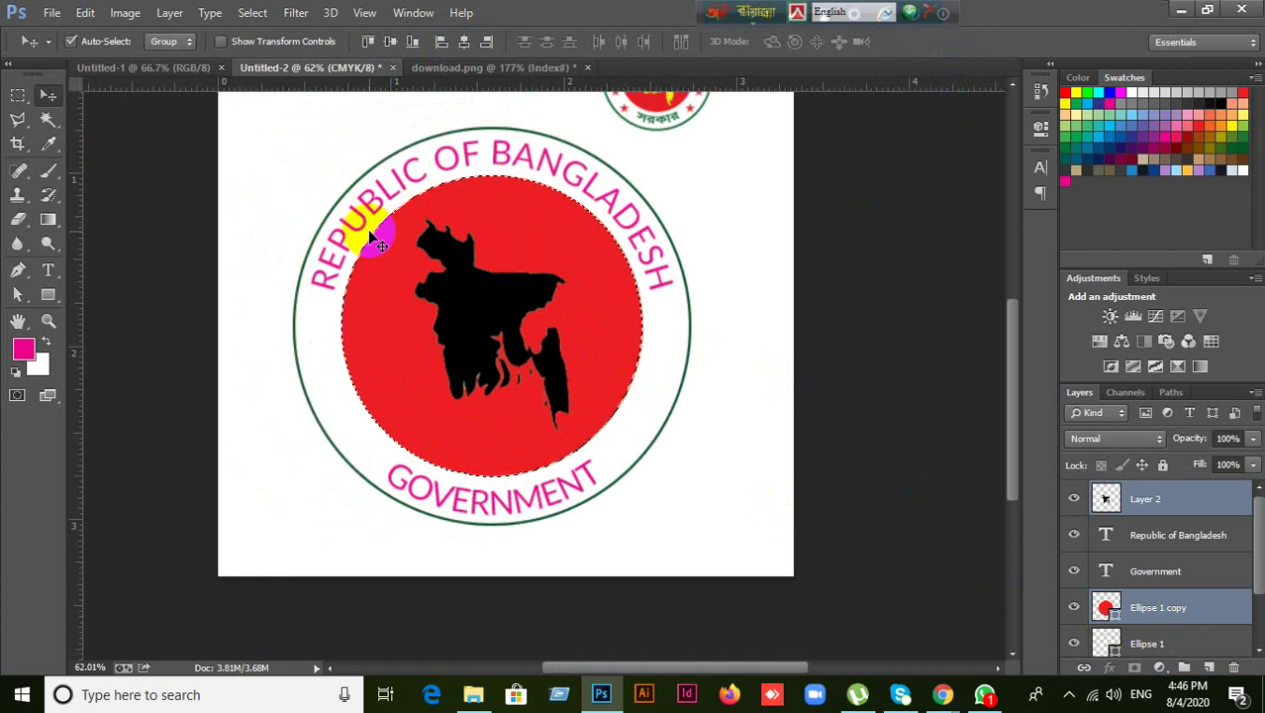
key(ctrl+d)
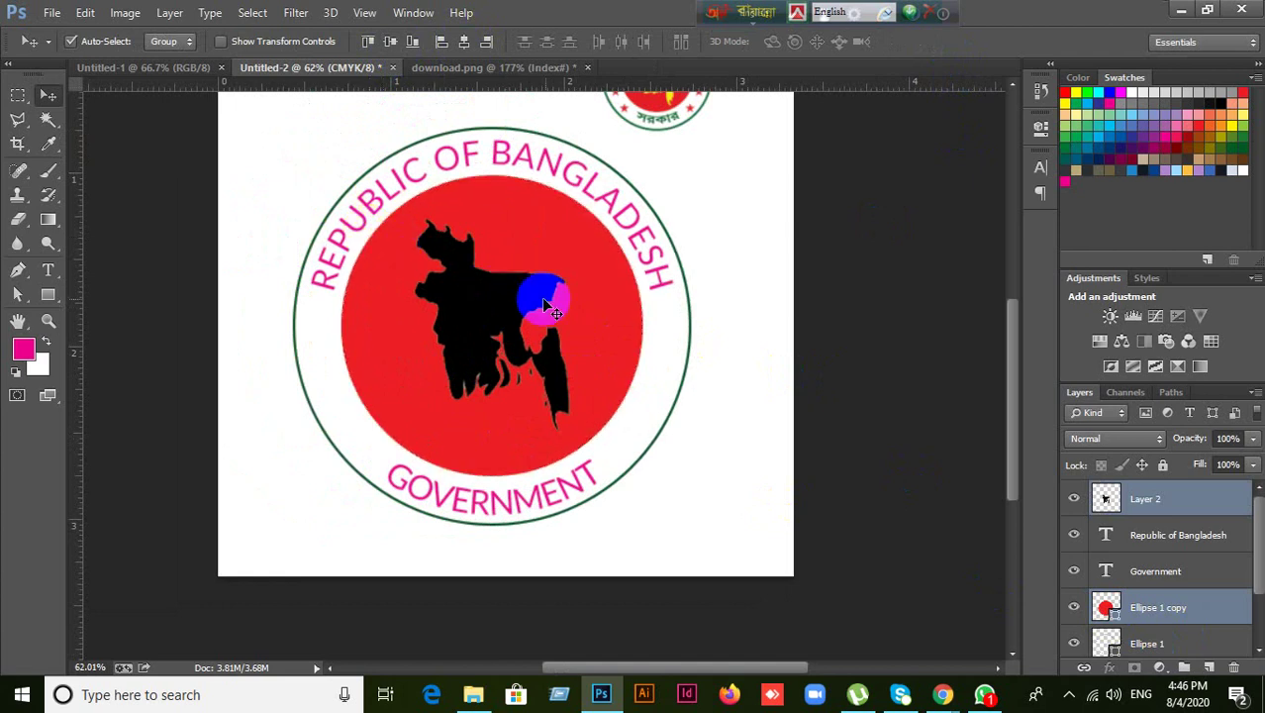
scroll(582, 313, down, 2)
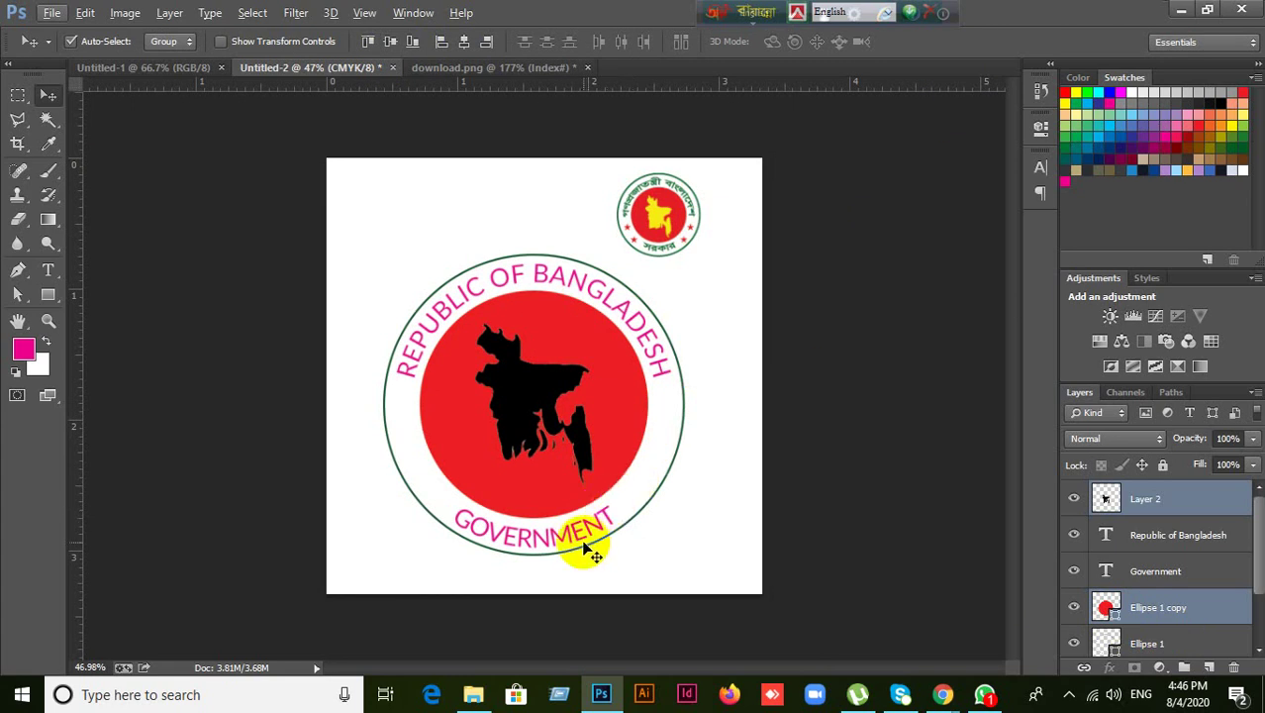
scroll(581, 534, up, 3)
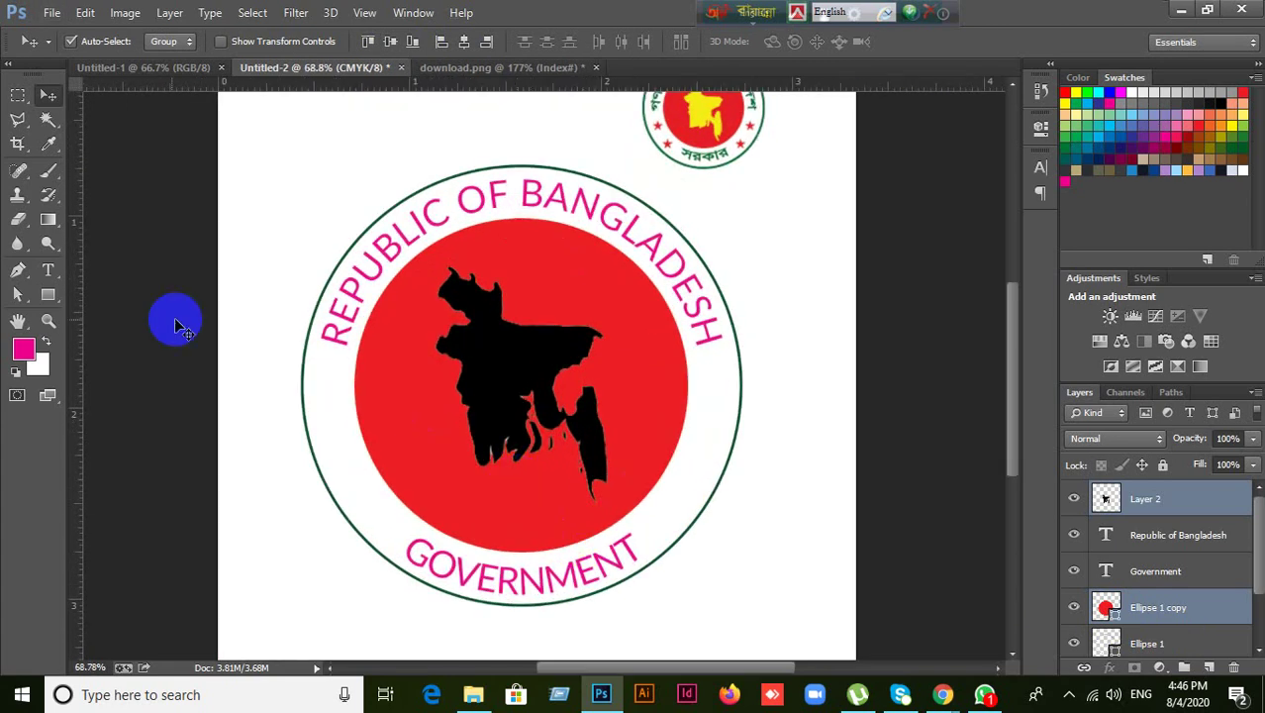
click(47, 294)
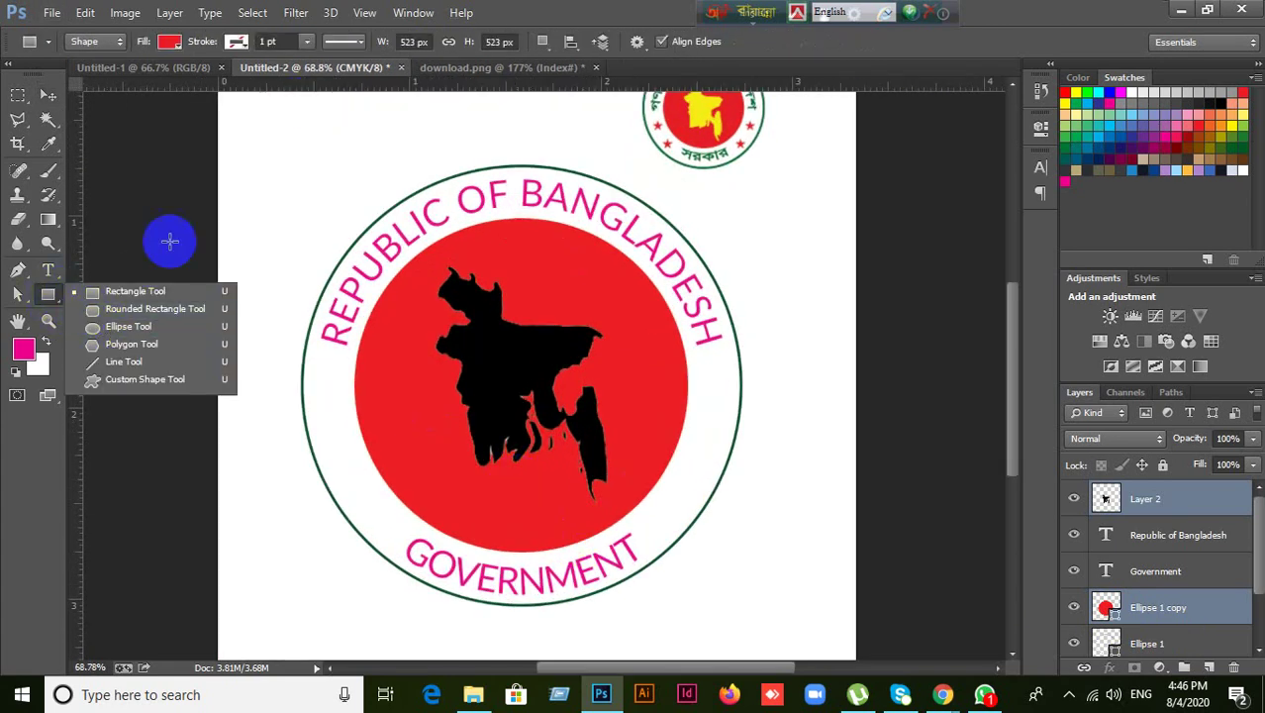
click(115, 378)
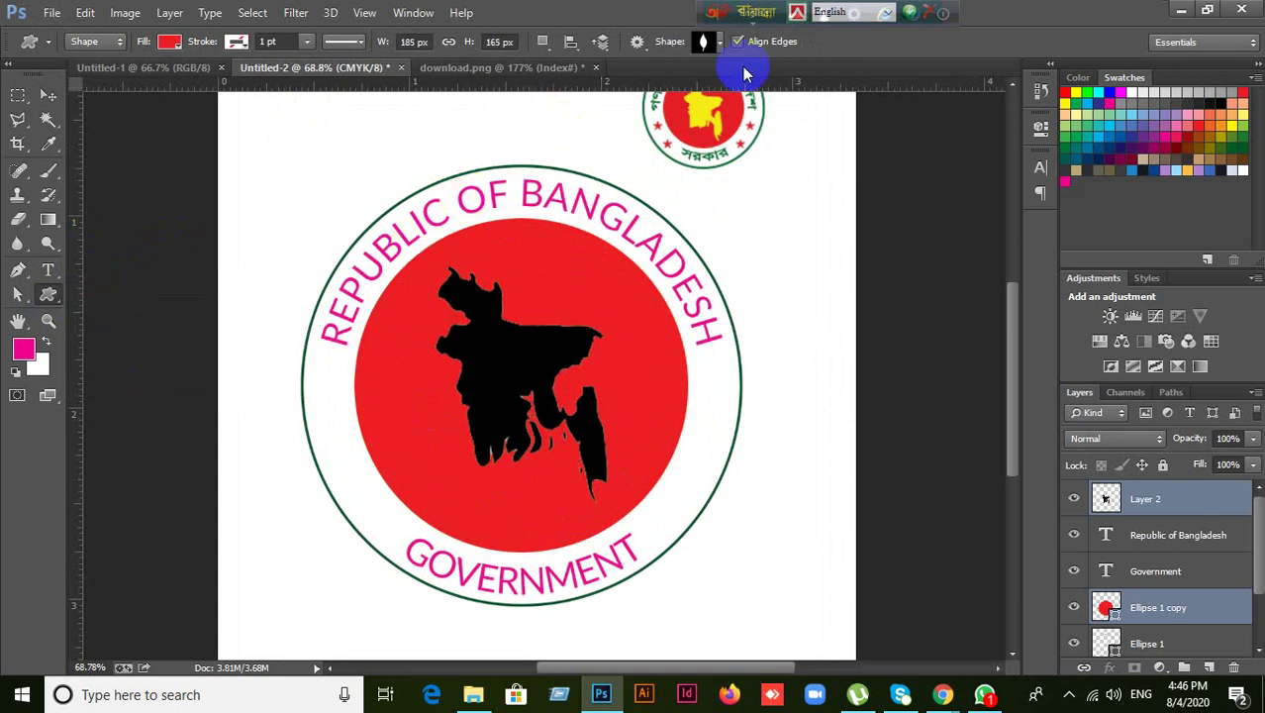
click(711, 42)
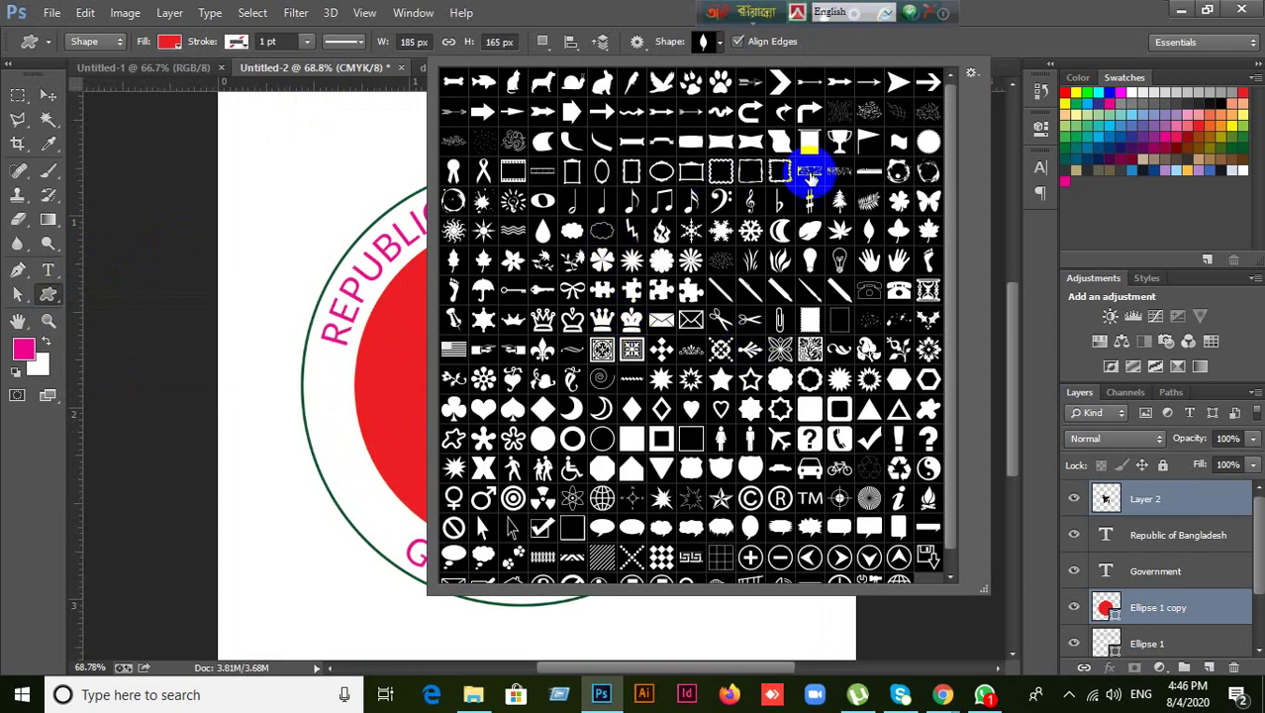
click(1039, 24)
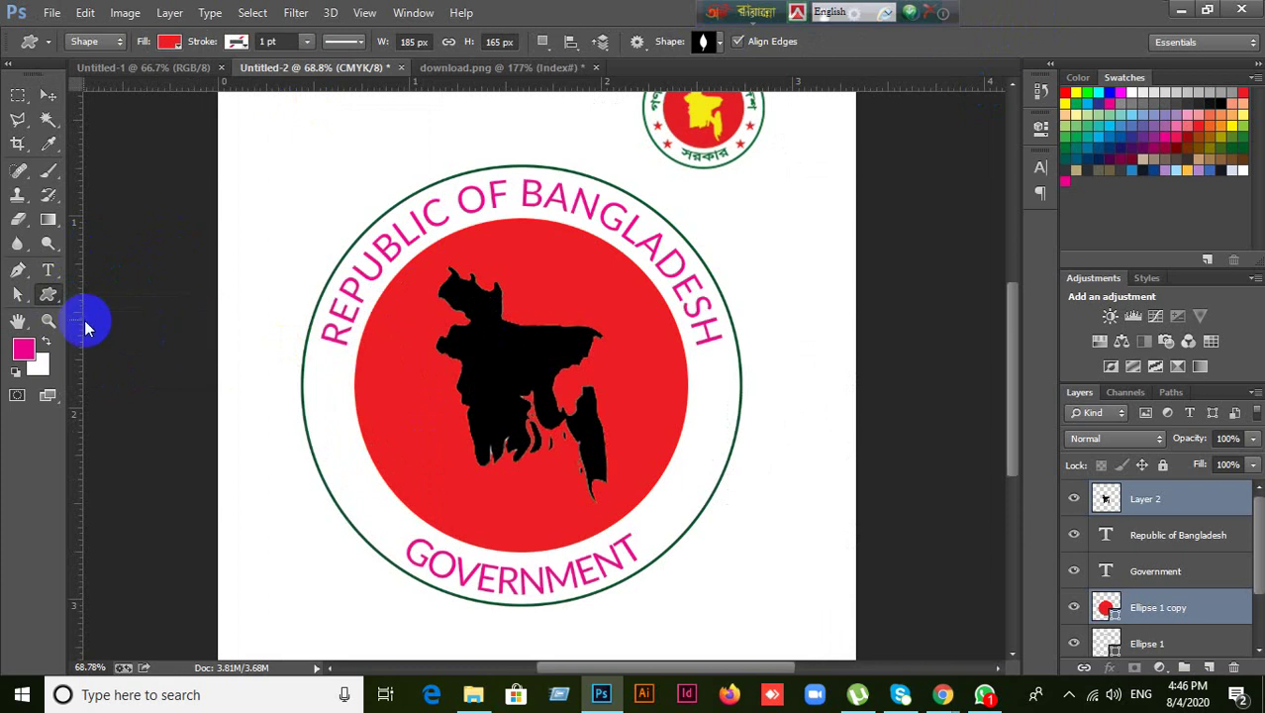
- Create a red five-pointed star with the Polygon tool, 100 px by 100 px, 5 sides, Star enabled and sides indented by 50%
click(55, 296)
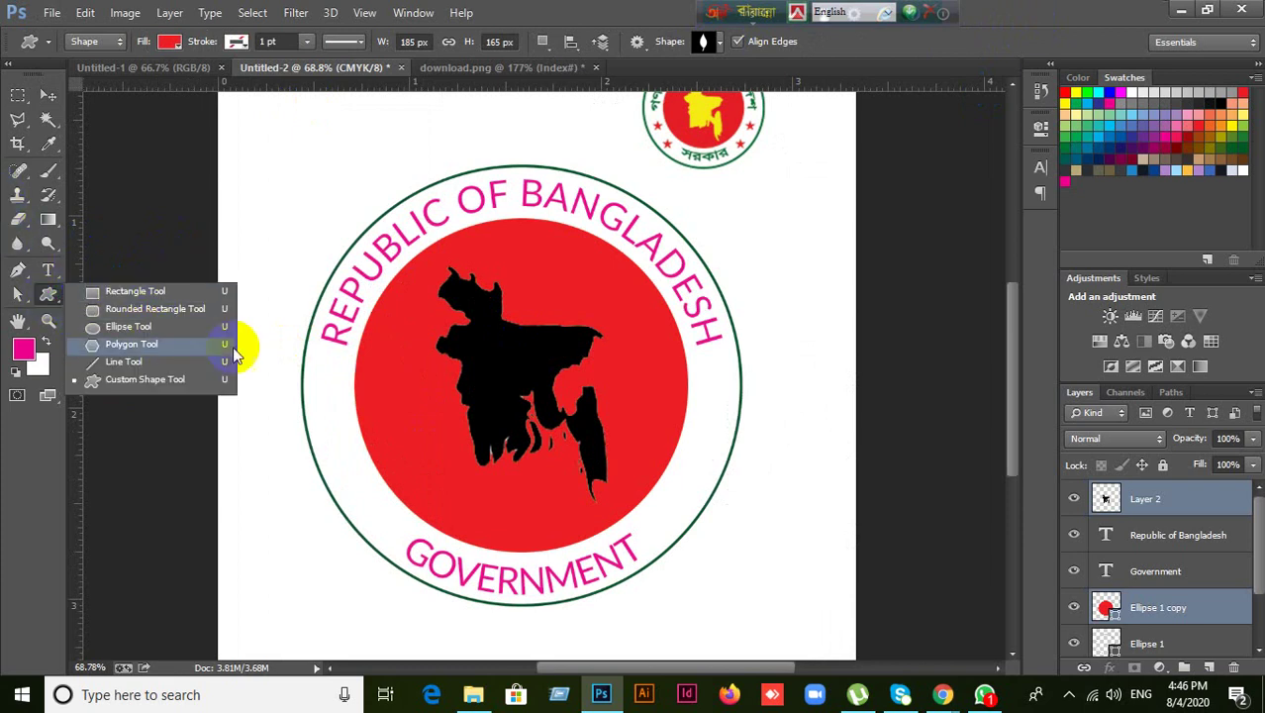
click(108, 339)
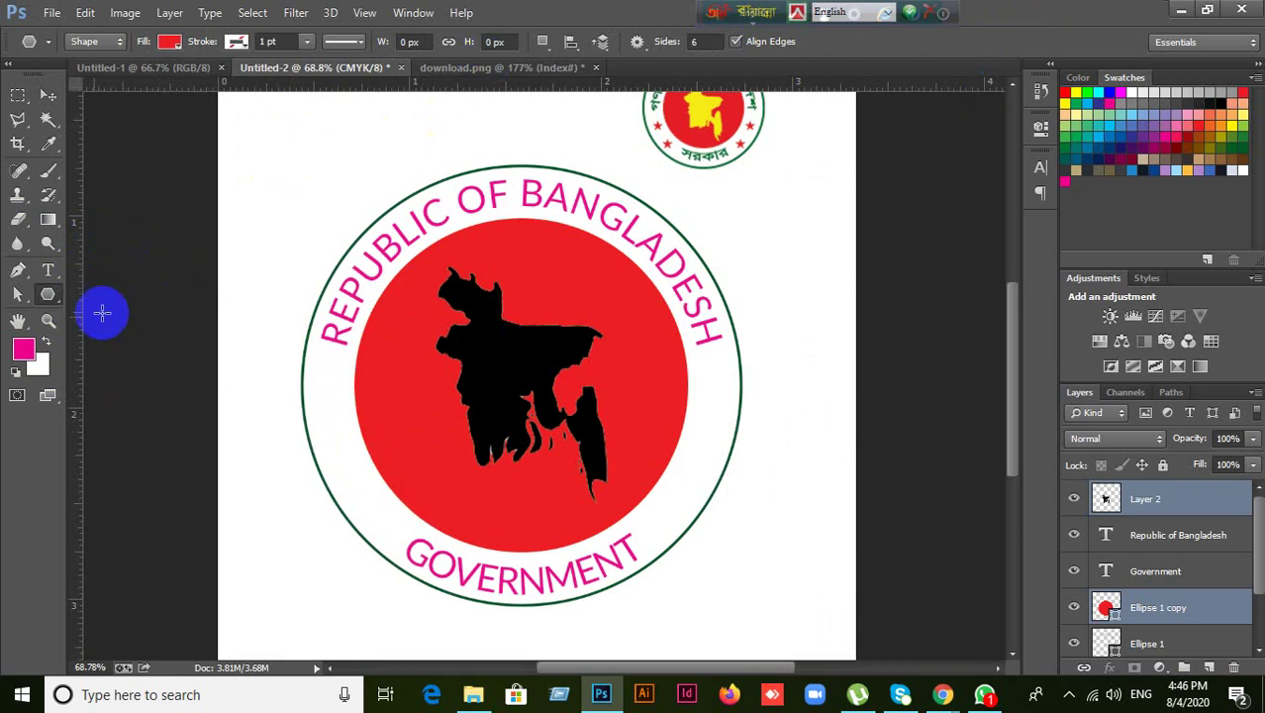
click(47, 290)
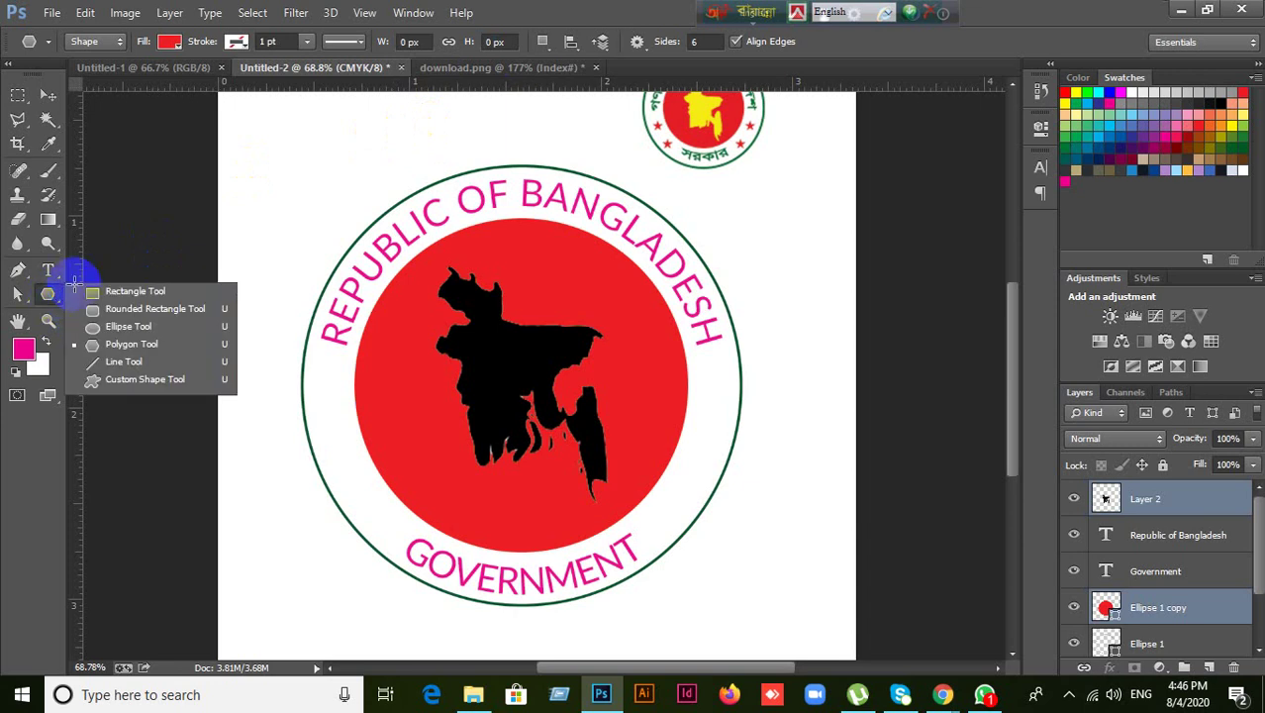
click(109, 344)
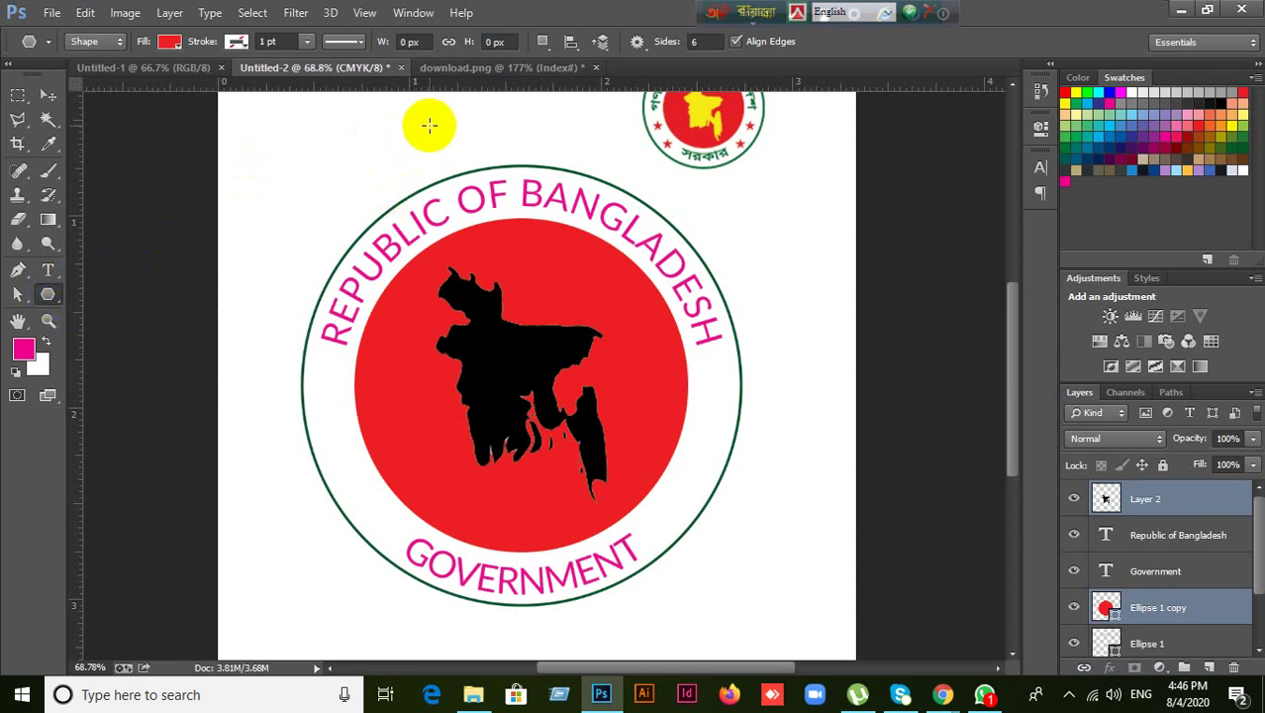
click(343, 161)
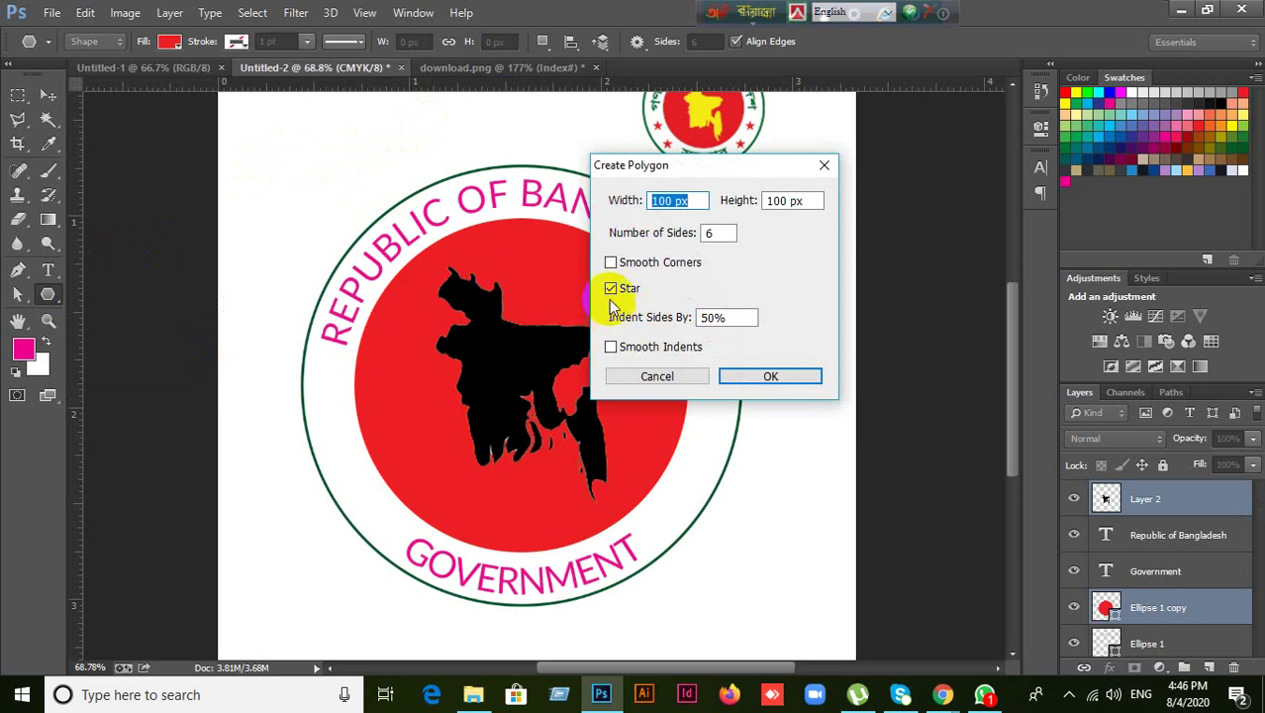
click(611, 289)
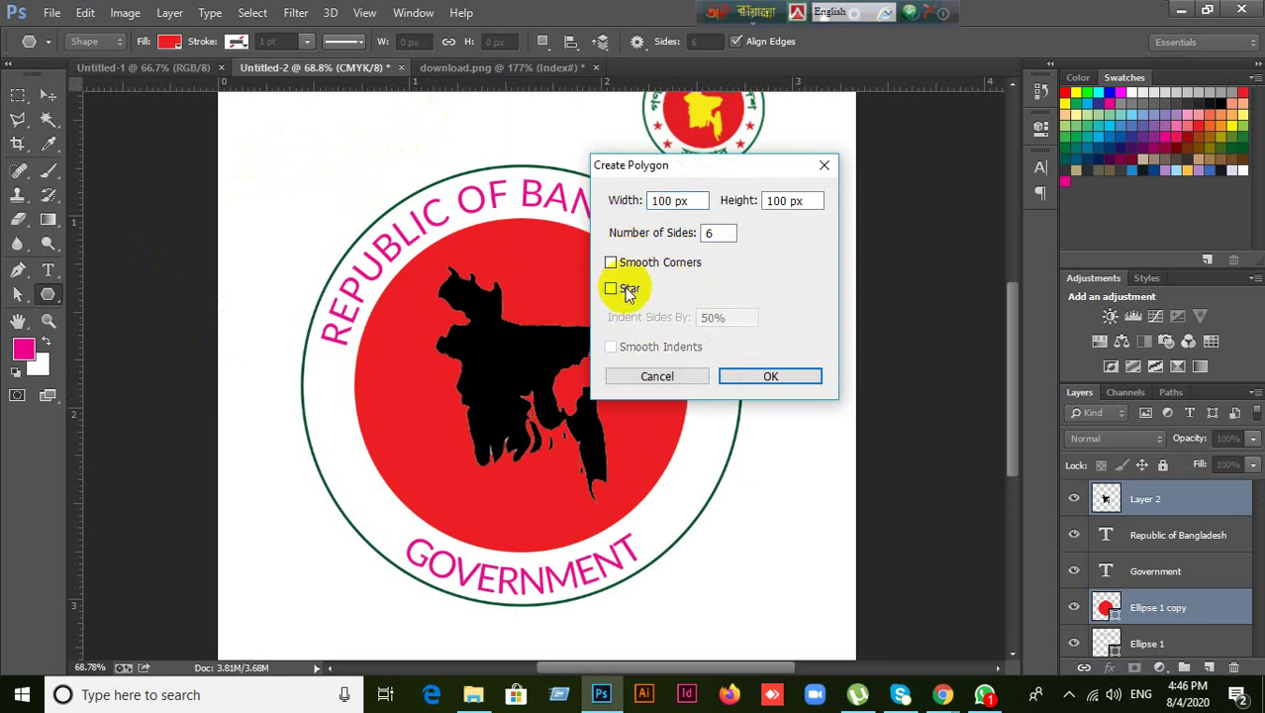
click(624, 288)
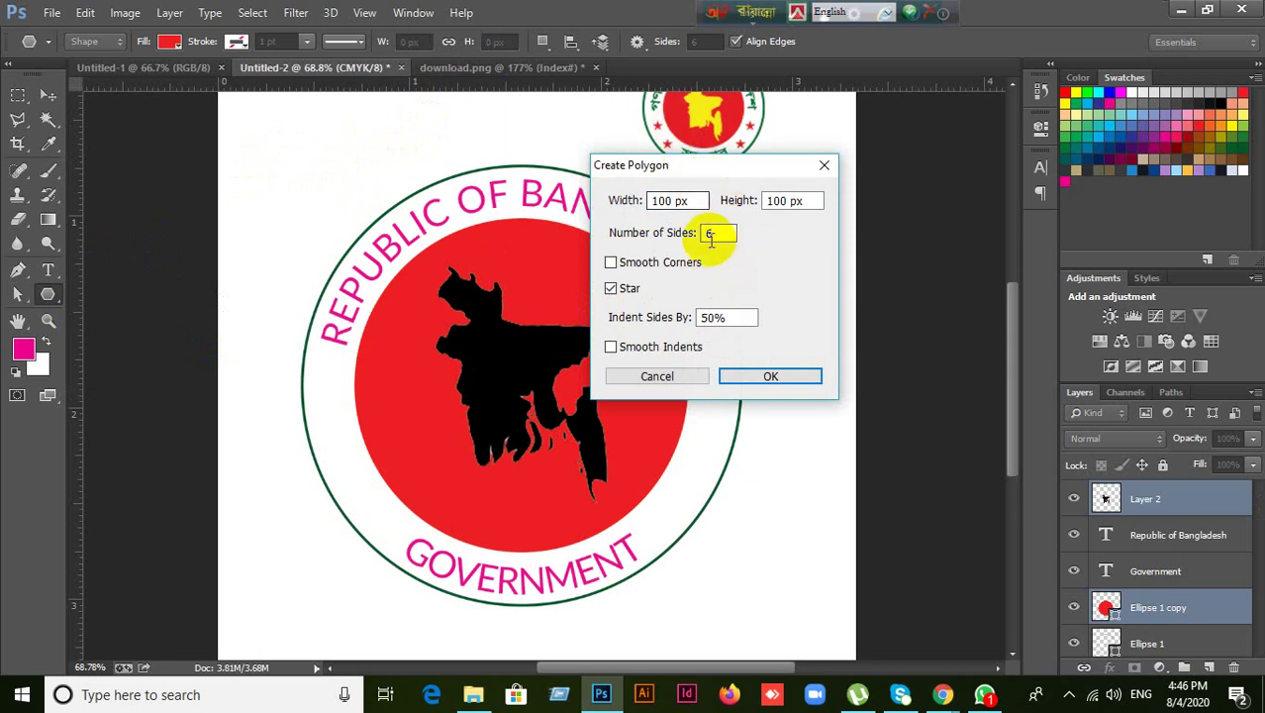
drag(716, 231, 646, 232)
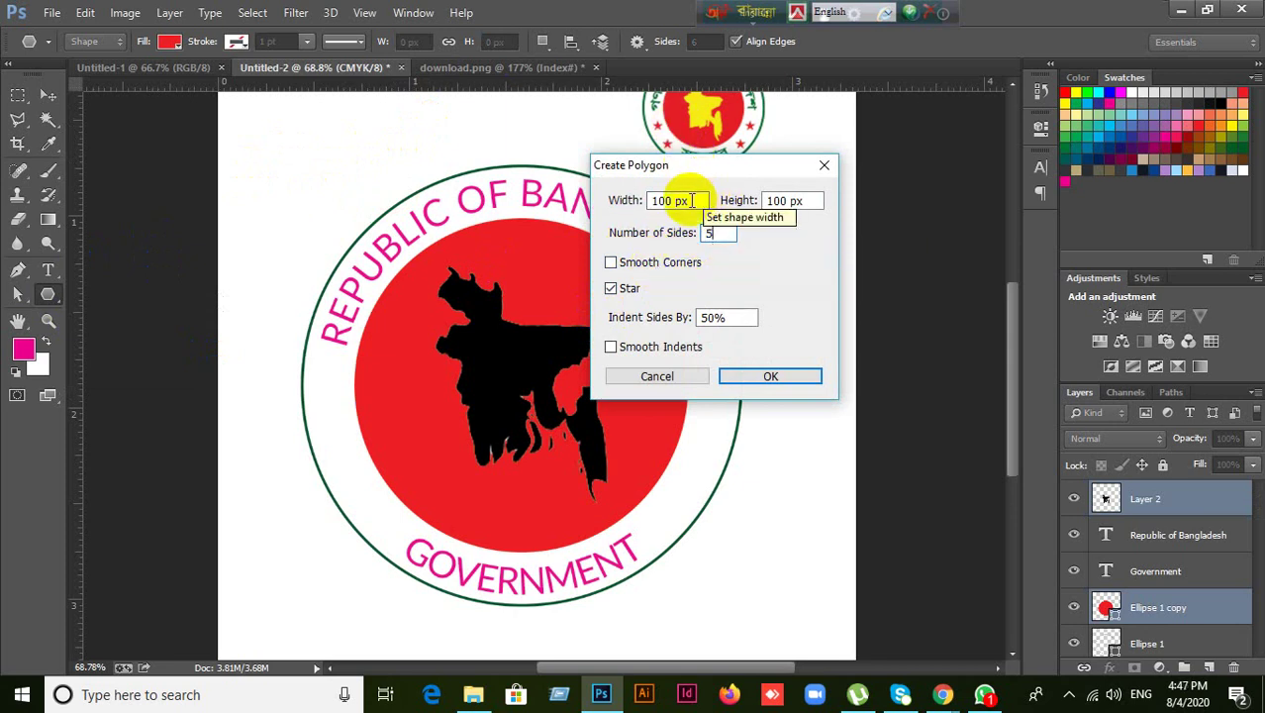
click(771, 377)
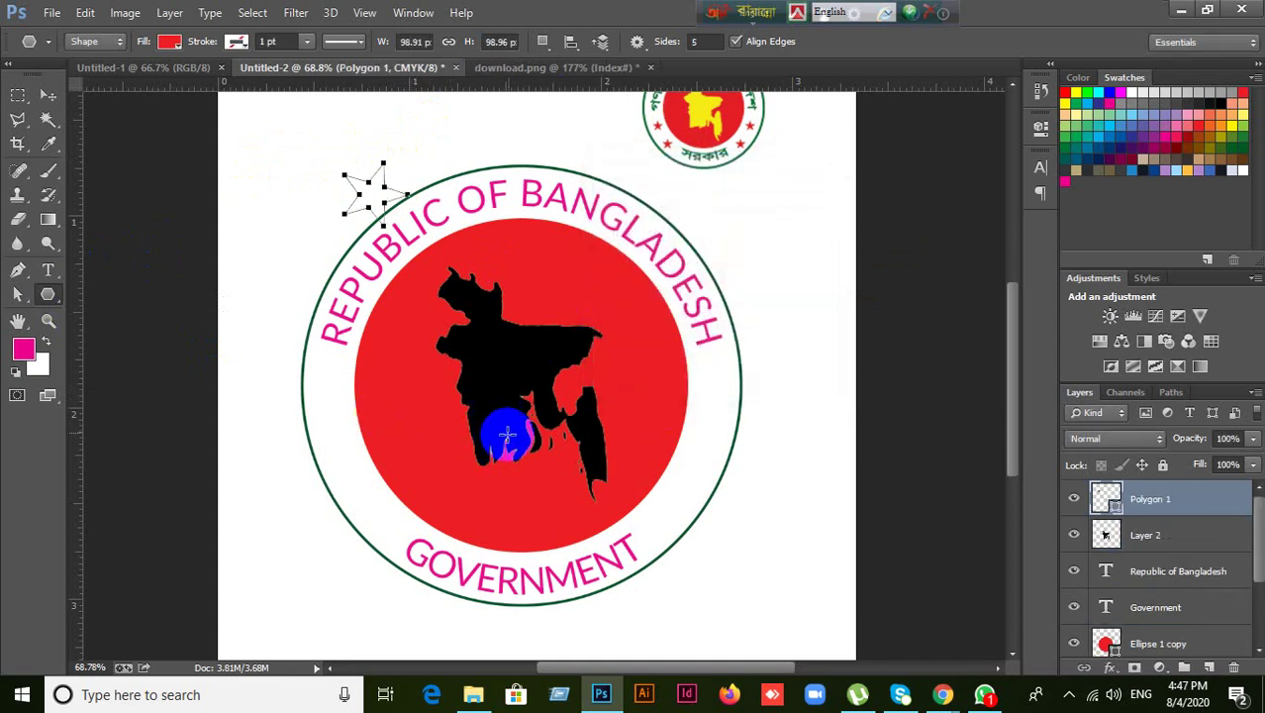
- Move the star onto the blank area outside the ring's upper-left edge and deselect it
click(49, 98)
drag(368, 191, 268, 236)
click(760, 565)
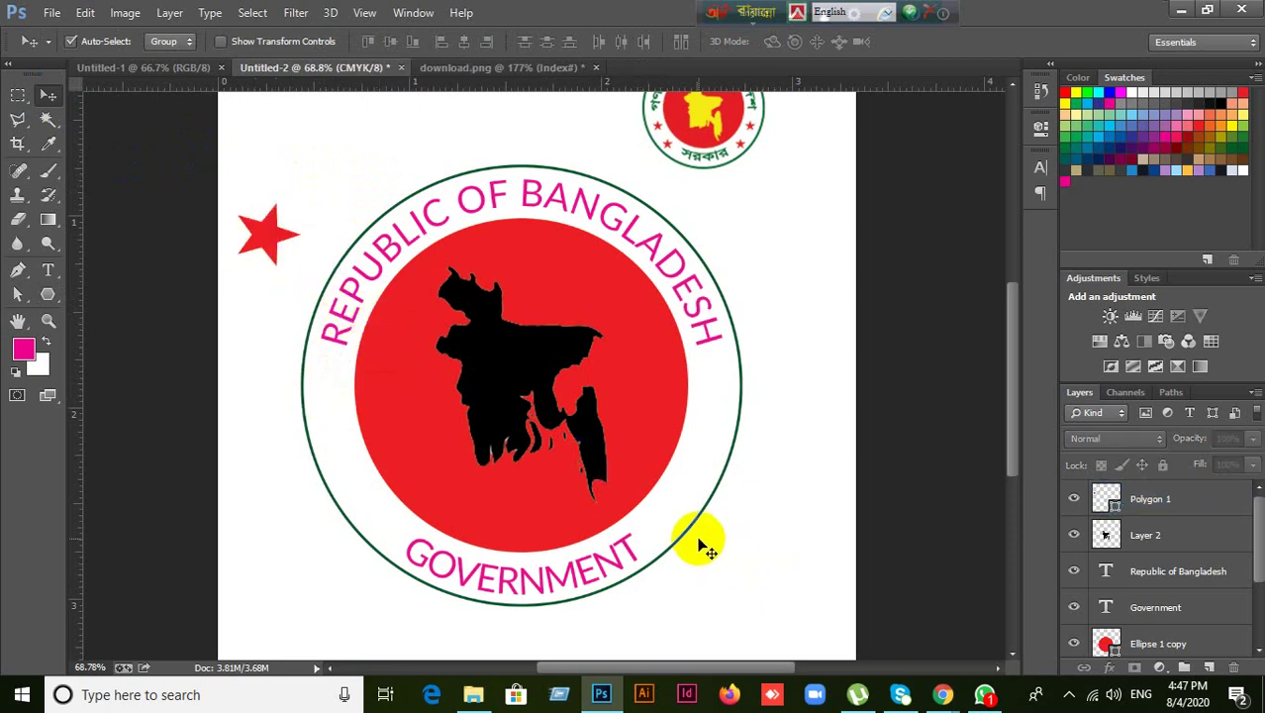
- Duplicate the outer green ring and scale the copy proportionally about its centre to 87.57% so it runs through the ring text
click(695, 541)
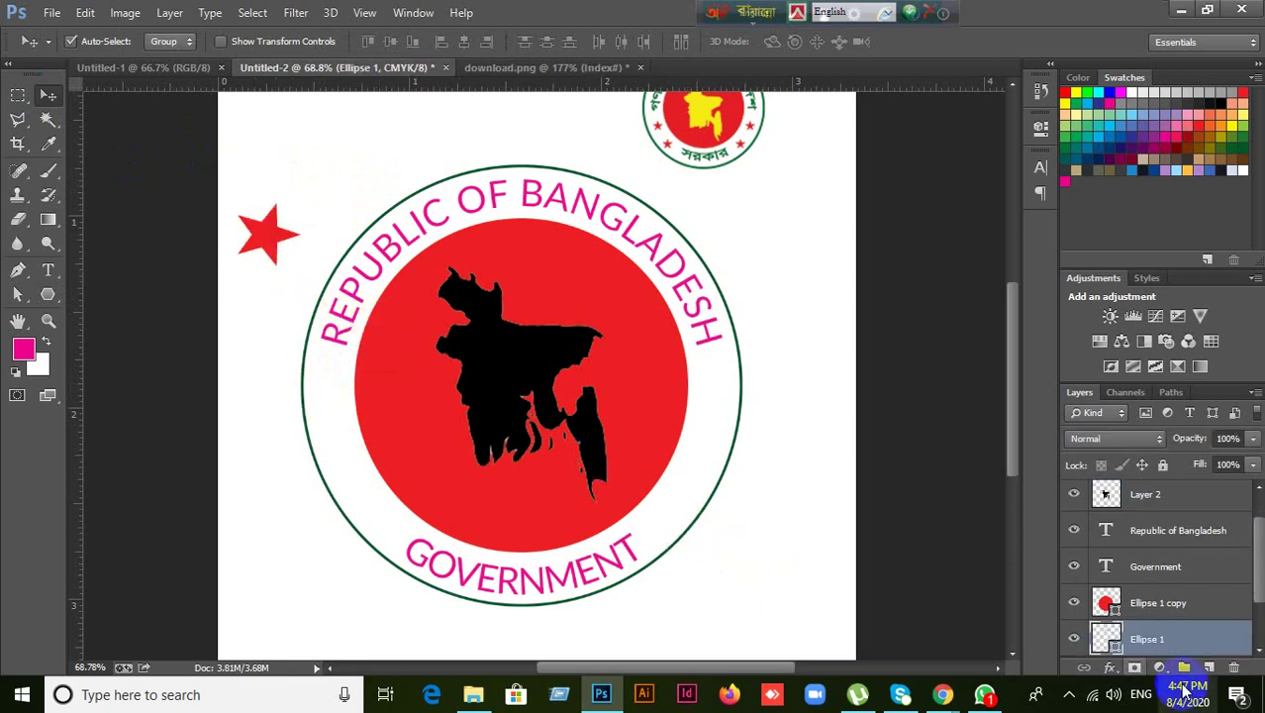
click(1075, 640)
click(1075, 639)
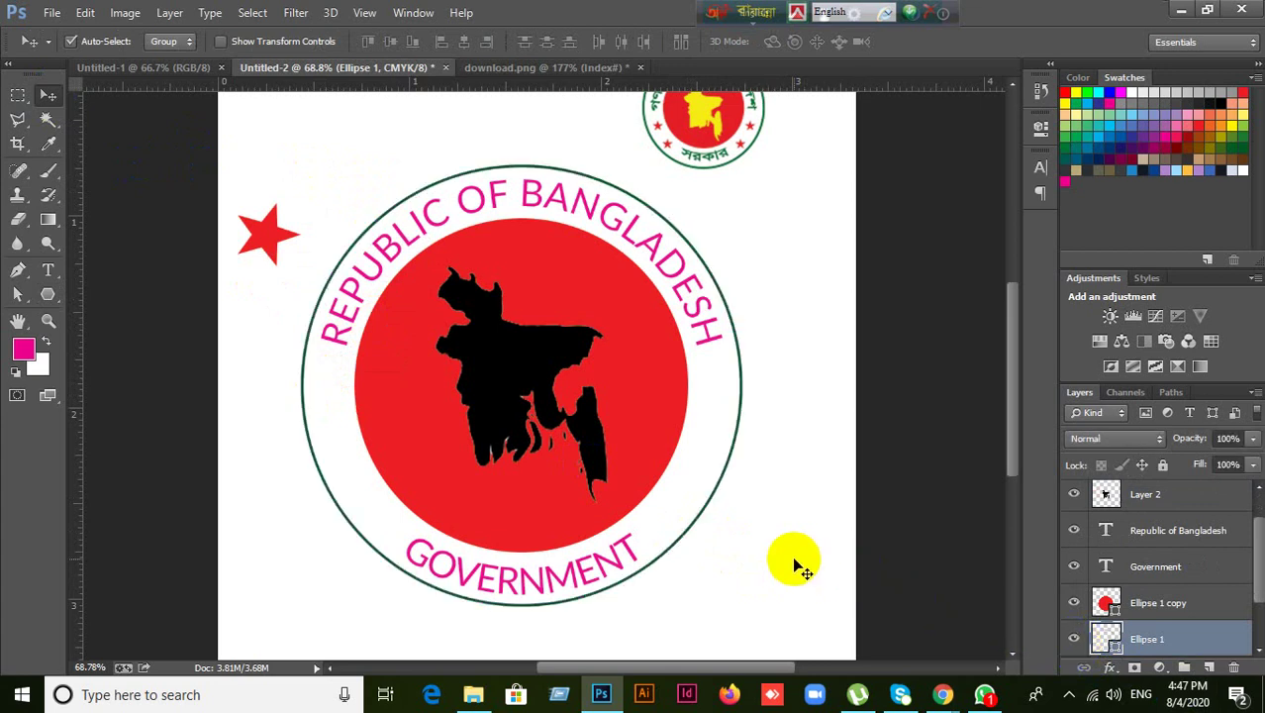
key(ctrl+j)
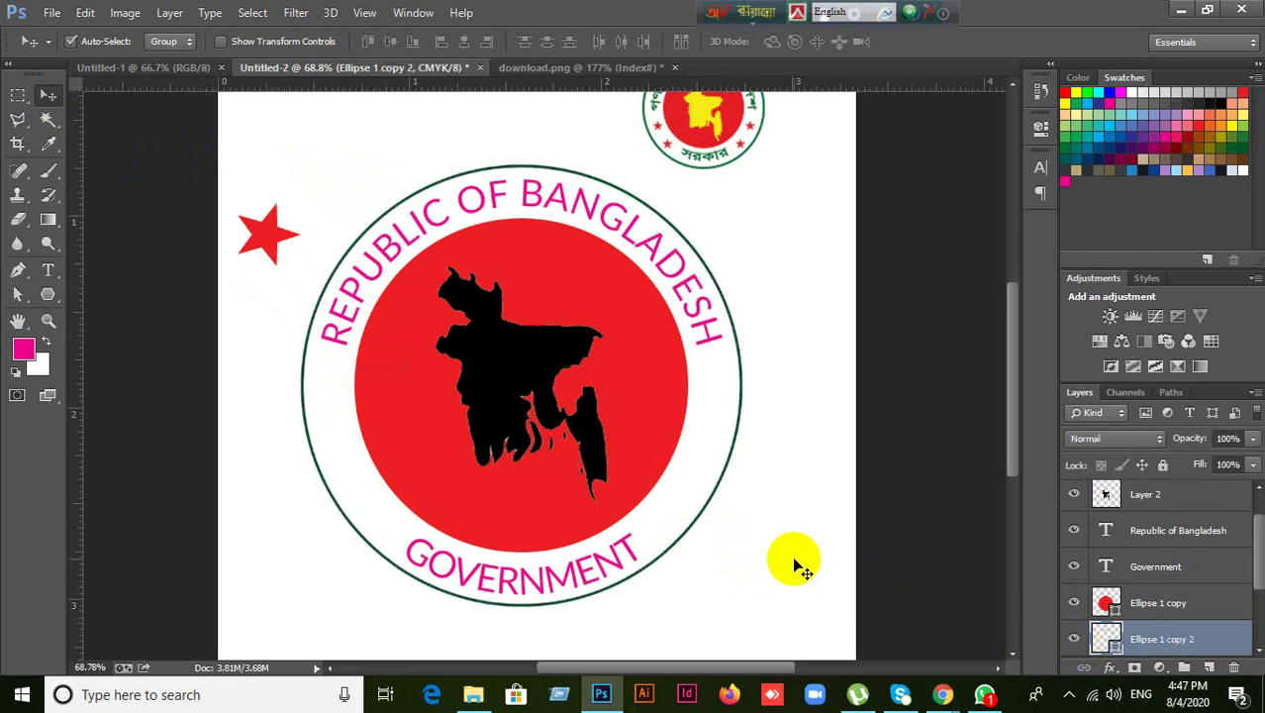
key(ctrl+t)
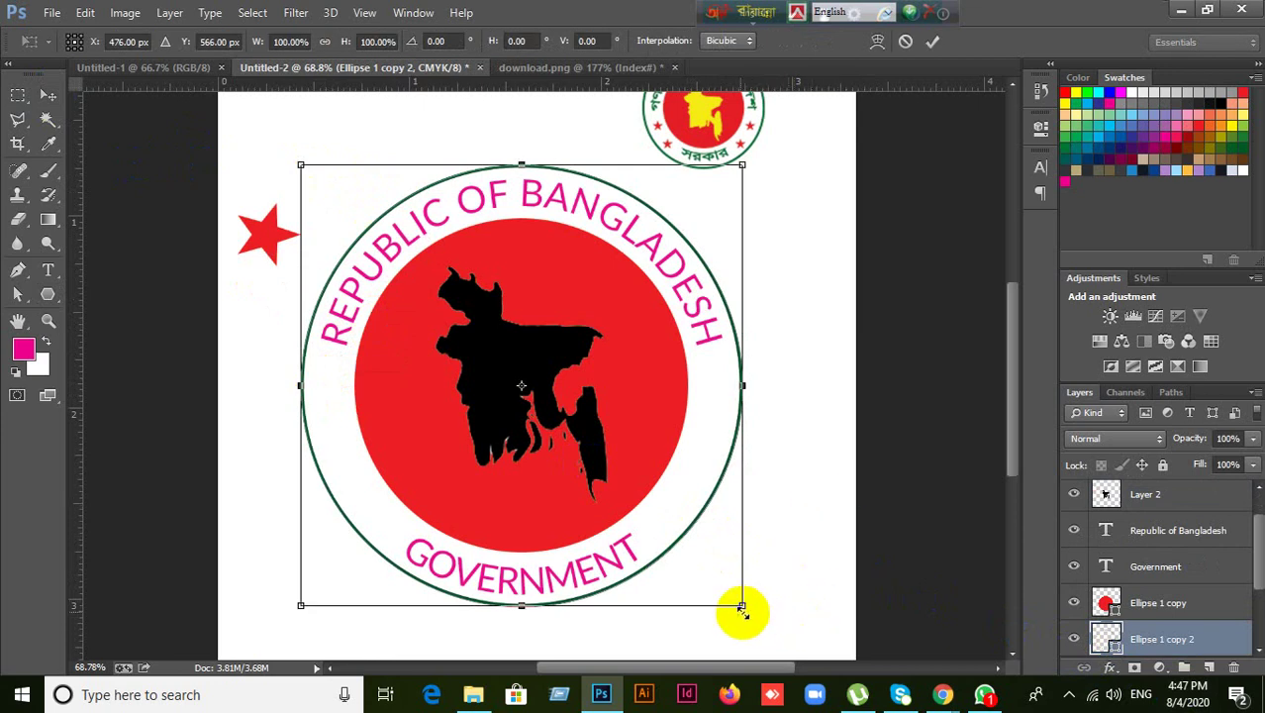
drag(743, 605, 719, 583)
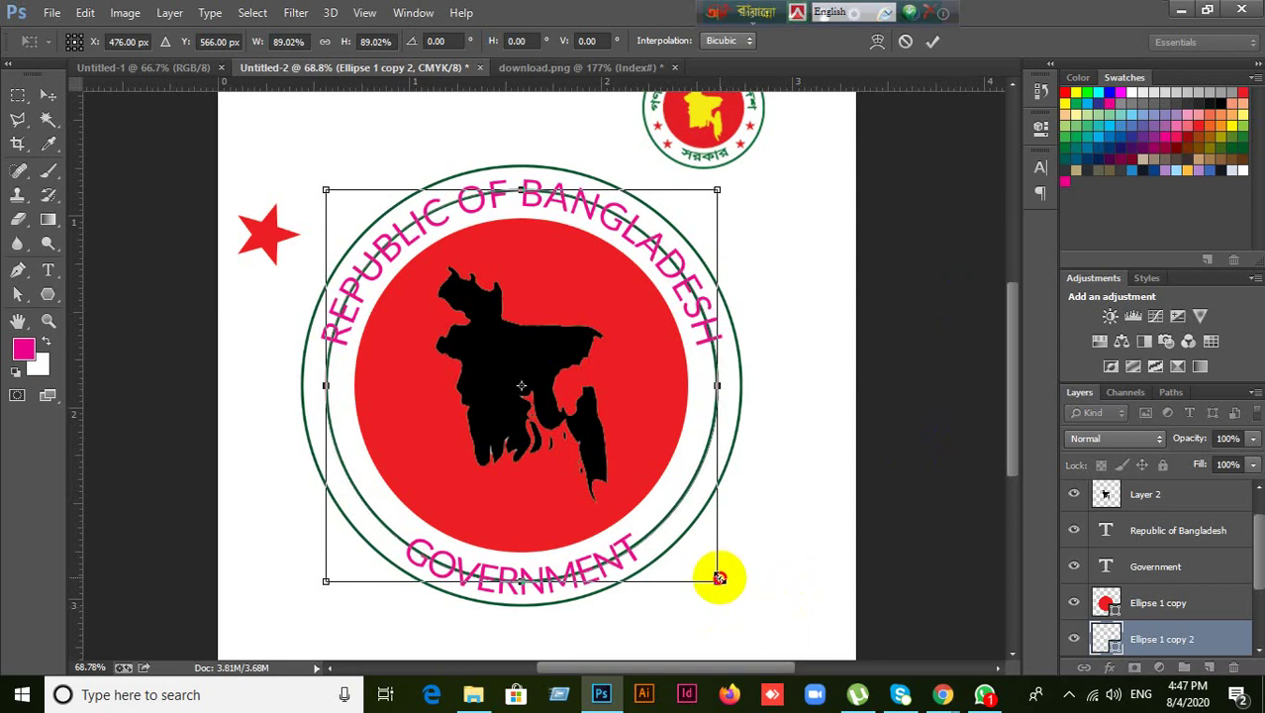
drag(720, 578, 719, 577)
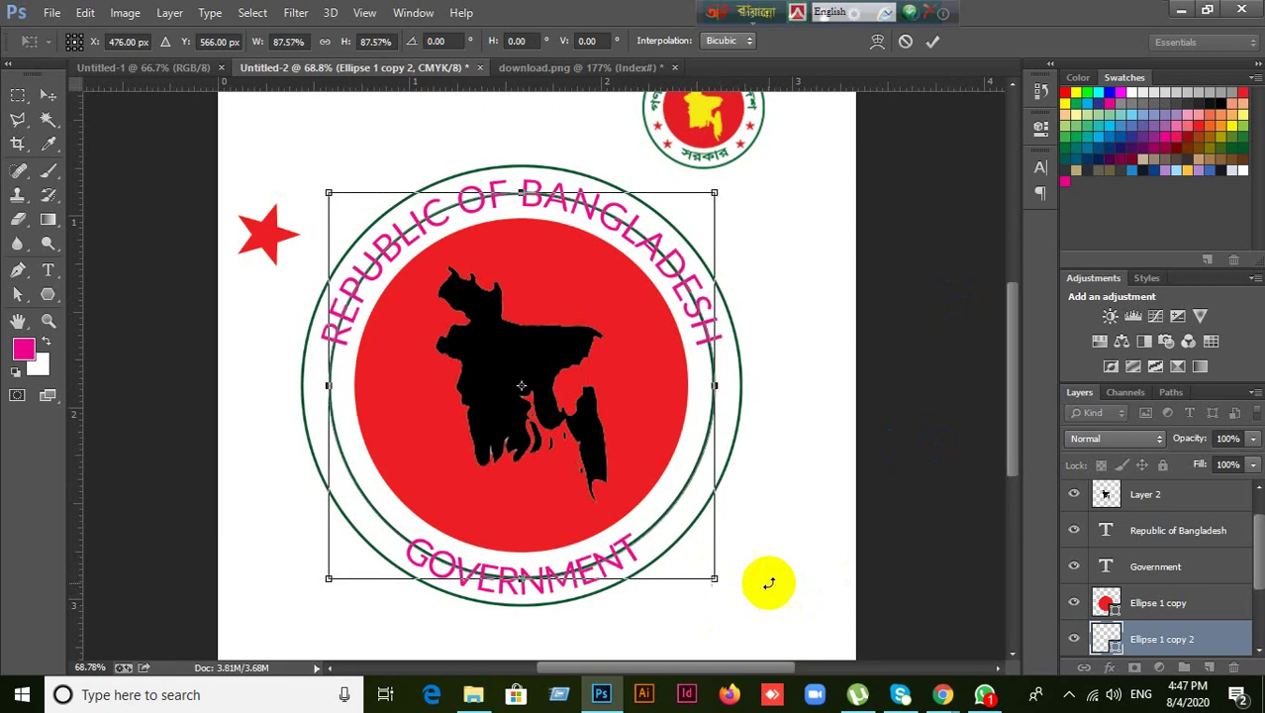
click(932, 43)
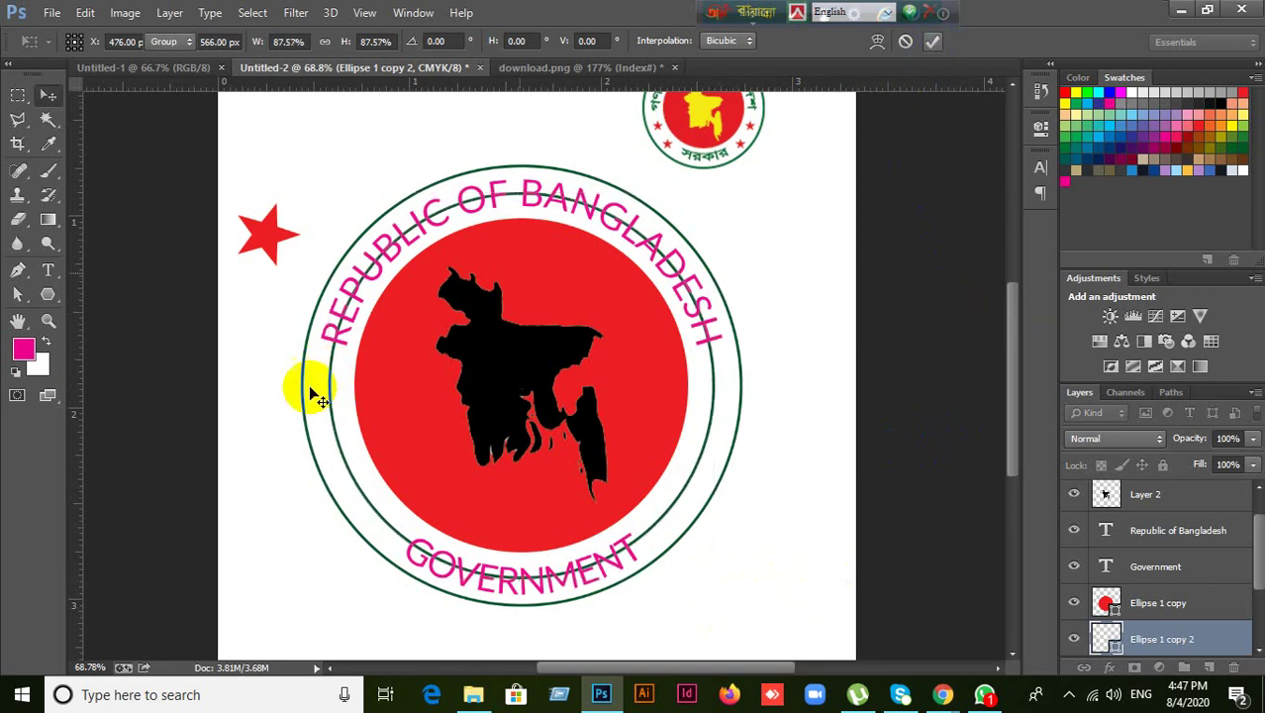
- Place the star on the inner green ring's left side, shrunk about its centre, and add a duplicate slightly lower along the ring
drag(268, 234, 342, 454)
key(ctrl+t)
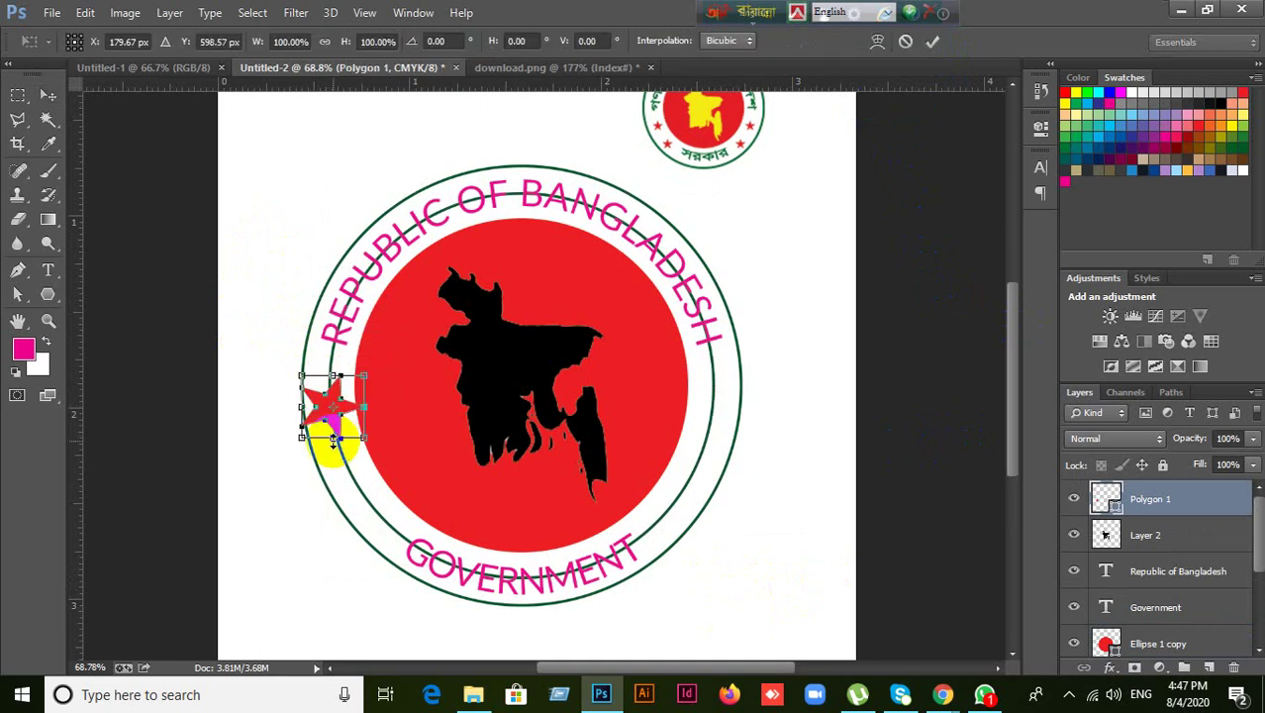
drag(365, 438, 349, 425)
click(932, 41)
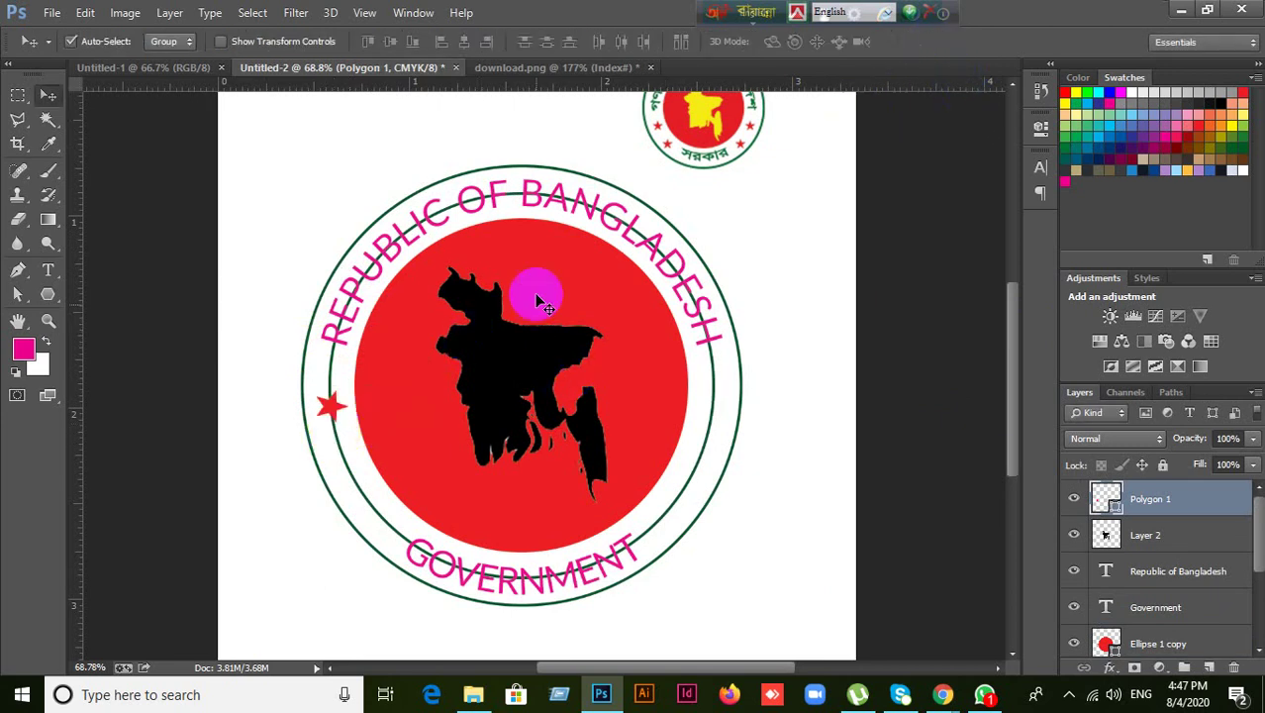
drag(337, 421, 346, 465)
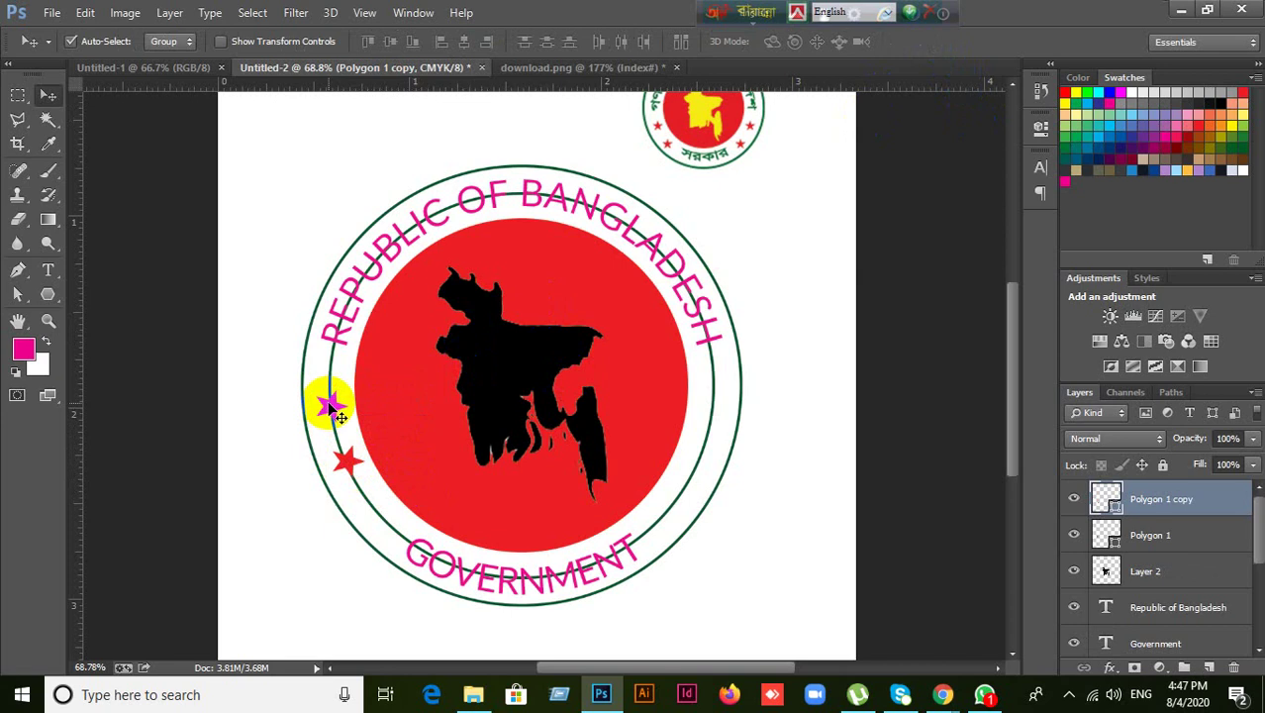
click(266, 554)
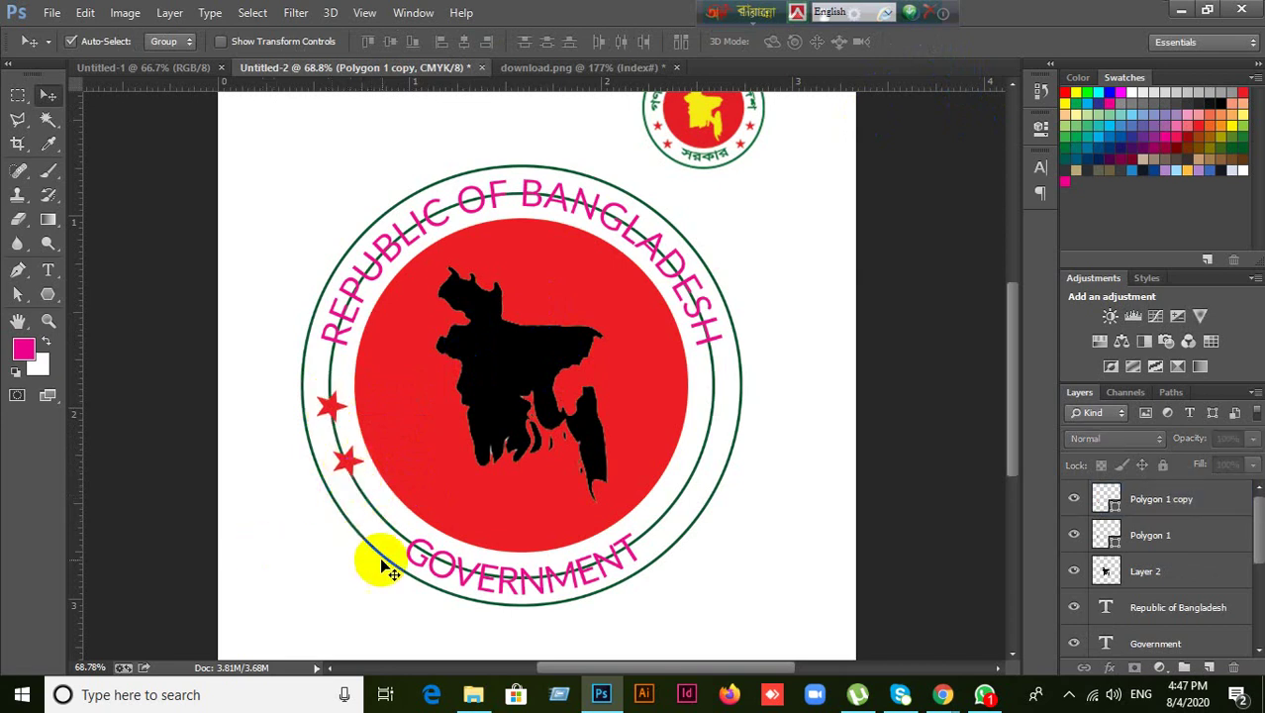
- Try to duplicate both stars together onto the blank area right of the outer ring, deleting the stray copy each time
click(347, 460)
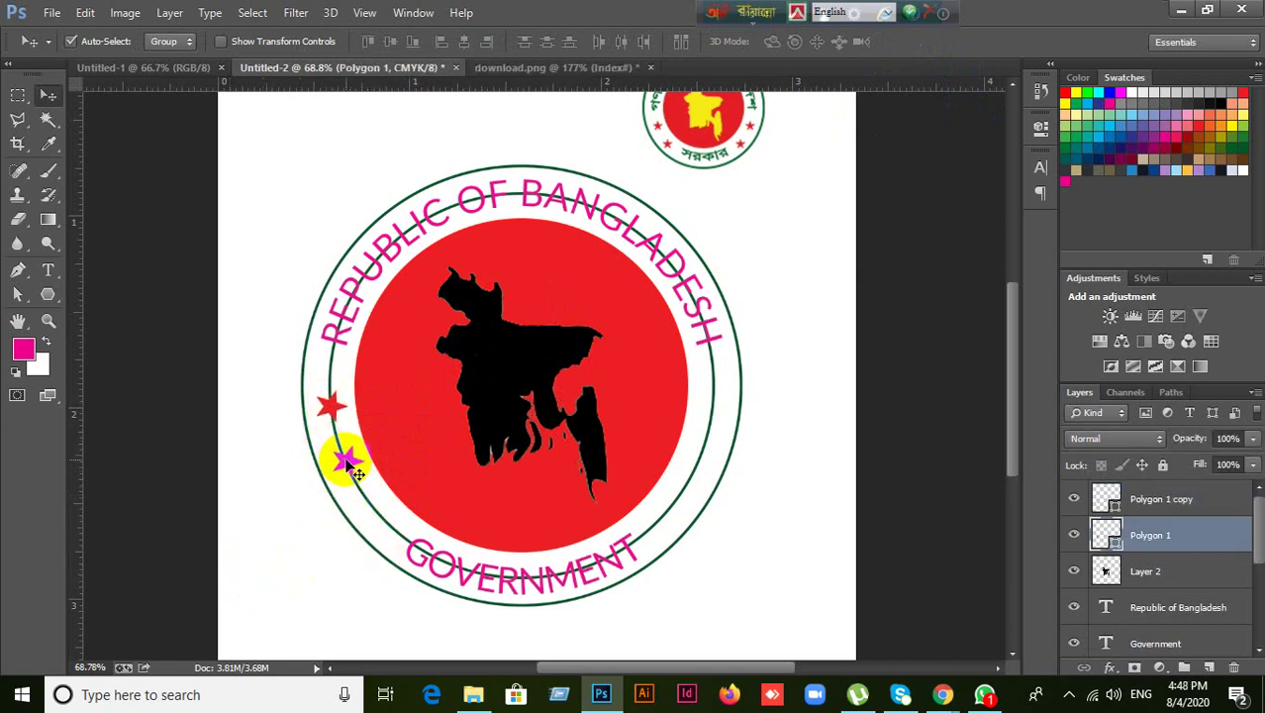
key(alt+shift+bracketright)
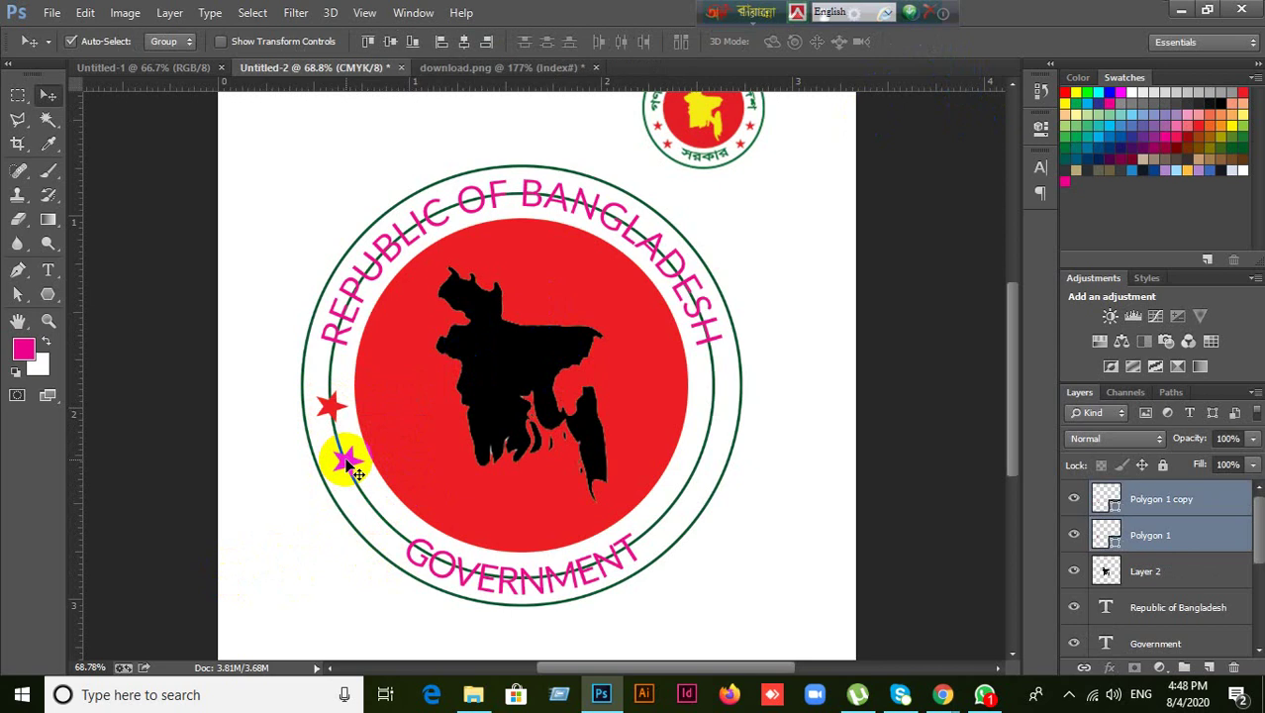
drag(346, 461, 773, 466)
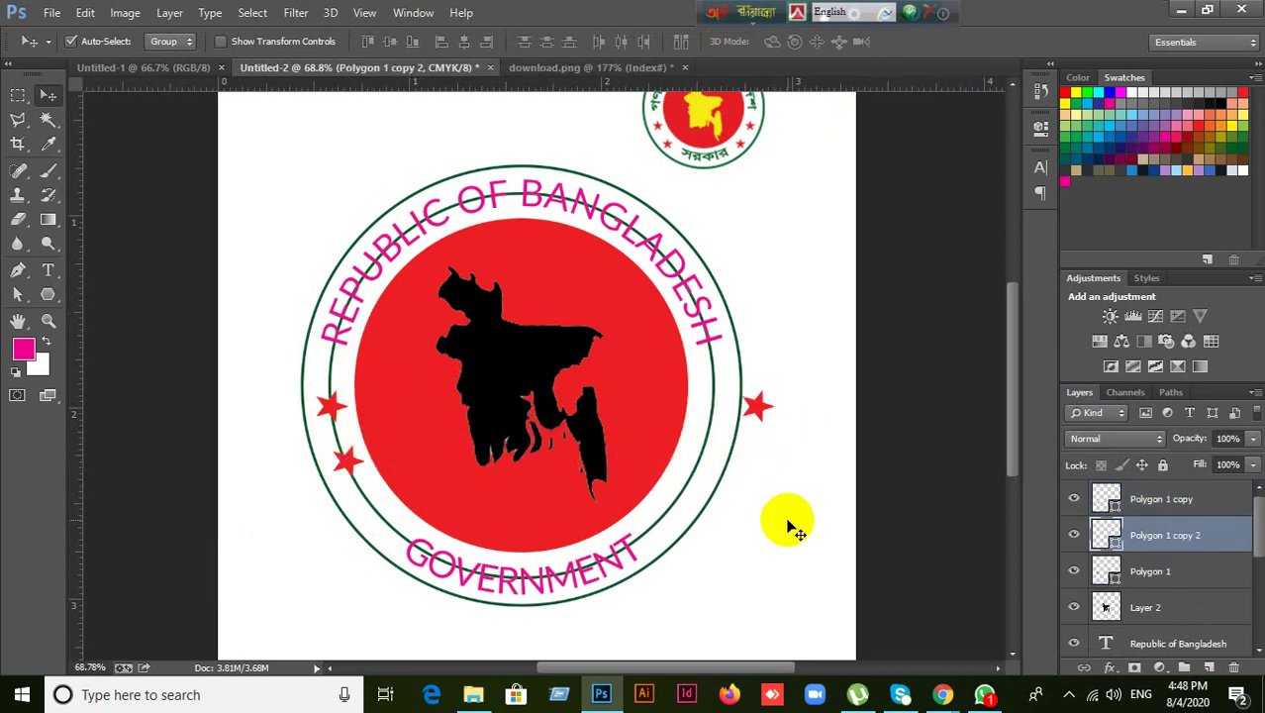
key(Delete)
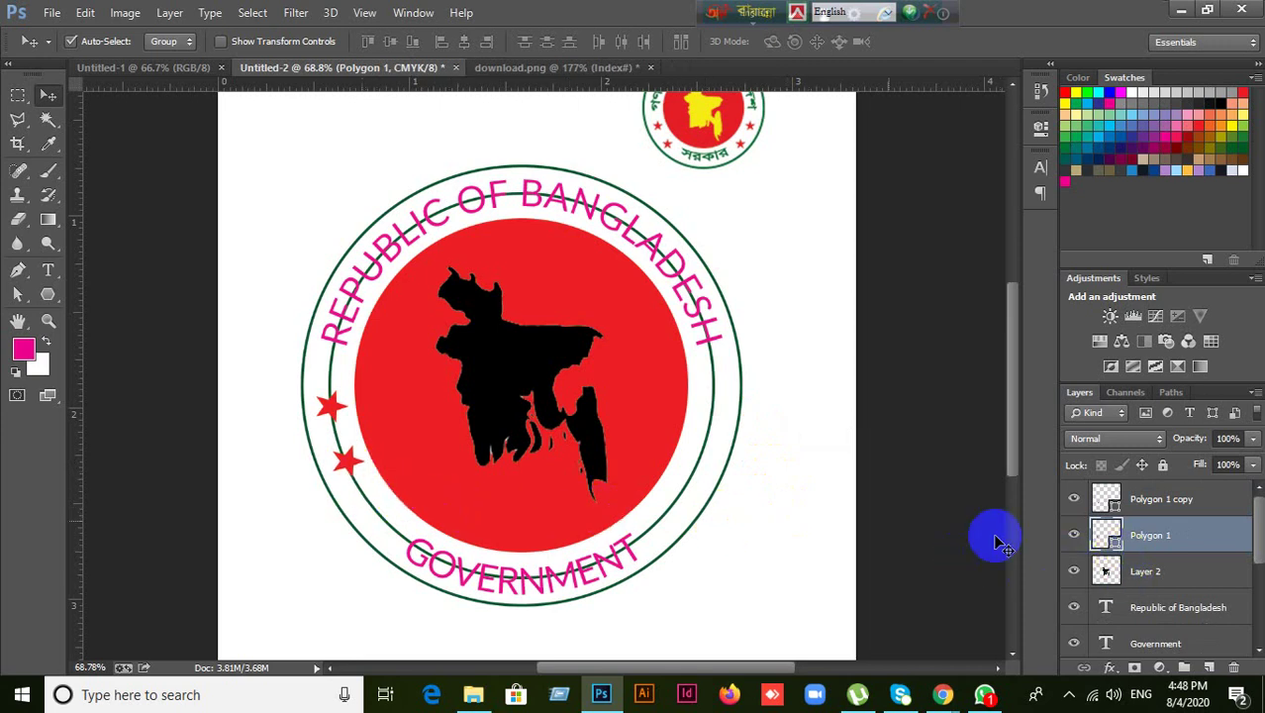
click(339, 424)
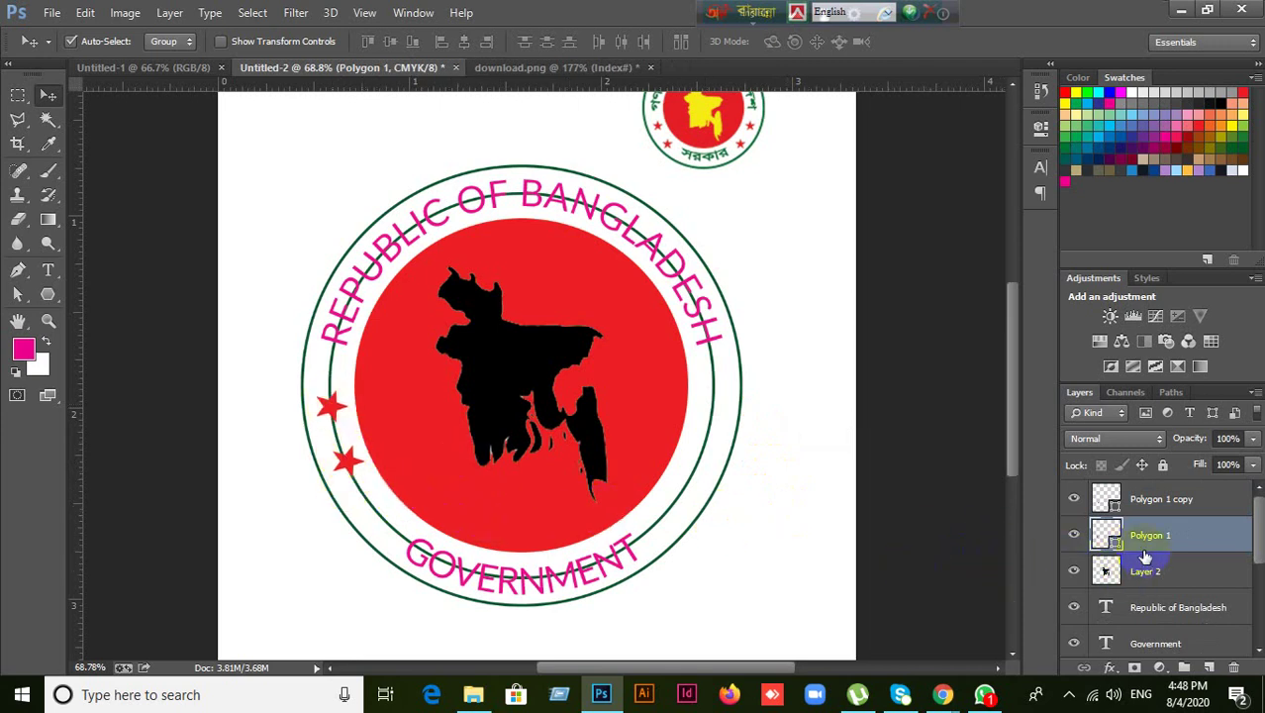
click(359, 471)
shift+click(359, 477)
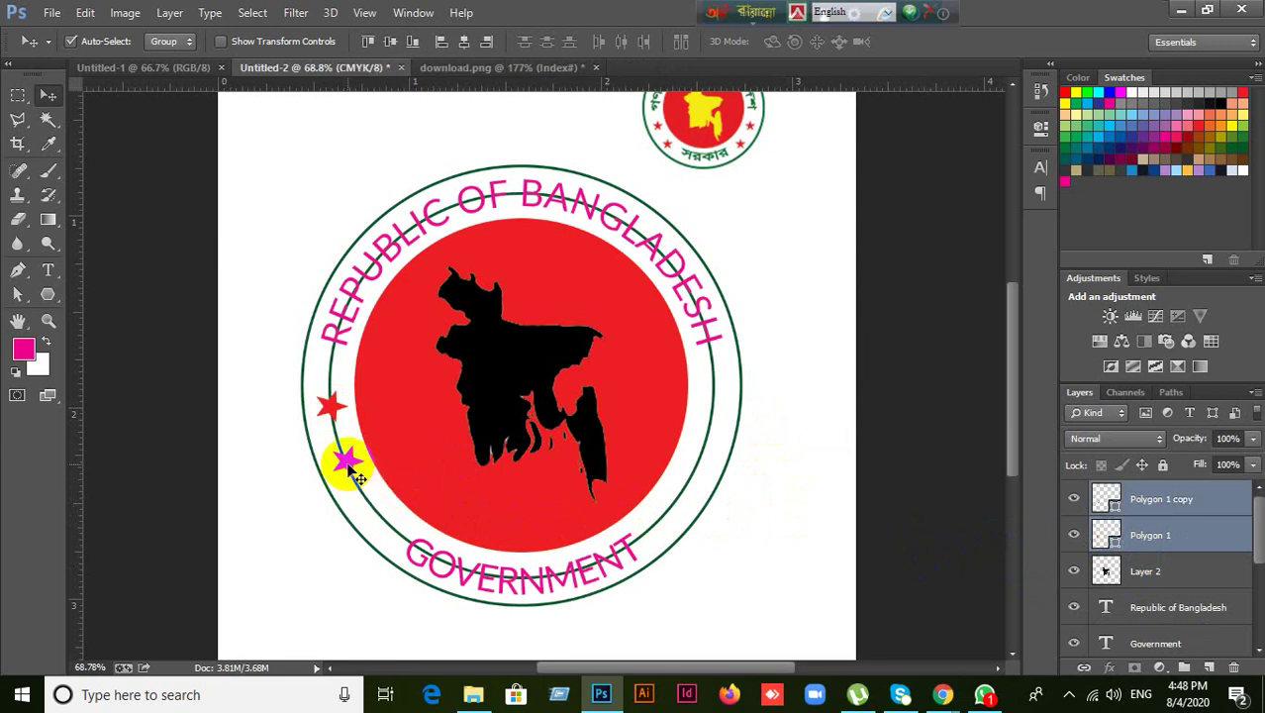
drag(350, 468, 812, 443)
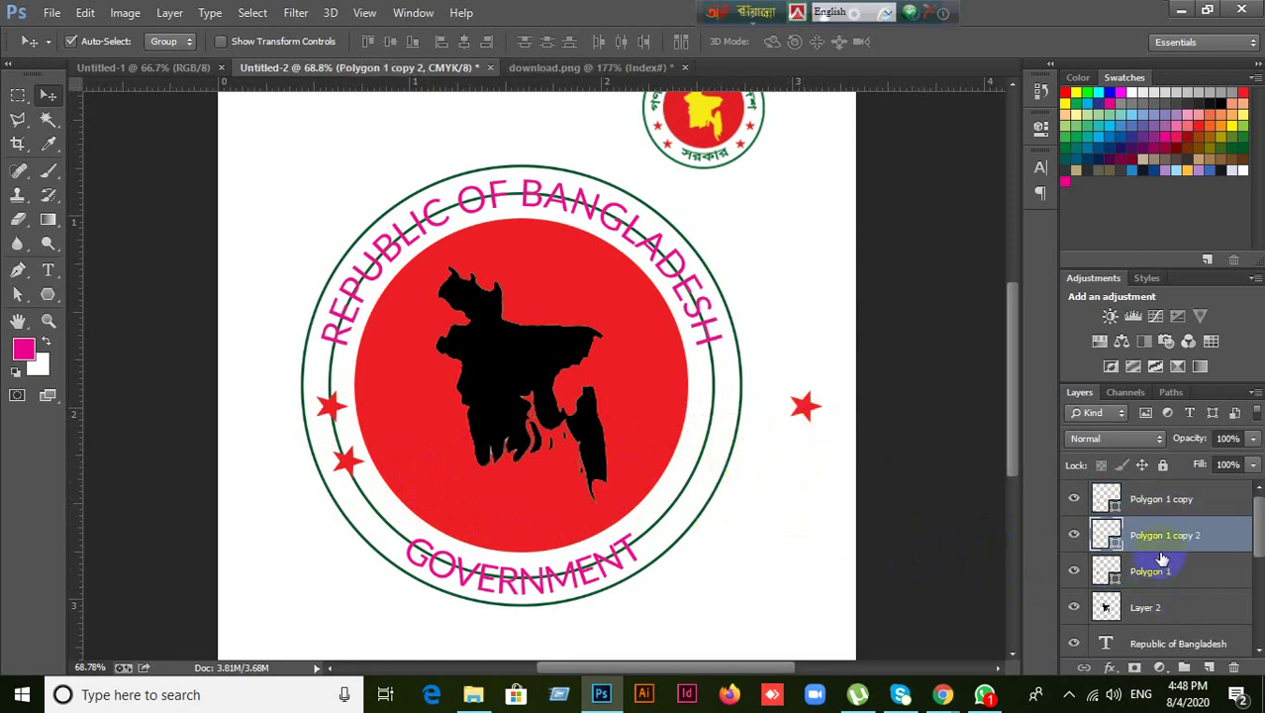
drag(802, 405, 807, 502)
key(Delete)
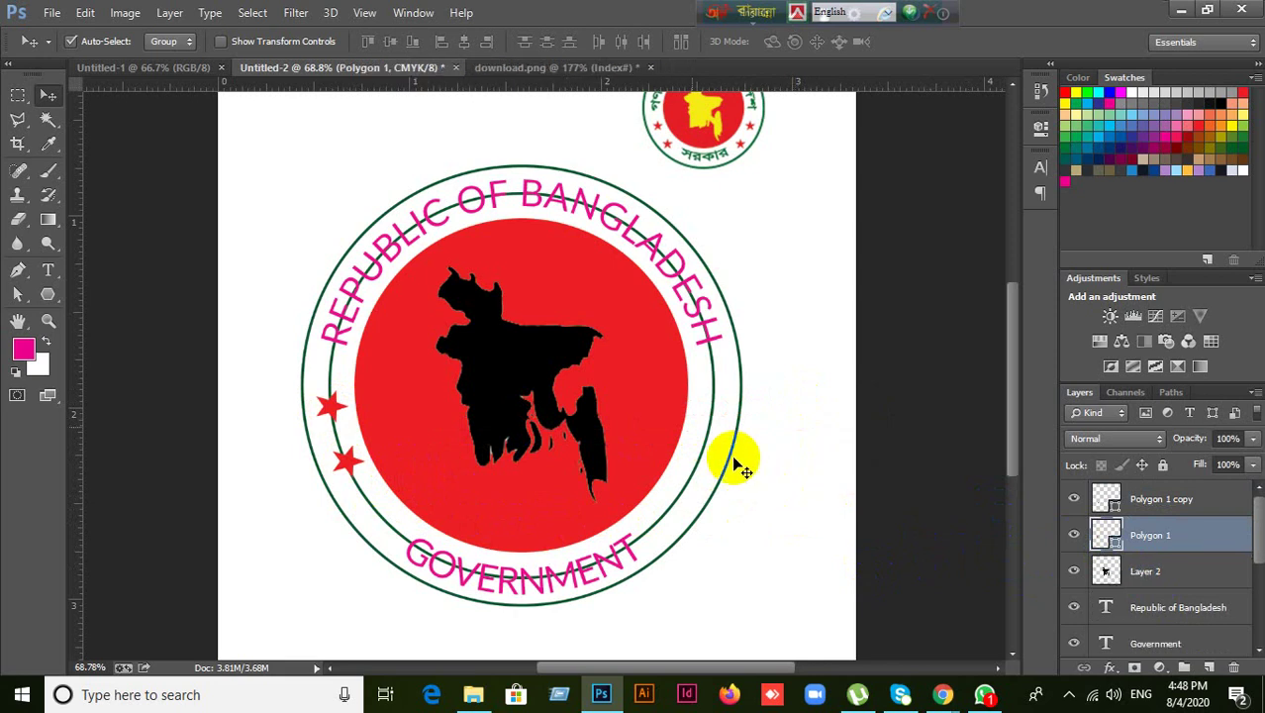
drag(785, 380, 798, 561)
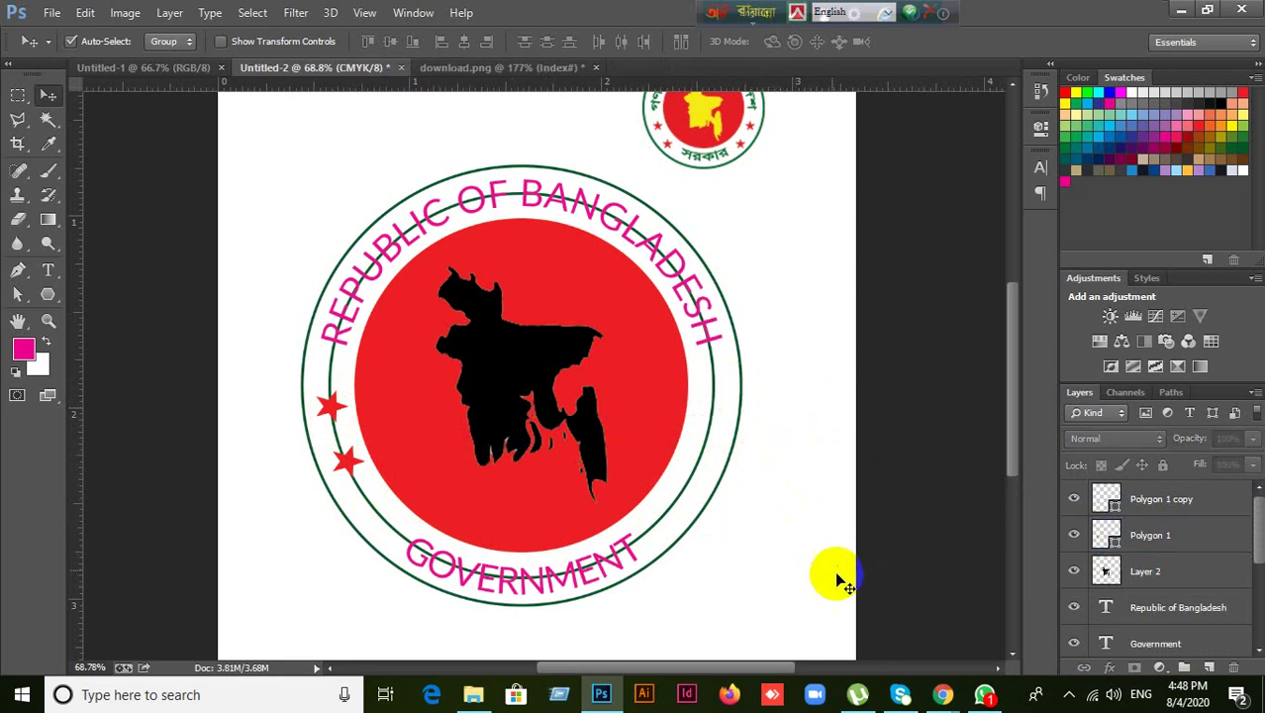
drag(762, 404, 844, 604)
drag(720, 437, 782, 541)
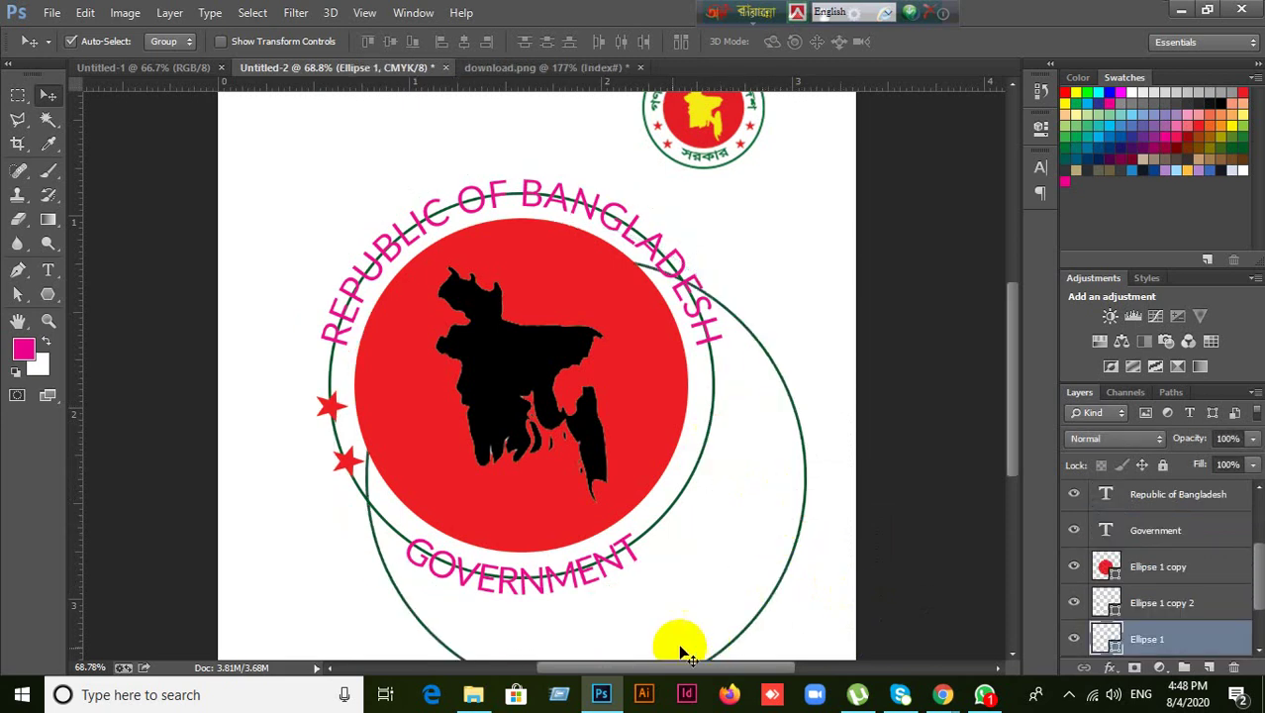
key(ctrl+z)
- Select the two stars on the ring's left side and duplicate them together as a pair
click(344, 454)
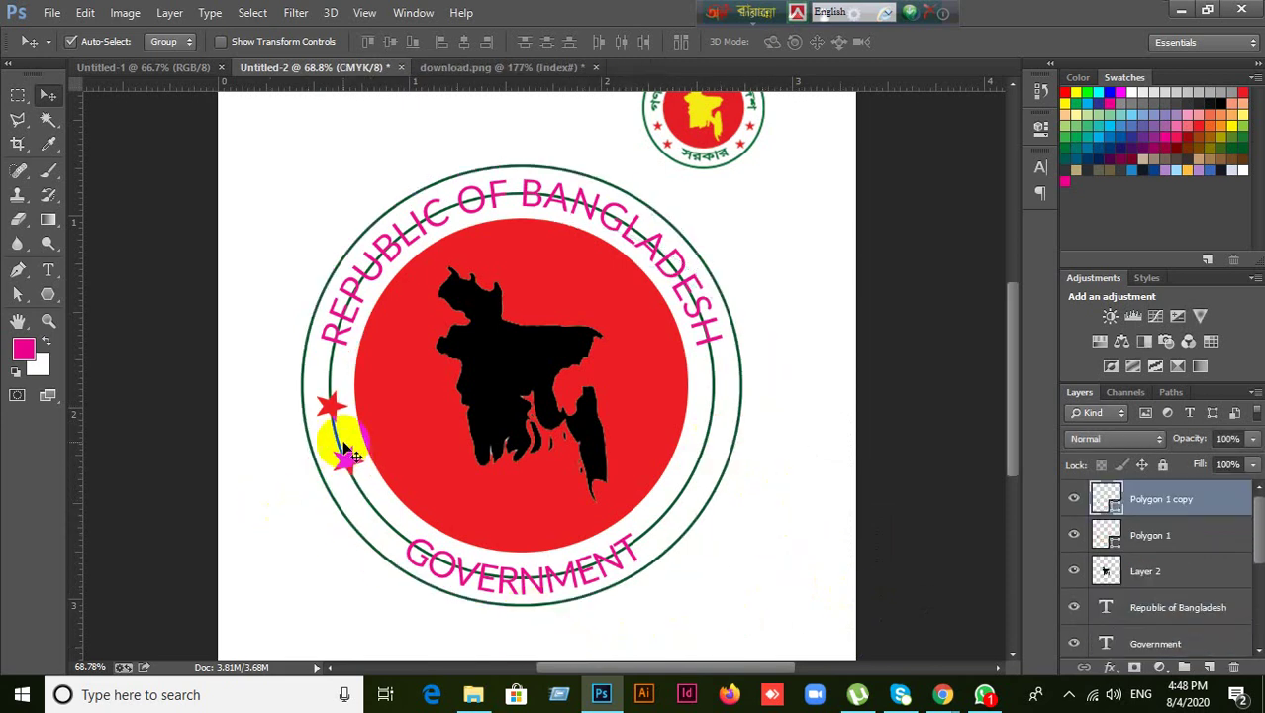
shift+click(335, 408)
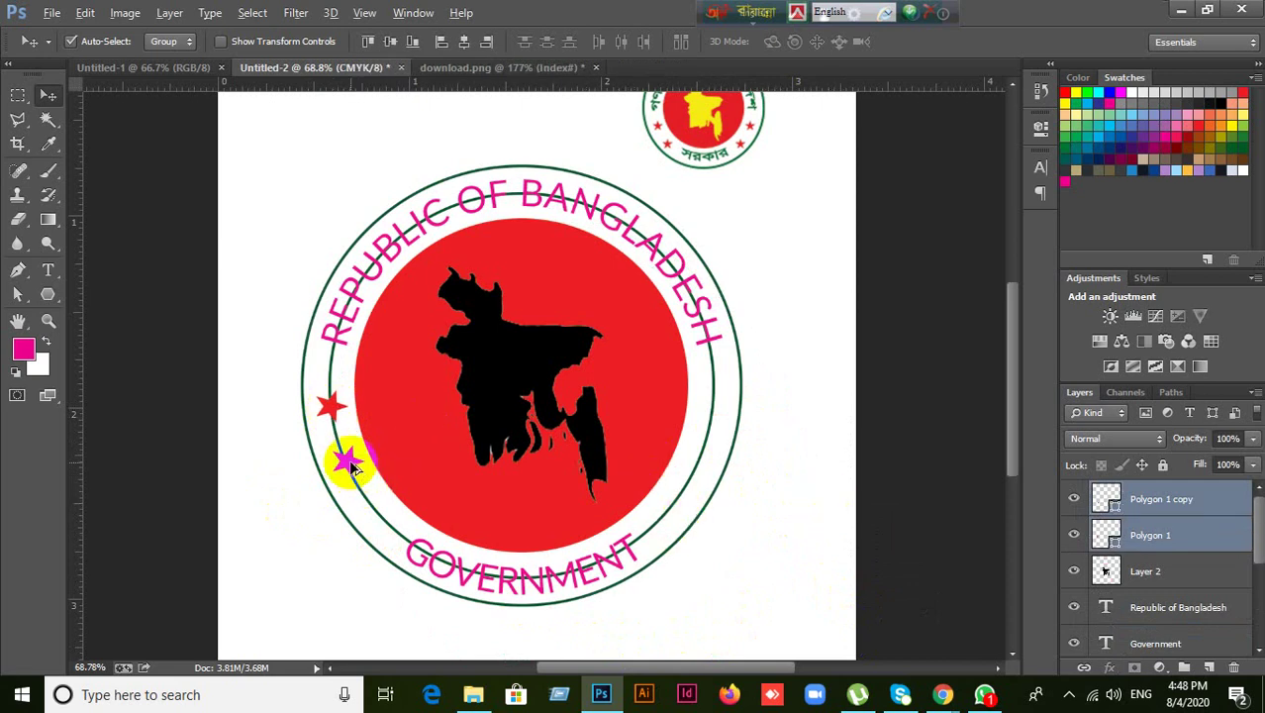
drag(353, 469, 441, 522)
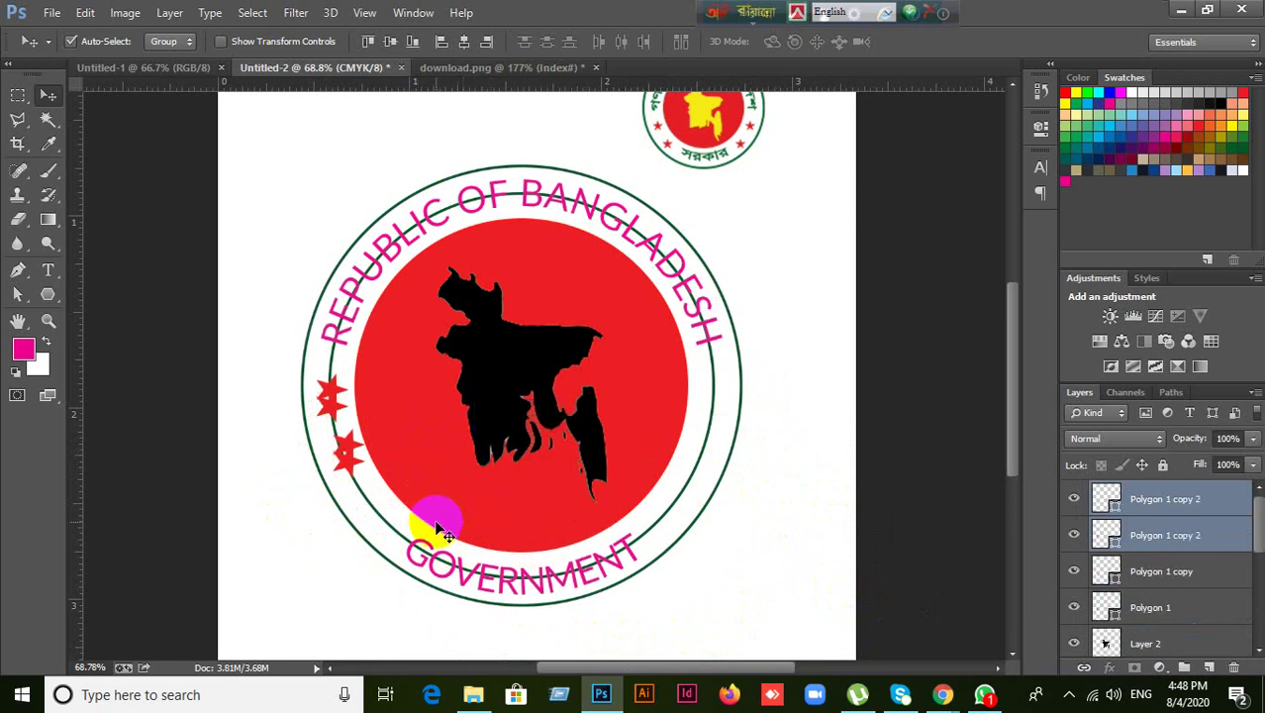
- Undo the misplaced star copies and duplicate both left-hand stars onto the right side of the seal's ring
key(ctrl+z)
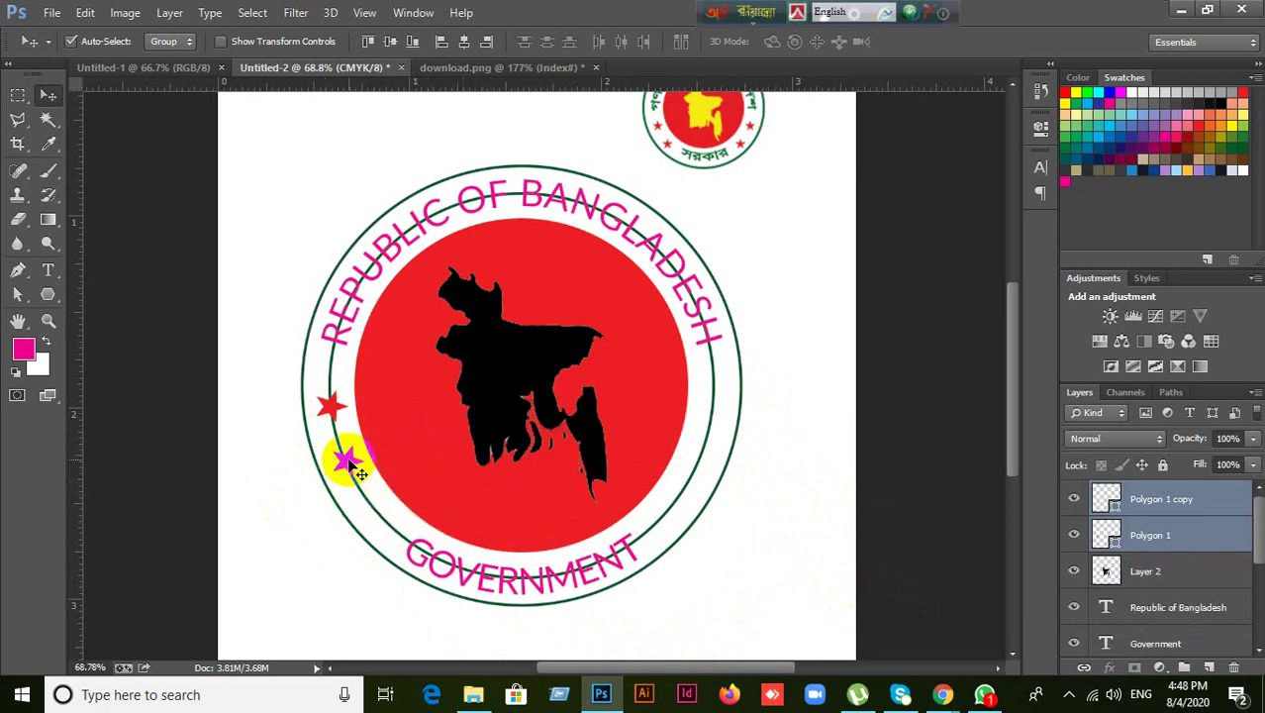
drag(359, 474, 782, 523)
key(ctrl+z)
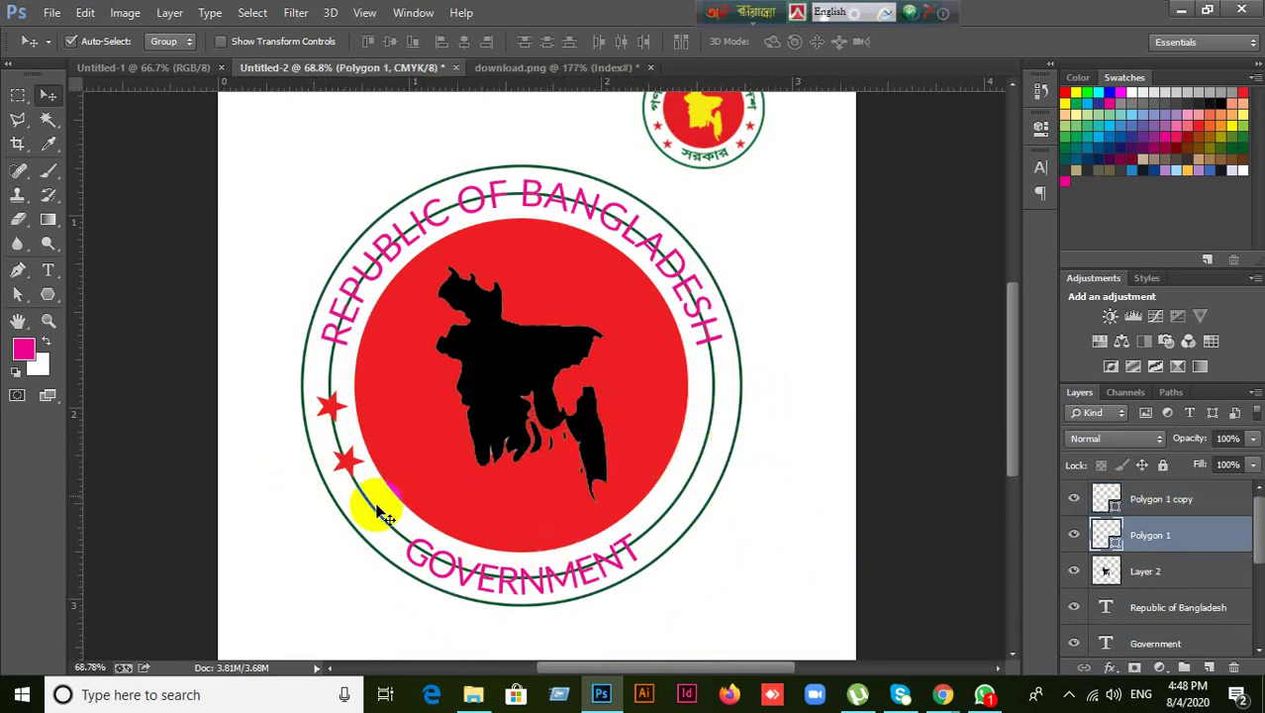
shift+click(1156, 499)
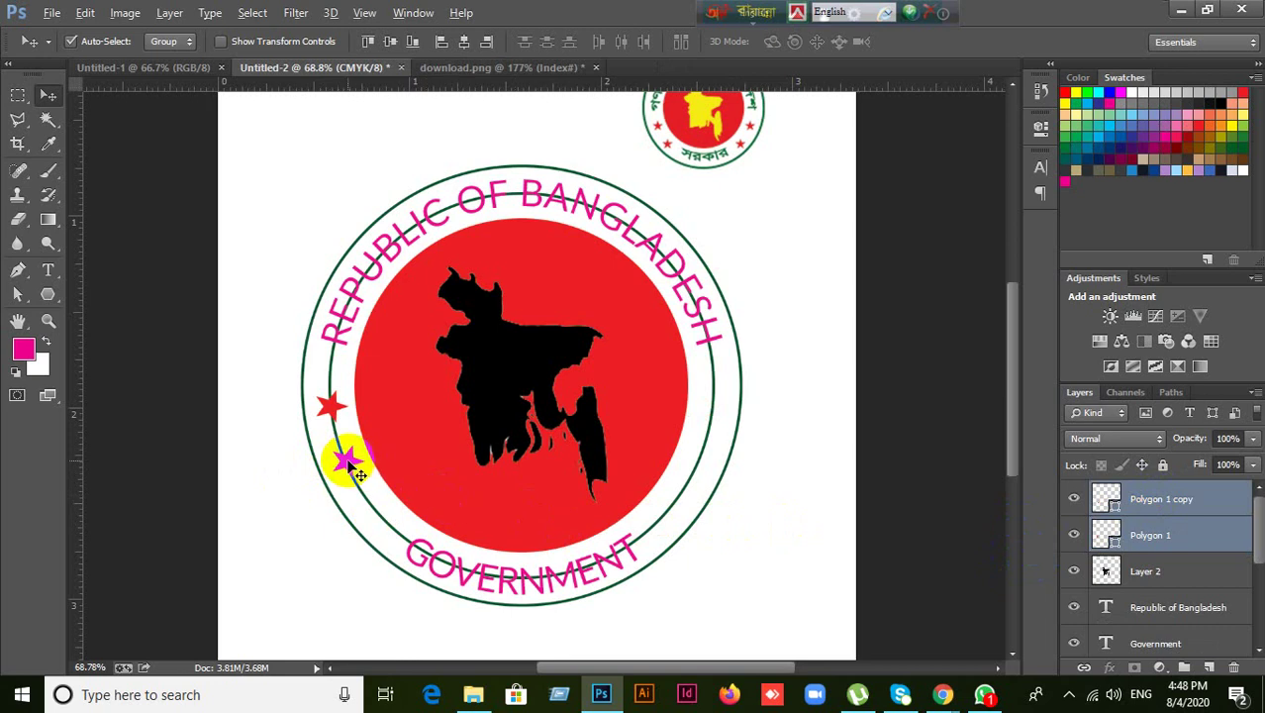
drag(354, 465, 720, 485)
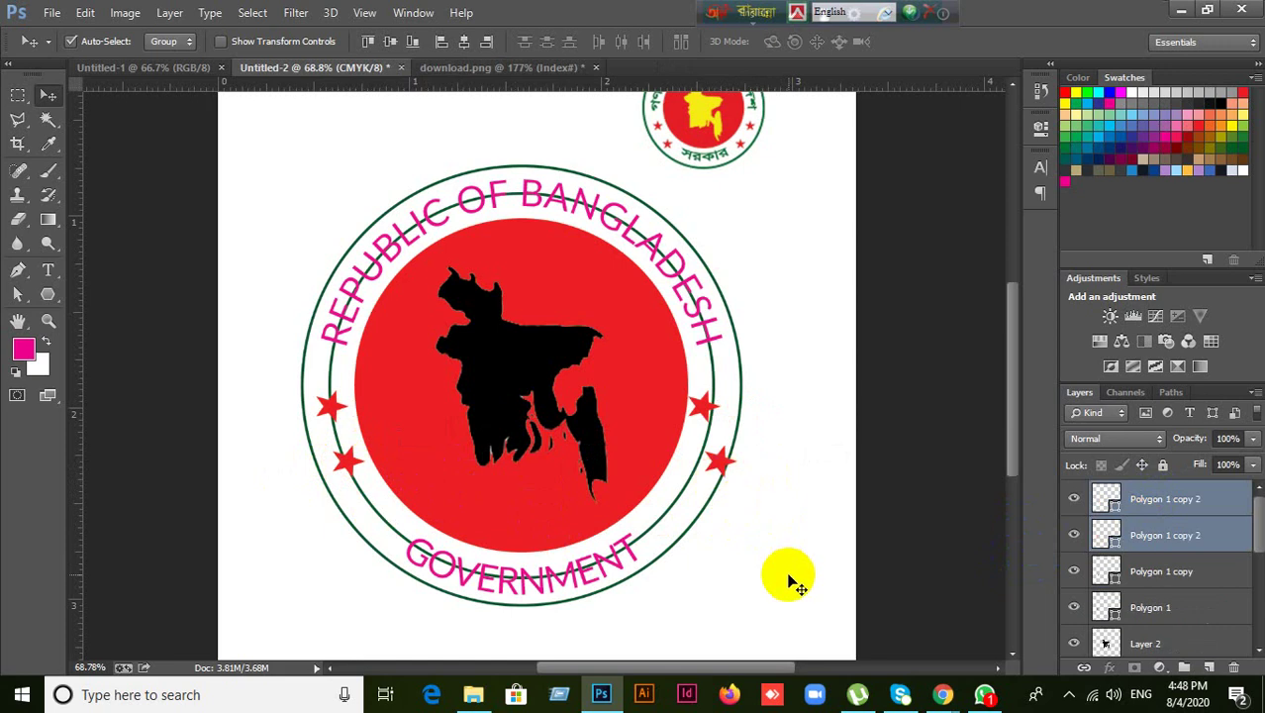
- Flip the two copied stars horizontally on the right side of the ring
key(ctrl+t)
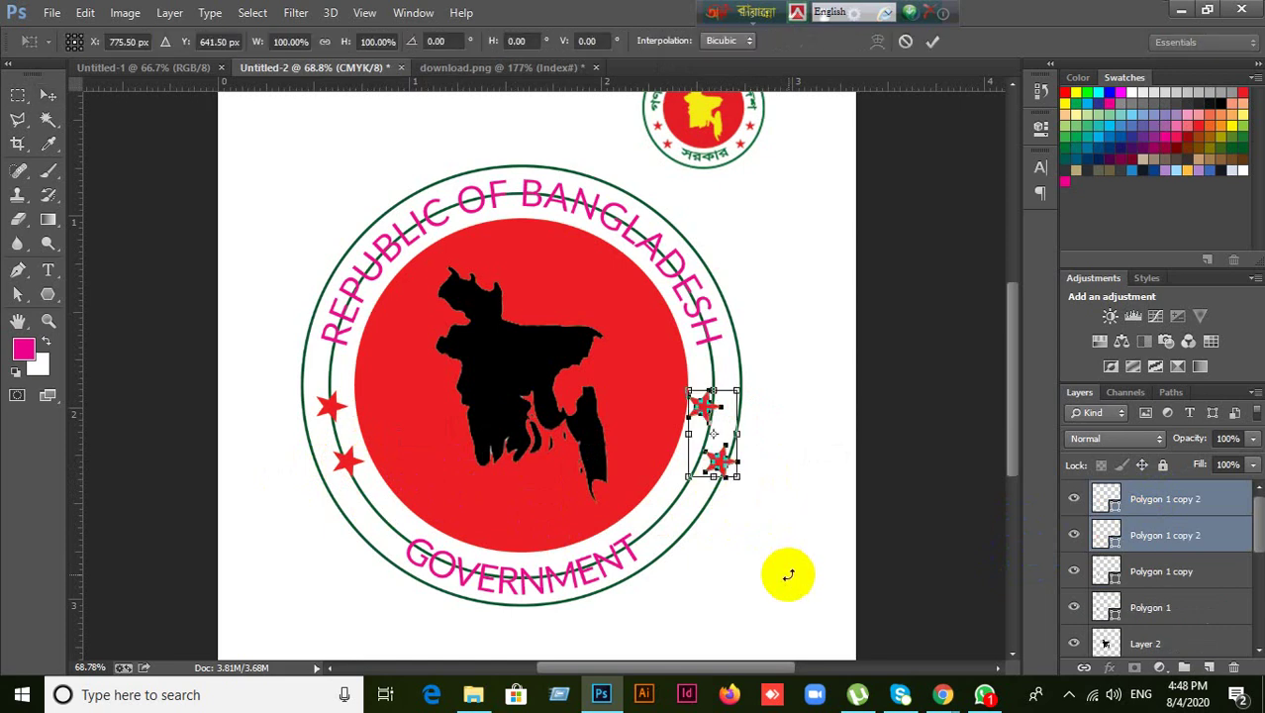
right_click(726, 464)
click(794, 426)
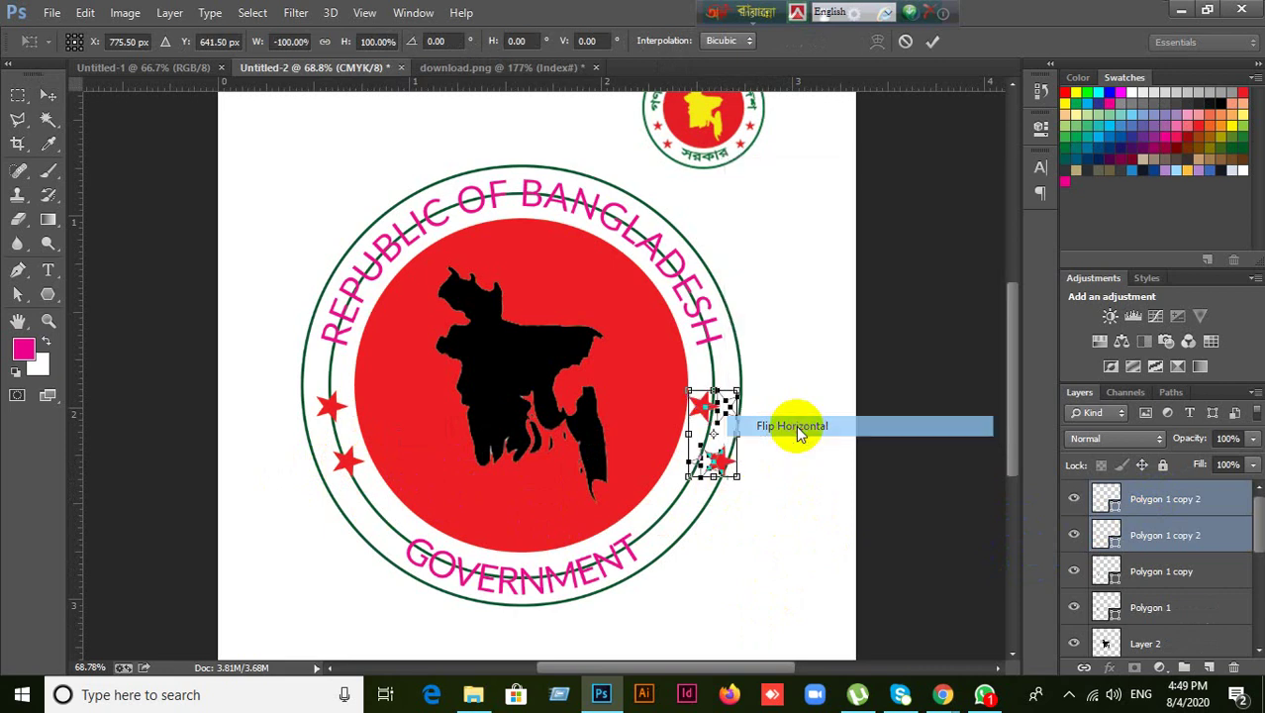
click(937, 42)
click(735, 413)
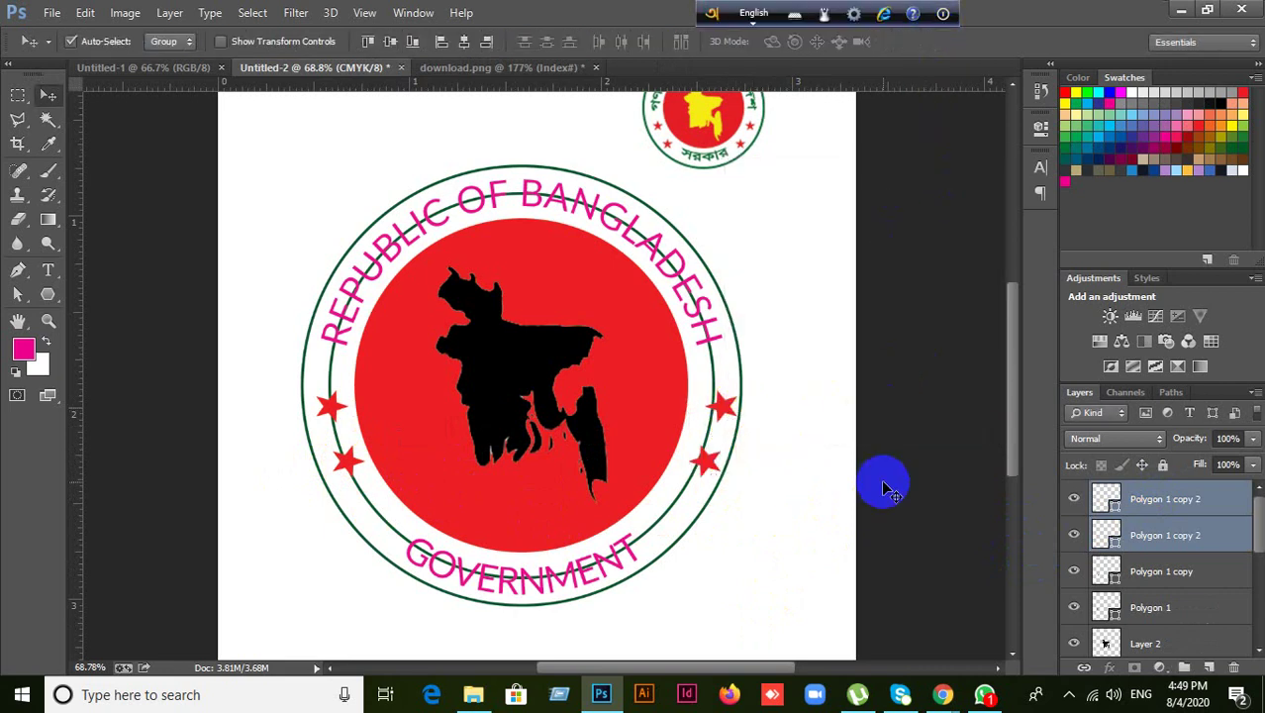
- Nudge the two mirrored stars left until they sit centred on the inner green circle line
key(Left)
key(Left)
key(Left)
key(Left)
key(Left)
key(Left)
key(Left)
key(Left)
key(Left)
key(Left)
key(Left)
key(Left)
key(Left)
key(Left)
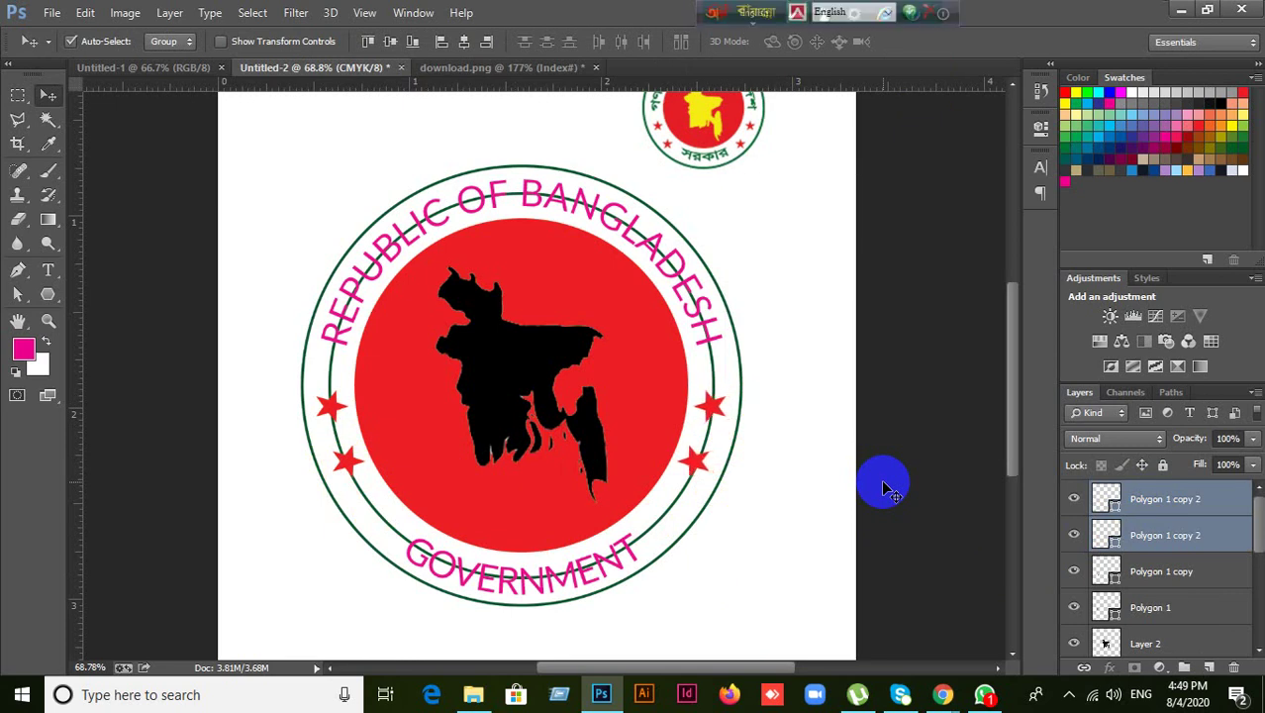
click(807, 393)
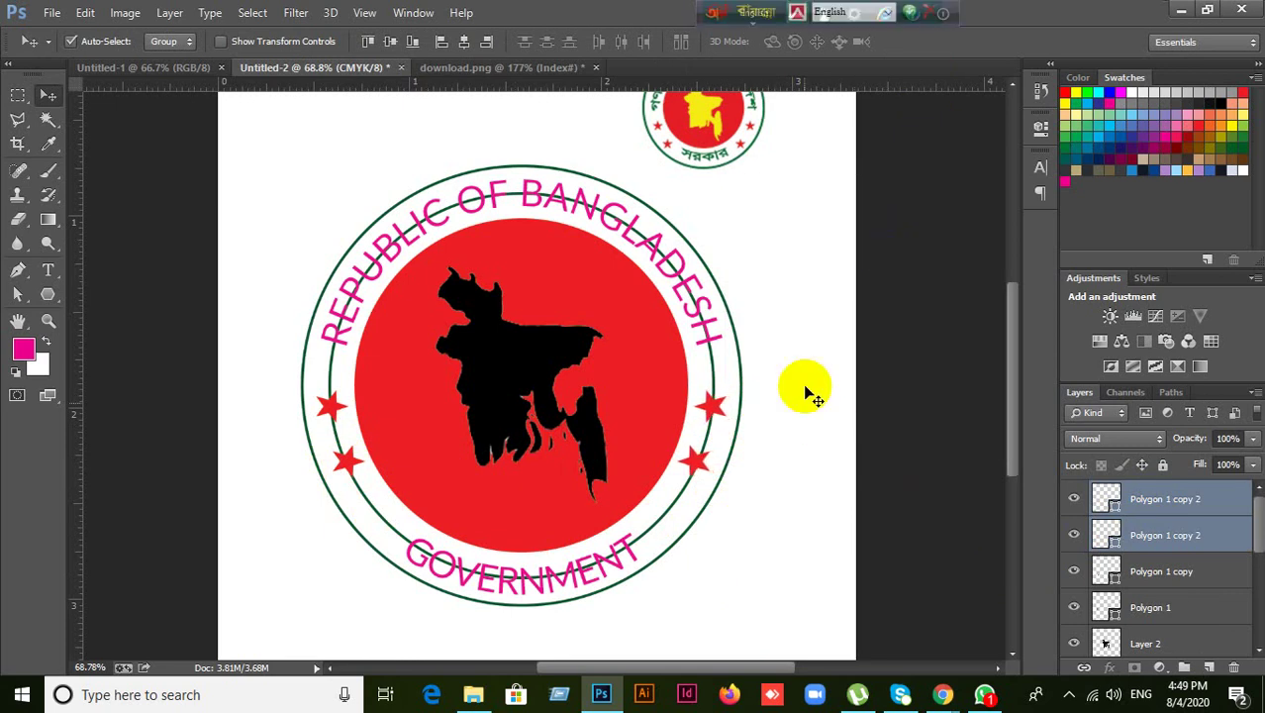
- Delete the inner green guide circle that runs through the text and stars
drag(660, 453, 706, 445)
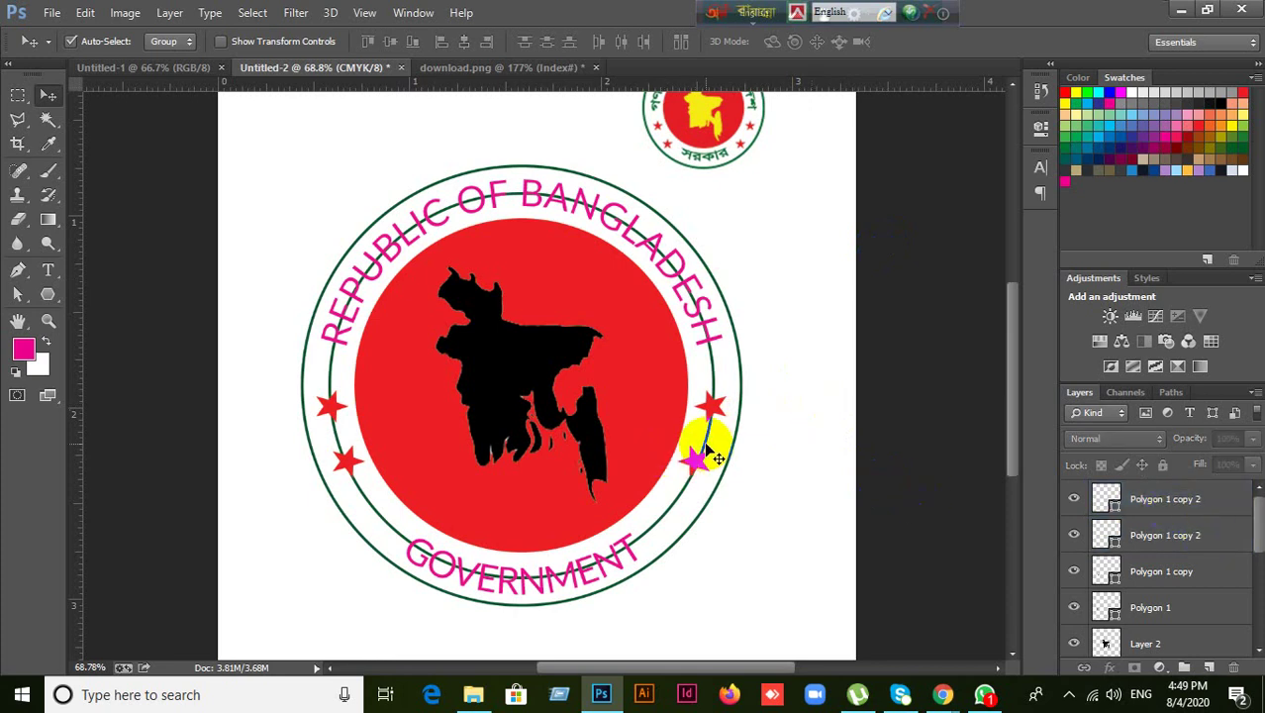
click(704, 445)
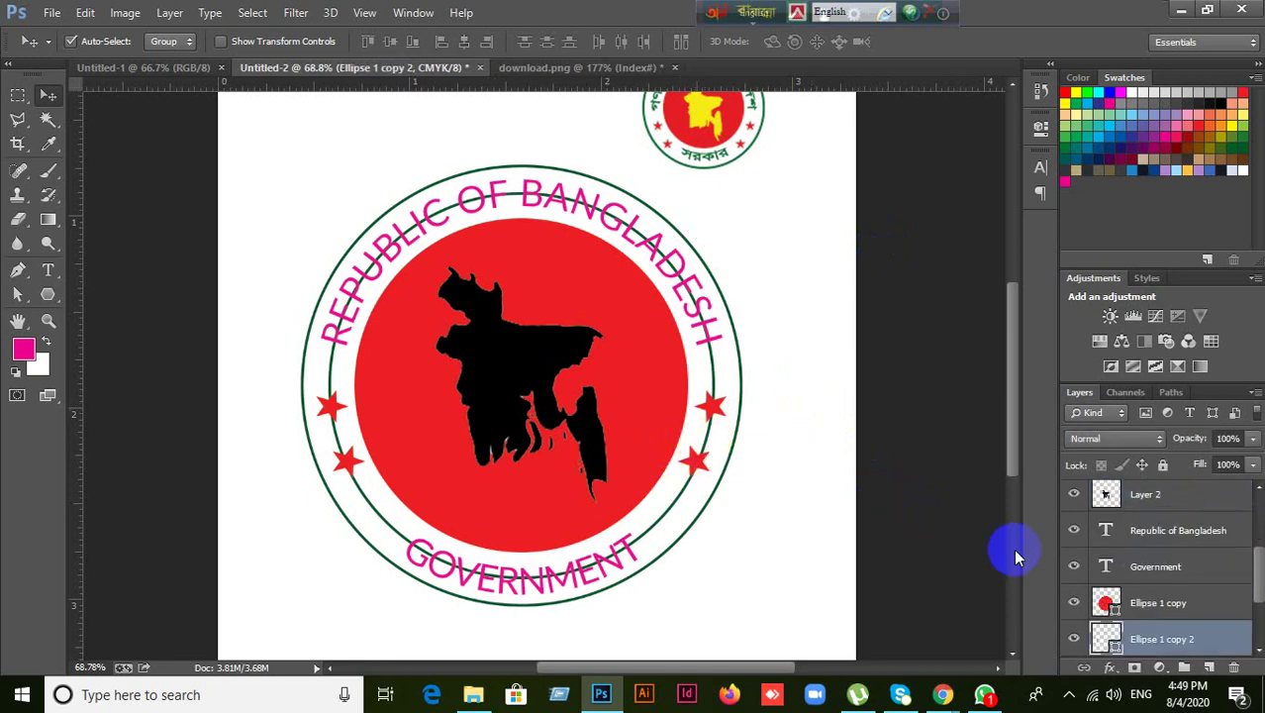
key(Delete)
click(790, 424)
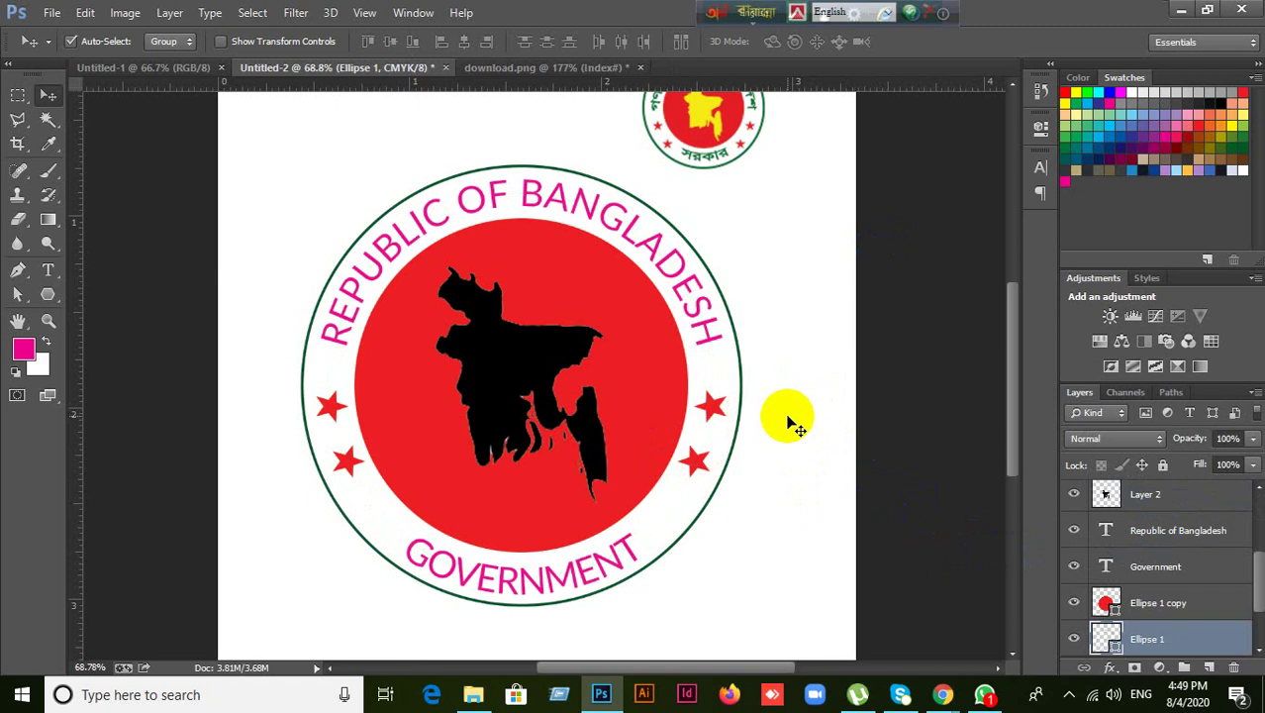
scroll(787, 424, down, 2)
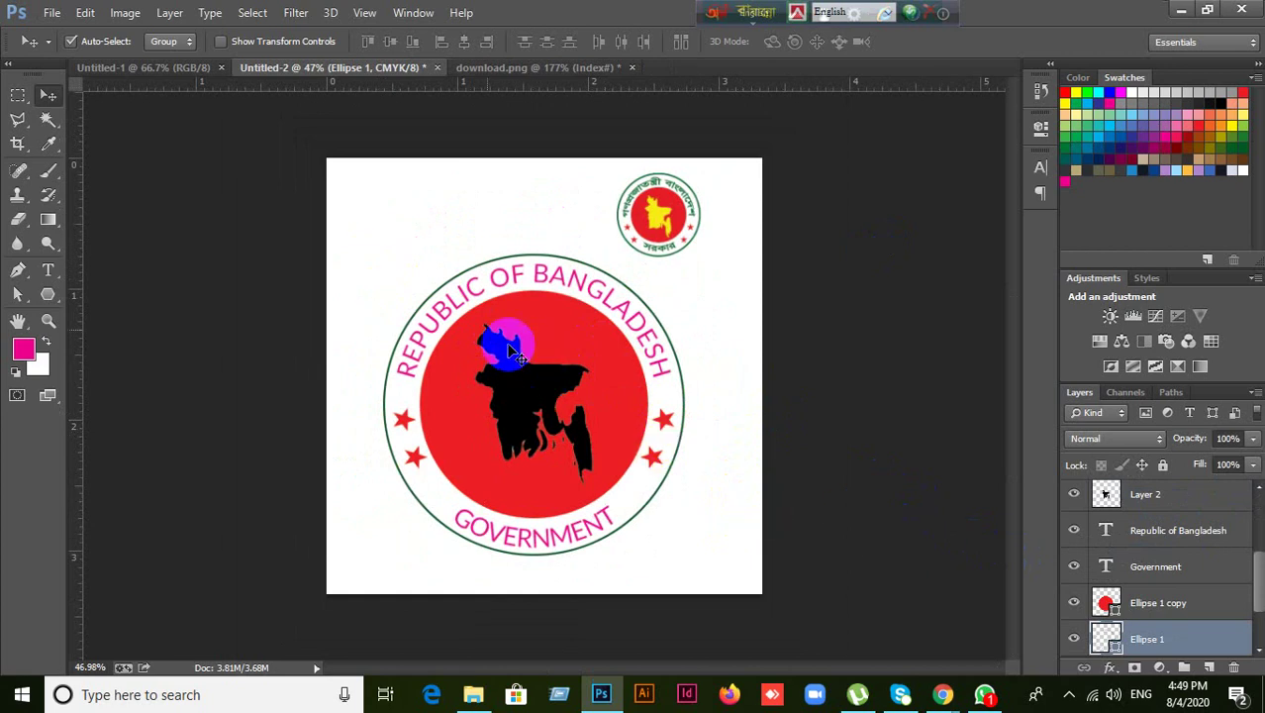
drag(351, 244, 596, 554)
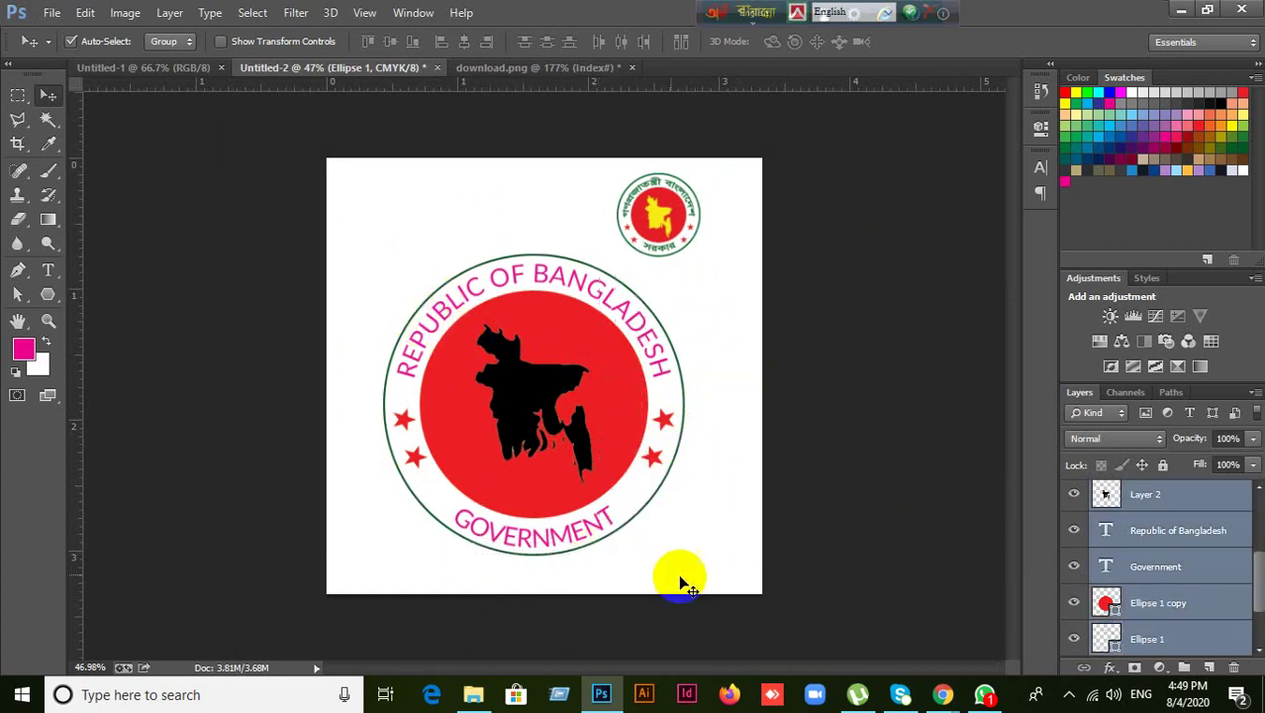
click(414, 569)
drag(340, 579, 778, 269)
key(ctrl+t)
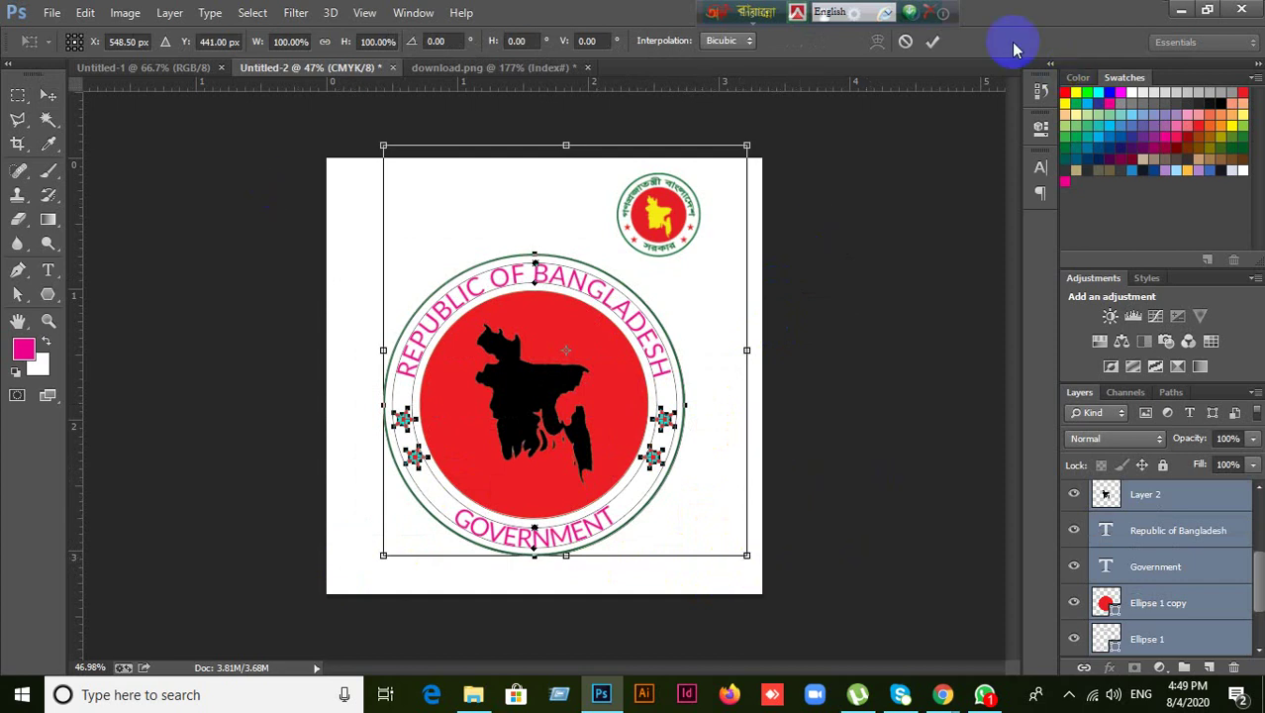
click(909, 40)
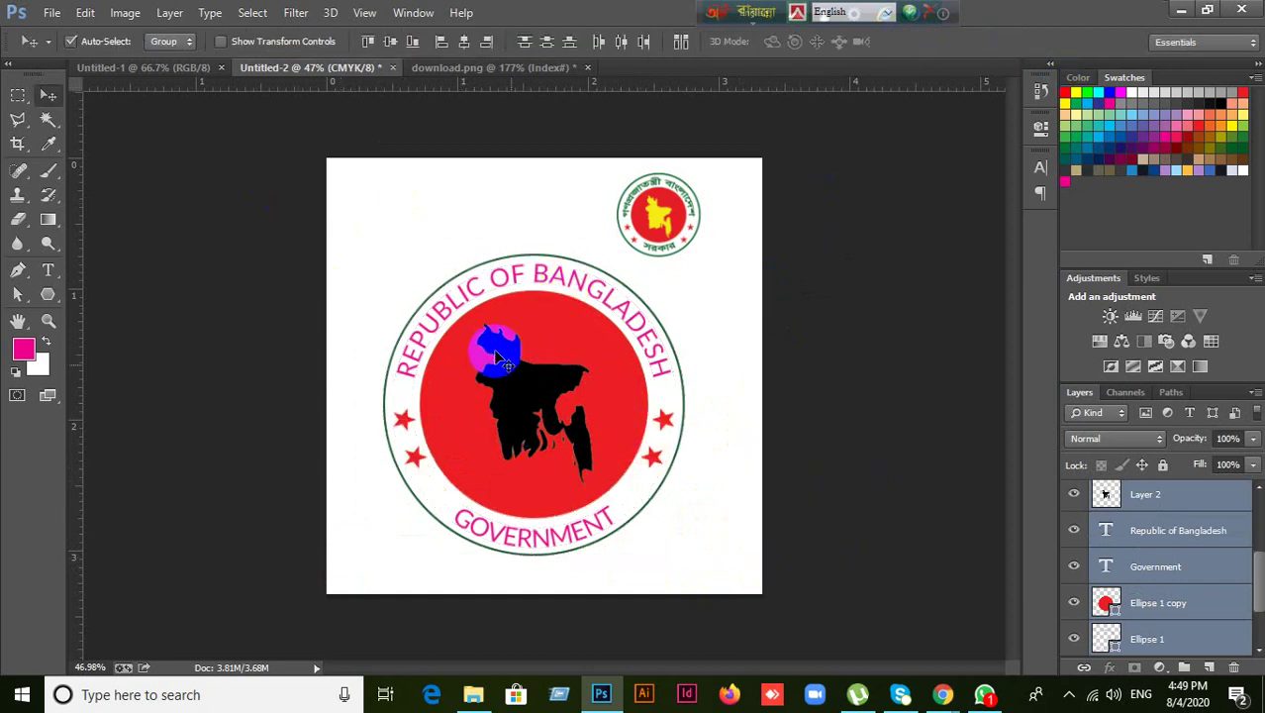
scroll(560, 463, up, 2)
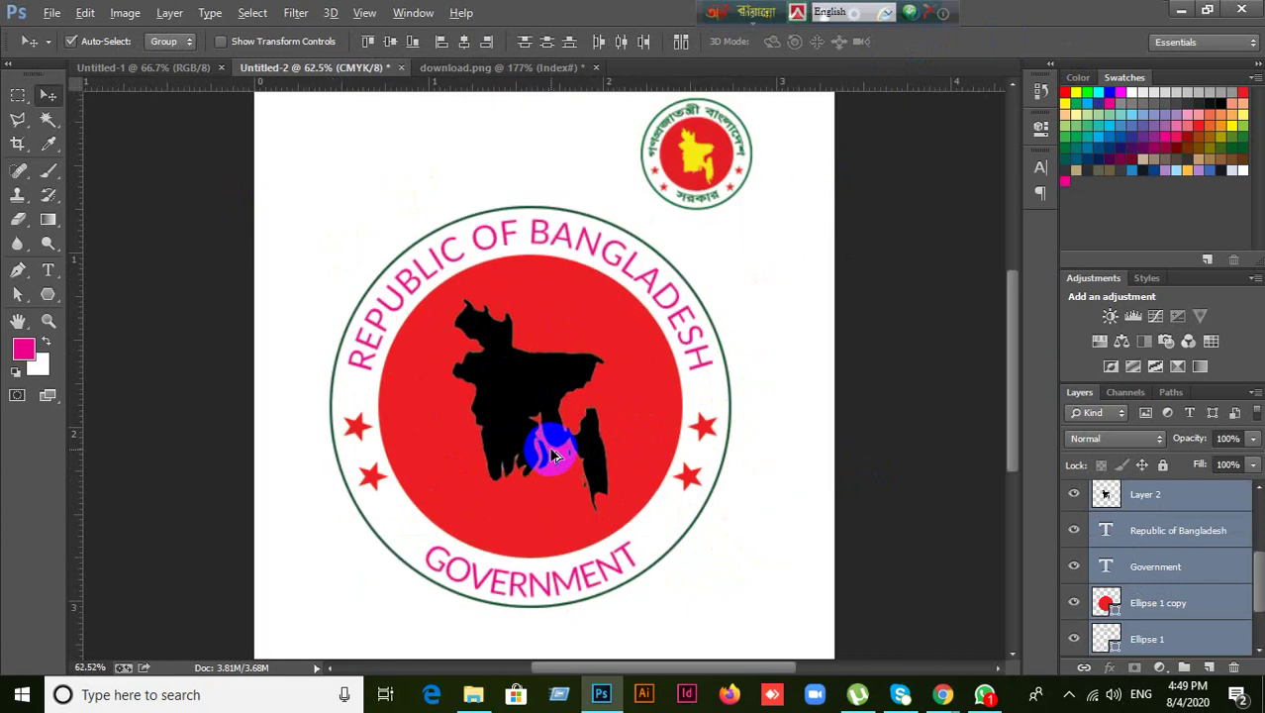
- Create a new white RGB document 500 pixels wide and 500 pixels high
click(52, 13)
click(59, 31)
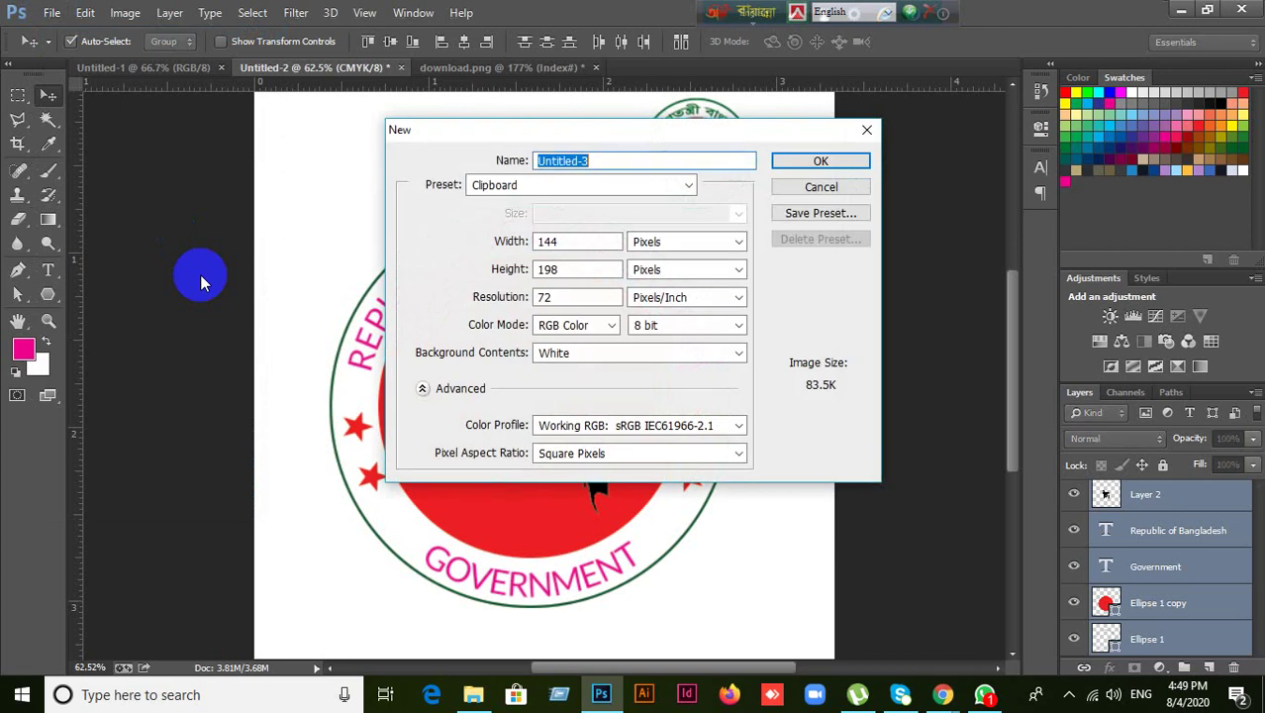
double_click(578, 243)
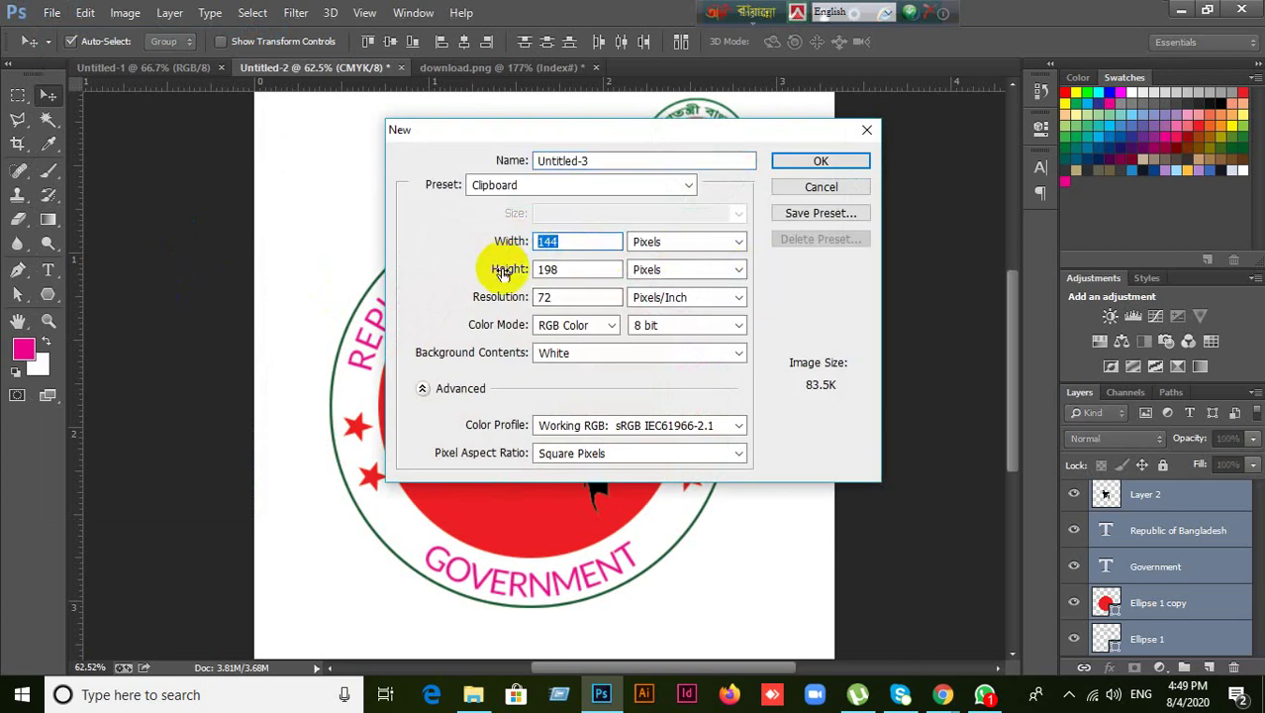
text(500)
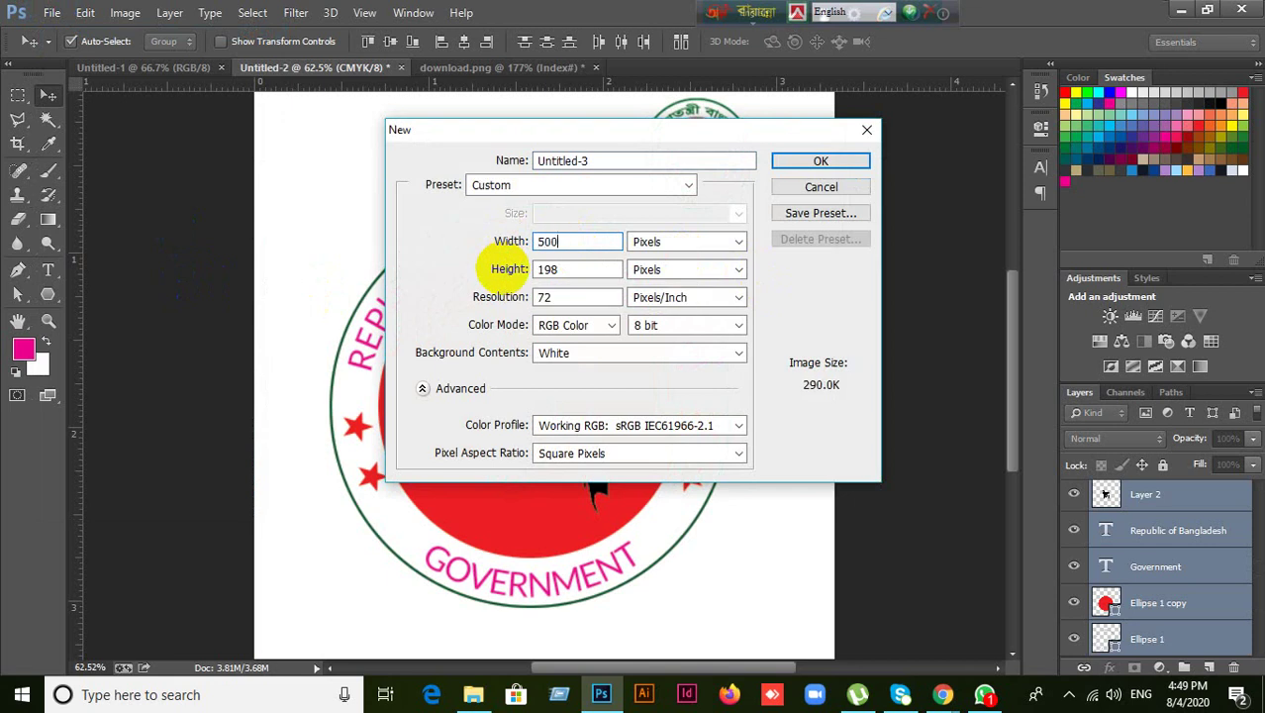
drag(579, 270, 470, 269)
text(500)
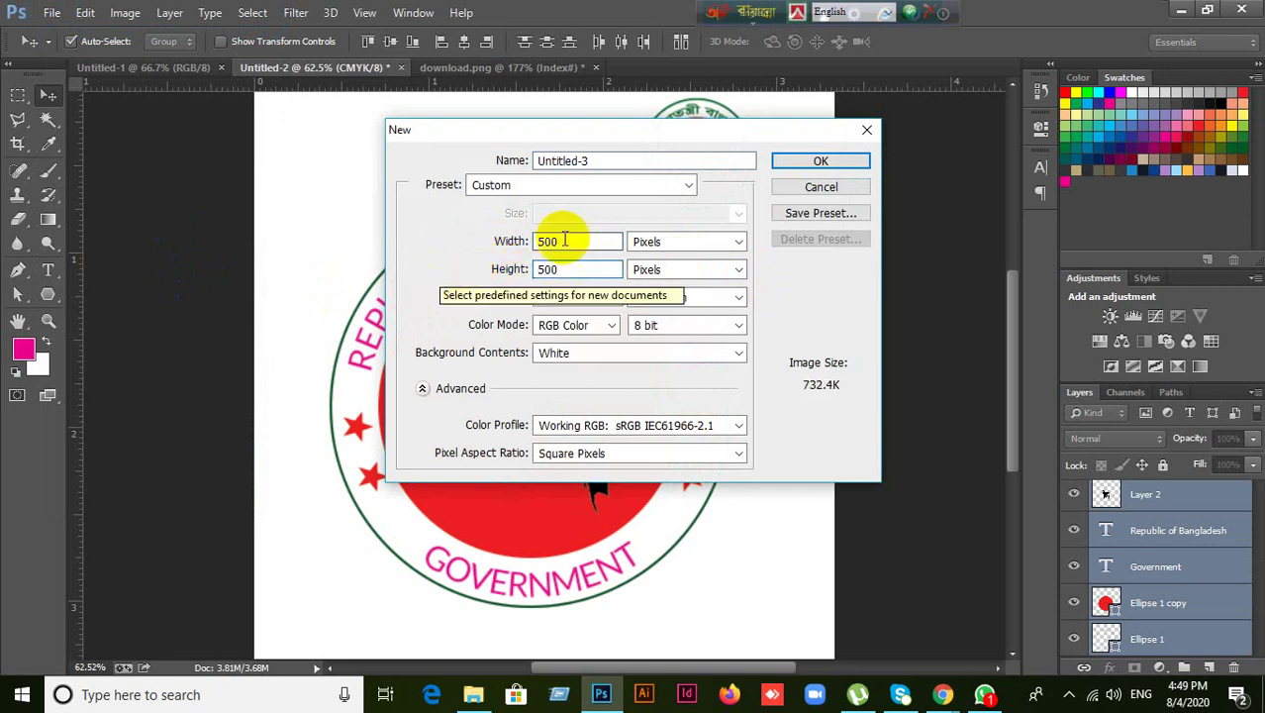
click(818, 162)
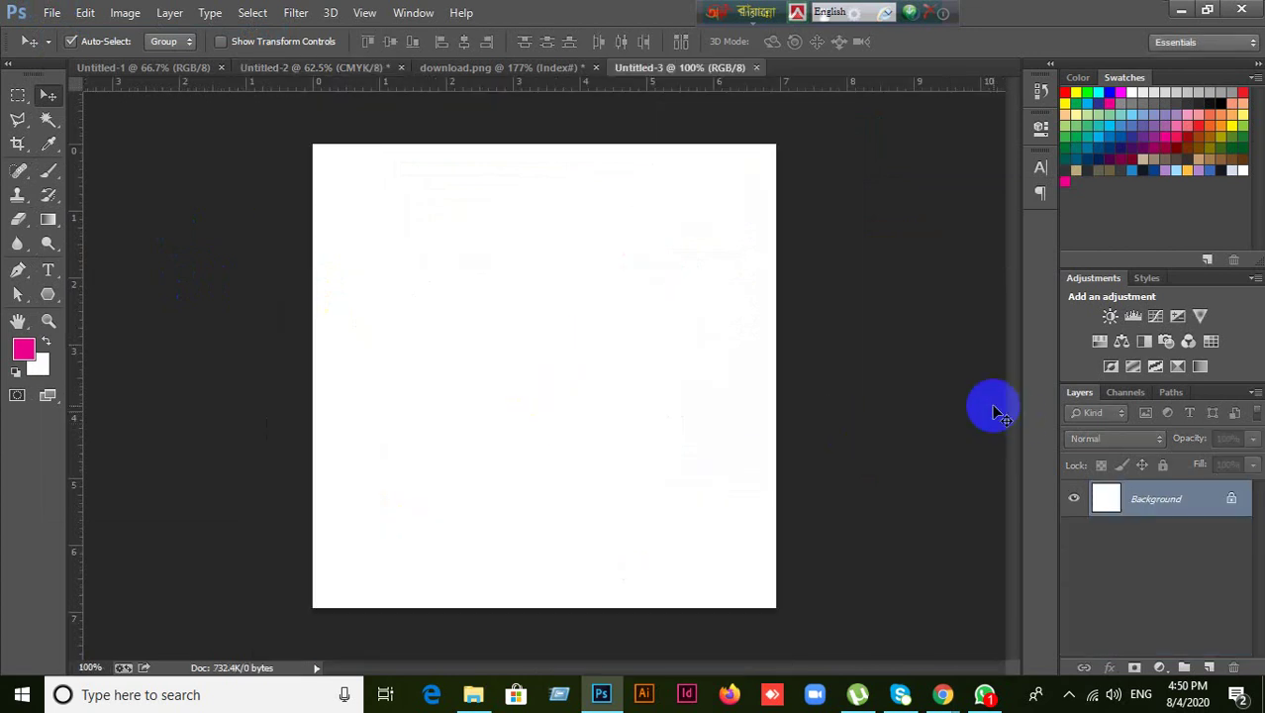
- Set the Type tool's font to SutonnyMJ
click(49, 270)
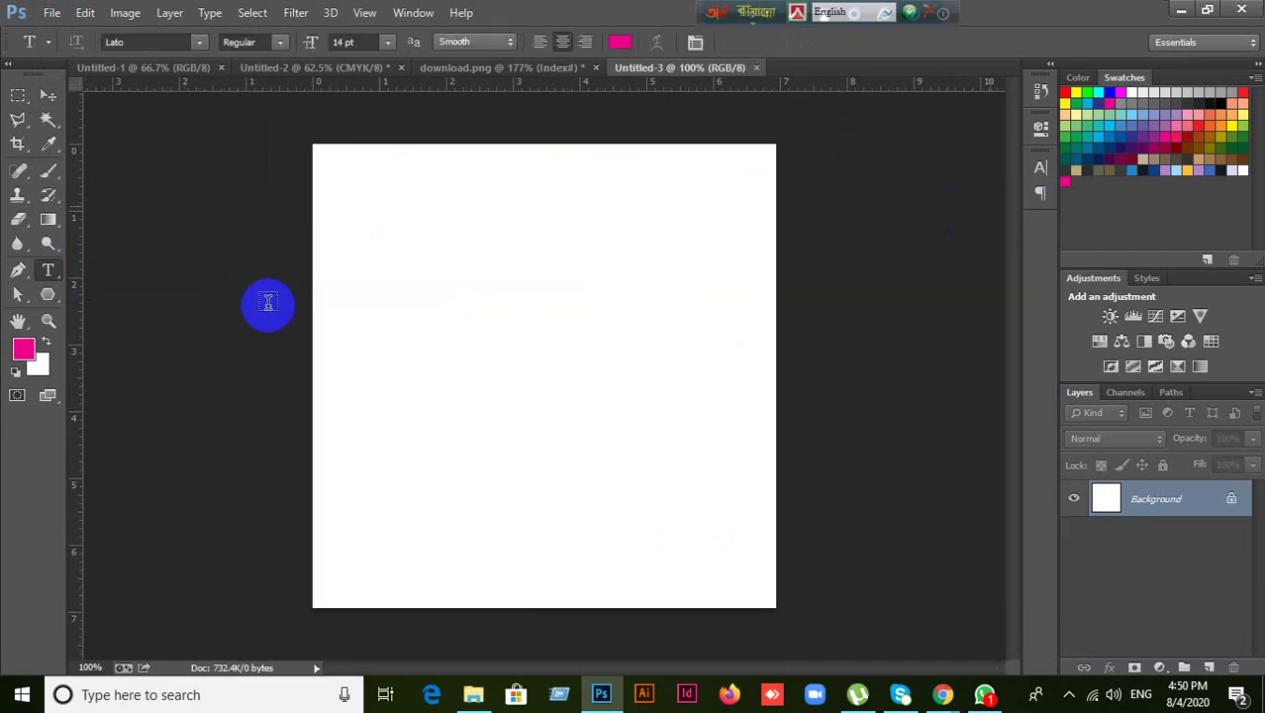
click(1037, 176)
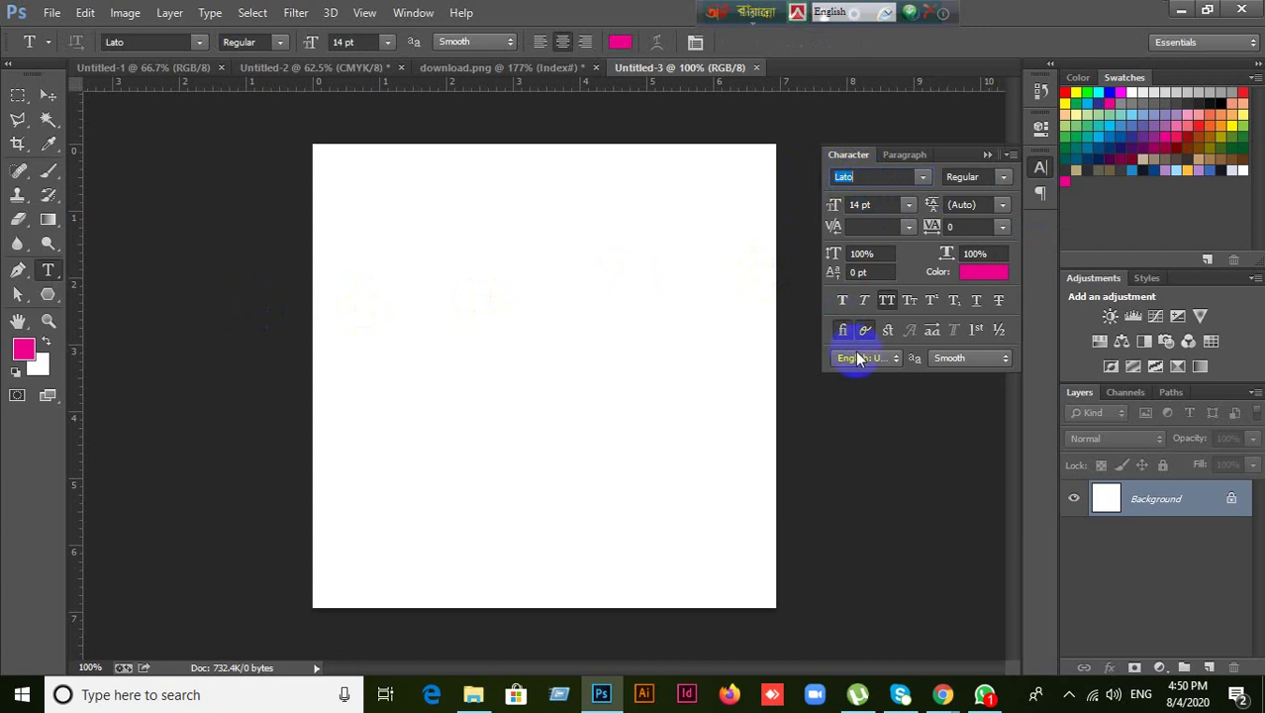
text(S)
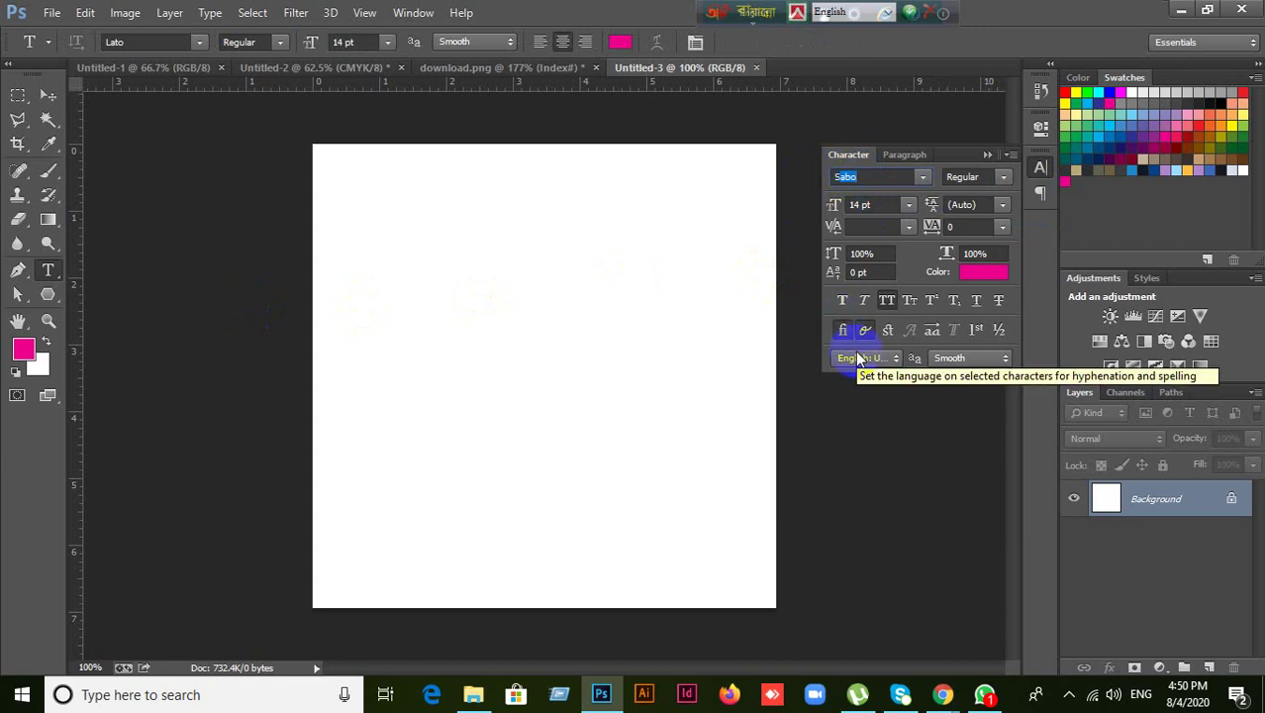
text(utonnyMJ)
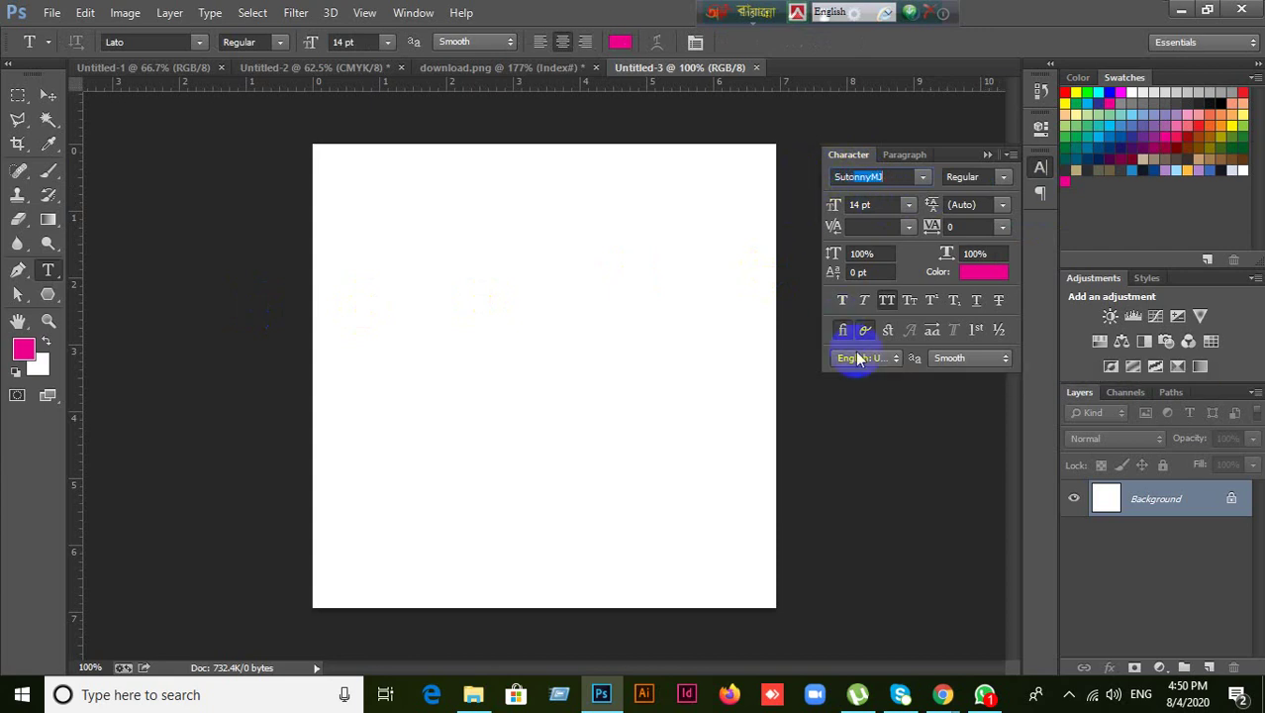
key(Return)
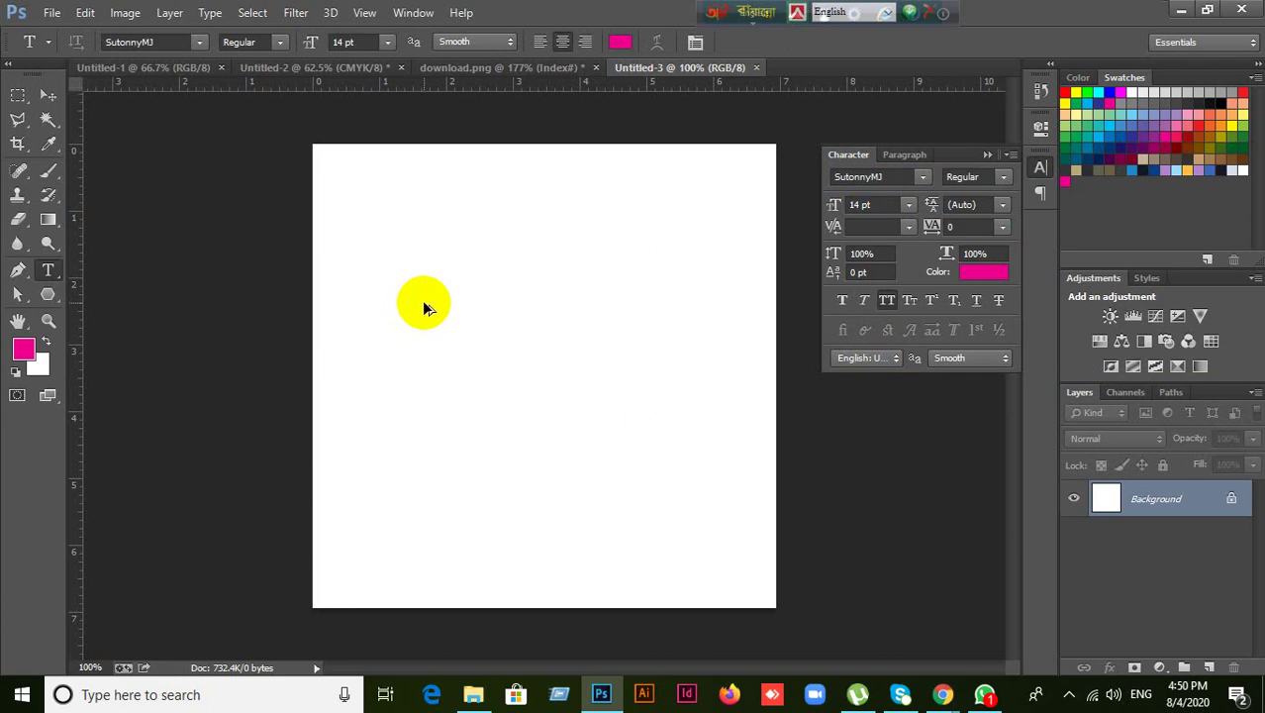
- Switch the keyboard layout to Bijoy Classic and start a text line in the canvas's upper left area at 30 pt
key(ctrl+alt+b)
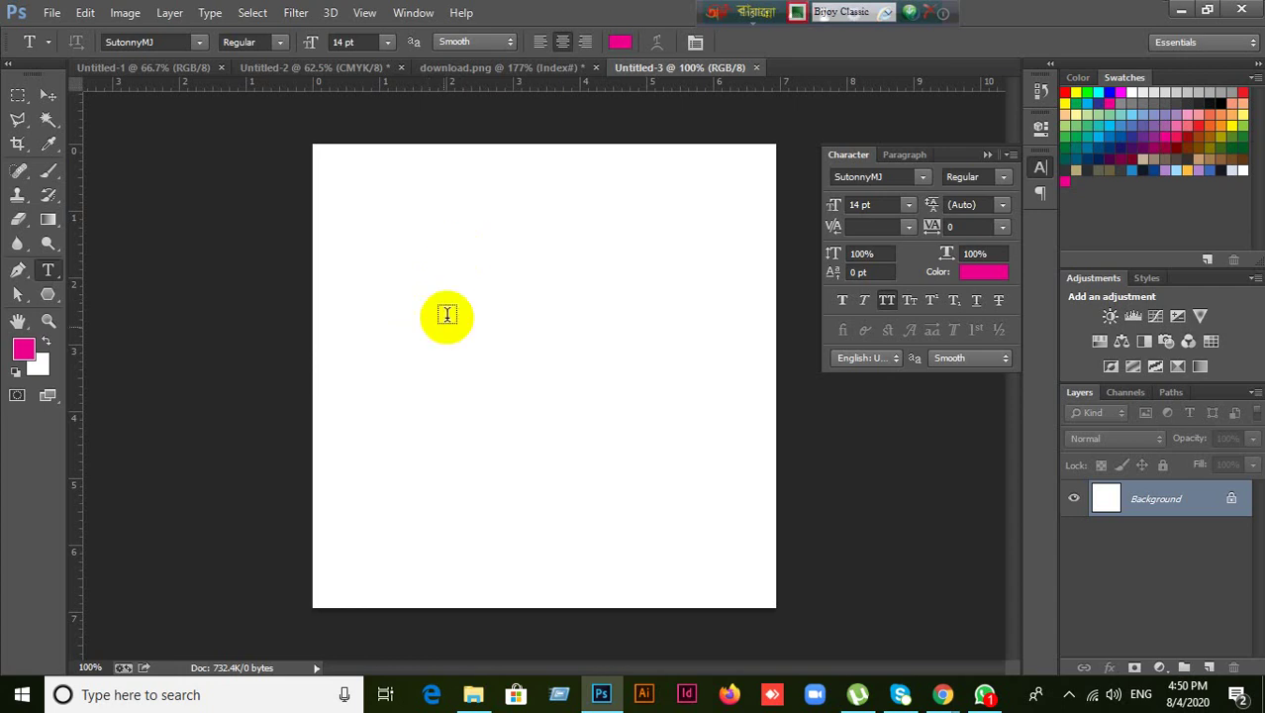
click(416, 328)
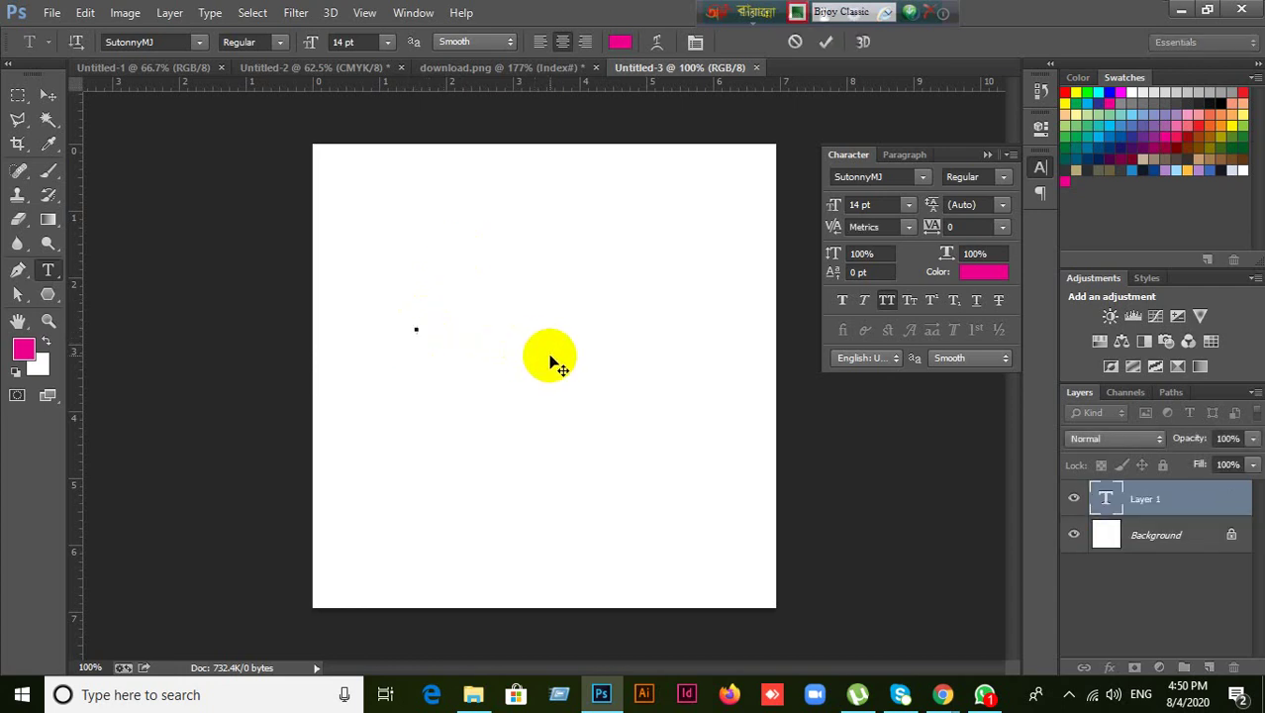
click(341, 41)
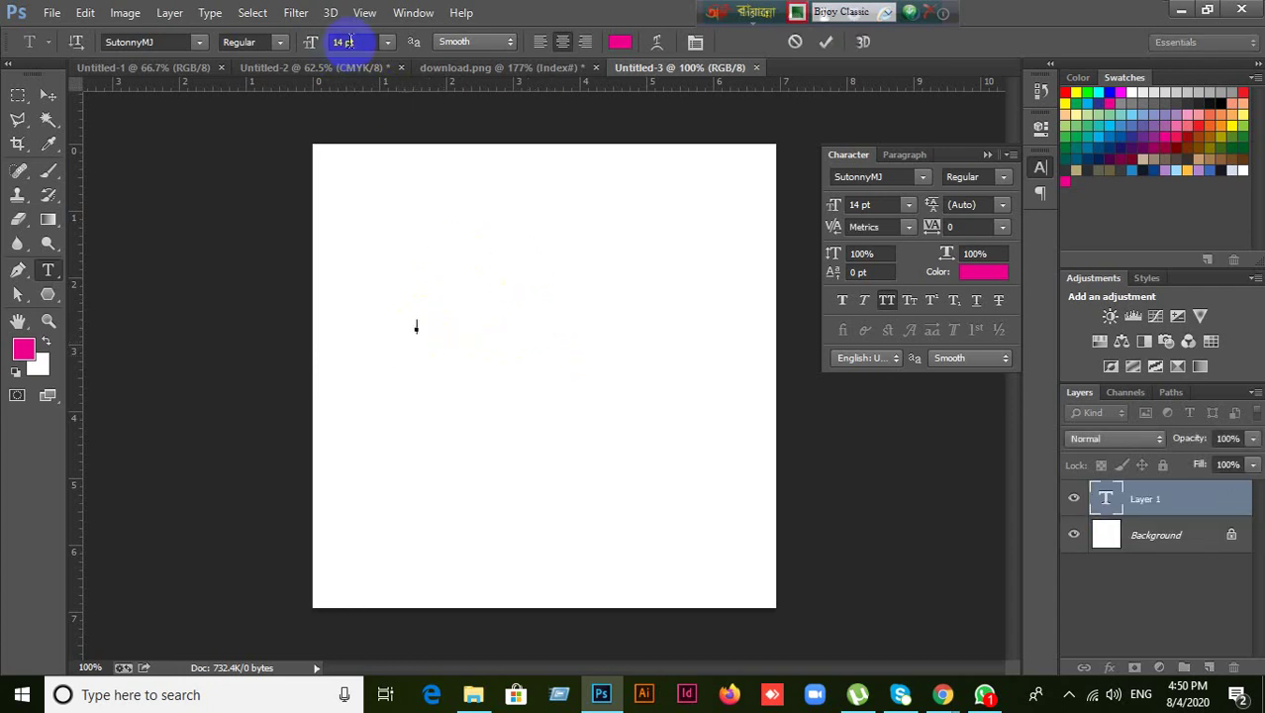
text(30)
click(294, 89)
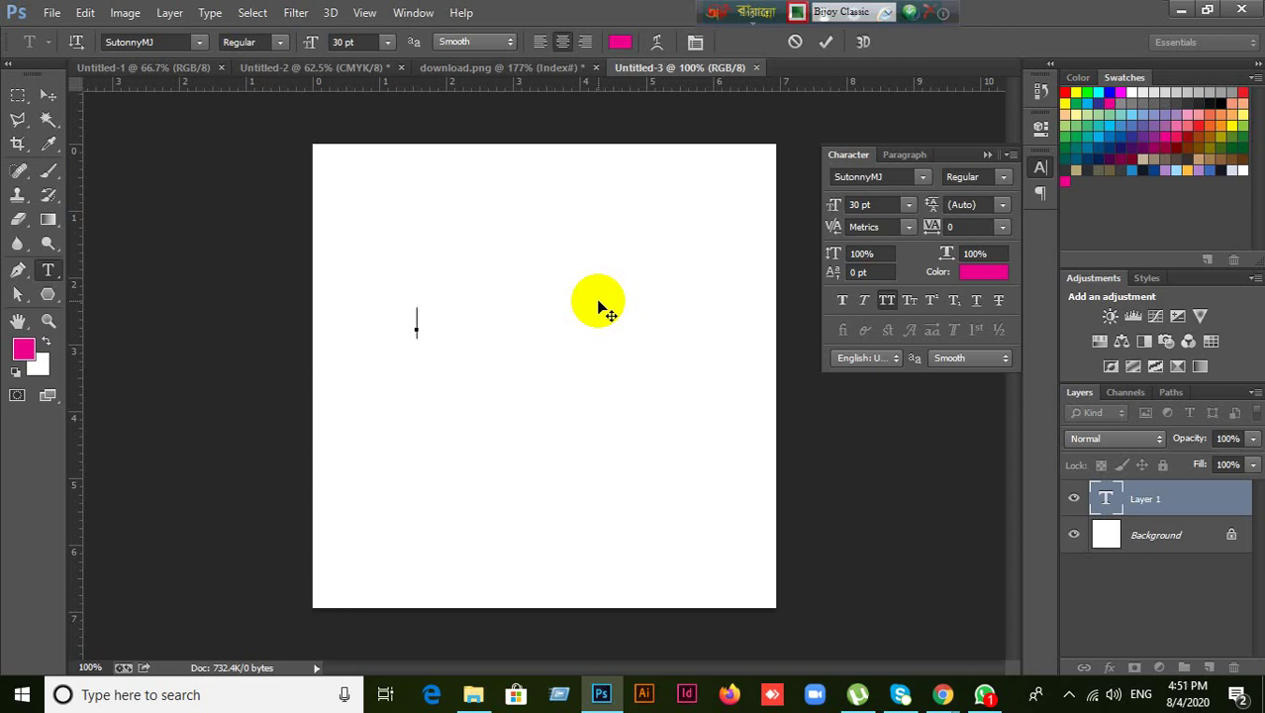
text(ত্ত)
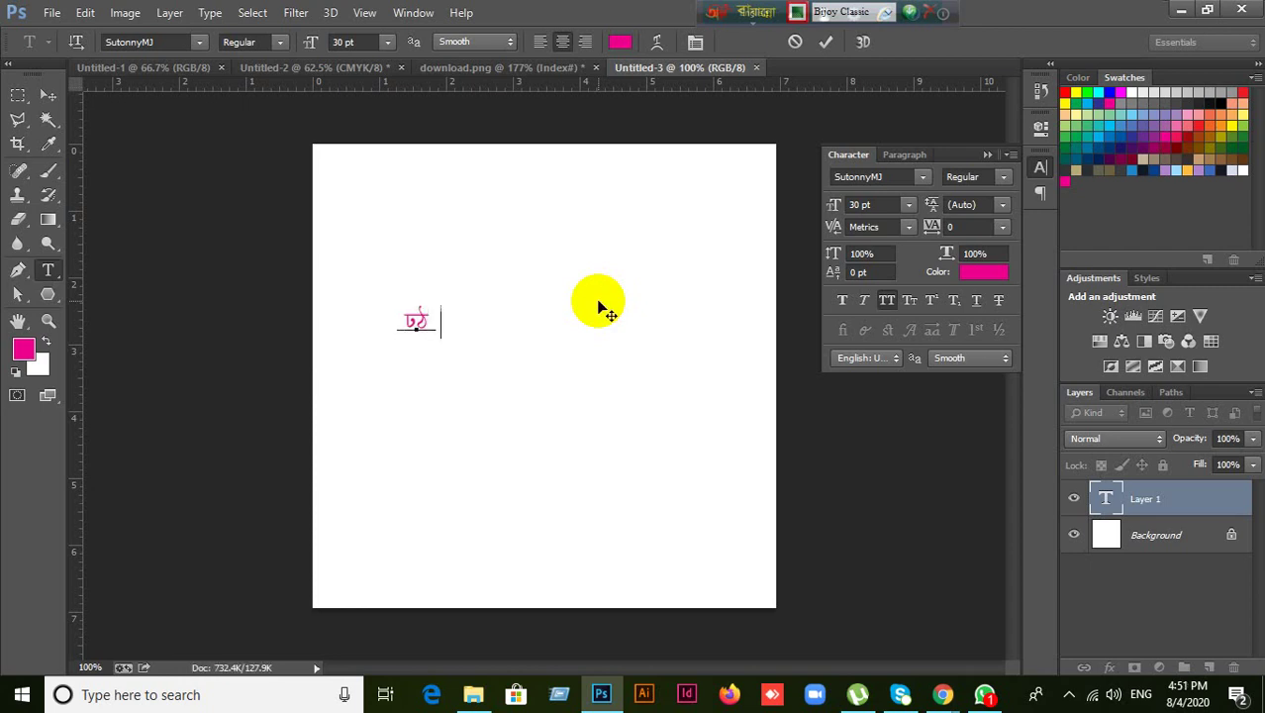
text(কী)
key(BackSpace)
key(BackSpace)
key(BackSpace)
text(কী)
key(BackSpace)
key(BackSpace)
key(BackSpace)
text(ঢী)
key(BackSpace)
text(ঢ)
key(BackSpace)
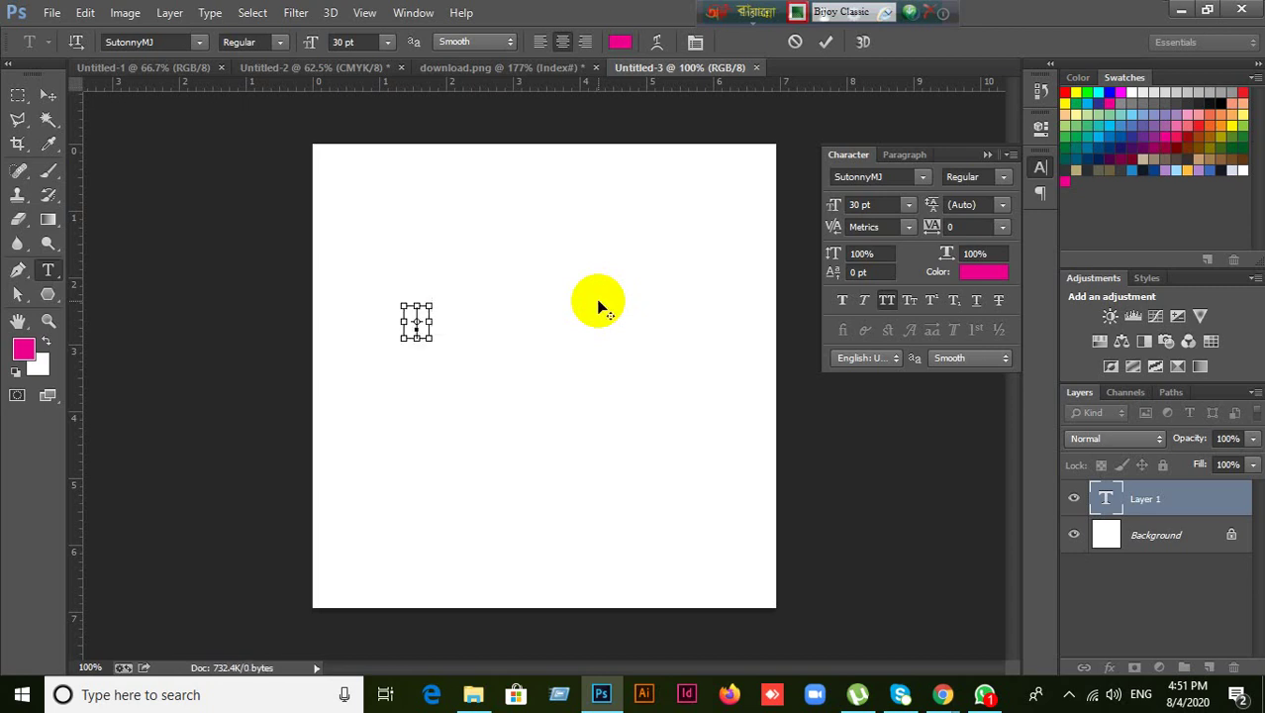
- Switch the keyboard layout back to English, enter the letter e in the SutonnyMJ text line and commit the text
key(ctrl+alt+b)
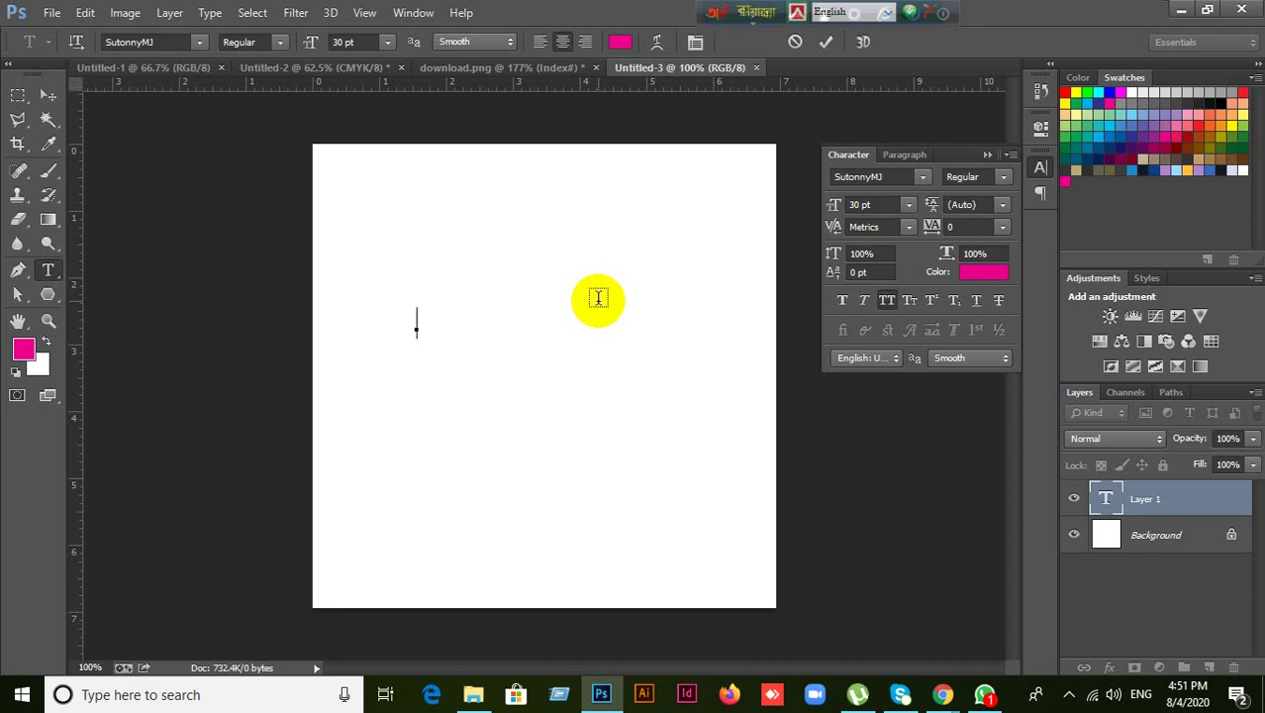
text(উষ)
key(BackSpace)
key(BackSpace)
text(ত)
text(উ)
click(47, 95)
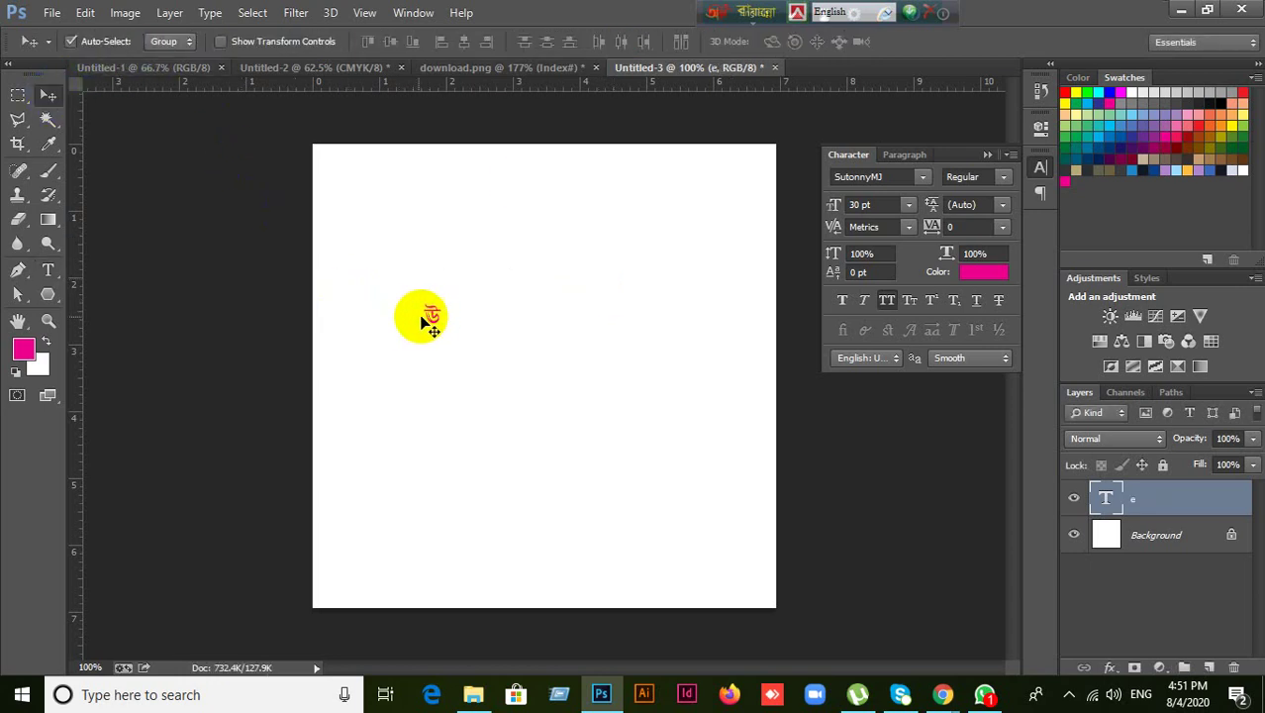
- Delete the e text layer and start a new SutonnyMJ text line with the Bijoy Classic keyboard layout
key(Delete)
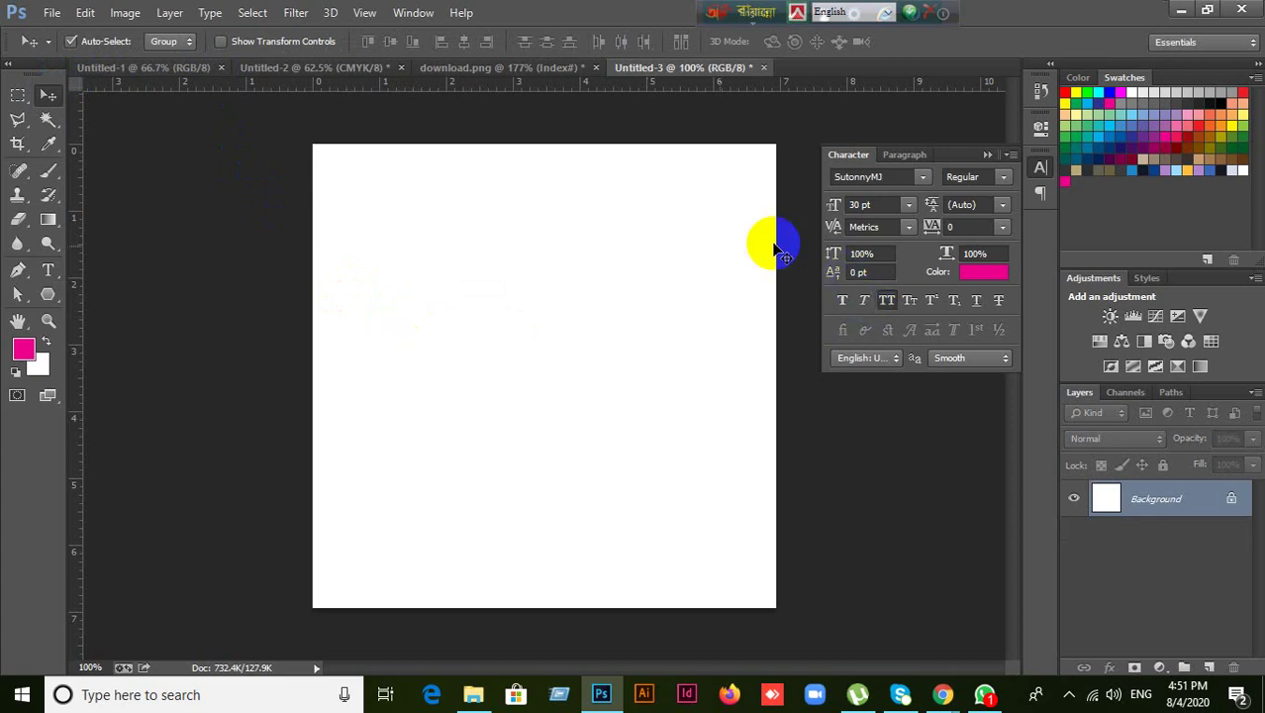
click(48, 269)
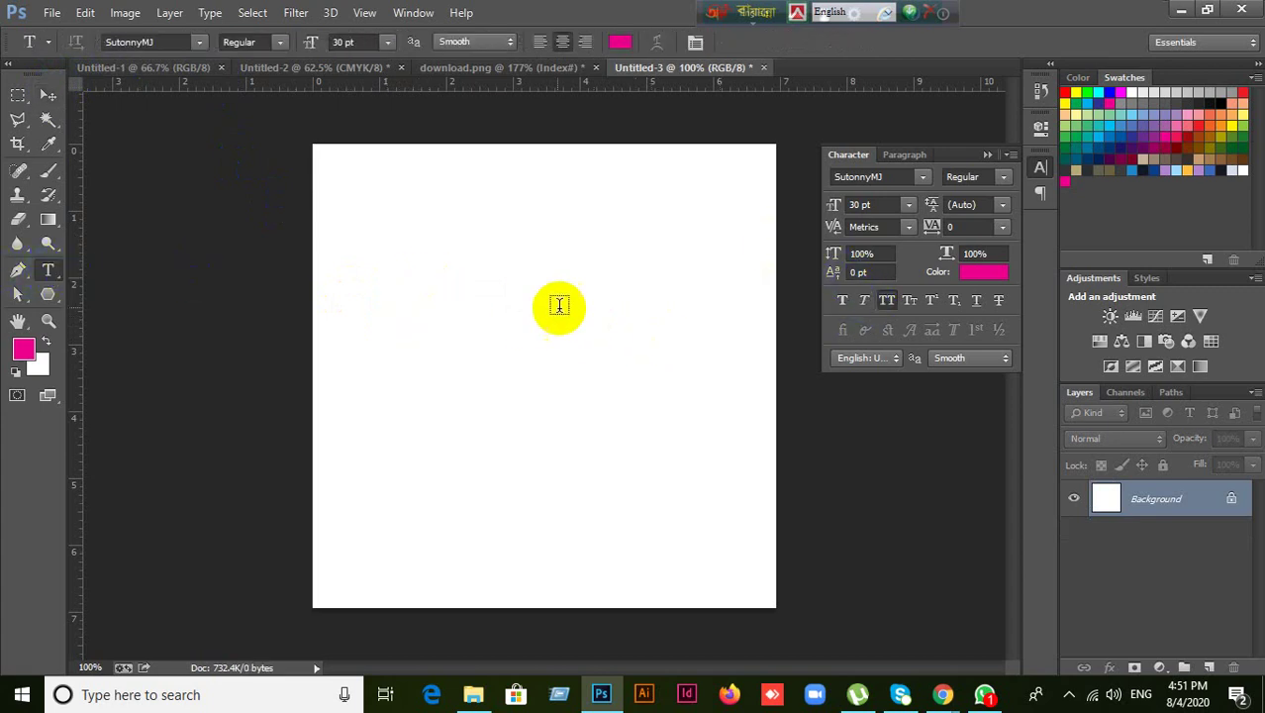
key(ctrl+alt+b)
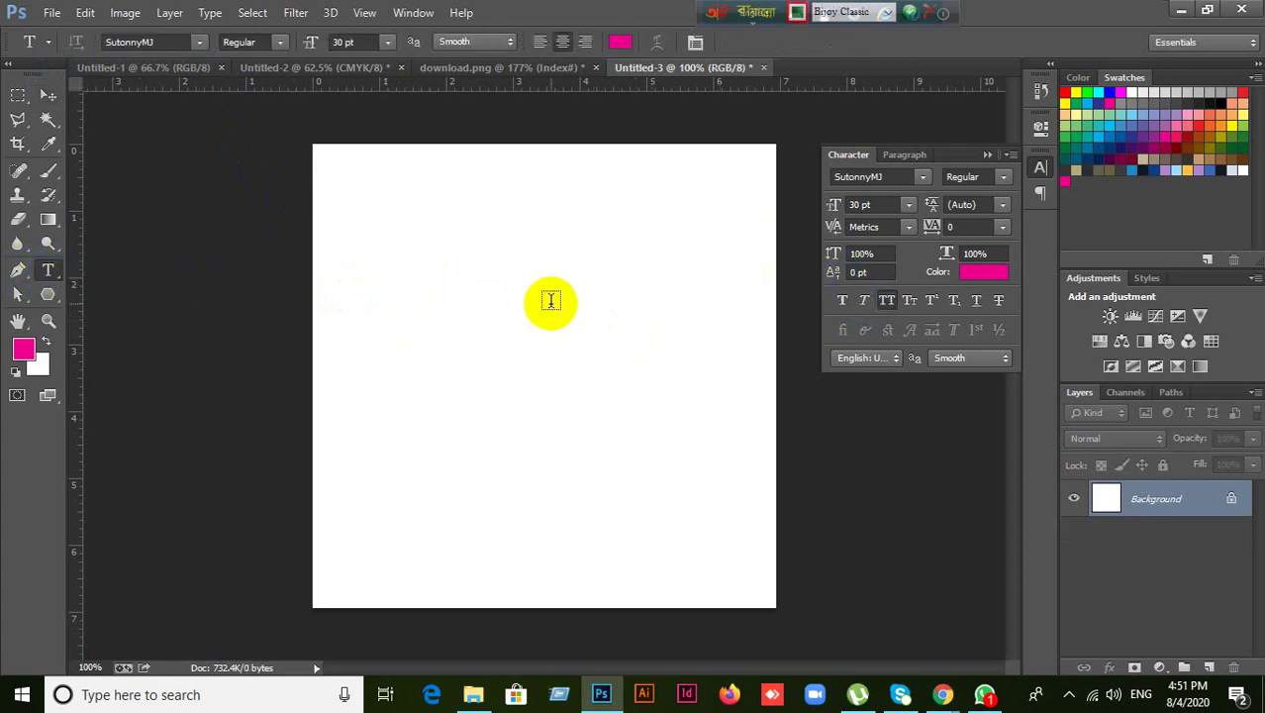
click(564, 375)
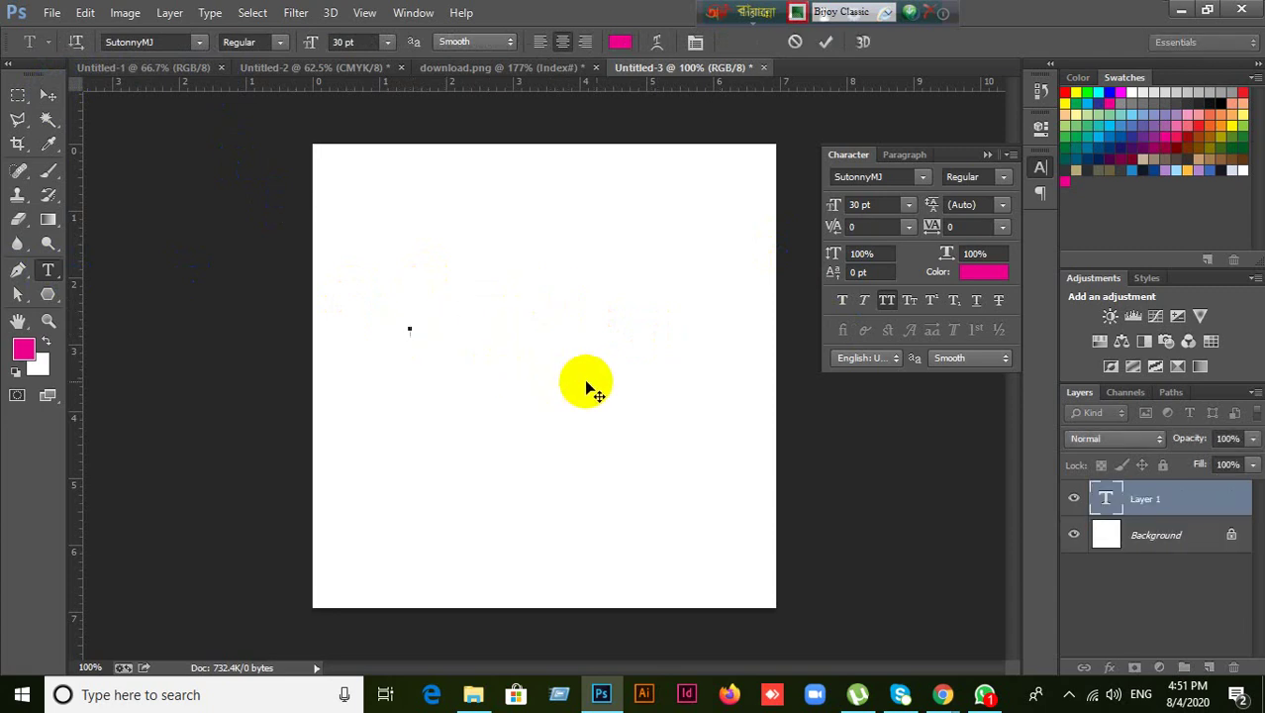
- Enter the Bangla test characters ঢঠ উঠ in the new text line, correcting mistyped letters
text(ঢঠ)
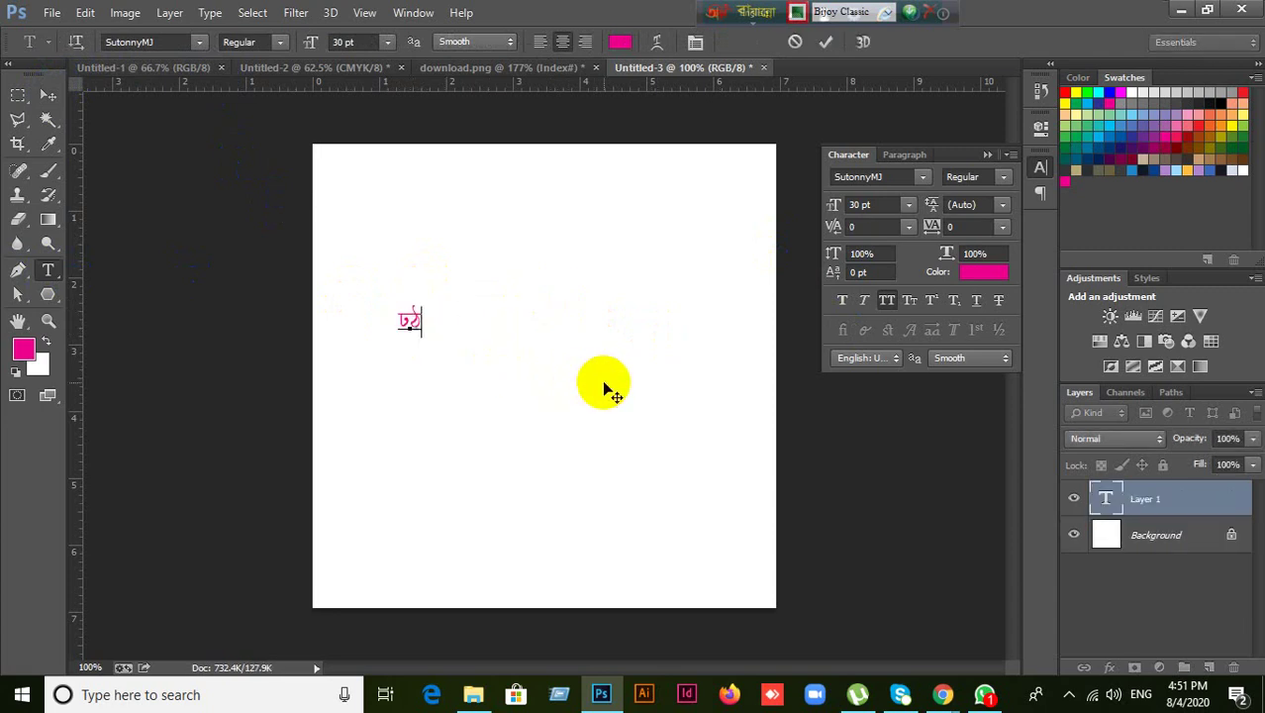
key(BackSpace)
key(BackSpace)
text(ঠ)
key(BackSpace)
text(ঠড)
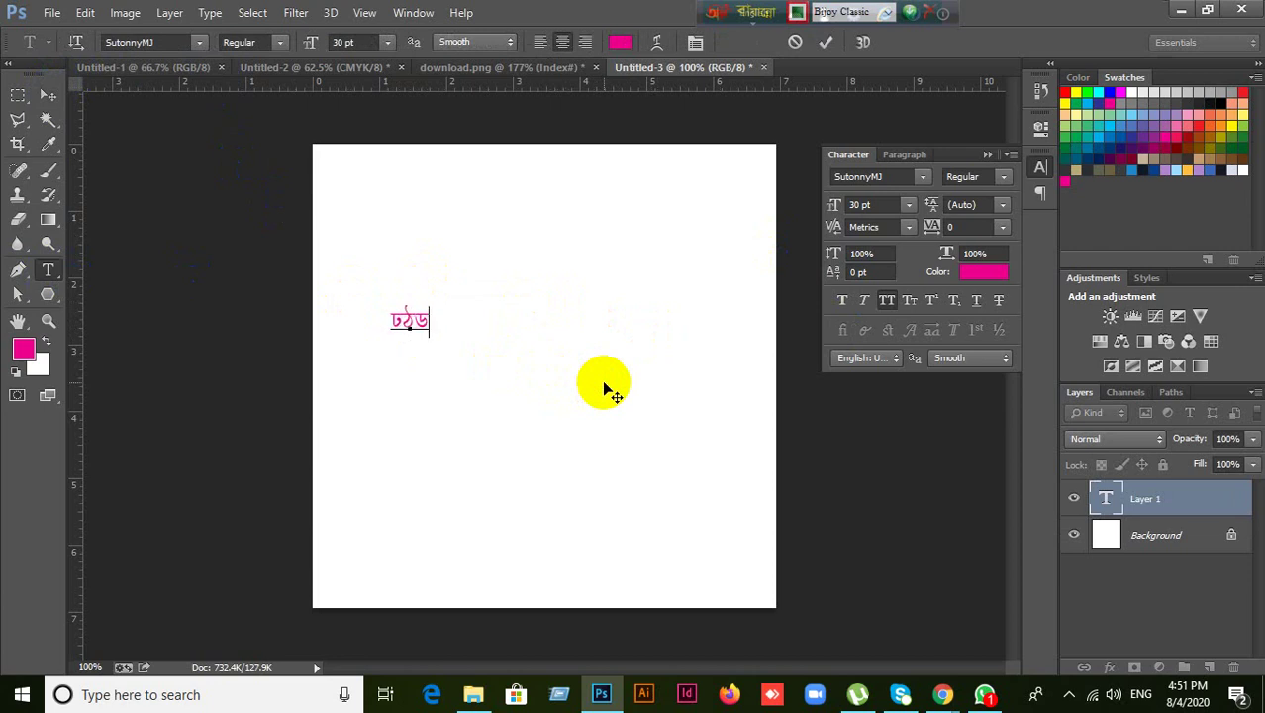
key(BackSpace)
text(উঠ)
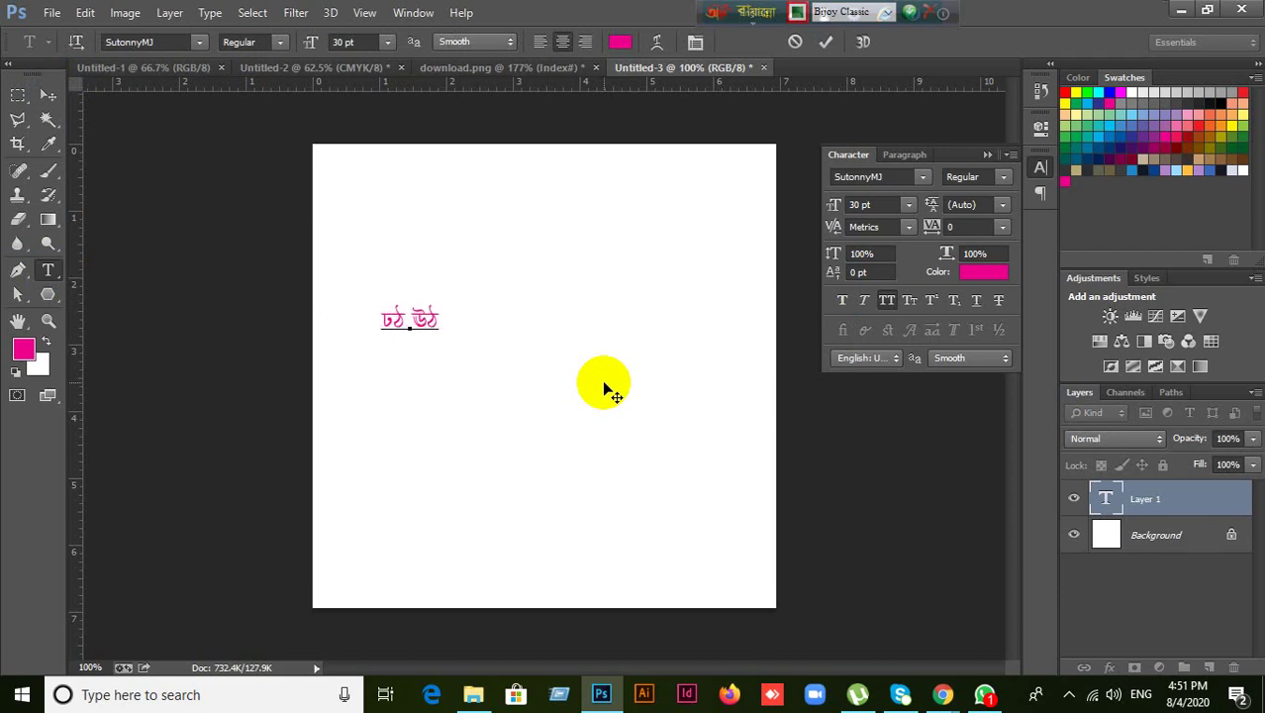
- Clear all Bangla test characters from the text line and leave text editing with the Move tool
key(BackSpace)
key(BackSpace)
key(BackSpace)
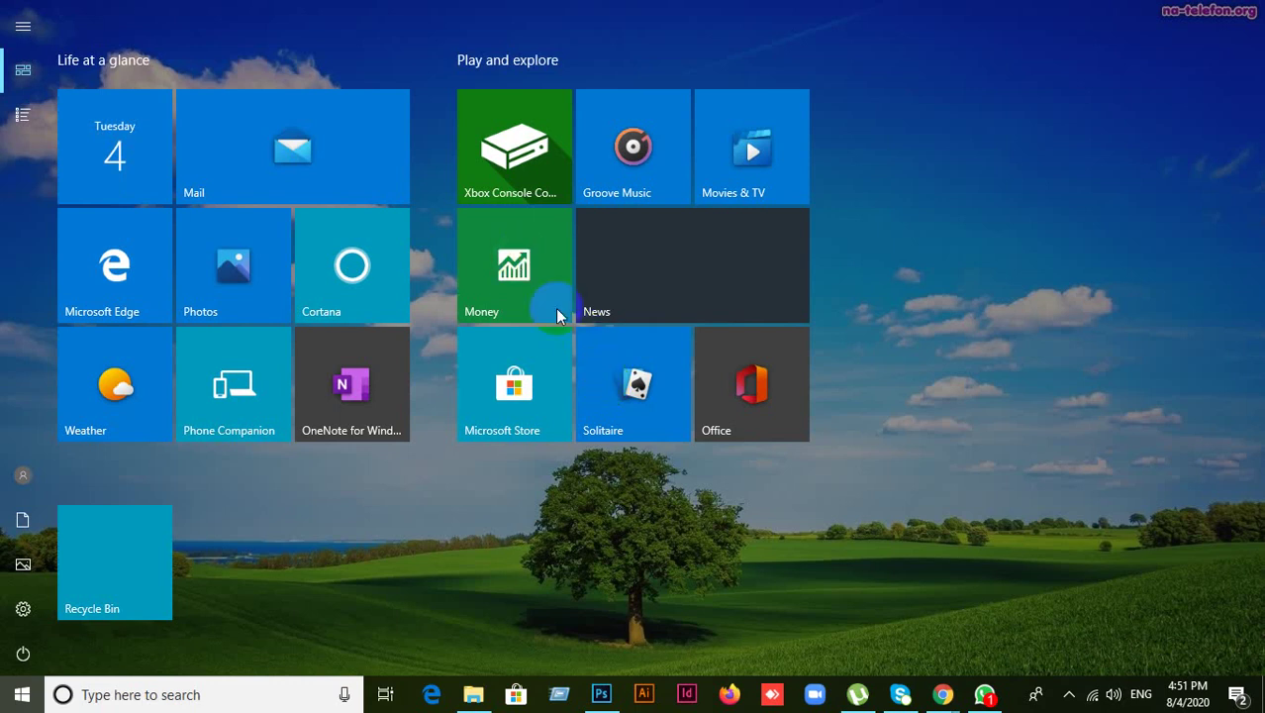
click(598, 698)
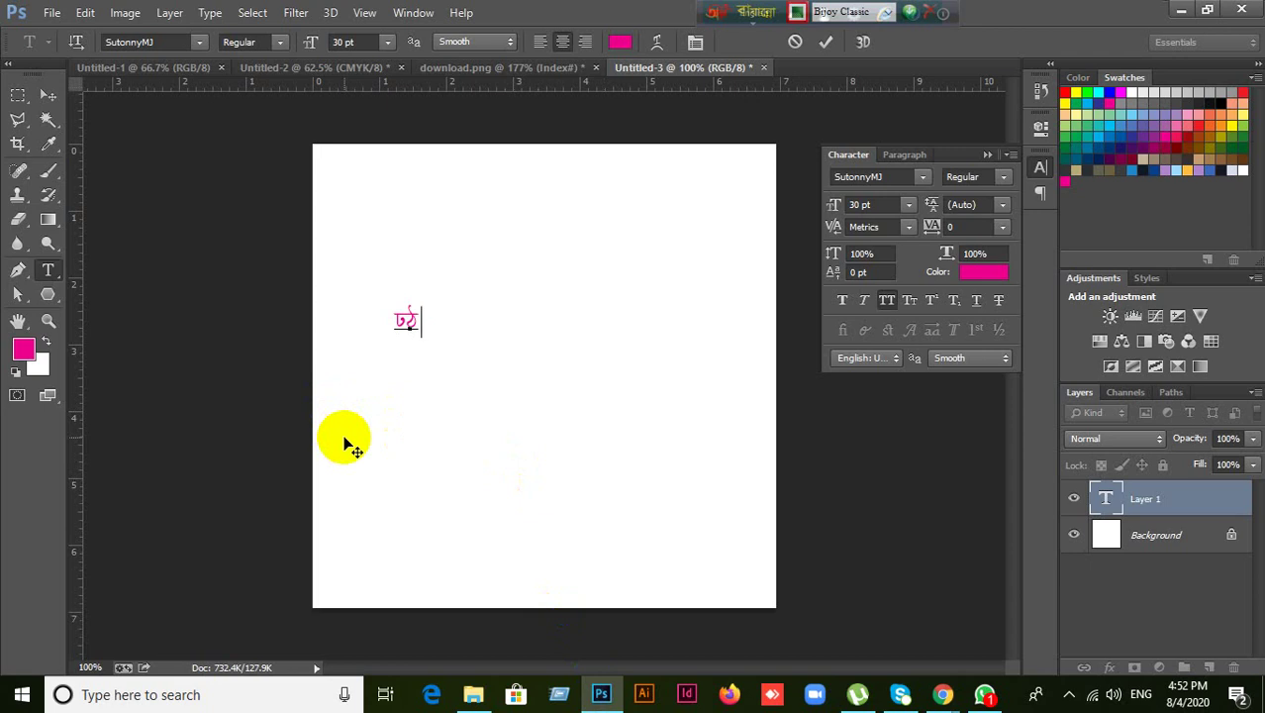
key(BackSpace)
key(BackSpace)
key(BackSpace)
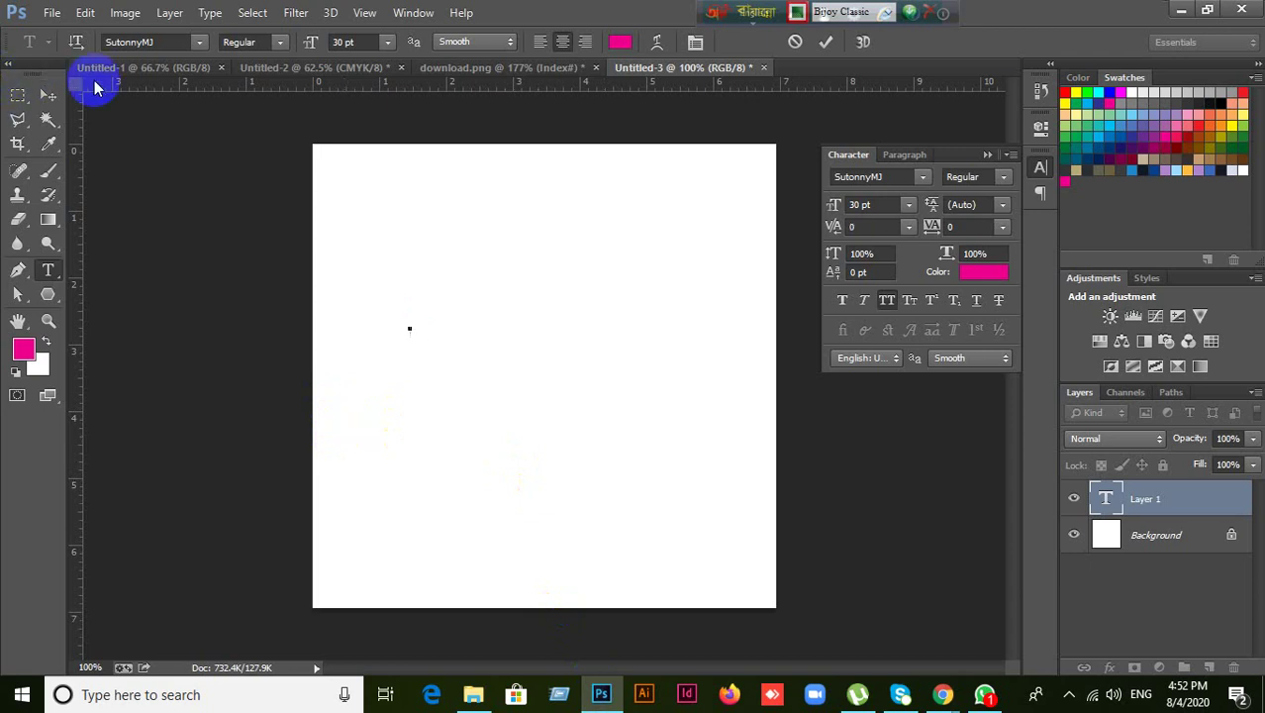
click(48, 94)
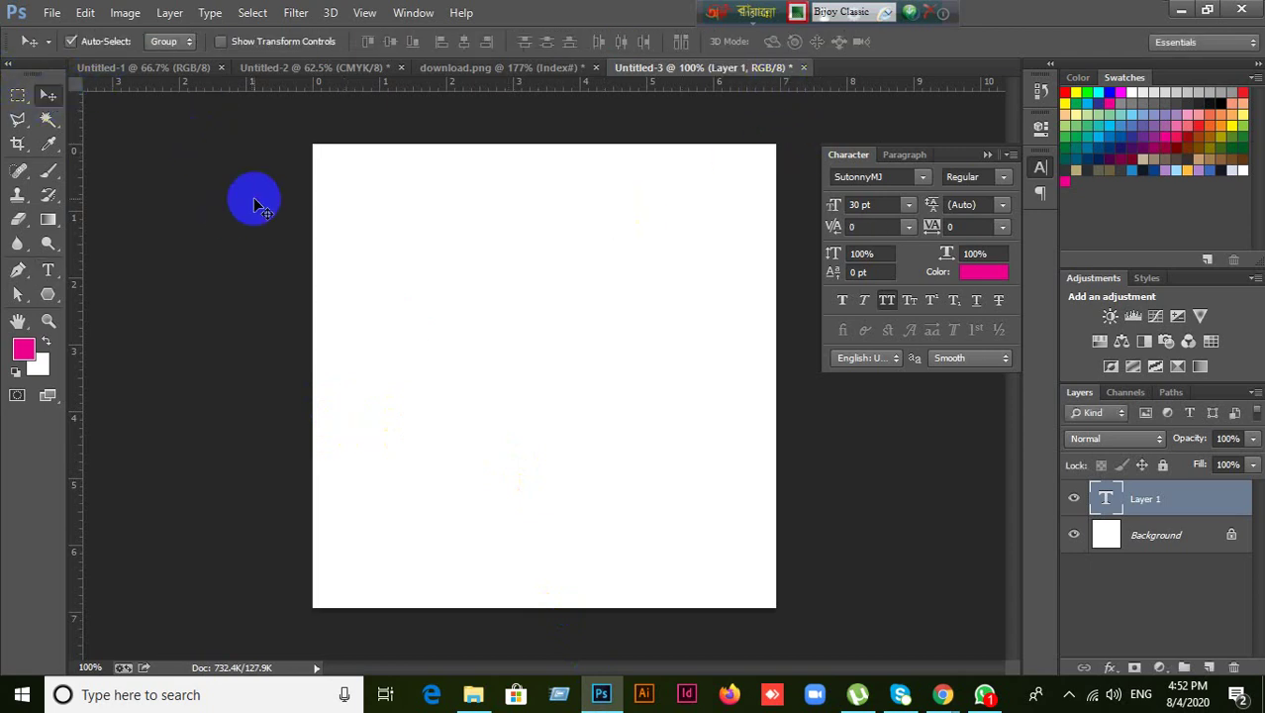
- Move the Bijoy and Avro keyboard toolbars away from the window controls, closer to the Help menu
click(802, 67)
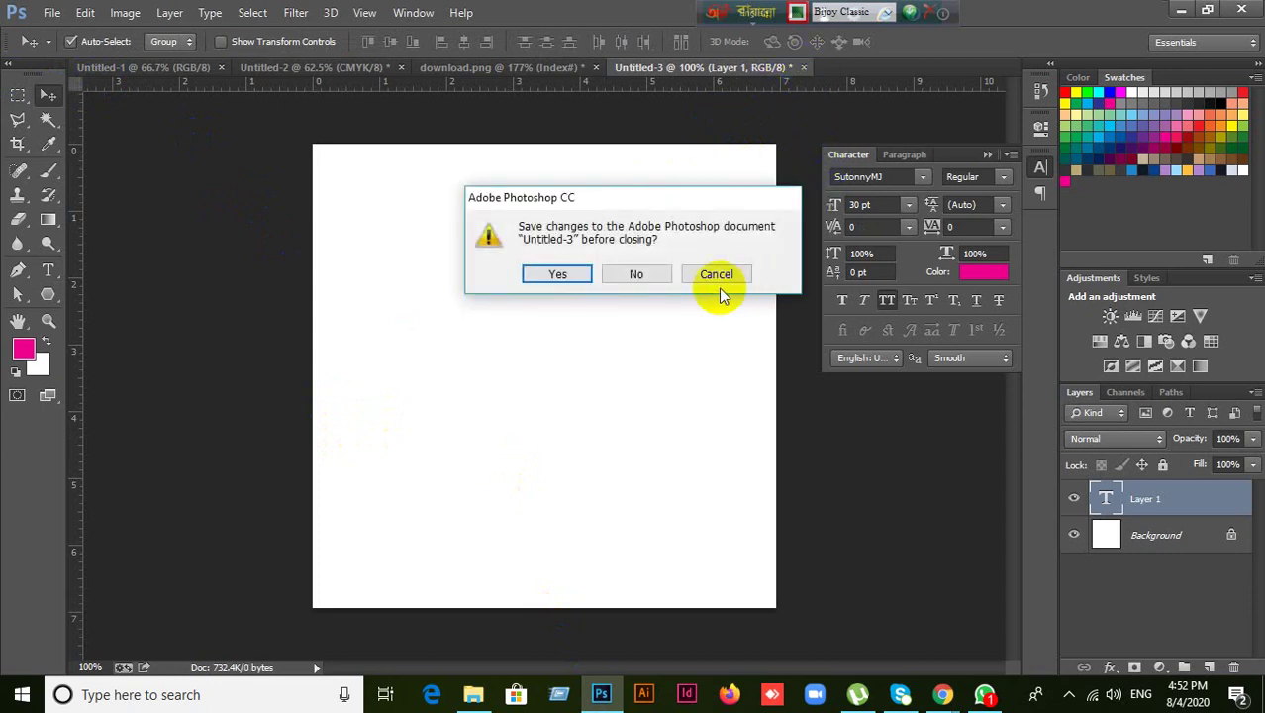
click(725, 277)
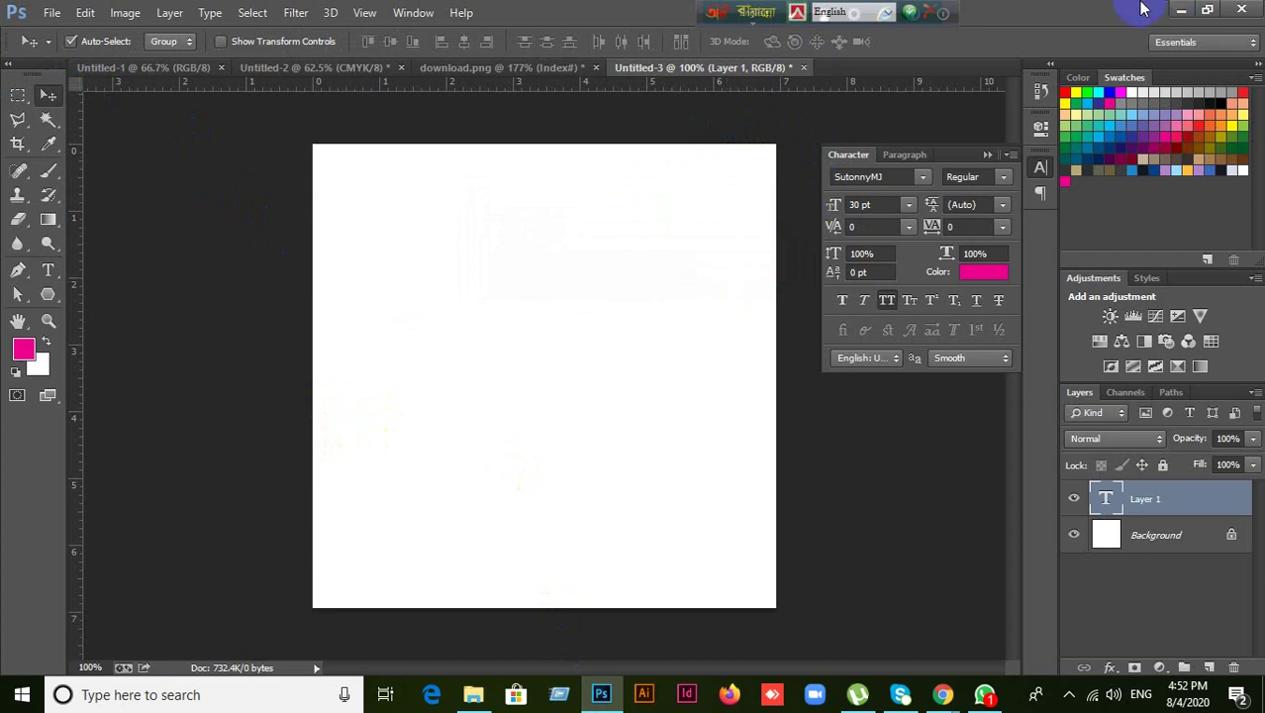
click(732, 17)
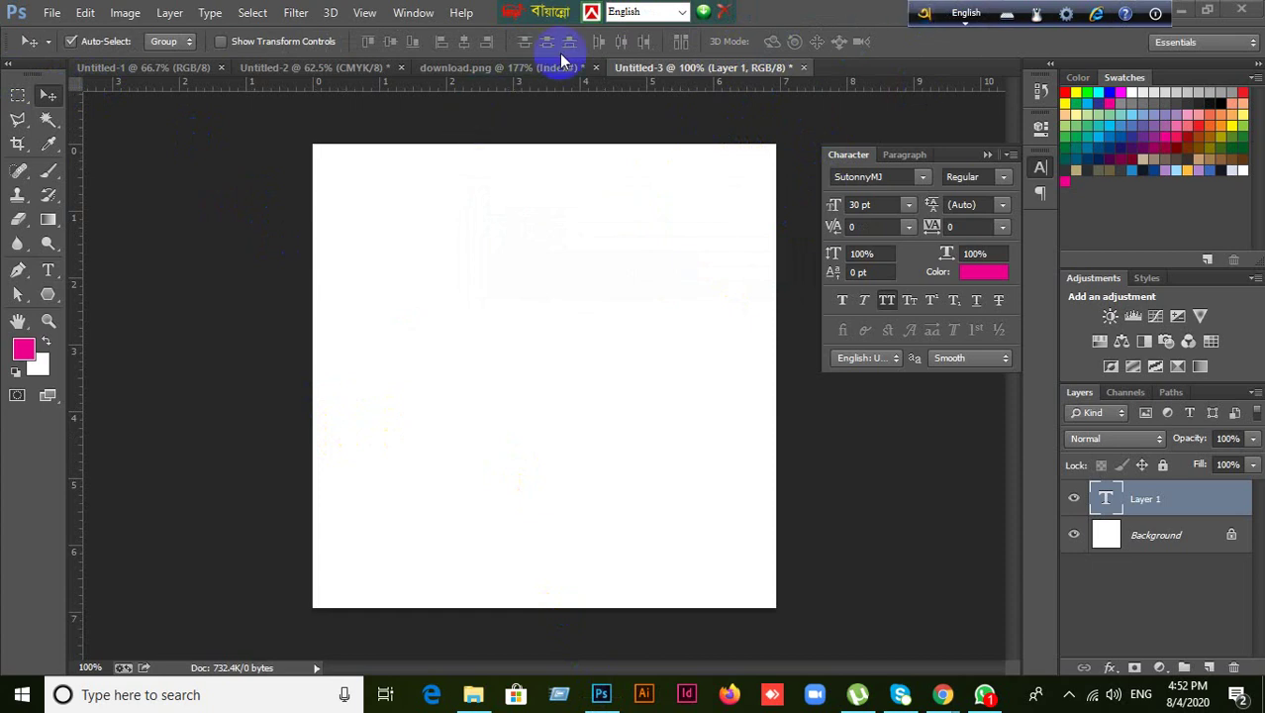
drag(928, 20, 797, 28)
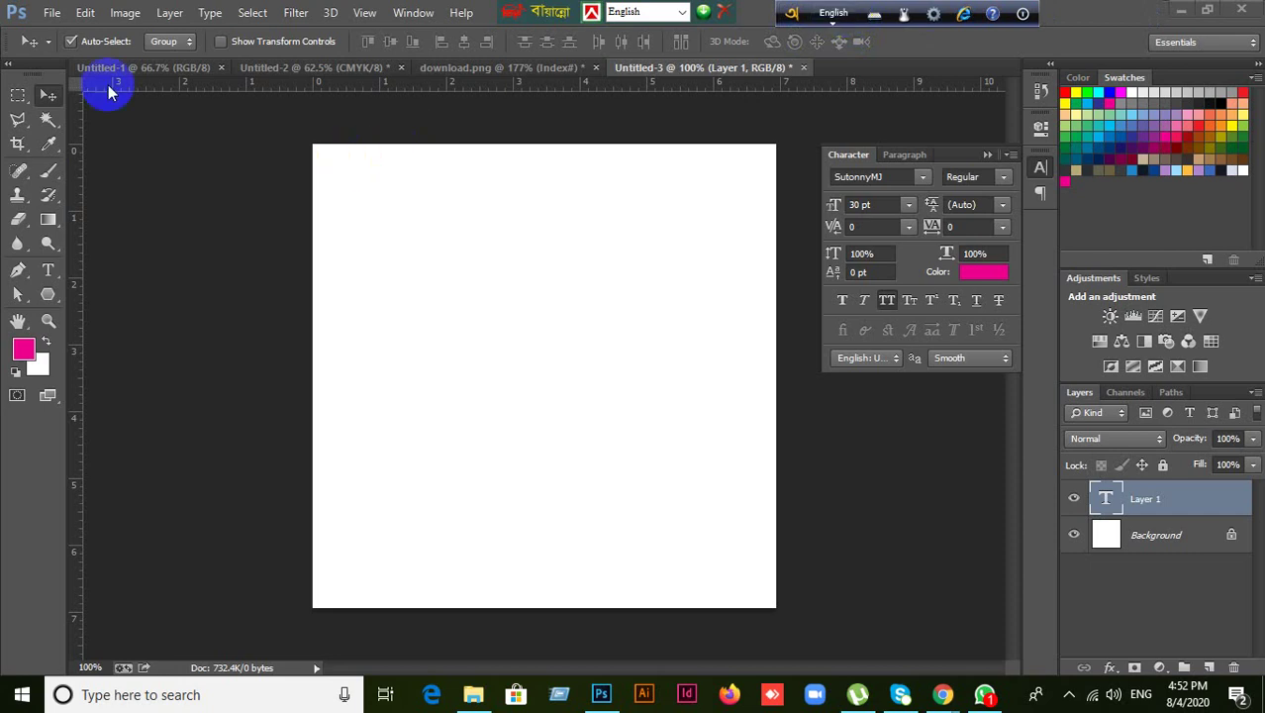
drag(792, 18, 629, 22)
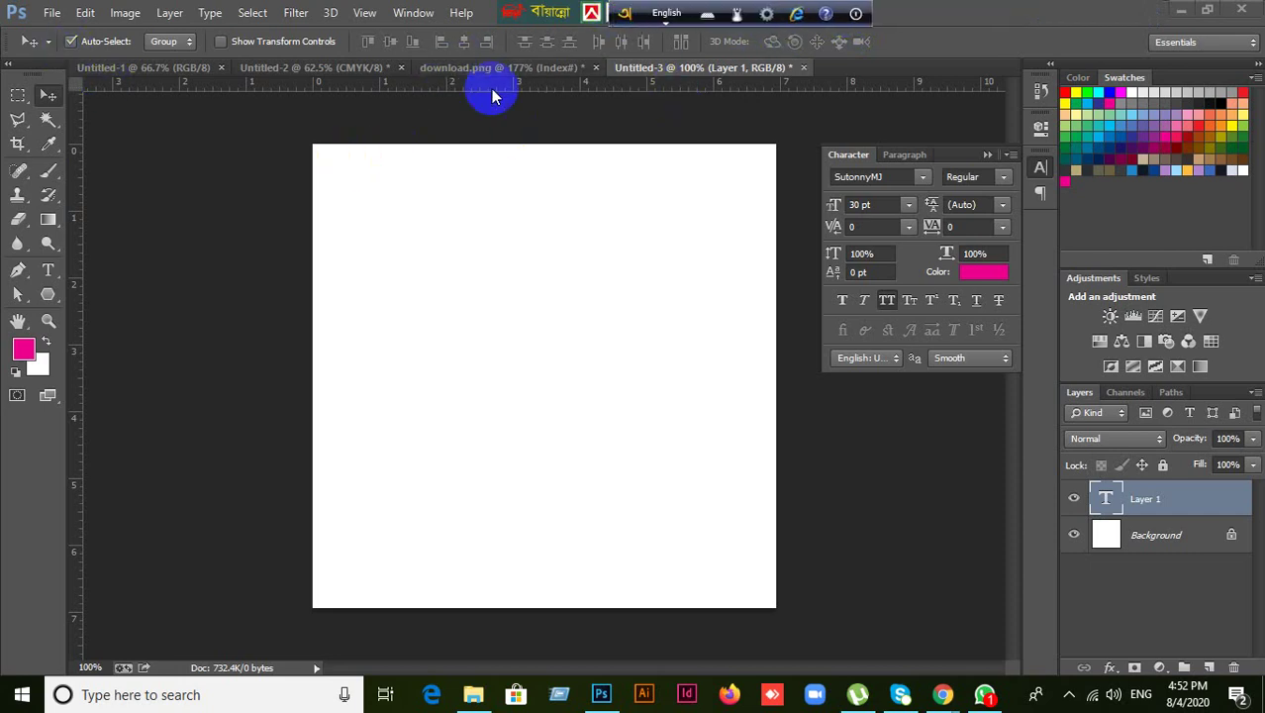
- Close the Untitled-3 document without saving its changes
click(85, 12)
click(51, 12)
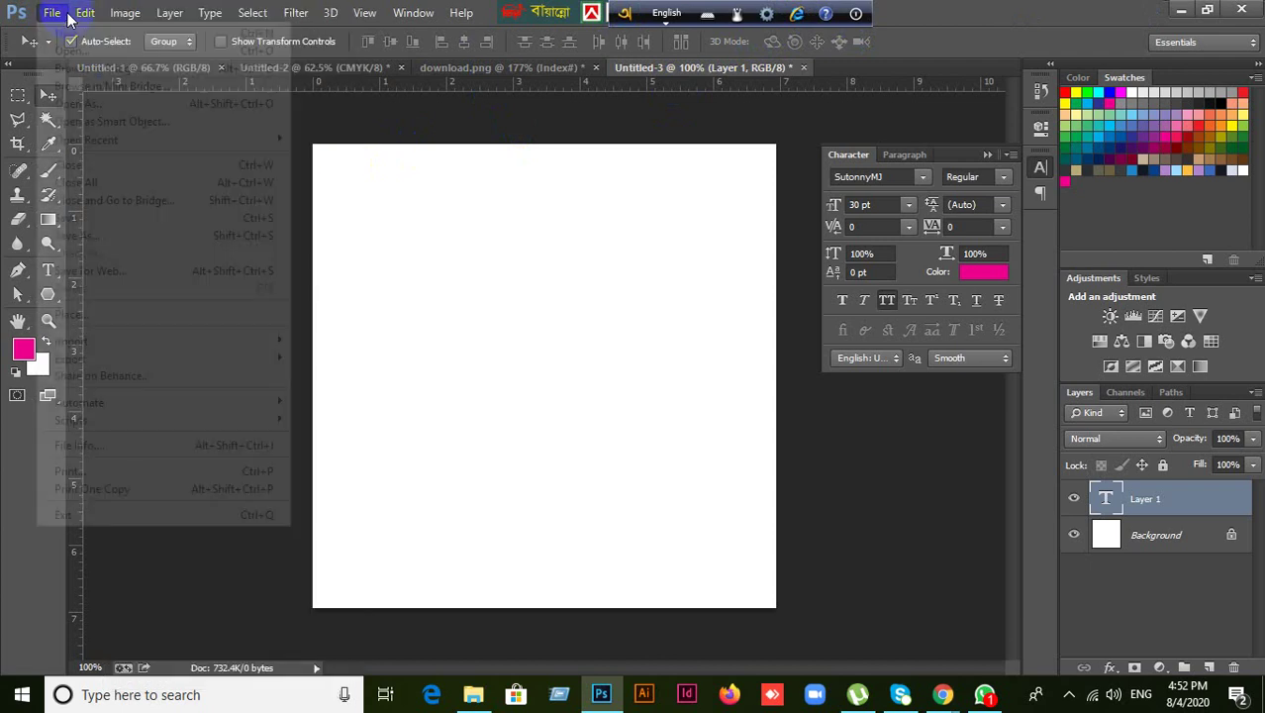
click(803, 67)
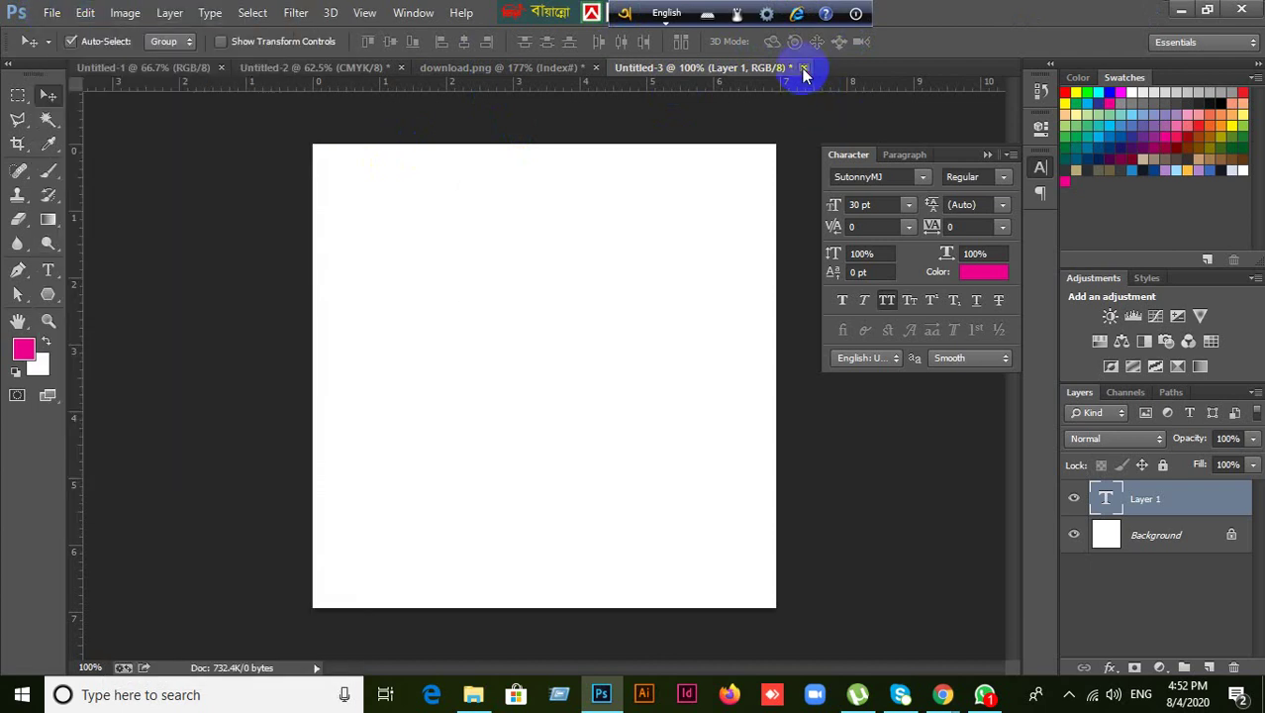
click(803, 68)
click(642, 276)
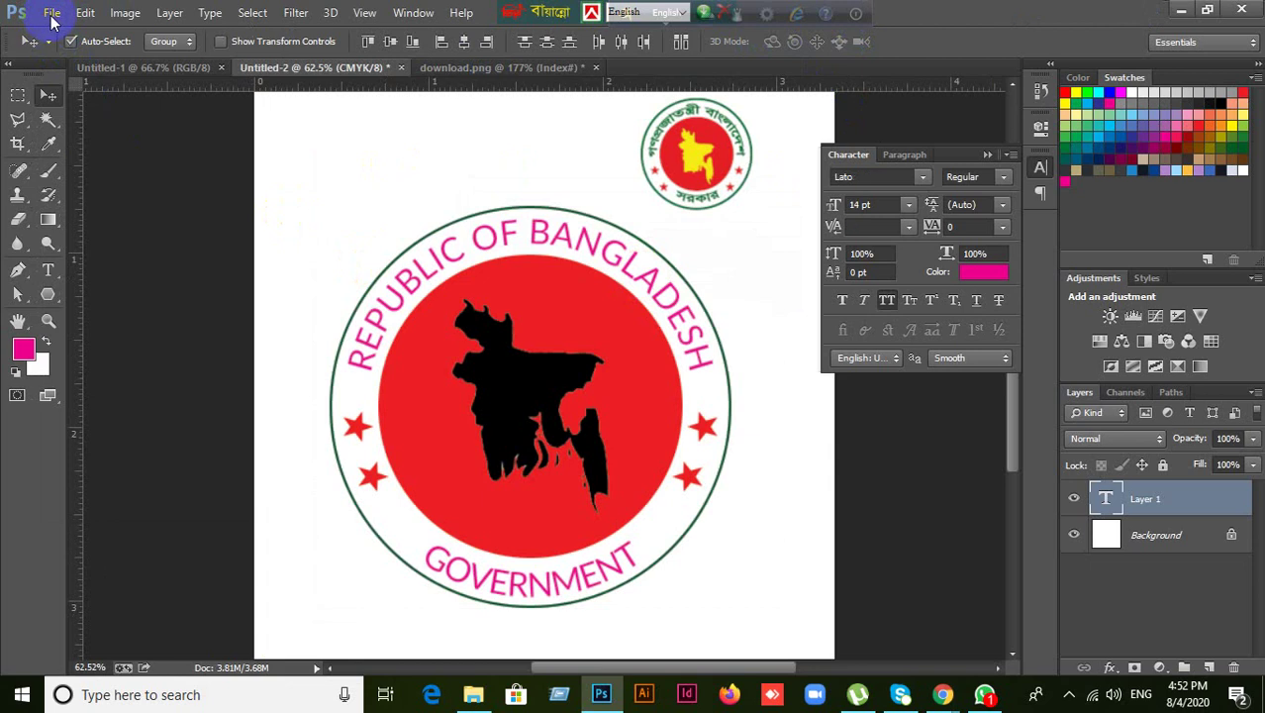
- Create a new white RGB document 500 pixels wide and 500 pixels high at 72 pixels/inch
click(52, 17)
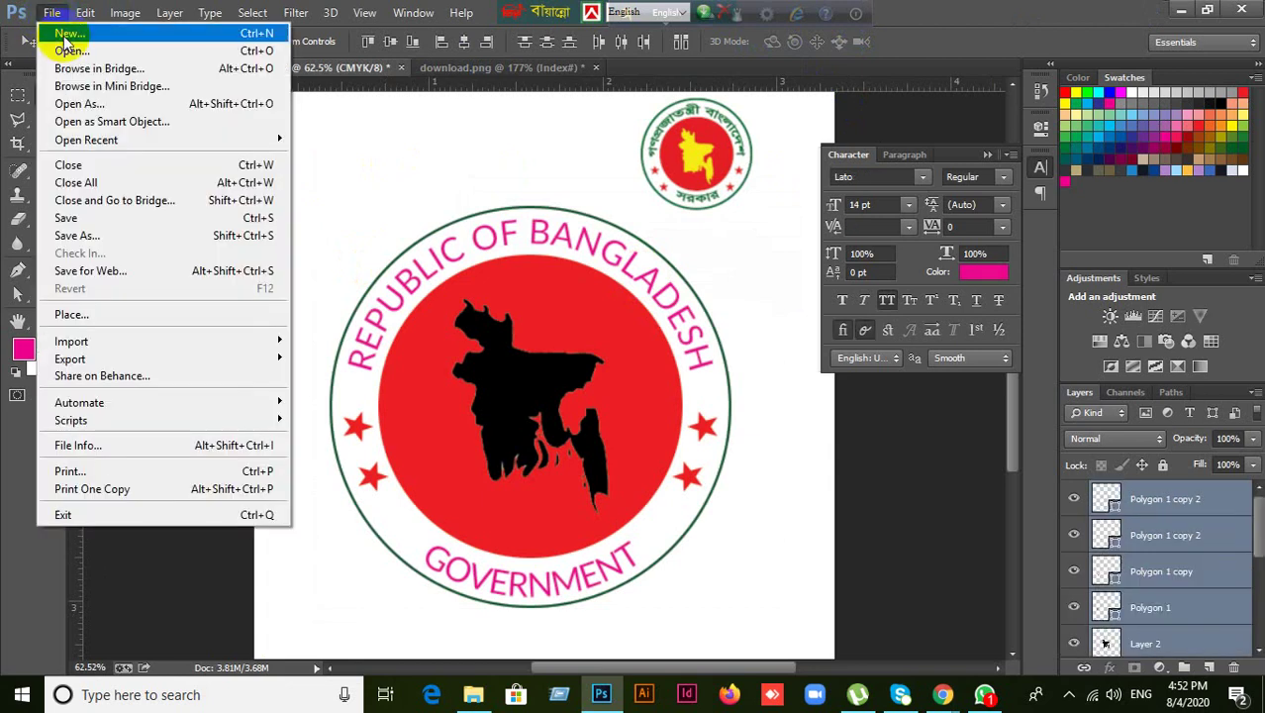
click(57, 30)
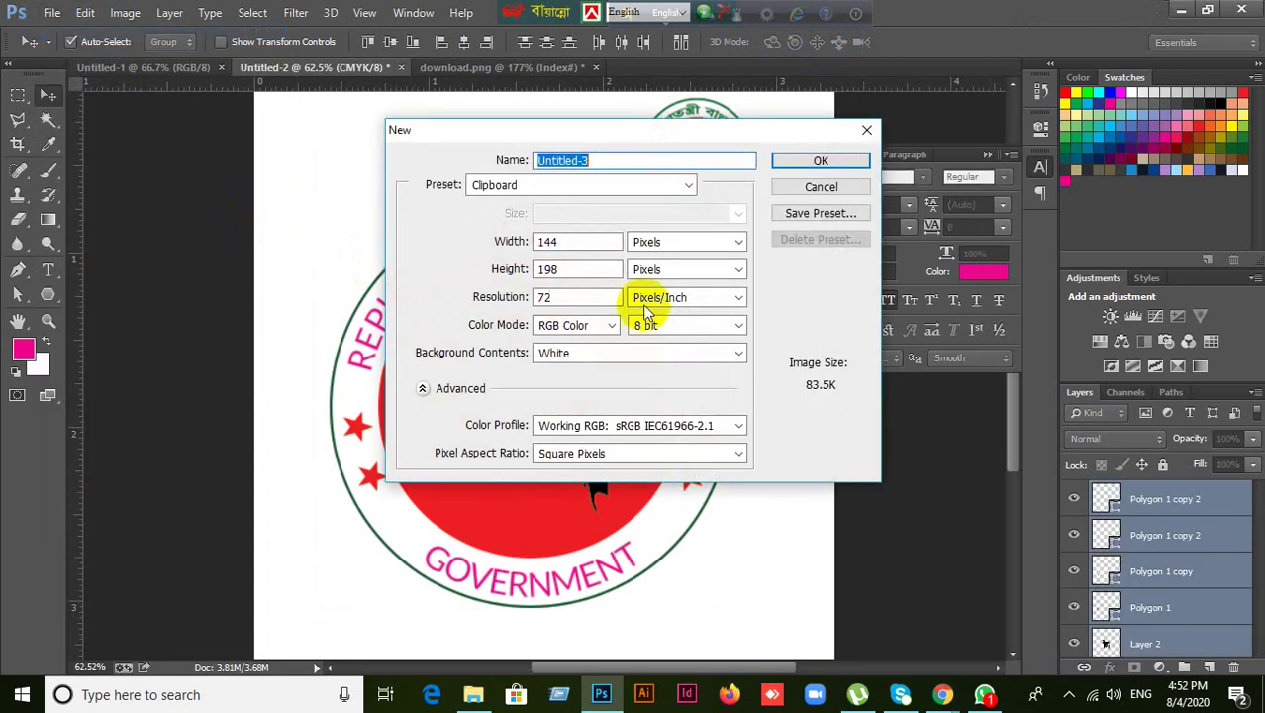
double_click(572, 243)
text(500)
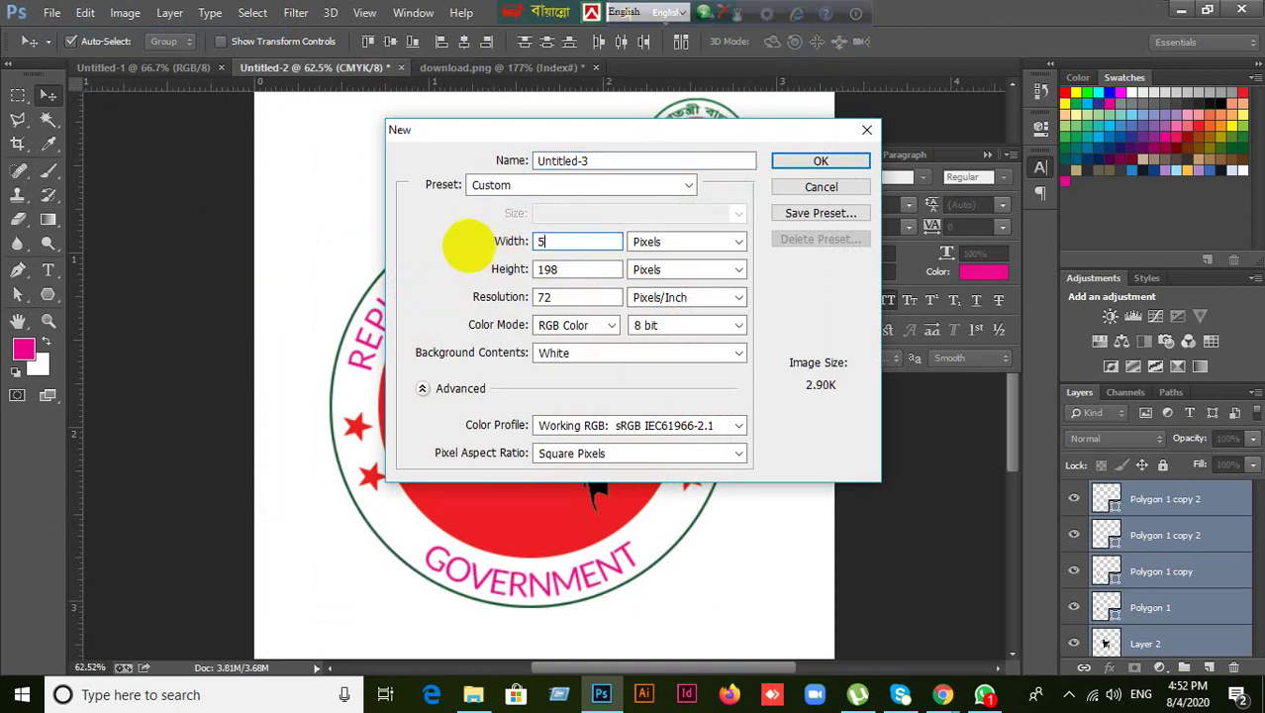
double_click(572, 269)
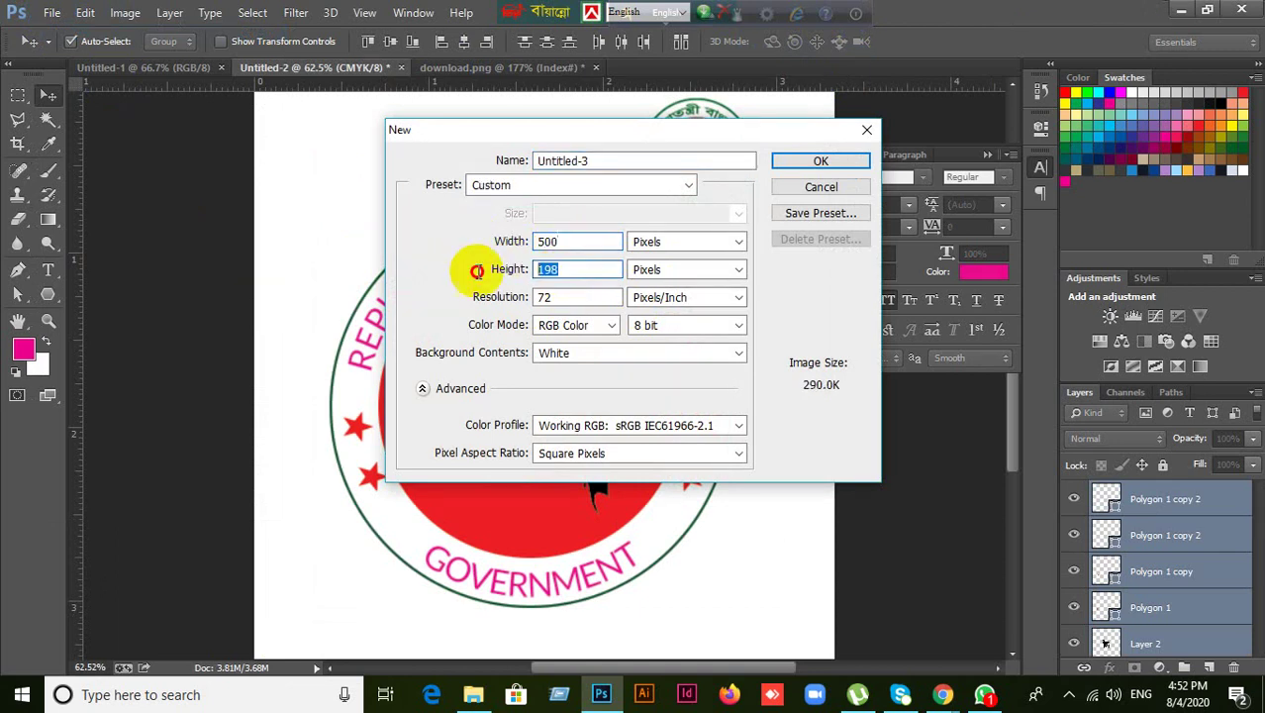
text(500)
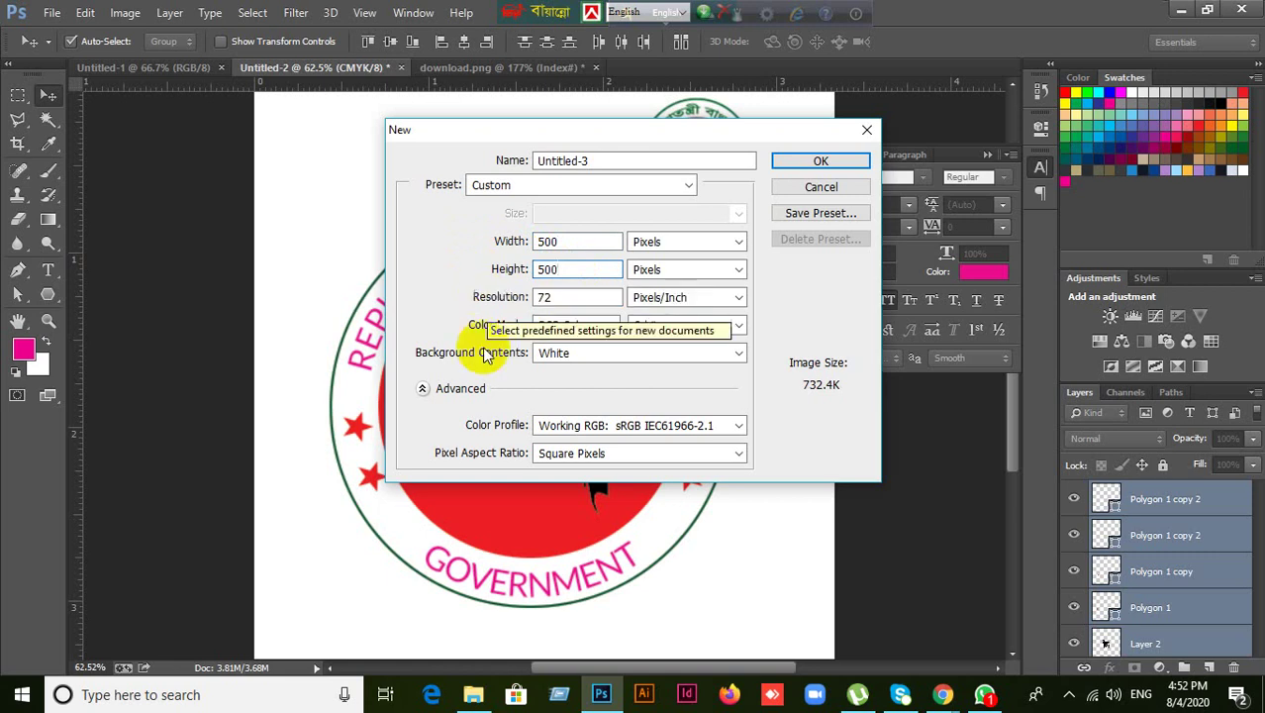
double_click(566, 297)
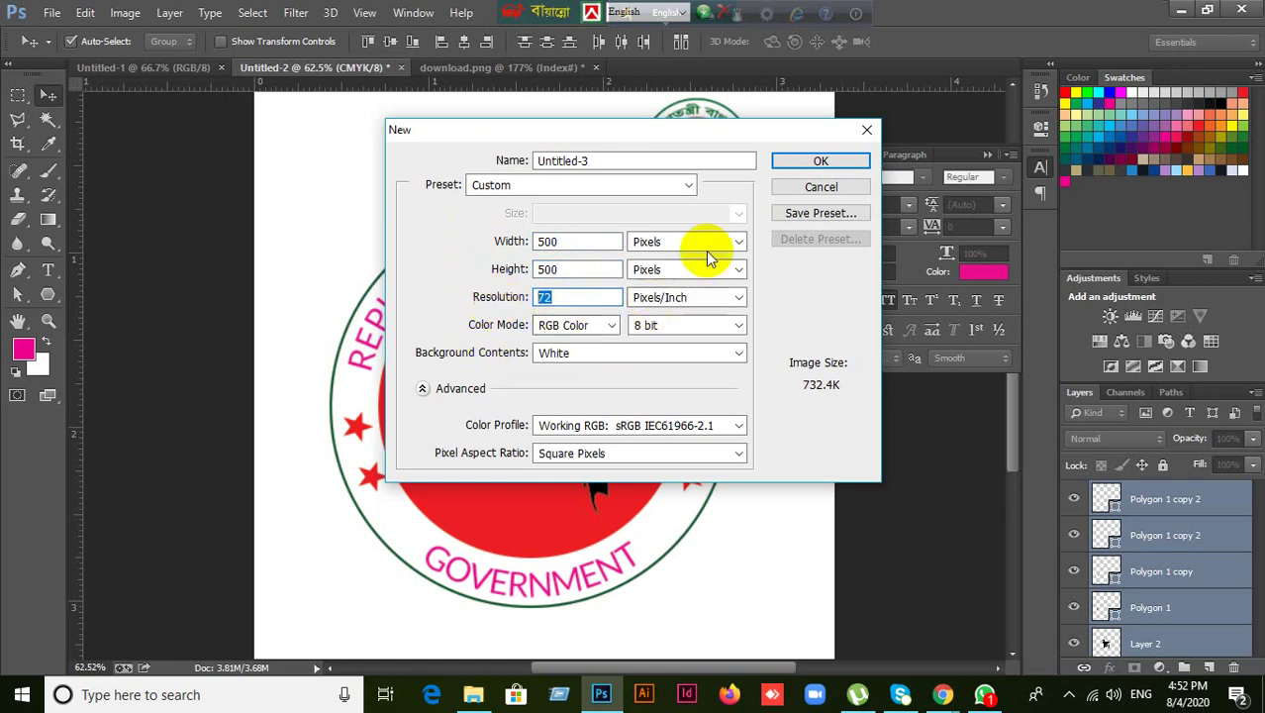
click(799, 163)
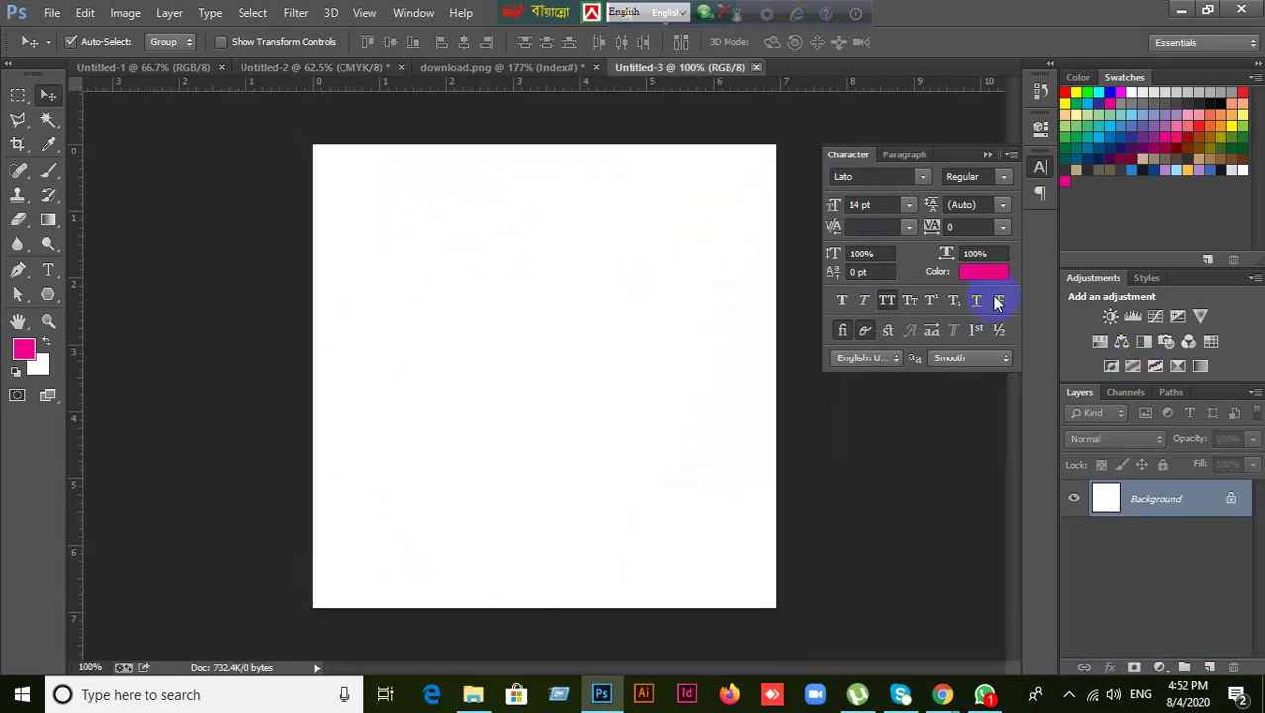
- Set the text font to SutonnyMJ for the new document
click(857, 176)
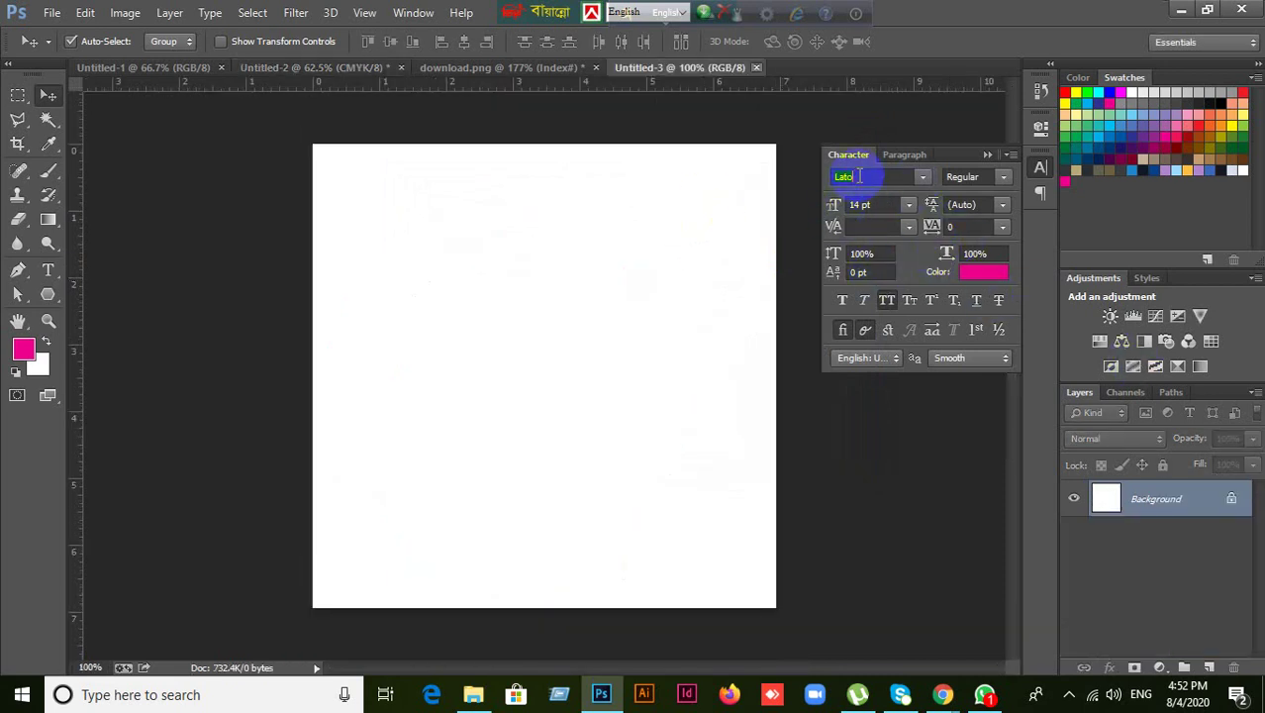
text(SutonnyMJ)
key(Return)
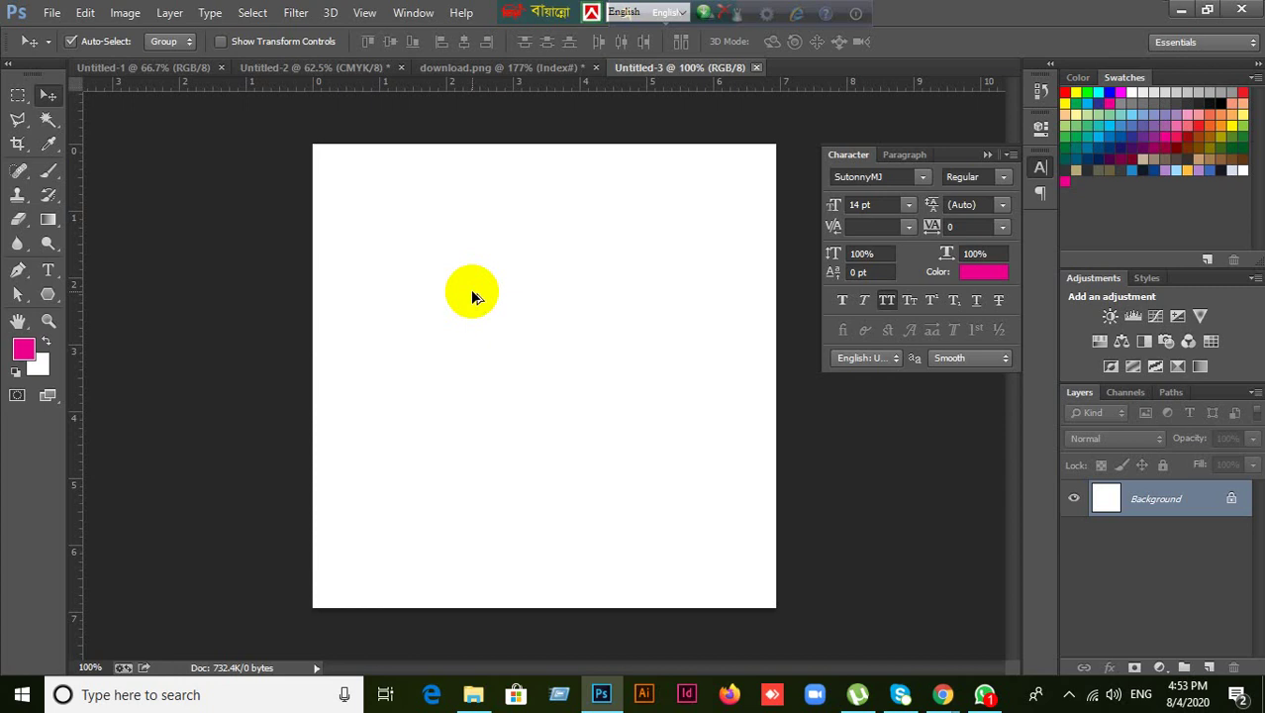
- Switch the keyboard layout to Bijoy Classic and enter one test character in a new text line in the canvas's upper left area
key(ctrl+alt+b)
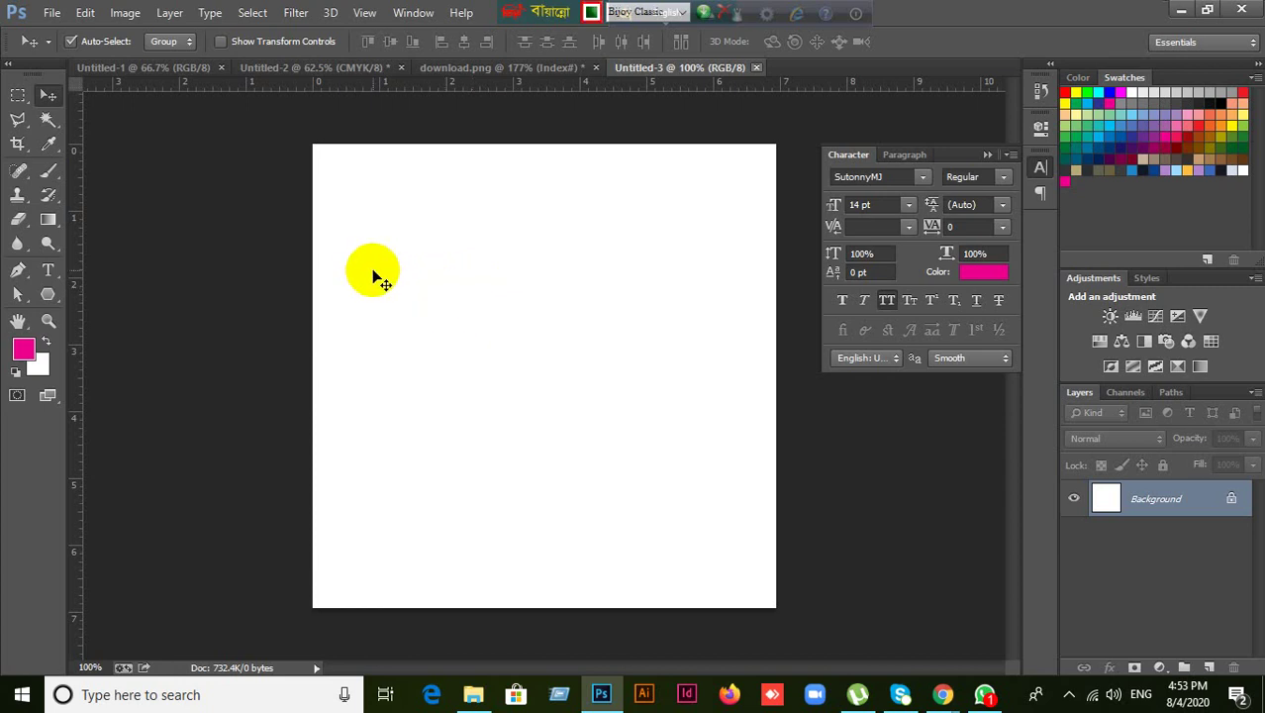
click(47, 267)
click(421, 330)
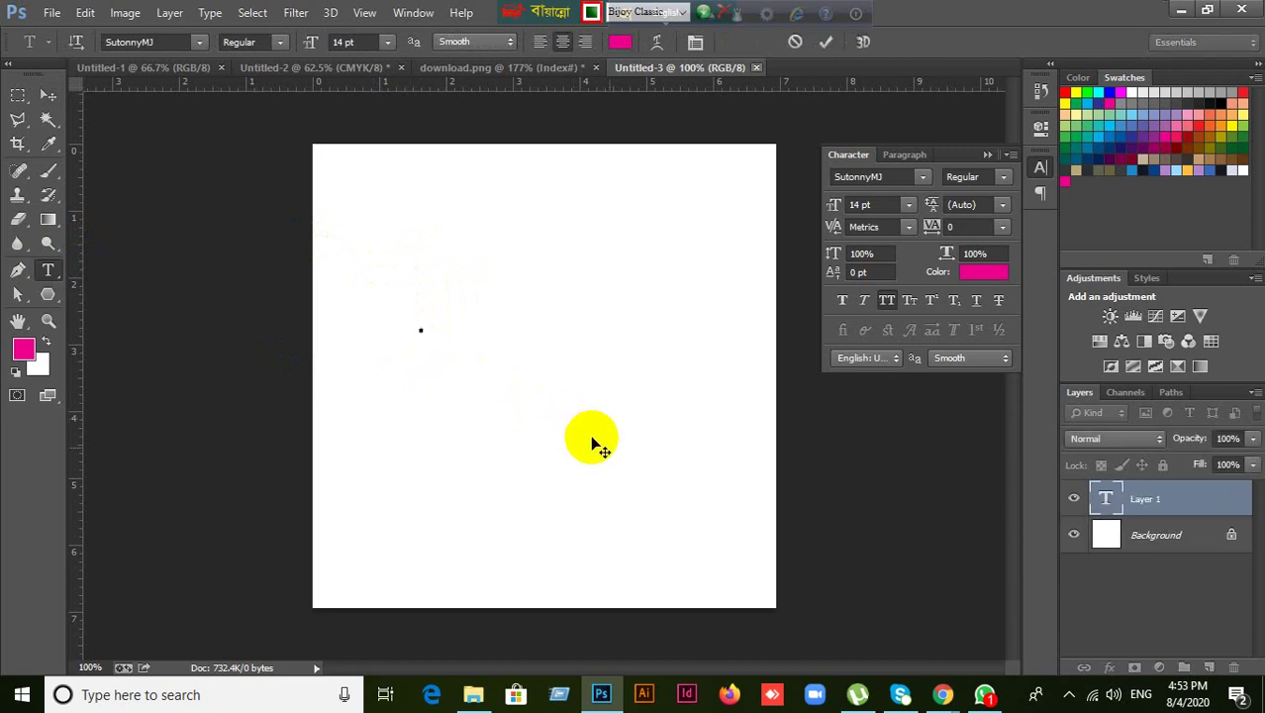
text(j)
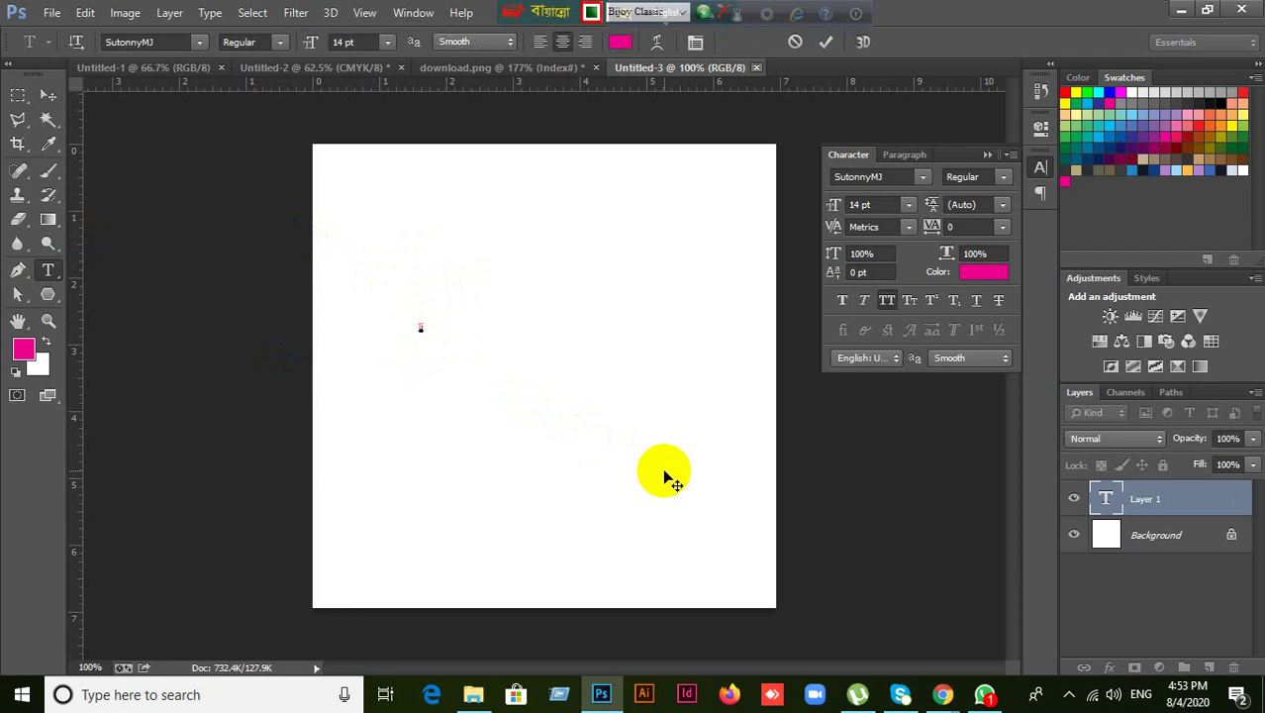
- Try a text size of 20 pt on the test line and discard the uncommitted text
click(877, 204)
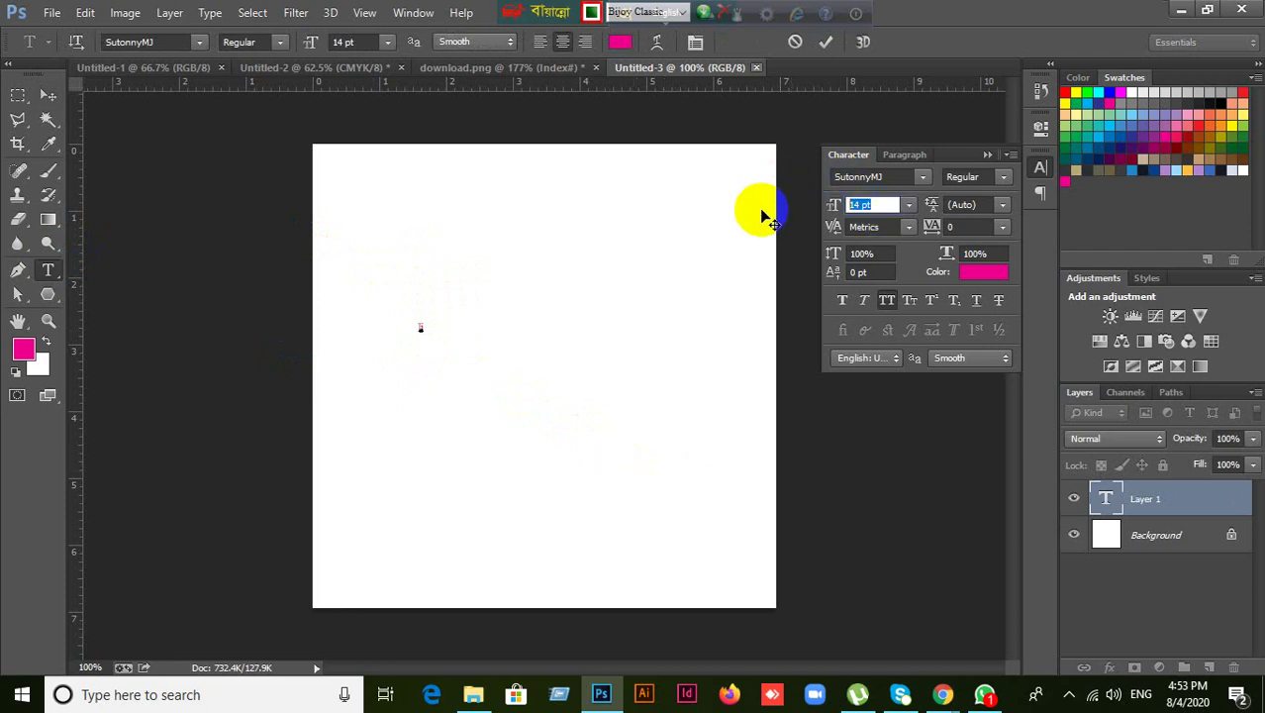
text(20)
key(Return)
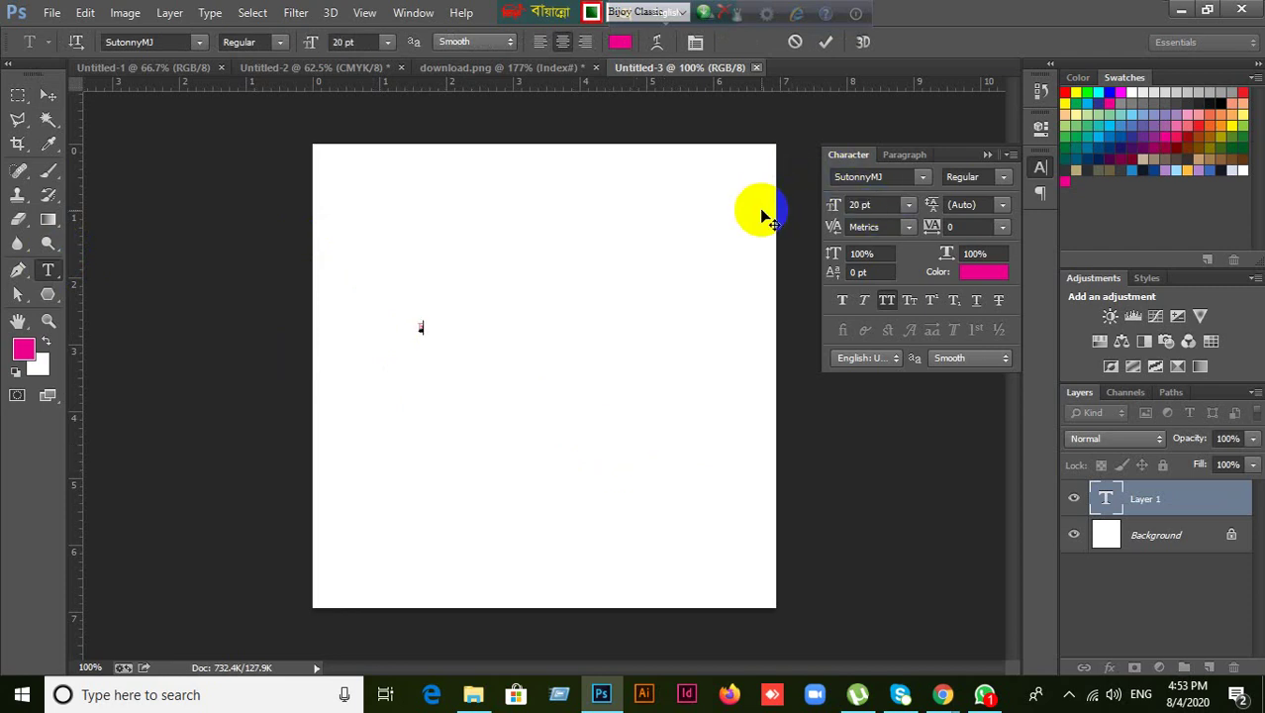
click(796, 41)
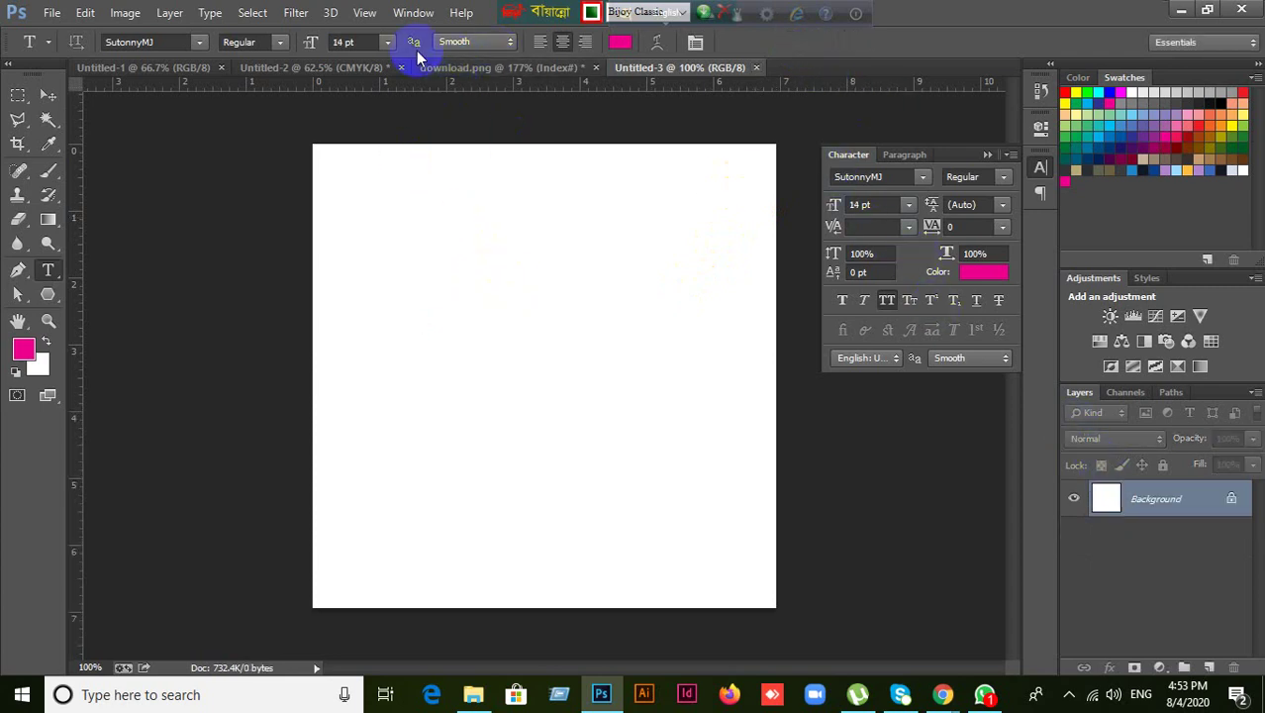
- Reset the Essentials workspace and bring back the Character settings
click(406, 13)
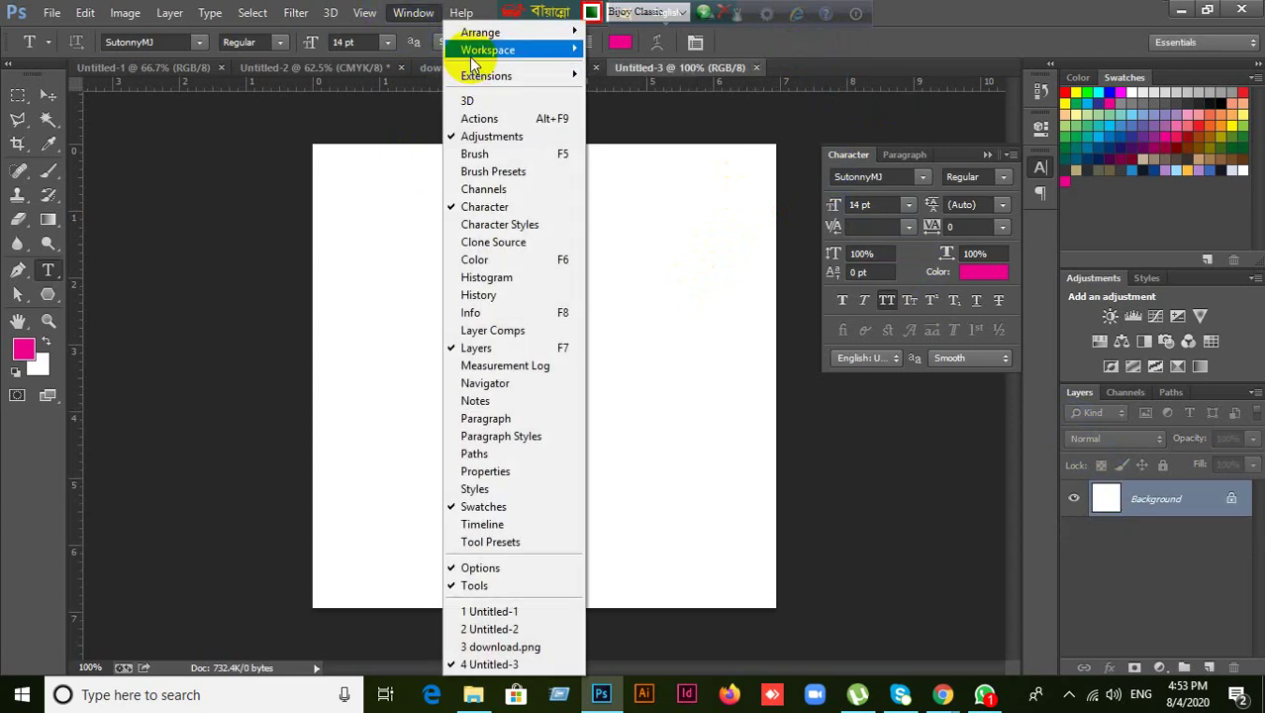
mouse_move(472, 51)
click(634, 190)
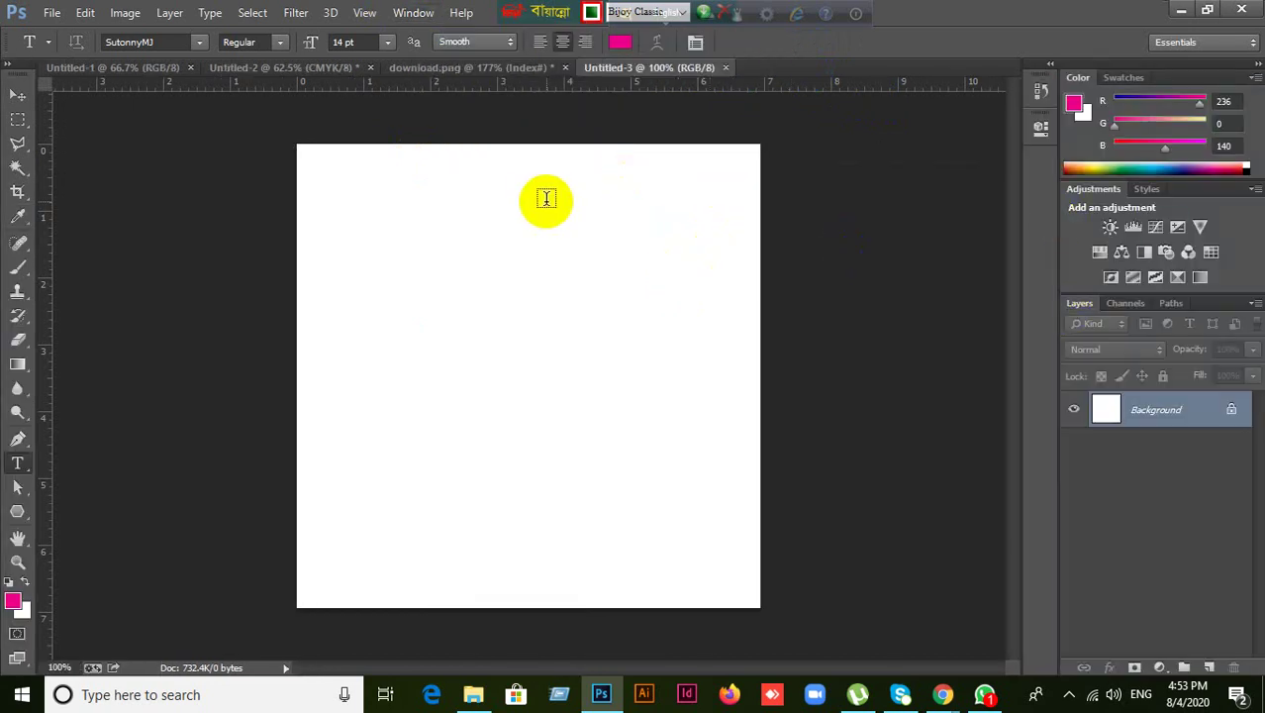
click(413, 12)
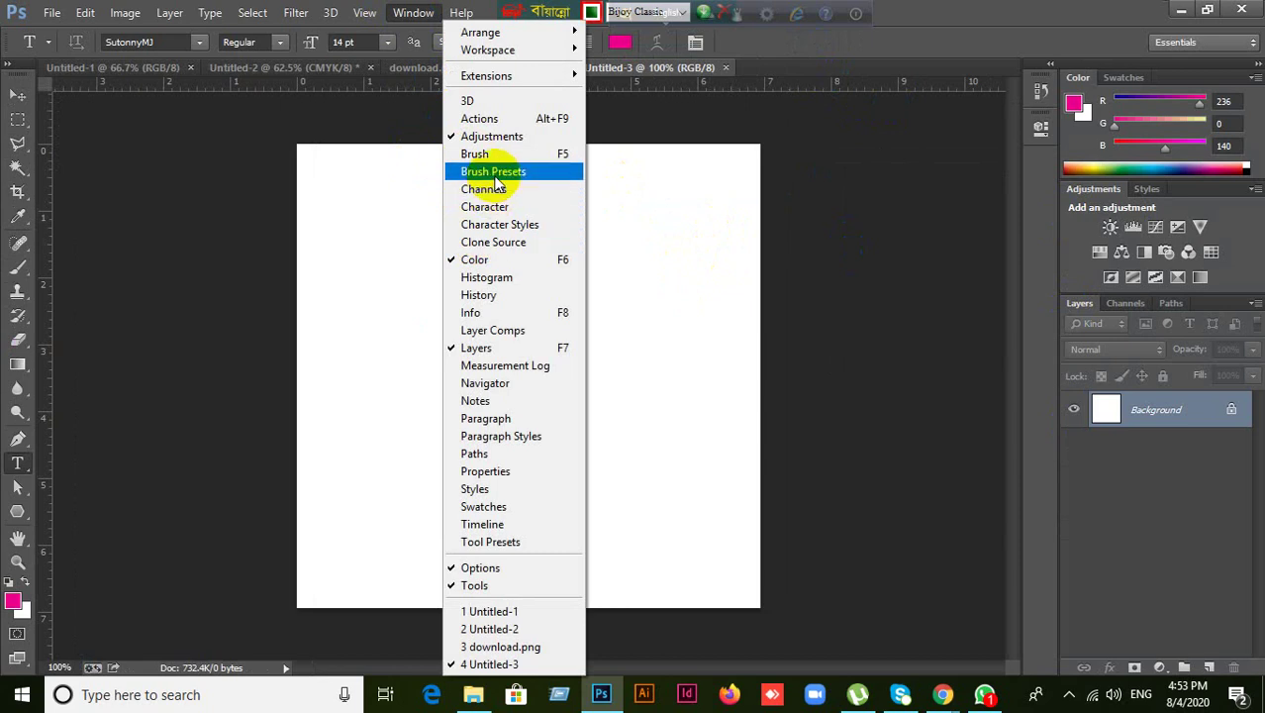
click(485, 207)
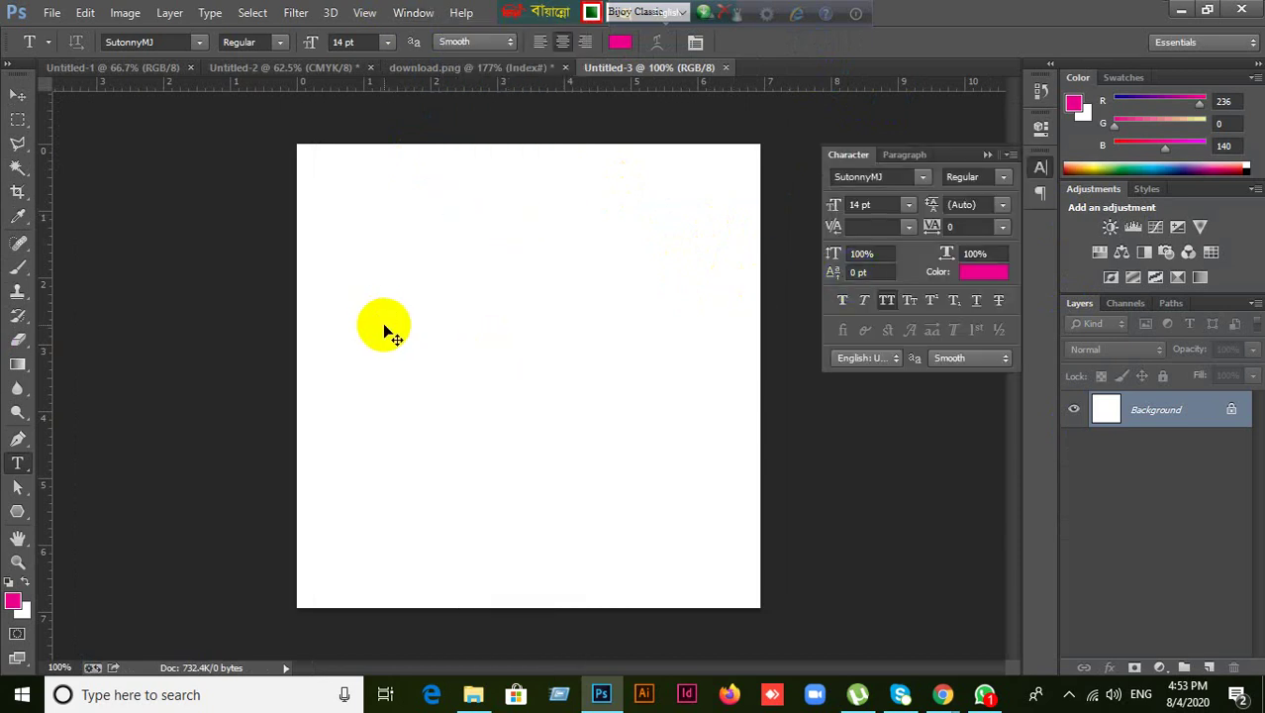
- Arrange the toolbox in two columns
key(ctrl+plus)
key(ctrl+plus)
key(ctrl+plus)
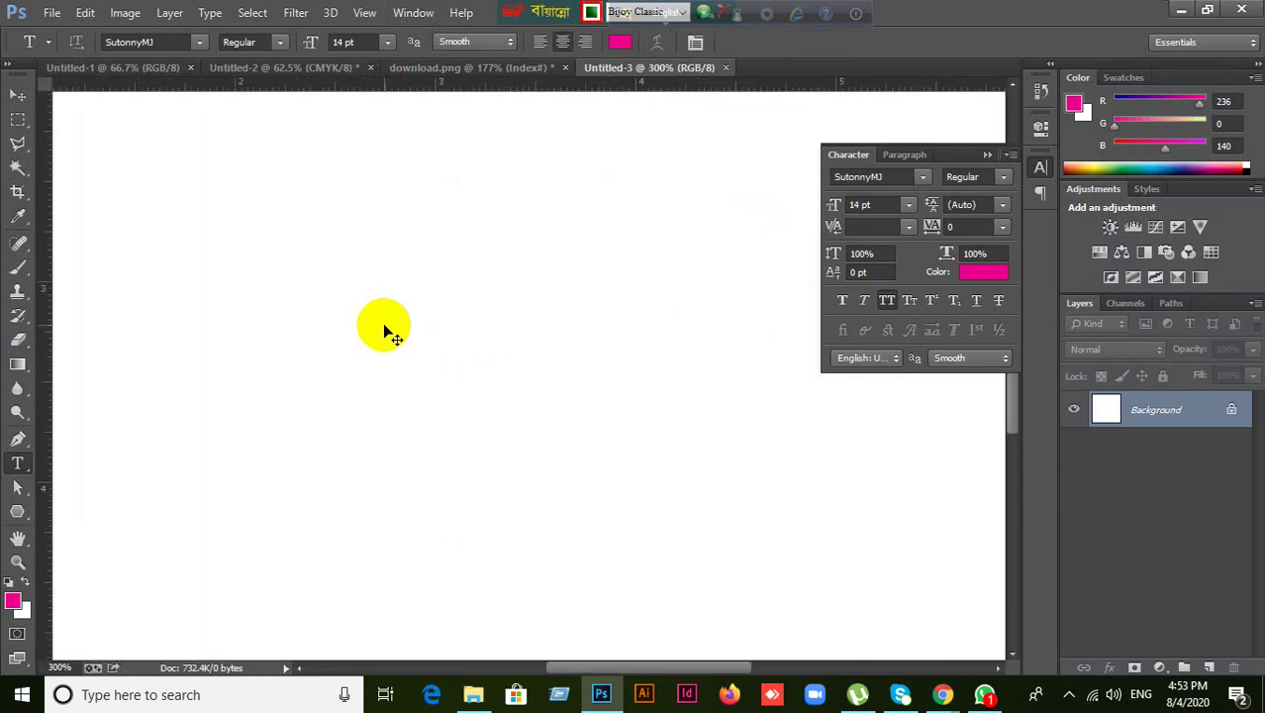
key(ctrl+minus)
key(ctrl+minus)
key(ctrl+minus)
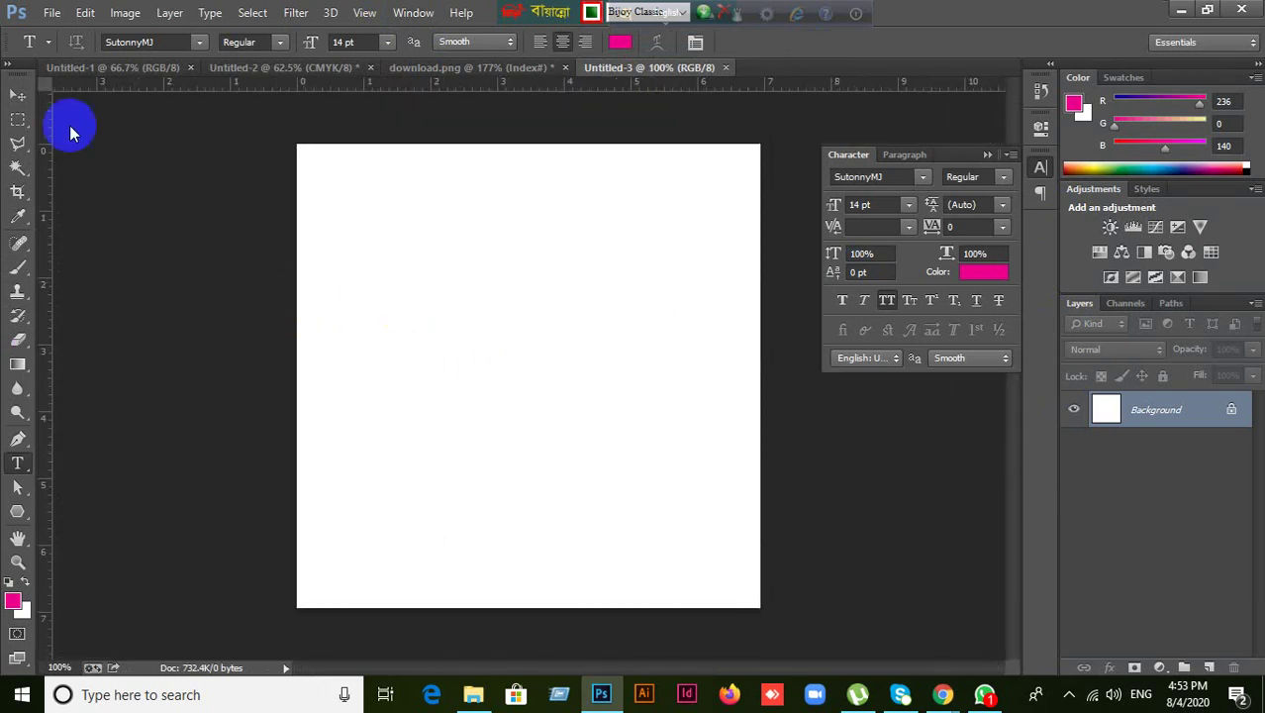
click(8, 65)
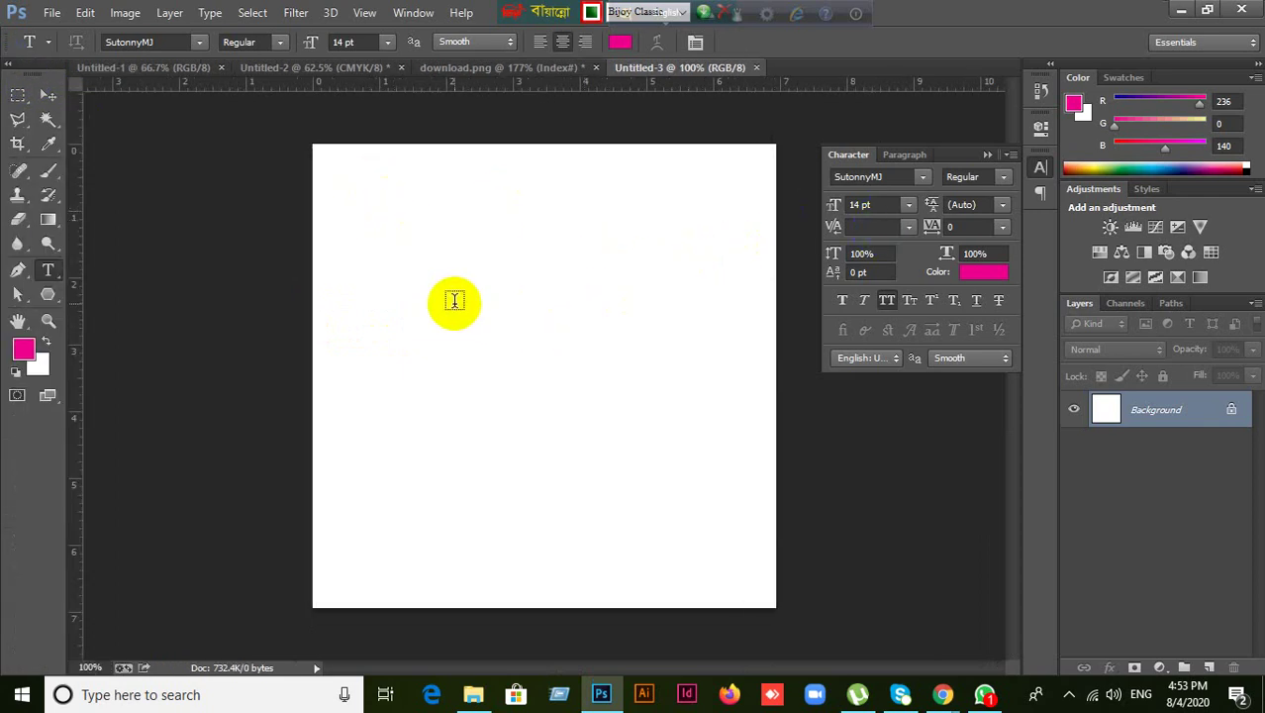
- Try a short test entry in a new text line above the canvas centre and erase its characters
click(508, 276)
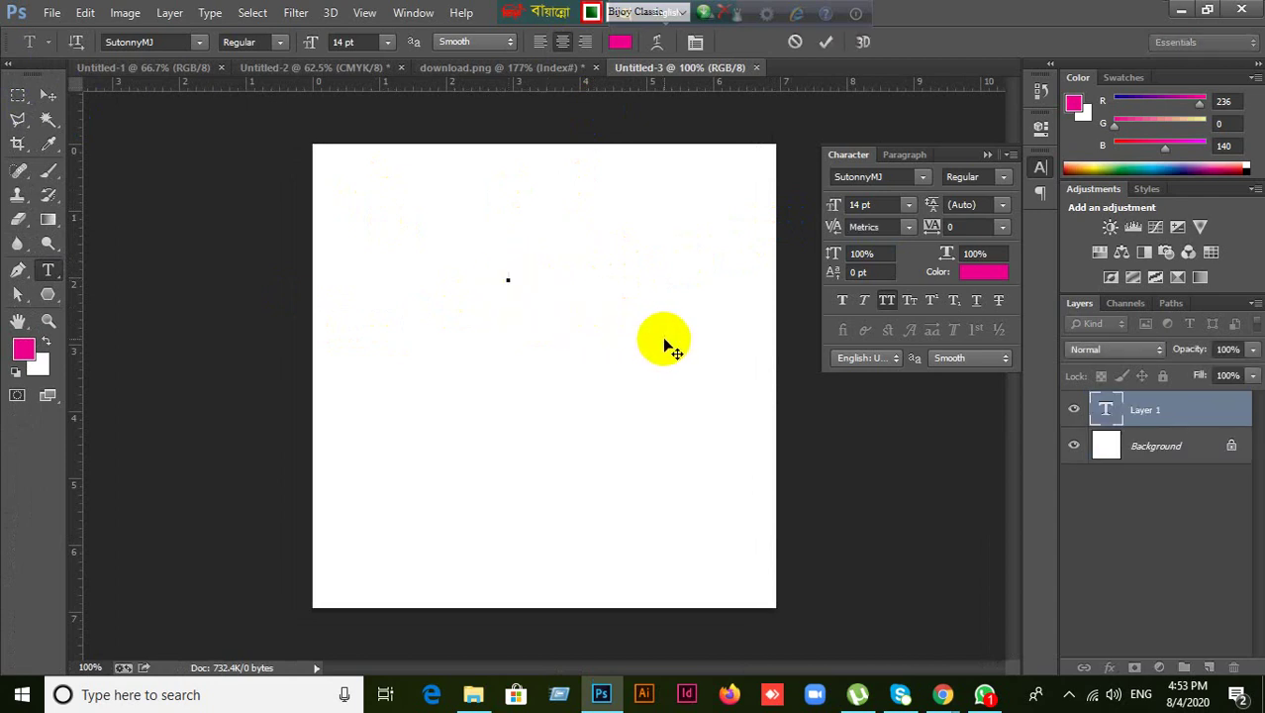
text(Avwg e)
key(BackSpace)
key(BackSpace)
key(BackSpace)
key(BackSpace)
key(BackSpace)
key(BackSpace)
click(47, 96)
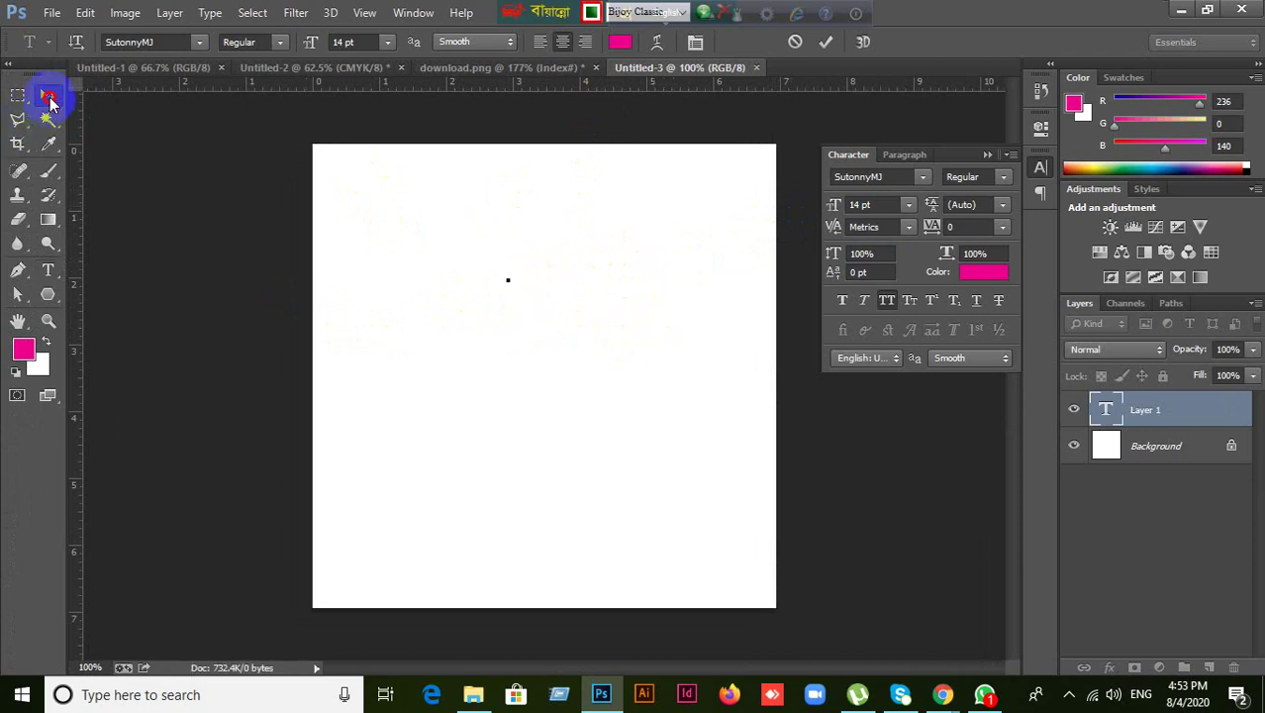
- Switch the Bijoy keyboard to English and move the overlapping second keyboard bar clear of it
click(591, 12)
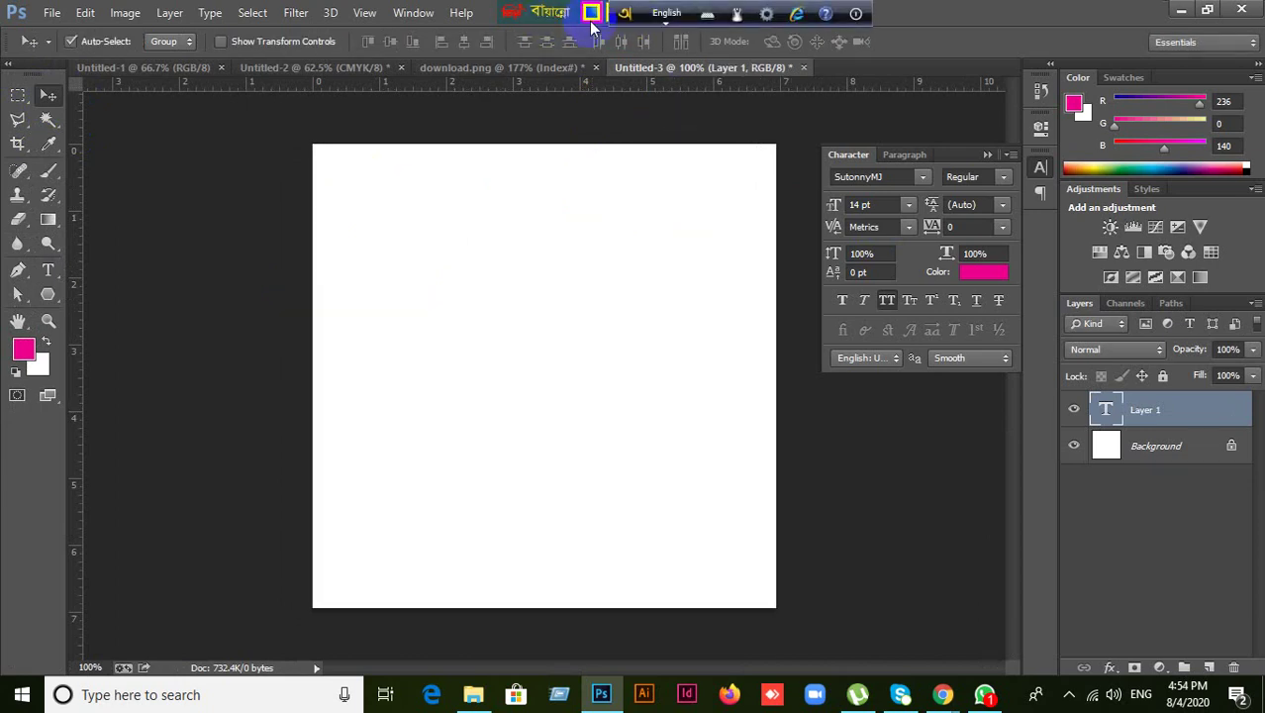
key(ctrl+alt+b)
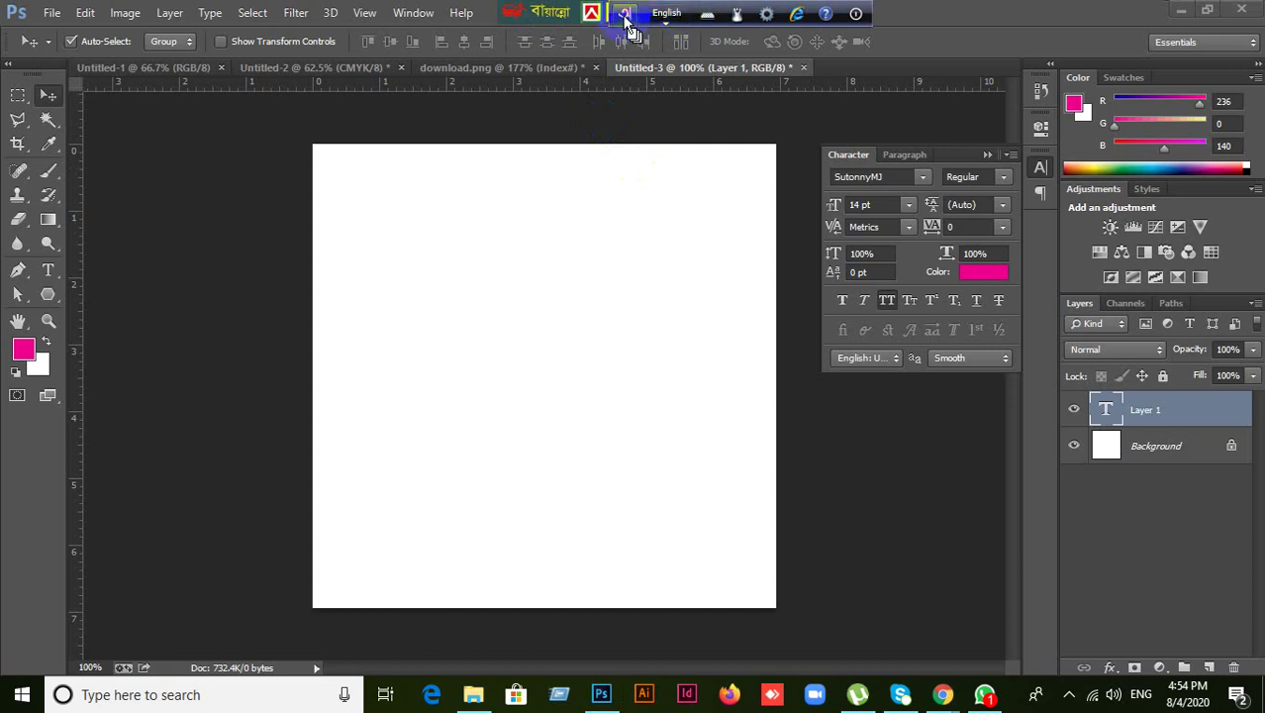
click(666, 14)
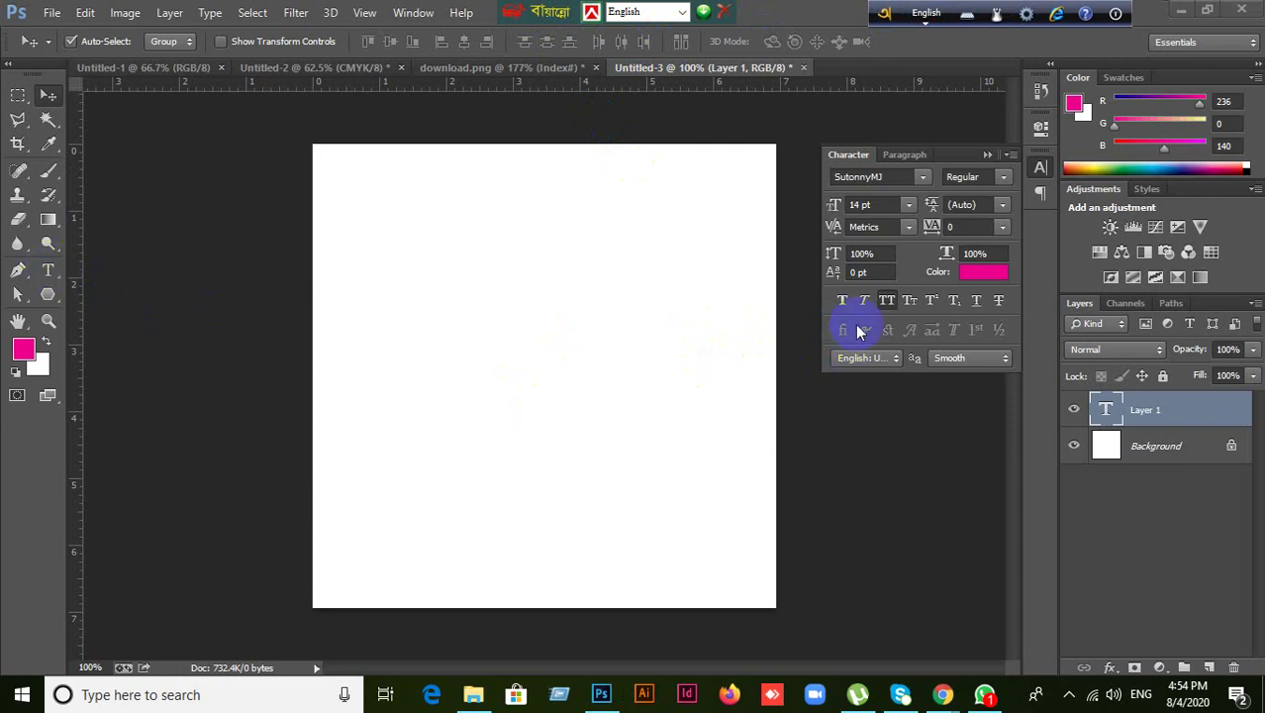
- Turn off All Caps for the text
click(886, 301)
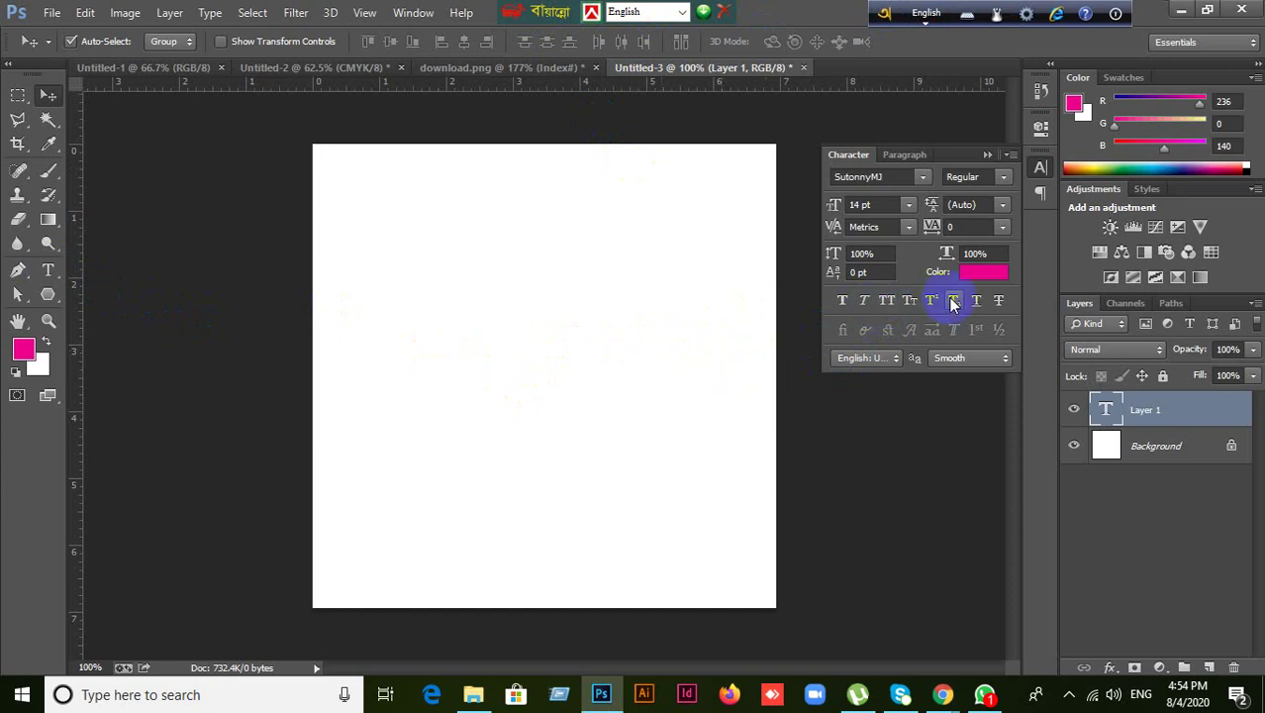
- Discard a trial text line in the middle of the canvas and delete the empty text layer
click(50, 270)
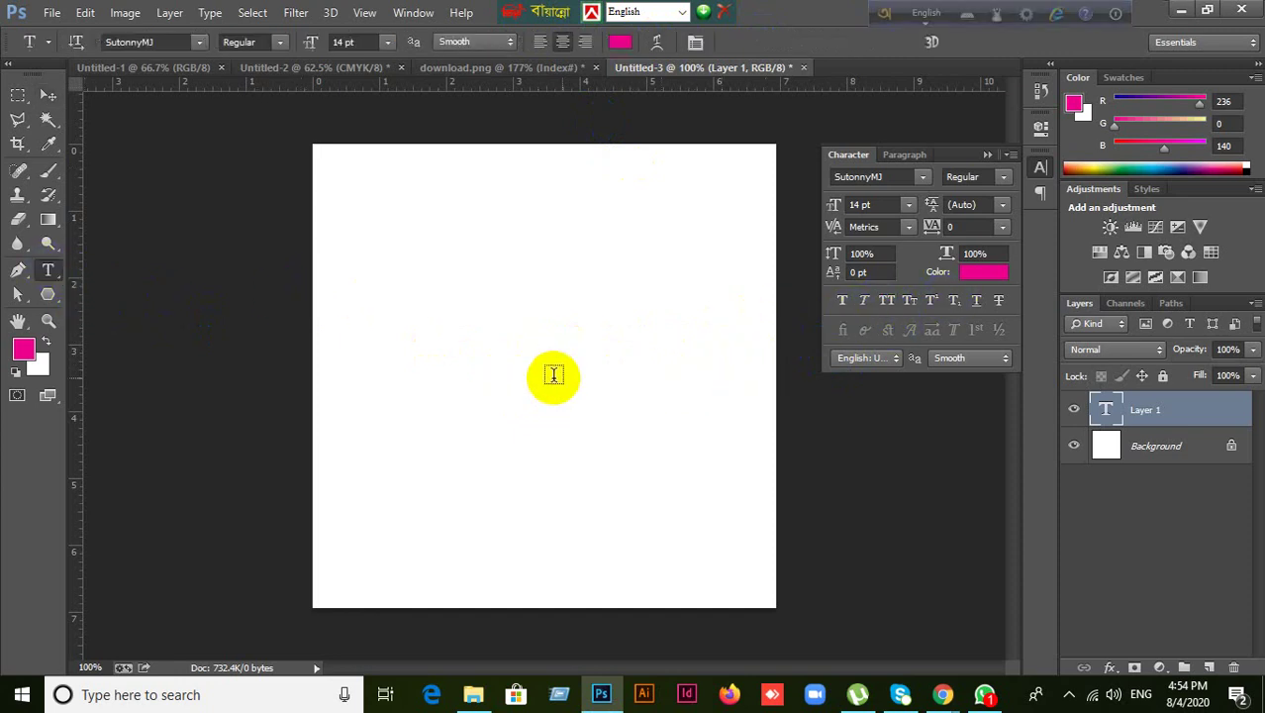
click(563, 339)
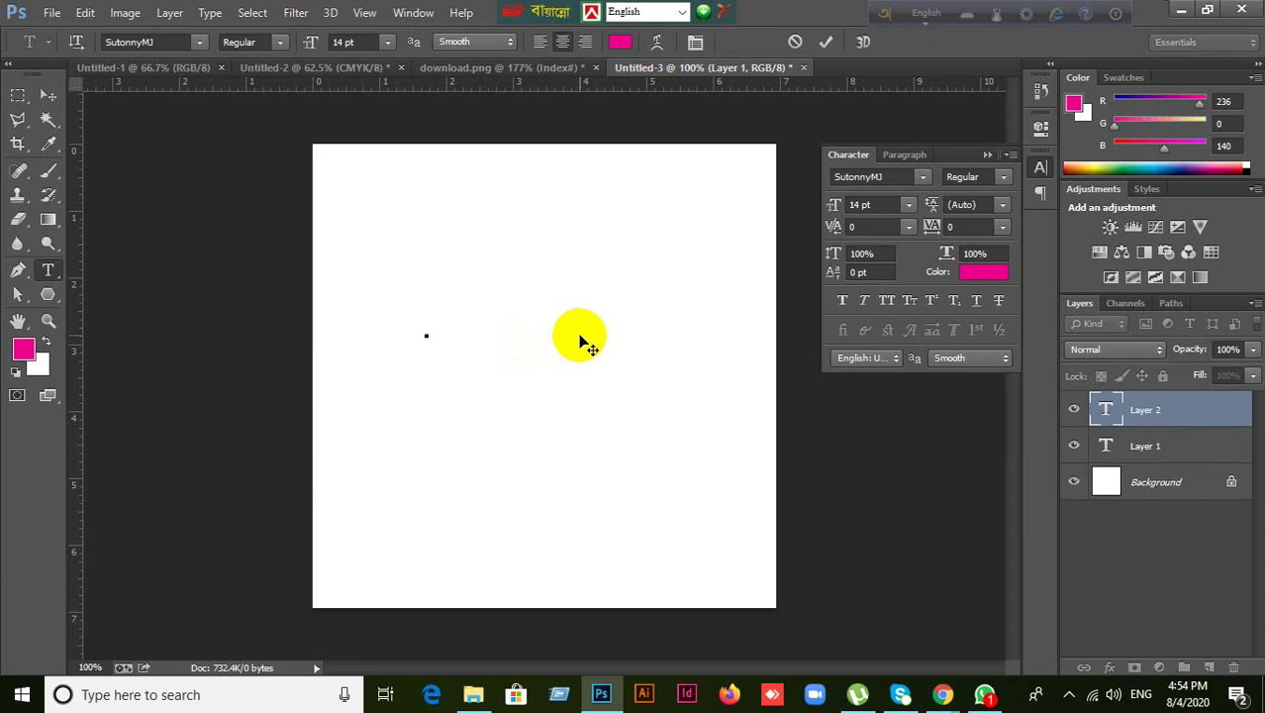
click(792, 49)
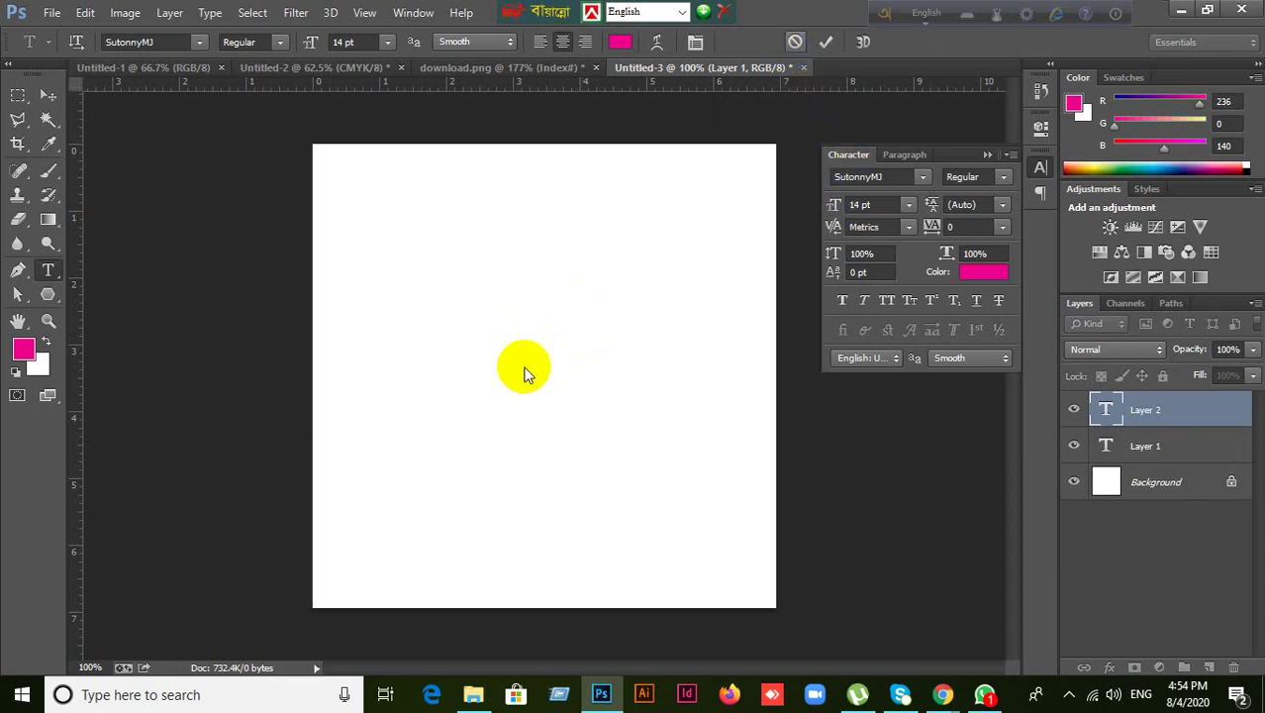
click(1239, 668)
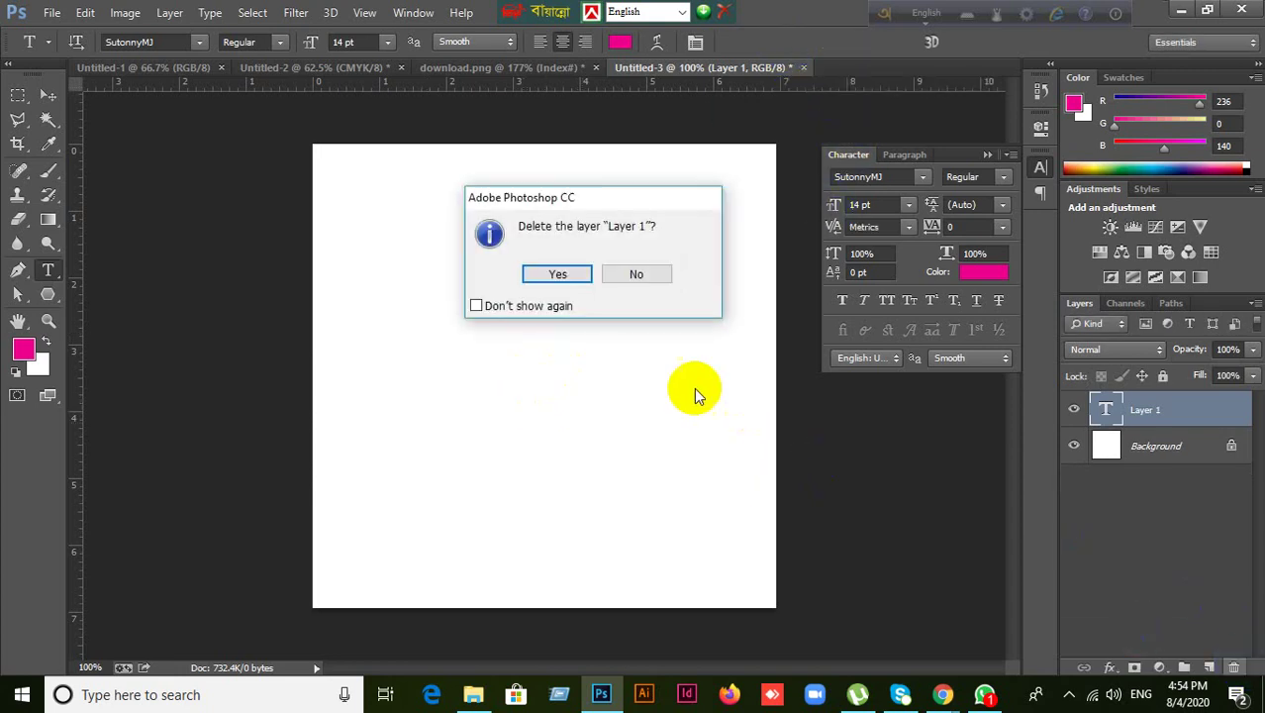
click(559, 272)
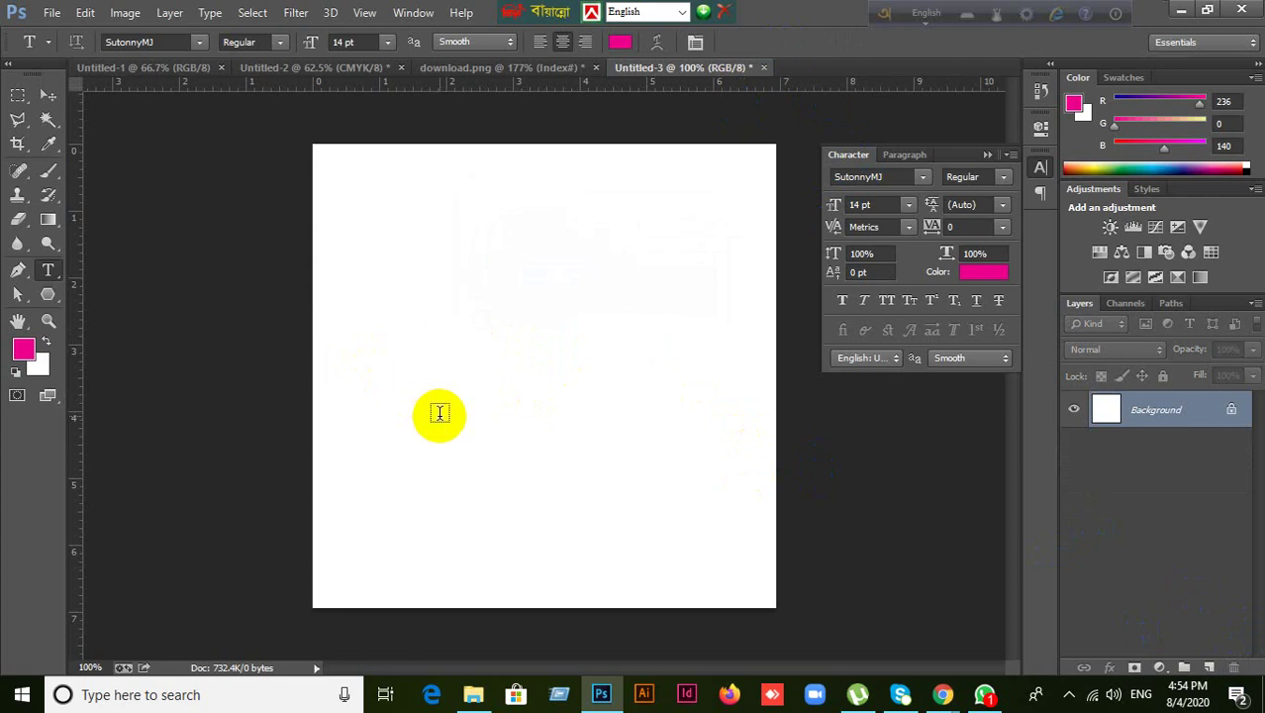
- Switch the keyboard layout to Bijoy Classic and start a new text line left of the canvas centre
key(ctrl+alt+b)
click(425, 342)
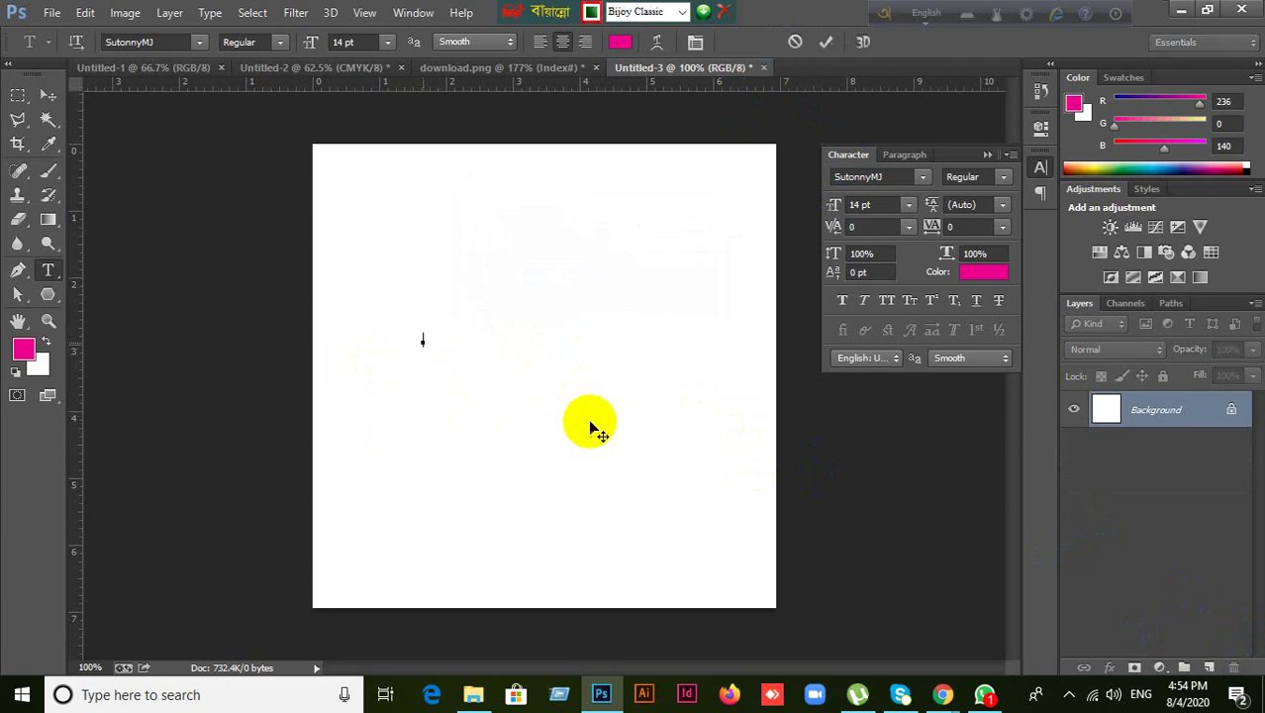
- Try a short Bangla test entry at 14 pt in the new text line and clear it
text(k)
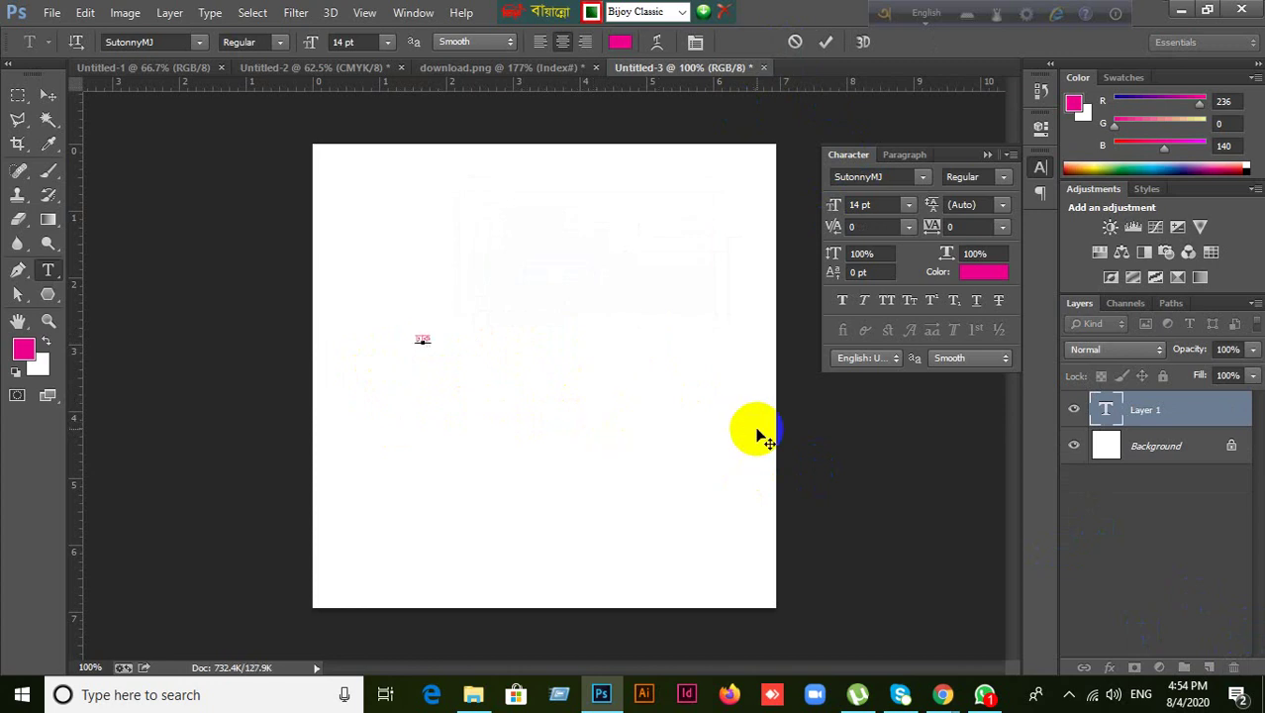
click(884, 303)
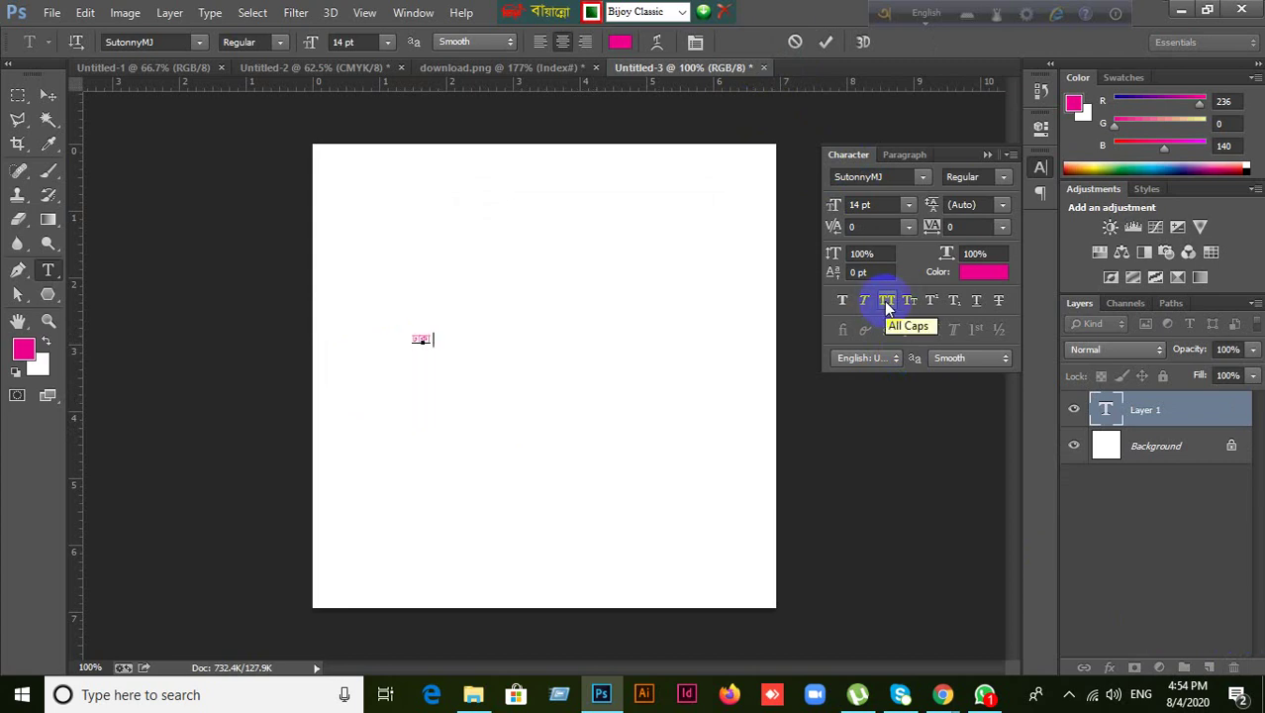
text(evsjv)
key(Left)
key(ctrl+a)
key(BackSpace)
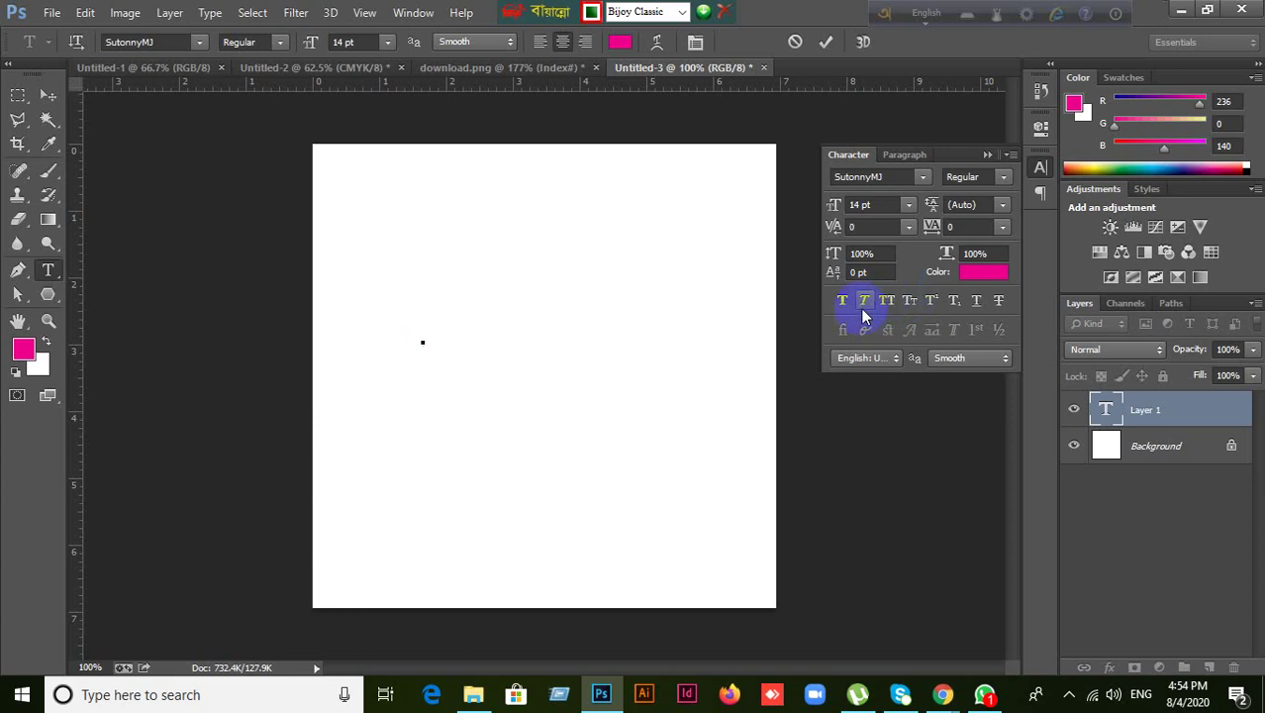
- Set the size of the new text line to 50 pt
click(875, 203)
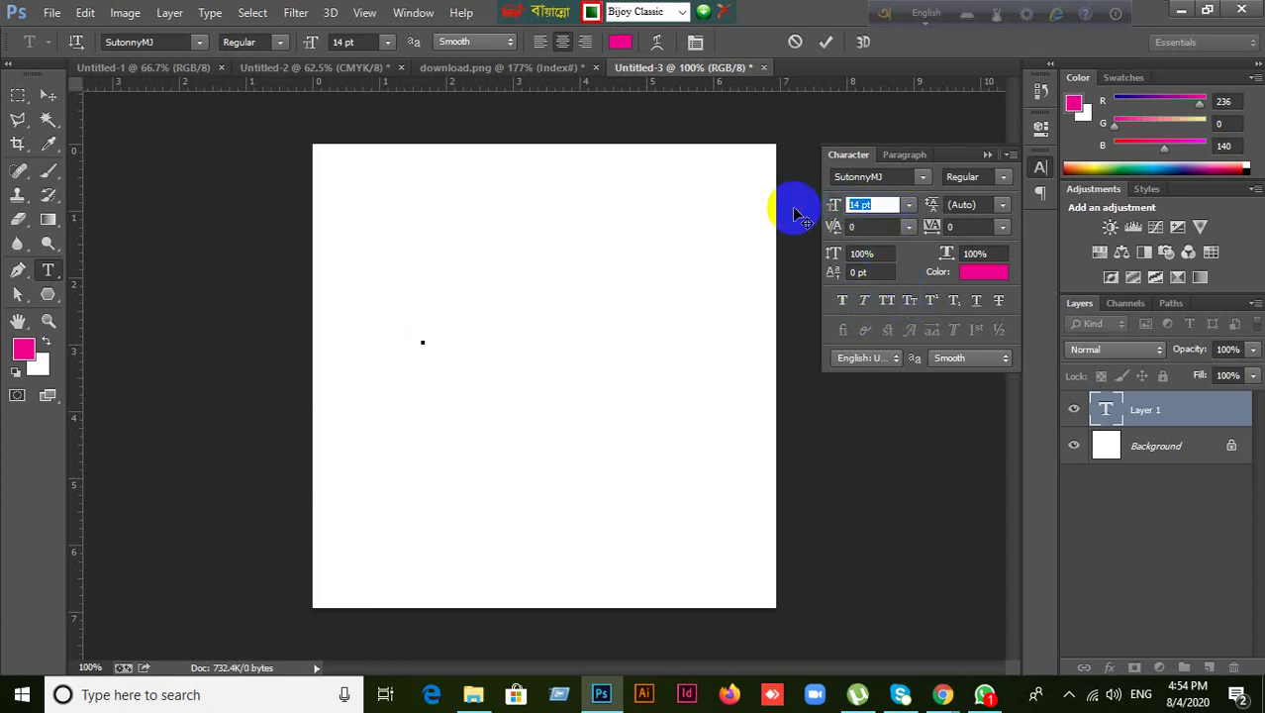
text(50)
key(Return)
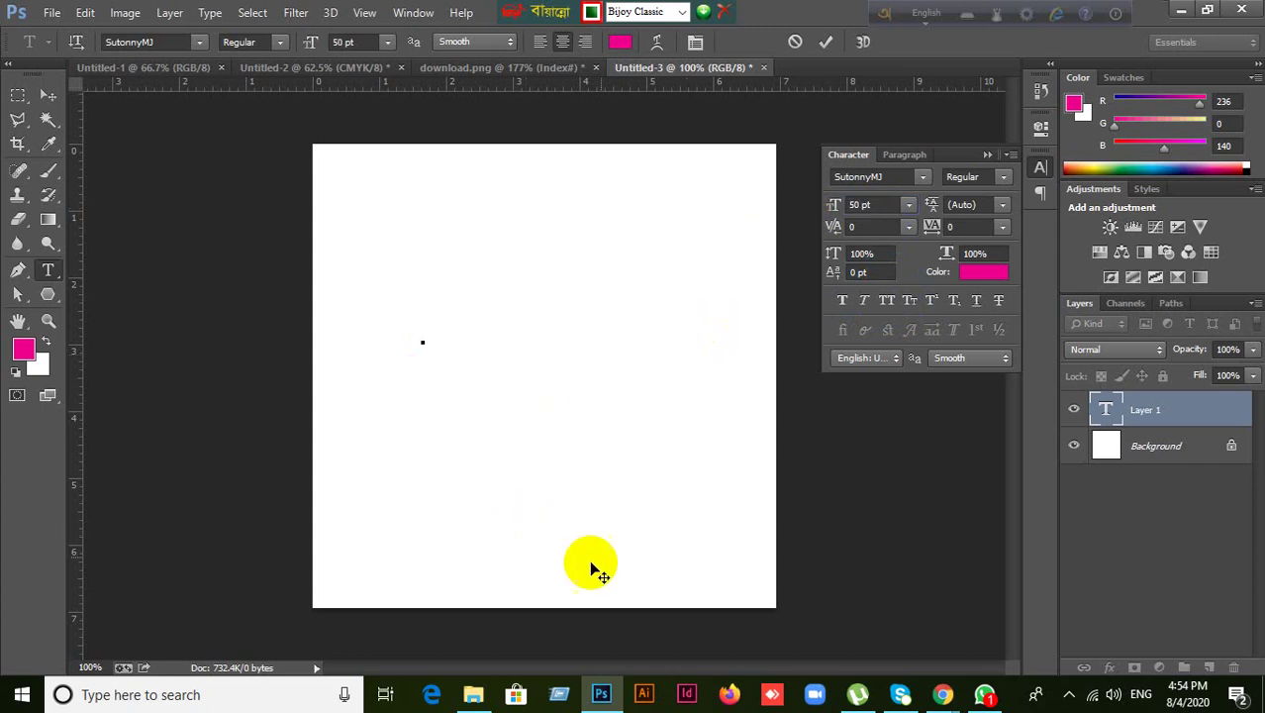
- Enter the Bangla line "ঢাক বাংলাদেশের রাজধানী" and commit the text
text(ঢাক)
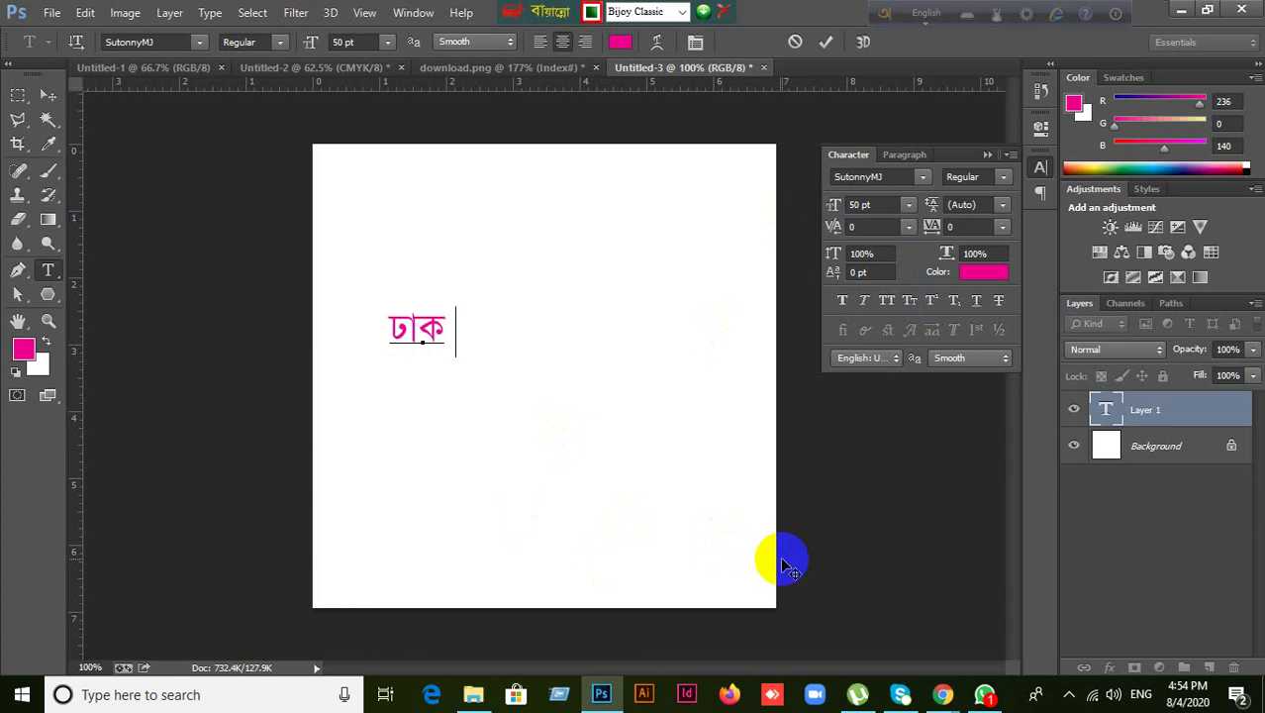
text( বাং)
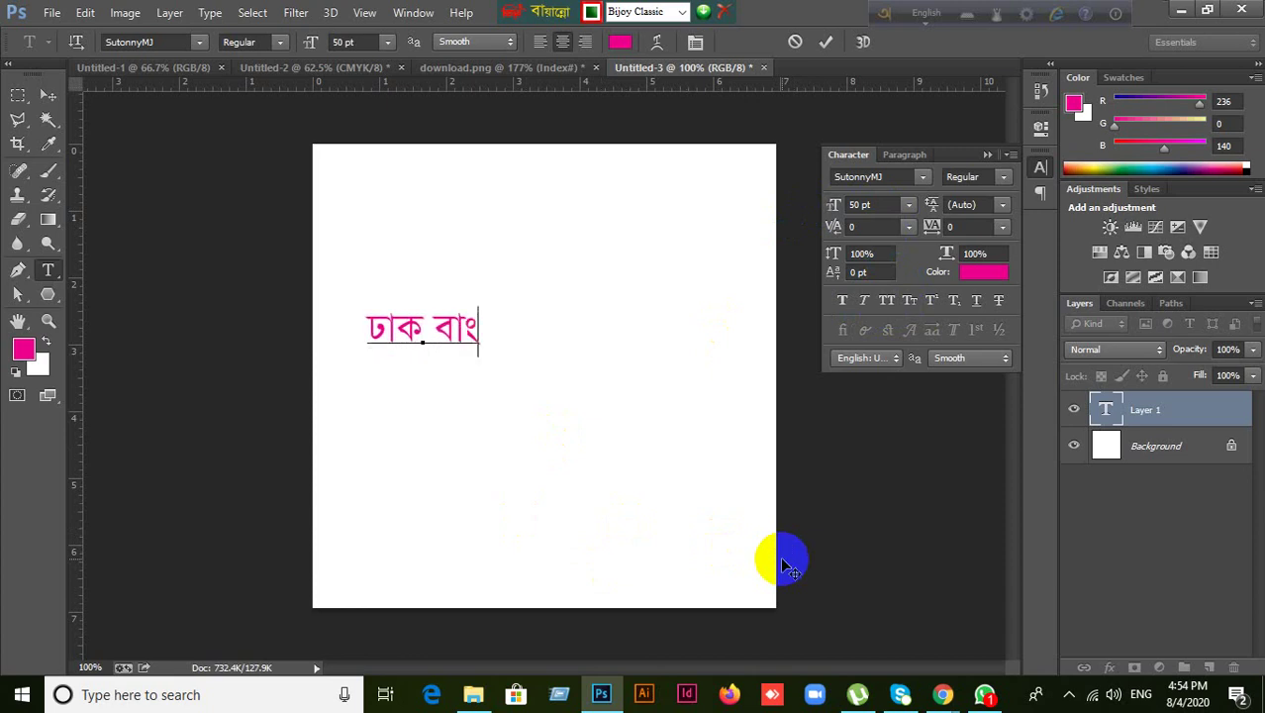
text(লাদ)
key(BackSpace)
text(ে)
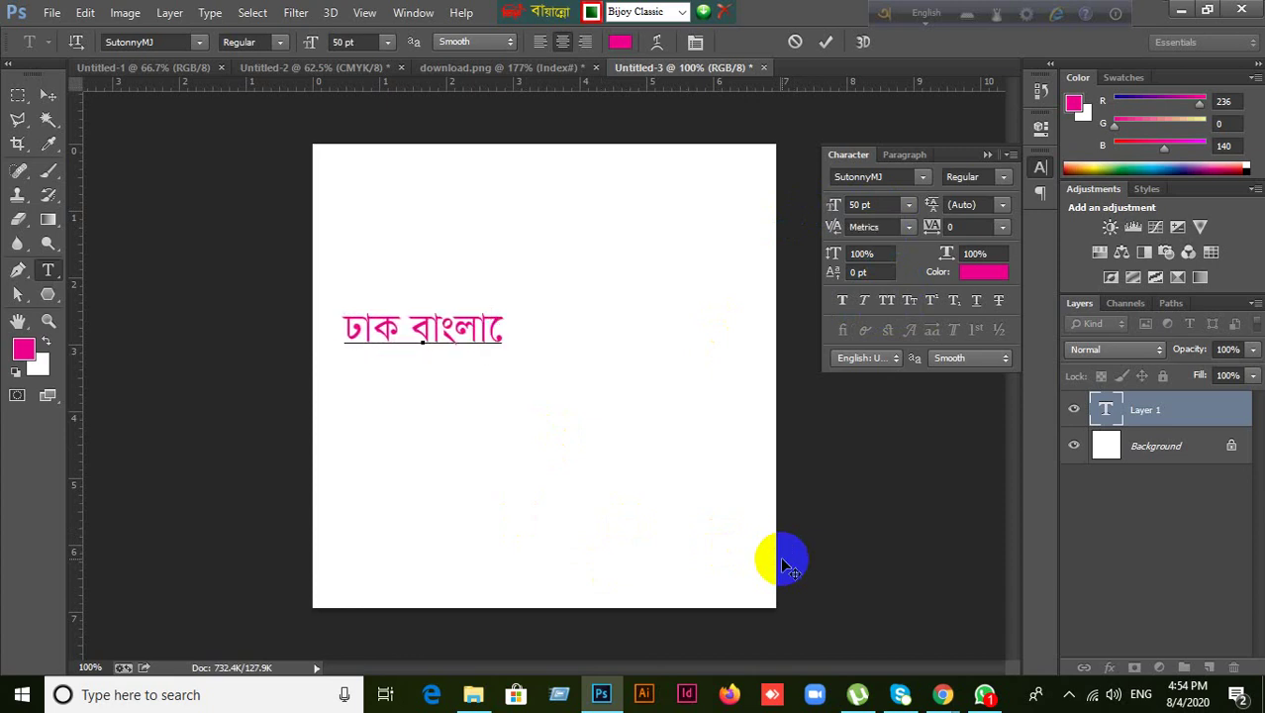
text(দেশেরে)
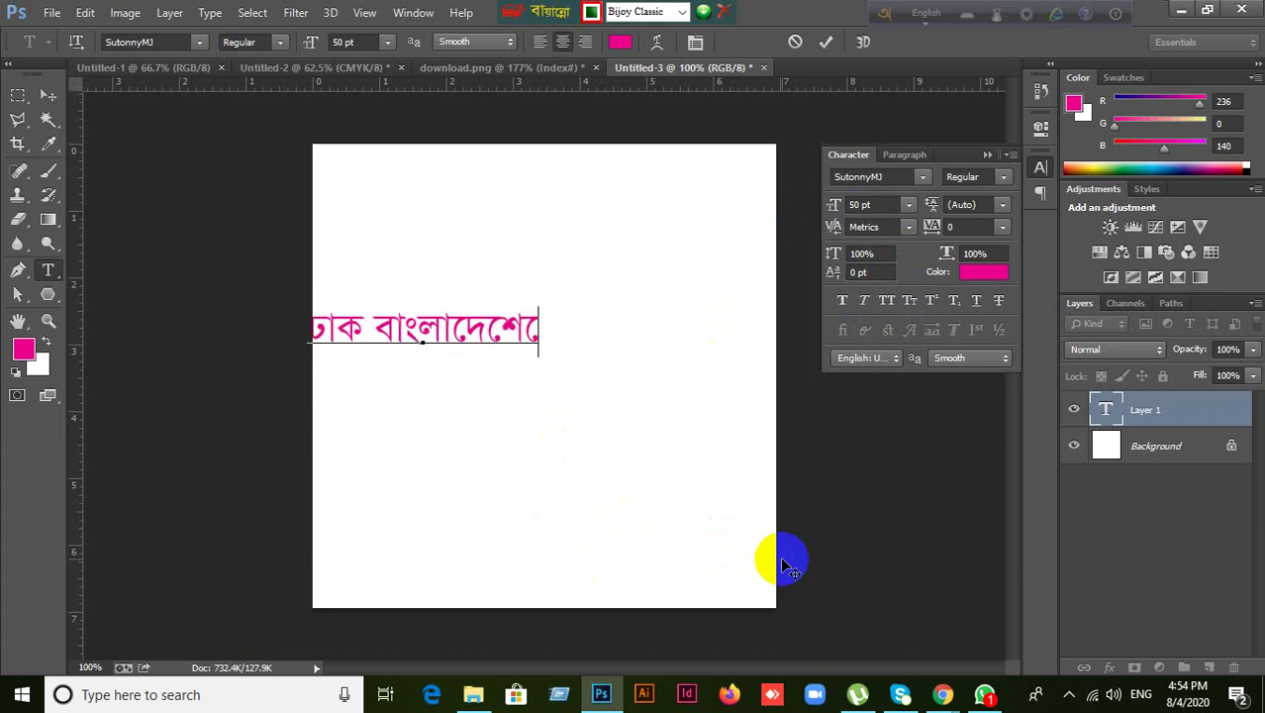
key(BackSpace)
key(BackSpace)
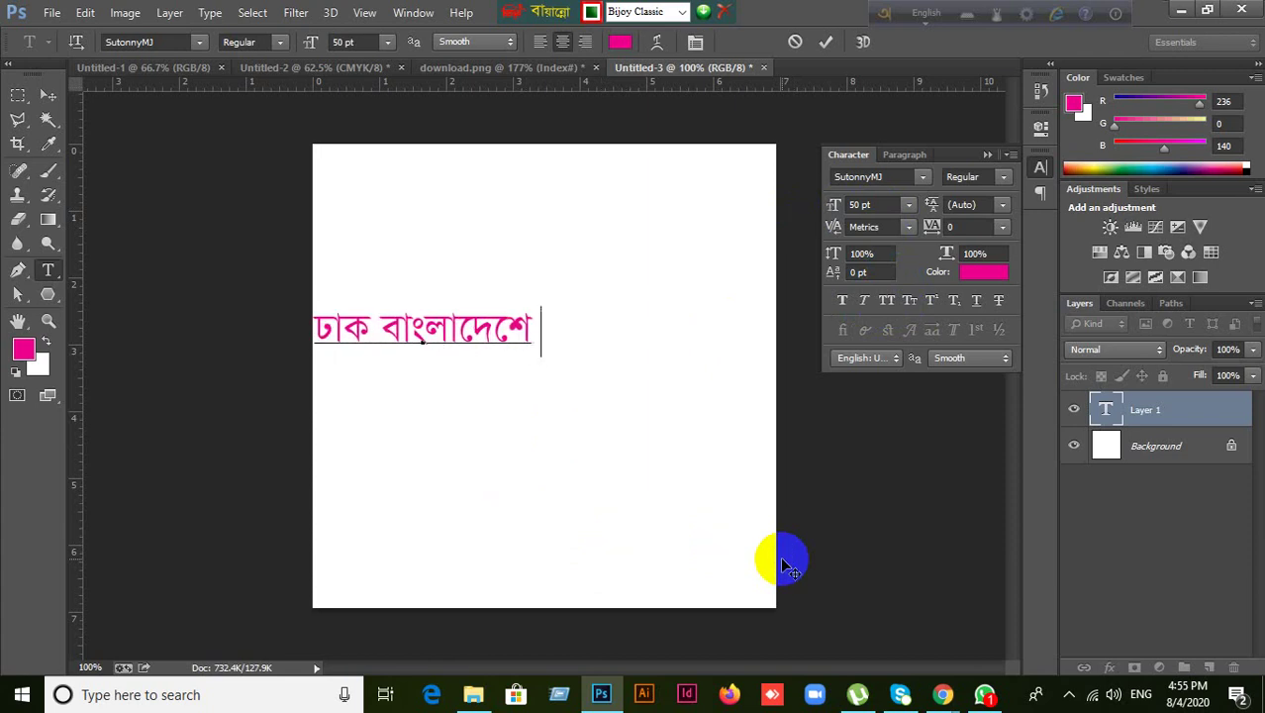
text(র রাজধানি)
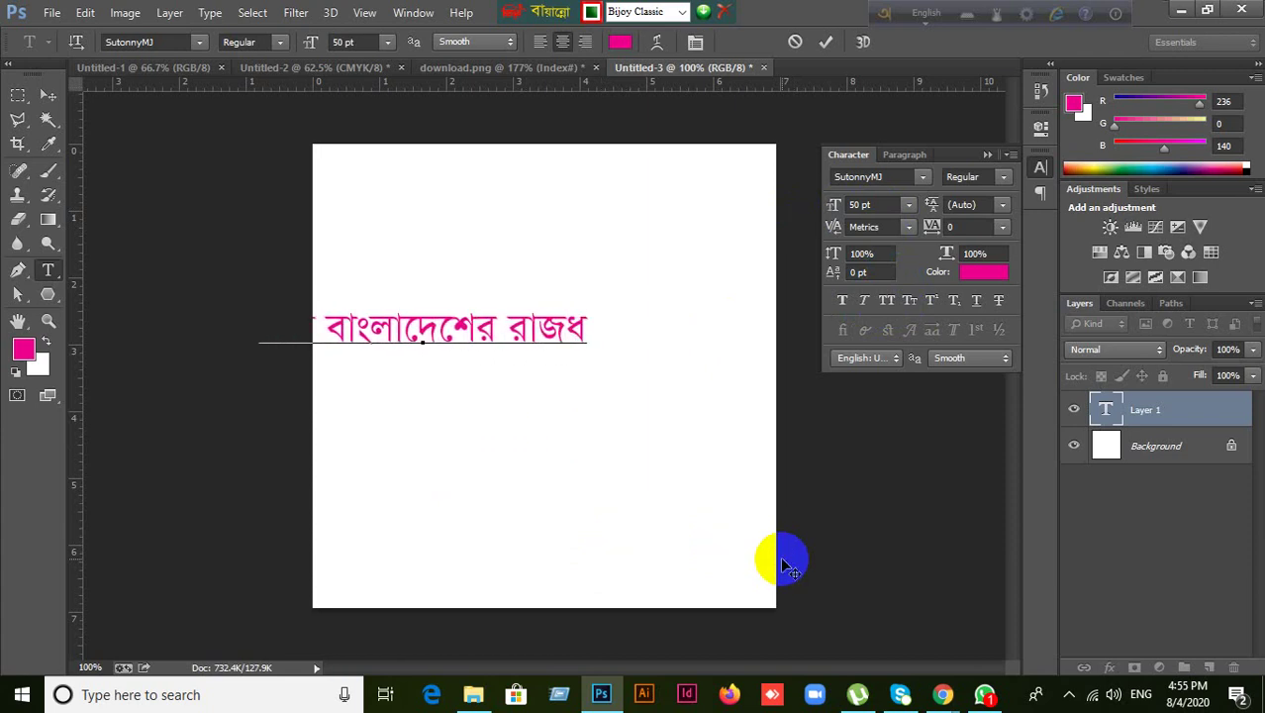
key(BackSpace)
key(BackSpace)
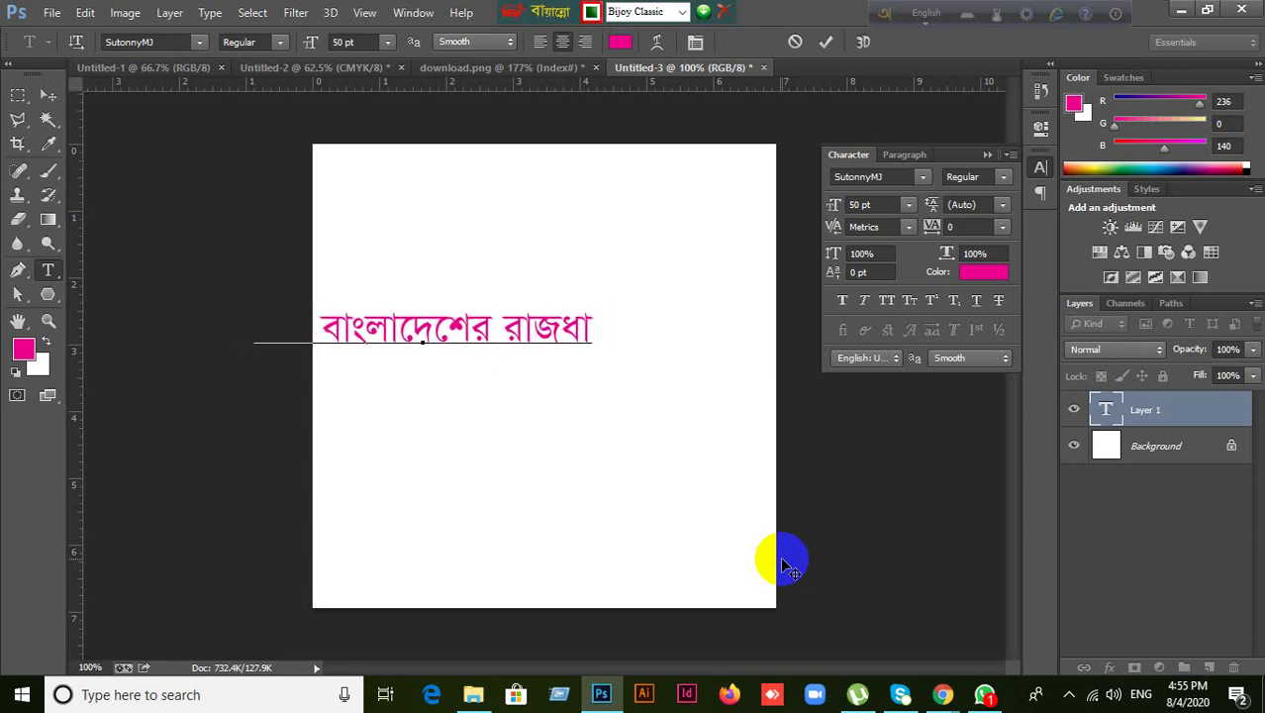
key(BackSpace)
text(ী)
key(BackSpace)
text(ানী)
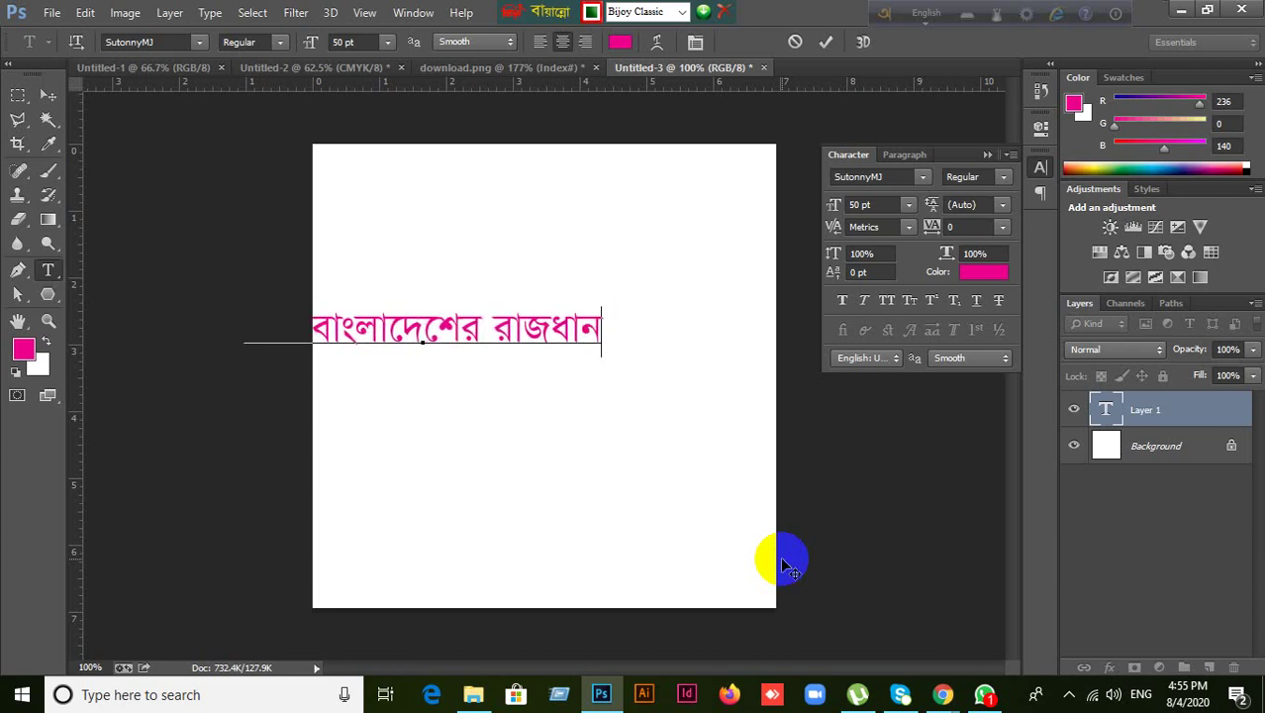
click(826, 47)
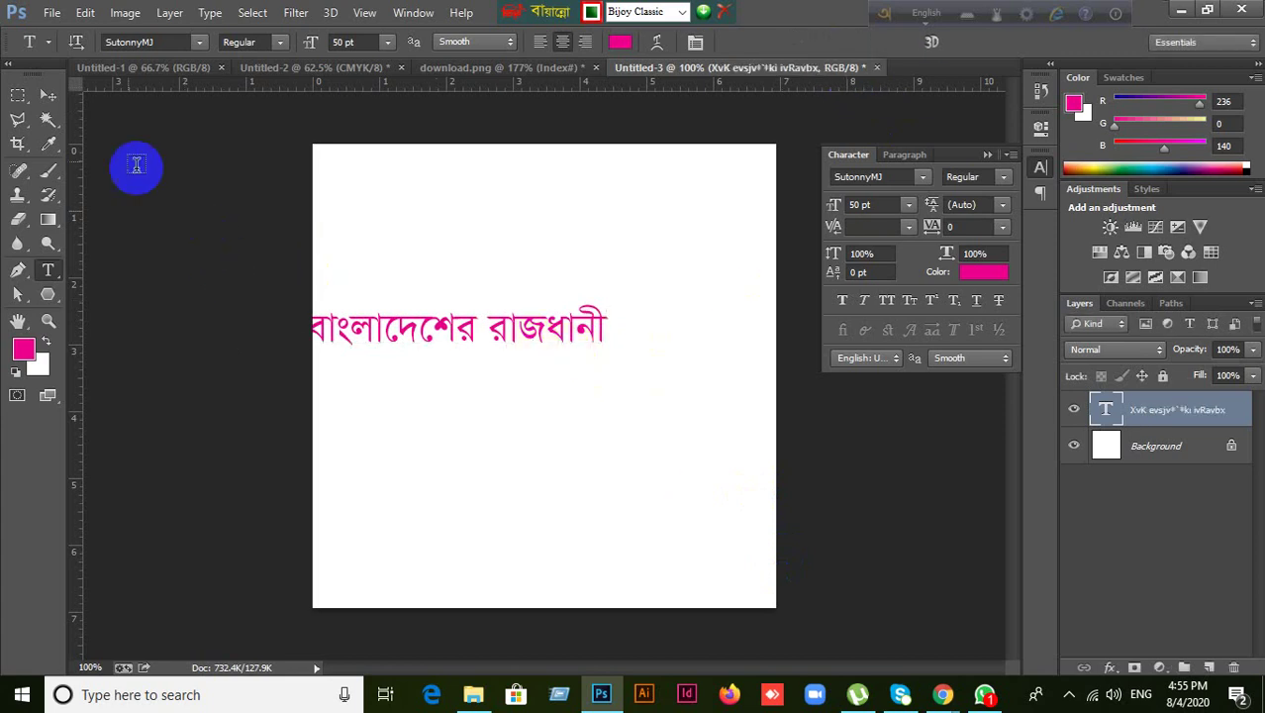
- Move the Bangla text line fully onto the canvas, horizontally centred in its upper part
click(52, 99)
drag(433, 315, 565, 268)
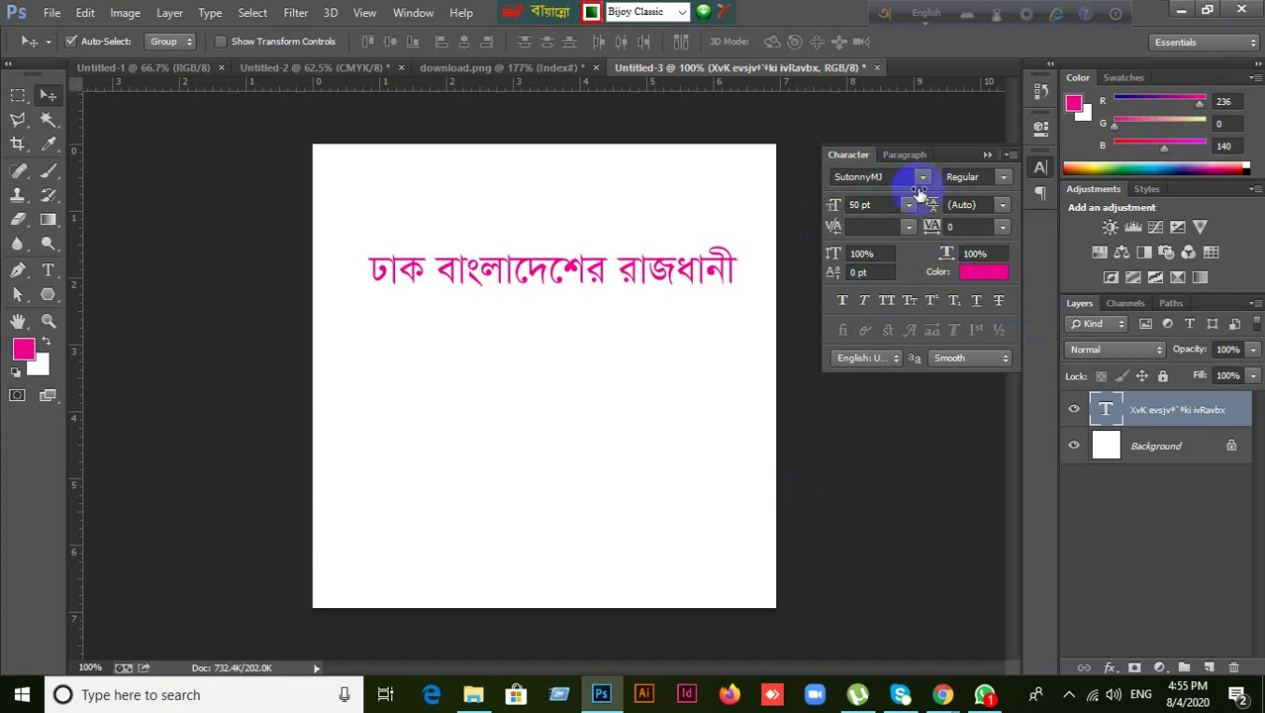
drag(573, 261, 562, 263)
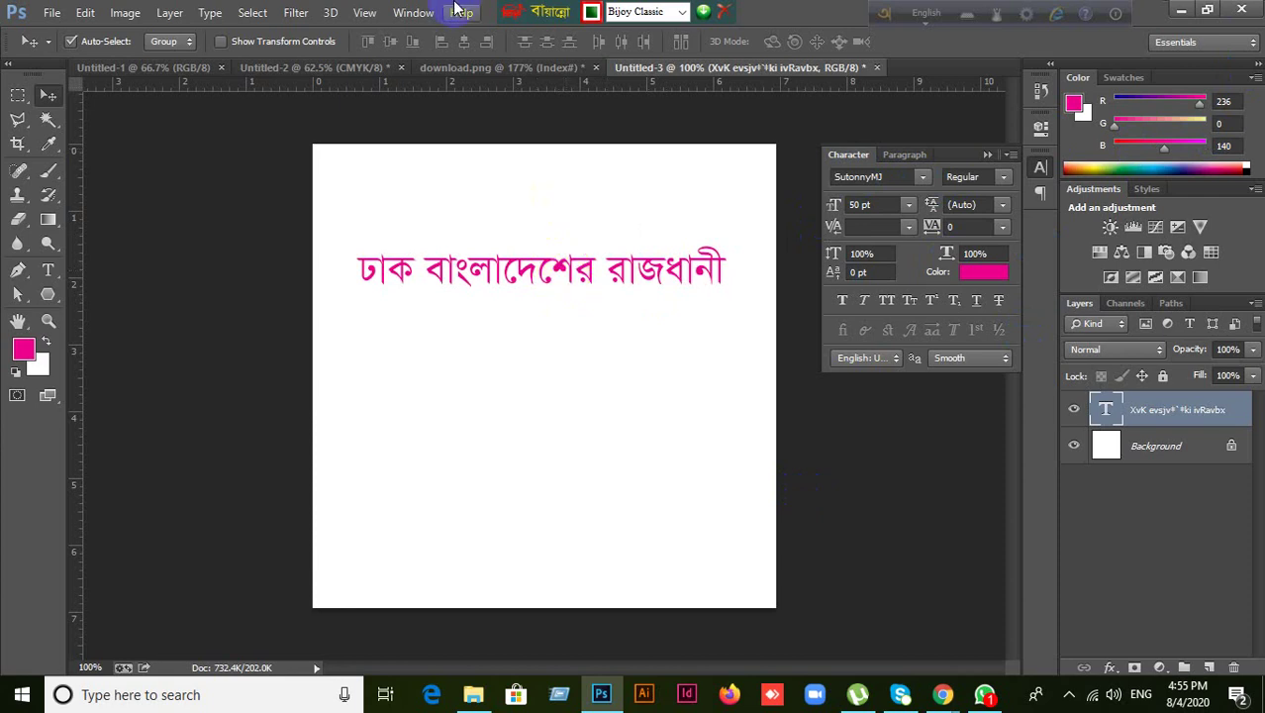
- Correct the first word of the Bangla text line to "ঢাকা" and commit the edit
click(1107, 410)
double_click(1106, 410)
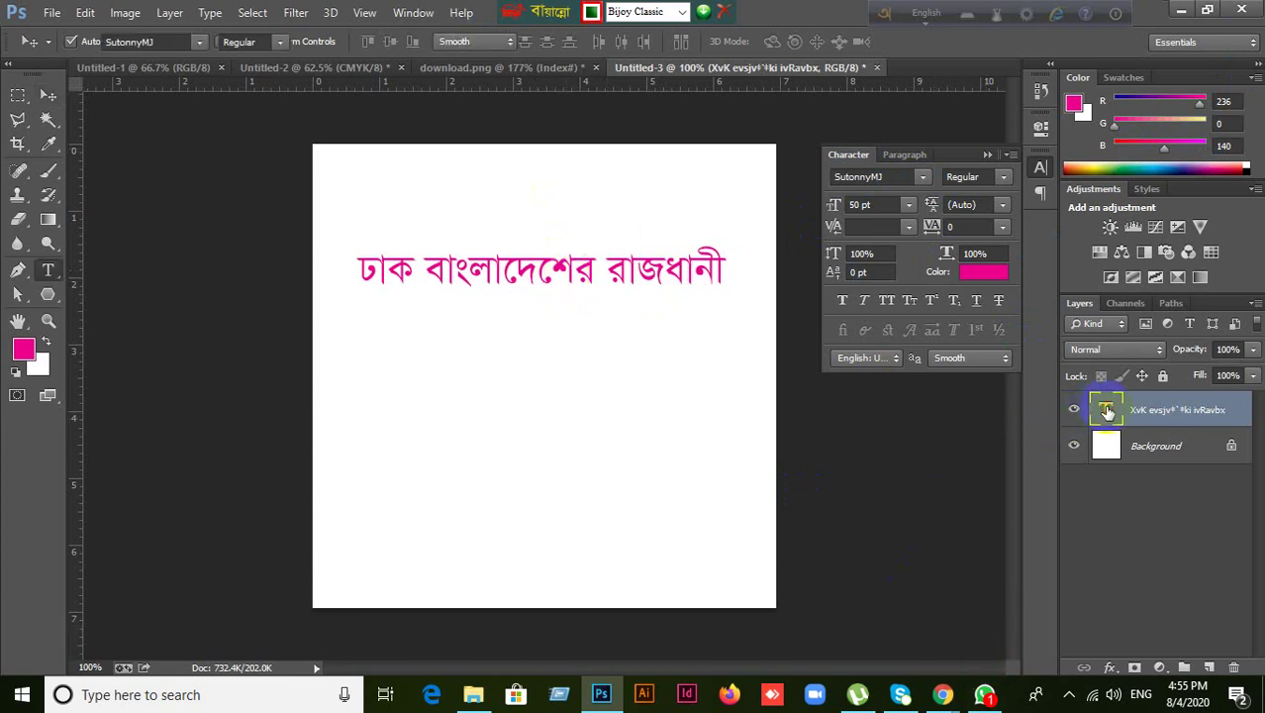
click(413, 272)
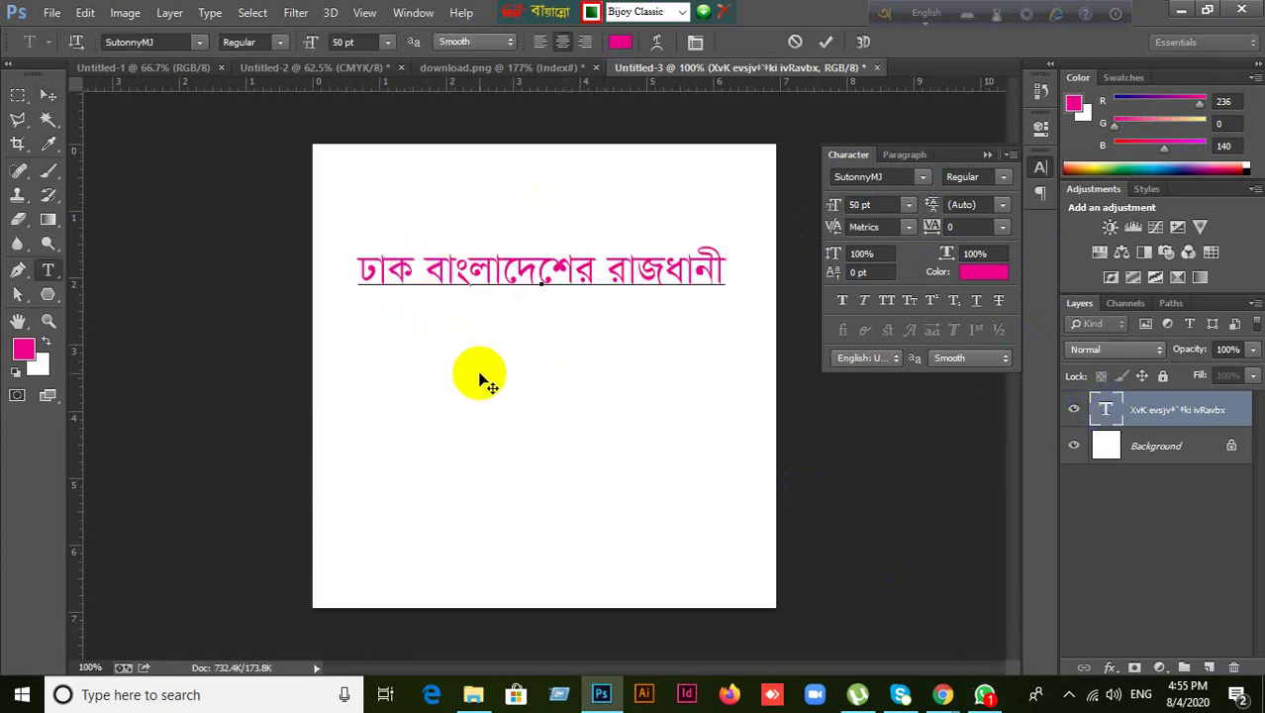
text(f)
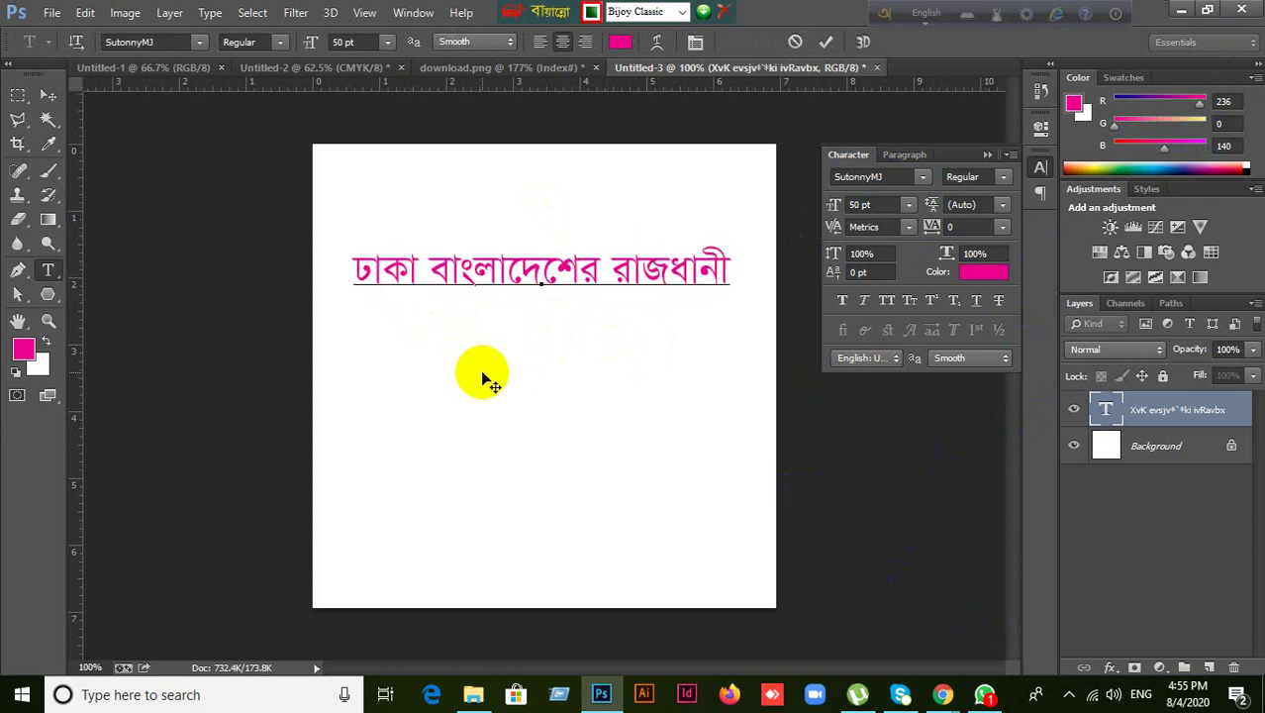
click(46, 94)
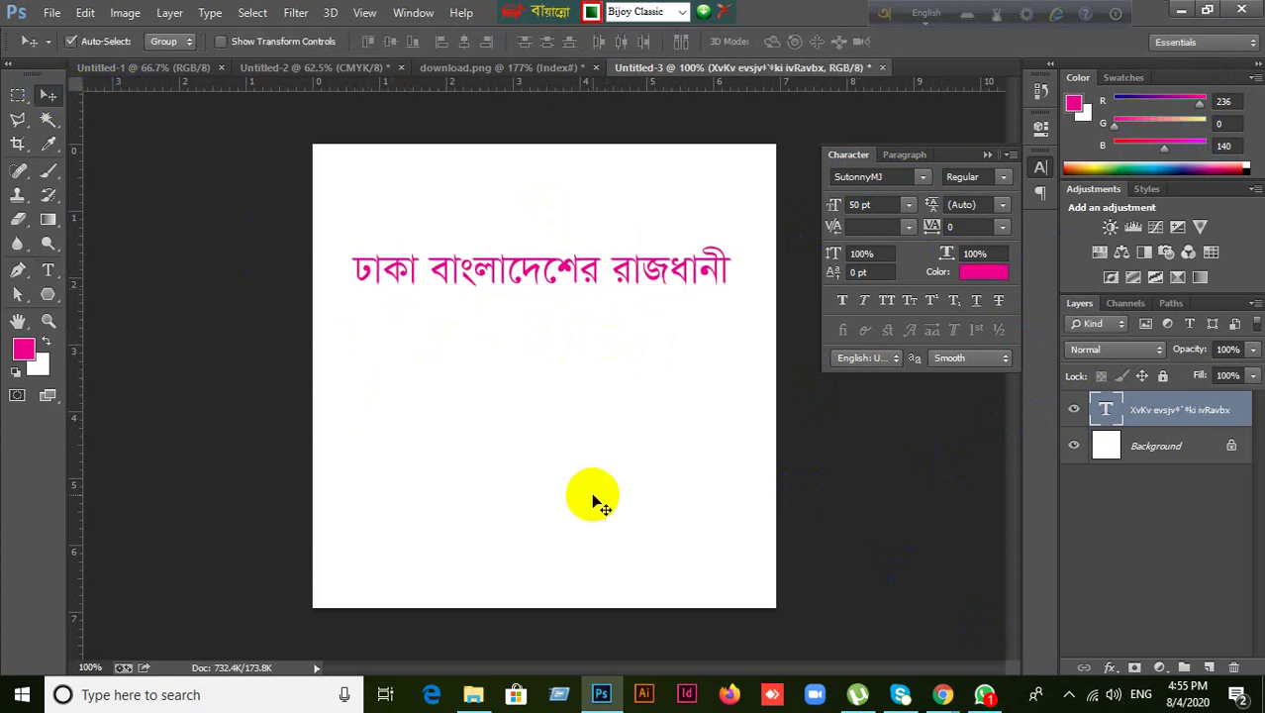
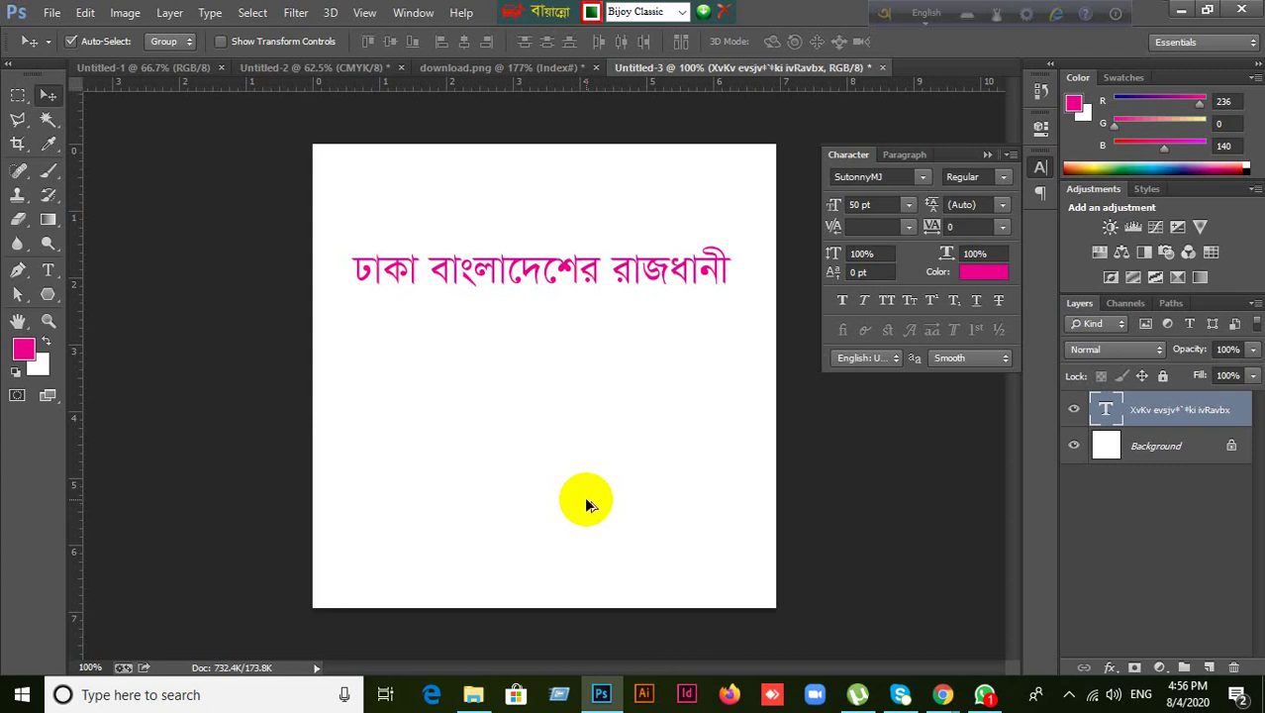
- Switch the Bijoy keyboard to English and change the font of the text line to Lato
key(ctrl+alt+b)
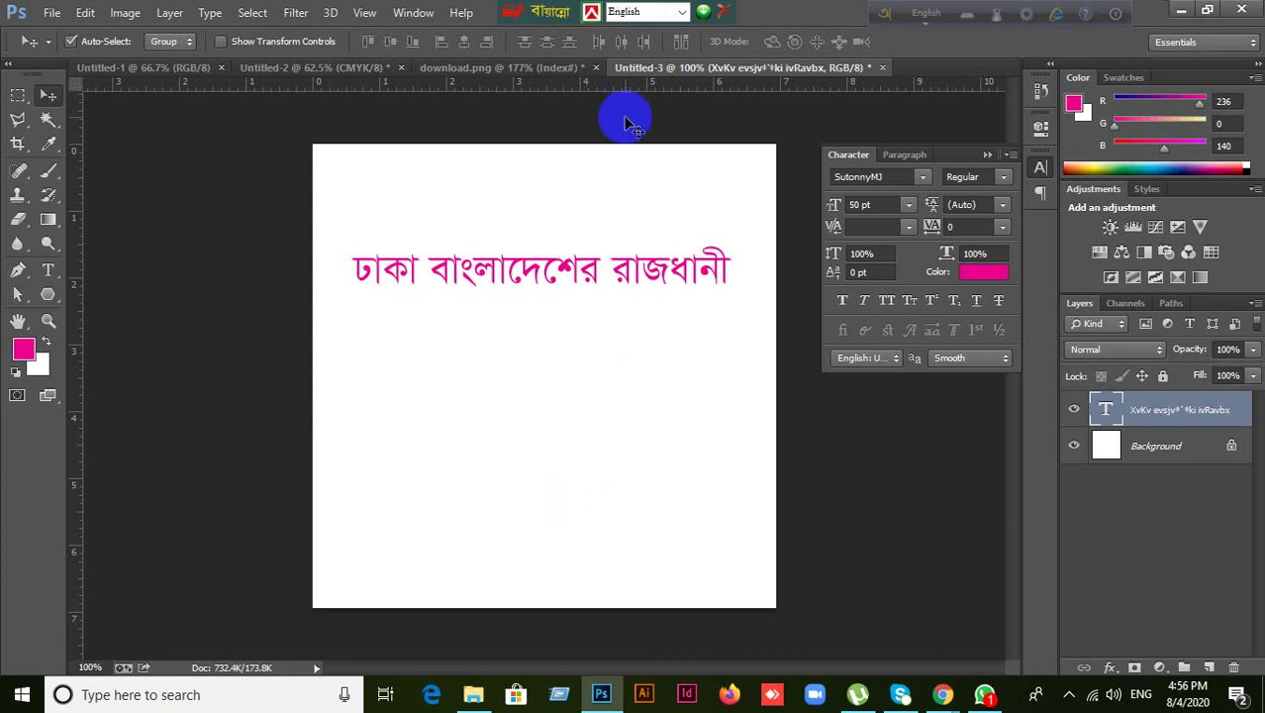
click(893, 178)
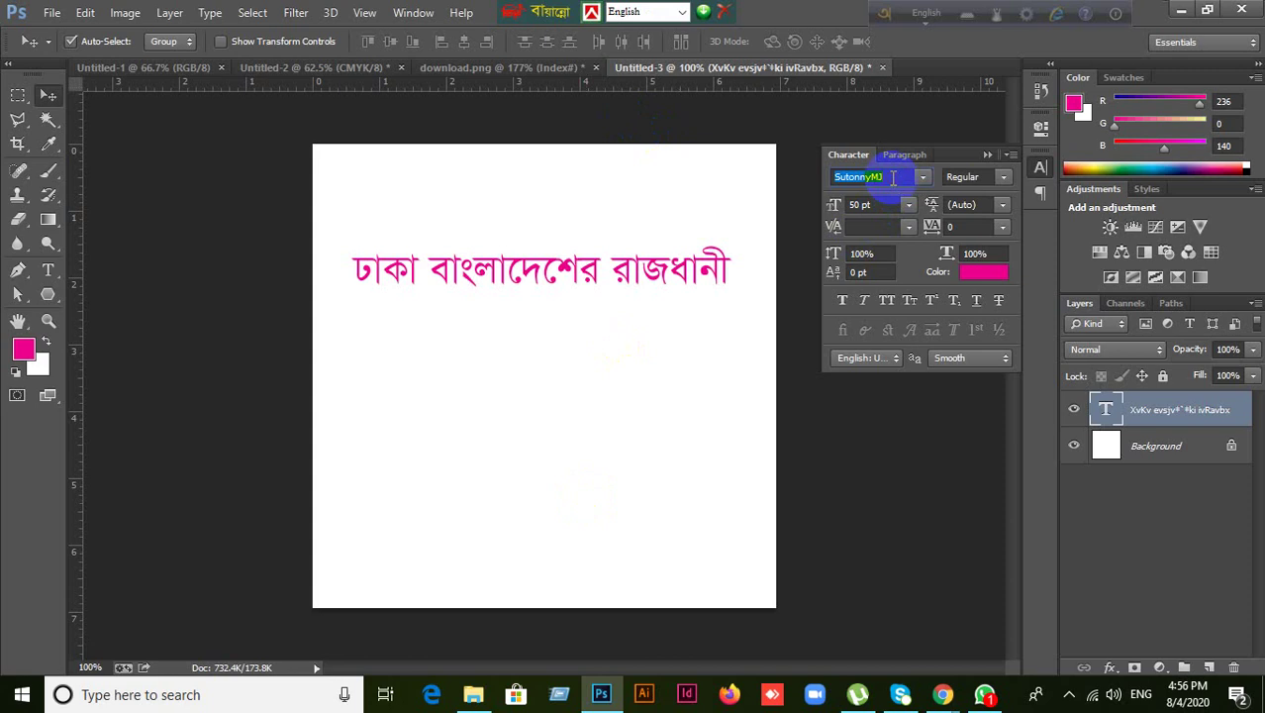
text(Lato)
key(Return)
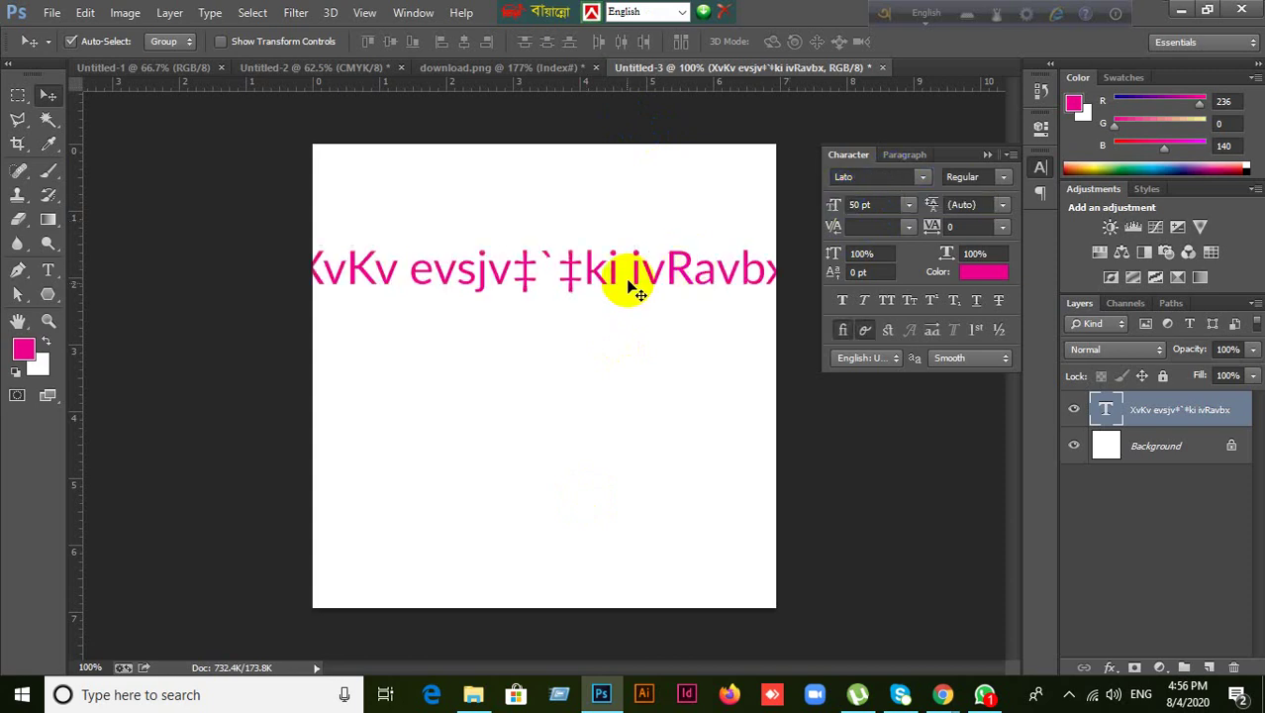
- Delete the test text layer and collapse the character settings
key(Delete)
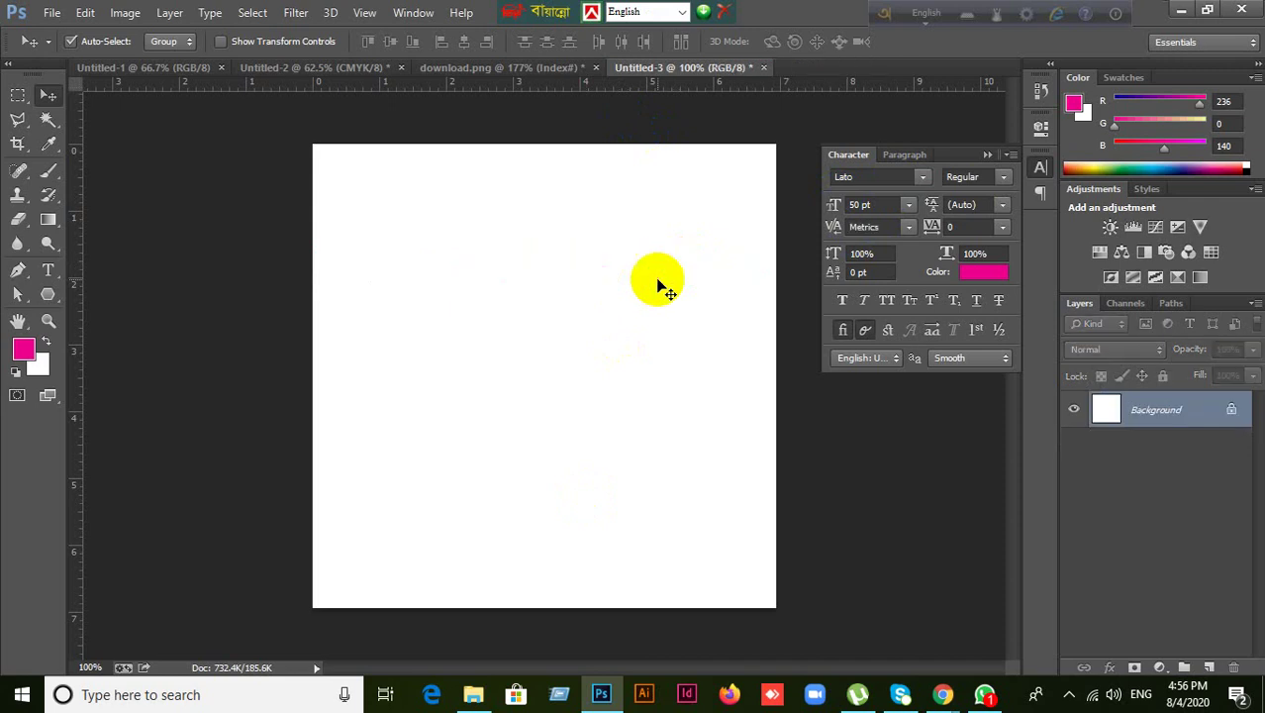
click(983, 159)
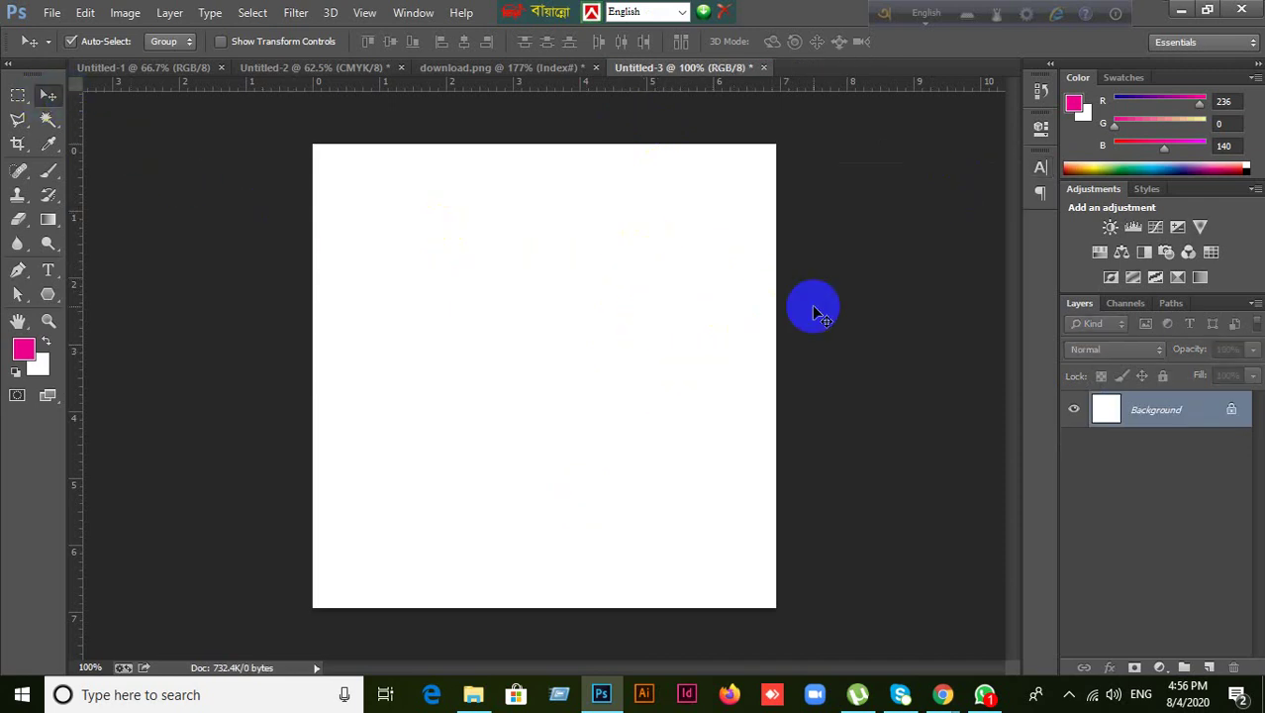
- Show the desktop and reposition the floating Avro and Bijoy keyboard toolbars
drag(897, 20, 690, 22)
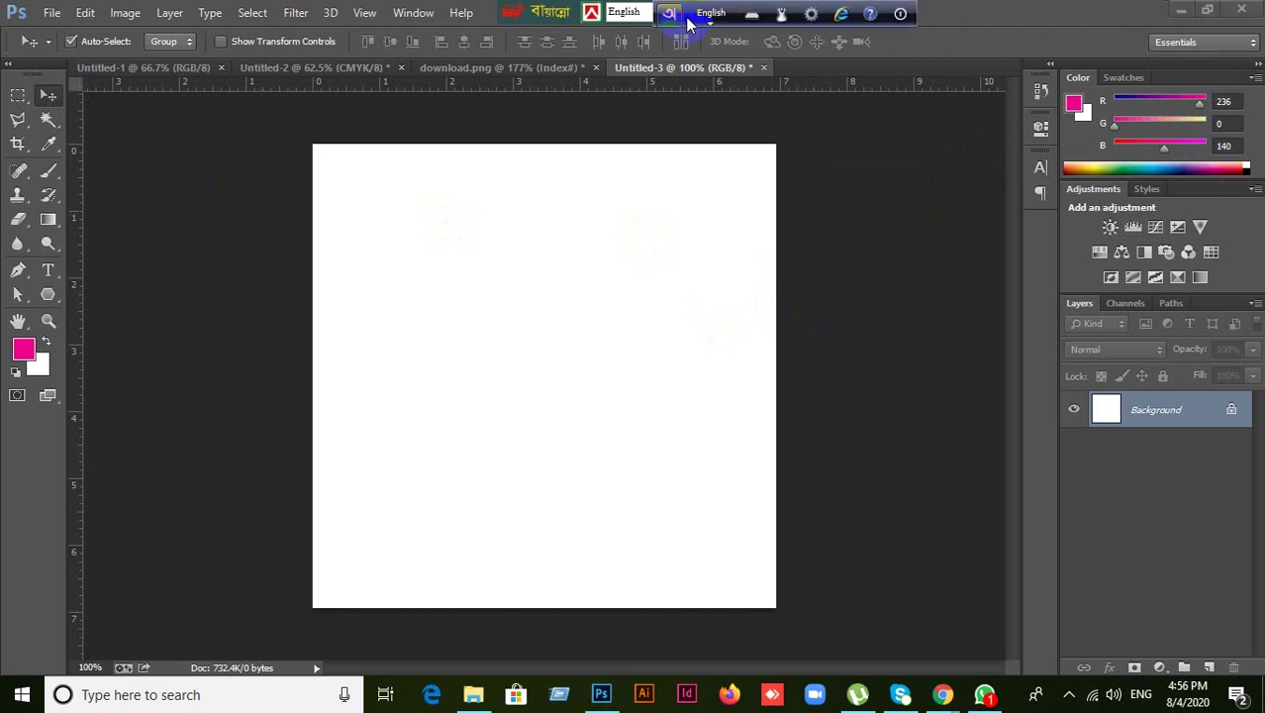
click(1180, 13)
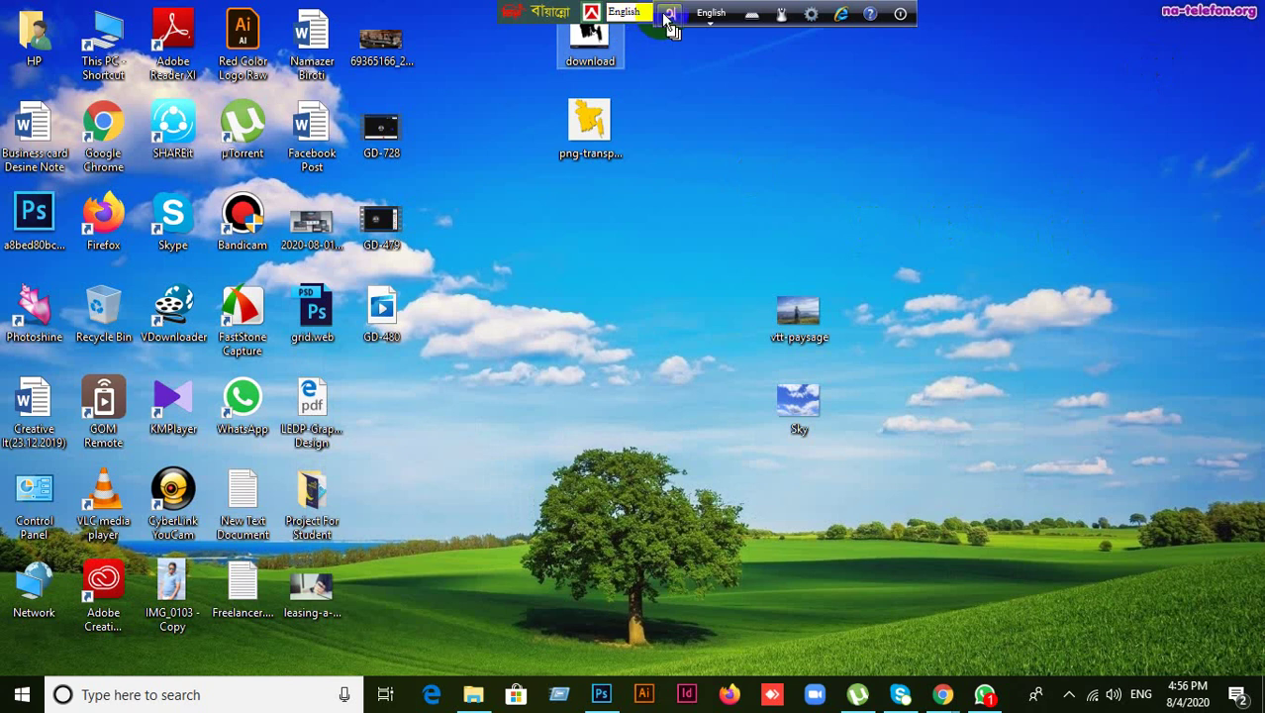
drag(672, 14, 792, 24)
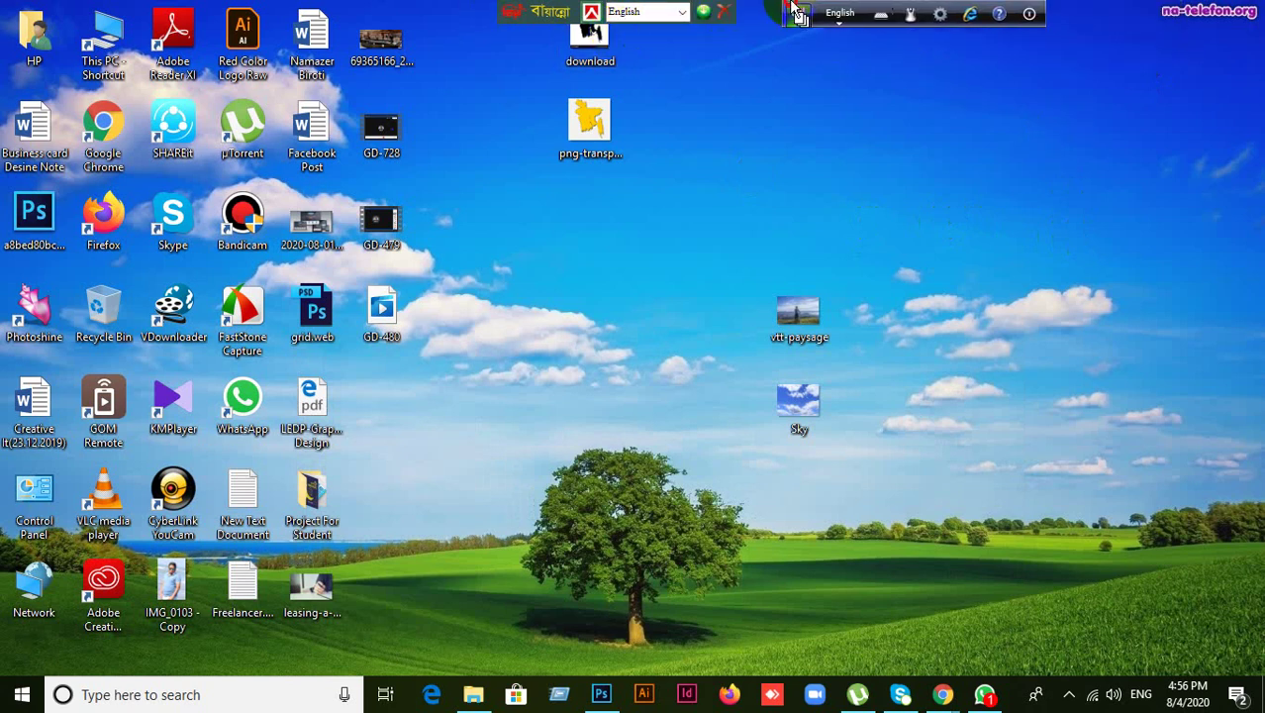
drag(534, 8, 725, 10)
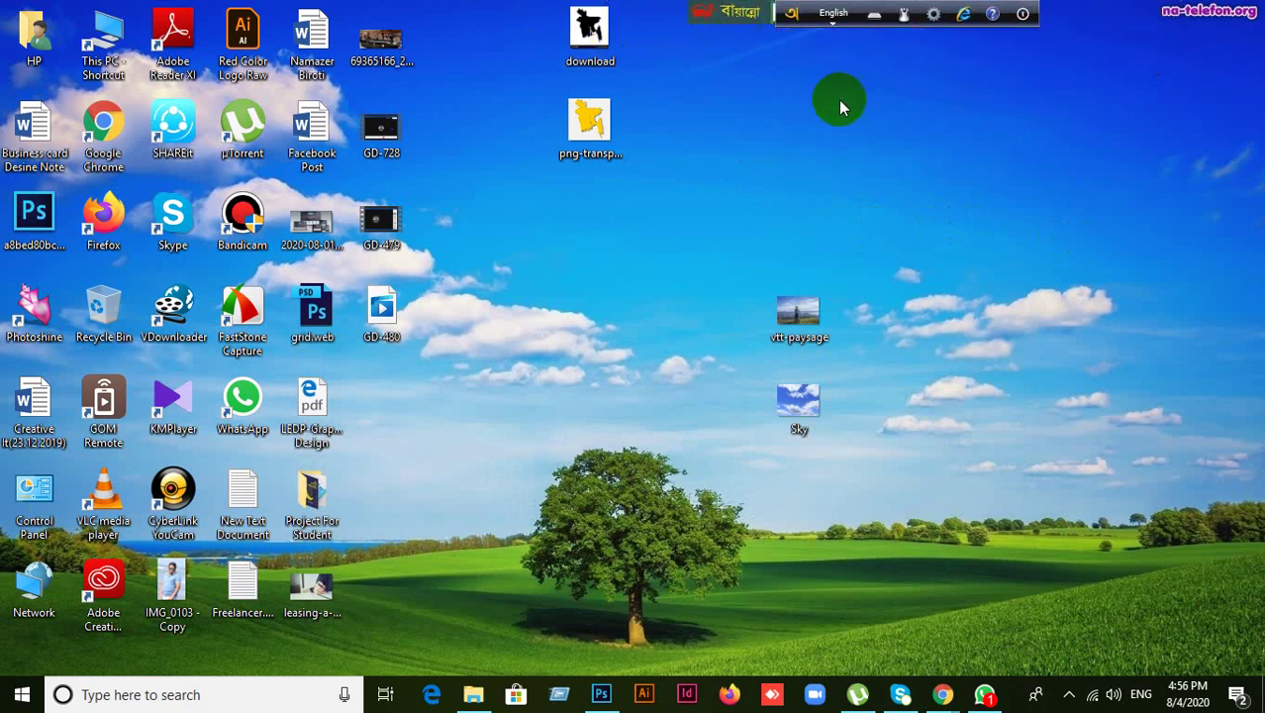
click(590, 123)
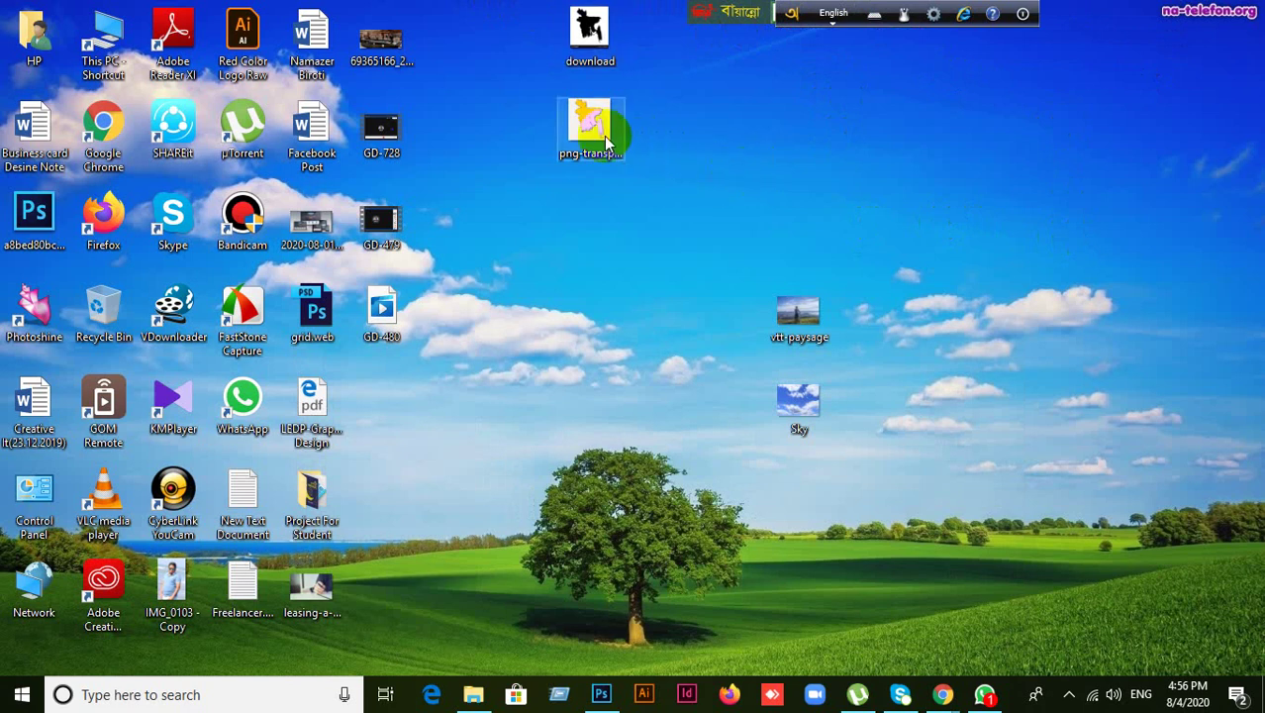
click(721, 175)
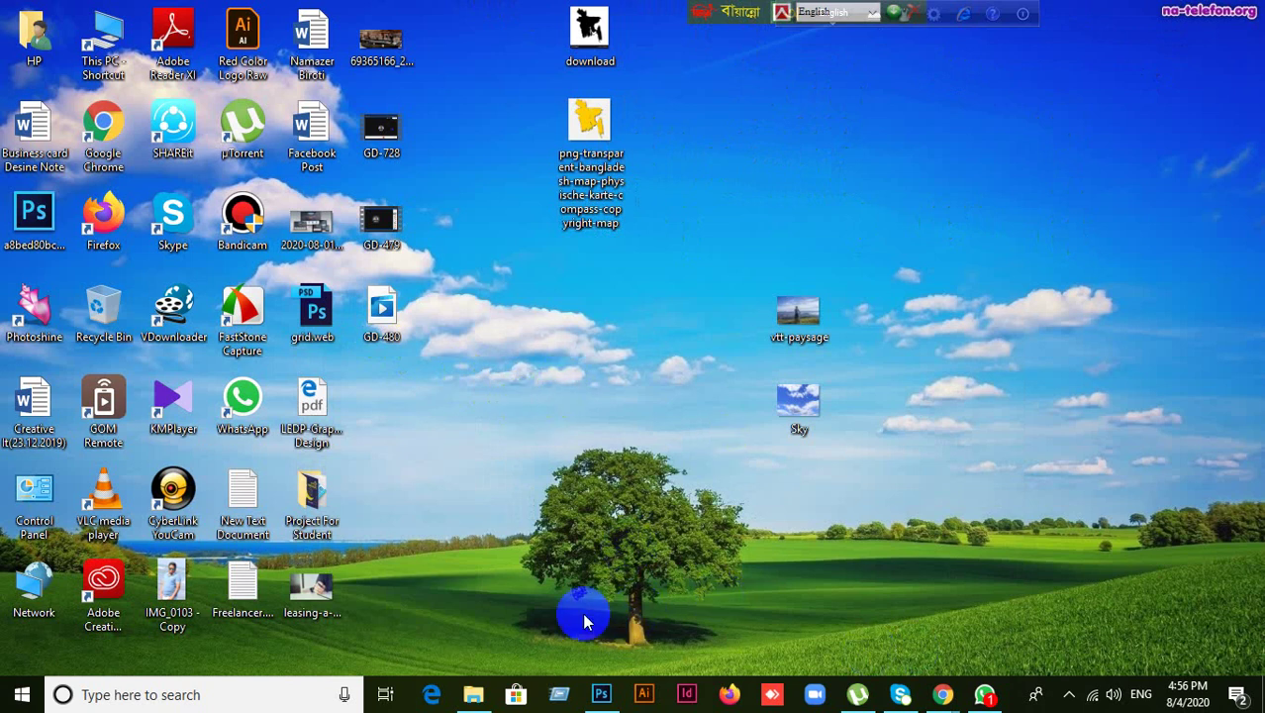
- Check the open group chat in WhatsApp and return to Photoshop
click(986, 695)
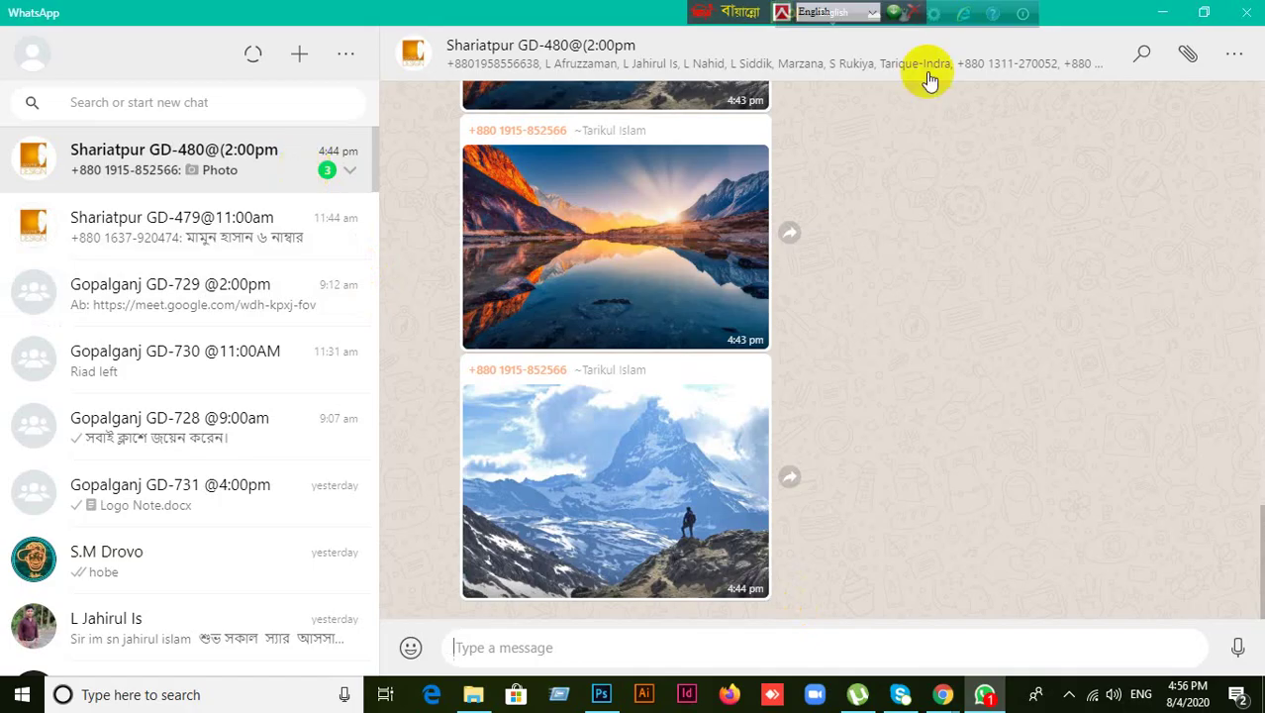
click(1163, 12)
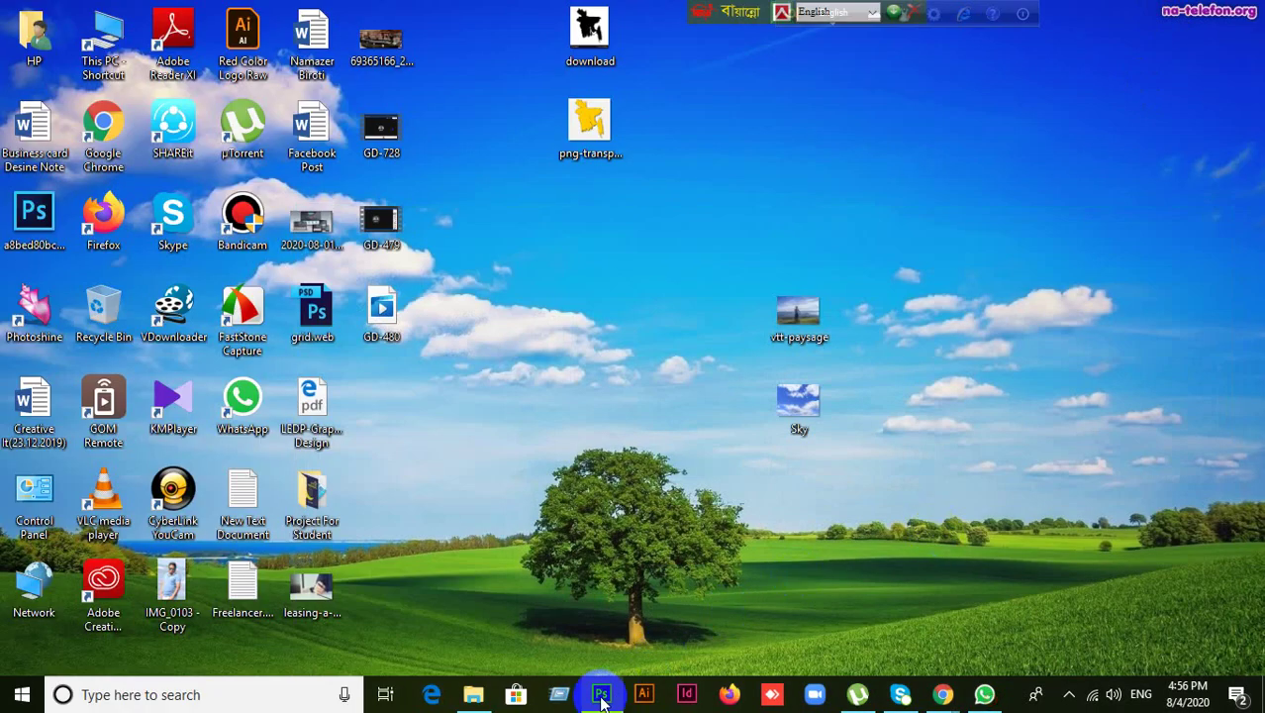
click(601, 692)
- Switch to the Google Meet window in Chrome and place the Bijoy and Avro keyboard toolbars side by side
mouse_move(925, 680)
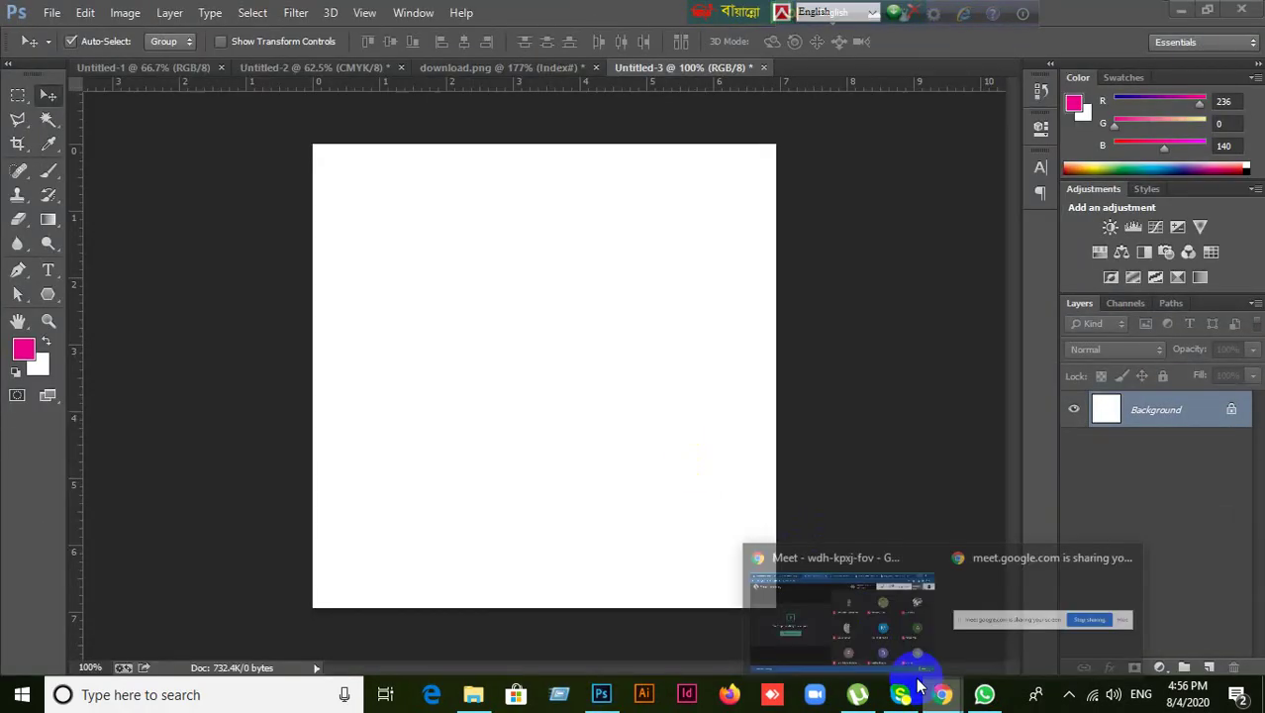
click(864, 638)
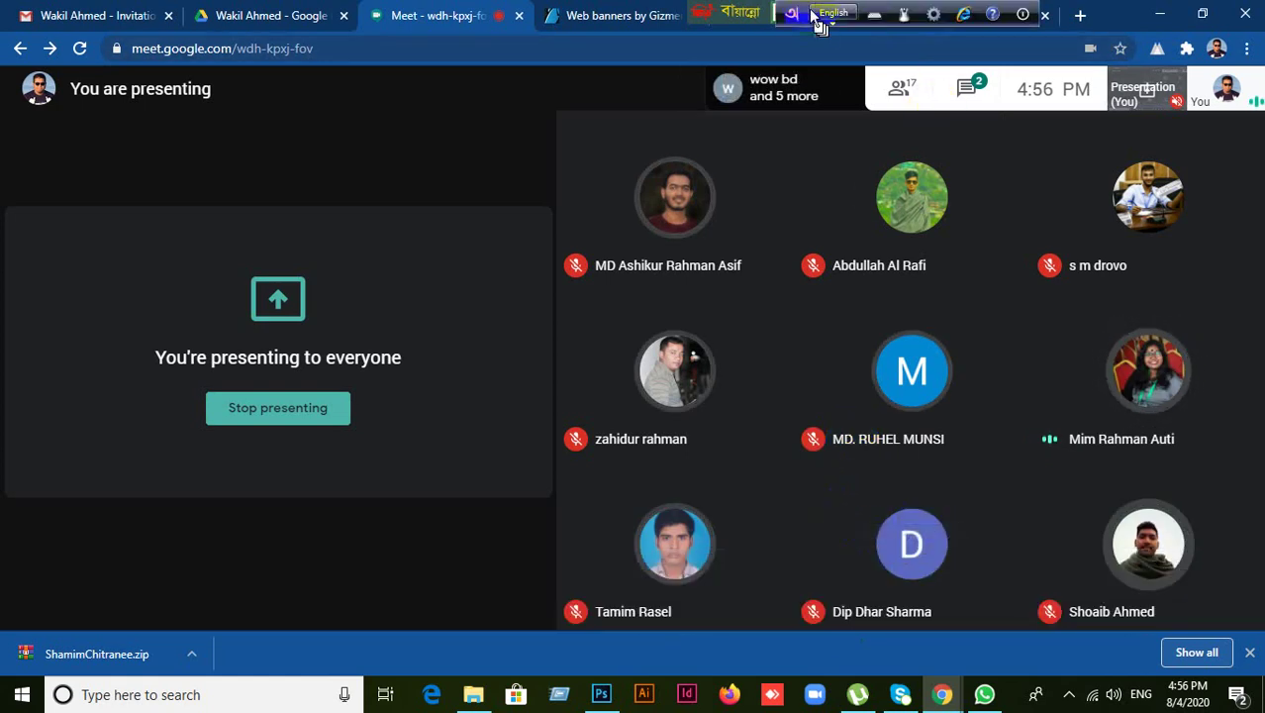
drag(715, 15, 398, 14)
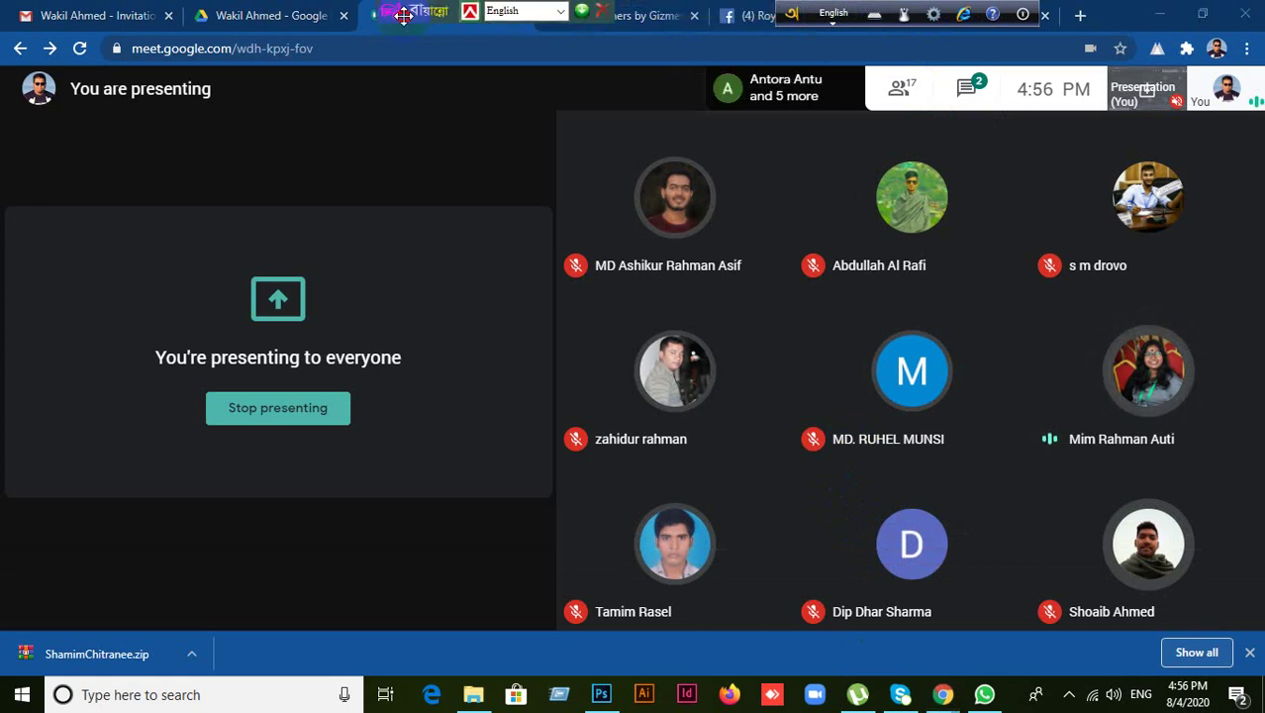
click(561, 94)
mouse_move(659, 132)
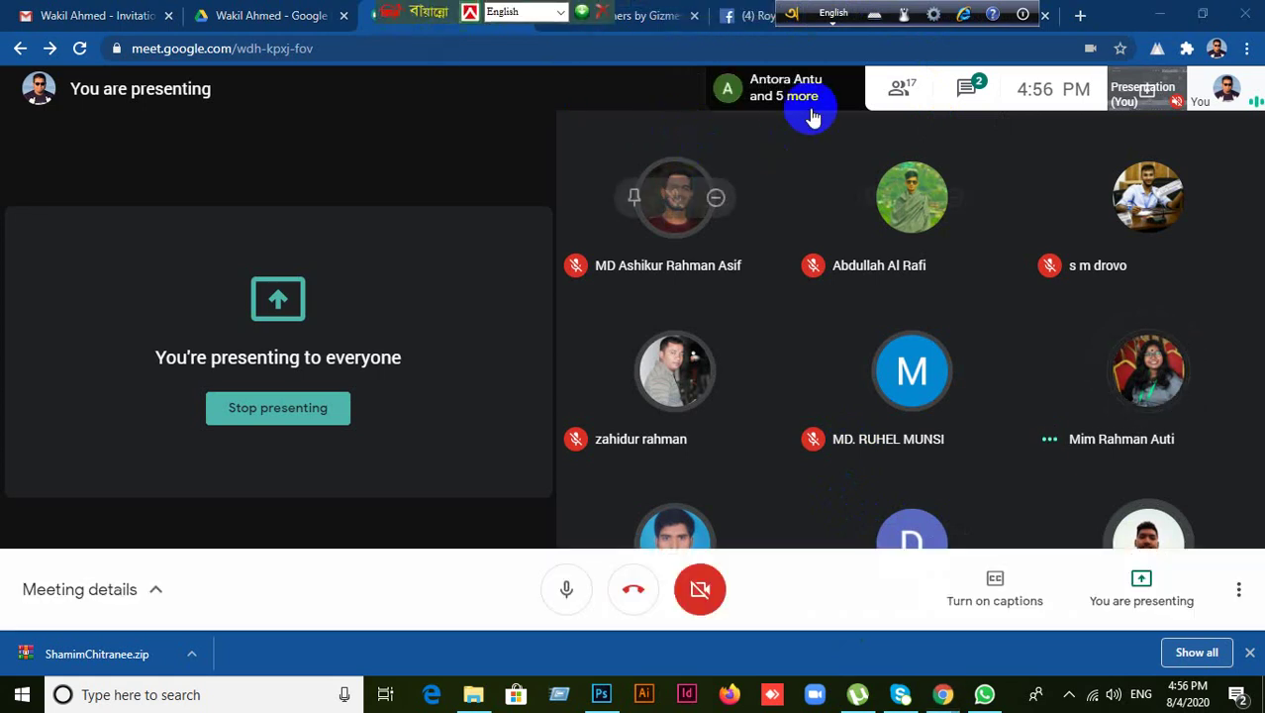
drag(795, 21, 641, 14)
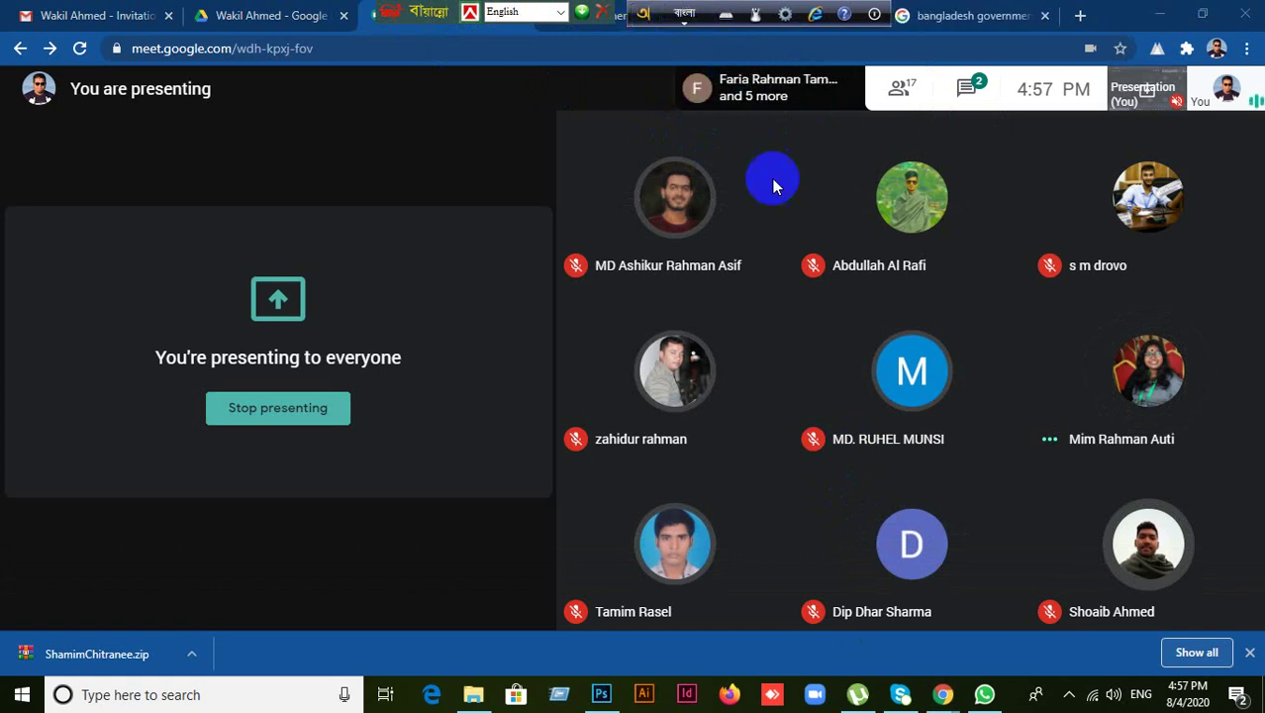
- Toggle the Avro keyboard's input language and leave it set to English
click(688, 16)
click(688, 16)
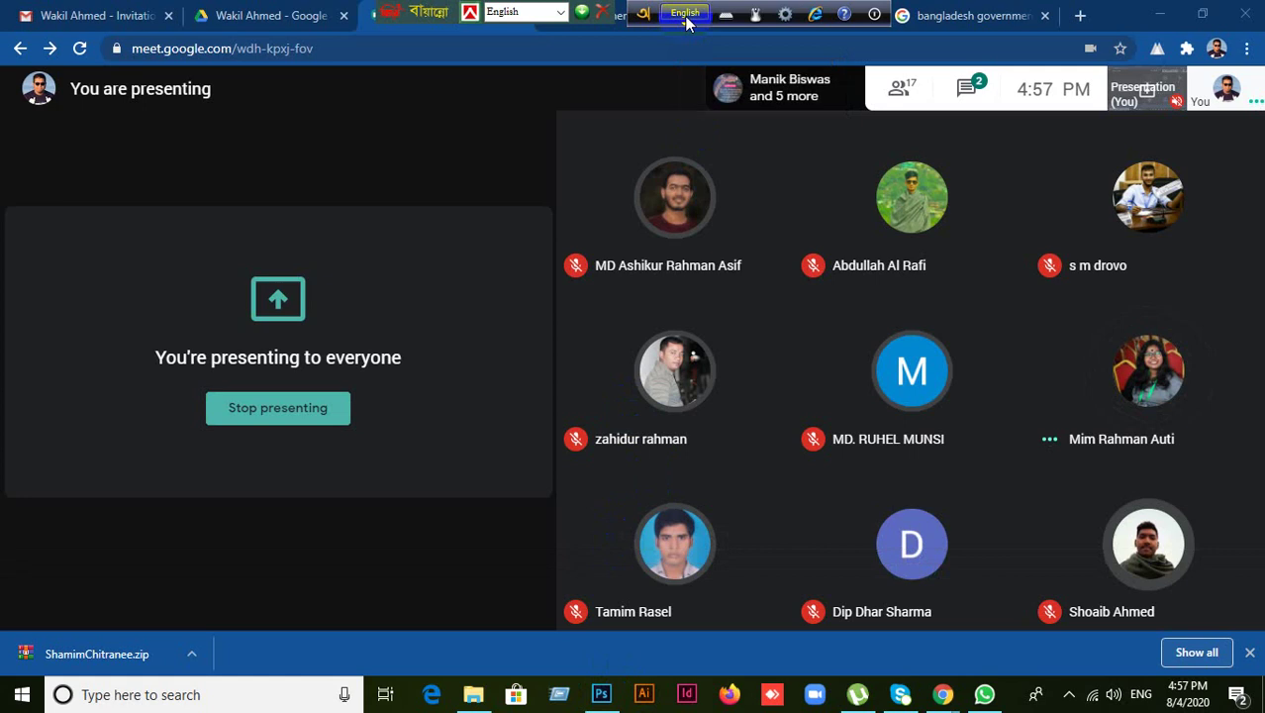
click(685, 14)
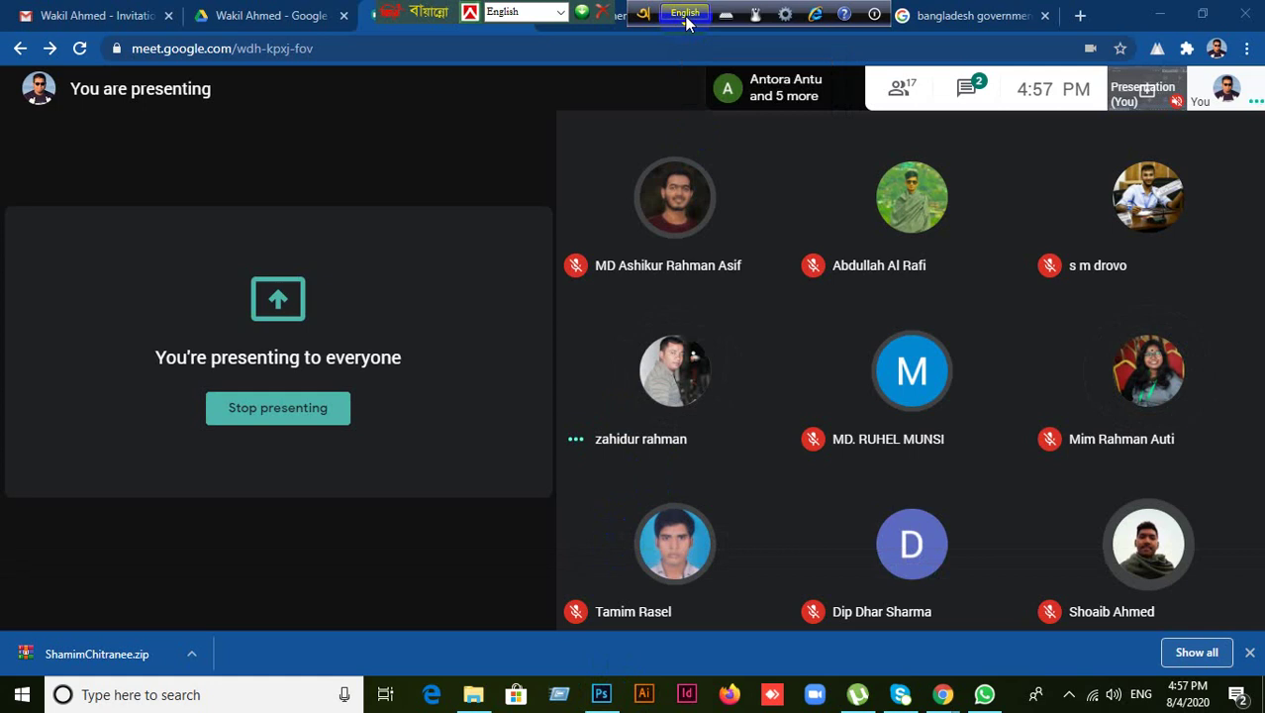
click(1160, 14)
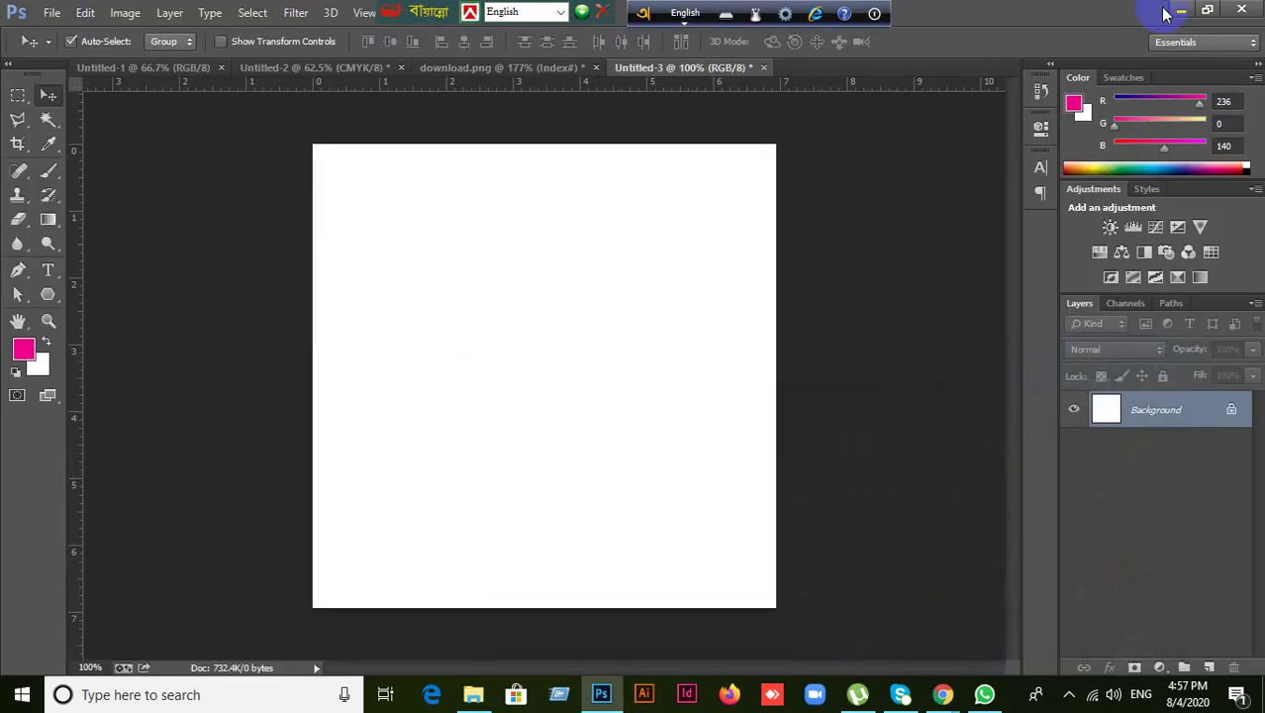
click(1181, 10)
click(669, 234)
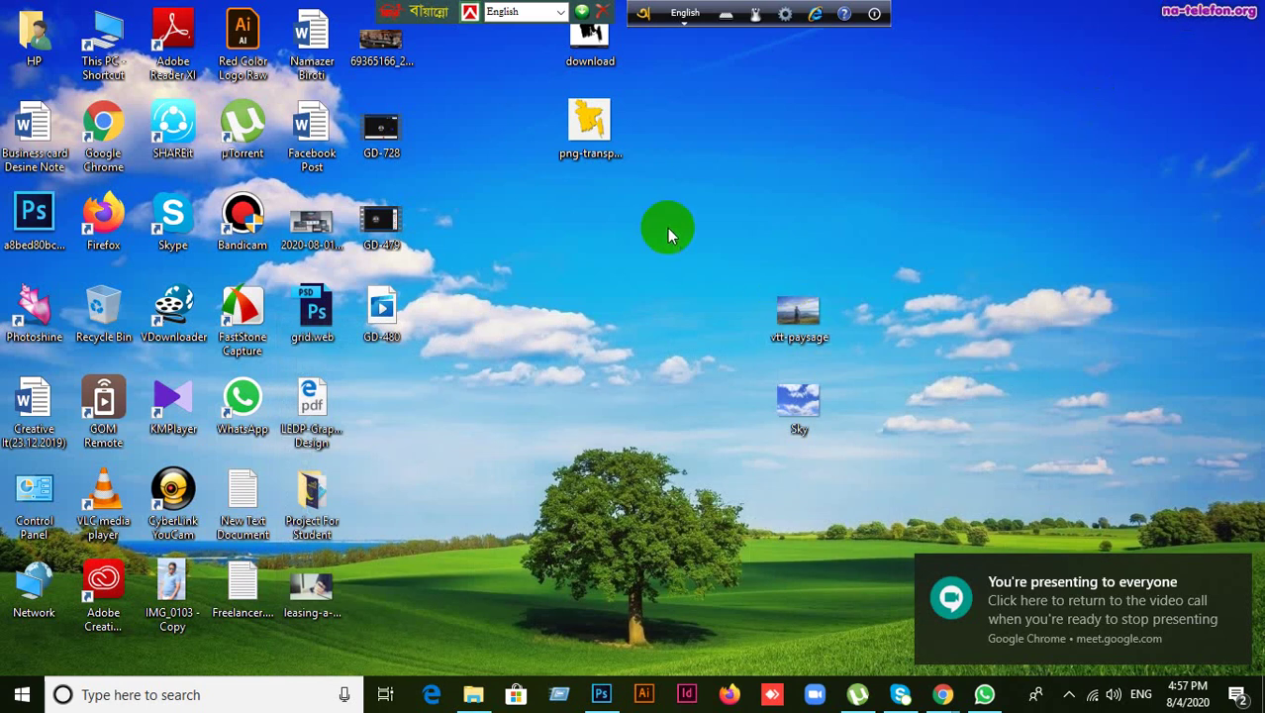
click(588, 198)
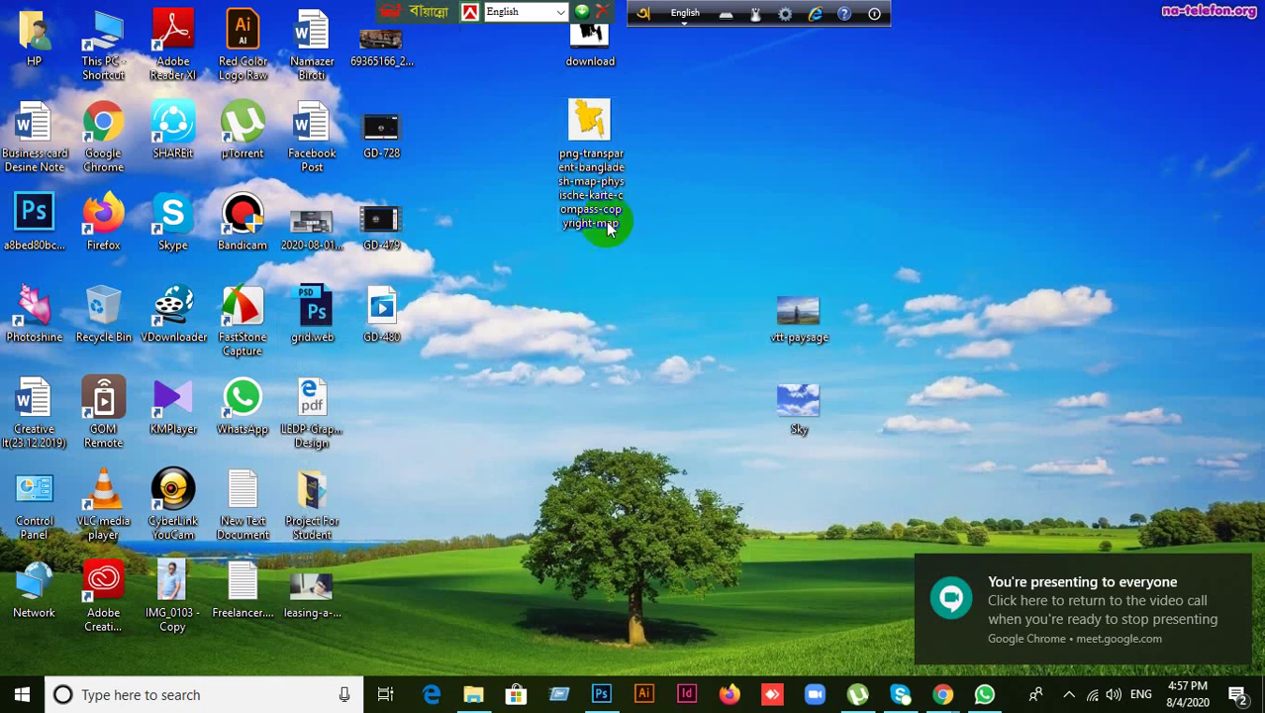
mouse_move(942, 691)
click(856, 626)
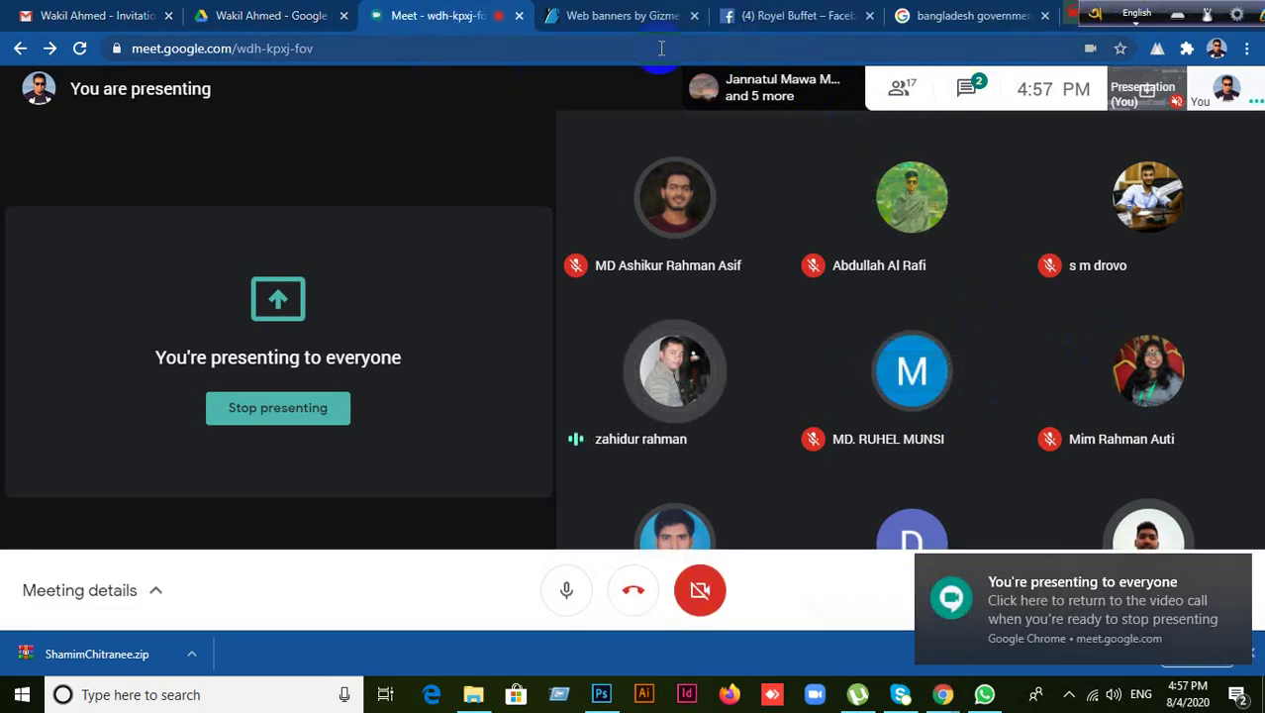
click(294, 21)
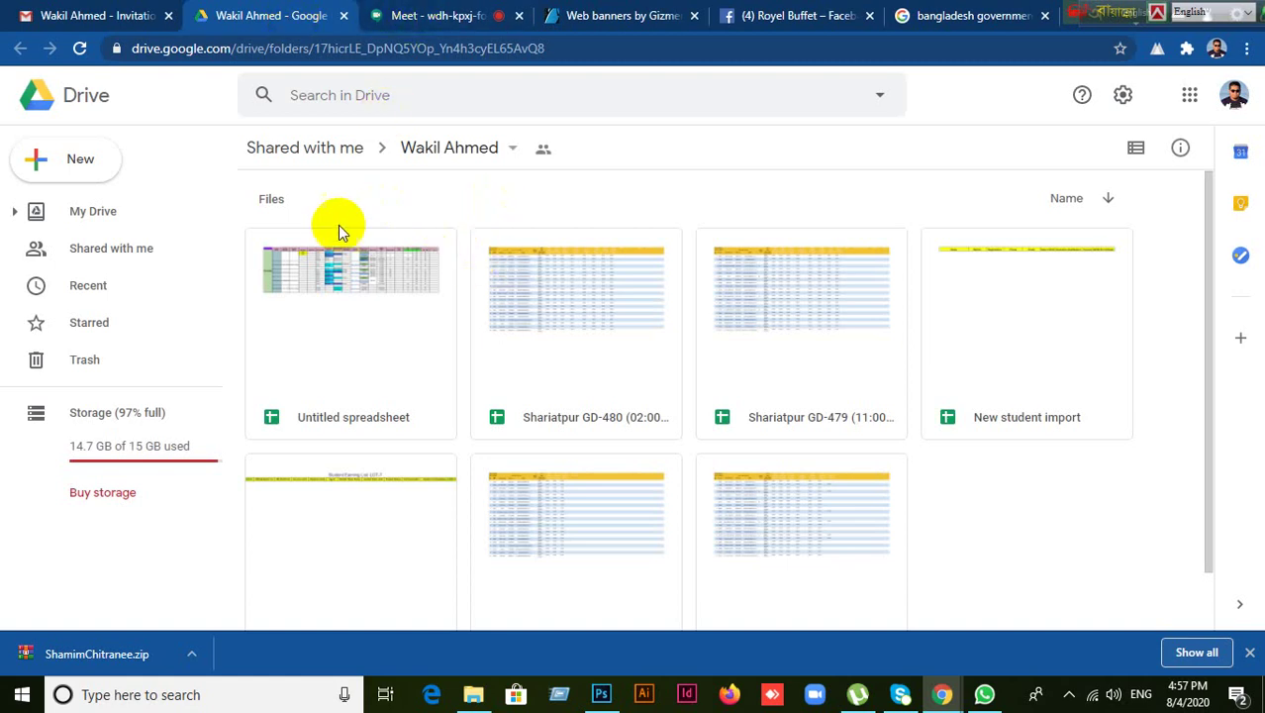
click(82, 18)
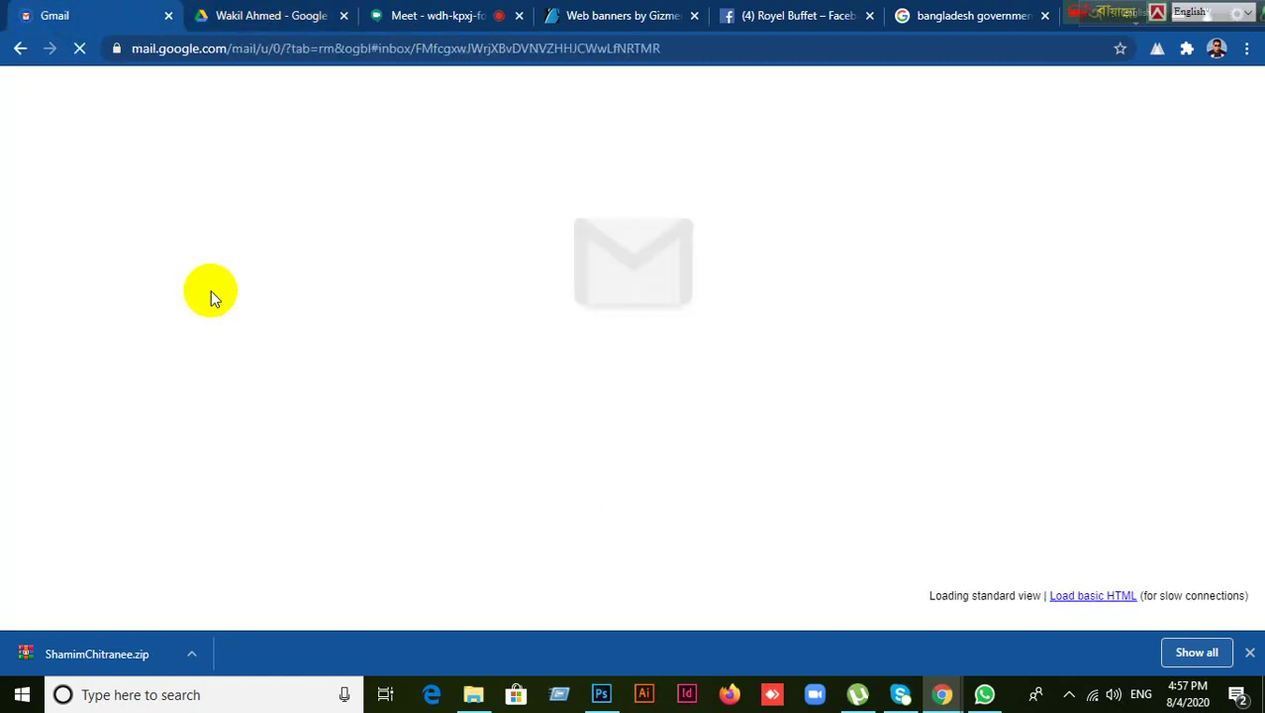
- Switch to Photoshop, go to the Untitled-2 seal document and load the outline of the map on Layer 2 as a selection
click(600, 694)
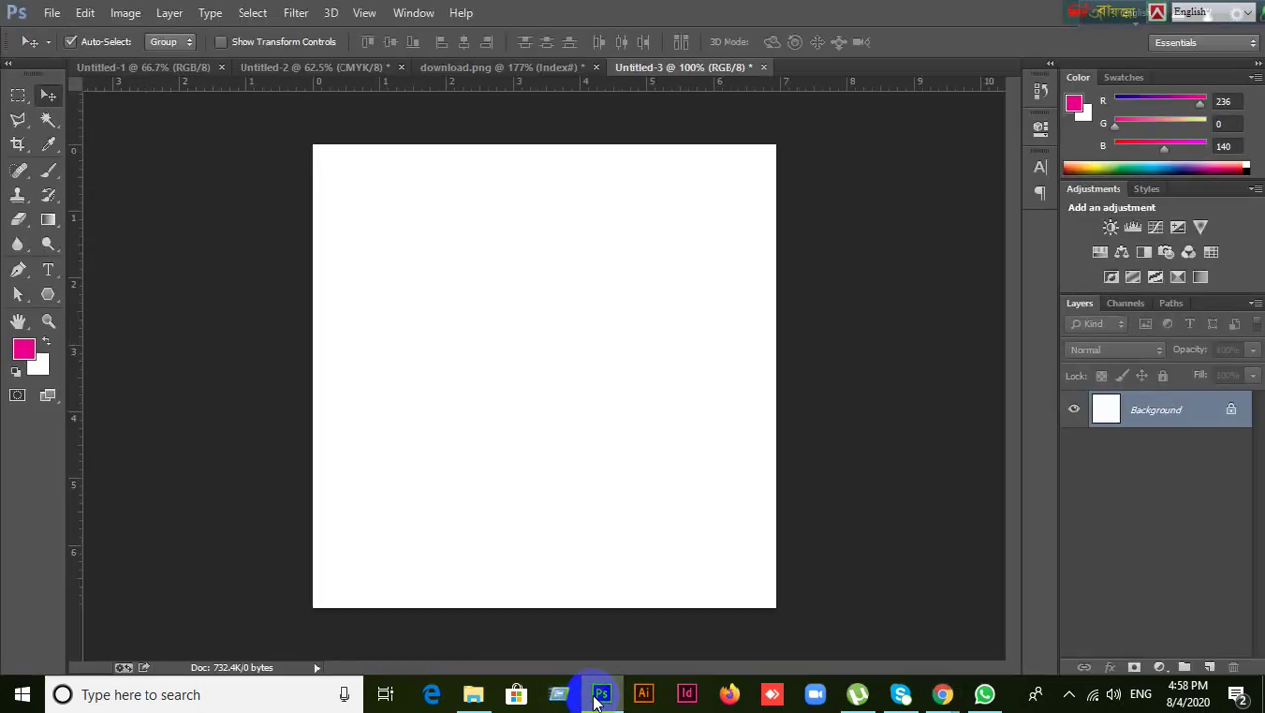
click(450, 75)
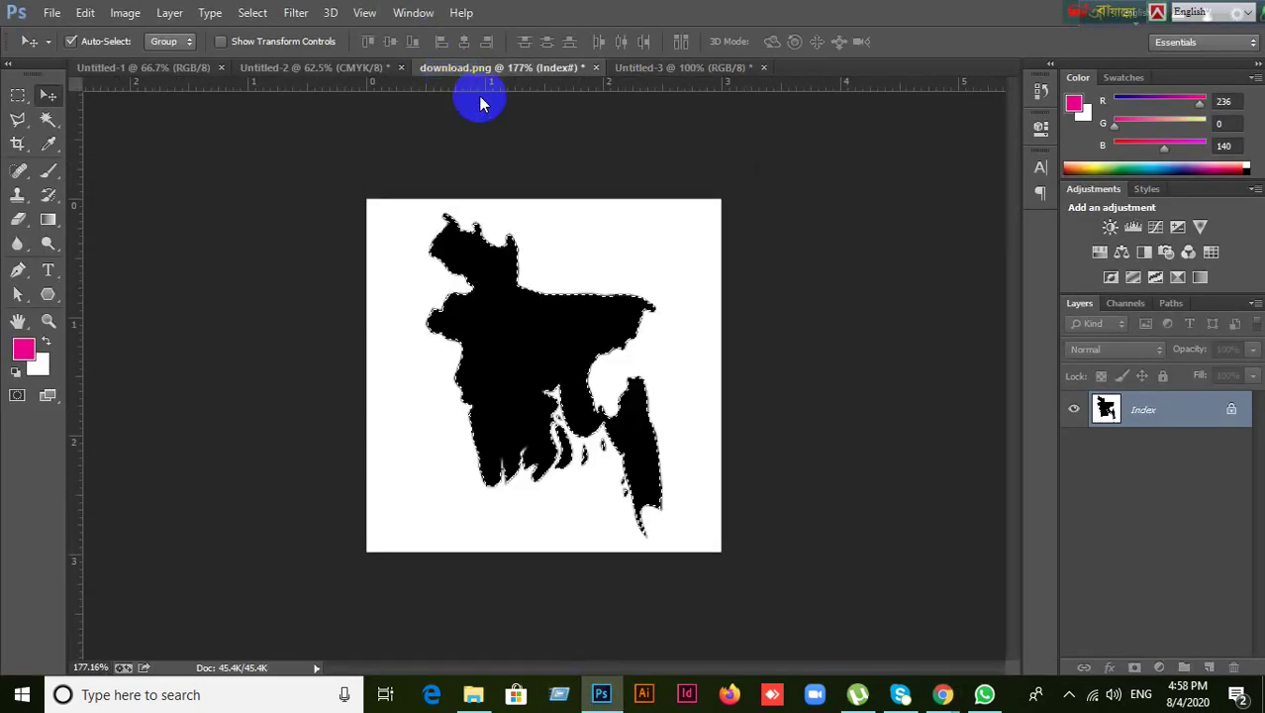
click(328, 68)
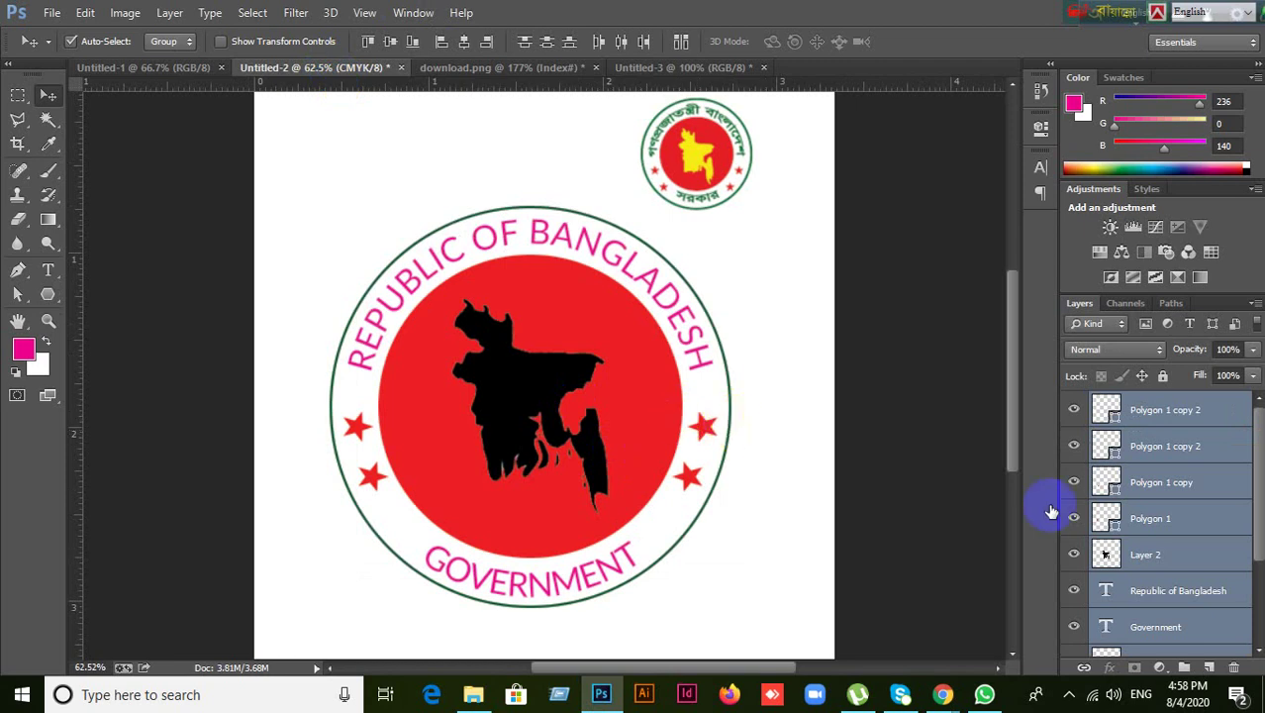
click(1162, 498)
click(525, 404)
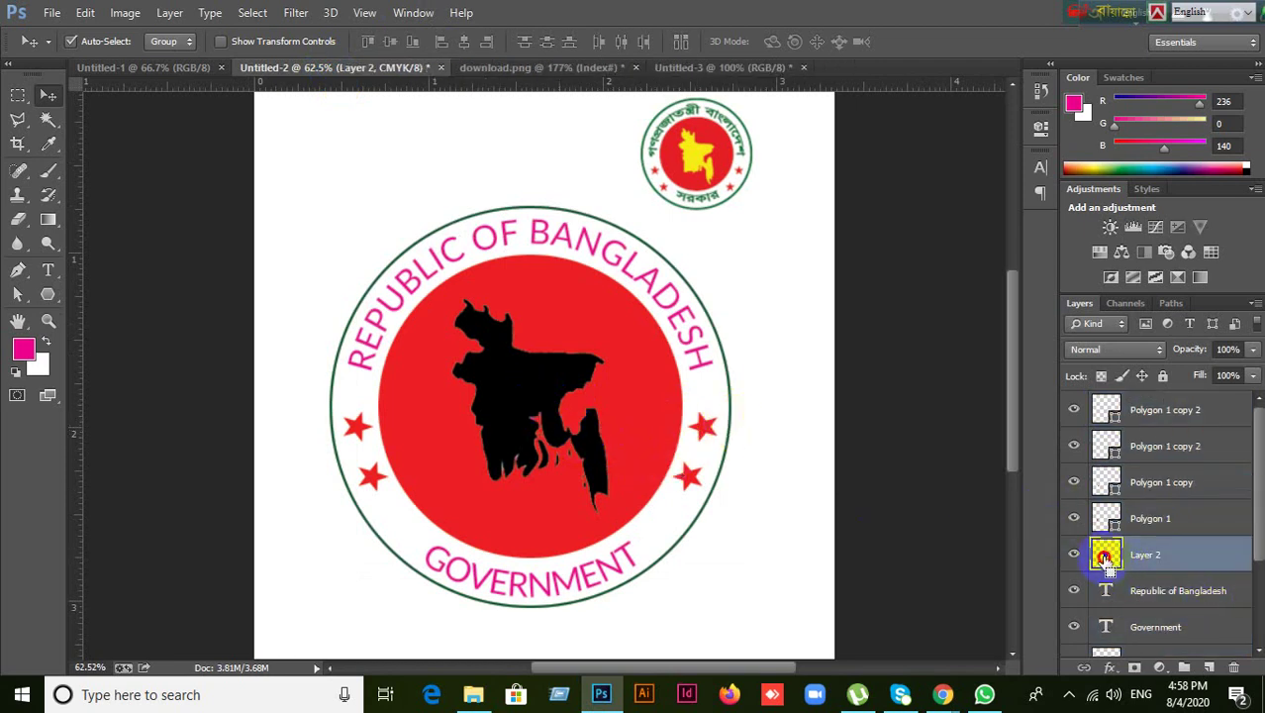
ctrl+click(1105, 558)
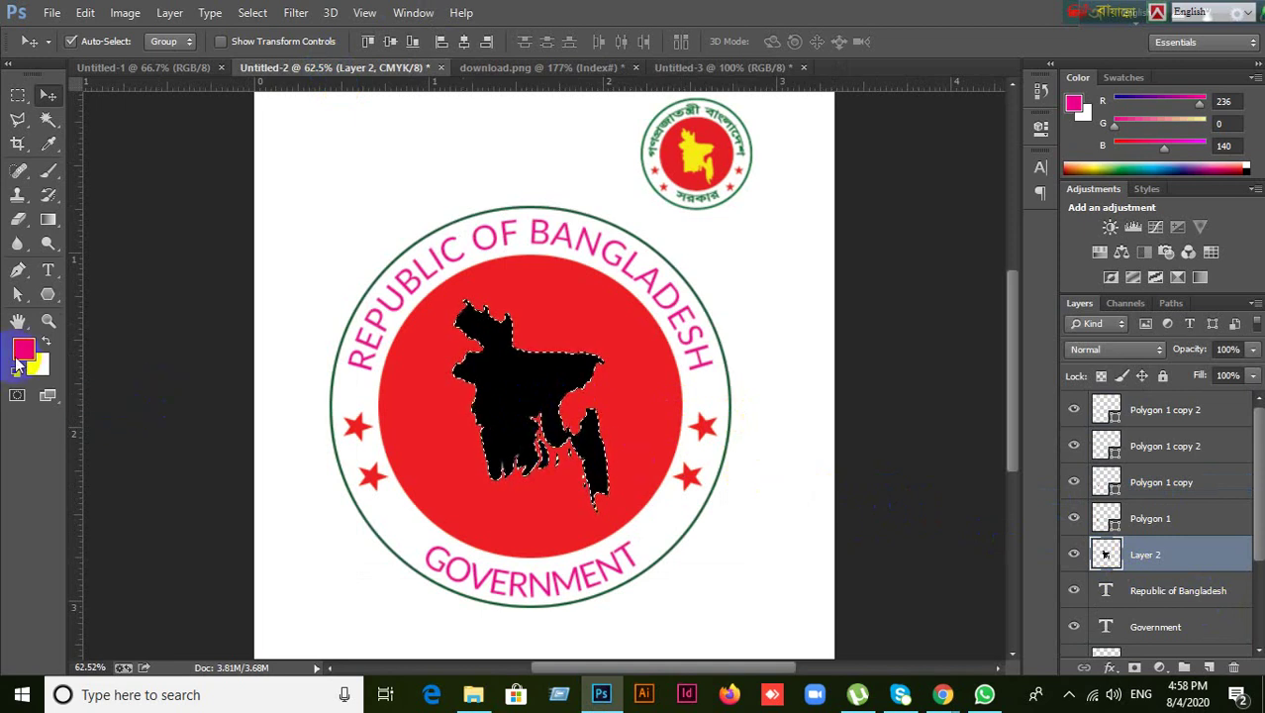
- Set the foreground colour to yellow #ffd200, fill the selected map with it and deselect
click(23, 355)
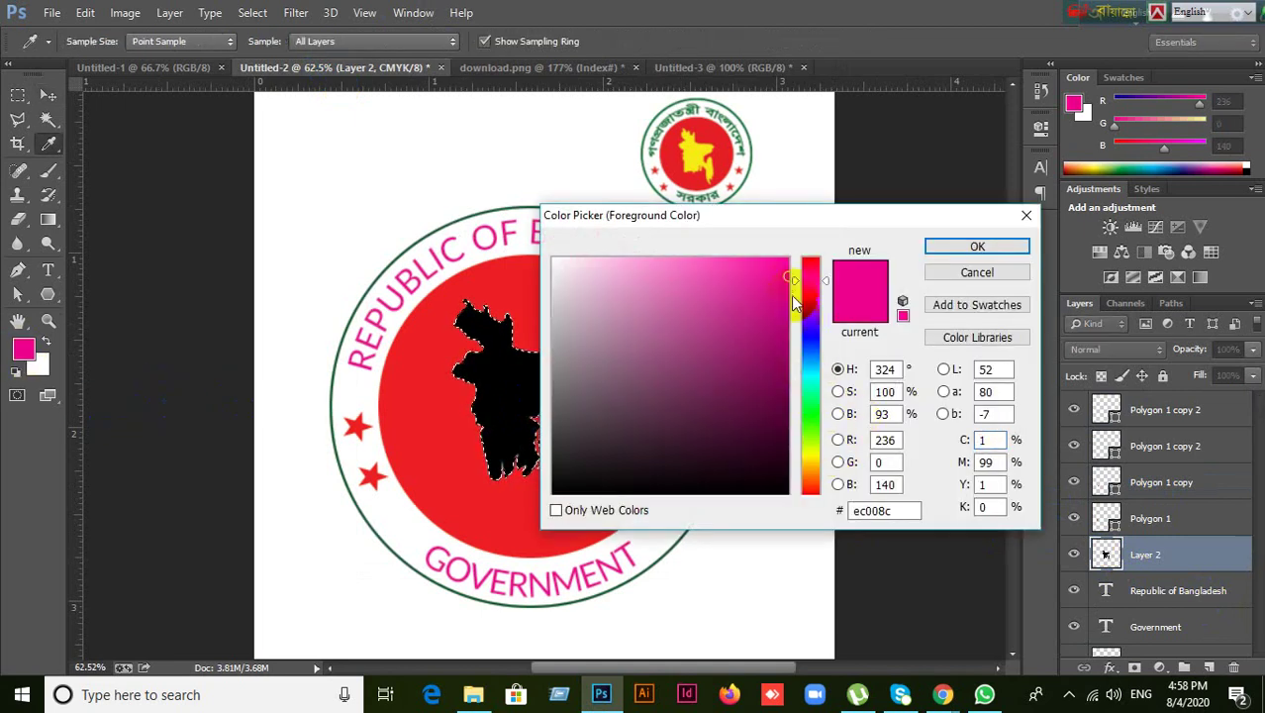
drag(797, 283, 797, 461)
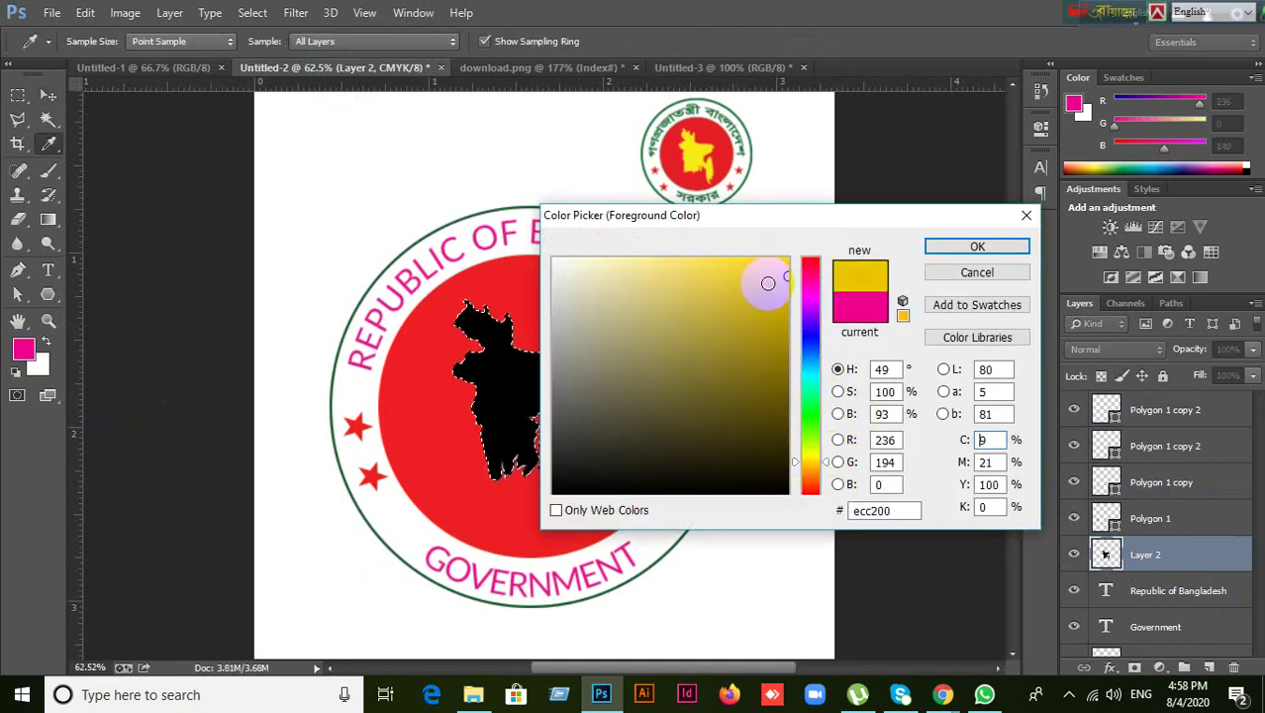
drag(786, 277, 791, 240)
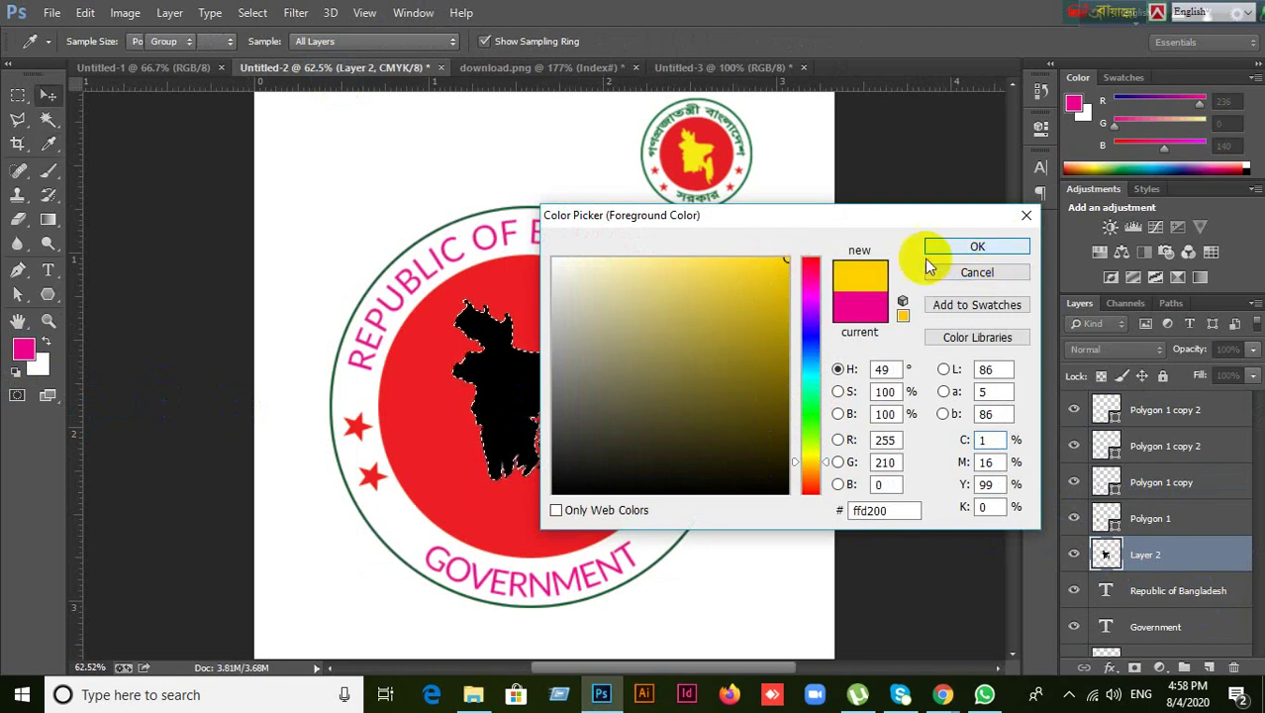
click(934, 247)
key(alt+BackSpace)
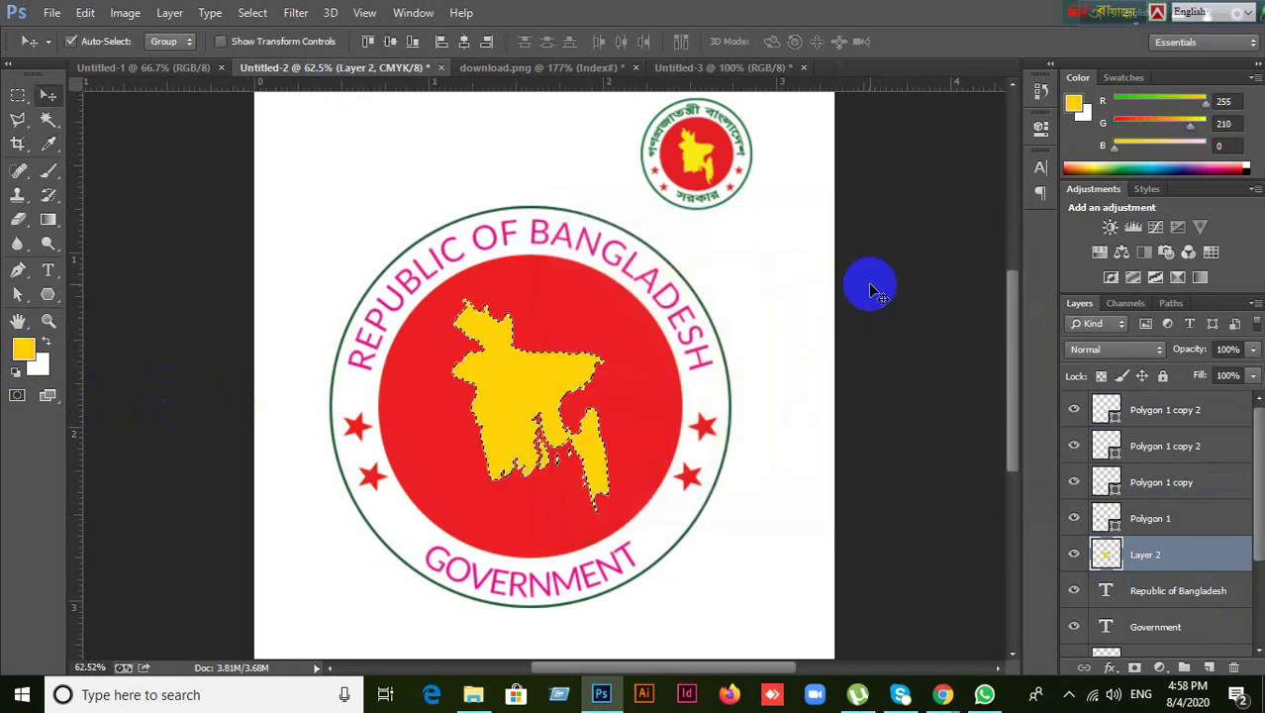
key(ctrl+d)
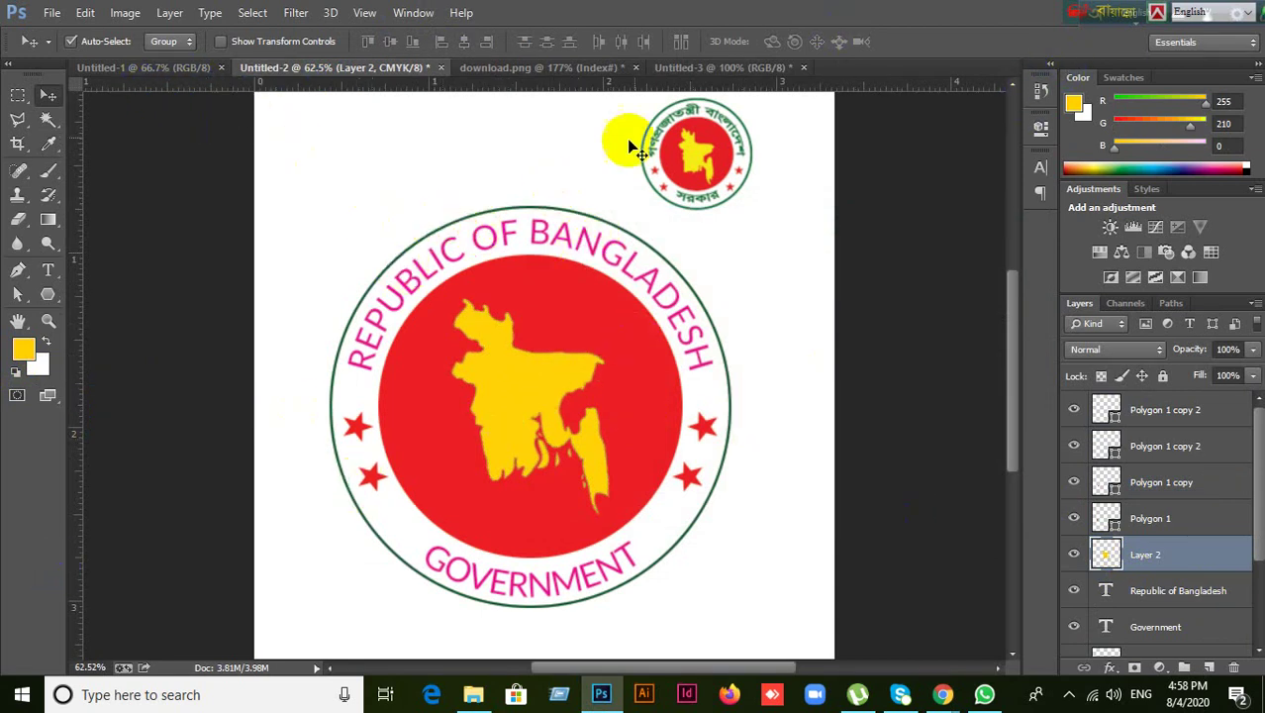
- Switch to Gmail in Chrome, find the Jul 16 Google Drive invitation to collaborate and open its shared folder
mouse_move(944, 695)
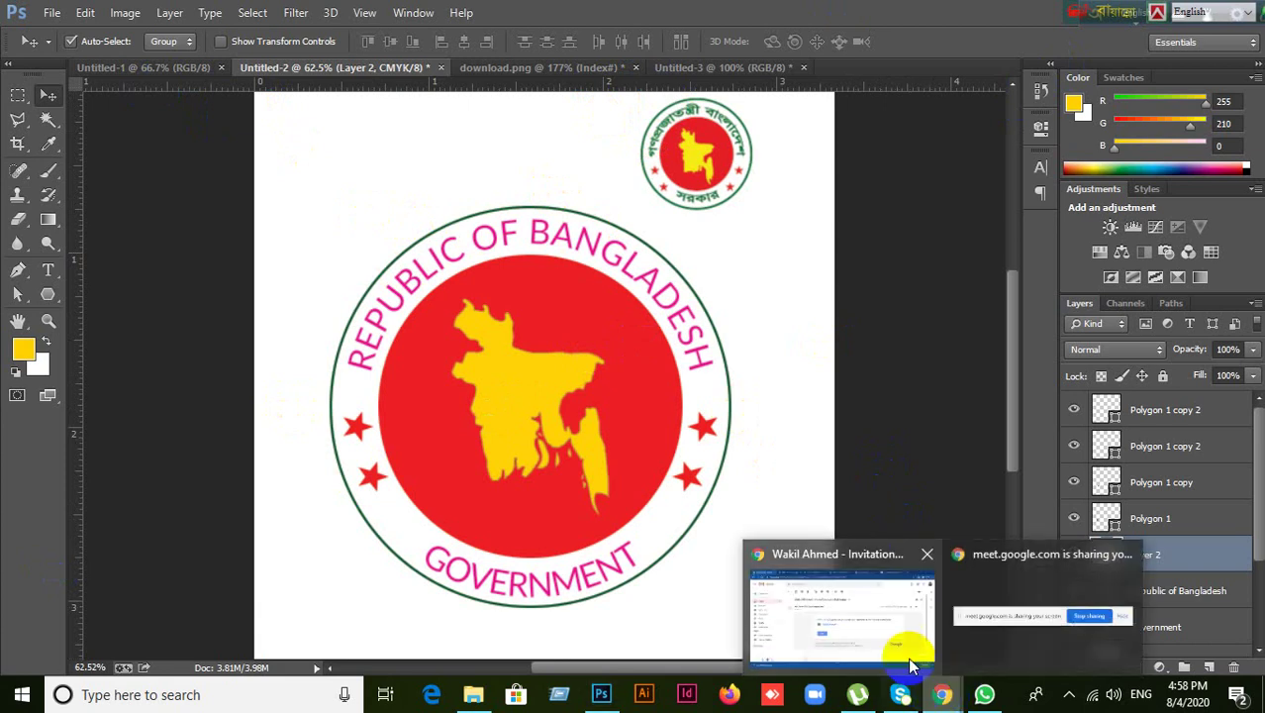
click(904, 648)
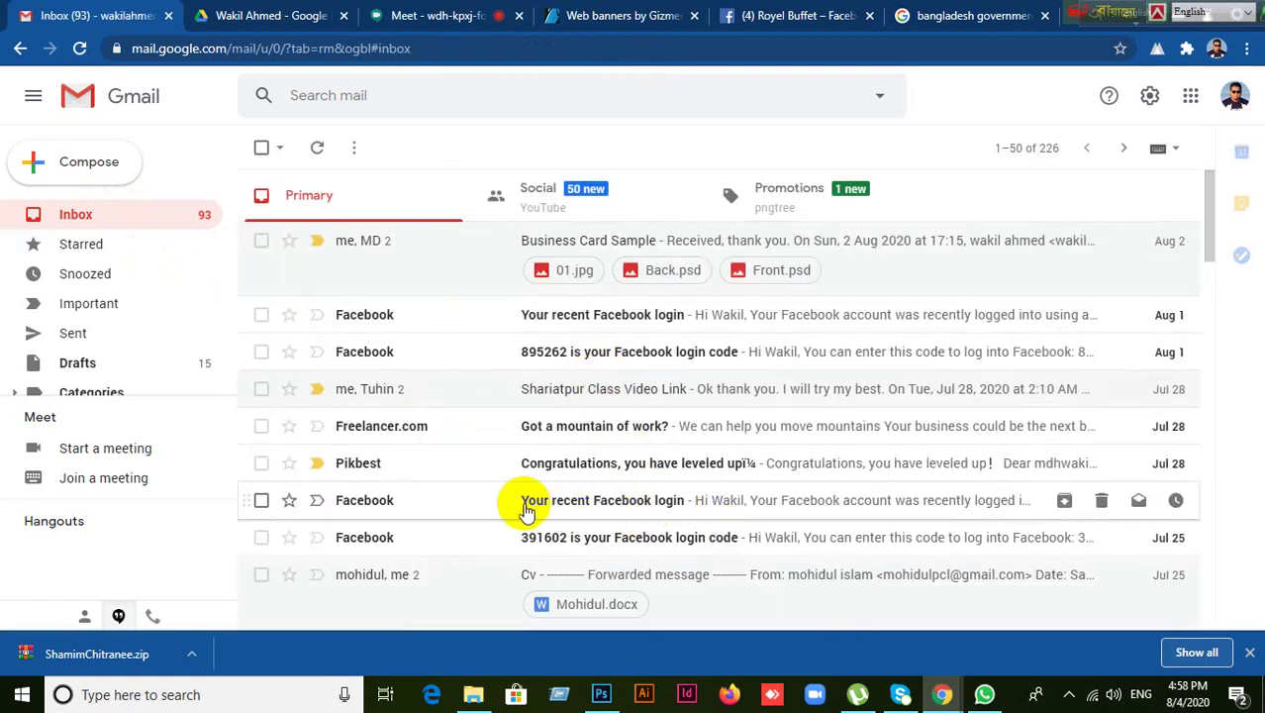
scroll(531, 505, down, 2)
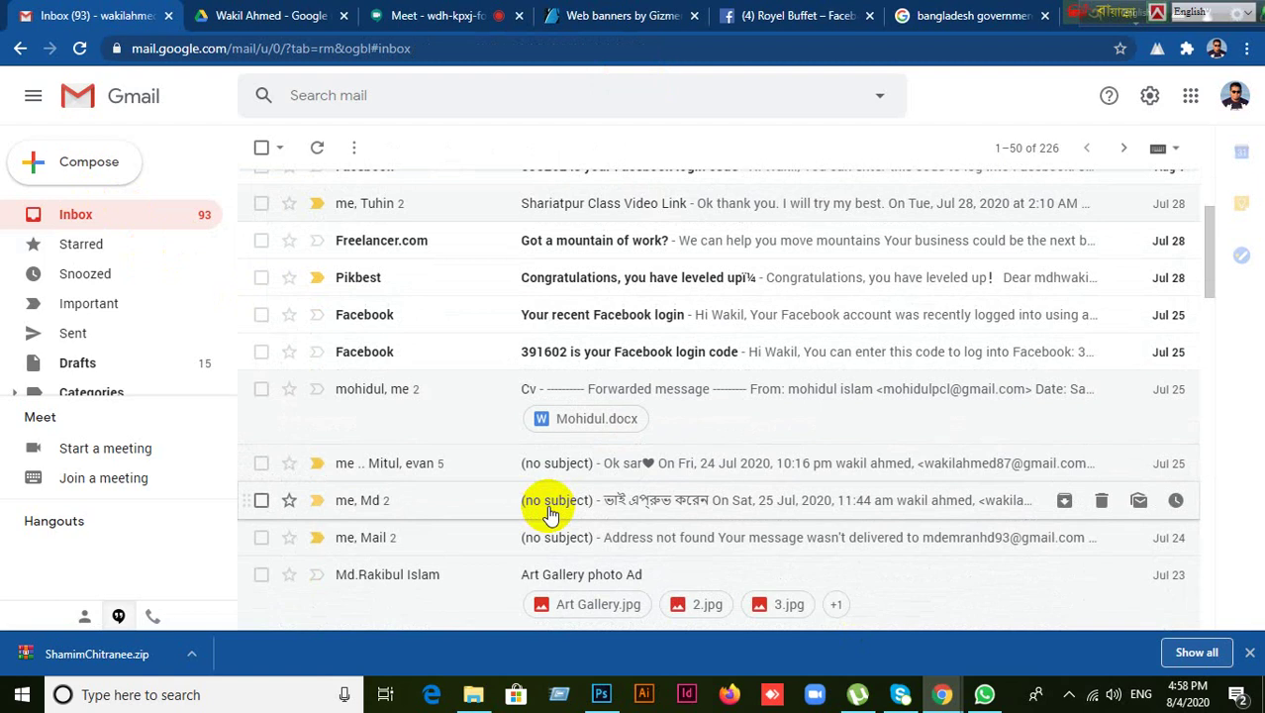
scroll(471, 446, up, 1)
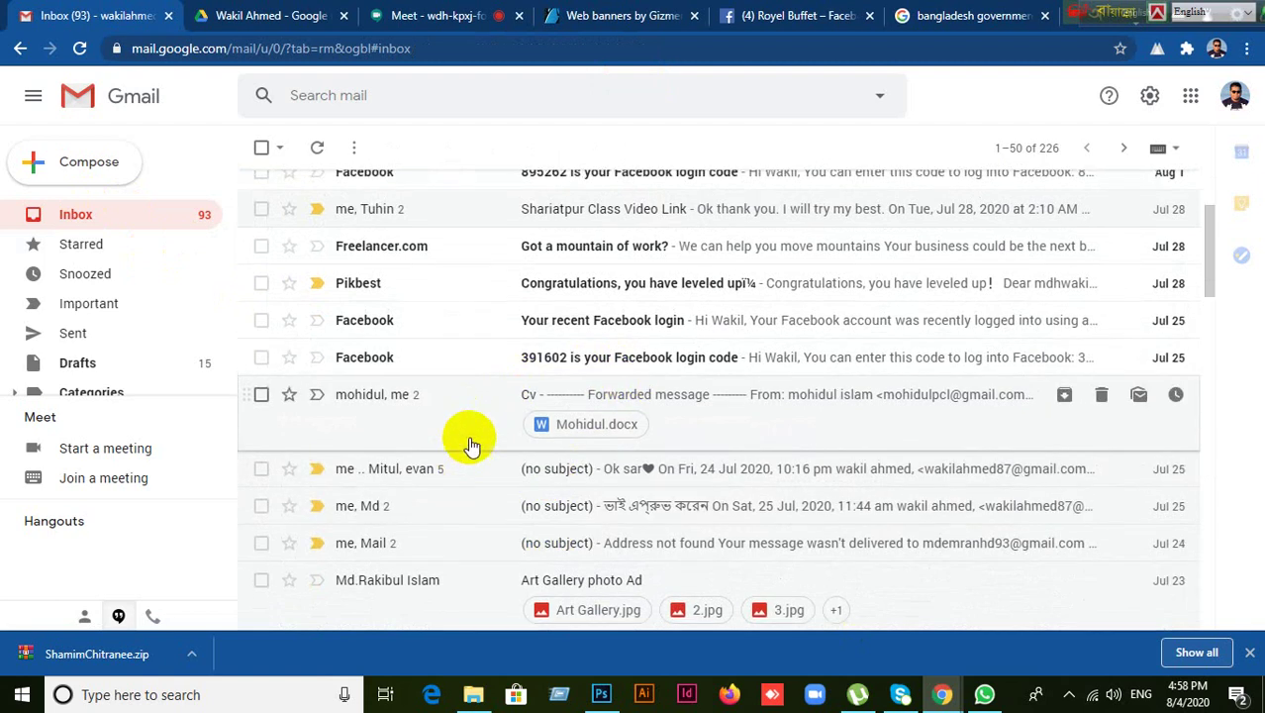
scroll(455, 446, down, 2)
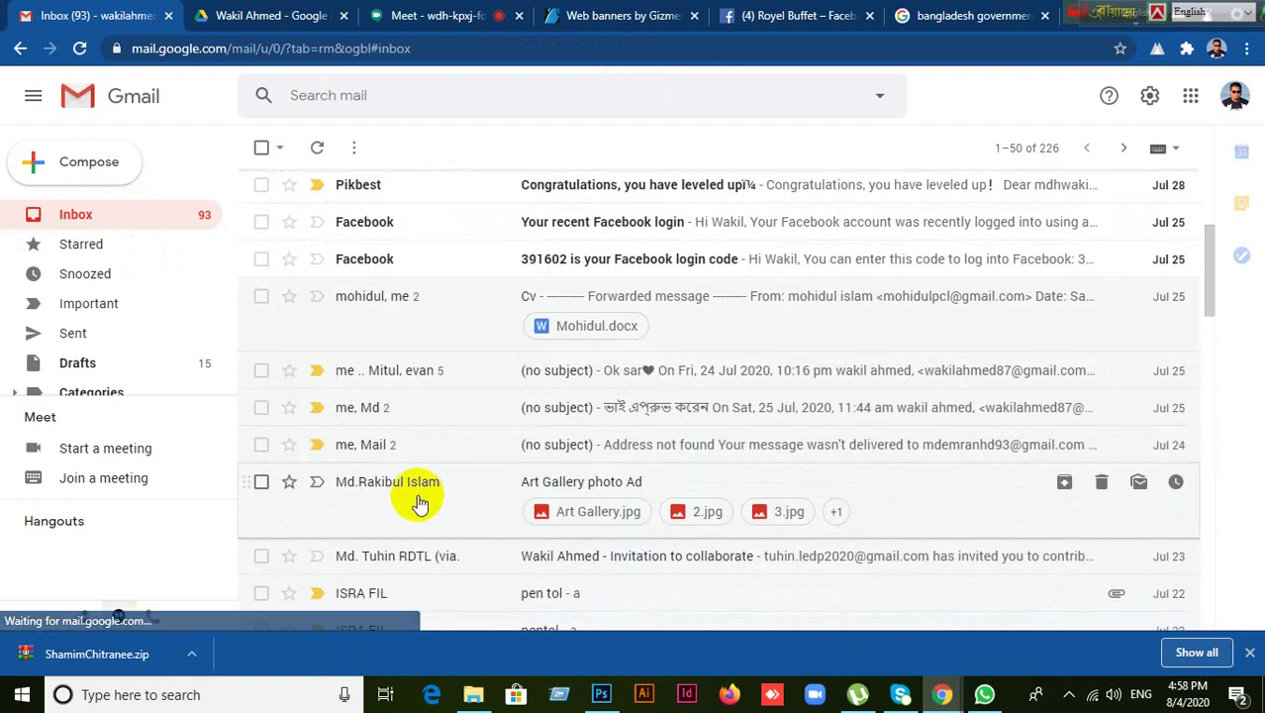
scroll(436, 510, down, 2)
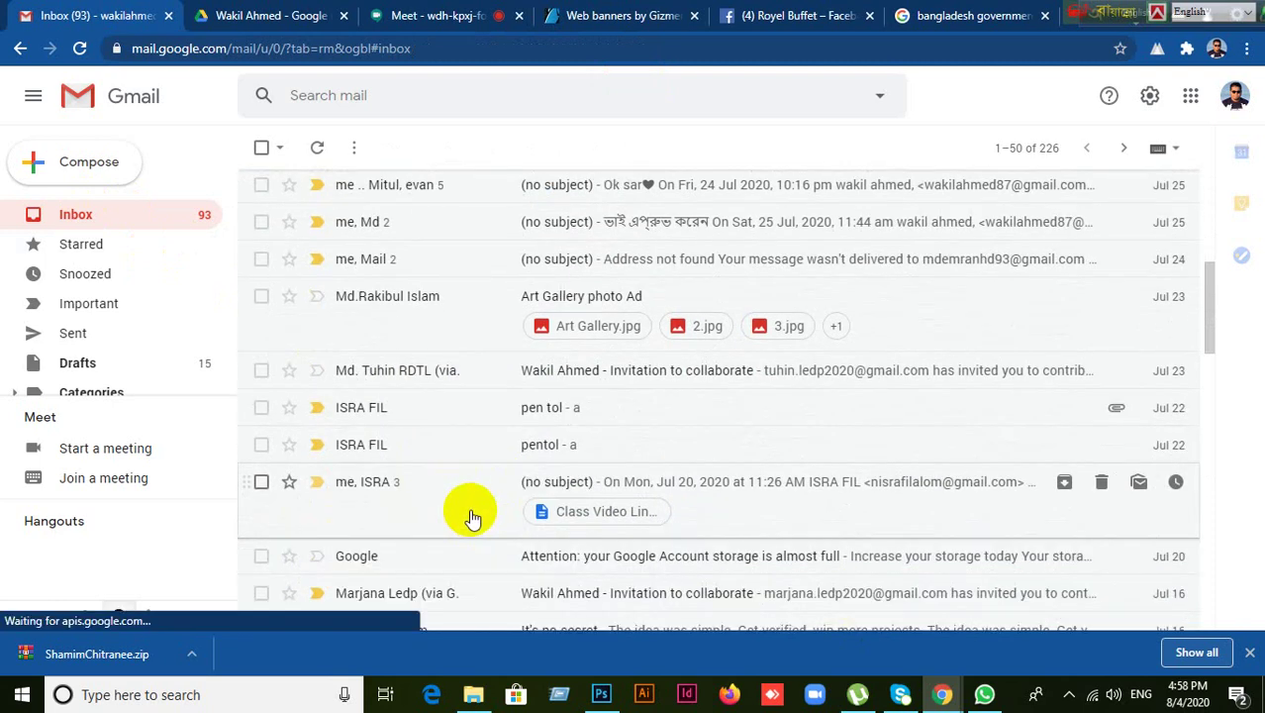
scroll(471, 515, down, 1)
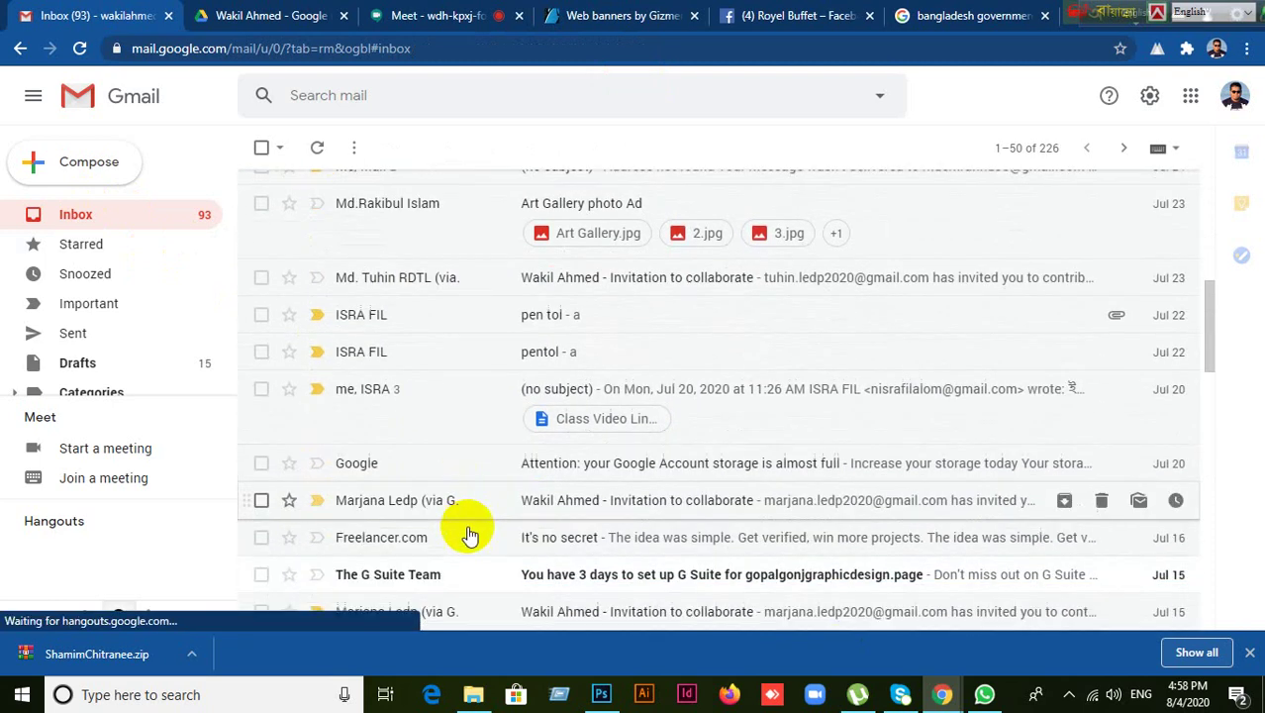
click(795, 409)
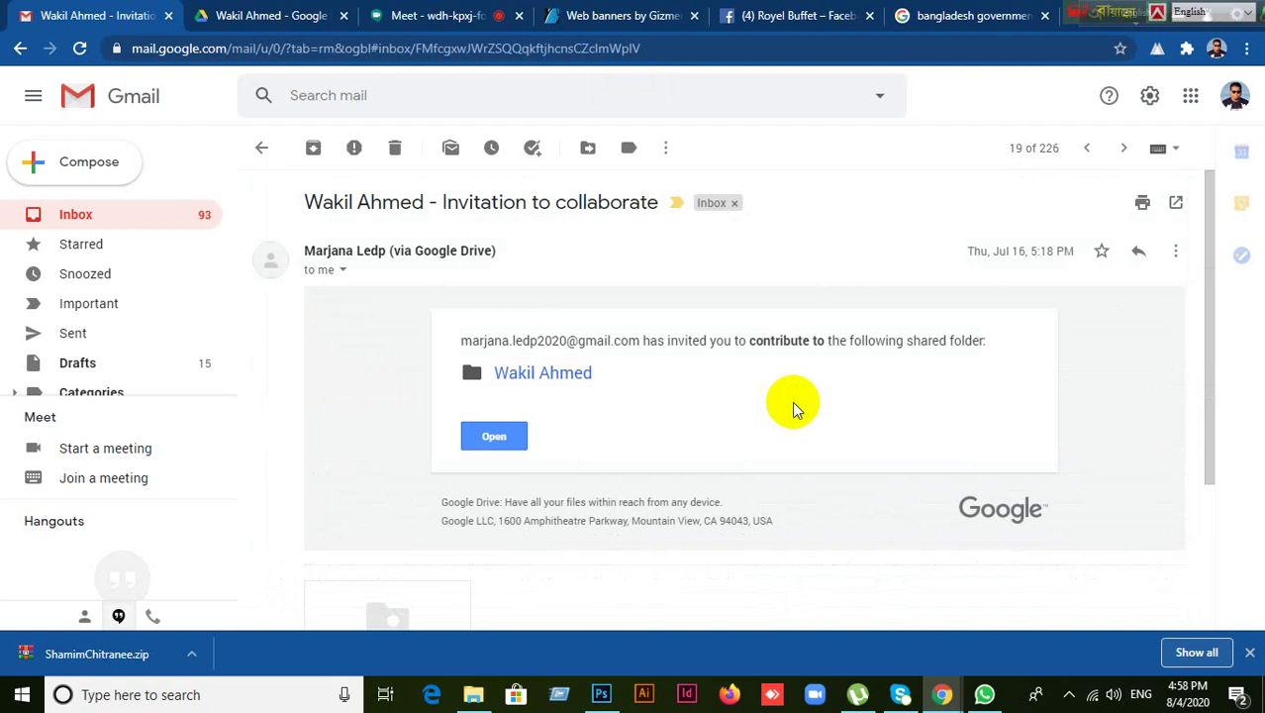
click(485, 438)
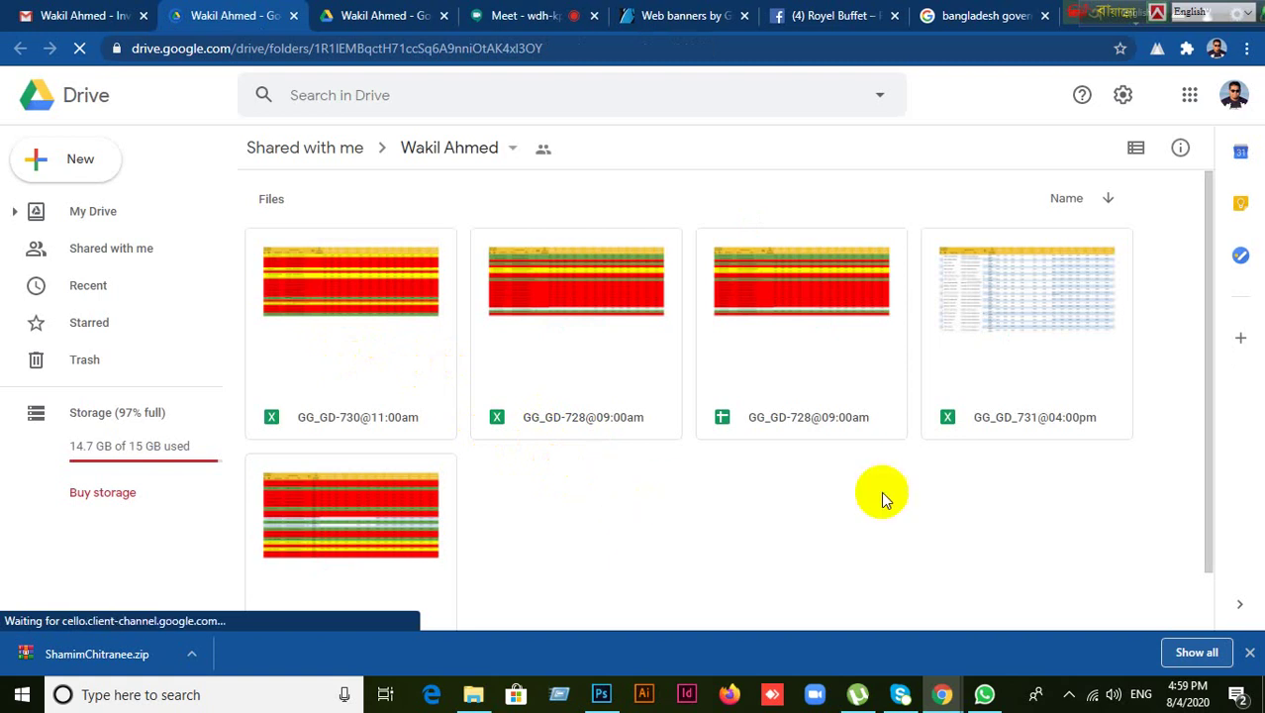
click(1011, 331)
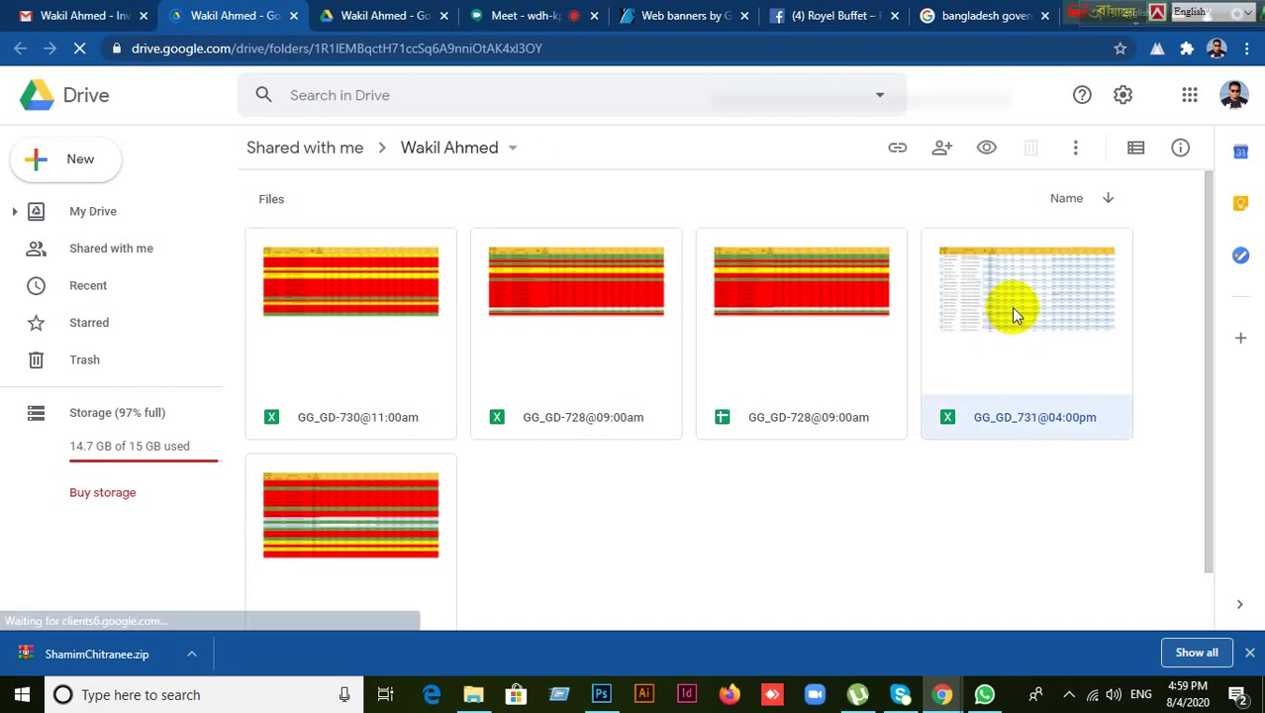
right_click(1011, 307)
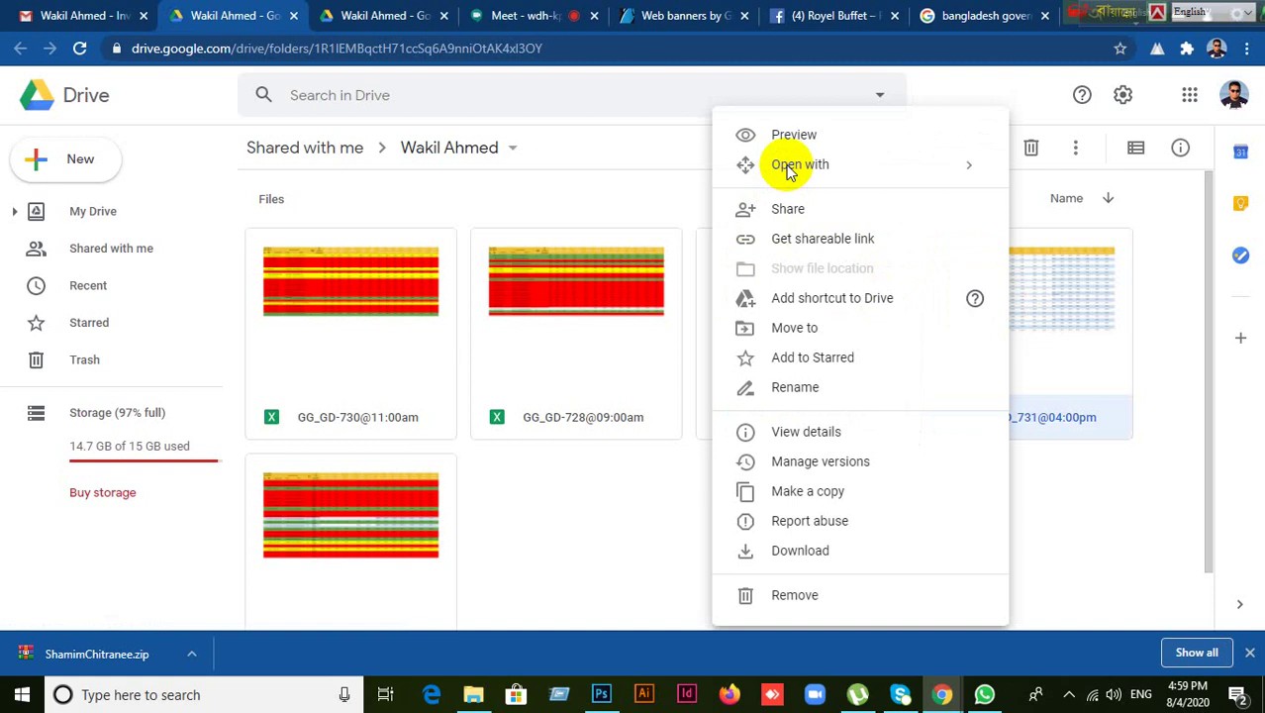
key(Escape)
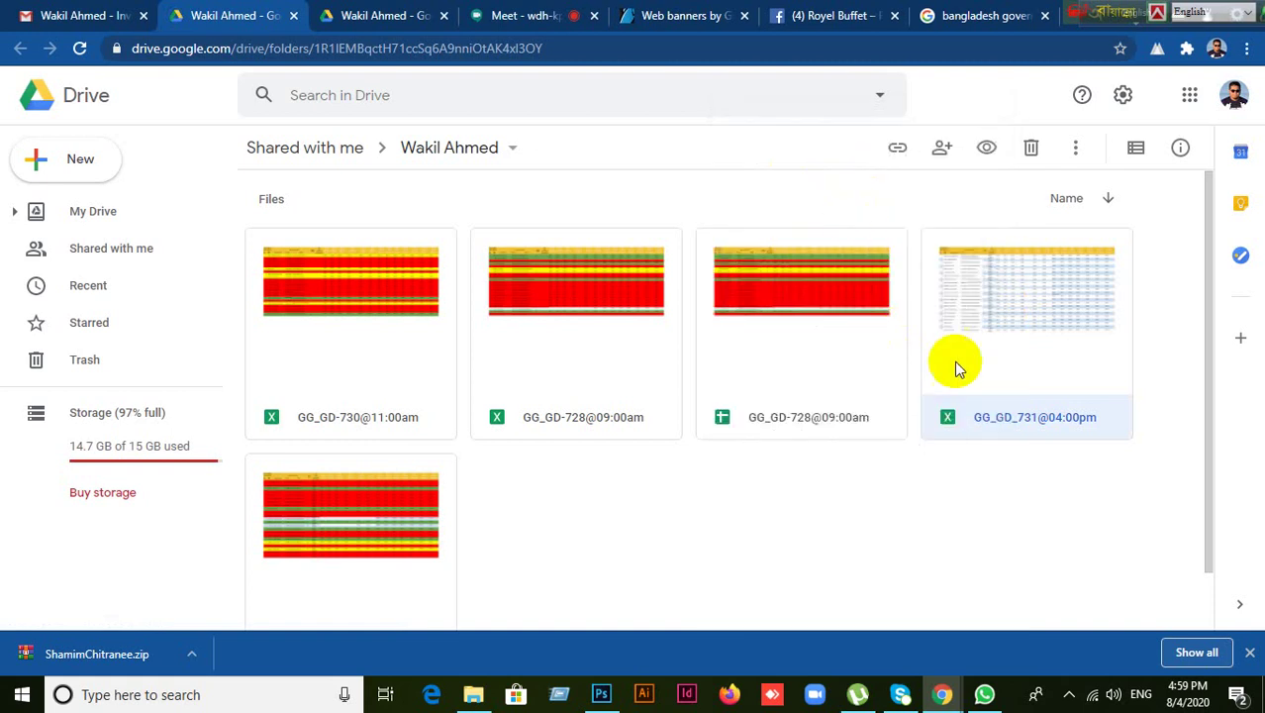
- Open the file GG_GD_731@04:00pm from the shared folder with Google Sheets
click(997, 303)
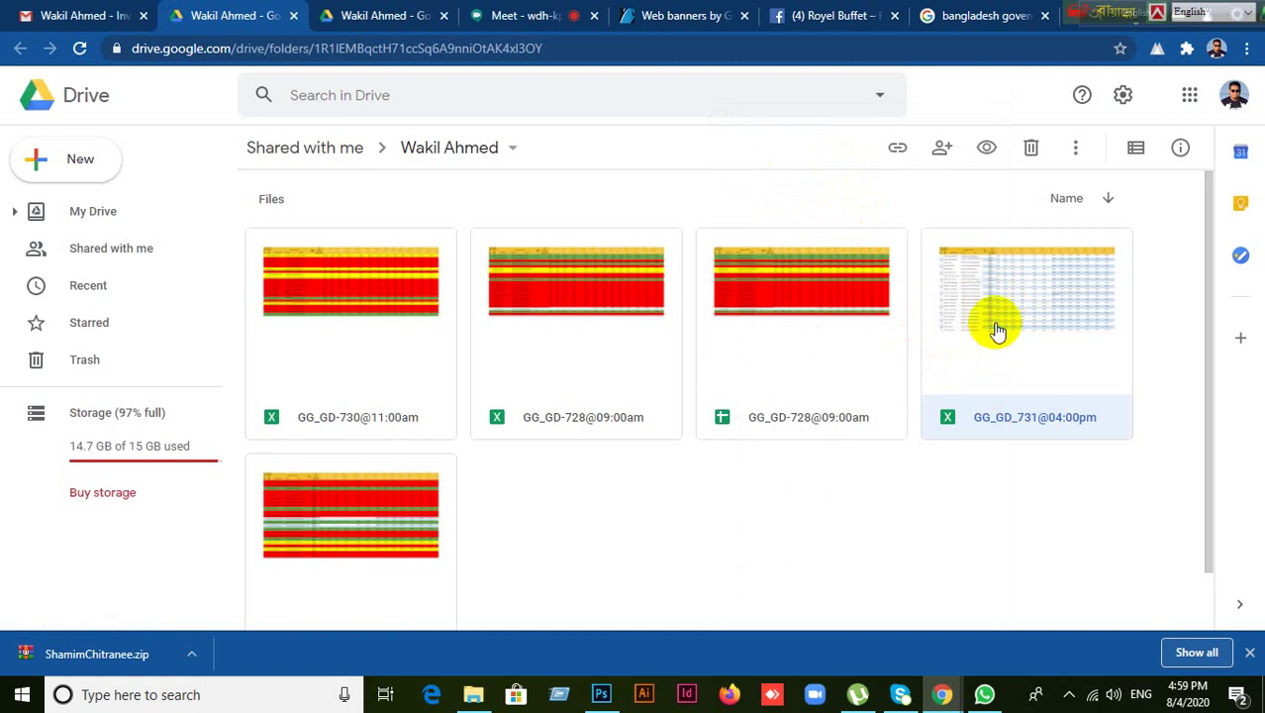
right_click(999, 330)
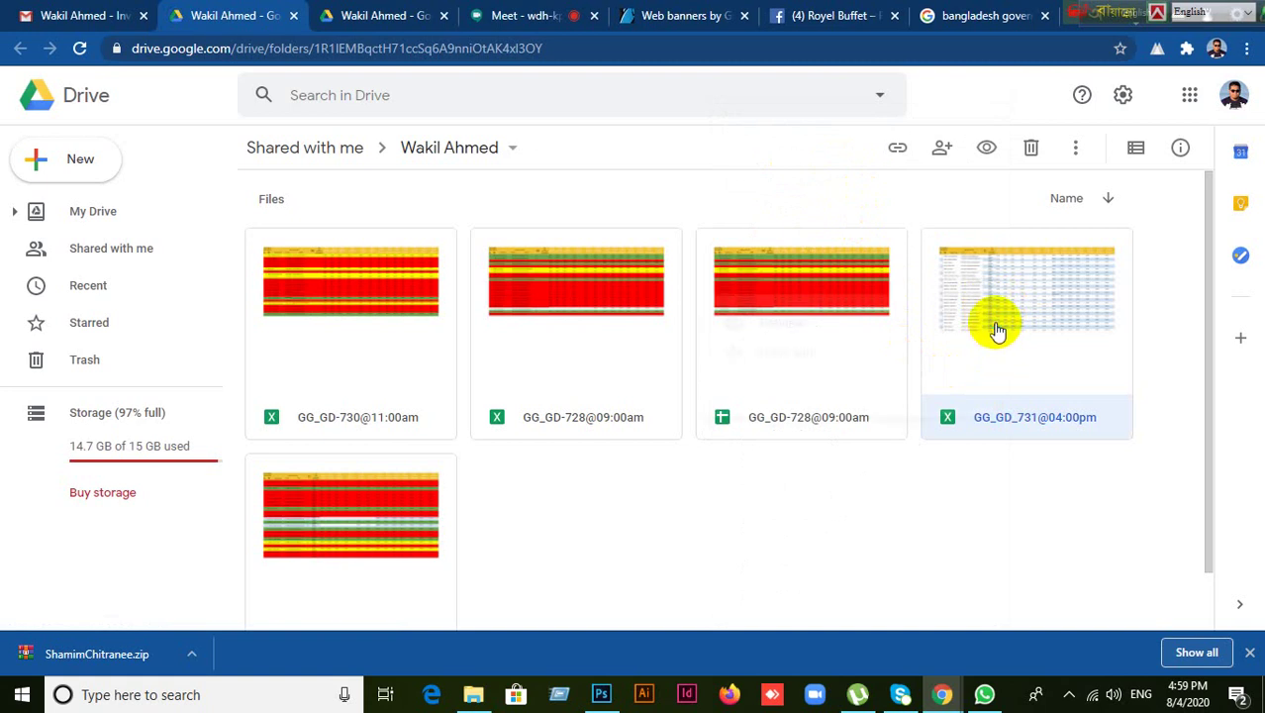
right_click(997, 330)
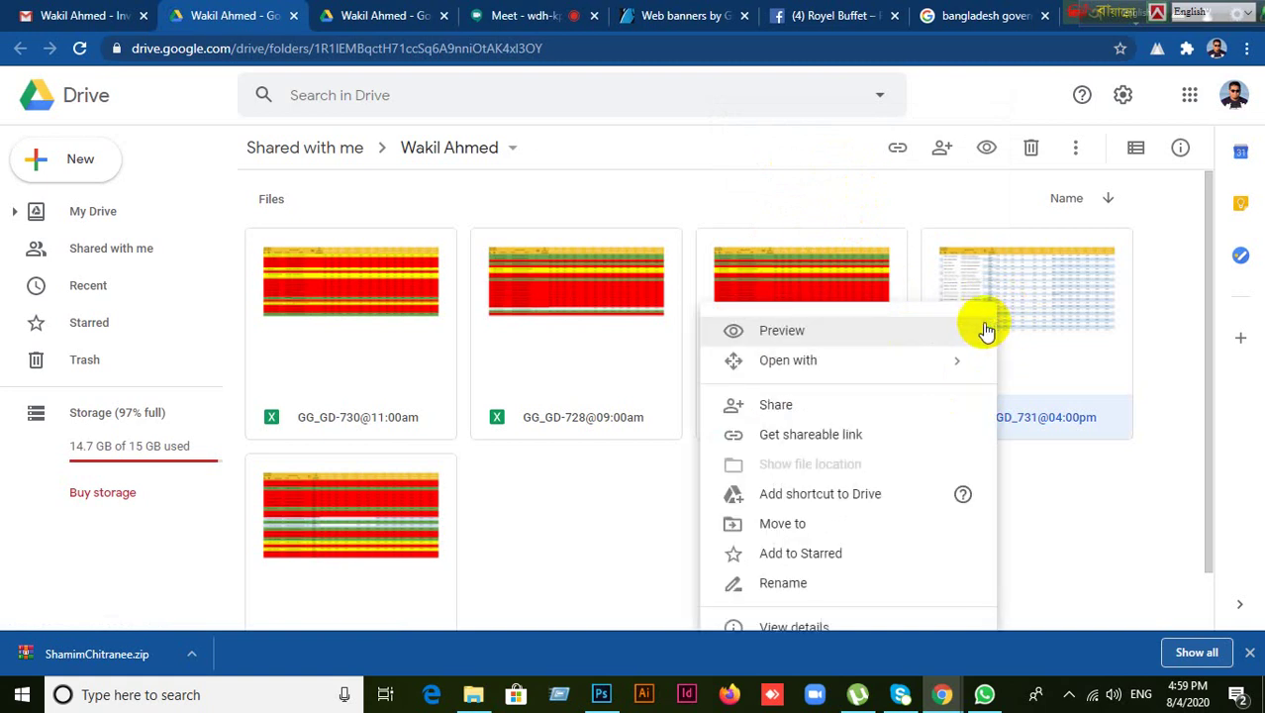
mouse_move(855, 370)
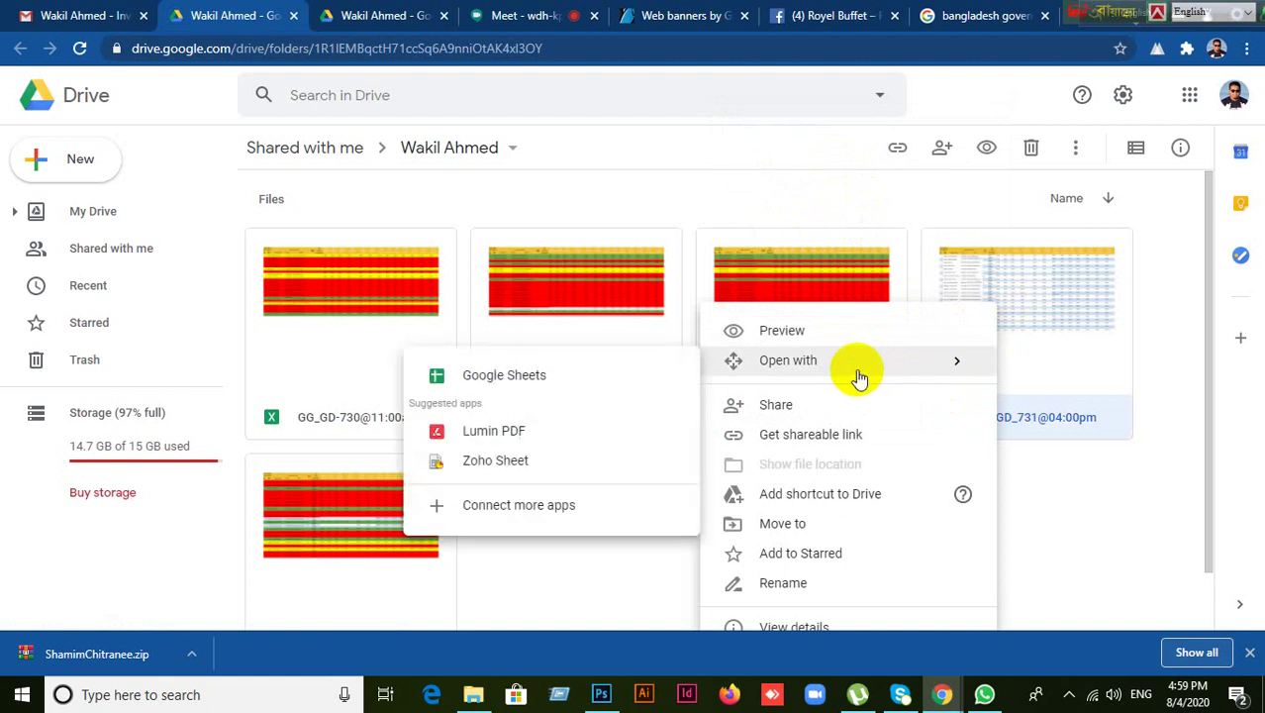
click(573, 390)
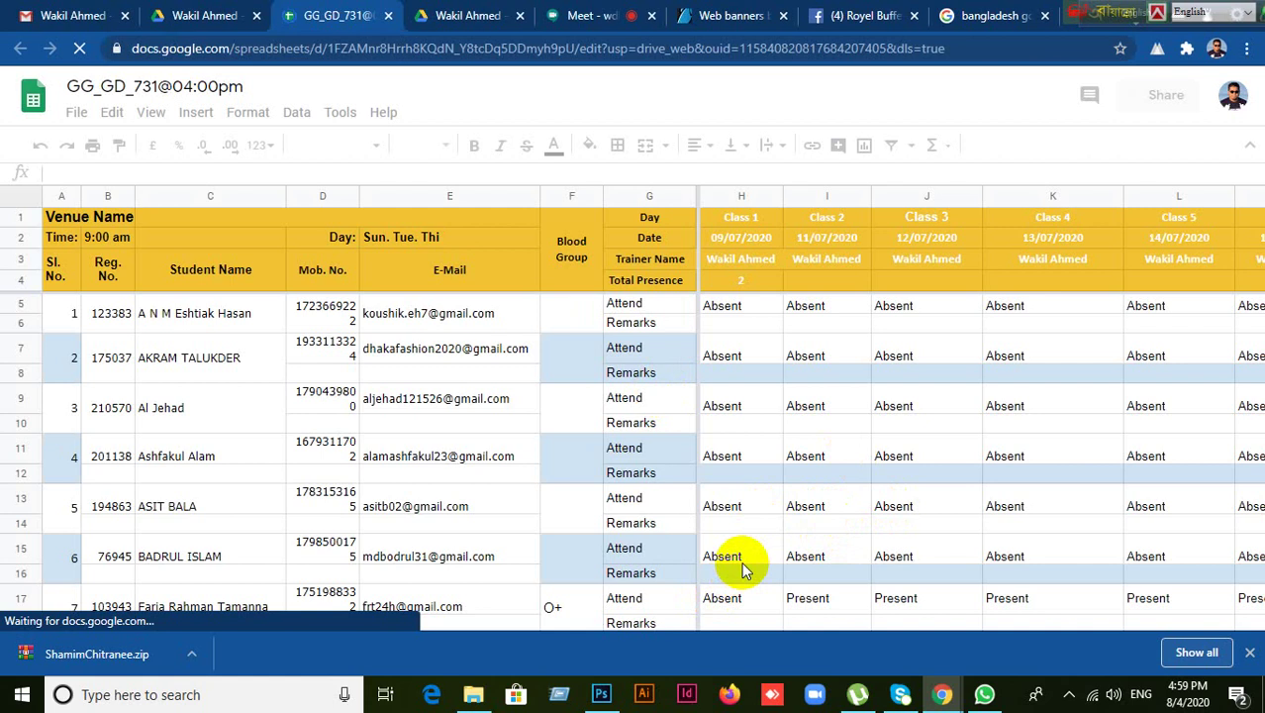
- Look through the students' attendance rows in the GG_GD_731@04:00pm spreadsheet
scroll(742, 569, down, 5)
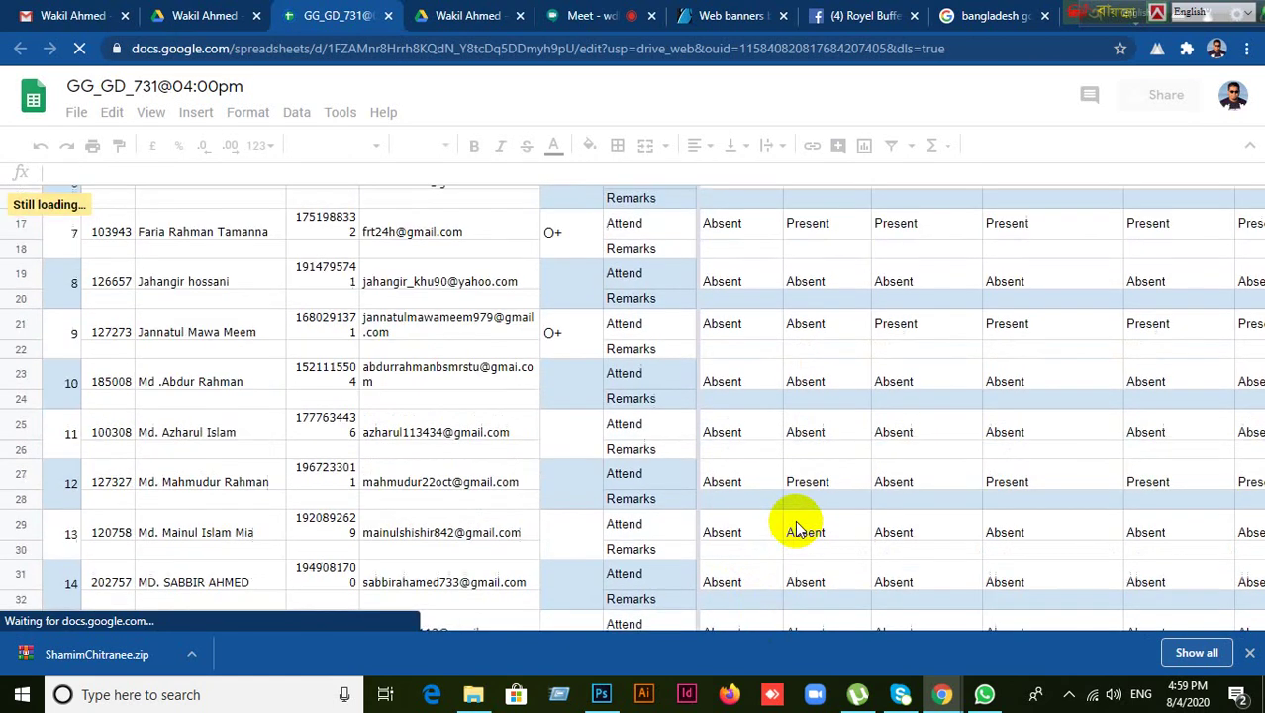
scroll(795, 527, down, 4)
scroll(796, 519, up, 8)
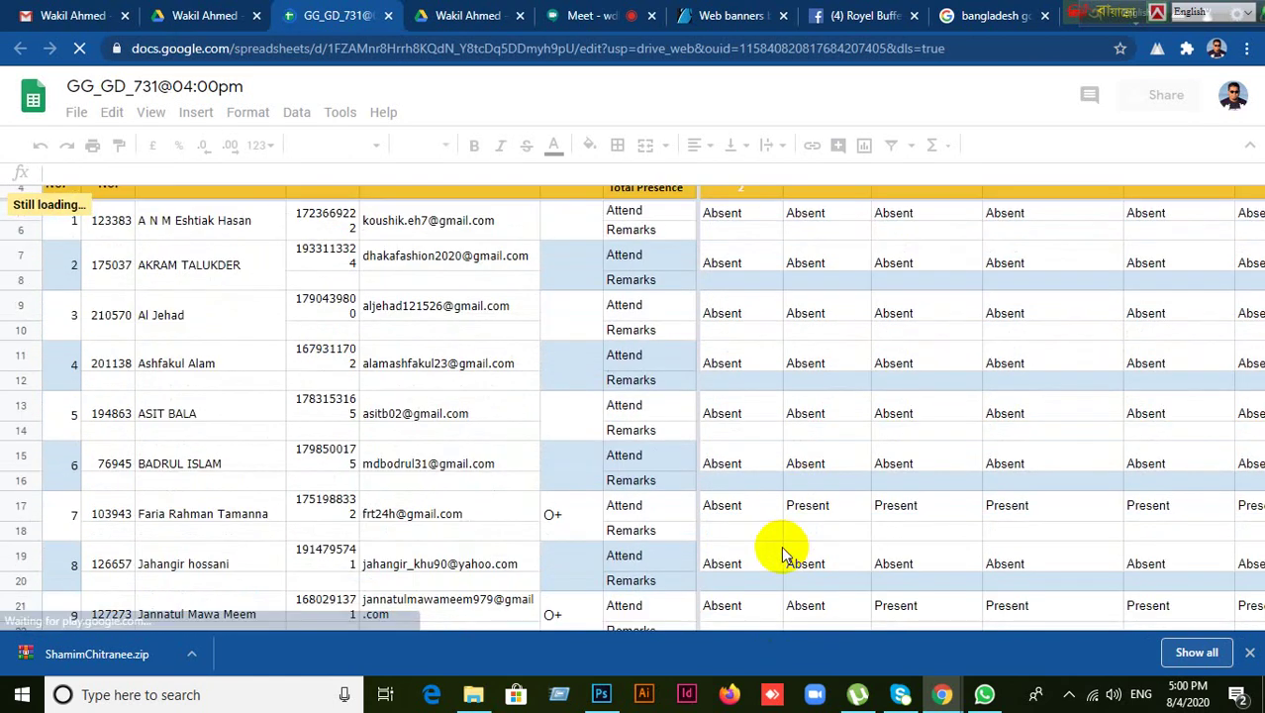
scroll(783, 551, up, 3)
scroll(782, 551, down, 4)
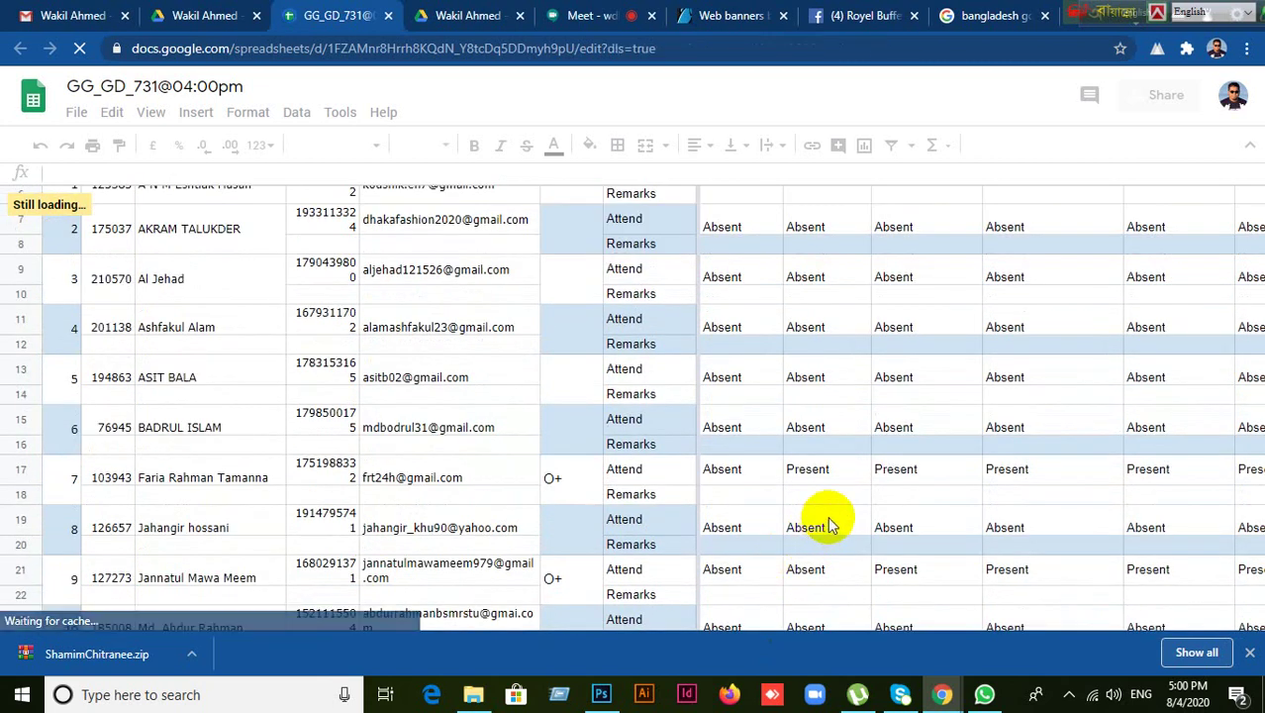
scroll(838, 500, down, 3)
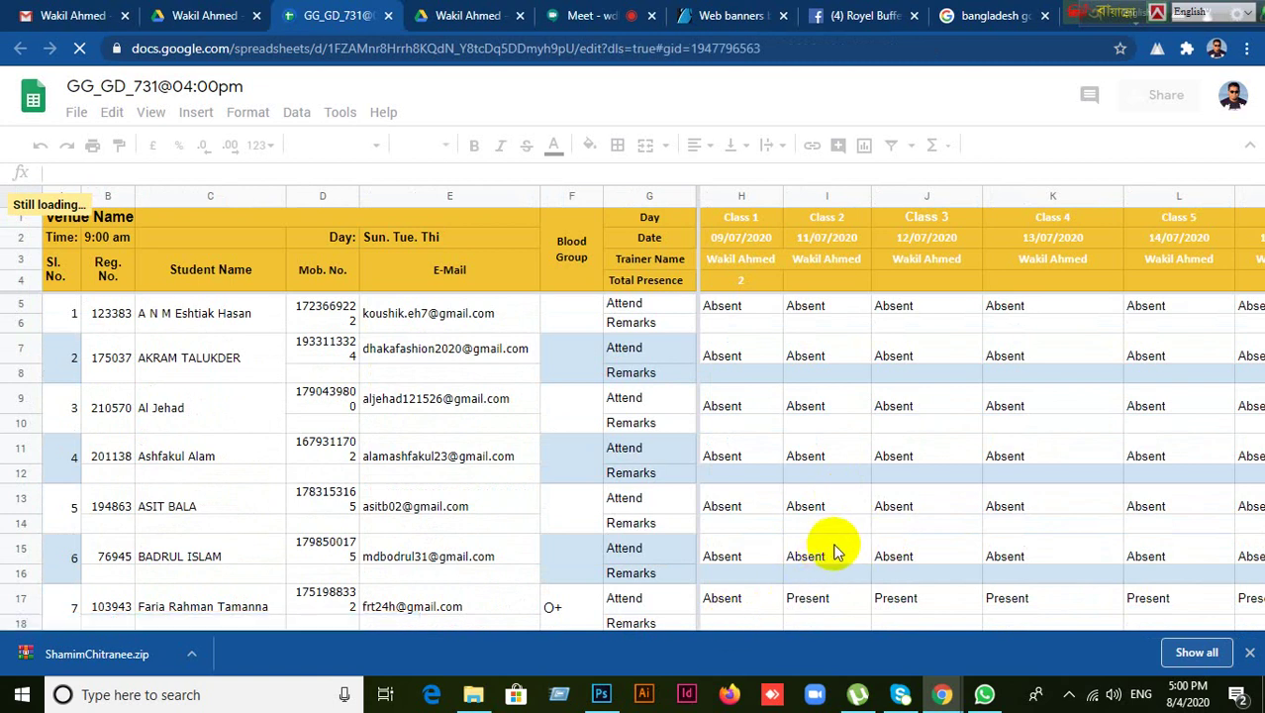
scroll(768, 599, down, 1)
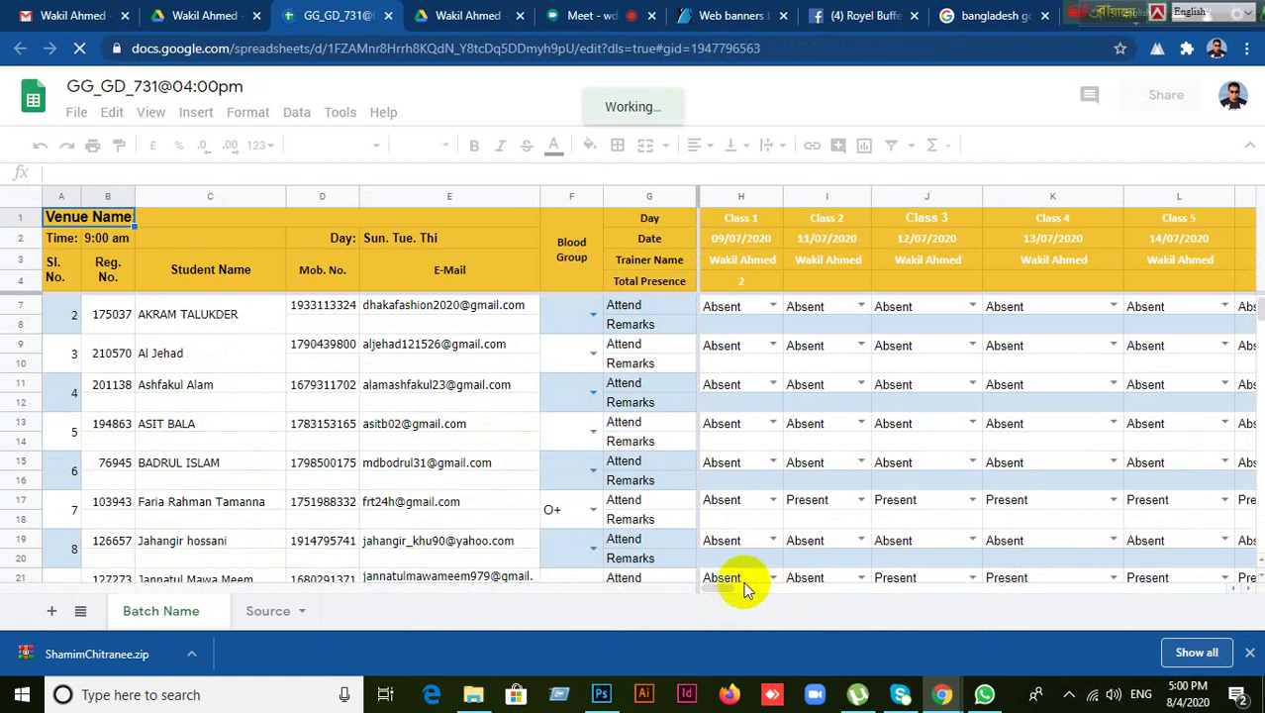
- Enter 04/08/2020 as the Class 21 date and copy the trainer's name across from Class 20
click(768, 581)
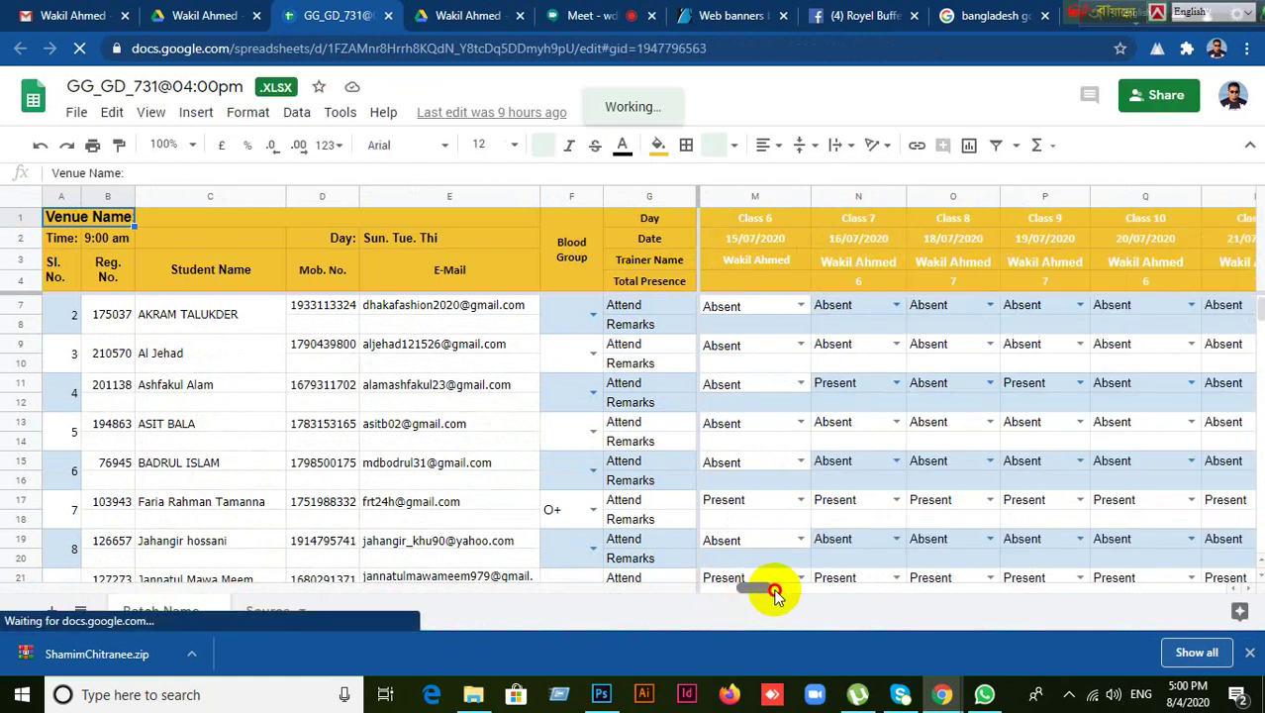
drag(768, 587, 846, 589)
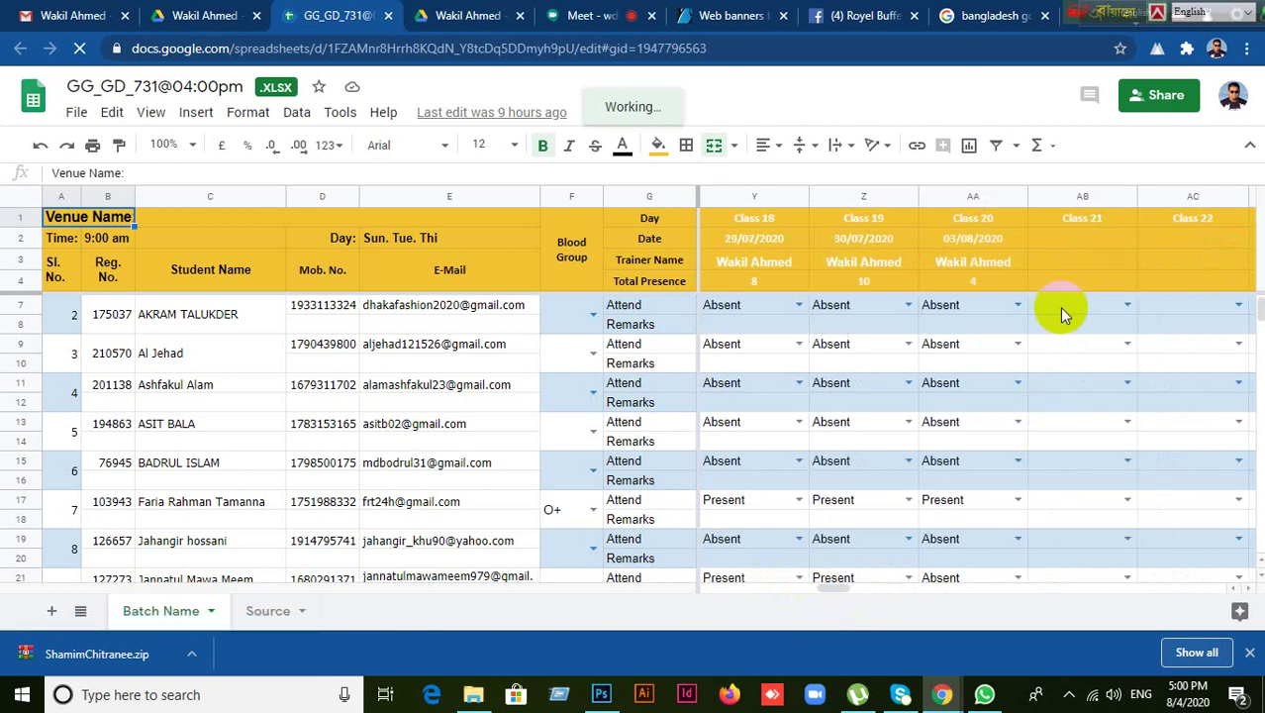
click(1062, 241)
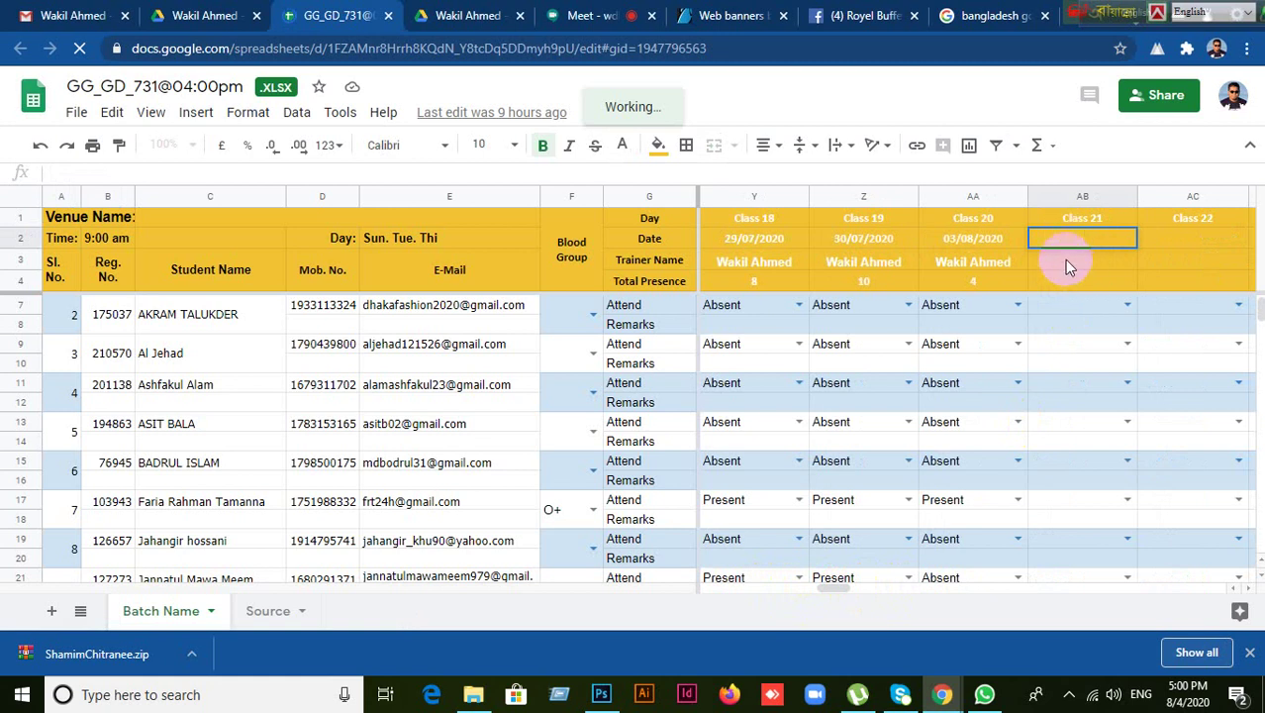
click(1067, 263)
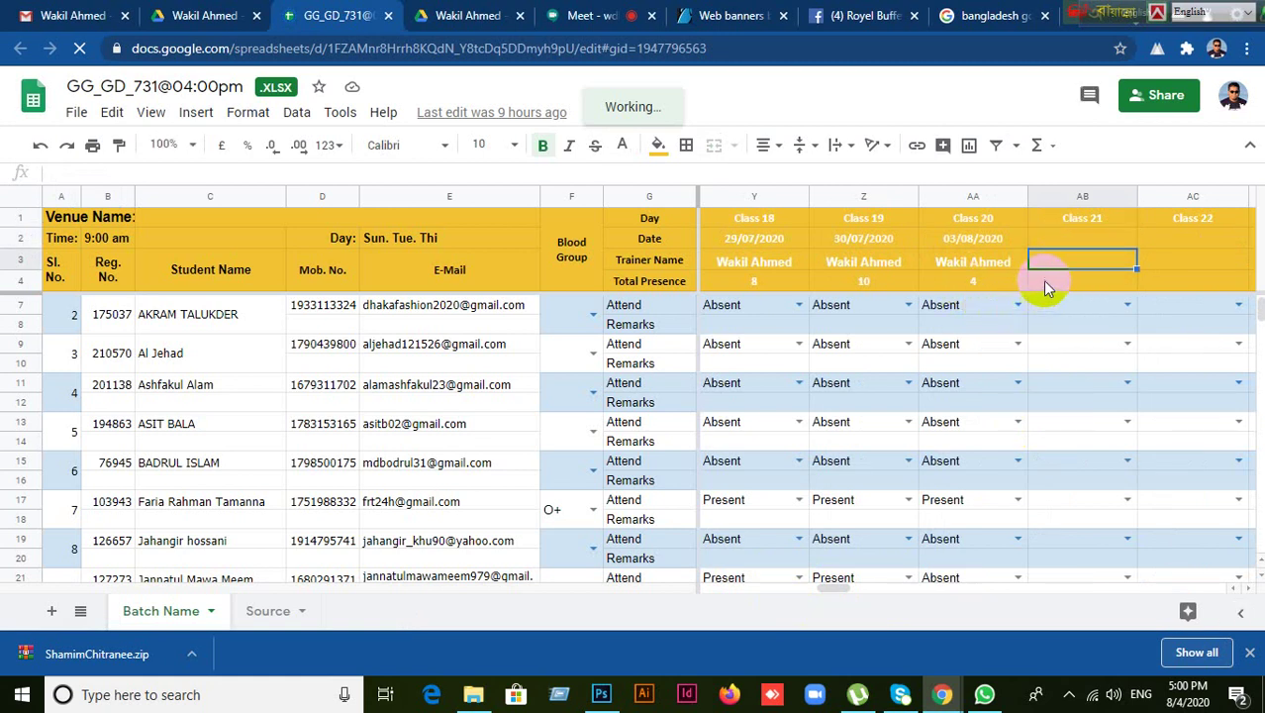
click(1059, 243)
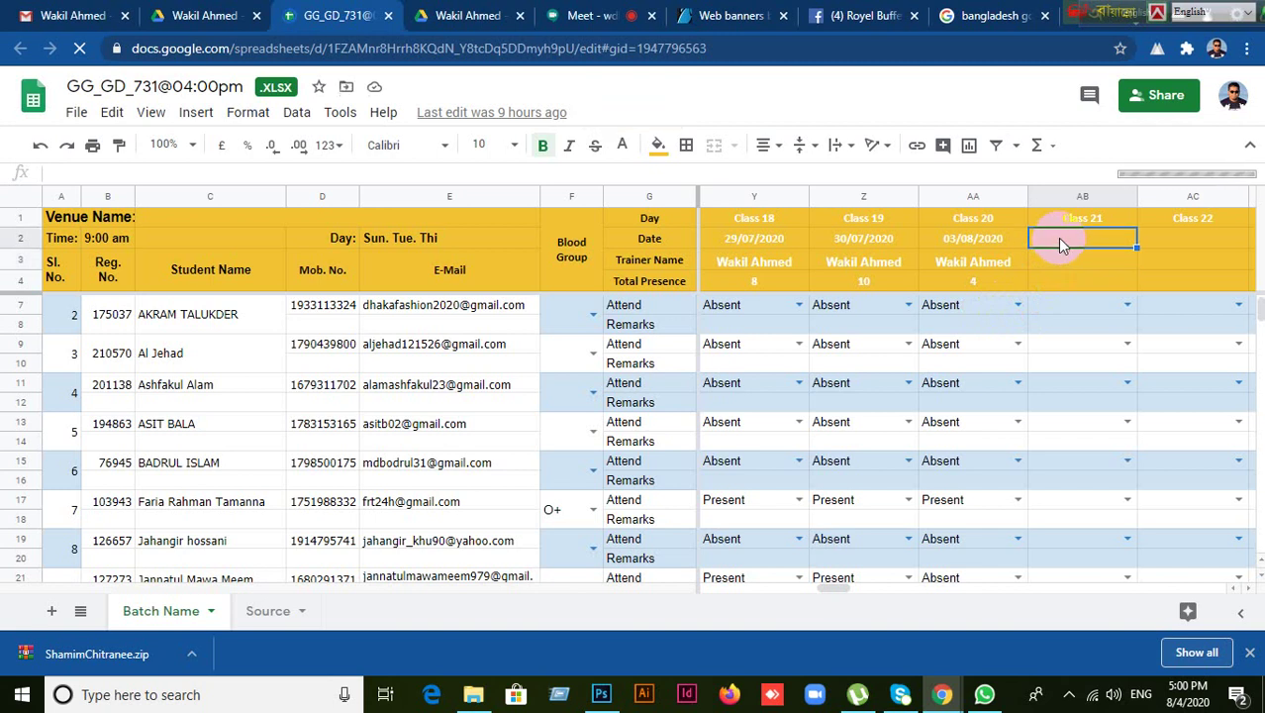
click(1052, 285)
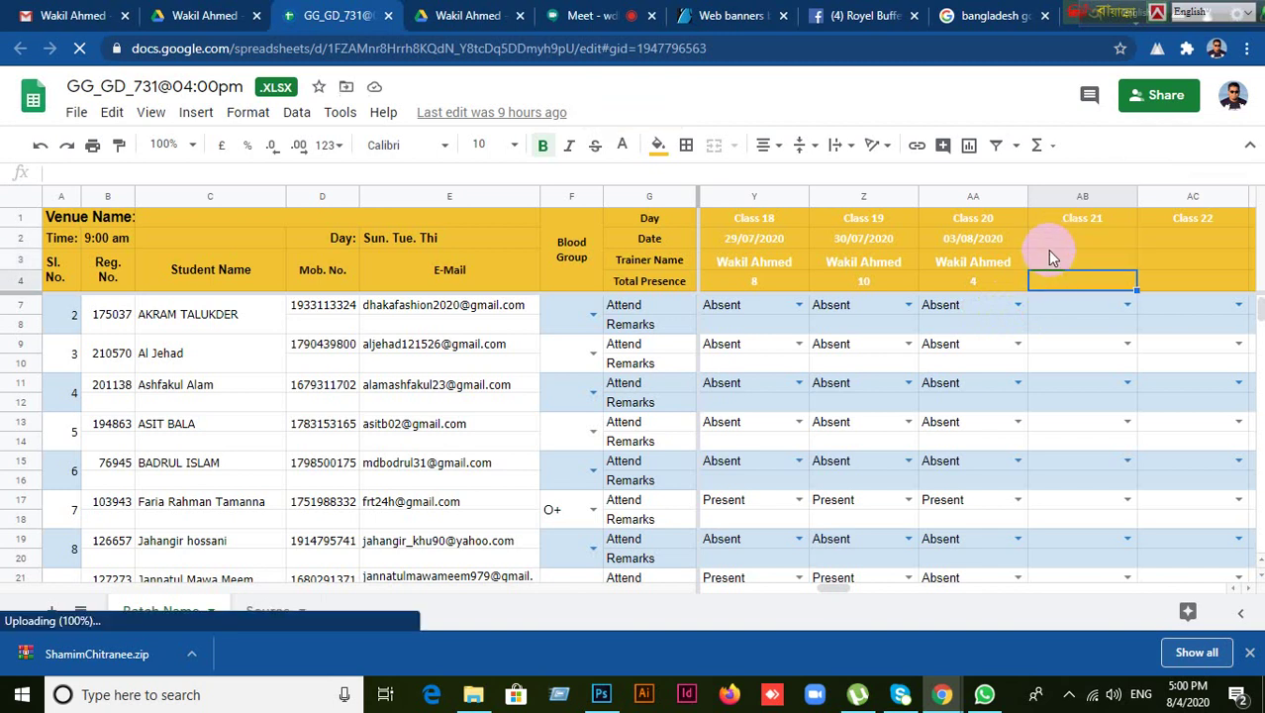
click(1057, 241)
click(1057, 241)
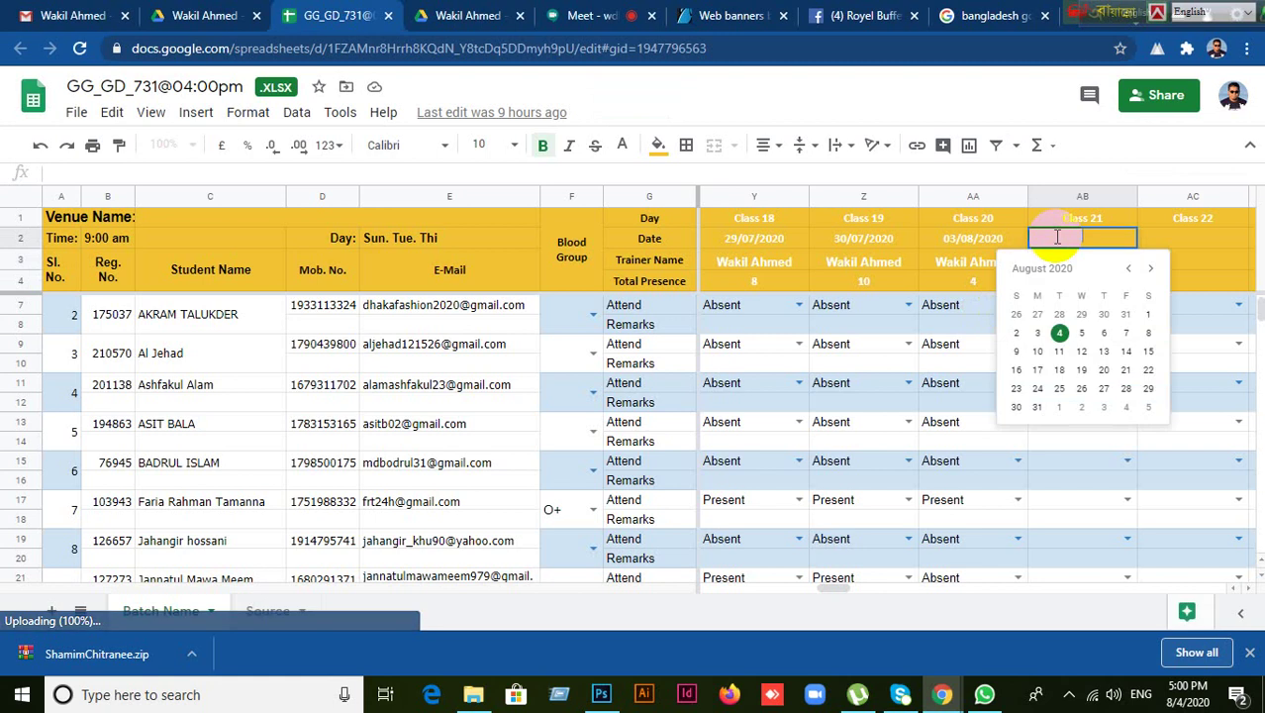
click(1053, 330)
click(989, 265)
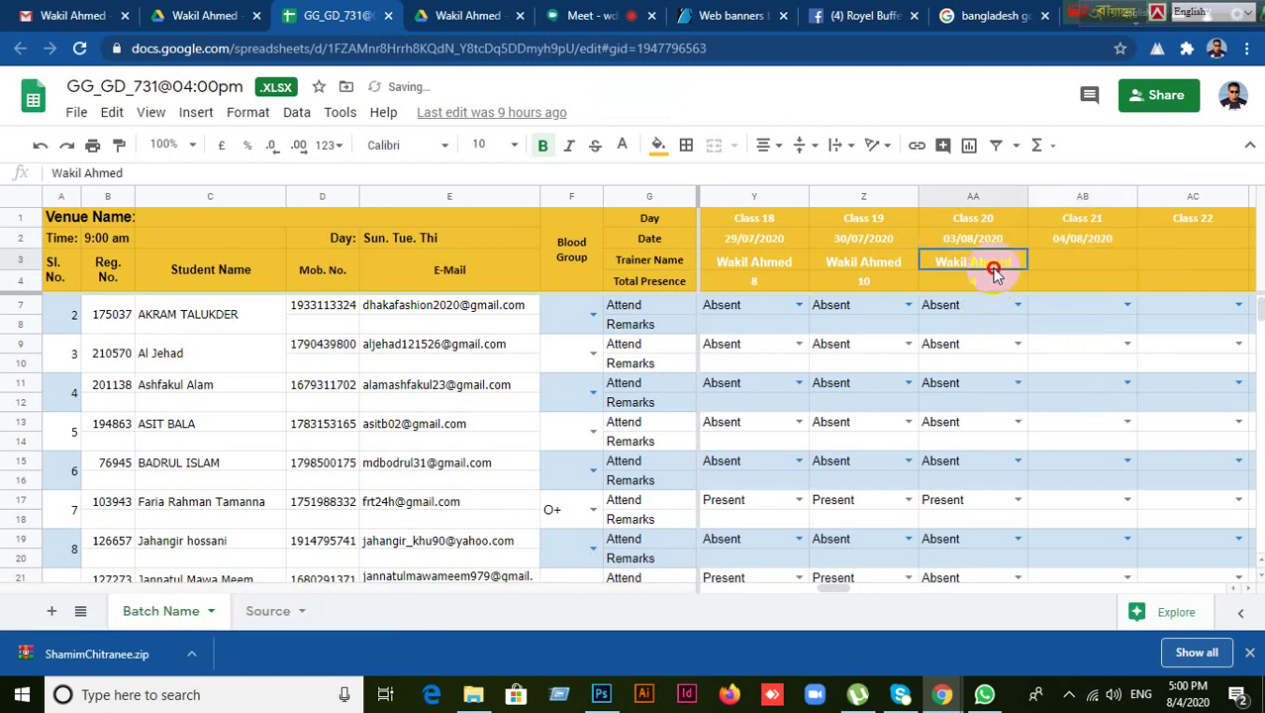
drag(1042, 268, 1080, 265)
- Go through the first seven students in the Class 21 column and mark the student at Sl. No. 7 as Present
scroll(1092, 343, up, 1)
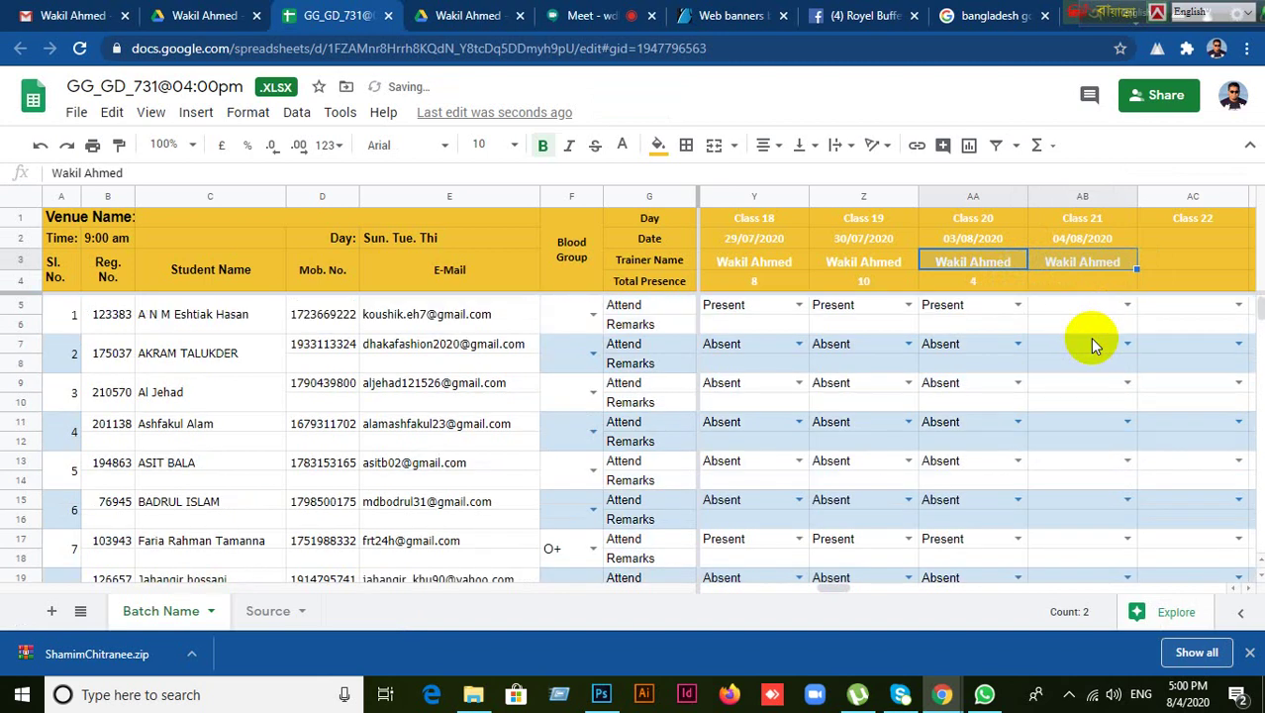
click(1079, 316)
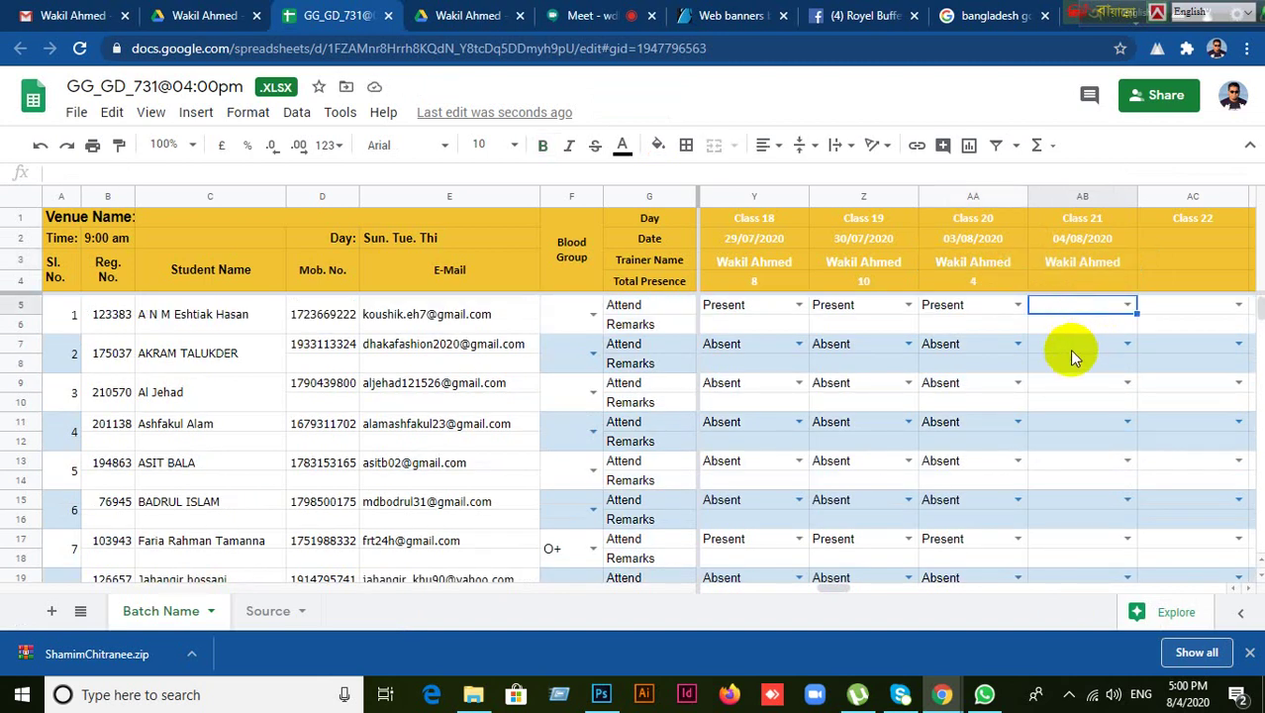
click(1069, 349)
click(1079, 388)
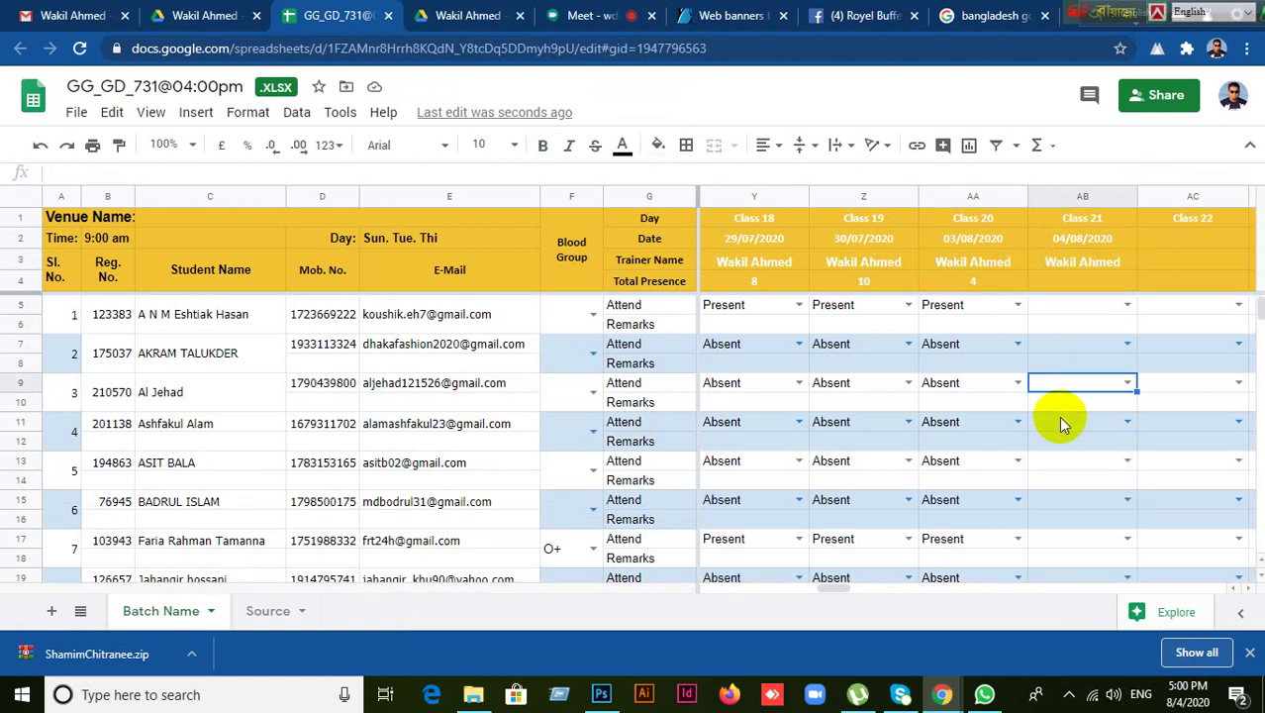
click(1061, 423)
scroll(1079, 431, down, 1)
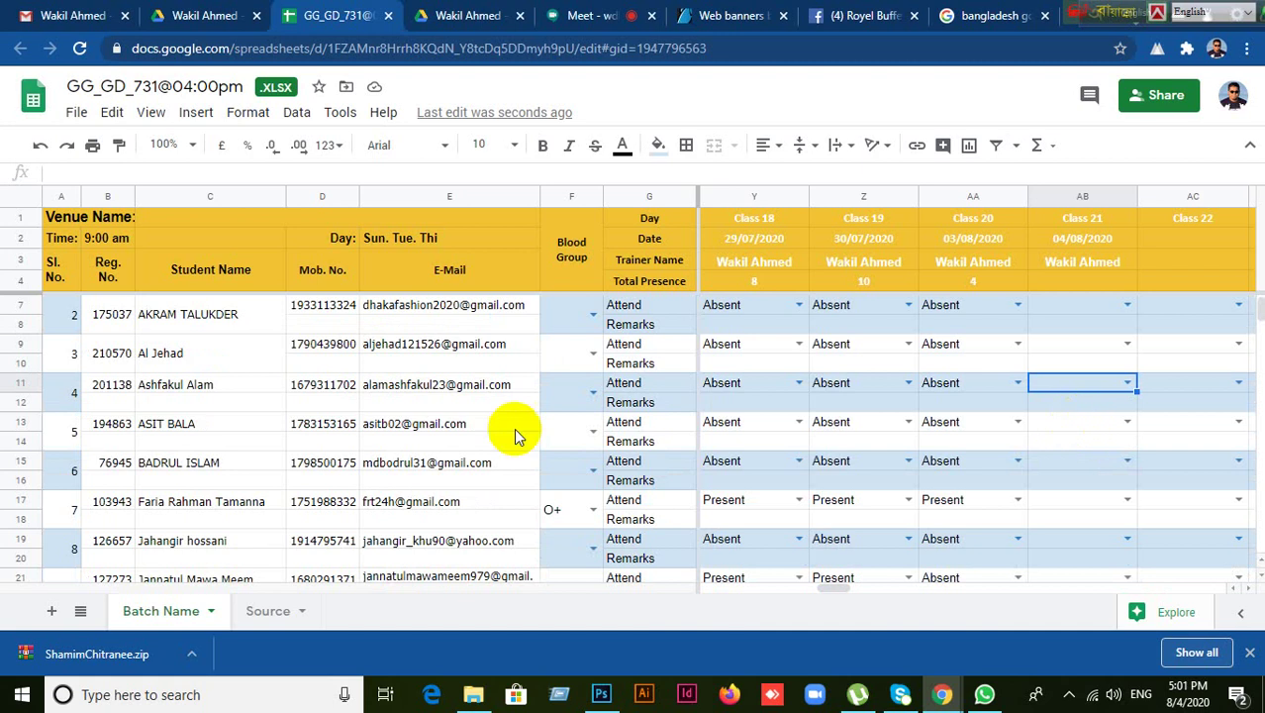
click(1055, 428)
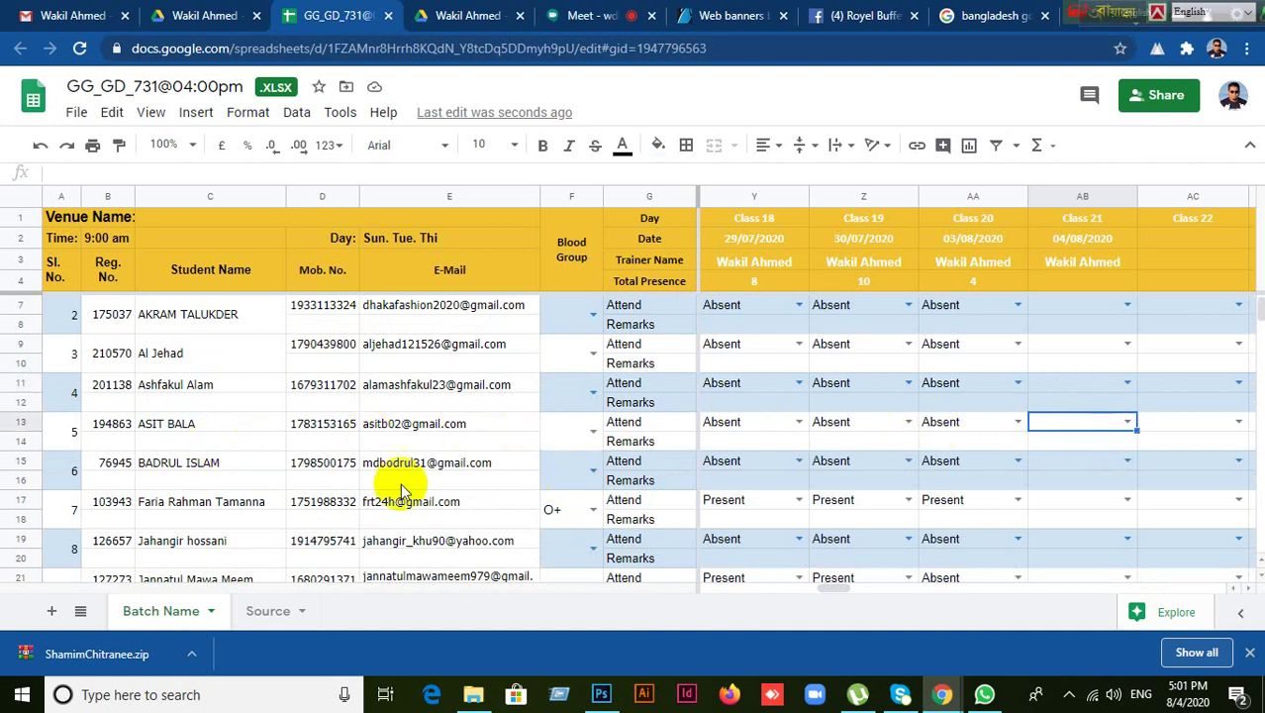
click(1089, 467)
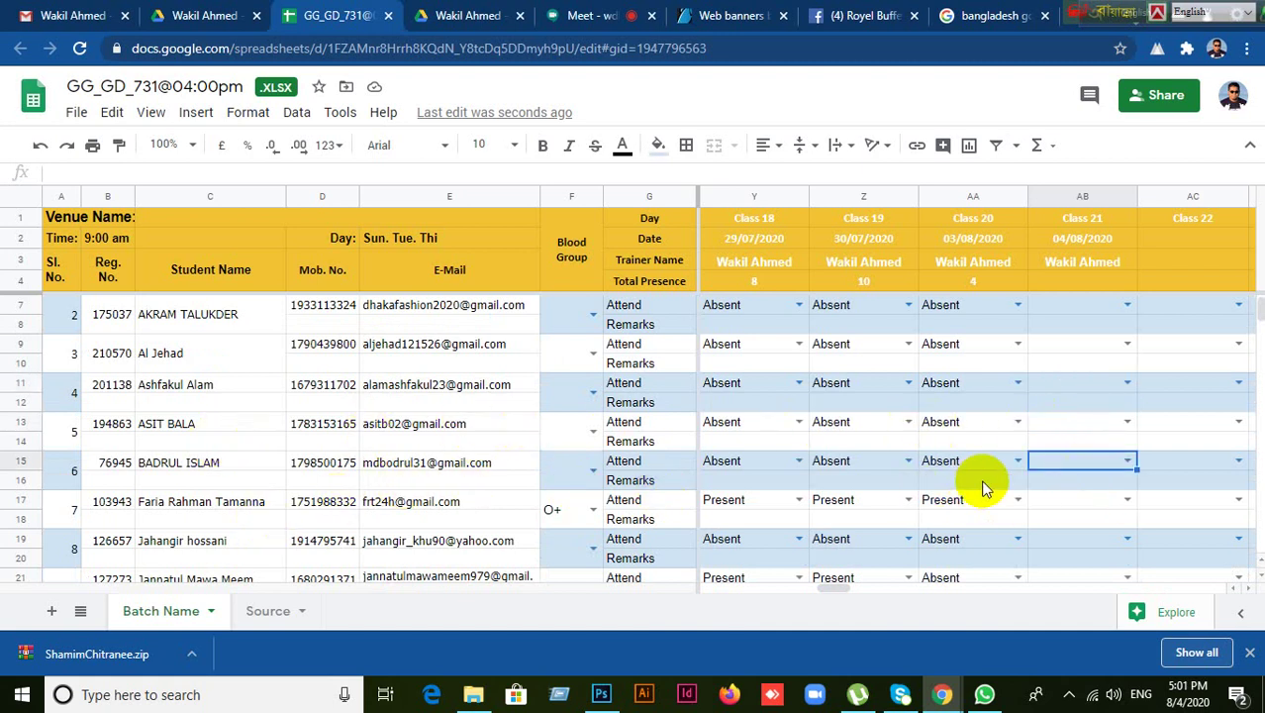
click(1071, 502)
scroll(1097, 507, down, 2)
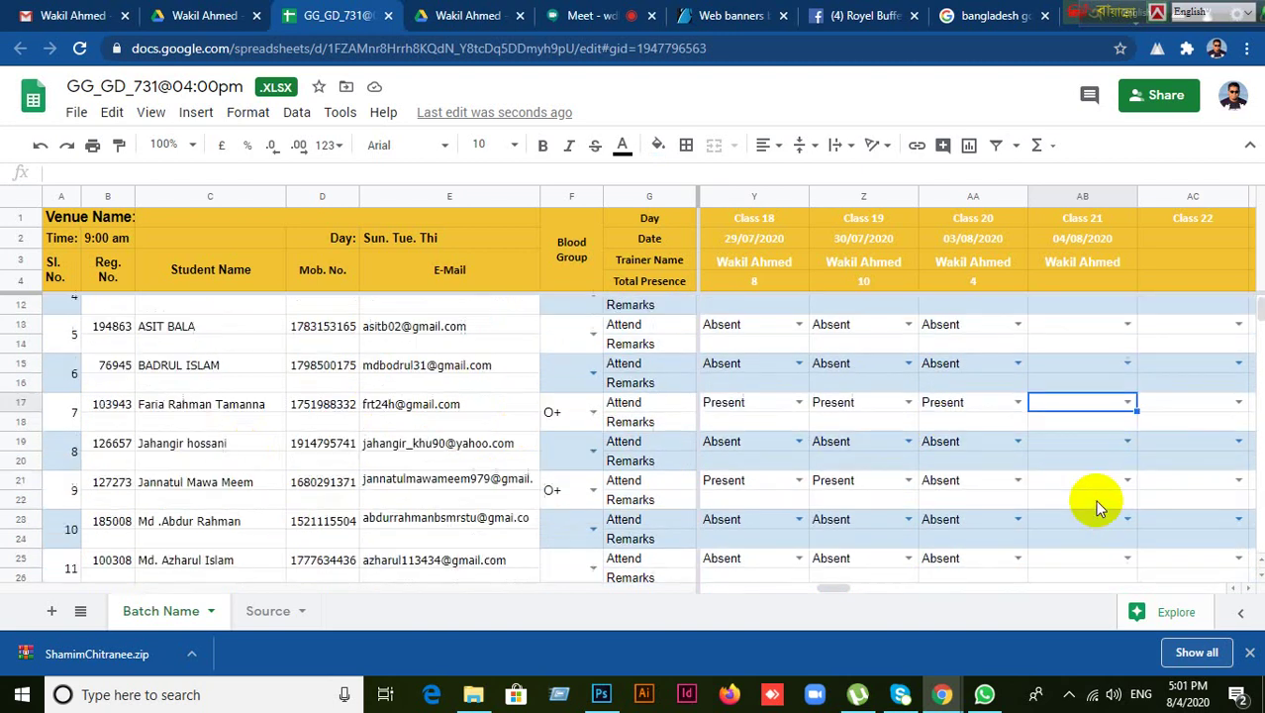
click(1127, 401)
click(1051, 423)
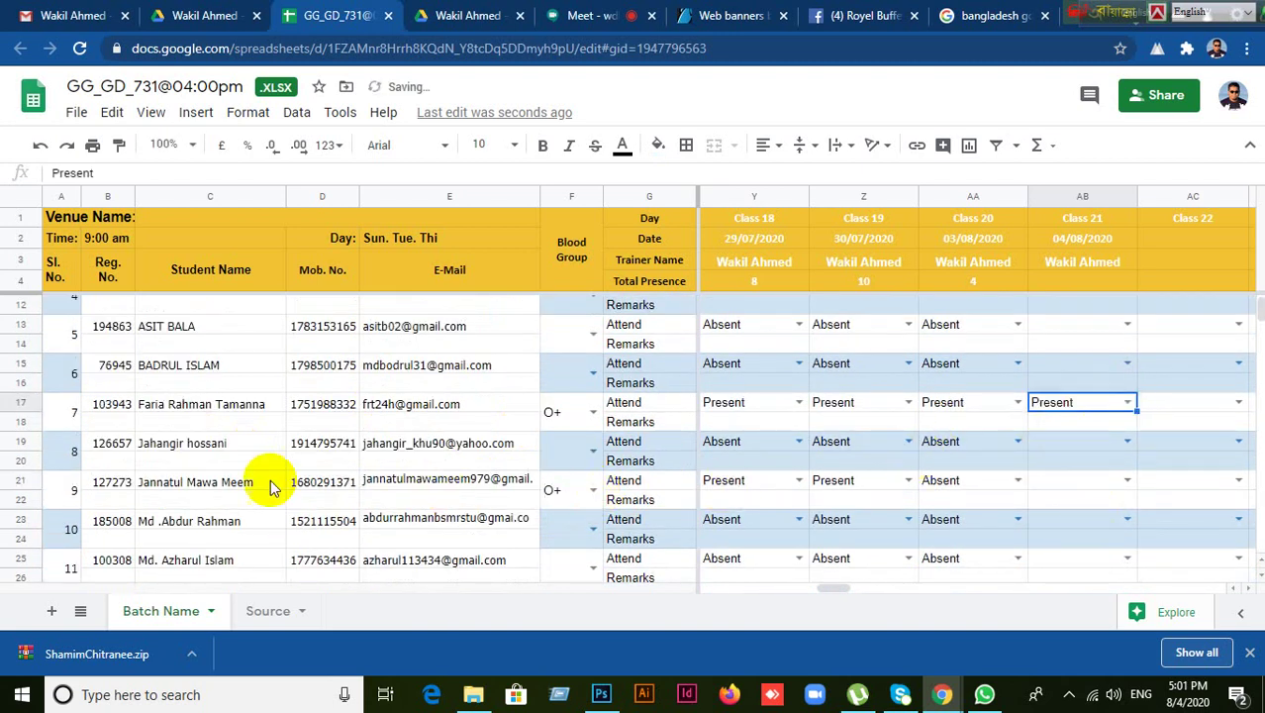
- Mark the student at Sl. No. 9 as Present for Class 21
click(1084, 442)
click(1123, 485)
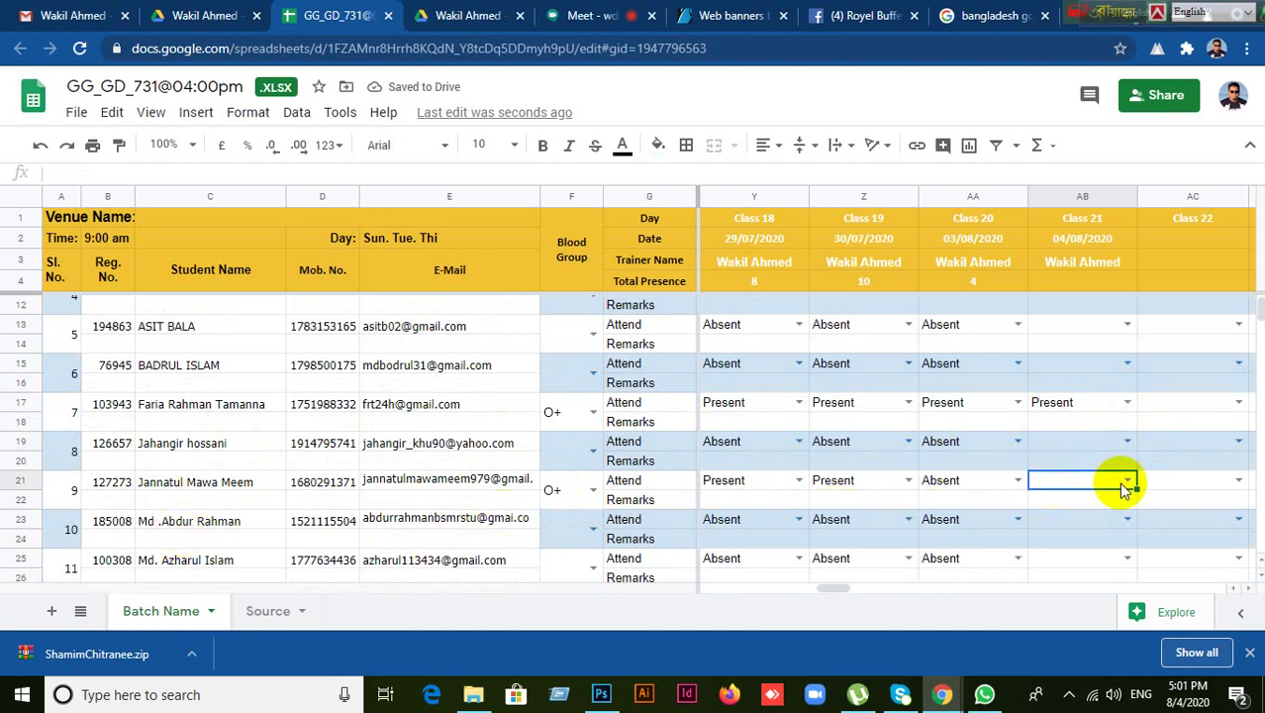
click(1127, 482)
click(1056, 455)
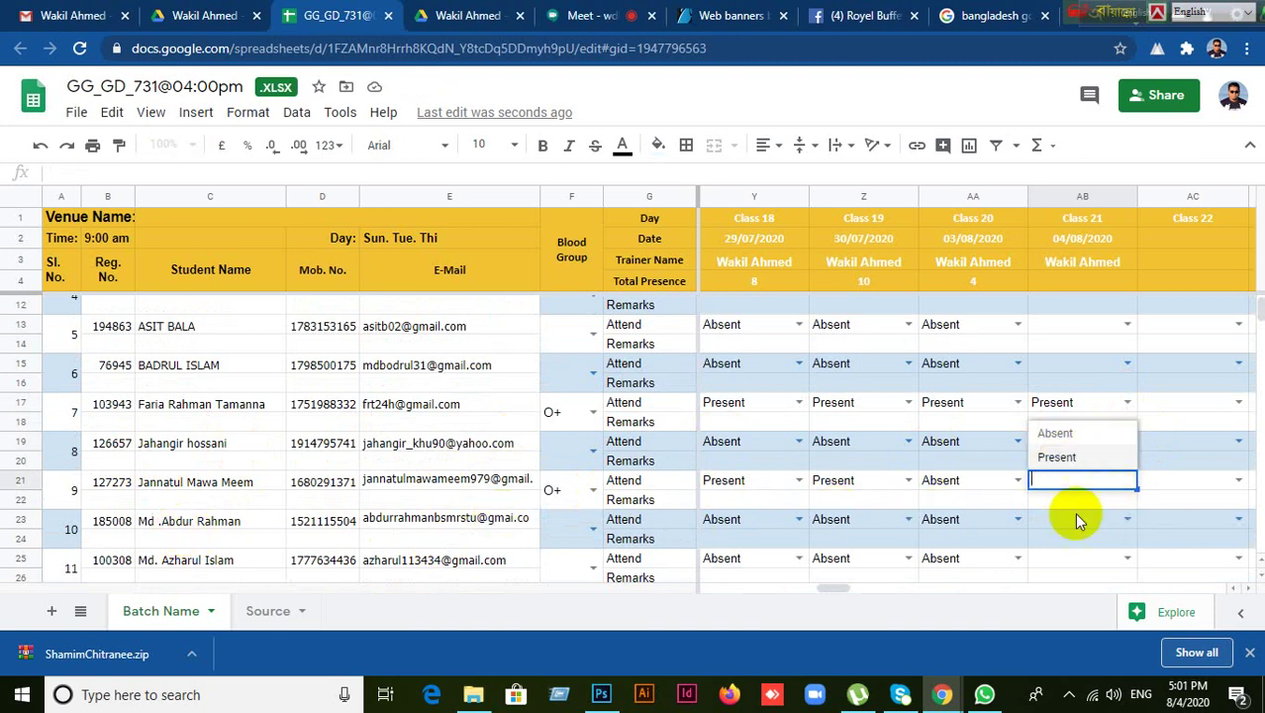
- Go through the students at Sl. No. 10 to 17 for the Class 21 roll call
scroll(1078, 529, down, 1)
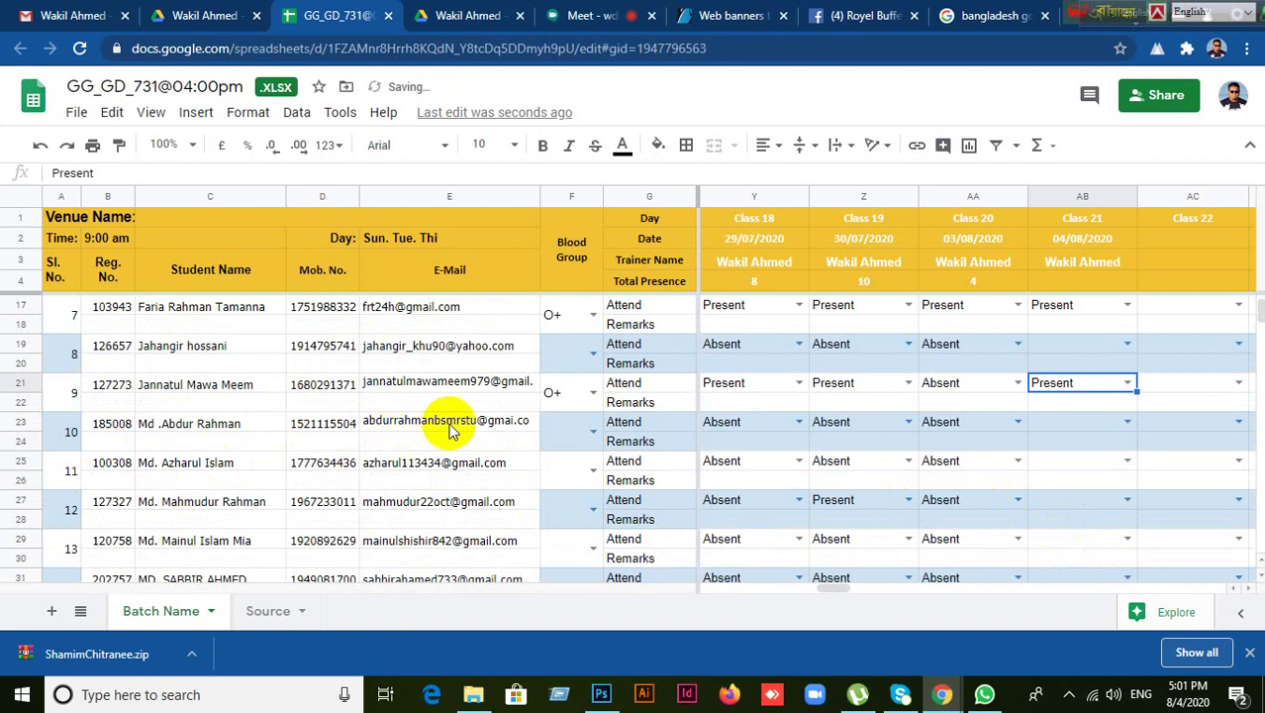
click(1078, 420)
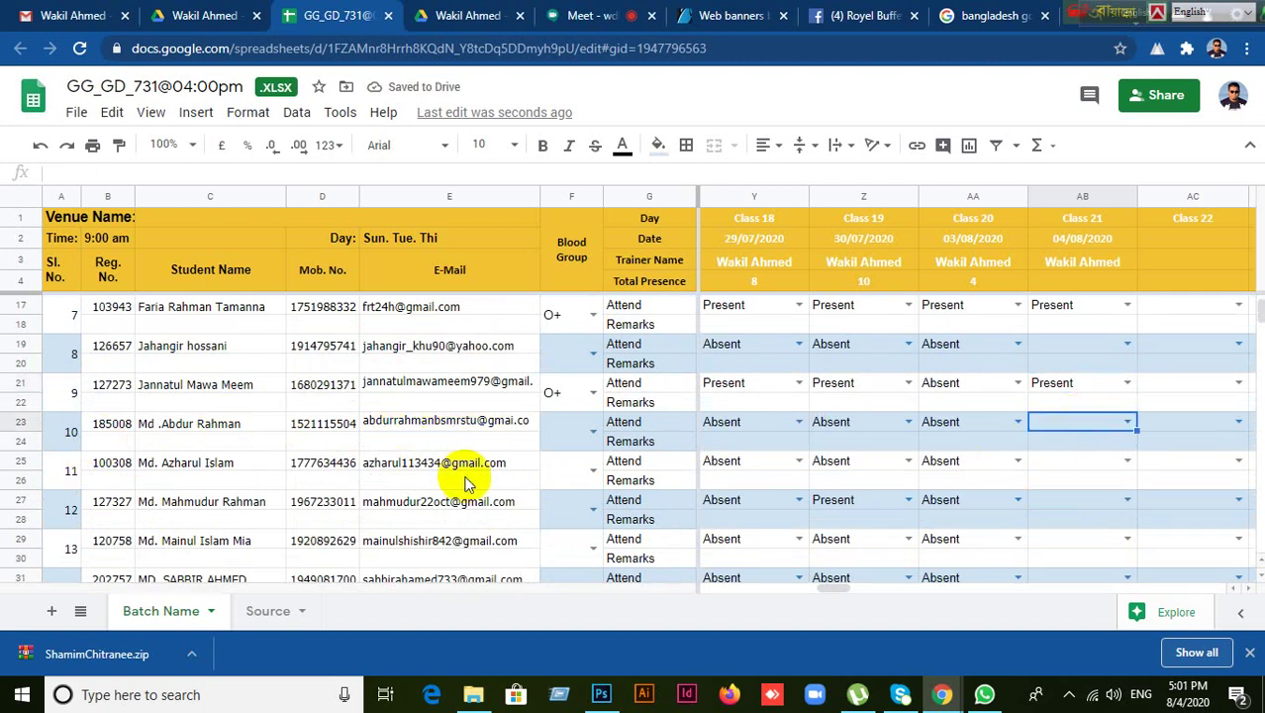
click(255, 501)
click(1069, 500)
scroll(1069, 499, down, 1)
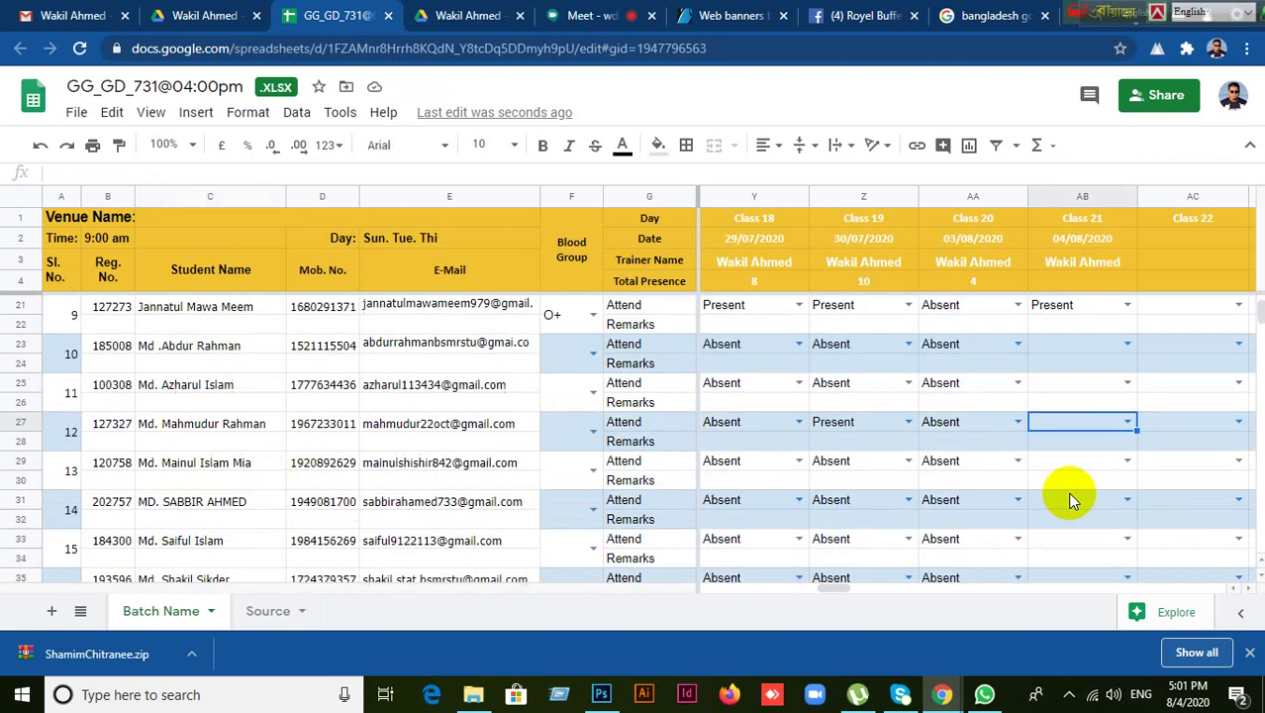
click(208, 467)
click(247, 507)
click(217, 545)
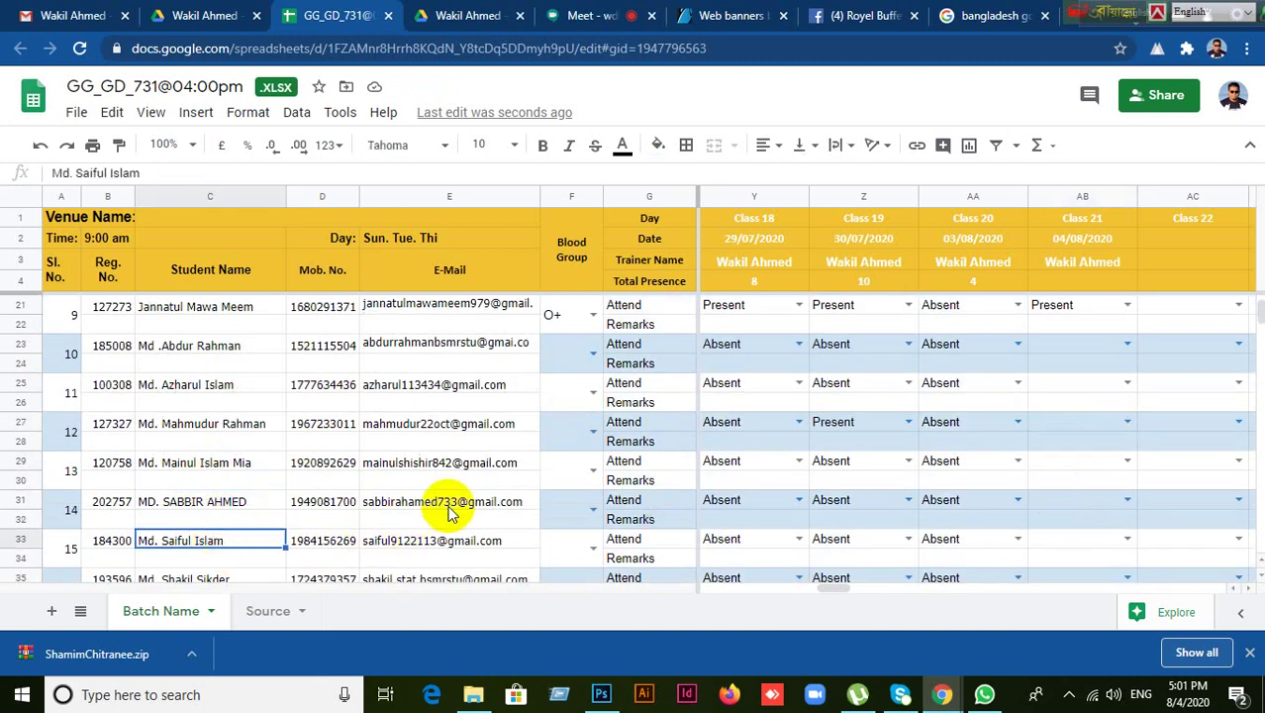
scroll(940, 482, down, 1)
click(190, 552)
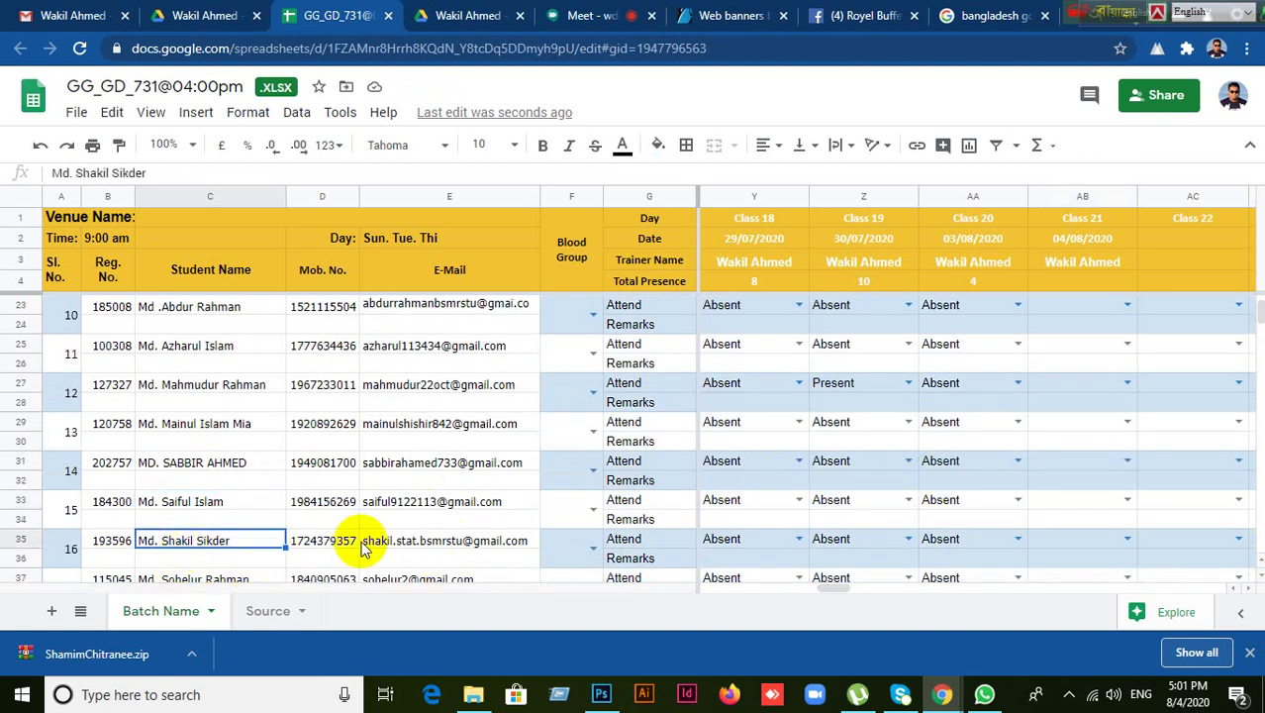
scroll(281, 559, down, 2)
click(231, 487)
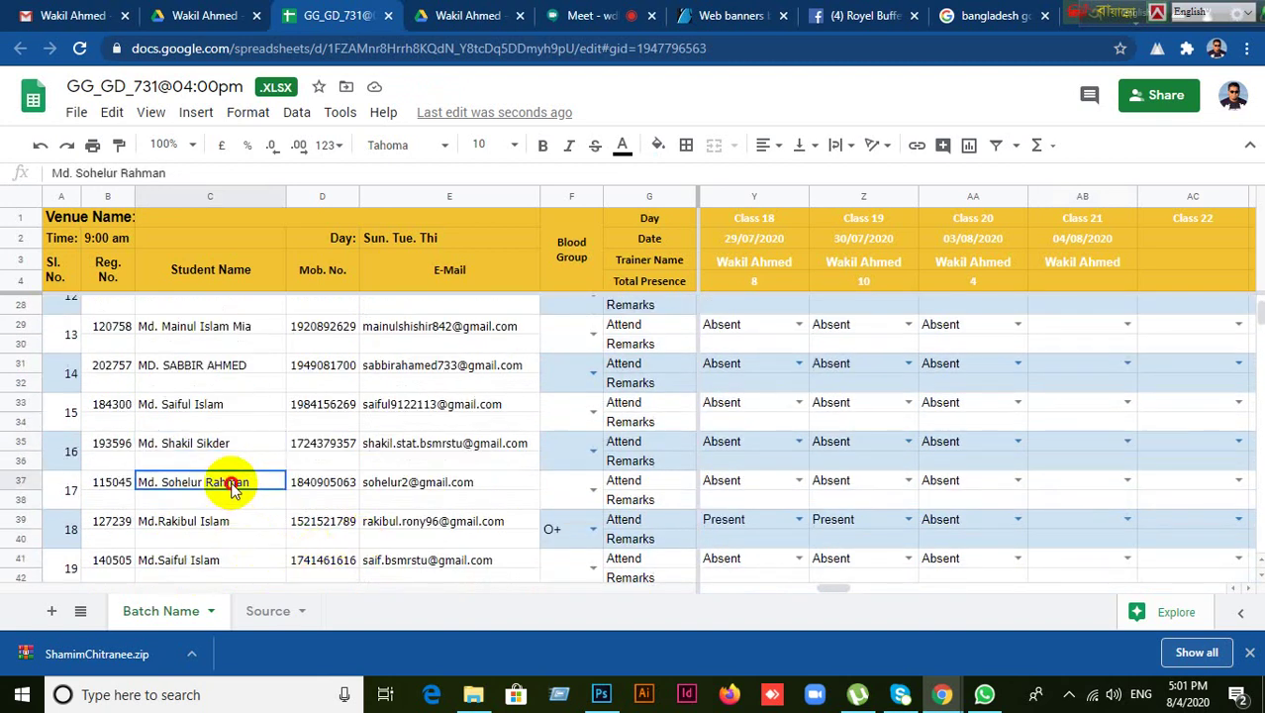
- Mark the student at Sl. No. 18 as Present for Class 21
click(226, 521)
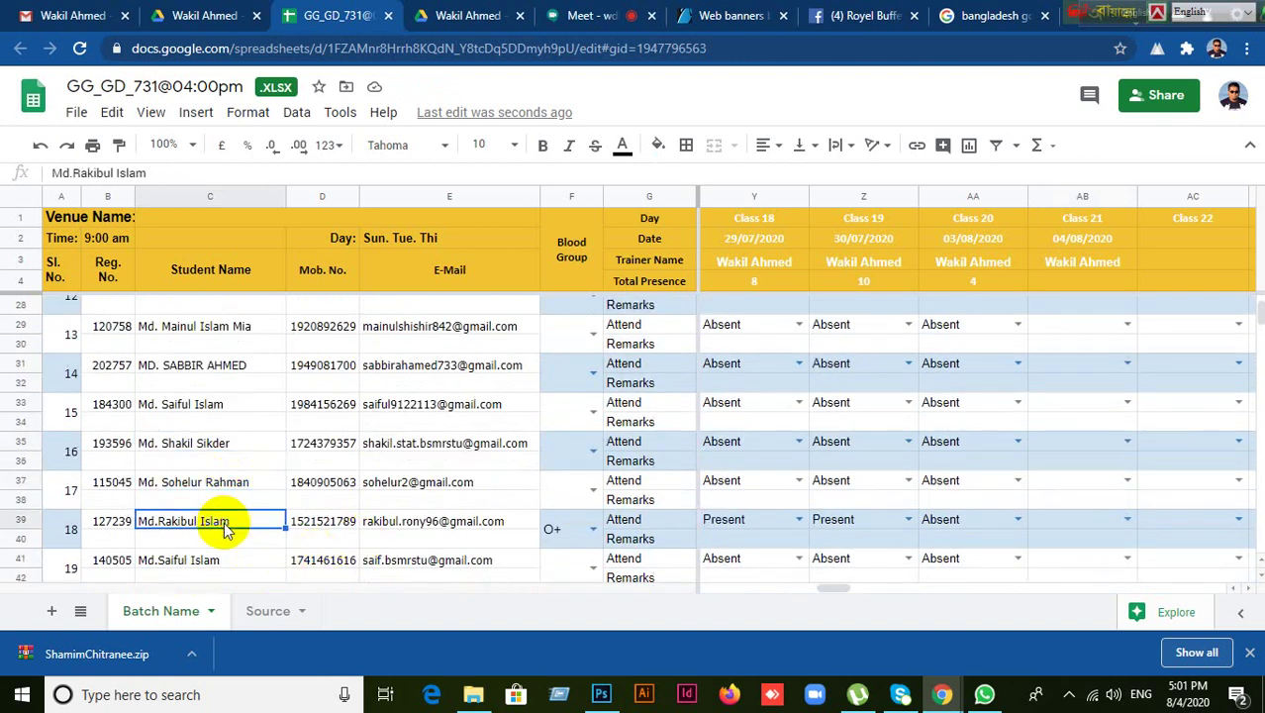
click(1085, 520)
click(1126, 521)
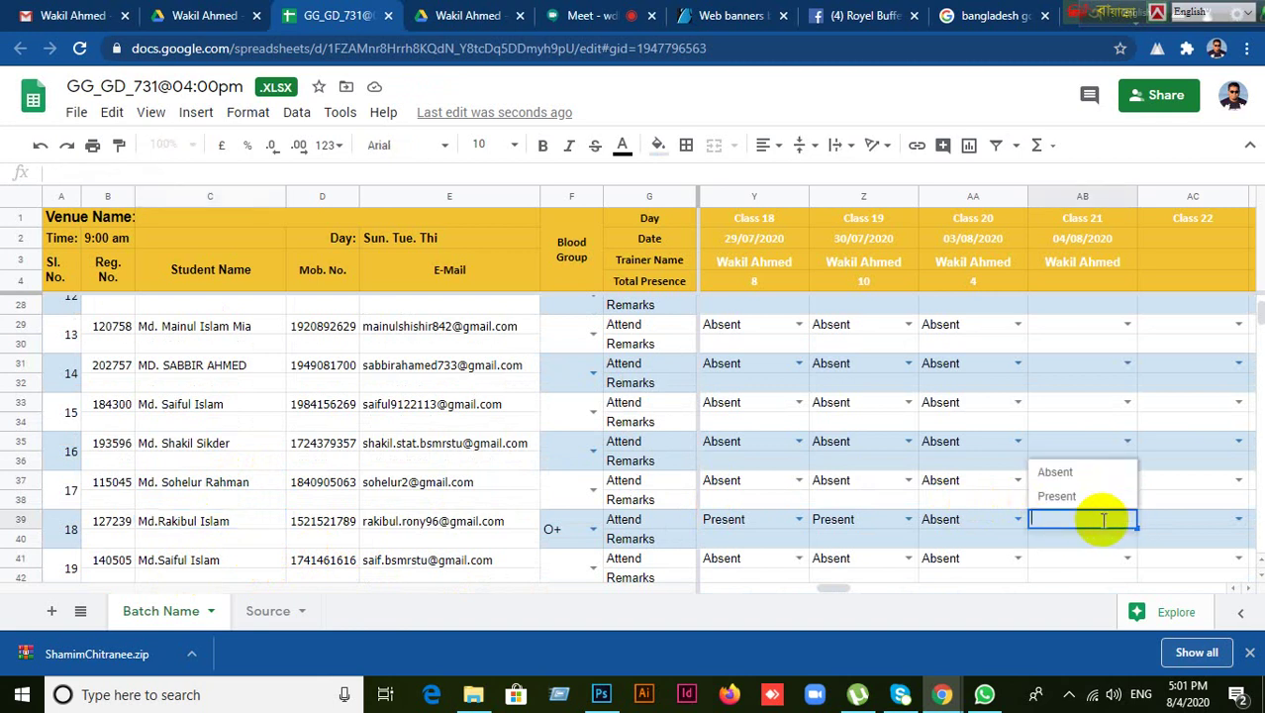
click(1069, 495)
- Go through the remaining students from Sl. No. 19 to the end of the list for the Class 21 roll call
scroll(879, 501, down, 1)
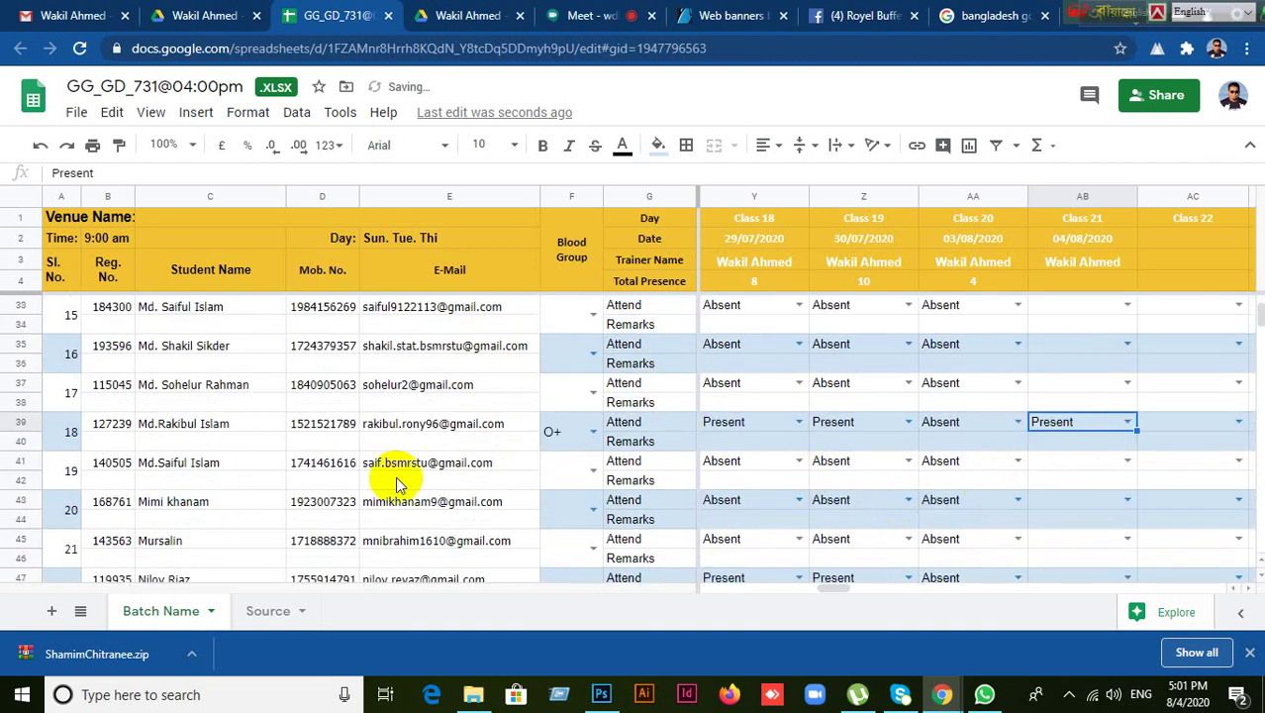
click(1044, 500)
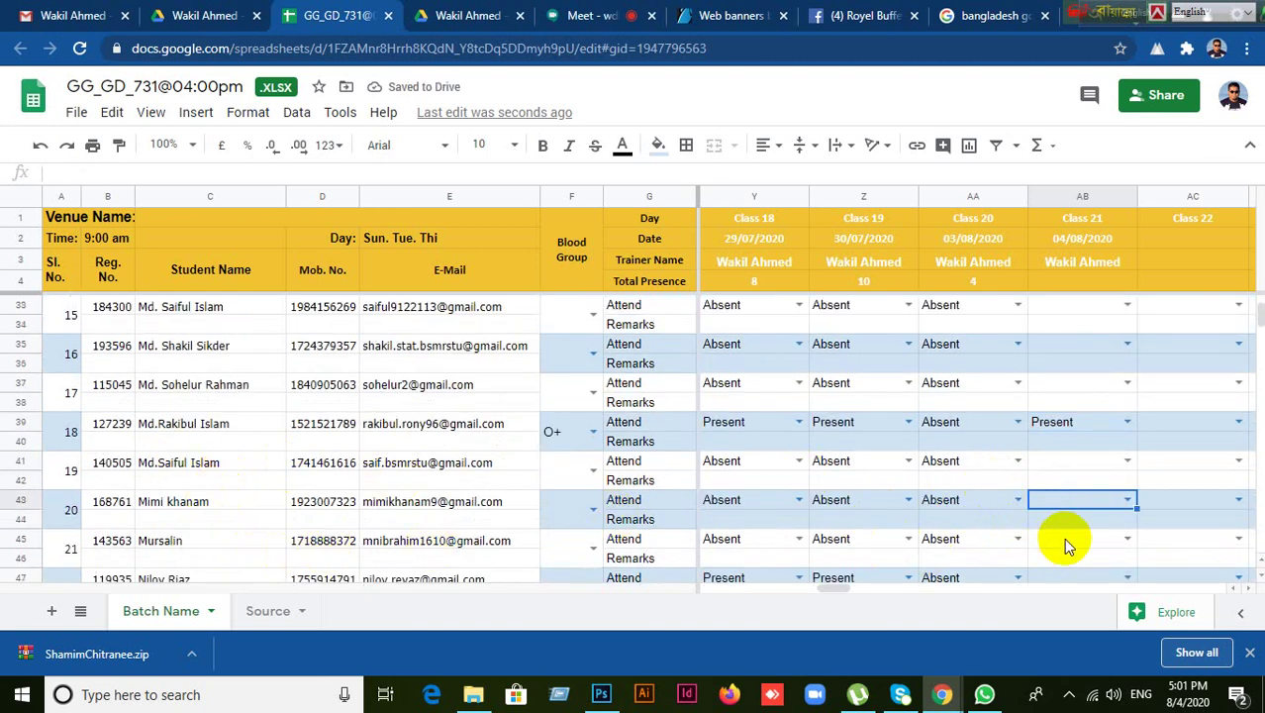
click(1063, 538)
scroll(1055, 541, down, 1)
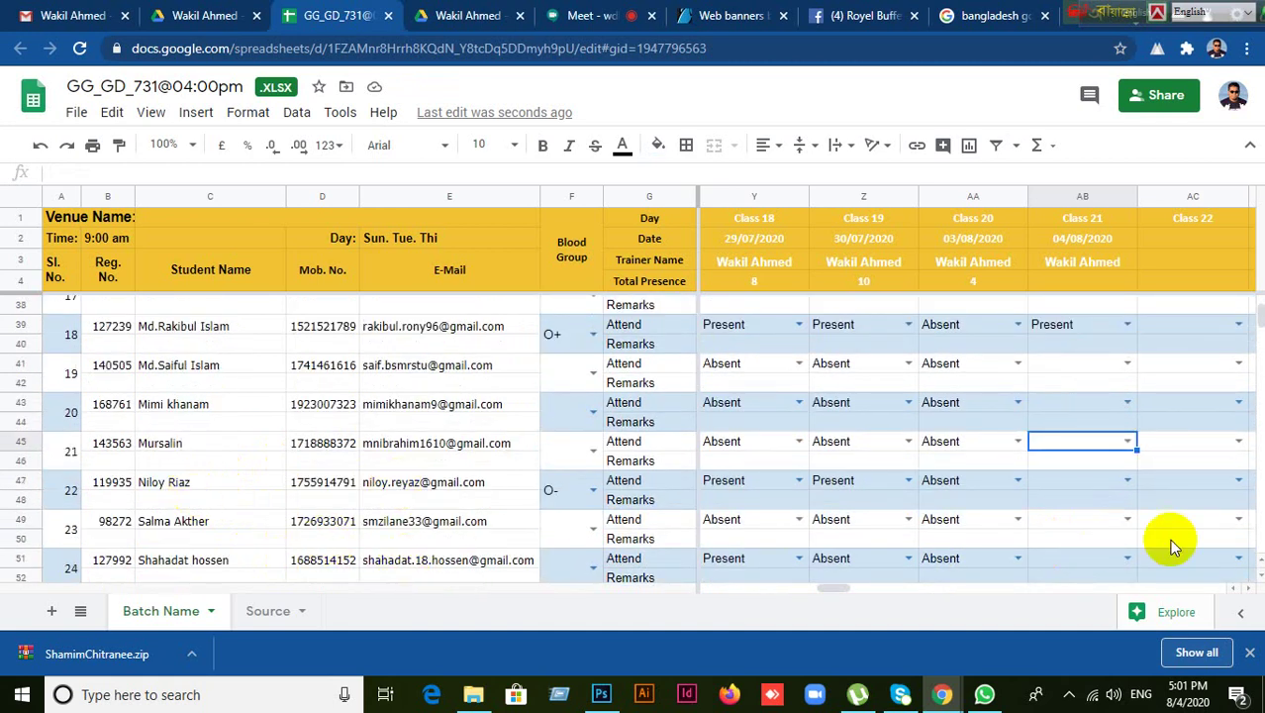
click(1081, 482)
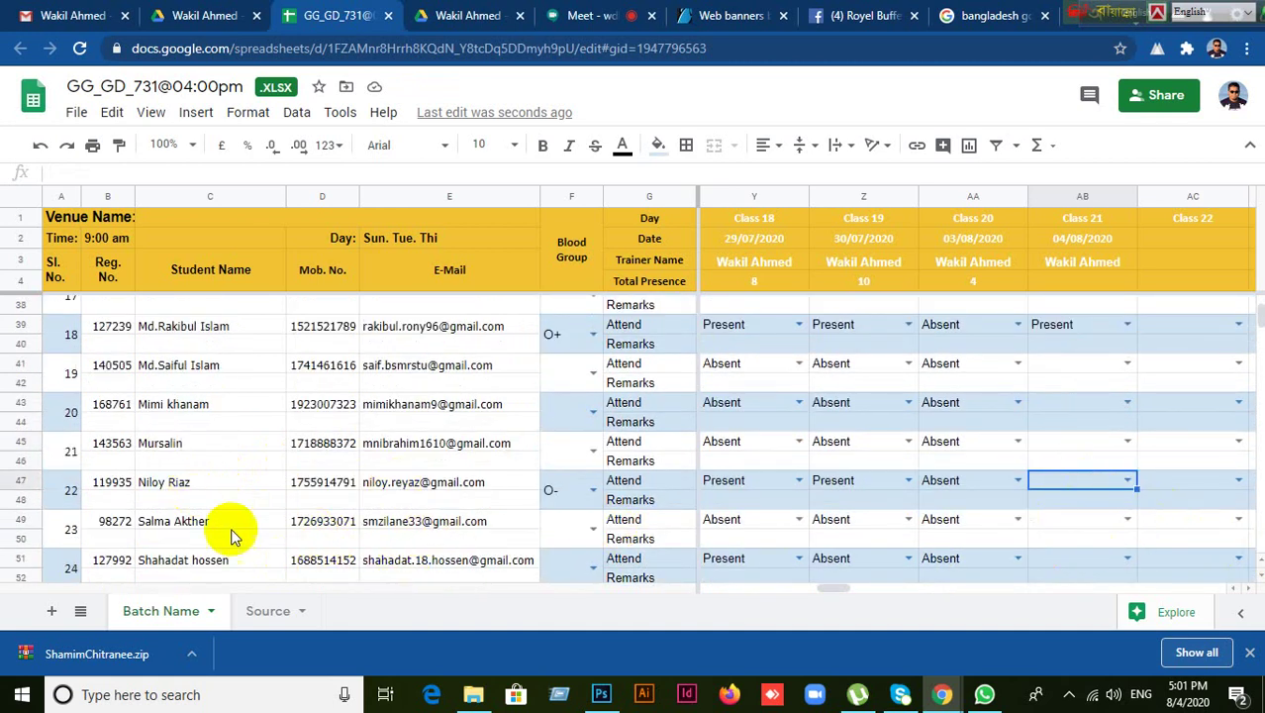
click(1096, 529)
scroll(1097, 529, down, 2)
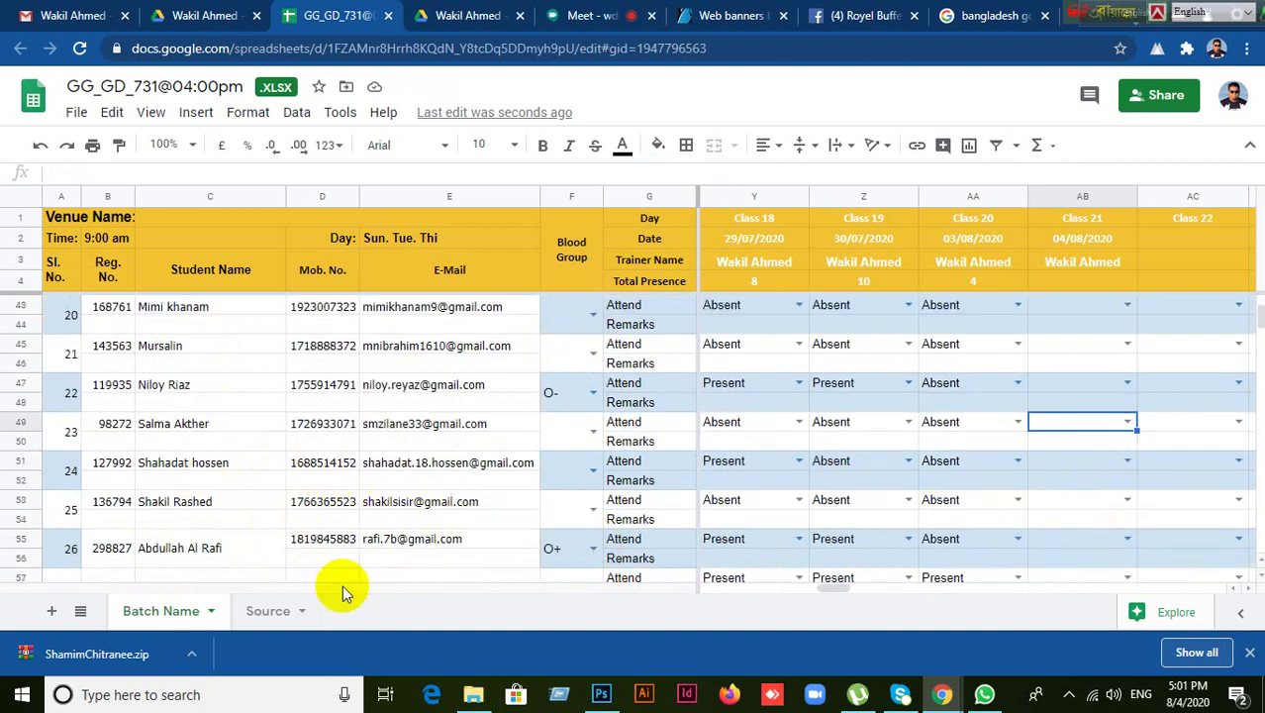
scroll(338, 565, down, 1)
click(218, 510)
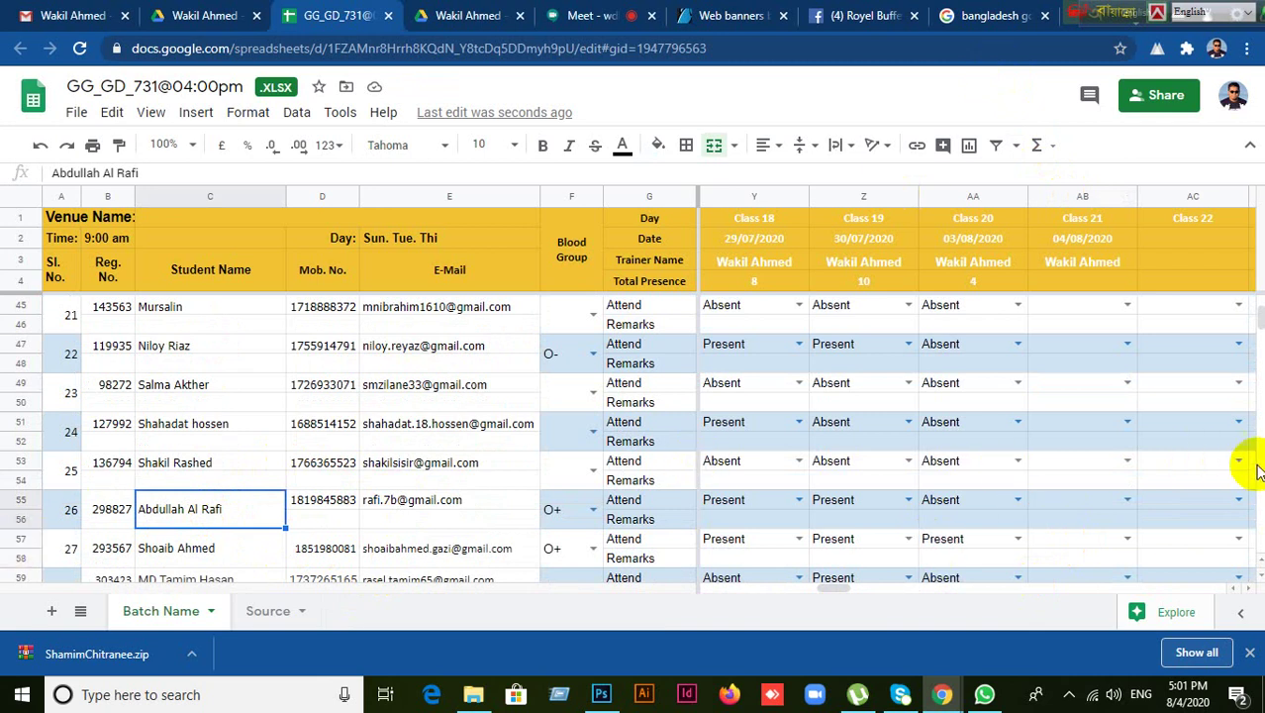
click(1078, 495)
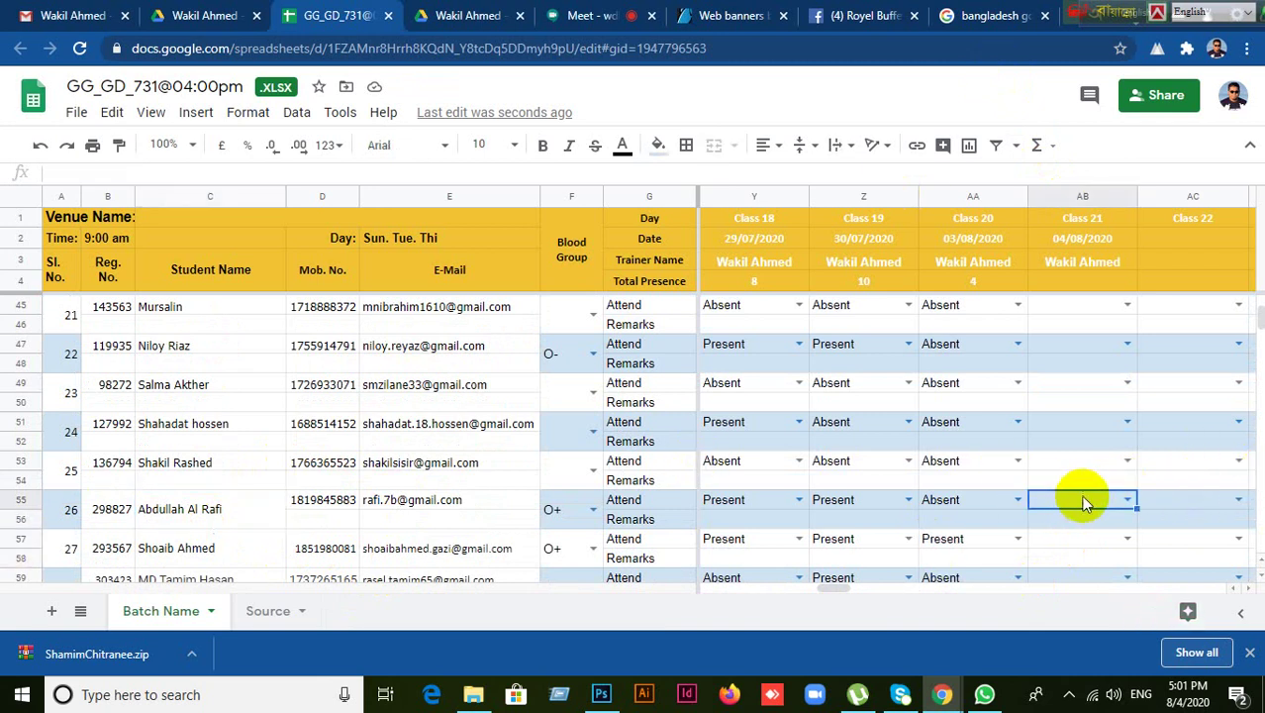
scroll(1079, 495, down, 2)
click(1073, 447)
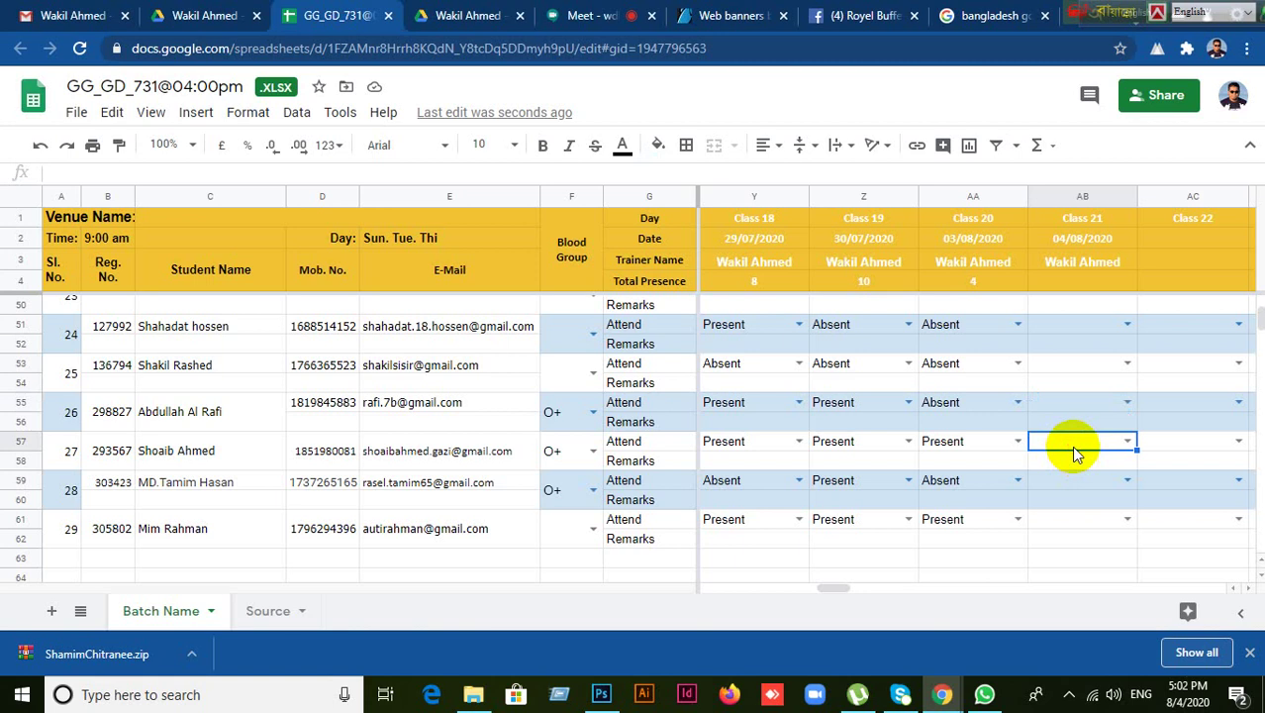
- Check the full participant list of the Google Meet call for the Class 21 roll call
click(594, 17)
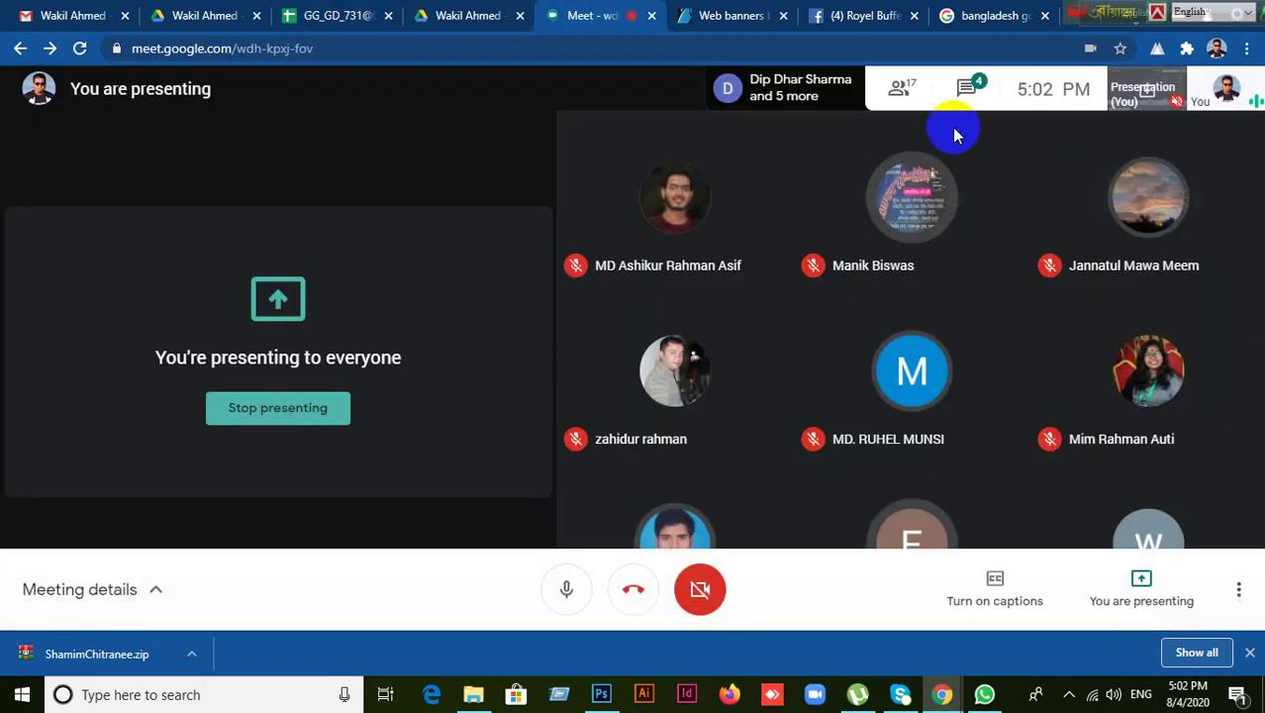
click(905, 91)
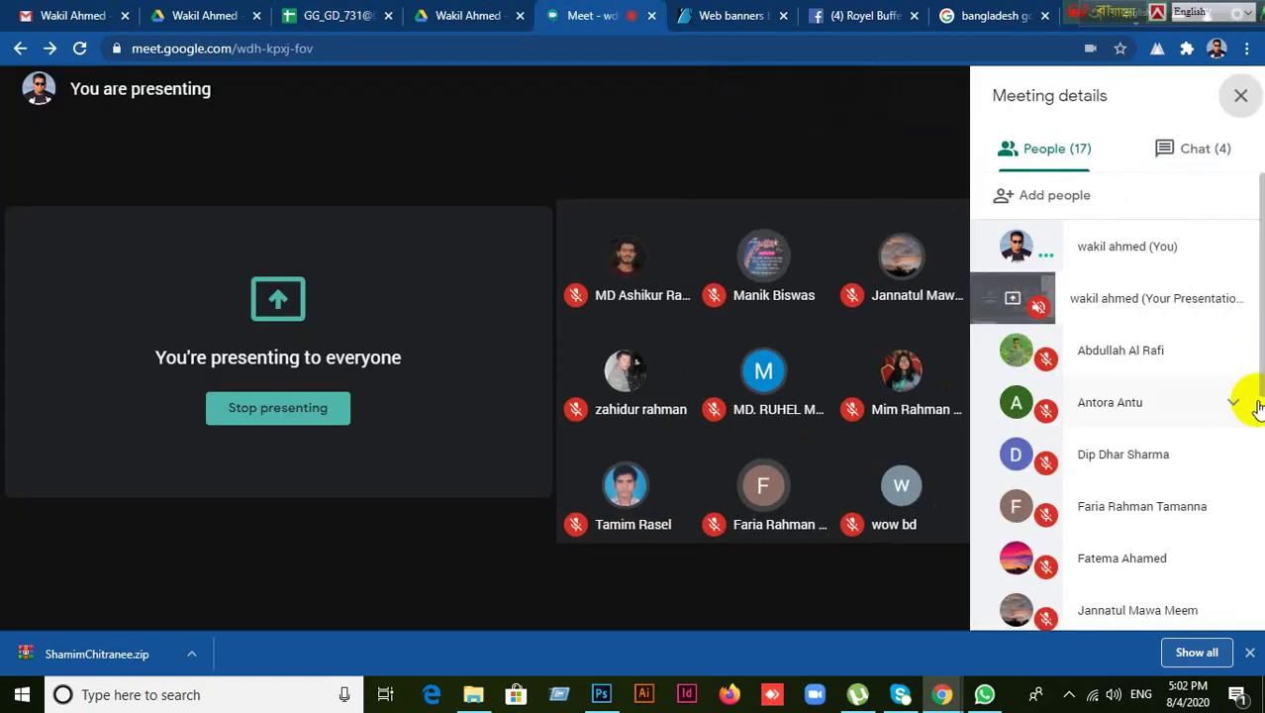
scroll(1189, 433, down, 5)
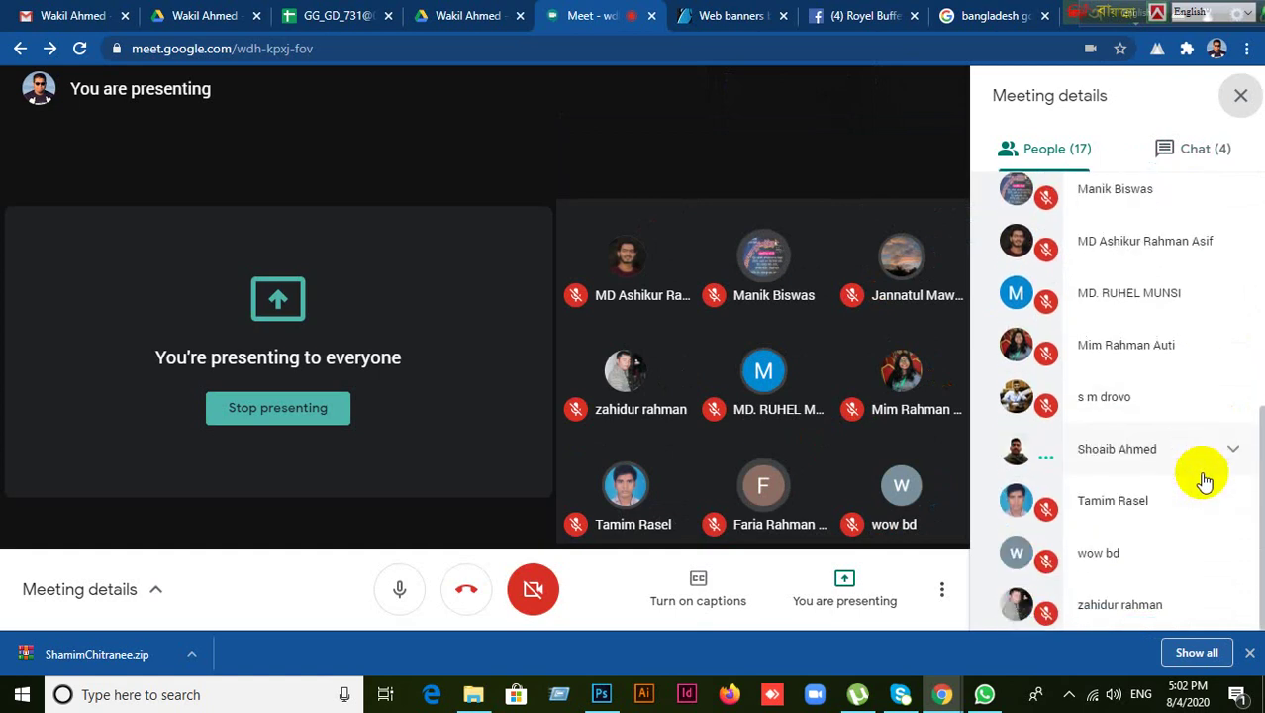
scroll(1163, 579, up, 2)
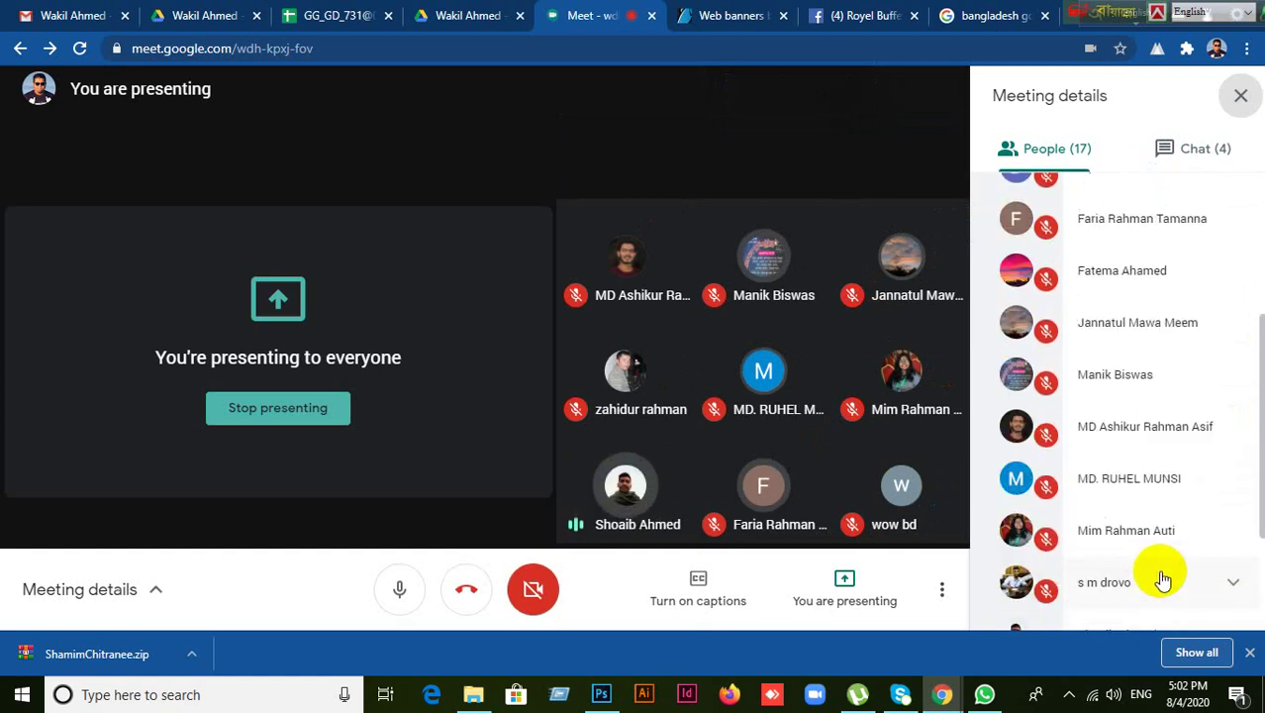
scroll(1163, 555, up, 2)
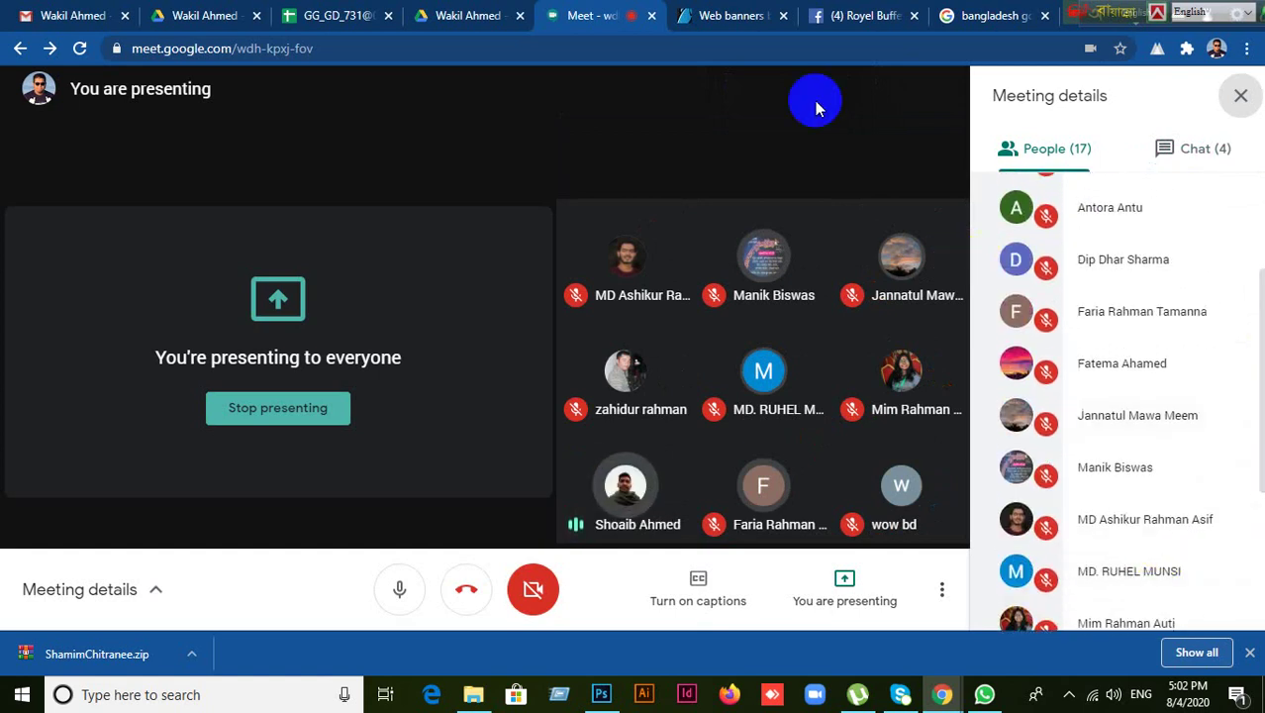
click(859, 17)
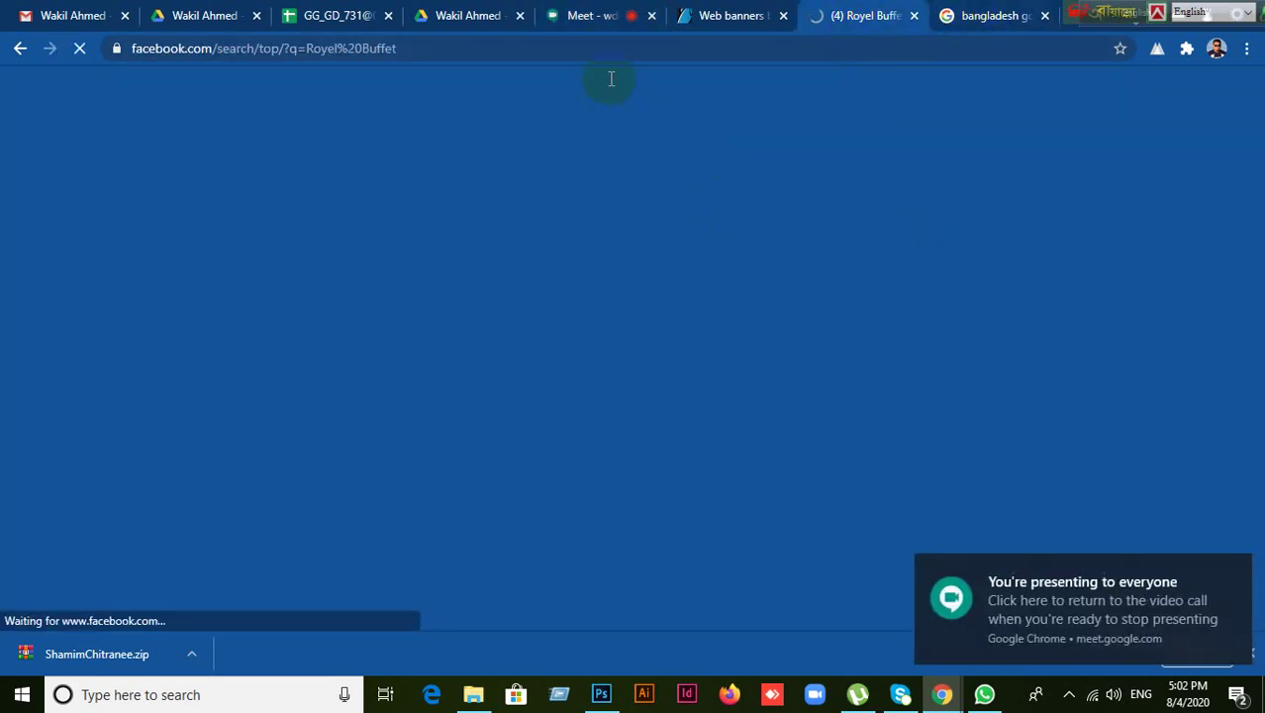
- In the GG_GD_731@04:00pm sheet, mark the students at Sl. No. 27 and 28 as Present for Class 21
click(331, 20)
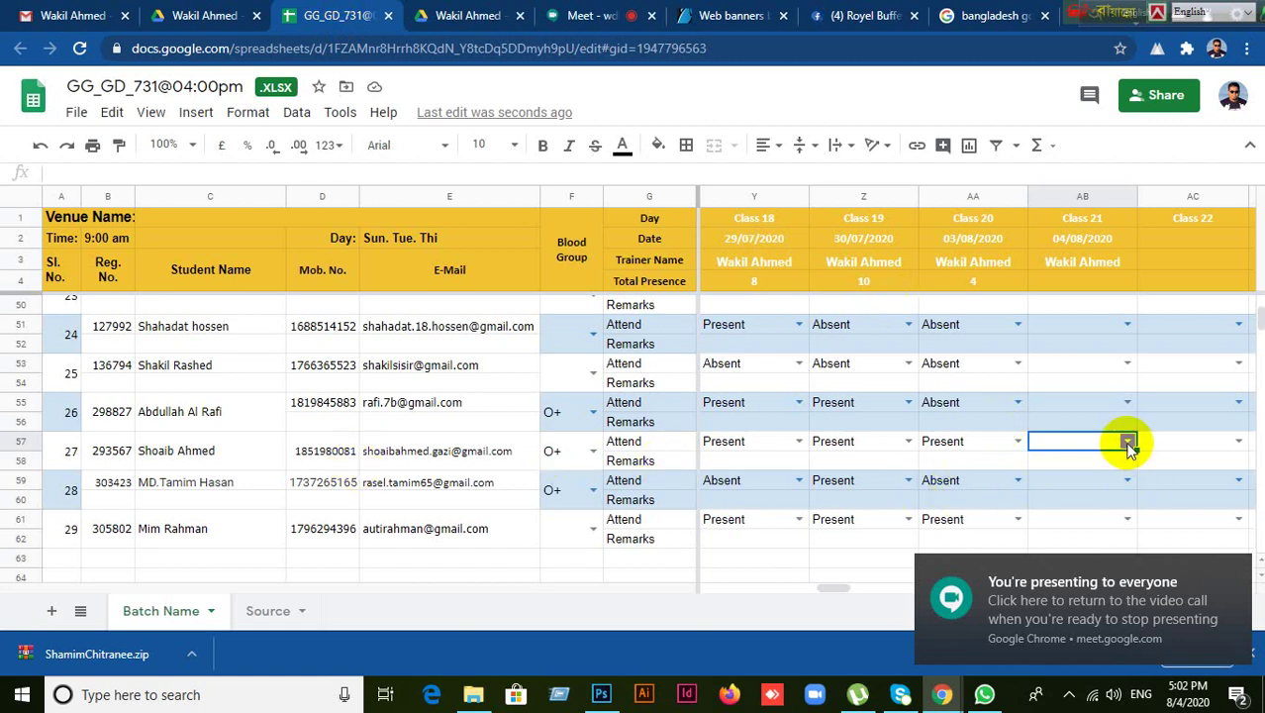
click(1128, 441)
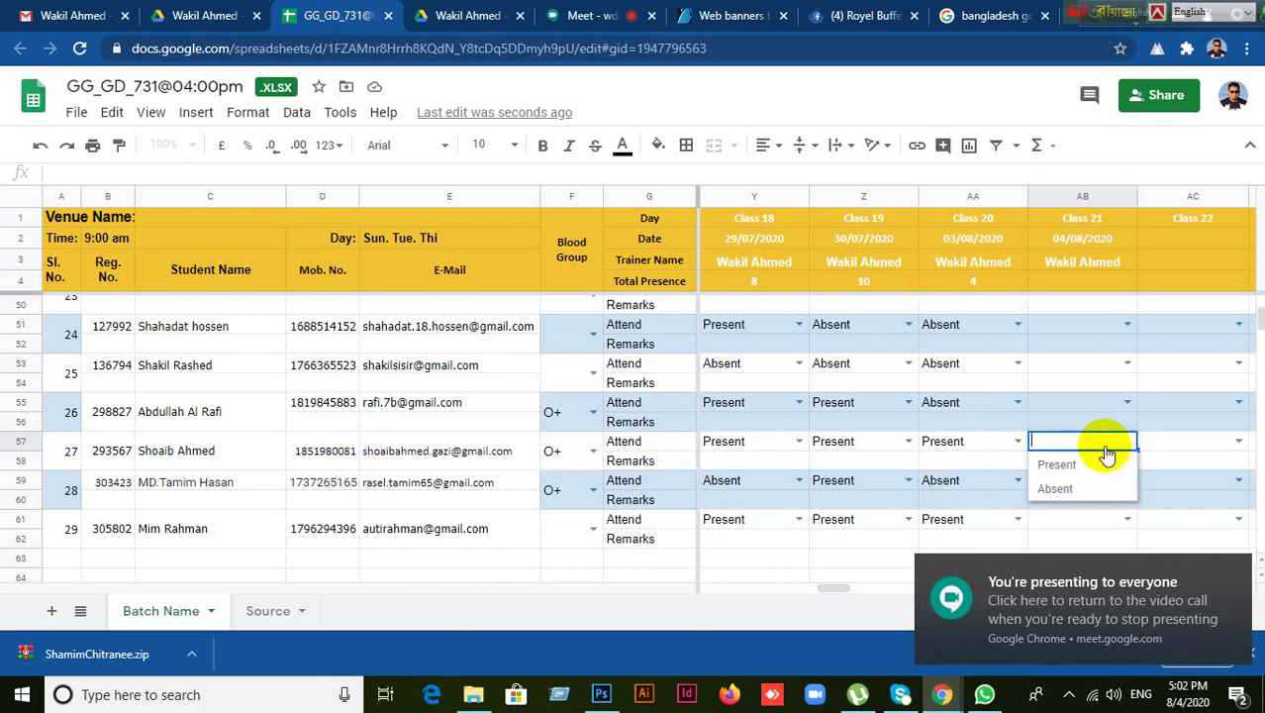
click(1049, 466)
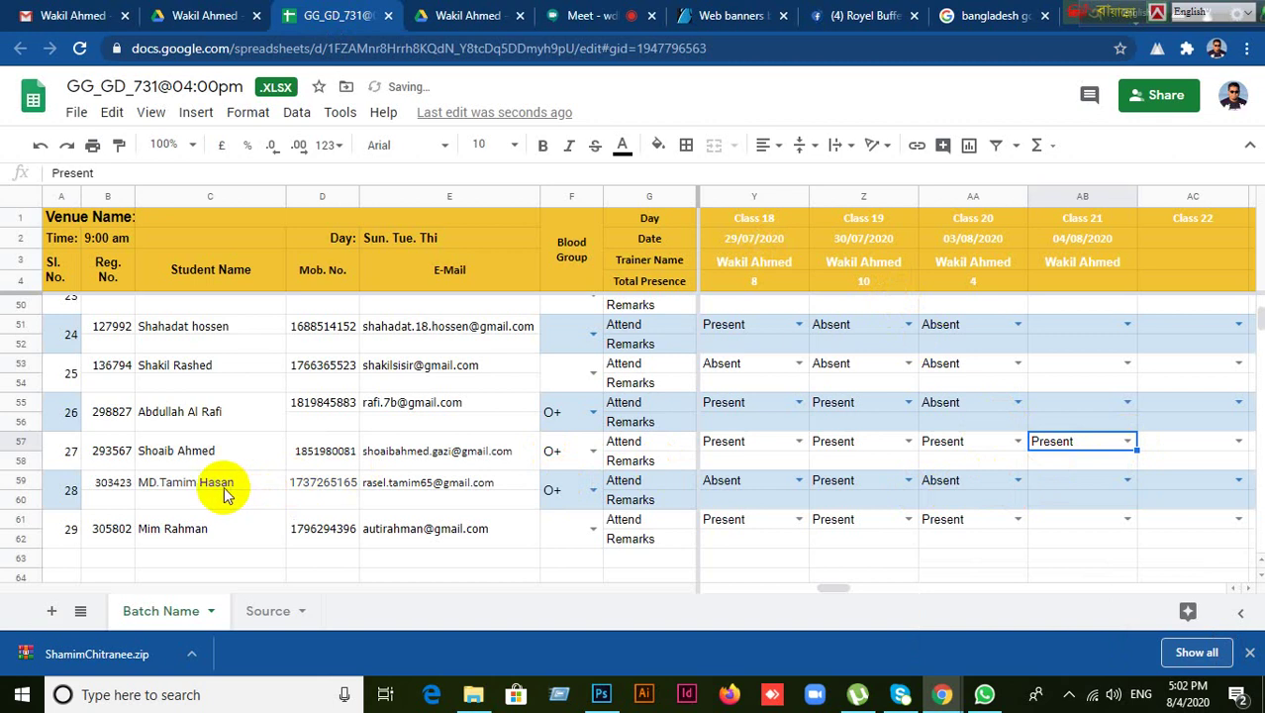
click(226, 490)
click(1089, 482)
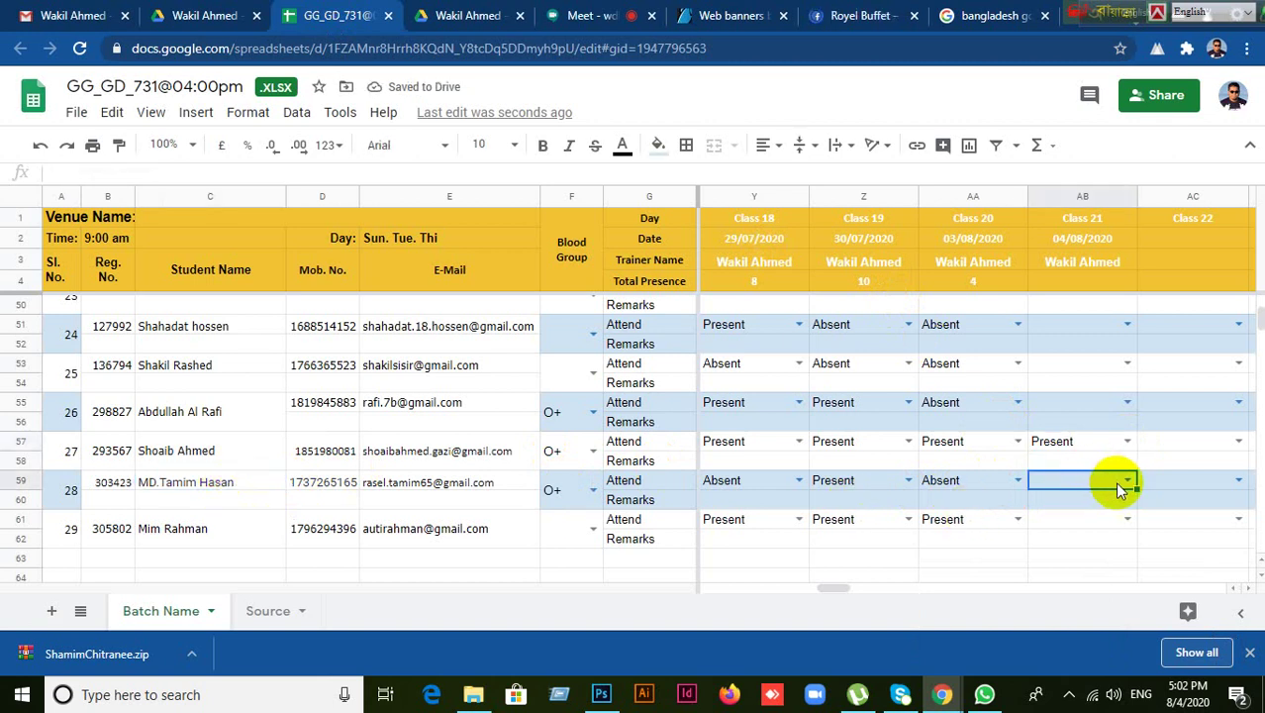
click(1125, 482)
click(1050, 458)
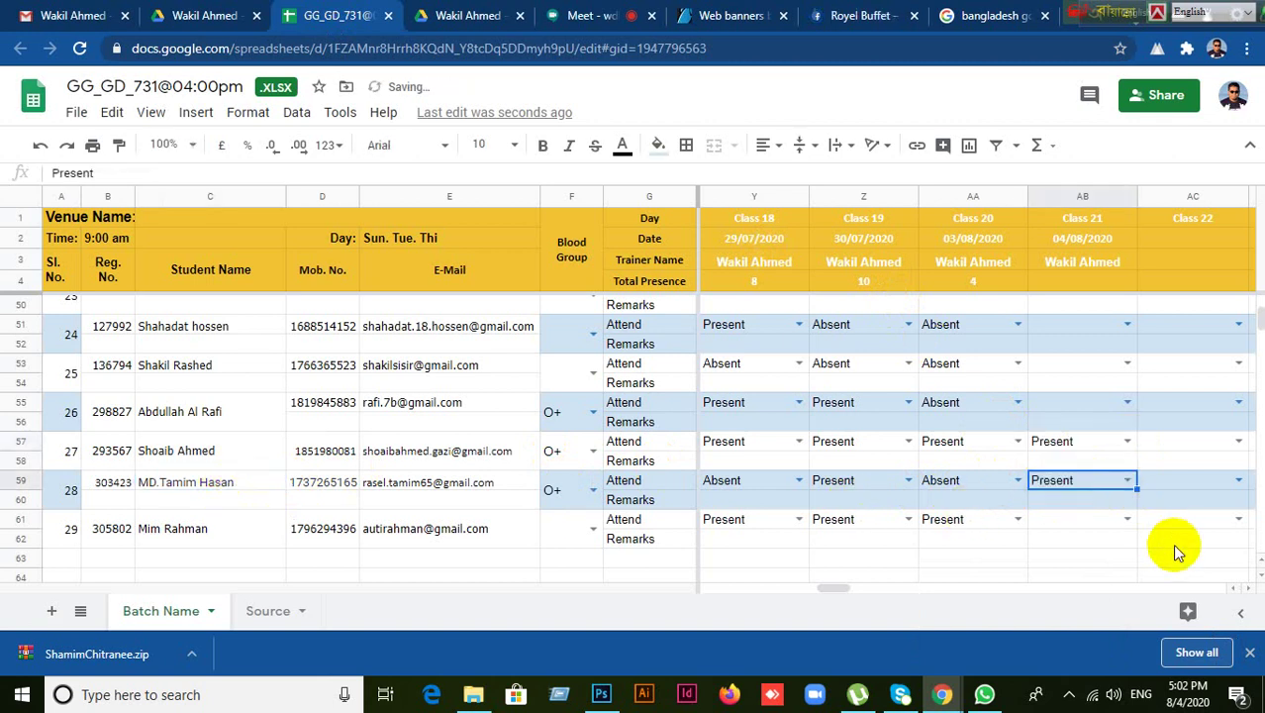
- Mark the student at Sl. No. 29 as Present for Class 21
scroll(1174, 546, down, 1)
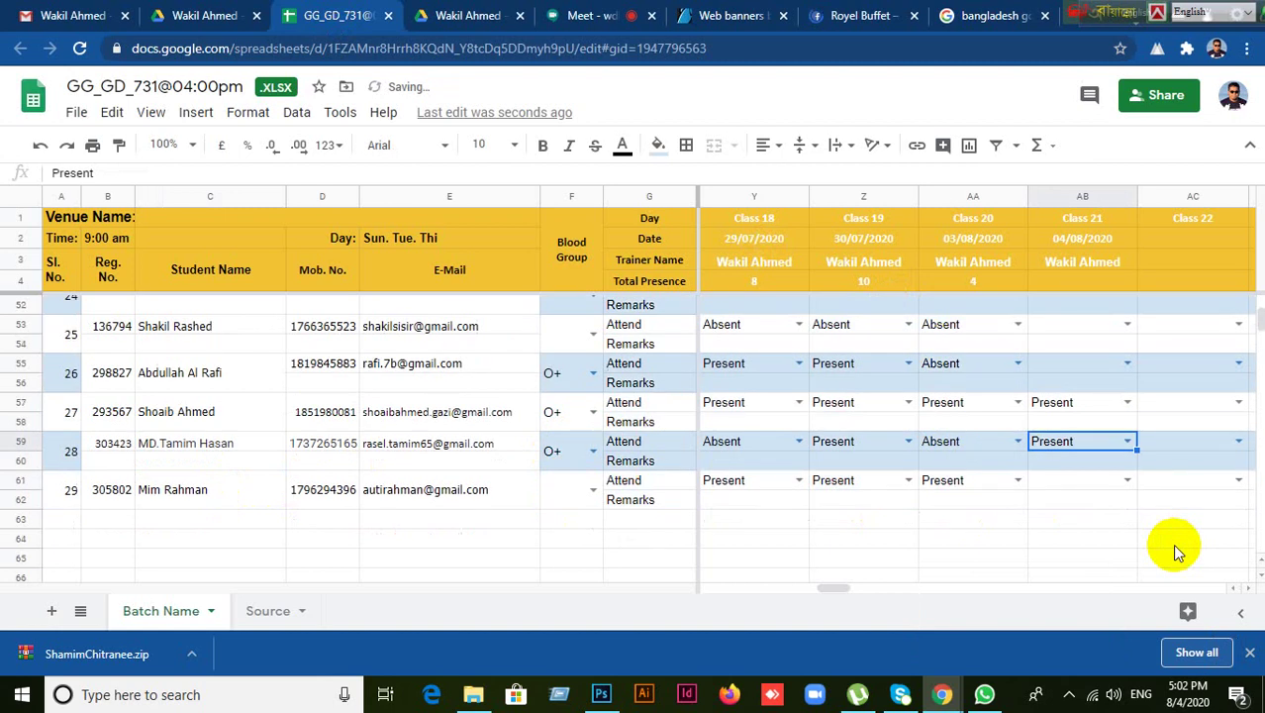
click(1053, 482)
click(1128, 482)
click(1057, 458)
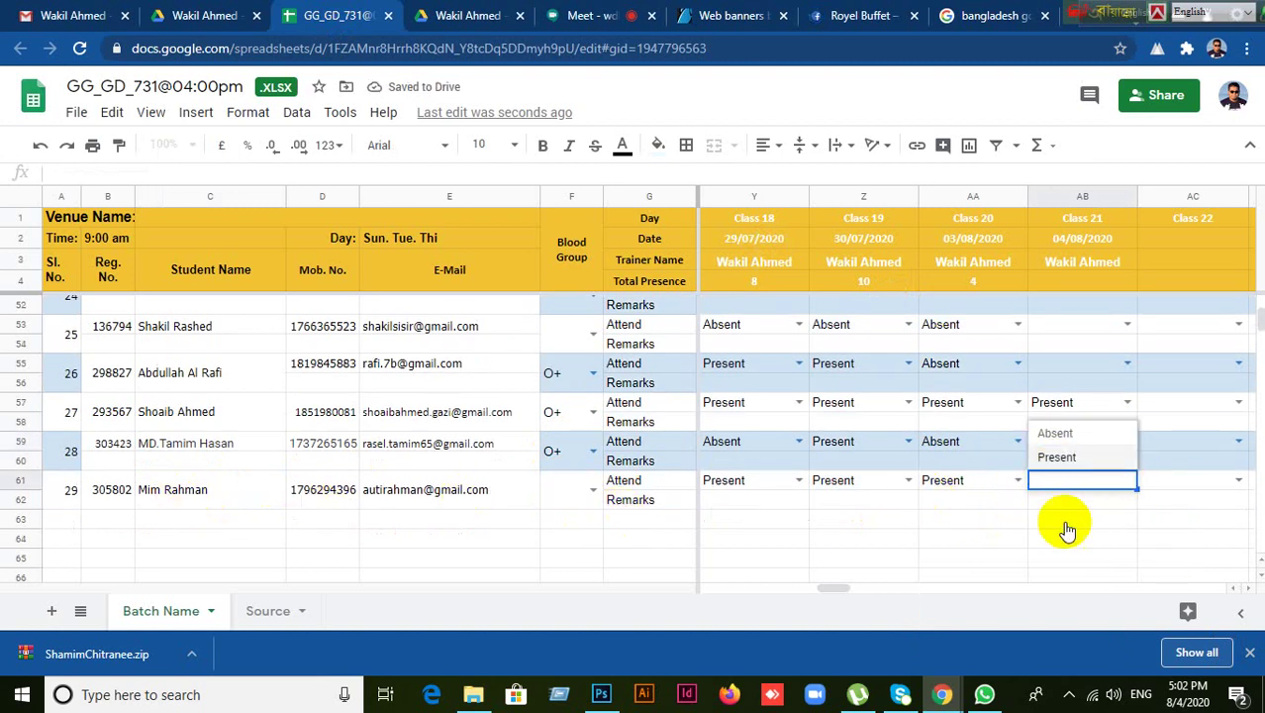
scroll(1062, 521, up, 10)
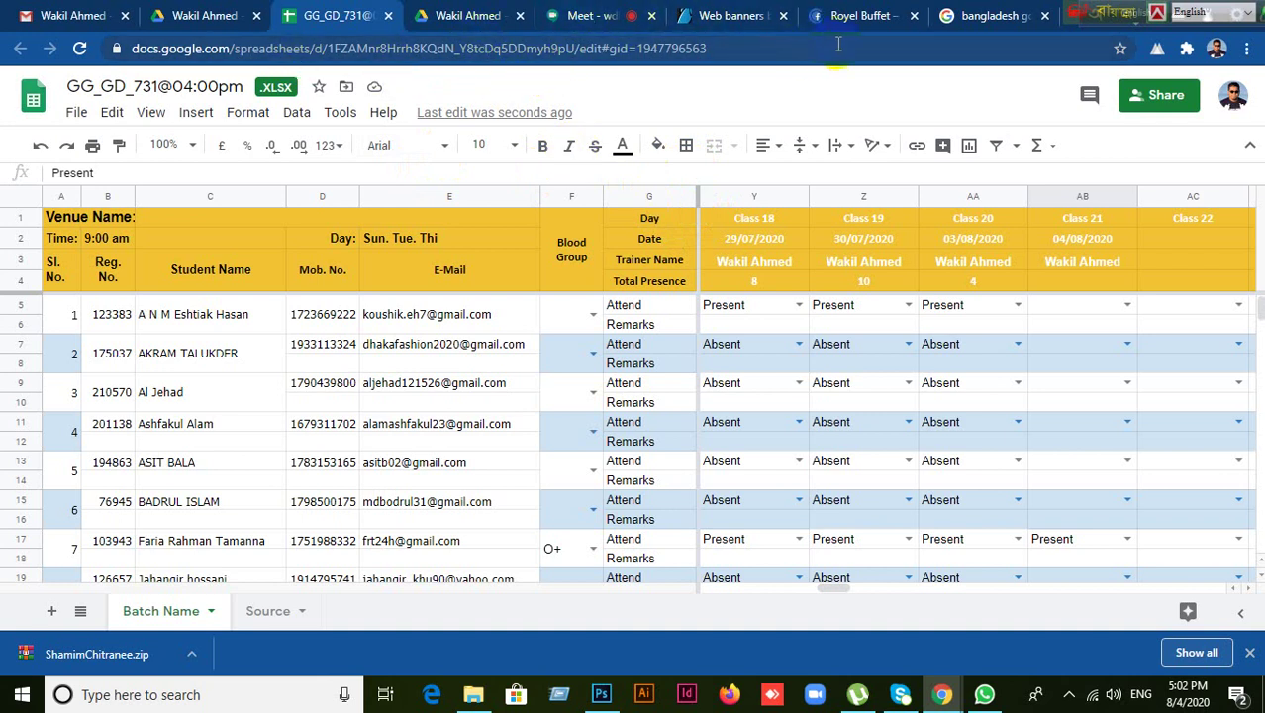
- Return to the shared Google Drive folder with the batch attendance files and clear the file selection
click(224, 18)
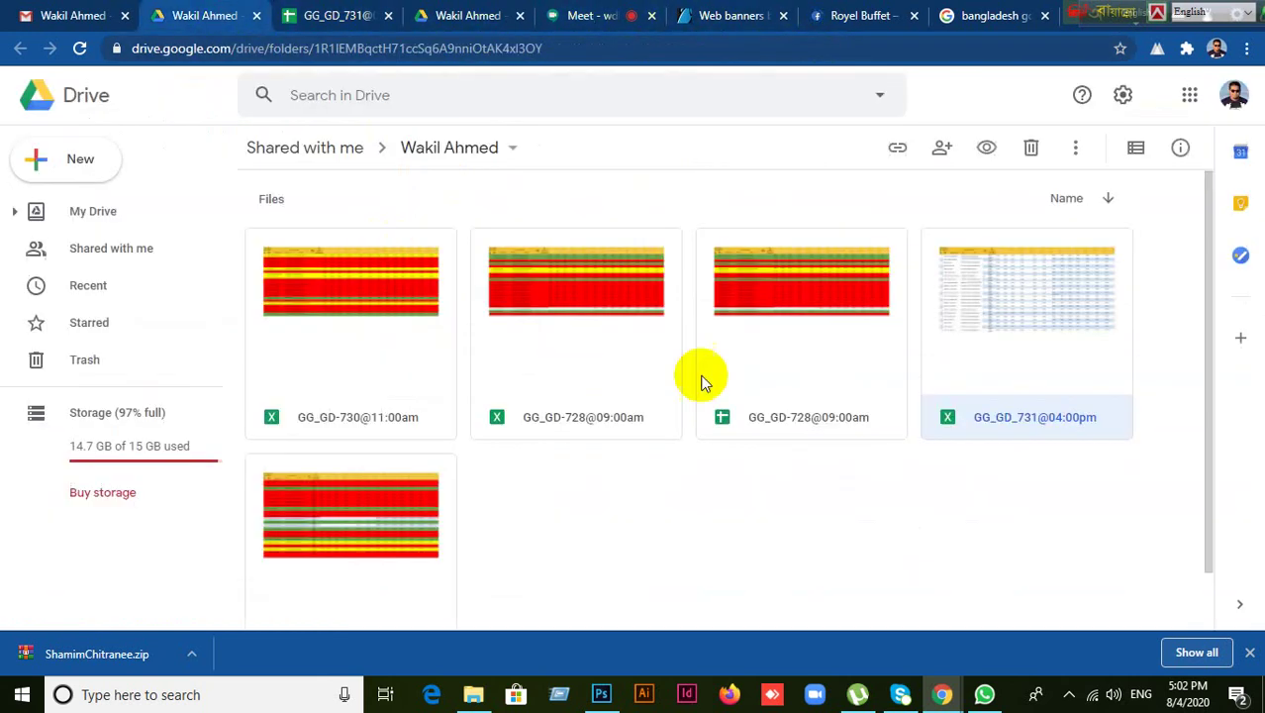
click(812, 516)
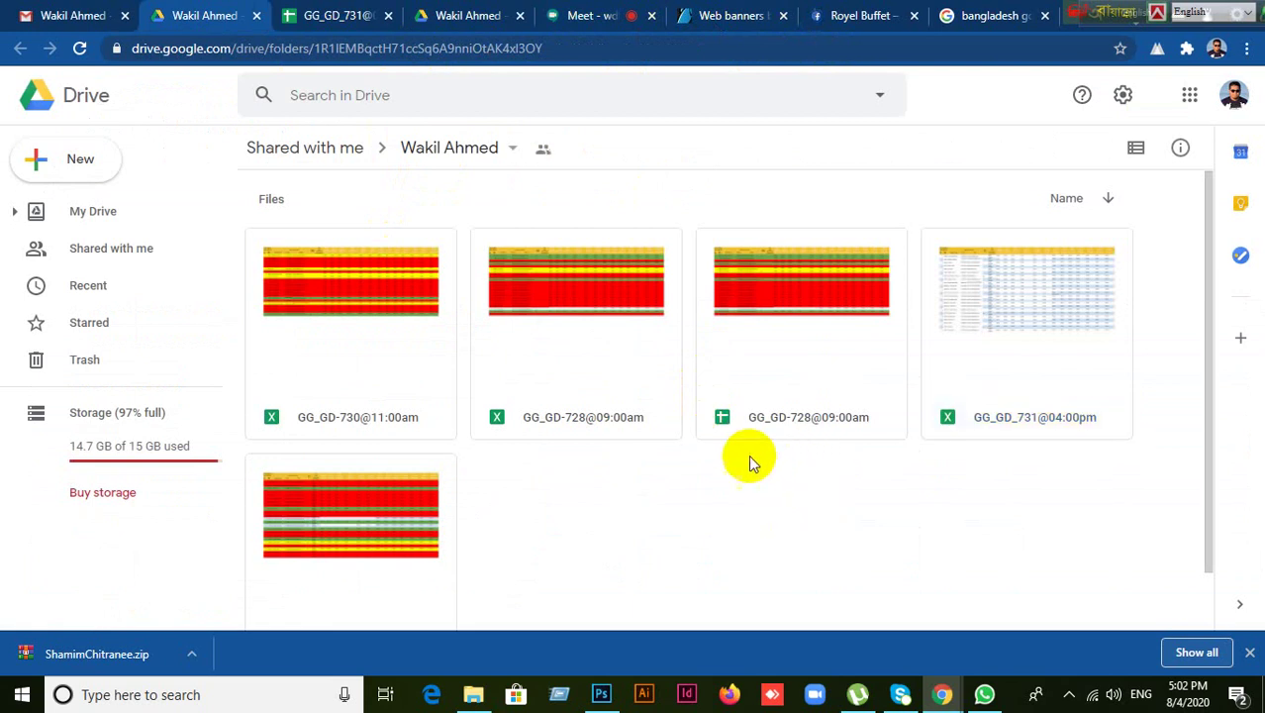
click(573, 302)
right_click(572, 302)
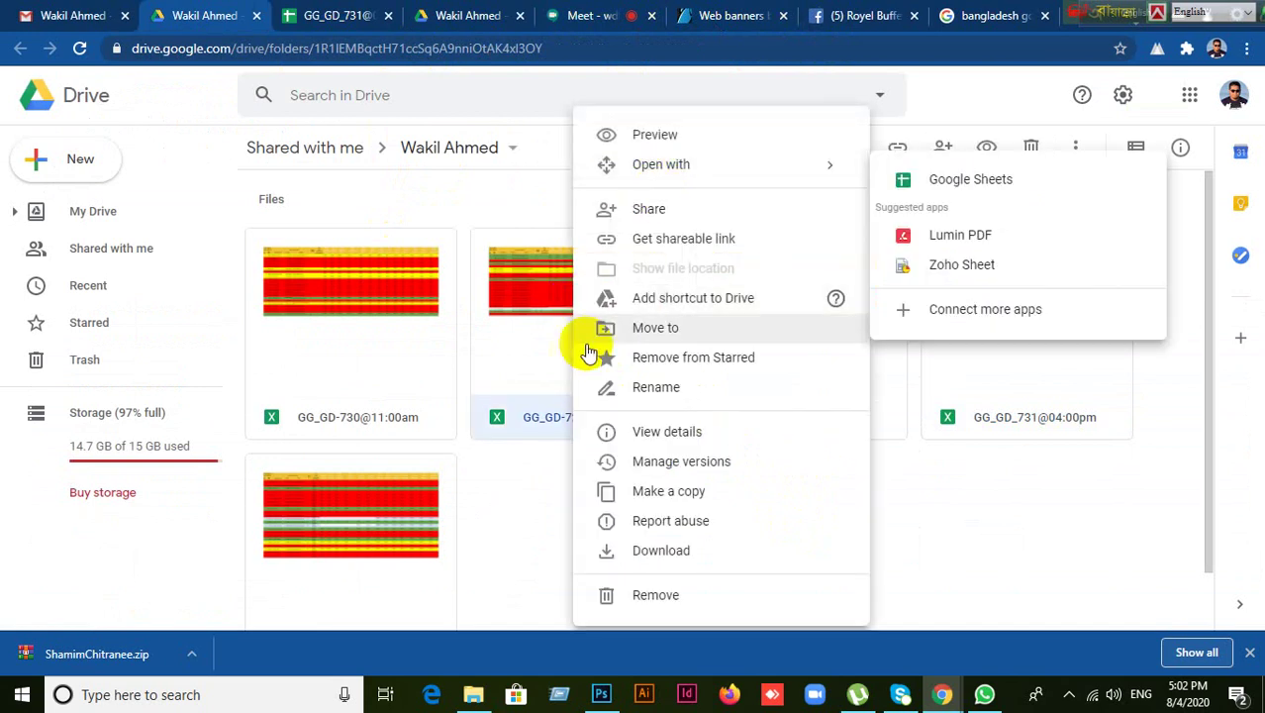
click(359, 348)
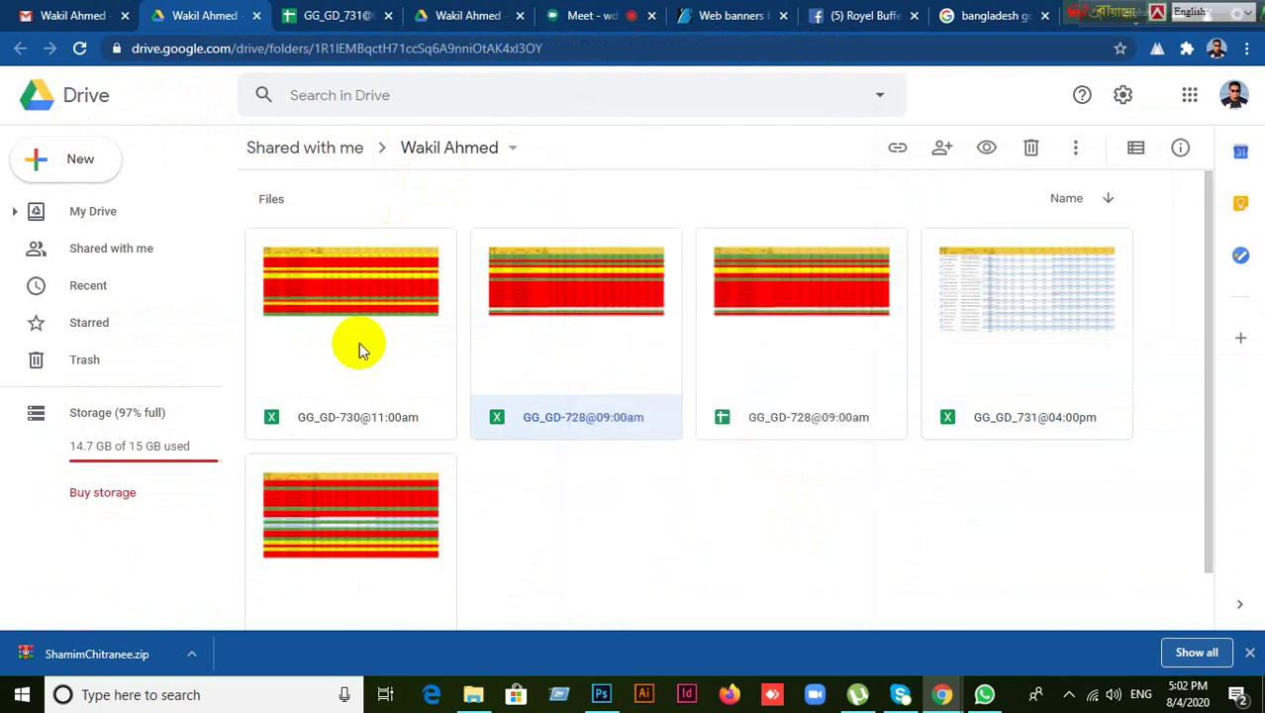
right_click(358, 347)
click(747, 512)
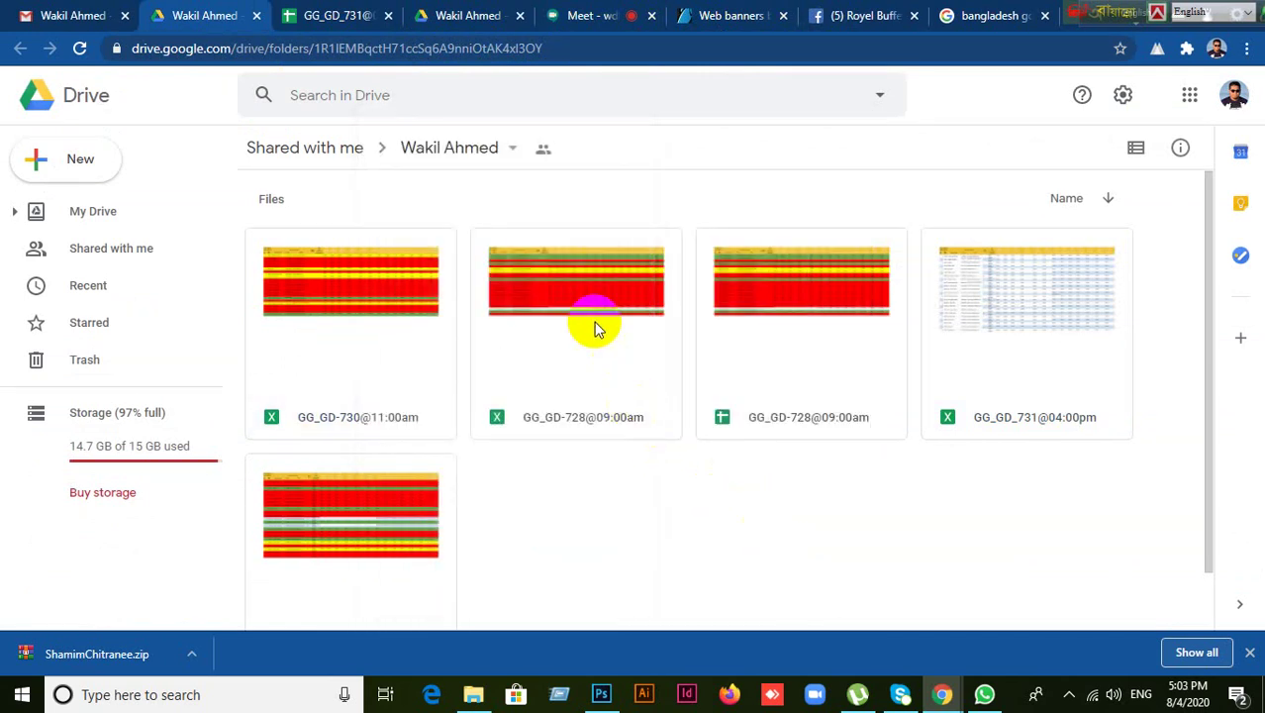
- Open the Excel file GG_GD-728@09:00am with Google Sheets
right_click(590, 307)
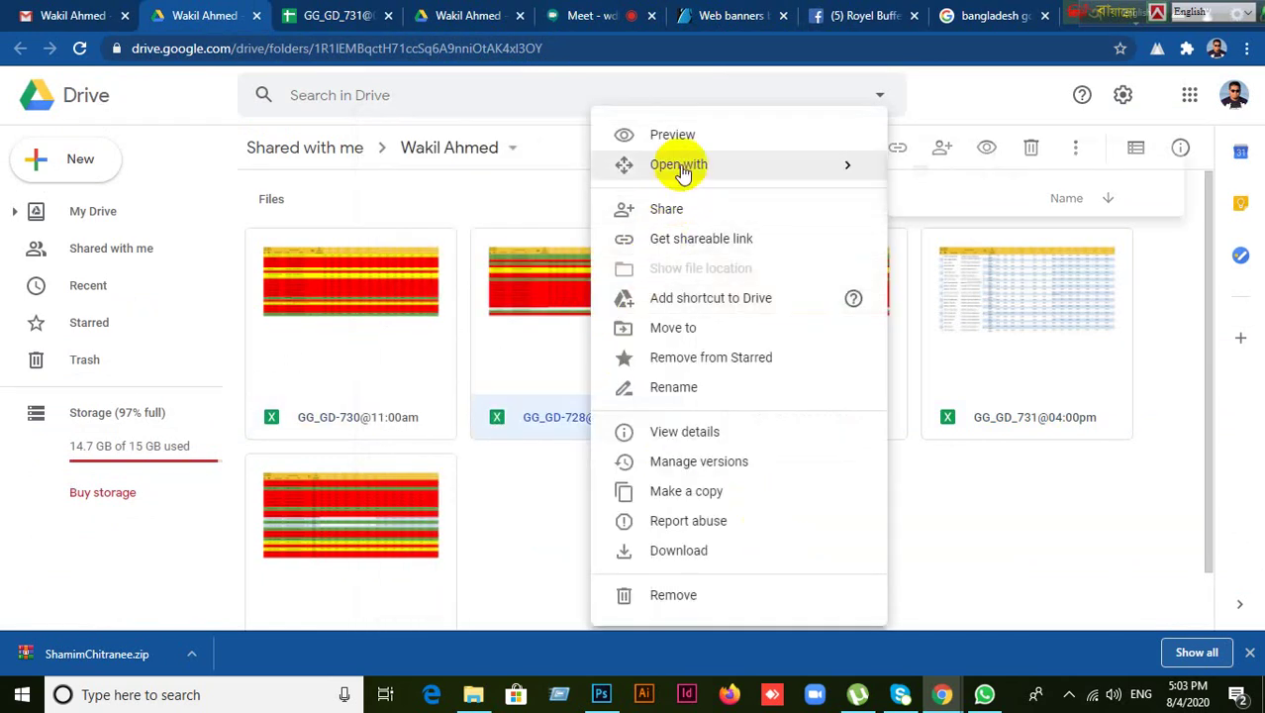
mouse_move(693, 165)
click(918, 176)
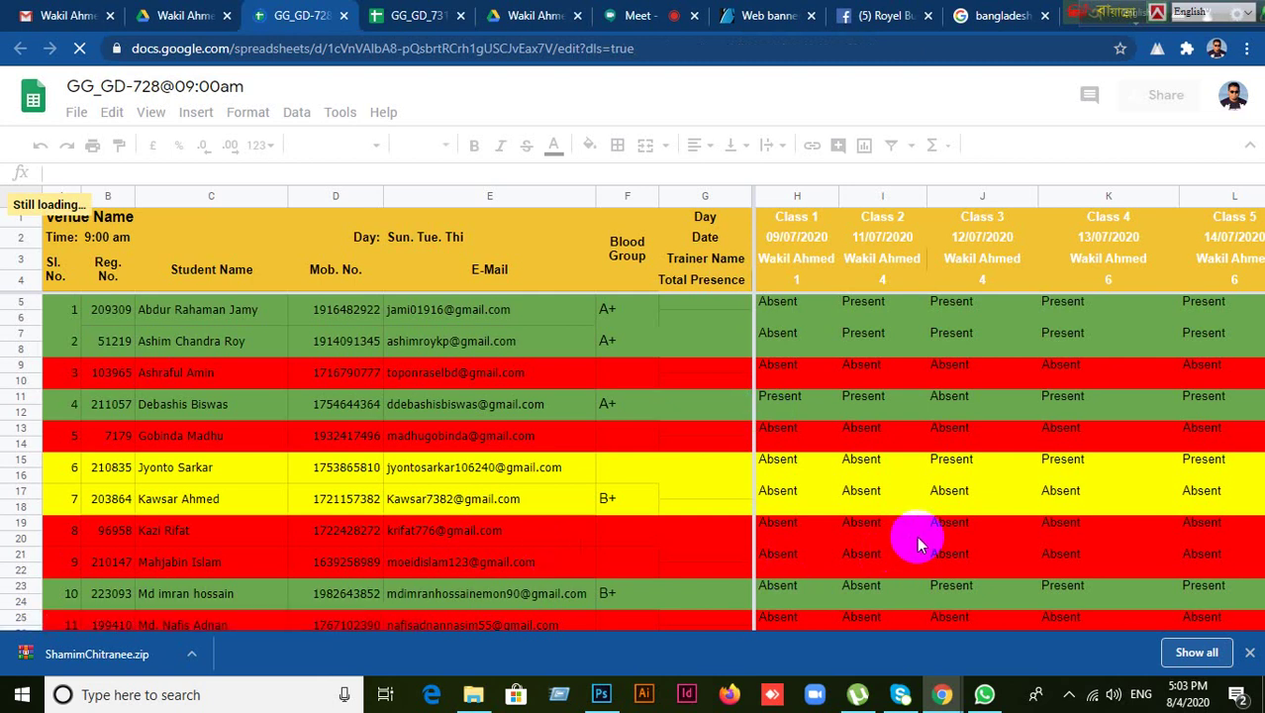
- In the GG_GD-728@09:00am sheet, mark the student at Sl. No. 34 as Present for Class 21
scroll(919, 544, down, 5)
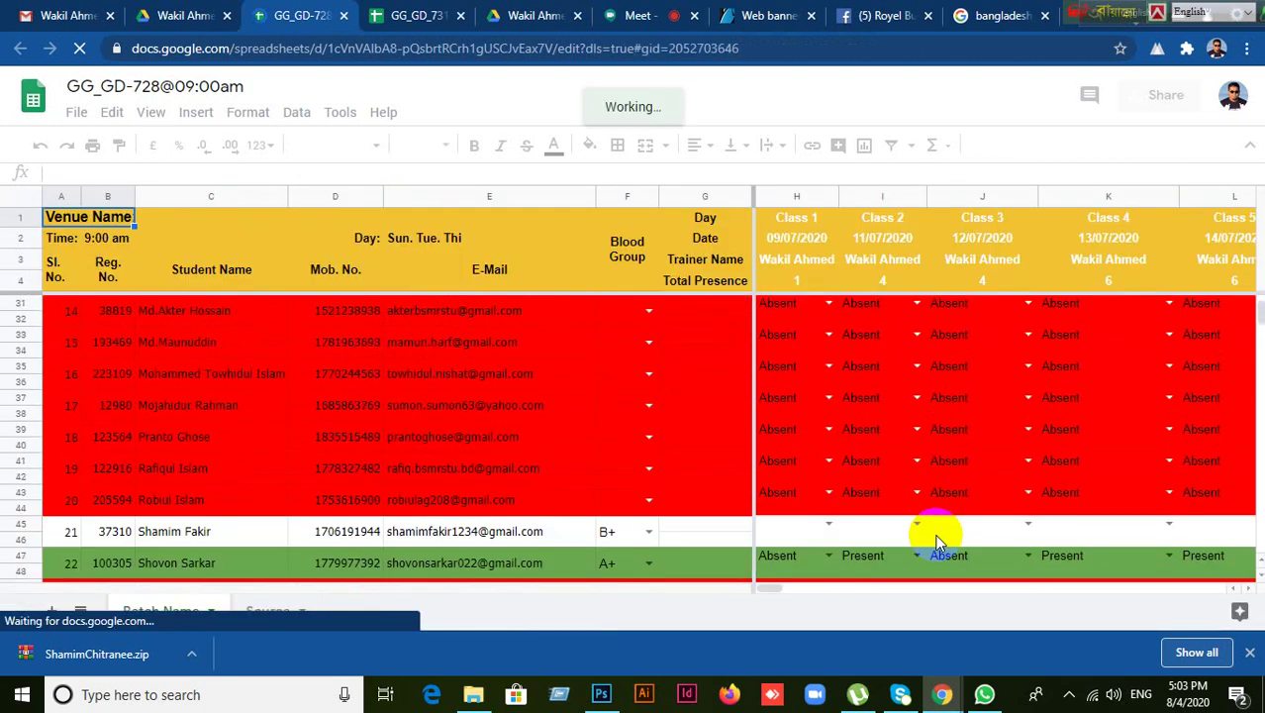
scroll(935, 539, down, 5)
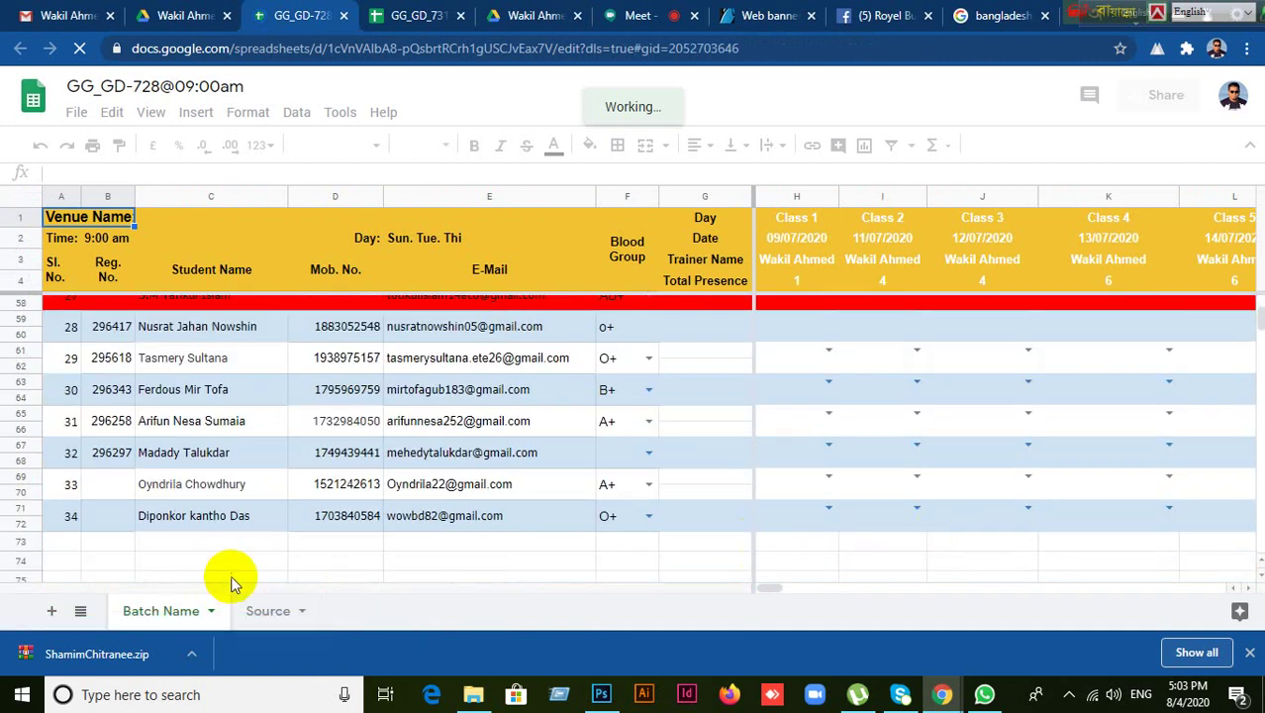
click(817, 590)
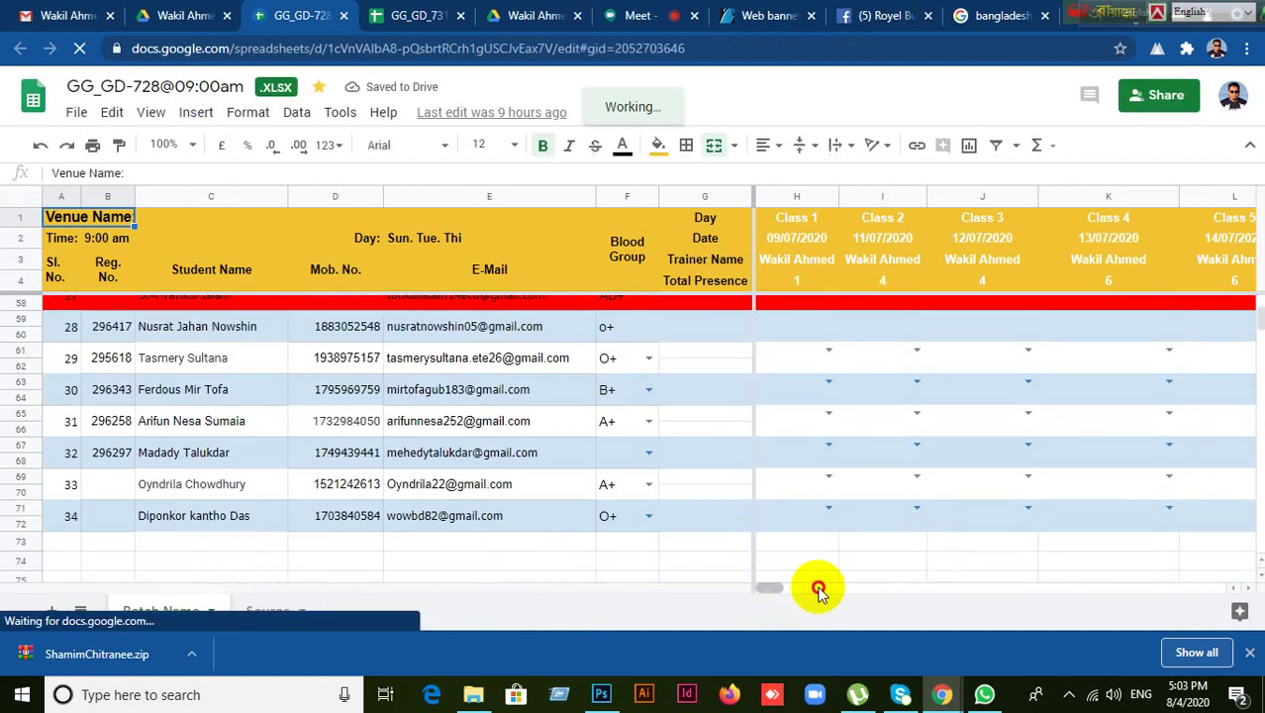
drag(817, 590, 891, 587)
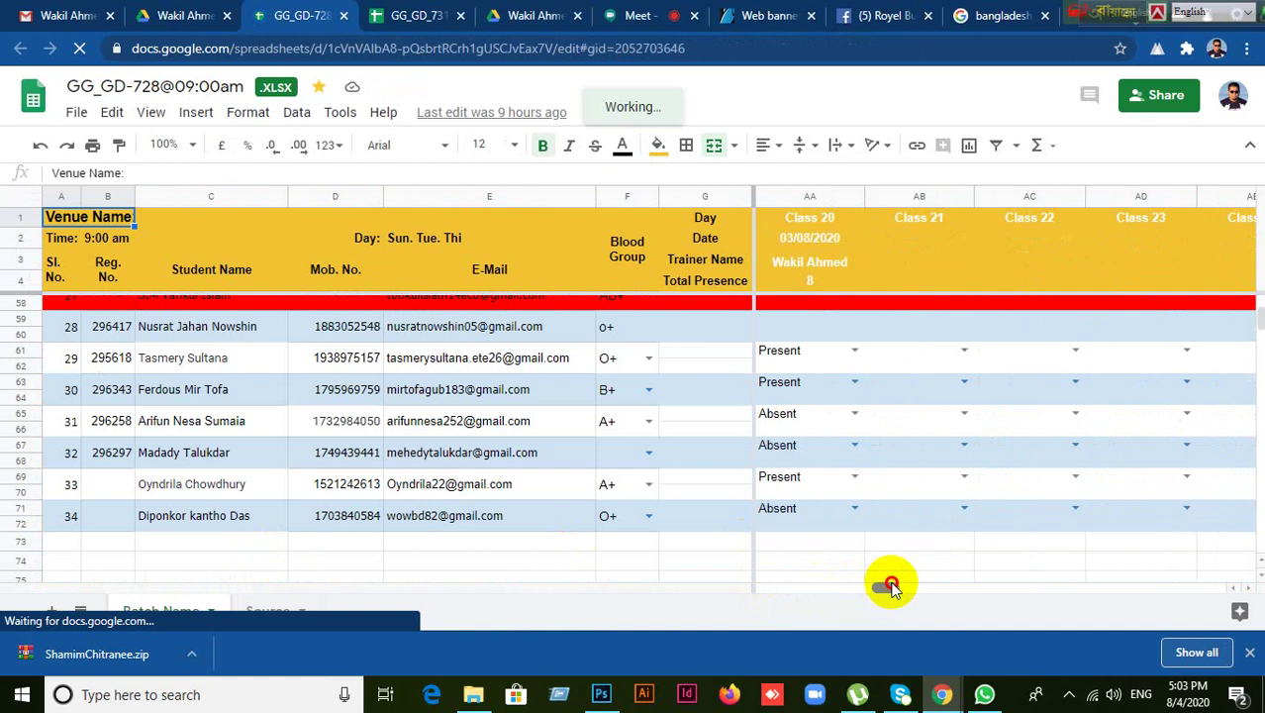
click(902, 516)
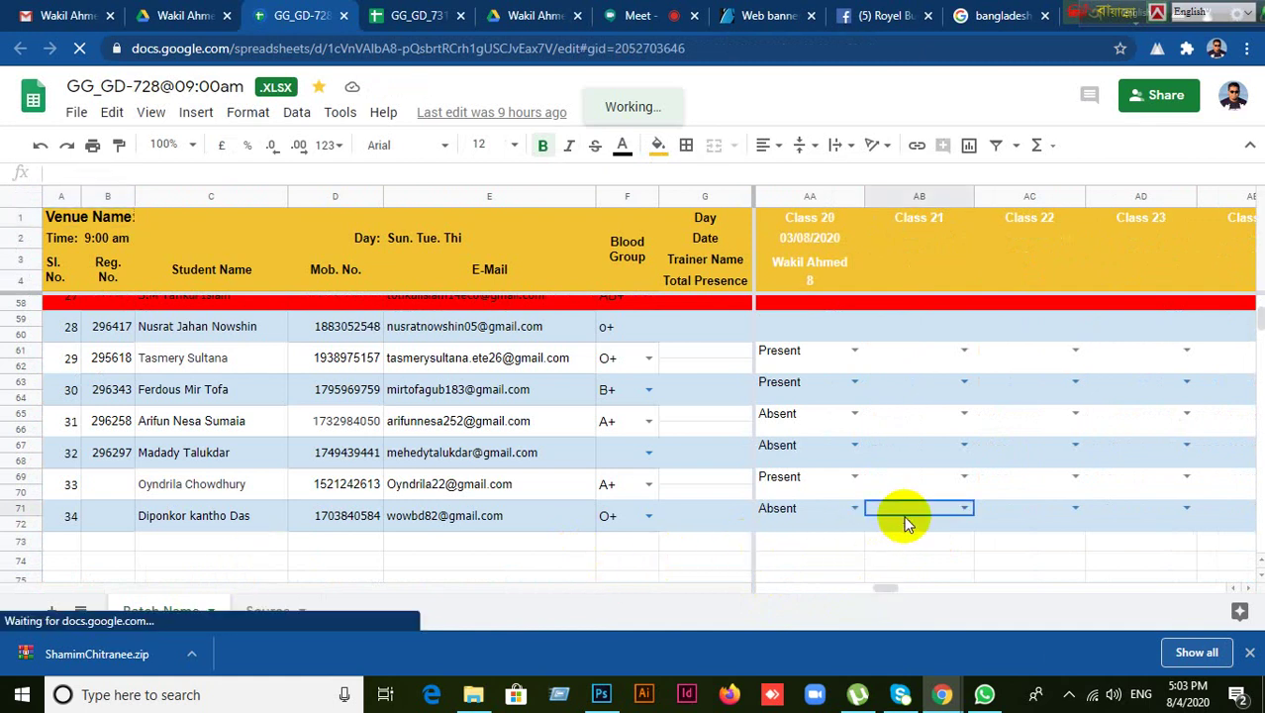
click(963, 510)
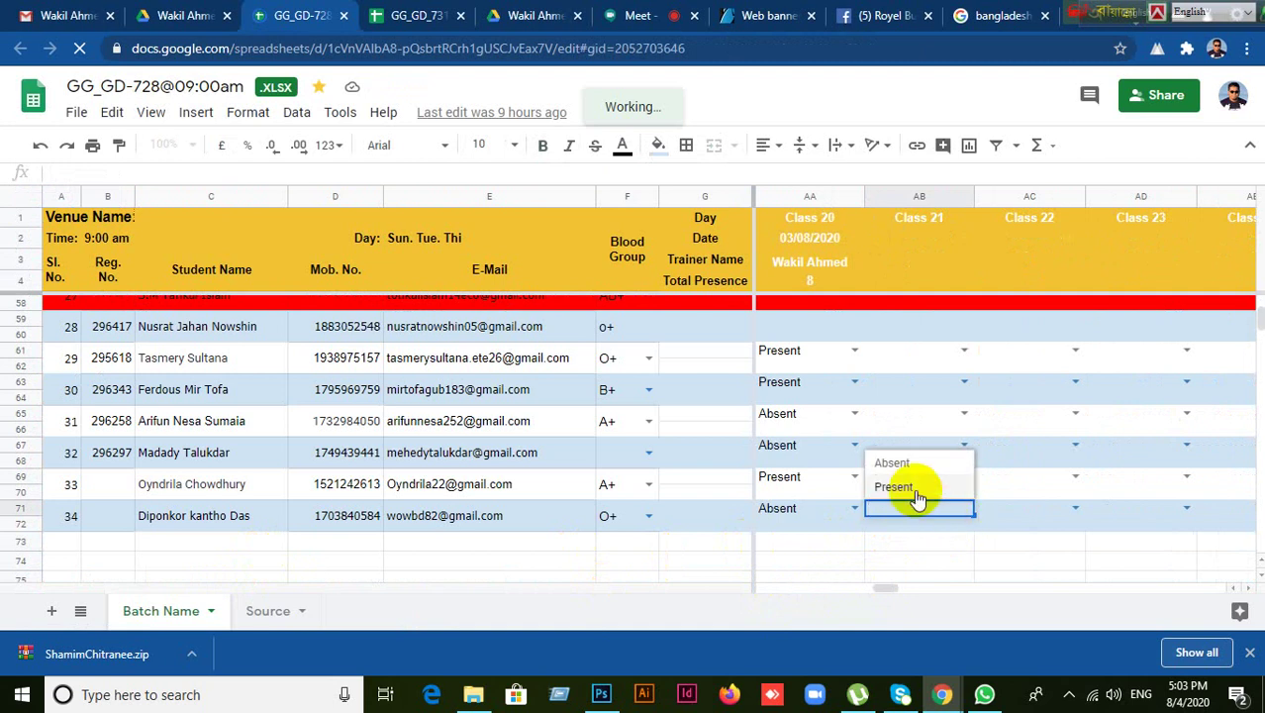
click(896, 487)
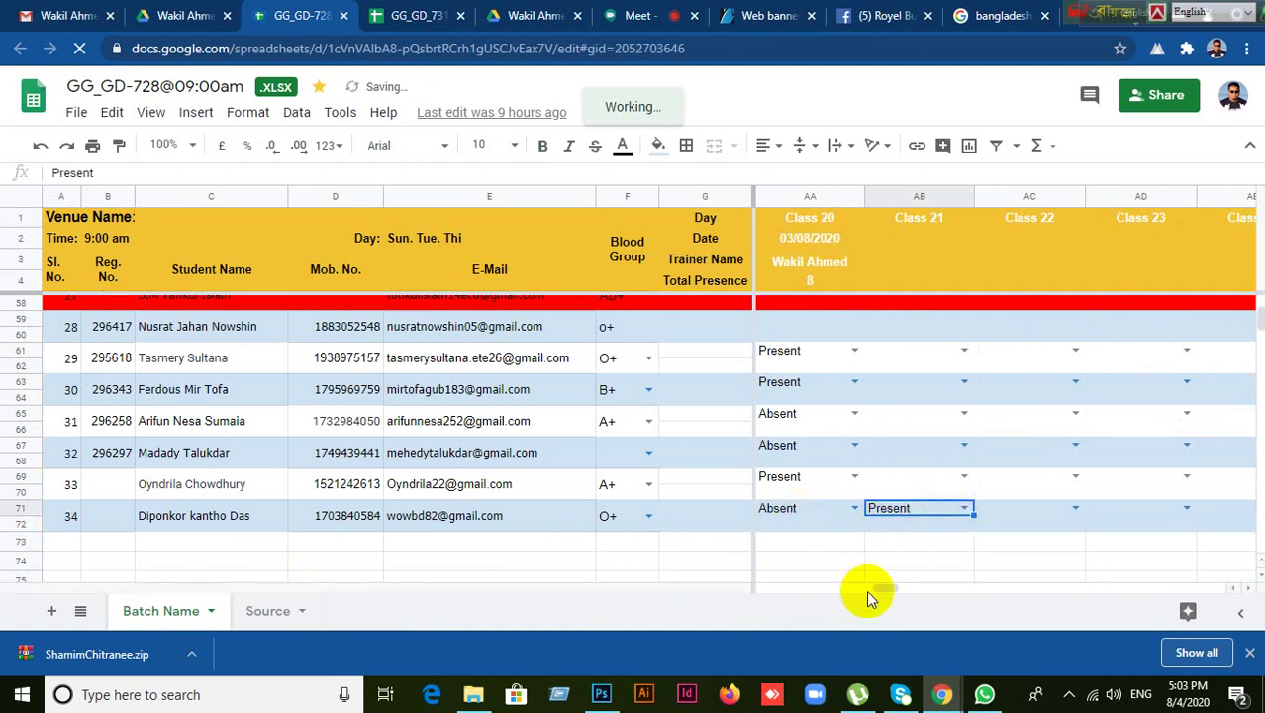
mouse_move(876, 591)
mouse_down()
mouse_move(861, 588)
mouse_move(875, 585)
mouse_up()
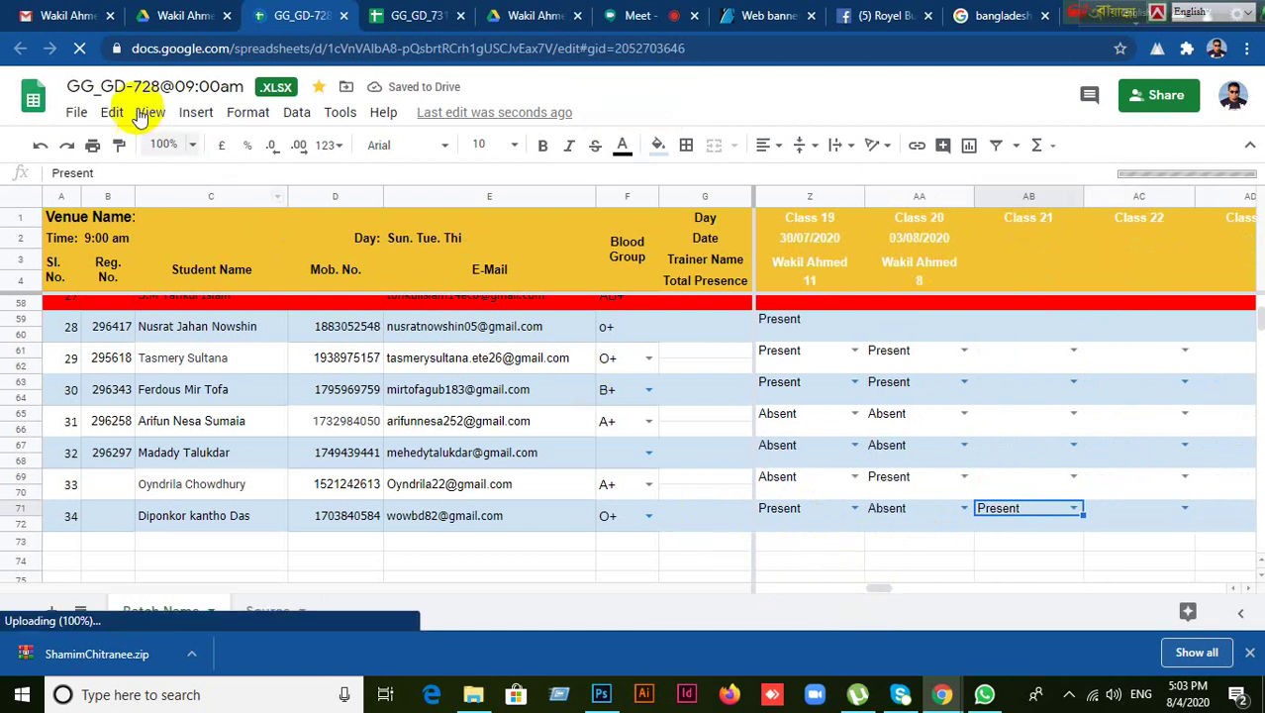
- Go back to the shared Drive folder and open the Excel file GG_GD-730@11:00am with Google Sheets
click(176, 18)
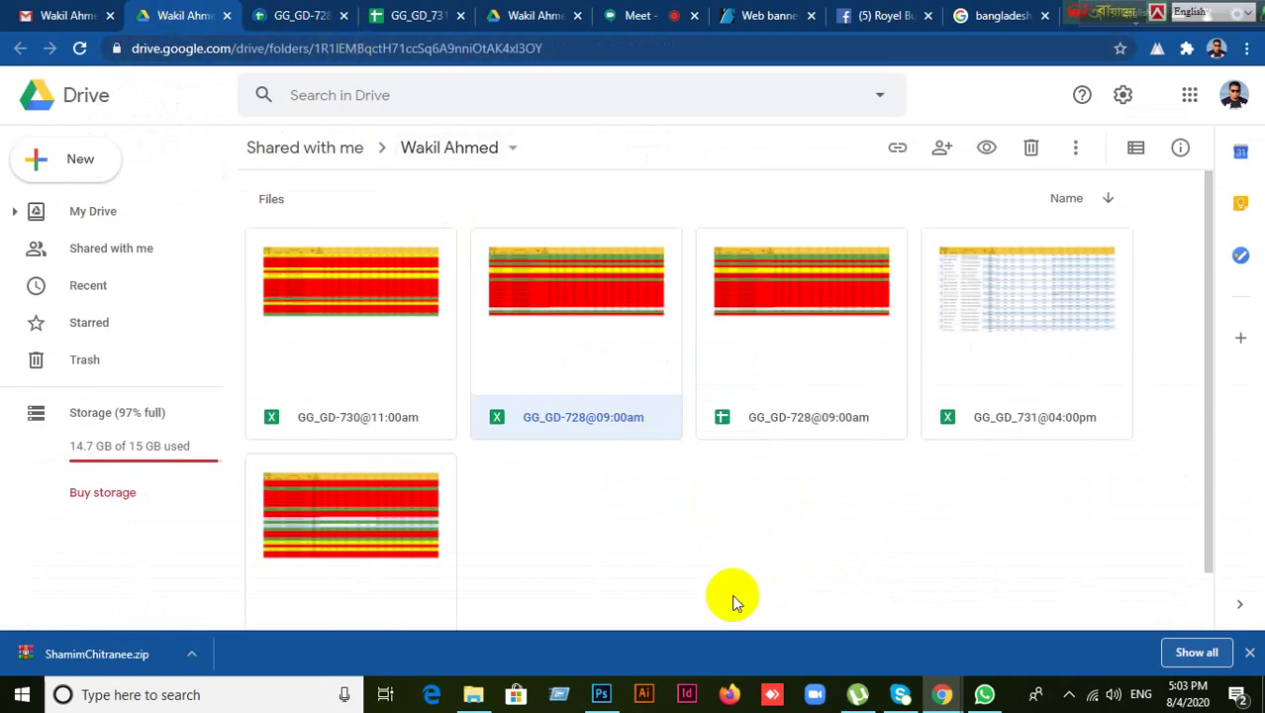
click(698, 543)
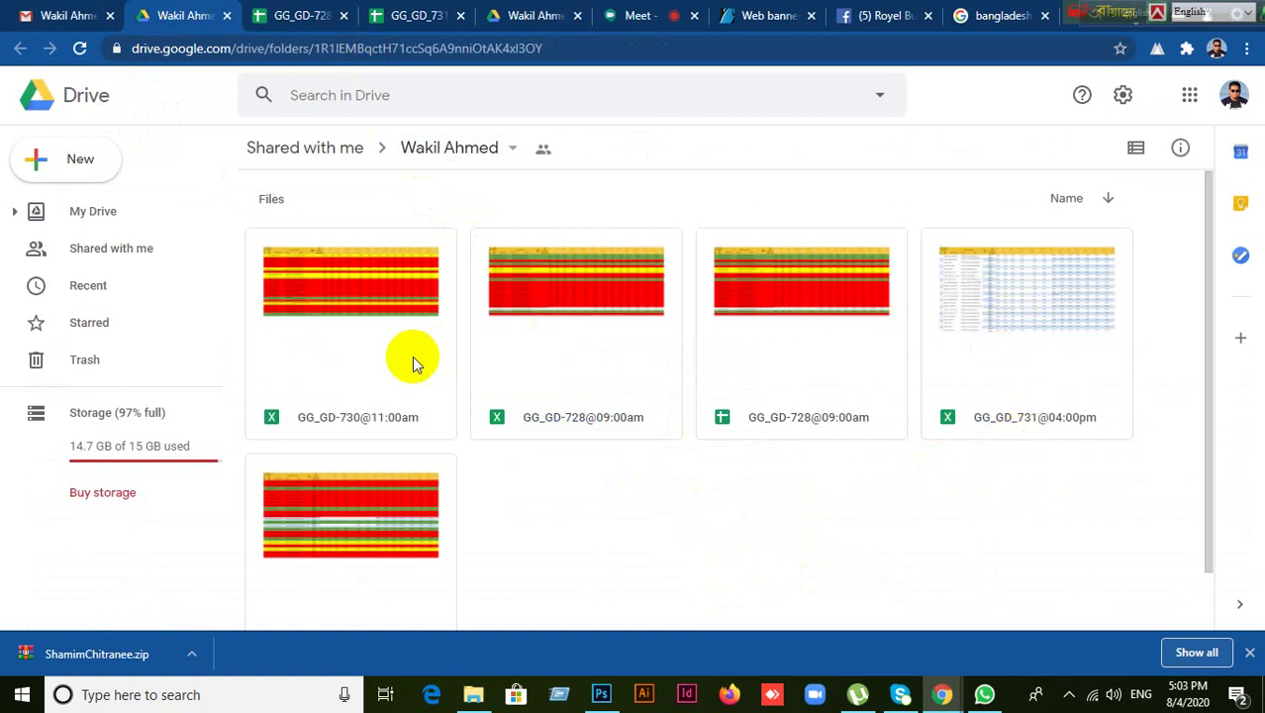
scroll(466, 540, down, 1)
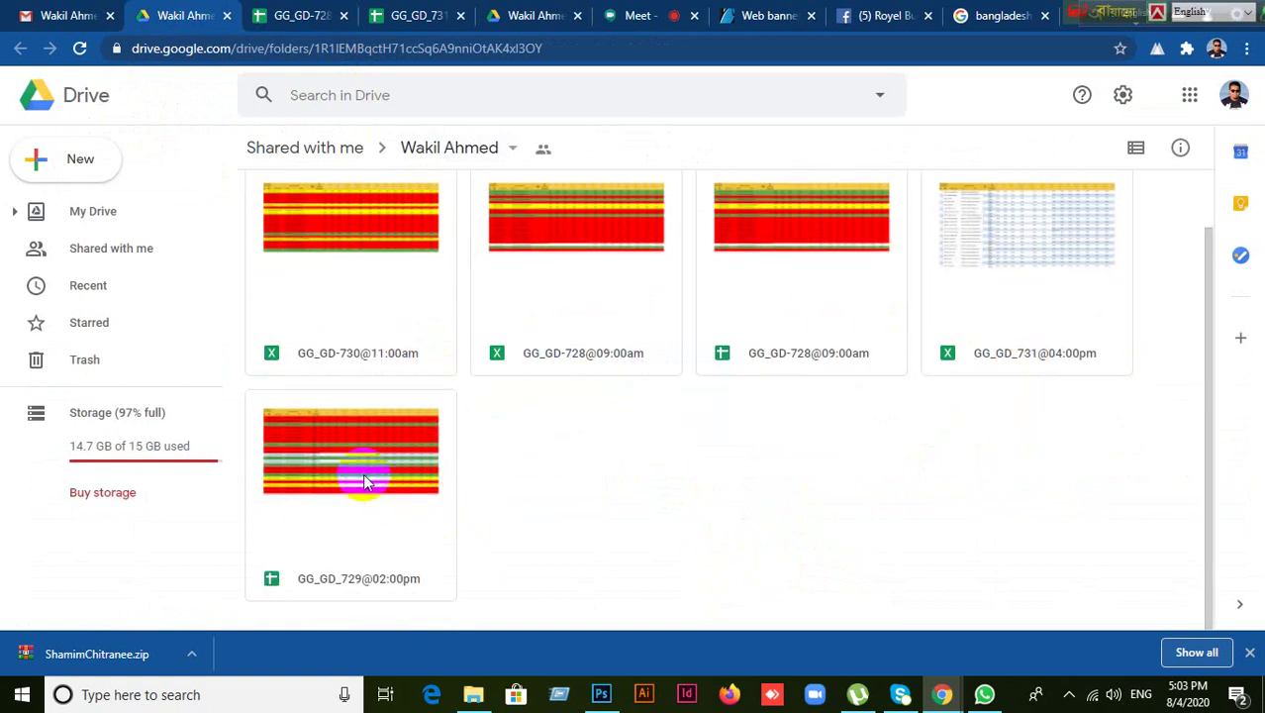
right_click(357, 227)
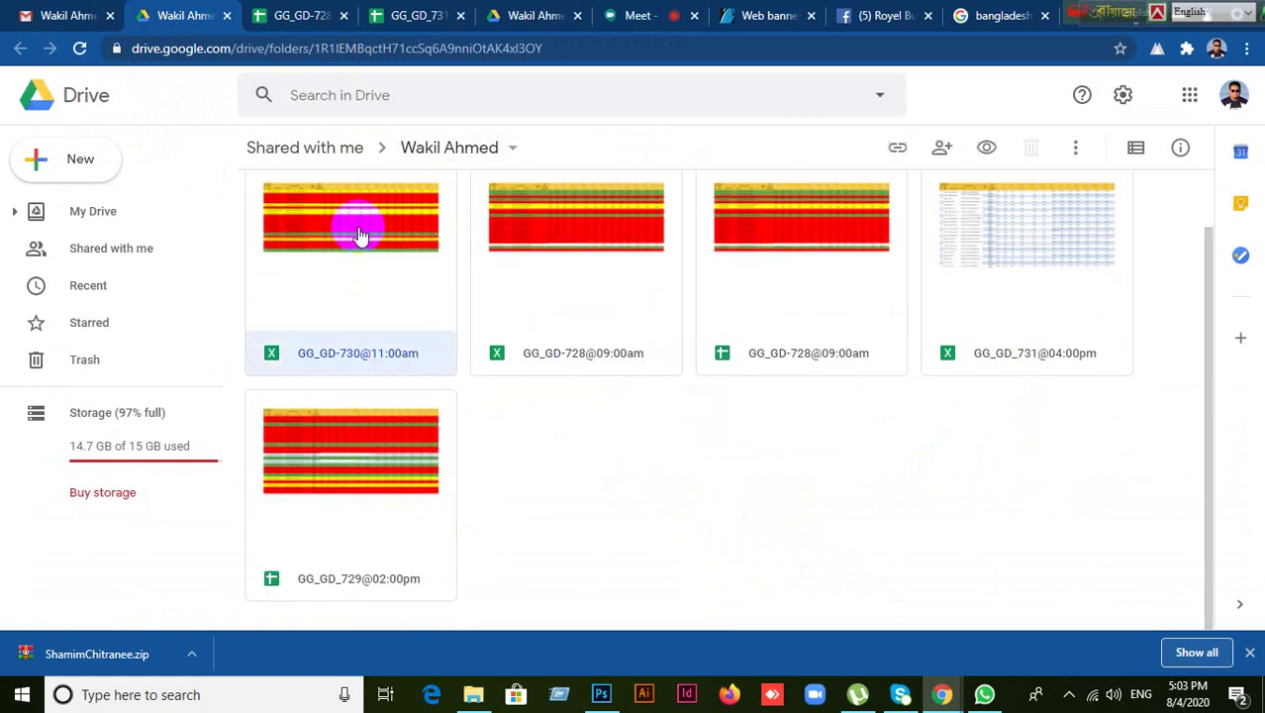
mouse_move(430, 163)
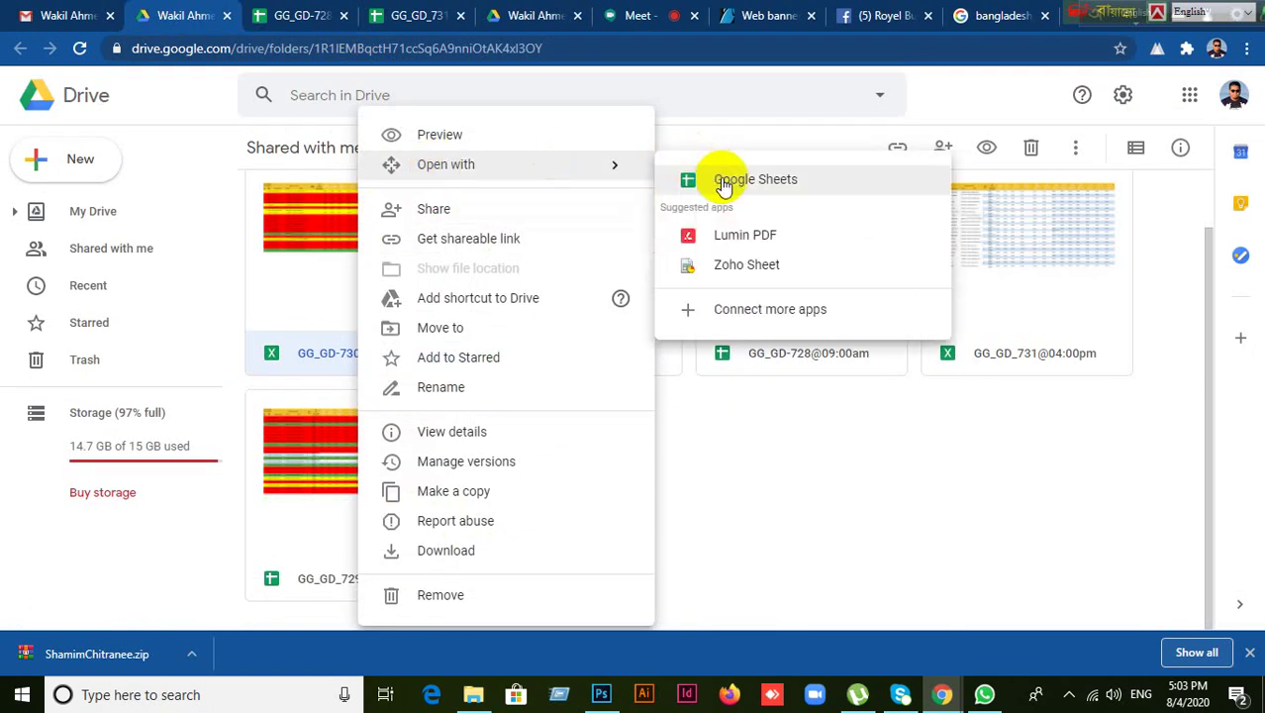
click(723, 175)
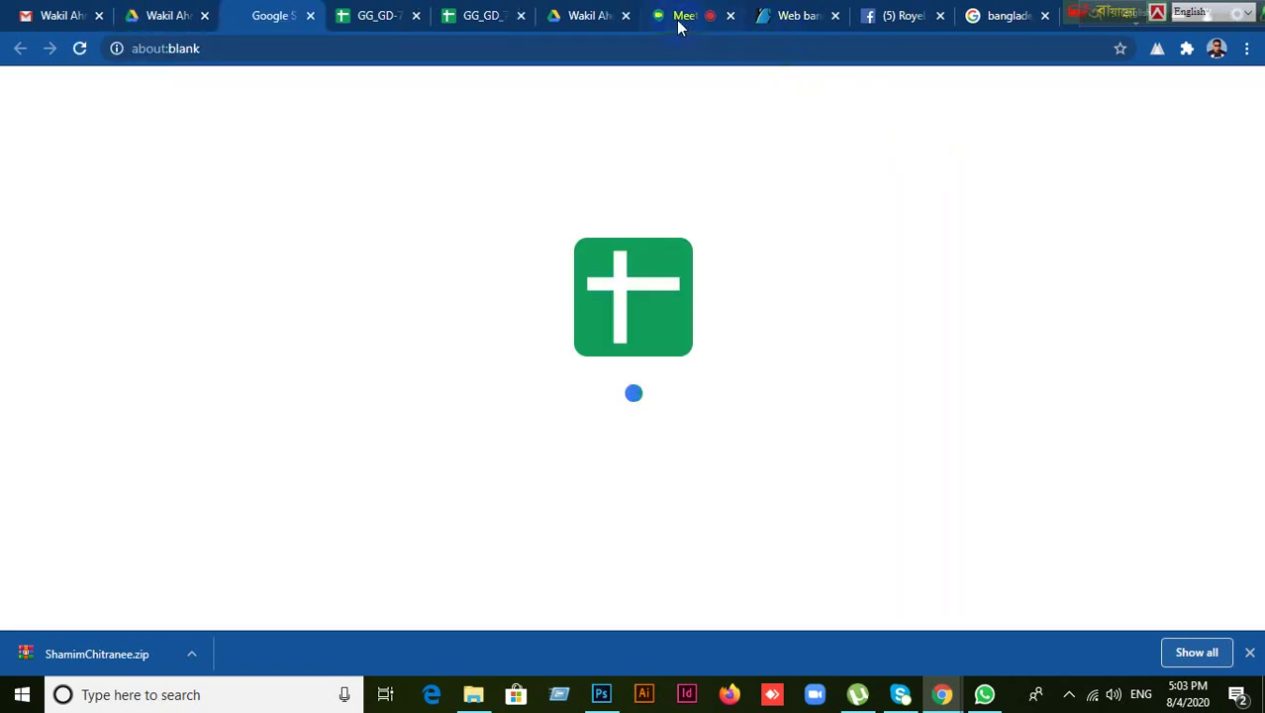
- Switch to the Google Meet call, read the students' batch and serial numbers in the meeting chat, and close the meeting details
click(682, 22)
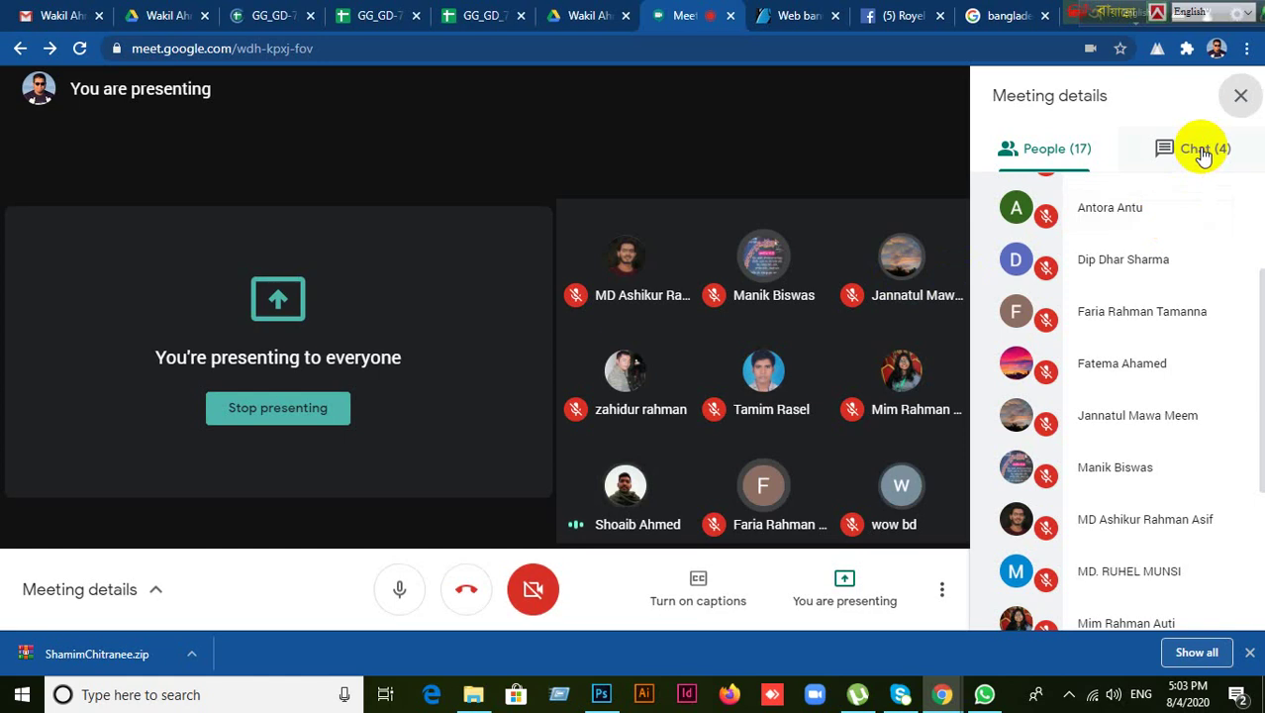
click(1202, 153)
click(1201, 154)
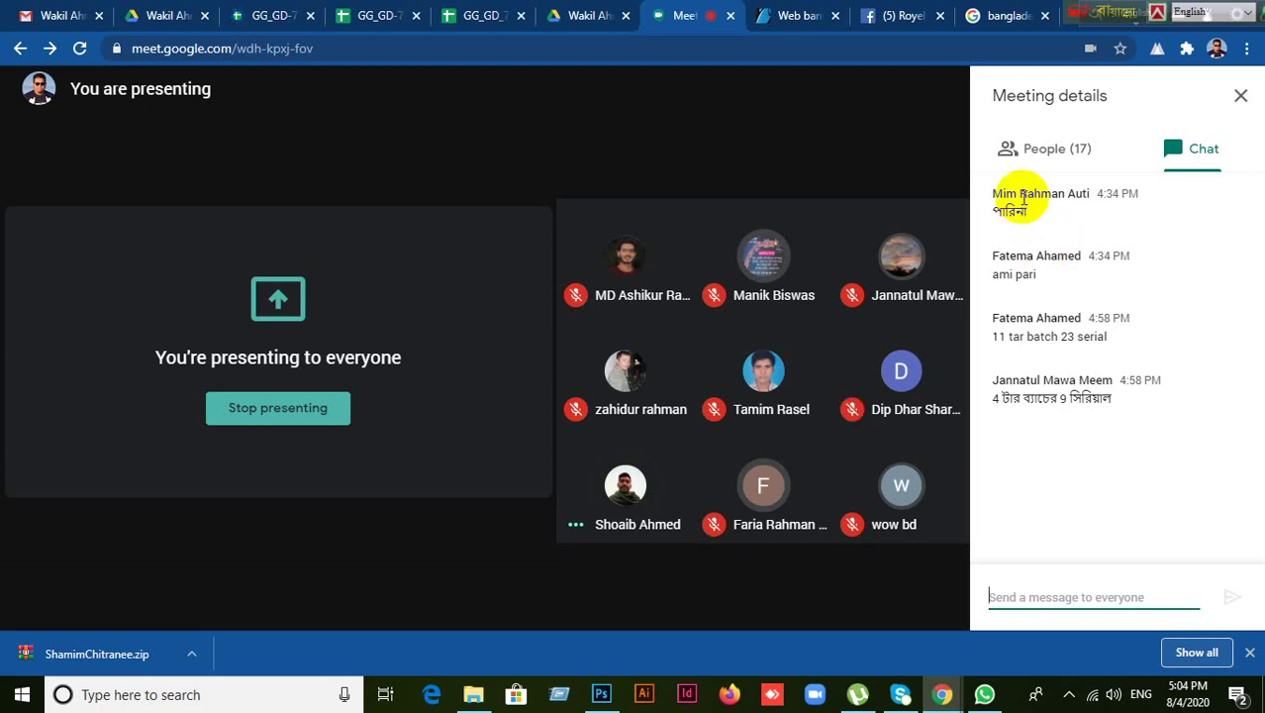
click(1241, 97)
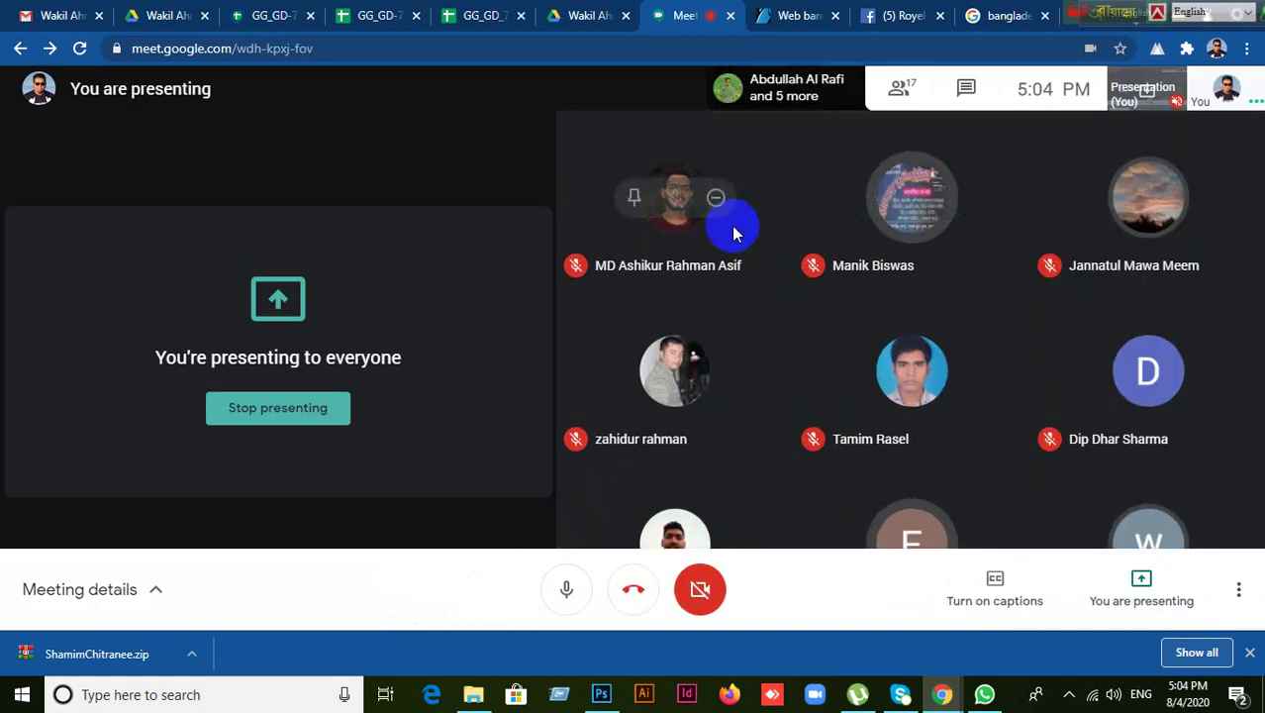
- Minimize the browser and Photoshop, and open the Namazer Biroti Word document from the desktop to show the 12-minute prayer-break notice
mouse_move(1079, 11)
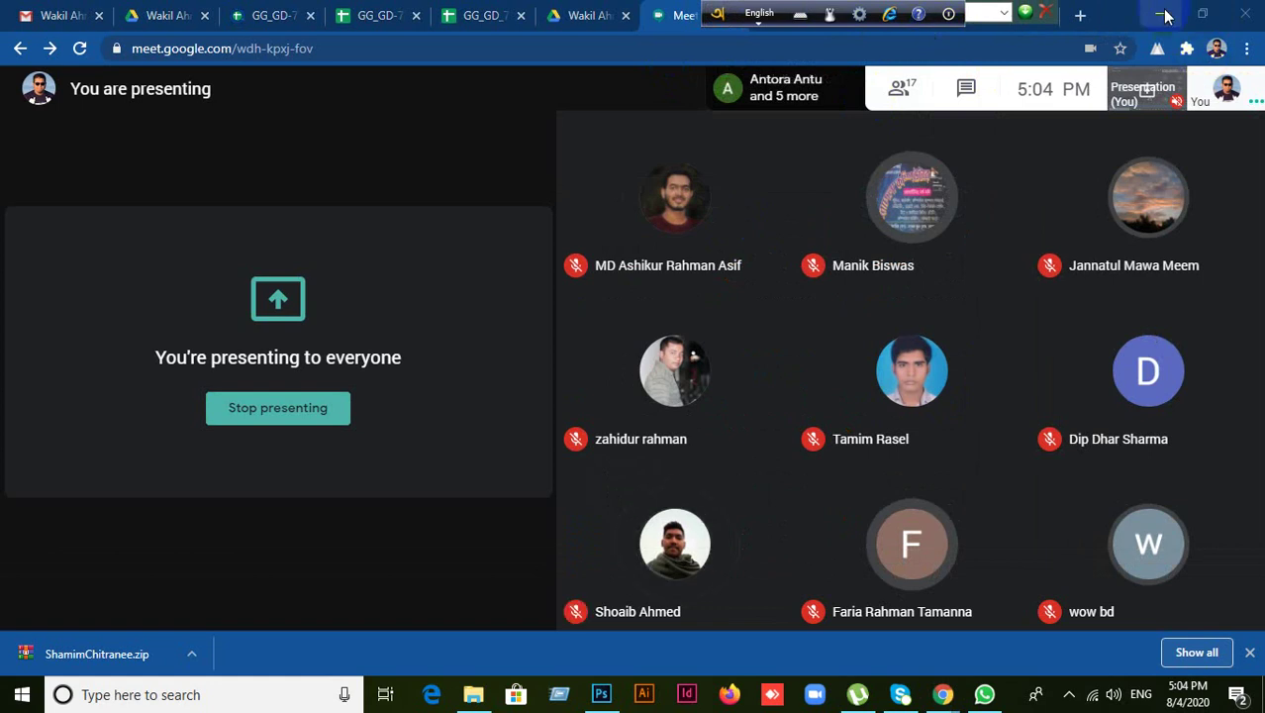
click(1169, 15)
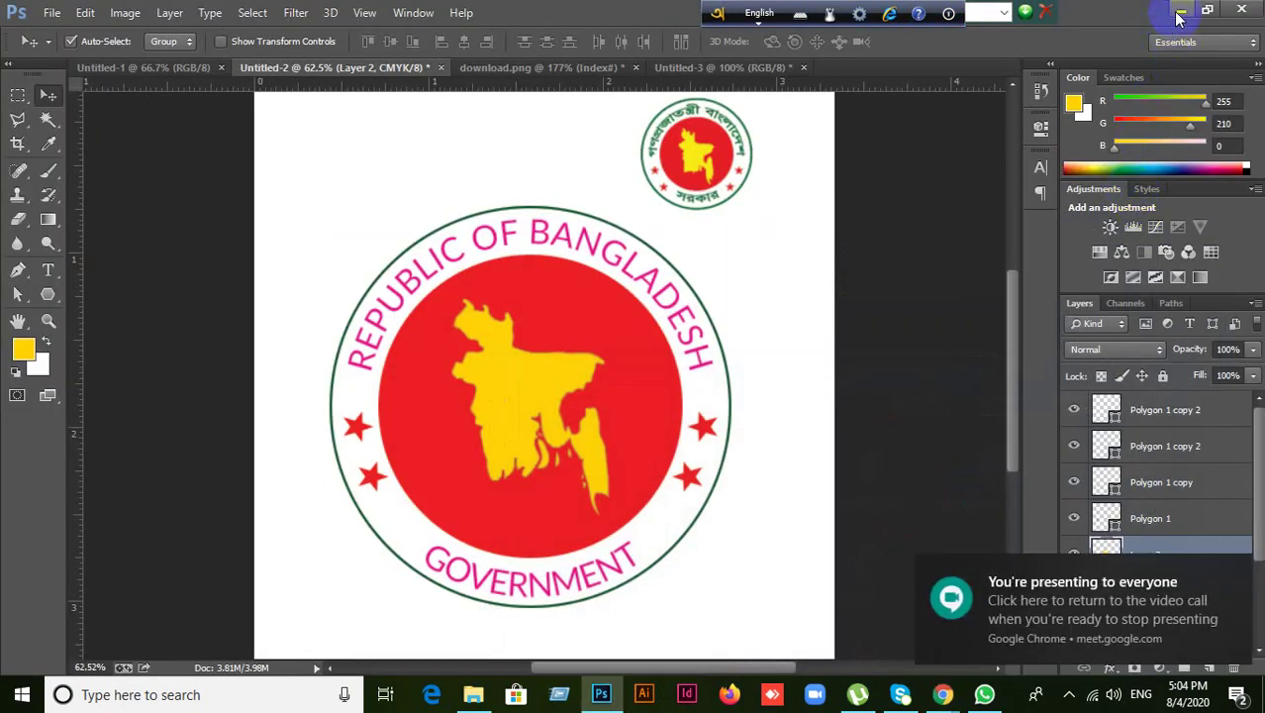
click(1178, 11)
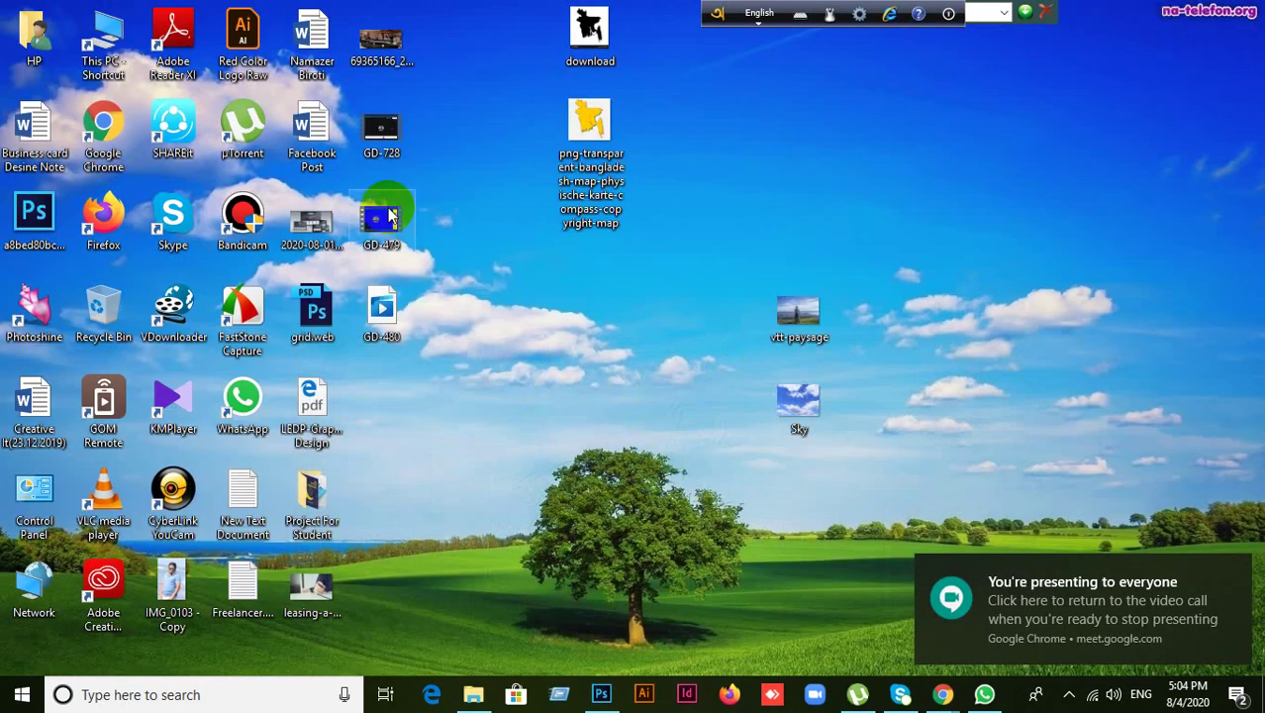
click(326, 64)
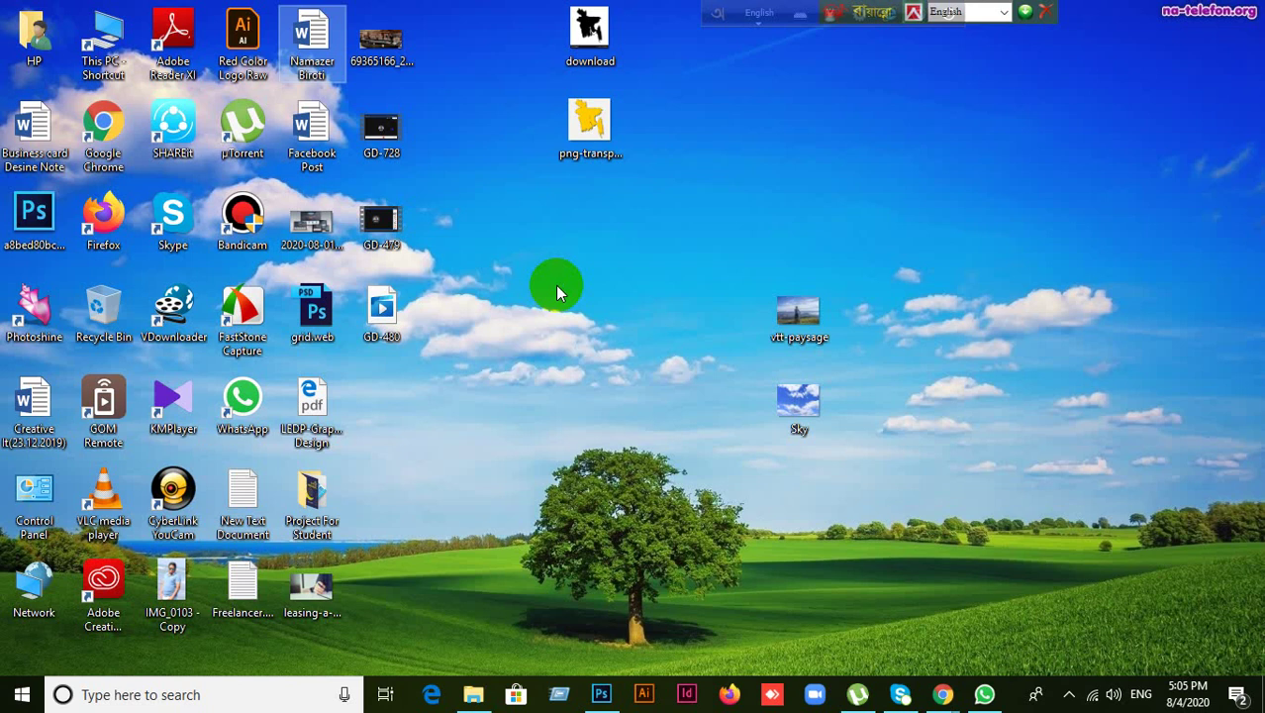
key(Return)
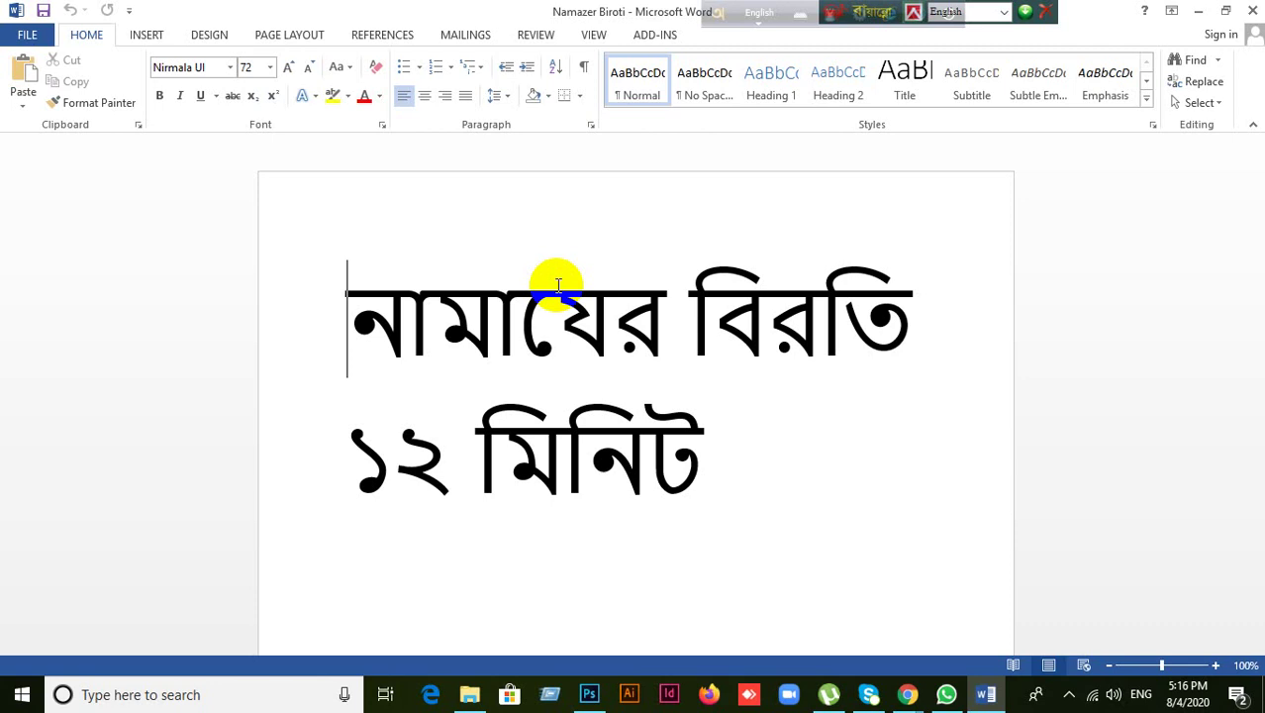
- Minimize the prayer-break document, check the Google Meet call, and switch to the Bangladesh government logo document in Photoshop
click(1197, 14)
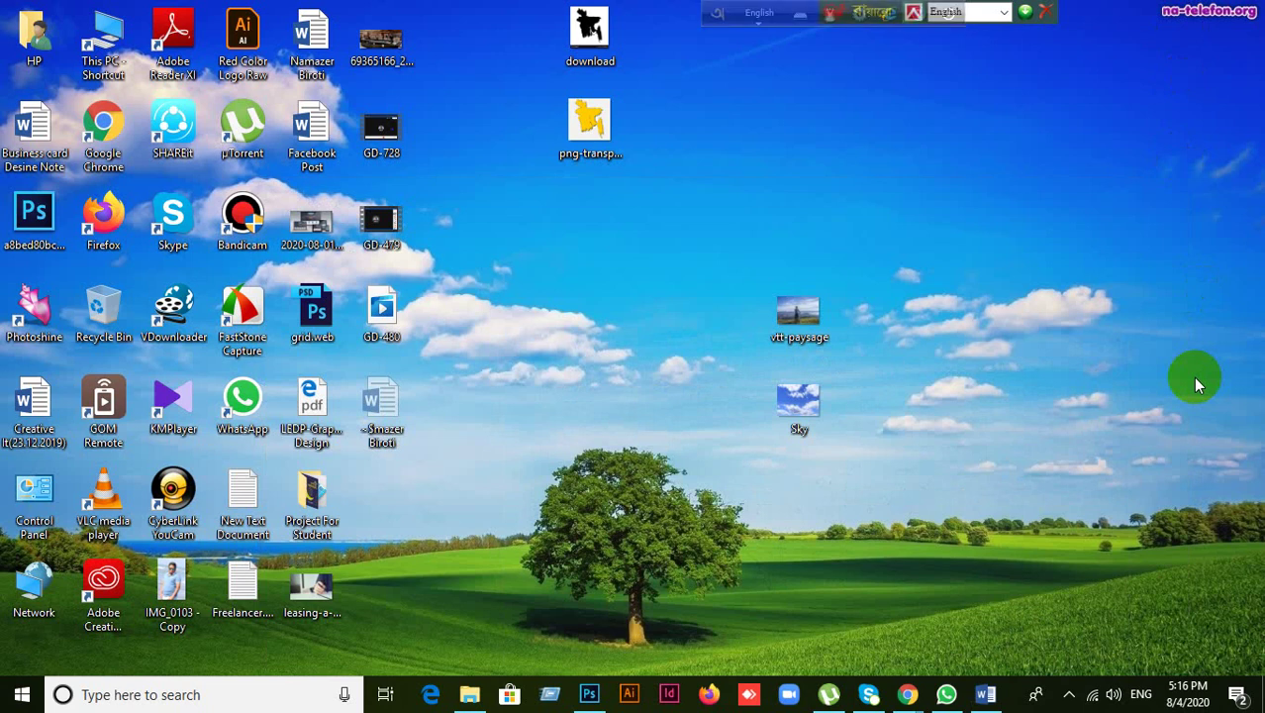
mouse_move(916, 686)
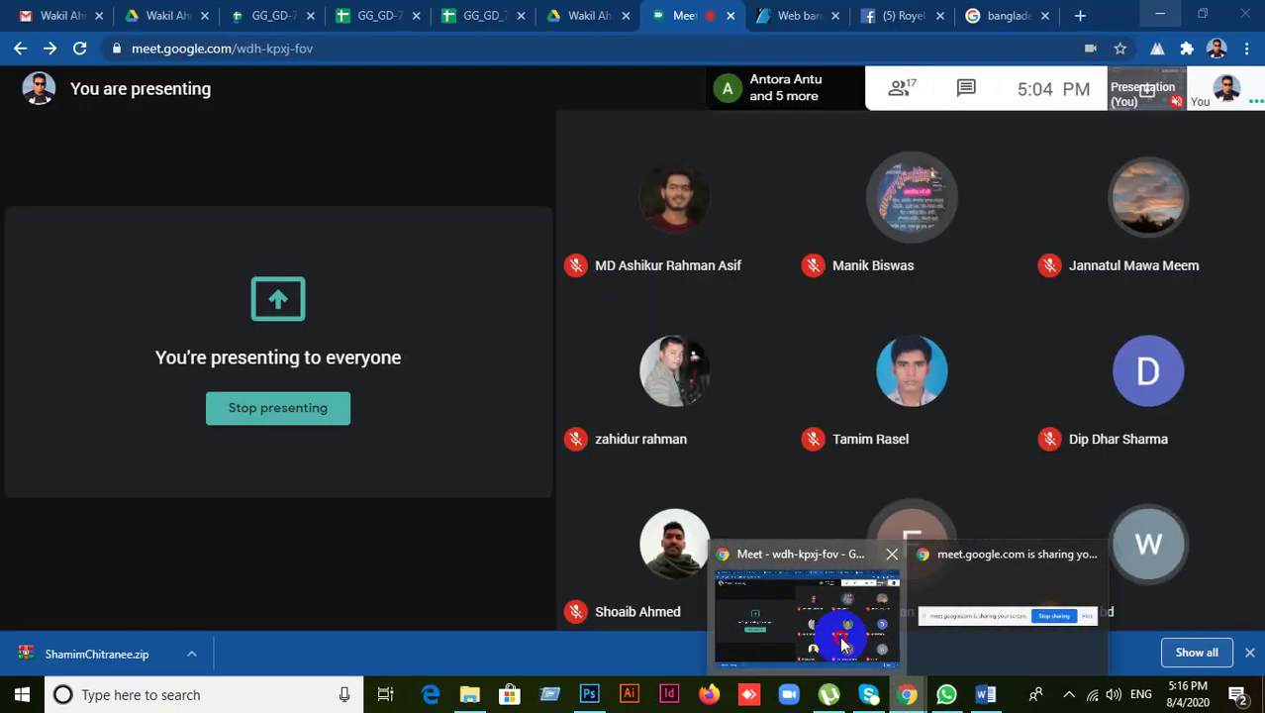
click(841, 639)
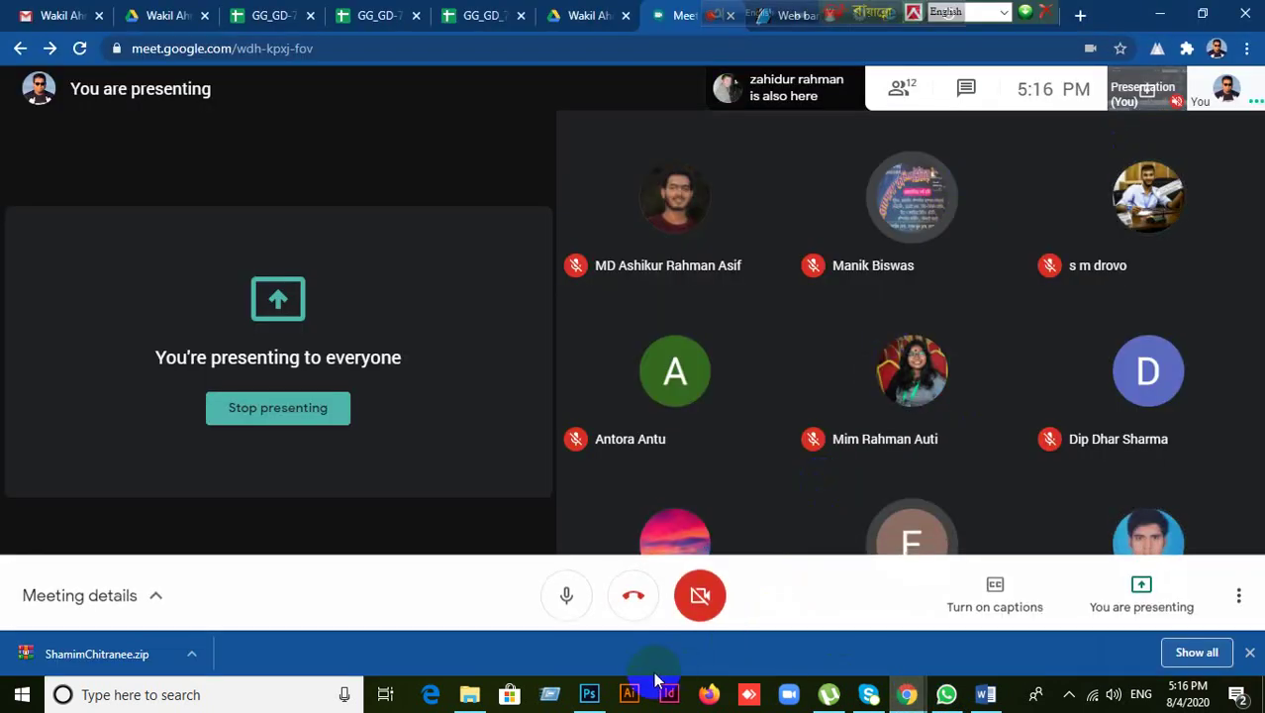
click(589, 694)
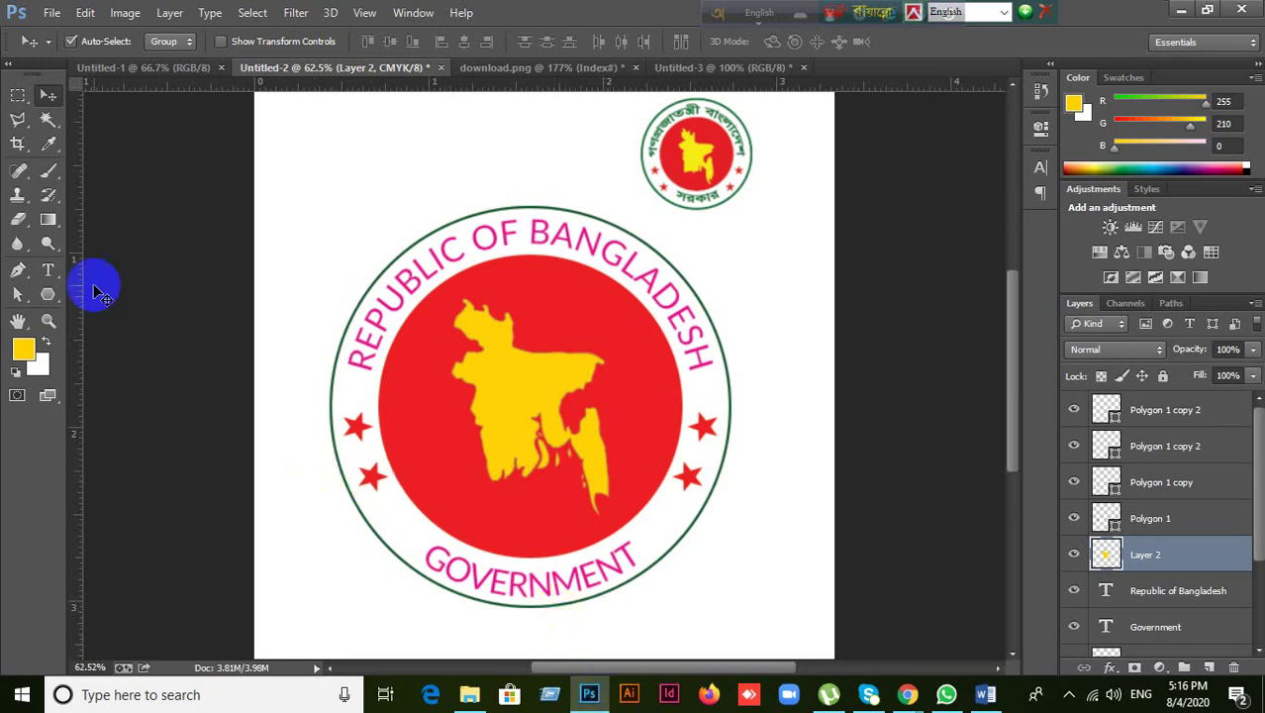
click(400, 476)
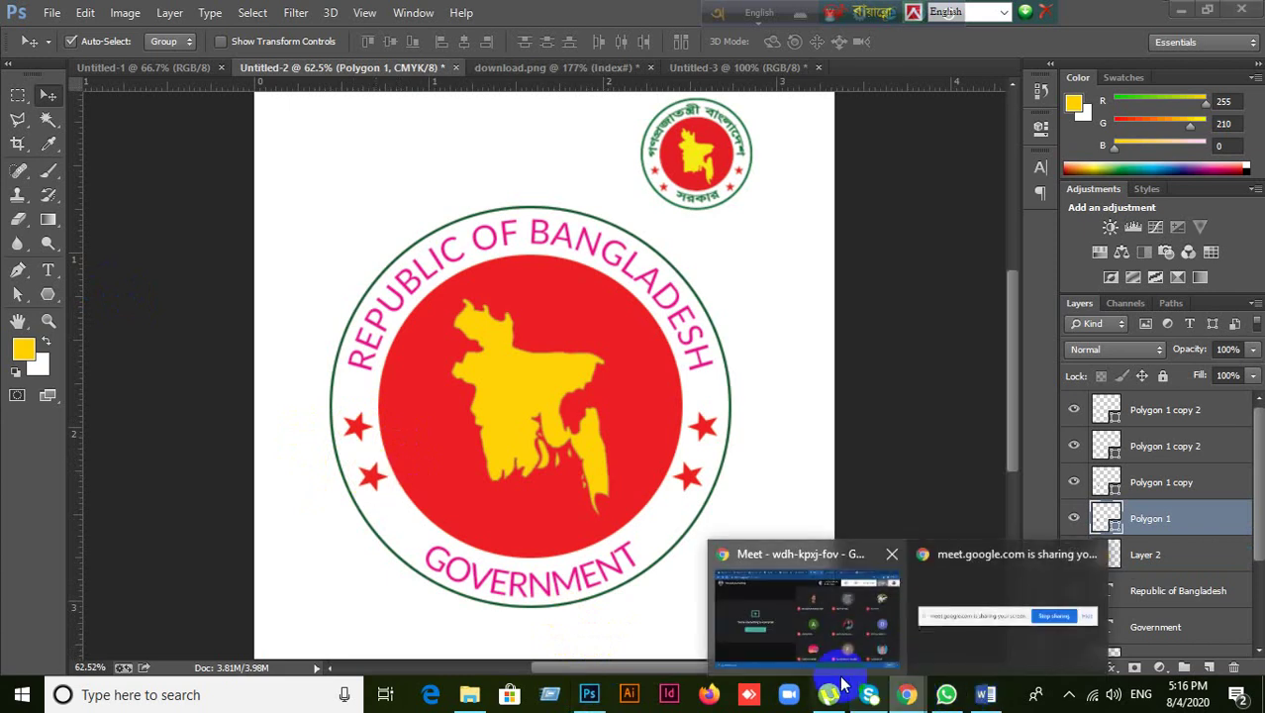
click(702, 614)
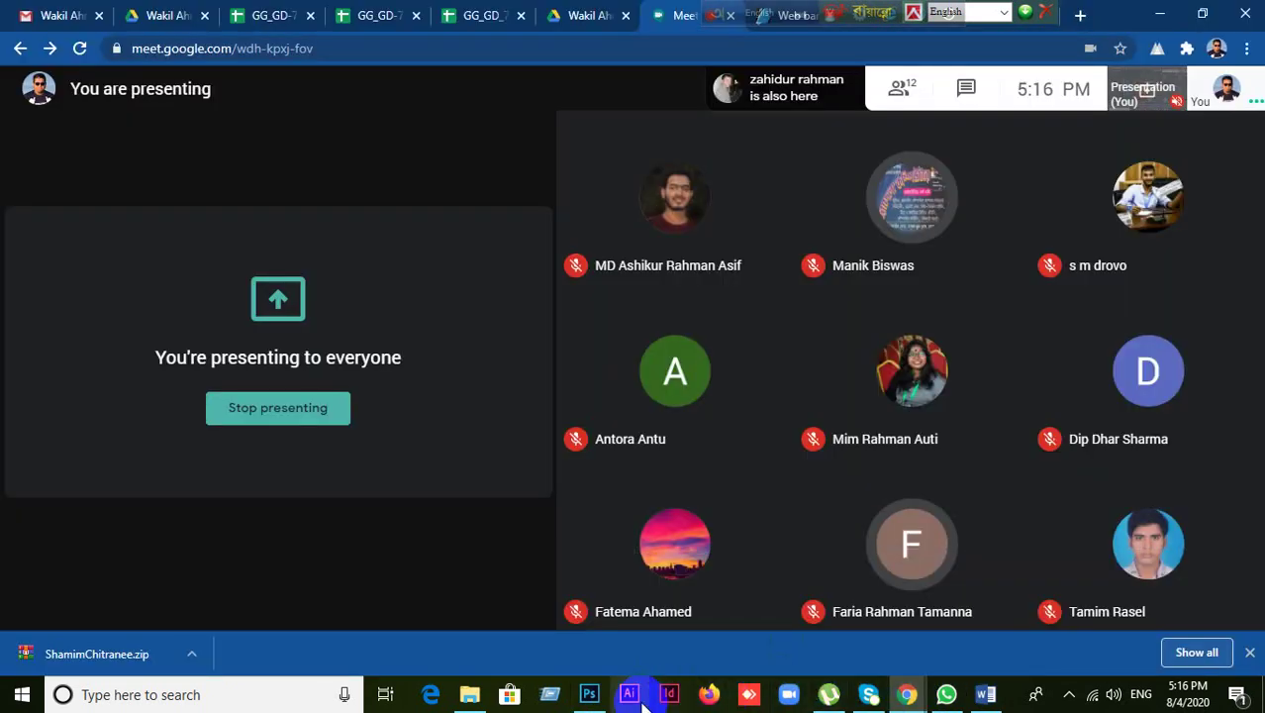
click(590, 698)
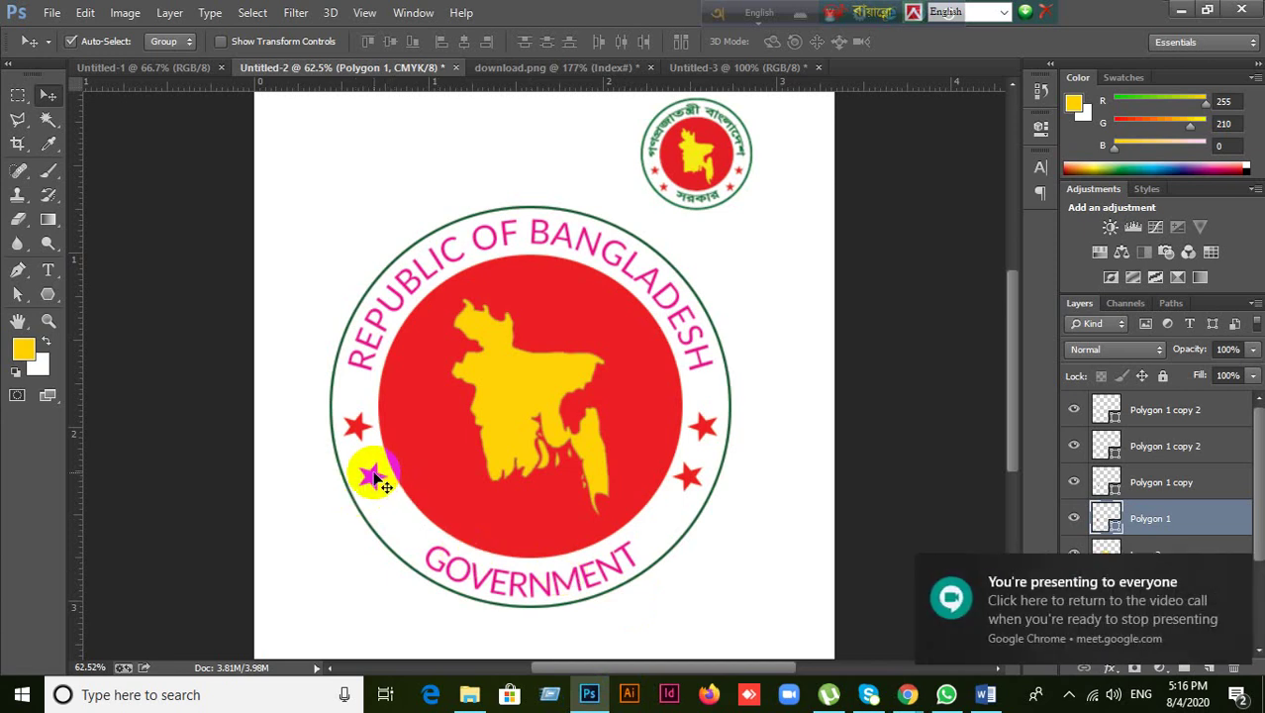
drag(374, 478, 698, 479)
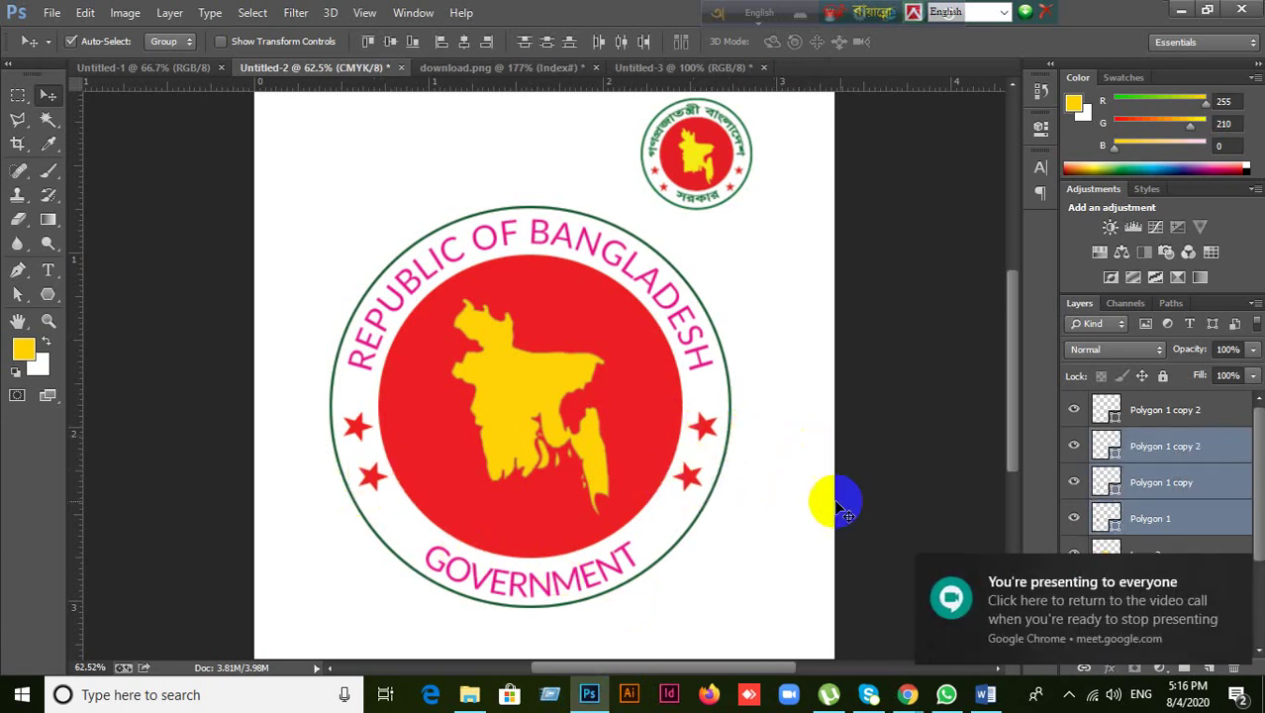
key(ctrl+g)
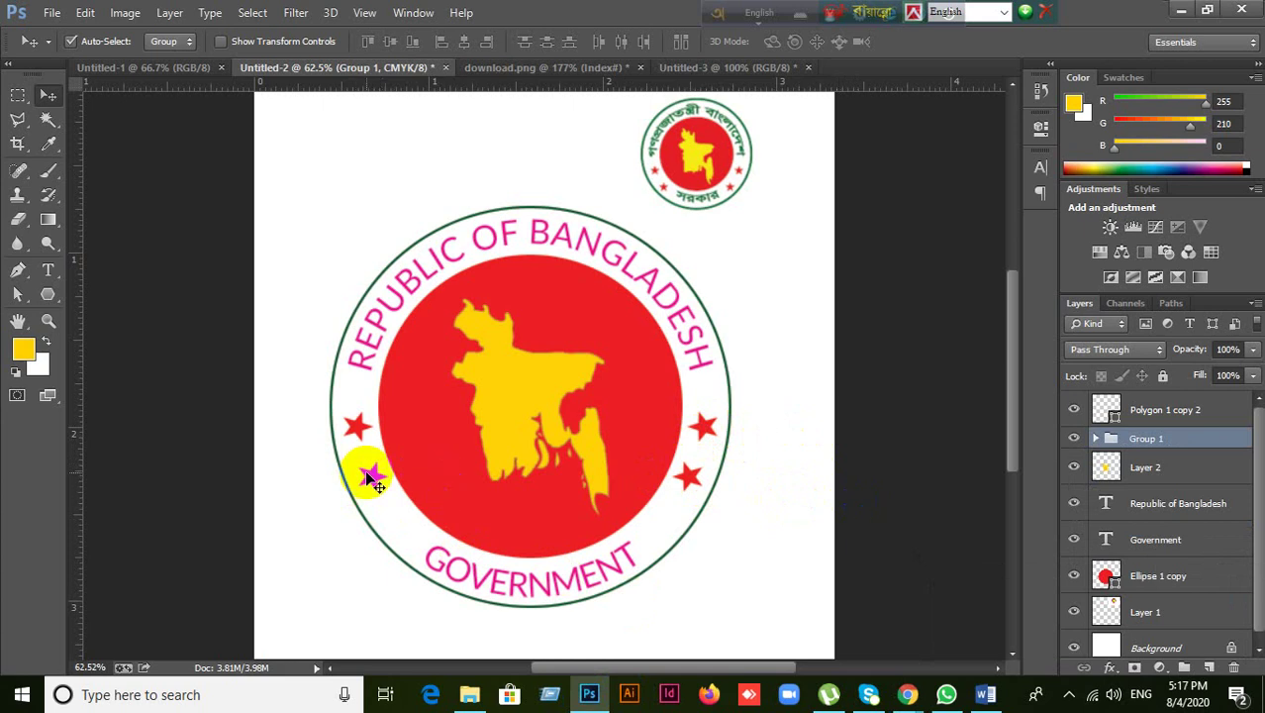
click(20, 96)
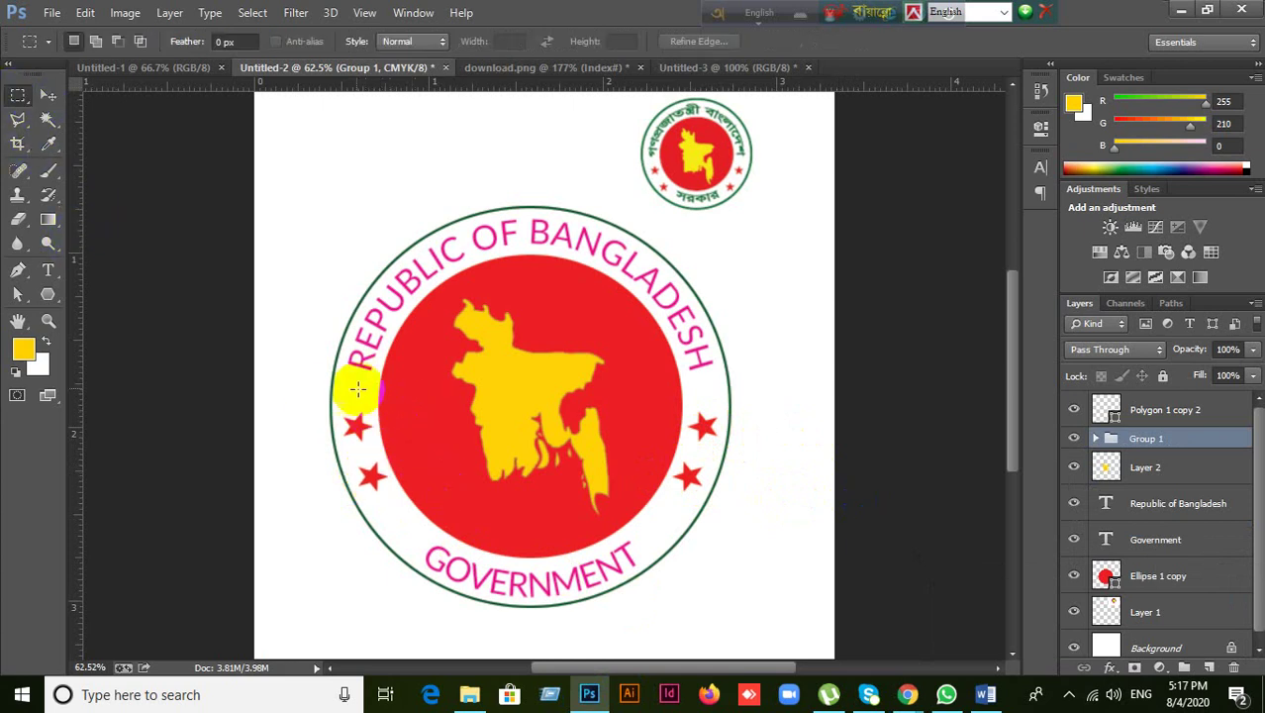
drag(371, 370, 734, 541)
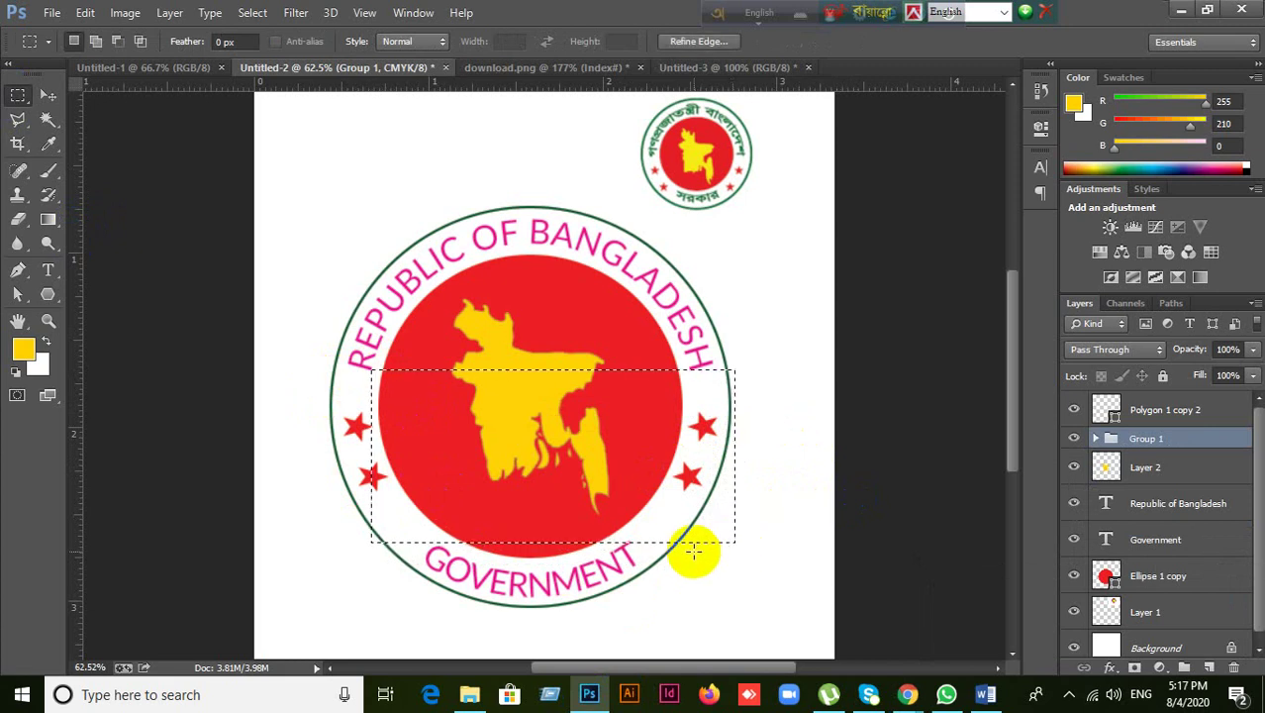
click(49, 100)
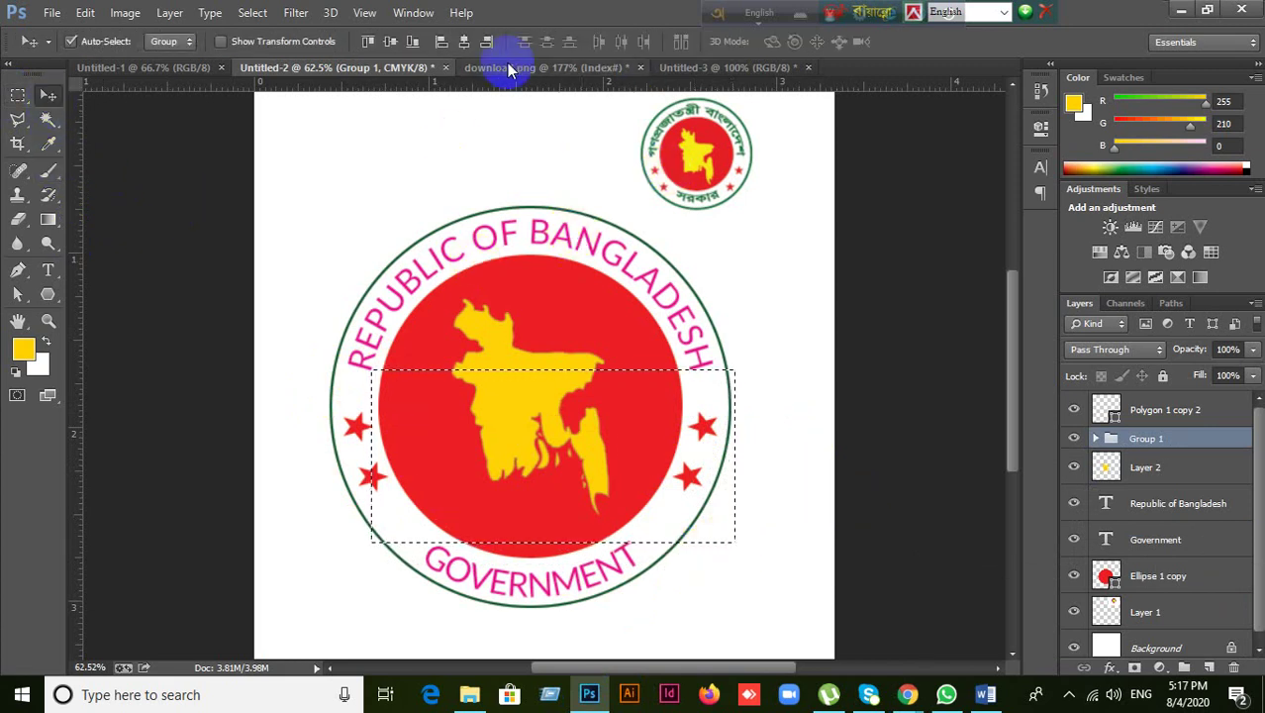
drag(527, 239, 680, 332)
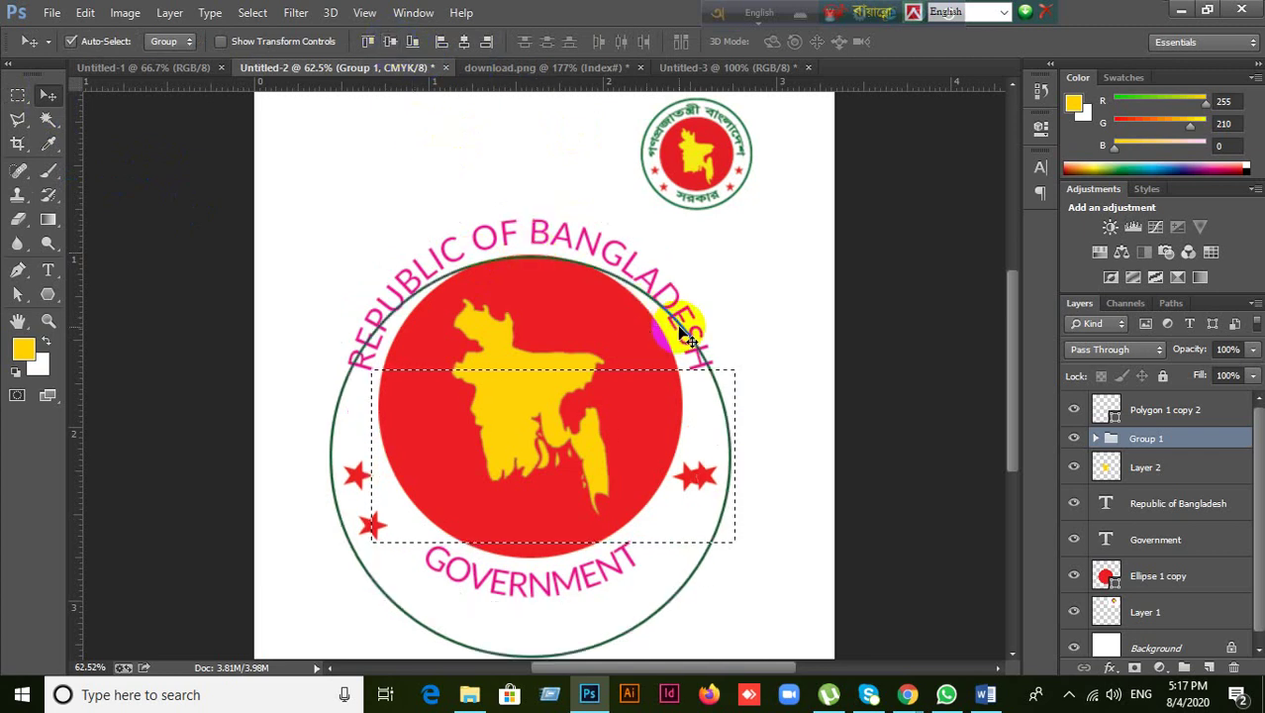
key(ctrl+z)
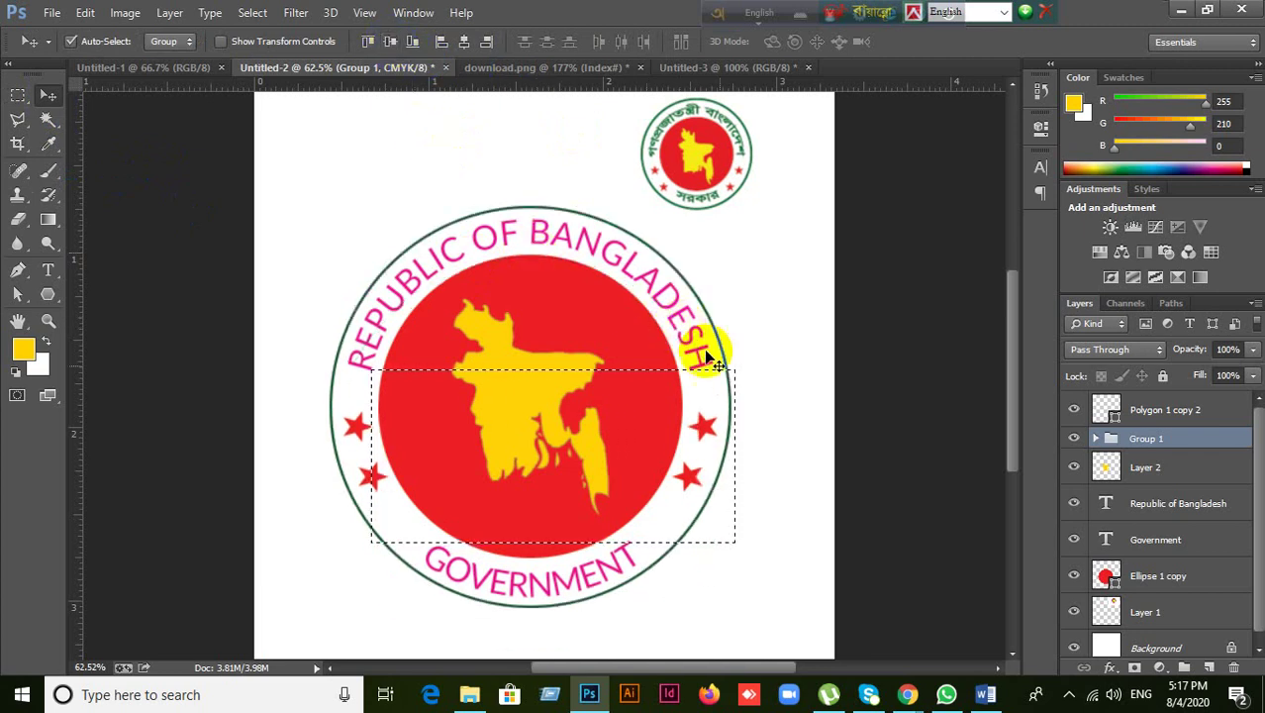
click(1073, 439)
click(1073, 439)
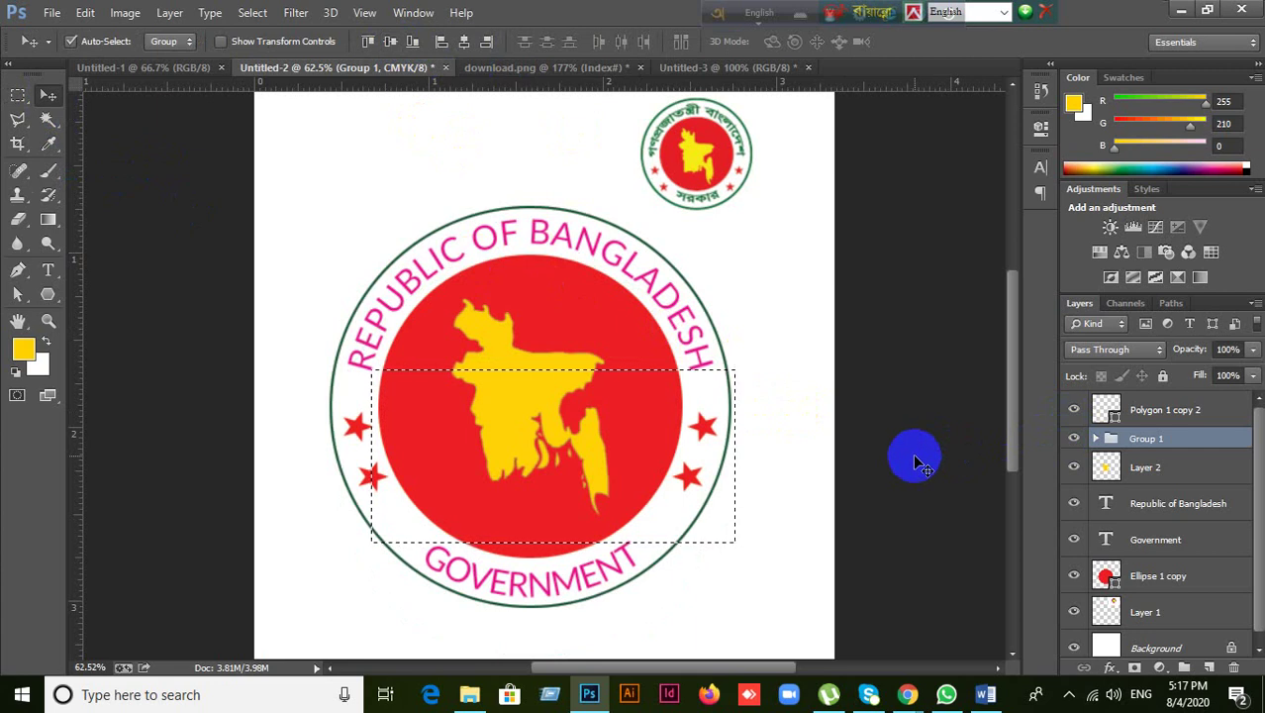
key(ctrl+z)
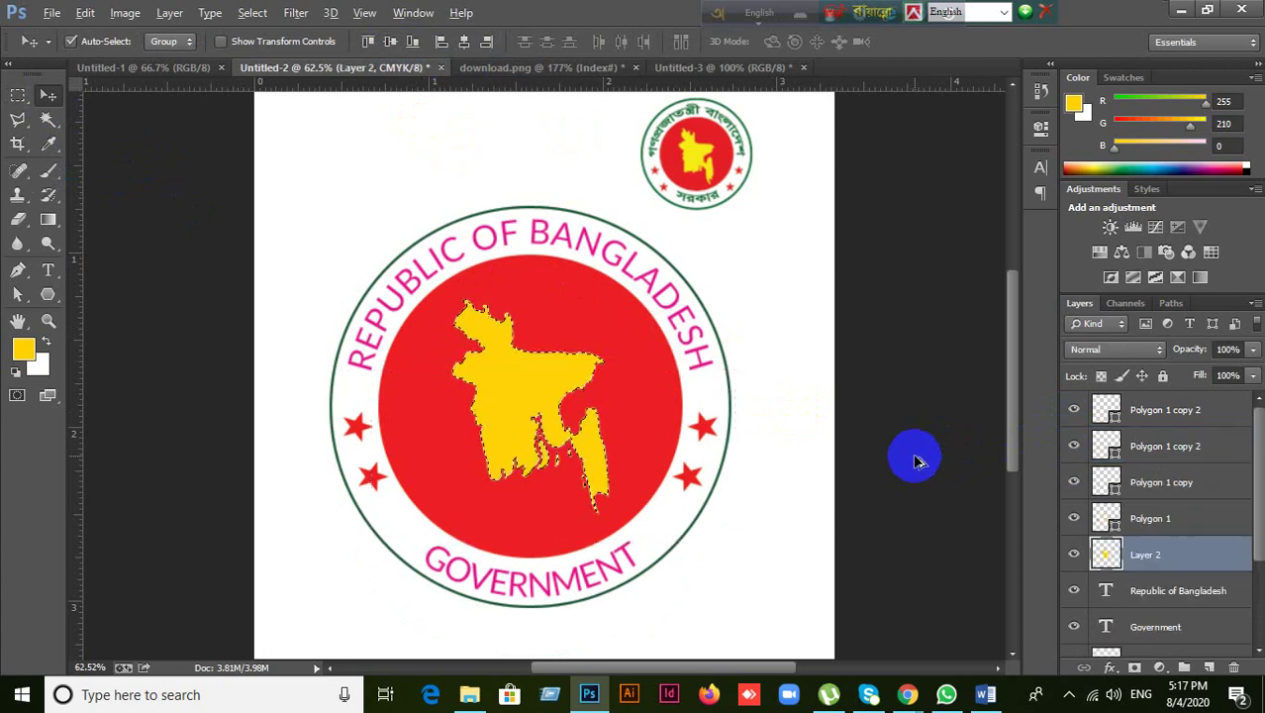
- Select all four red star shapes in the logo's white ring and group their layers
click(1153, 517)
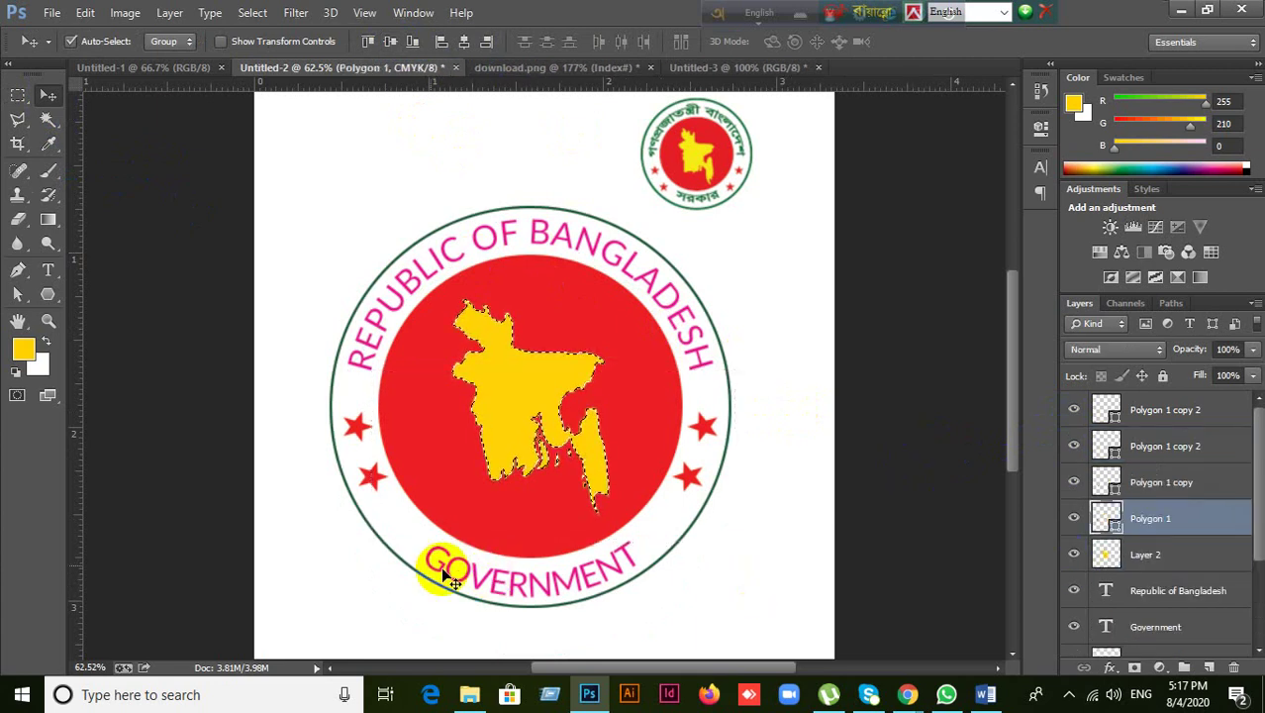
mouse_move(371, 485)
mouse_down()
mouse_move(462, 433)
mouse_move(406, 487)
mouse_up()
click(368, 477)
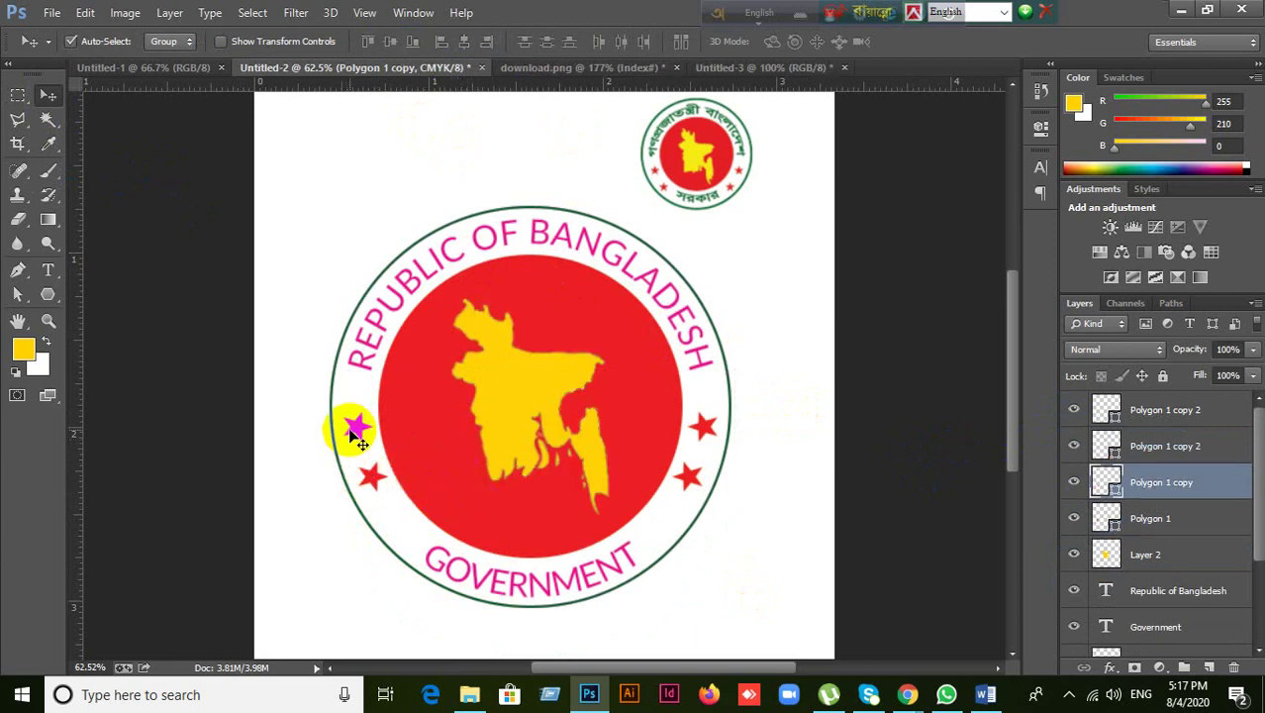
shift+click(398, 425)
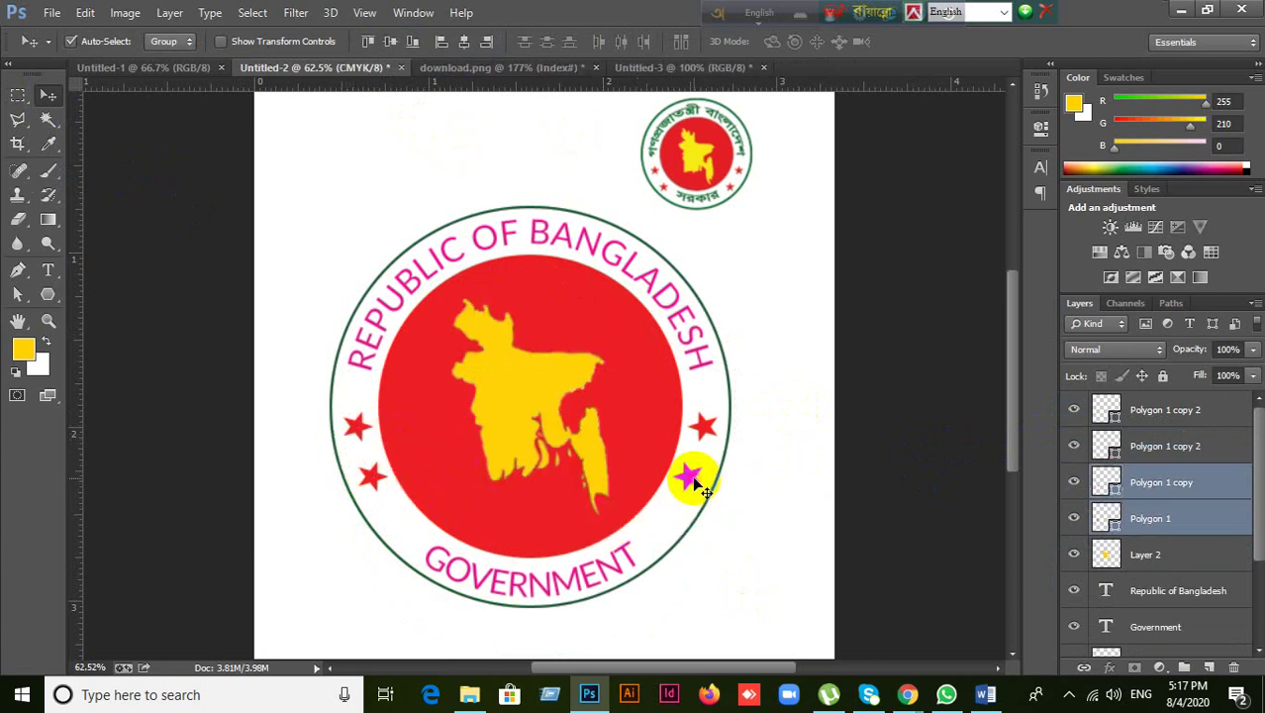
shift+click(705, 427)
shift+click(710, 429)
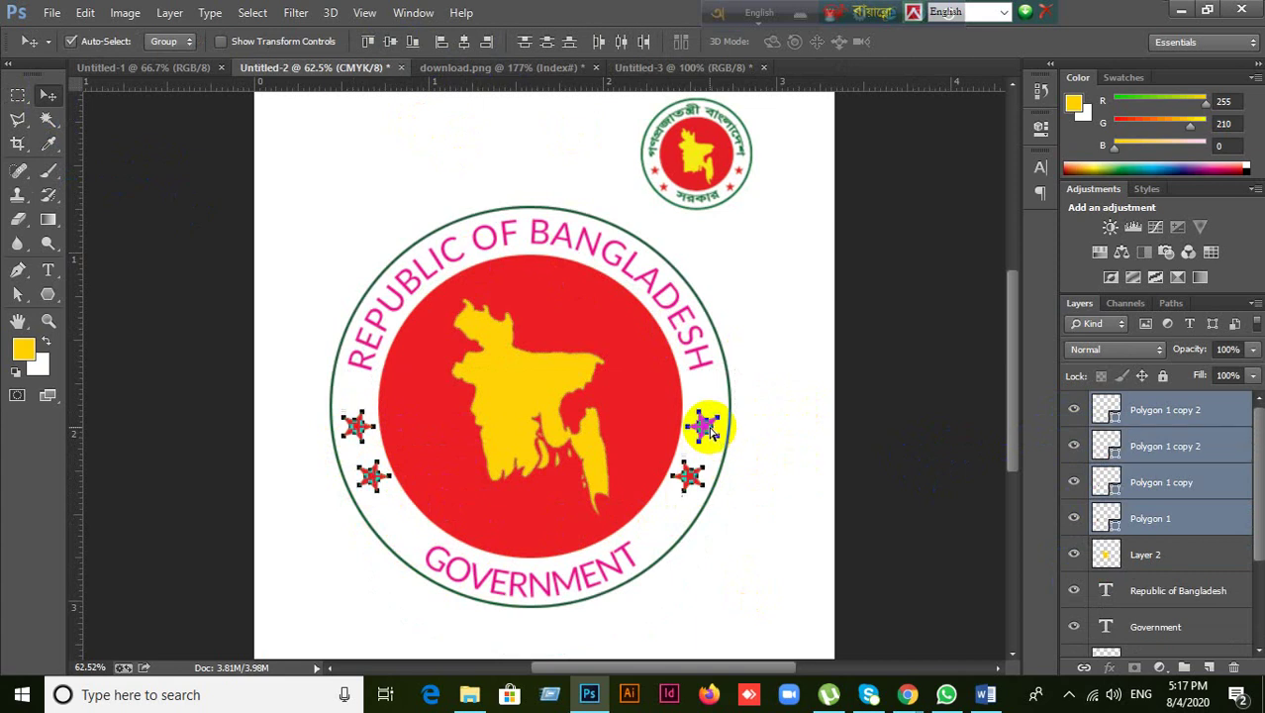
key(ctrl+g)
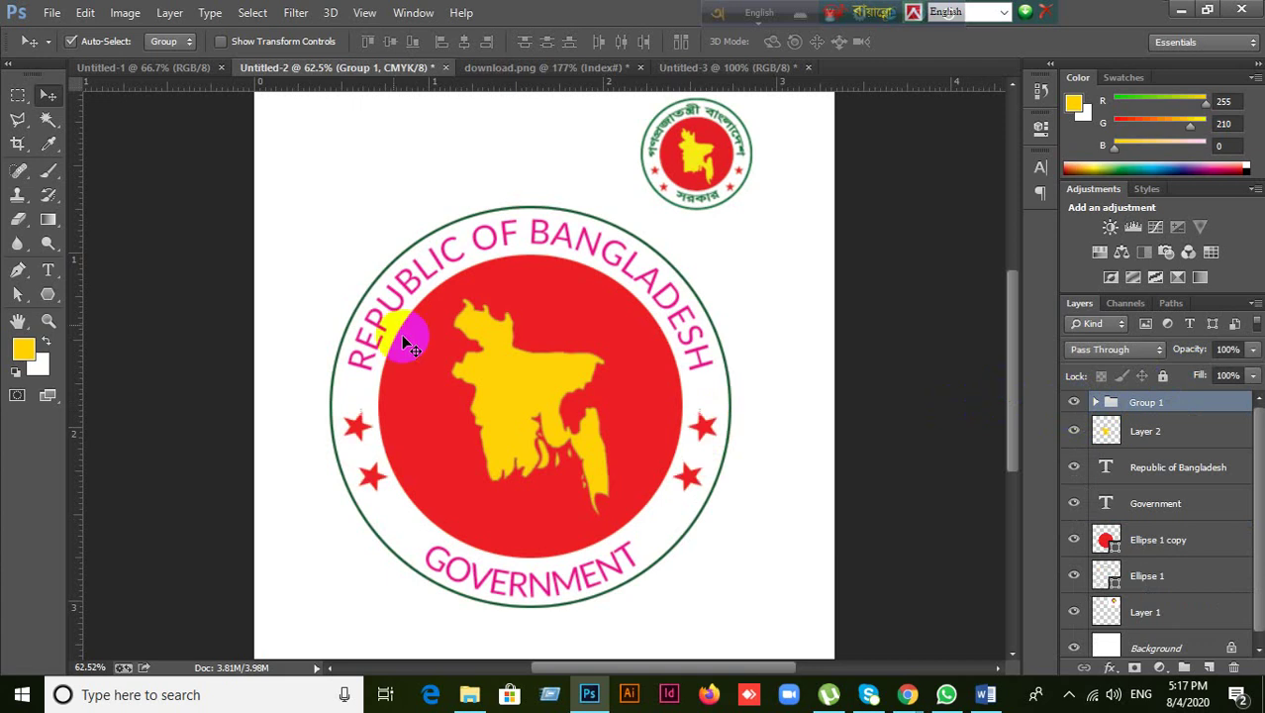
- Marquee-select the area between the ends of the two curved texts, align the star group to its vertical center, and deselect
click(18, 96)
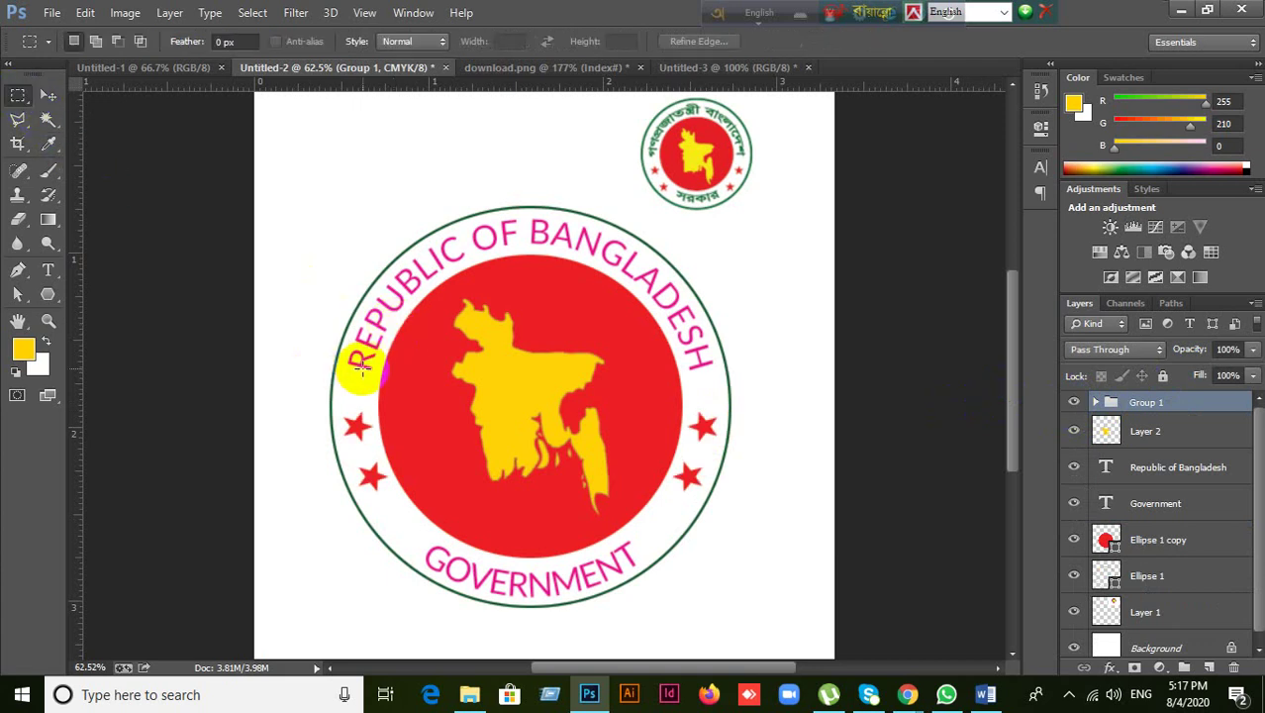
drag(366, 369, 743, 543)
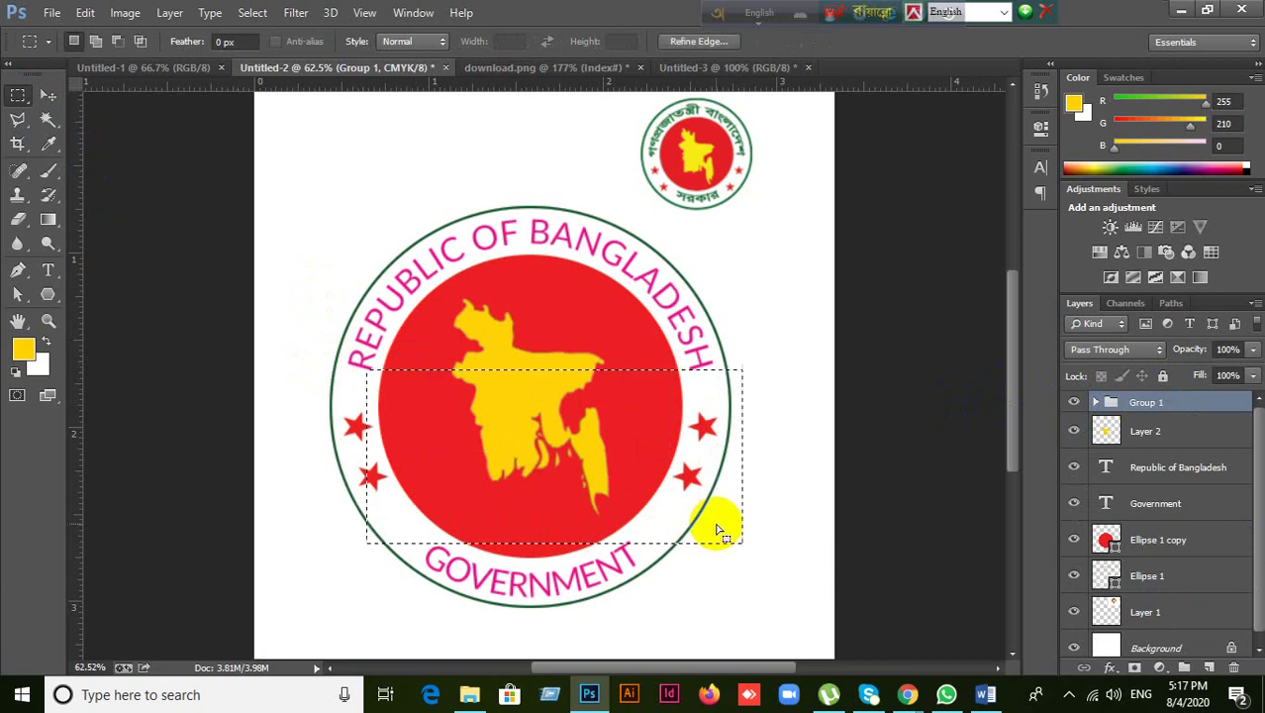
click(49, 97)
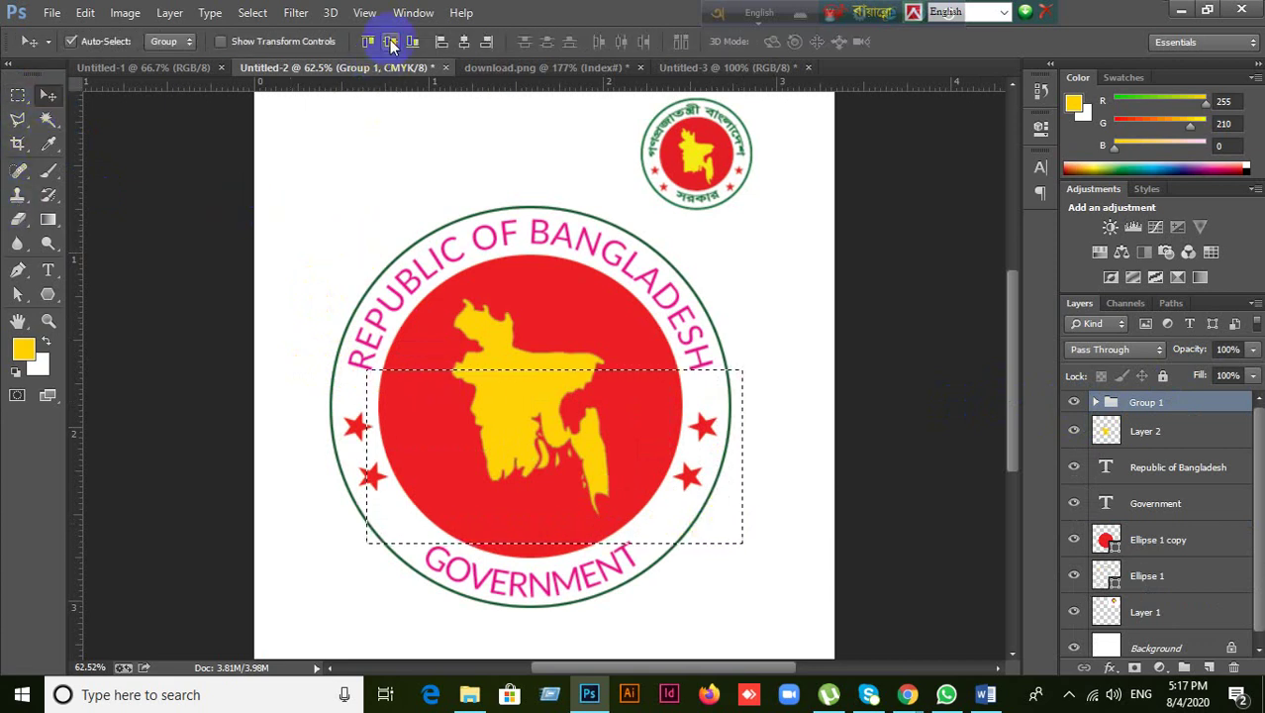
key(ctrl+d)
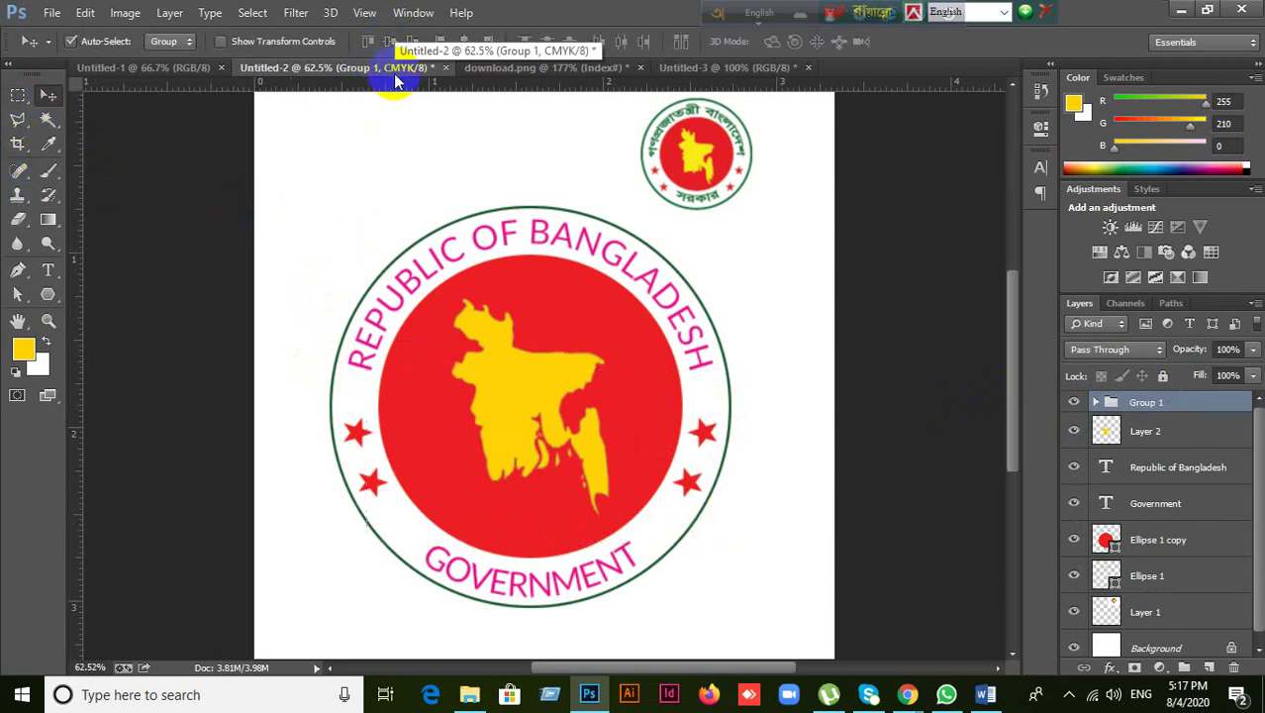
- Duplicate the logo's outer green ring, the Ellipse 1 layer
click(890, 522)
click(683, 535)
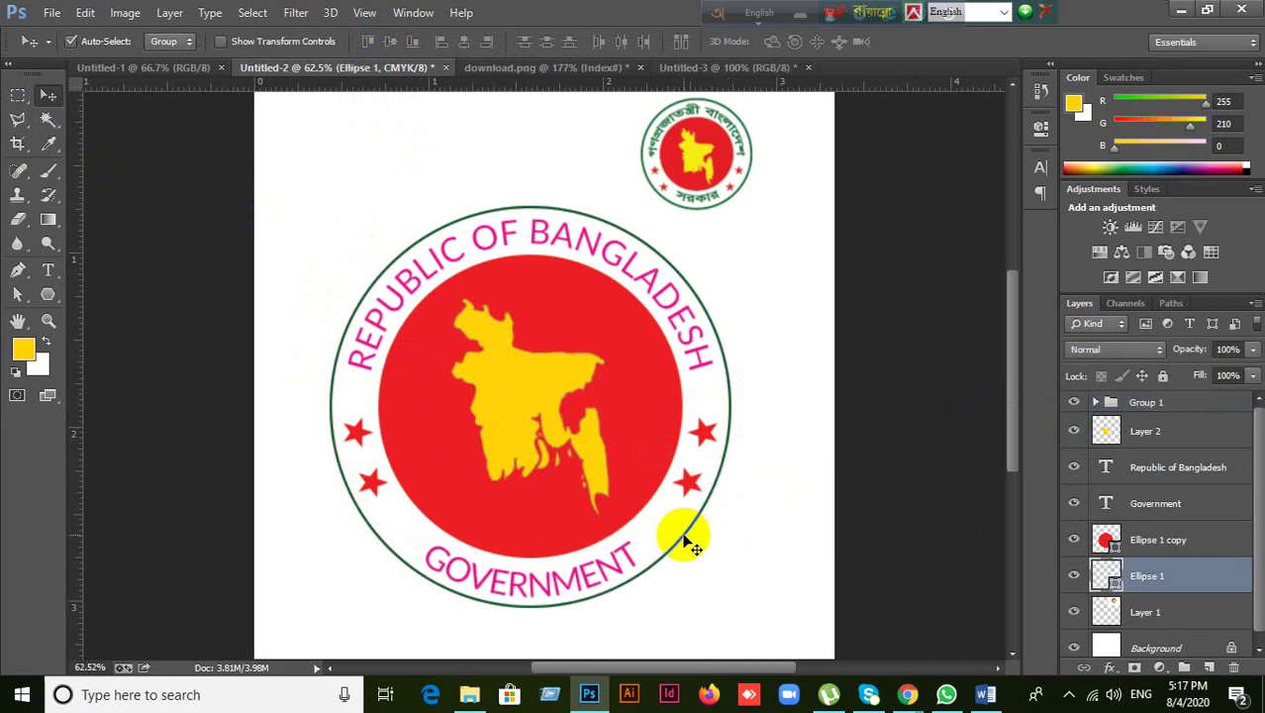
key(ctrl+j)
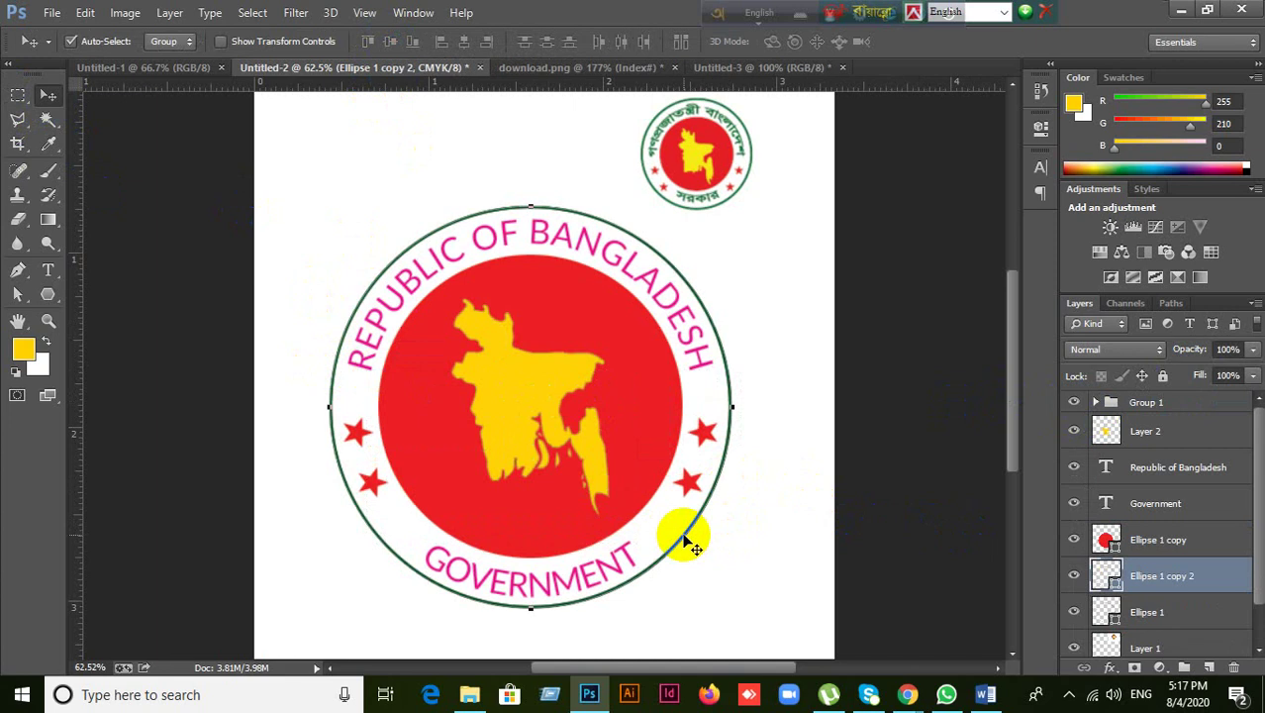
key(ctrl+t)
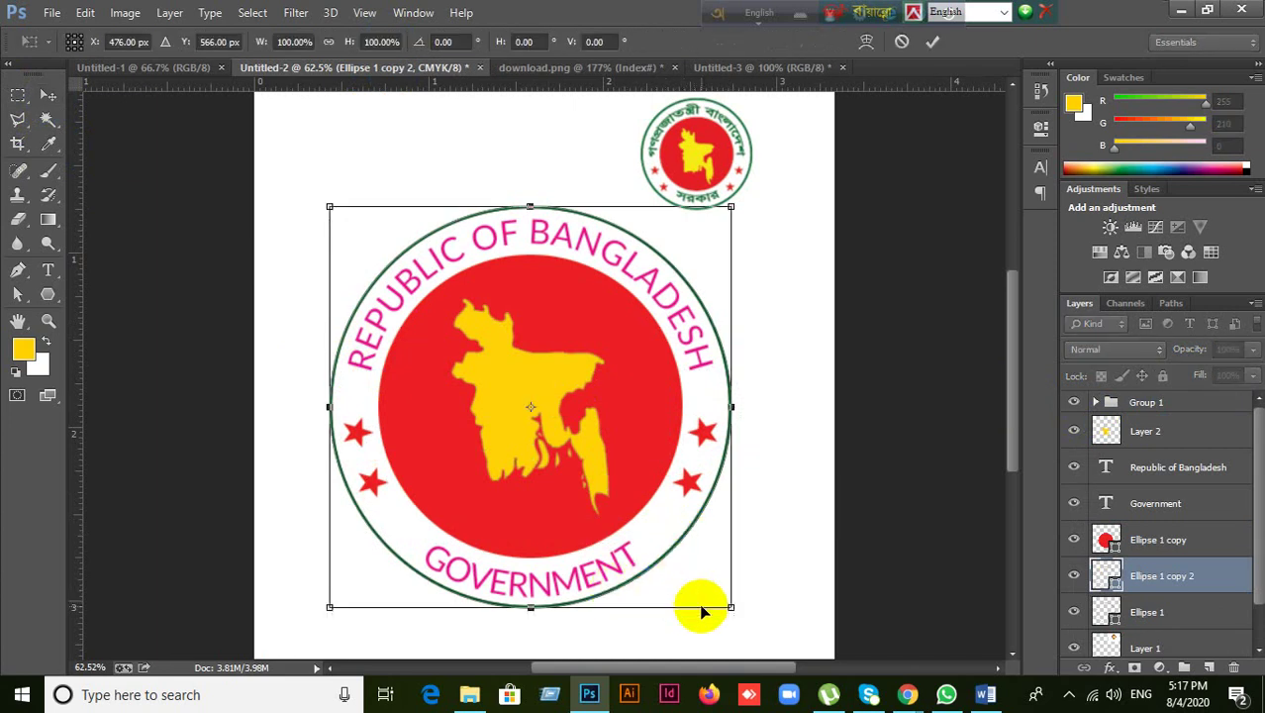
drag(732, 608, 705, 589)
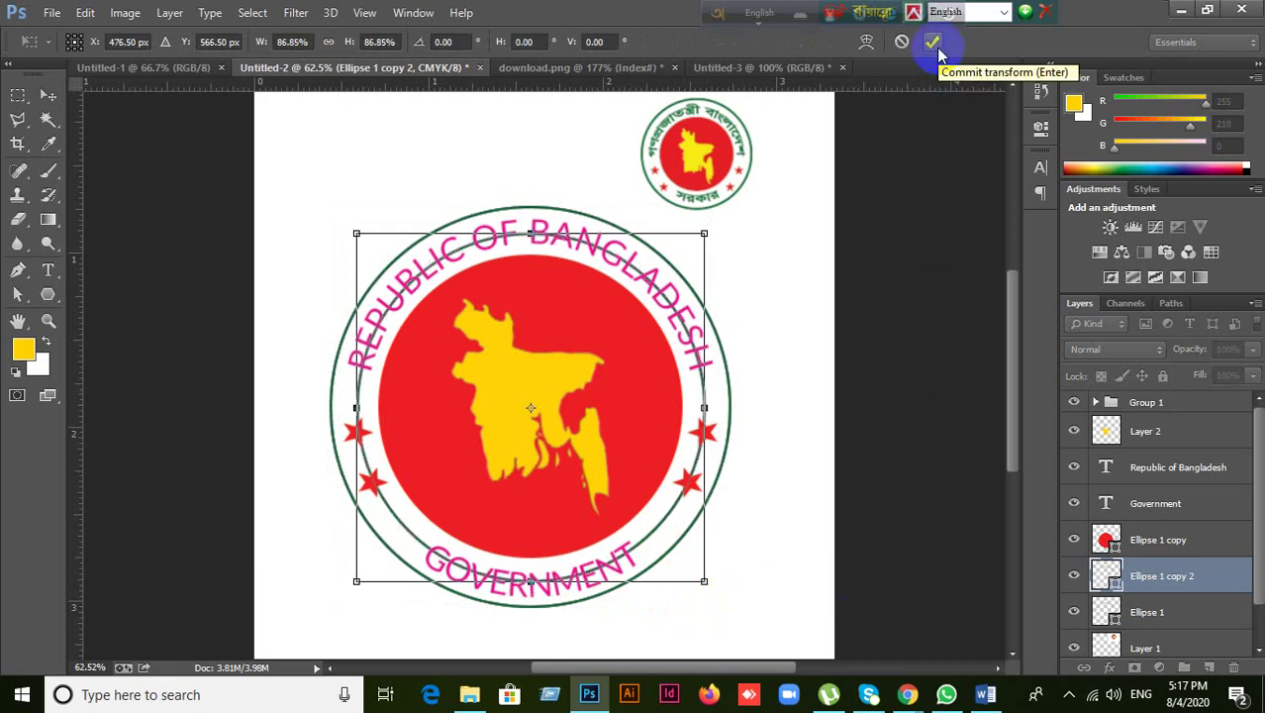
click(905, 46)
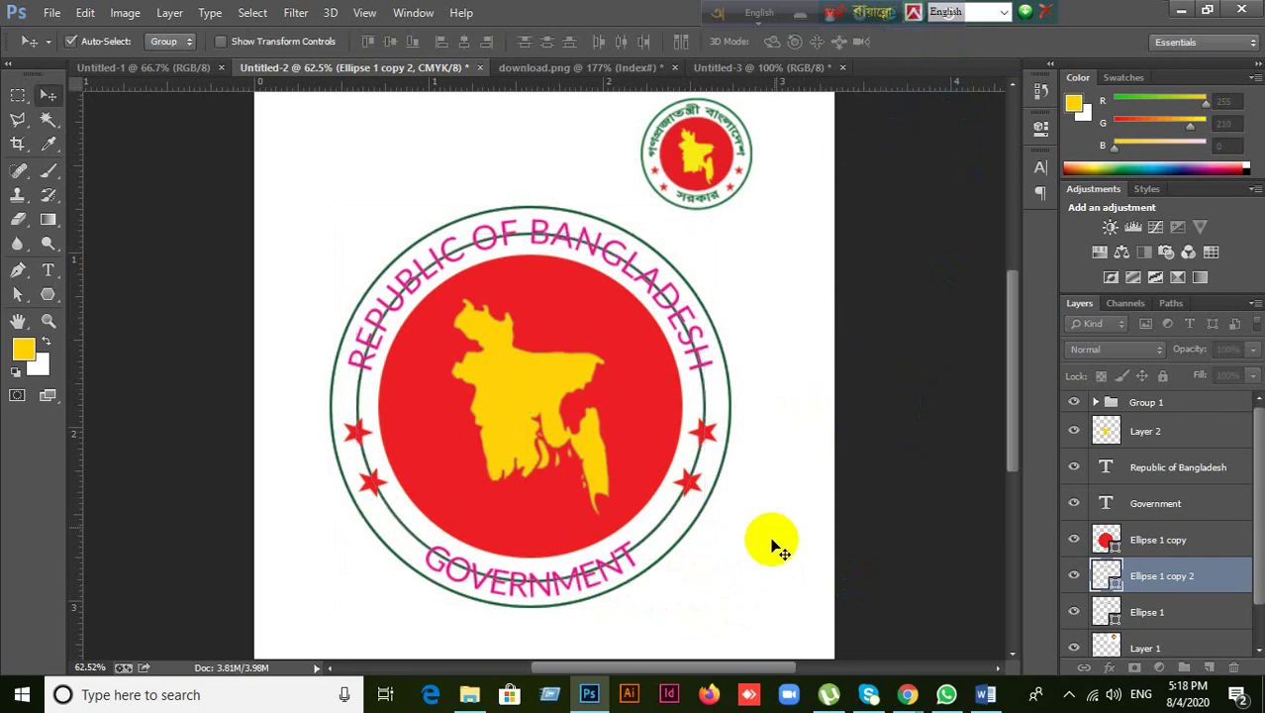
- Switch to the Google Meet call and admit the participant waiting to join
mouse_move(912, 697)
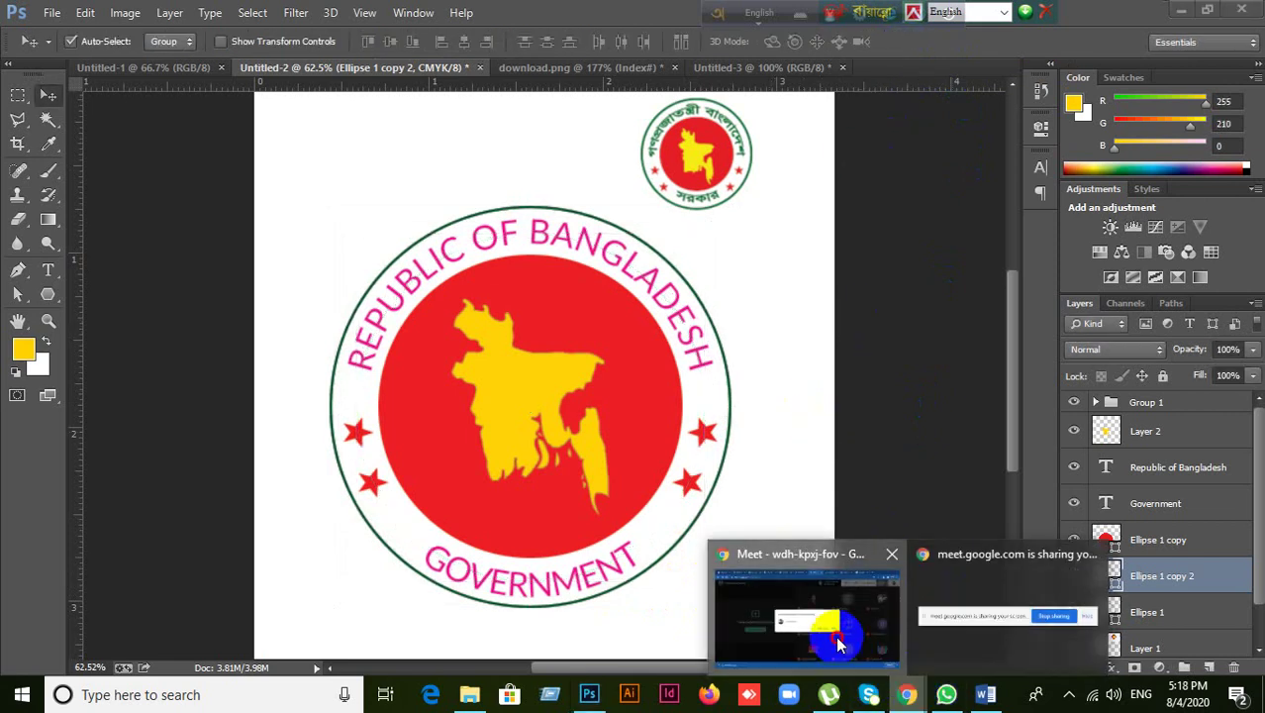
click(836, 633)
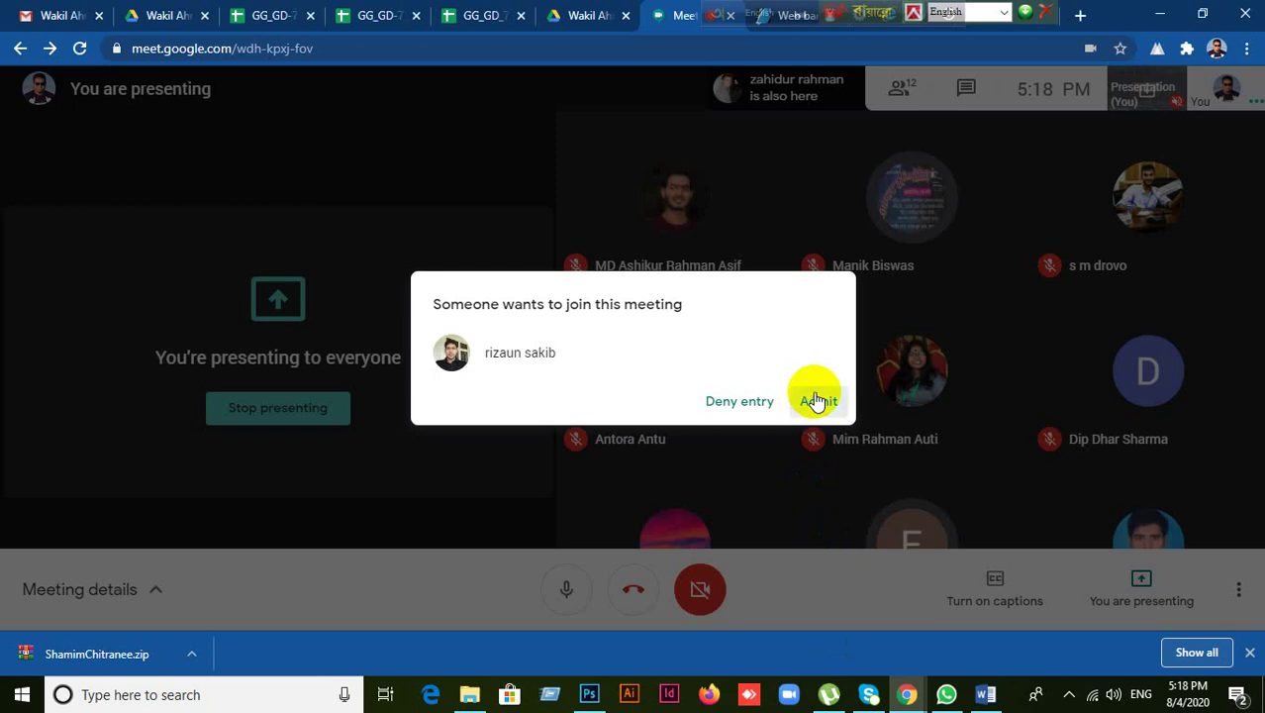
click(817, 400)
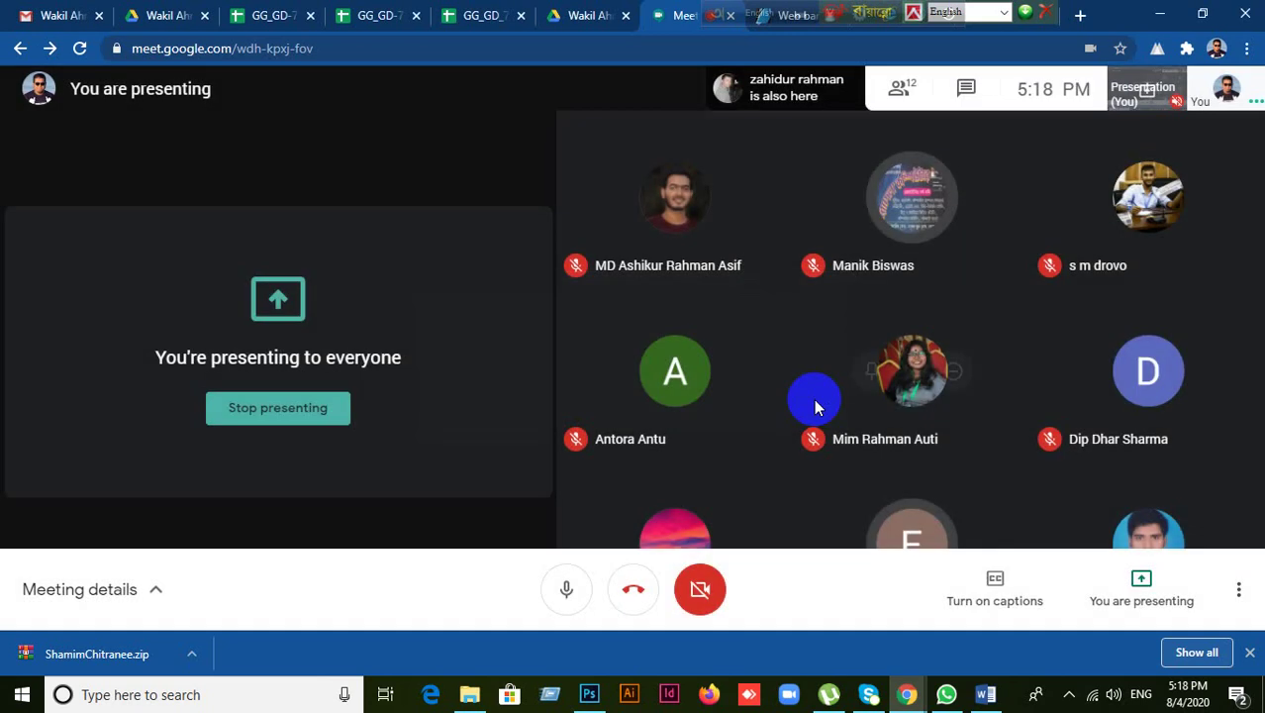
- Review the meeting's full participant list and its chat messages, ending on the participant list
click(904, 89)
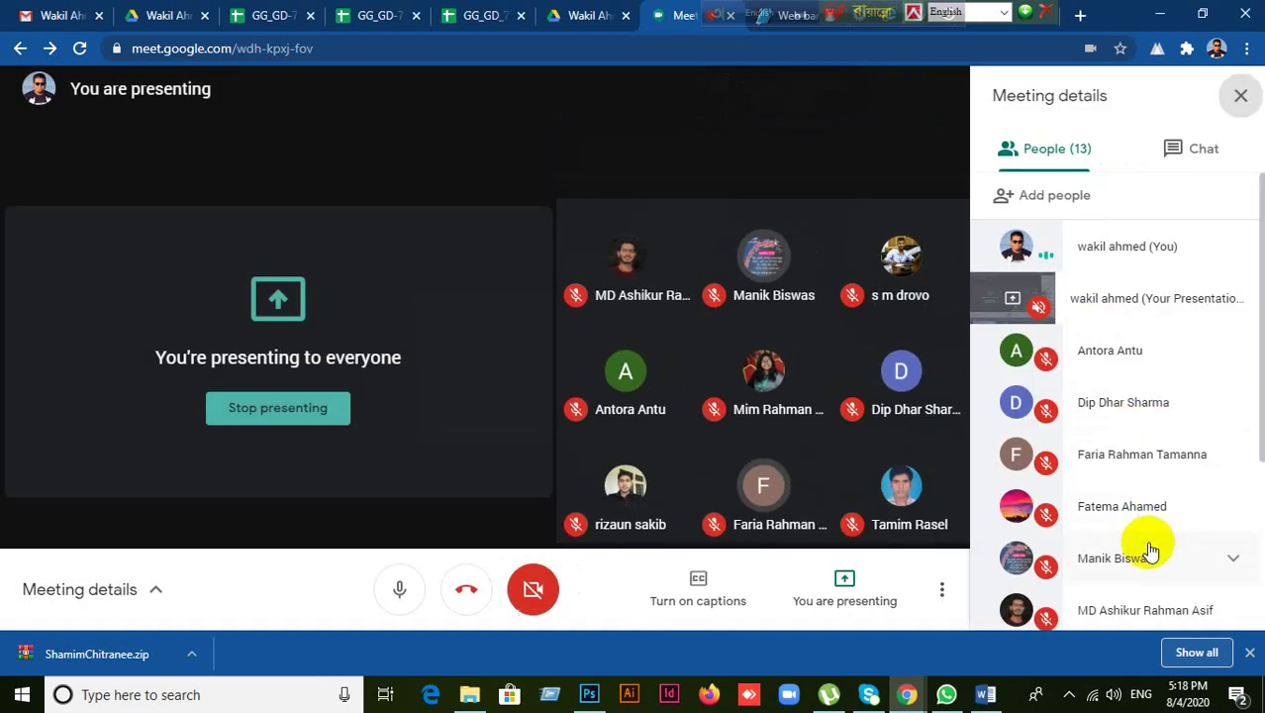
scroll(1150, 551, down, 2)
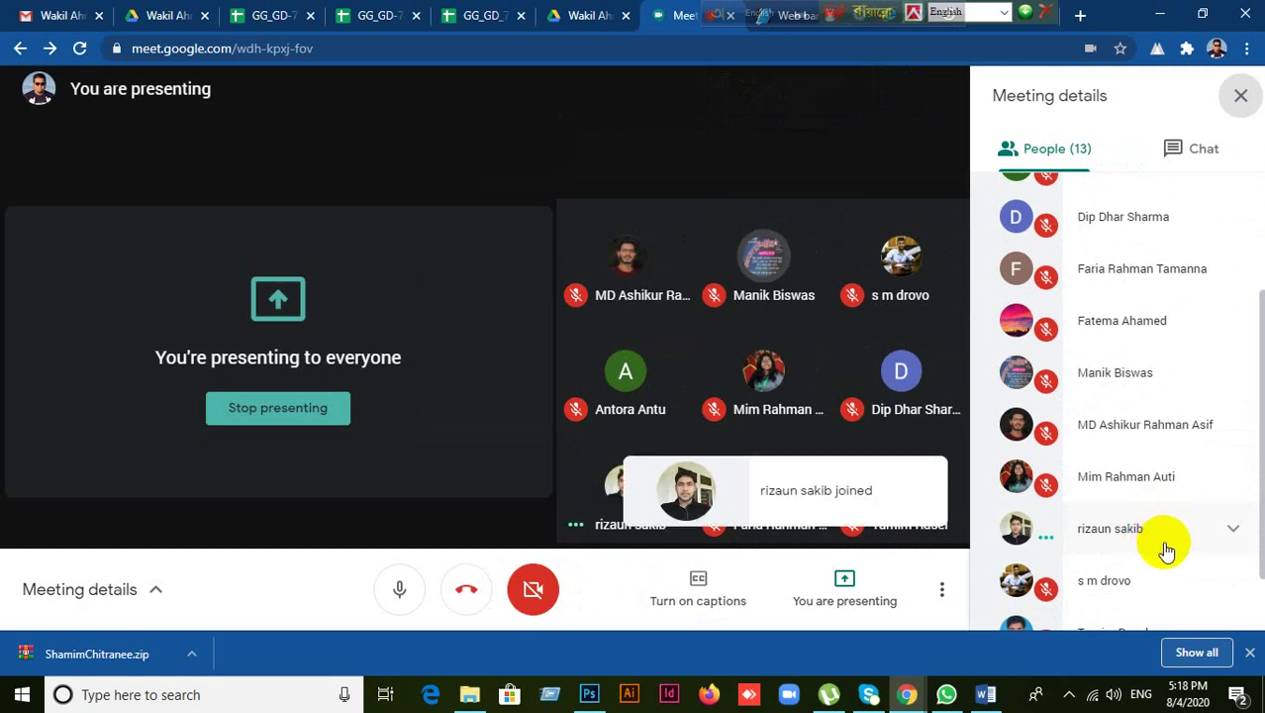
scroll(1160, 542, down, 1)
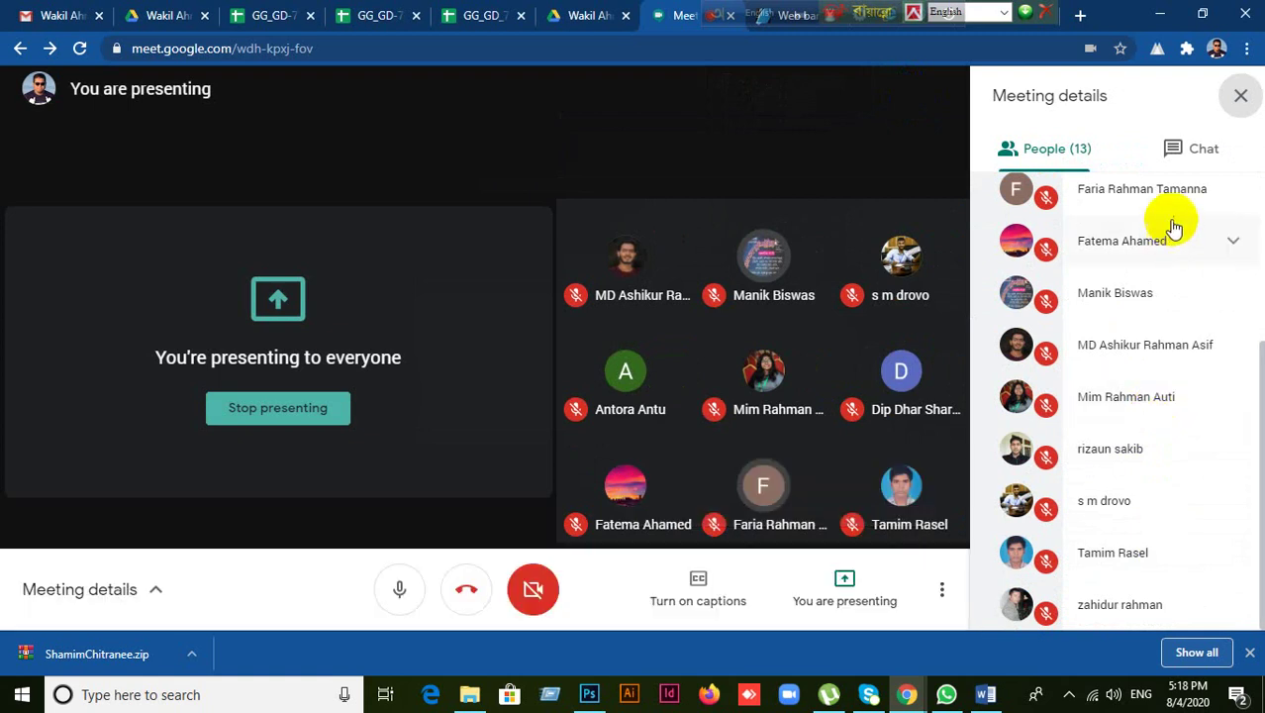
click(1218, 148)
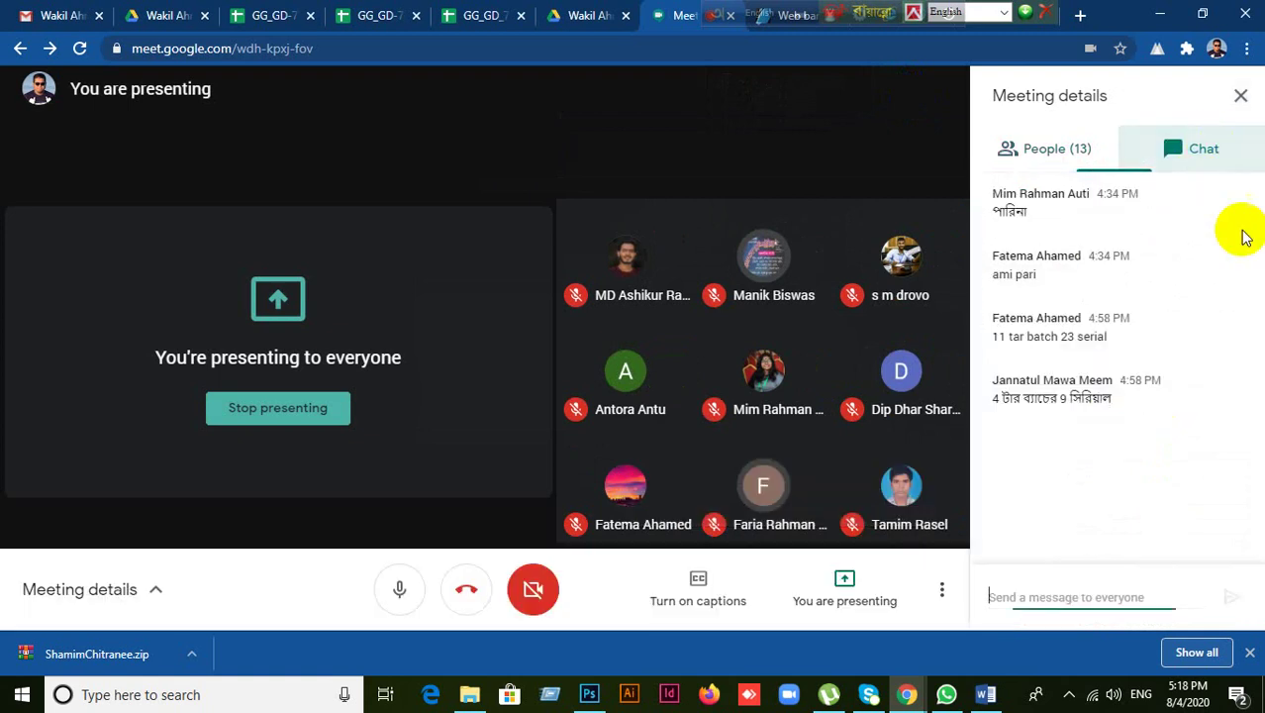
click(1059, 149)
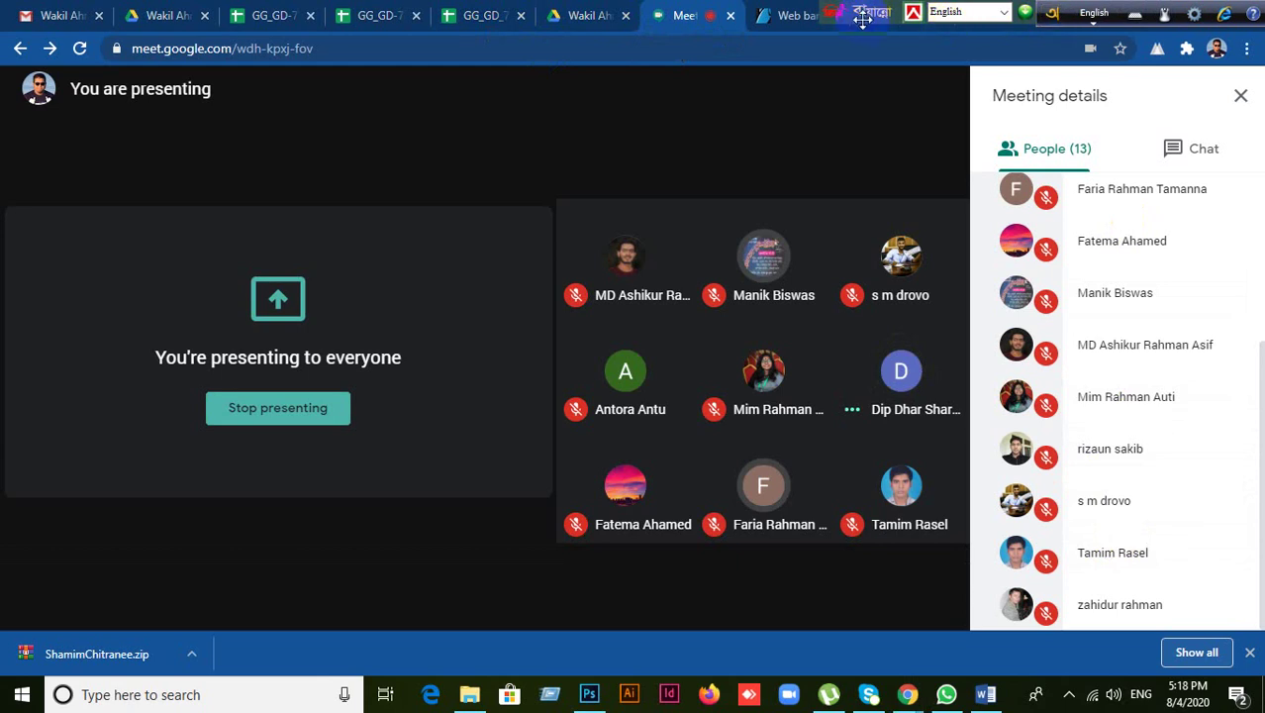
- In the GG_GD-730@11:00am attendance spreadsheet, mark the student with serial number 30 as Present for Class 21
click(387, 21)
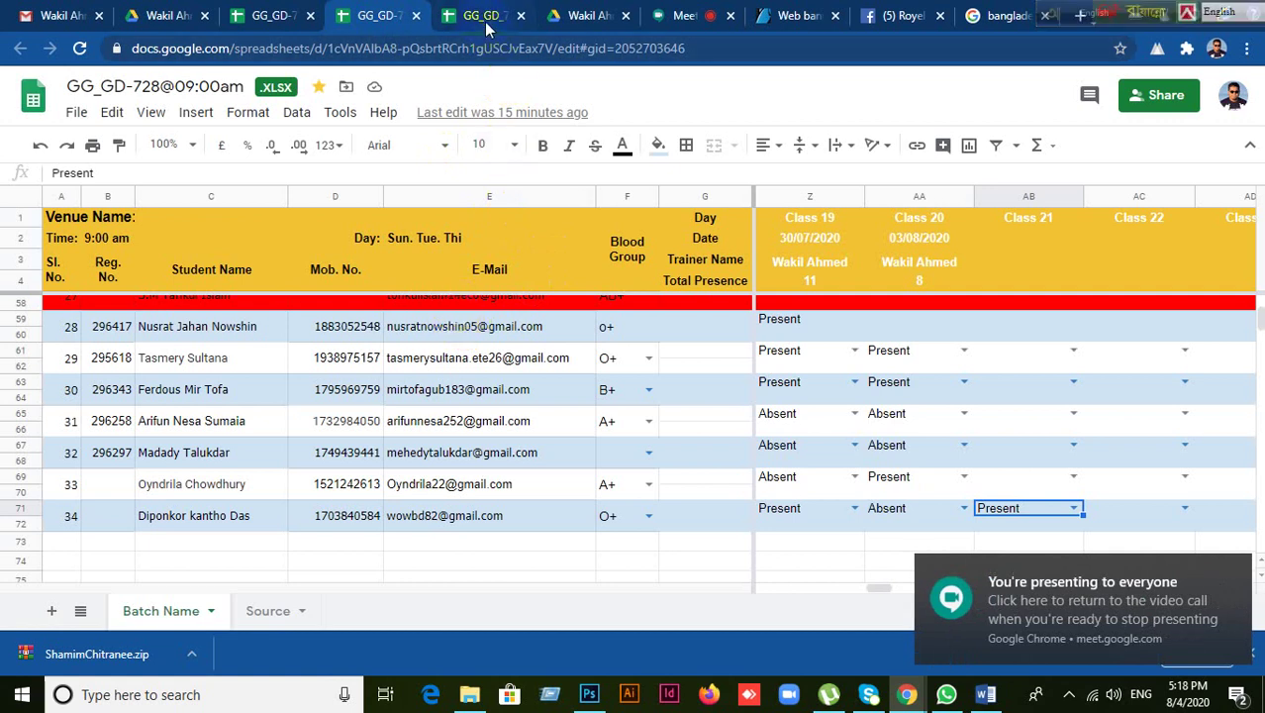
click(487, 16)
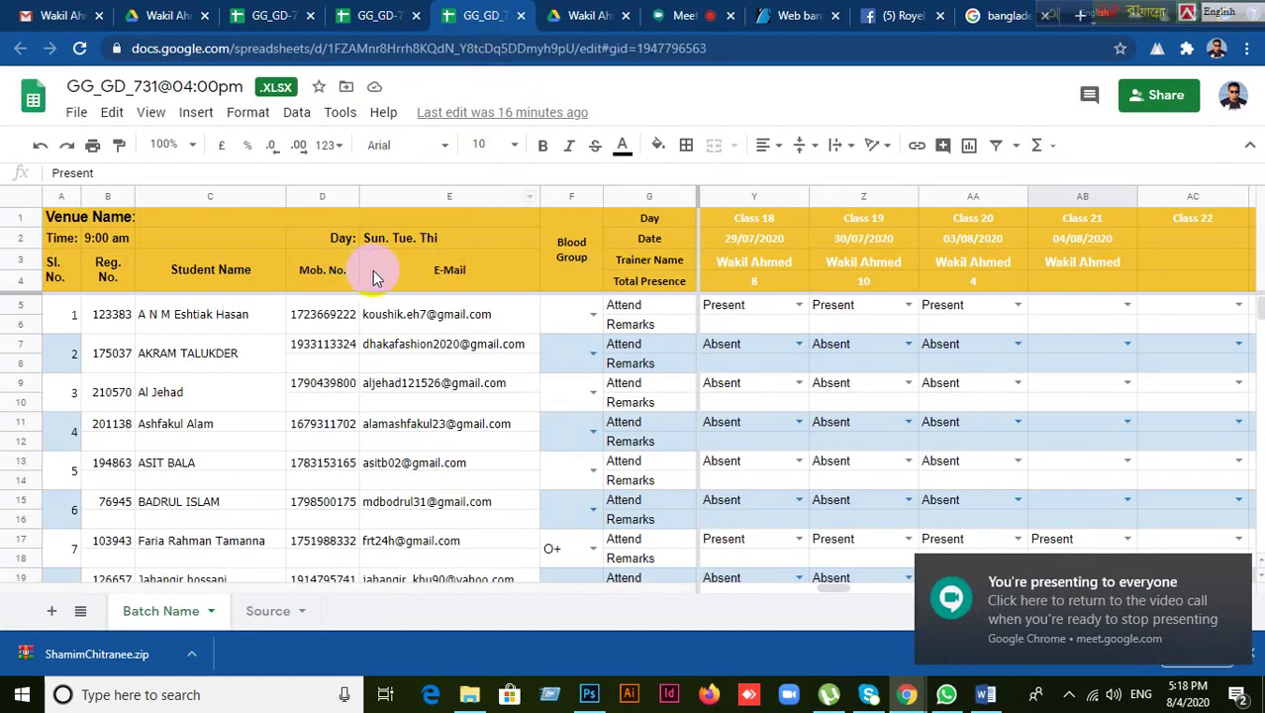
click(286, 20)
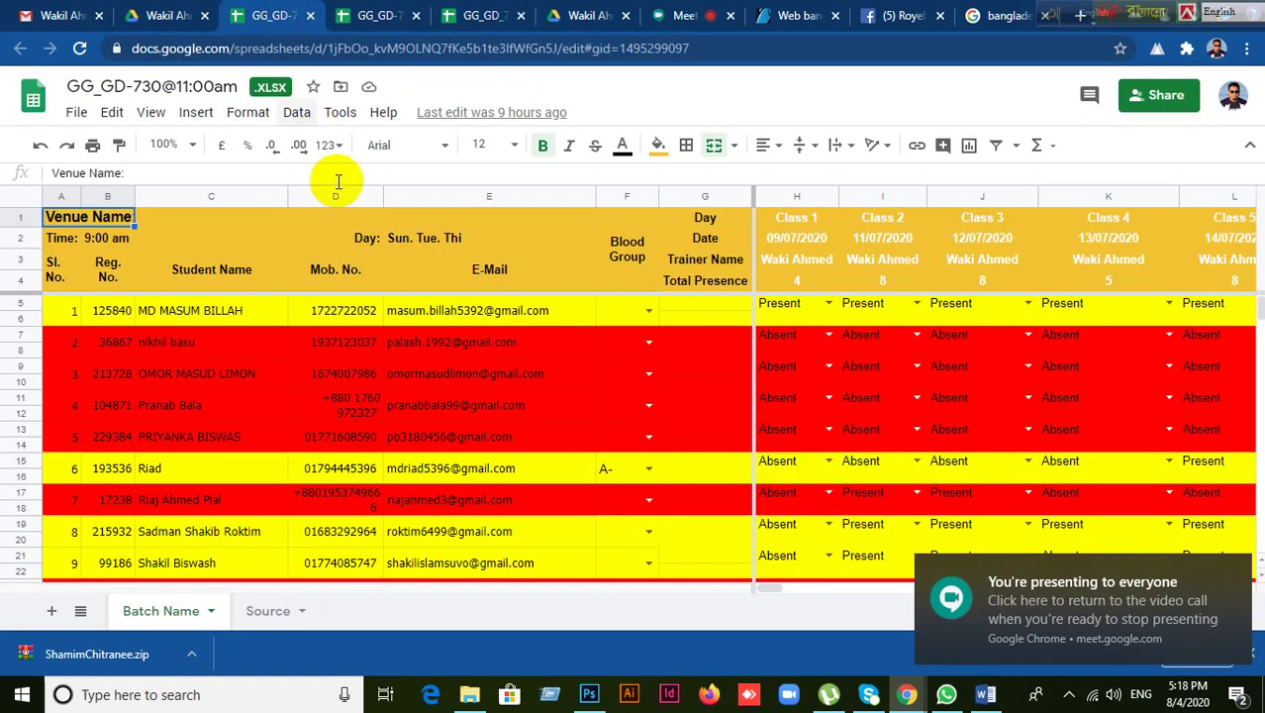
scroll(841, 371, down, 5)
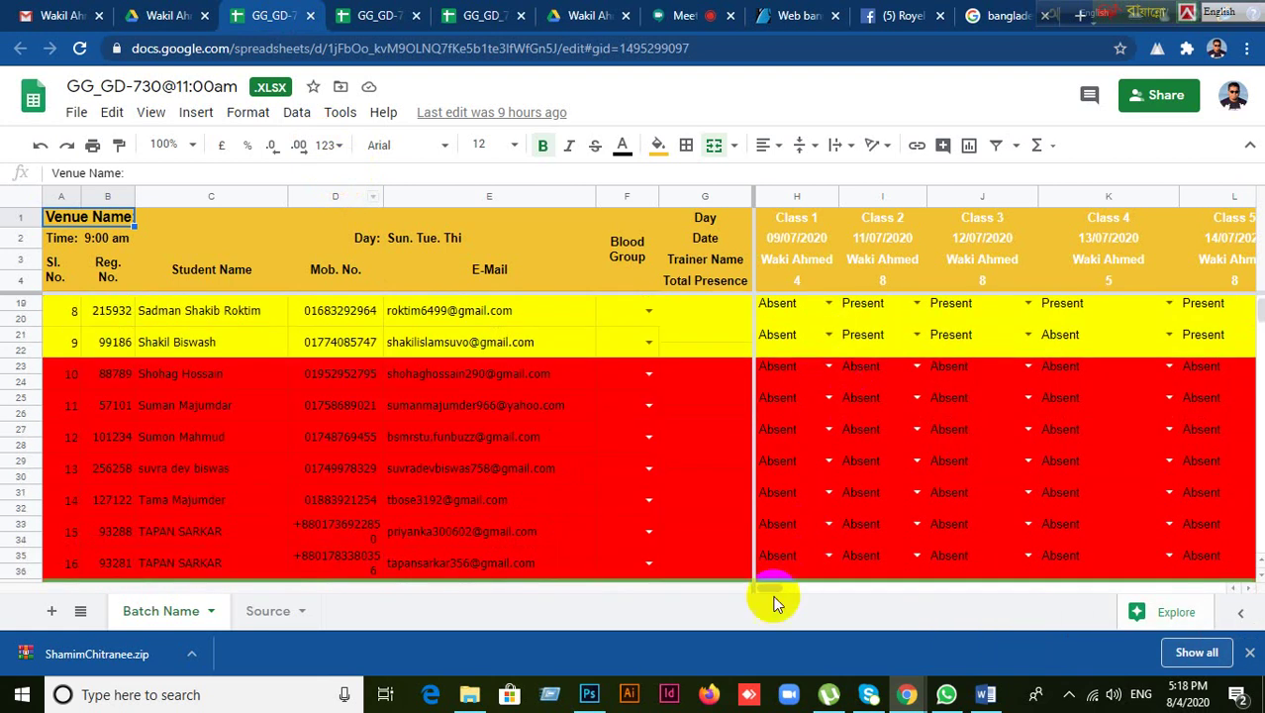
drag(772, 592, 859, 588)
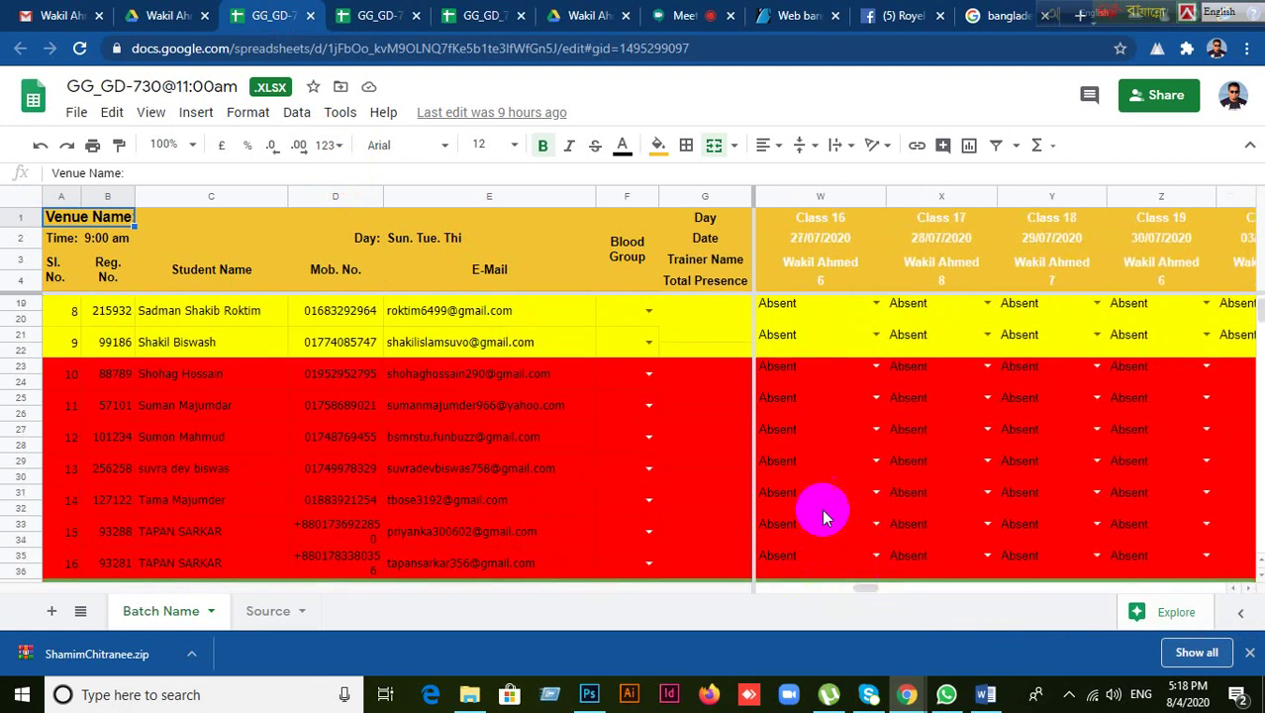
scroll(806, 478, down, 5)
scroll(807, 473, down, 8)
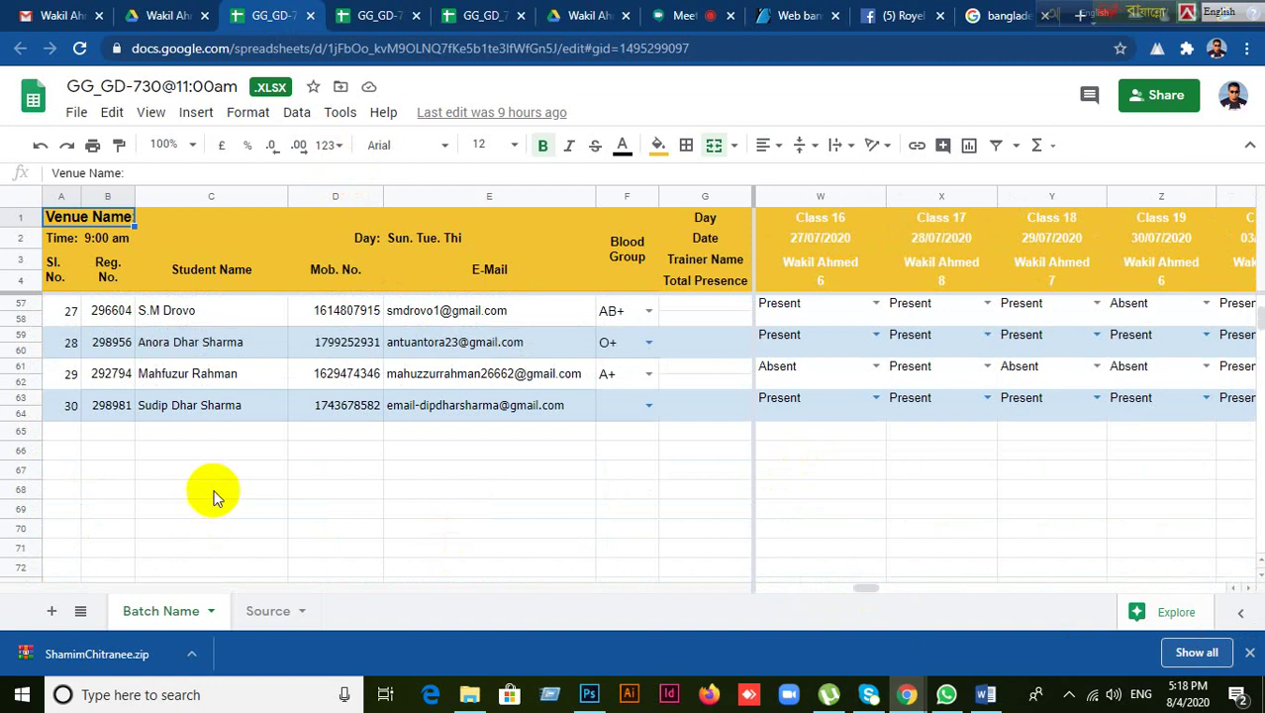
click(191, 413)
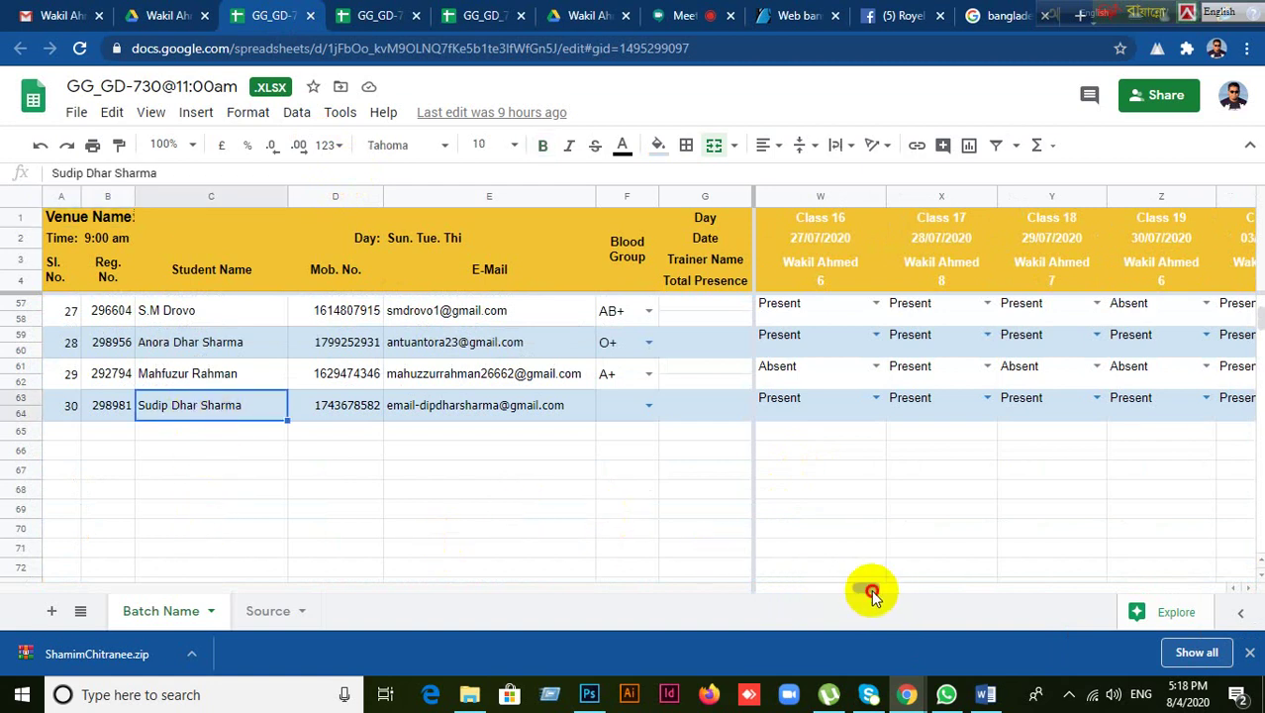
mouse_move(873, 592)
mouse_down()
mouse_move(927, 588)
mouse_move(887, 592)
mouse_up()
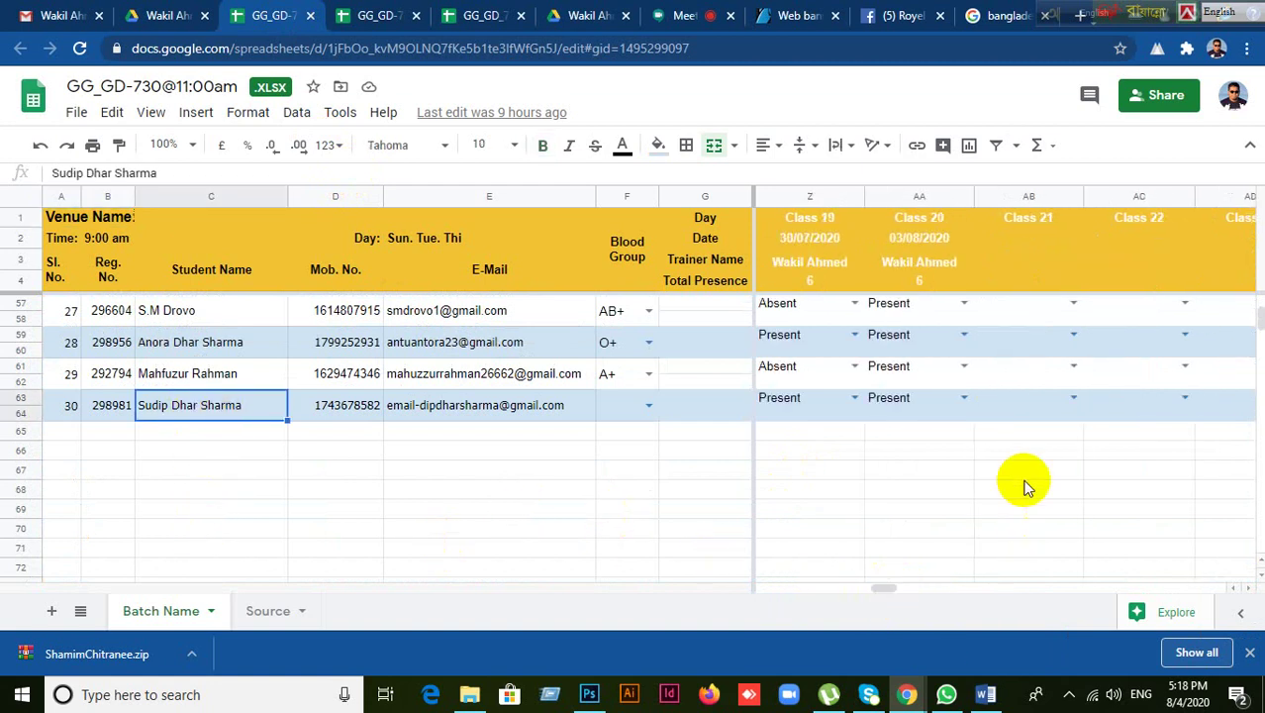
click(1027, 404)
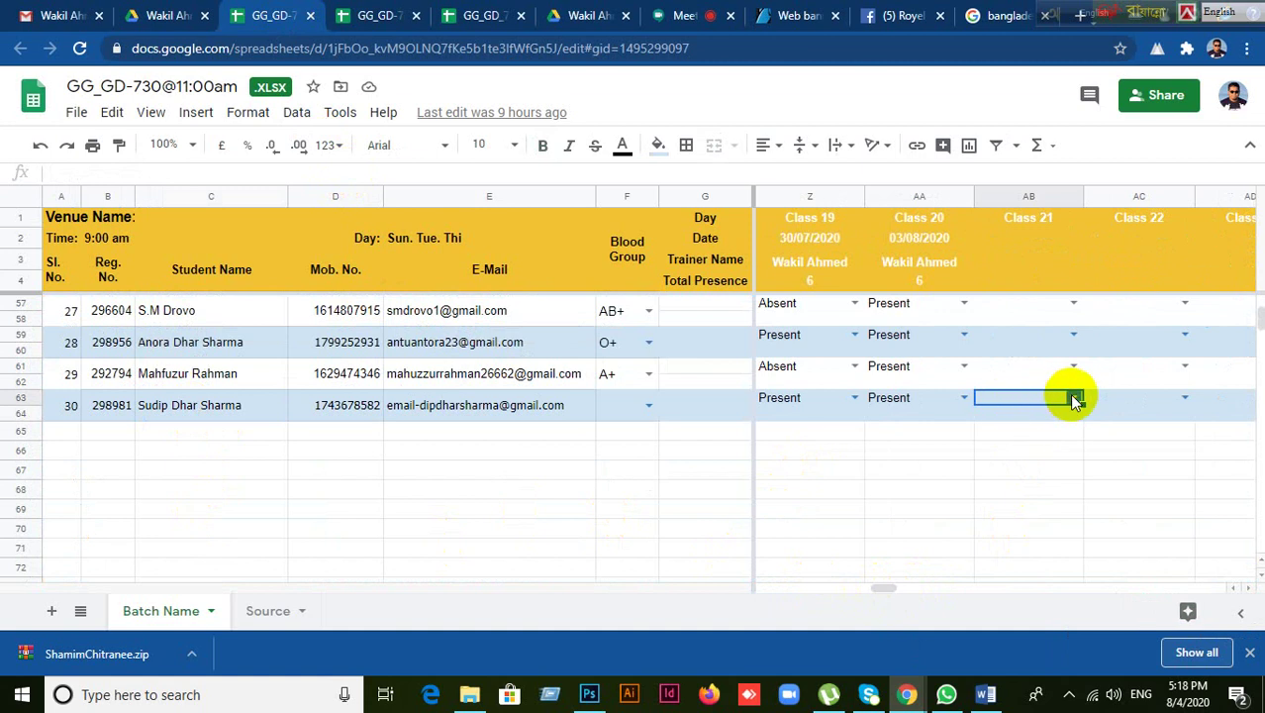
click(1074, 399)
click(1030, 424)
- Mark the student with serial number 28 as Present for Class 21
scroll(1023, 486, up, 3)
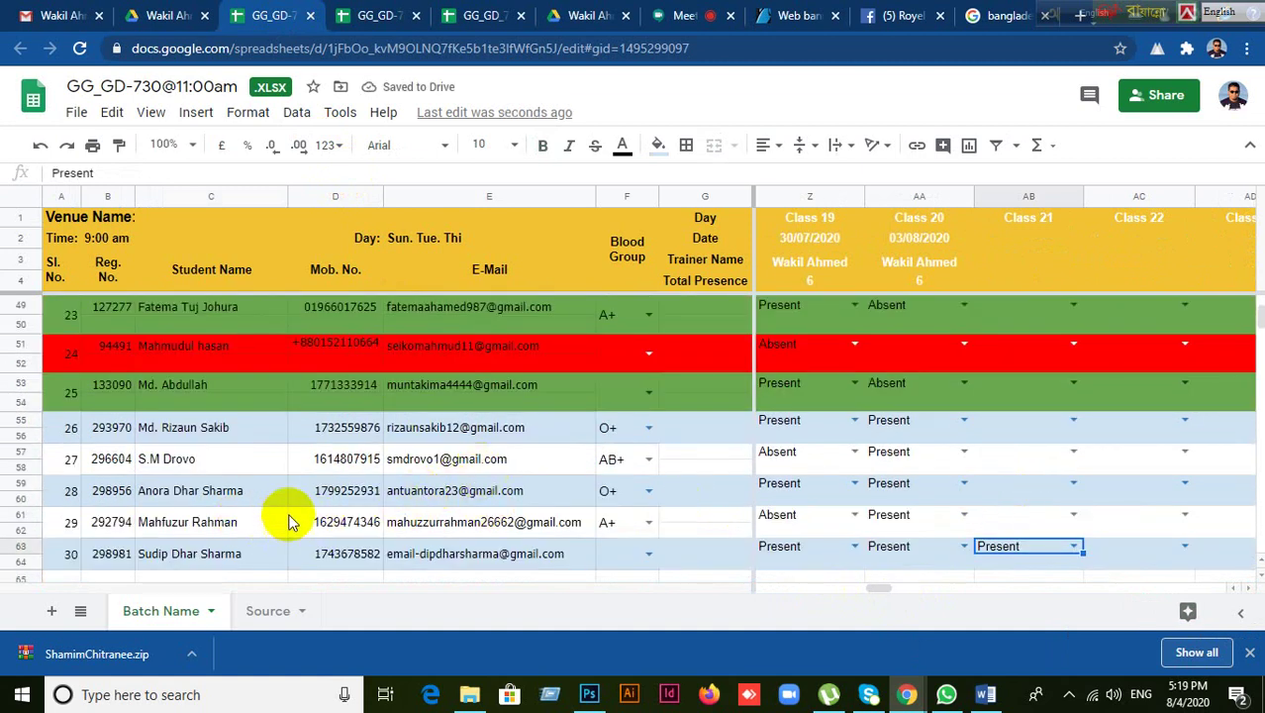
click(213, 499)
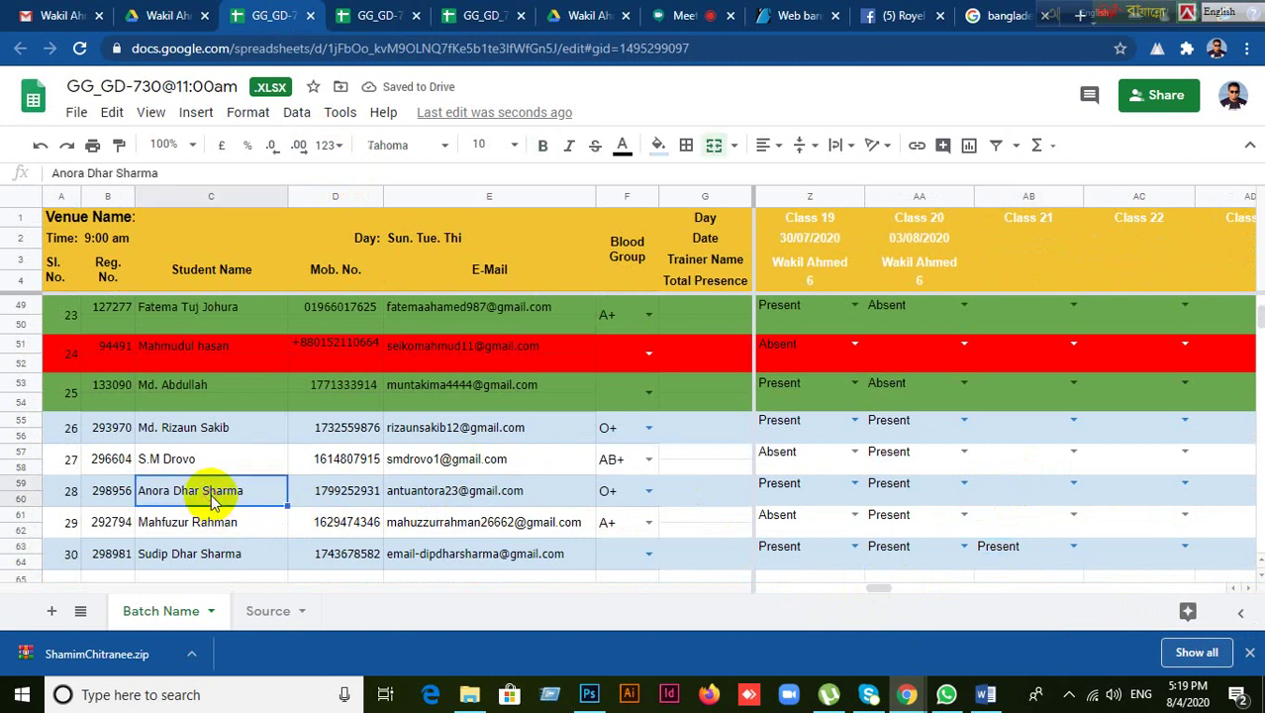
click(1032, 495)
click(1073, 484)
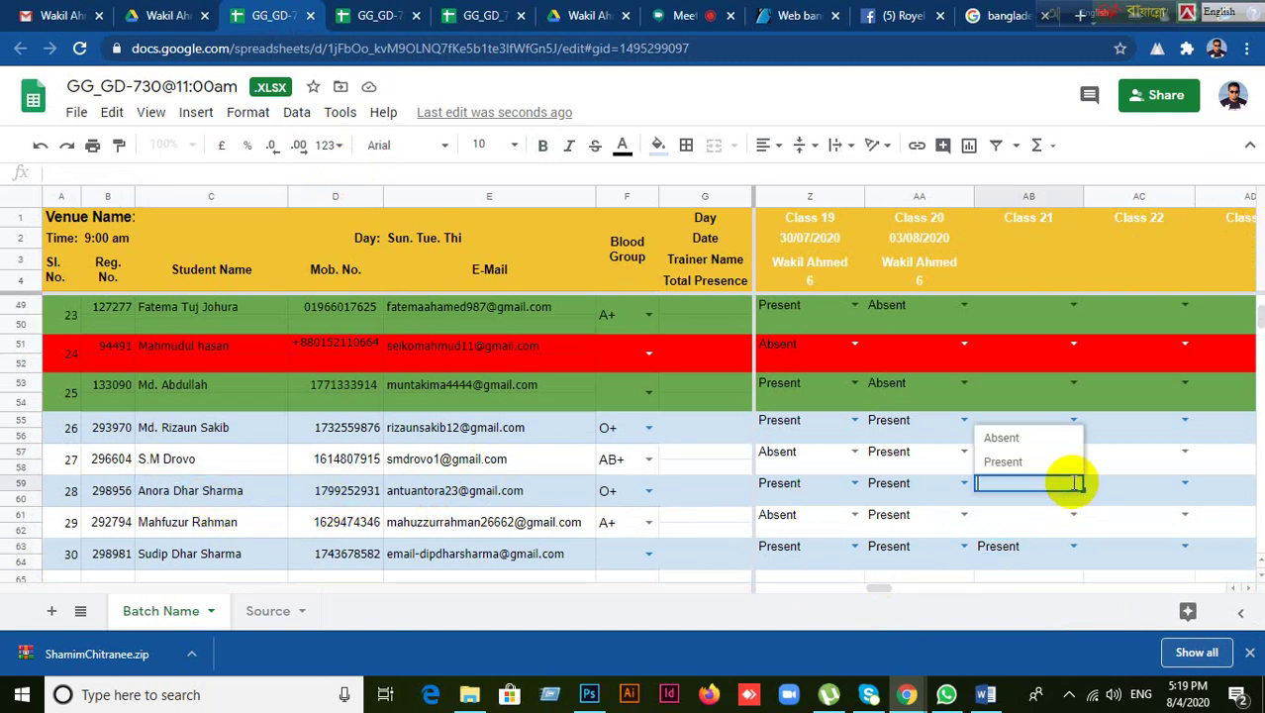
click(1002, 462)
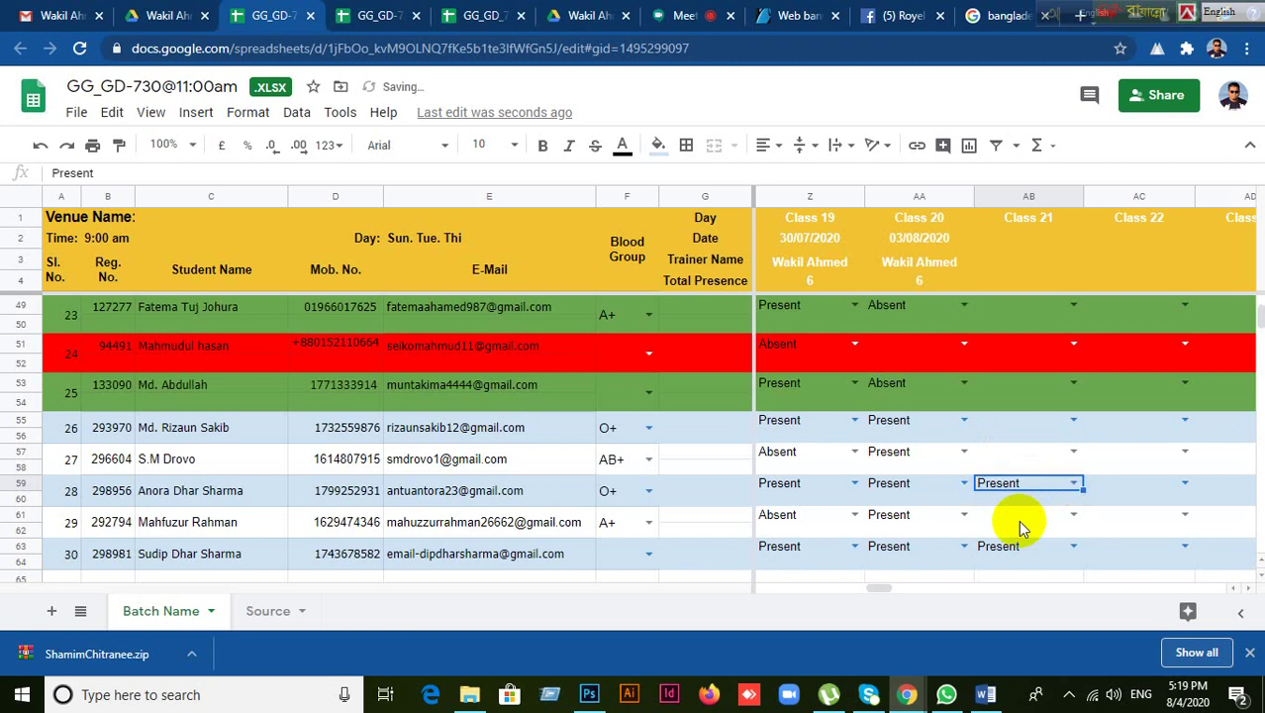
- Mark the students with serial numbers 27 and 26 as Present for Class 21
click(265, 457)
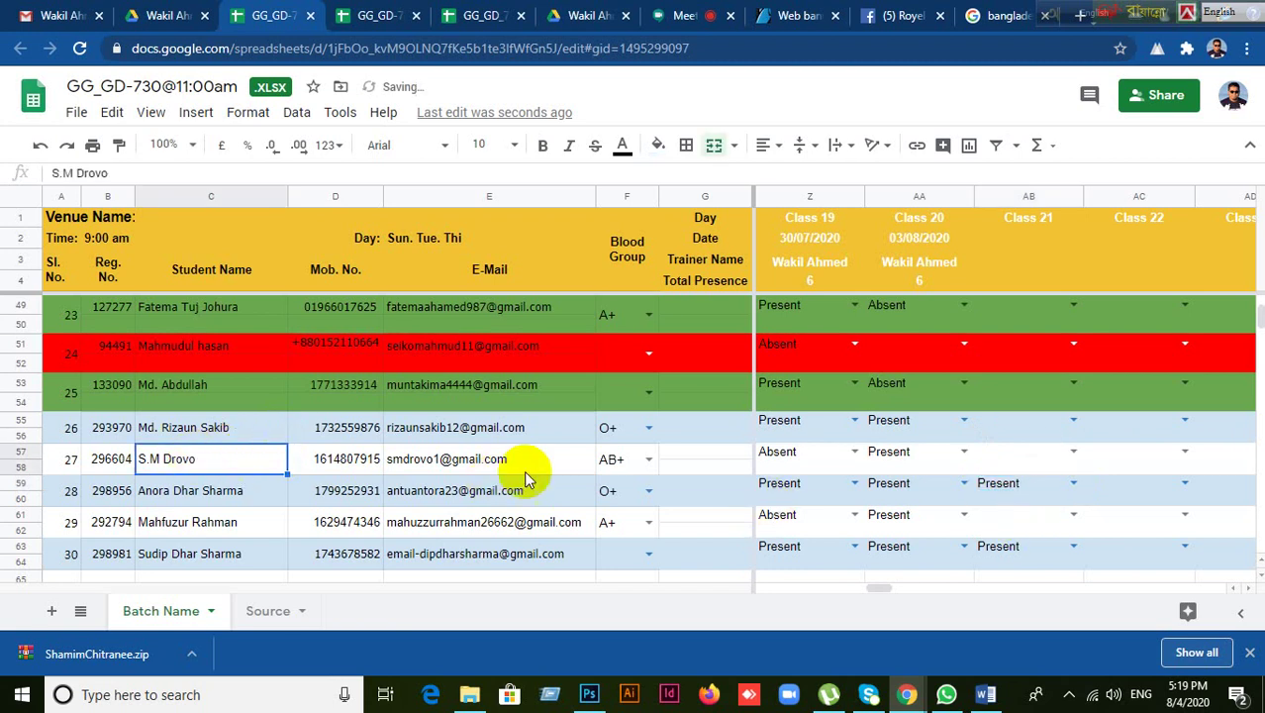
click(1030, 452)
click(1071, 452)
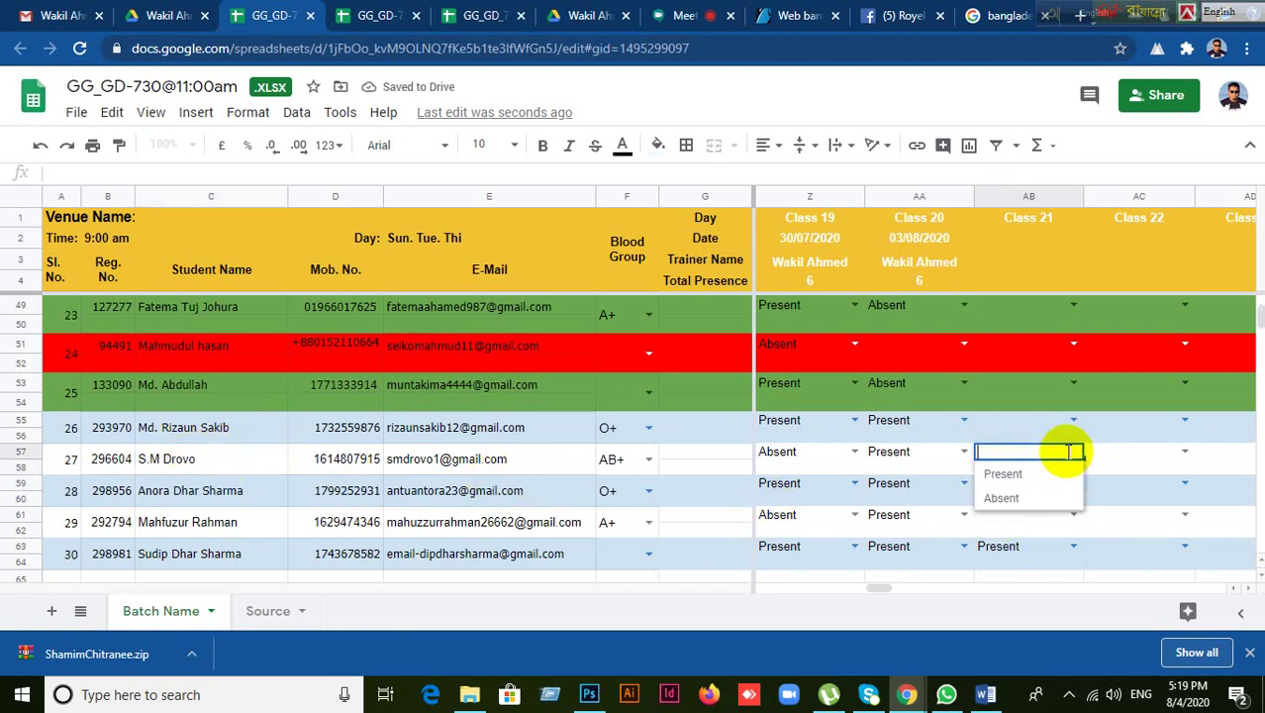
click(1005, 475)
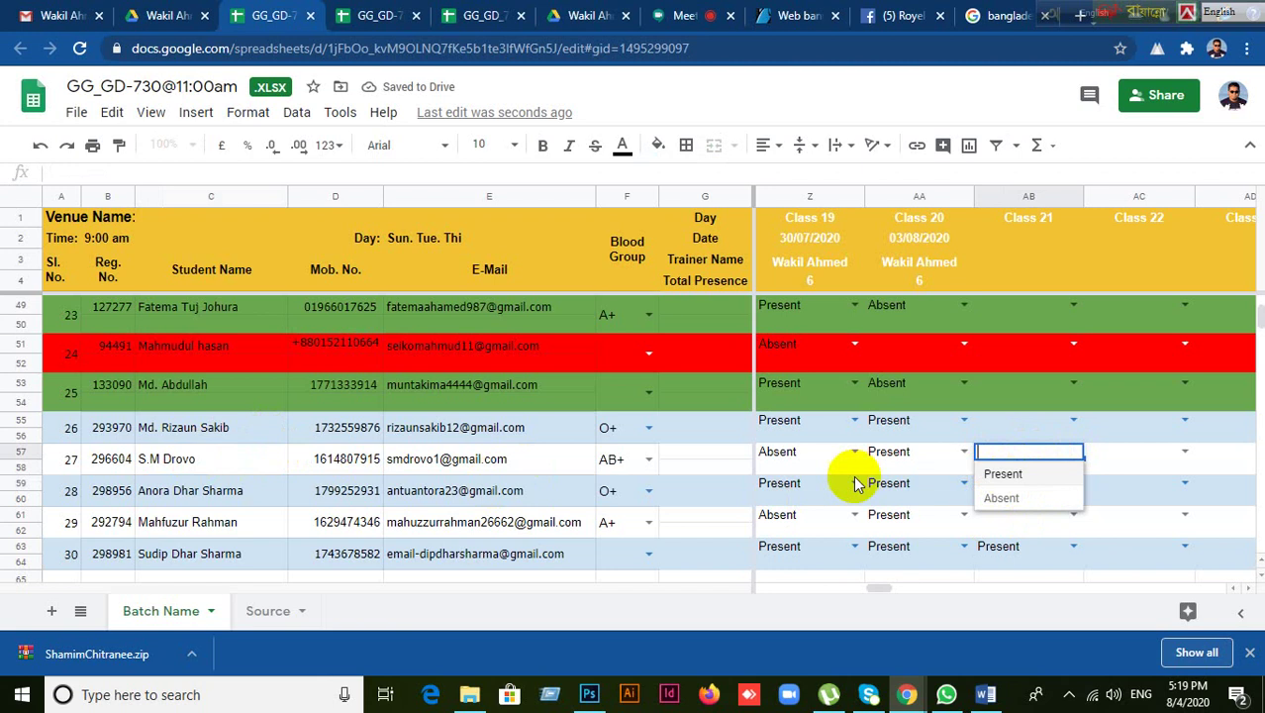
click(1017, 435)
click(1035, 421)
click(1073, 421)
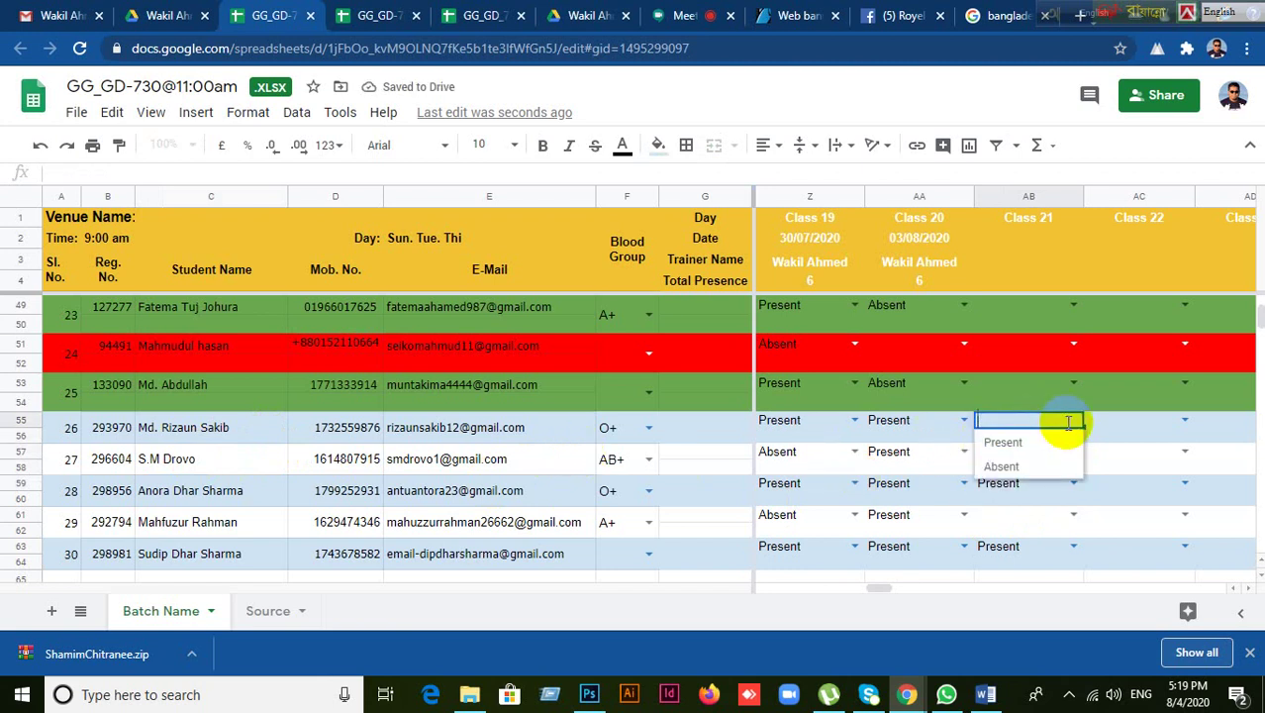
click(1024, 443)
- Mark the student with serial number 29 as Present for Class 21
scroll(1093, 509, down, 1)
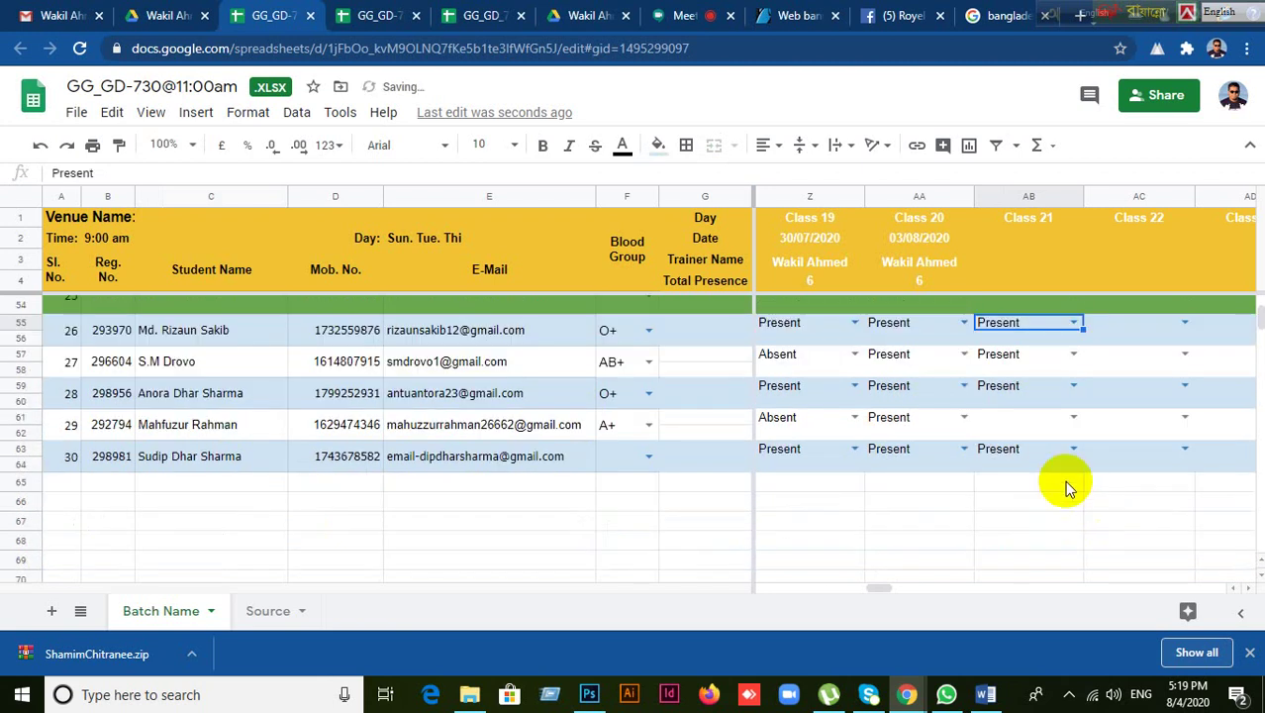
click(232, 426)
click(1030, 418)
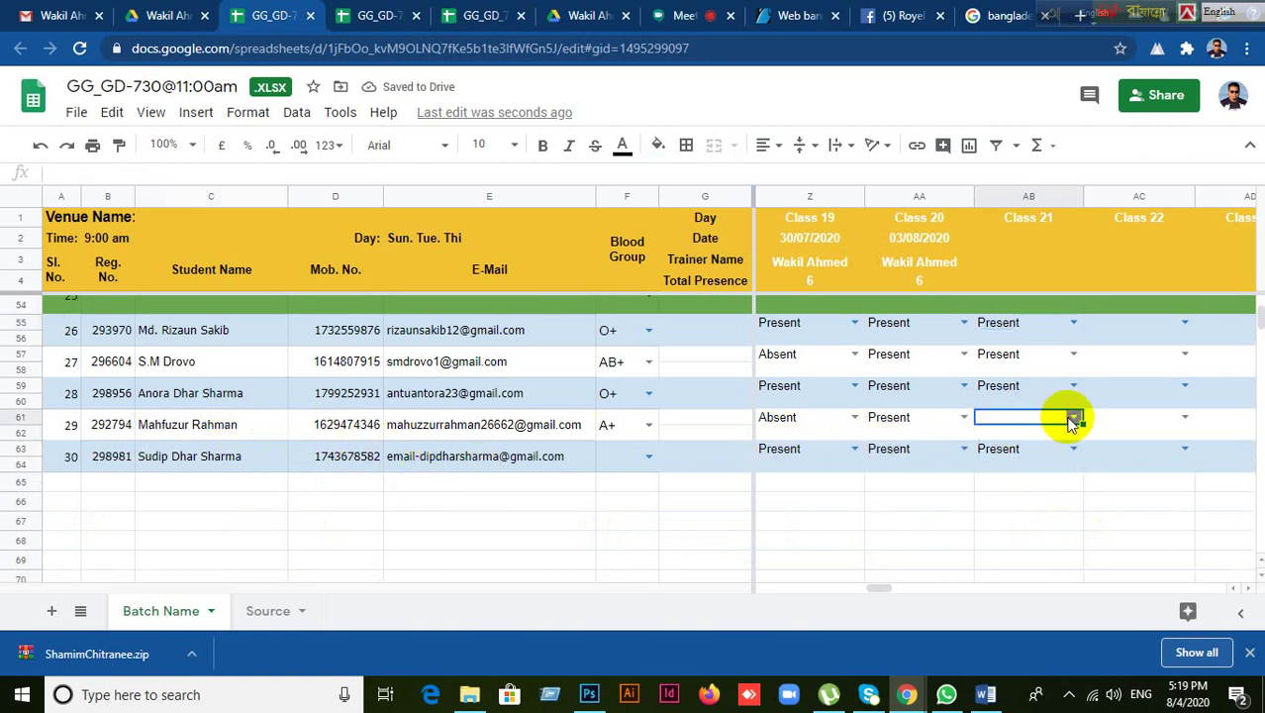
click(1073, 418)
click(1014, 448)
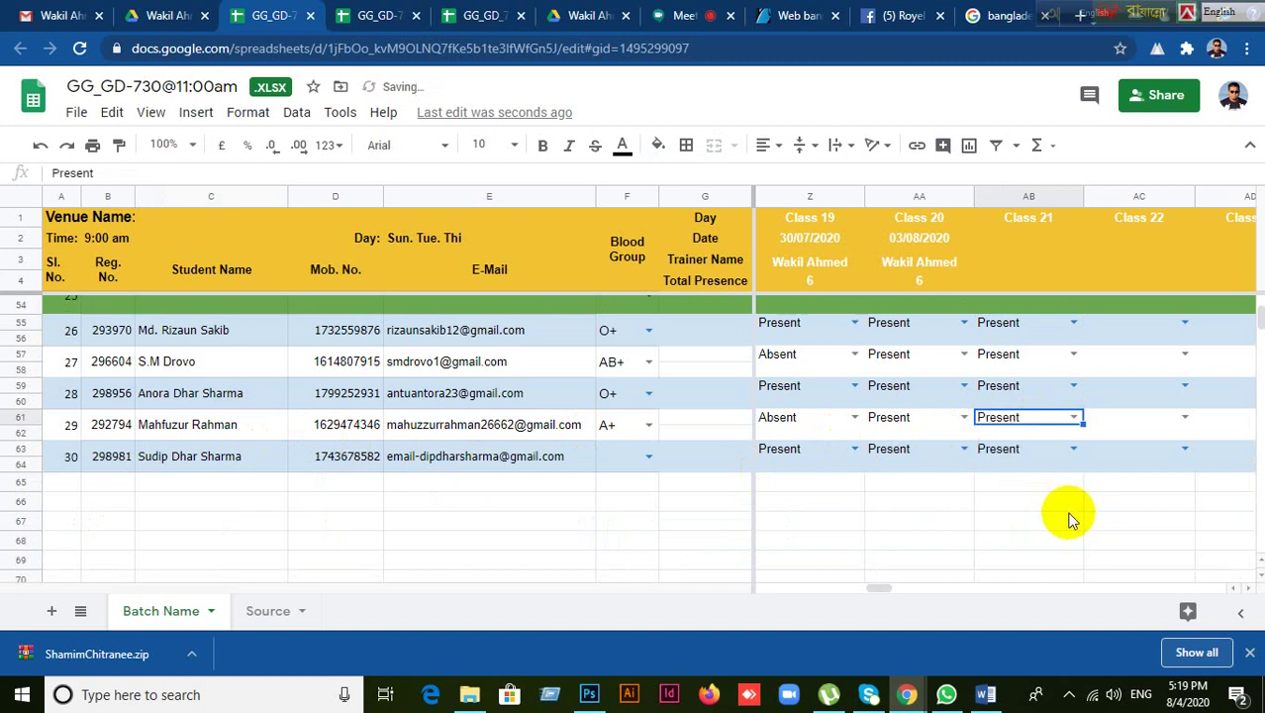
- Look over the Class 21 entries of serial numbers 25, 24 and 23, and check the Google Meet chat for attendance messages
scroll(1059, 519, up, 2)
click(1014, 396)
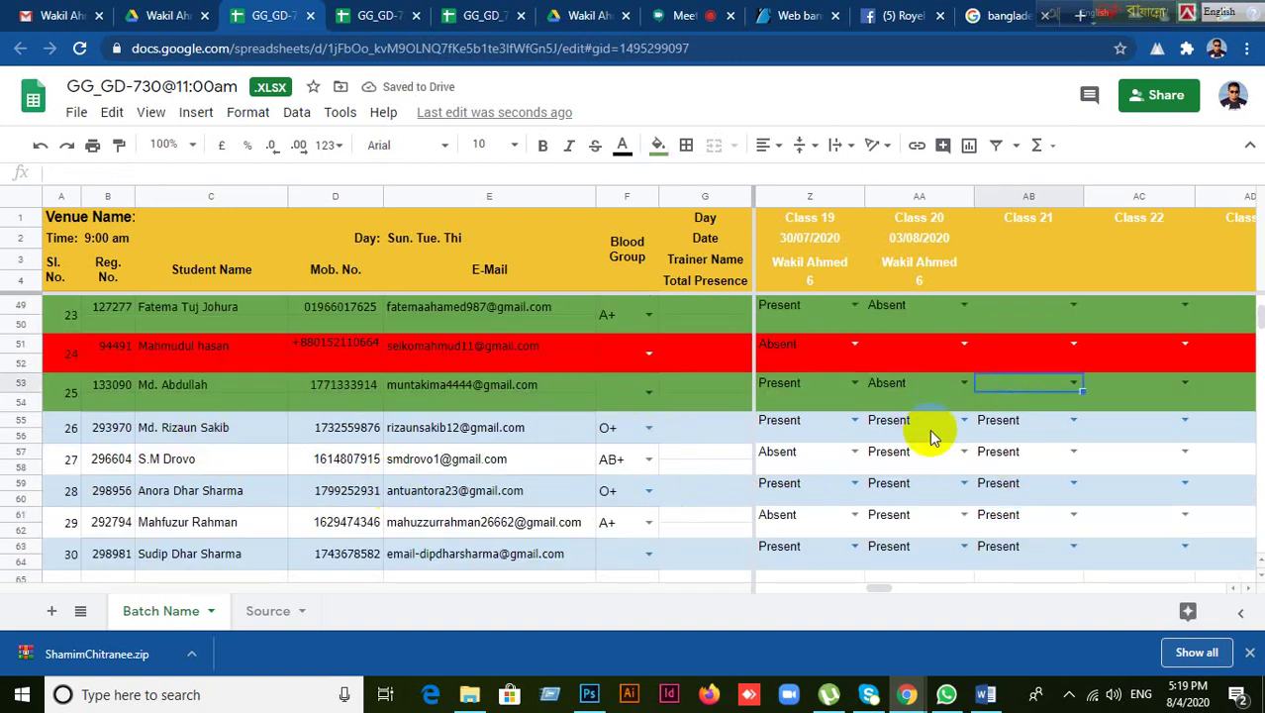
scroll(990, 428, up, 2)
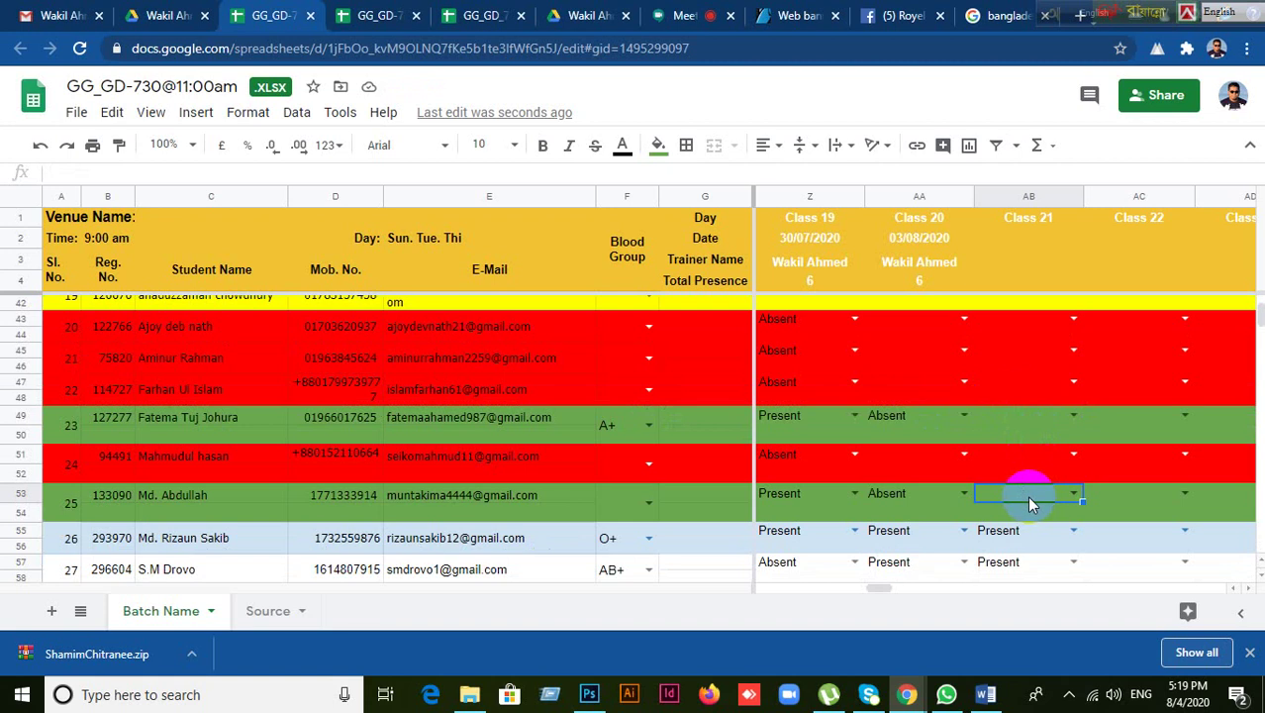
click(1027, 461)
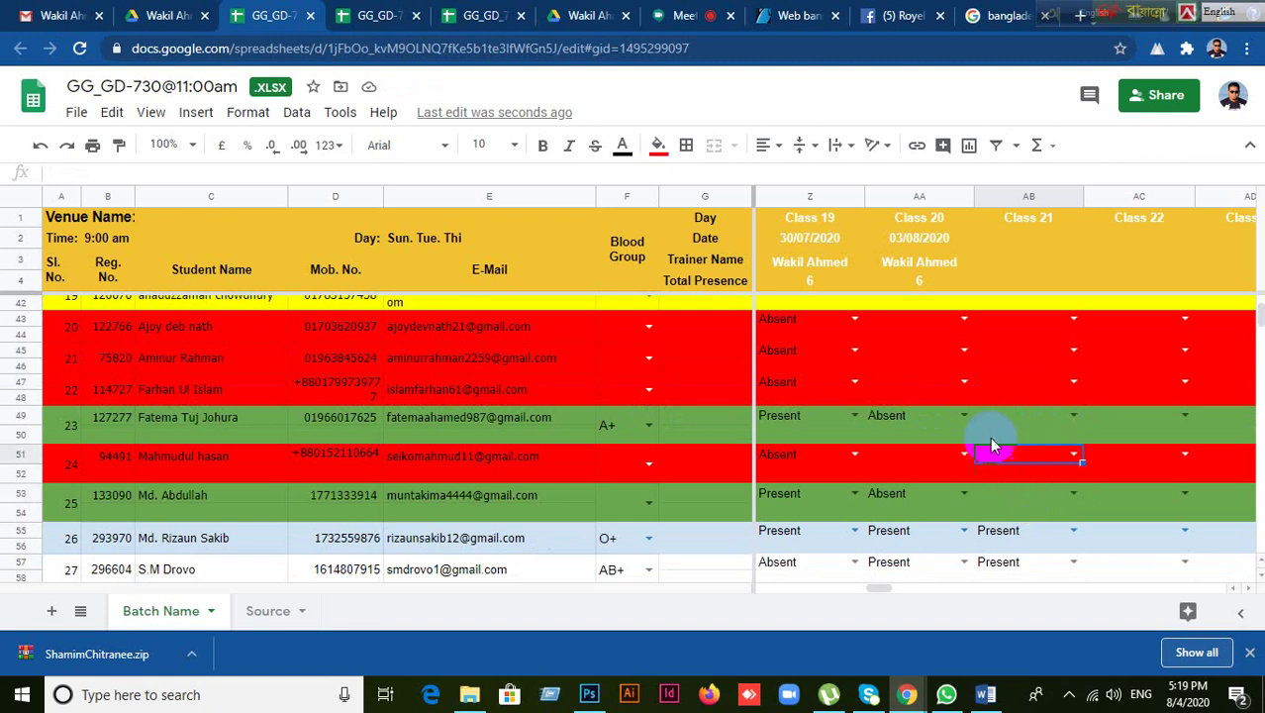
click(1002, 420)
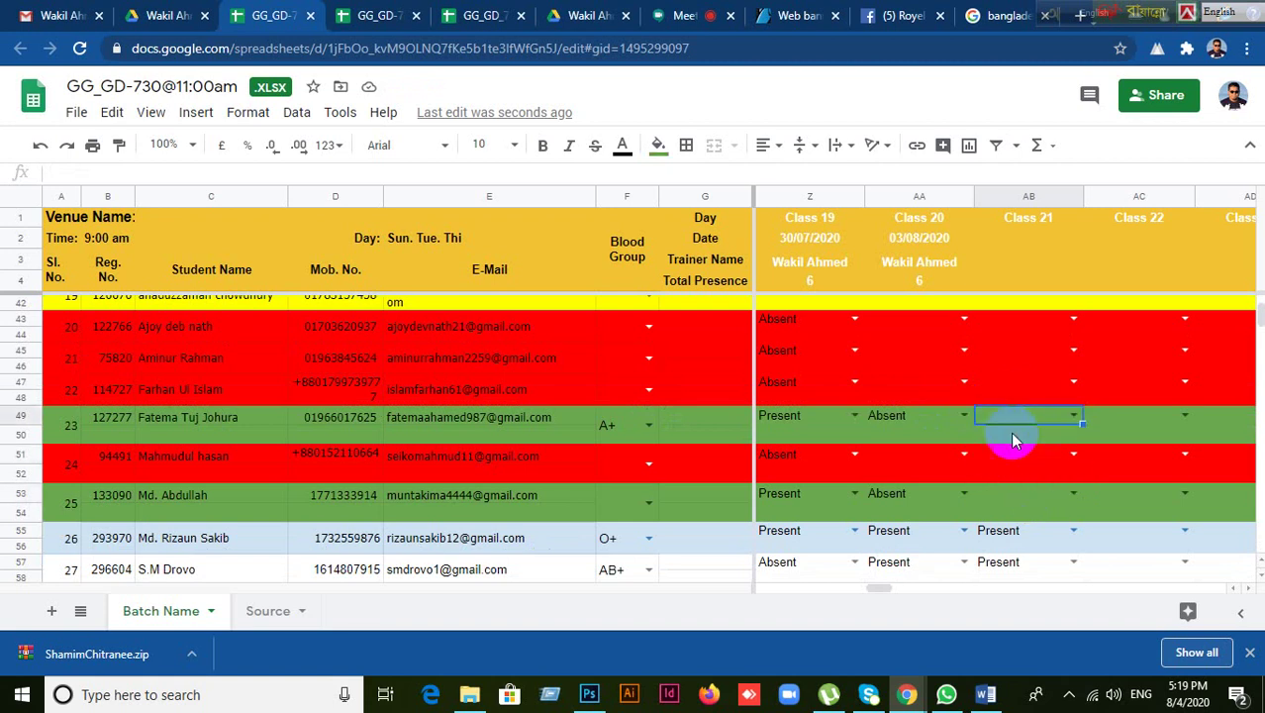
click(699, 27)
click(1186, 162)
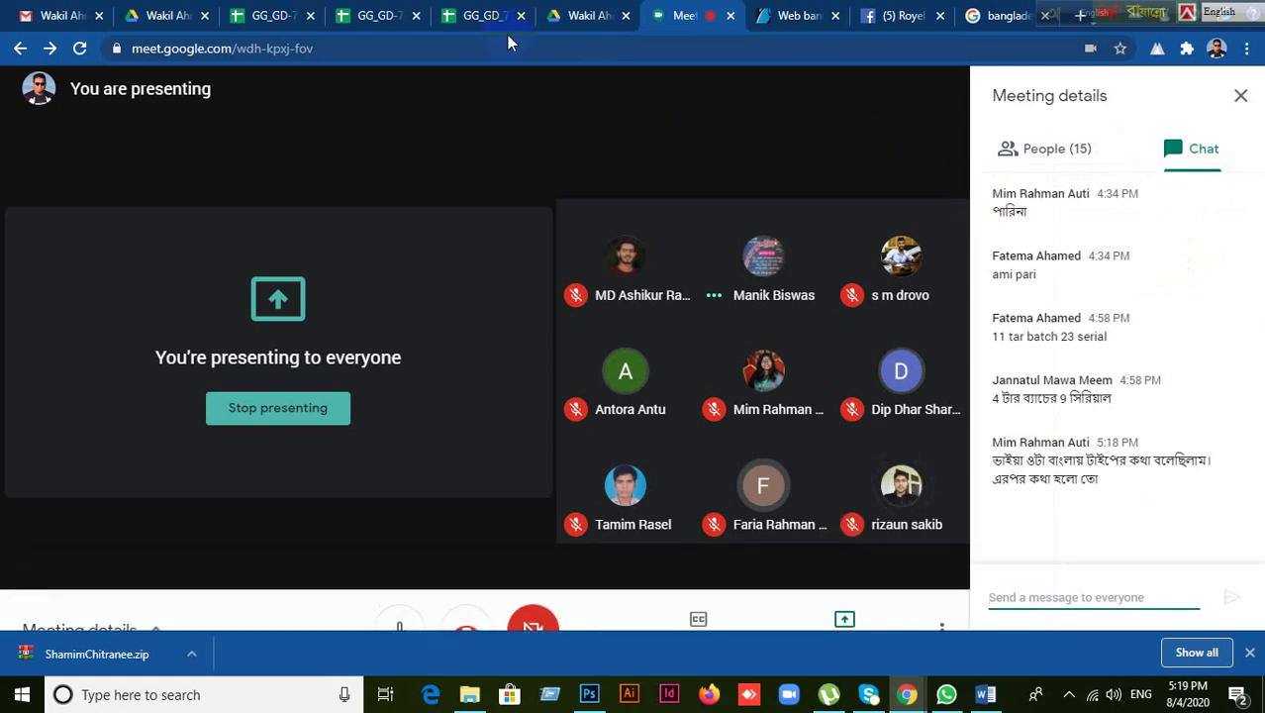
- Return to the GG_GD-730@11:00am spreadsheet and mark the student with serial number 23 as Present for Class 21
click(392, 21)
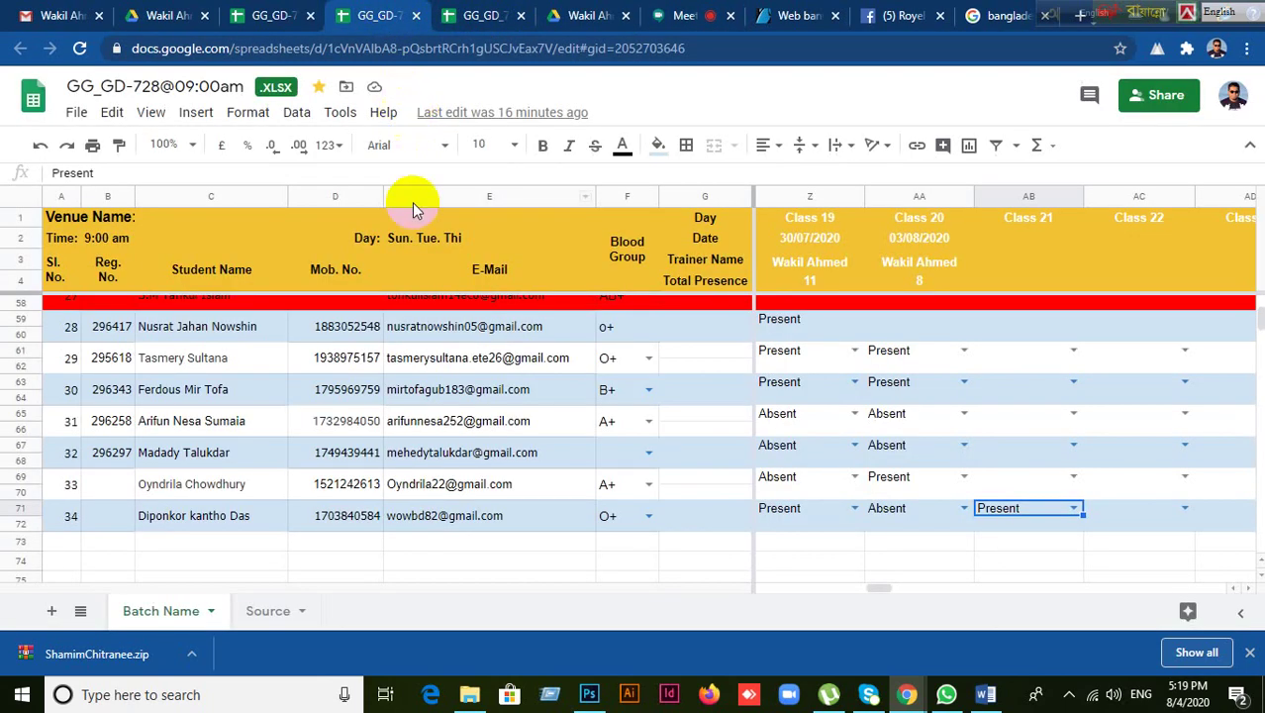
click(278, 16)
click(828, 451)
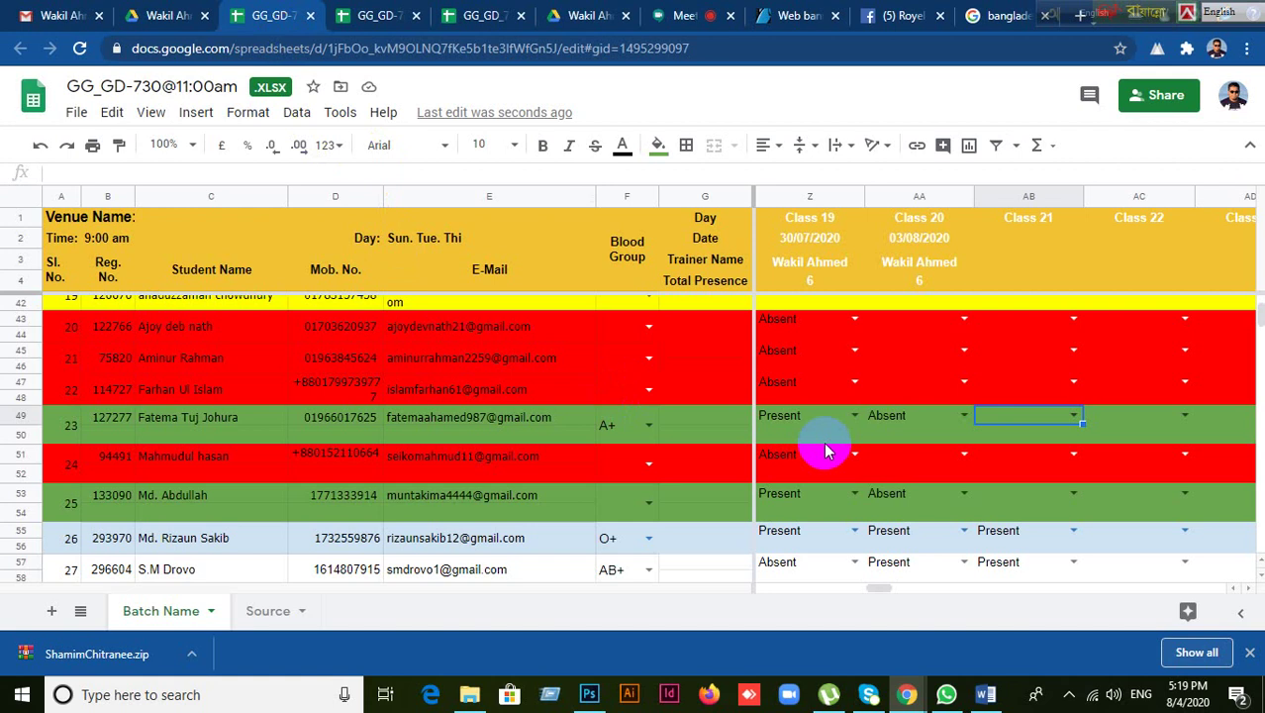
scroll(822, 446, up, 3)
scroll(613, 461, down, 3)
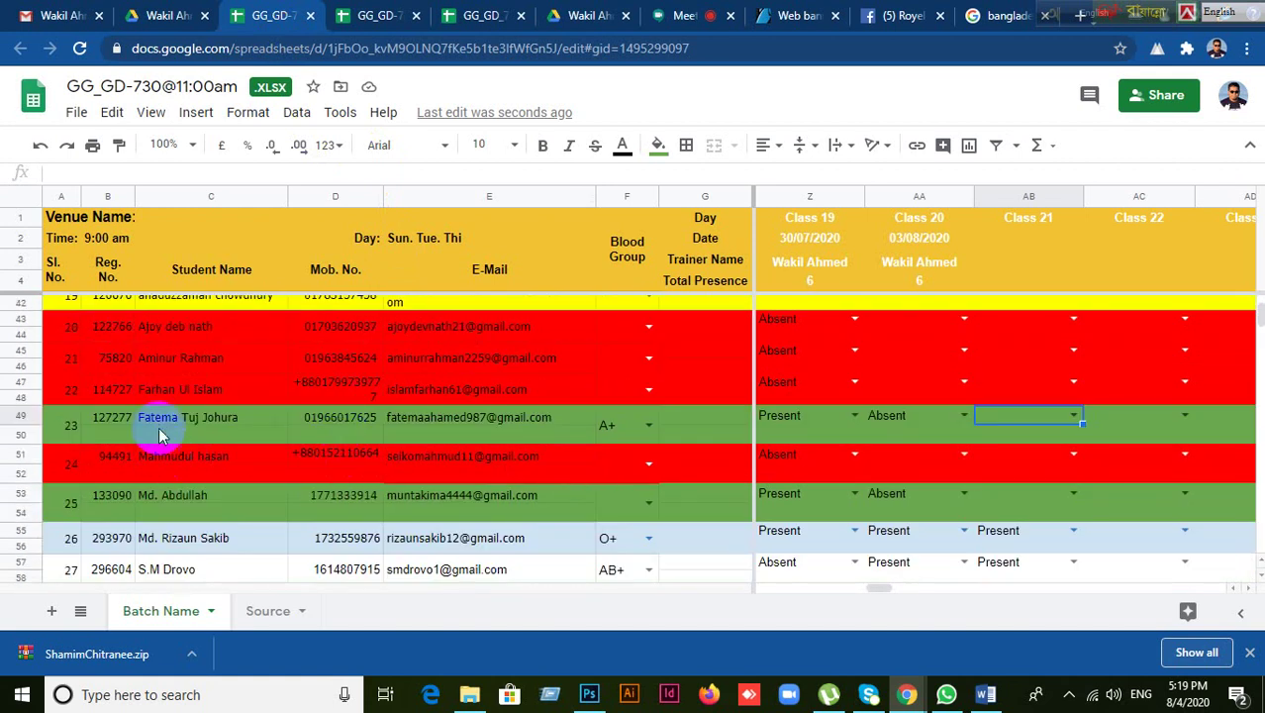
double_click(268, 419)
click(1050, 418)
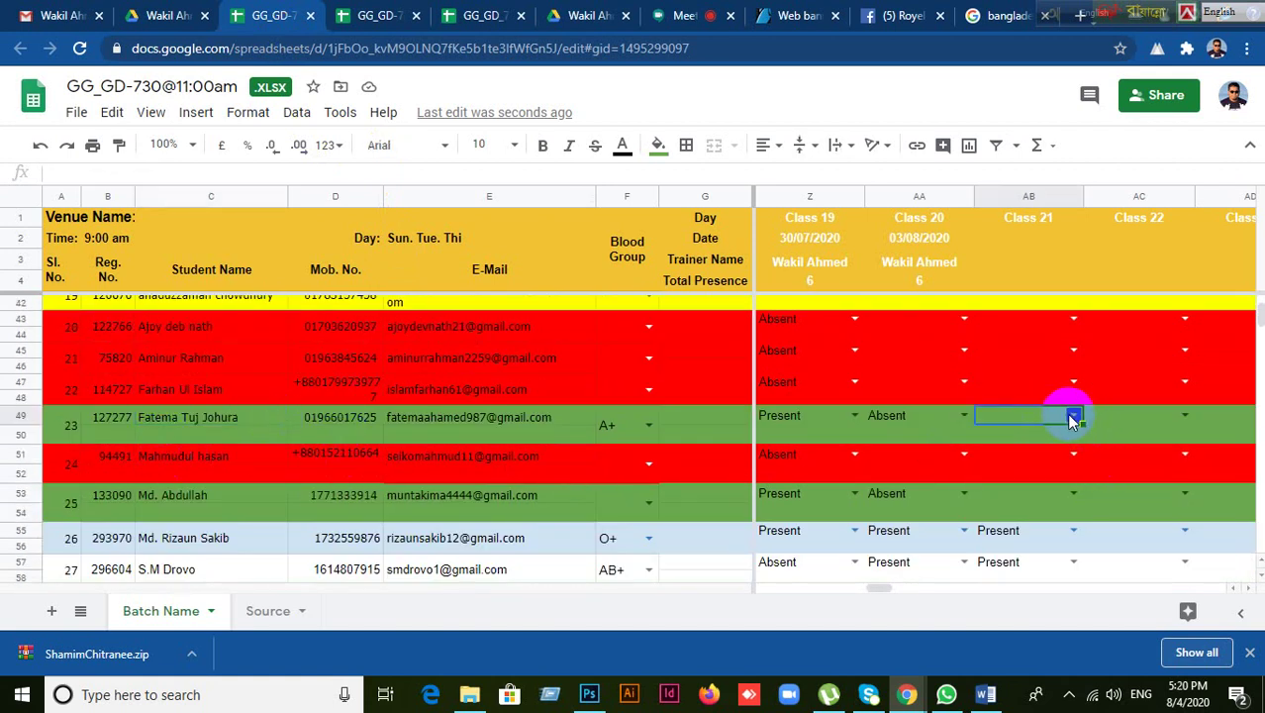
click(1072, 419)
click(1009, 439)
- Review the Class 21 entries from serial number 30 up to serial number 17, checking numbers 27, 23 and 19
scroll(1049, 470, down, 5)
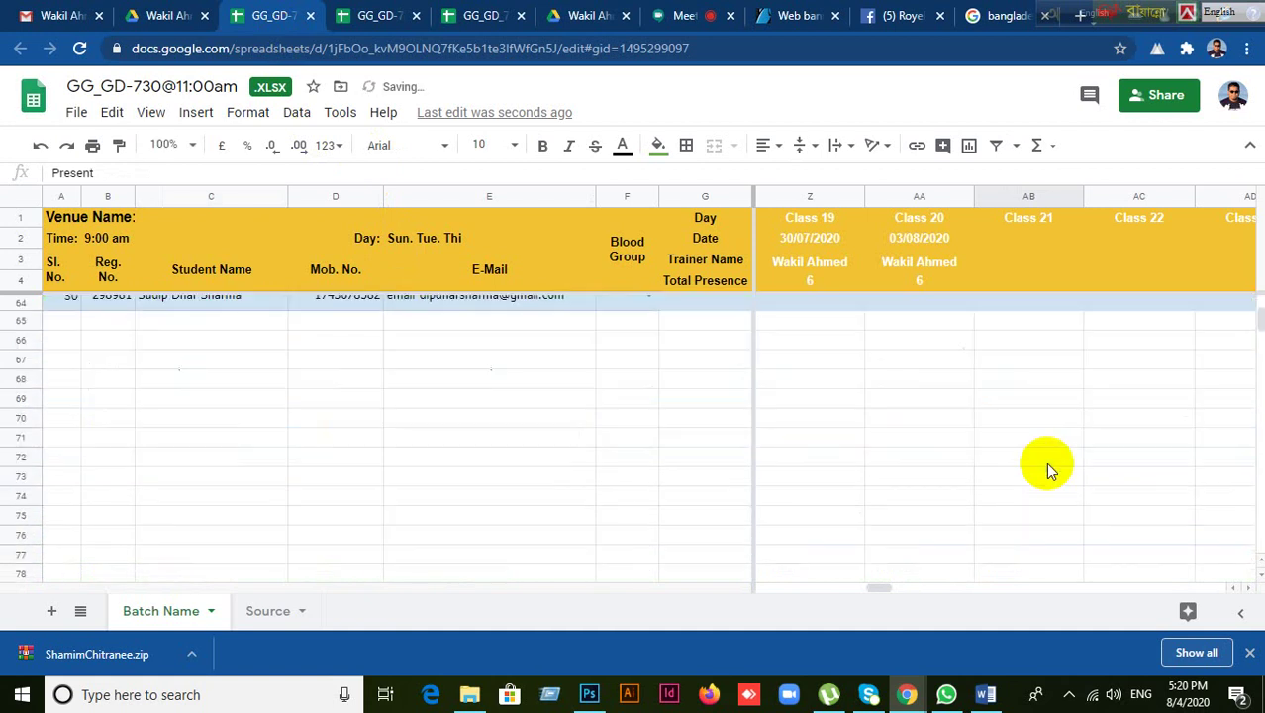
scroll(990, 470, up, 3)
click(203, 362)
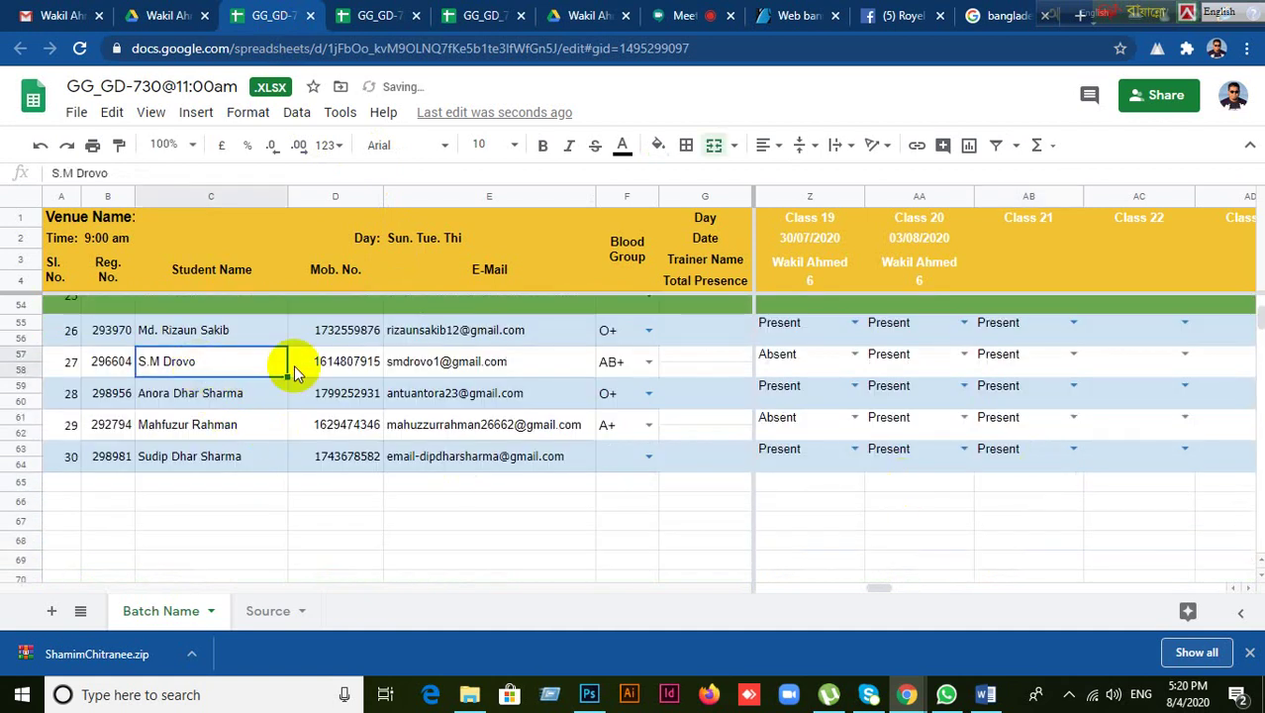
click(1029, 364)
scroll(1057, 401, up, 1)
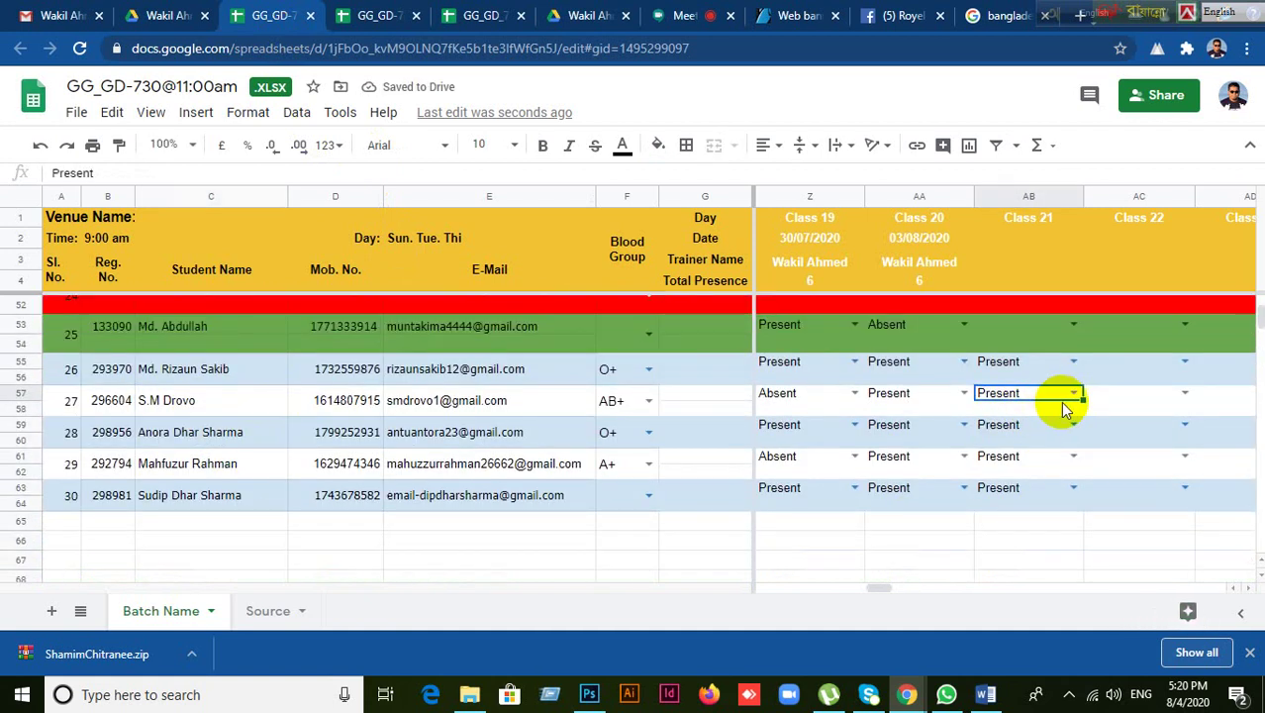
scroll(1064, 409, up, 3)
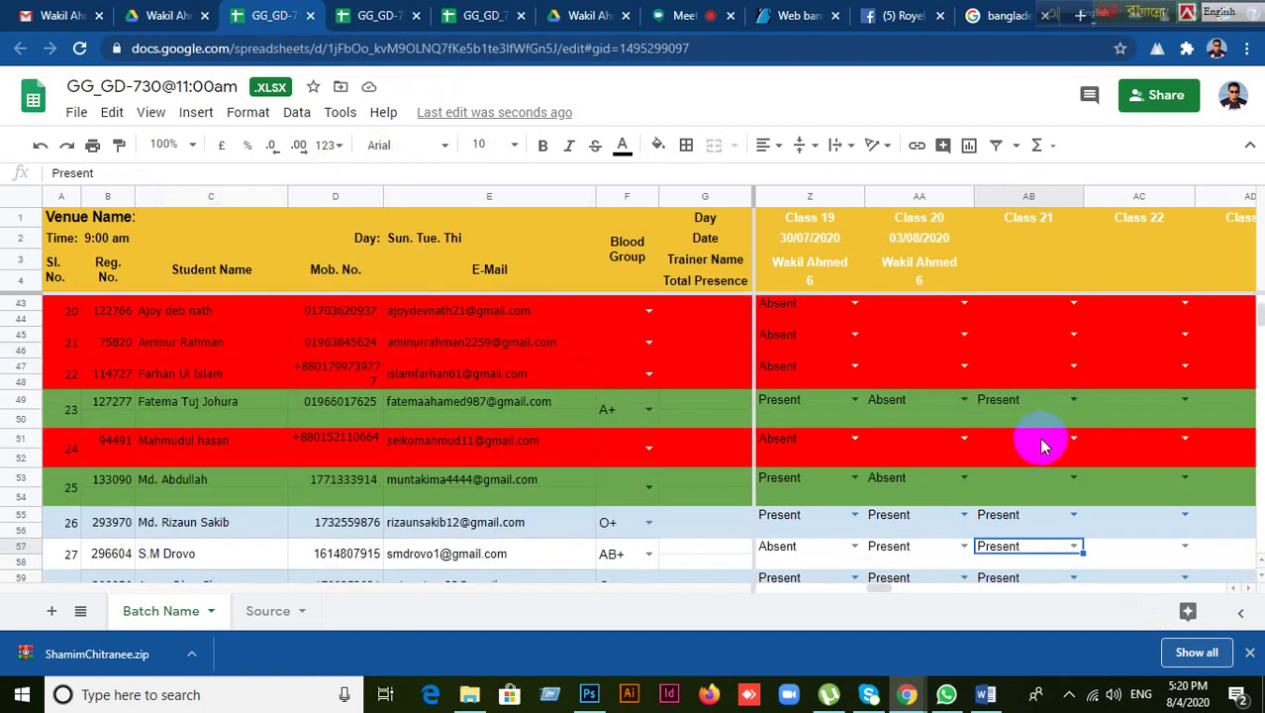
click(1026, 402)
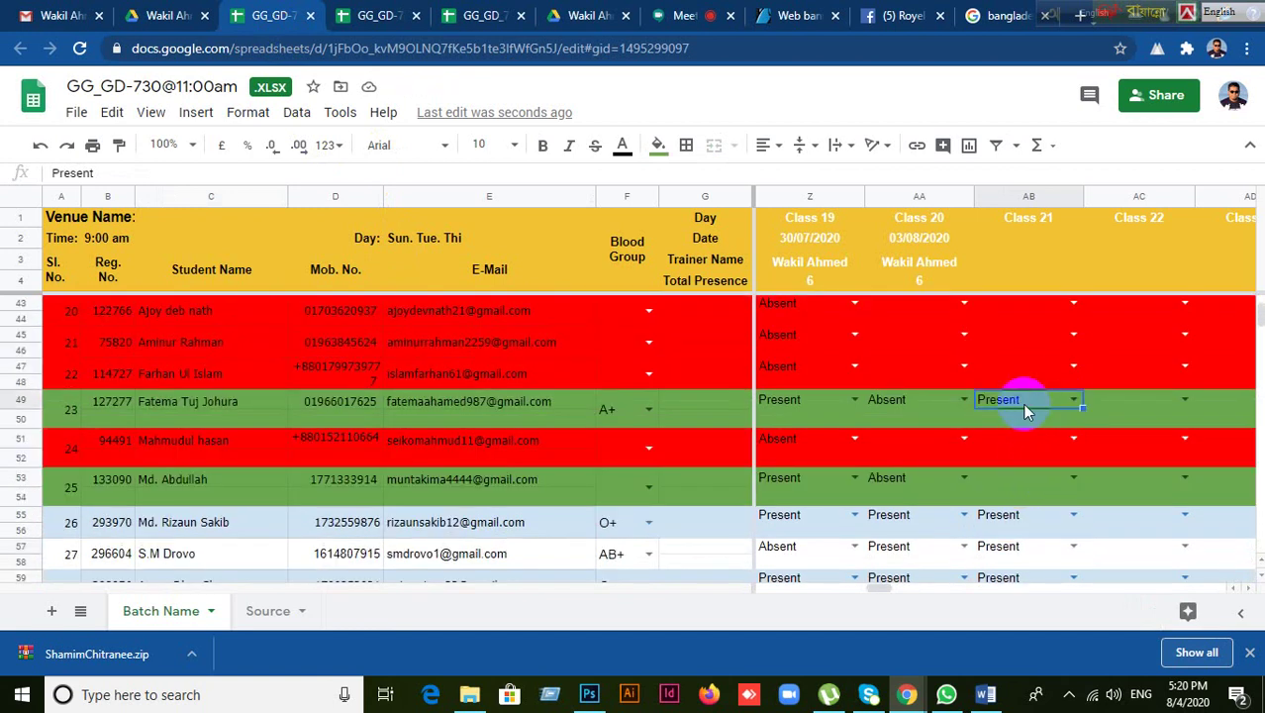
scroll(1040, 411, up, 2)
click(1022, 394)
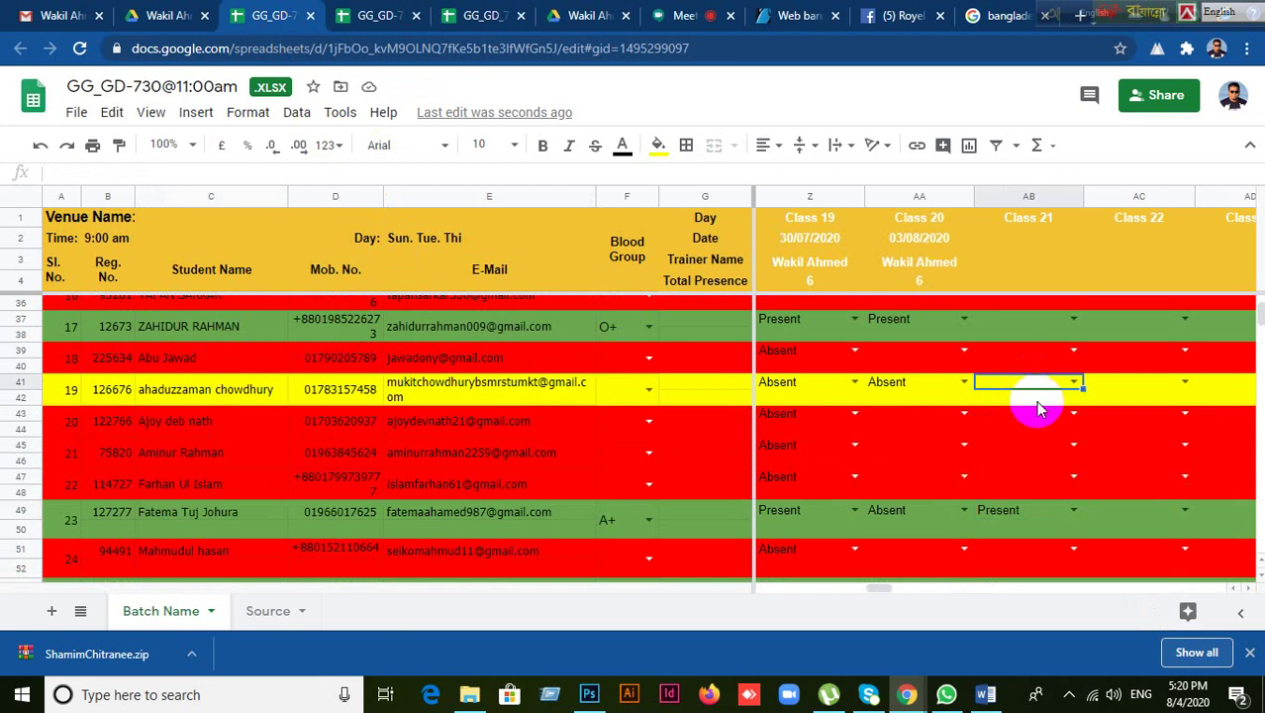
scroll(1027, 436, up, 2)
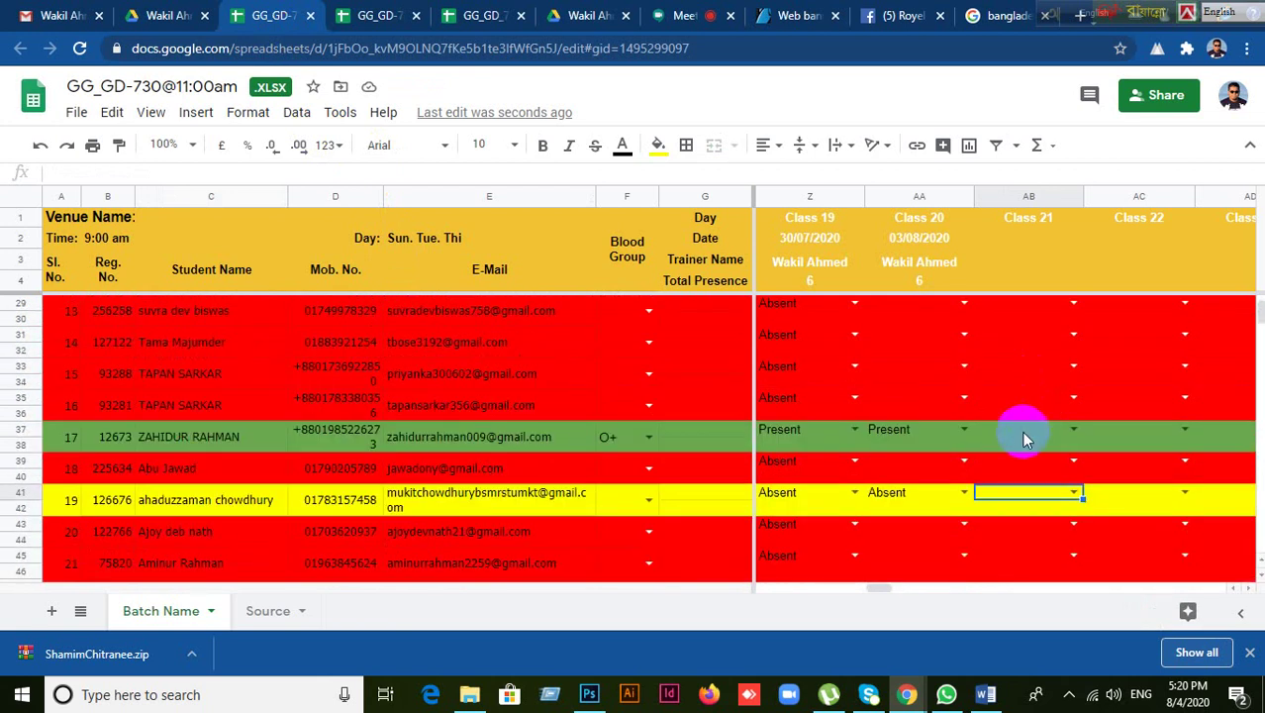
- Mark the student with serial number 17 as Present for Class 21, and look over the entries of serial numbers 1 to 16
click(186, 437)
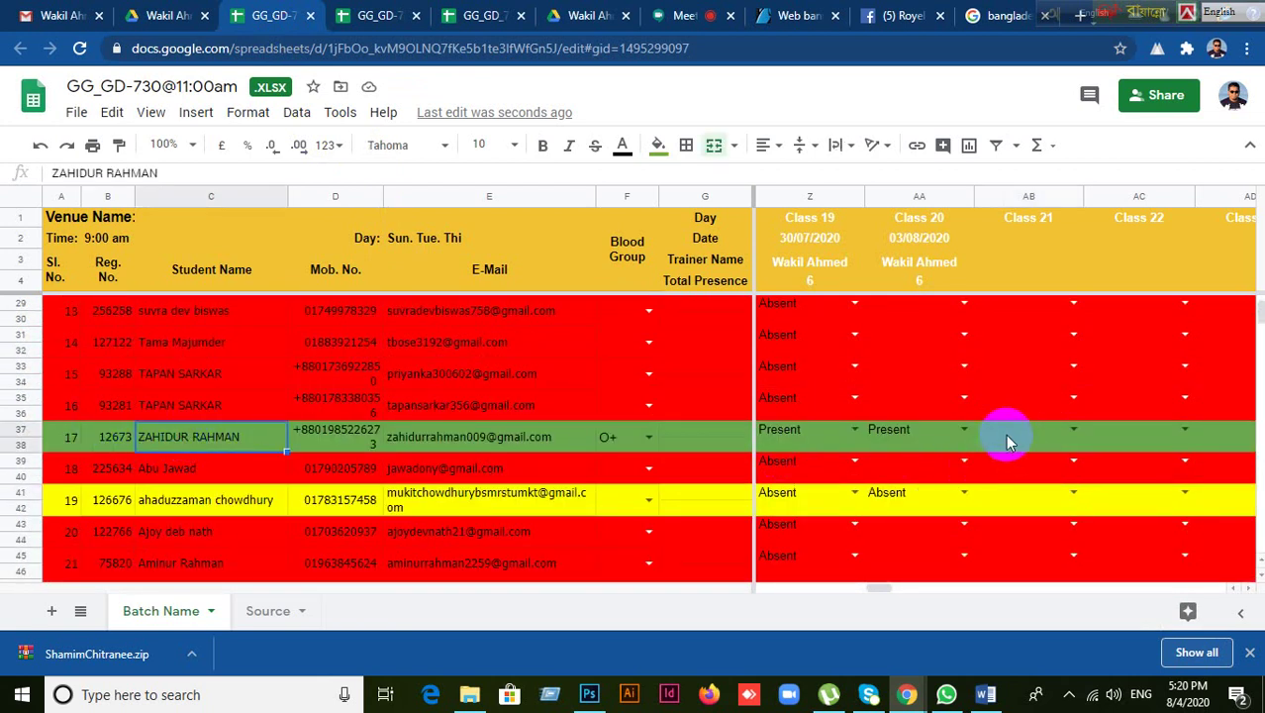
click(1030, 437)
click(1072, 436)
click(1026, 453)
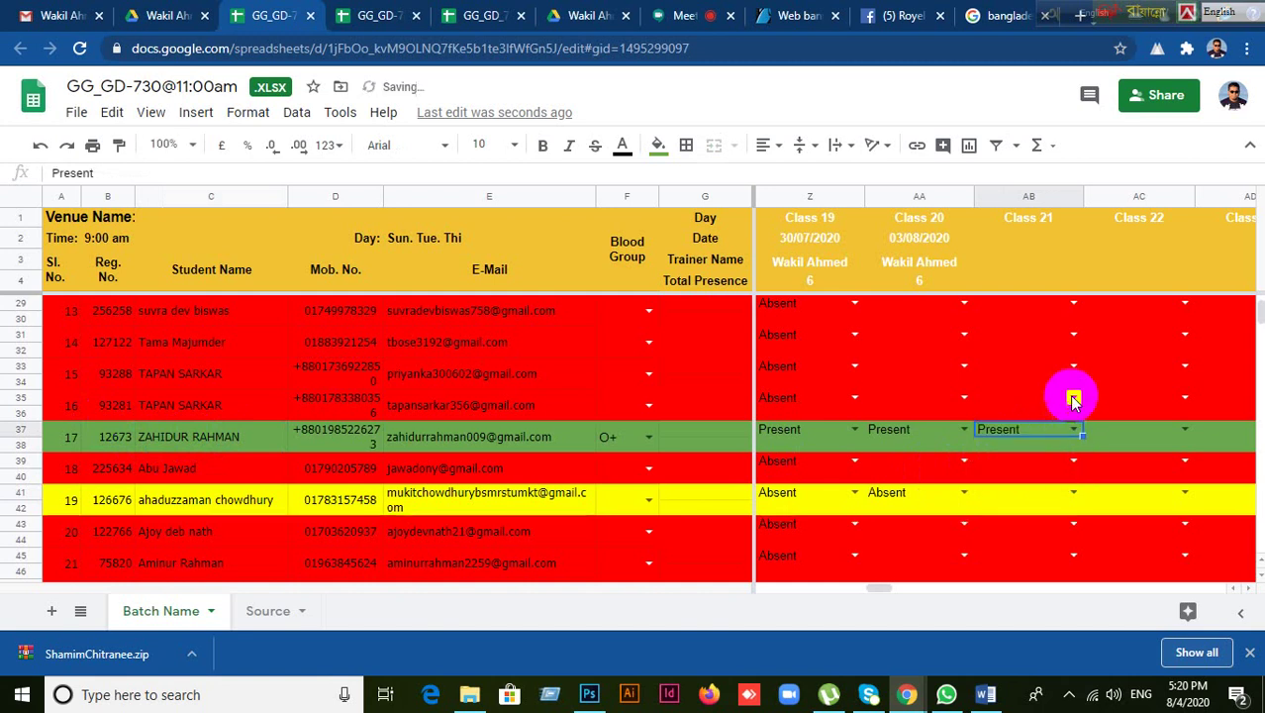
scroll(1067, 415, up, 5)
scroll(1069, 451, down, 2)
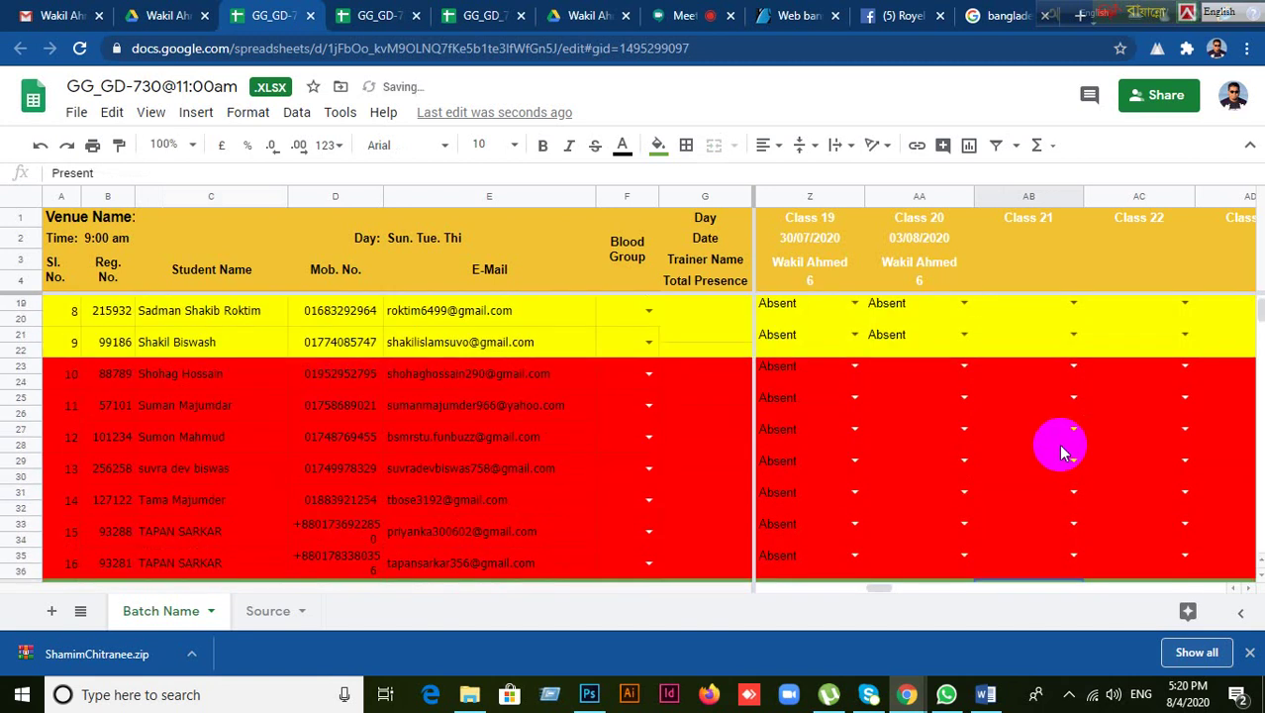
scroll(1061, 451, up, 4)
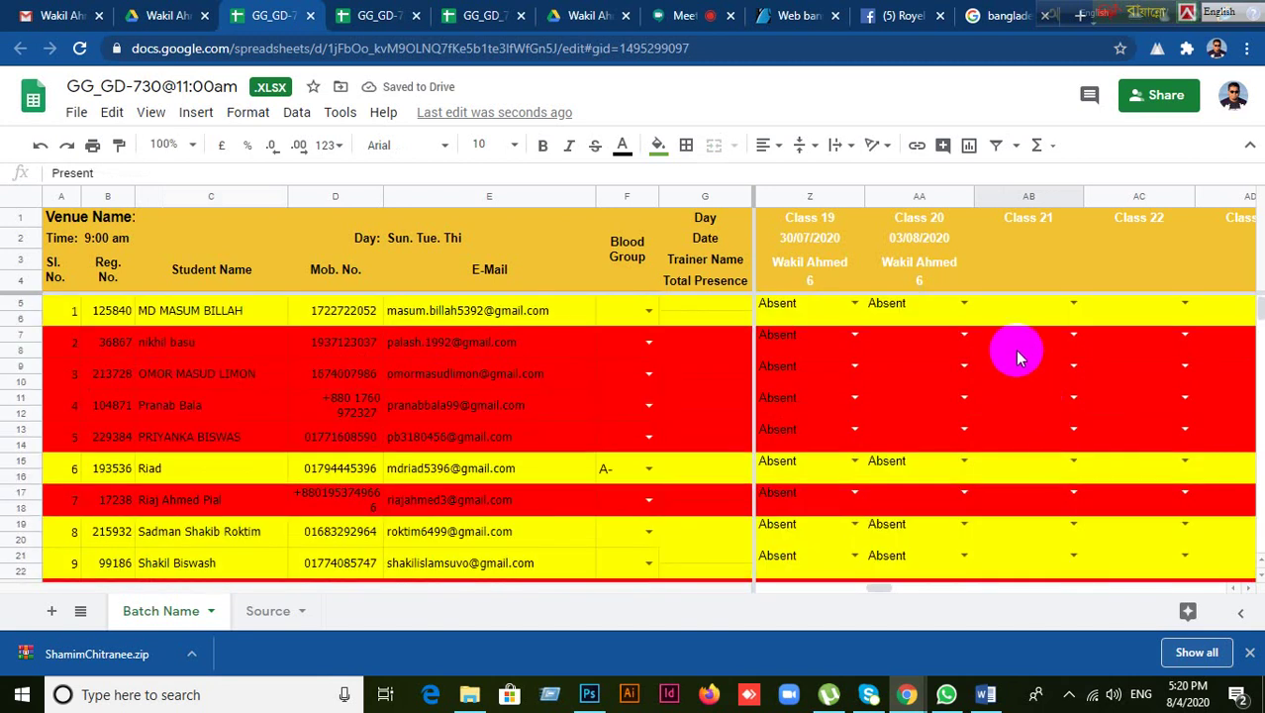
scroll(1018, 354, down, 4)
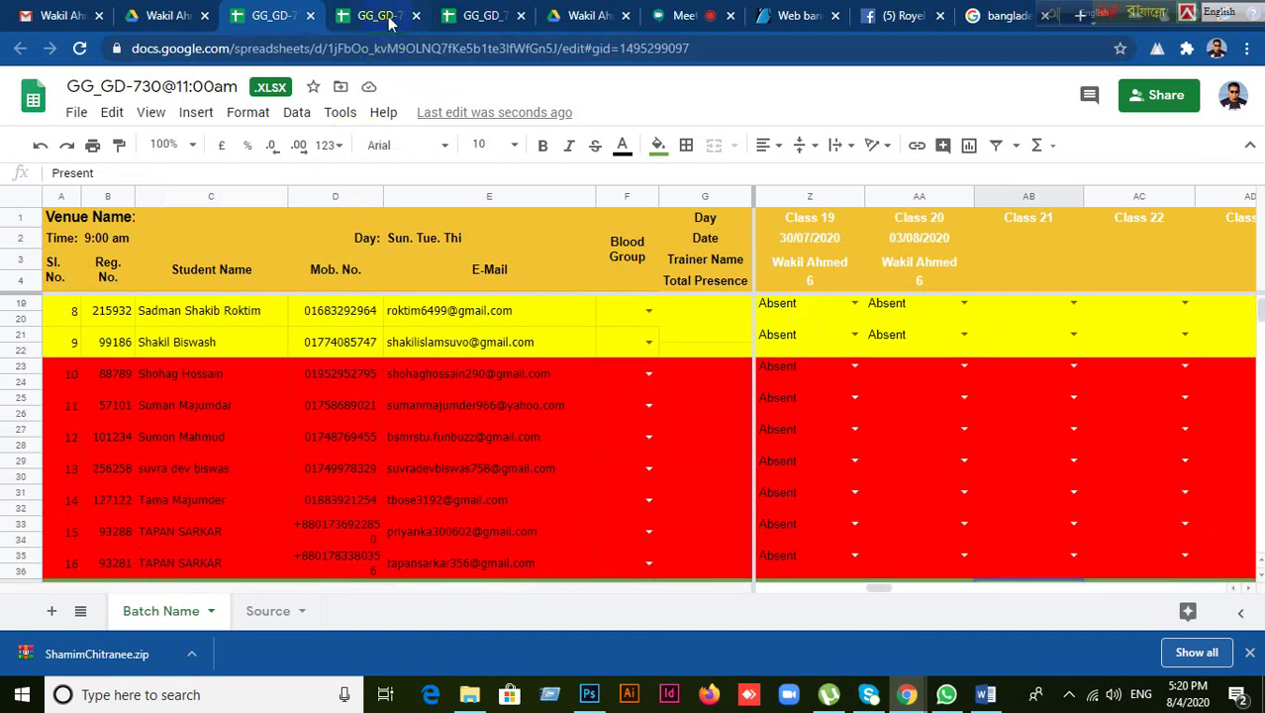
- Find the GG_GD_729@02:00pm attendance spreadsheet in the shared Drive folder and open it in a new tab
click(378, 16)
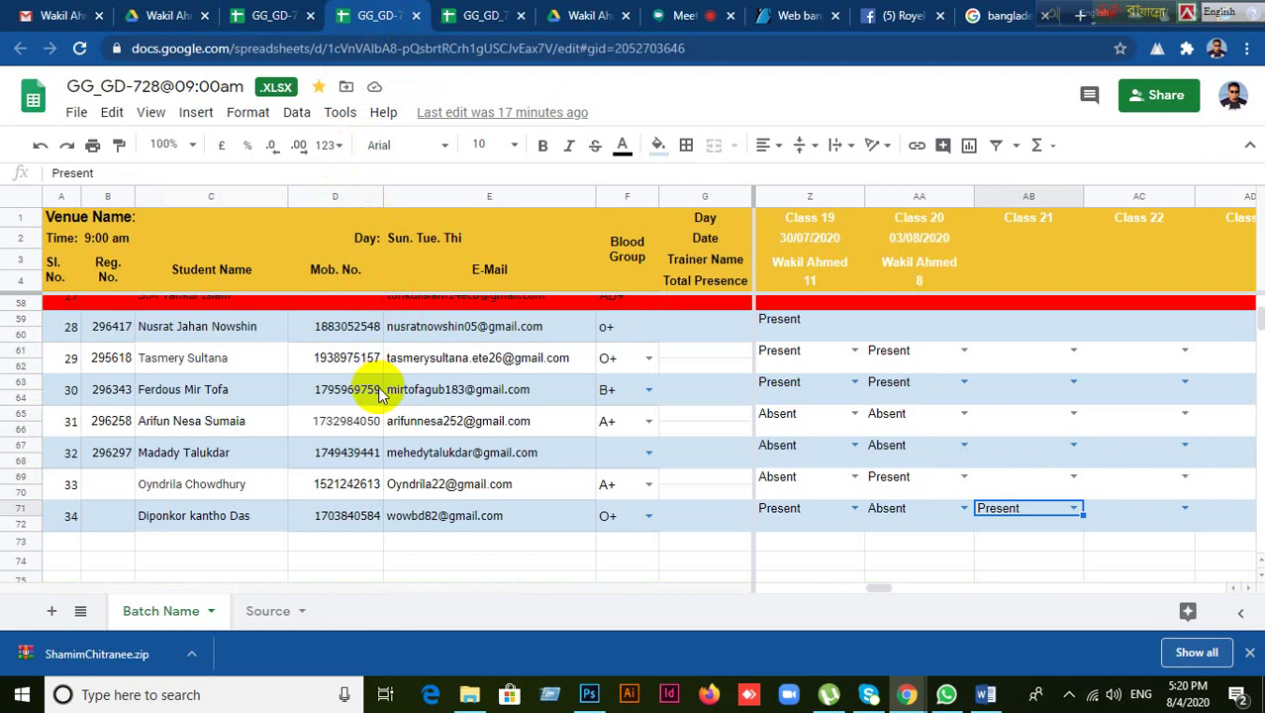
click(478, 17)
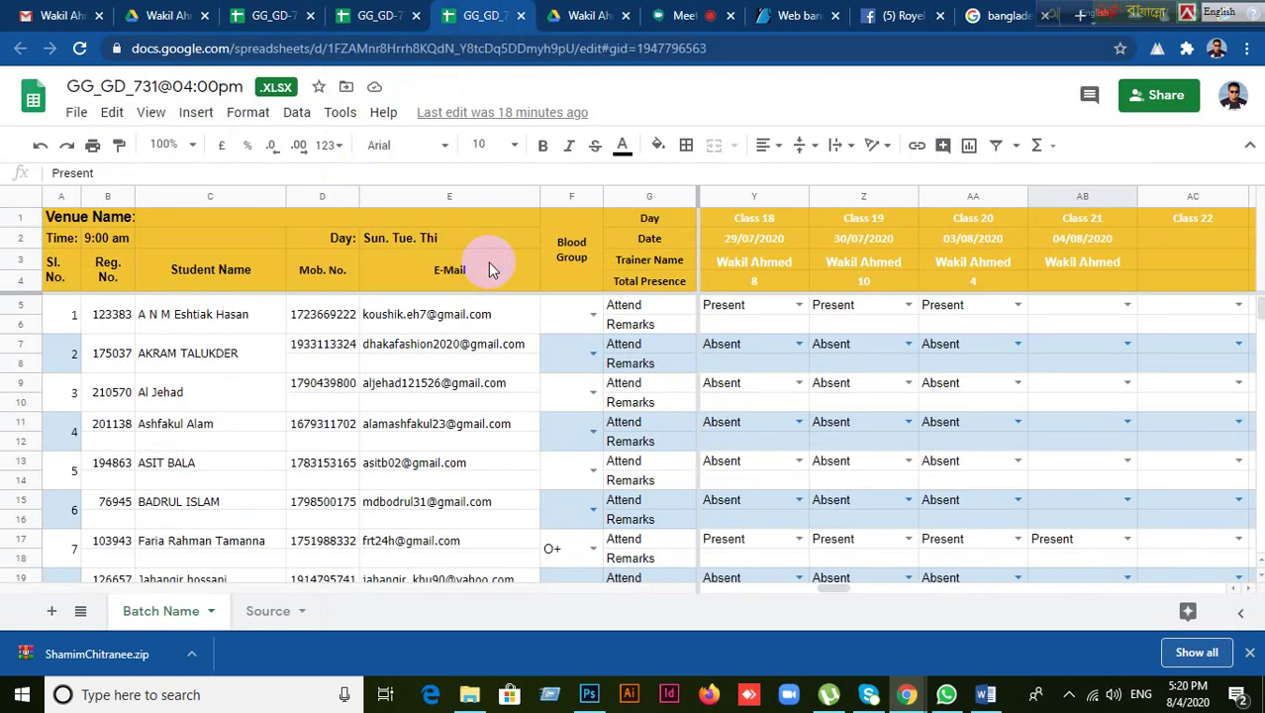
click(592, 16)
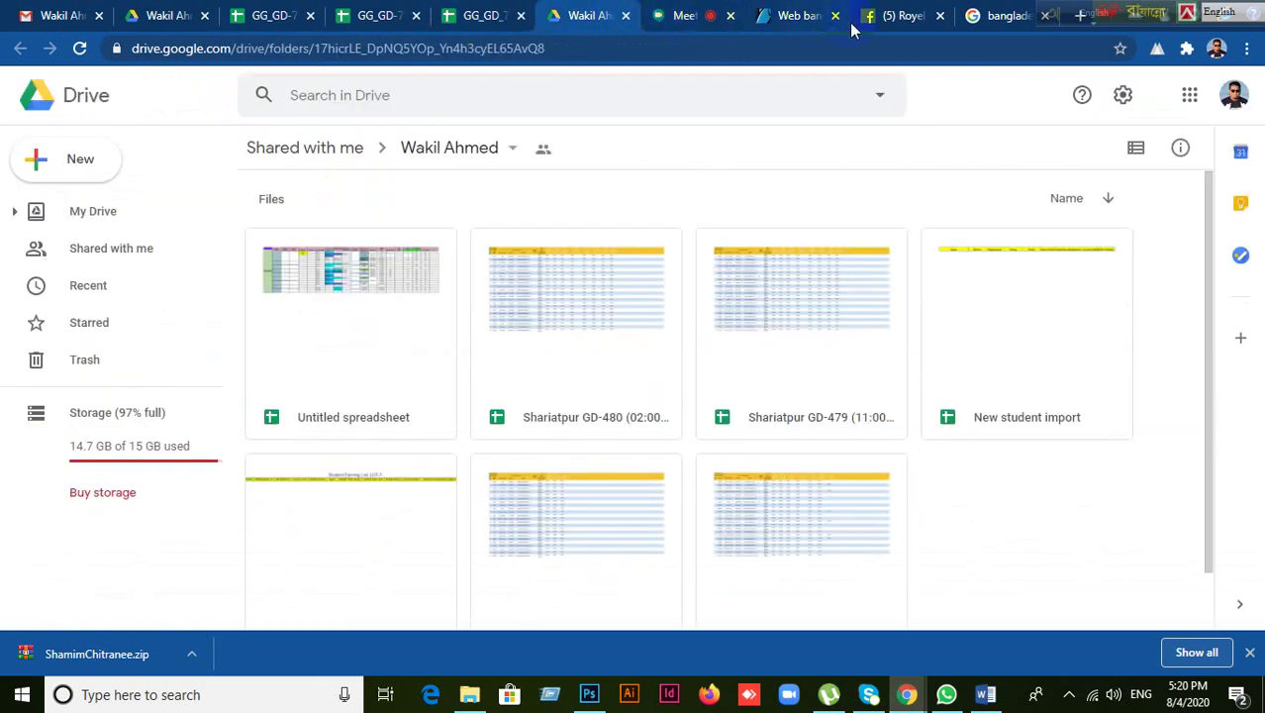
click(169, 17)
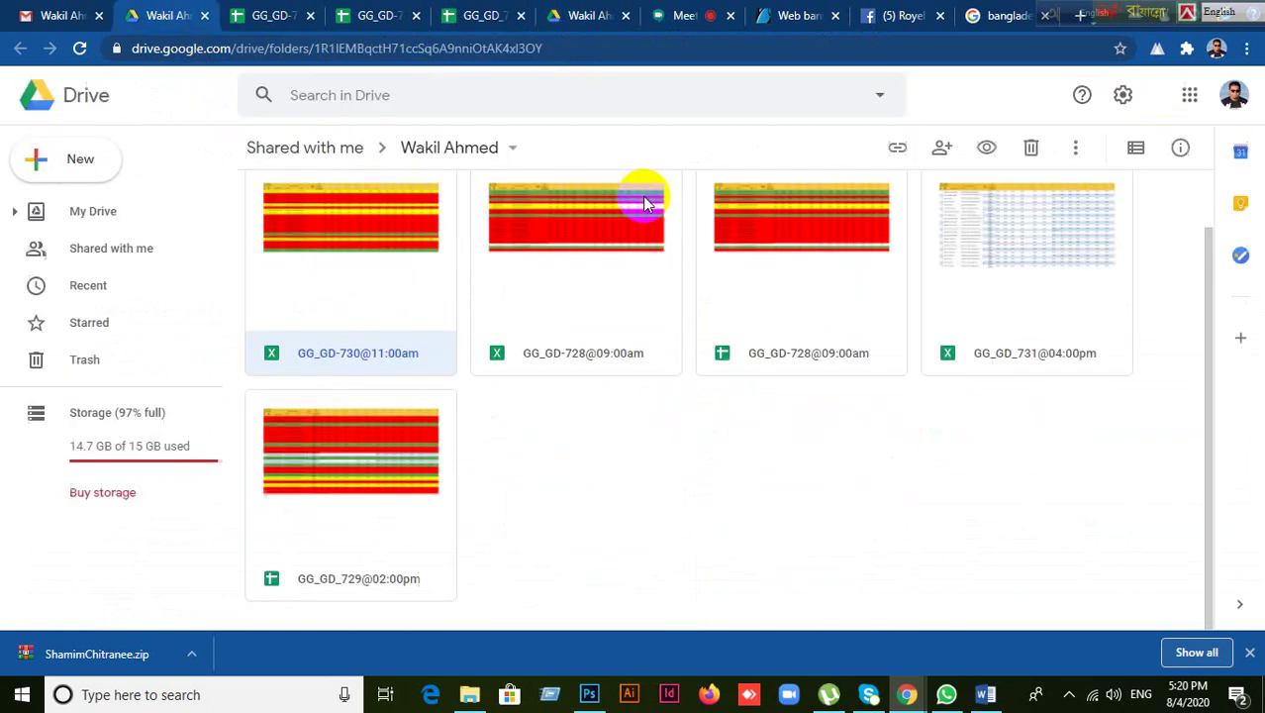
double_click(376, 479)
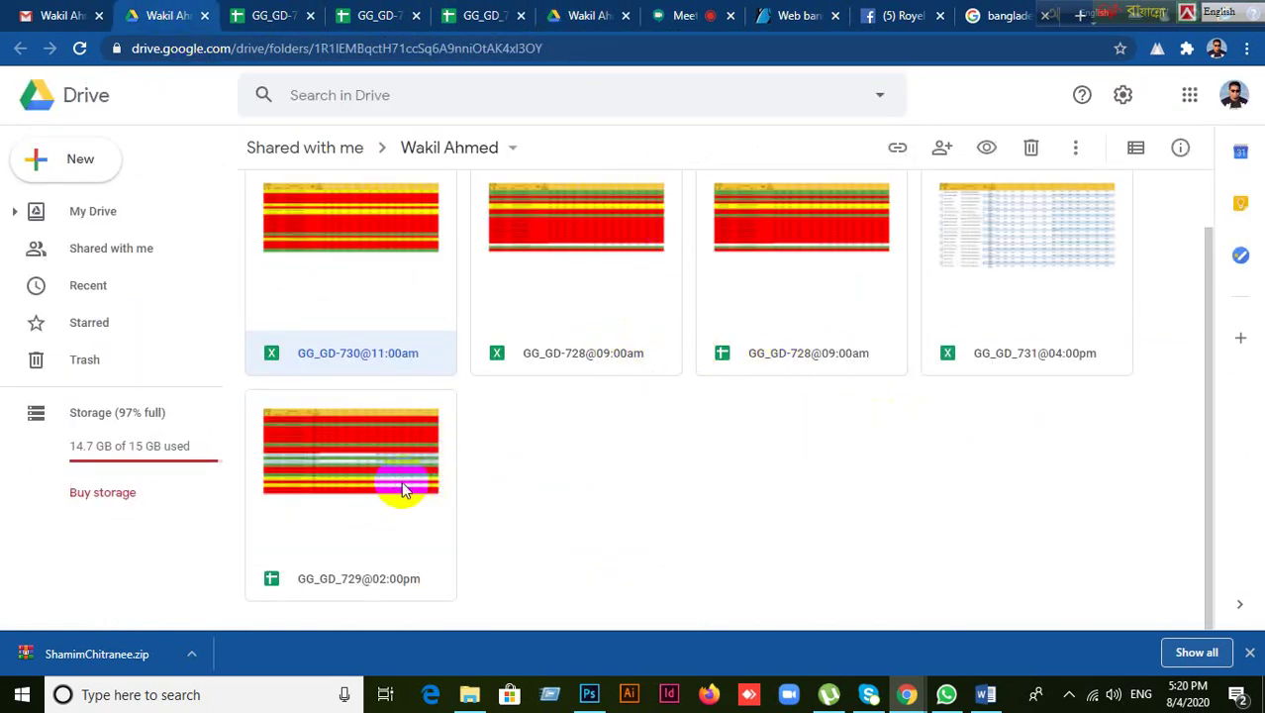
right_click(372, 479)
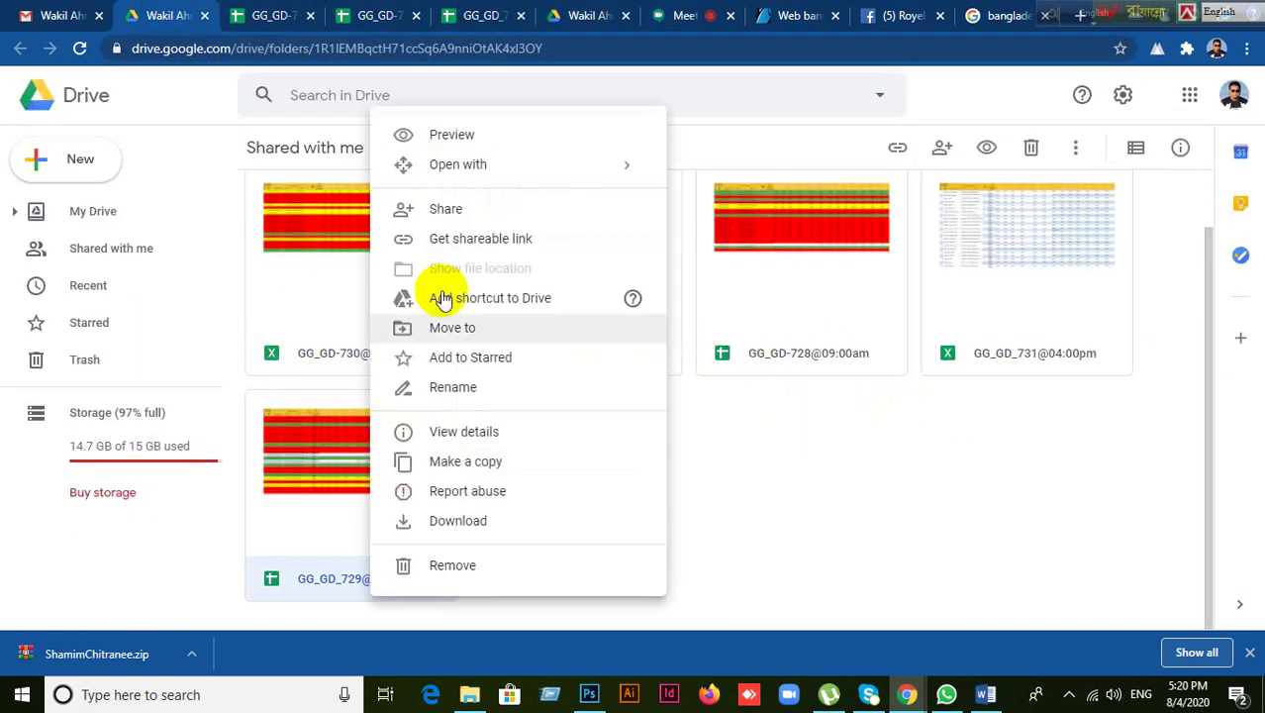
mouse_move(469, 171)
click(748, 181)
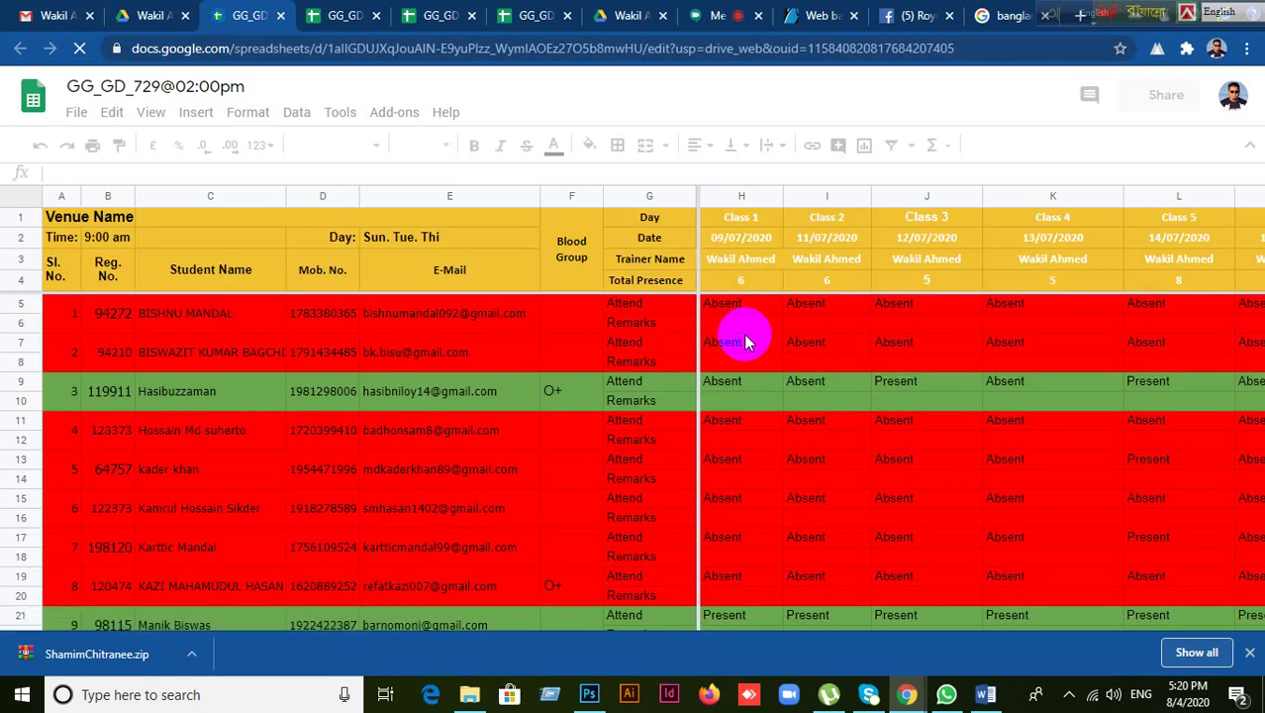
- Go to the Class 21 column of the GG_GD_729@02:00pm spreadsheet and check its date and trainer name cells
scroll(753, 346, down, 5)
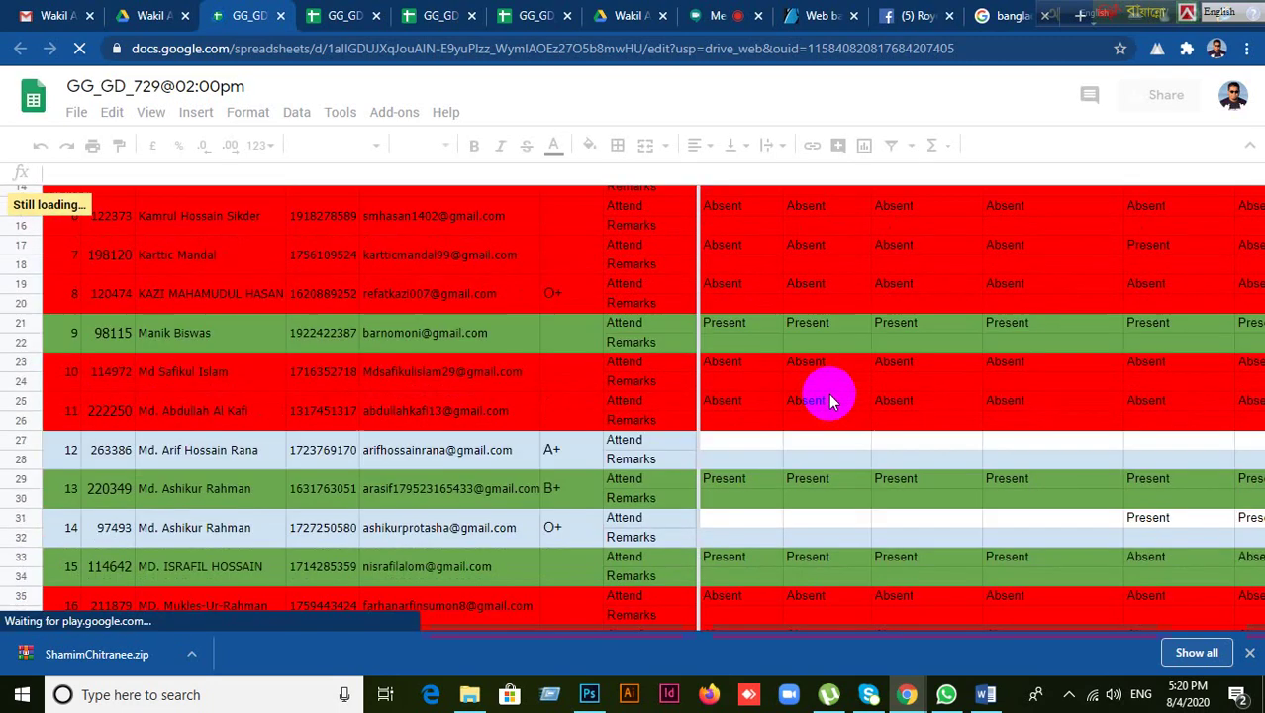
scroll(776, 547, down, 8)
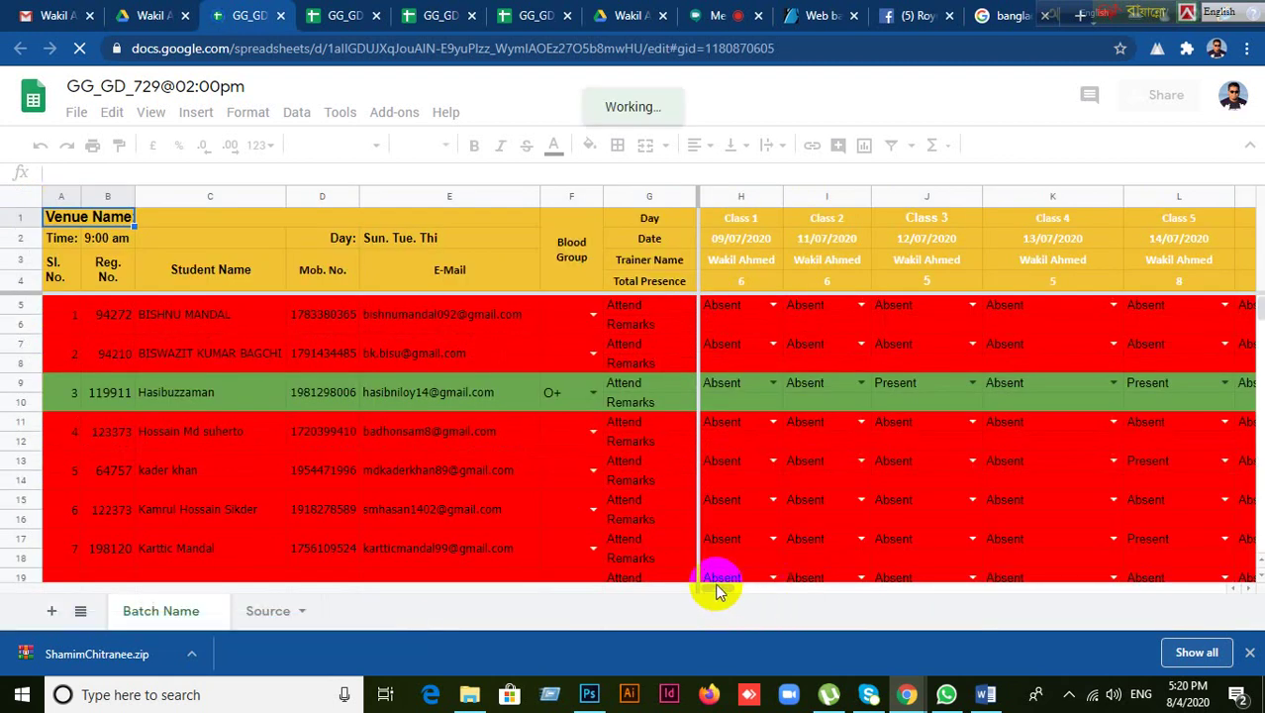
click(740, 588)
drag(725, 599, 838, 593)
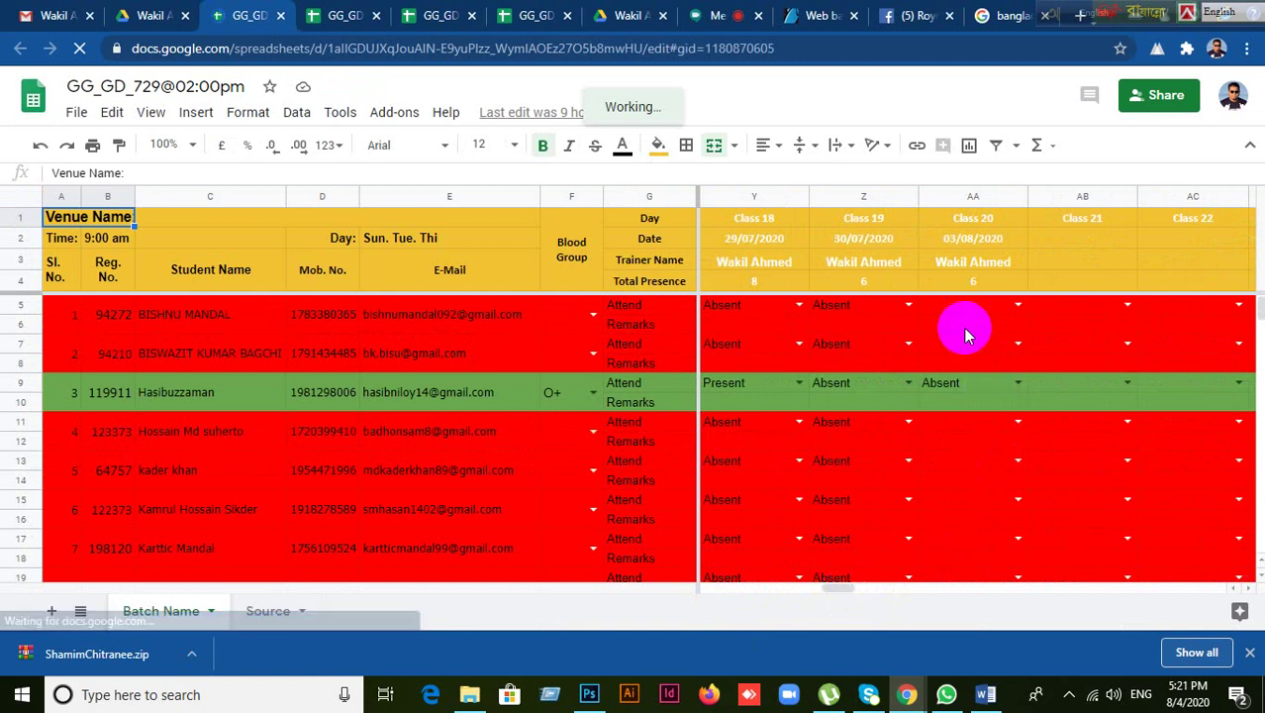
click(956, 386)
click(1055, 238)
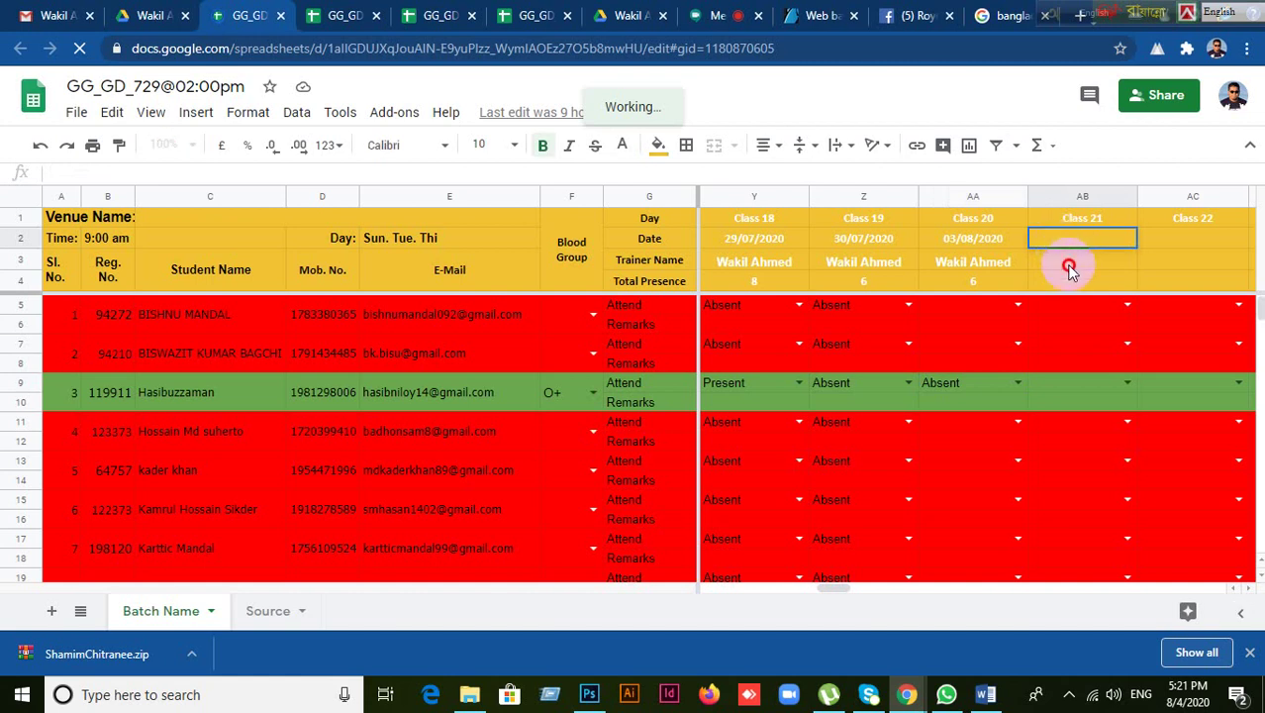
click(1070, 266)
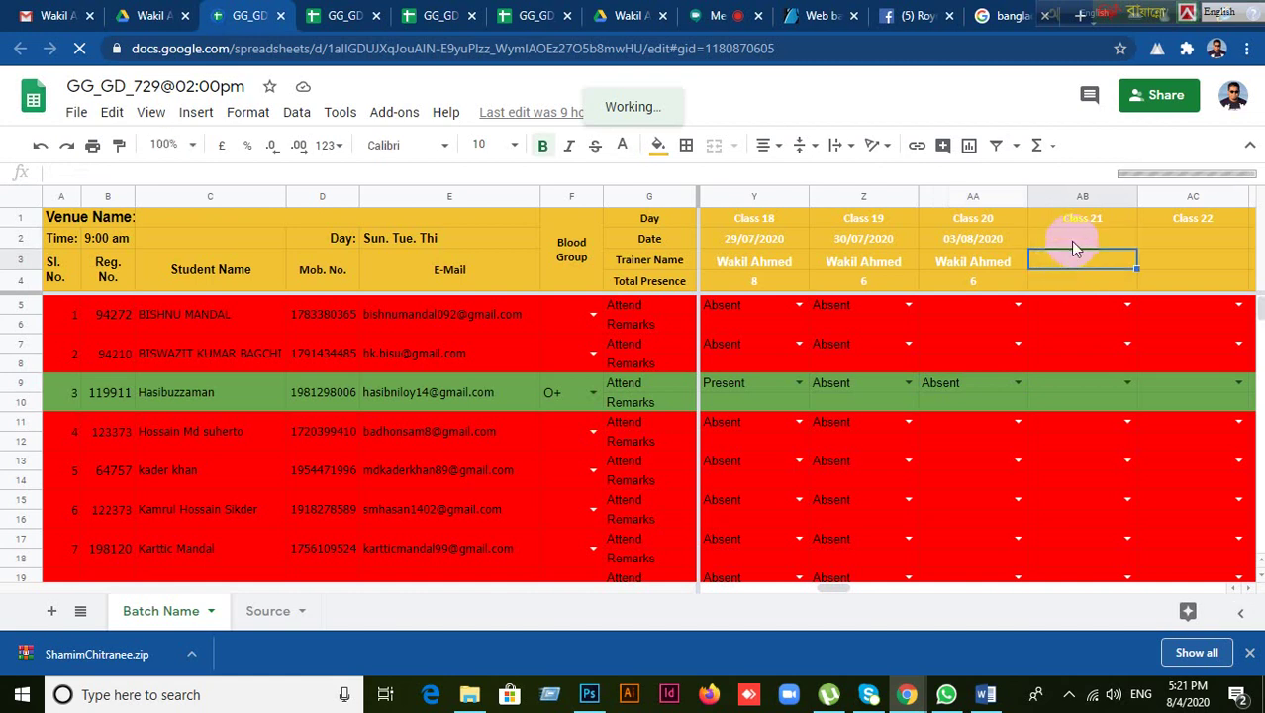
click(1065, 314)
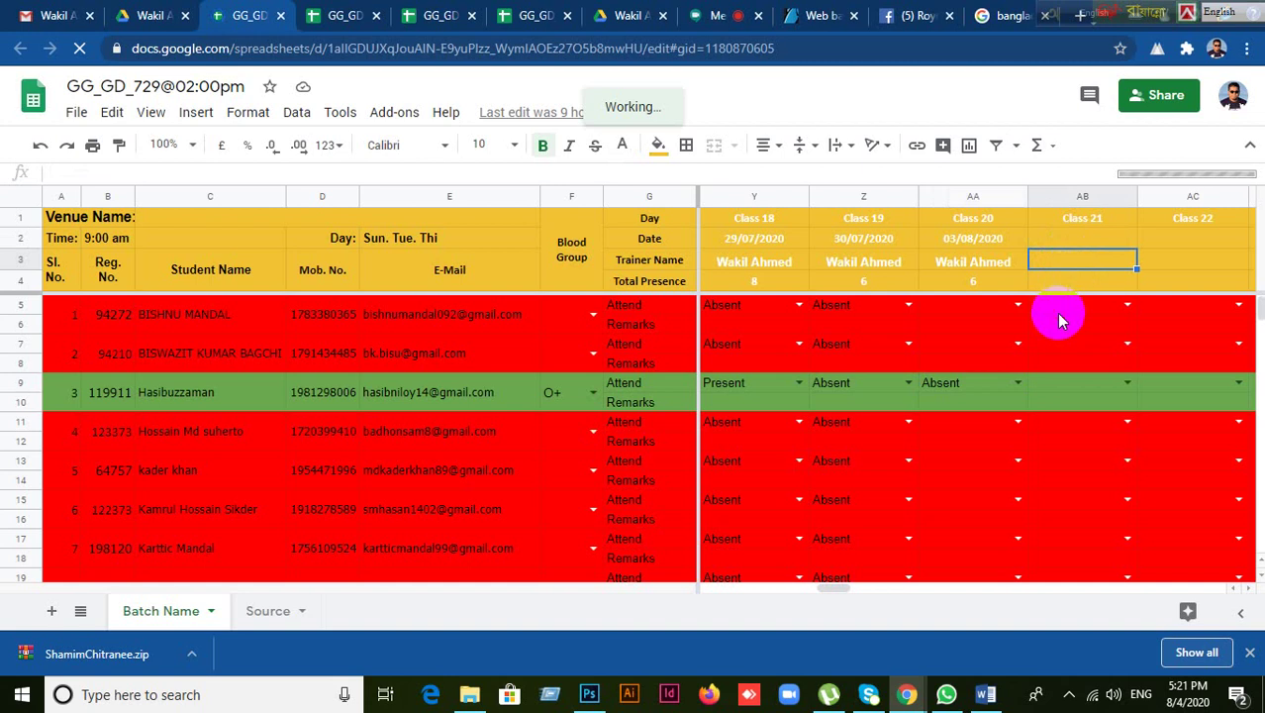
- Mark the student with serial number 3 as Absent for Class 21
click(215, 397)
click(1086, 384)
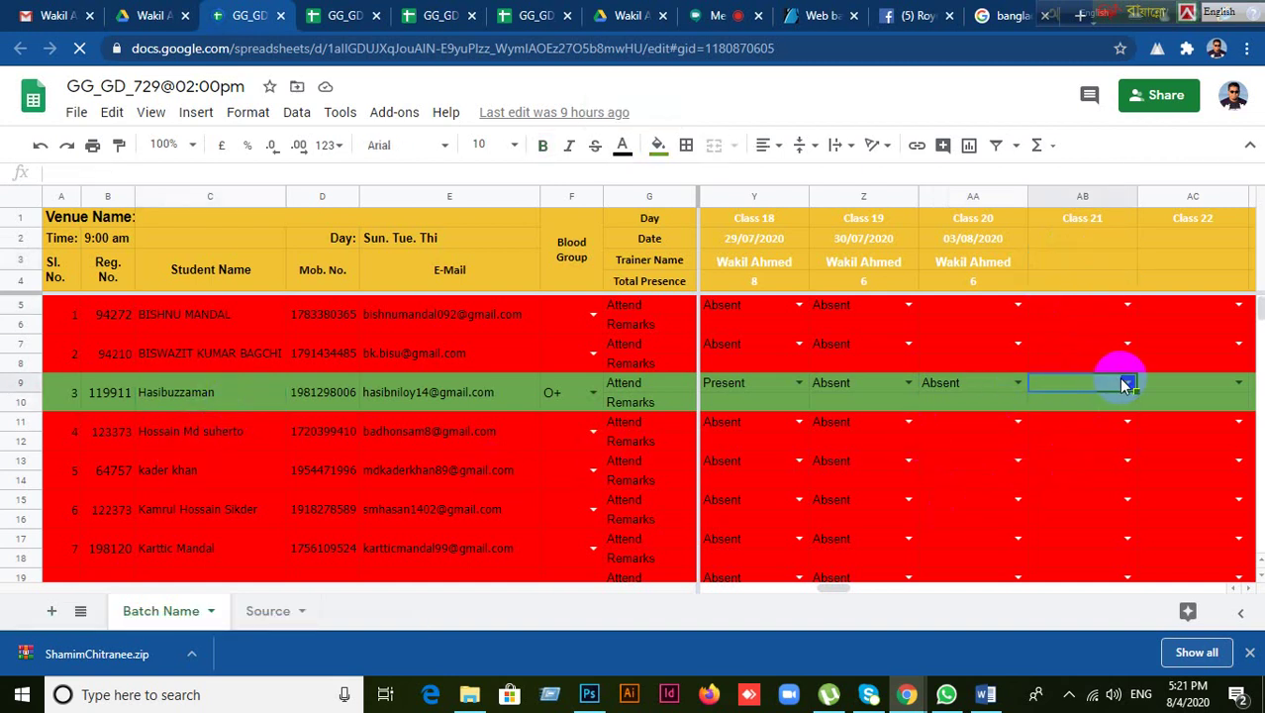
click(1126, 386)
click(1067, 433)
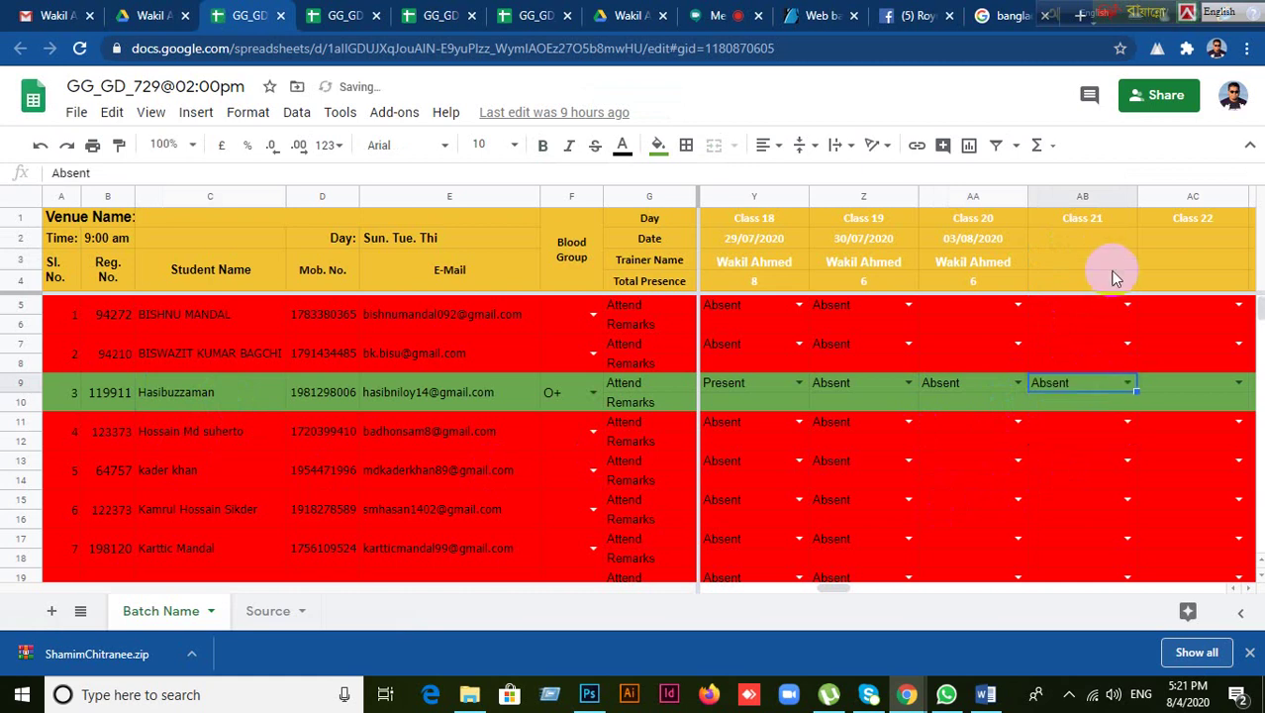
- Set the Class 21 date to 04/08/2020 in the column header
click(1078, 243)
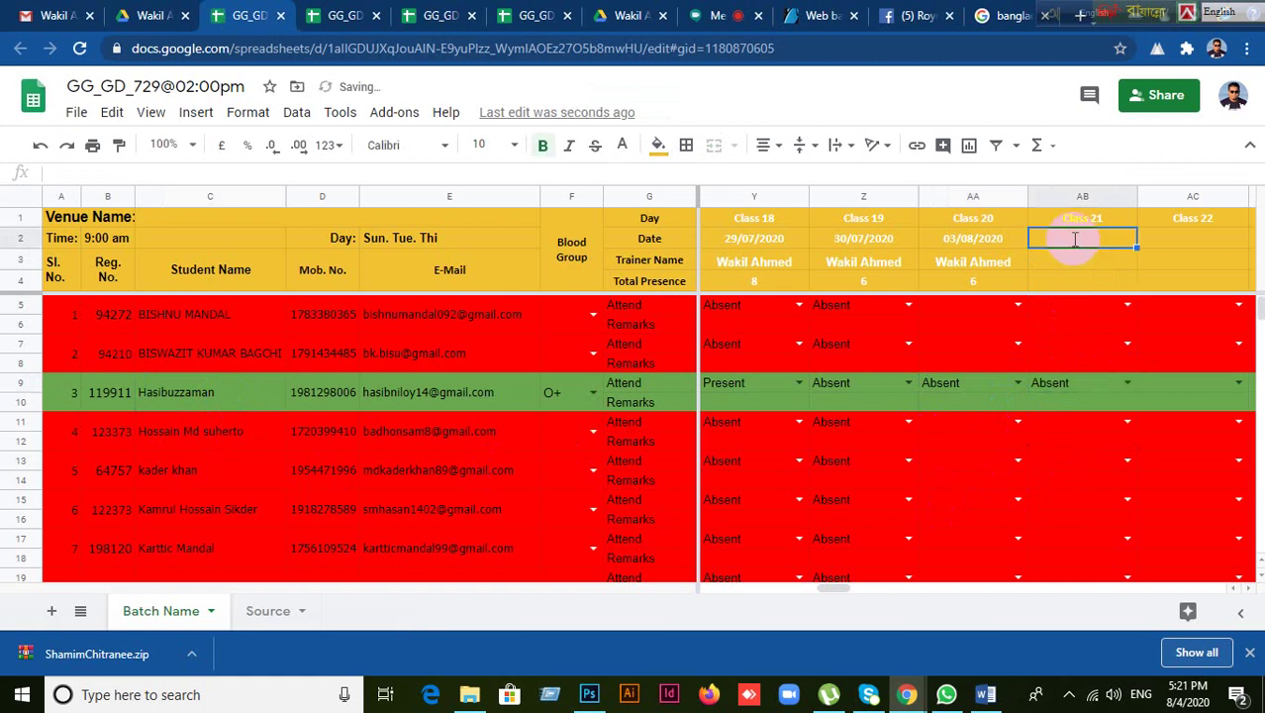
double_click(1075, 240)
click(1057, 331)
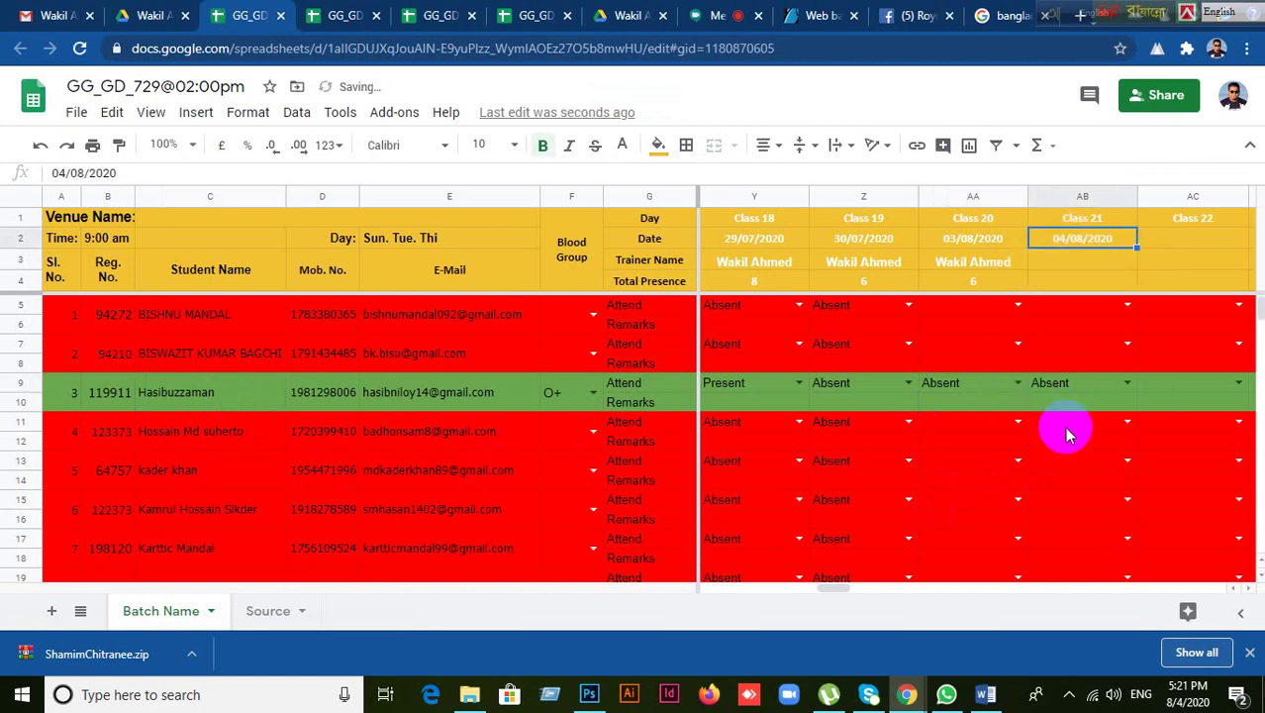
- Mark the student with serial number 9 as Present for Class 21
scroll(1097, 475, down, 4)
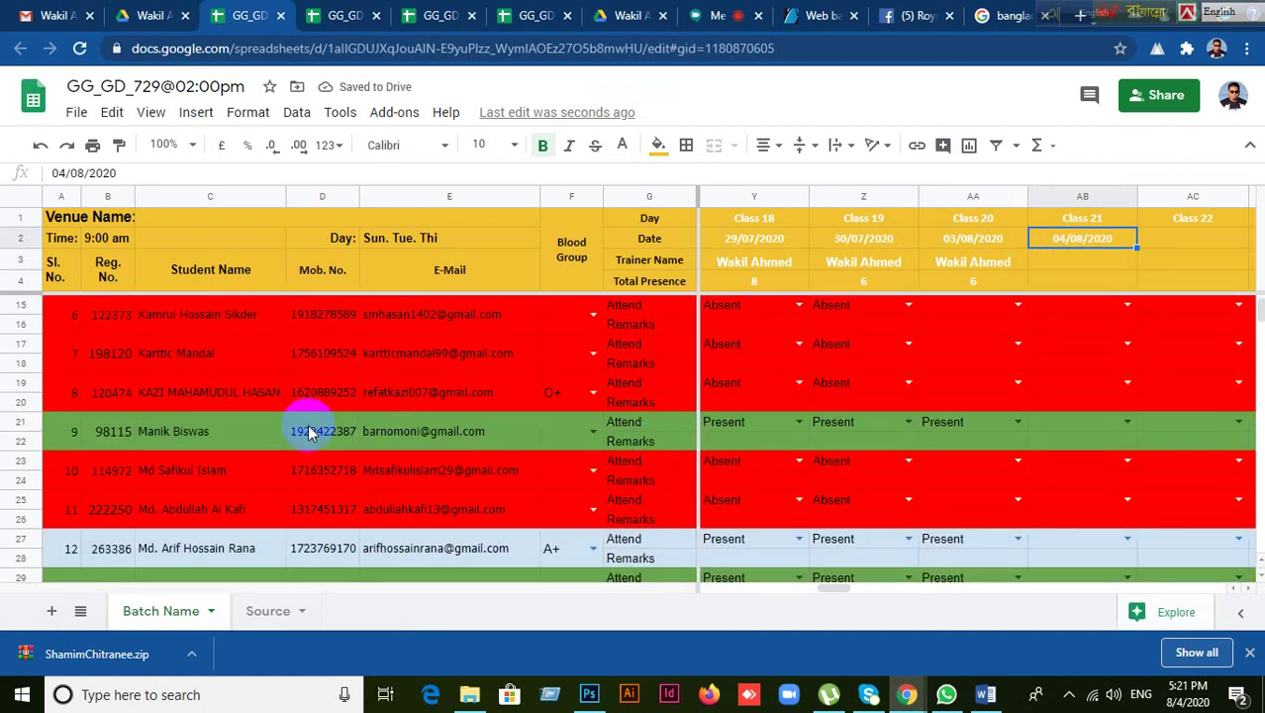
click(1046, 419)
double_click(1122, 423)
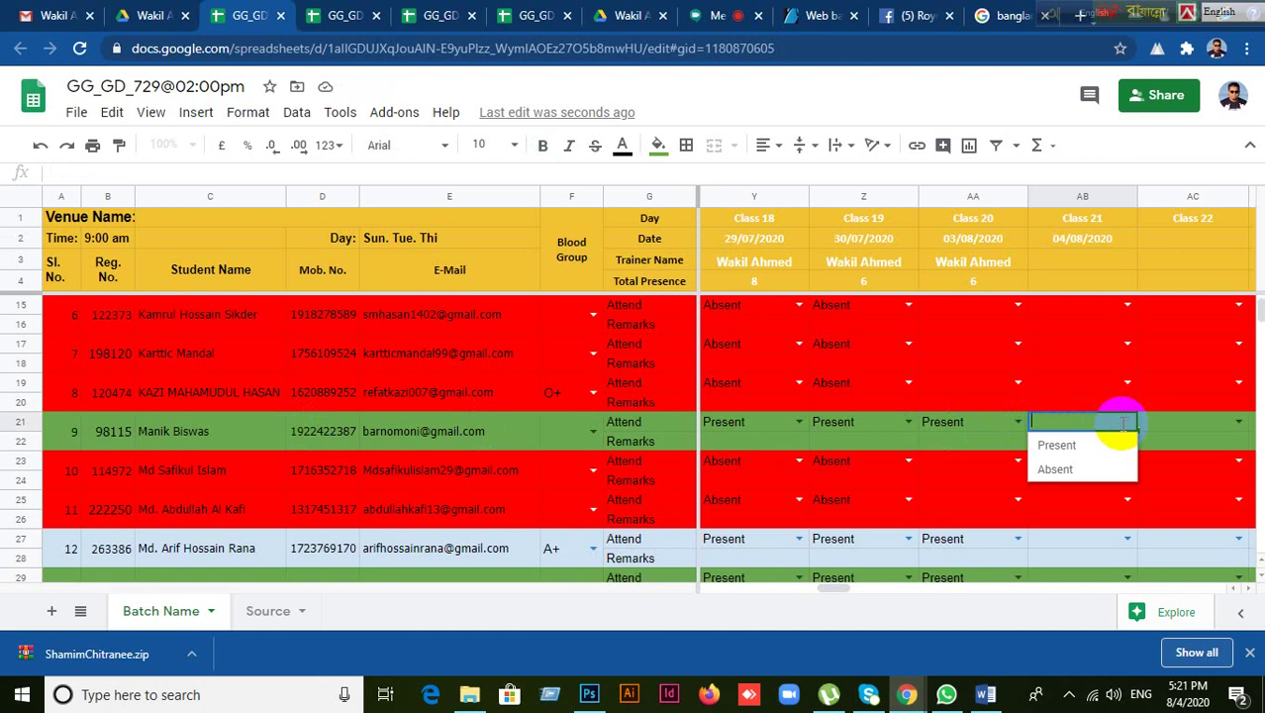
click(1056, 445)
- Check the entry of serial number 12, and mark the student with serial number 13 as Present for Class 21
scroll(1087, 517, down, 1)
scroll(452, 522, down, 2)
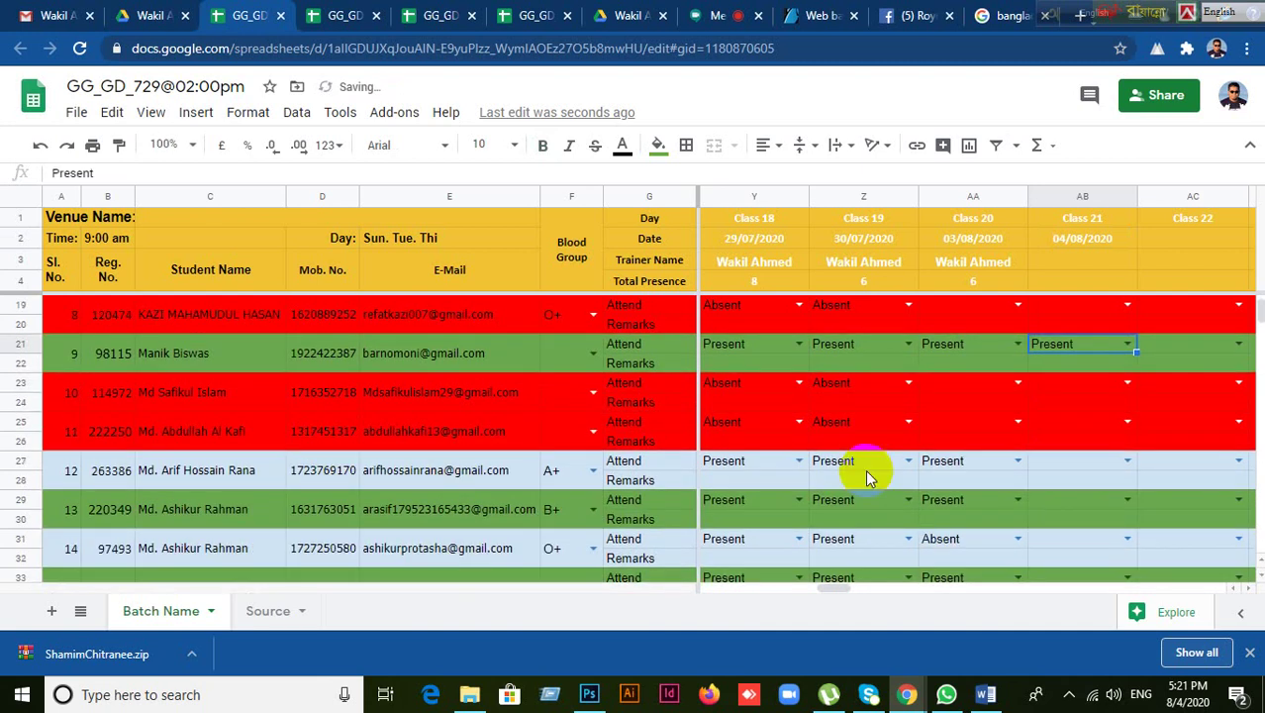
click(235, 419)
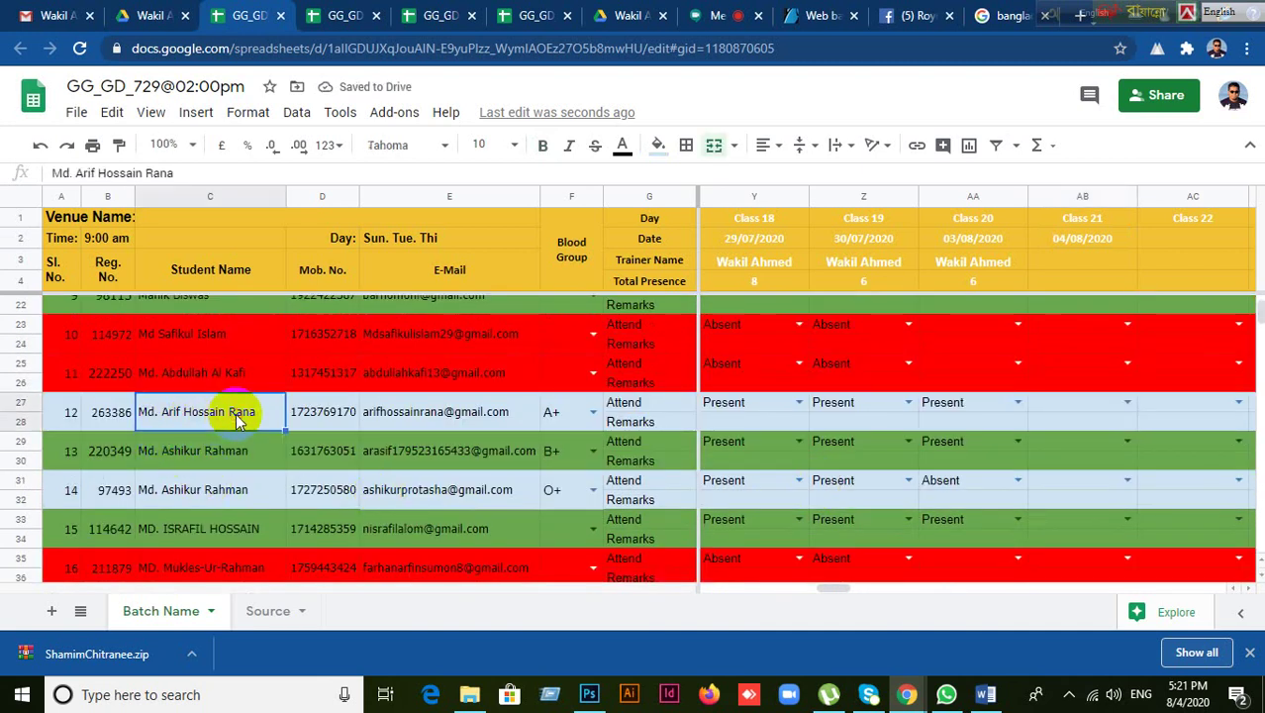
click(1069, 406)
scroll(1095, 465, down, 2)
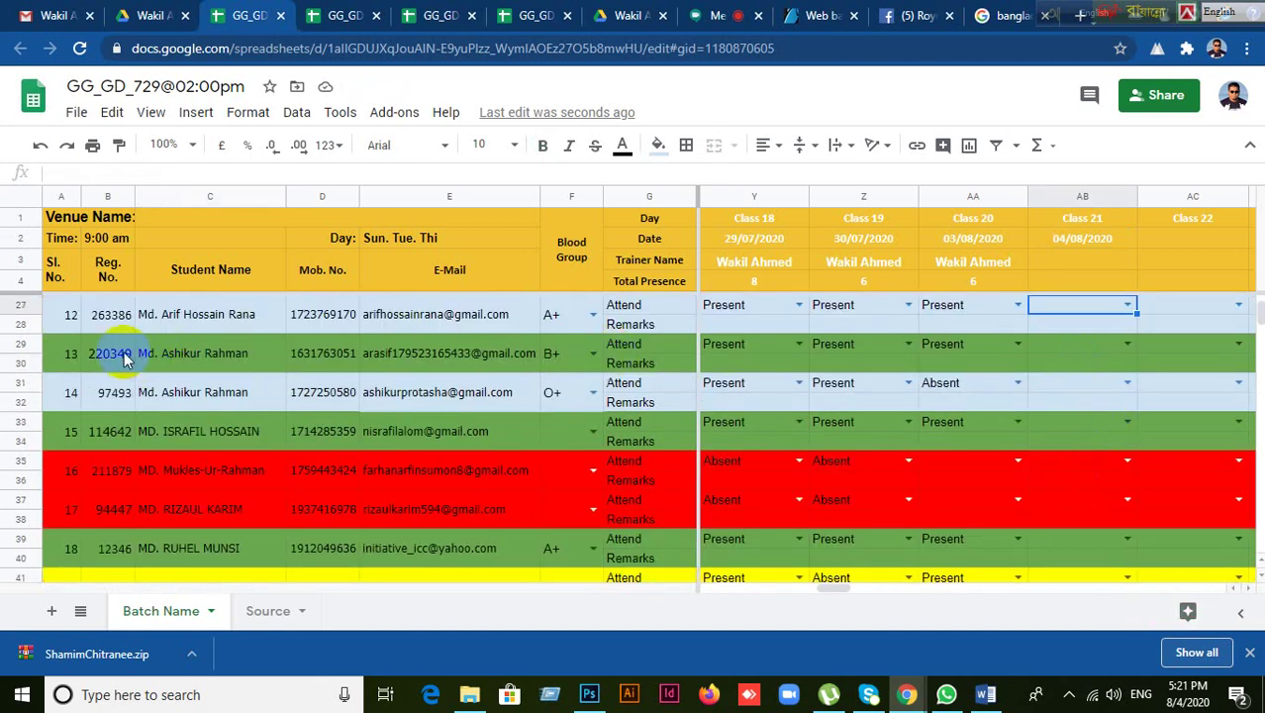
click(194, 363)
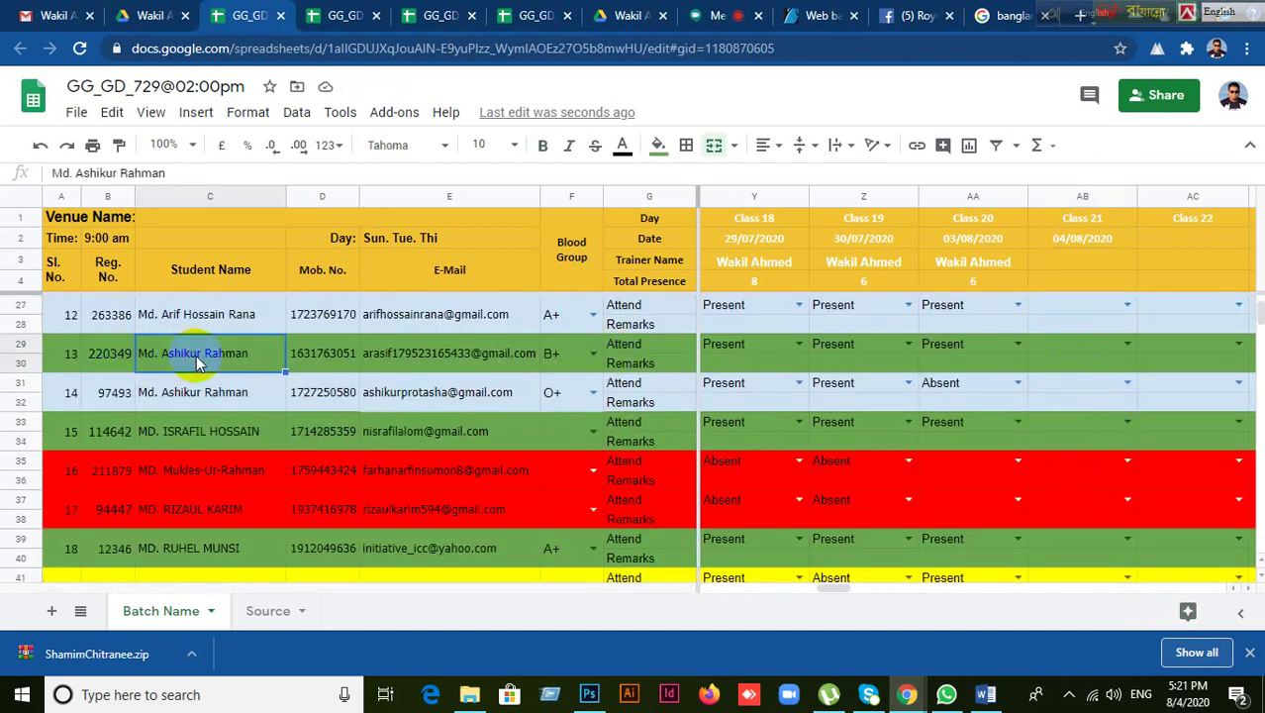
click(337, 362)
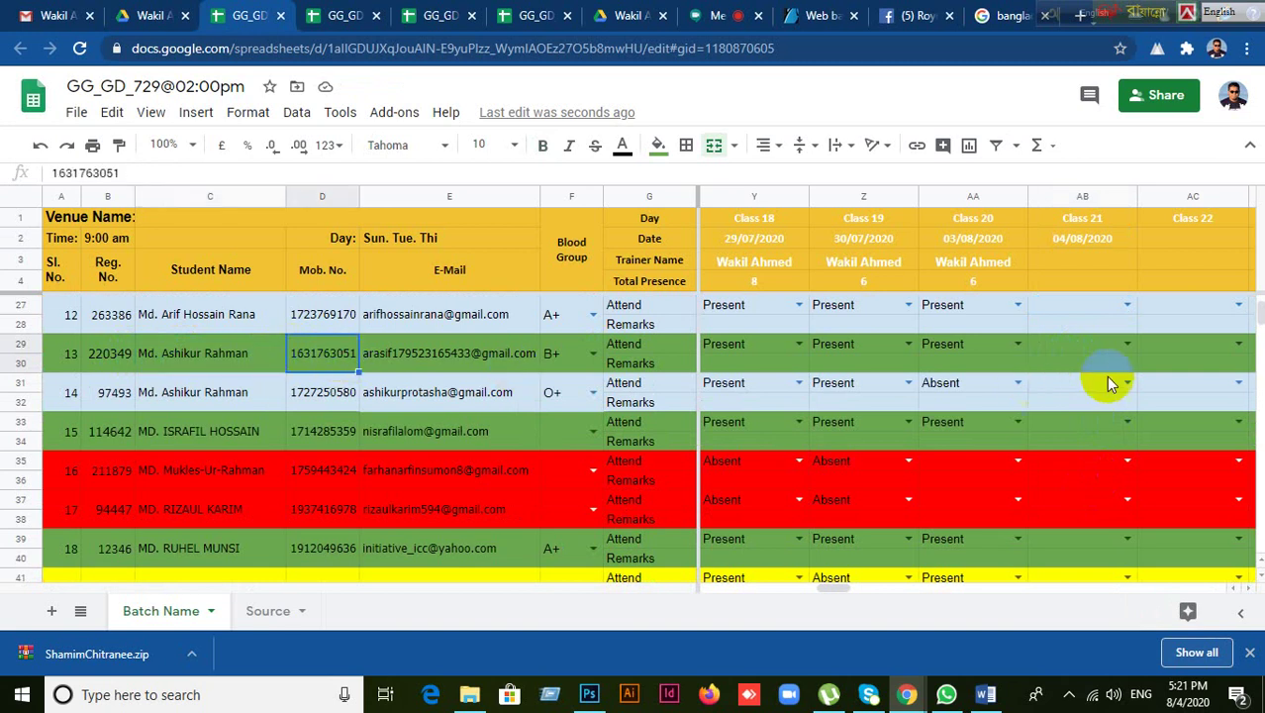
click(1114, 348)
click(1126, 344)
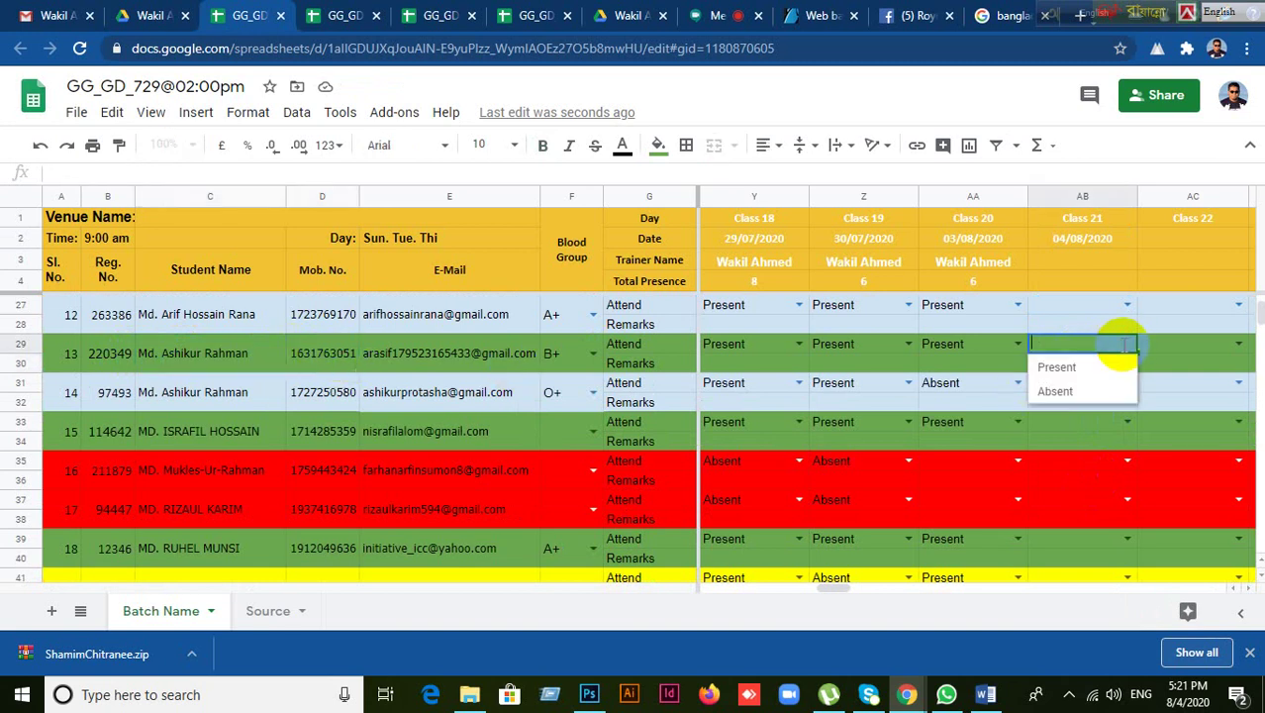
click(1060, 369)
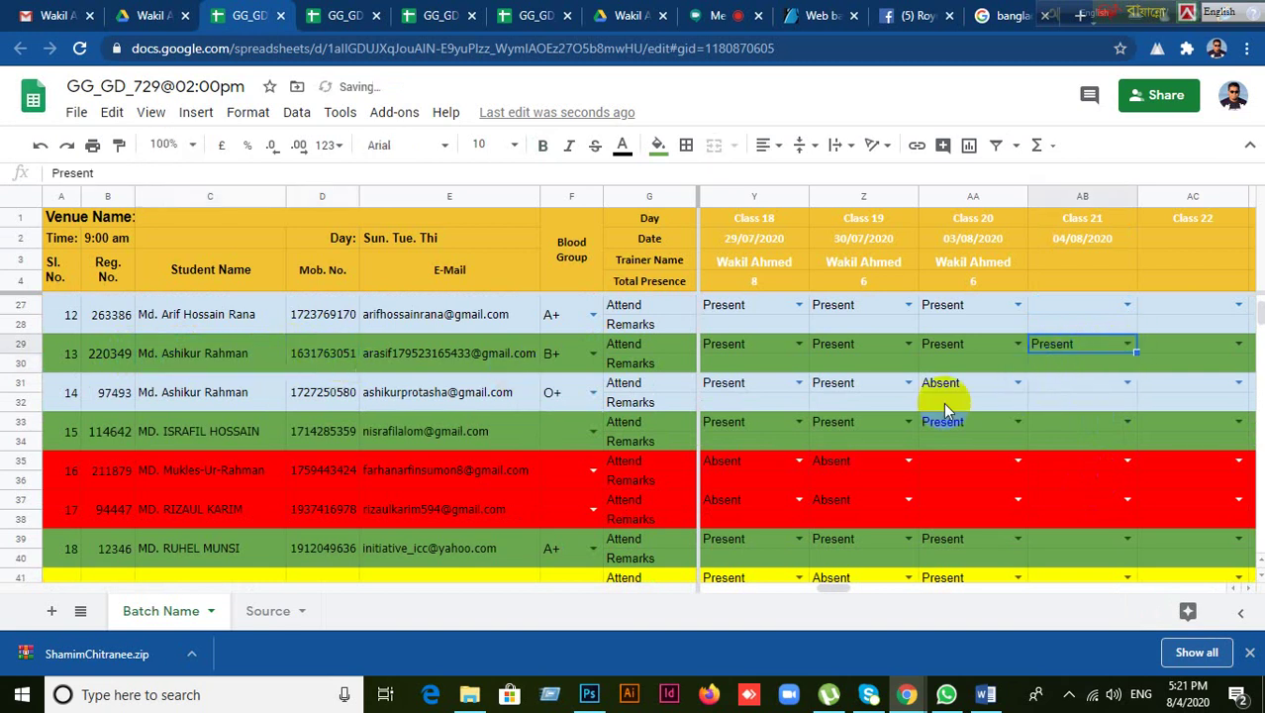
- Check the entry of serial number 14, and mark the student with serial number 15 as Present for Class 21
click(223, 395)
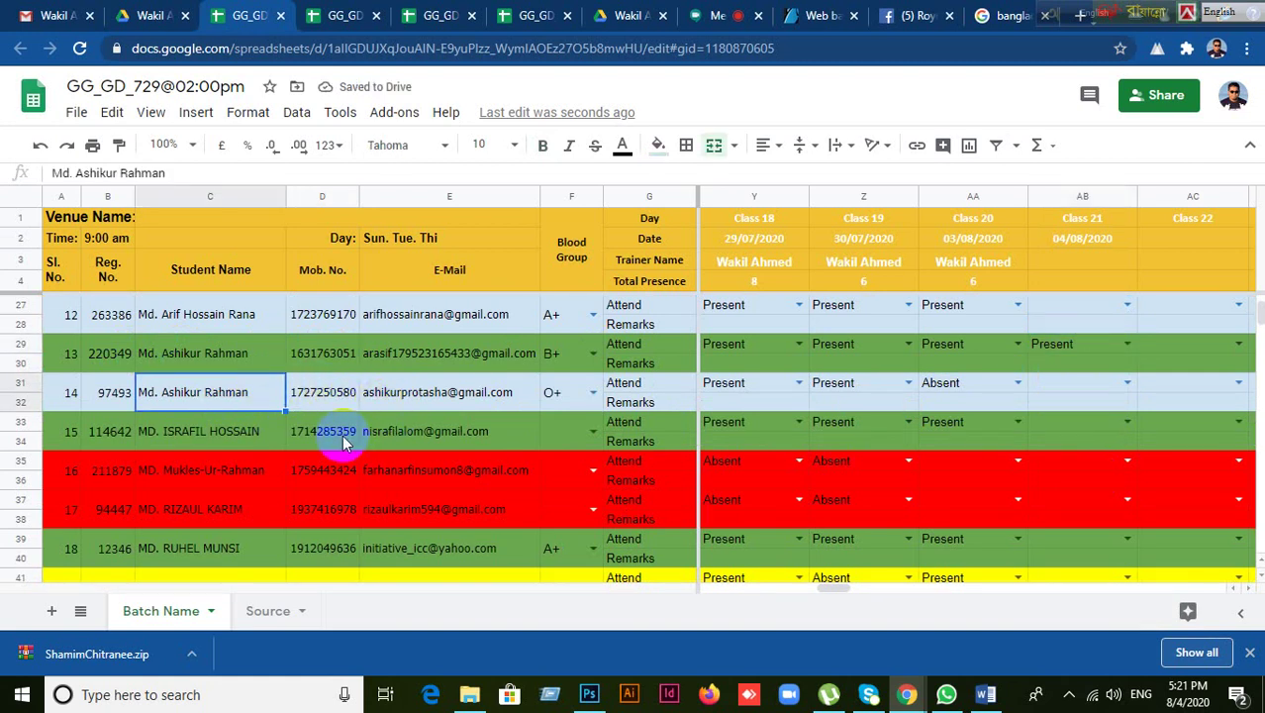
click(1077, 426)
click(1126, 422)
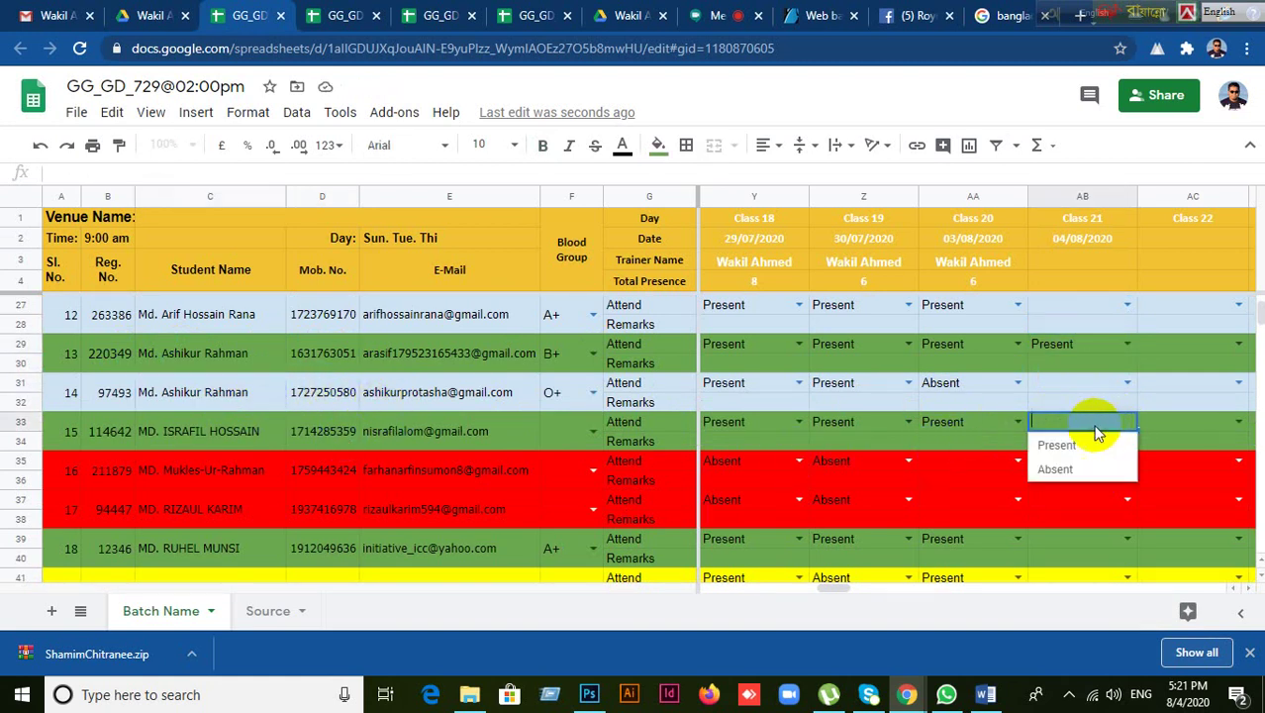
click(1067, 445)
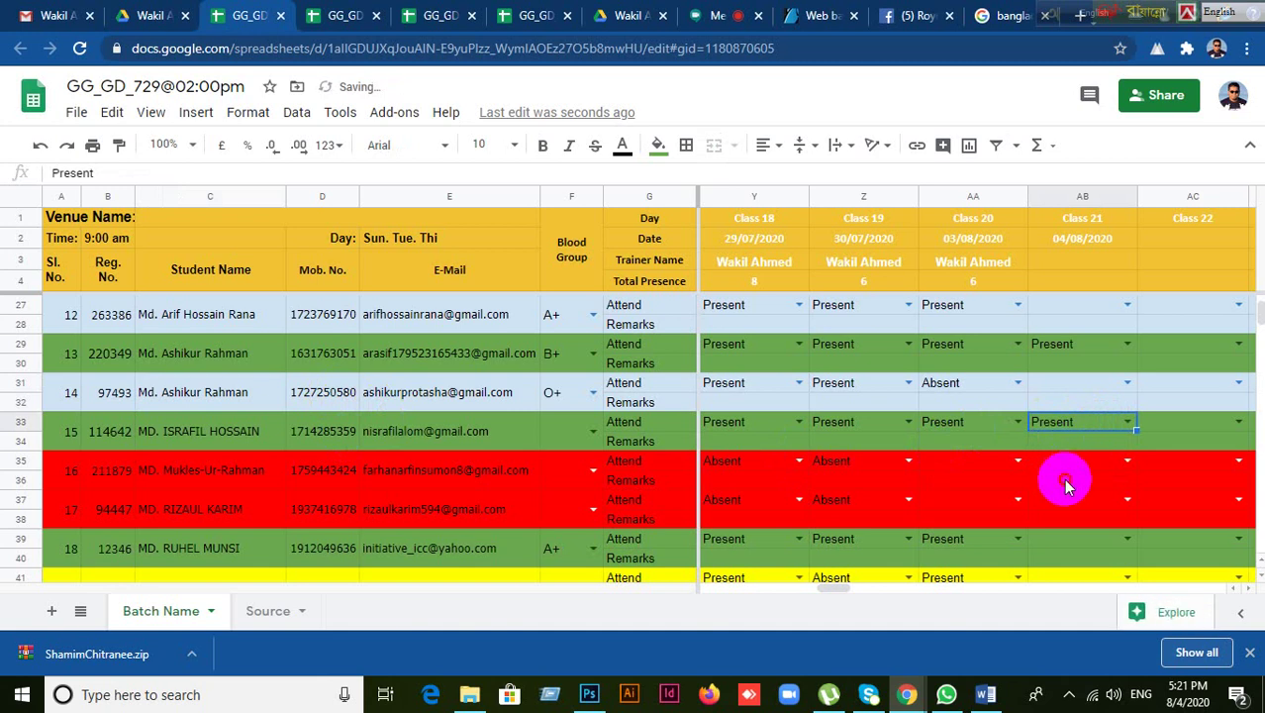
- Mark the student with serial no. 18 as Present for Class 21 in the 02:00pm batch sheet
scroll(1062, 516, down, 1)
click(415, 512)
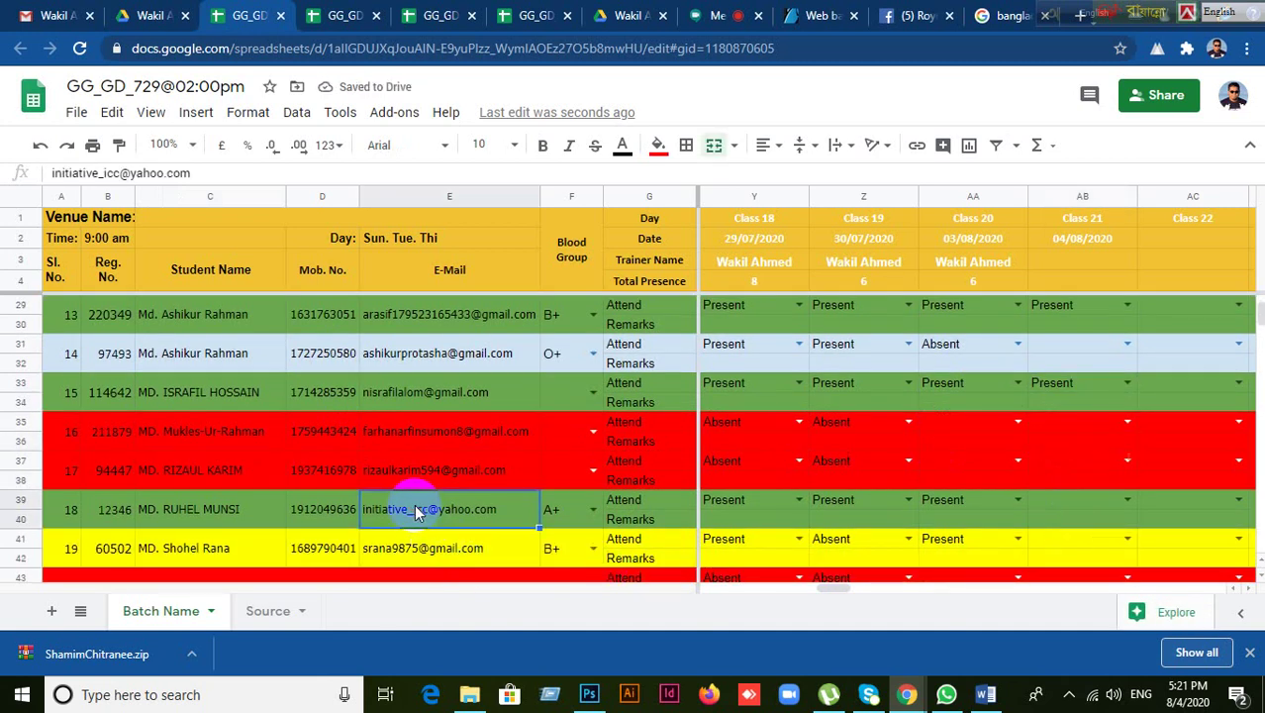
click(1109, 503)
click(1126, 503)
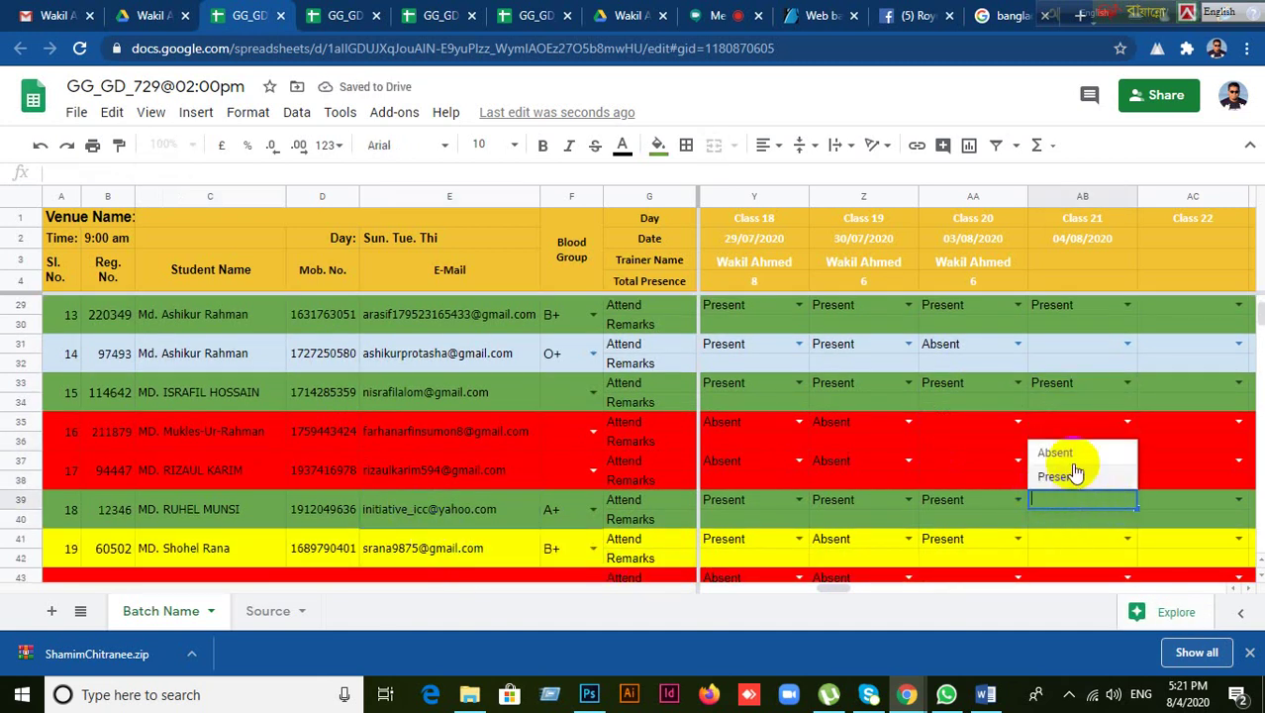
click(1064, 476)
- Review the Class 21 attendance cells of serial nos. 19 to 26, then return to the start of the list
scroll(1082, 519, down, 4)
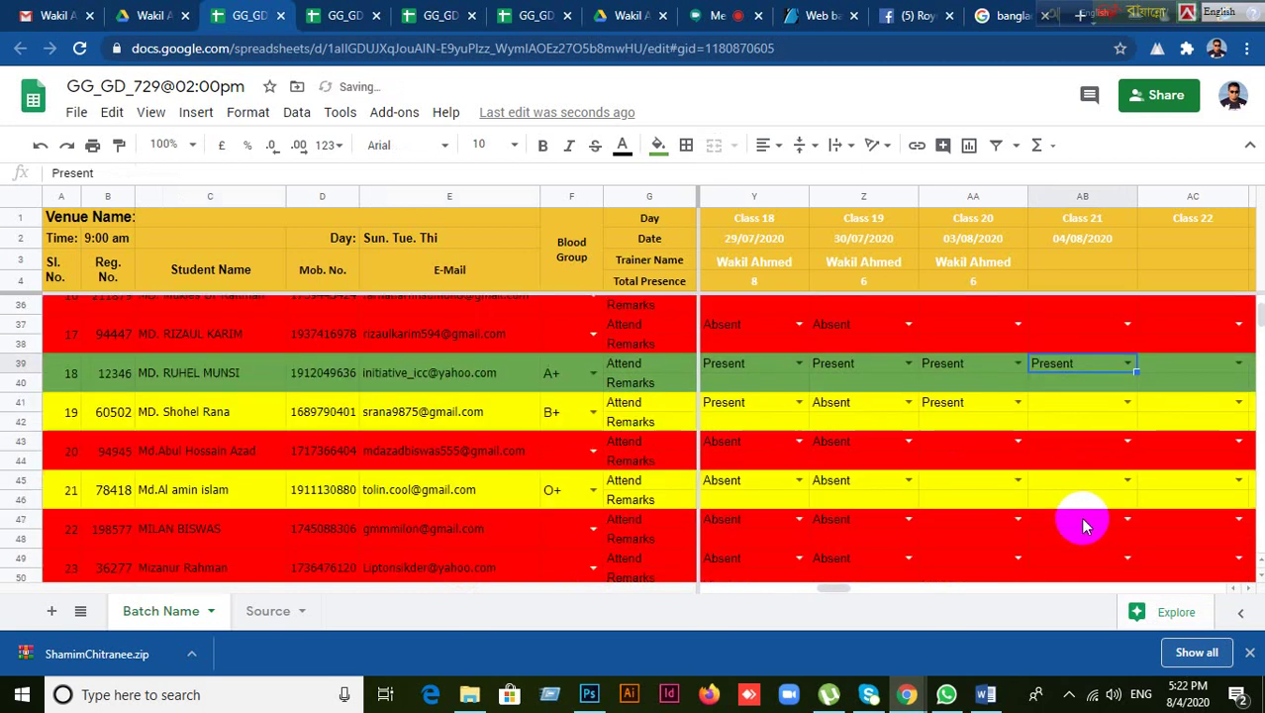
scroll(1089, 522, down, 2)
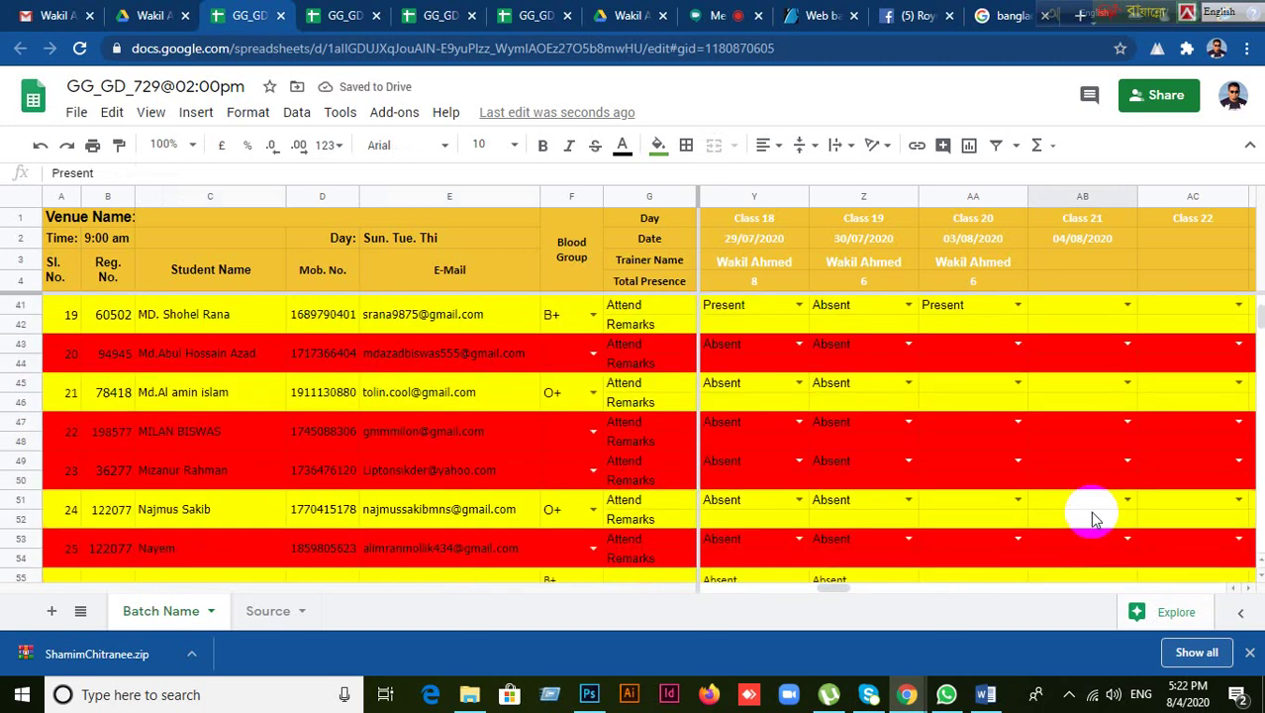
scroll(693, 495, up, 3)
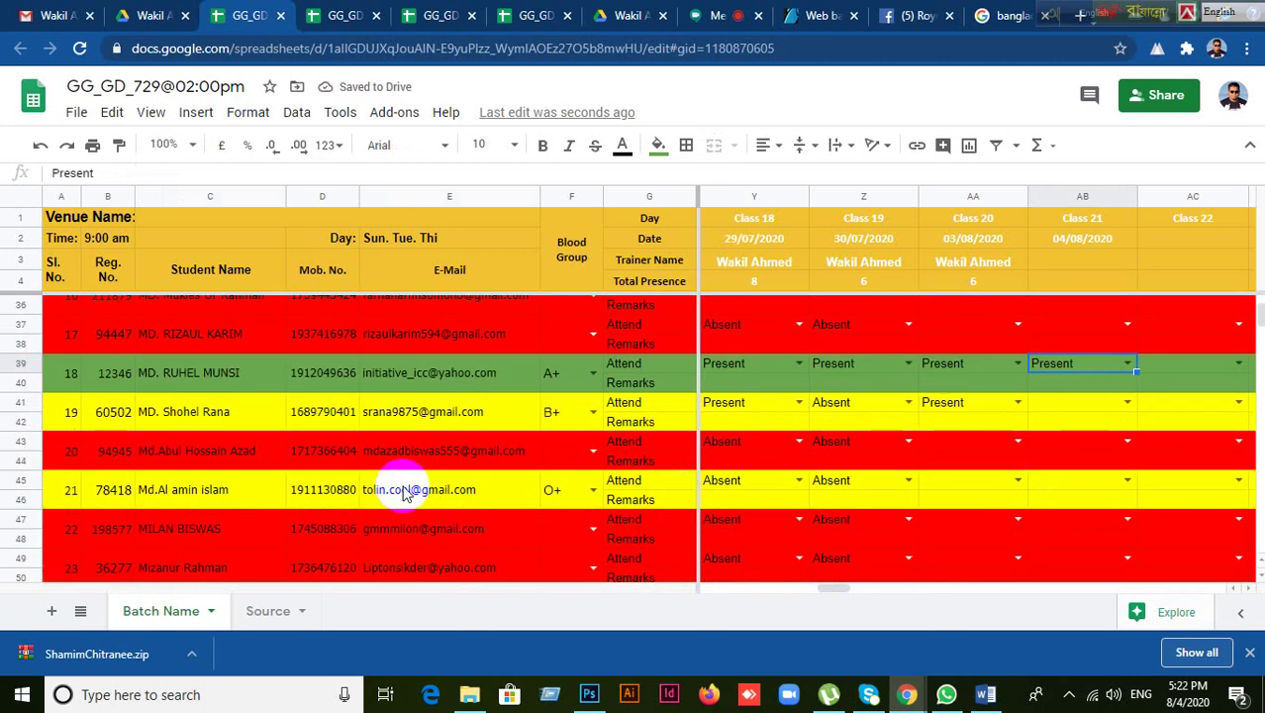
click(191, 419)
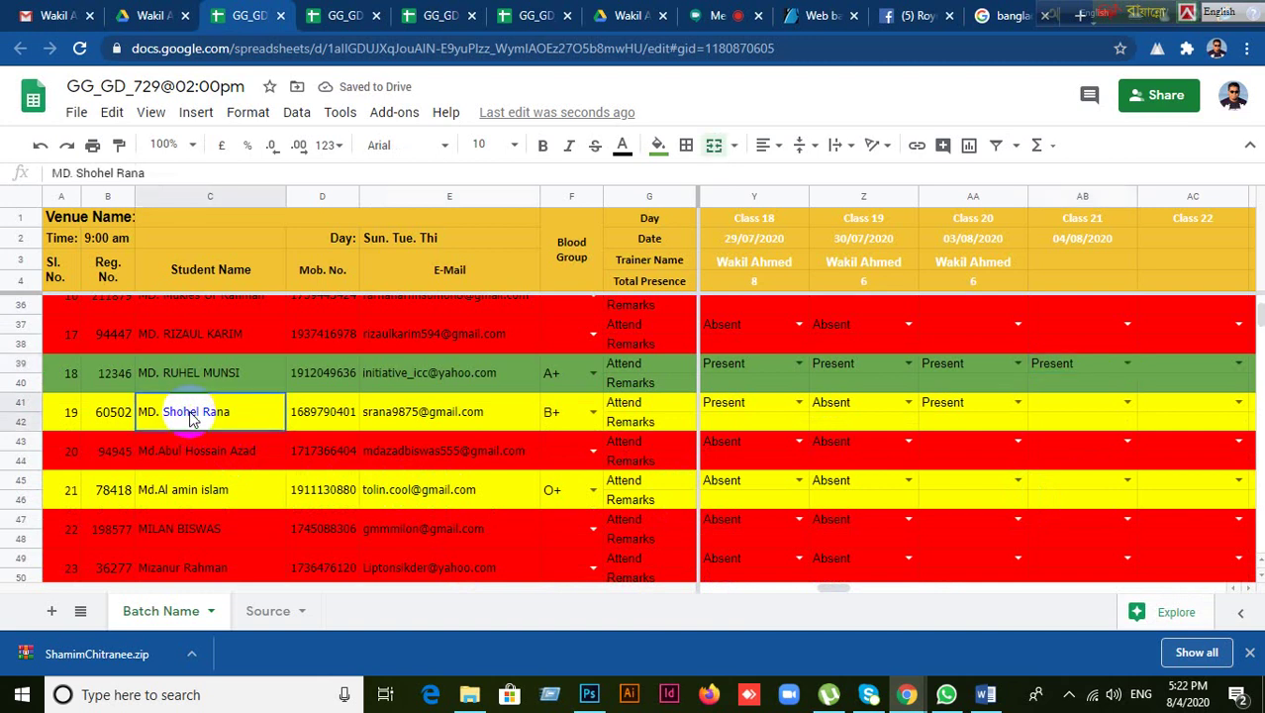
click(1082, 409)
scroll(1060, 488, down, 1)
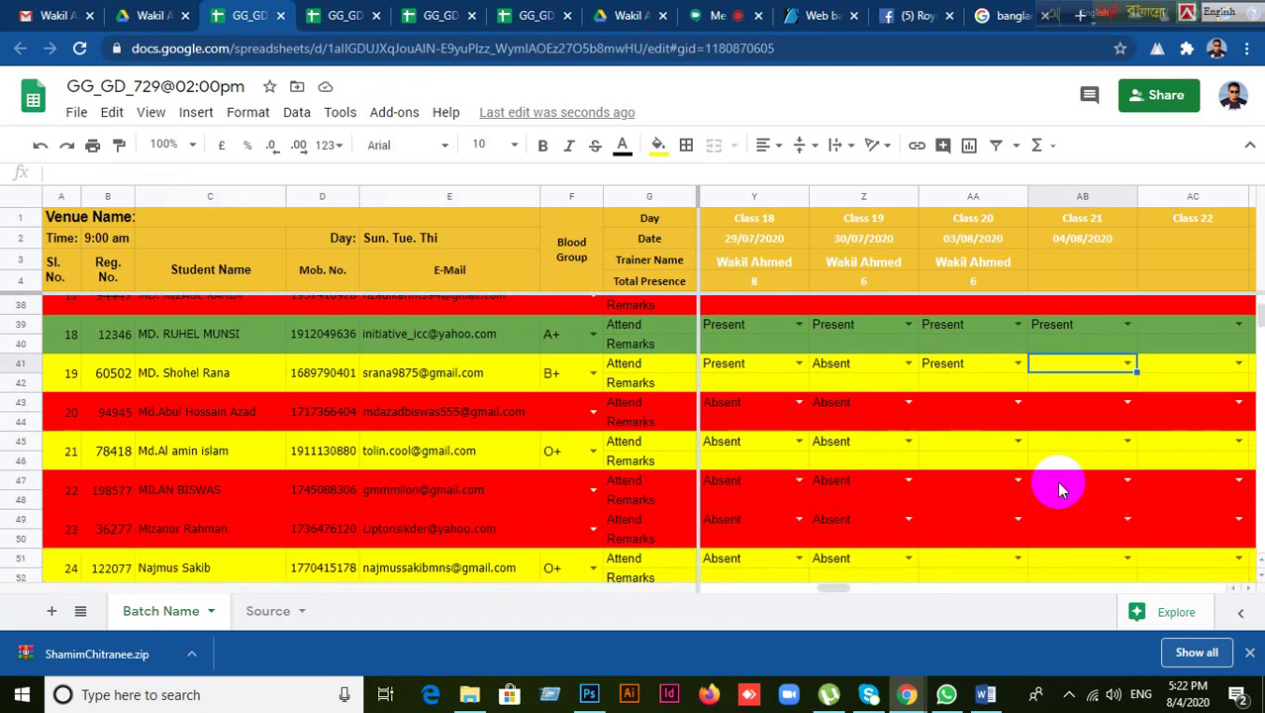
click(1086, 451)
scroll(1017, 501, down, 3)
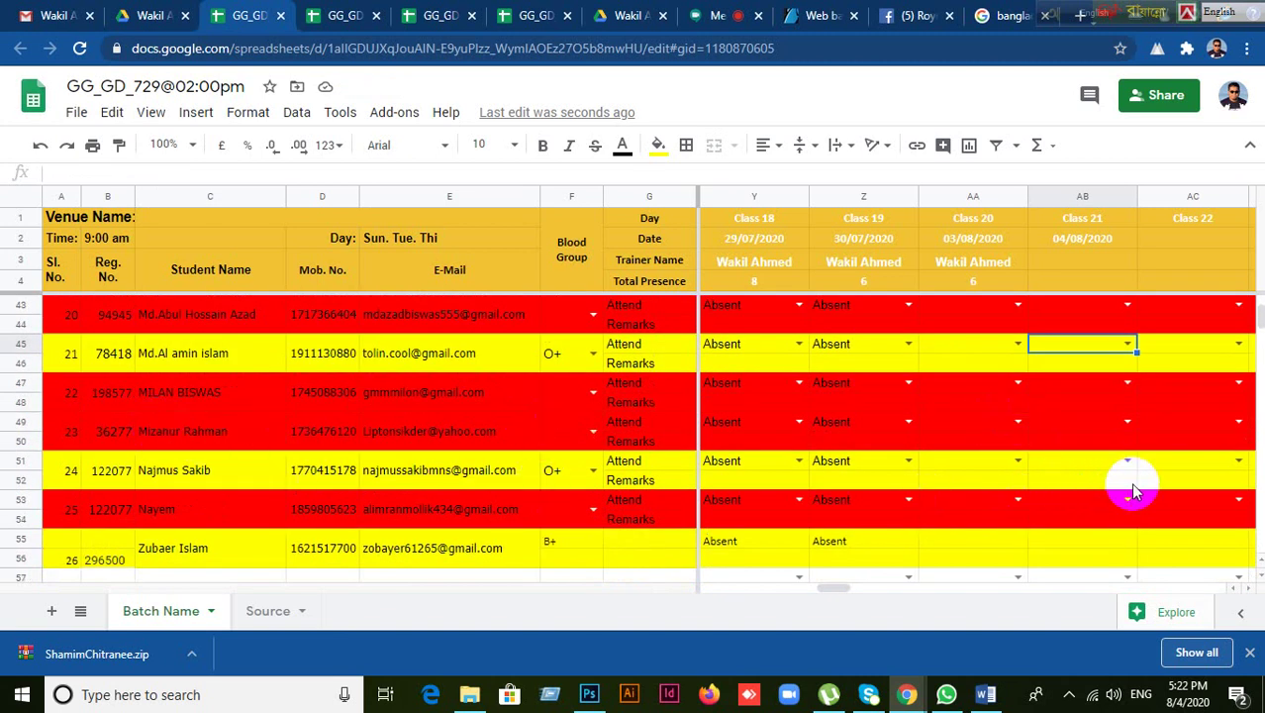
scroll(1133, 488, down, 1)
scroll(1133, 488, down, 2)
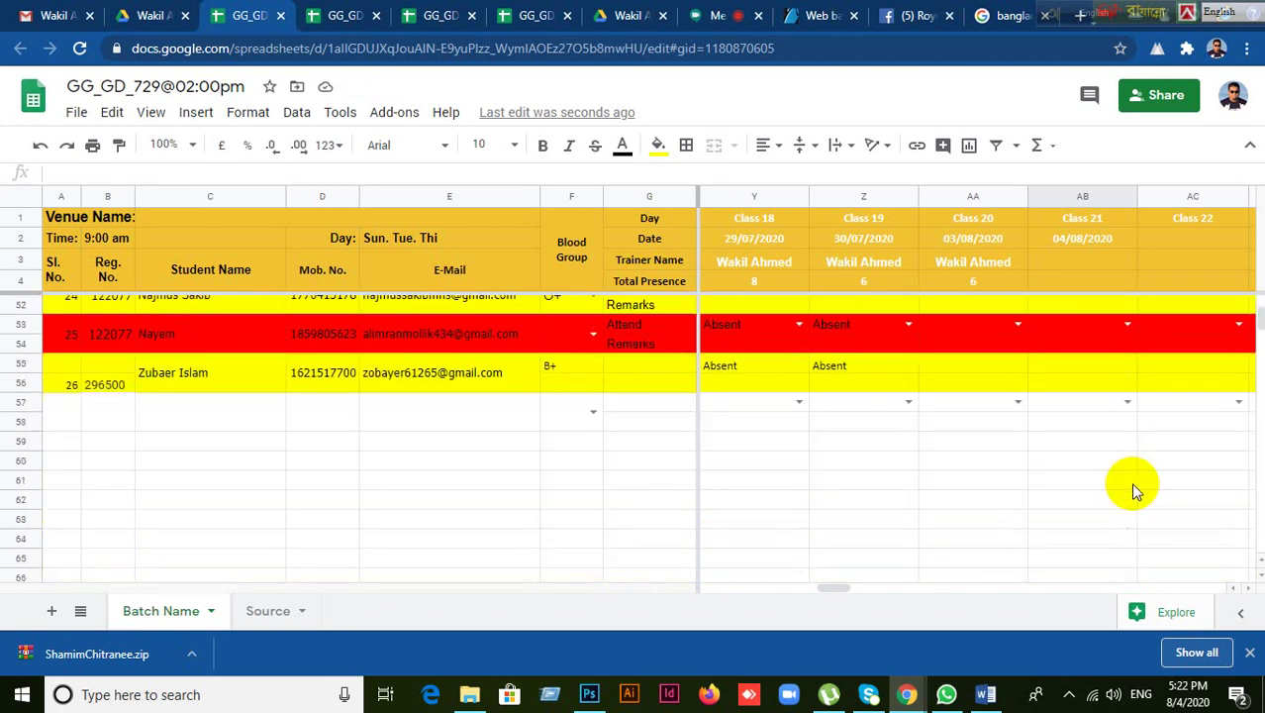
scroll(1119, 490, up, 10)
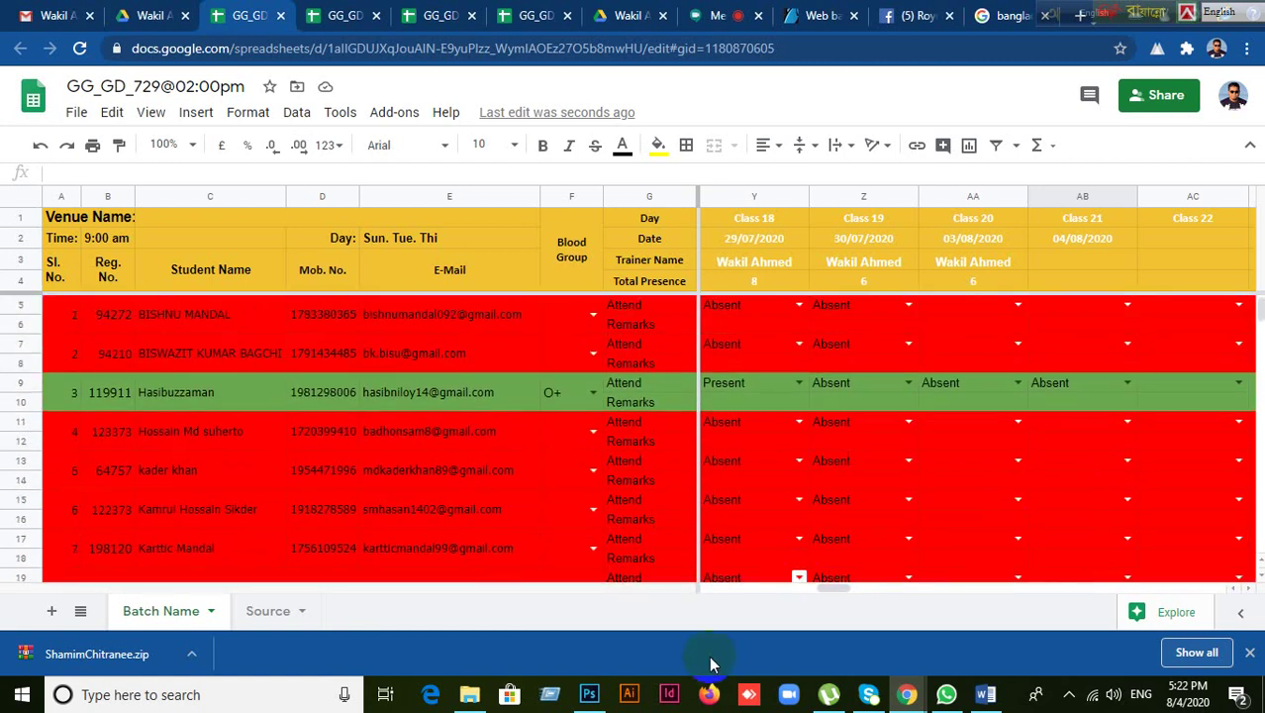
- Check the participants in the ongoing Google Meet call
click(589, 694)
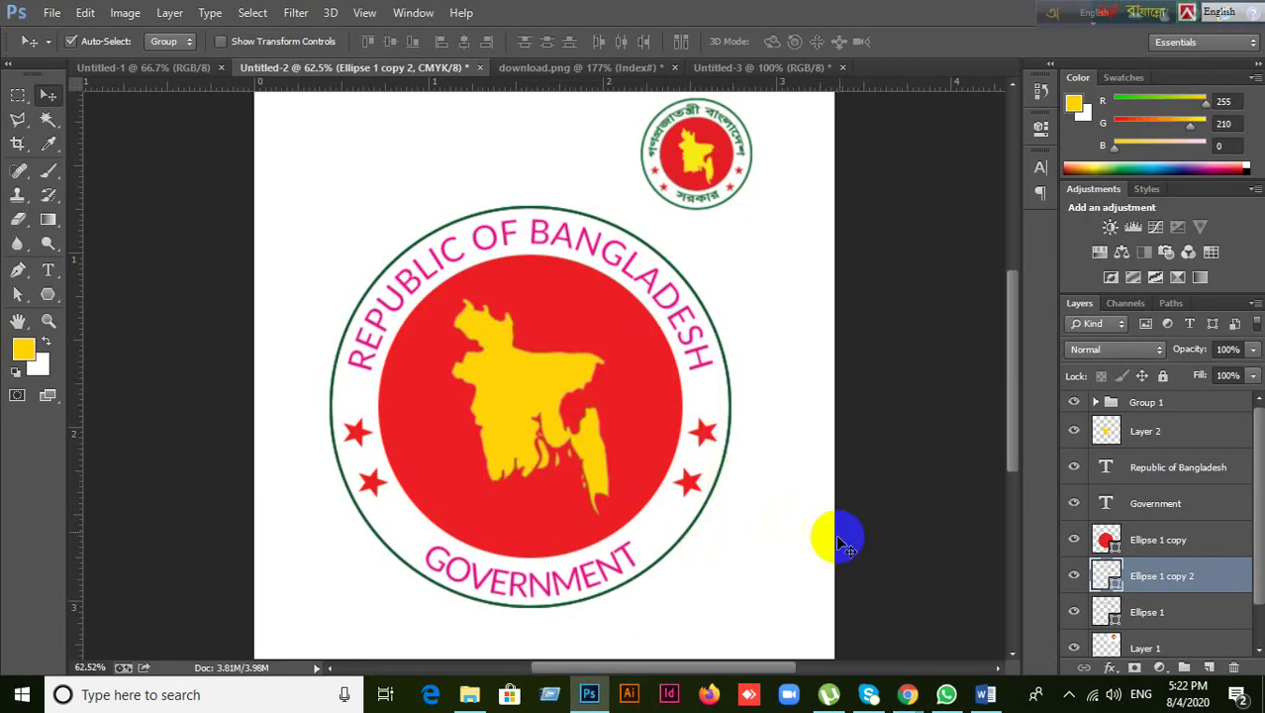
click(907, 693)
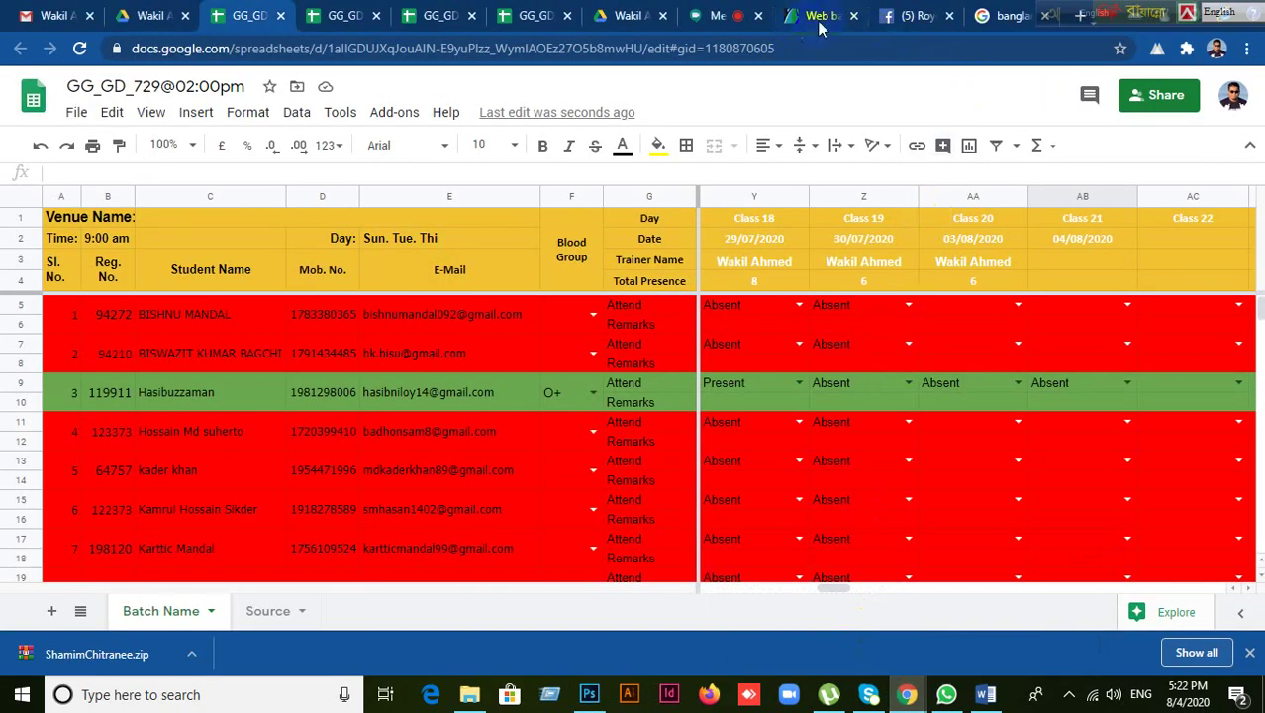
click(720, 16)
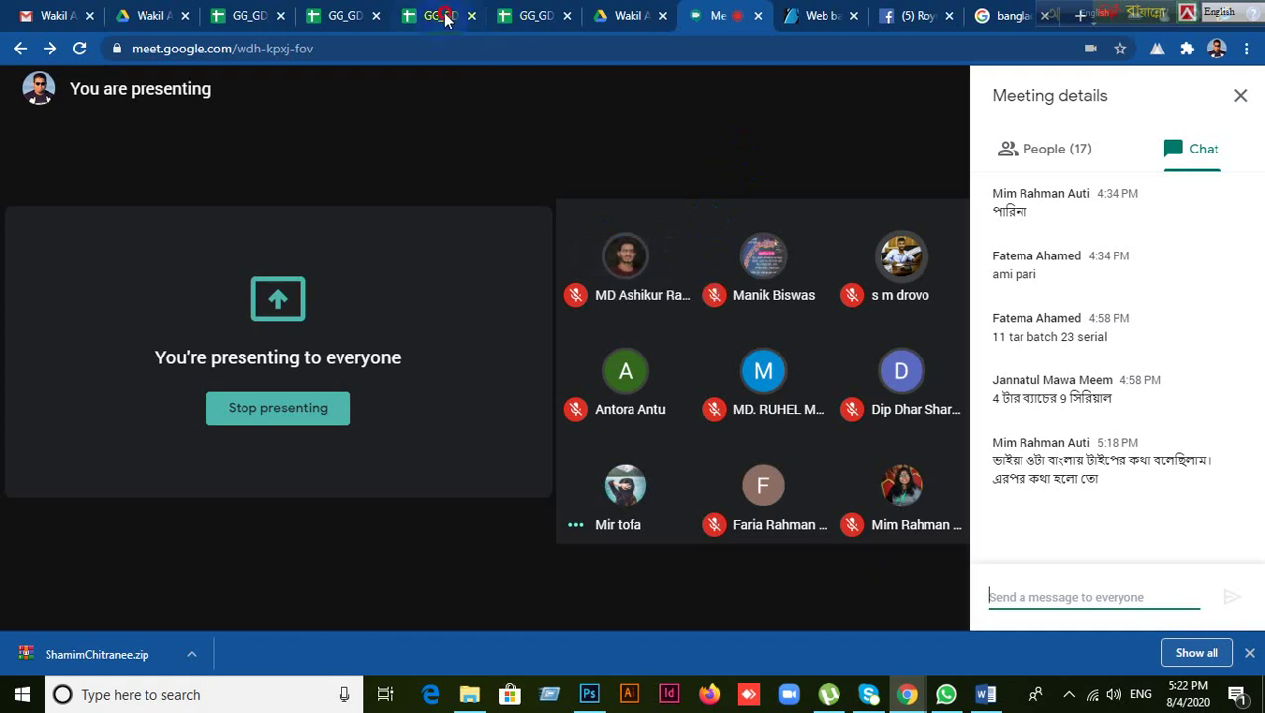
- Switch to the GG_GD-728@09:00am .XLSX sheet and mark serial no. 30 as Present for Class 21
click(446, 18)
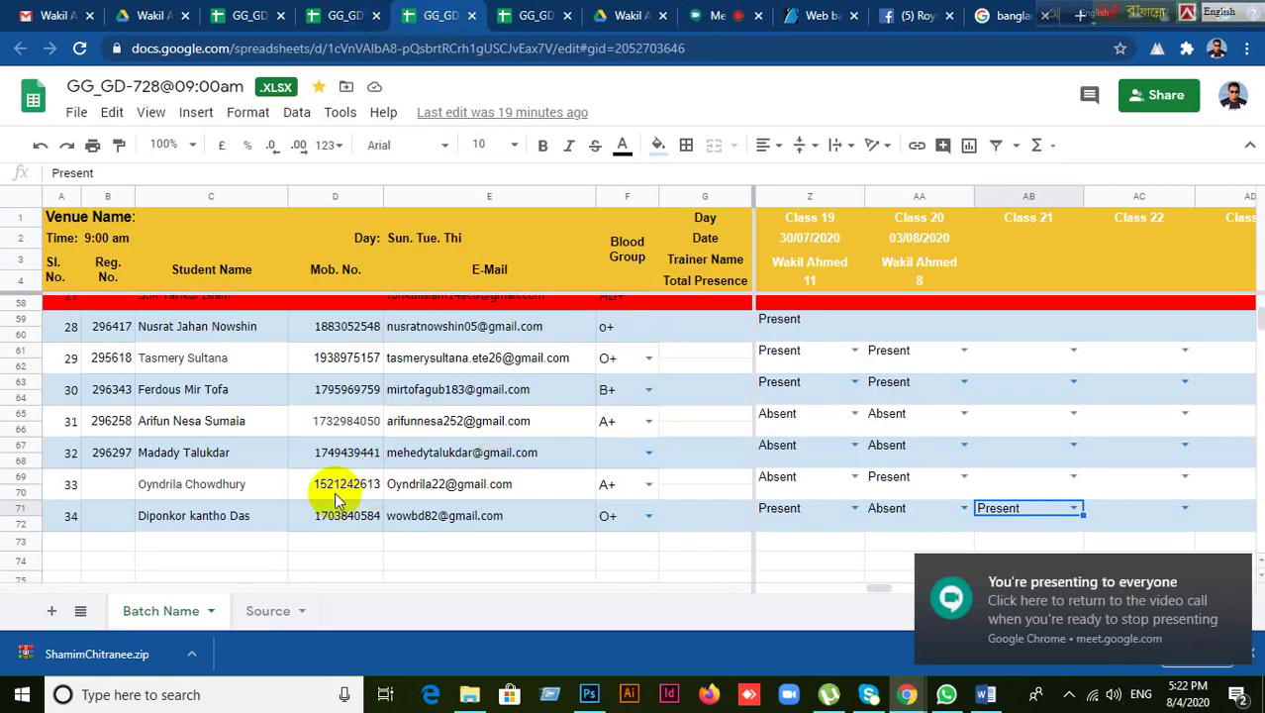
click(196, 395)
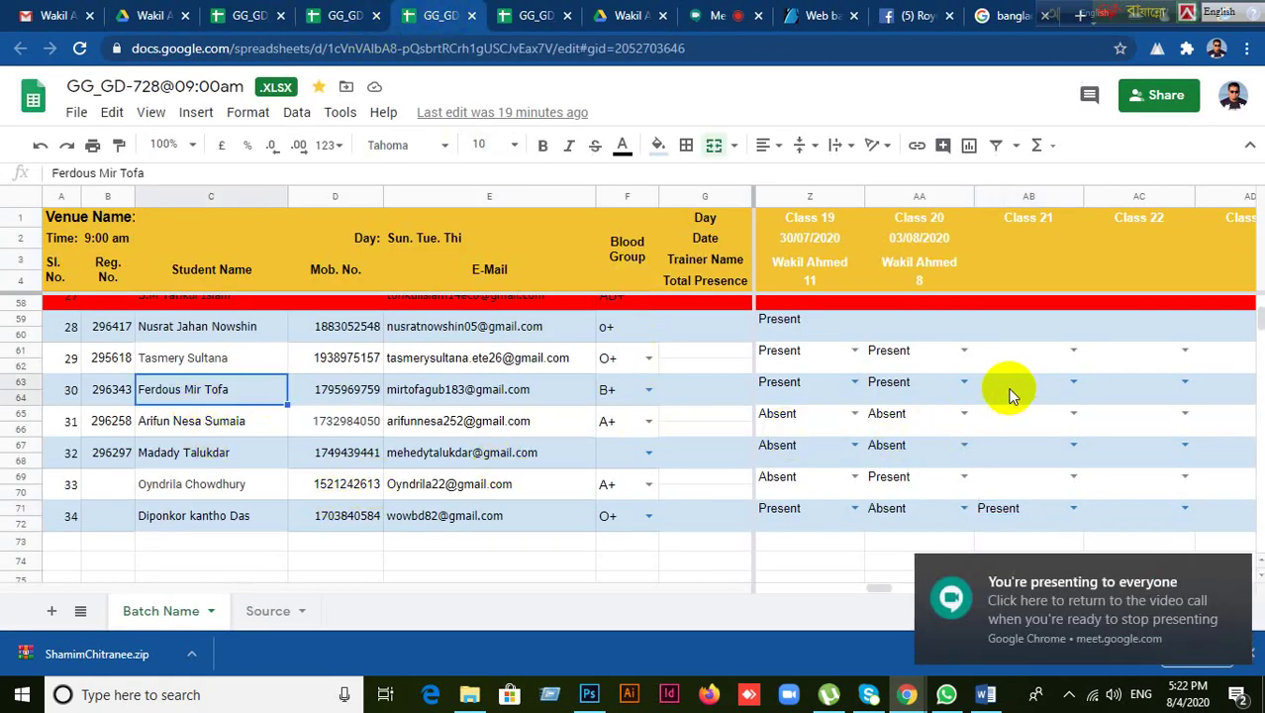
click(1044, 387)
click(1069, 386)
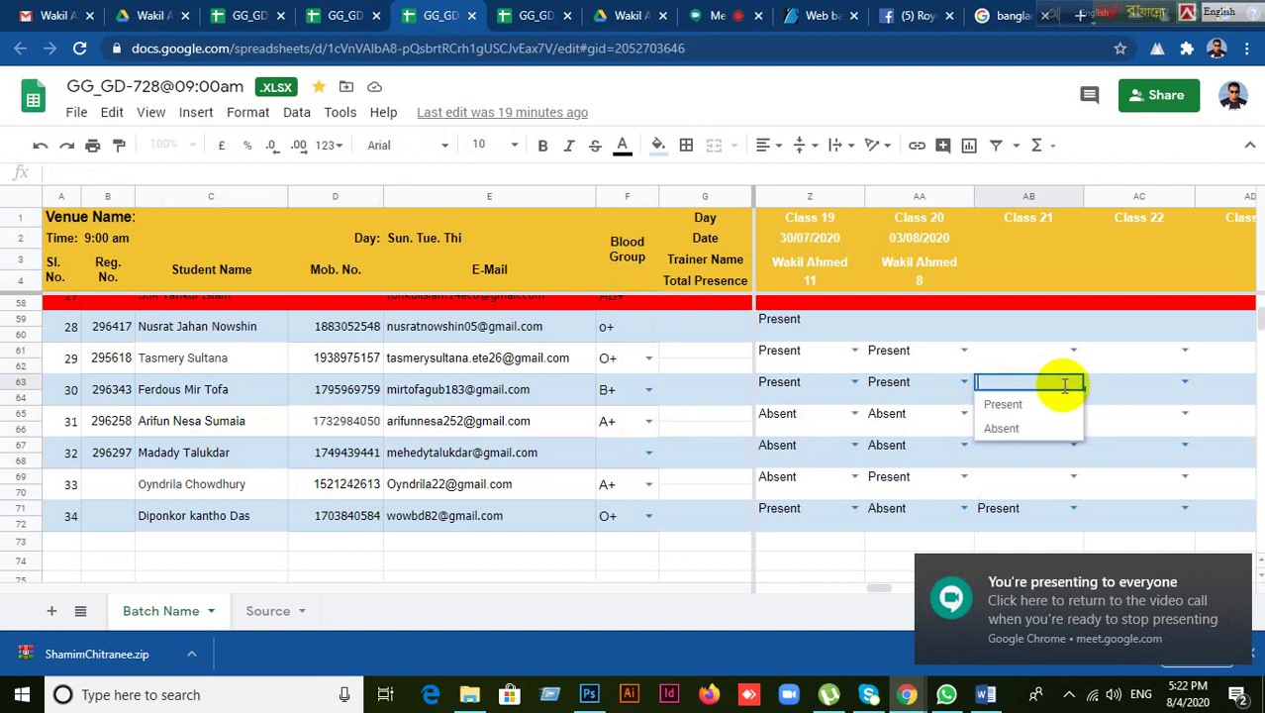
click(1002, 406)
- Mark the student with serial no. 29 as Present for Class 21 in the .XLSX sheet
scroll(1020, 445, up, 2)
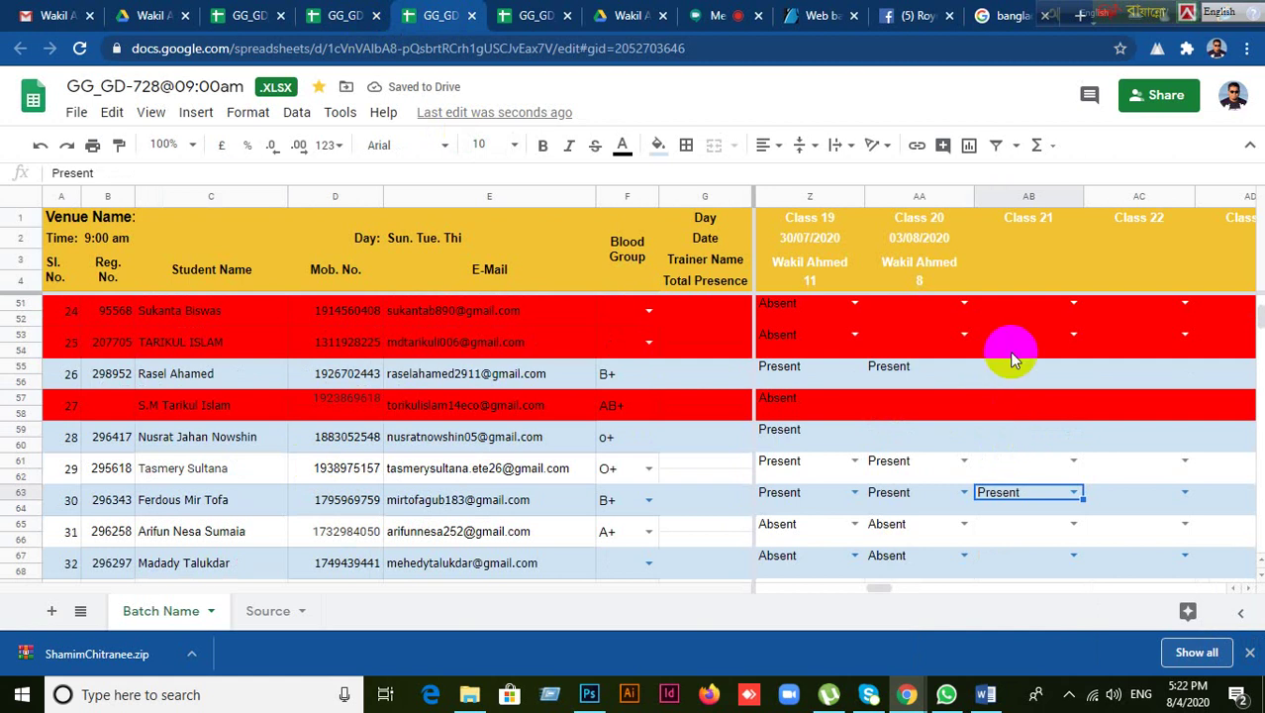
click(1015, 464)
click(1073, 461)
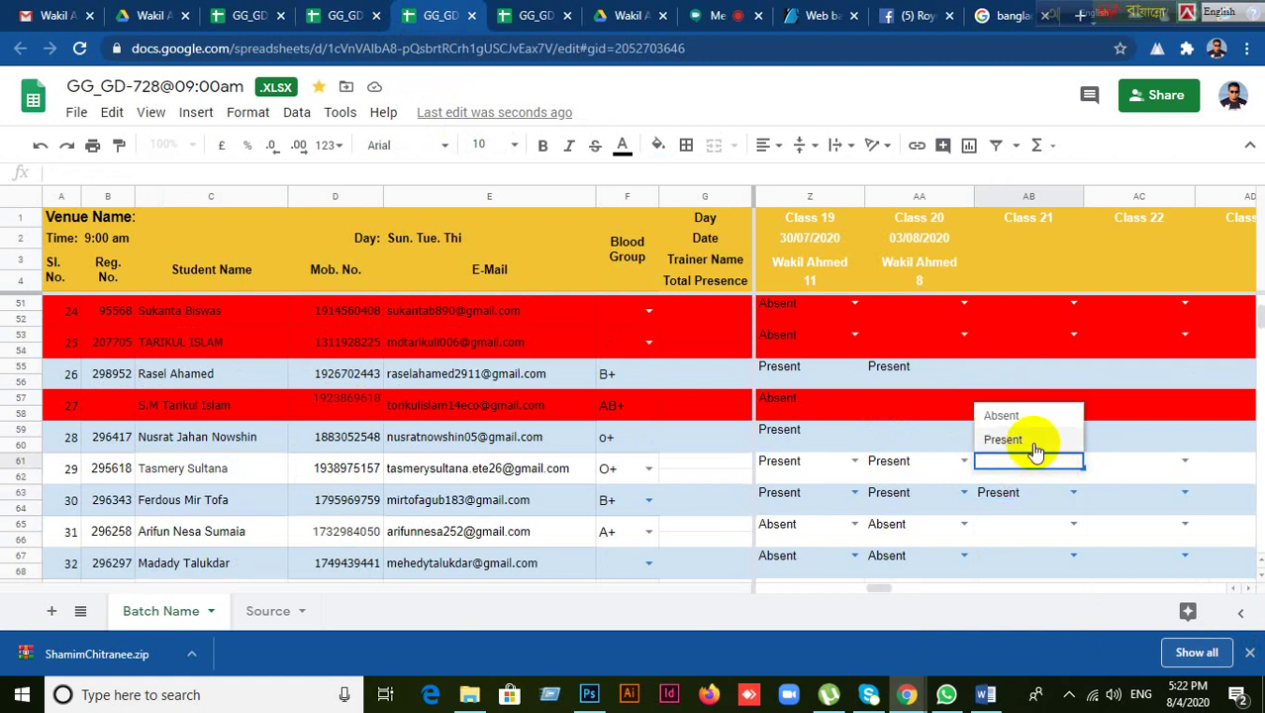
click(1029, 447)
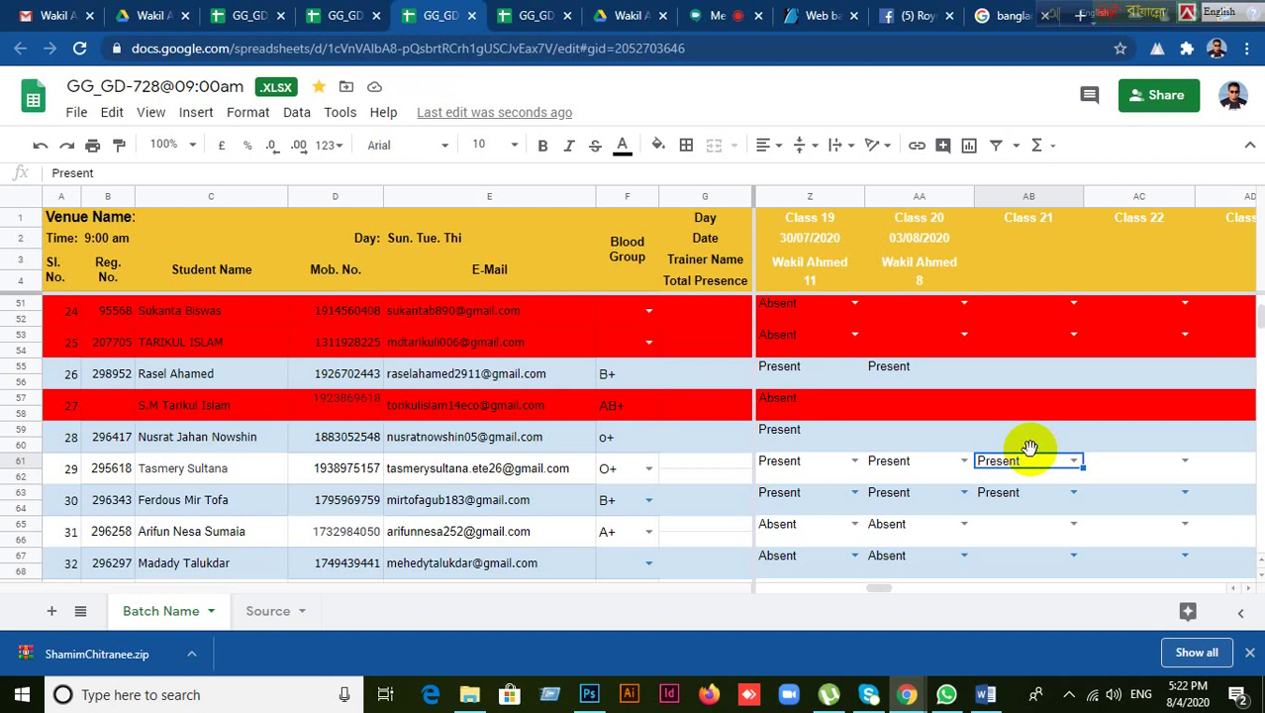
- Examine the Class 20 entry of serial no. 28 and the attendance rows back up to serial no. 1
click(888, 423)
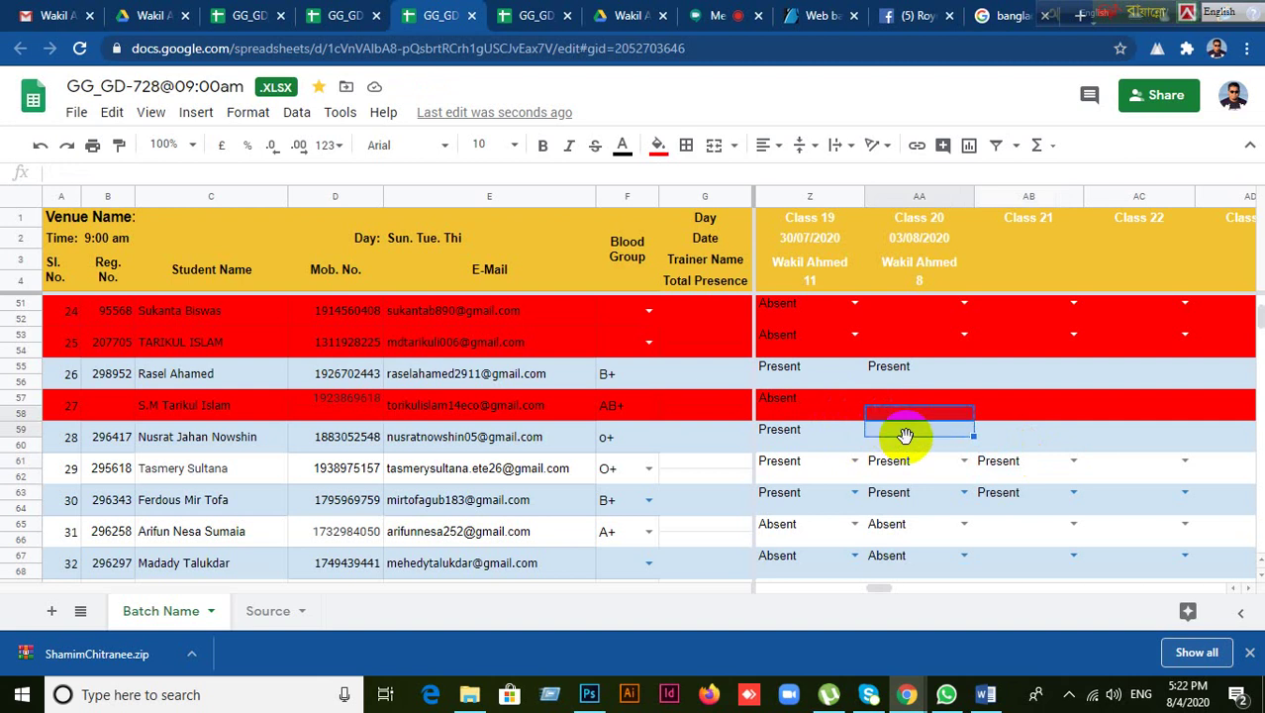
click(933, 455)
click(918, 428)
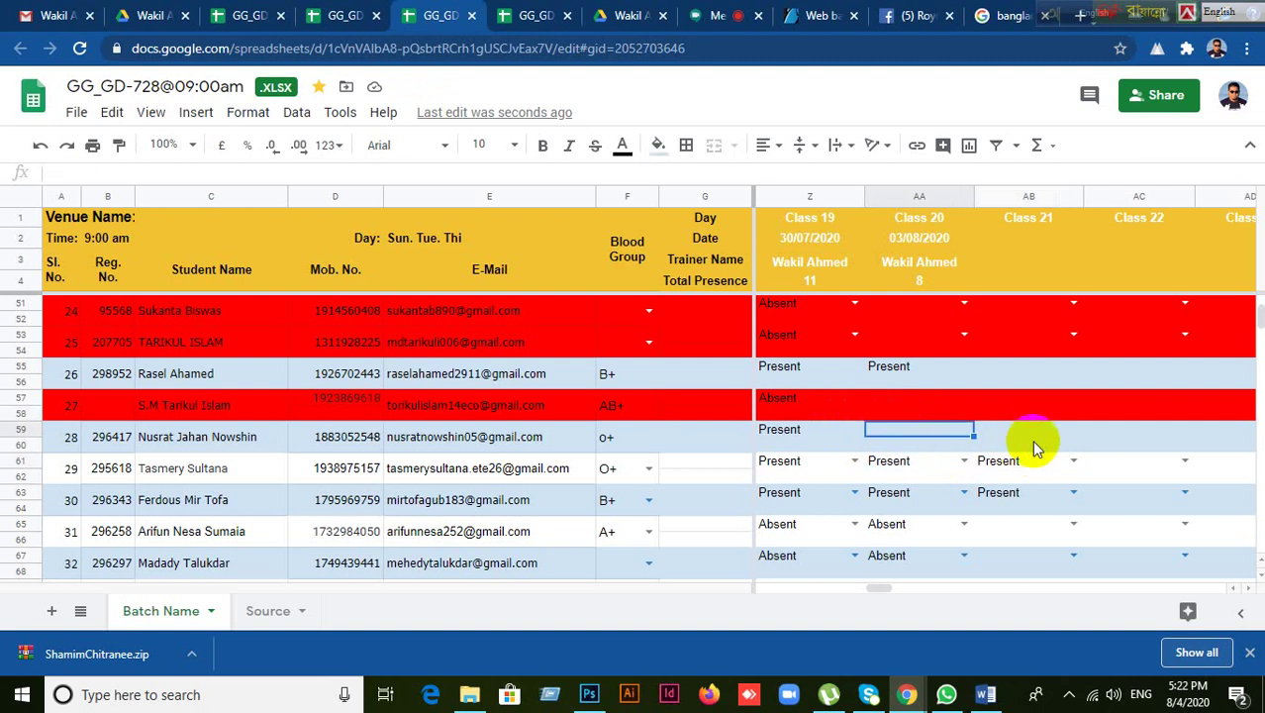
scroll(1032, 447, up, 10)
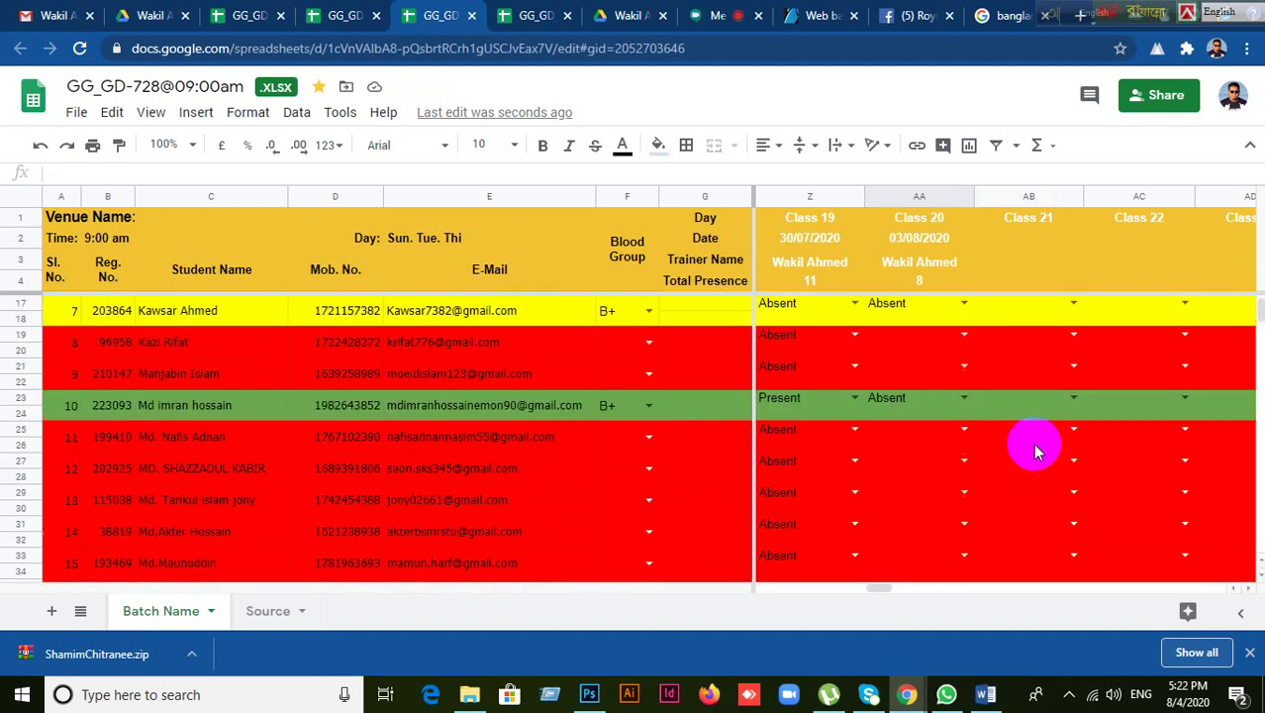
scroll(1034, 451, up, 3)
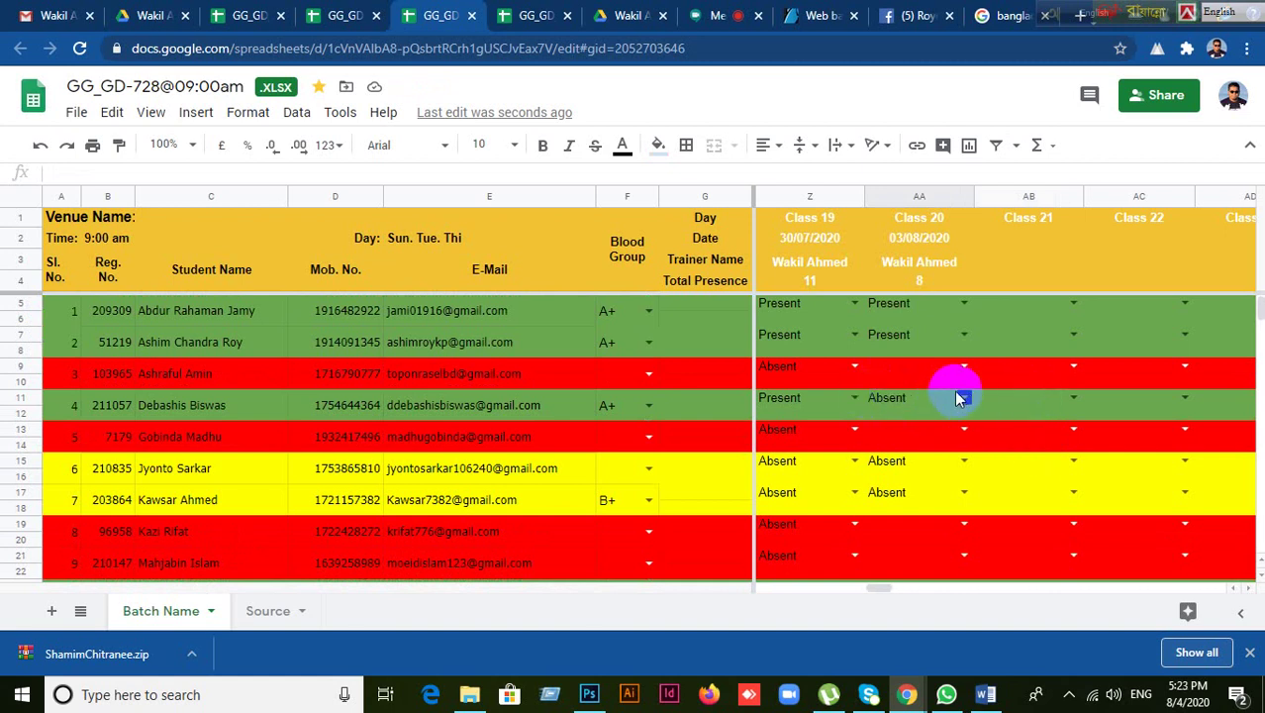
- Open the Google Sheets version of GG_GD-728@09:00am from the shared Drive folder
click(154, 16)
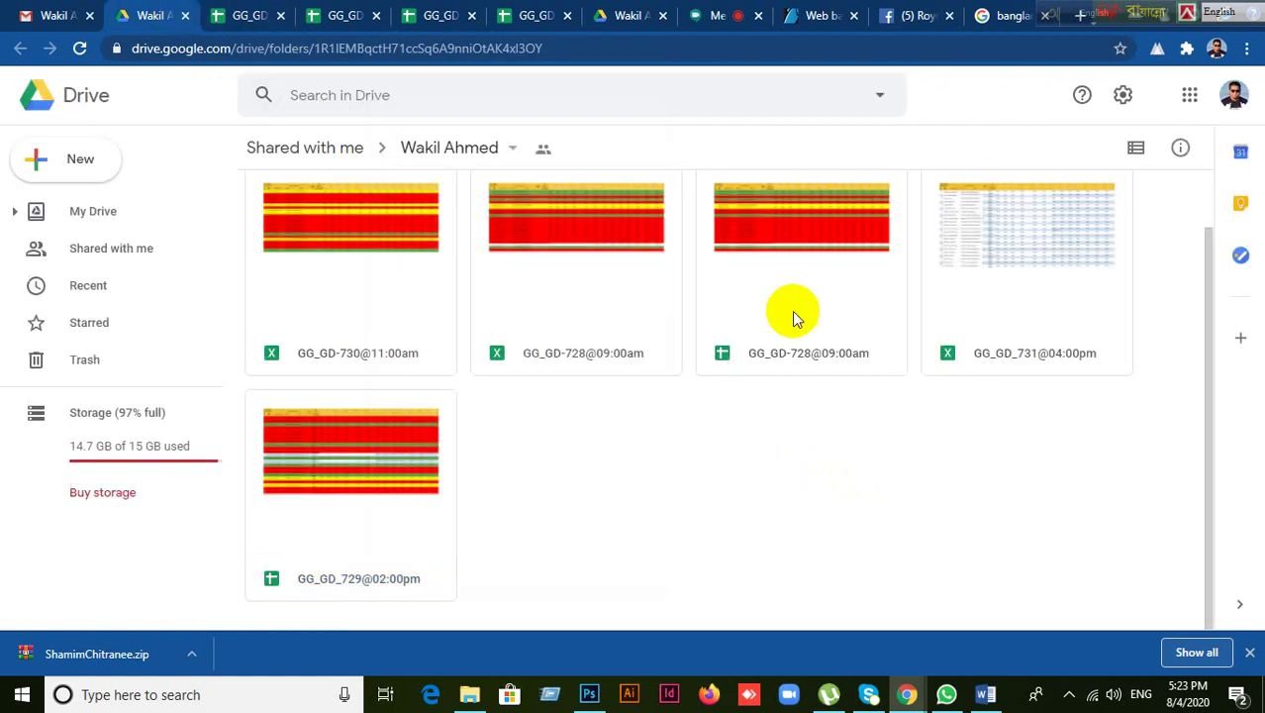
right_click(800, 245)
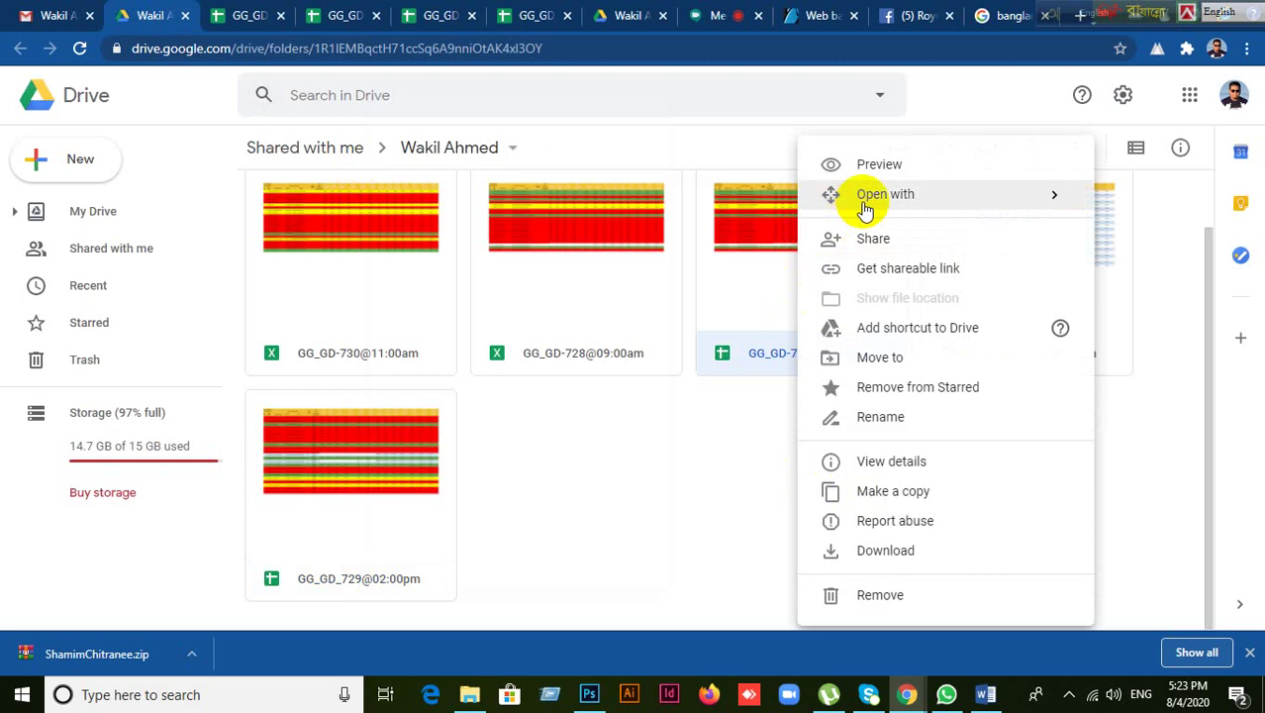
mouse_move(864, 201)
click(673, 208)
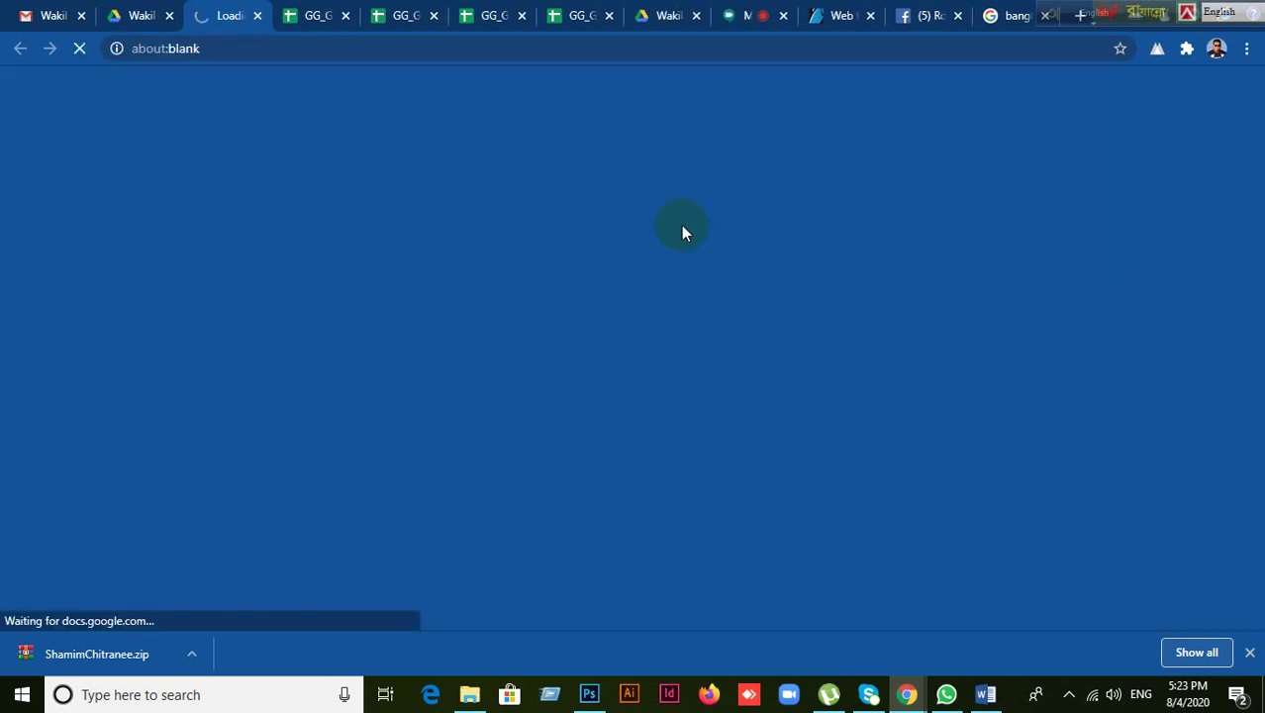
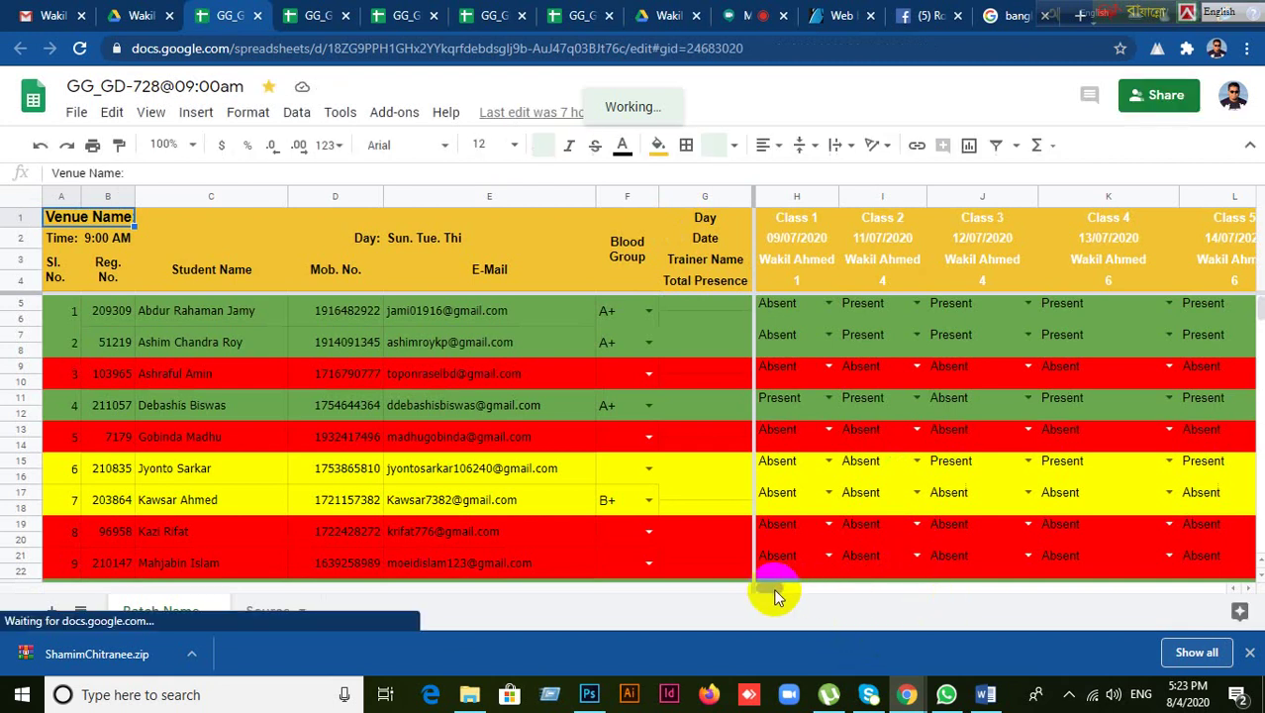
- Mark the student with serial no. 34 as Present in the Class 21 column dated 04/08/2020
drag(771, 590, 896, 590)
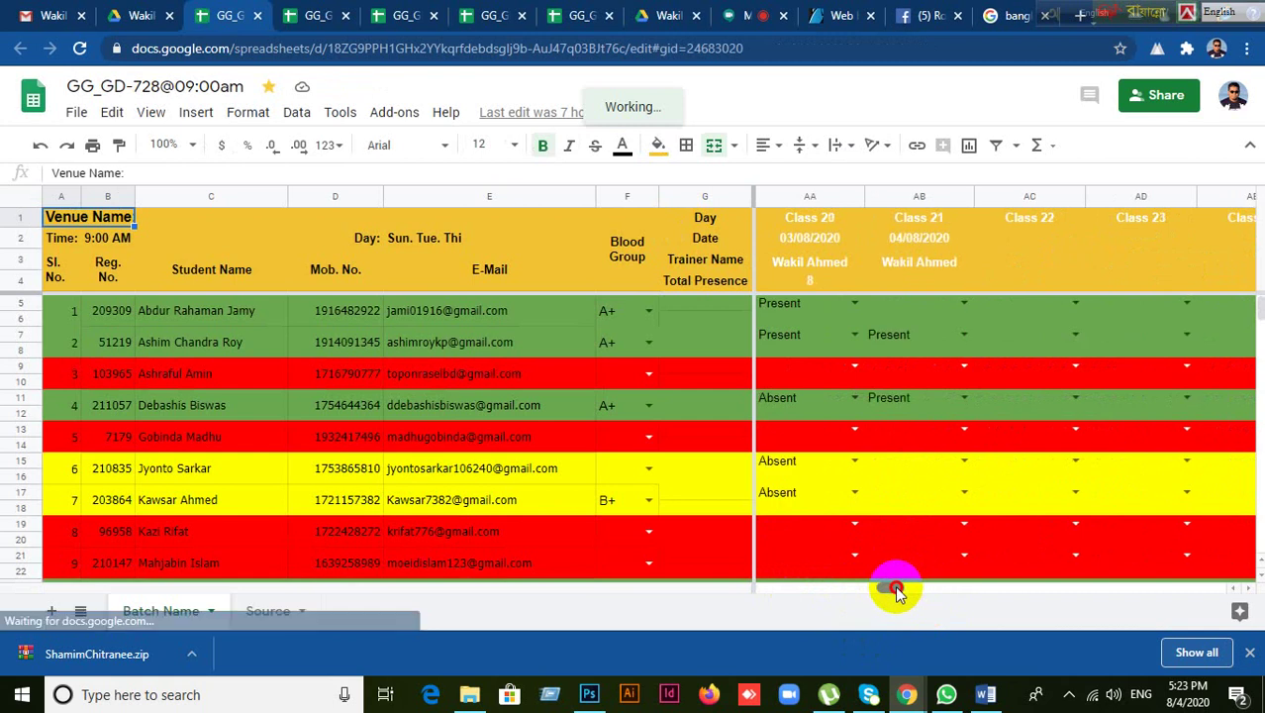
scroll(946, 509, down, 3)
scroll(947, 506, down, 15)
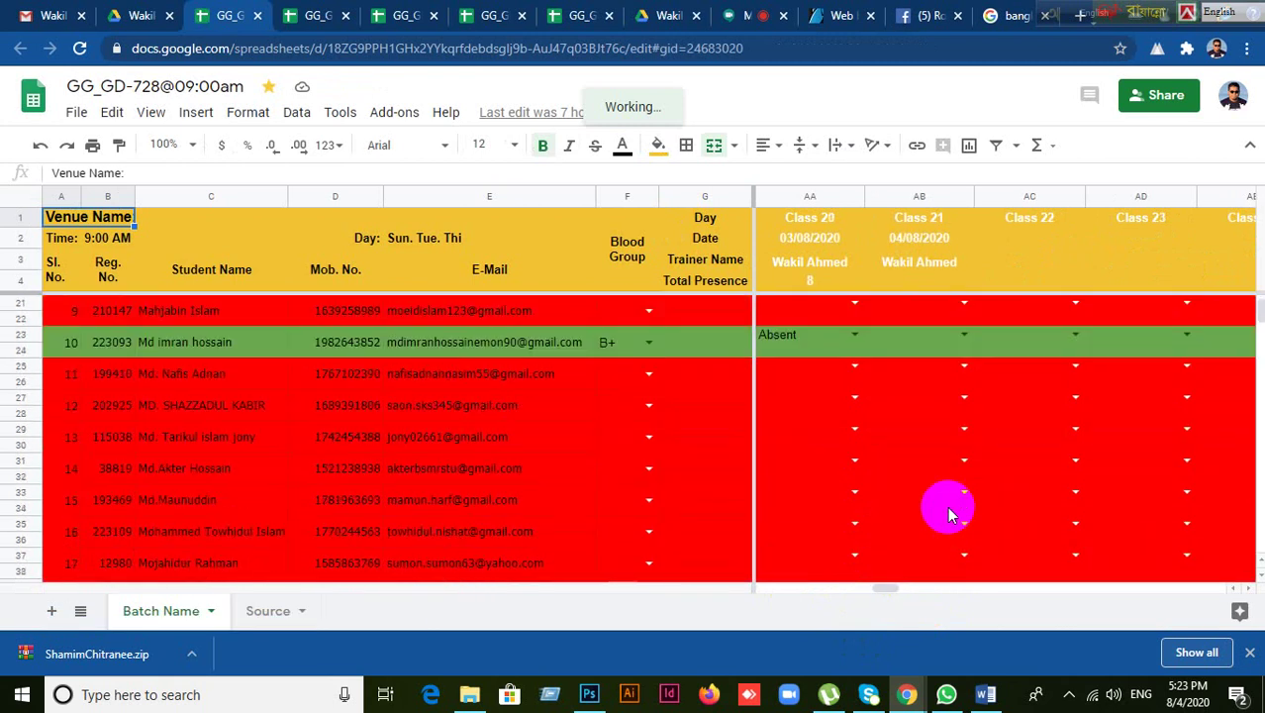
scroll(940, 510, up, 2)
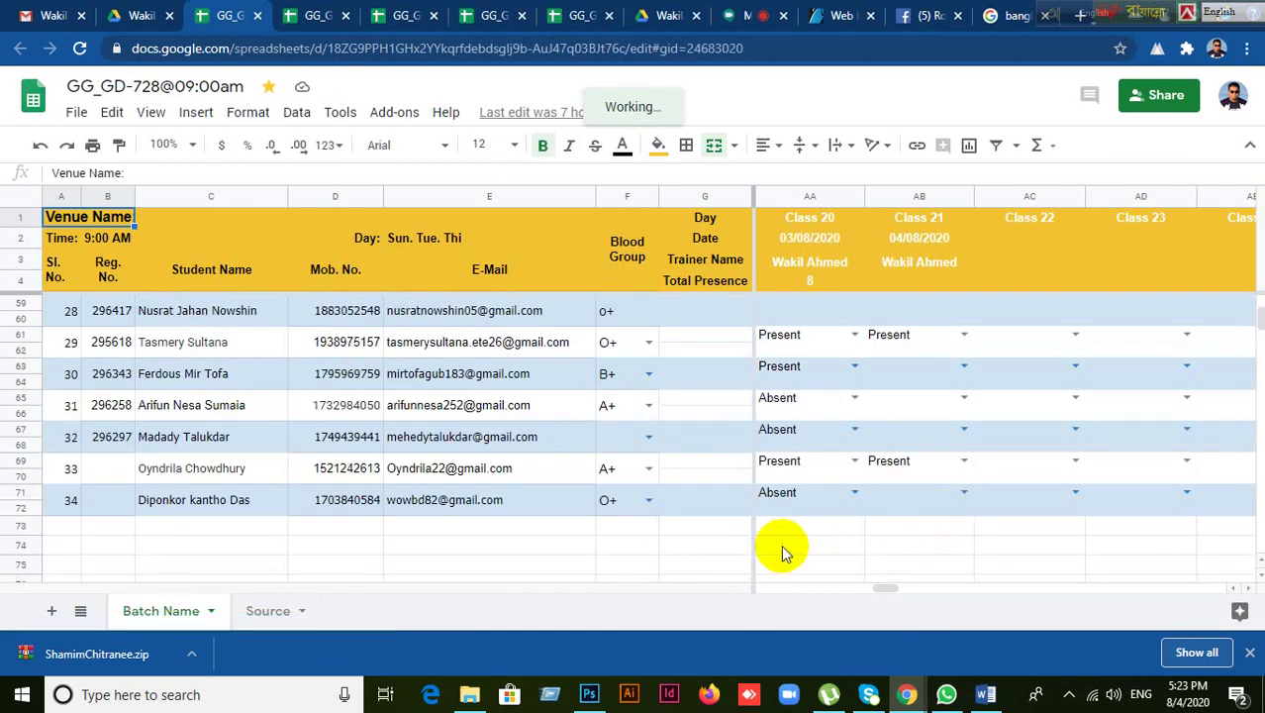
click(911, 504)
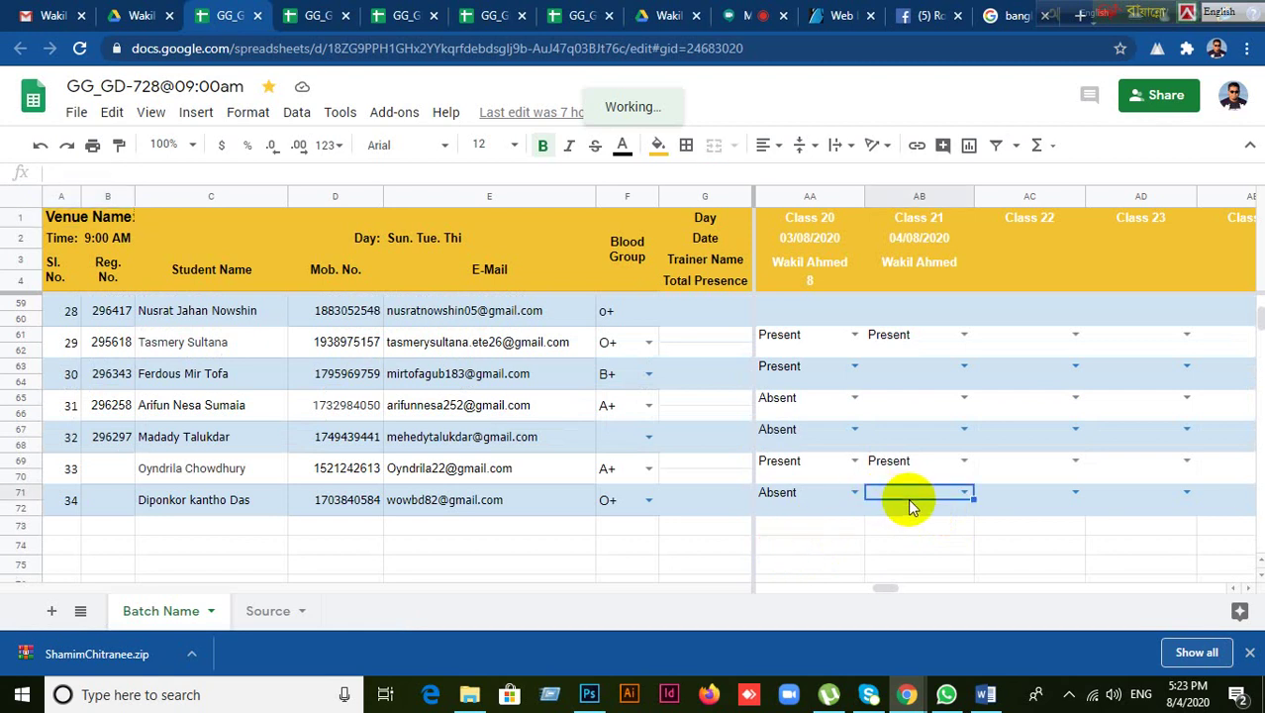
click(962, 492)
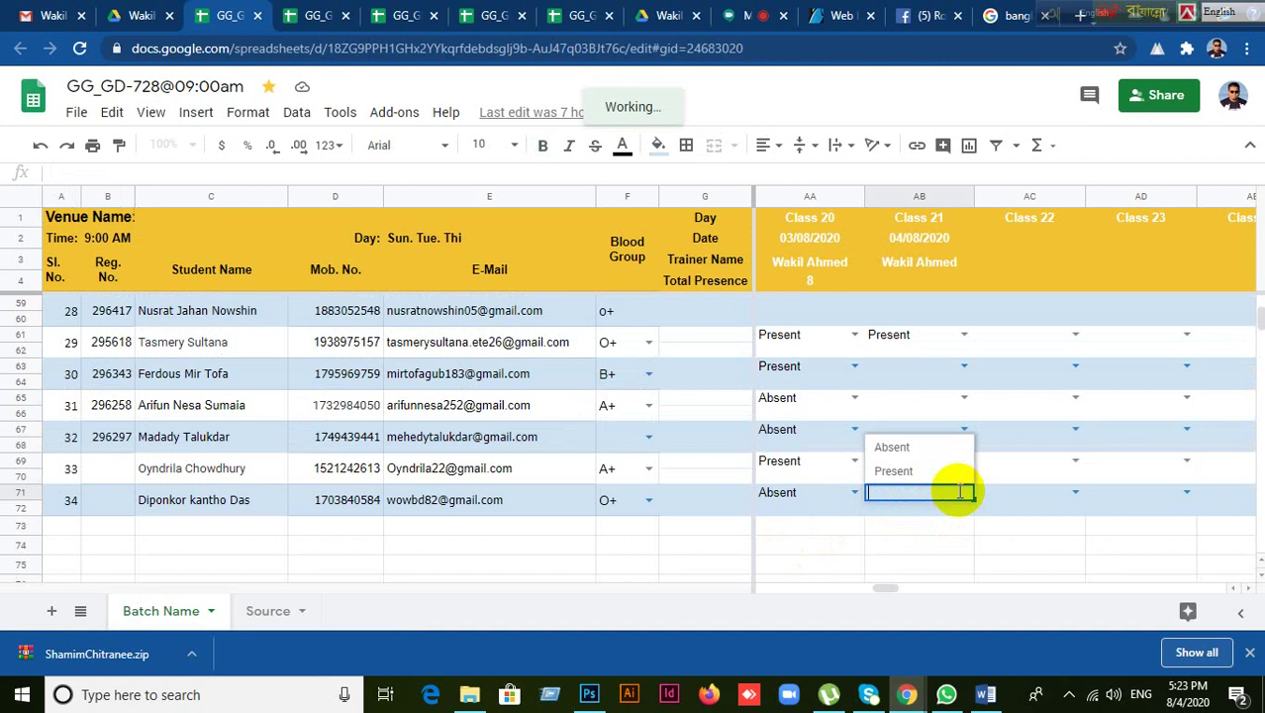
click(914, 471)
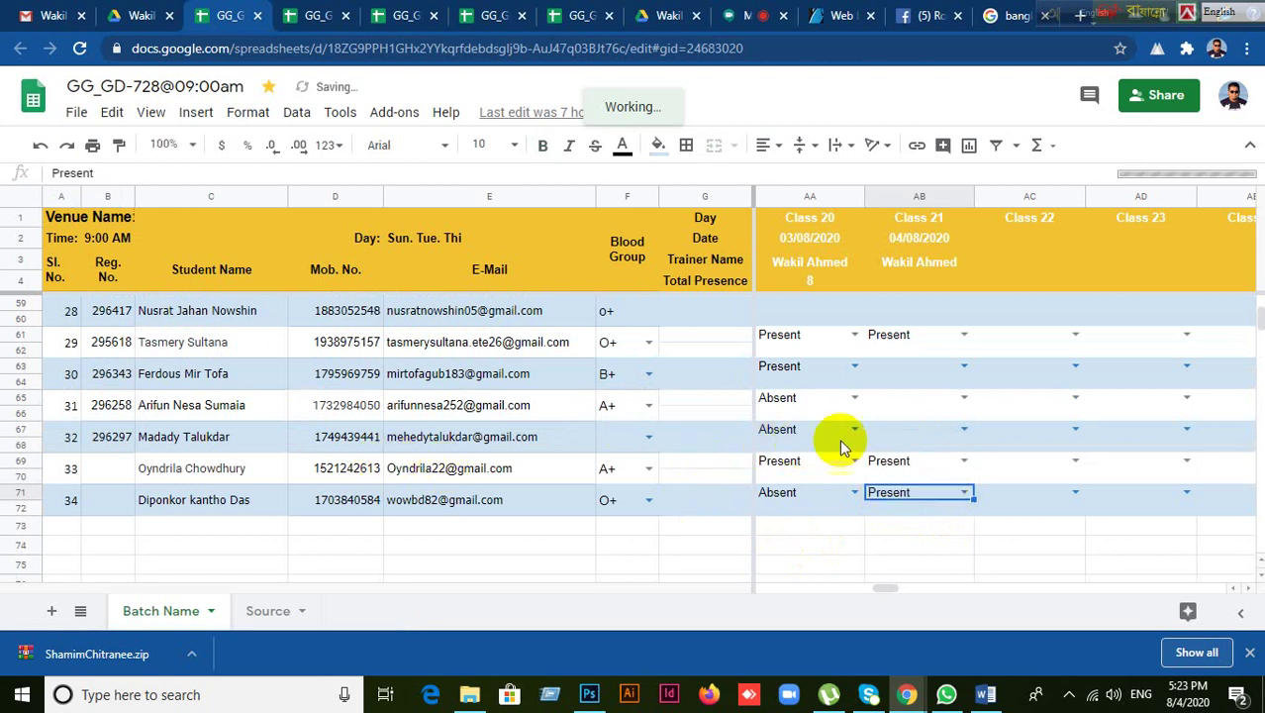
- Mark the student with serial no. 30 as Present in the Class 21 column dated 04/08/2020
click(903, 434)
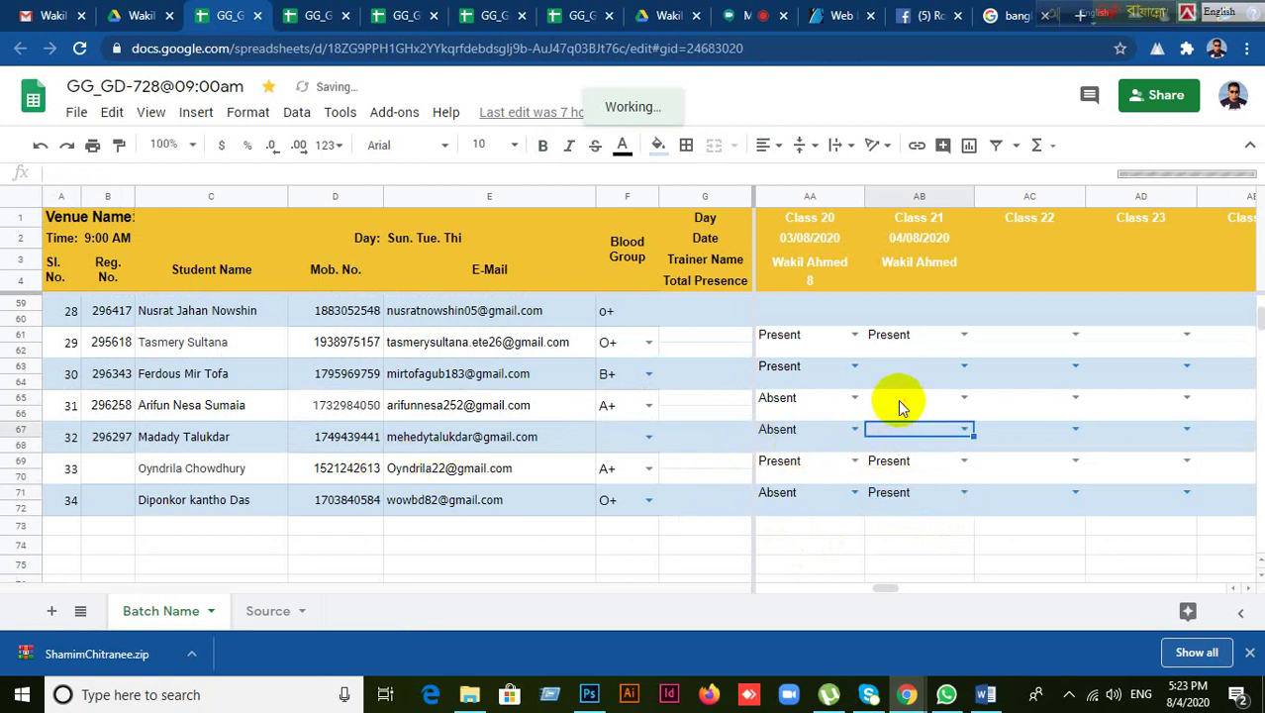
click(898, 399)
click(912, 371)
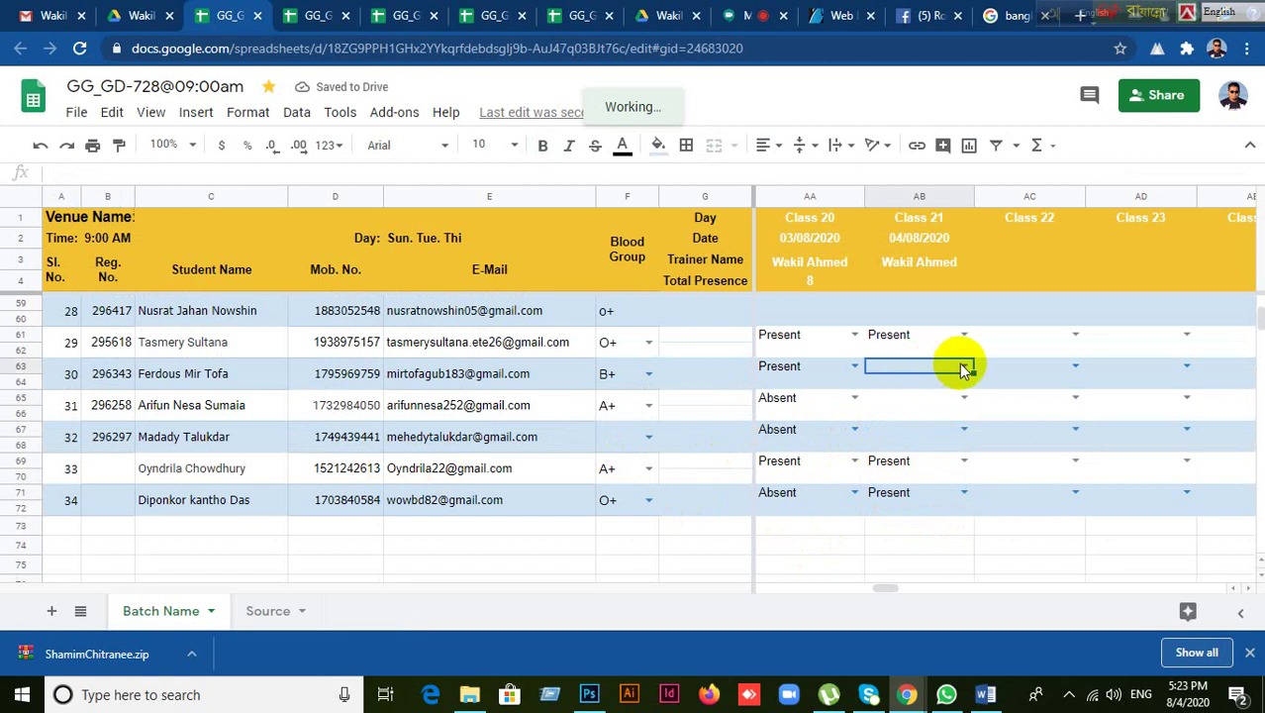
click(962, 366)
click(904, 392)
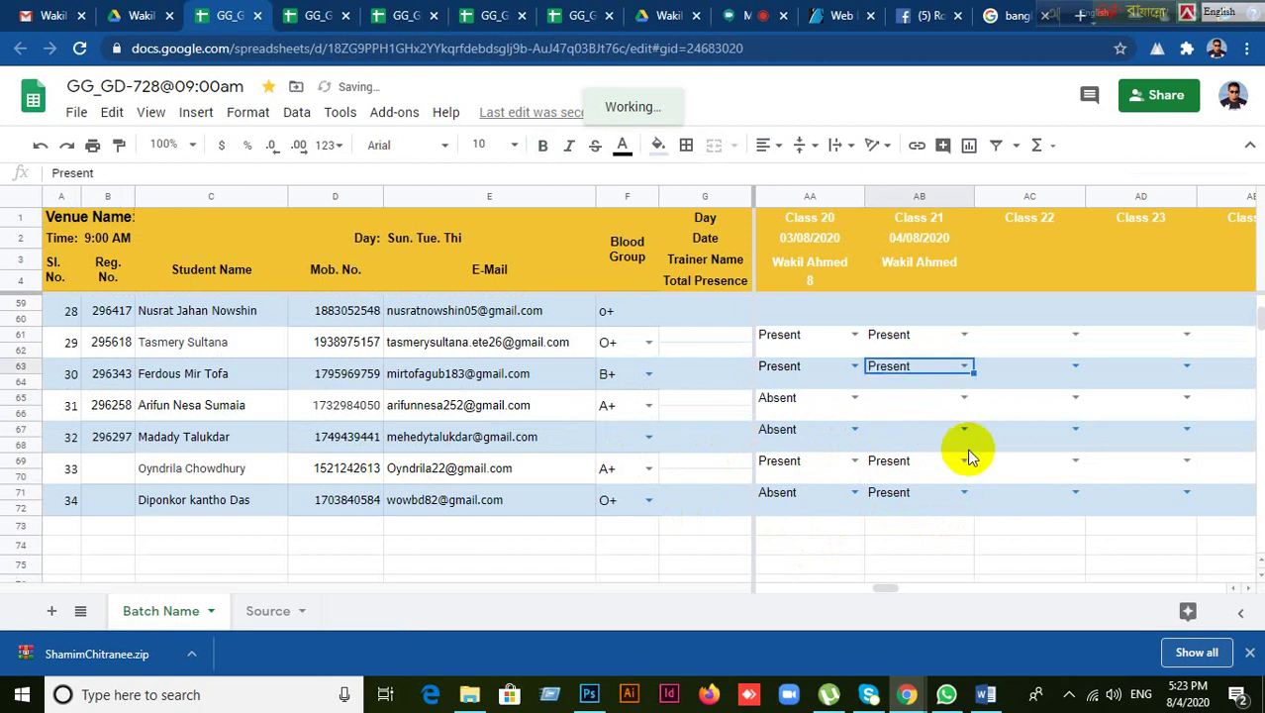
- Mark the student with serial no. 22 as Present in the Class 22 column
scroll(968, 457, up, 3)
click(880, 446)
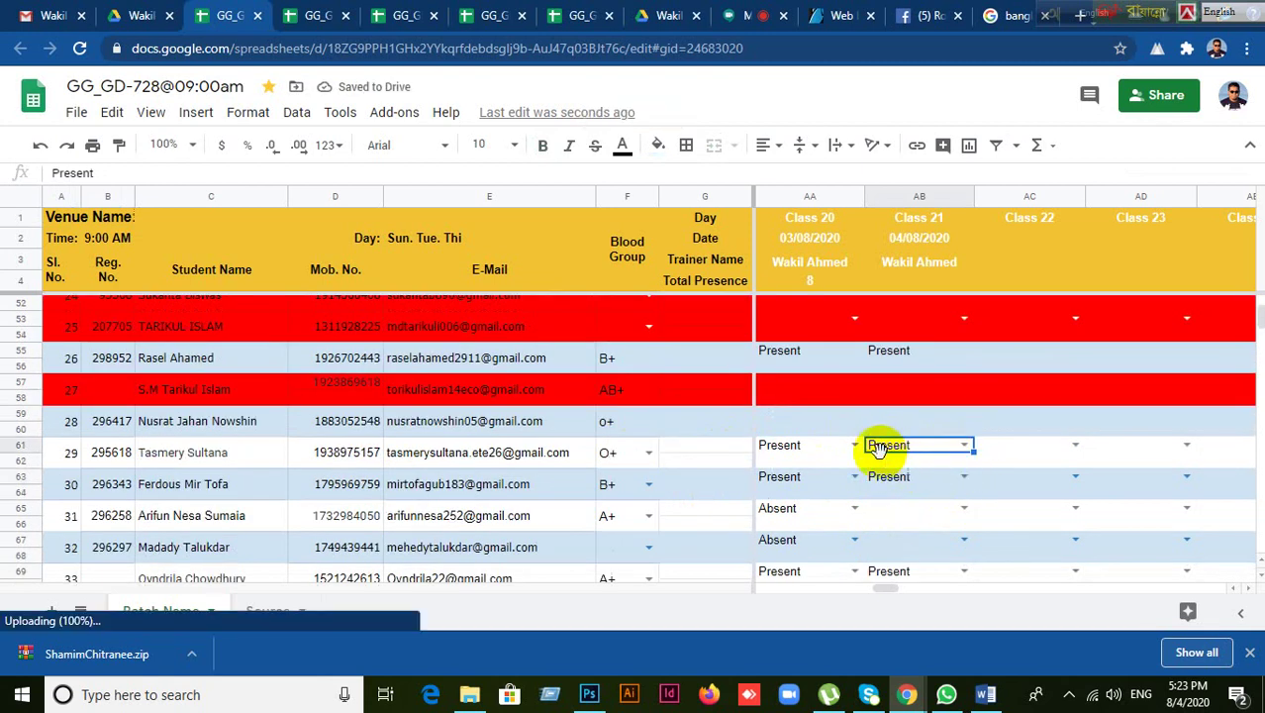
click(897, 415)
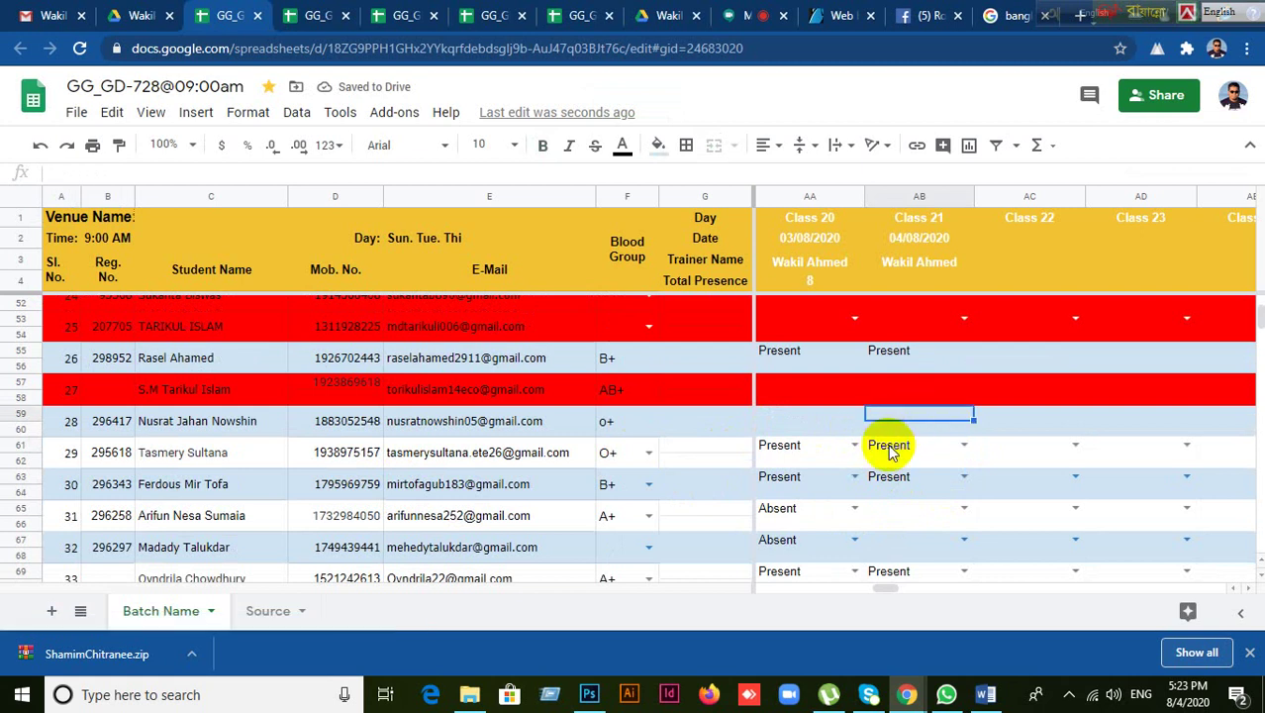
scroll(891, 450, up, 4)
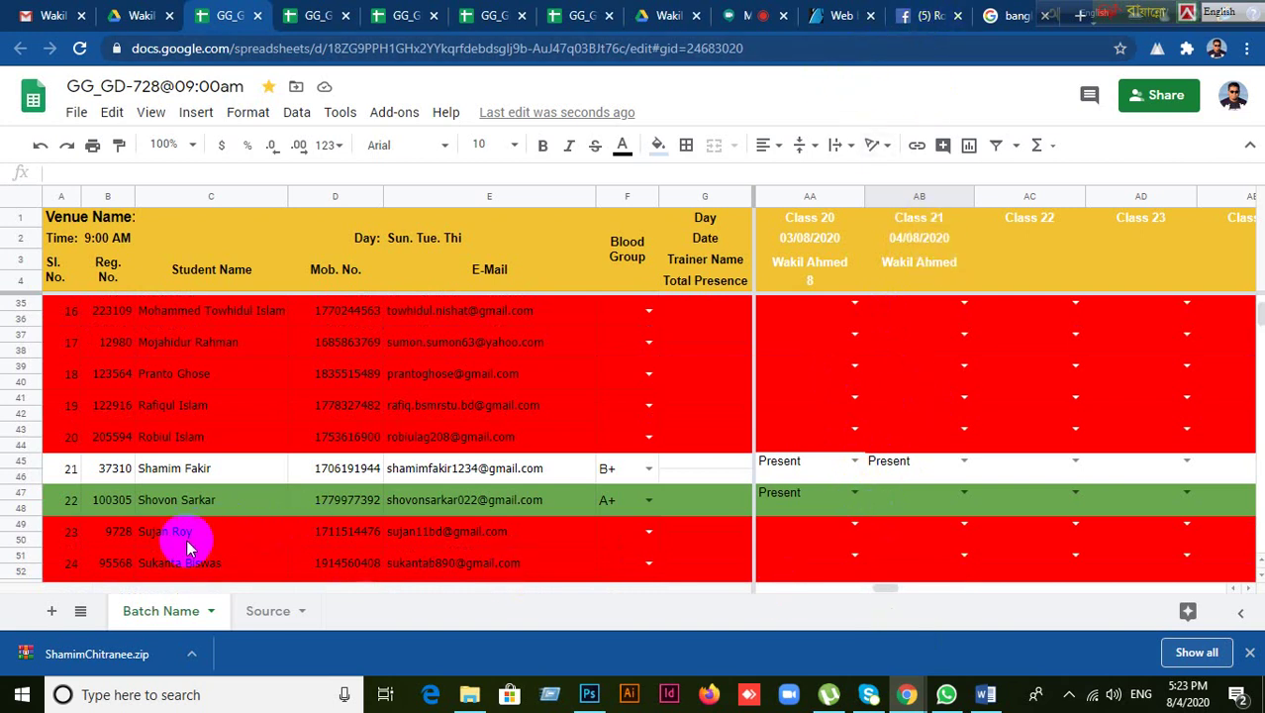
click(155, 501)
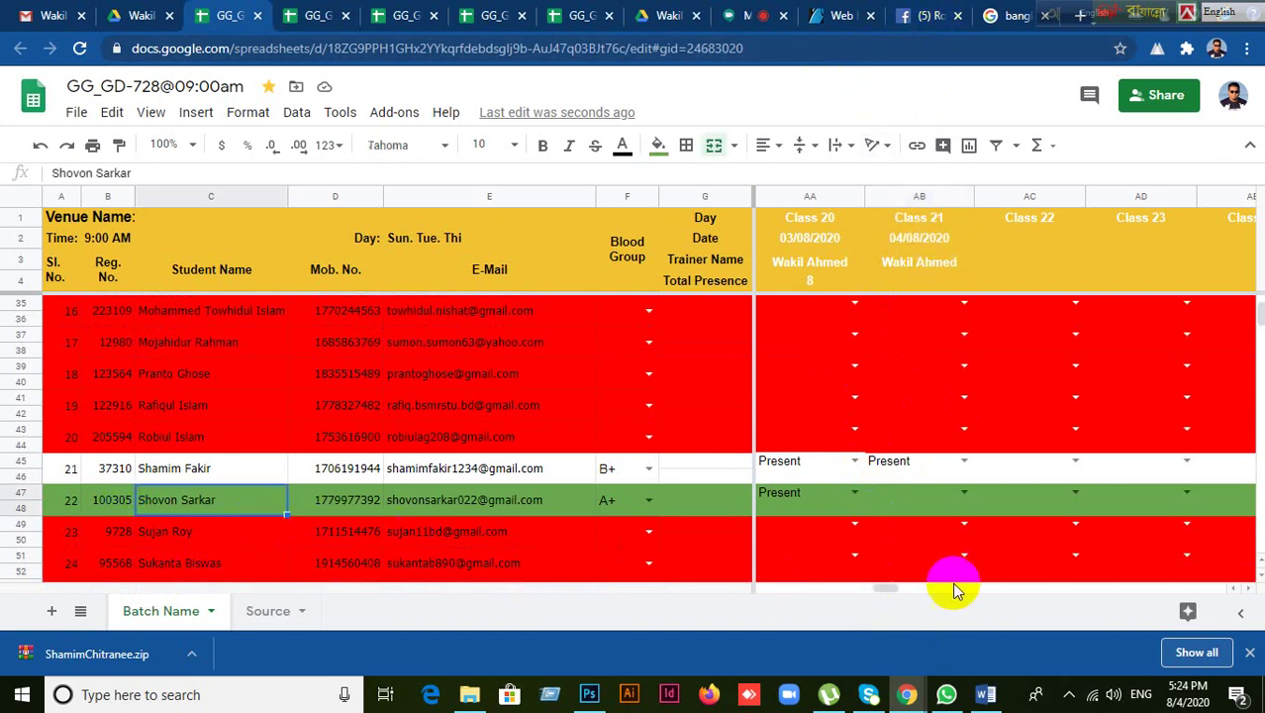
click(1020, 498)
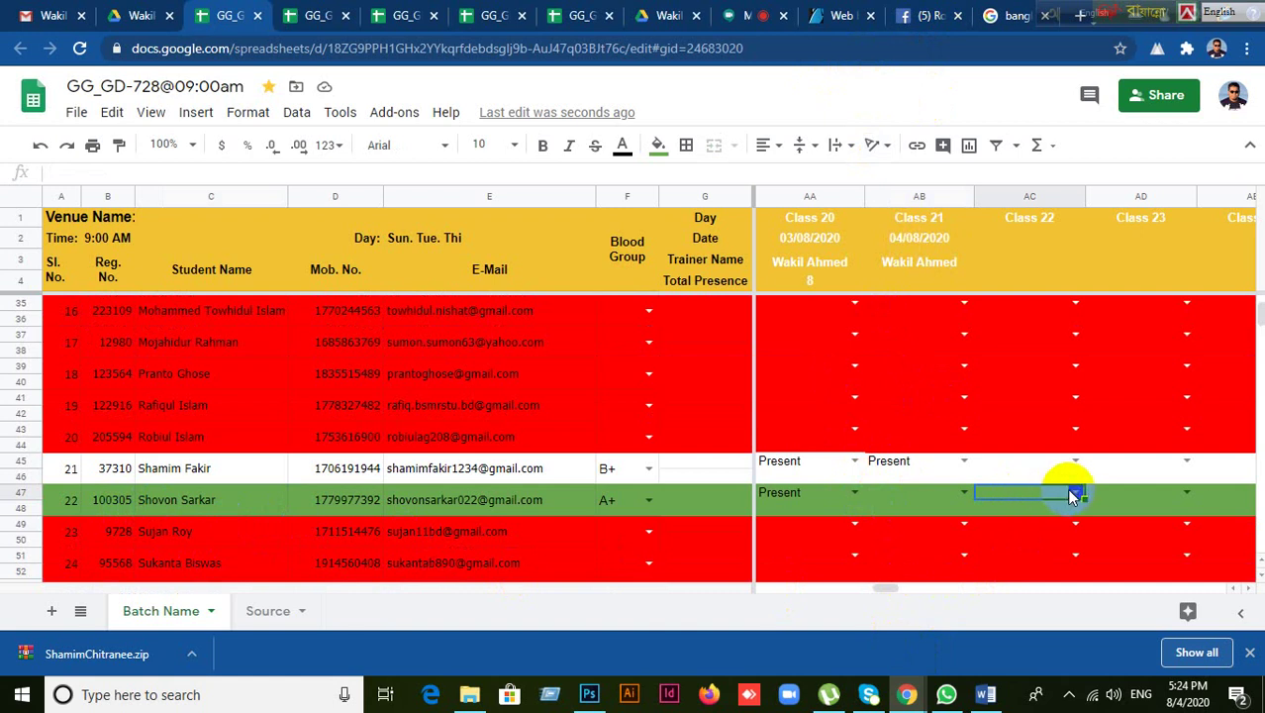
click(1074, 493)
click(1021, 473)
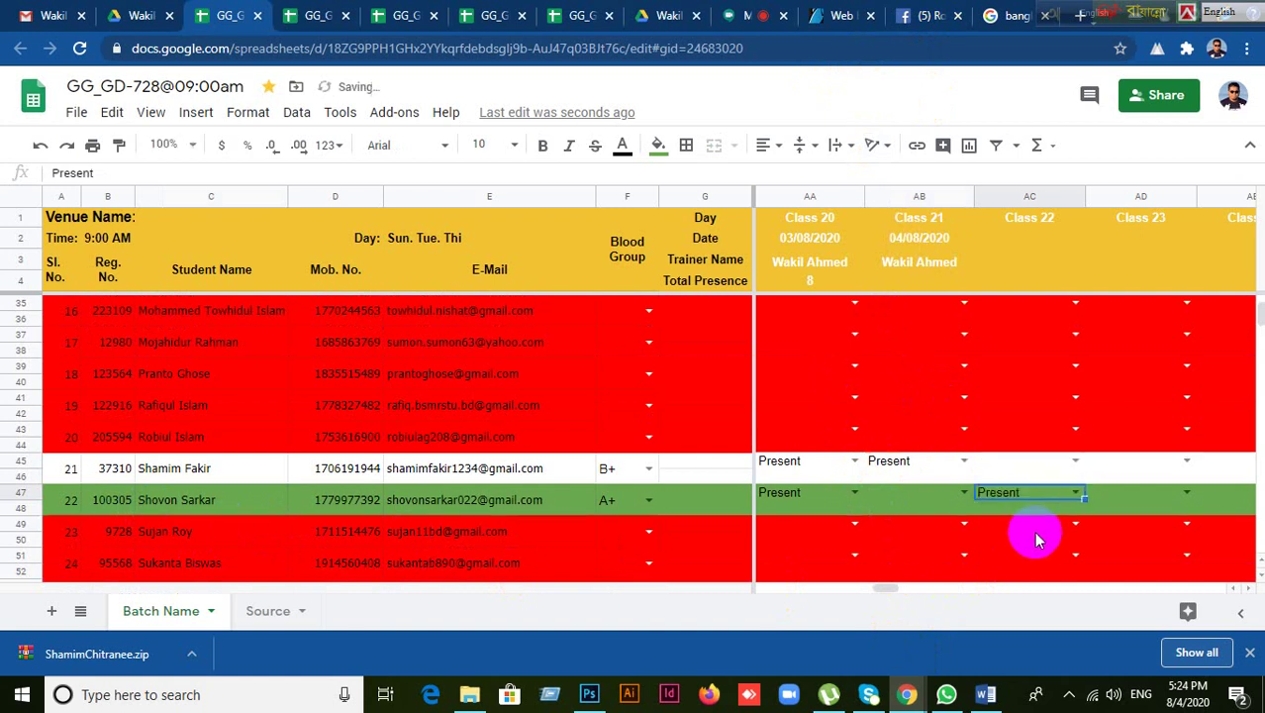
- Set the date of Class 22 to 04/08/2020 in the header row
click(1016, 236)
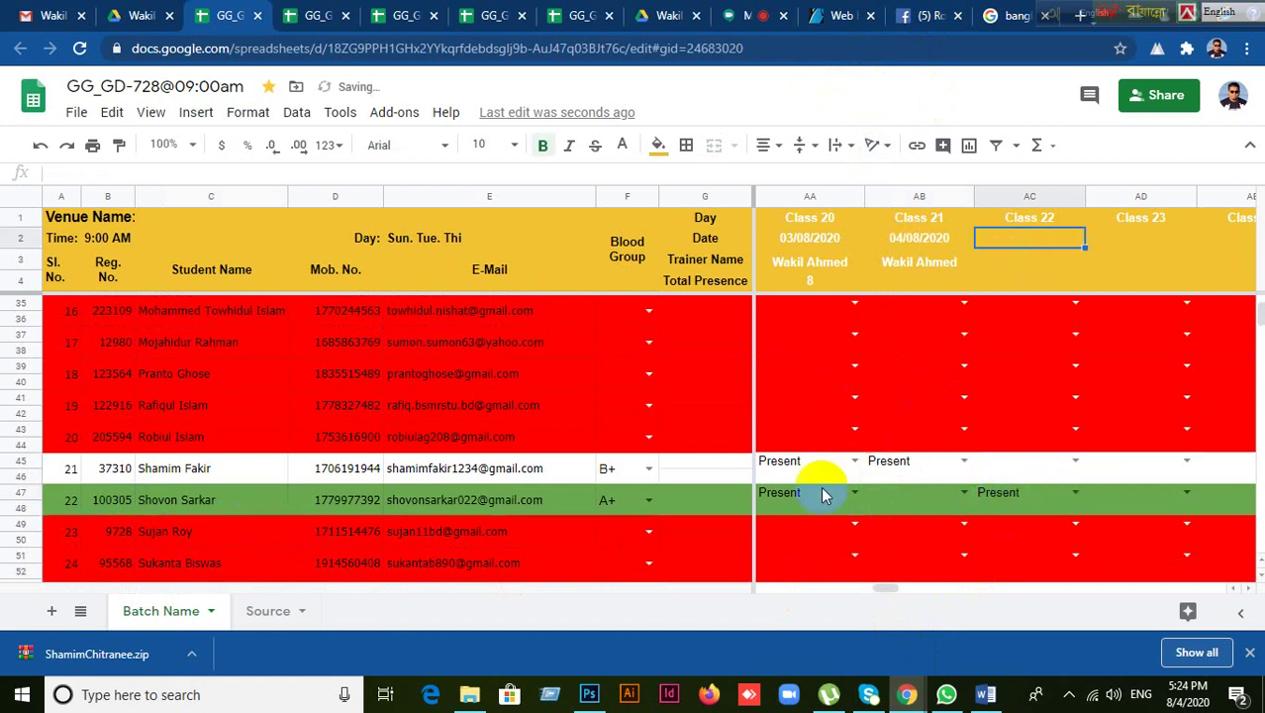
double_click(1020, 248)
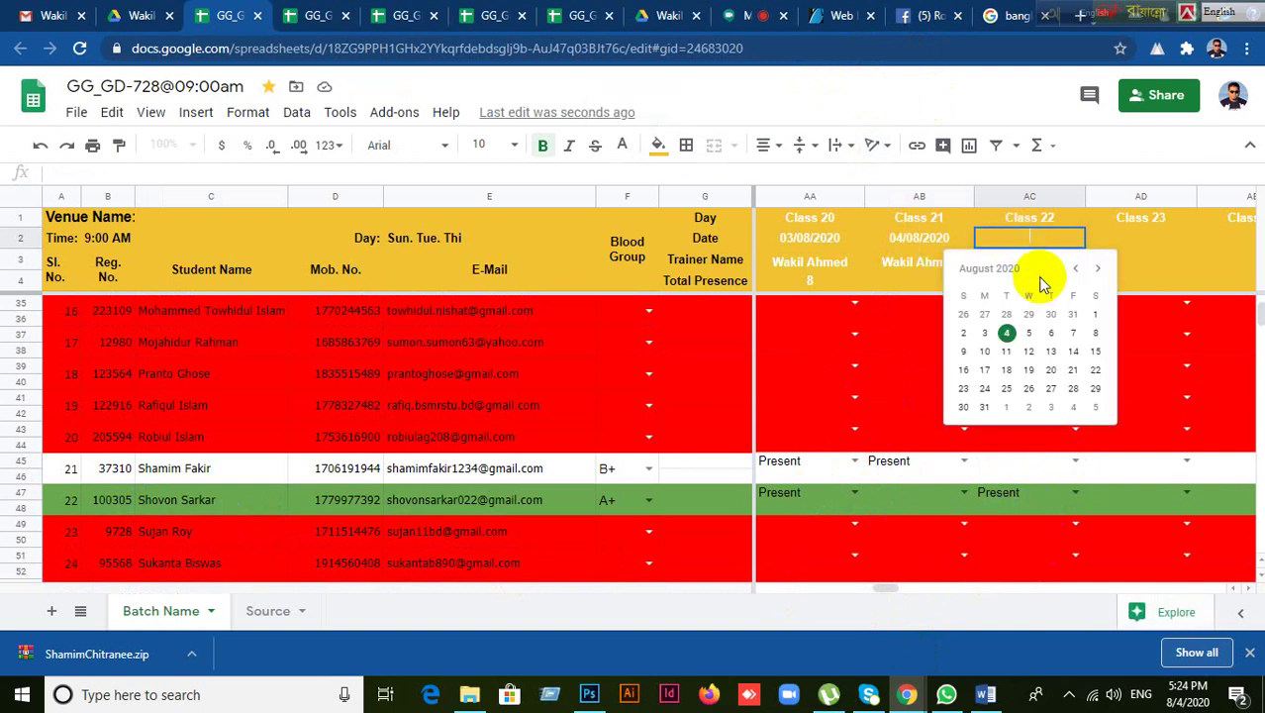
click(1008, 336)
- Mark serial no. 22 as Present for Class 21 and serial no. 21 as Present for Class 22
double_click(958, 494)
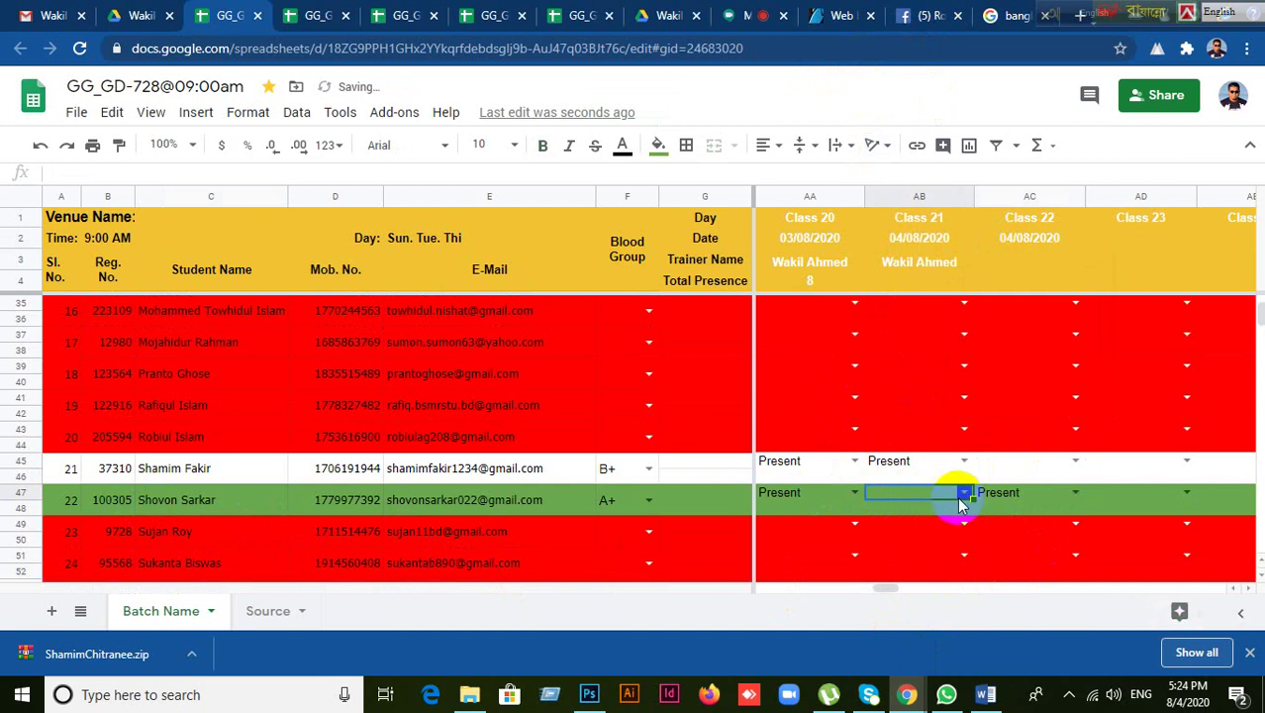
click(894, 470)
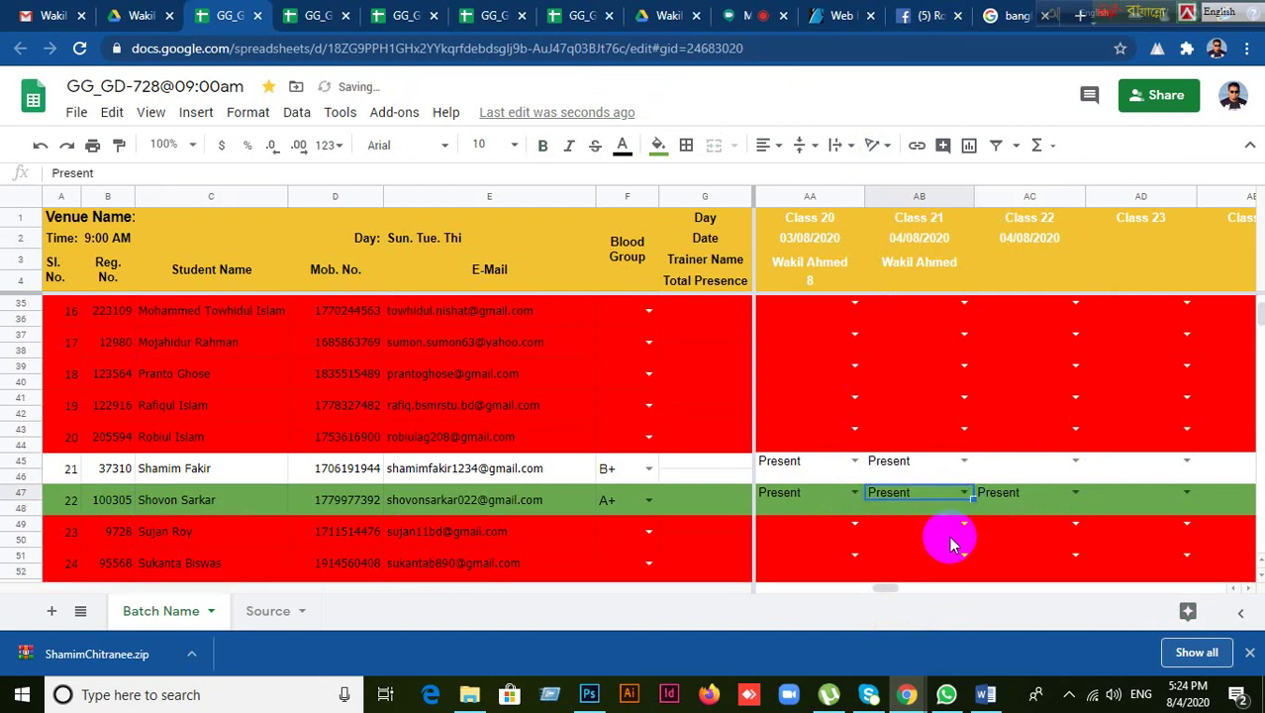
click(901, 466)
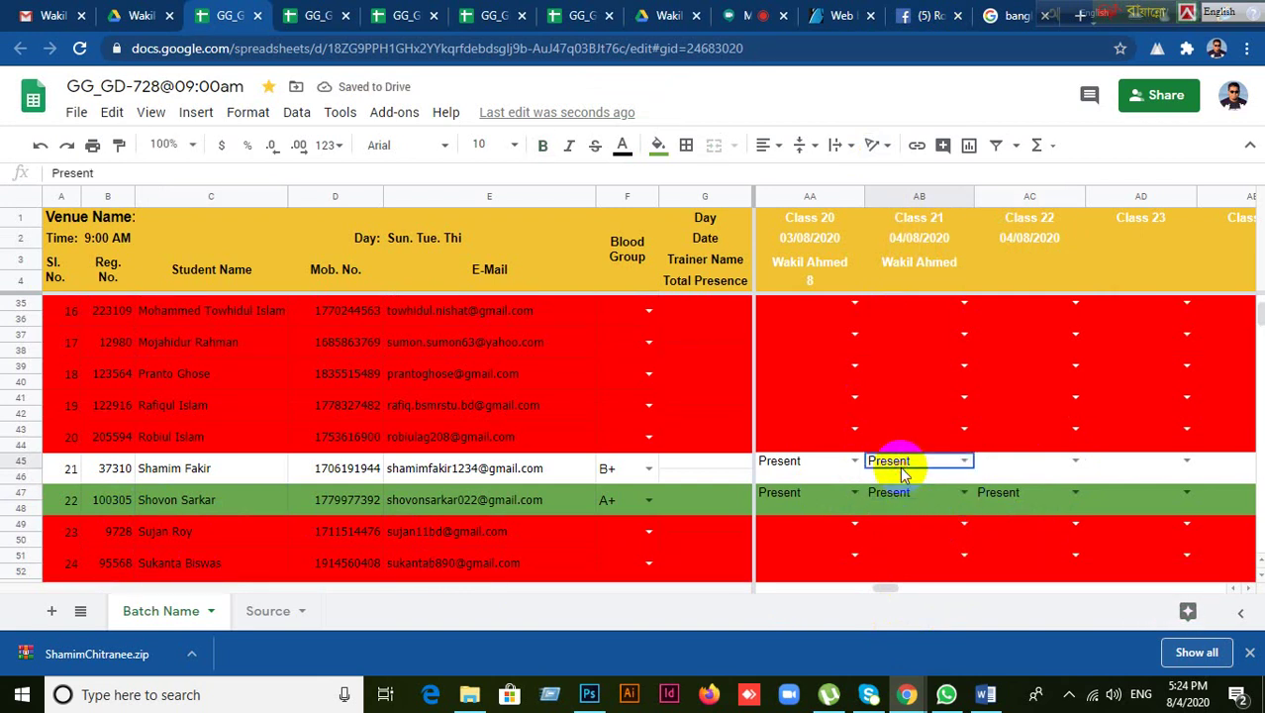
click(1019, 535)
click(1032, 461)
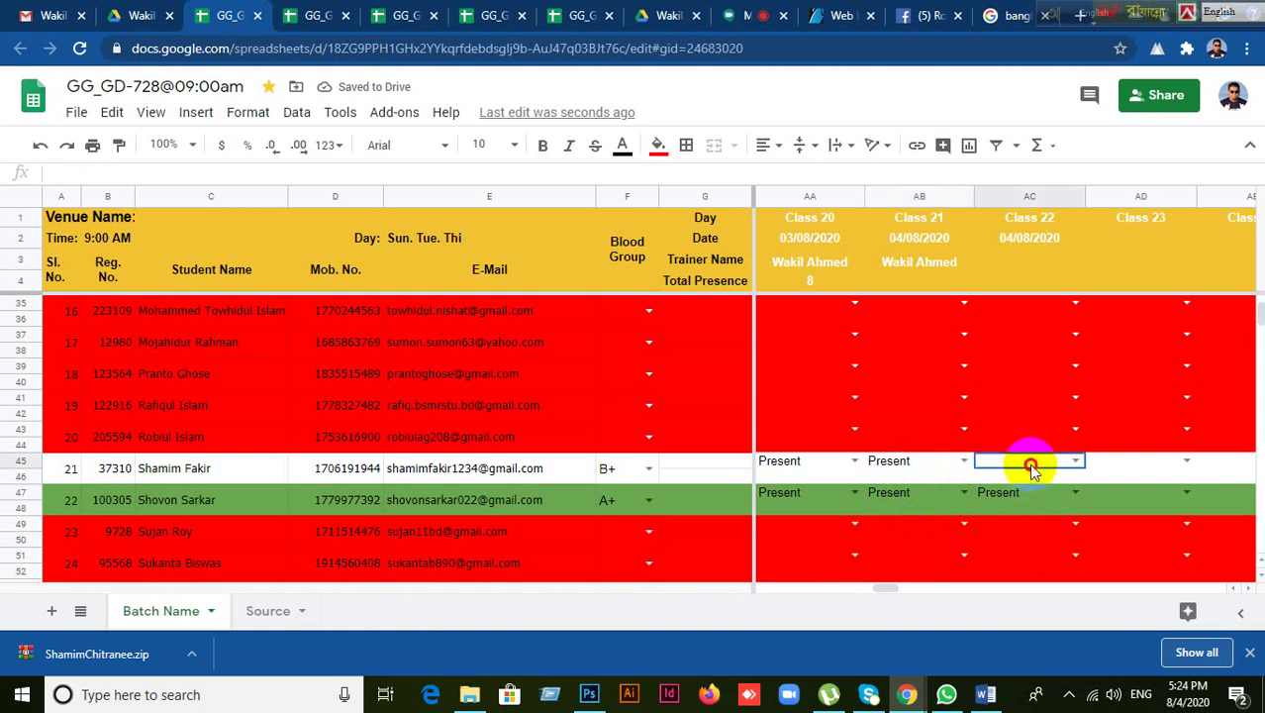
click(1076, 462)
click(1019, 438)
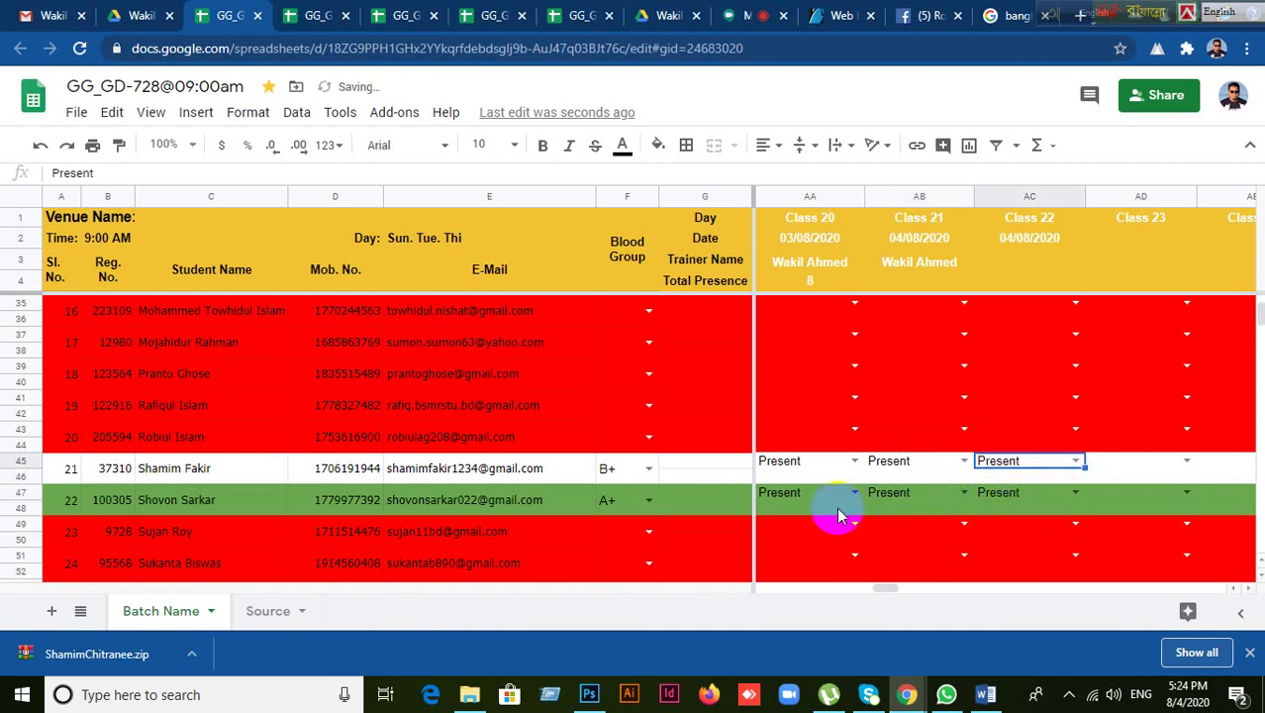
- Examine the Class 21 and Class 22 attendance entries from serial no. 21 through serial no. 34
click(994, 494)
scroll(995, 521, down, 1)
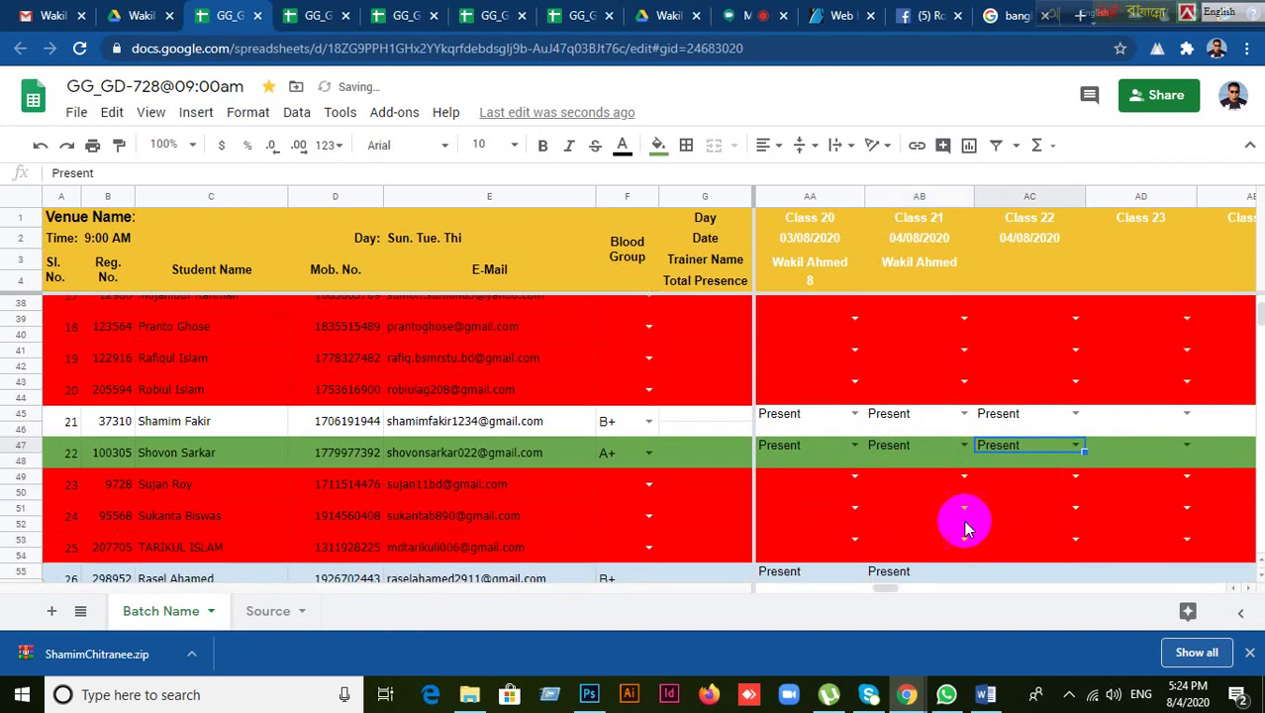
mouse_move(875, 587)
mouse_down()
mouse_move(805, 583)
mouse_move(884, 576)
mouse_up()
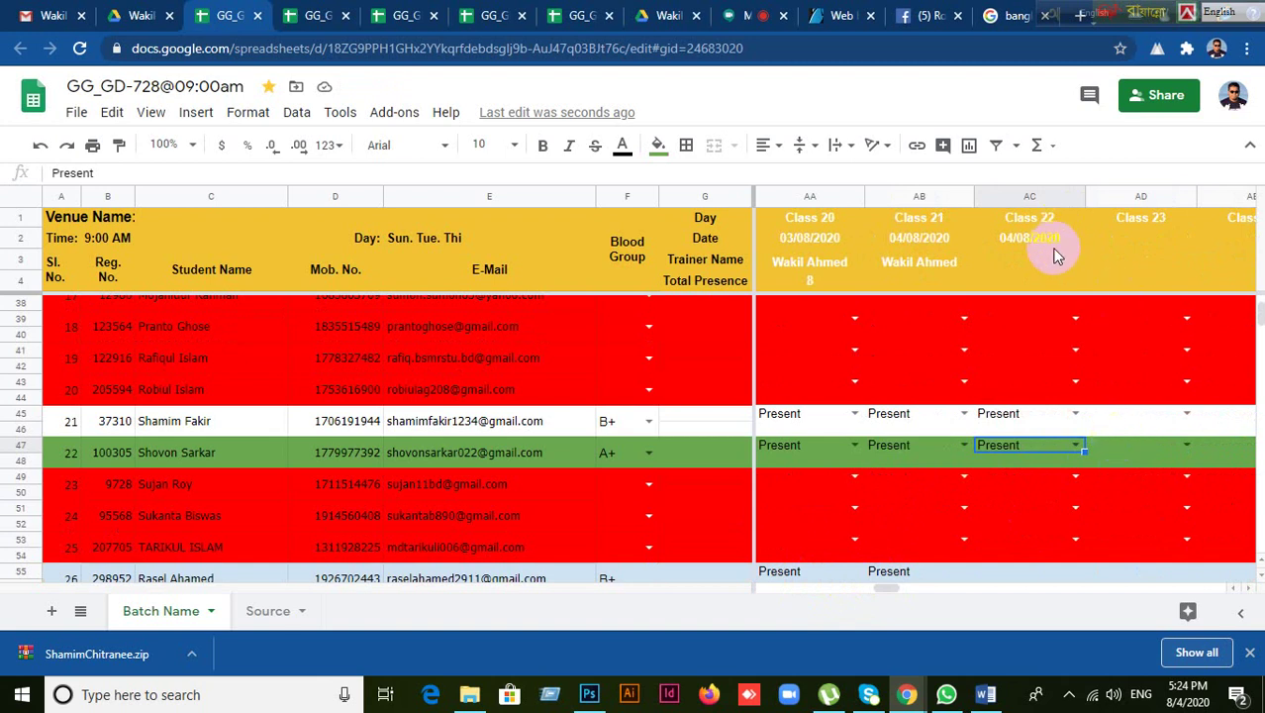
scroll(995, 510, down, 2)
scroll(995, 507, down, 2)
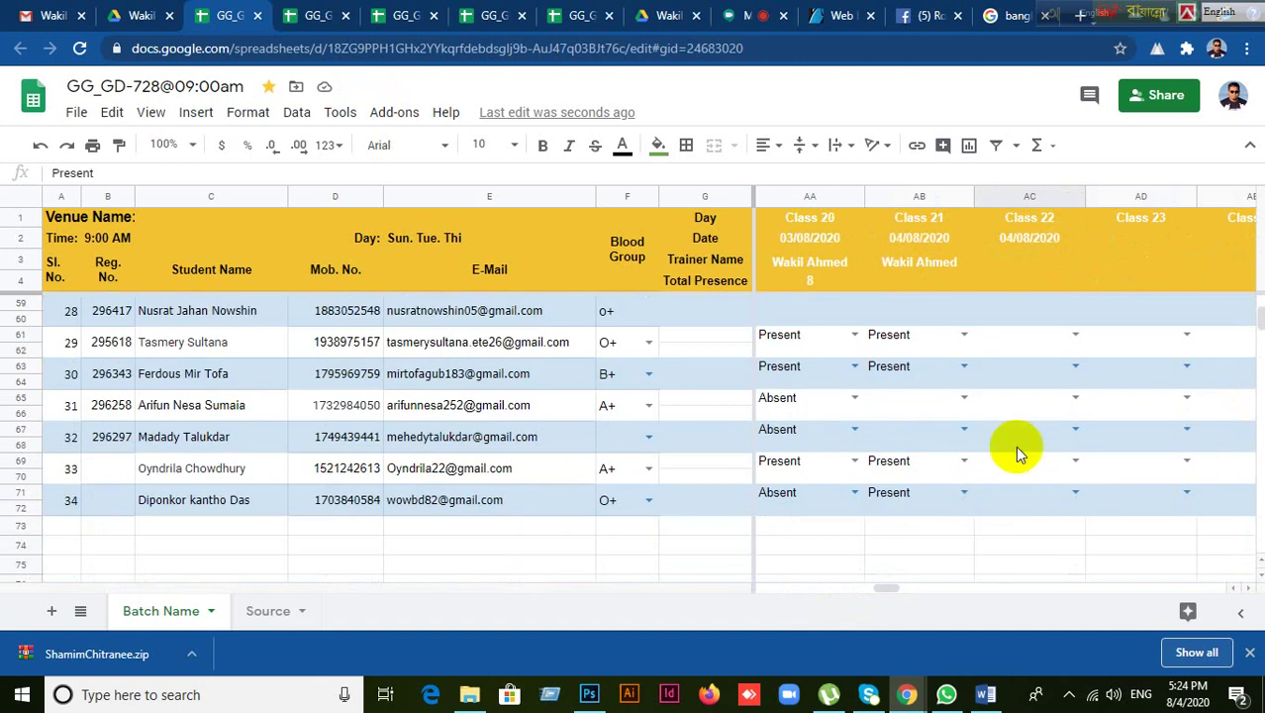
scroll(802, 470, up, 1)
scroll(802, 475, up, 10)
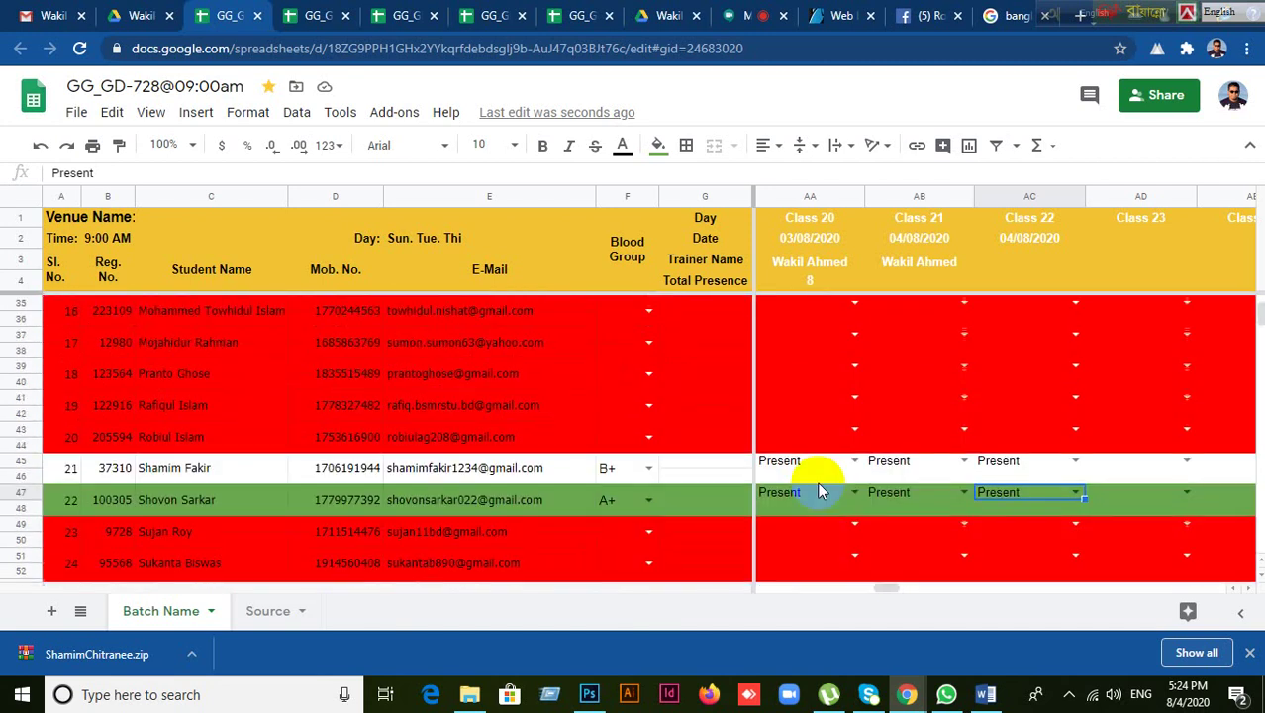
- Close the Google Meet tab and reopen the class meeting from its meet.google.com link in the Google Images tab
click(760, 20)
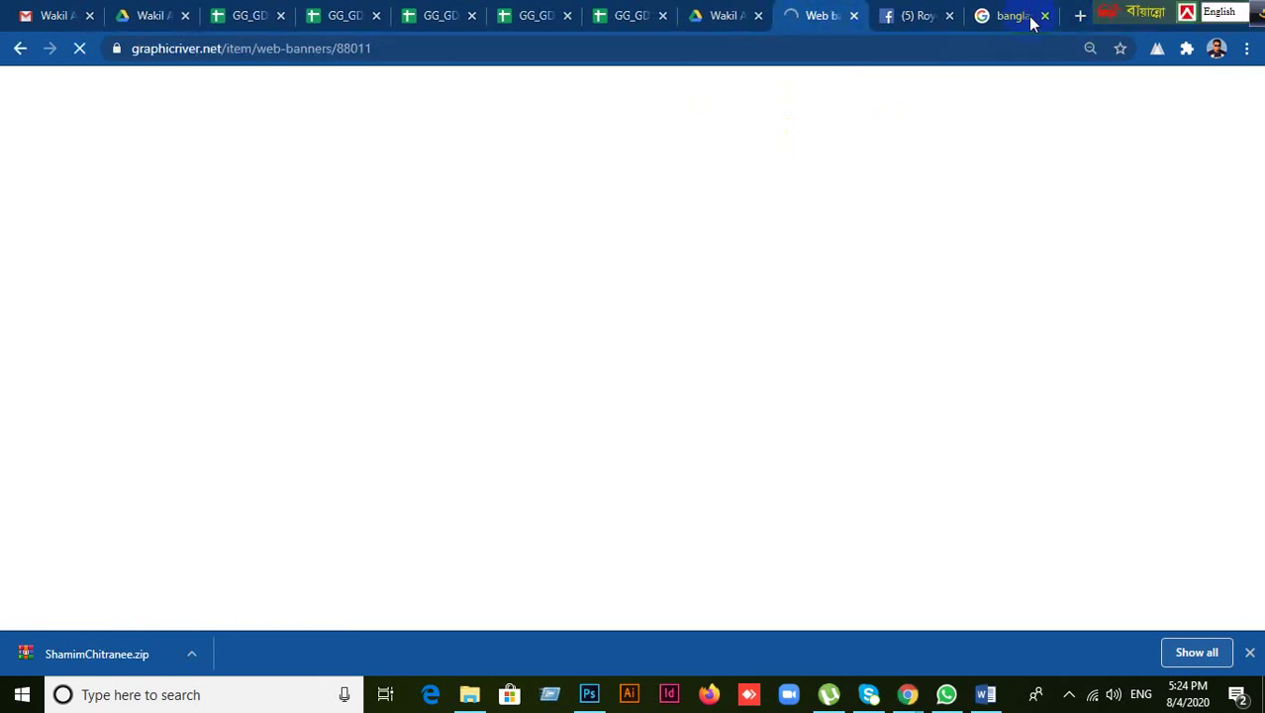
click(1030, 19)
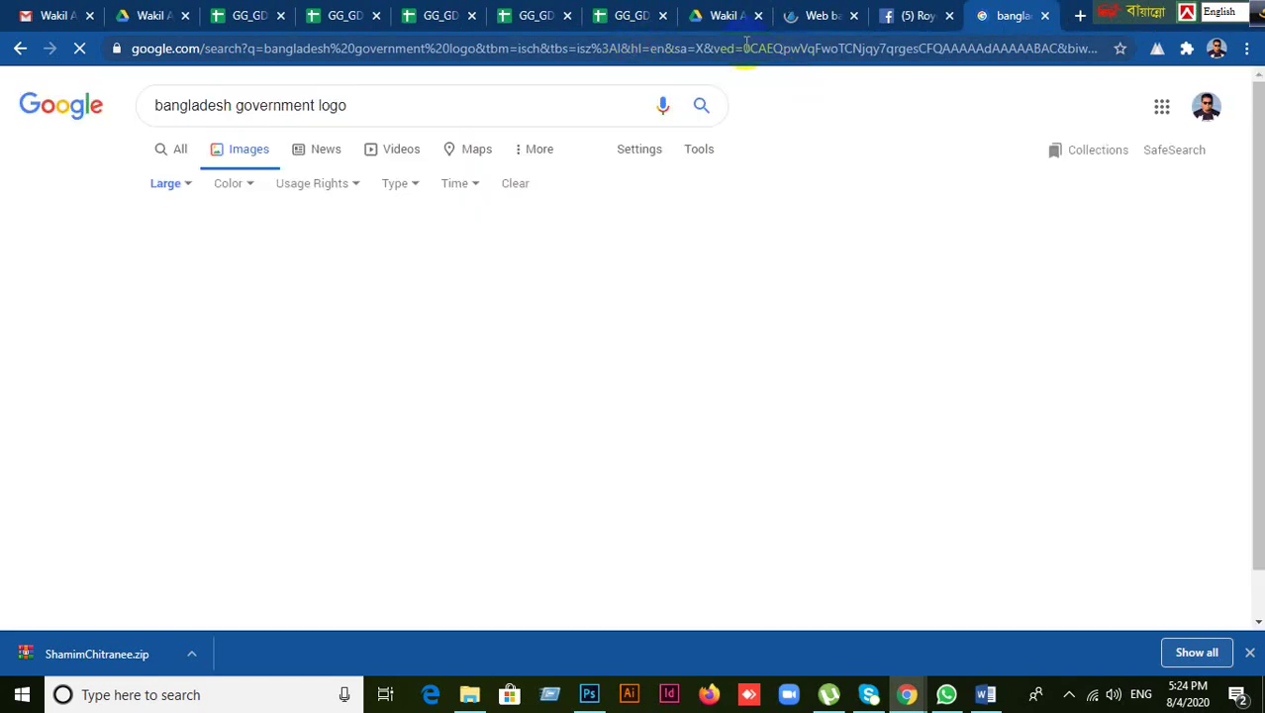
click(747, 45)
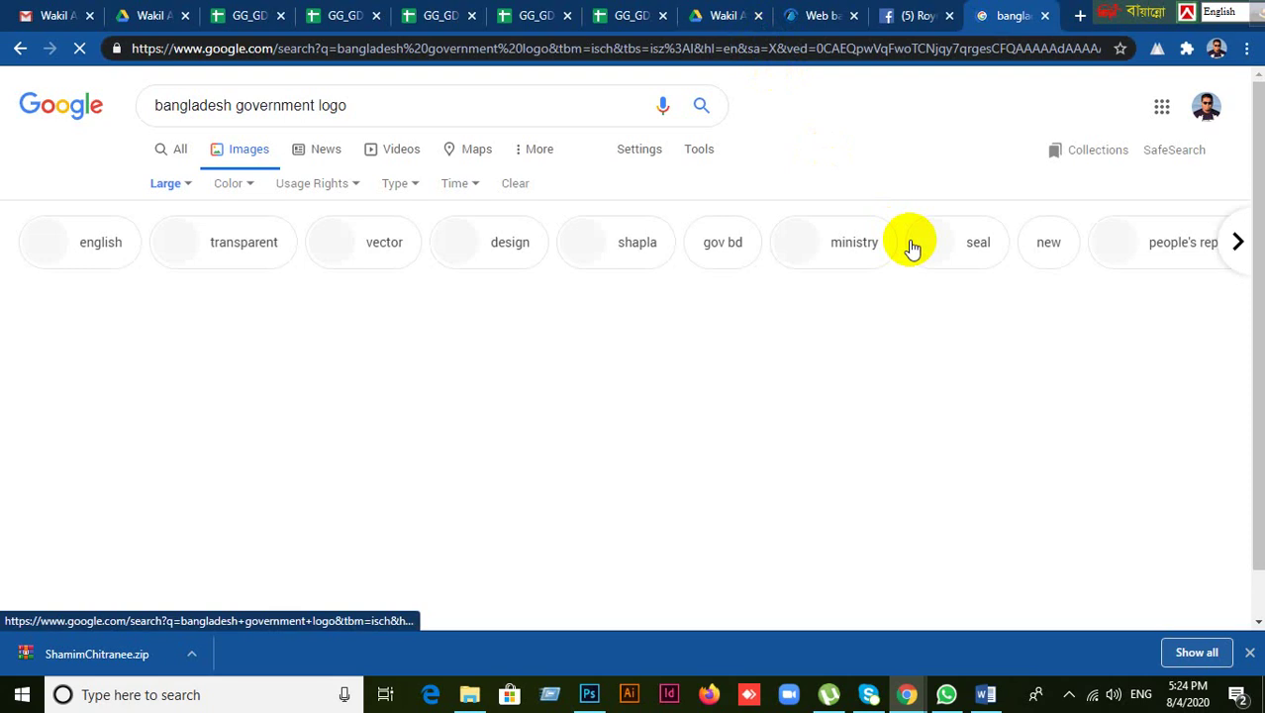
text(m)
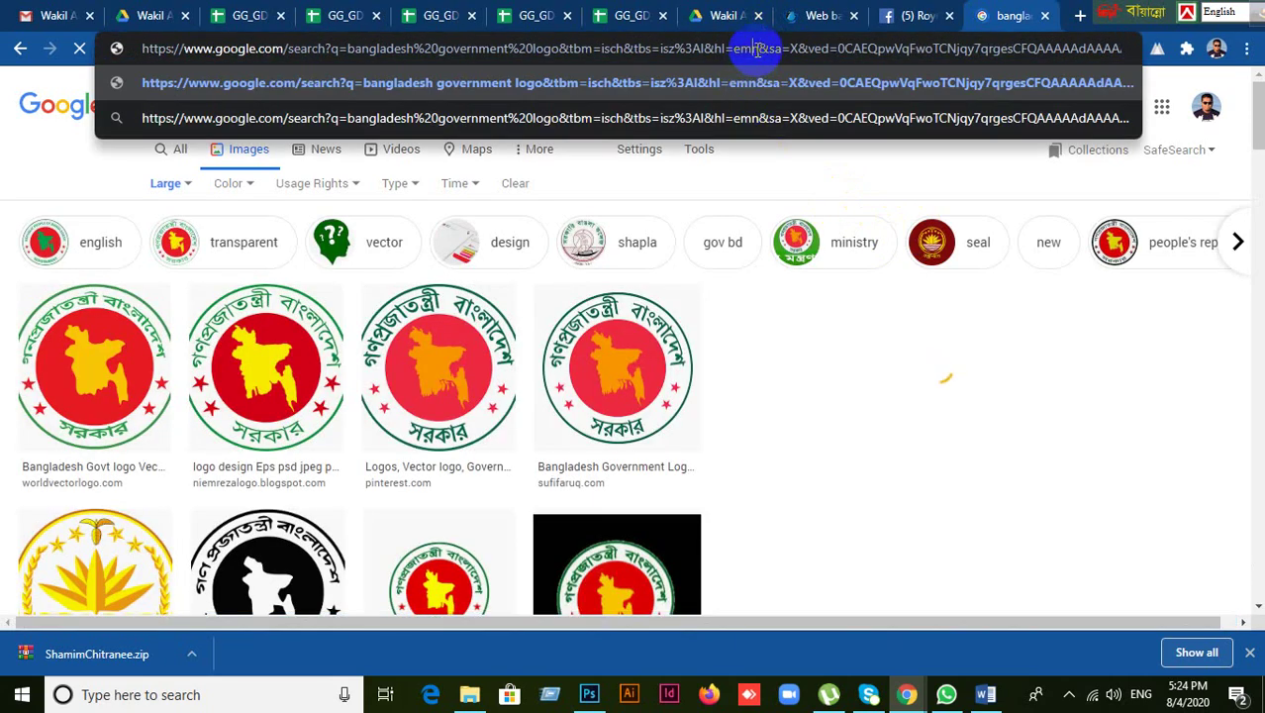
double_click(760, 48)
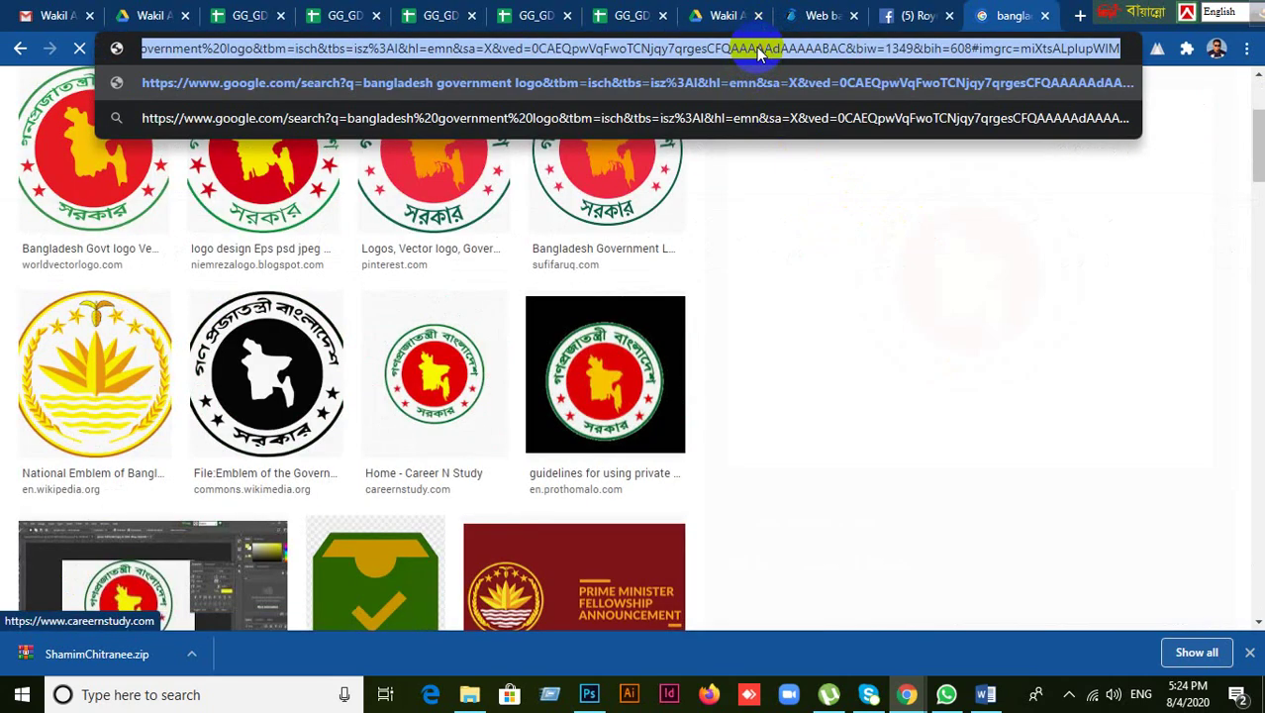
text(meet.google.com/wdh-kpxj-fov)
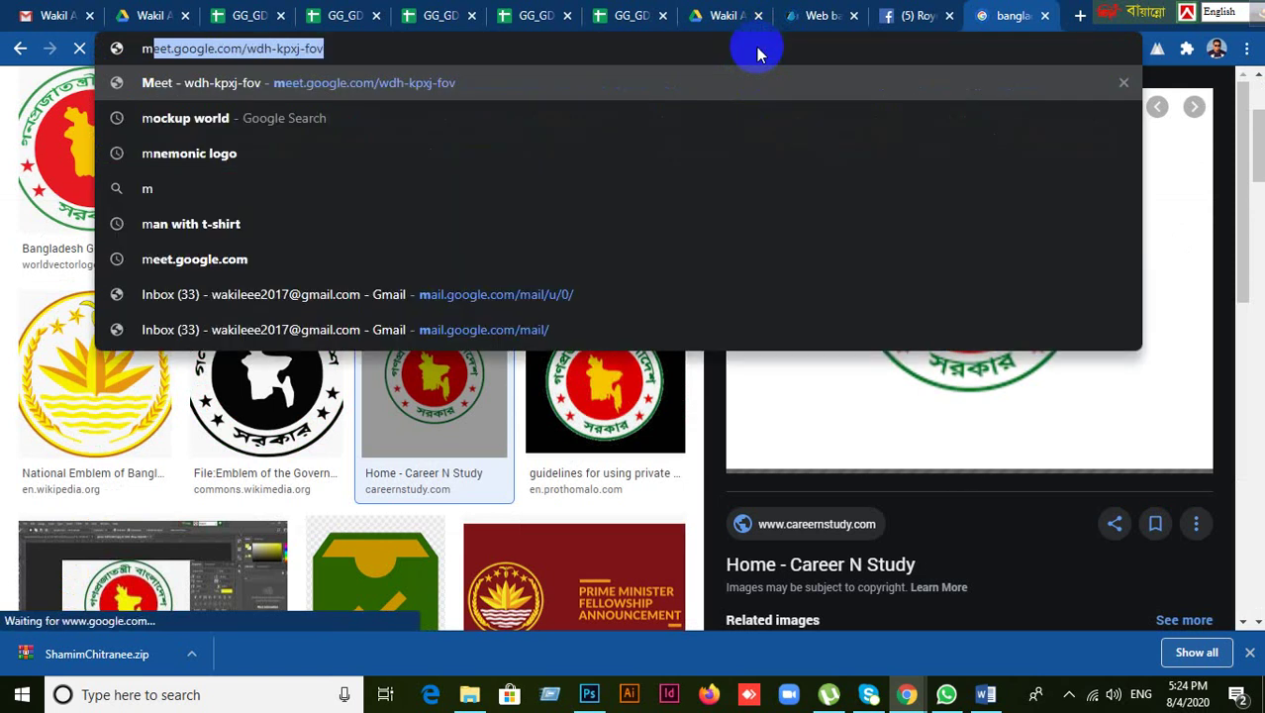
key(Return)
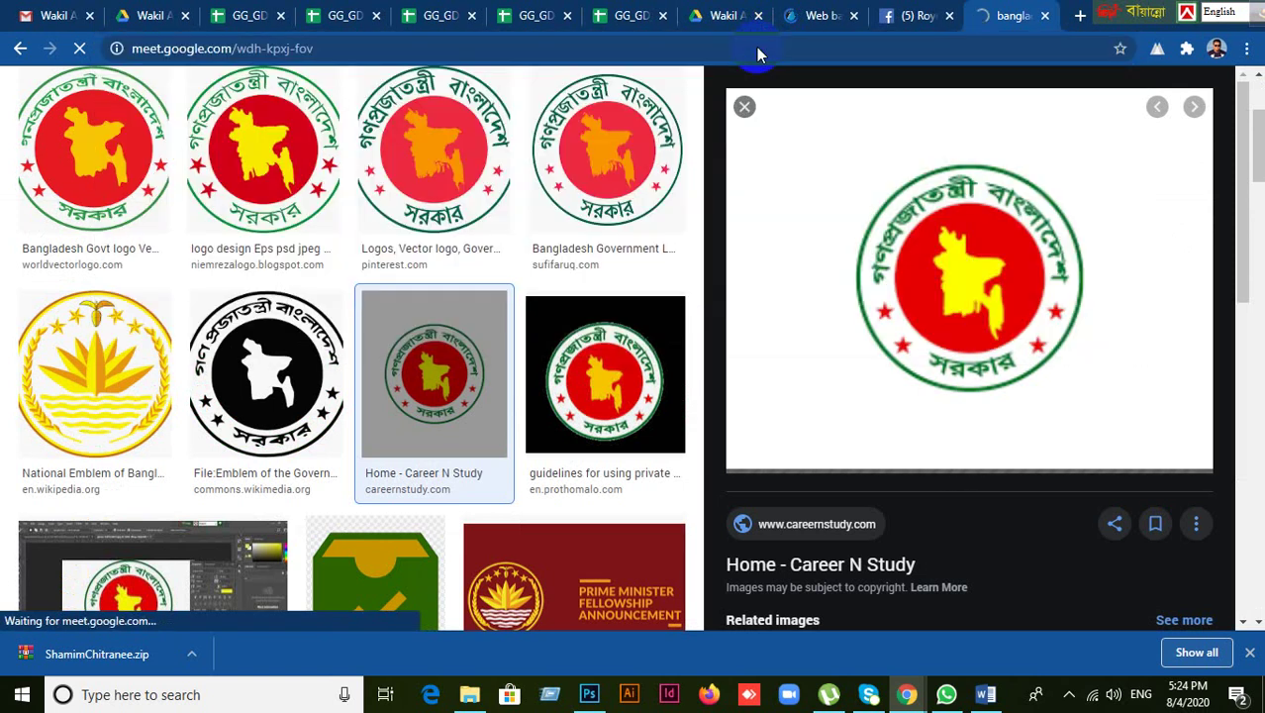
click(744, 107)
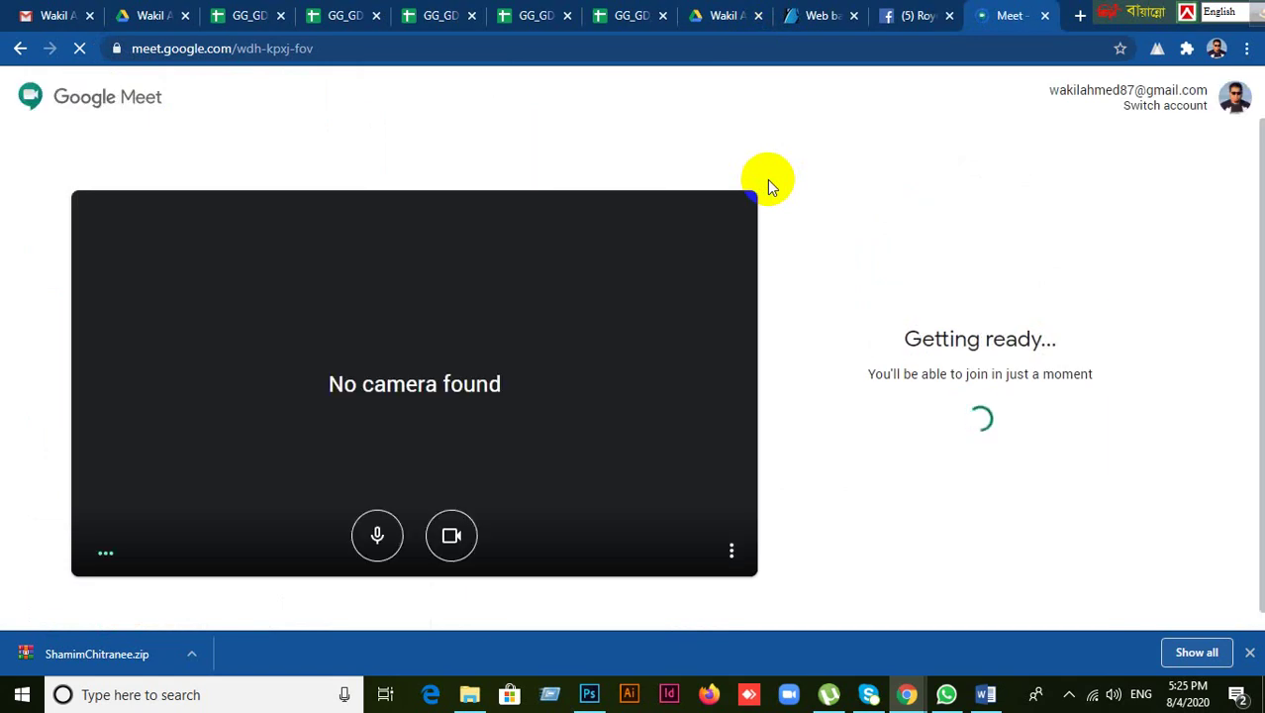
- Join the Google Meet call with the microphone on and show the list of participants
click(460, 538)
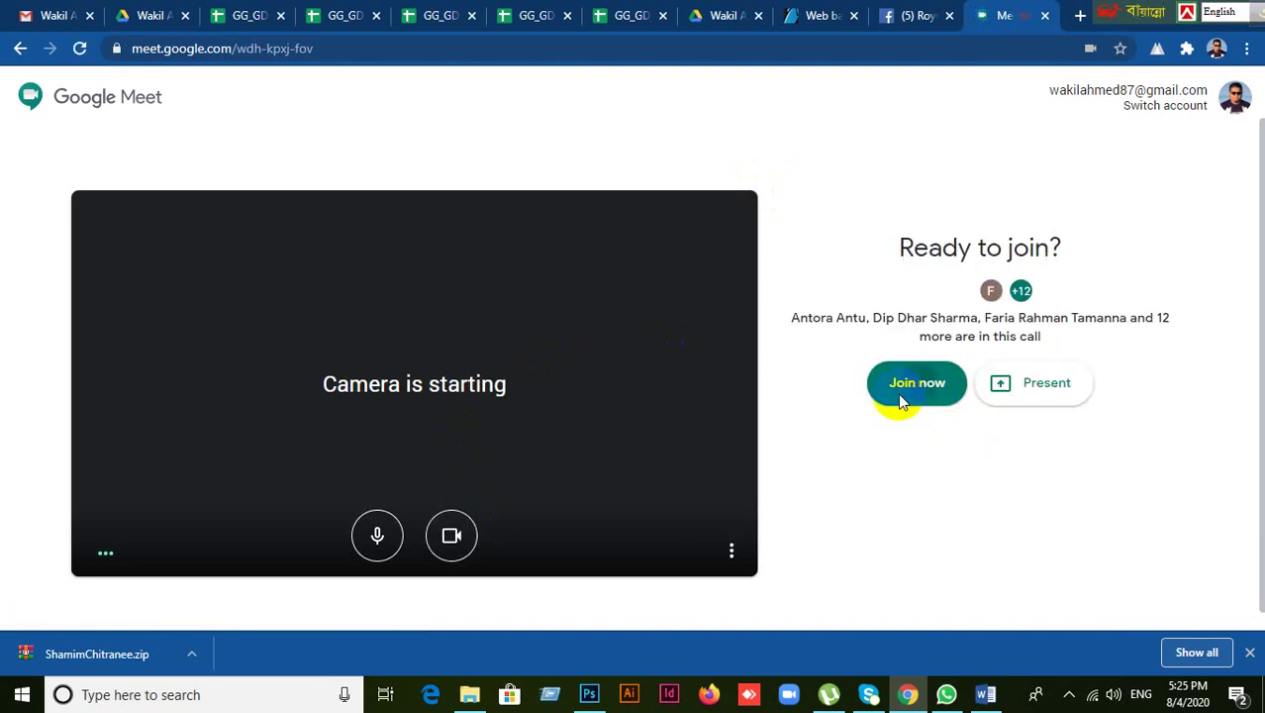
click(901, 394)
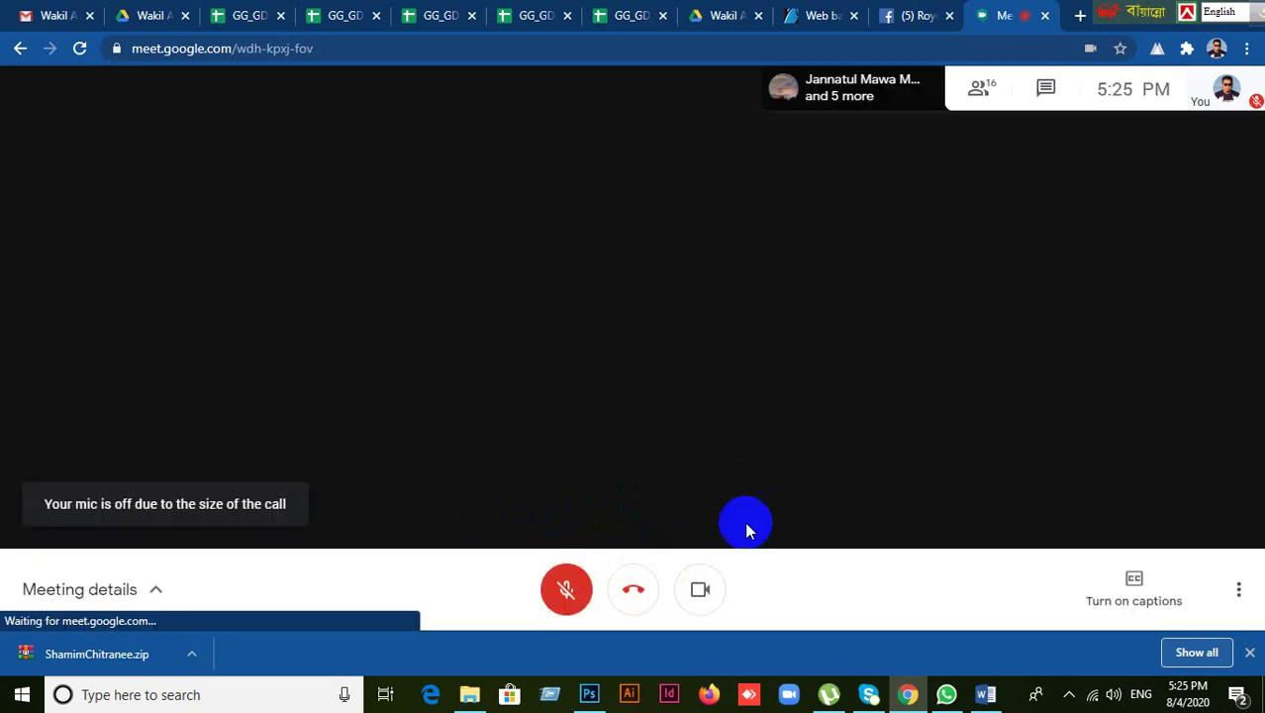
click(568, 592)
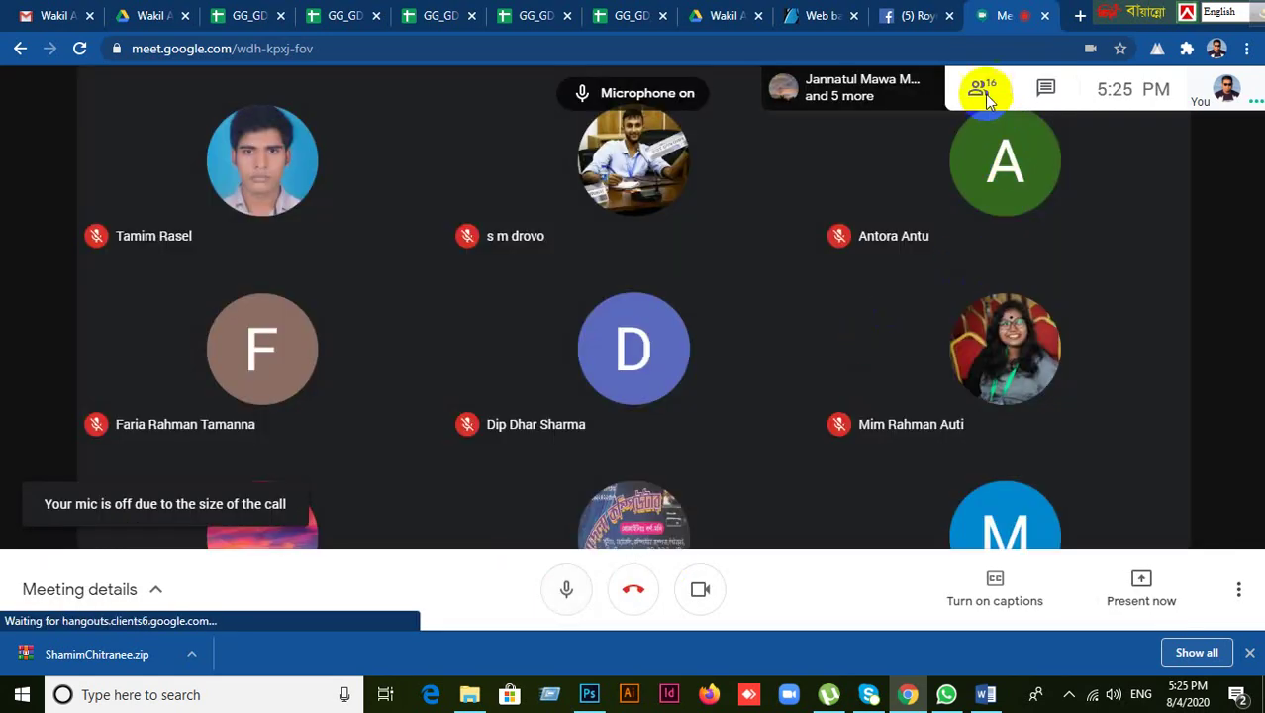
click(983, 89)
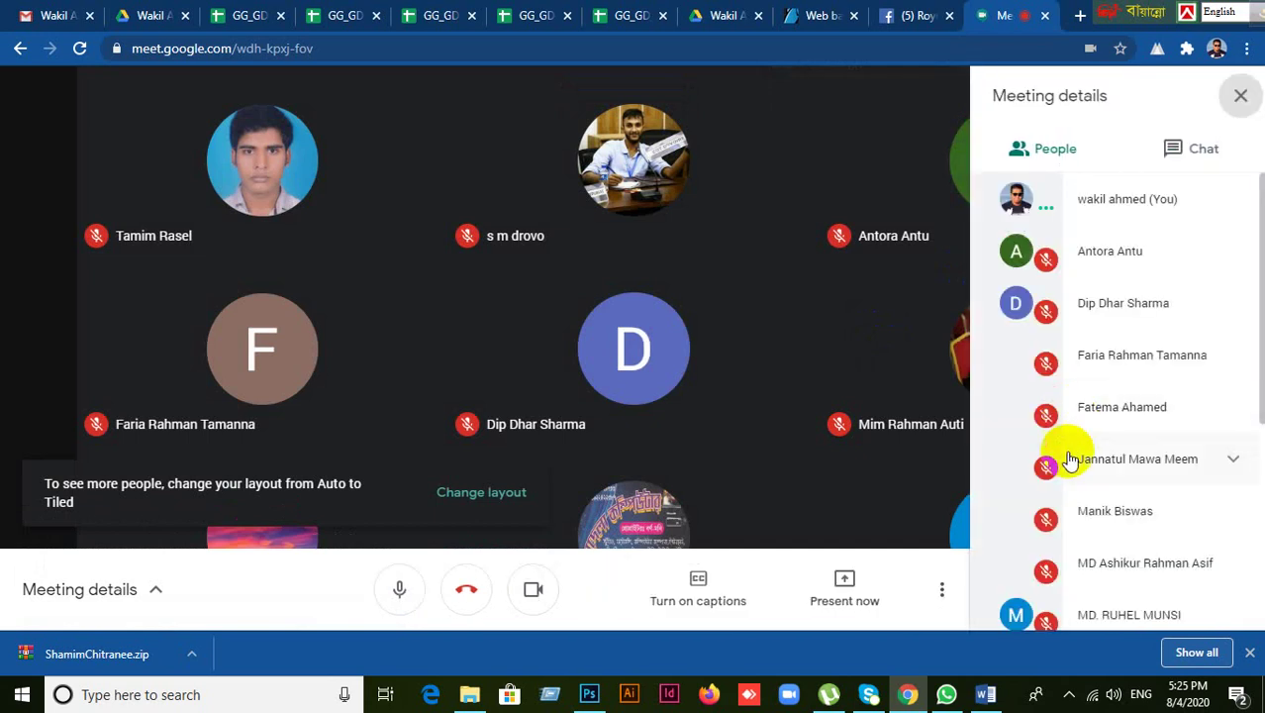
click(829, 576)
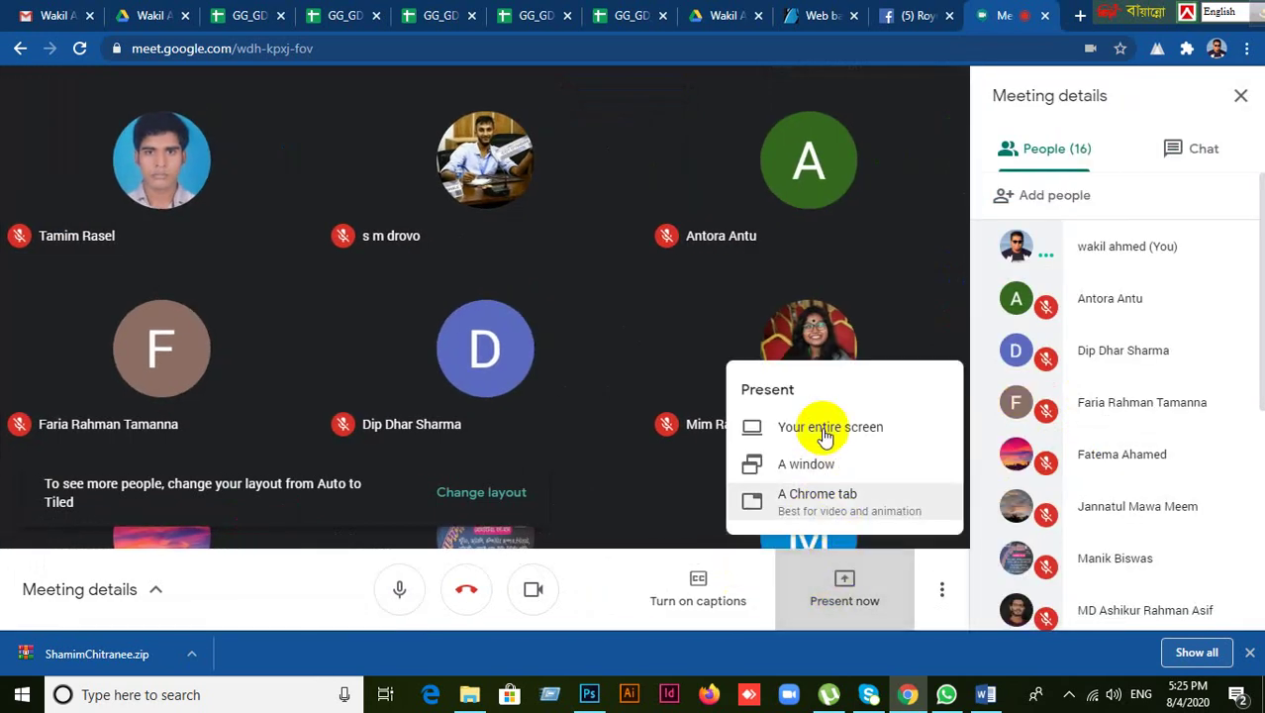
click(822, 427)
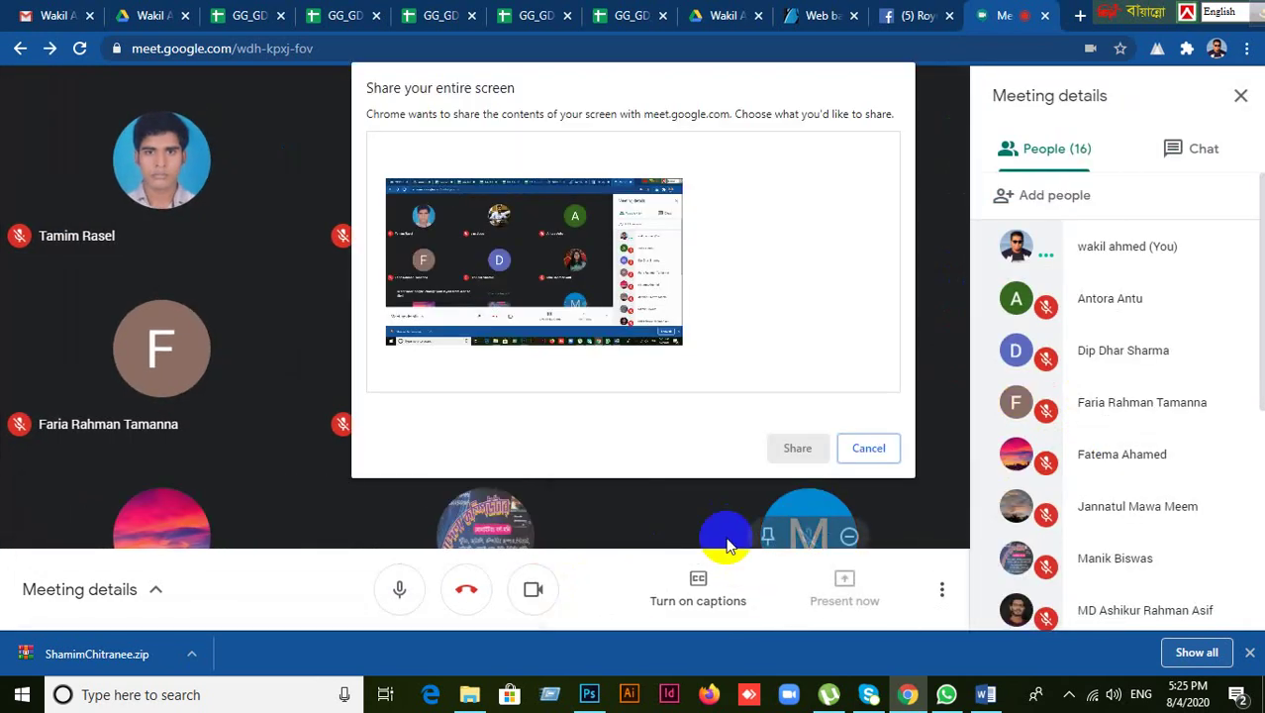
click(857, 451)
- Turn on the camera in the Google Meet call
click(537, 590)
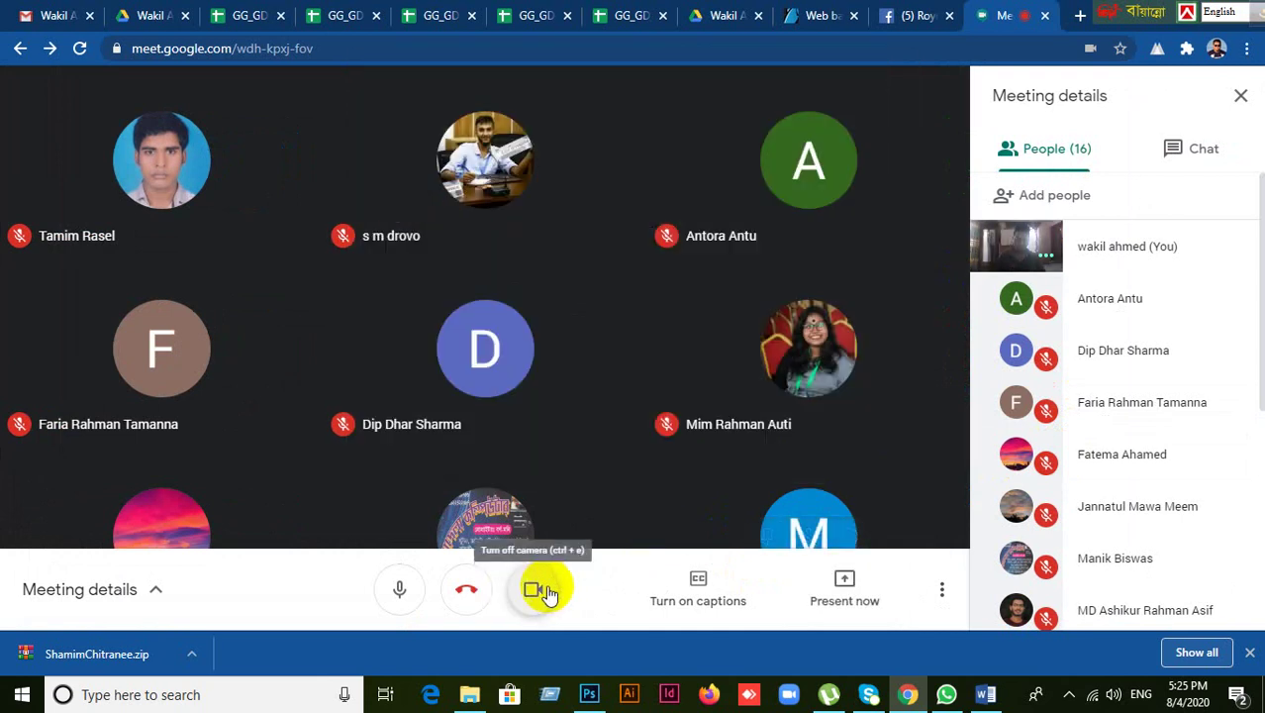
- Present the entire screen to the Google Meet call and close the meeting details
click(833, 599)
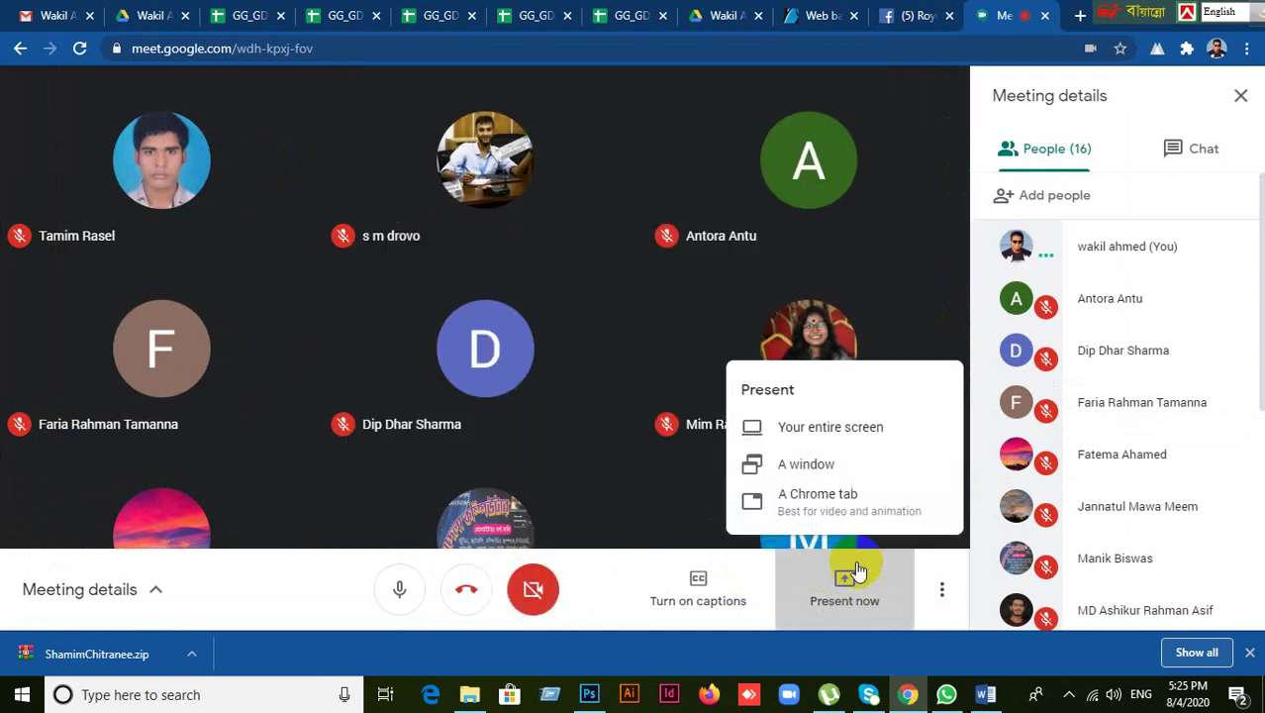
click(831, 432)
click(596, 273)
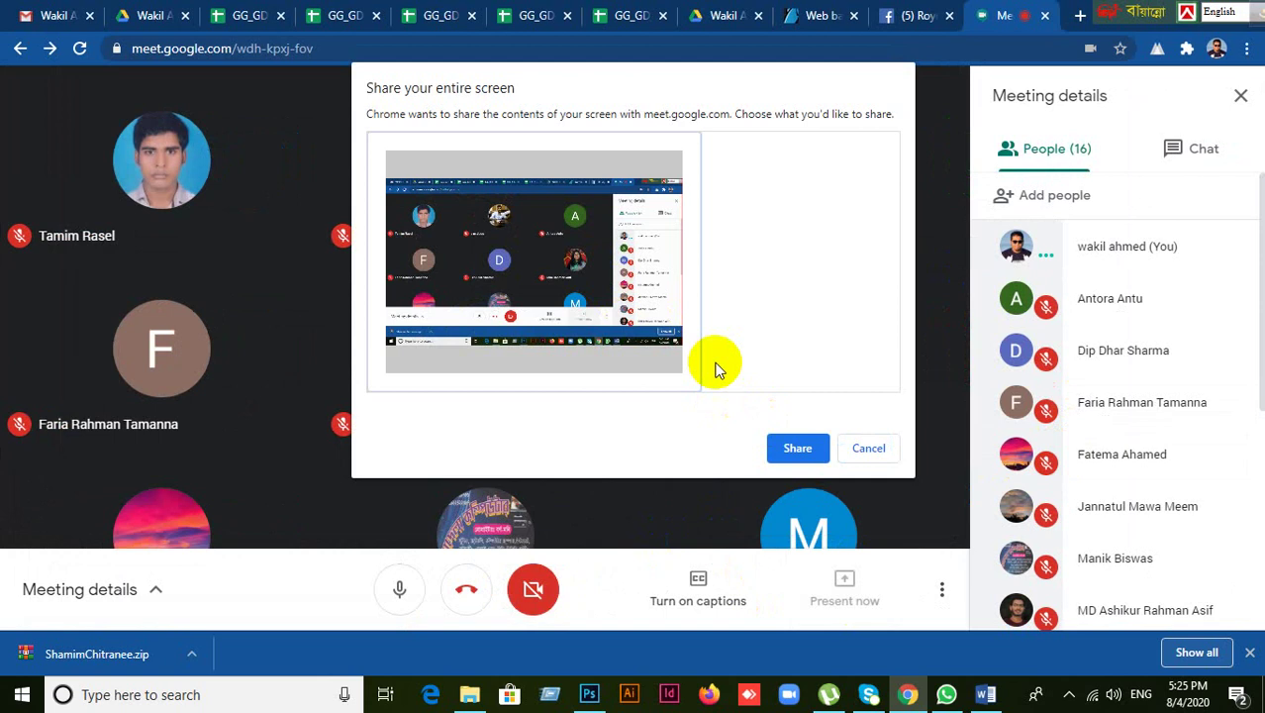
click(797, 447)
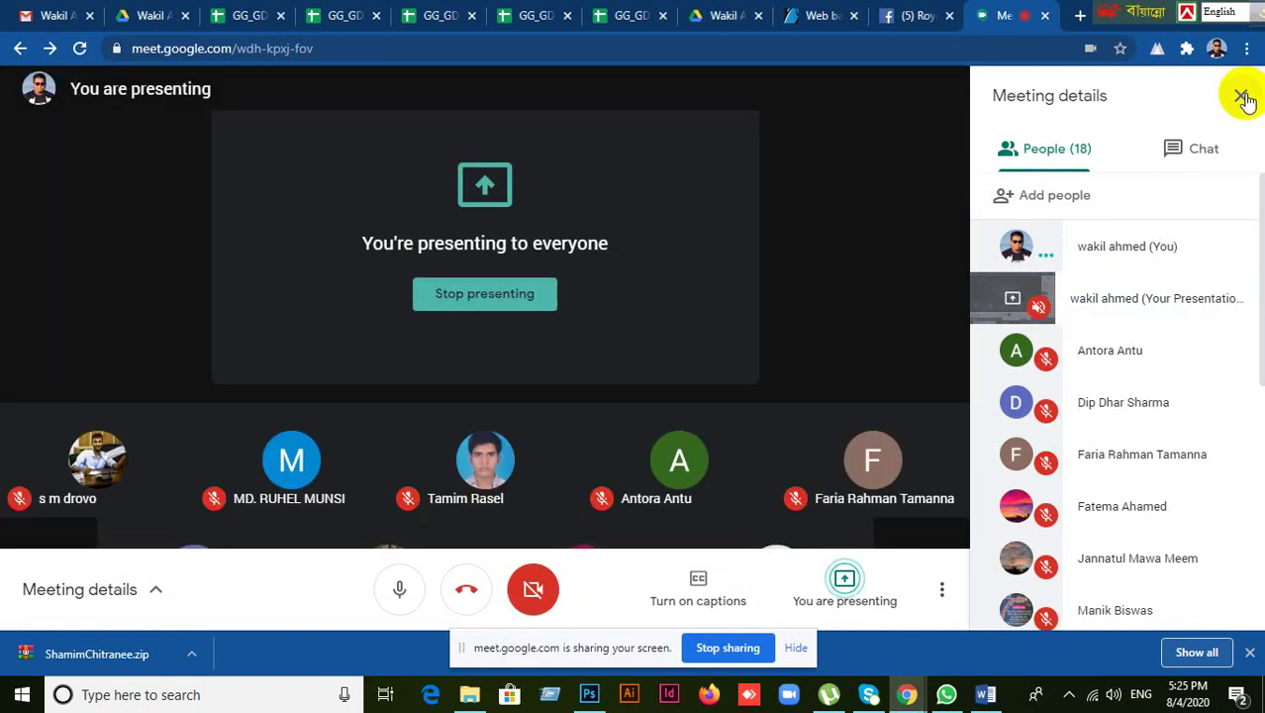
click(1242, 96)
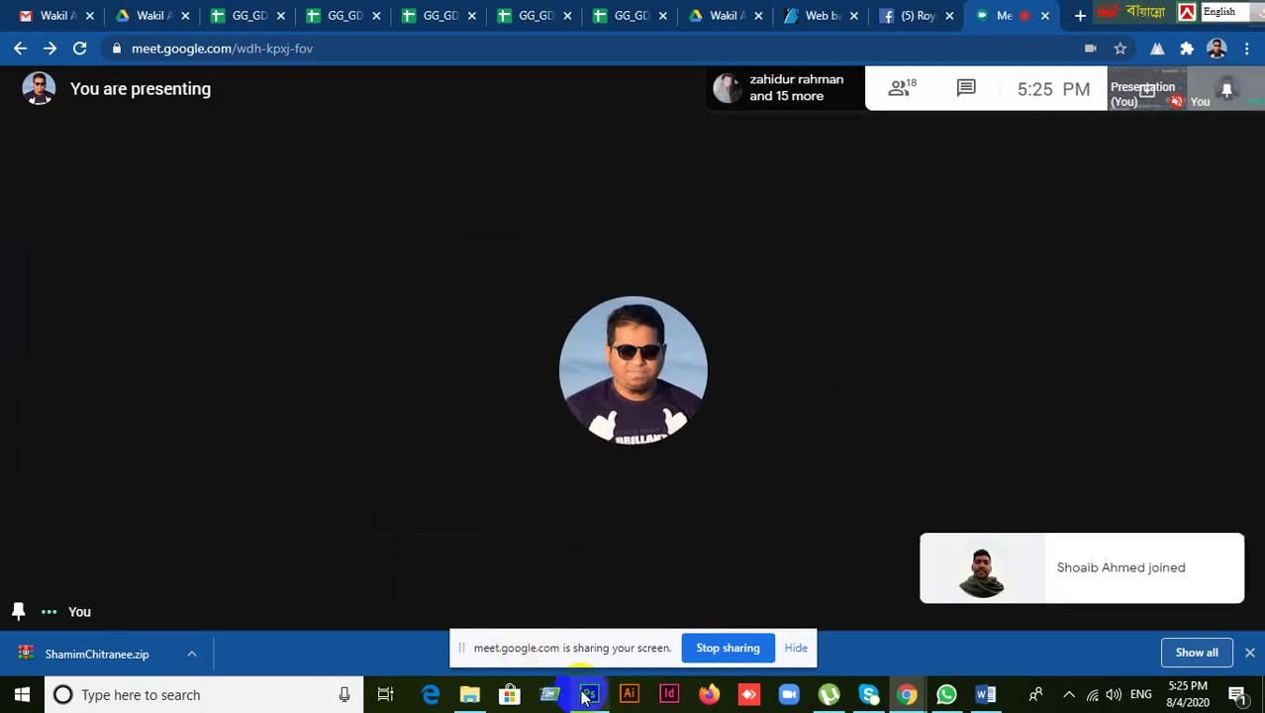
- Show the call's participant list again and hide the screen-sharing notice
click(589, 694)
click(589, 694)
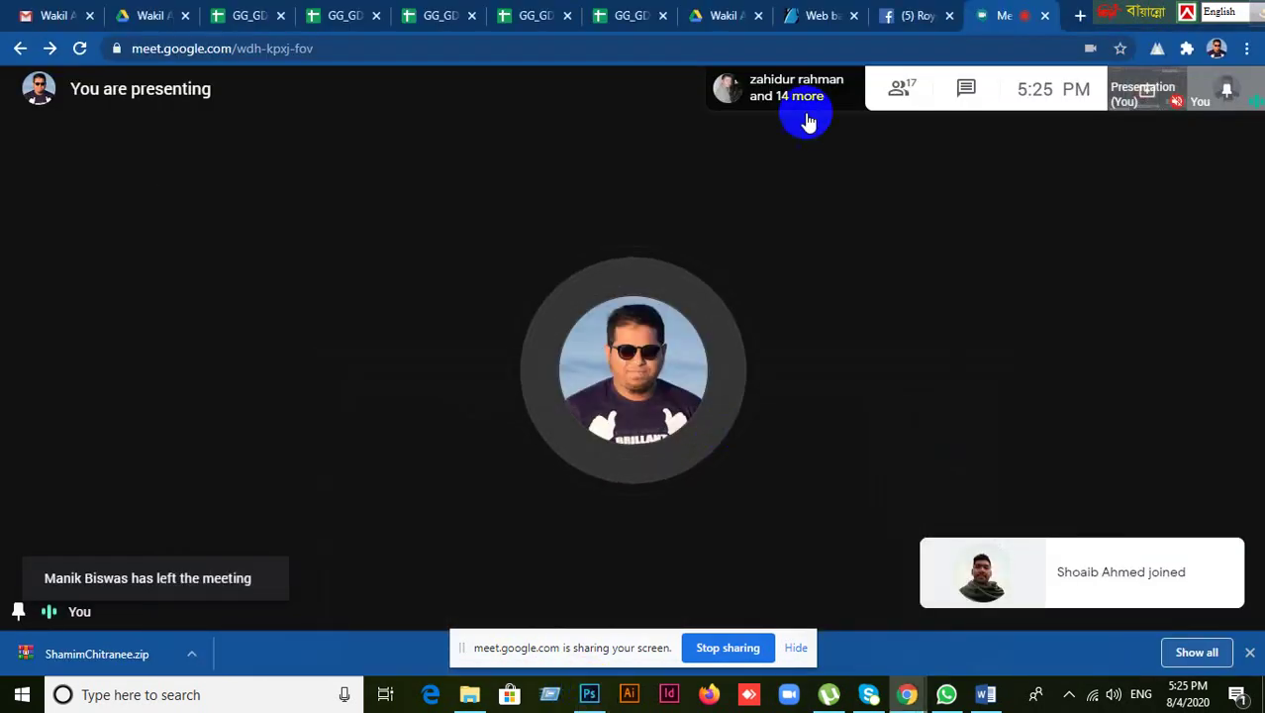
click(899, 94)
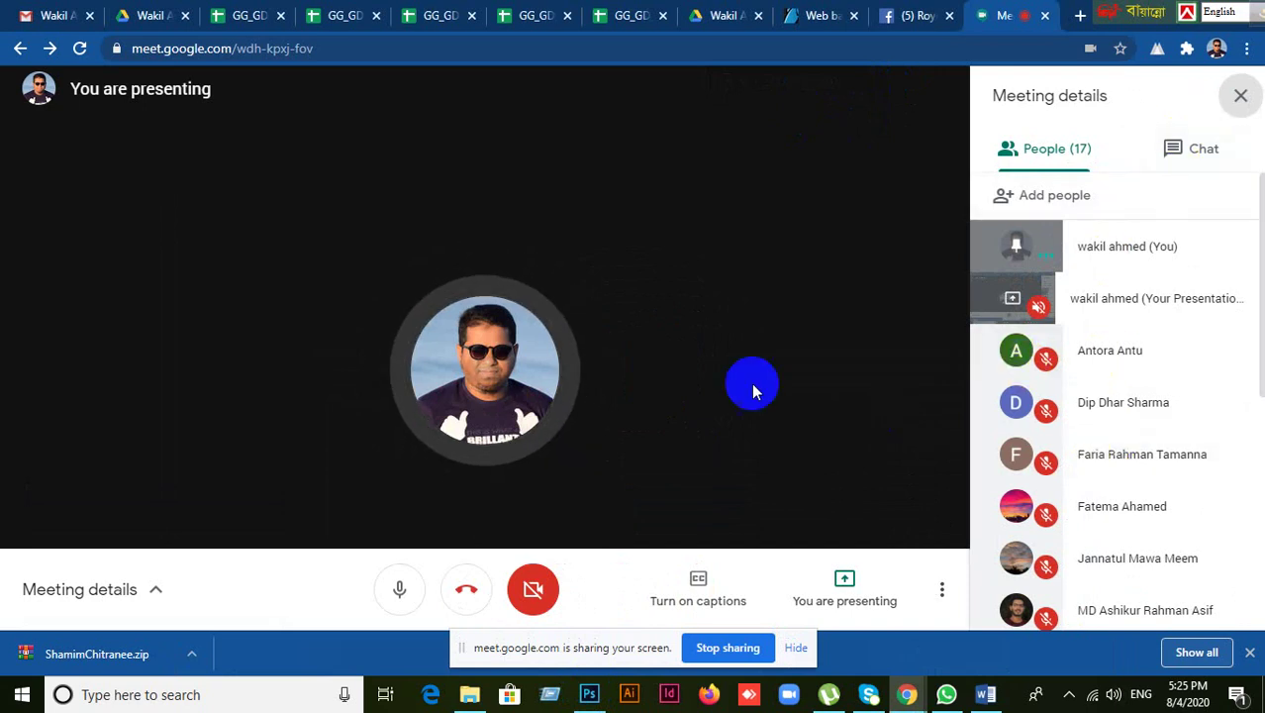
click(796, 649)
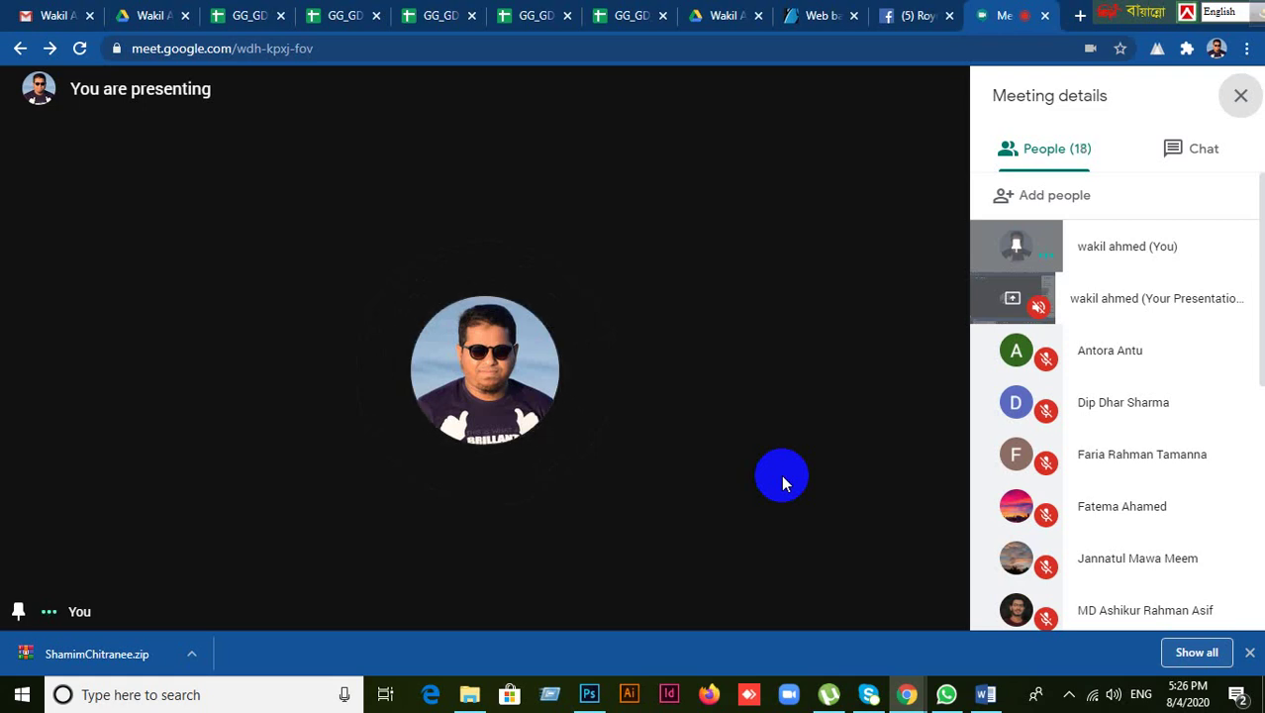
click(781, 474)
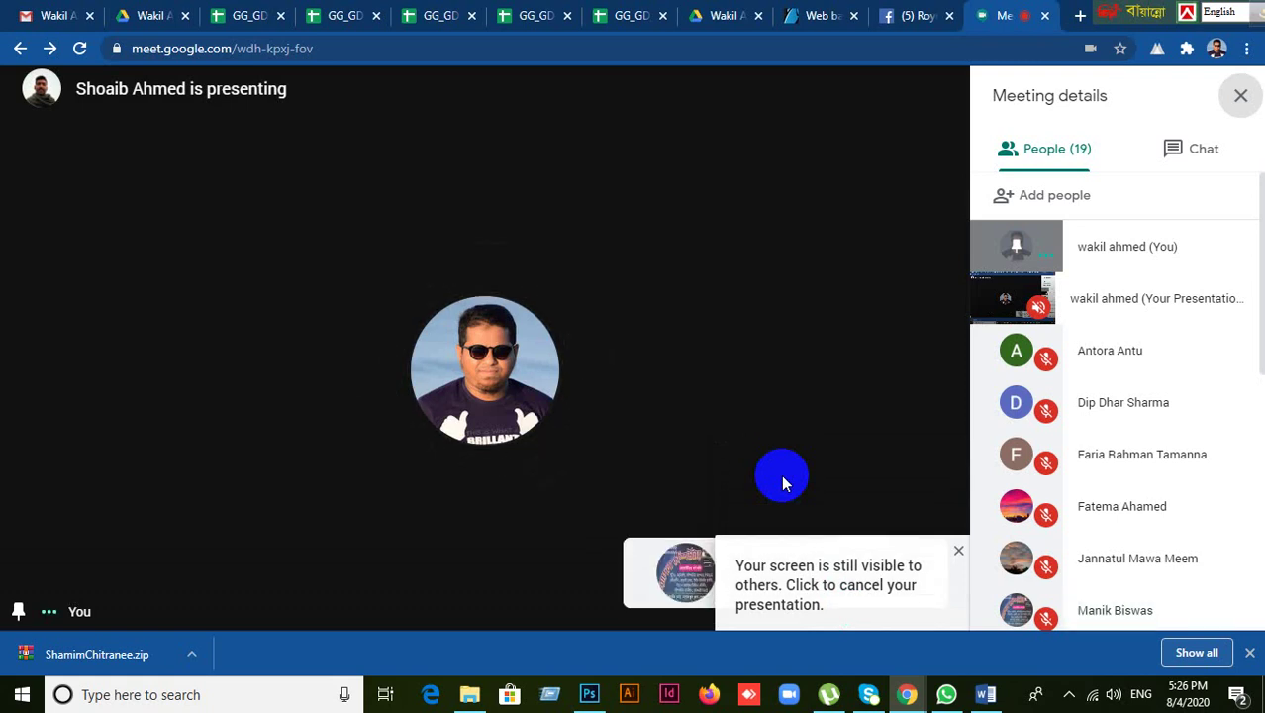
click(884, 522)
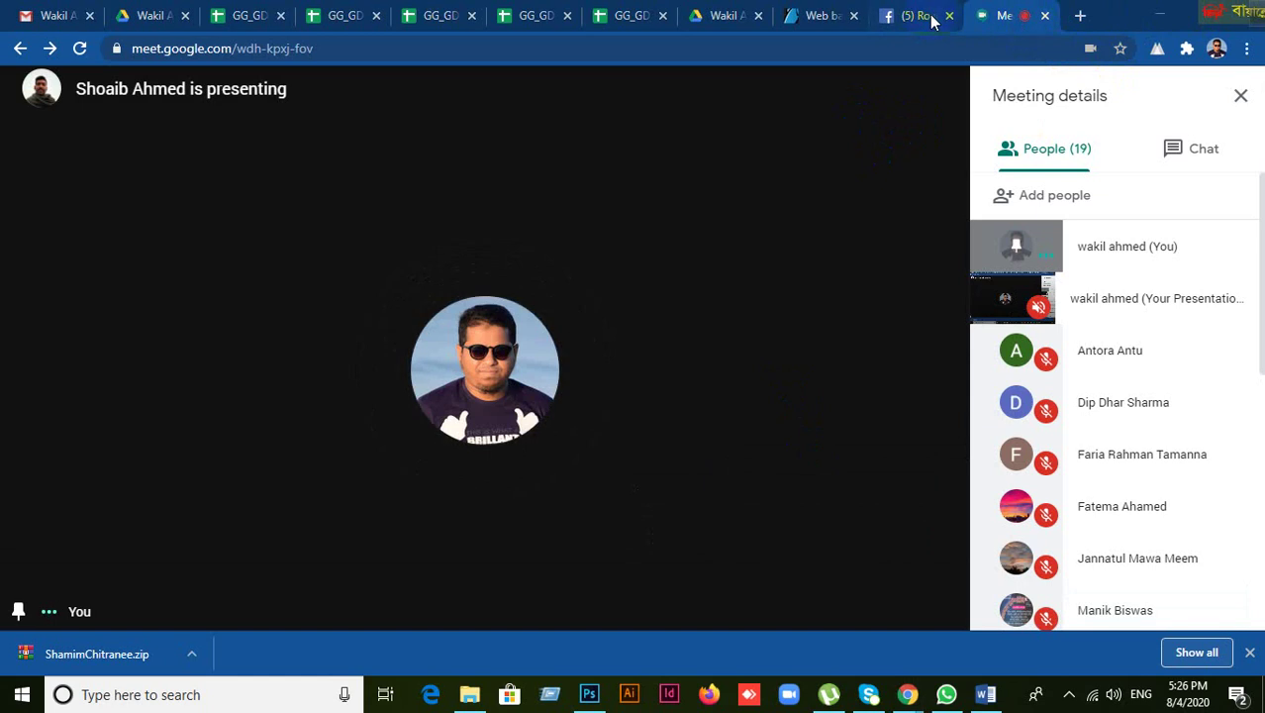
- Close the Google Meet tab and reopen the class meeting from its meet.google.com address in the Facebook tab
click(1046, 18)
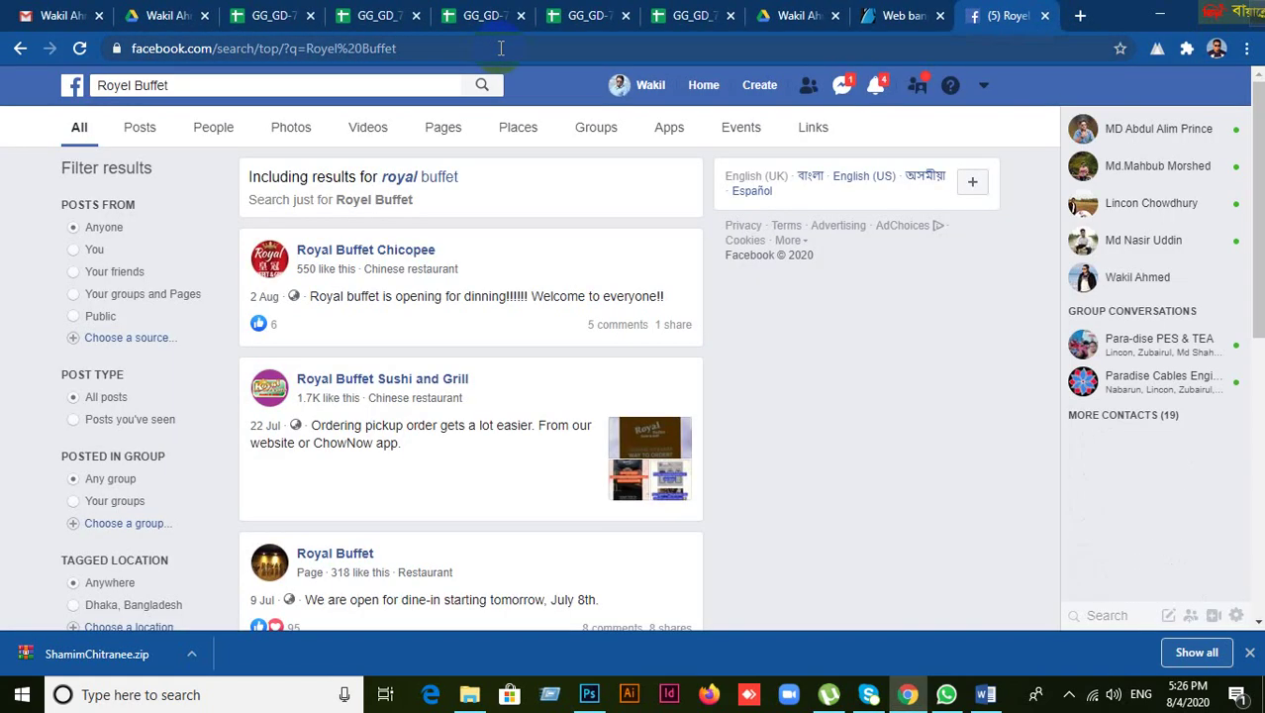
click(499, 48)
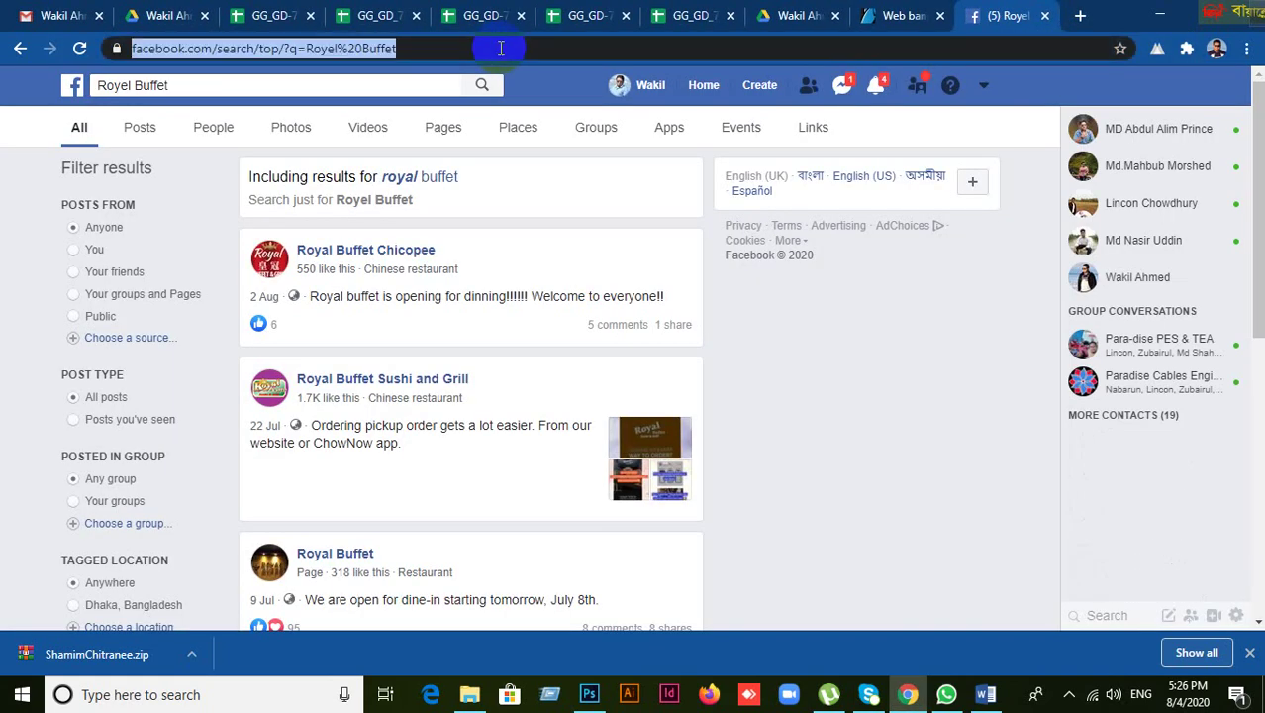
text(m)
key(Return)
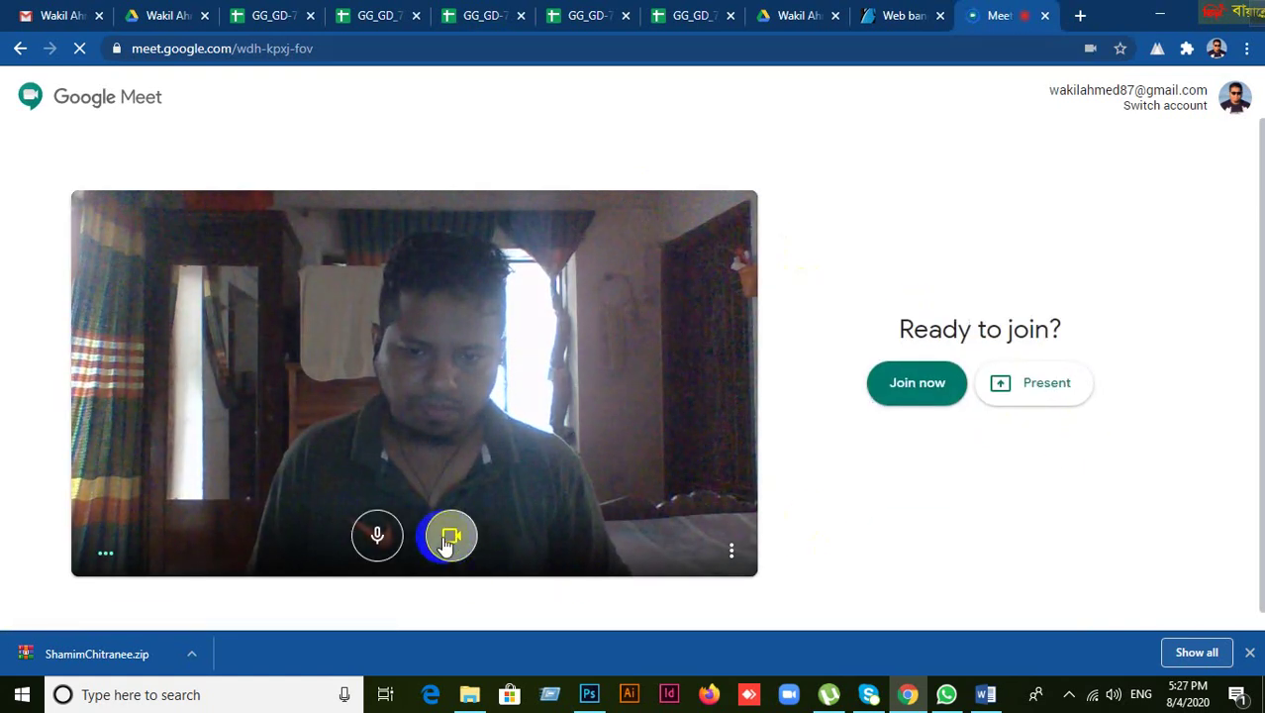
- Join the Google Meet call with the microphone on and the camera off
click(921, 396)
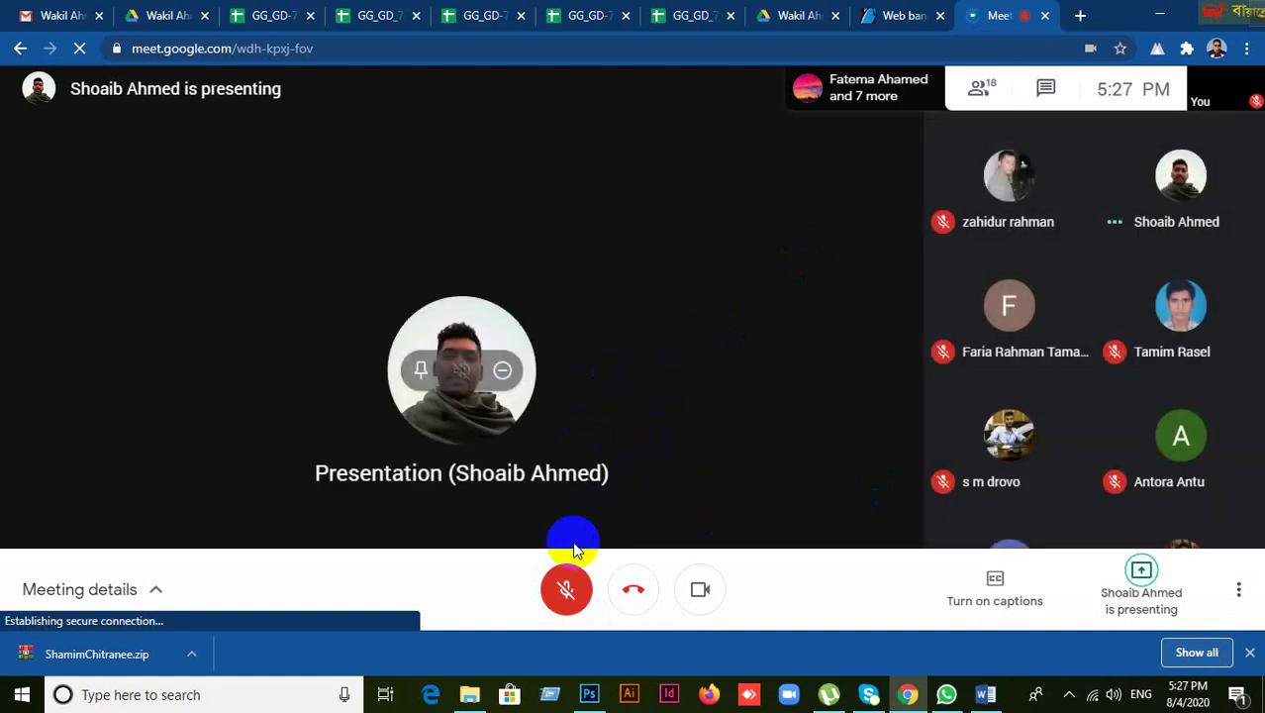
click(566, 588)
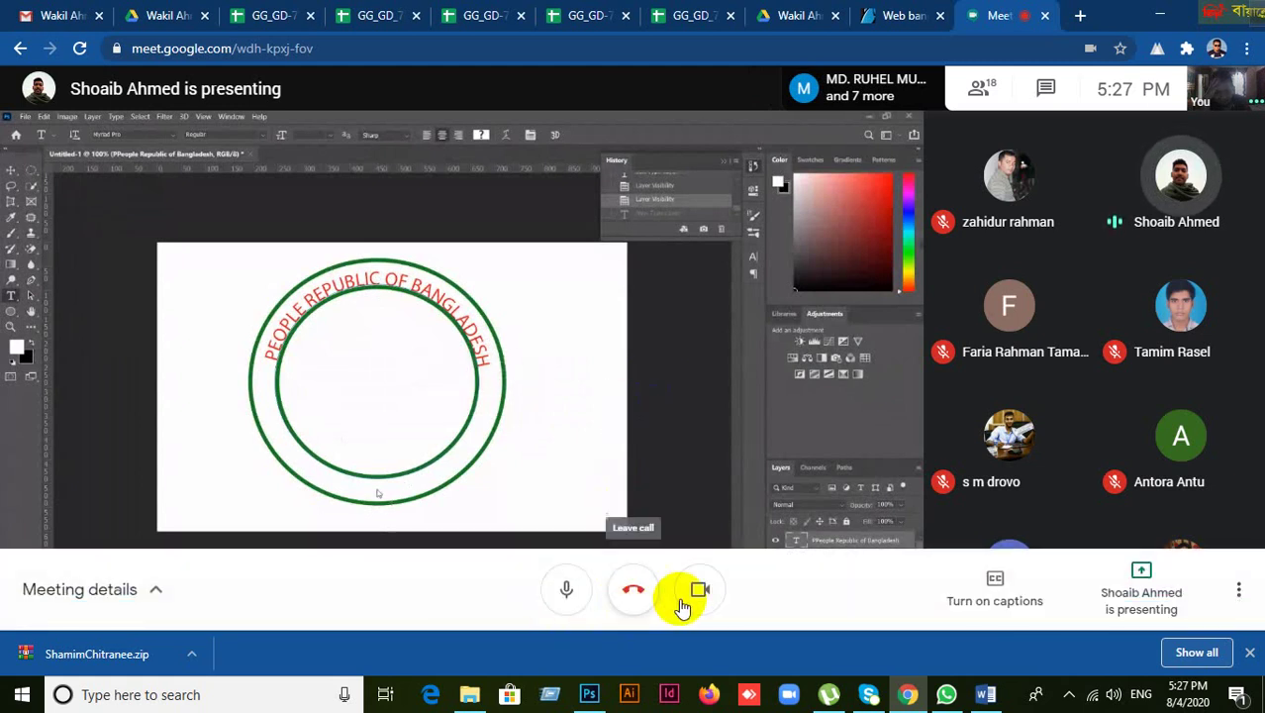
click(698, 590)
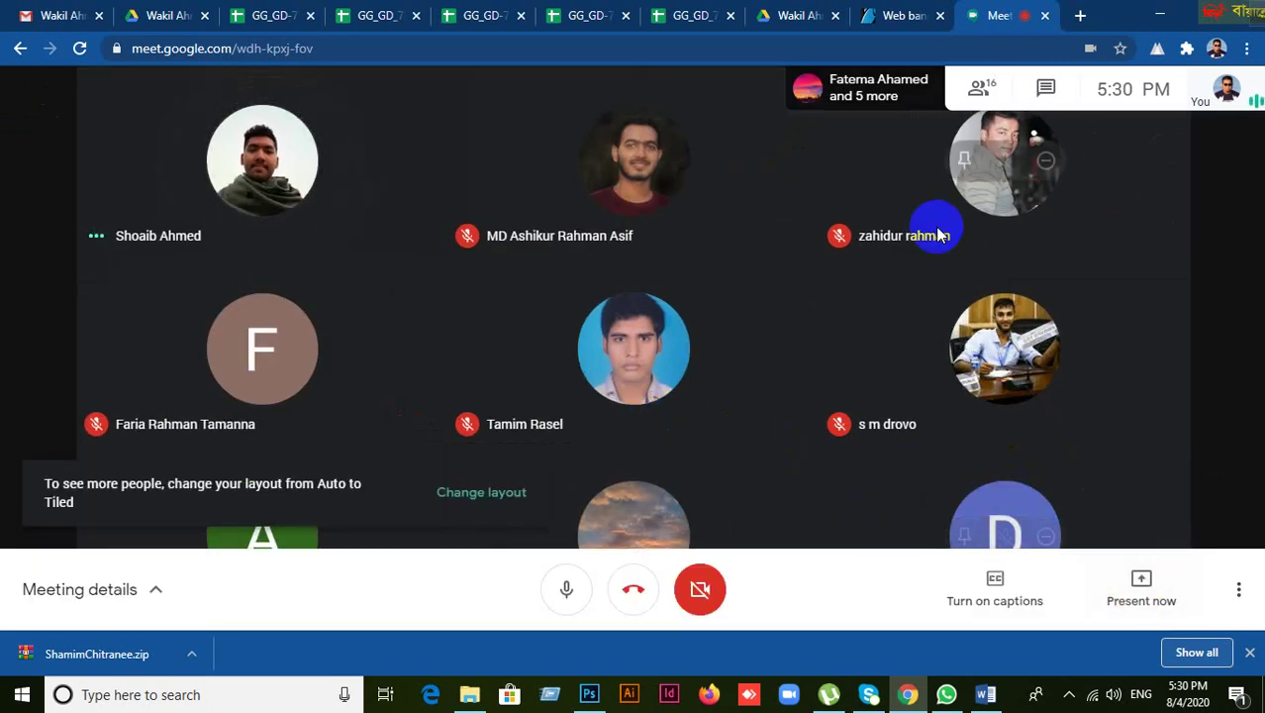
- Share the entire screen with everyone in the rejoined Google Meet call
click(1141, 582)
click(1131, 446)
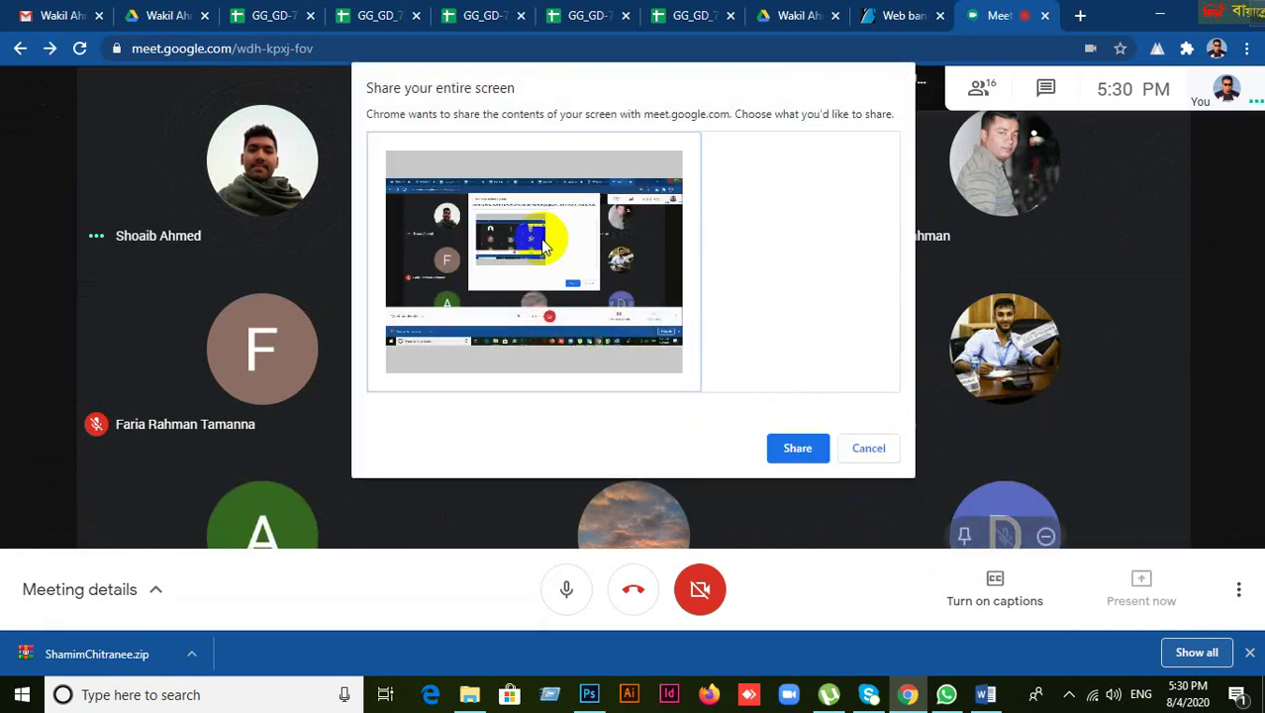
click(798, 448)
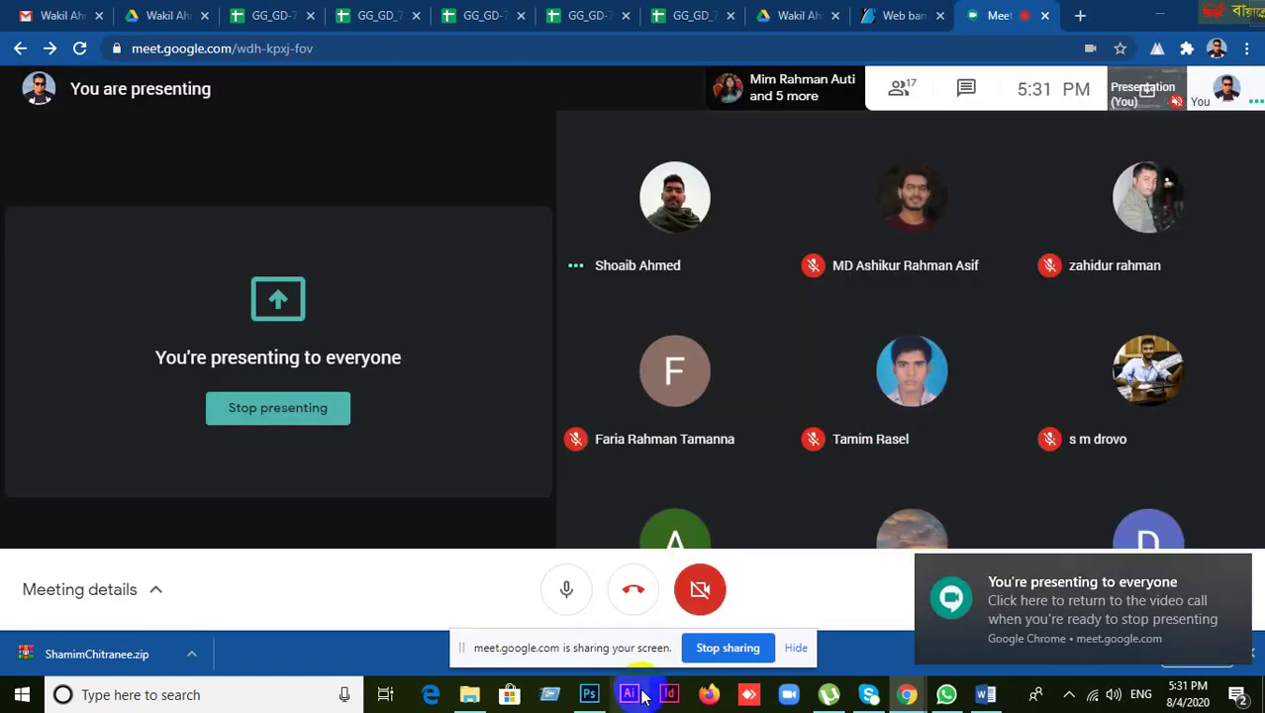
- Switch to Photoshop and start a new document with a width and height of 1000 pixels
click(588, 694)
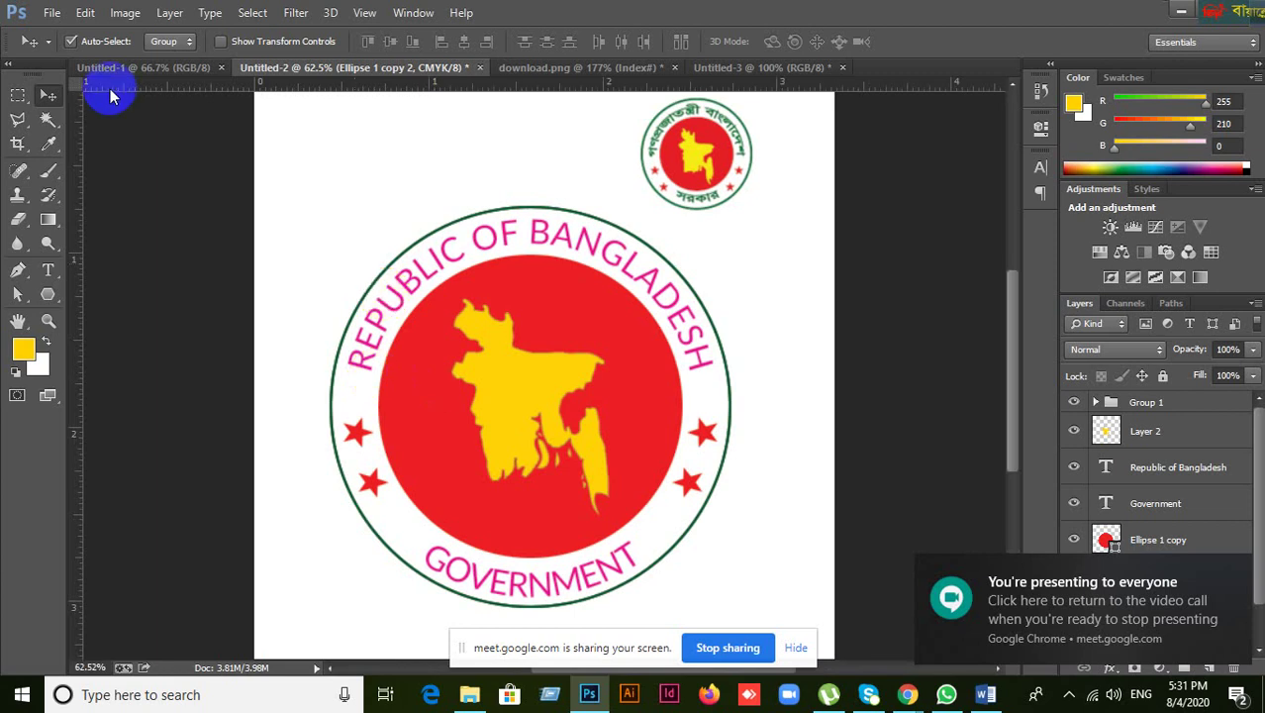
click(51, 13)
click(540, 311)
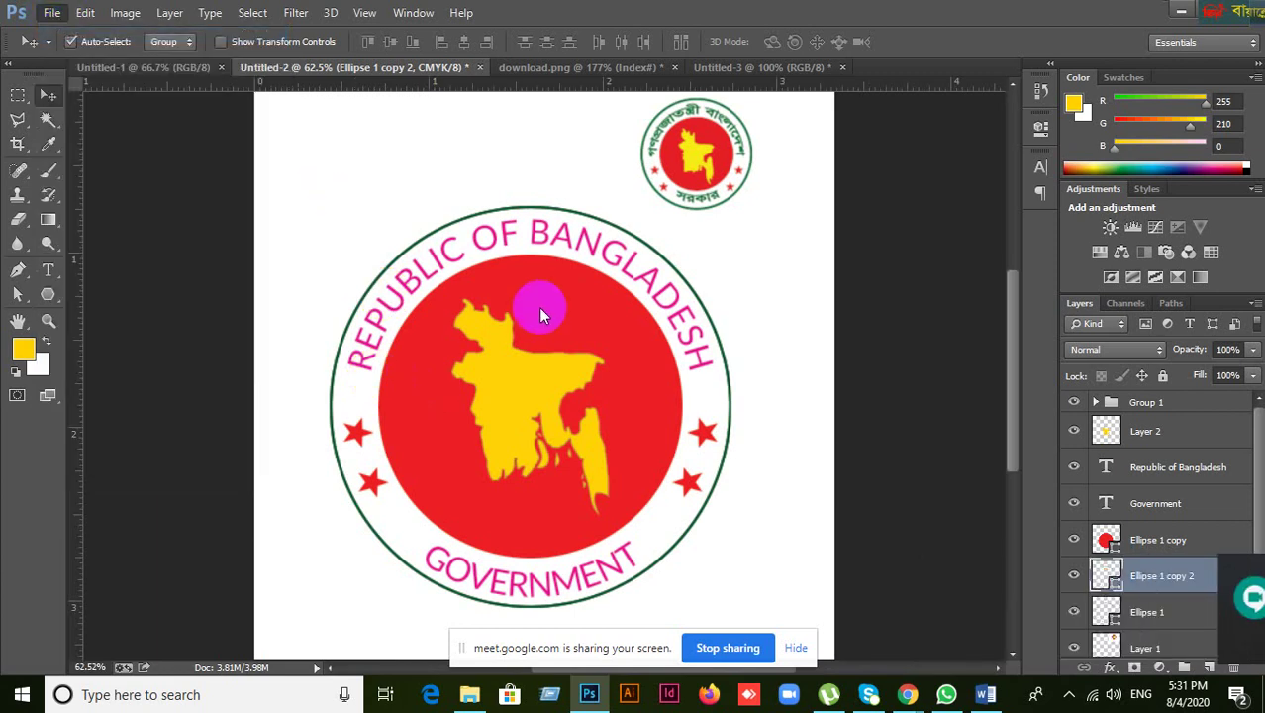
key(ctrl+n)
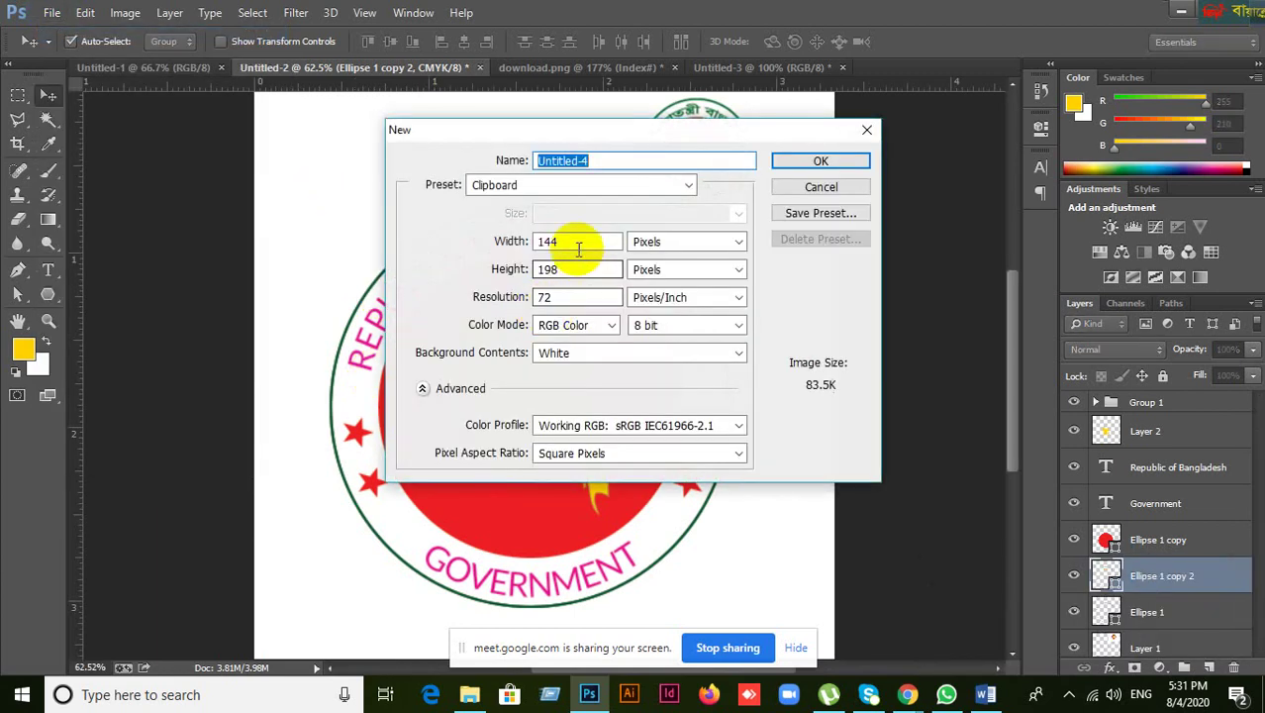
double_click(579, 249)
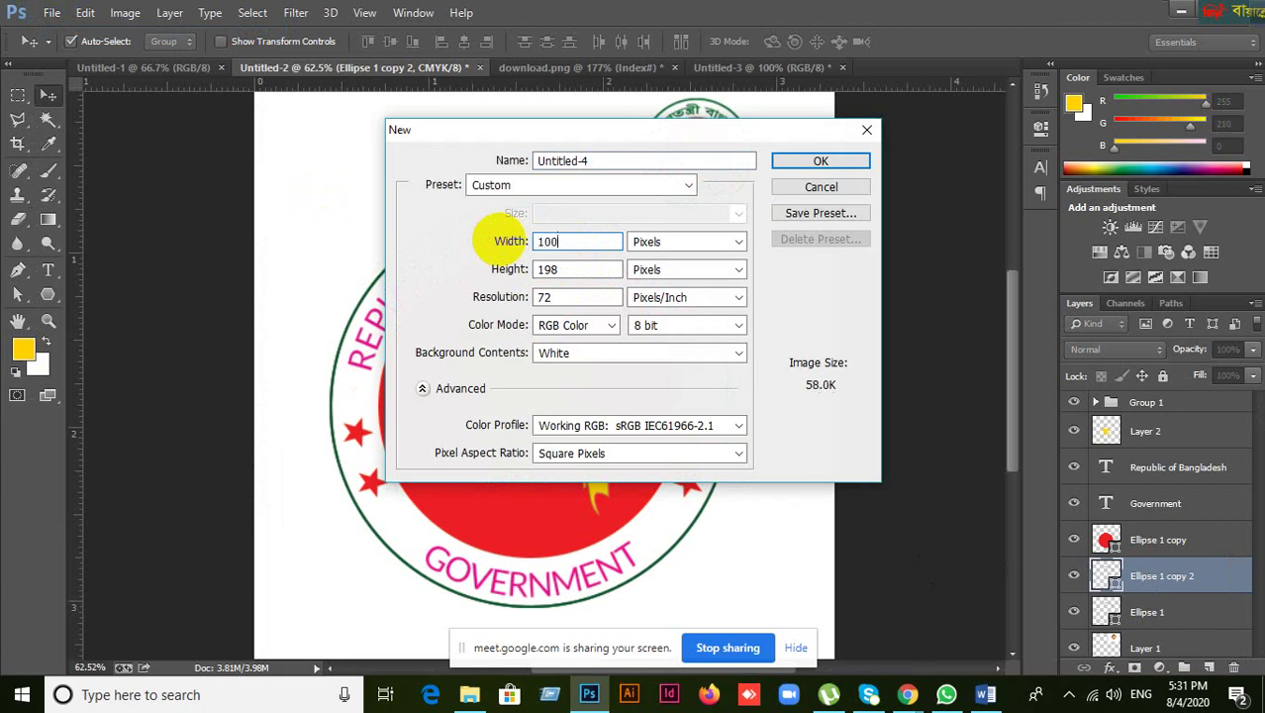
text(1000)
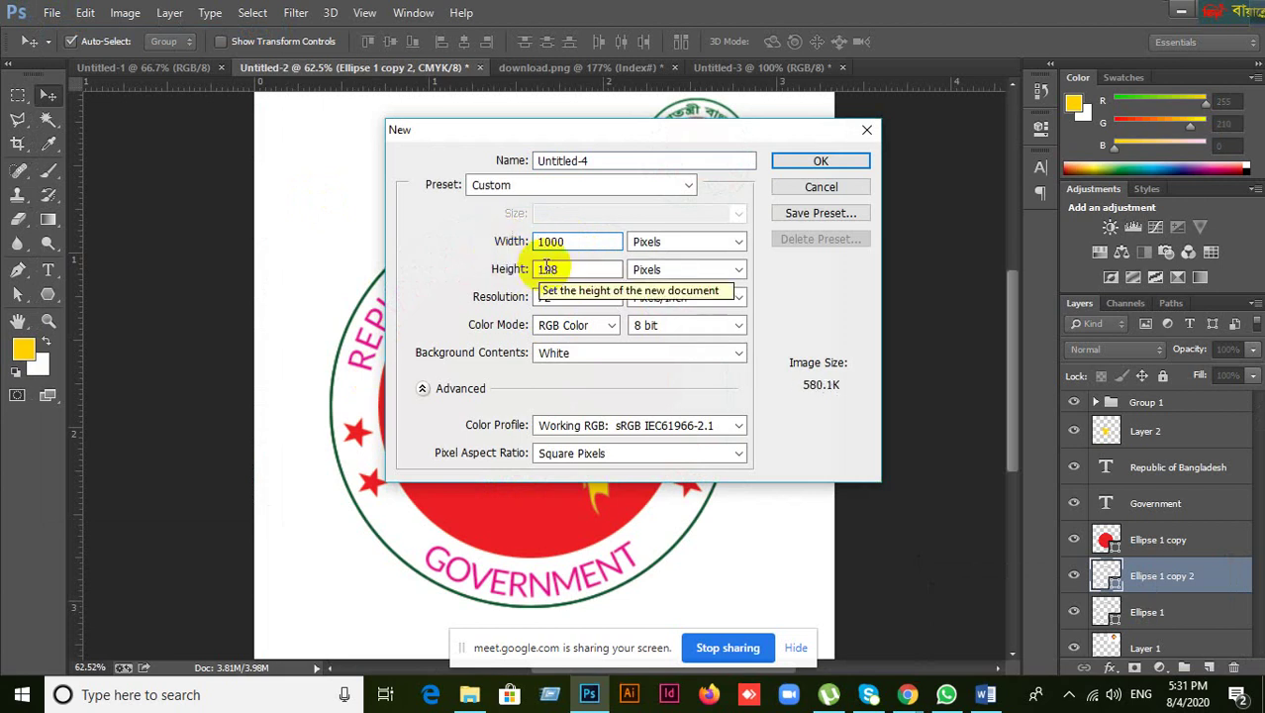
key(Tab)
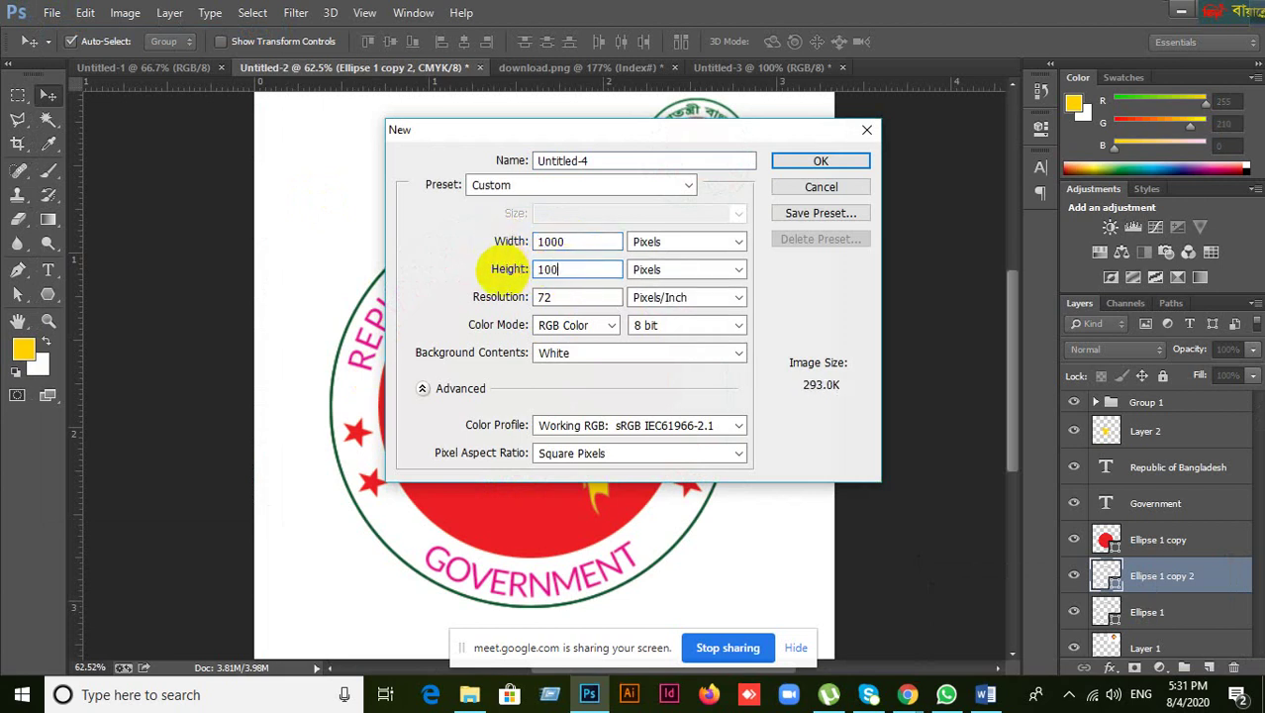
text(1000)
- Set the new document's resolution to 300 pixels/inch and its color mode to CMYK Color, and create it
double_click(556, 297)
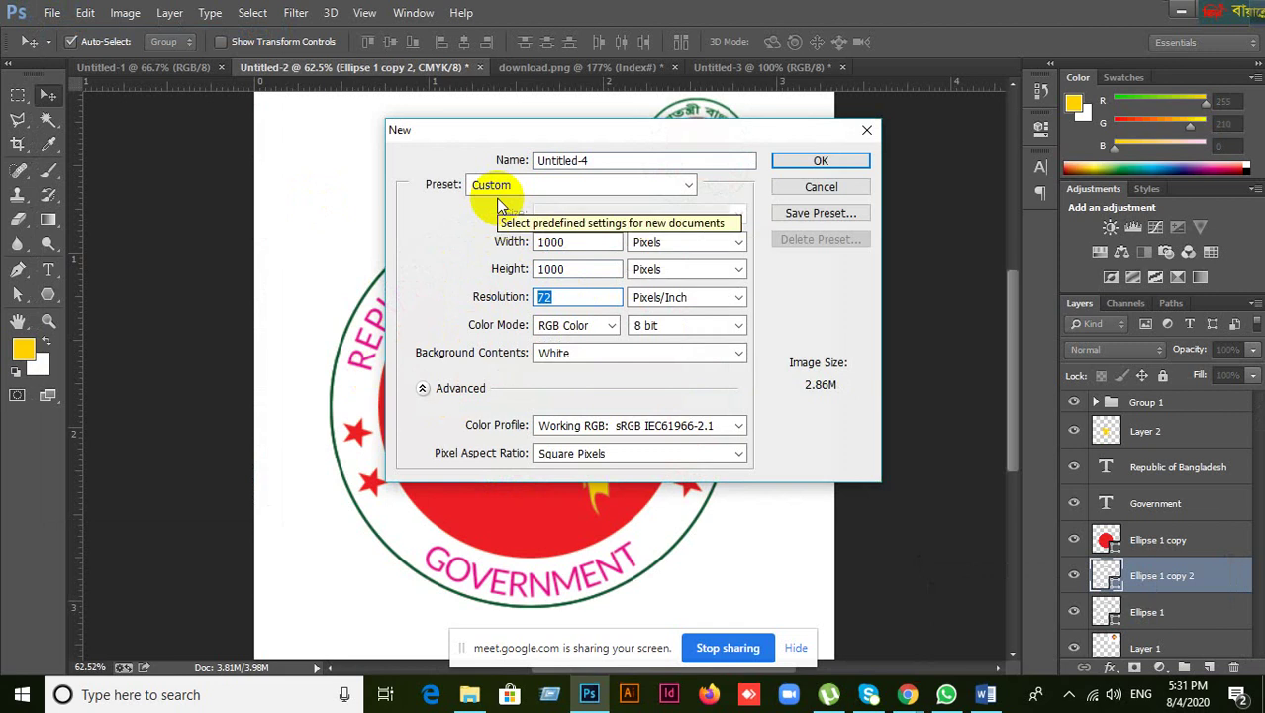
text(300)
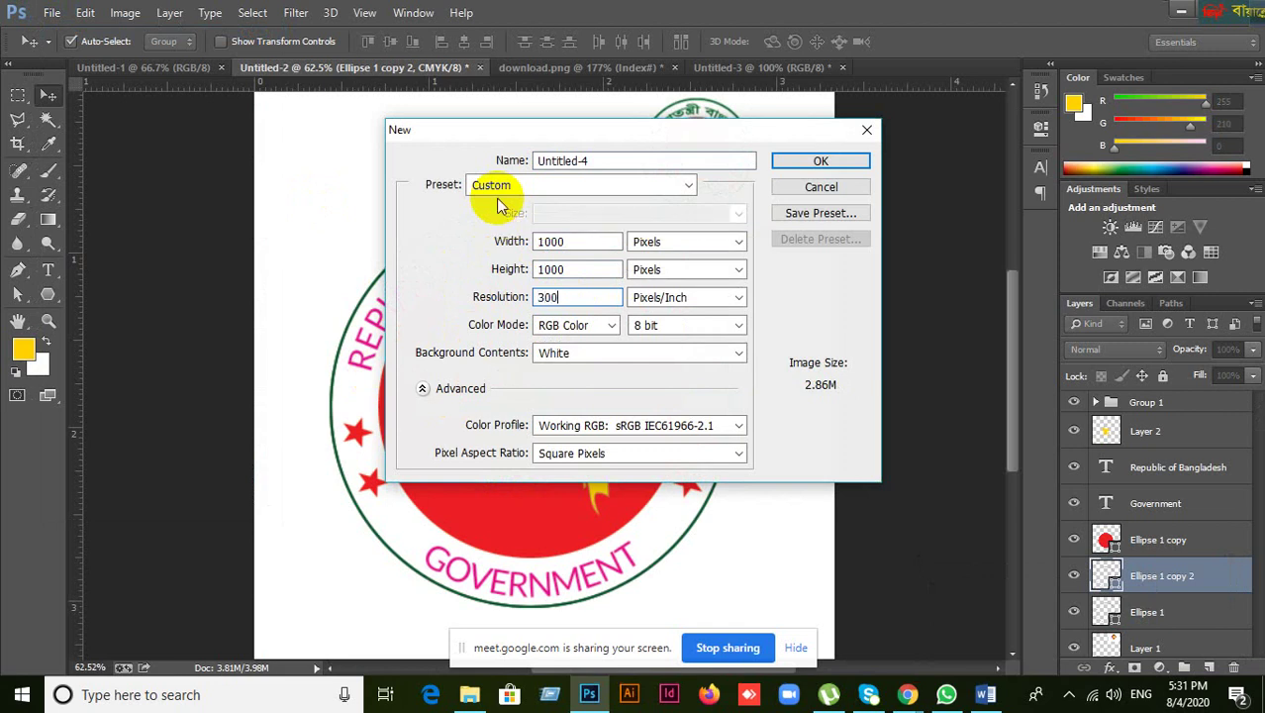
click(576, 324)
click(565, 389)
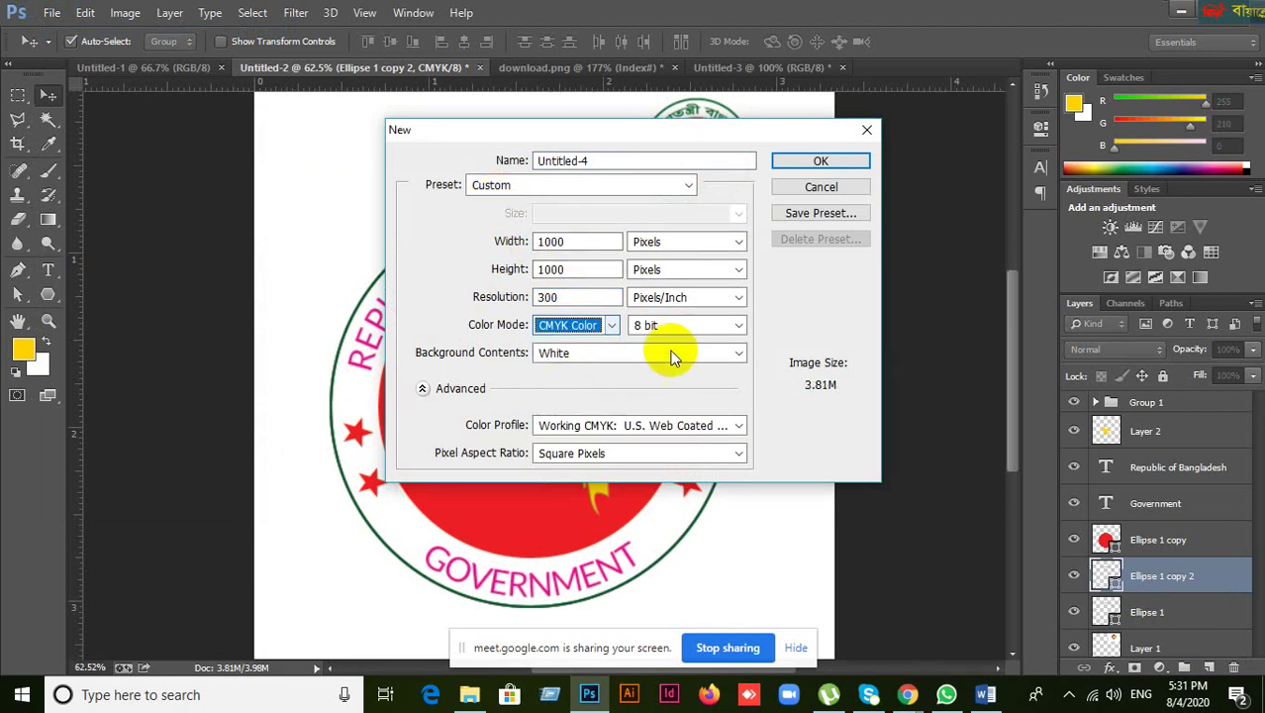
key(Escape)
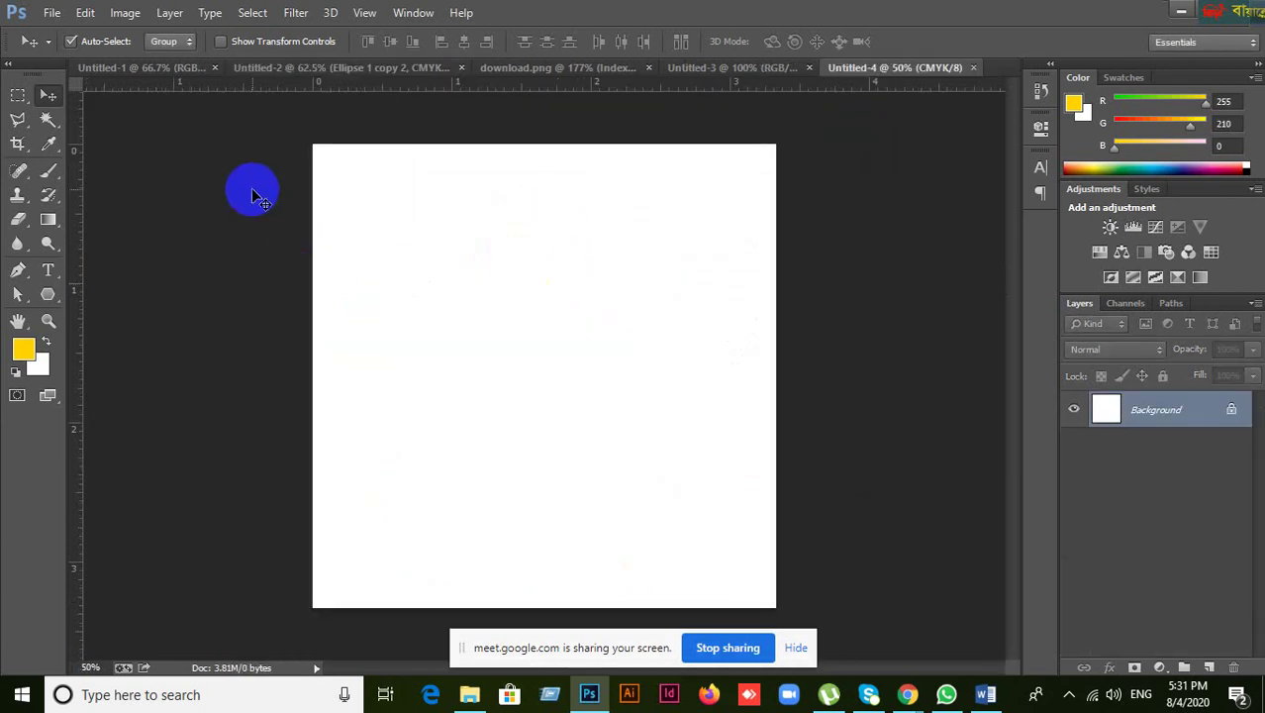
- Draw an unfilled circle about 648 px in diameter with a 1 pt green stroke and move it near the canvas centre
drag(53, 303, 98, 328)
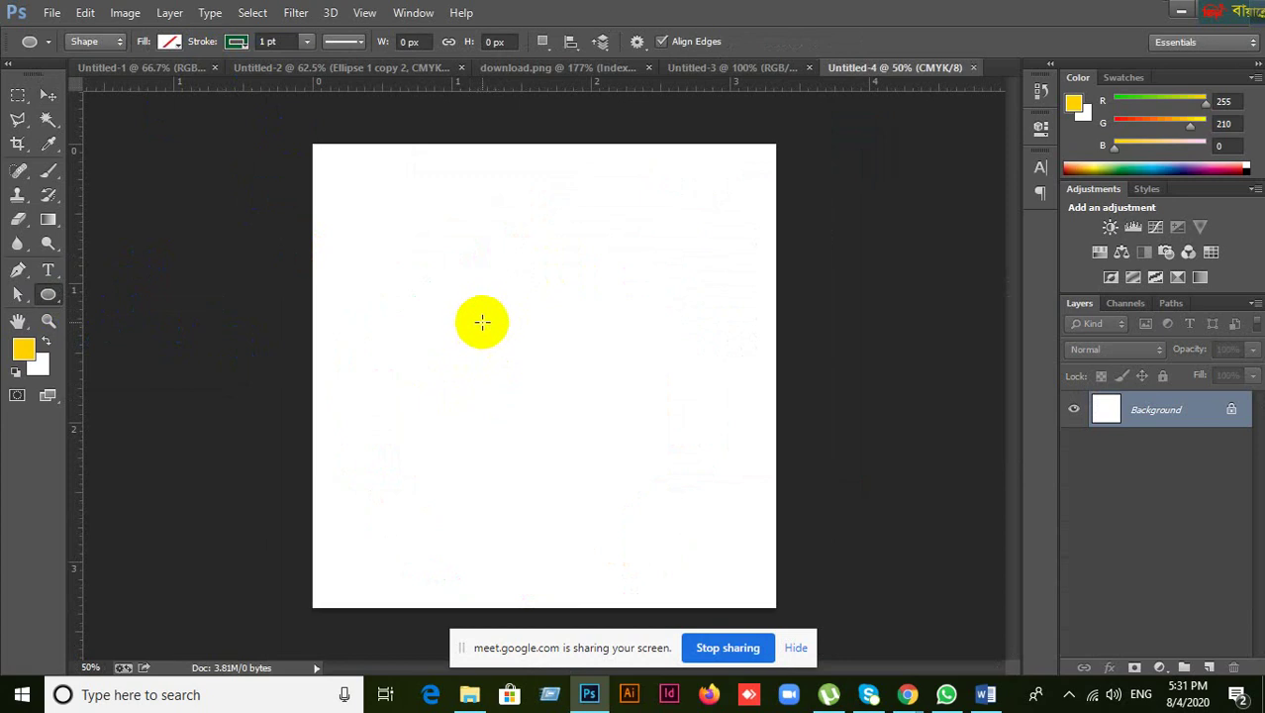
drag(482, 322, 644, 472)
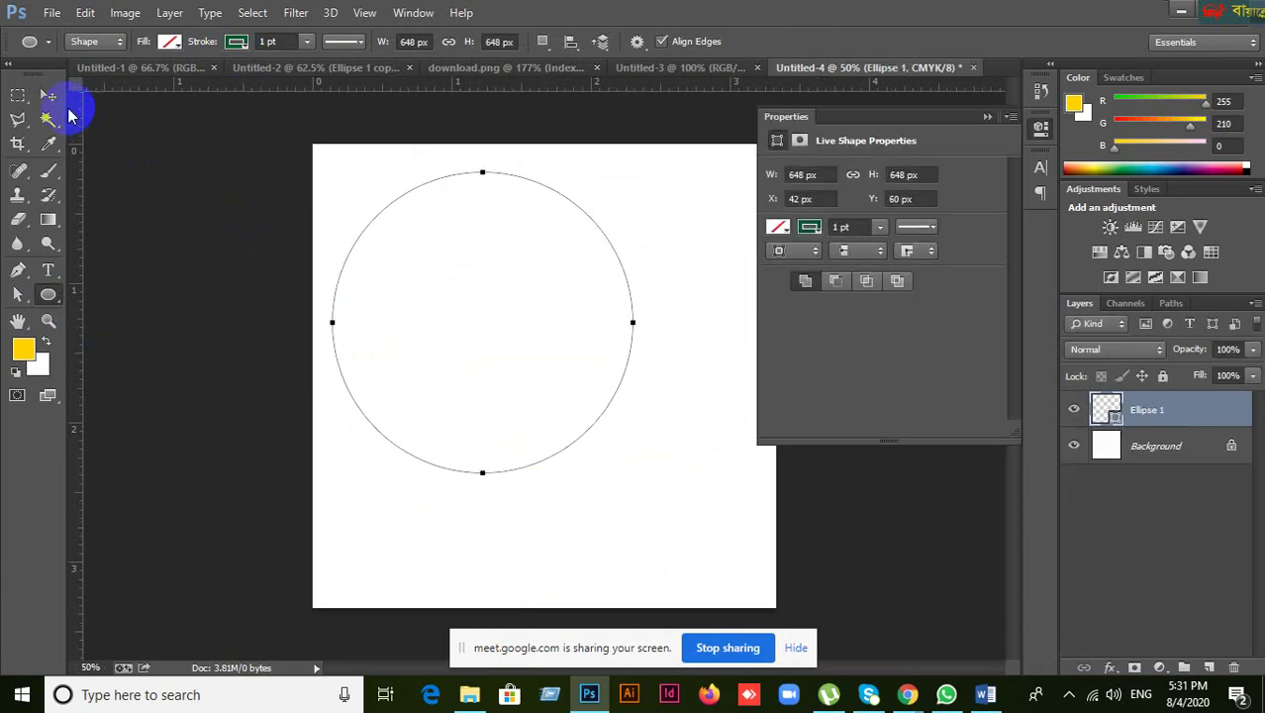
click(51, 95)
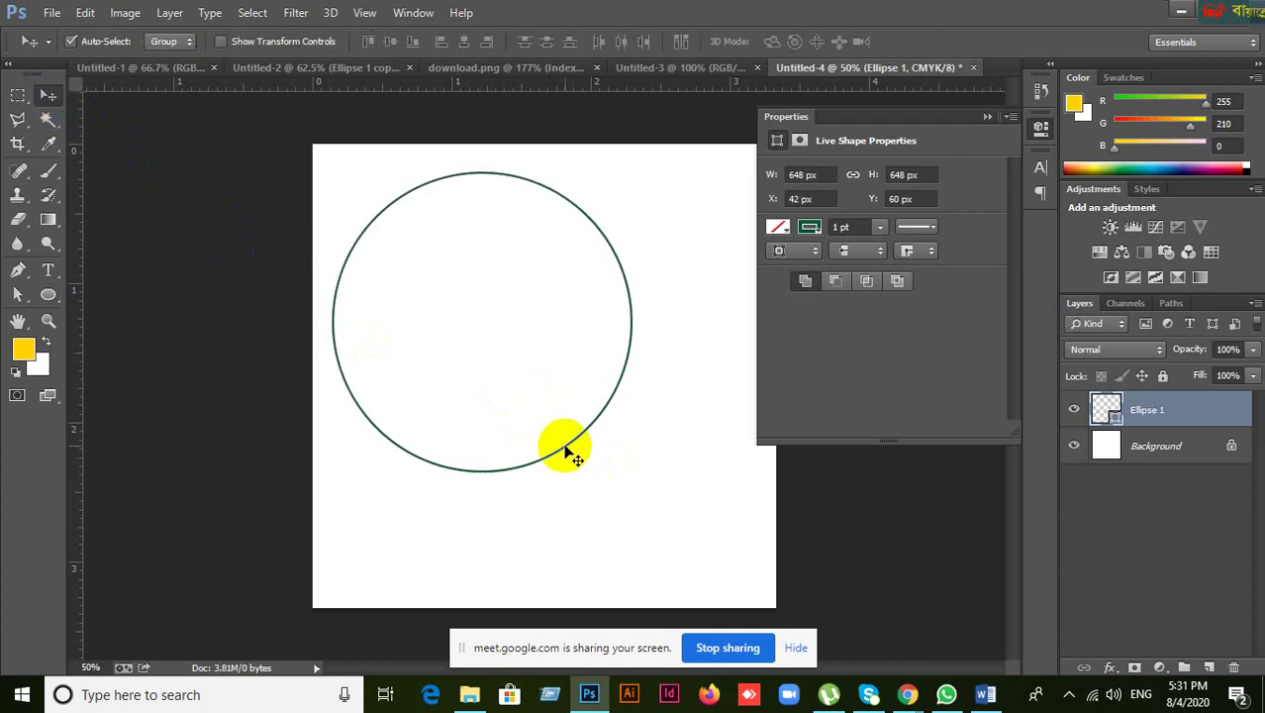
drag(570, 455, 614, 489)
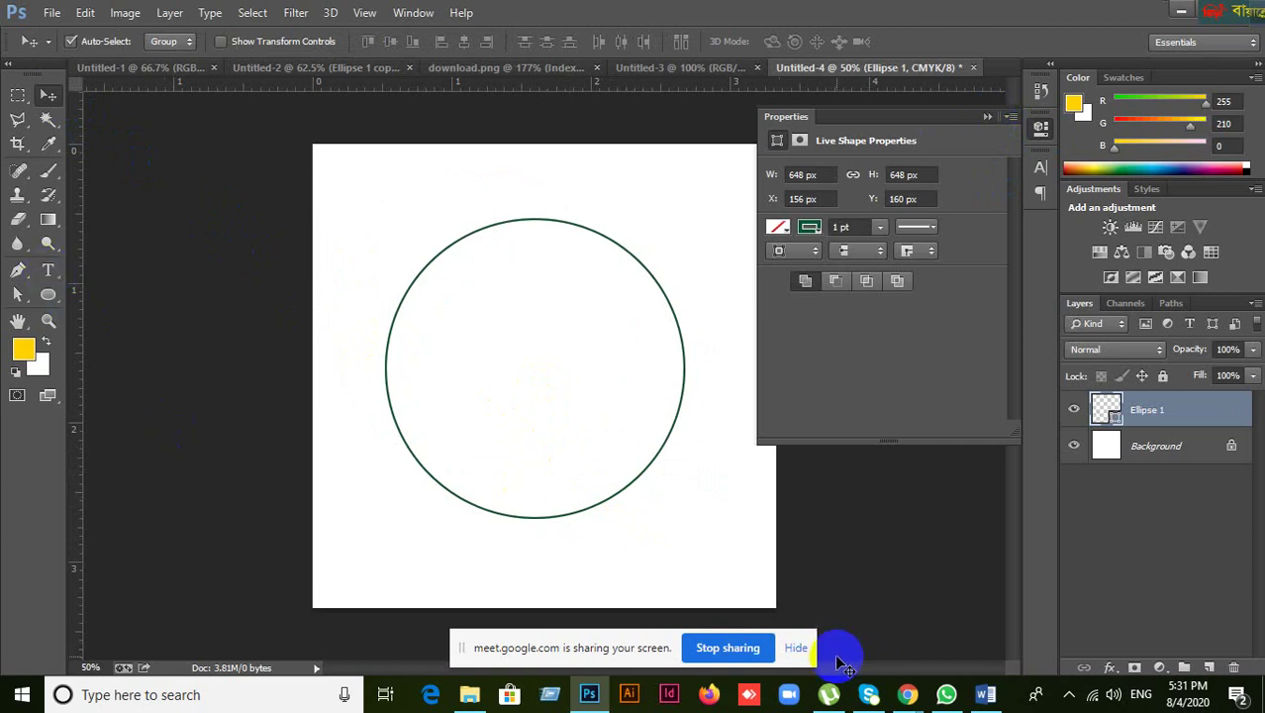
- Duplicate the circle's layer and scale the copy about its centre to about 71.3%, forming a concentric inner circle about 462 px in diameter
key(ctrl+j)
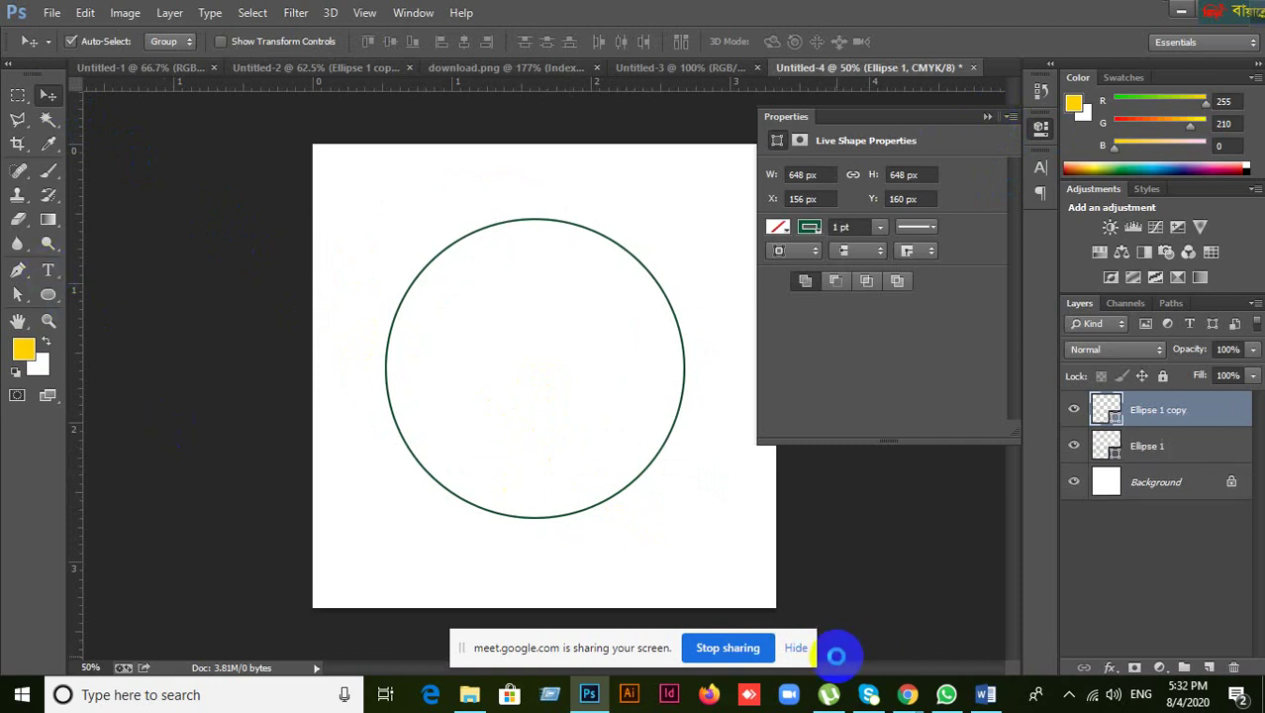
key(ctrl+t)
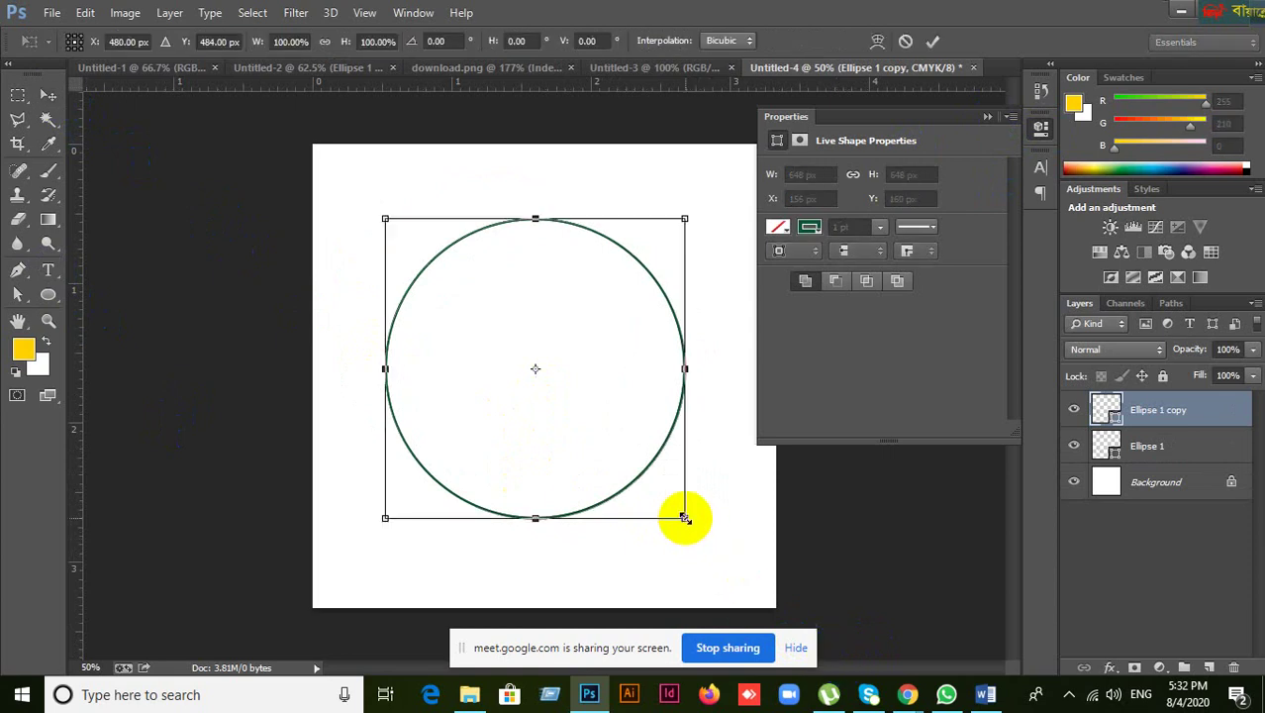
drag(684, 517, 642, 474)
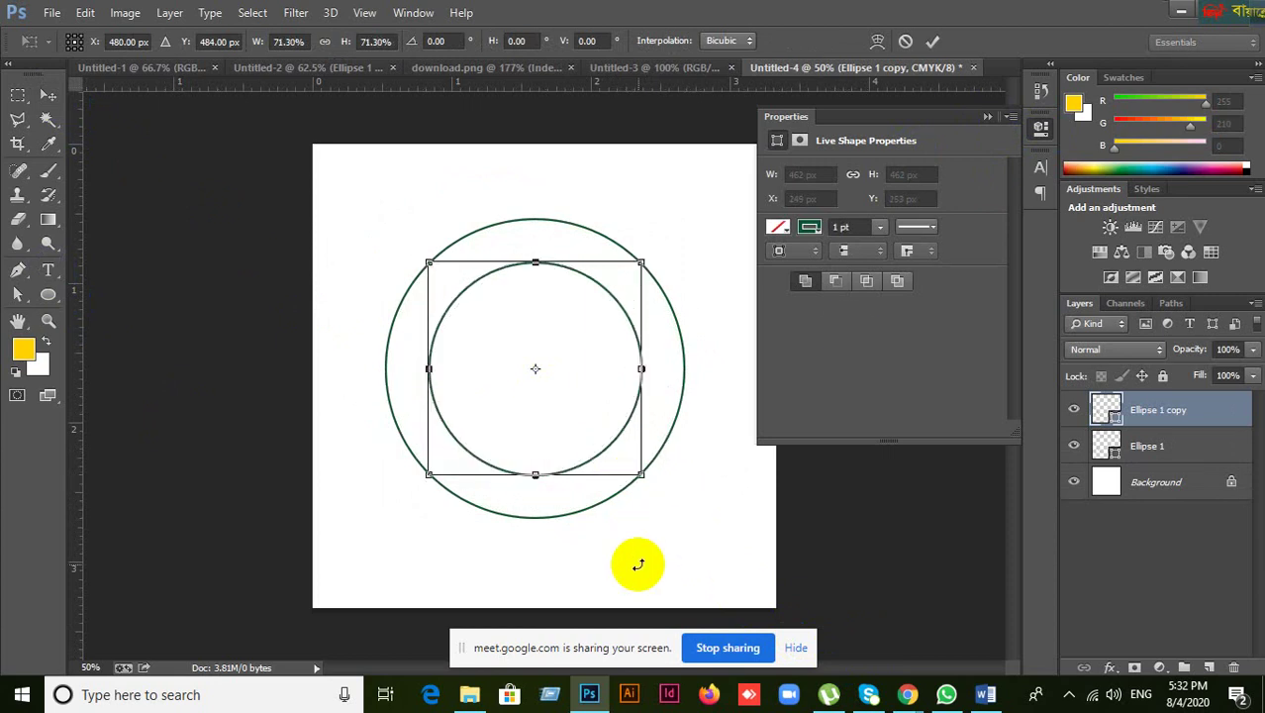
click(934, 40)
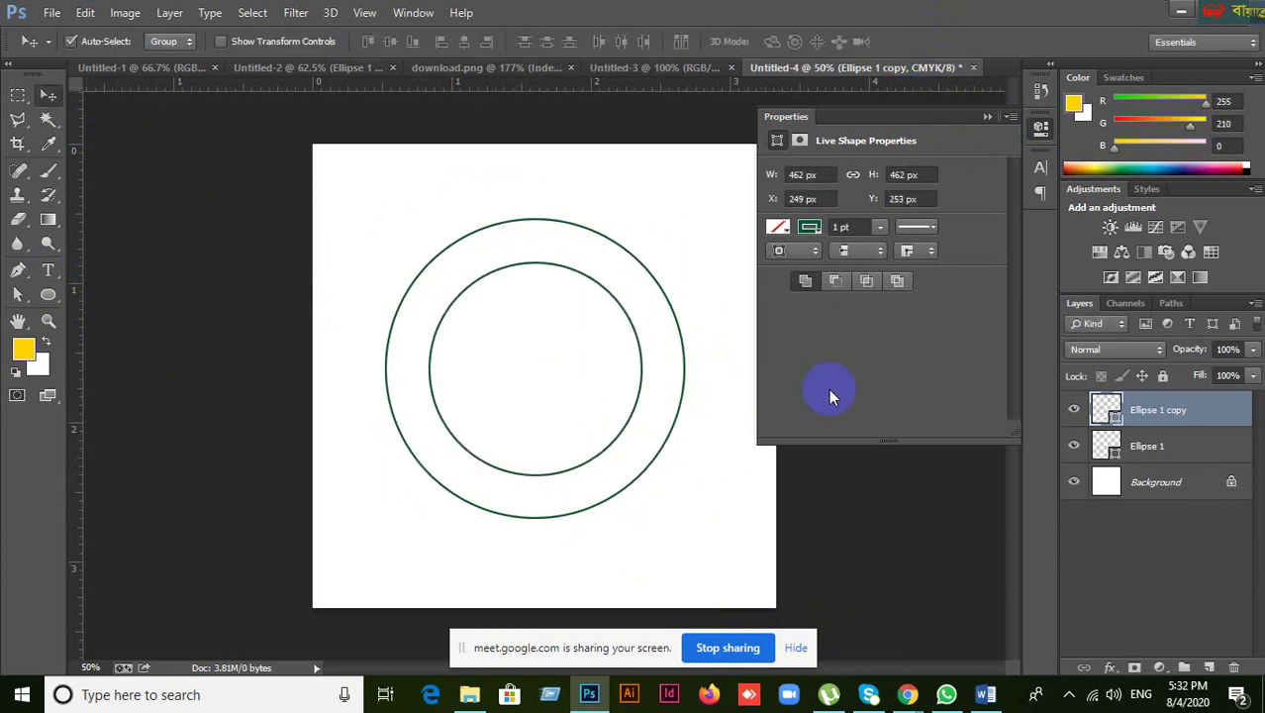
click(48, 269)
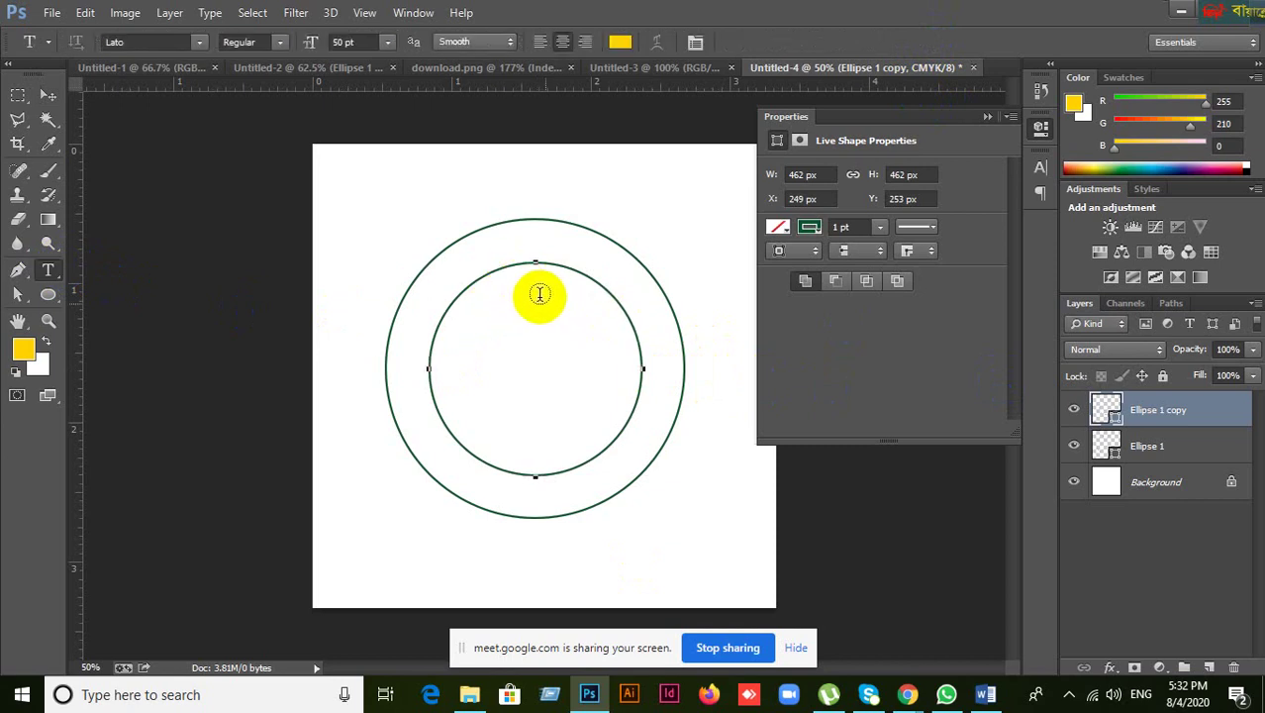
click(49, 99)
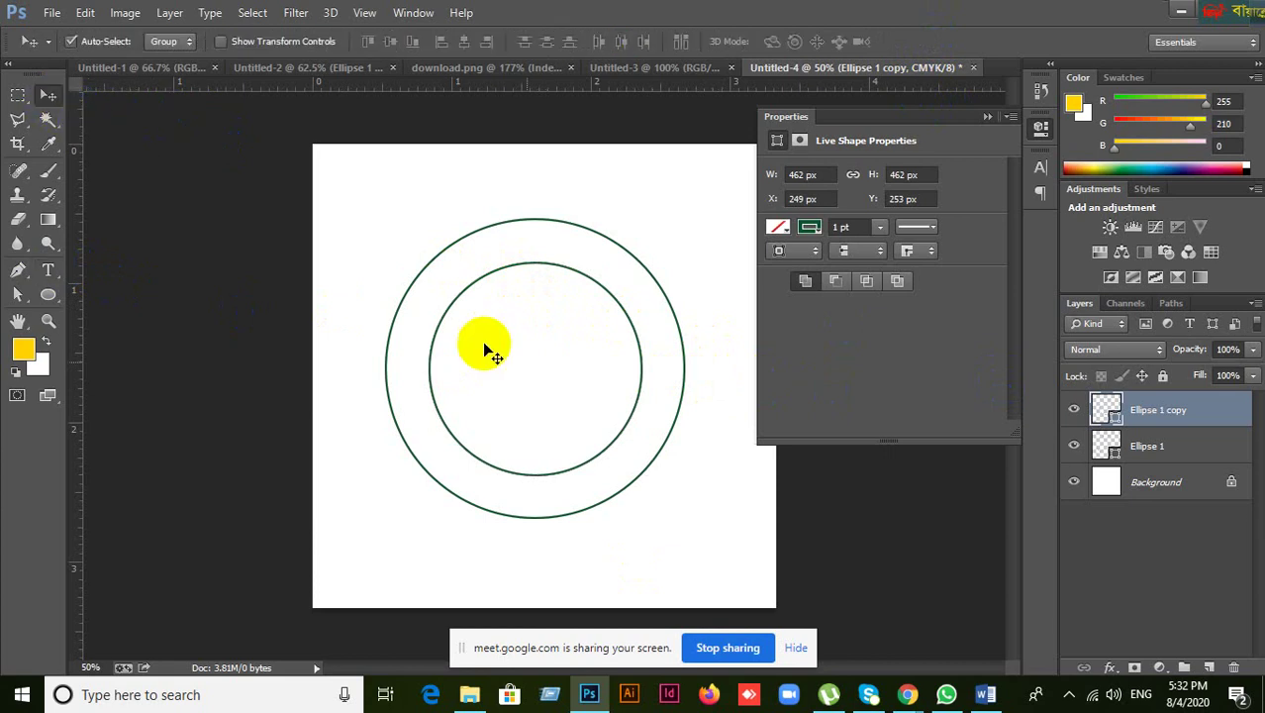
drag(622, 426, 633, 436)
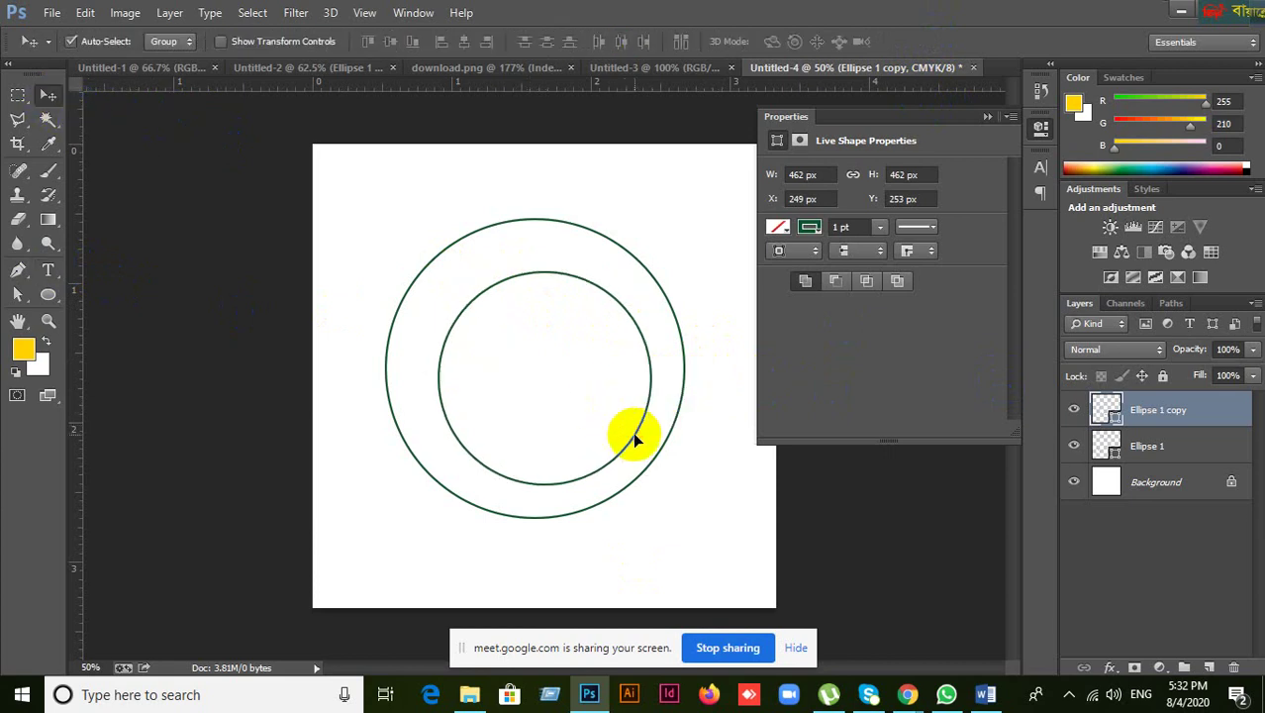
key(shift+Up)
key(shift+Up)
key(shift+Left)
key(shift+Left)
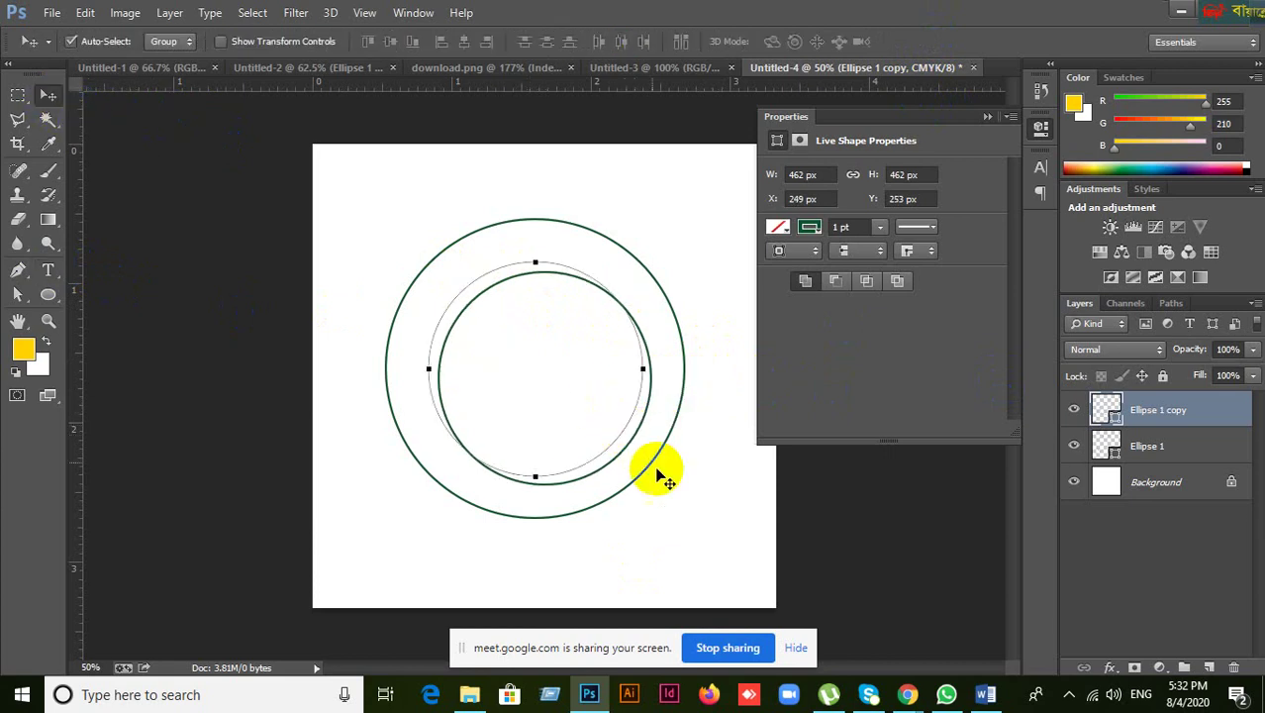
click(699, 543)
click(607, 444)
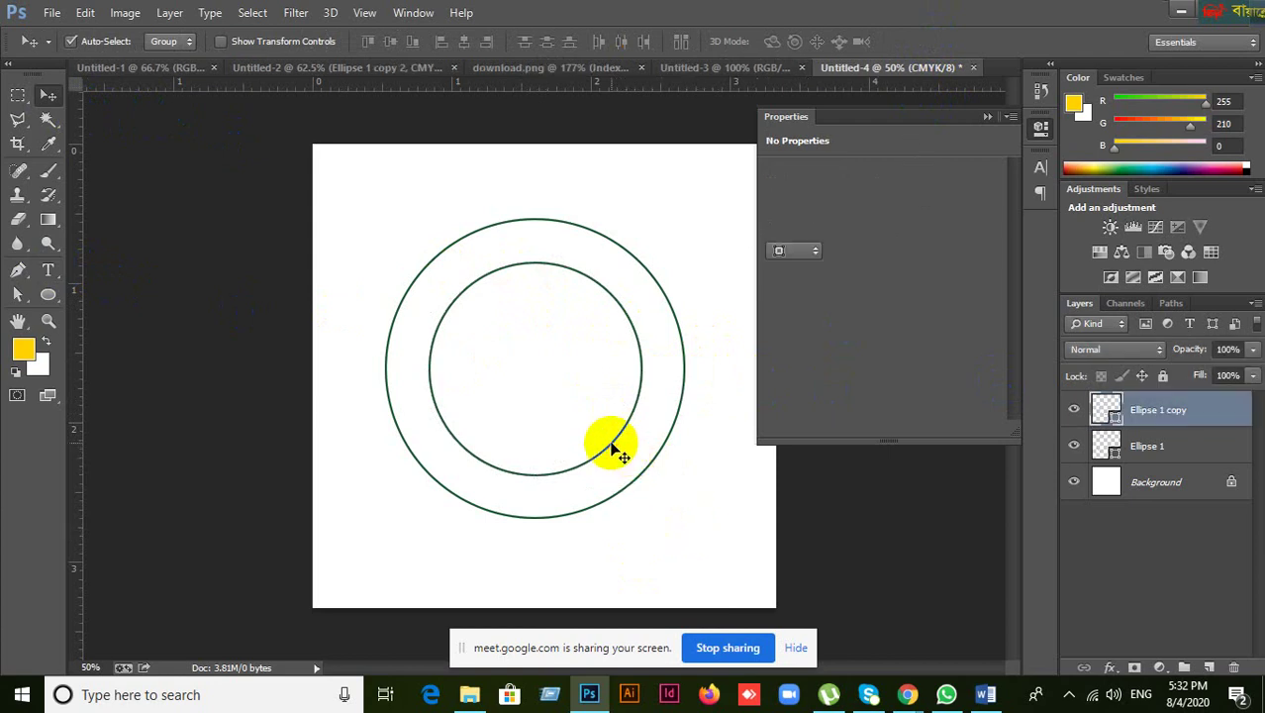
key(ctrl+t)
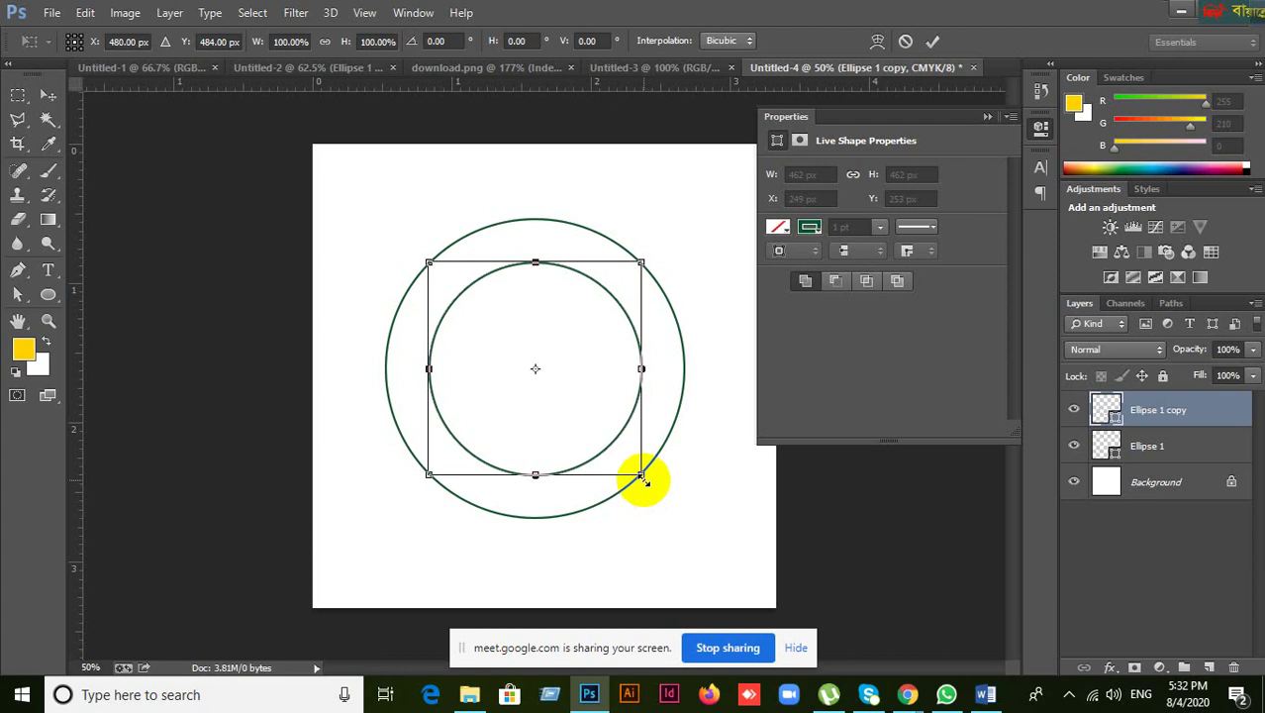
drag(642, 476, 586, 429)
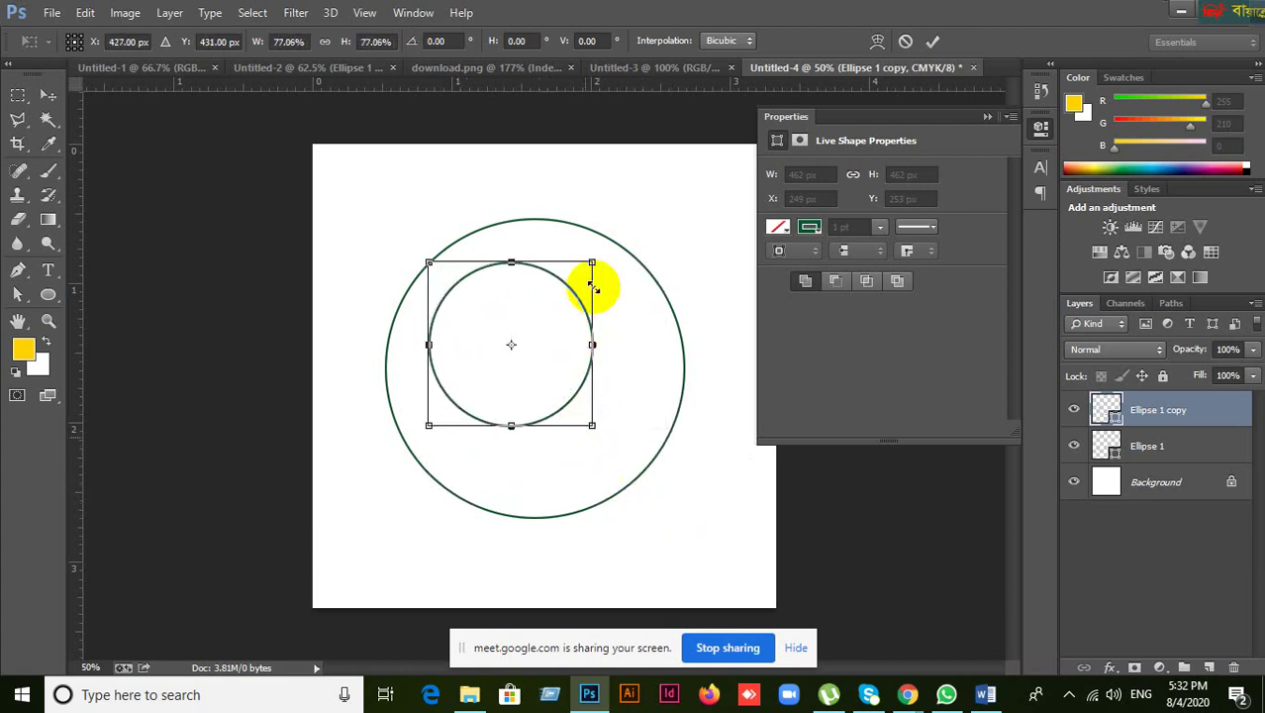
drag(592, 262, 623, 297)
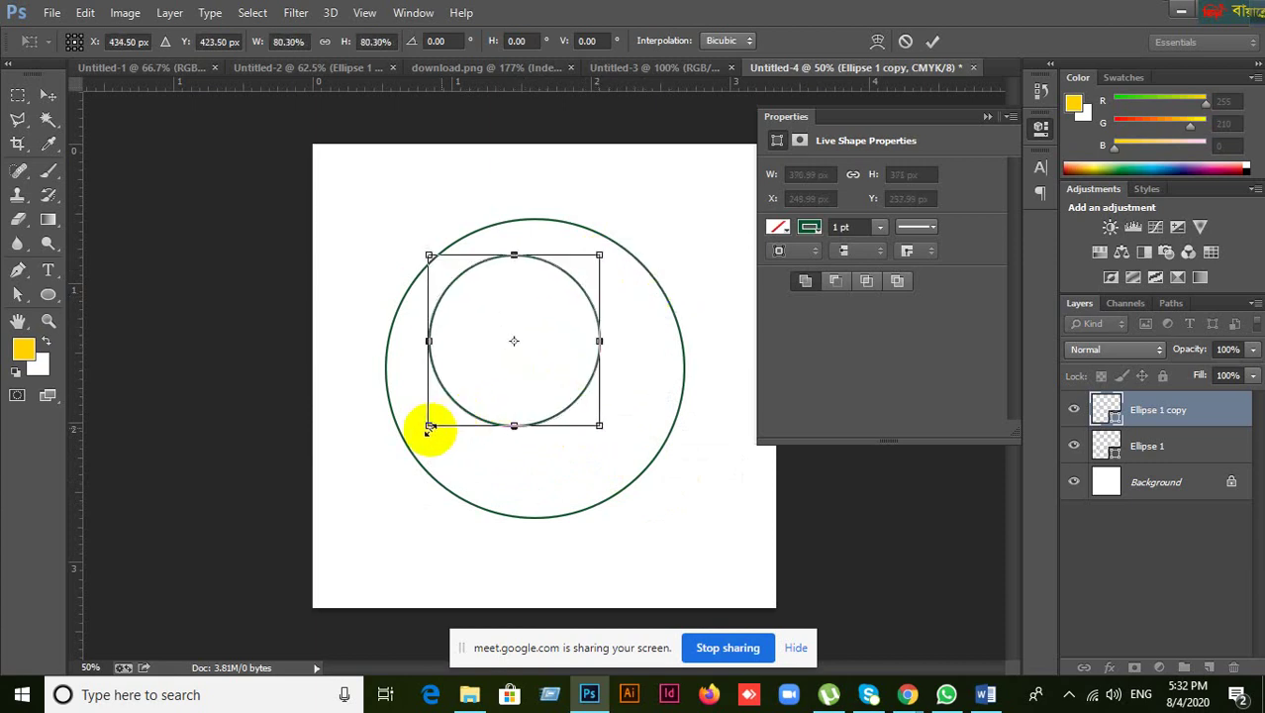
drag(429, 424, 468, 432)
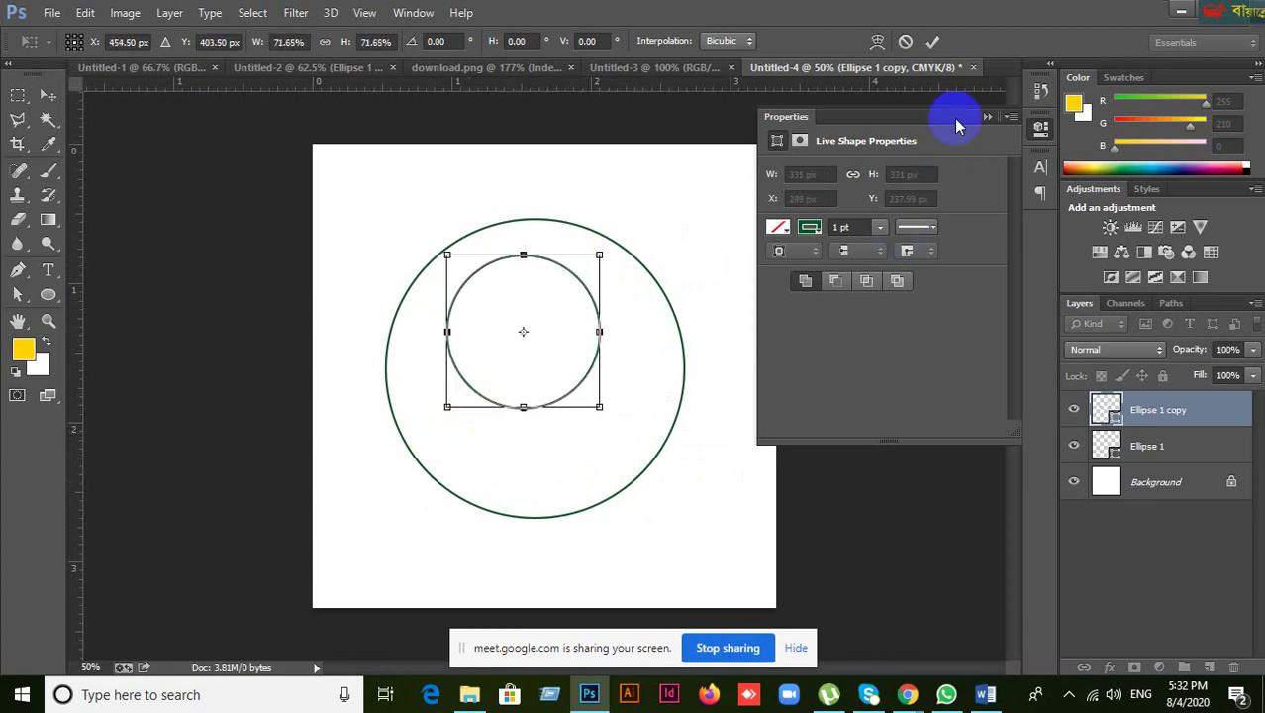
click(930, 41)
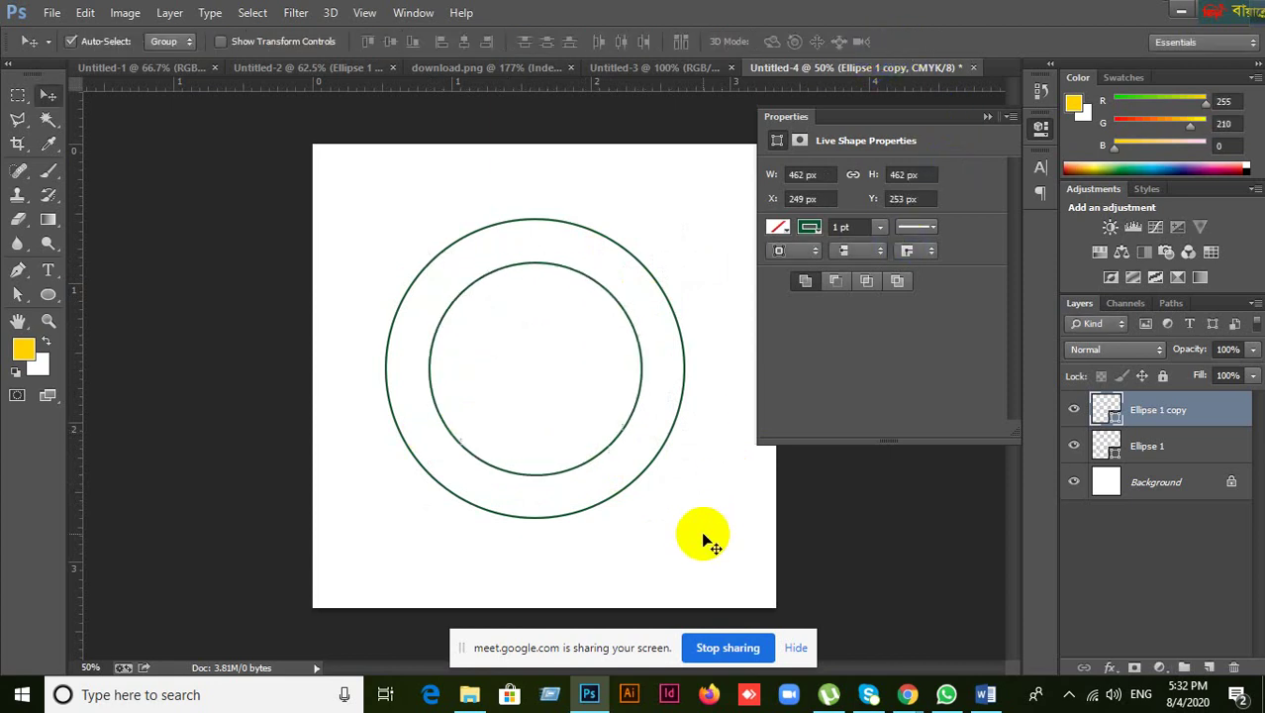
- Scale the inner circle about its centre to about 98.27%, giving a diameter of about 454 px, and collapse its shape properties
key(ctrl+t)
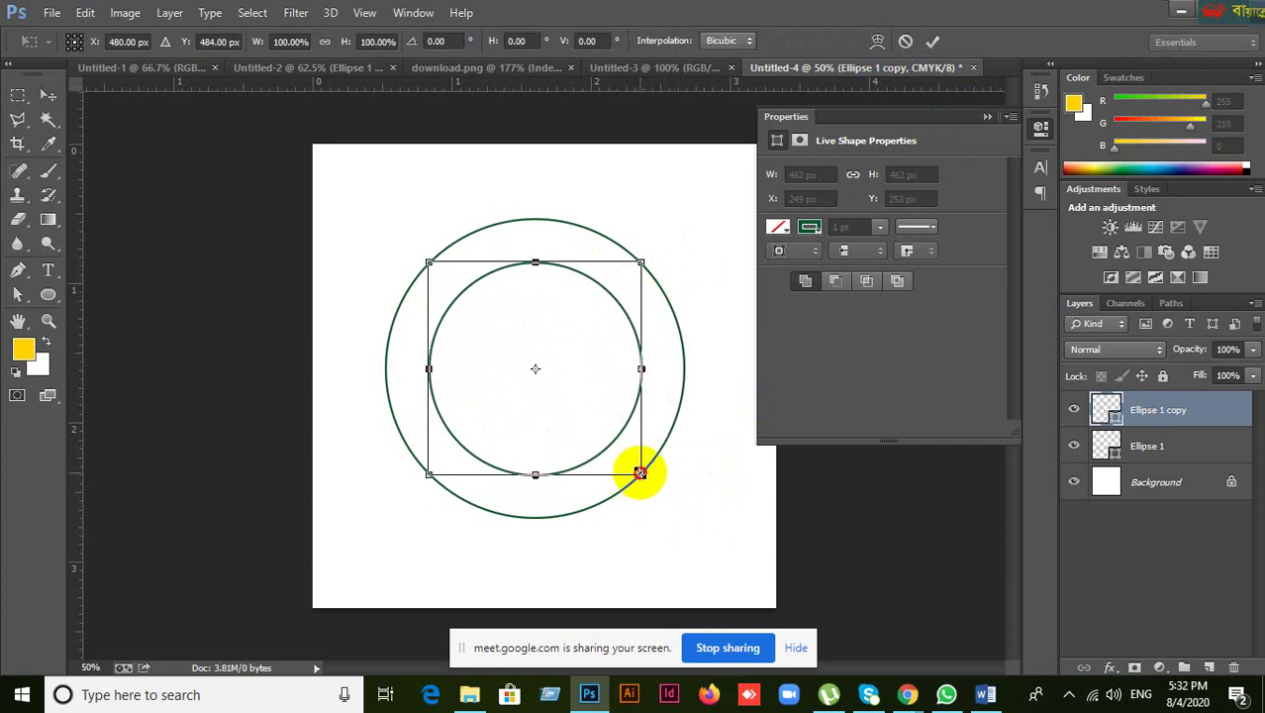
mouse_move(641, 473)
mouse_down()
mouse_move(537, 376)
mouse_move(673, 502)
mouse_move(562, 386)
mouse_move(642, 453)
mouse_move(650, 466)
mouse_move(554, 380)
mouse_move(650, 476)
mouse_move(618, 448)
mouse_move(637, 472)
mouse_up()
drag(638, 472, 638, 472)
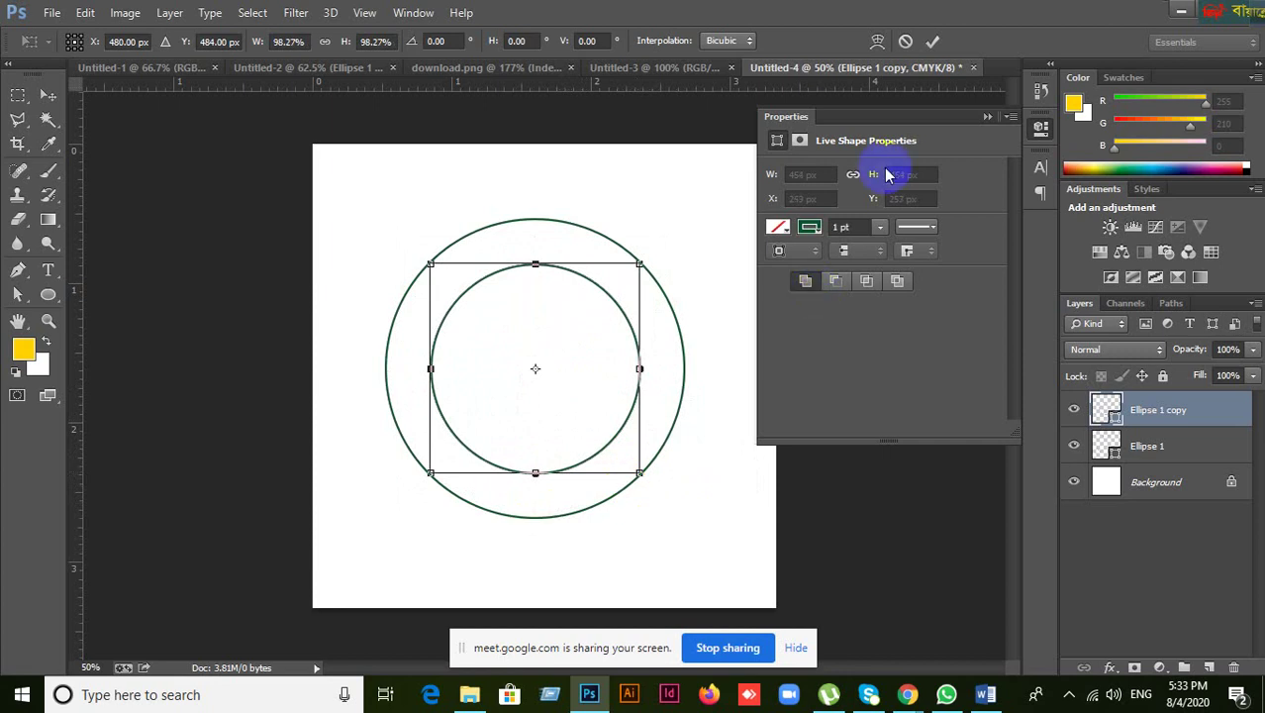
click(938, 42)
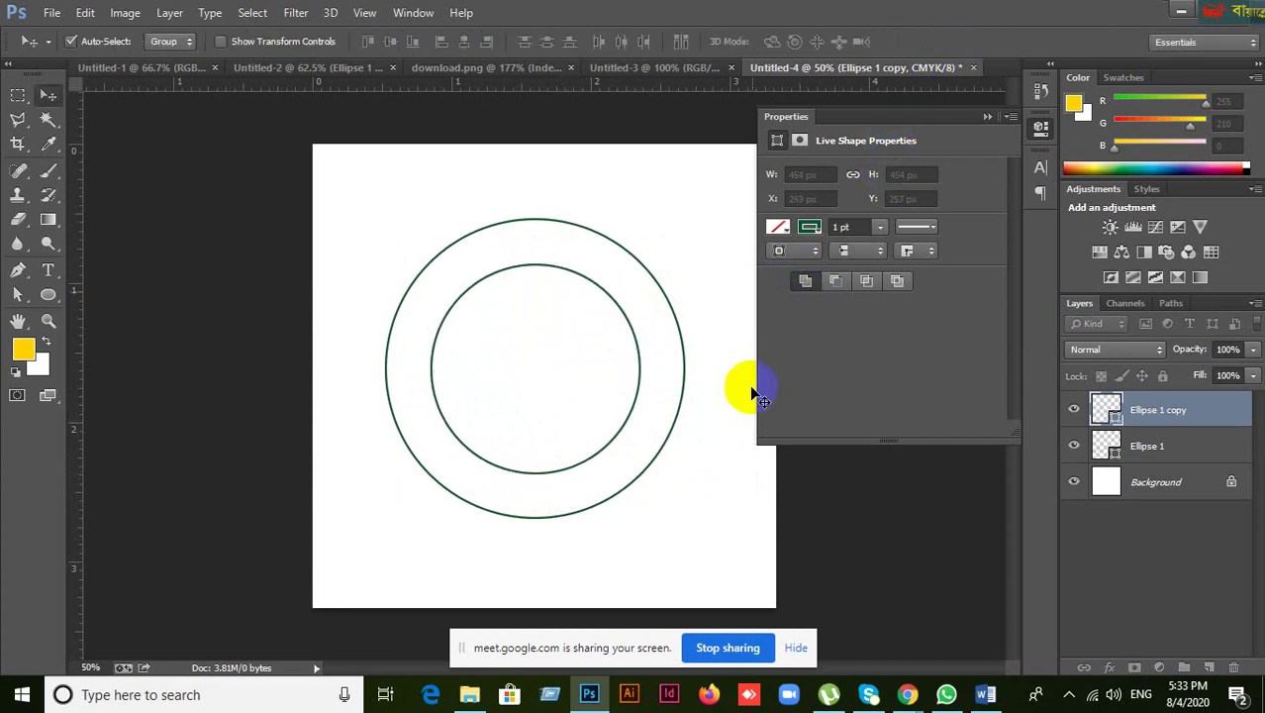
click(987, 117)
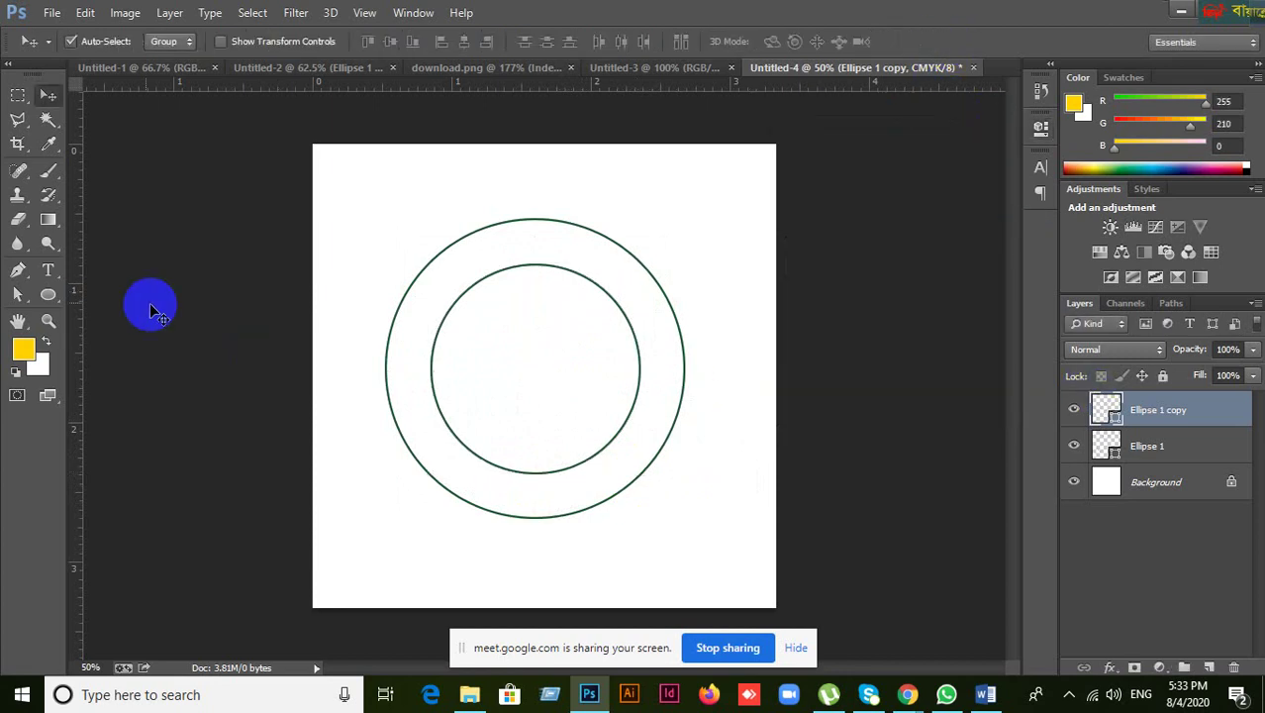
- Add the text "Republic bangladesh" at 20 pt along the top of the inner circle's path
click(49, 270)
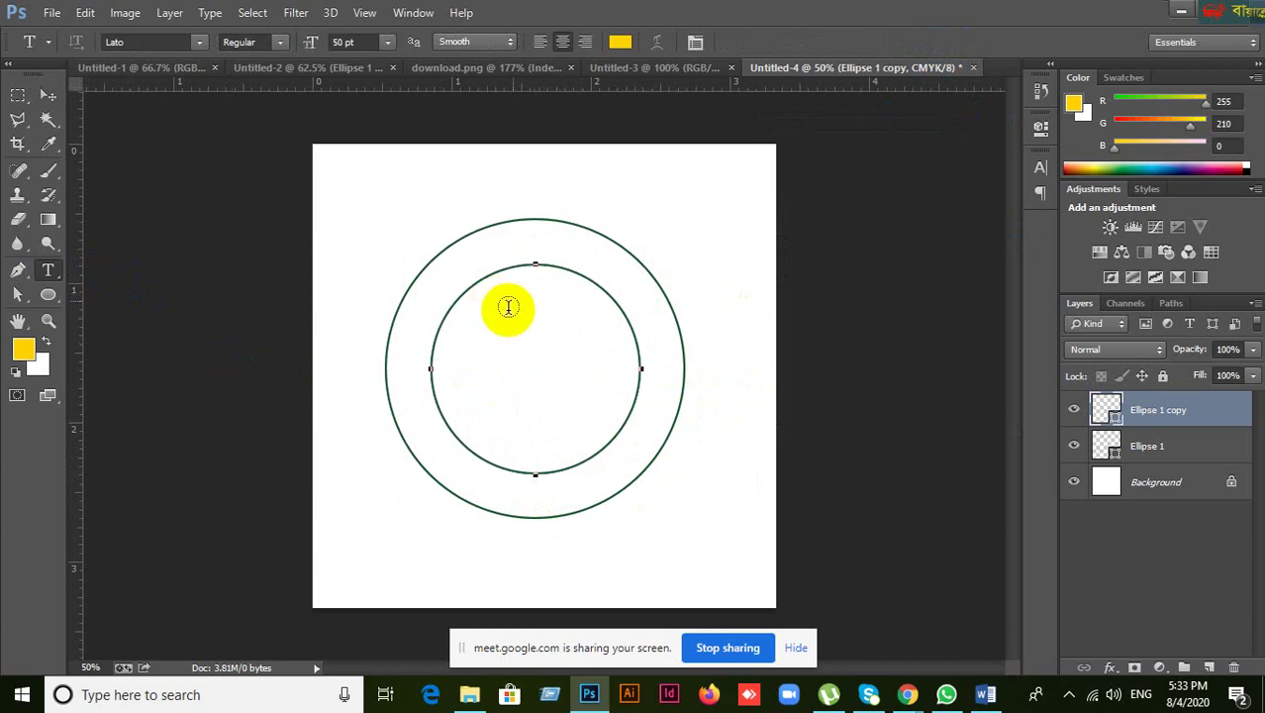
click(535, 263)
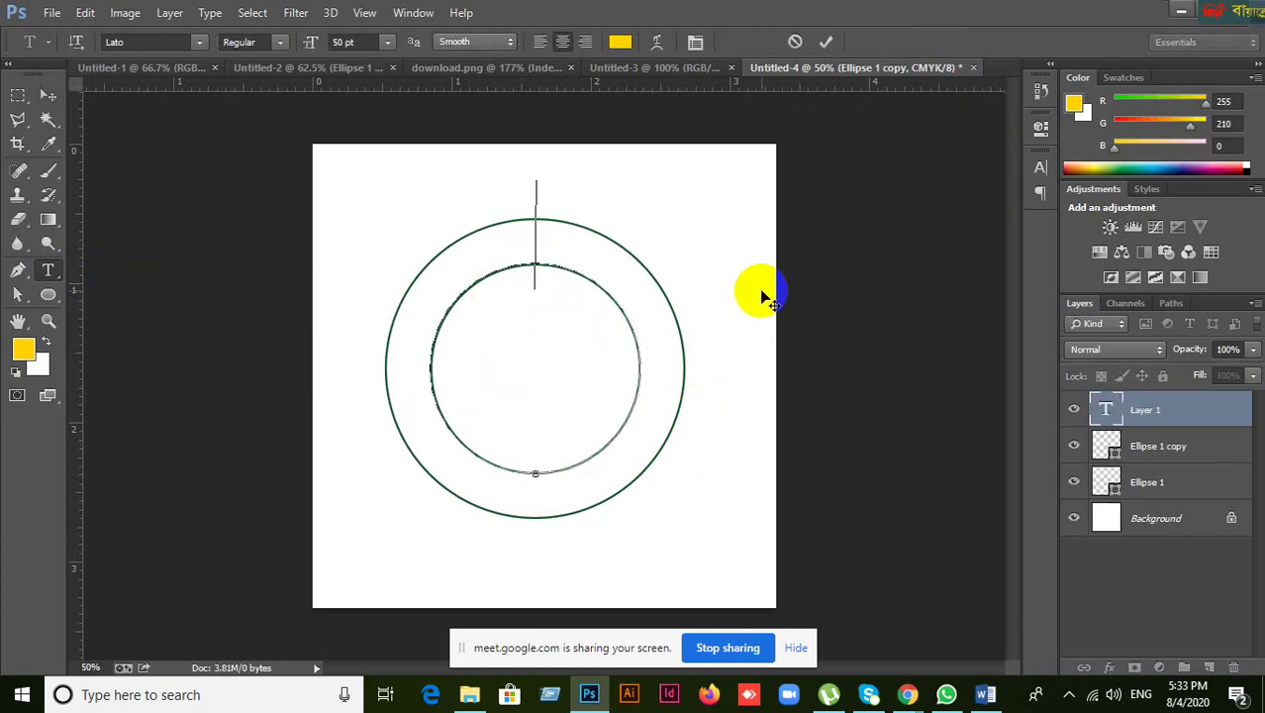
click(357, 41)
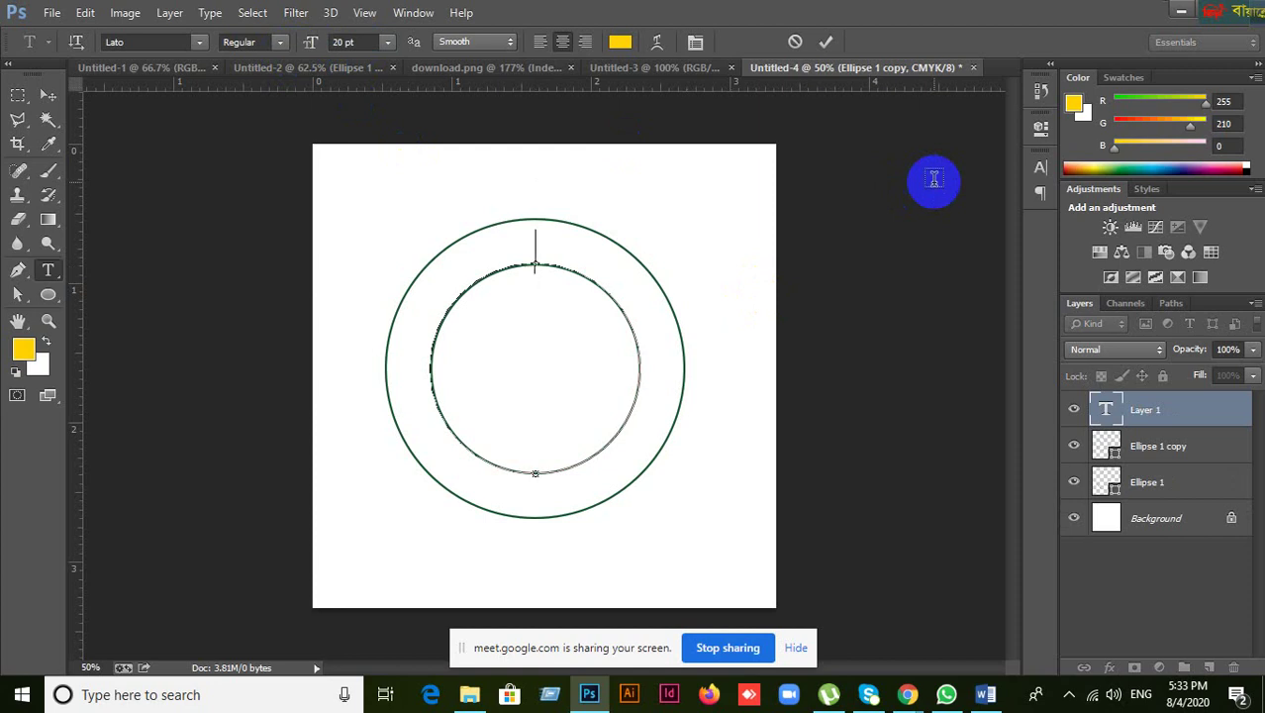
text(ublic)
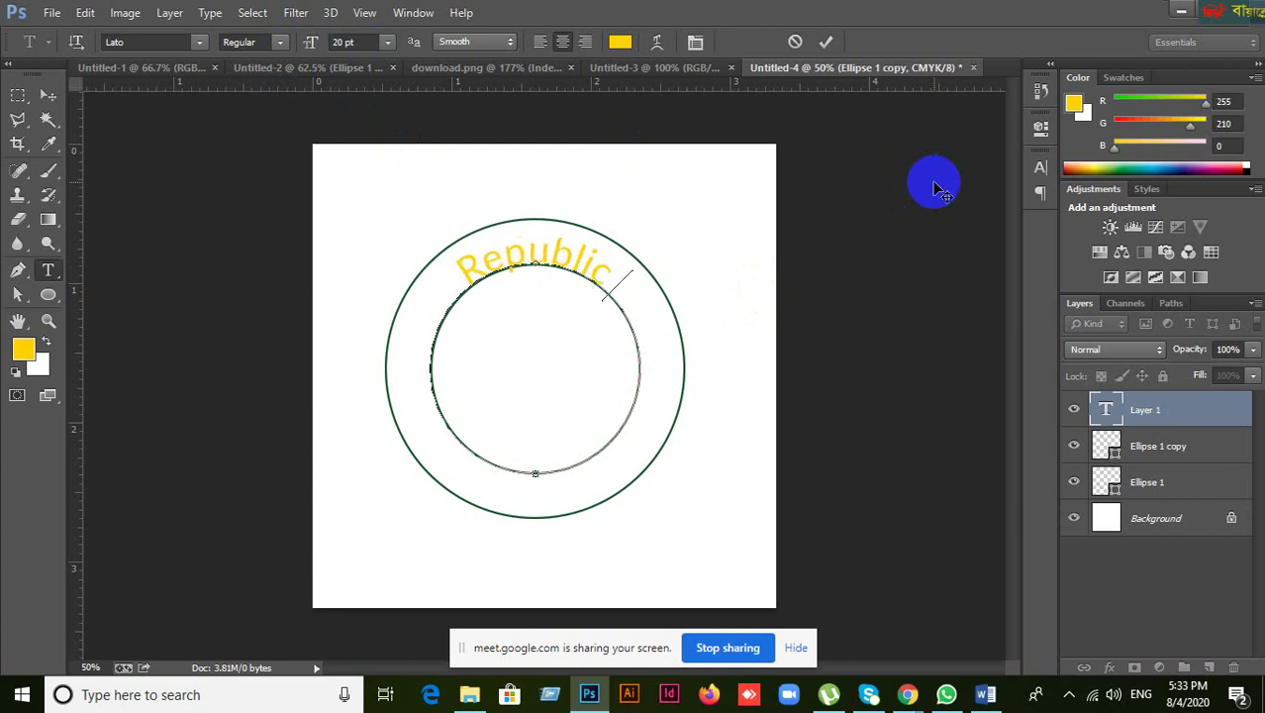
text( ban)
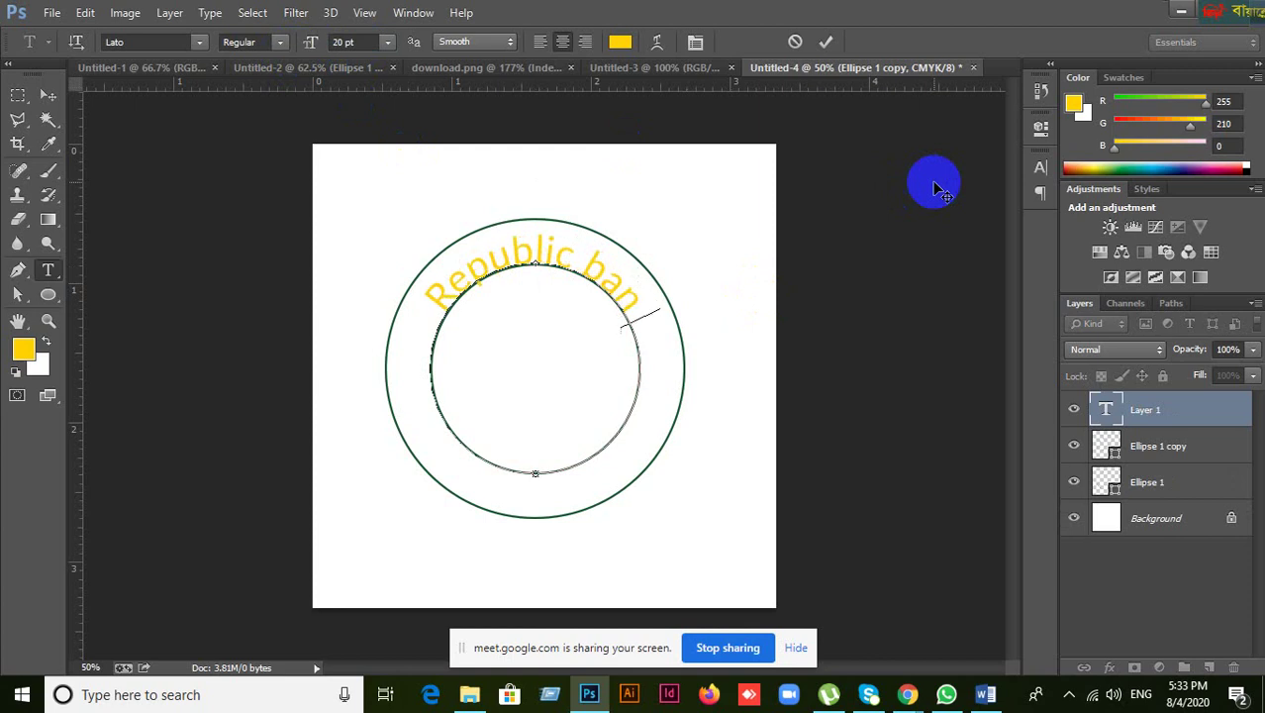
text(gladesh)
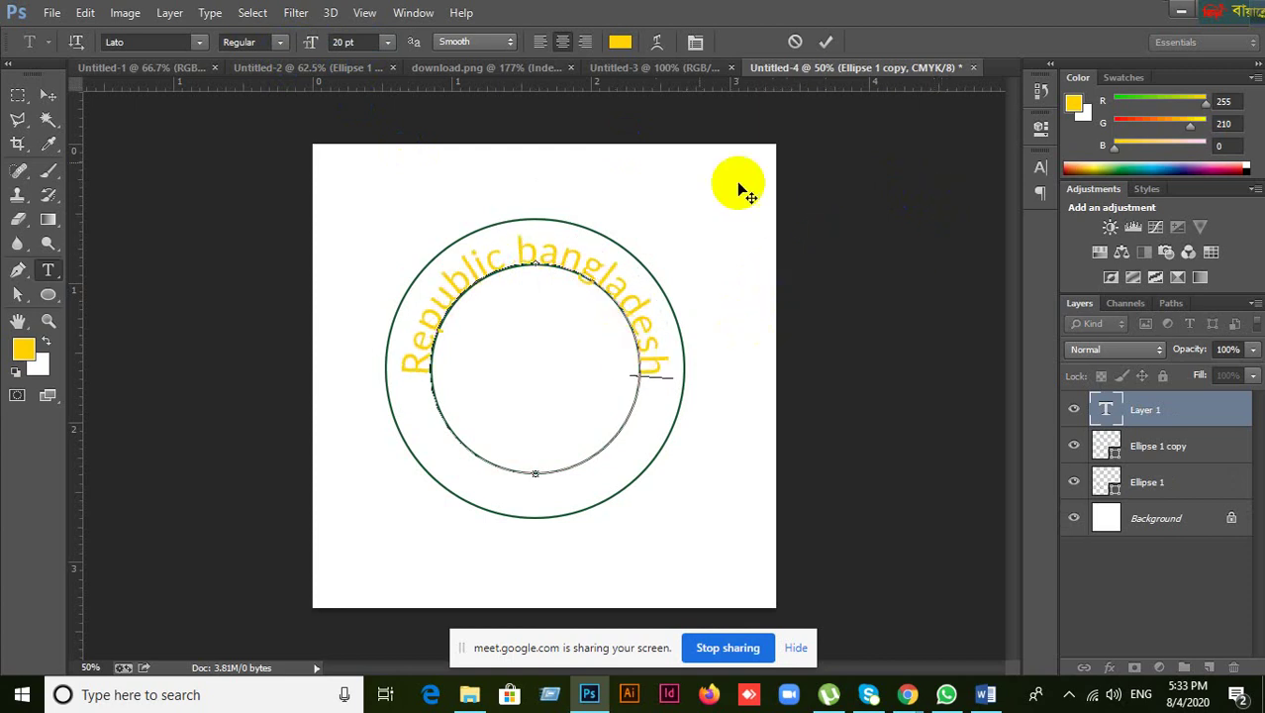
- Recolor the whole "Republic bangladesh" text with a dark green swatch and commit the text
click(618, 41)
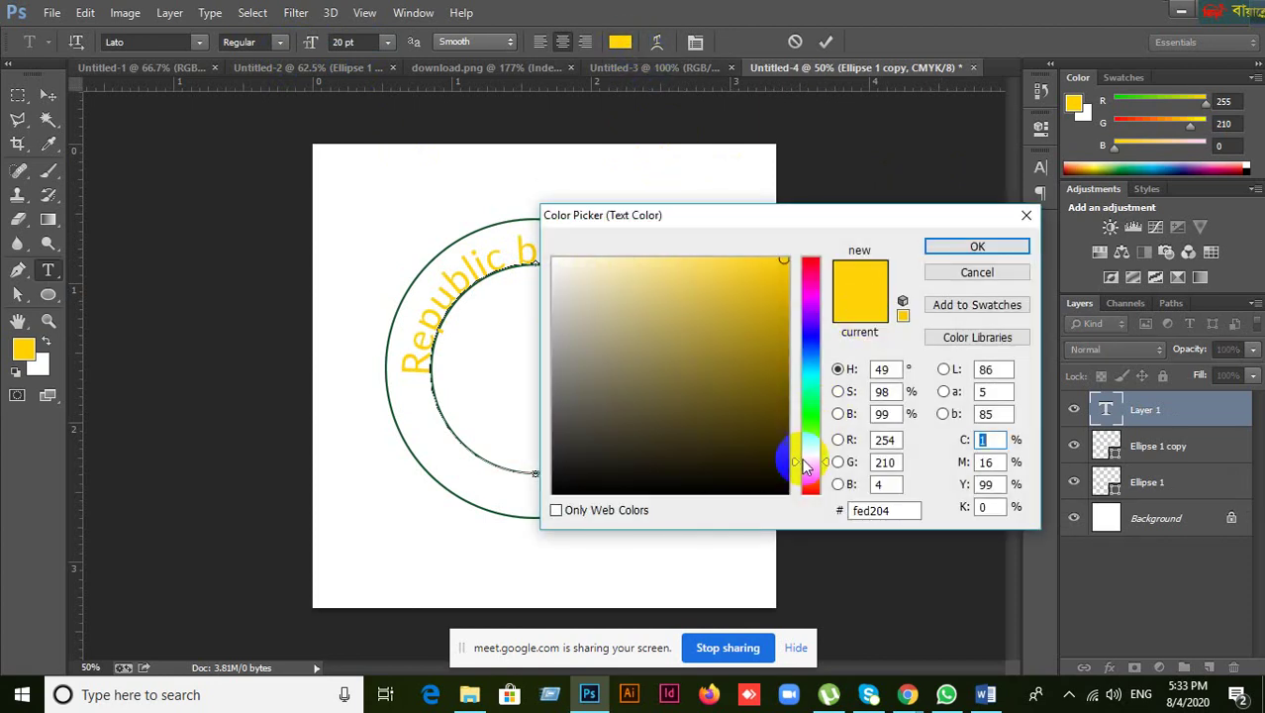
click(978, 269)
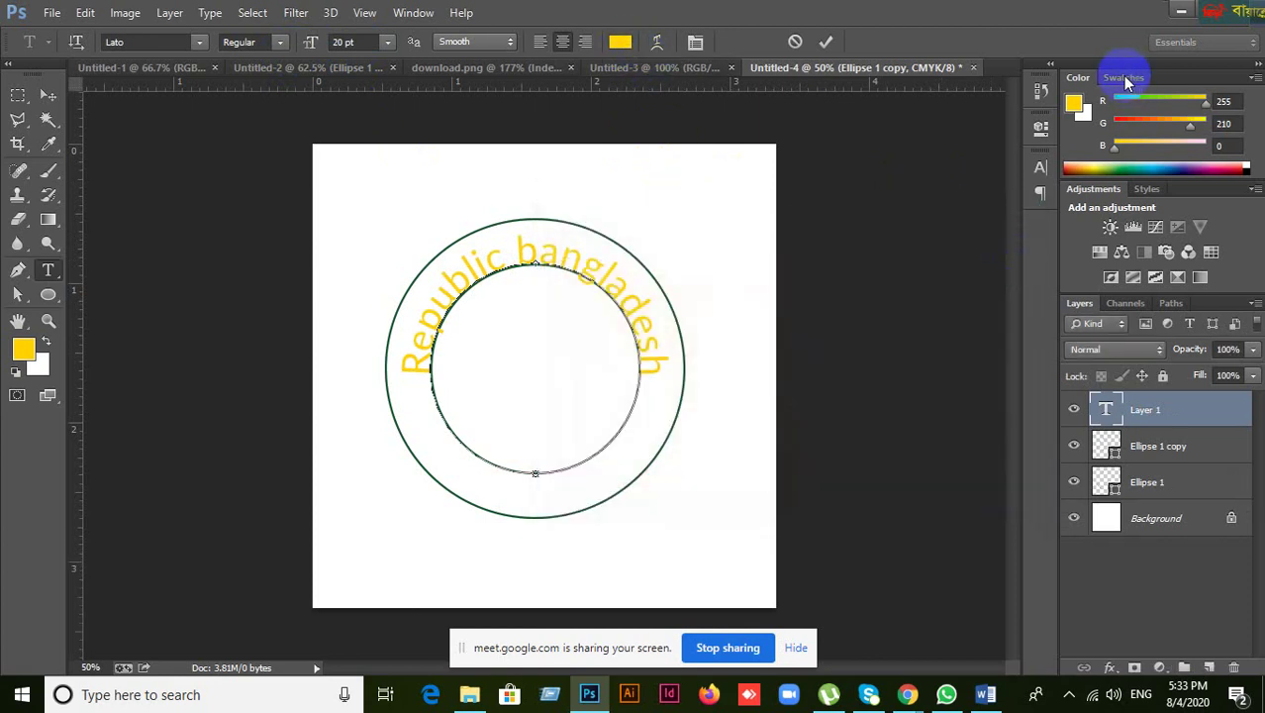
click(1125, 78)
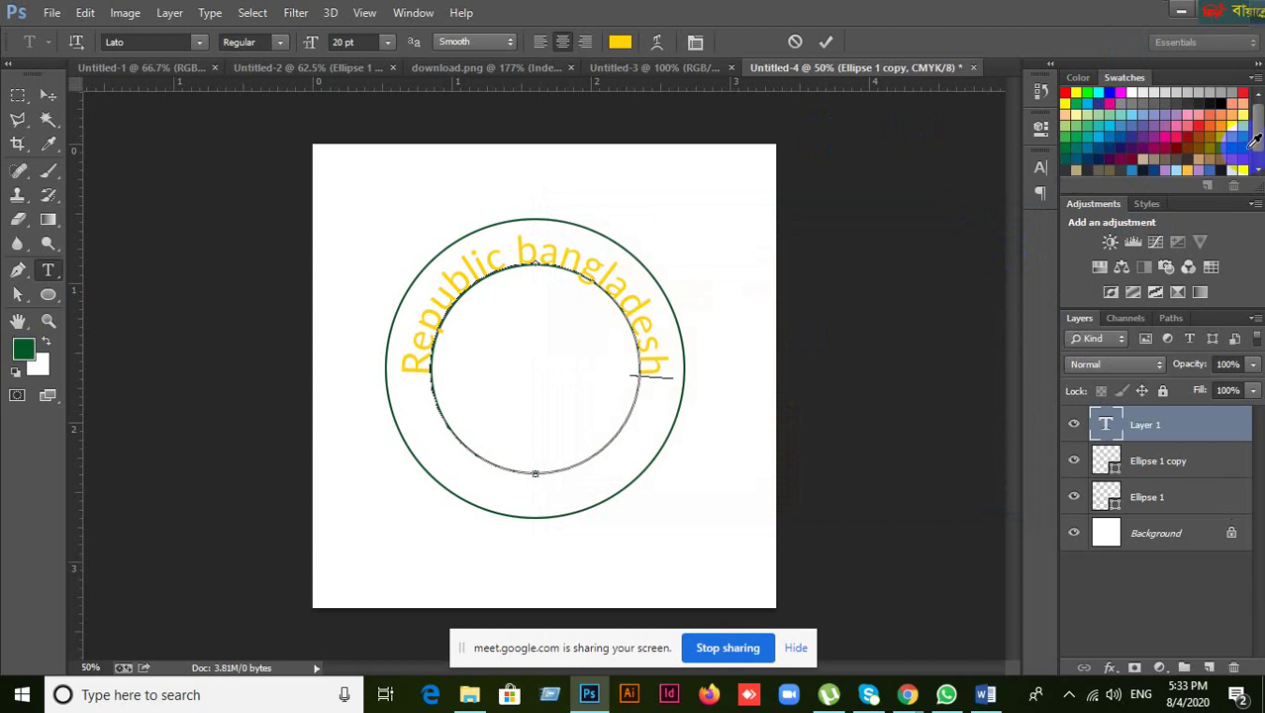
click(1083, 162)
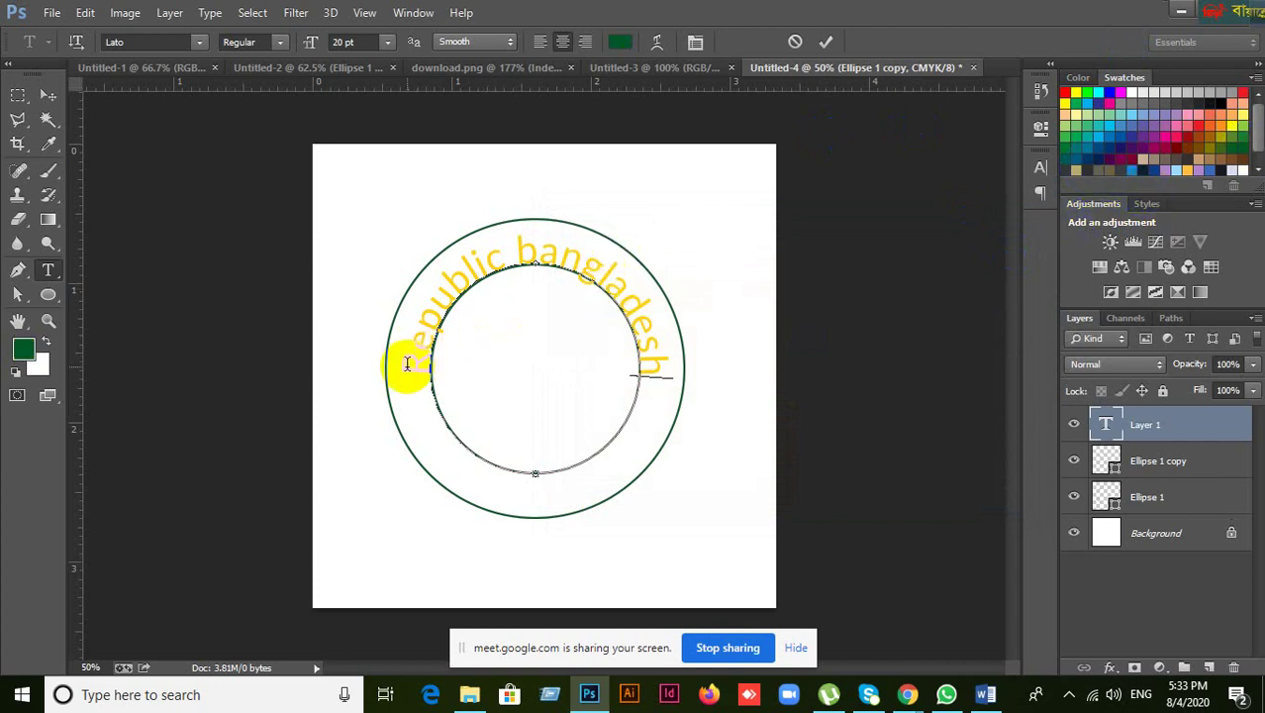
drag(405, 363, 695, 367)
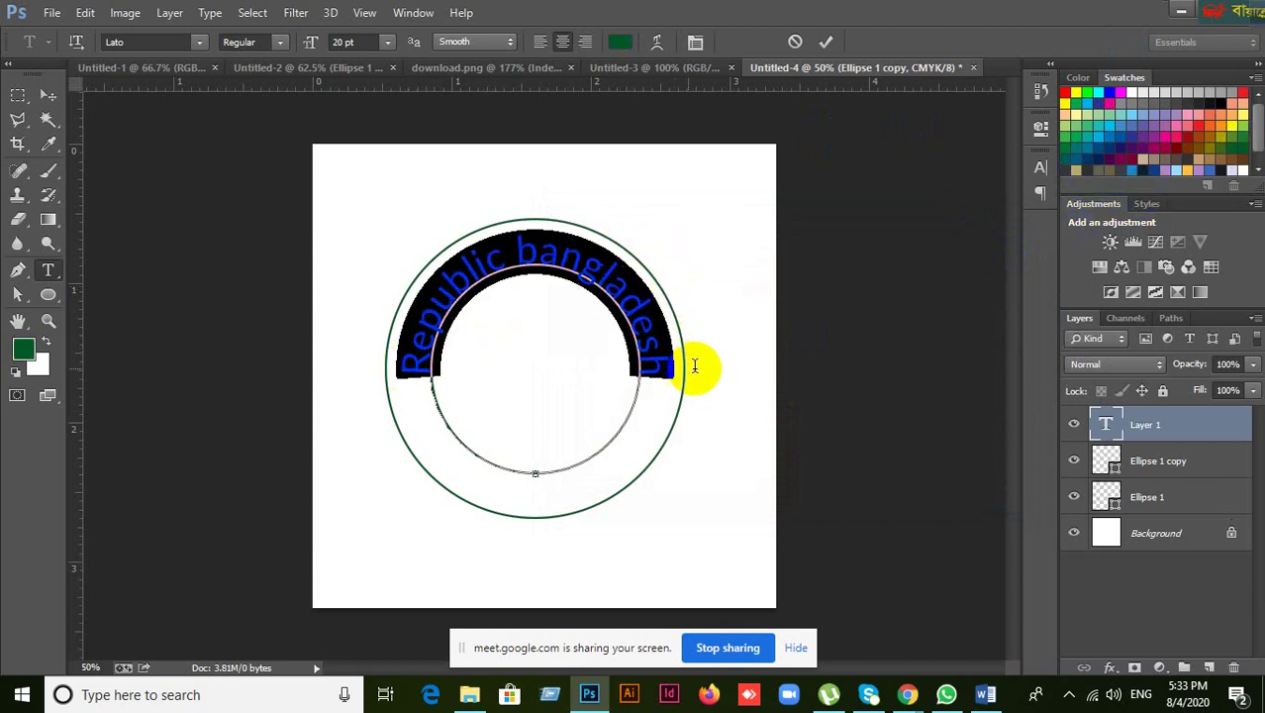
click(1105, 165)
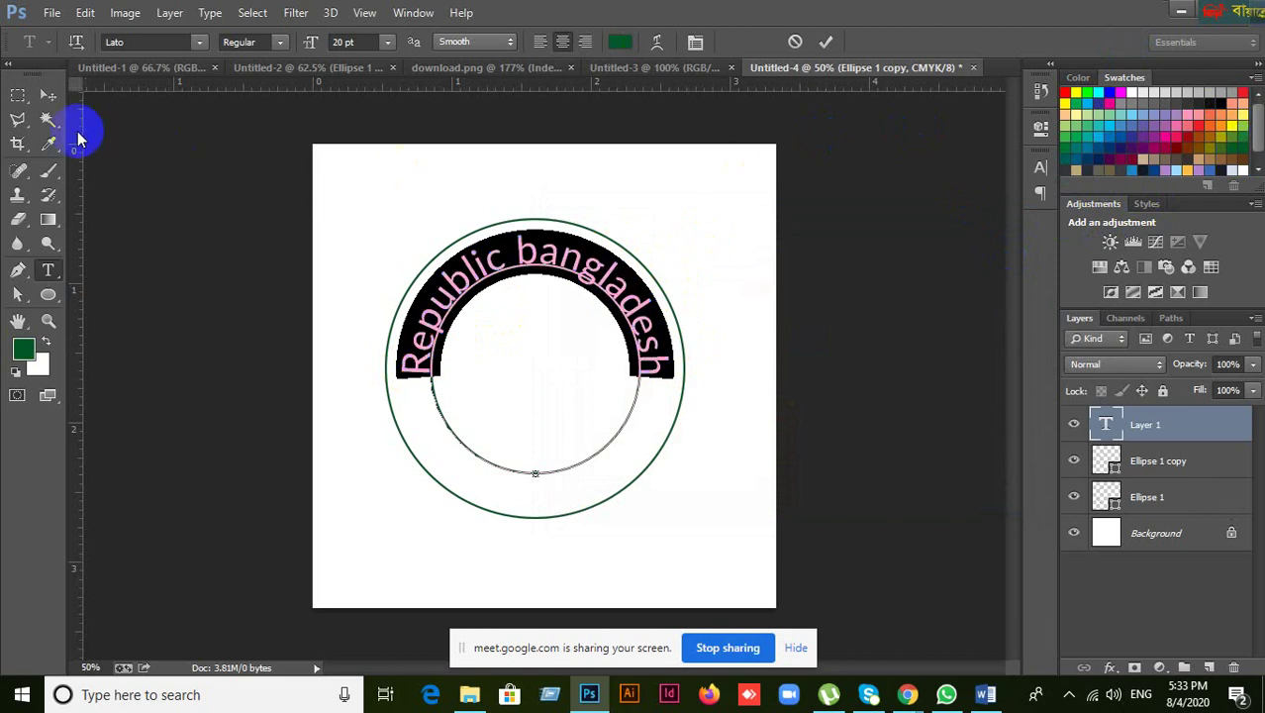
click(46, 95)
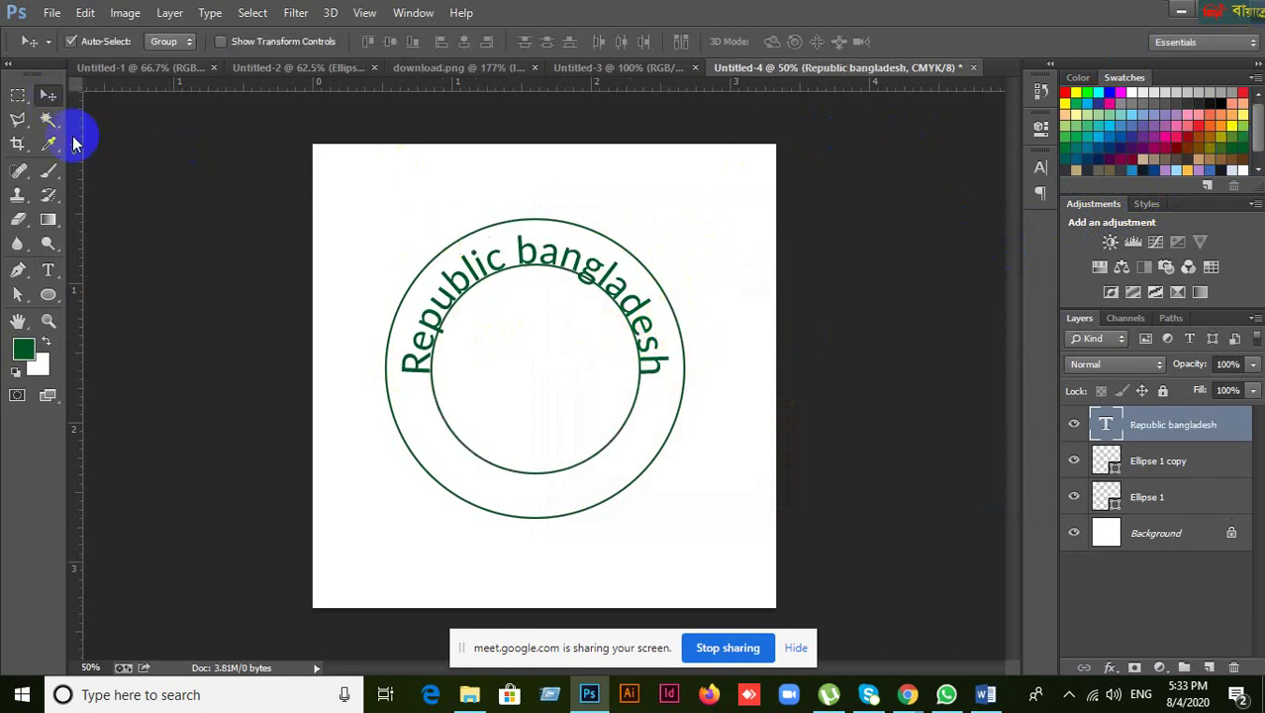
- Set the font size of the "Republic bangladesh" text to 14 pt
click(1041, 169)
click(861, 204)
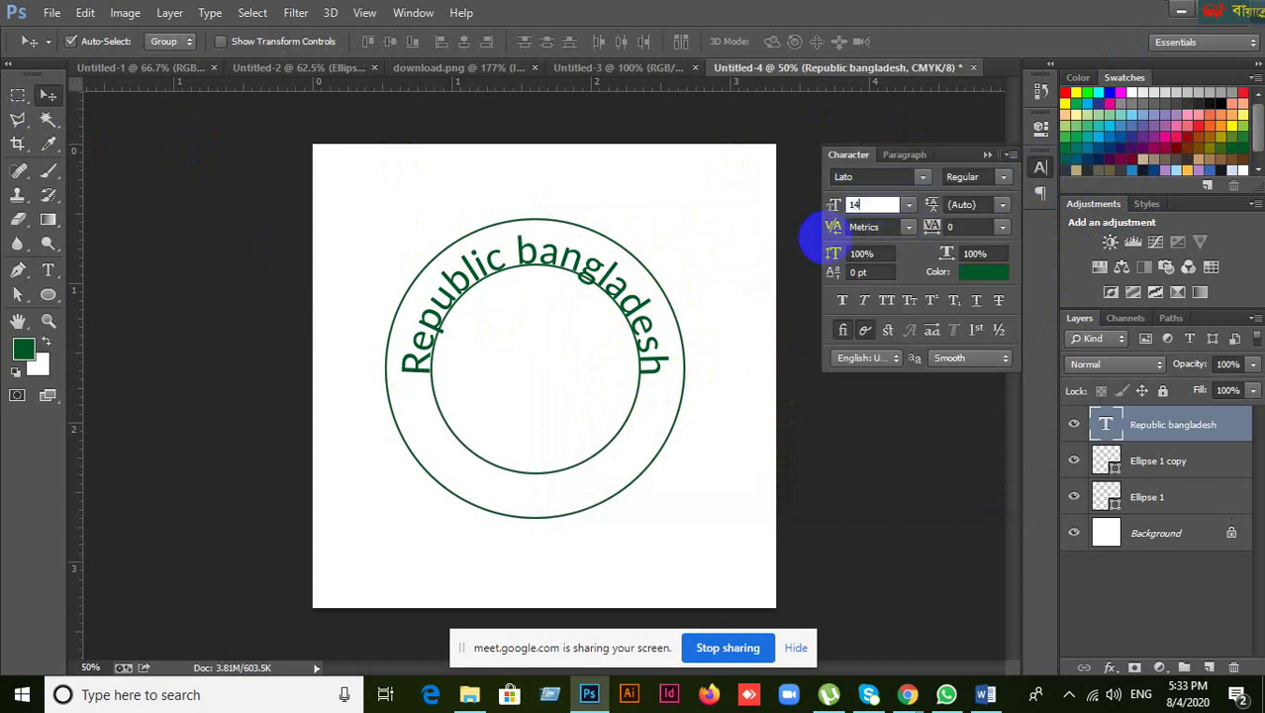
click(990, 156)
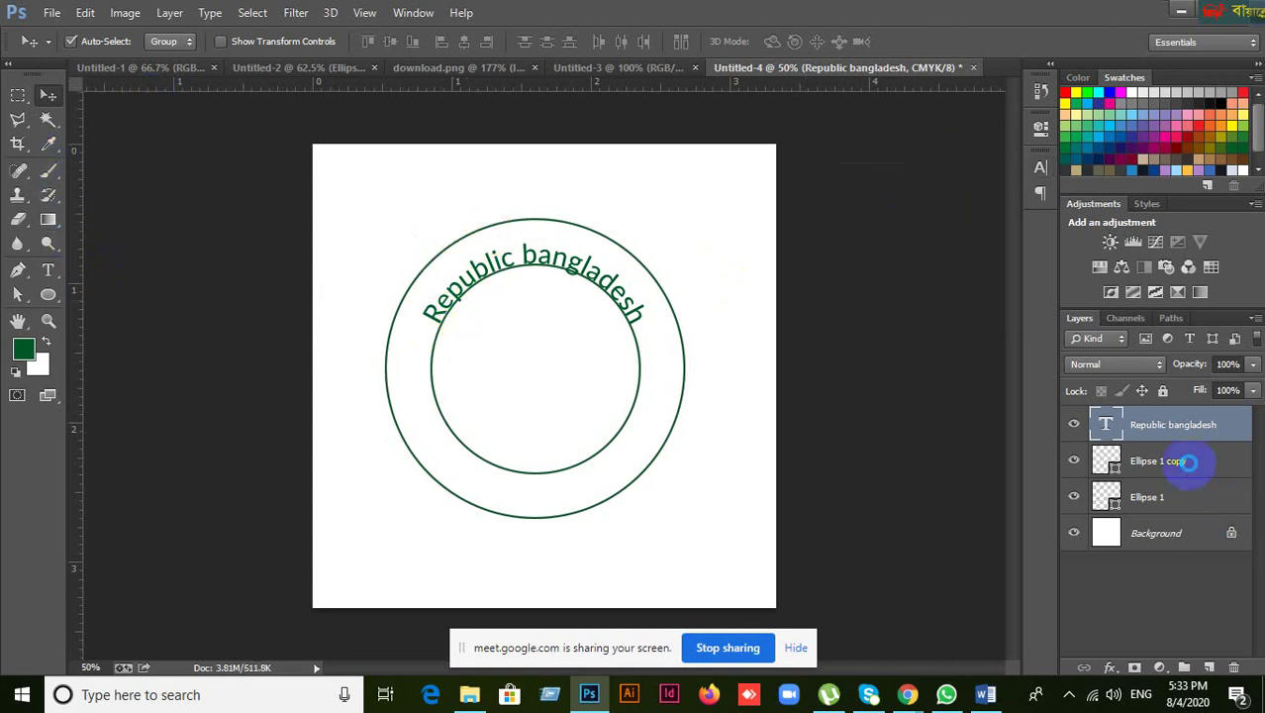
- Add the text "Government" in a new text layer along the lower part of the inner circle's path
click(1188, 462)
click(48, 269)
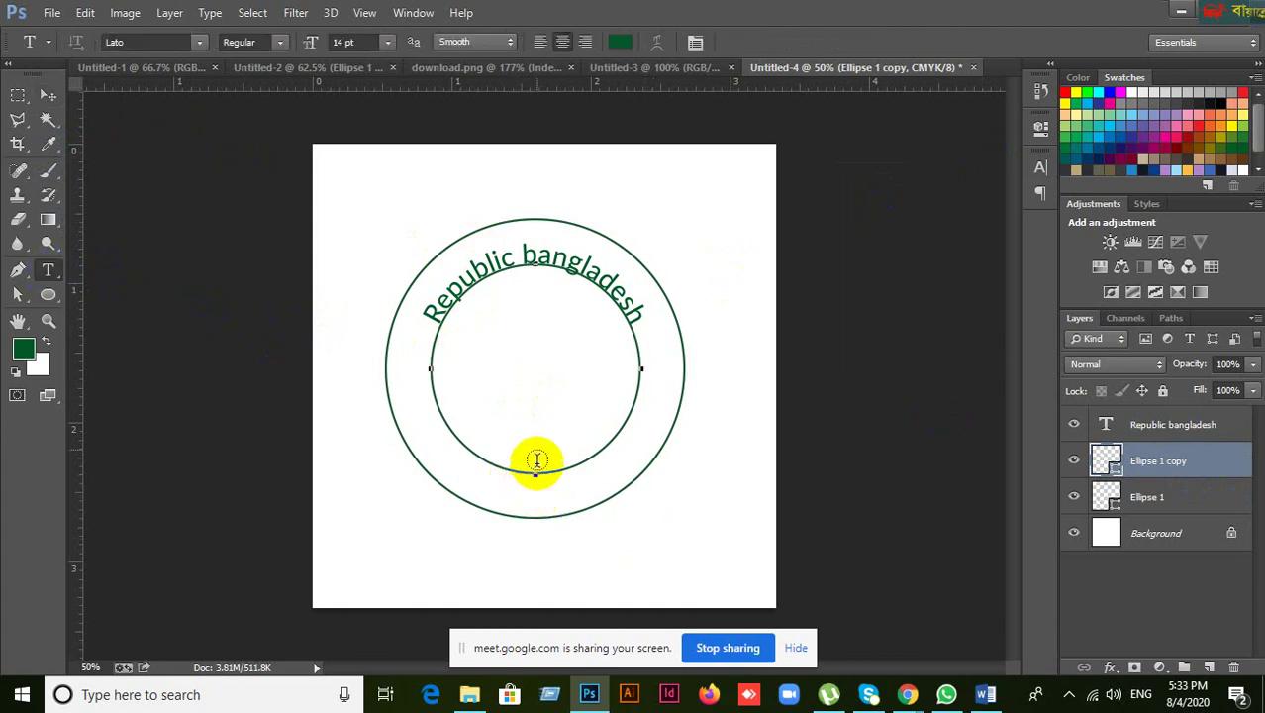
click(488, 462)
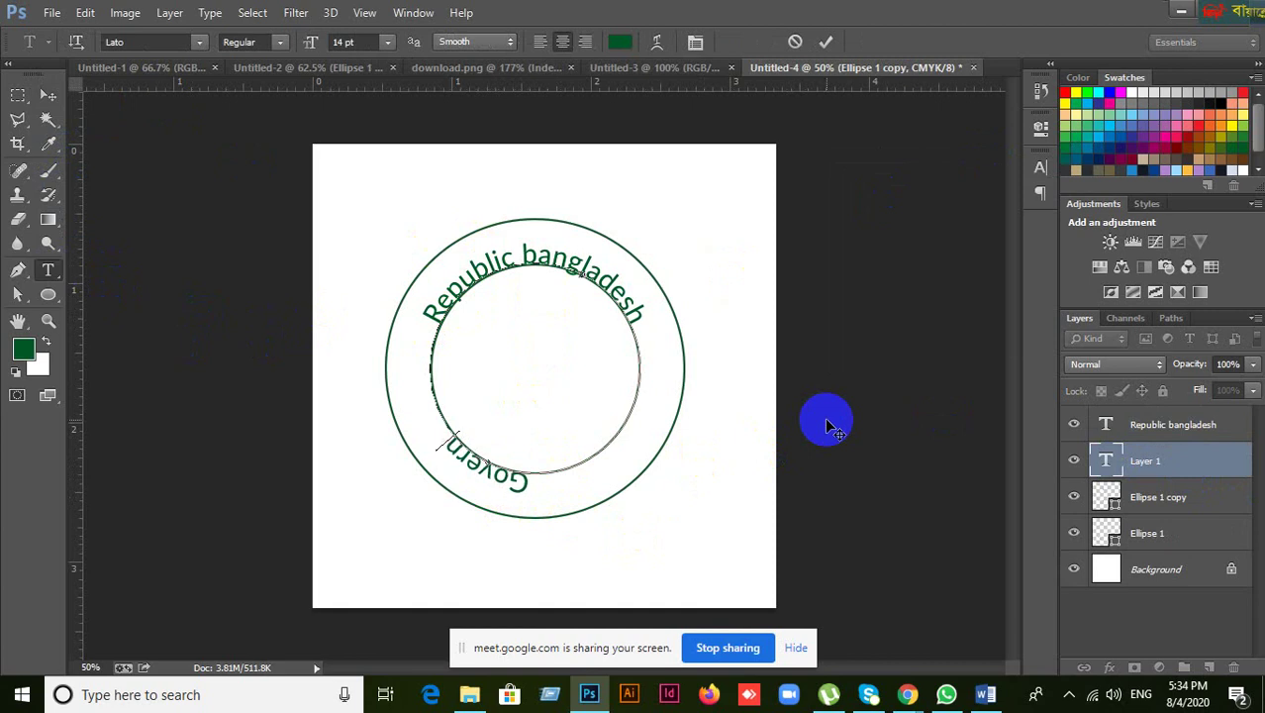
text(ment)
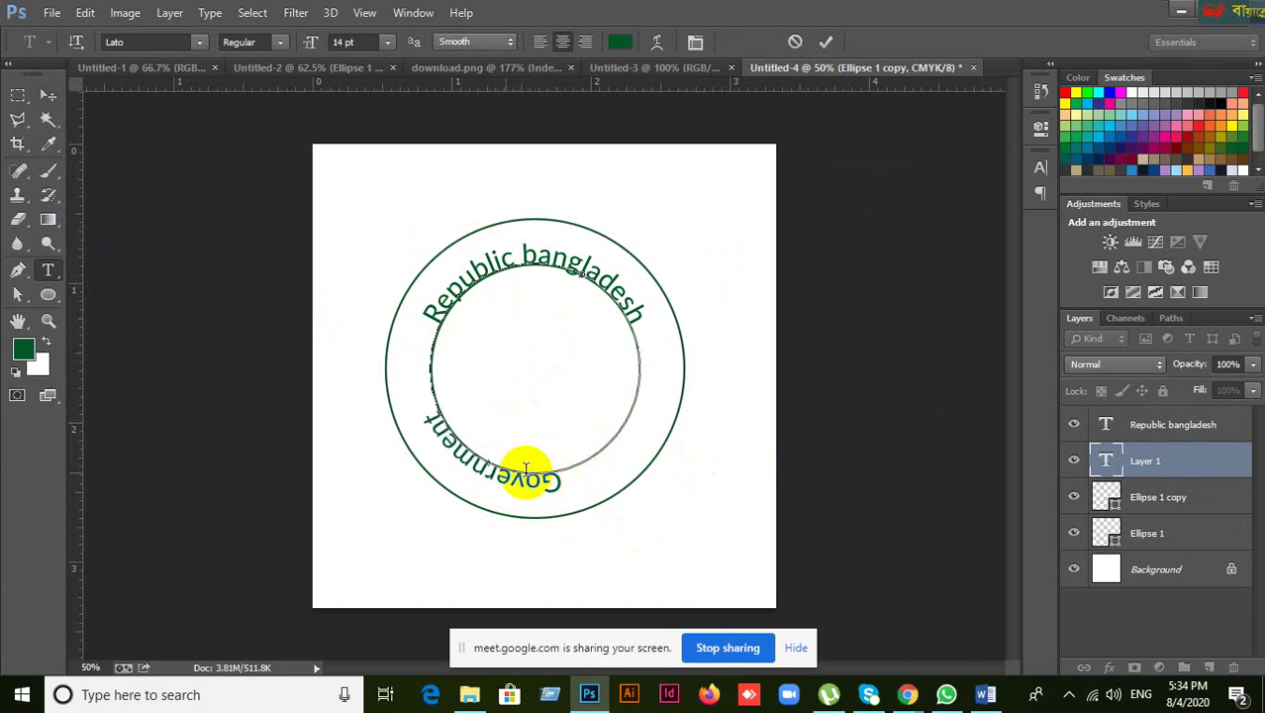
- Flip the "Government" text to the inside of the circle path so it reads upright, centred at the bottom
key(ctrl)
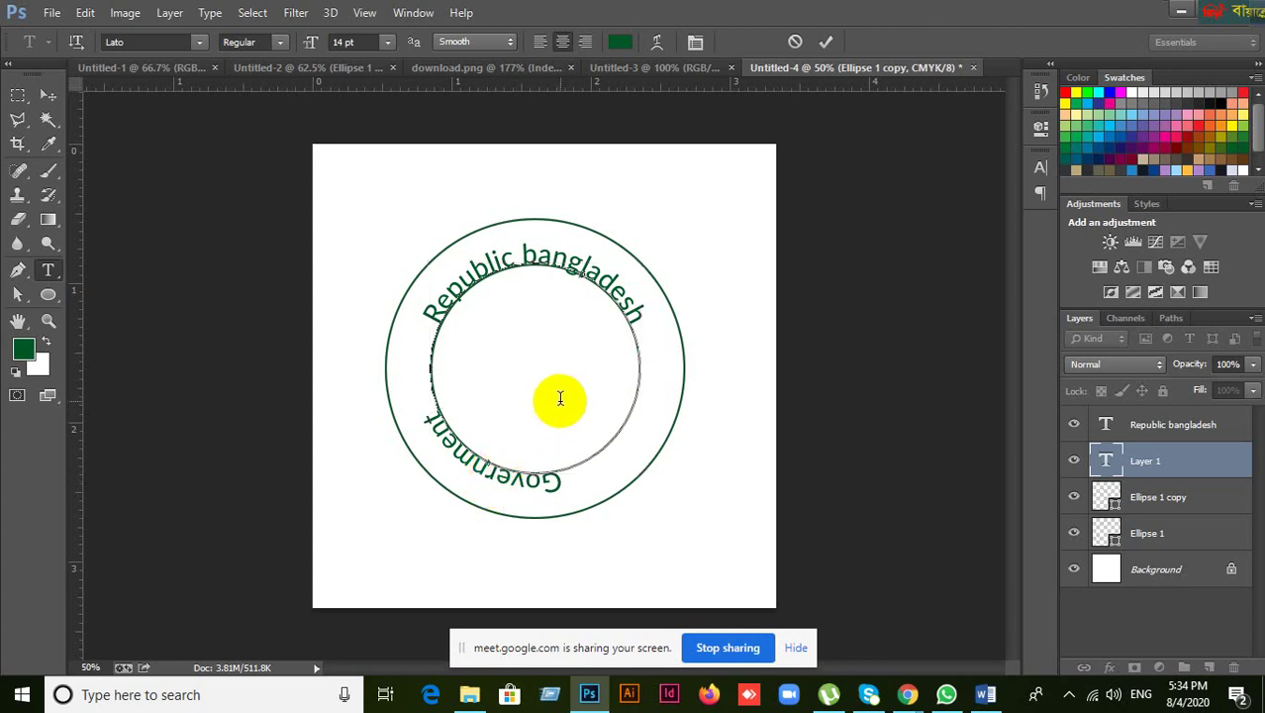
key(ctrl)
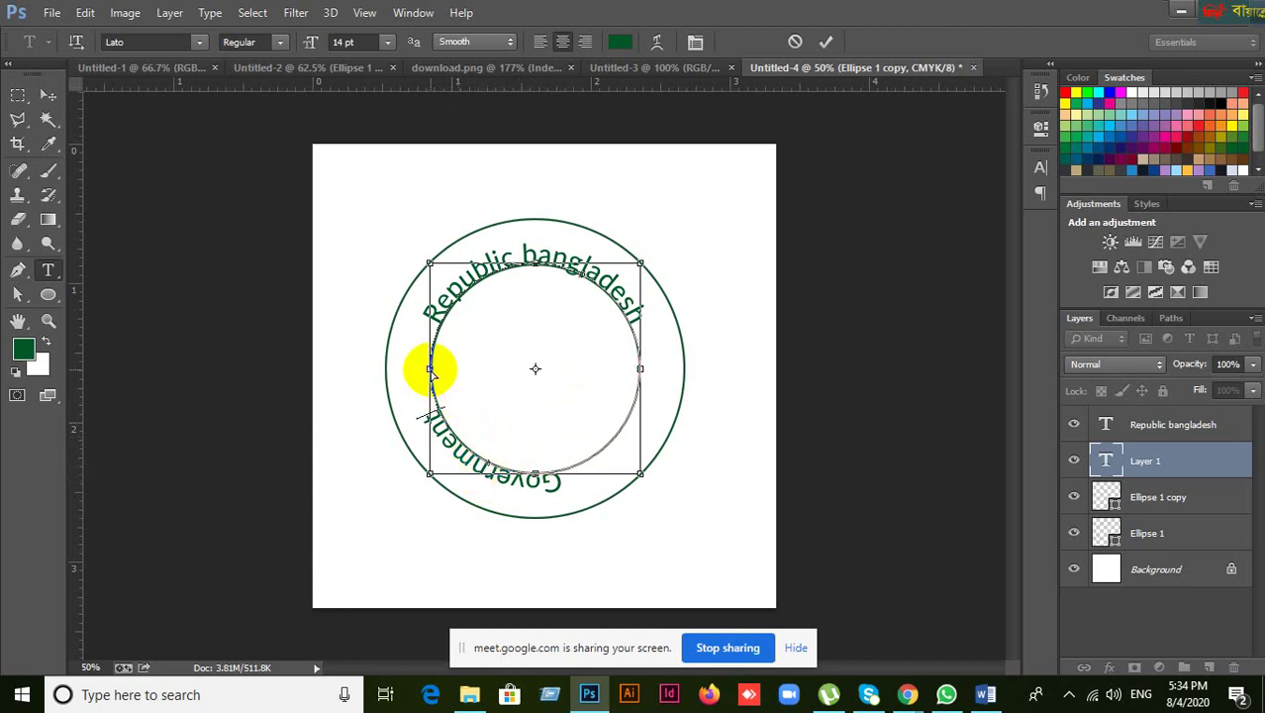
drag(492, 477, 536, 486)
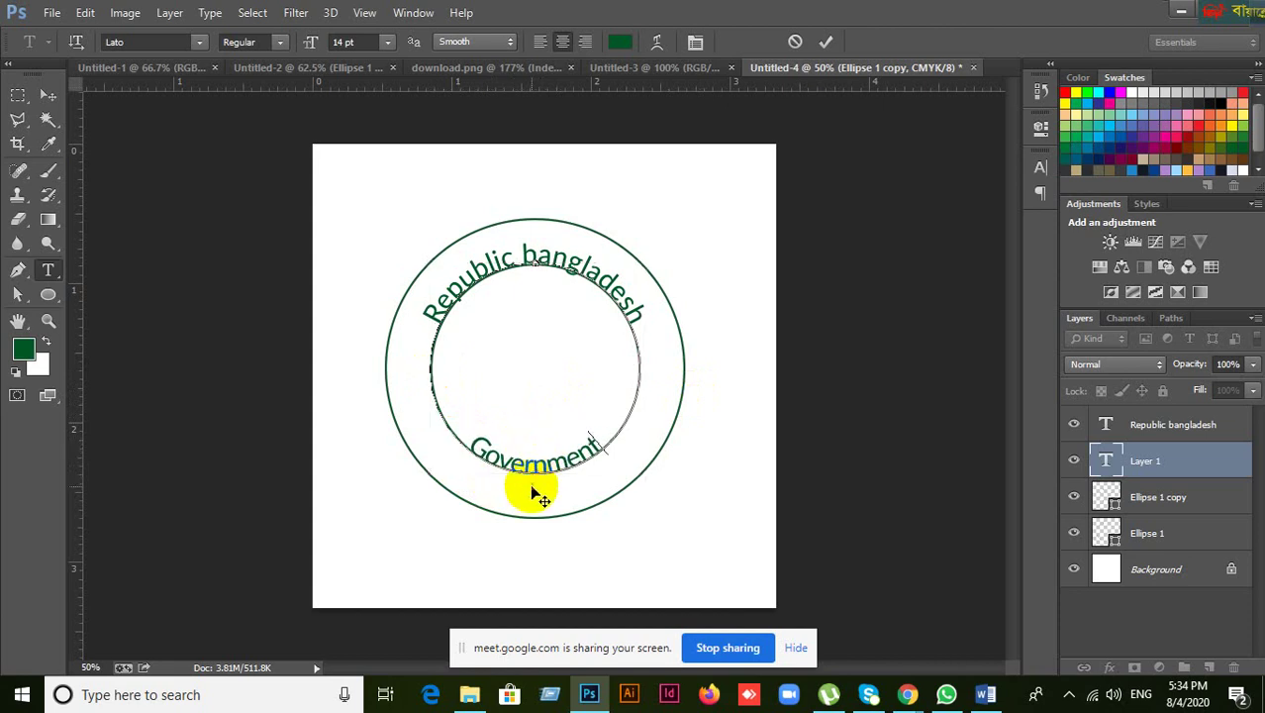
- Commit the "Government" text, then clear the selection around the map in the download.png document
click(826, 42)
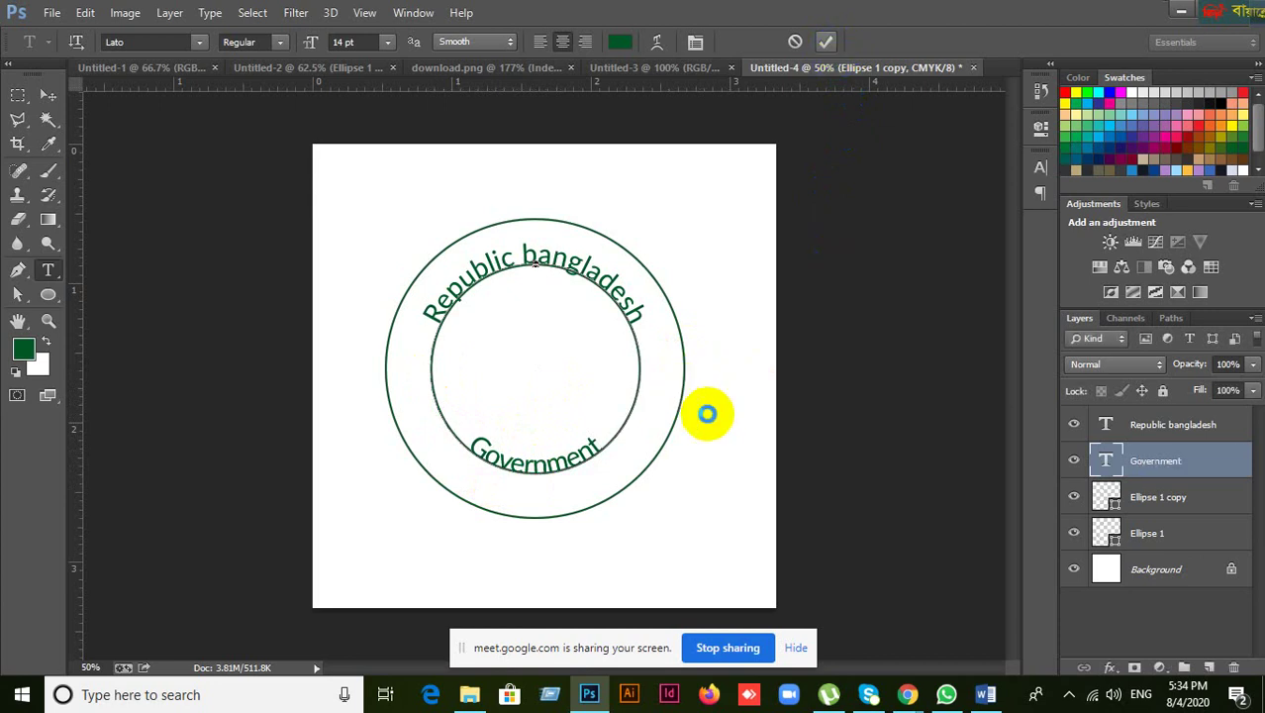
click(165, 66)
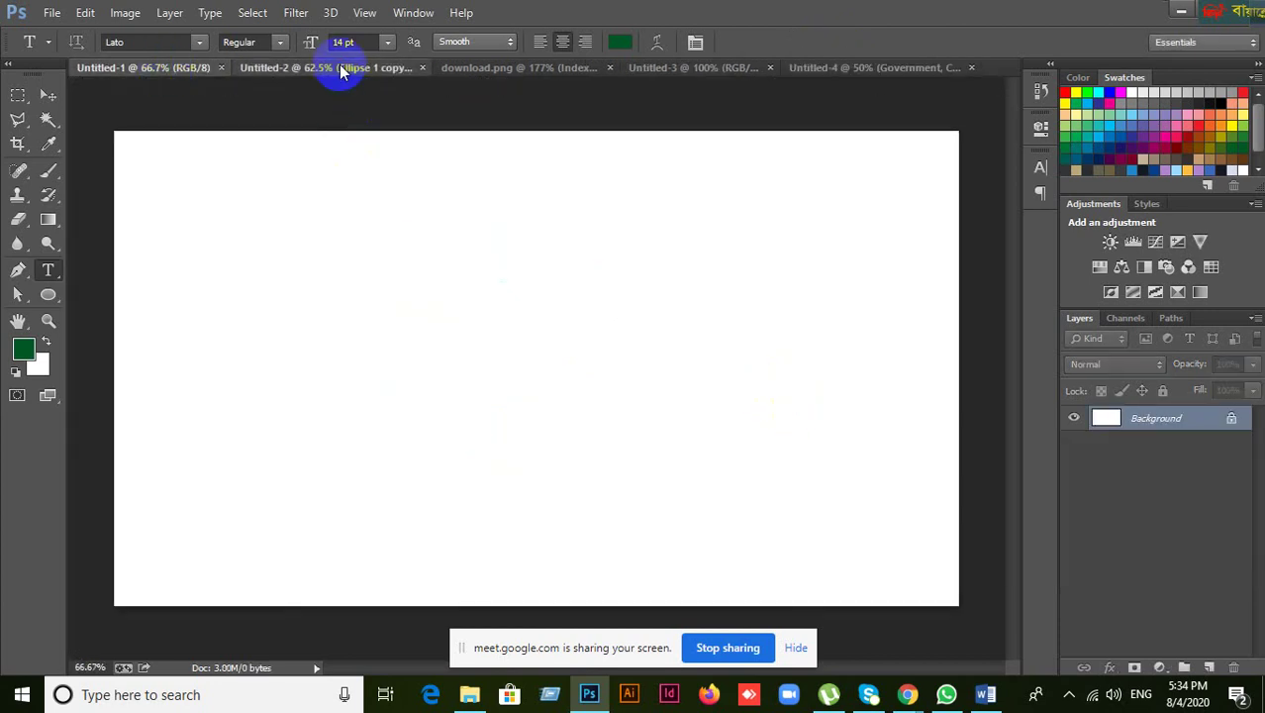
click(338, 66)
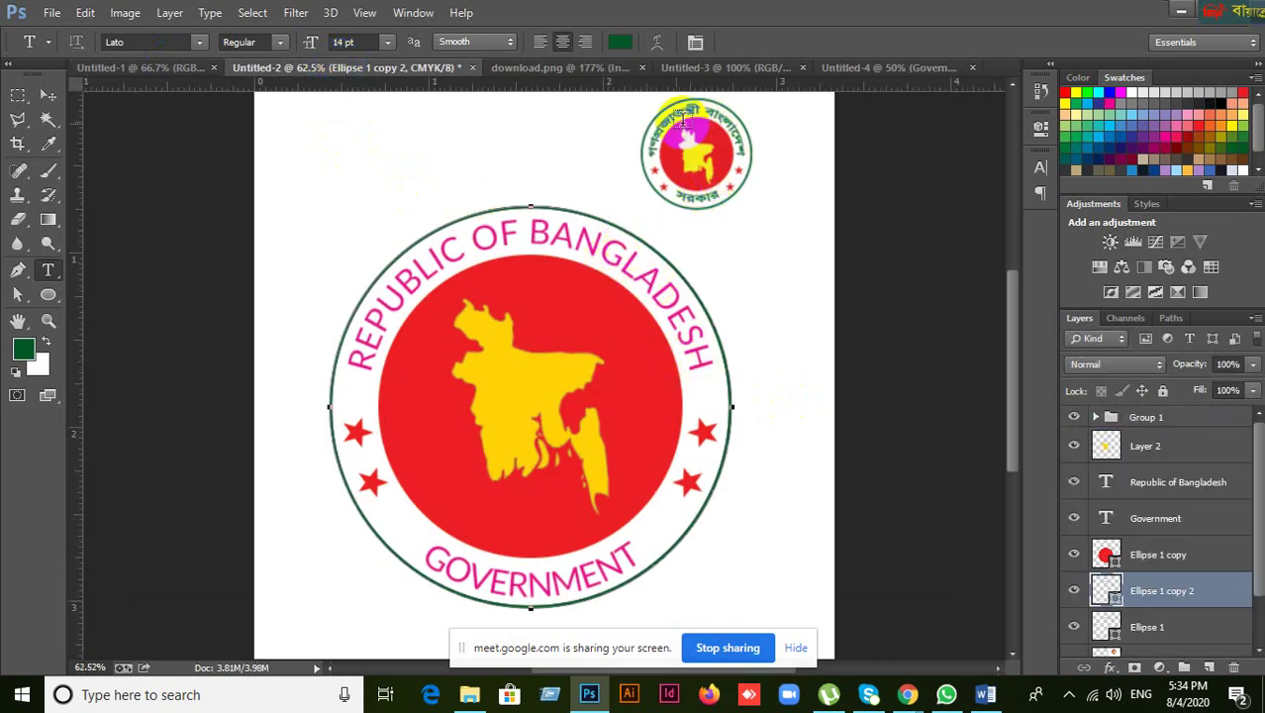
click(567, 73)
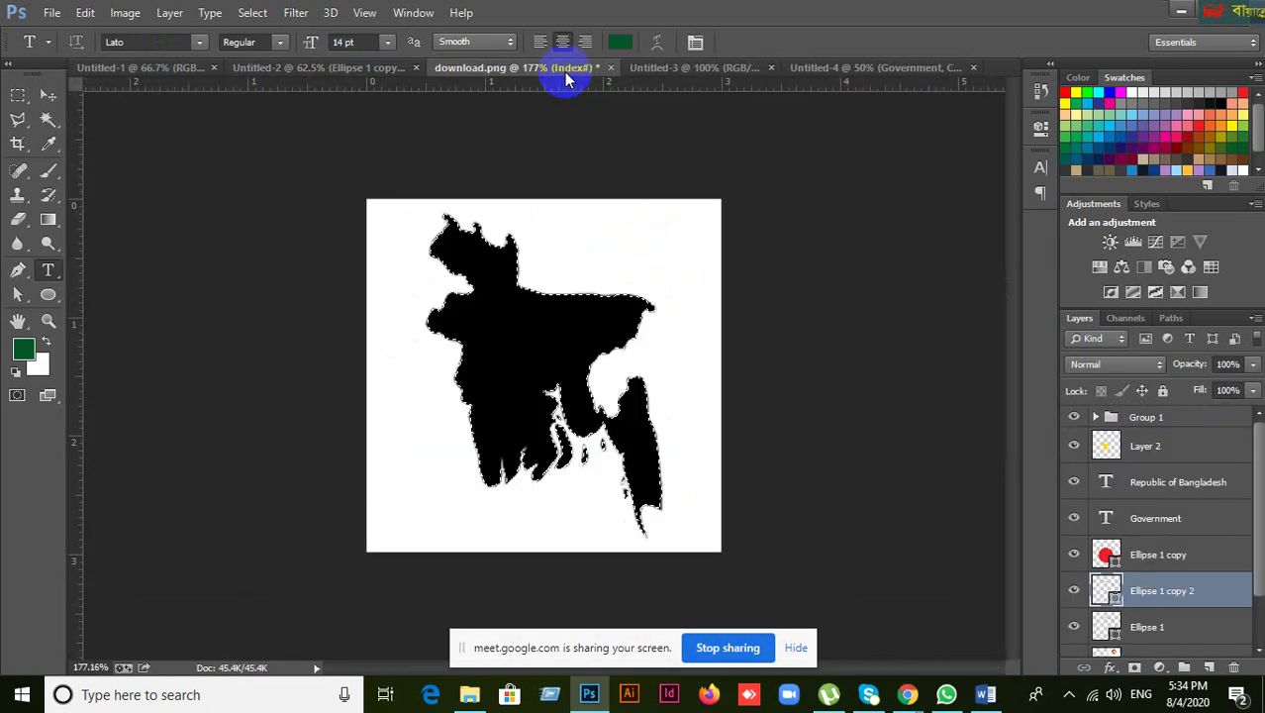
click(656, 298)
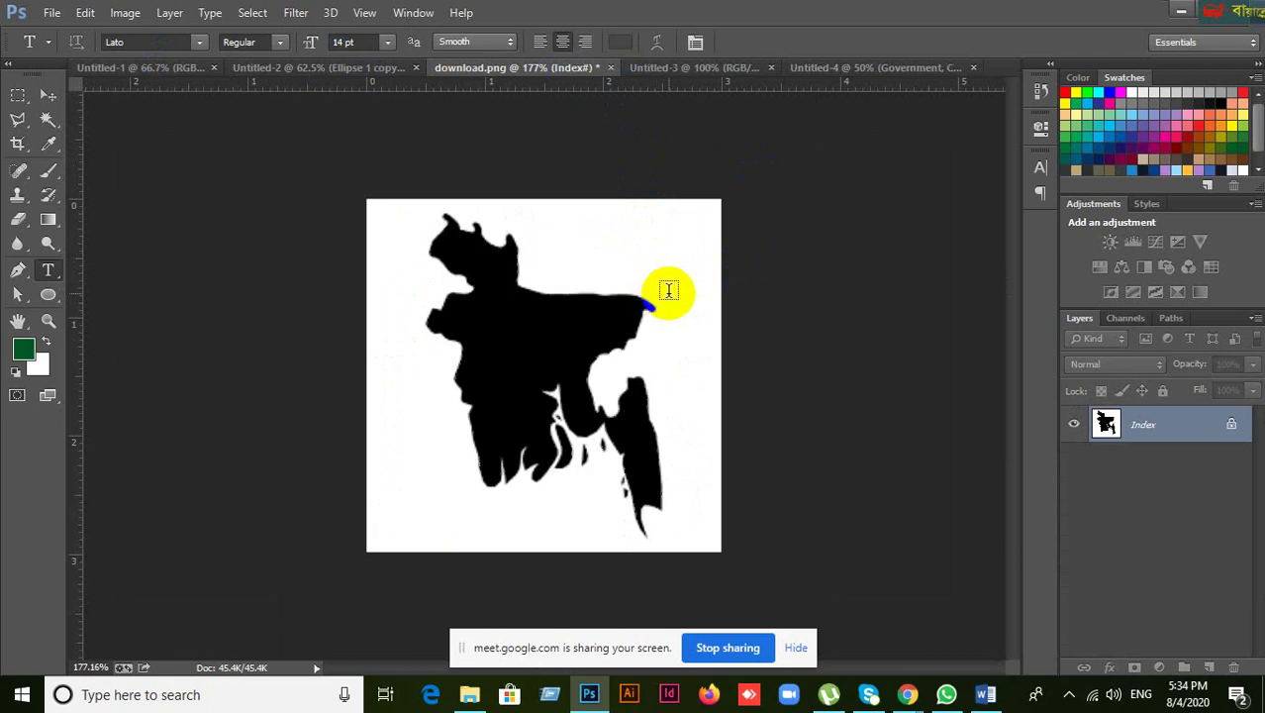
- Close the blank Untitled-3 document and return to the Untitled-4 seal document
click(730, 77)
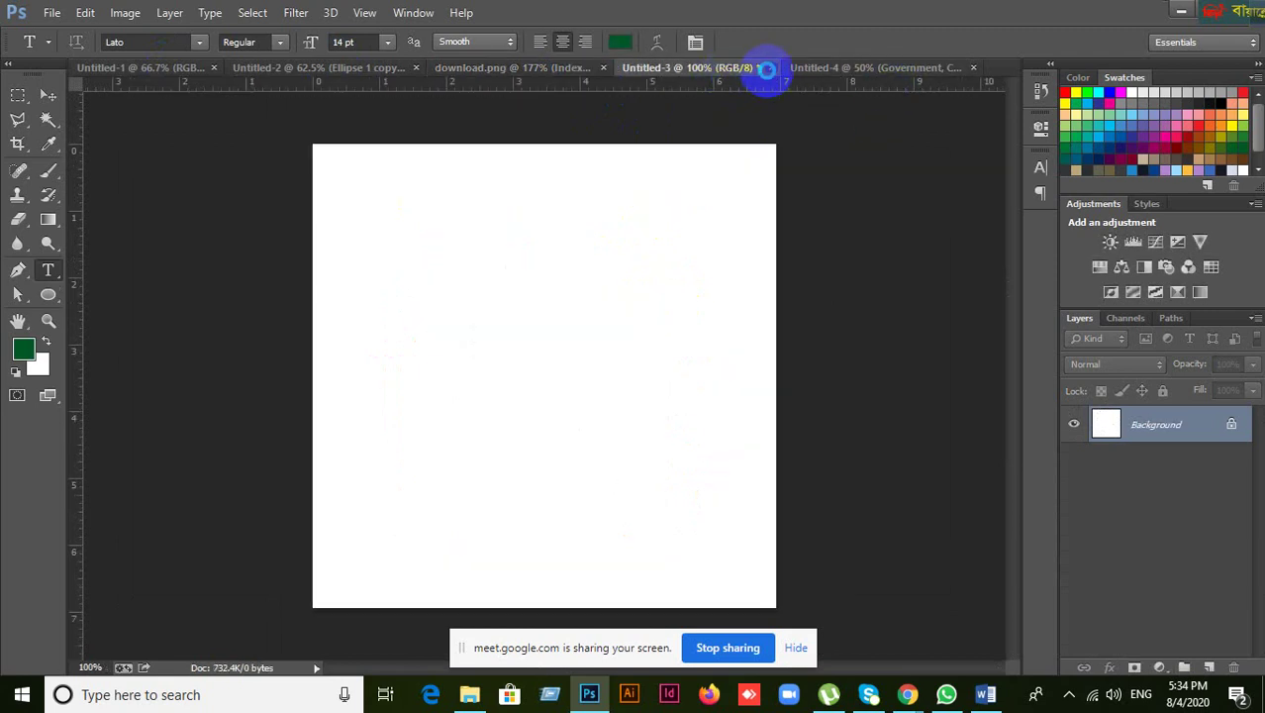
click(767, 69)
click(655, 277)
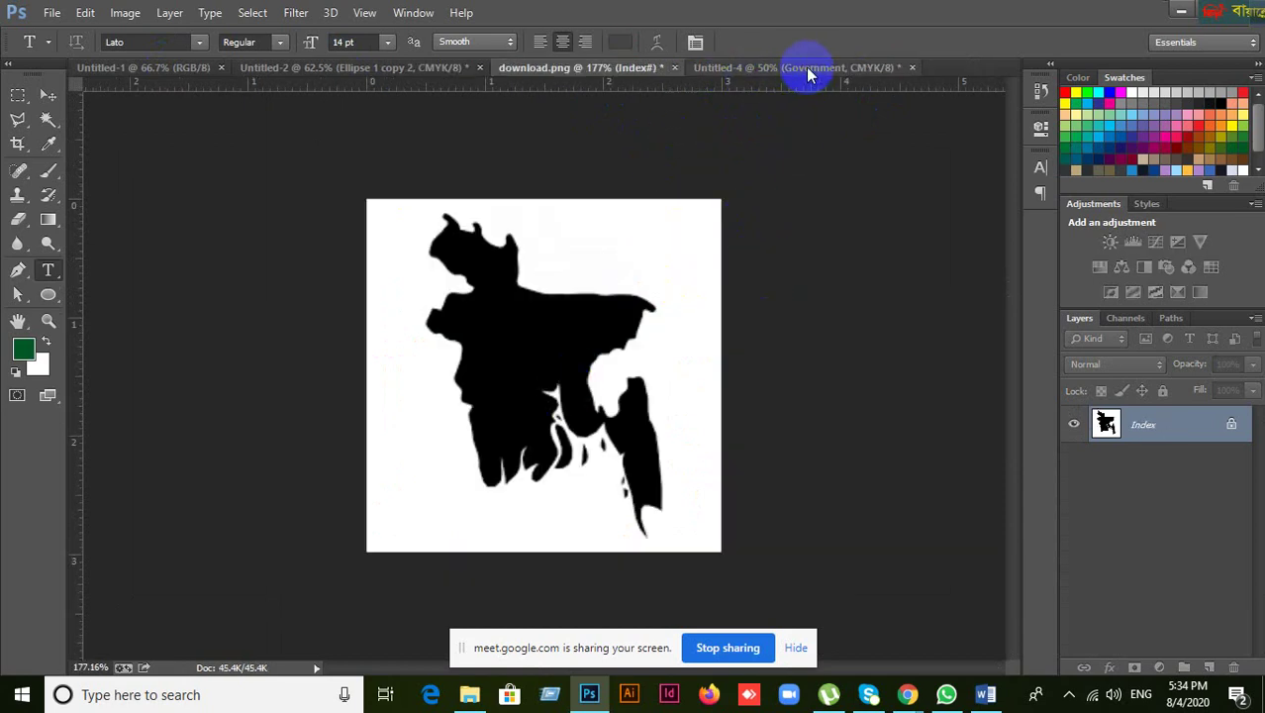
click(839, 70)
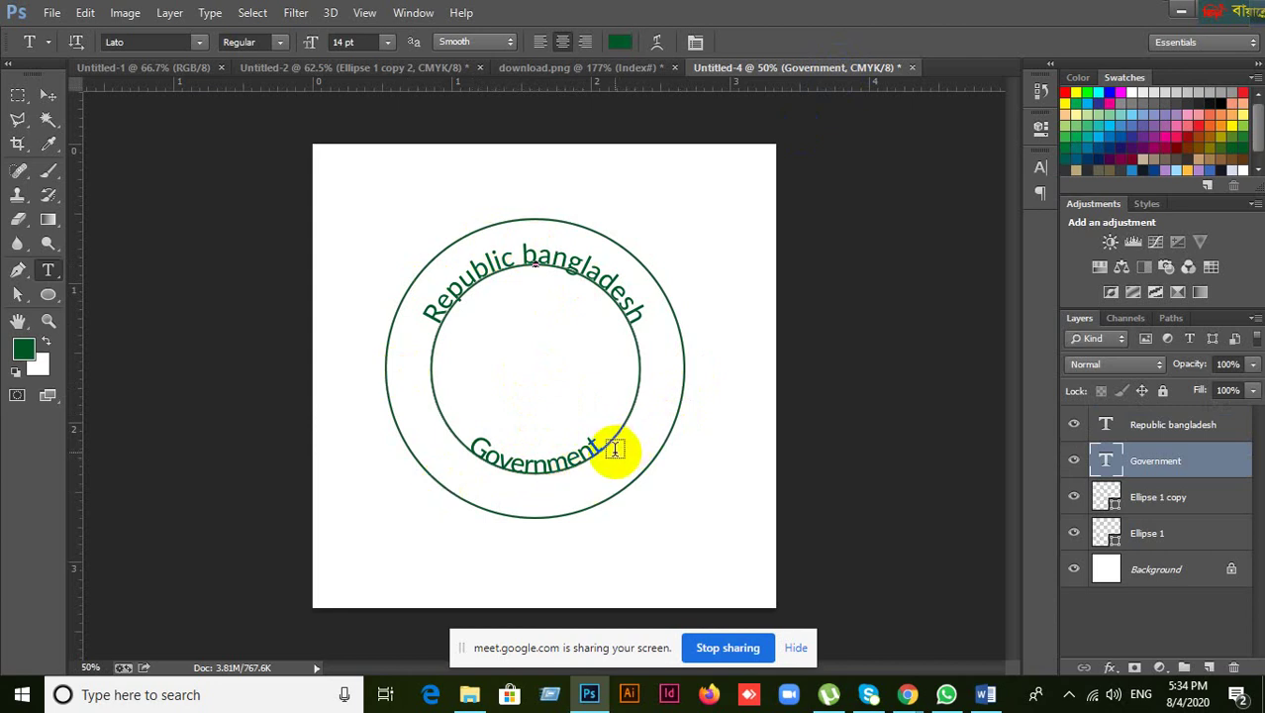
- Move the "Government" text up off the inner circle's line and delete it
click(48, 95)
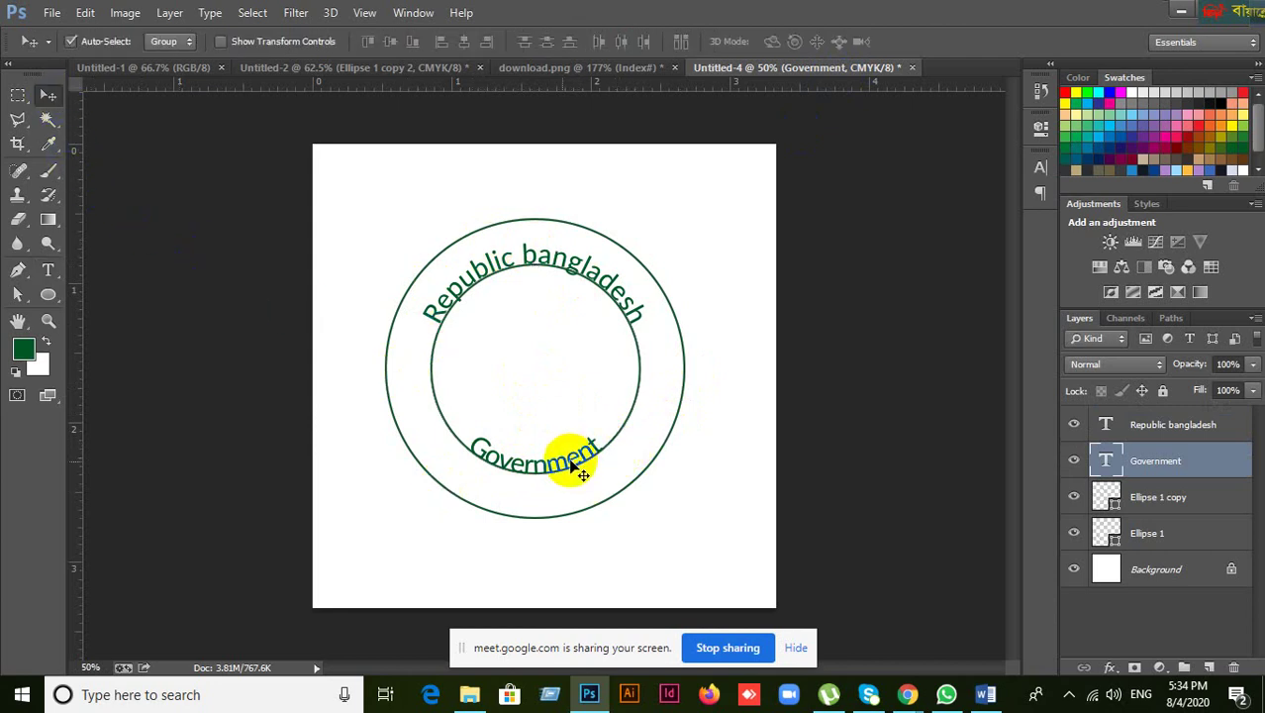
drag(553, 468, 559, 422)
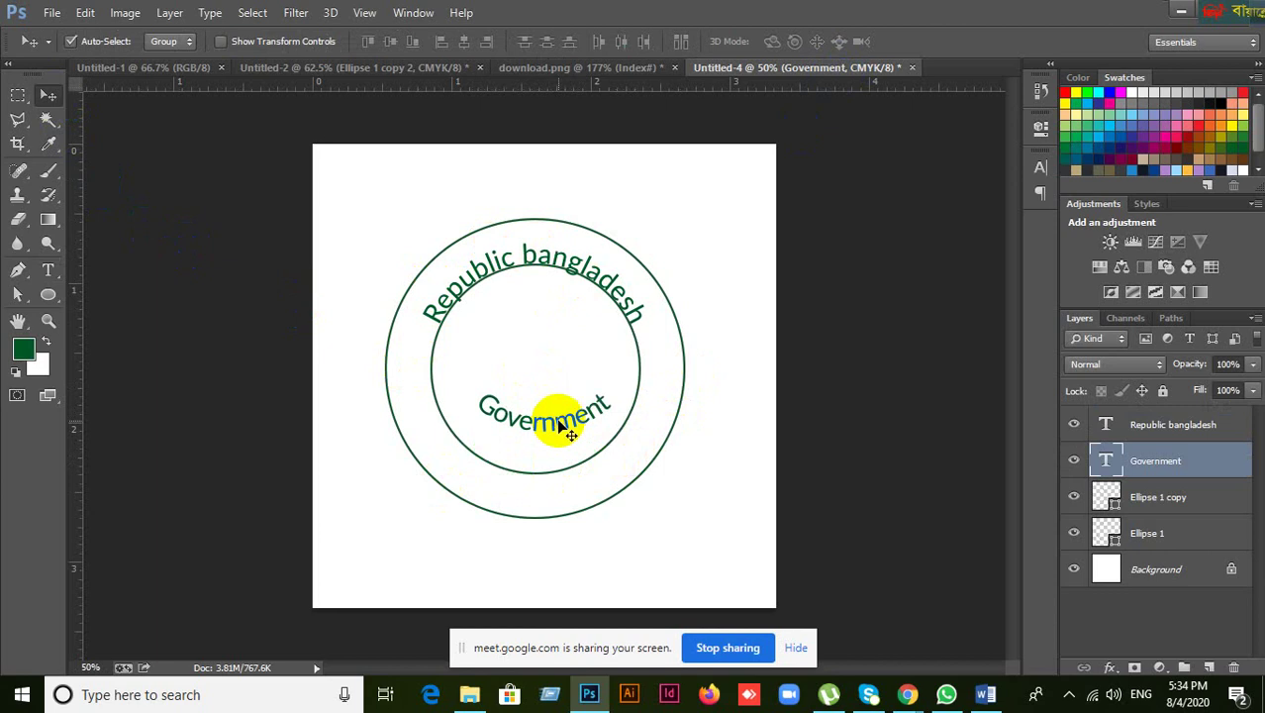
key(Delete)
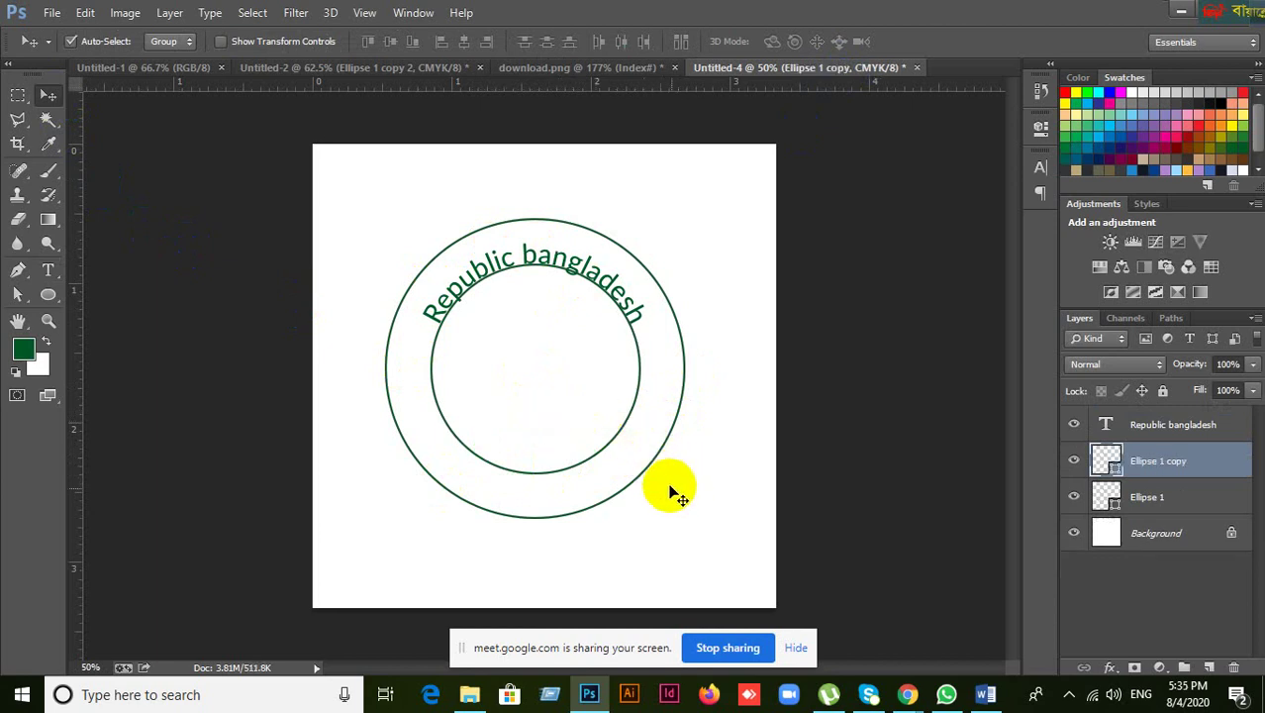
- Select both circles and place a vertical and a horizontal guide through their common centre
drag(680, 503, 648, 467)
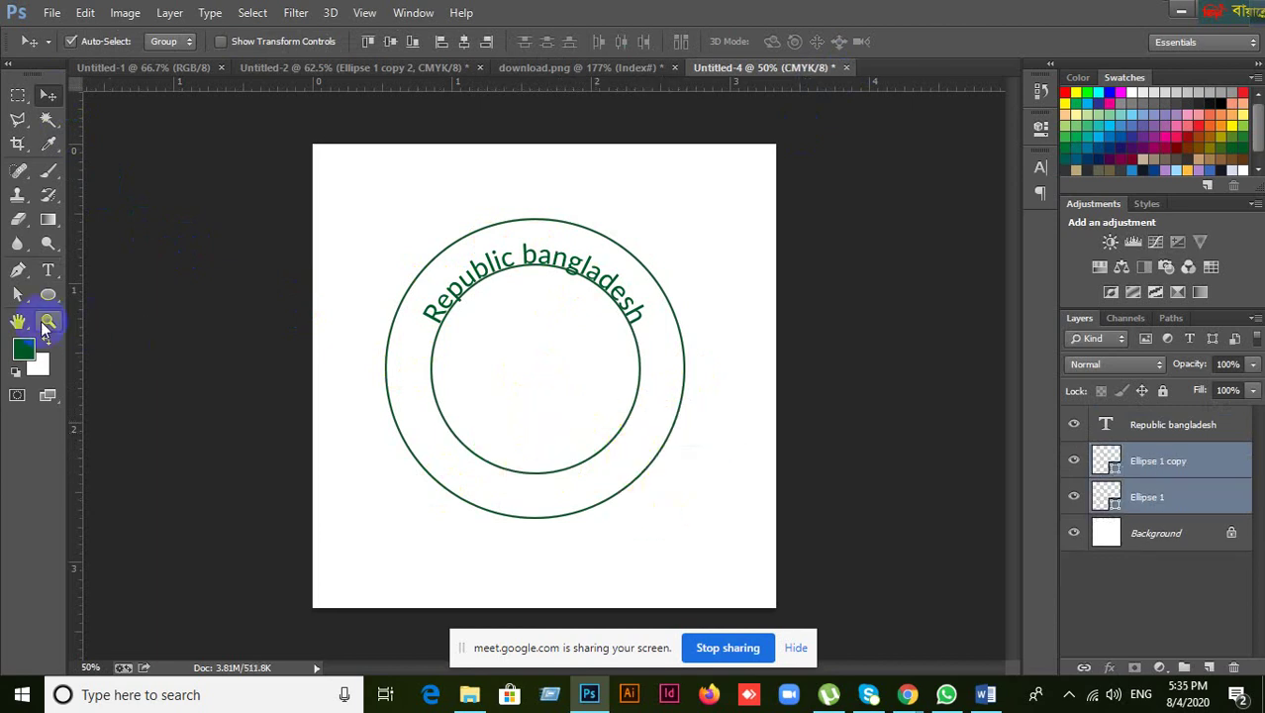
drag(75, 330, 537, 371)
drag(603, 81, 645, 368)
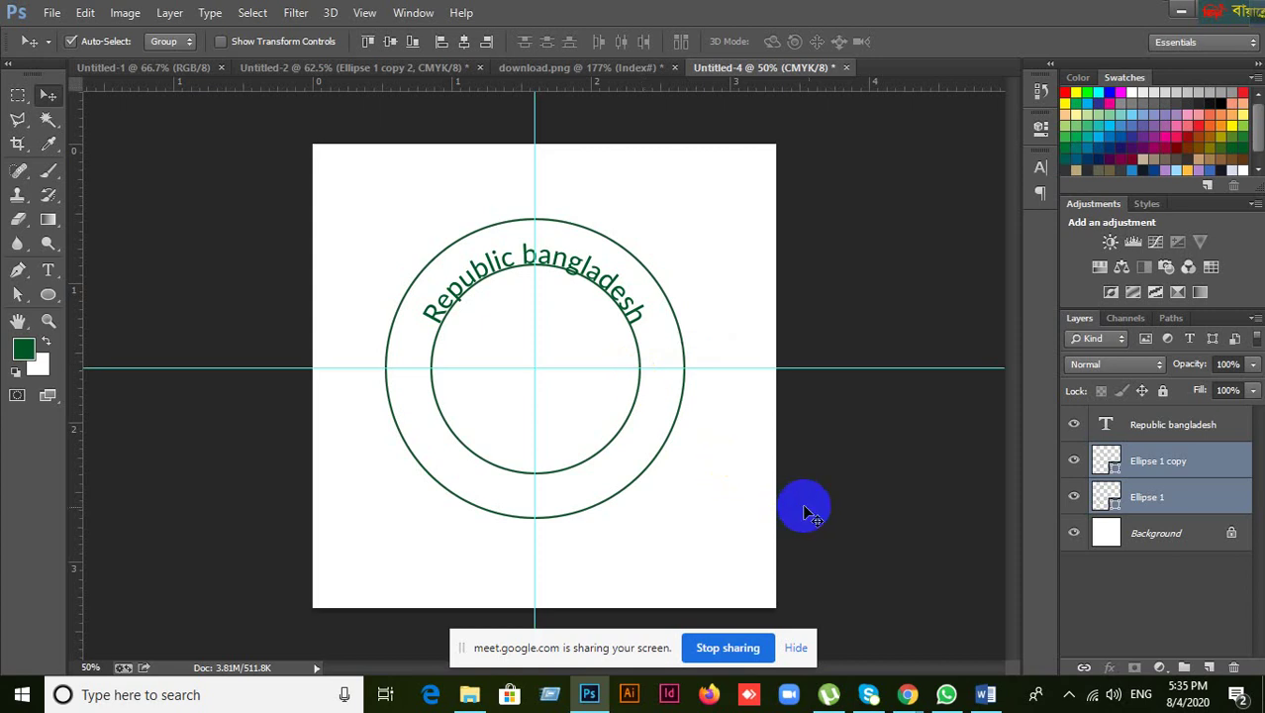
click(738, 502)
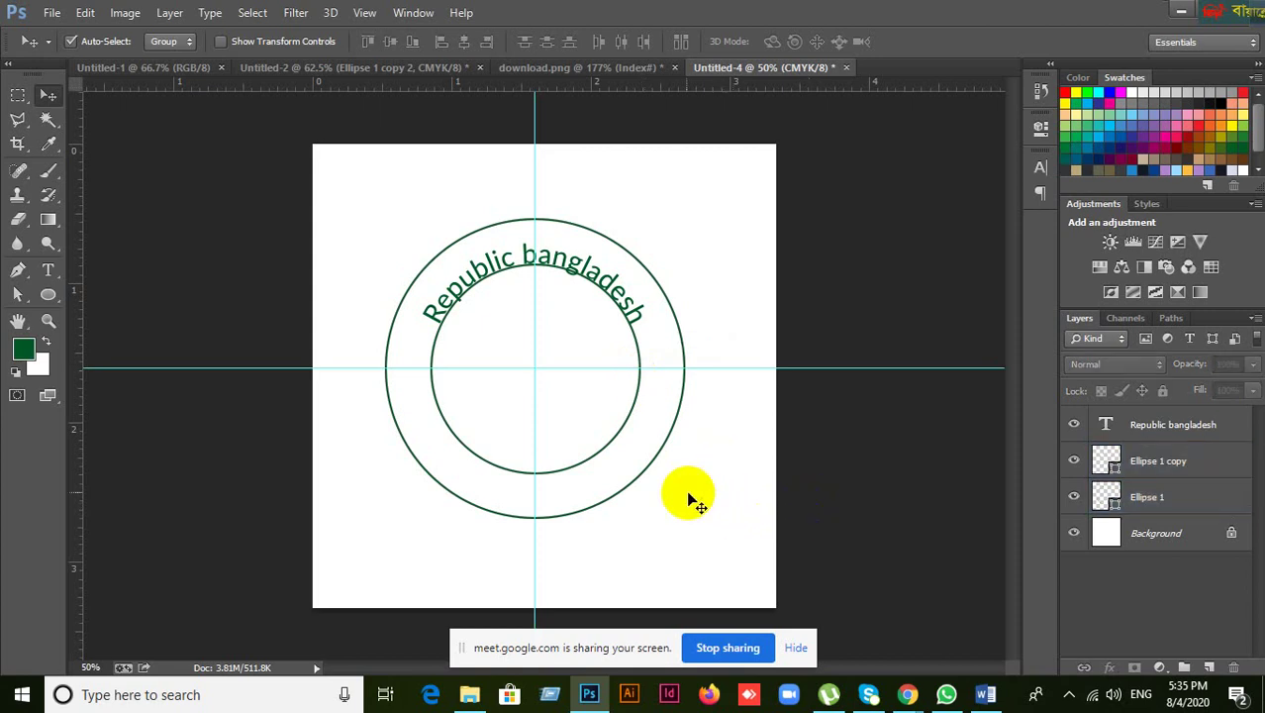
- Scale the inner circle about its centre to 120.70% so its line runs along the tops of the "Republic bangladesh" letters
click(562, 489)
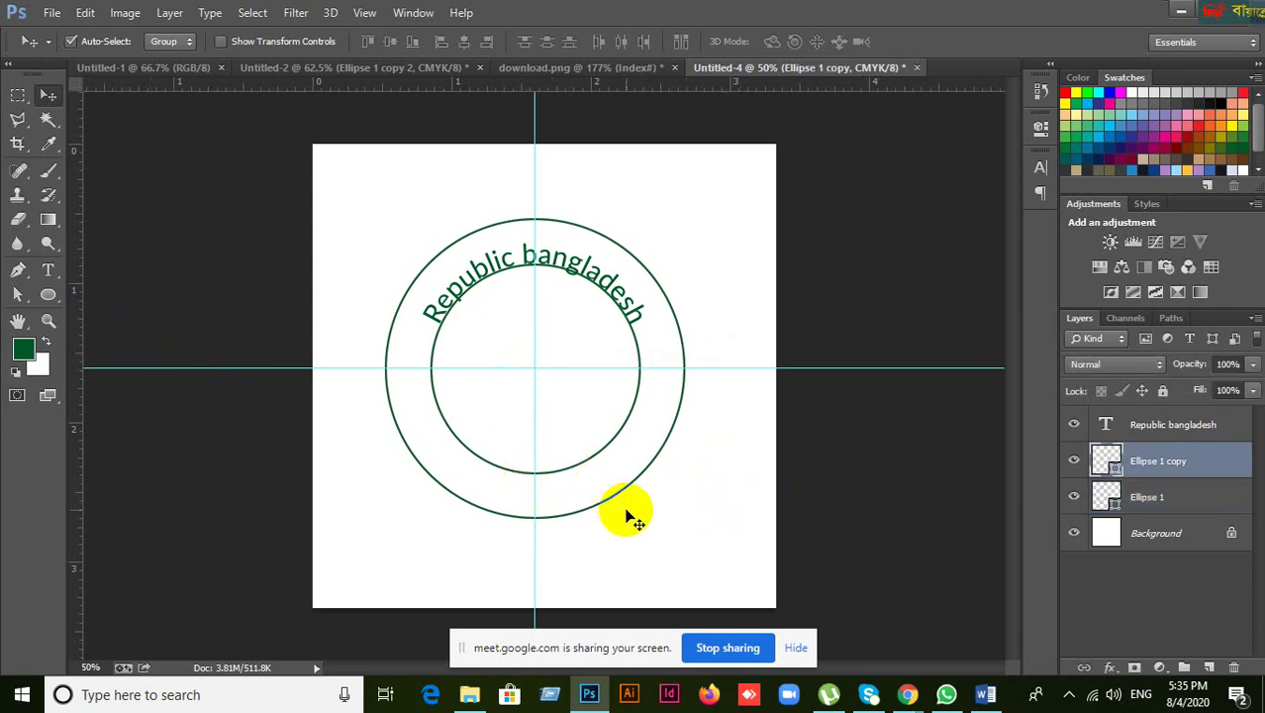
key(ctrl+t)
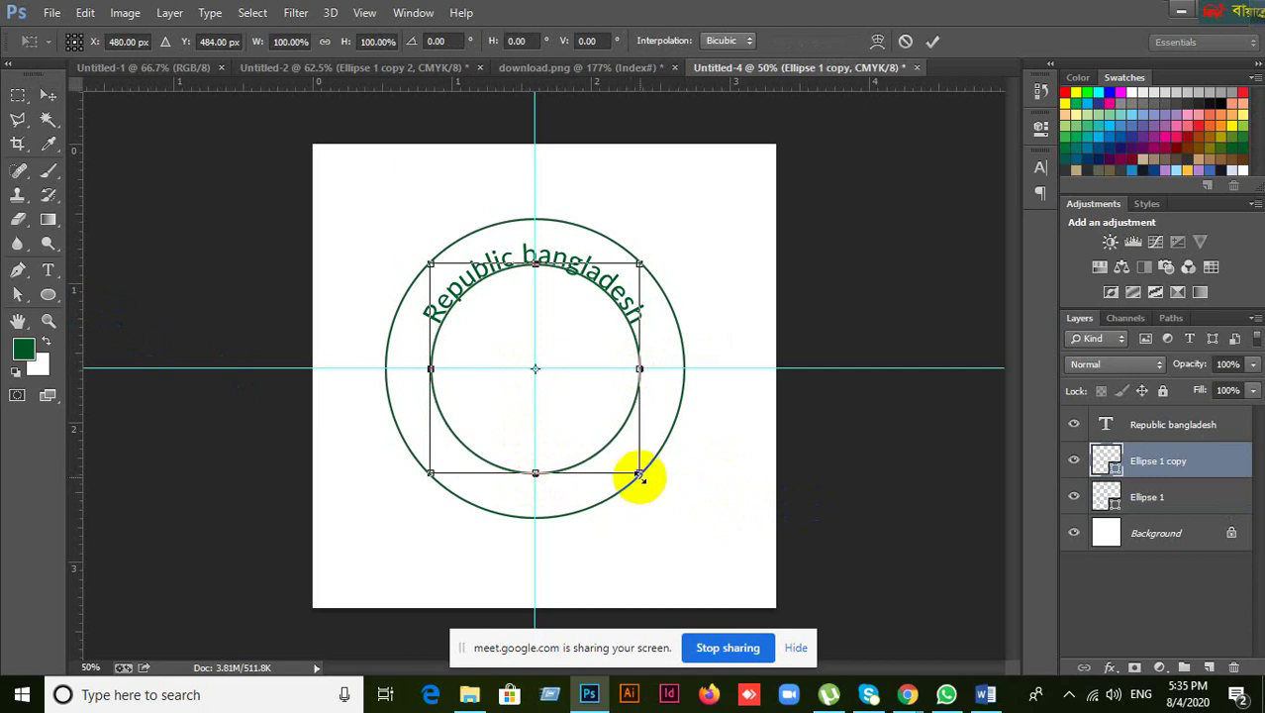
drag(640, 474, 664, 494)
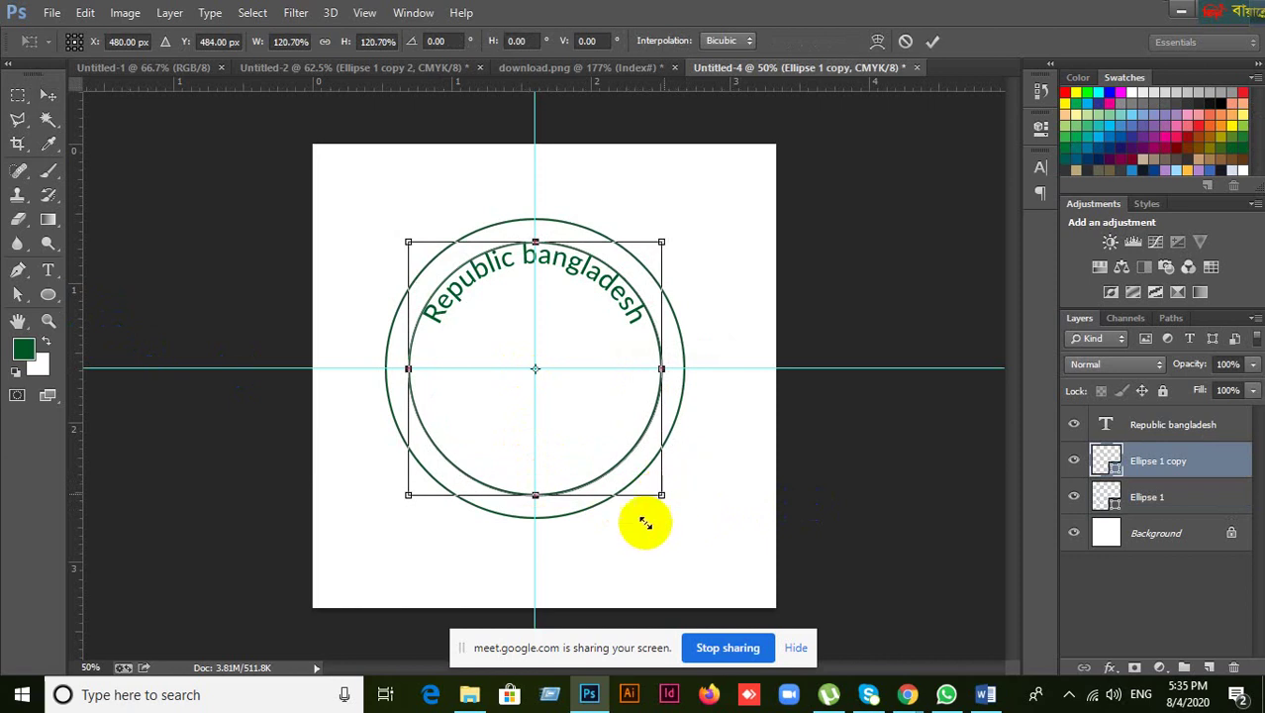
click(934, 45)
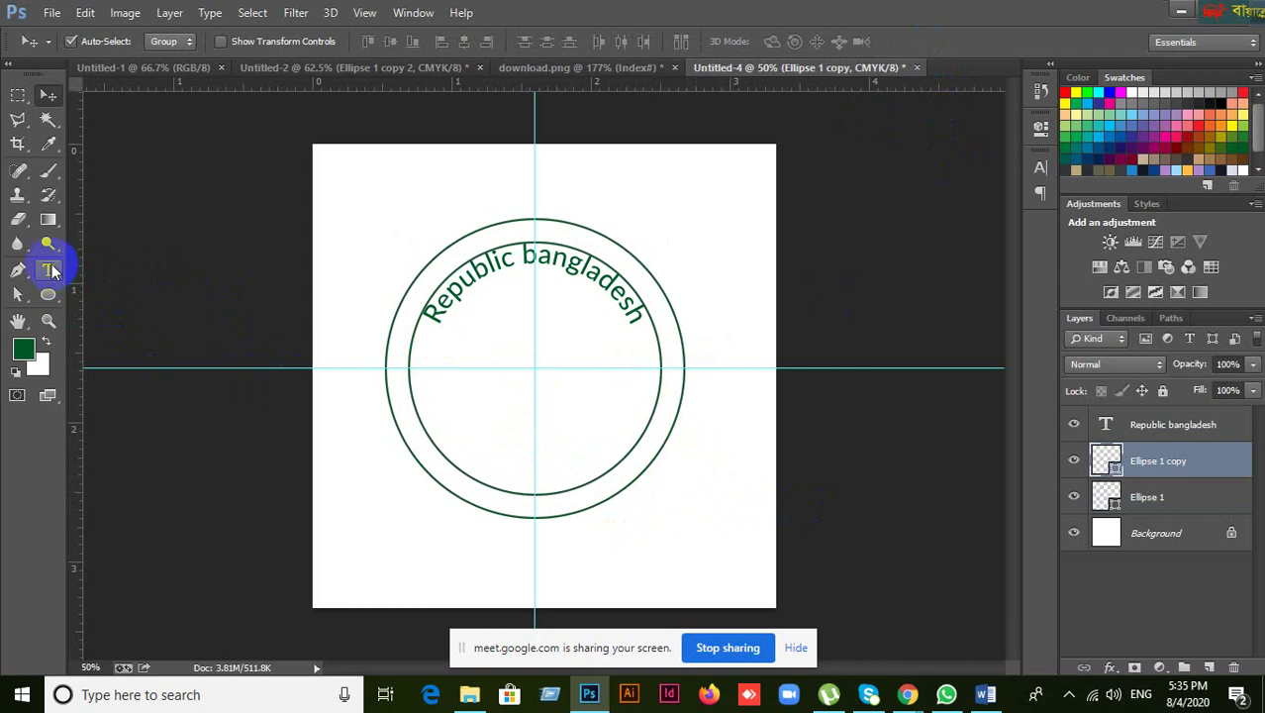
- Add the text "Government" on the enlarged inner circle's path, flipped inside and centred at the bottom, and commit it
click(49, 269)
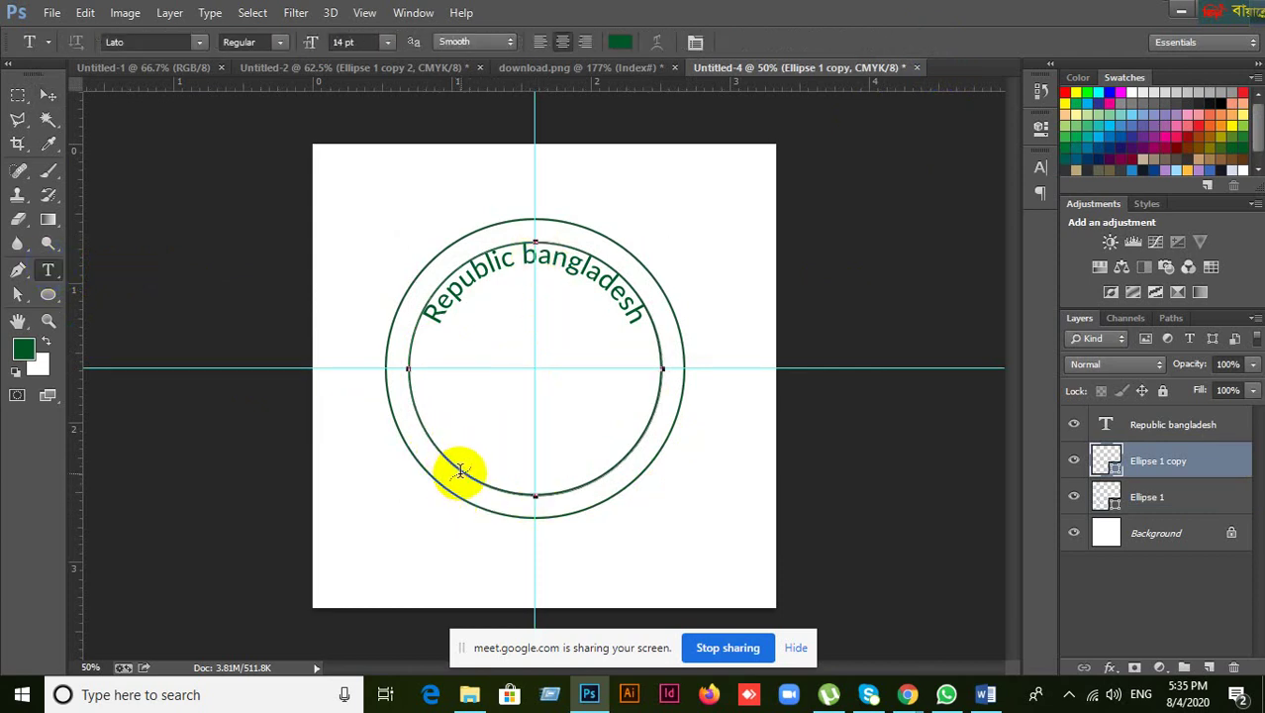
click(464, 469)
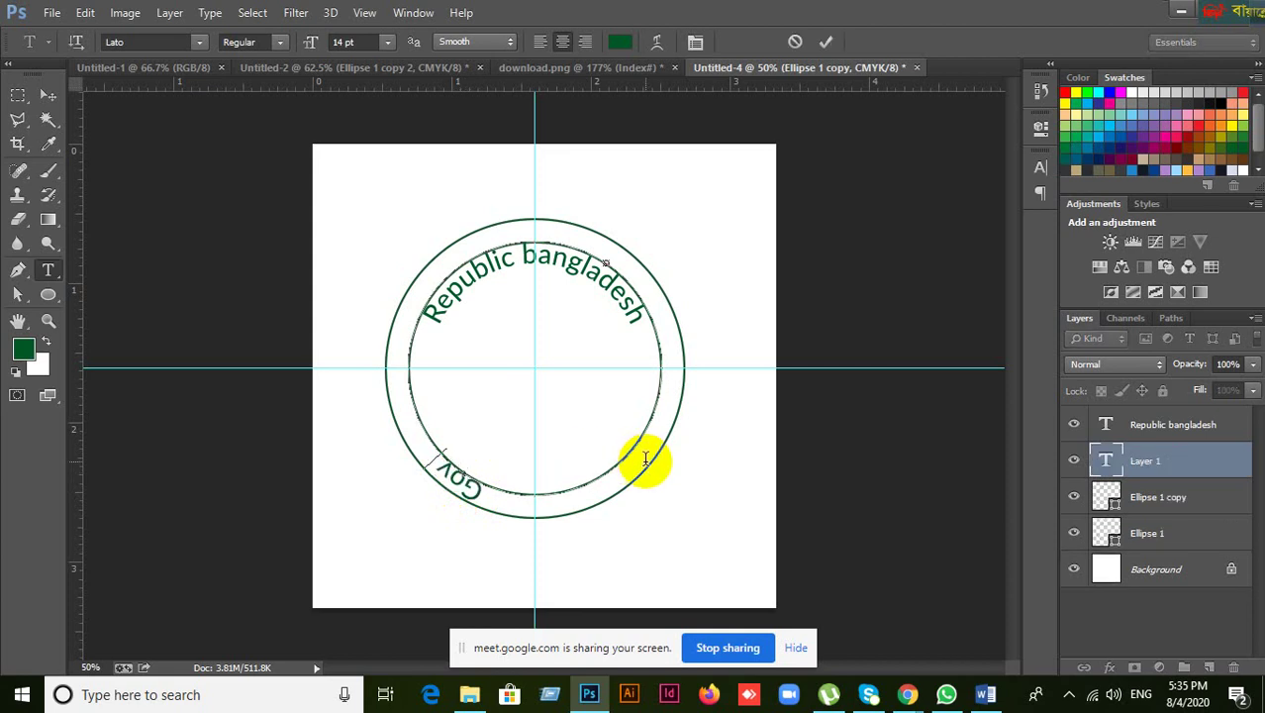
text(Government)
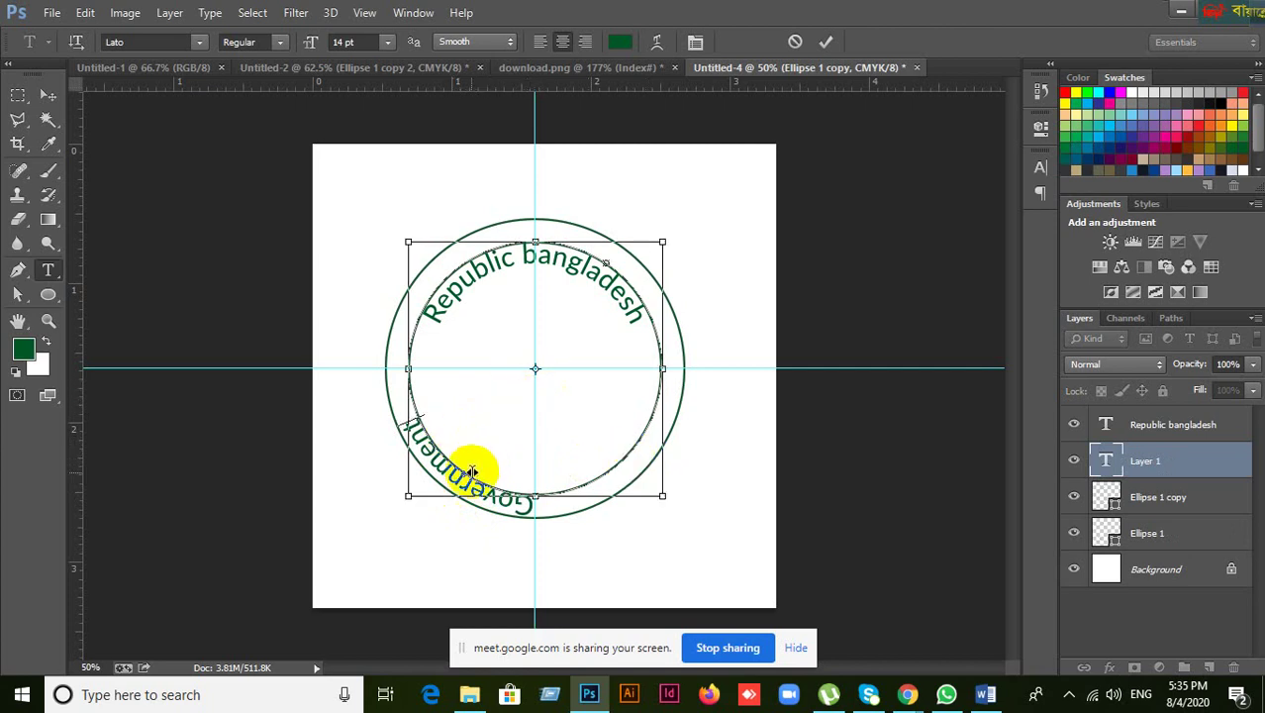
drag(481, 464, 533, 446)
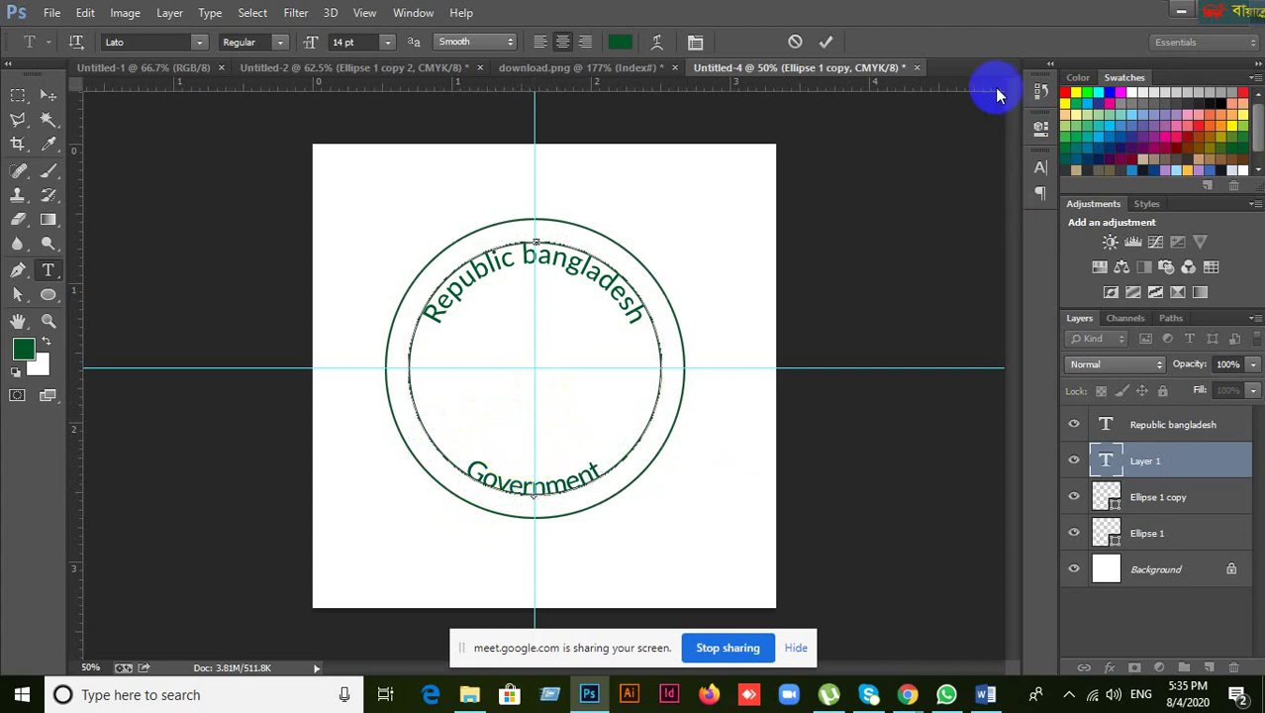
click(249, 291)
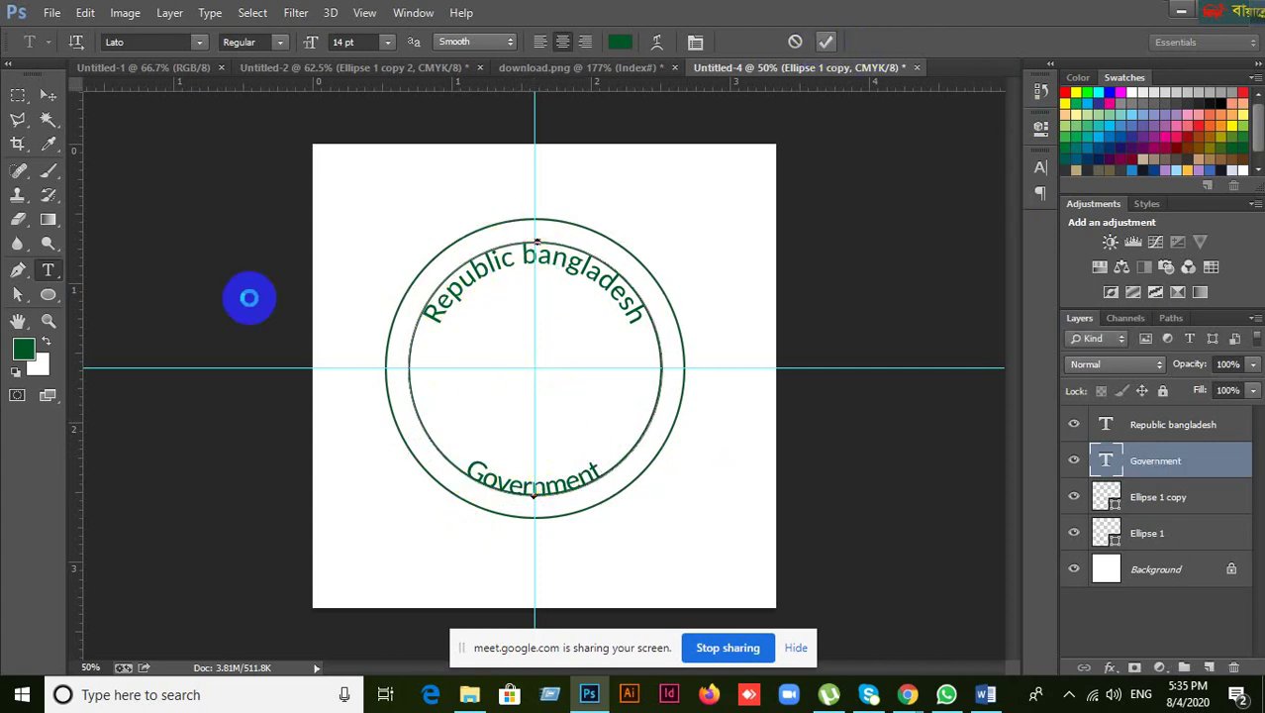
- Delete the inner circle layer, Ellipse 1 copy, keeping both curved texts
click(47, 94)
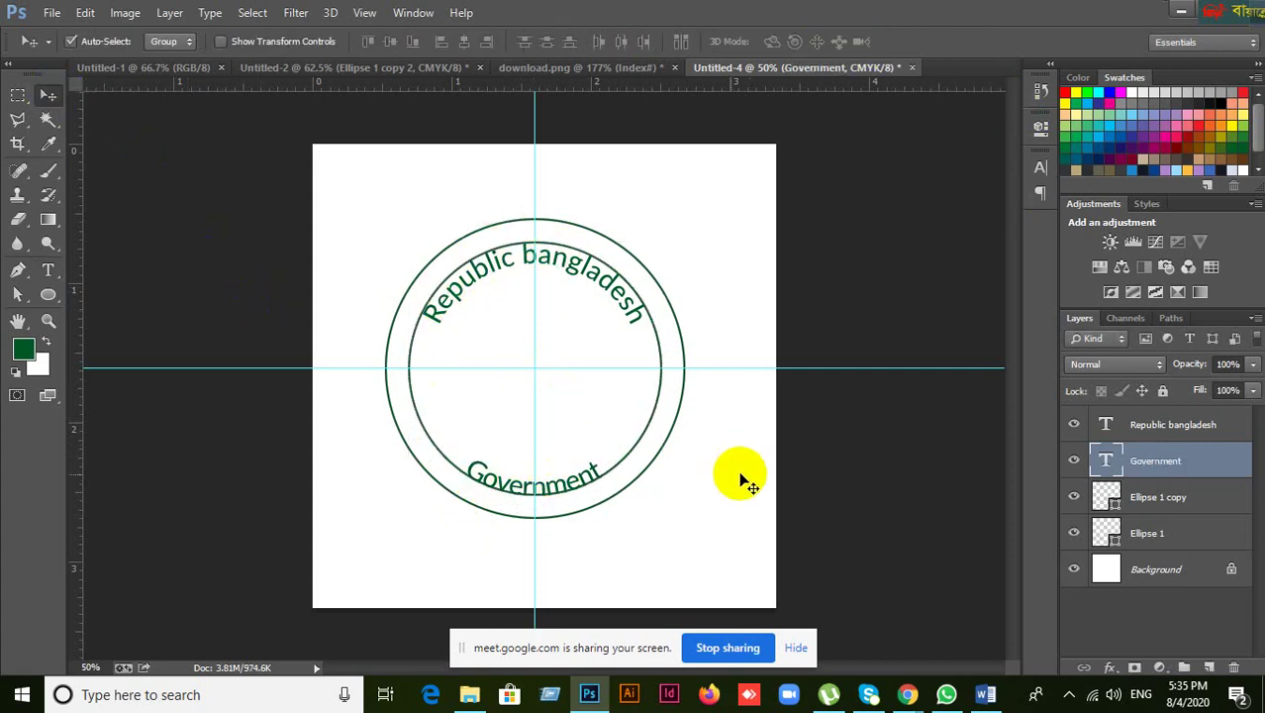
click(635, 452)
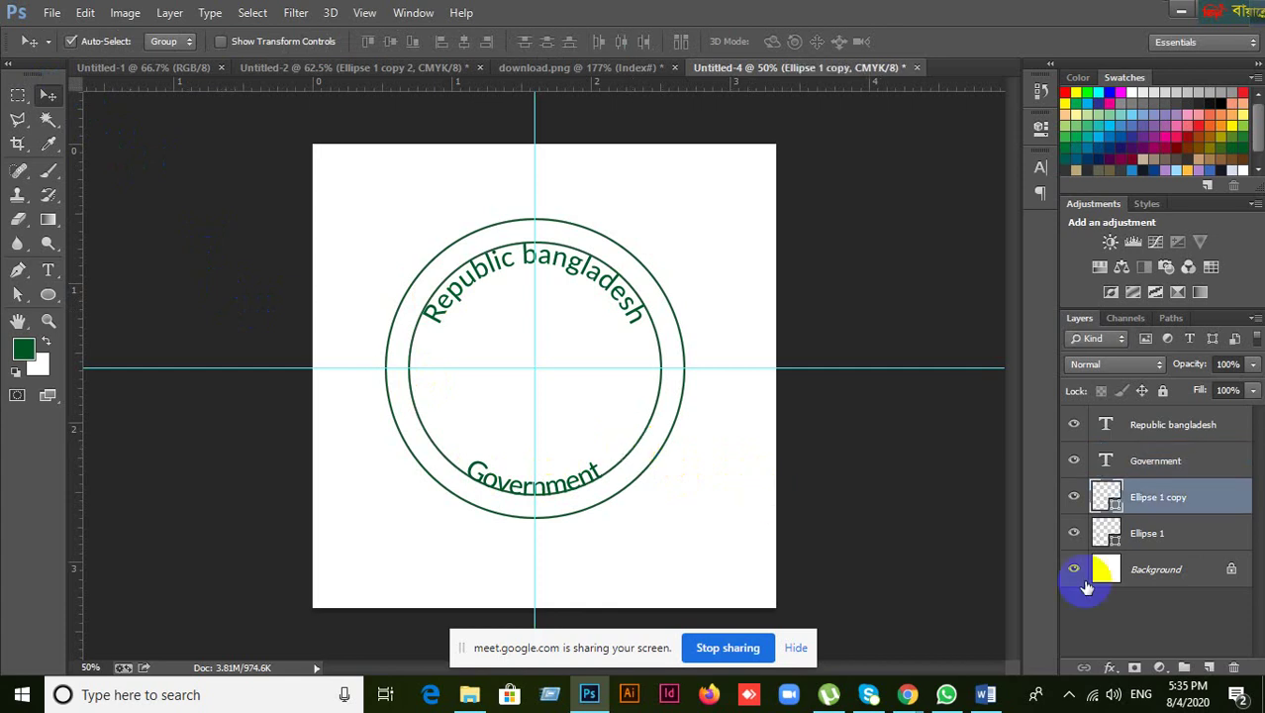
key(Delete)
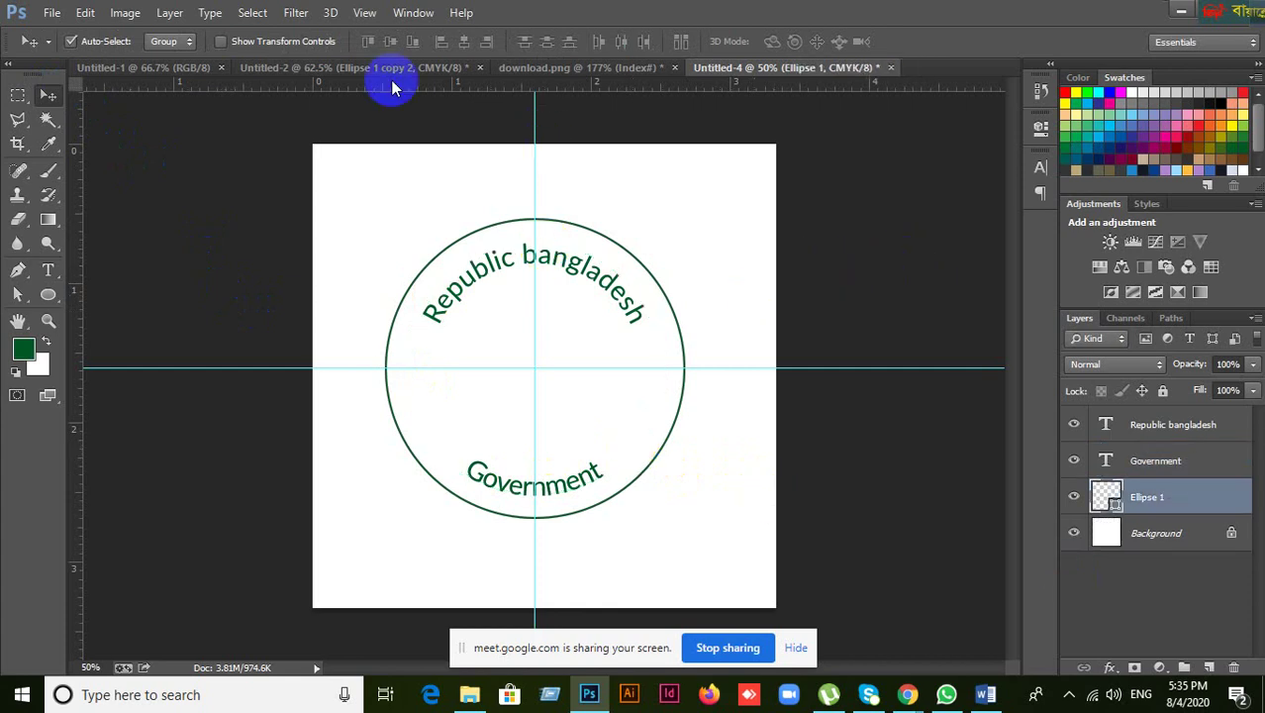
- Compare the new seal in Untitled-4 with the finished seal in Untitled-2
click(332, 67)
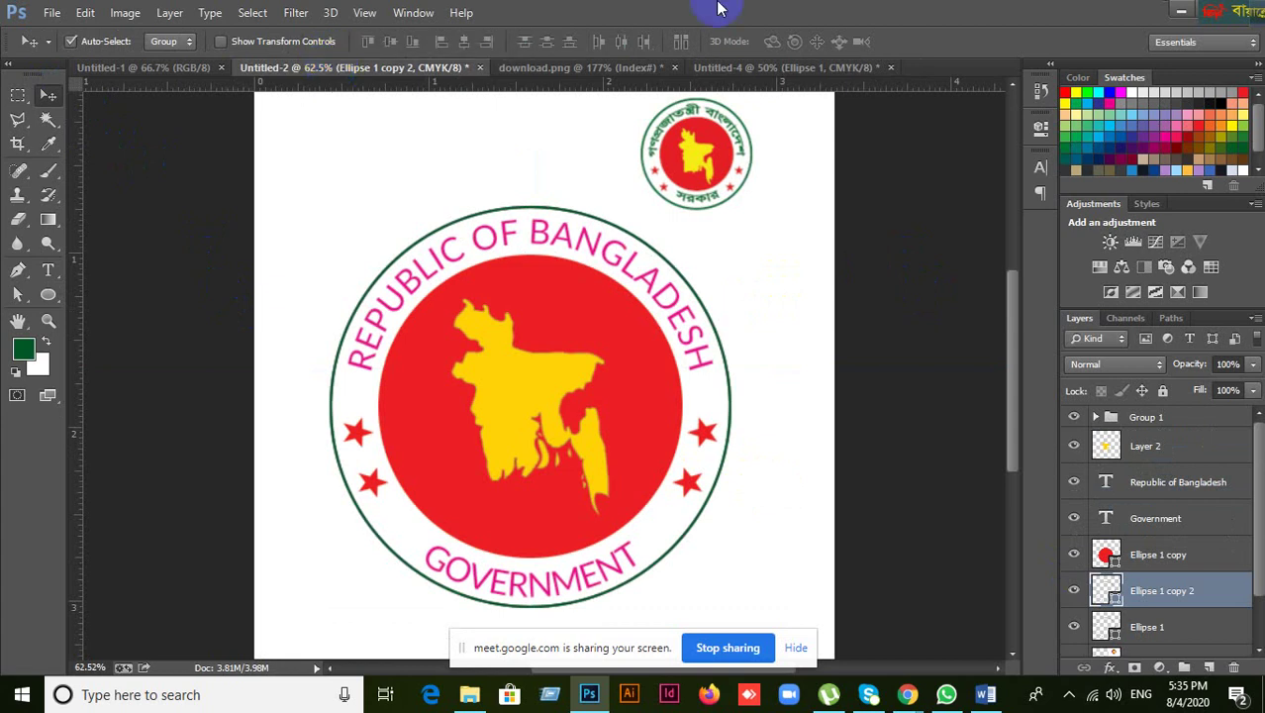
click(730, 66)
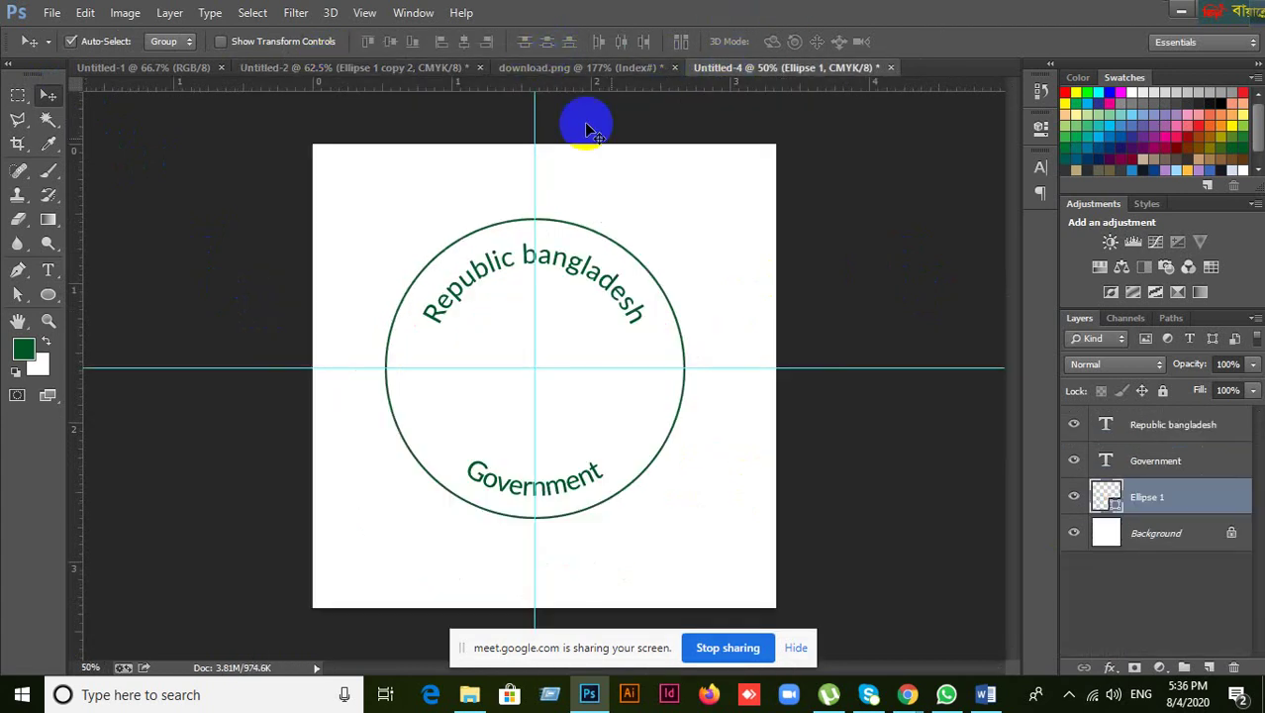
click(334, 67)
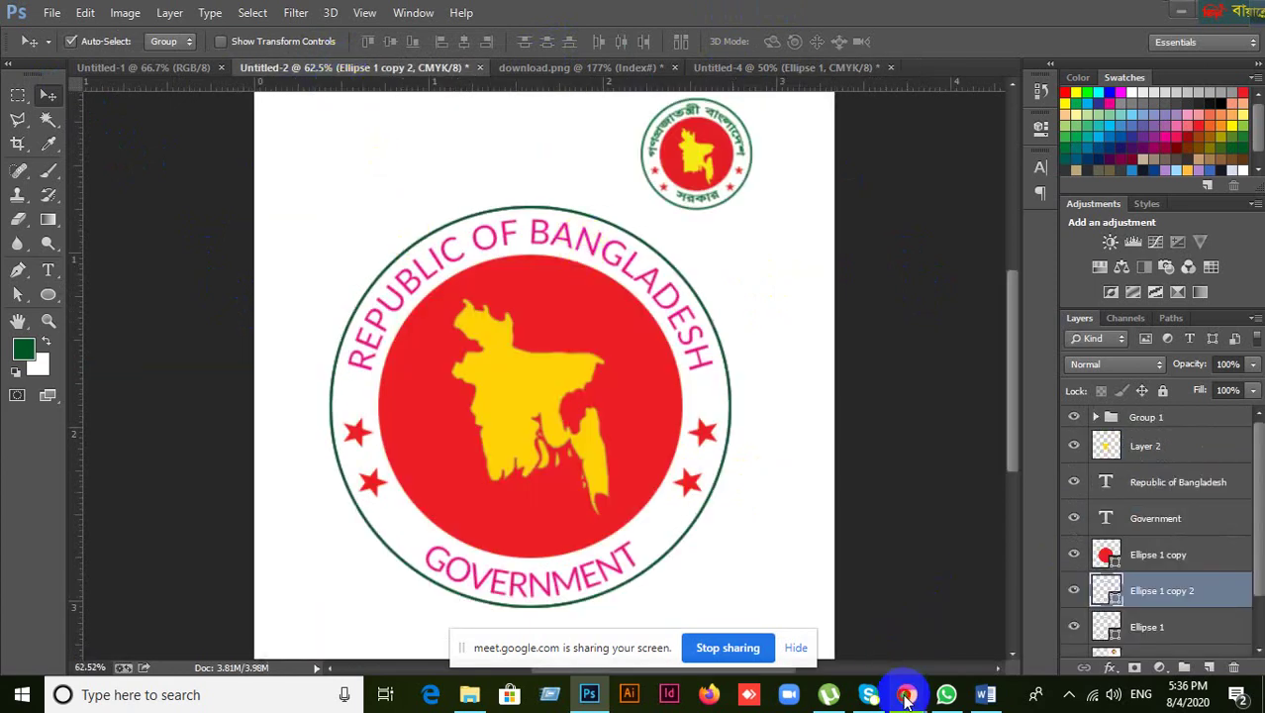
- Switch to the Google Meet call in Chrome and look through the list of participants
mouse_move(907, 693)
click(864, 645)
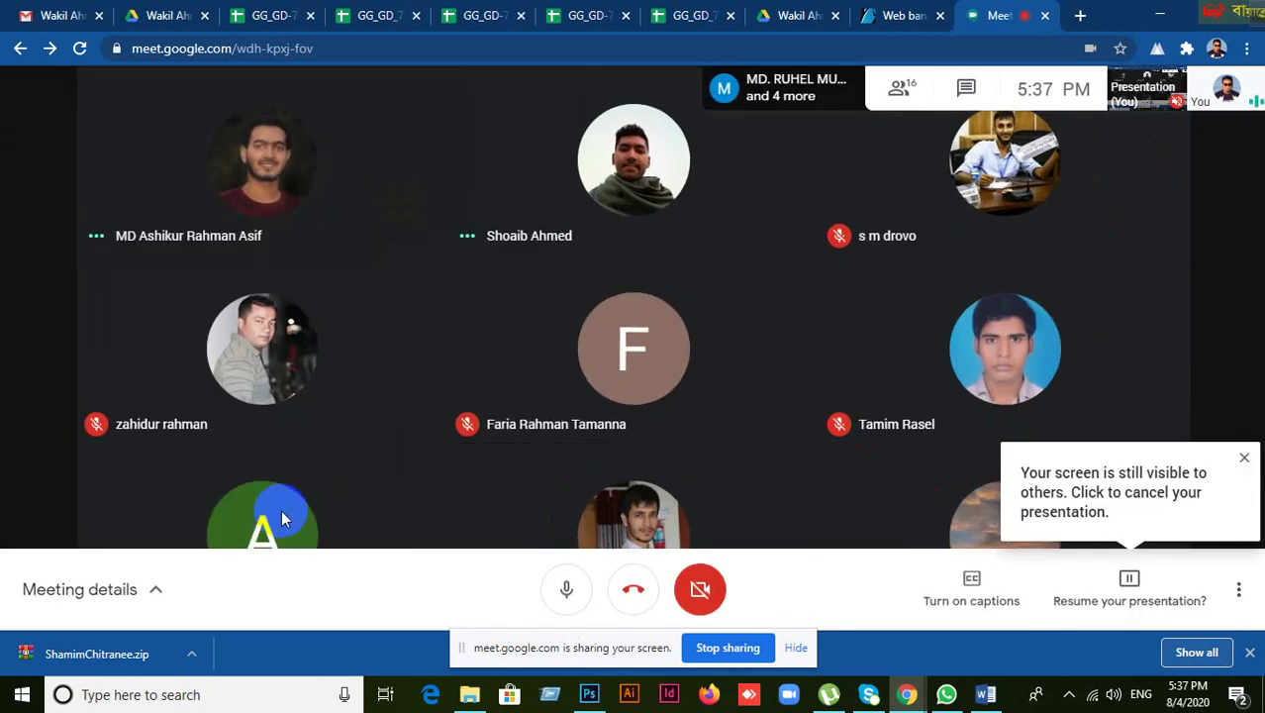
click(904, 91)
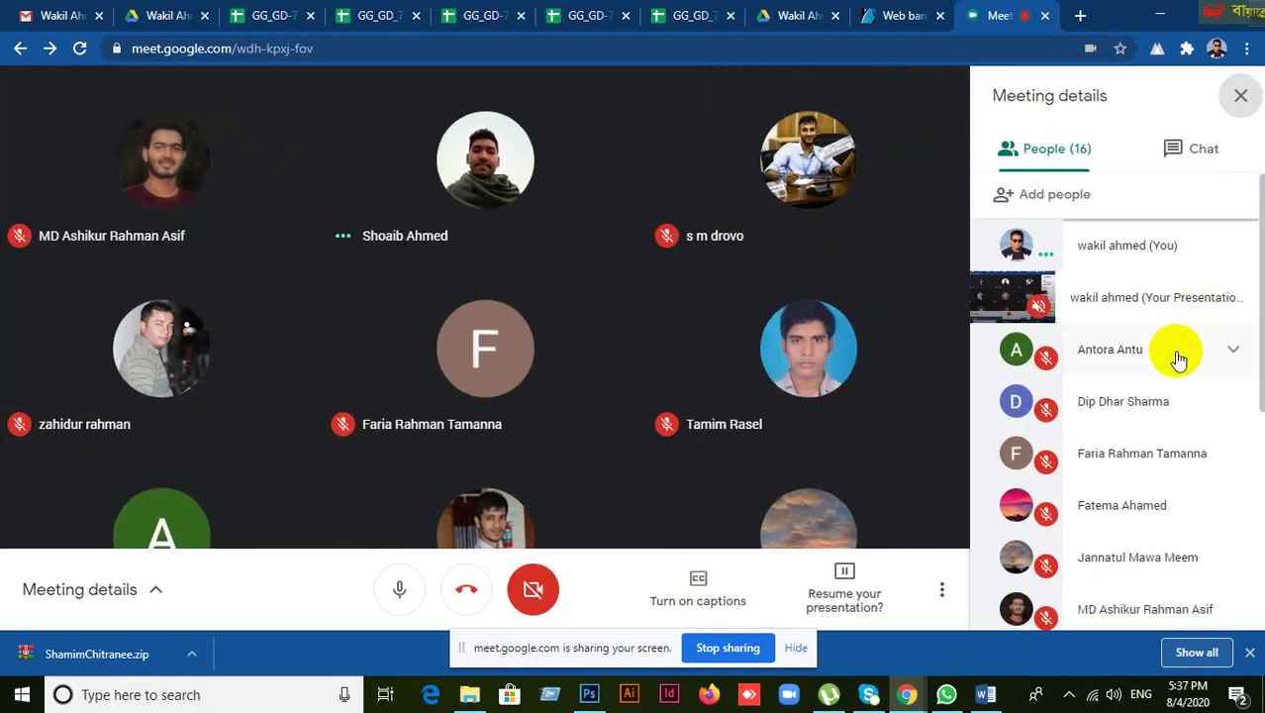
scroll(1178, 353, down, 3)
scroll(1178, 357, up, 3)
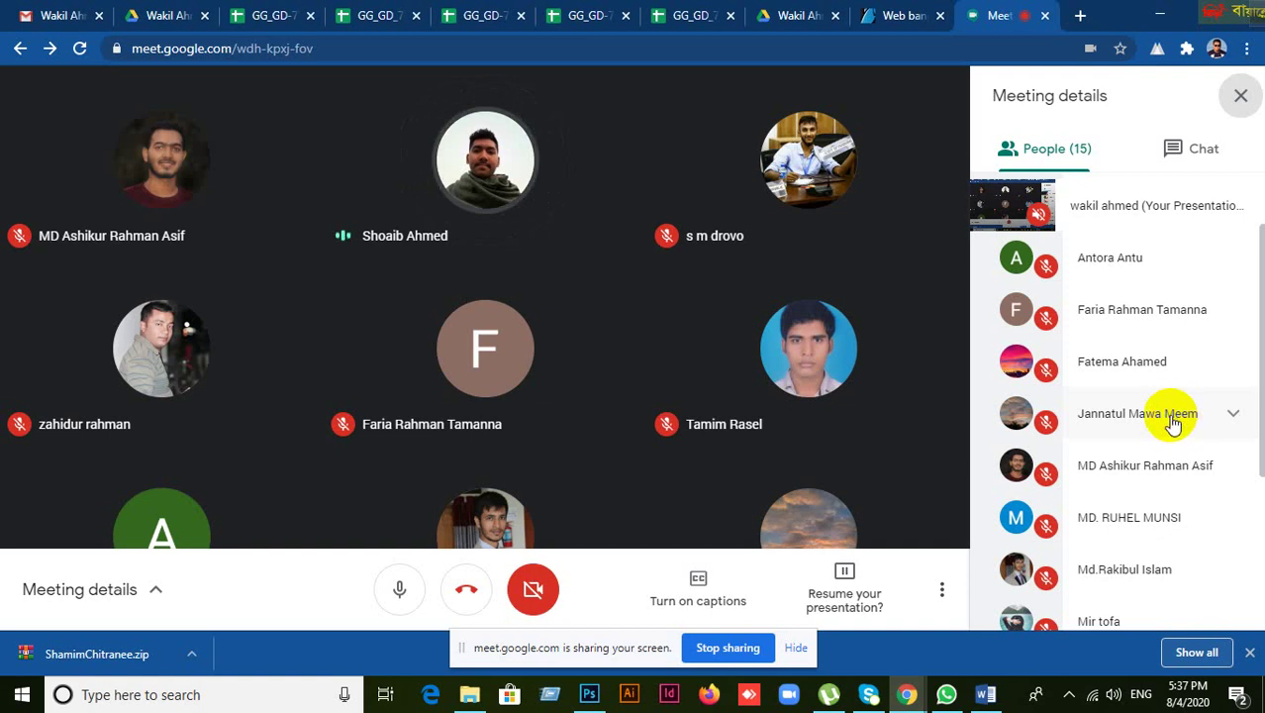
scroll(1178, 483, down, 3)
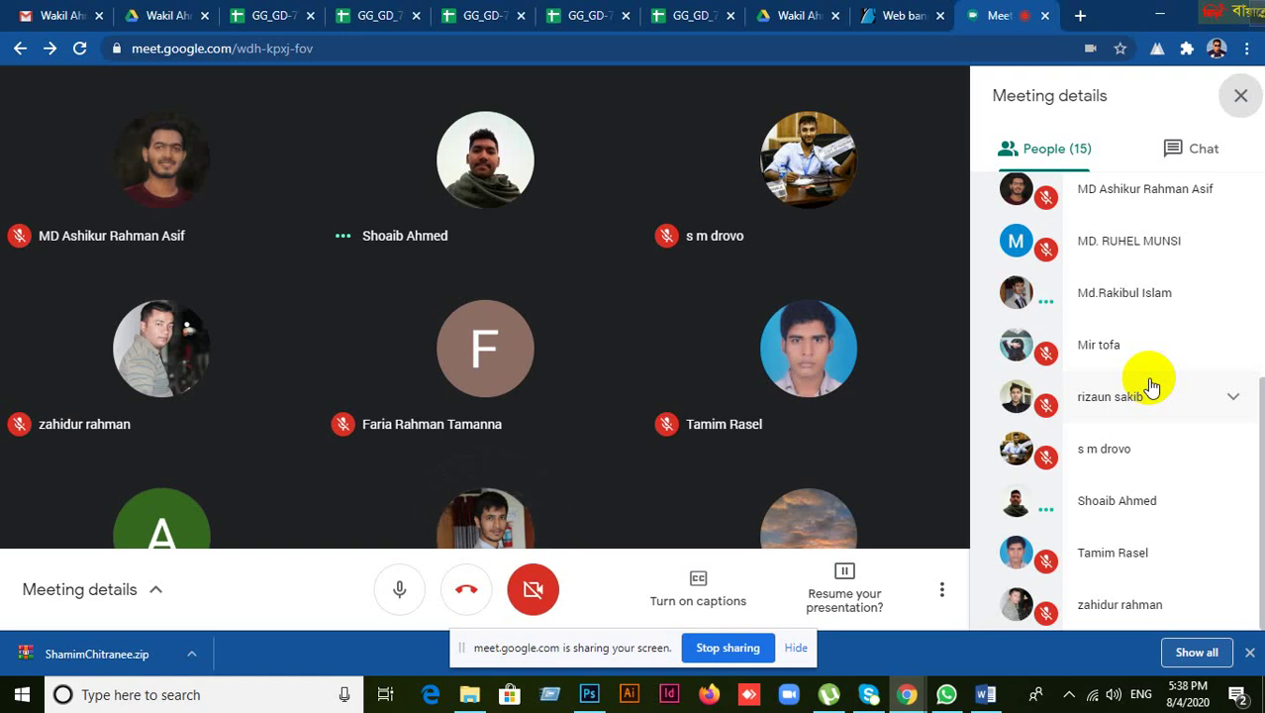
scroll(1104, 570, up, 2)
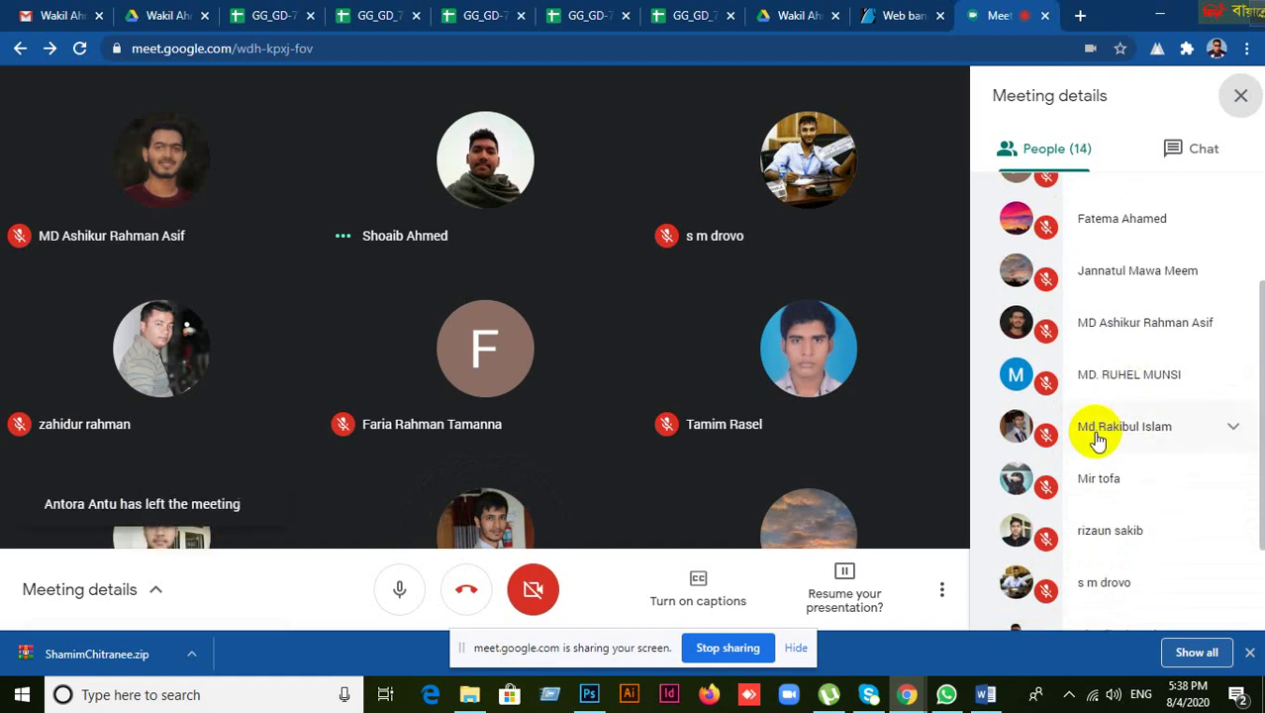
scroll(1097, 440, up, 2)
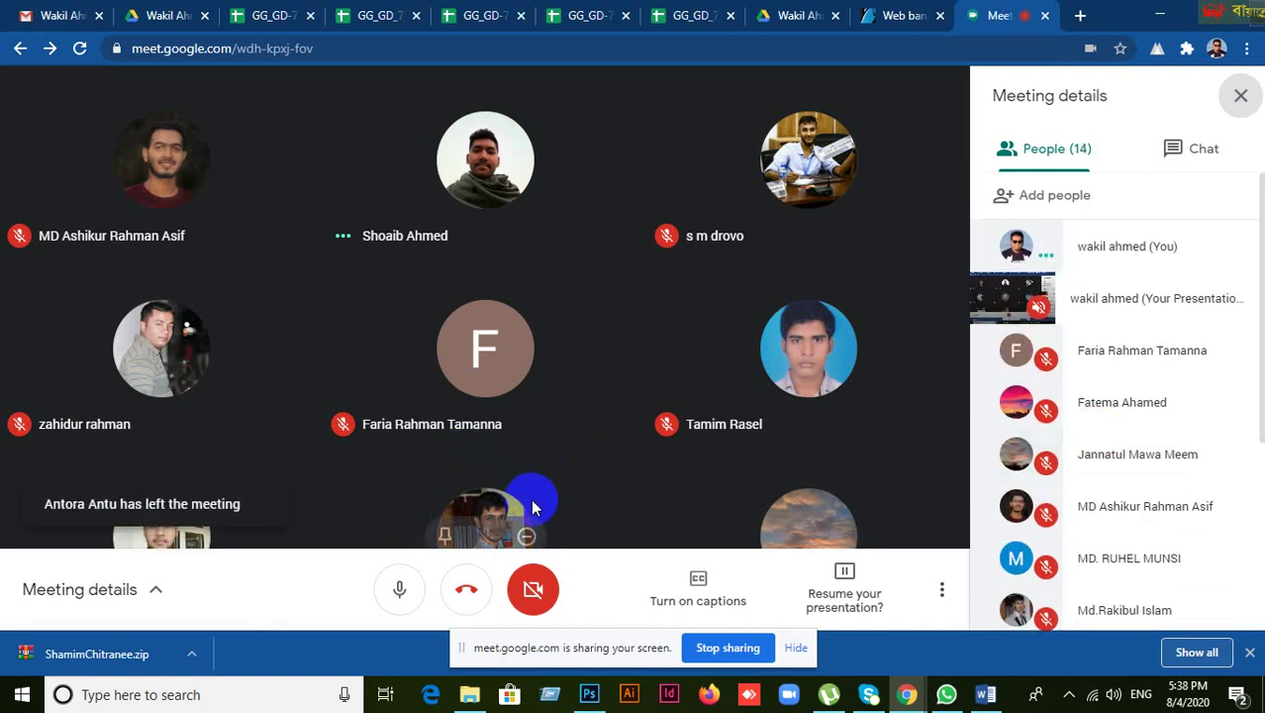
- Look through the rest of the participant list, close the meeting details and hide the screen-sharing notice
scroll(1107, 465, down, 5)
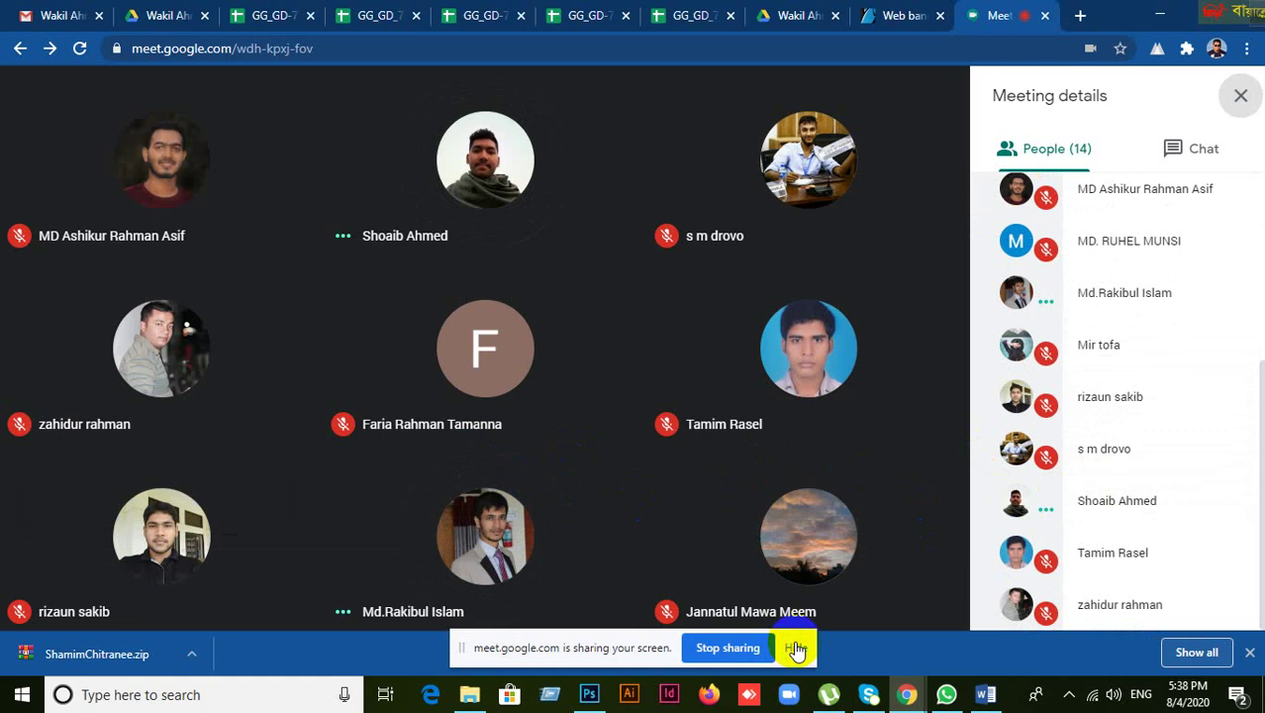
mouse_move(864, 528)
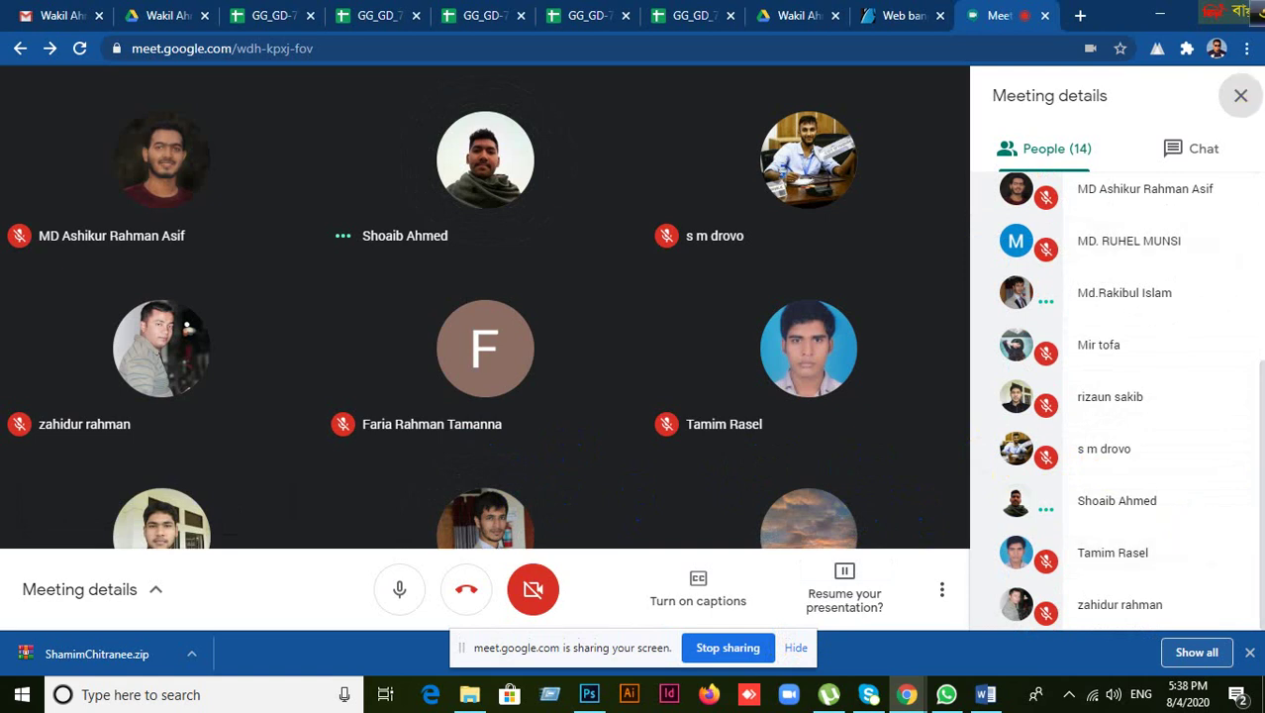
click(1241, 96)
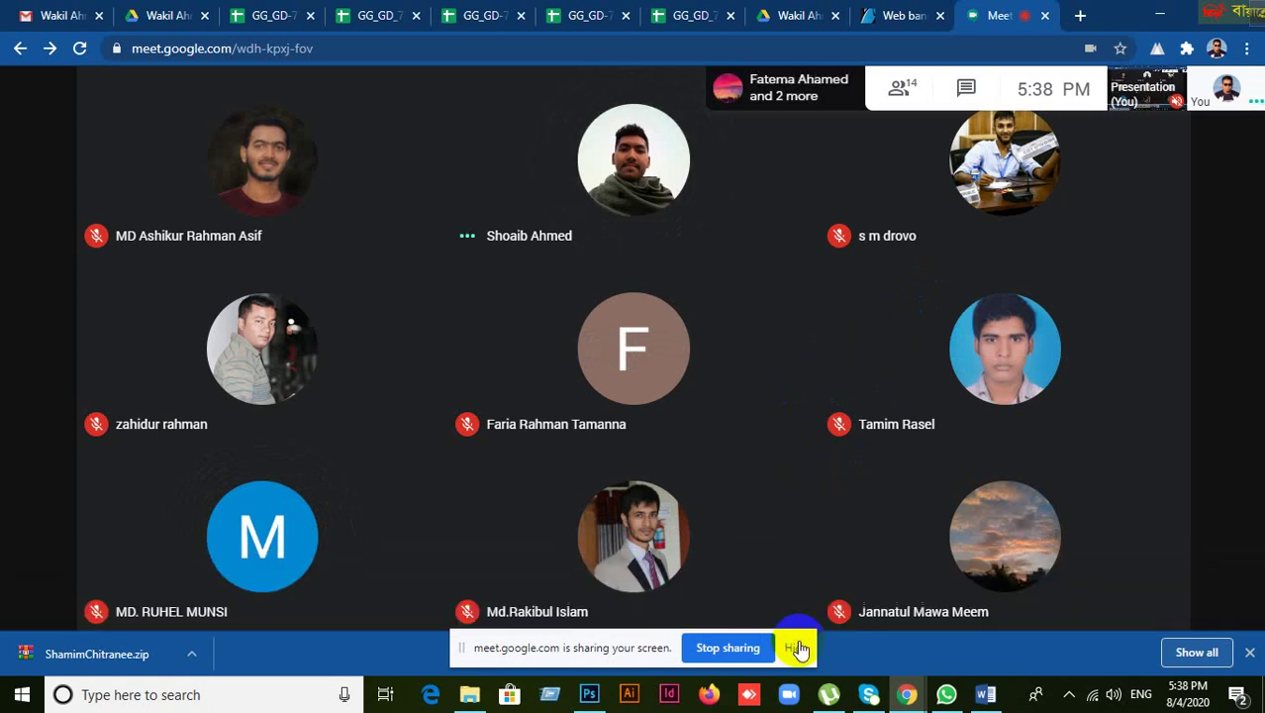
click(797, 647)
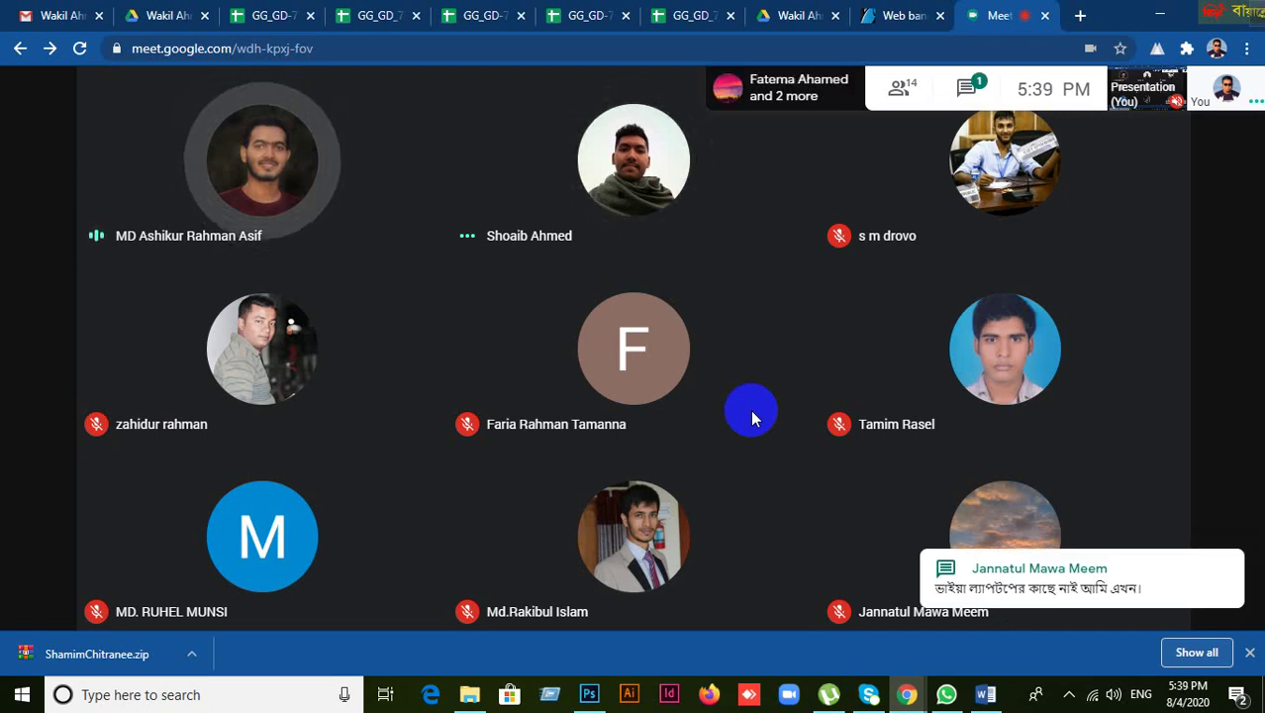
- Read the new messages in the meeting chat
click(974, 91)
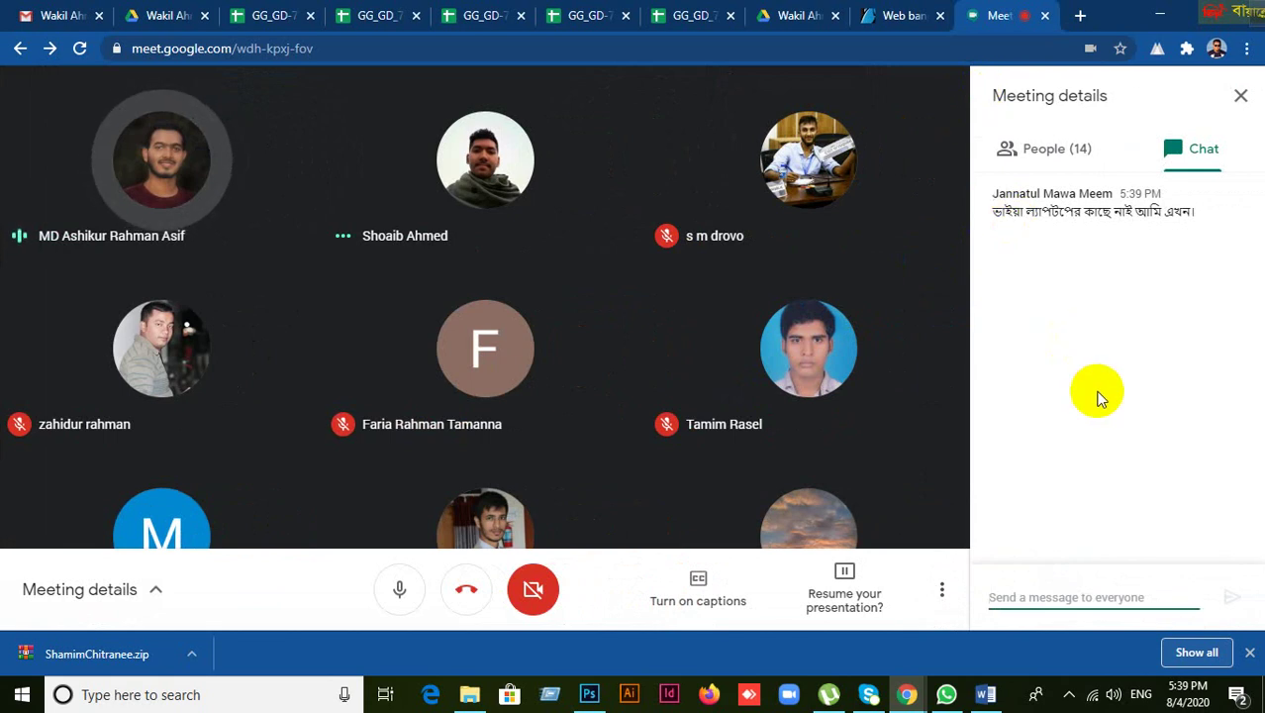
click(1241, 97)
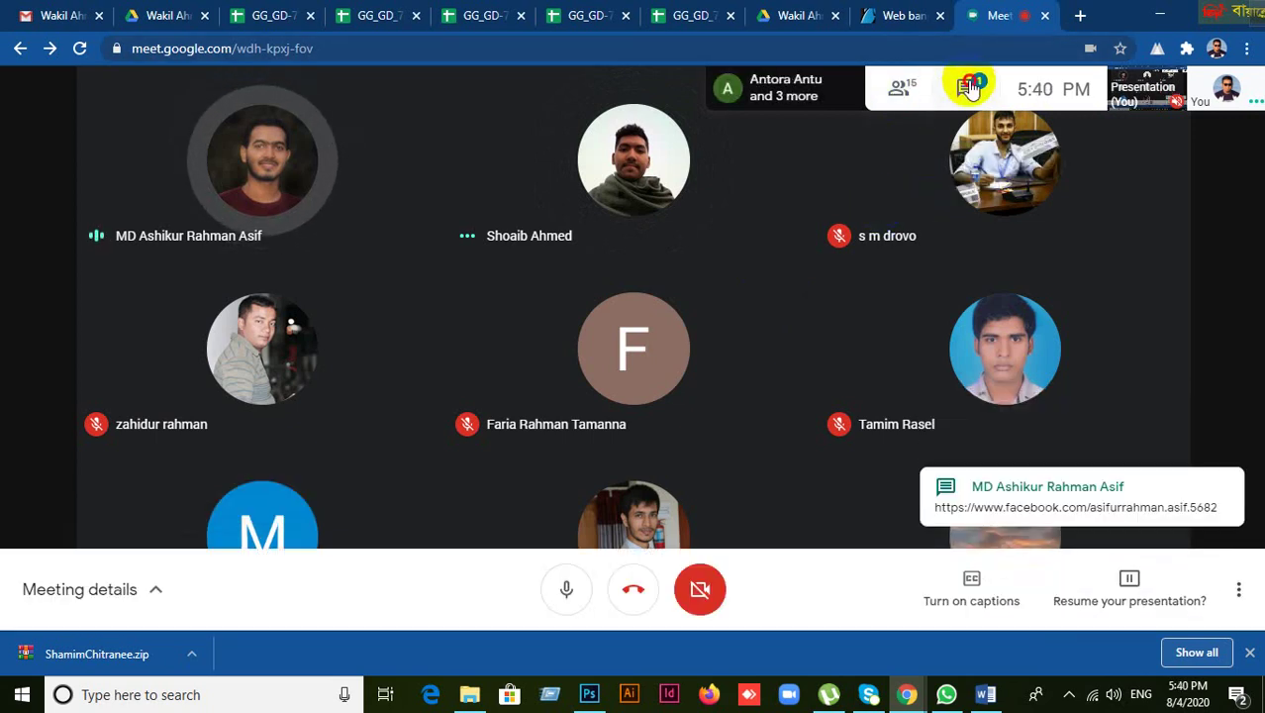
click(967, 88)
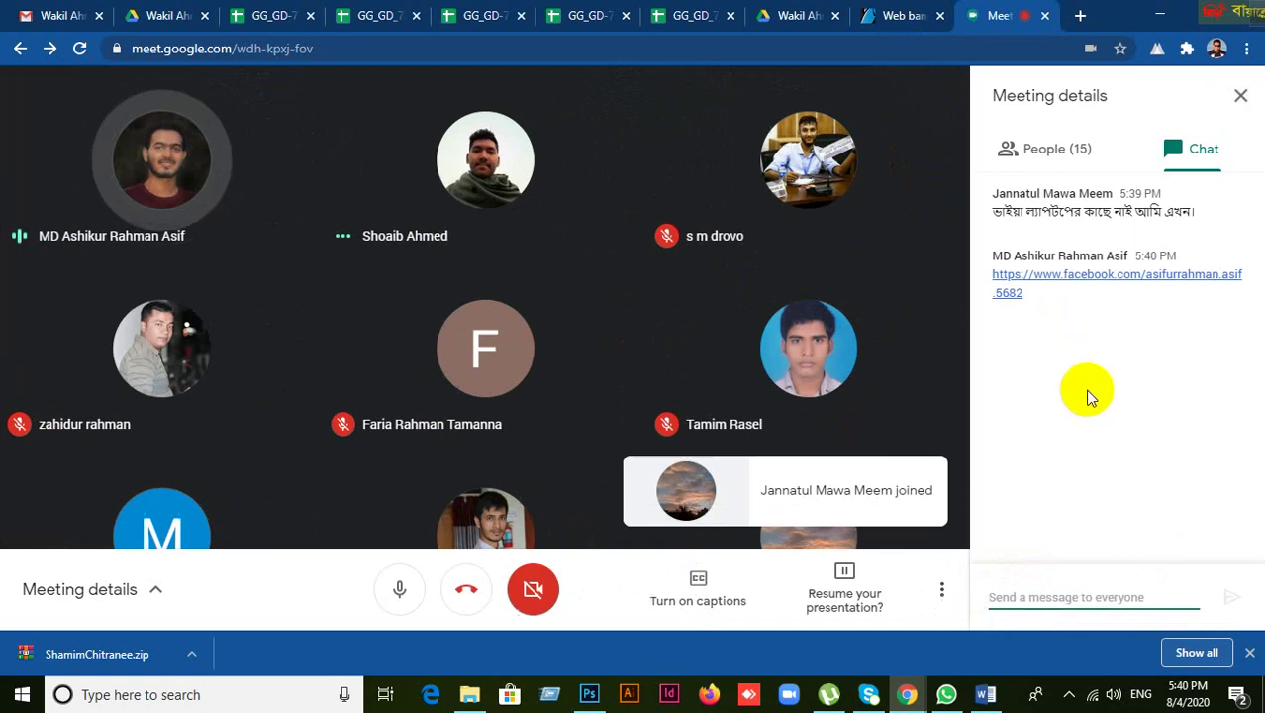
- Go through the full list of people in the call again and close the meeting details
click(1033, 152)
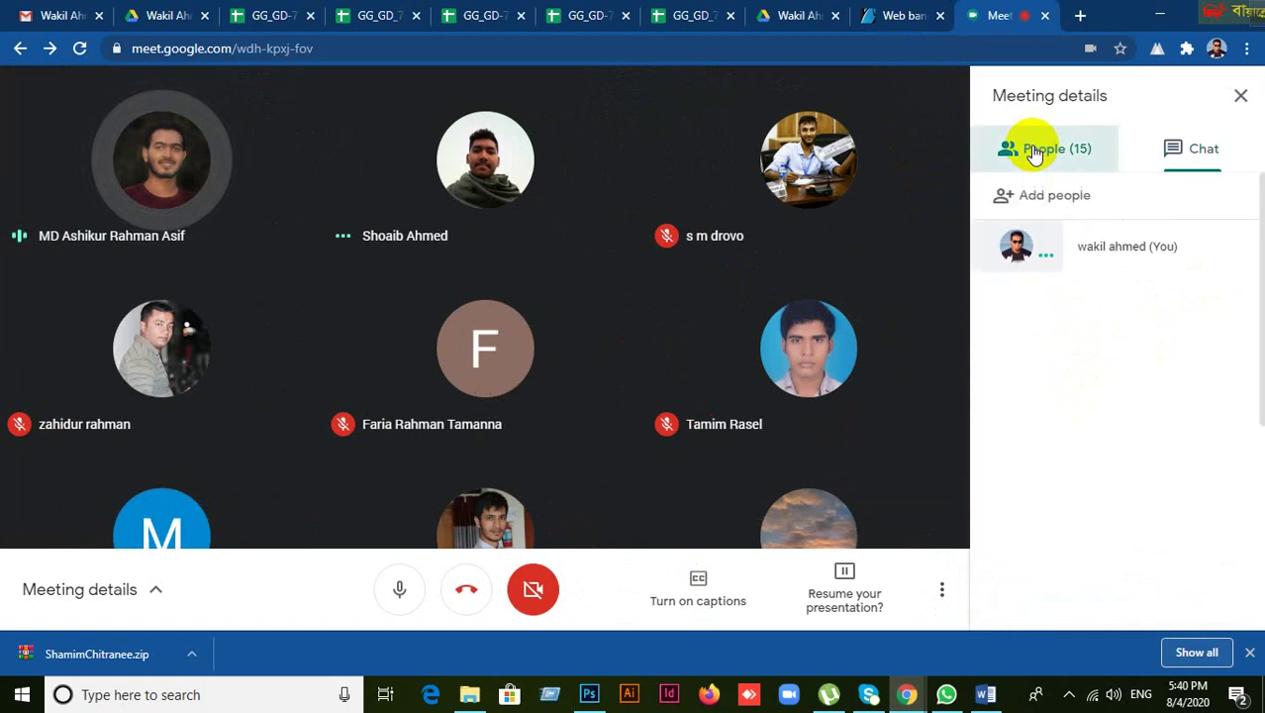
scroll(1104, 439, down, 3)
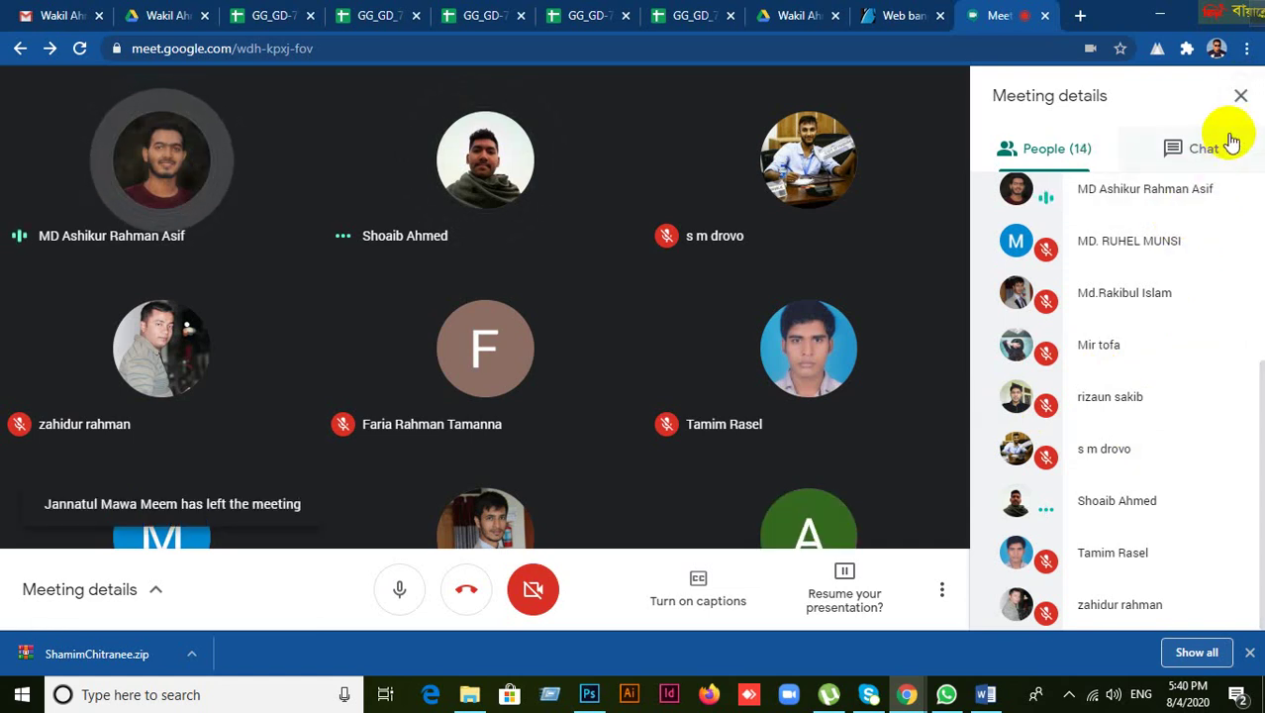
click(900, 344)
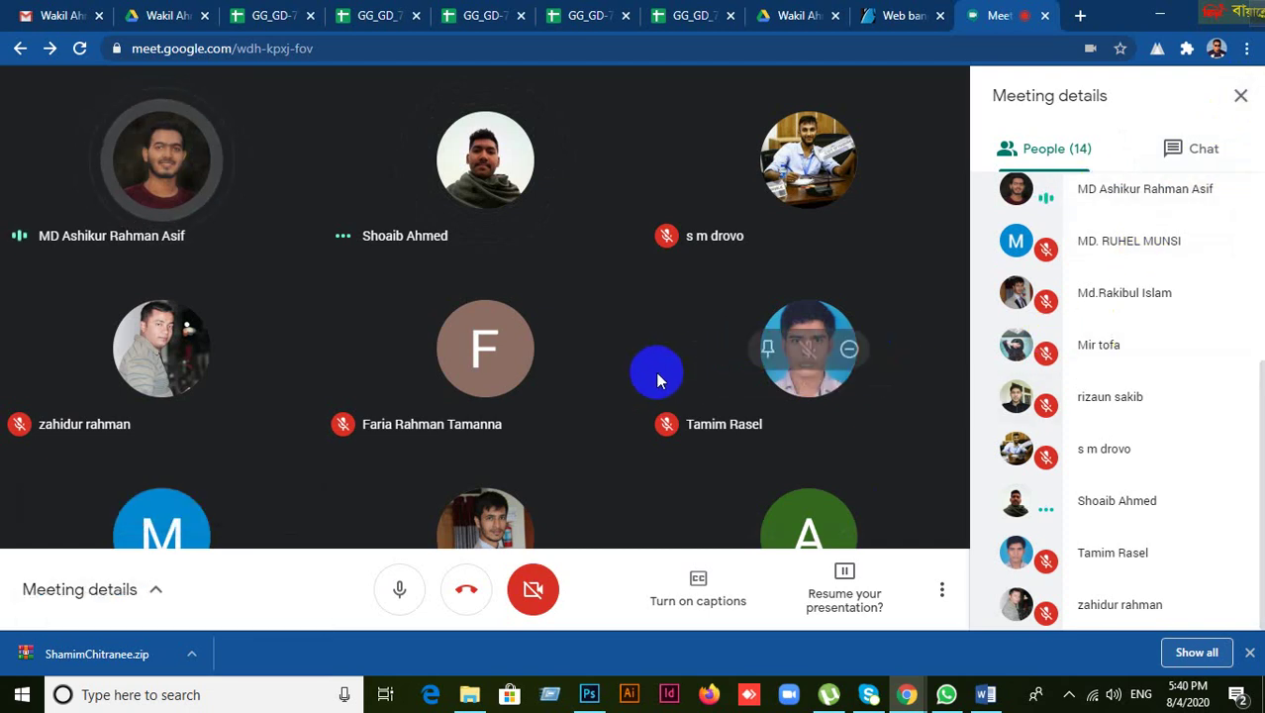
mouse_move(1154, 242)
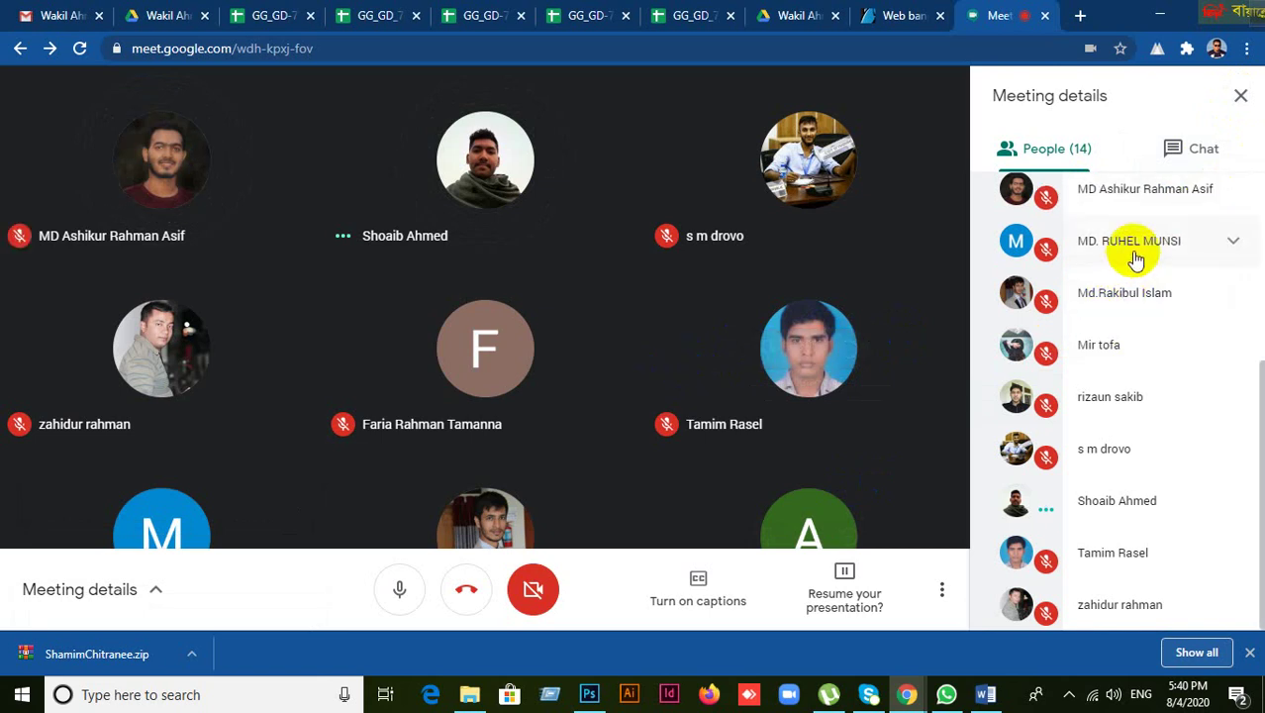
click(1242, 97)
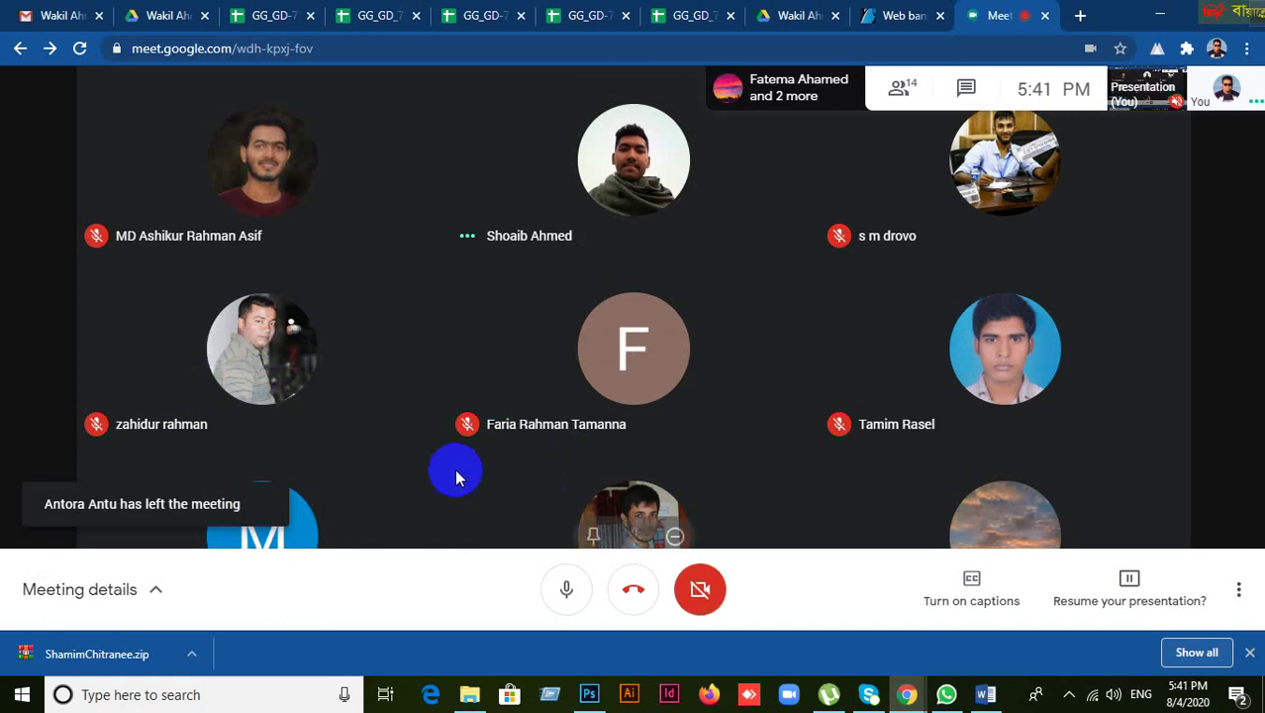
- Switch to Photoshop, review the finished seal in Untitled-2 and bring up the blank Untitled-1 document
click(608, 693)
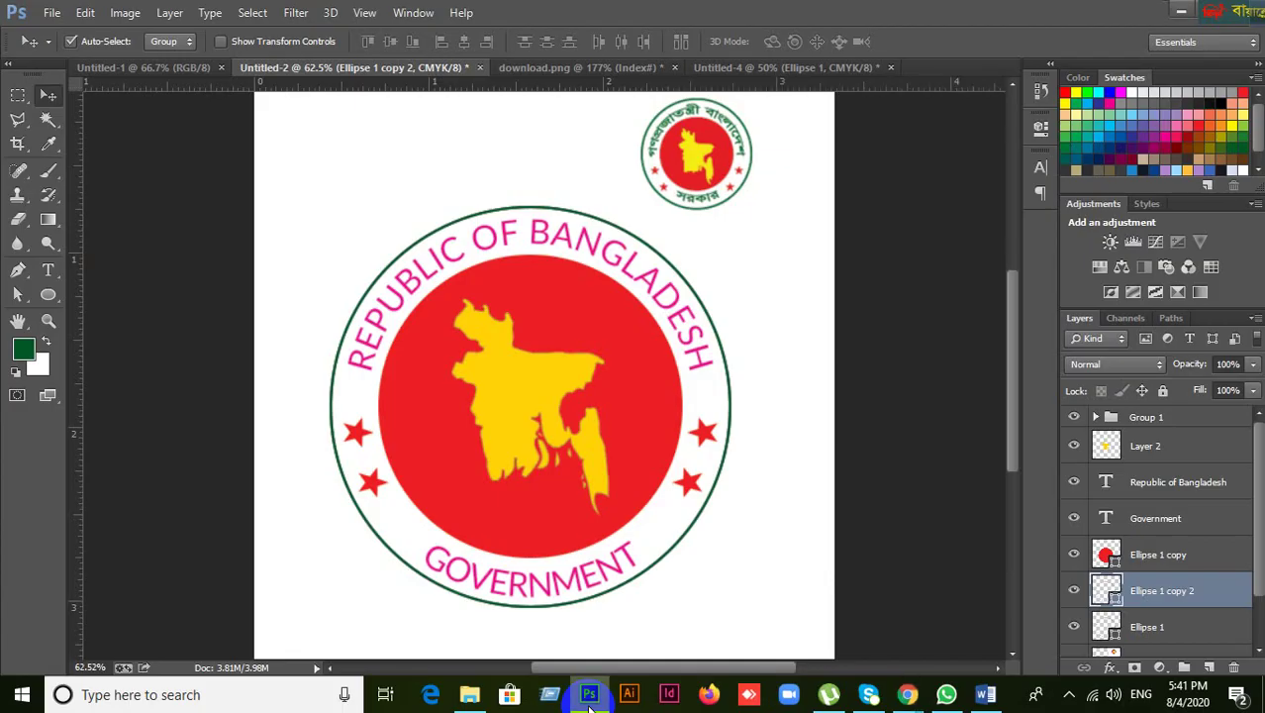
click(323, 76)
click(515, 376)
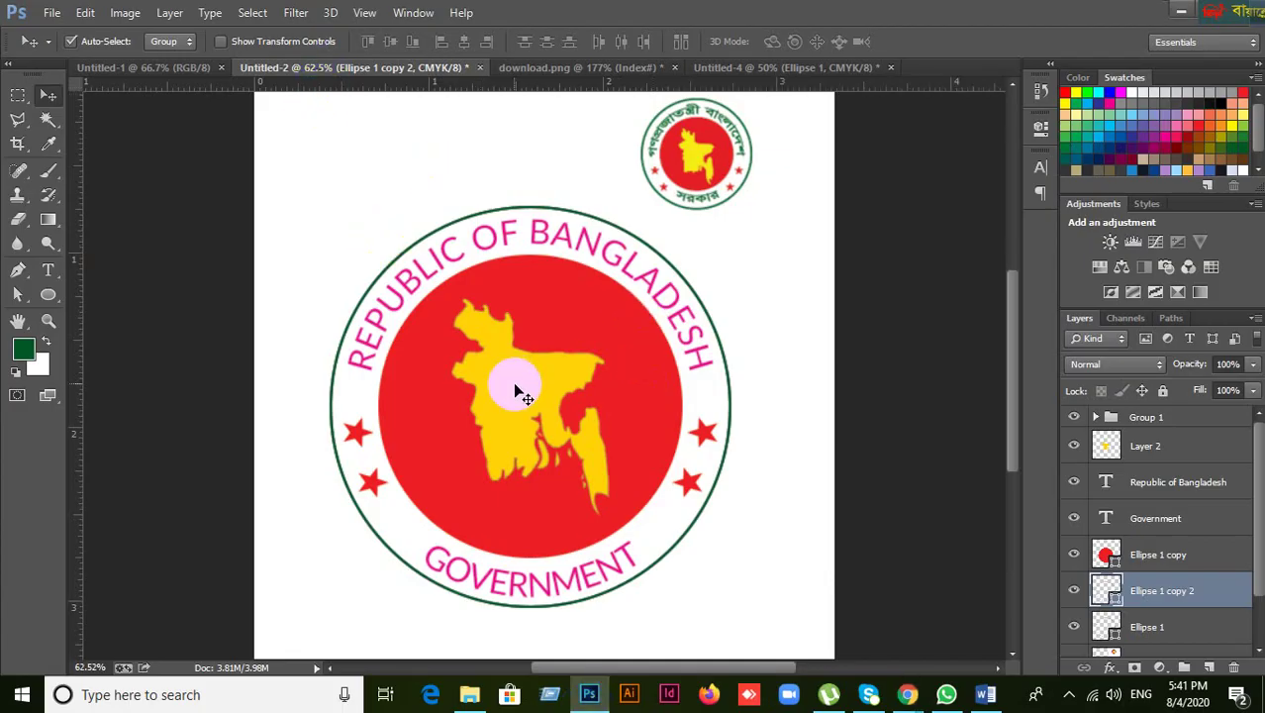
click(570, 401)
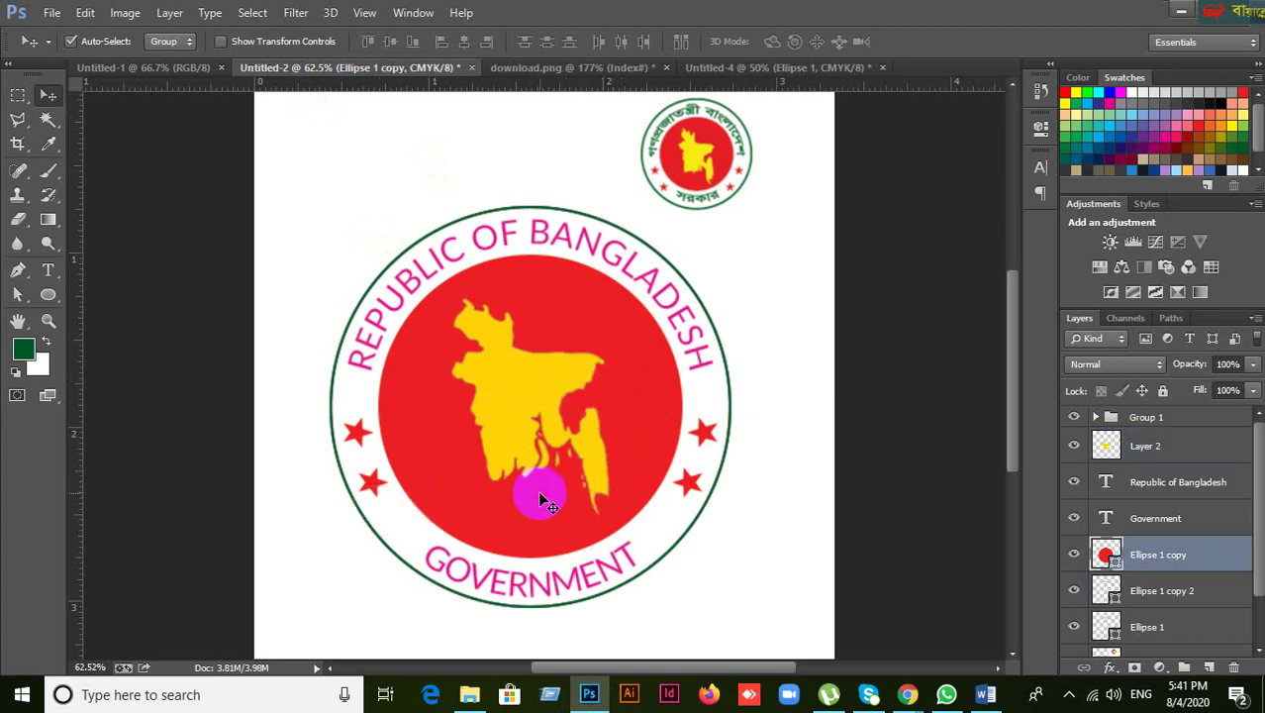
click(282, 311)
click(148, 67)
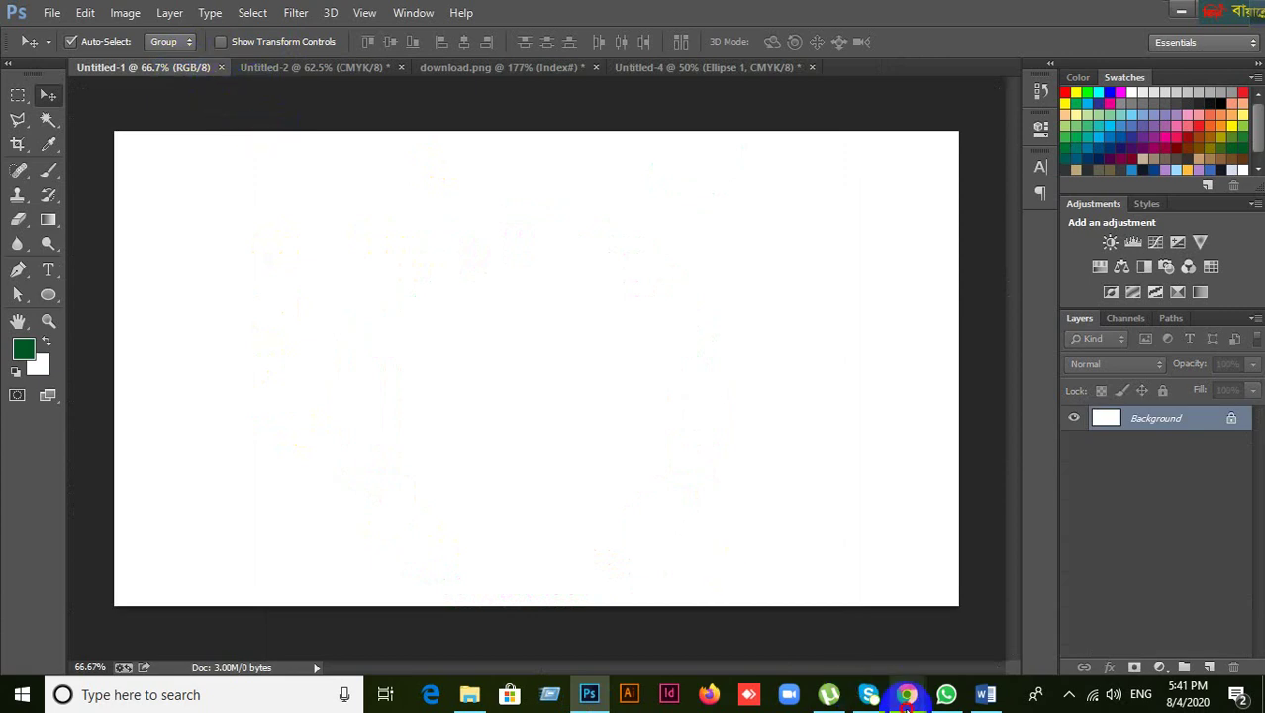
- Switch back to the Google Meet call in Chrome and resume presenting the screen
mouse_move(903, 693)
click(822, 628)
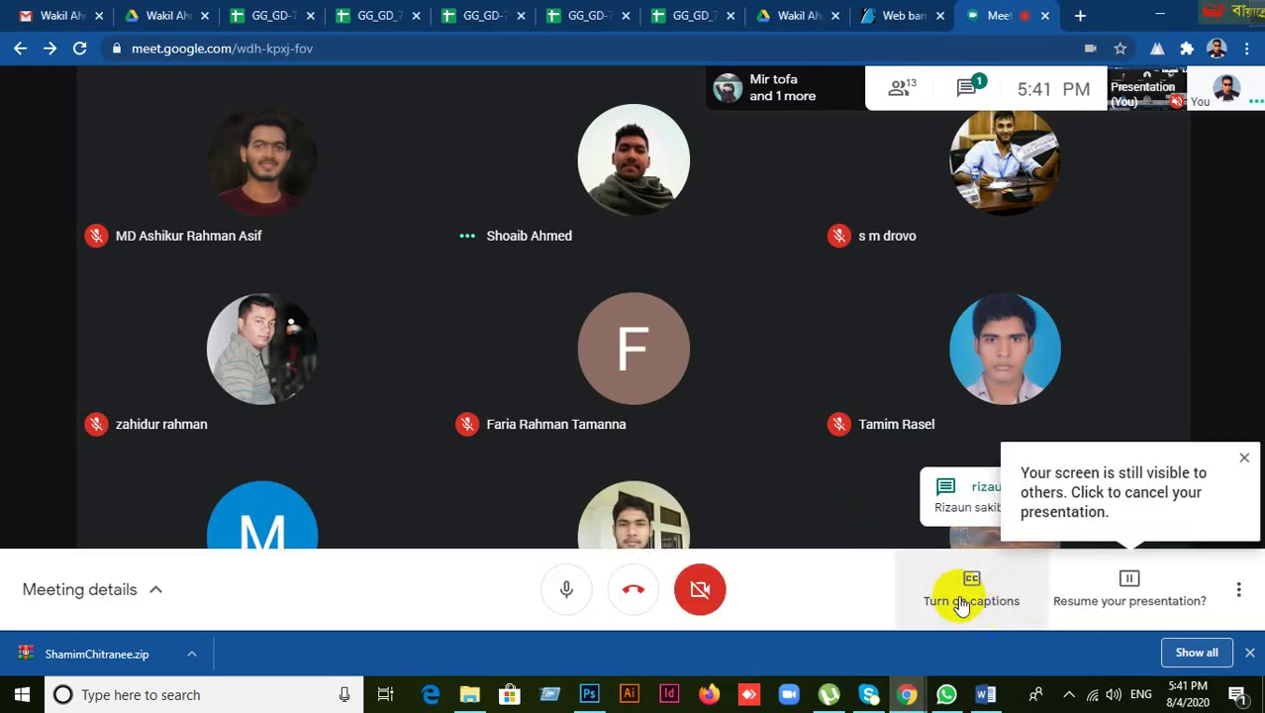
click(1126, 601)
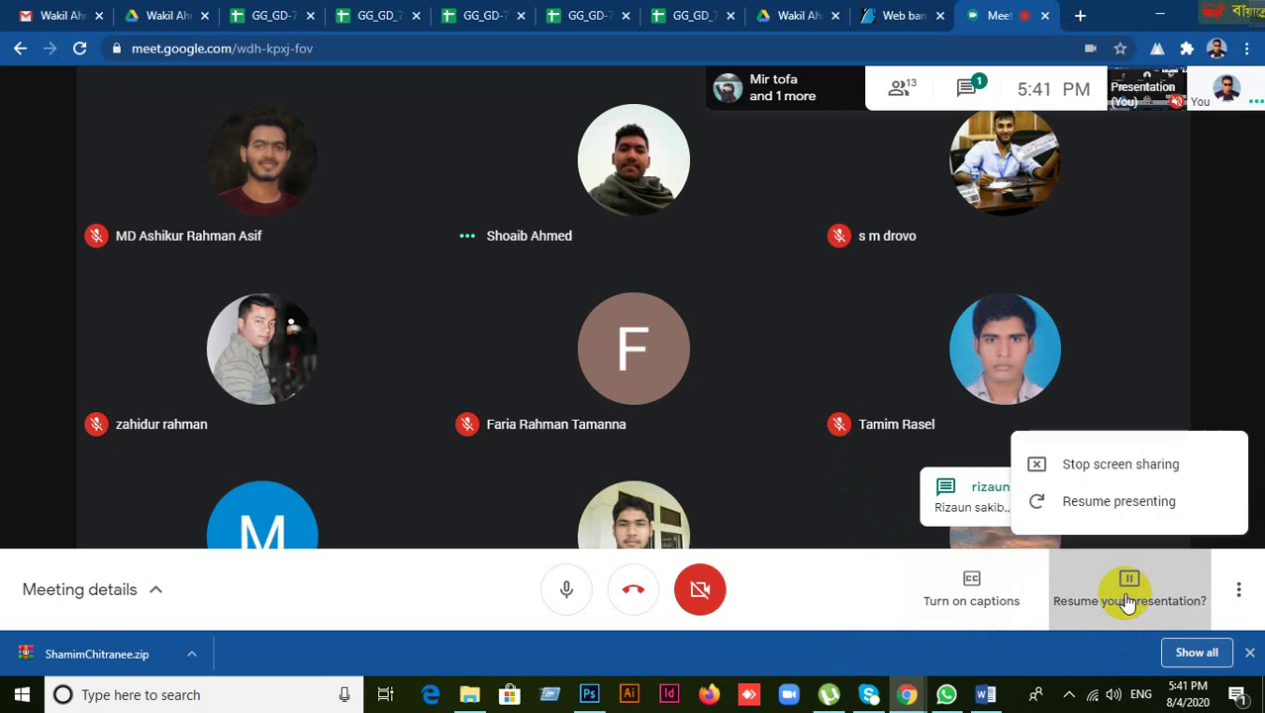
click(780, 525)
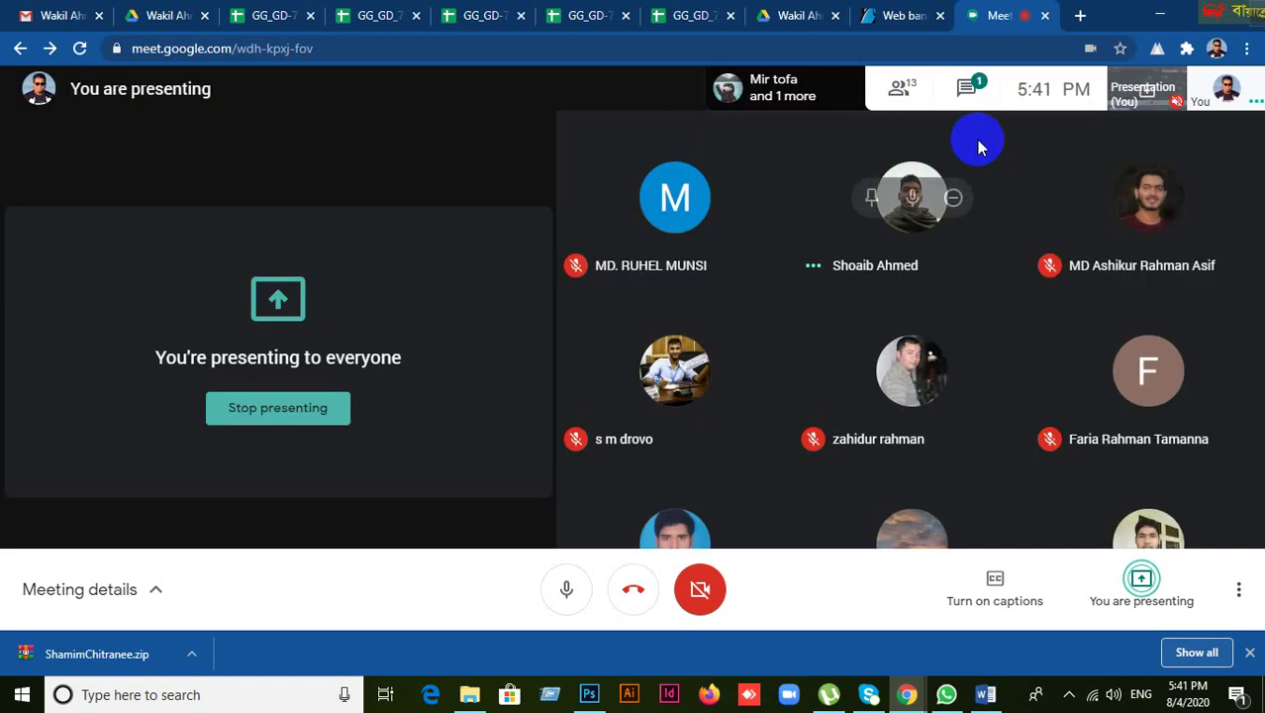
- Read the latest chat message, look through the whole participant list and close the meeting details
click(980, 94)
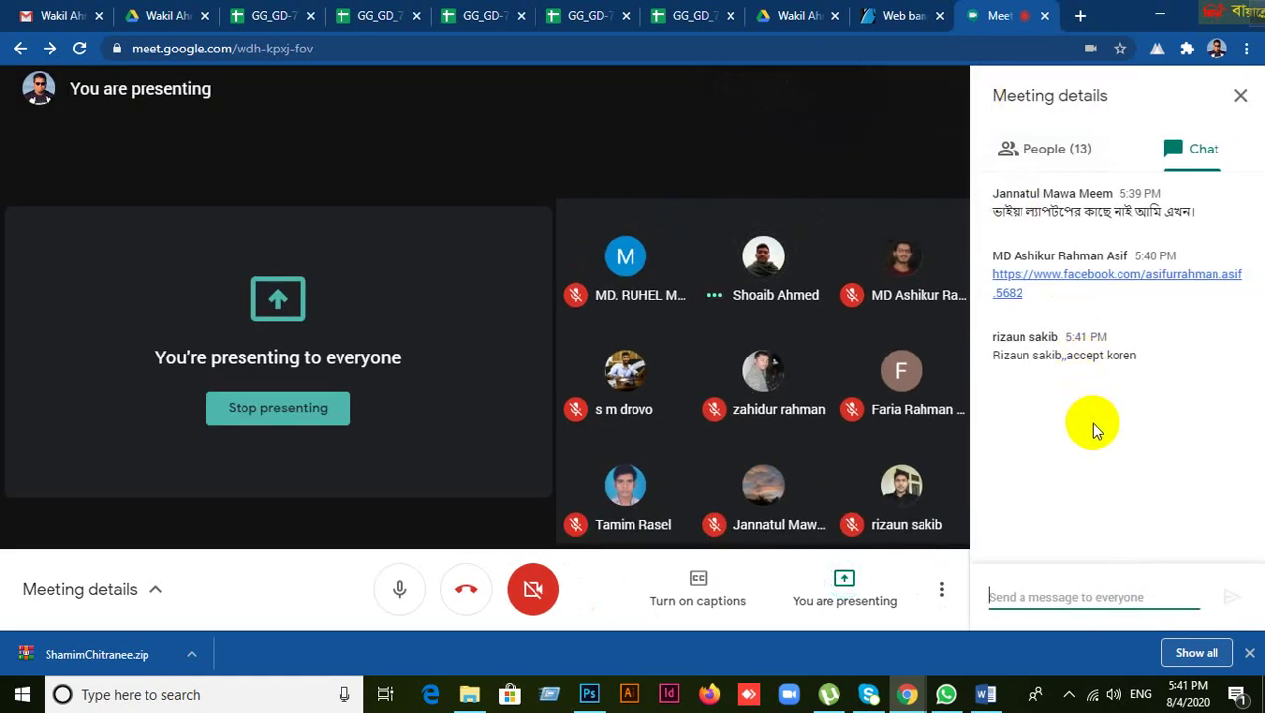
click(1240, 97)
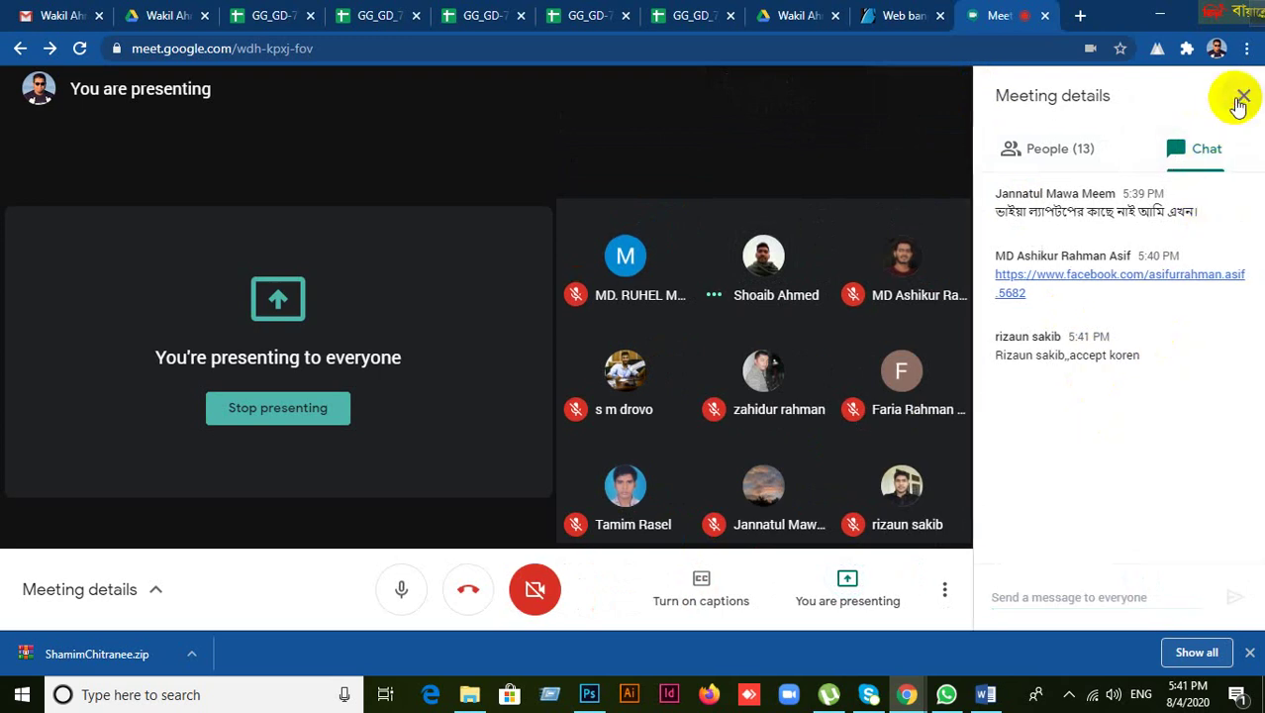
click(903, 91)
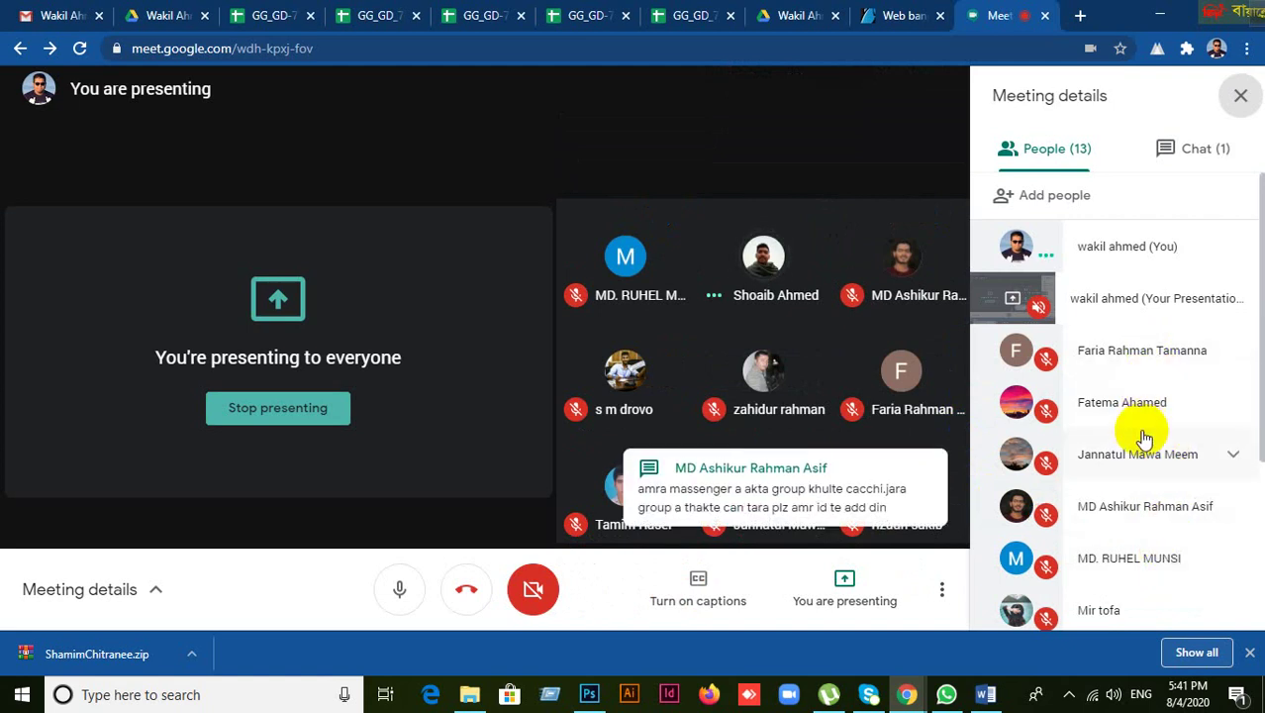
scroll(1150, 513, down, 3)
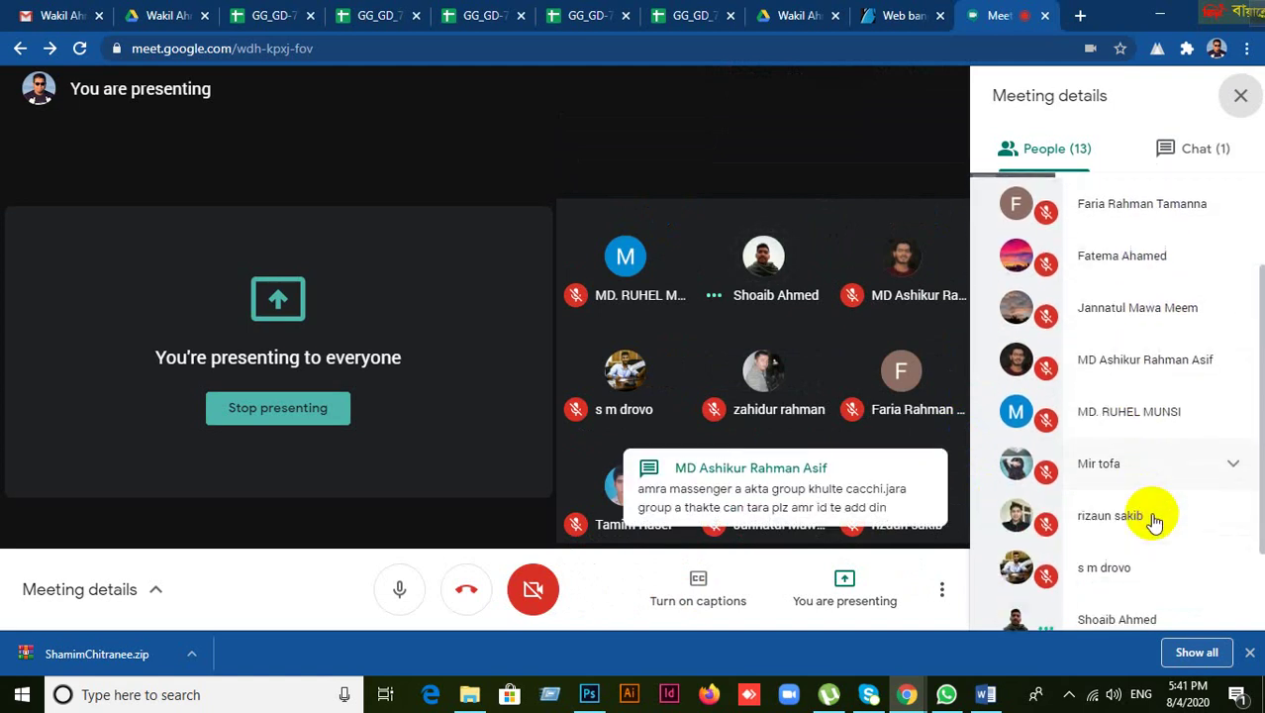
scroll(1154, 523, down, 3)
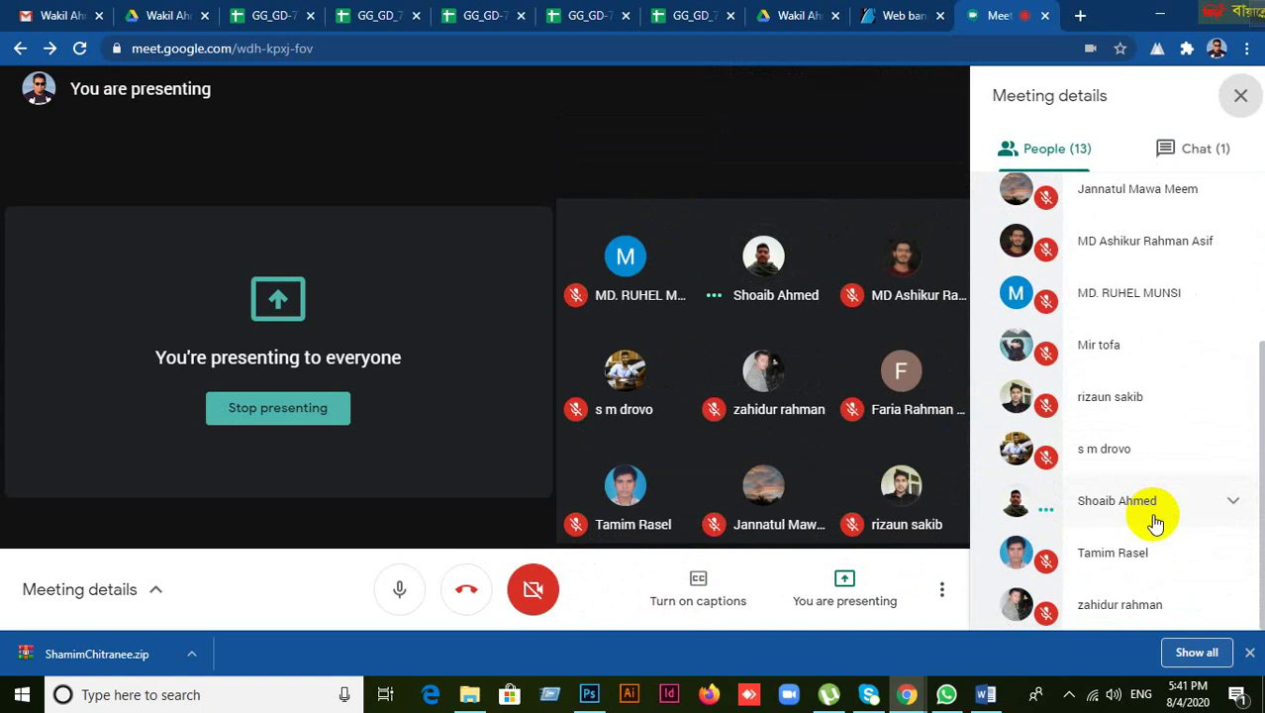
scroll(1154, 522, up, 5)
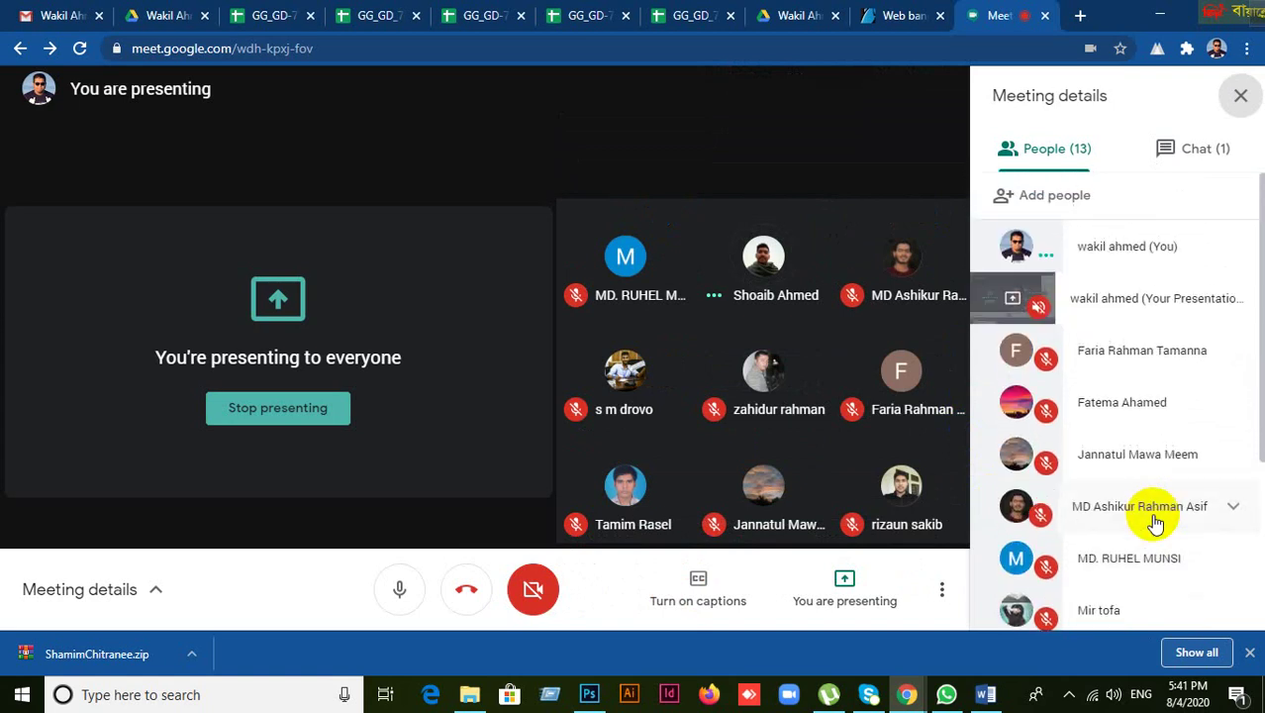
click(1238, 98)
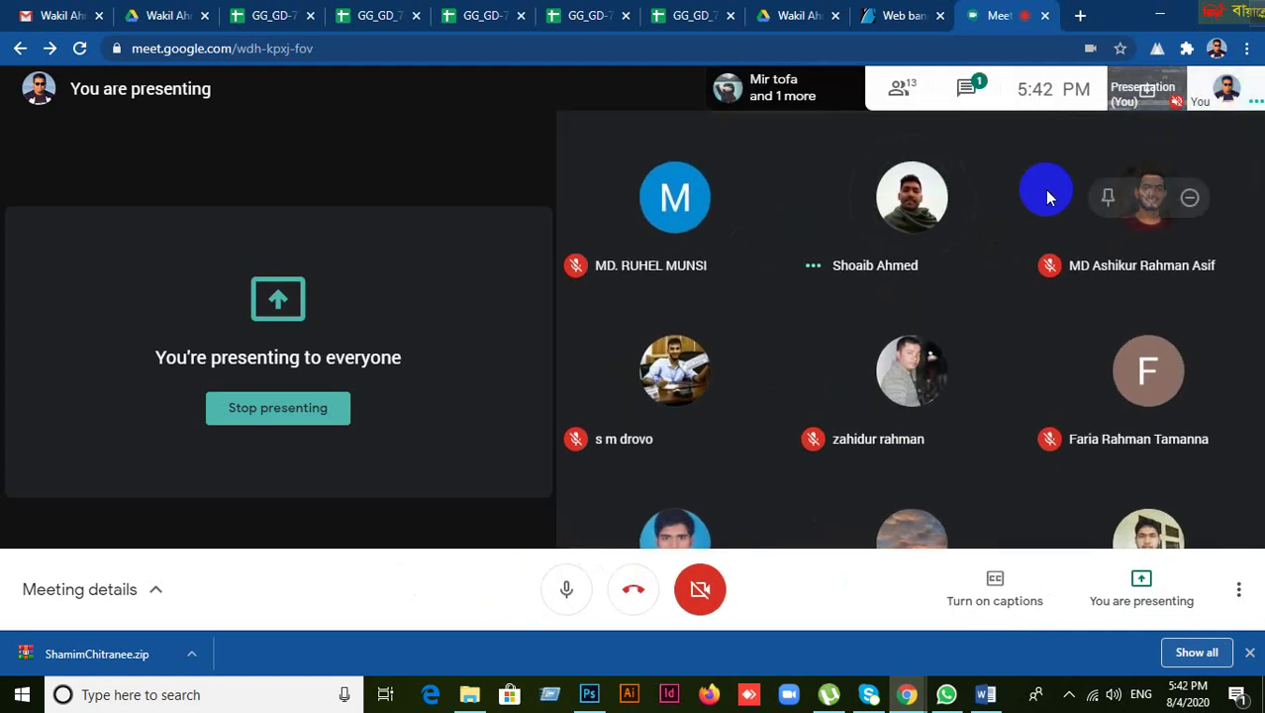
click(1082, 17)
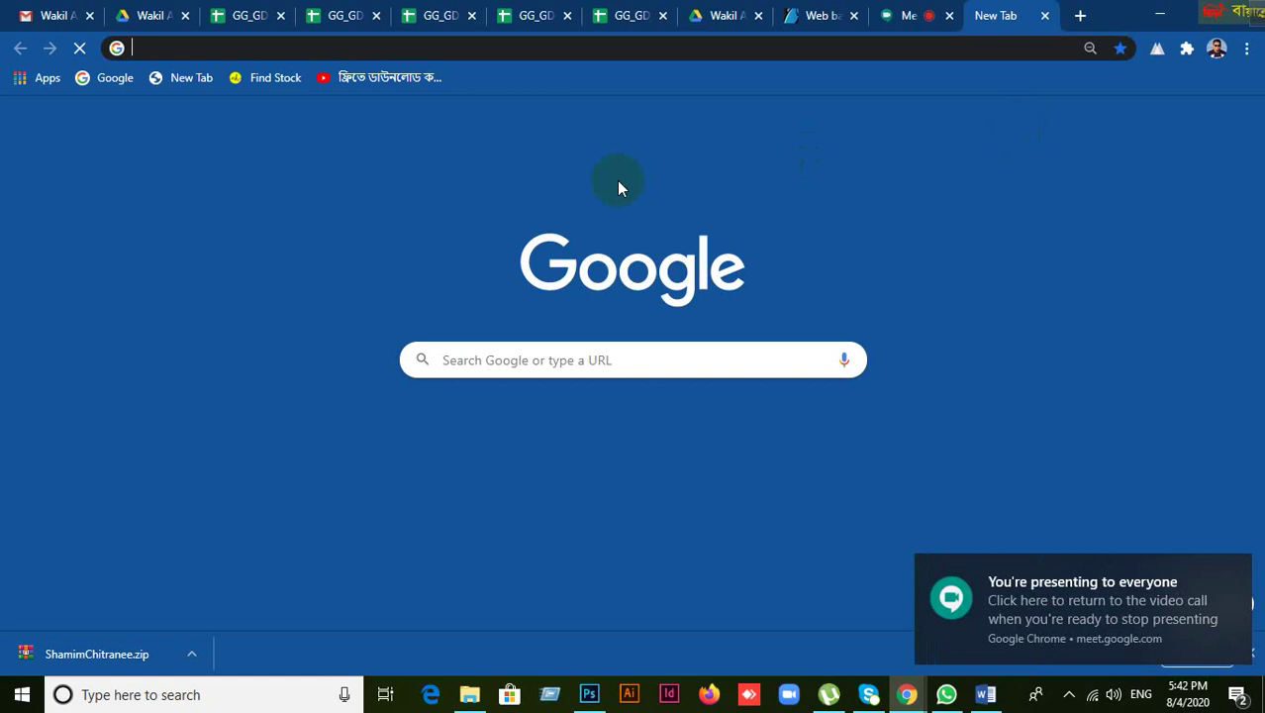
text(www)
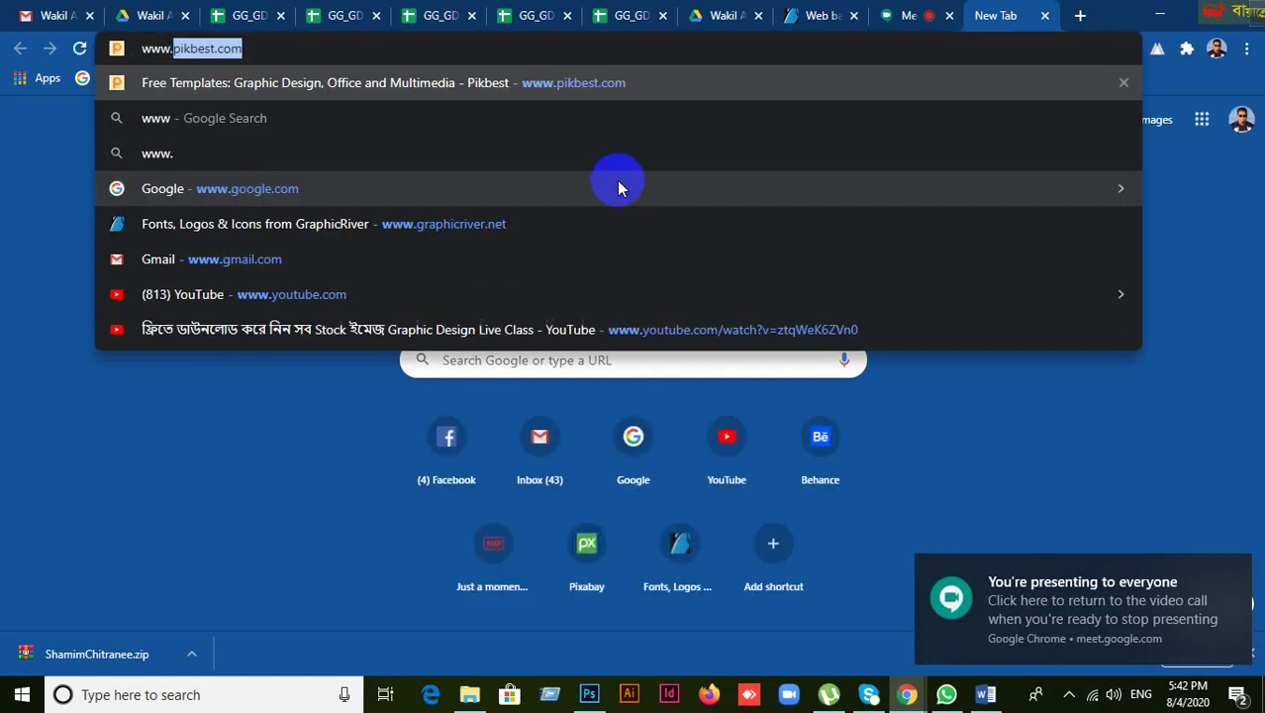
text(.fa)
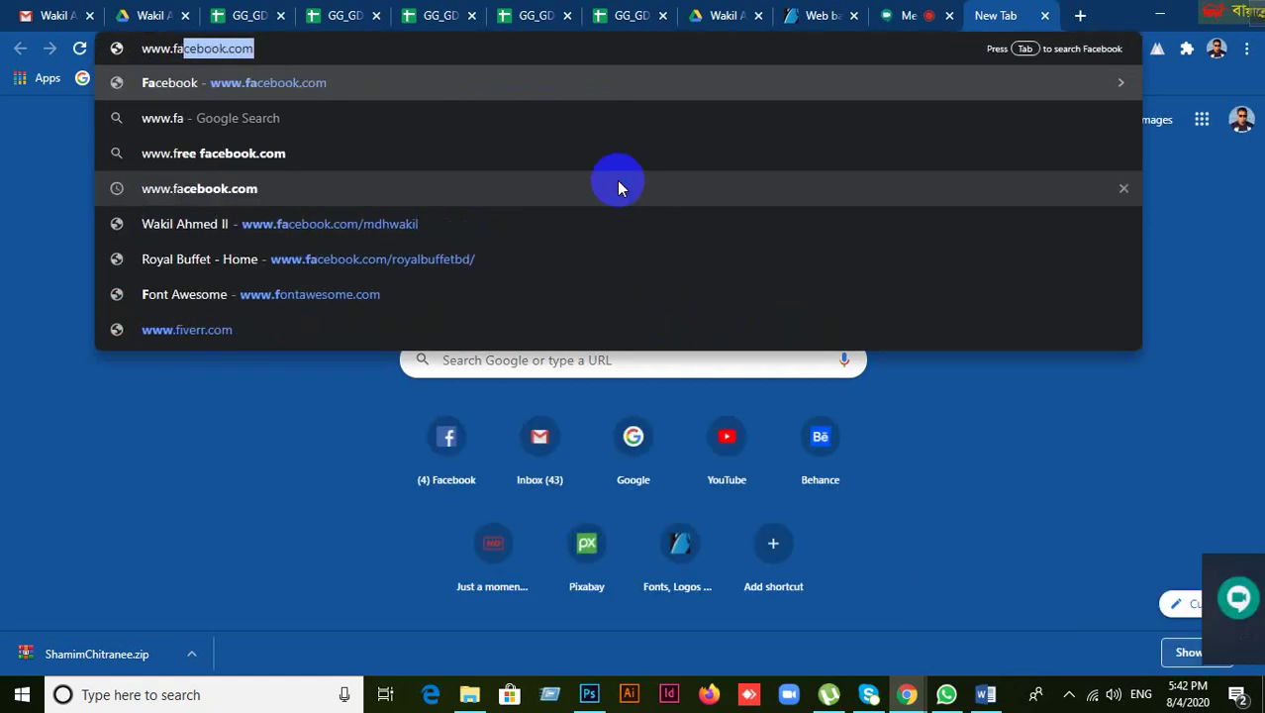
key(Return)
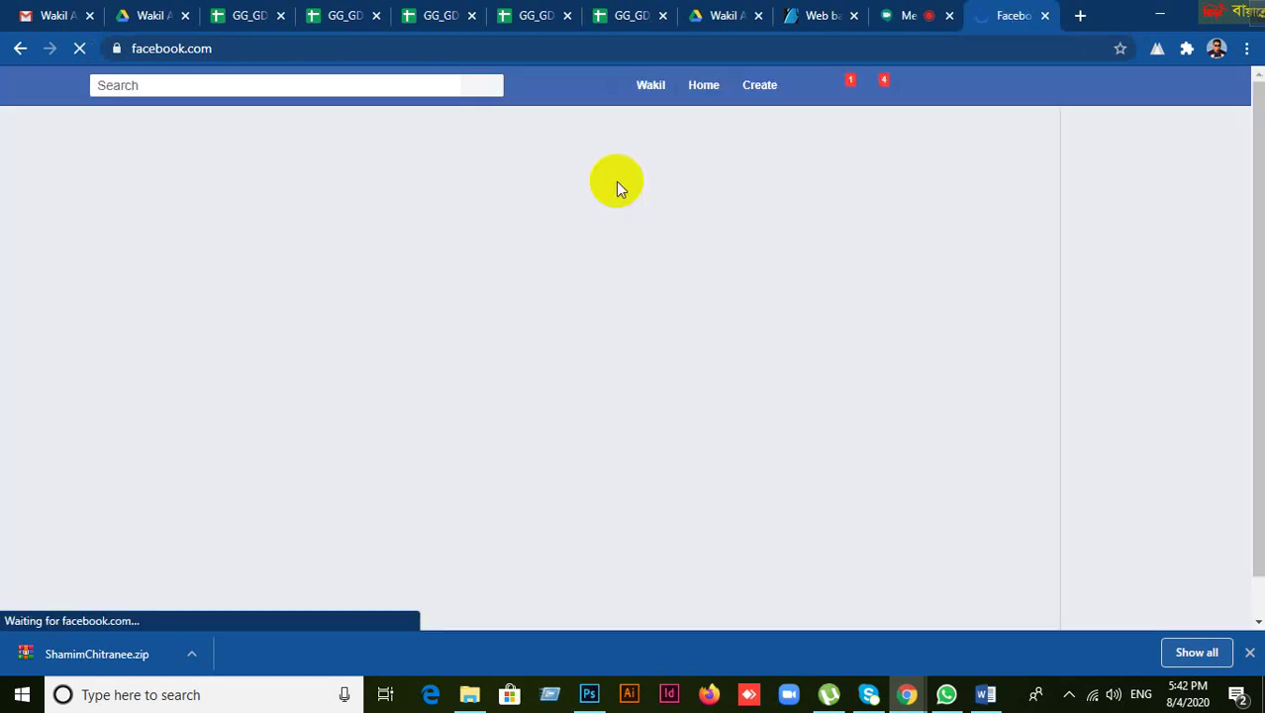
- Search Facebook for "Royel Buffet"
click(171, 86)
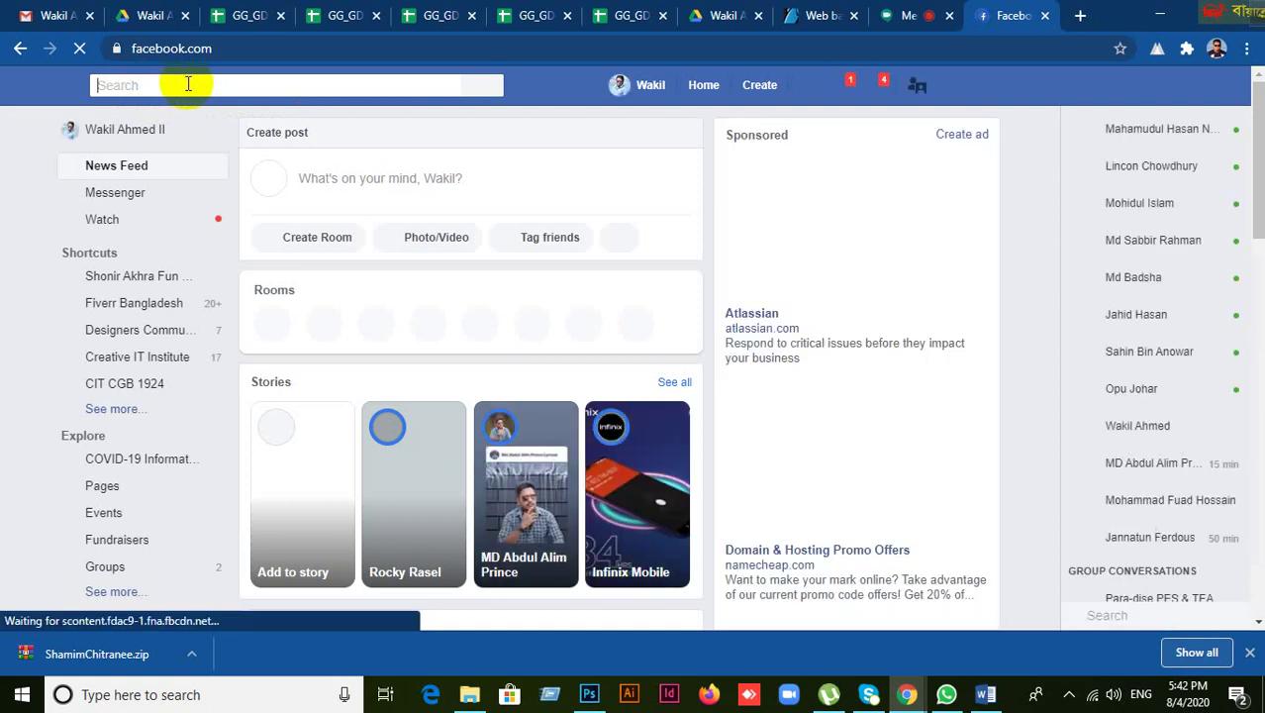
text(R)
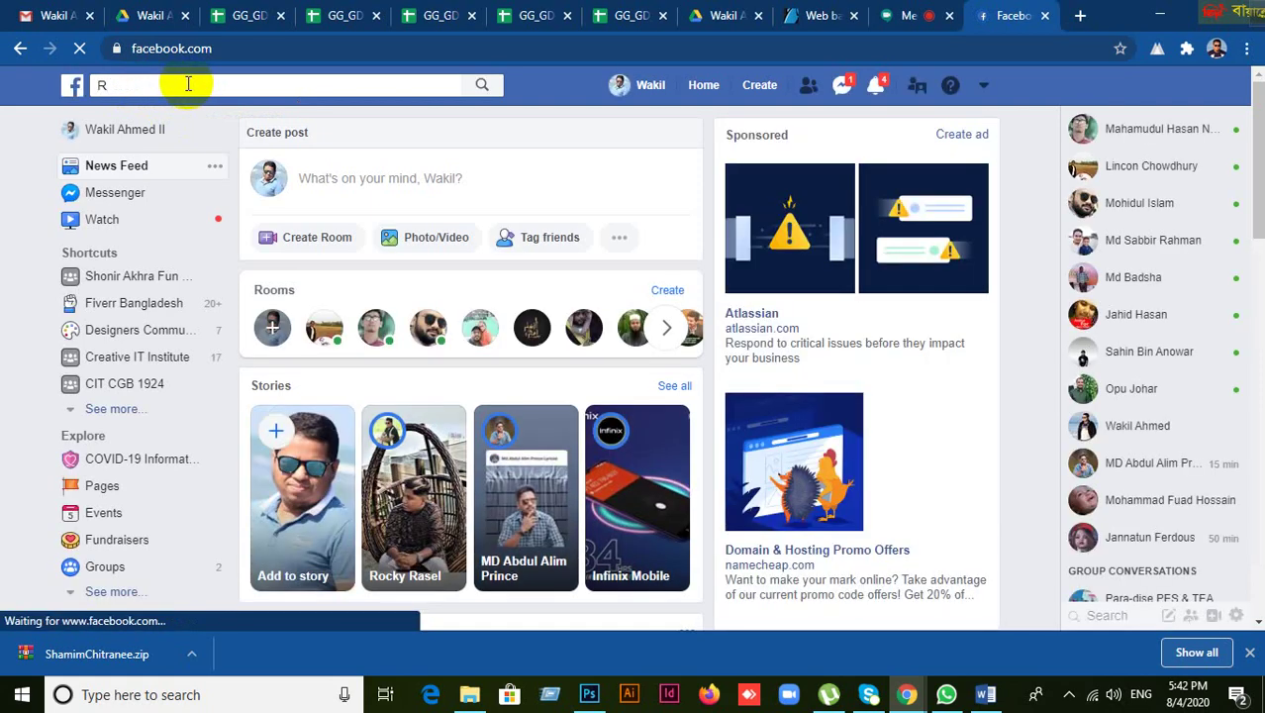
text(oyel B)
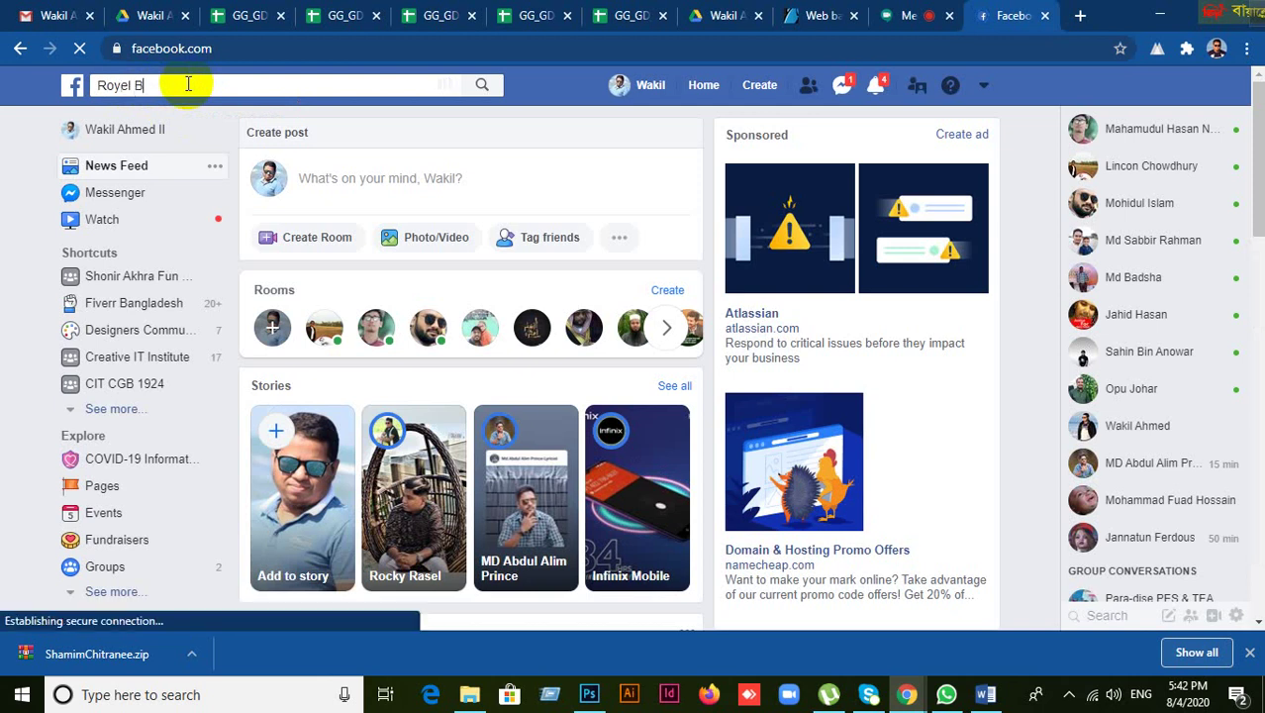
text(uffet)
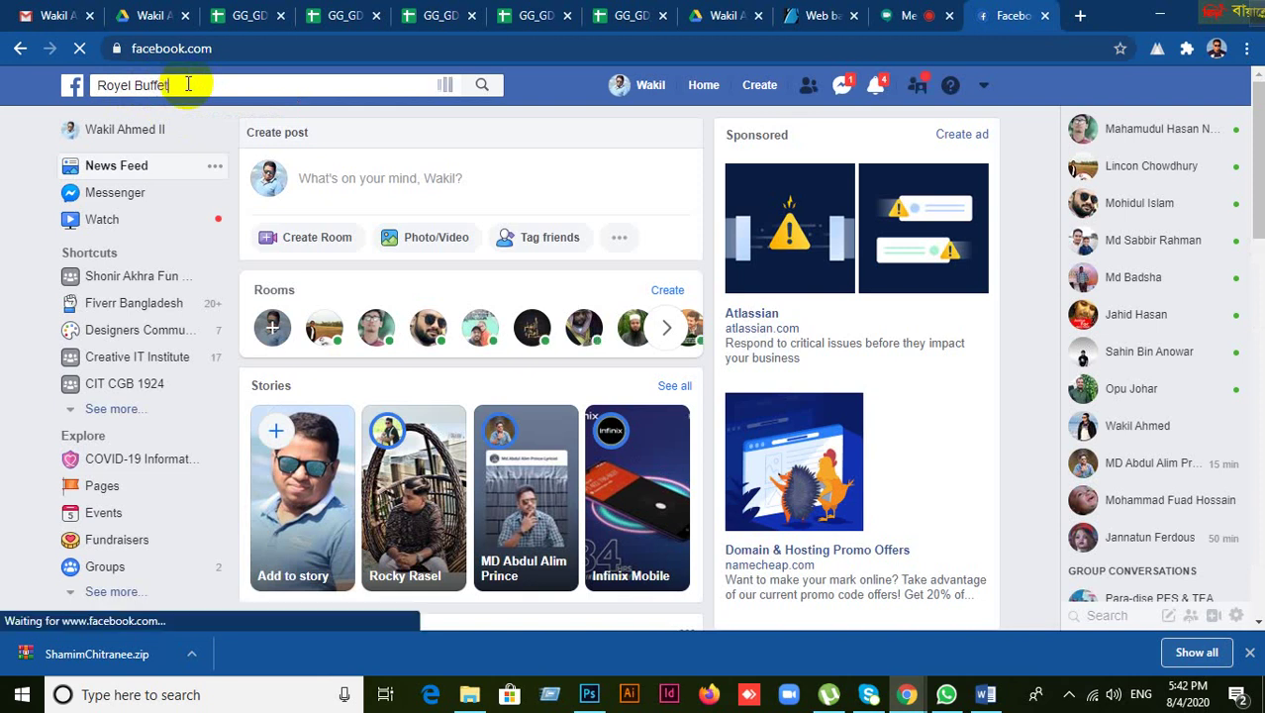
click(480, 89)
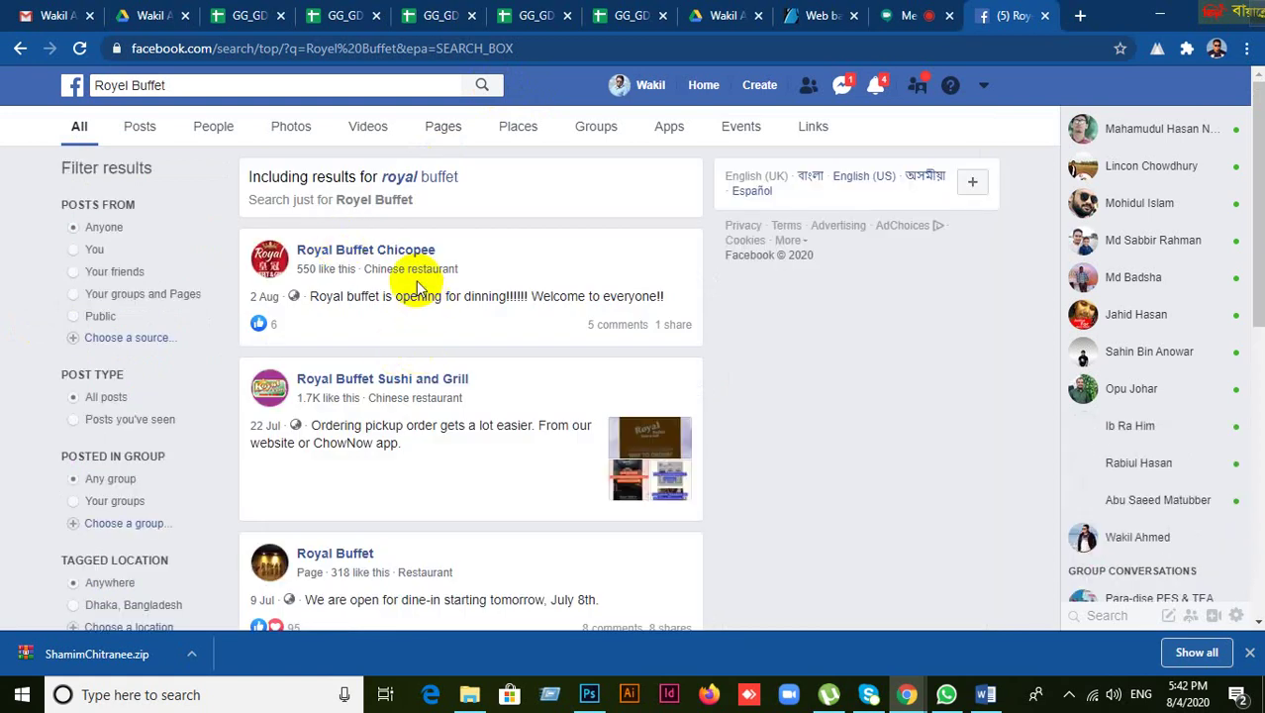
- Open the Royal Buffet restaurant page with 318 likes from the search results and check the notifications
scroll(401, 456, down, 1)
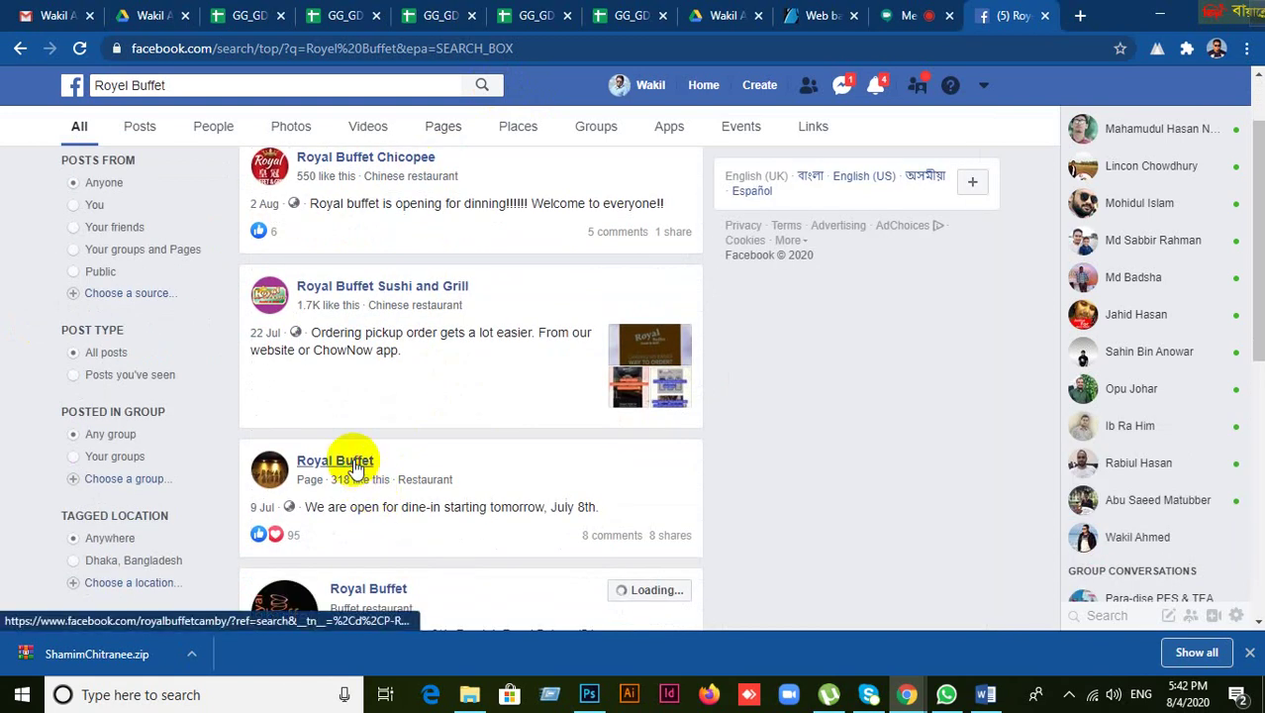
click(333, 461)
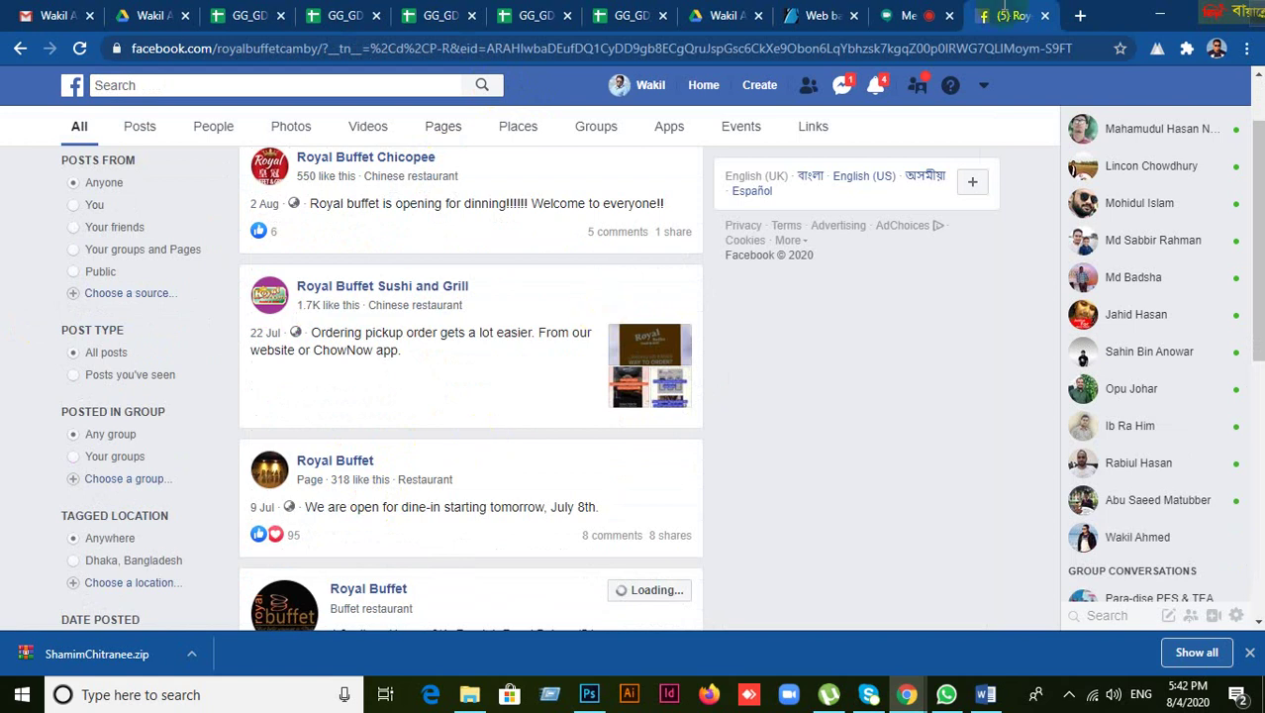
click(879, 87)
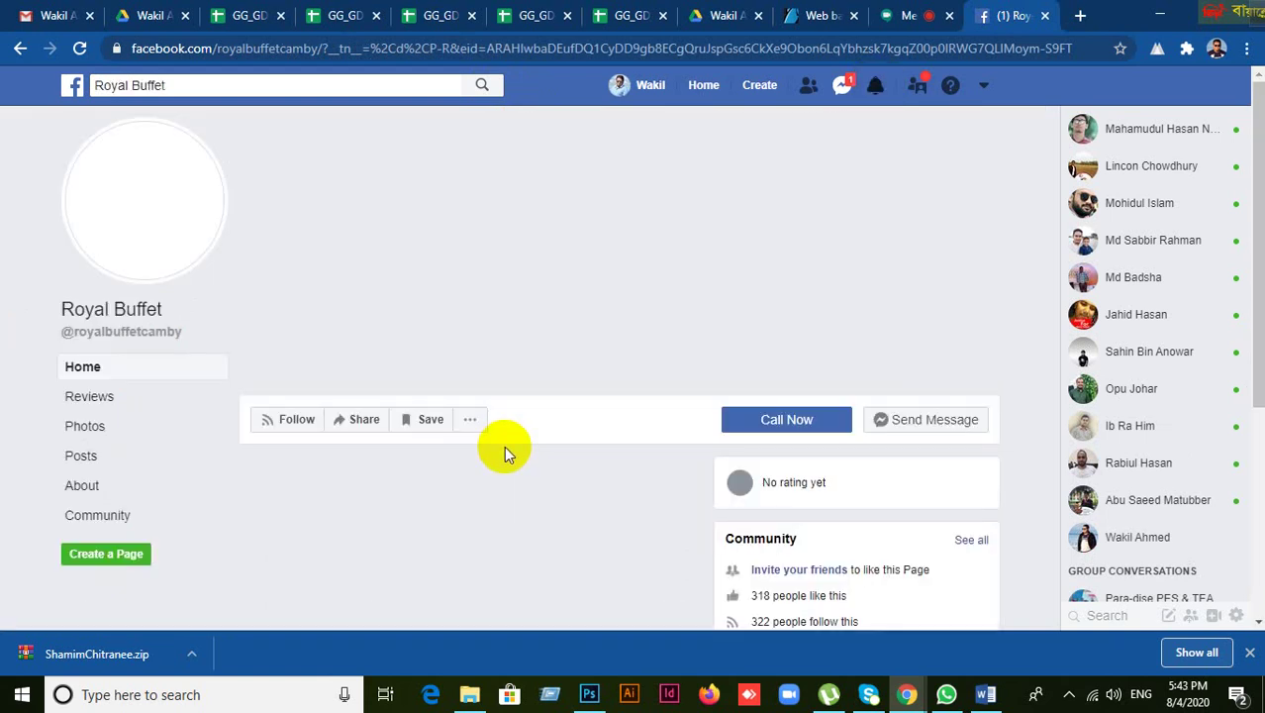
- Look through the Royal Buffet page's menu photos, announcements and cover images down to its oldest posts
scroll(504, 453, down, 3)
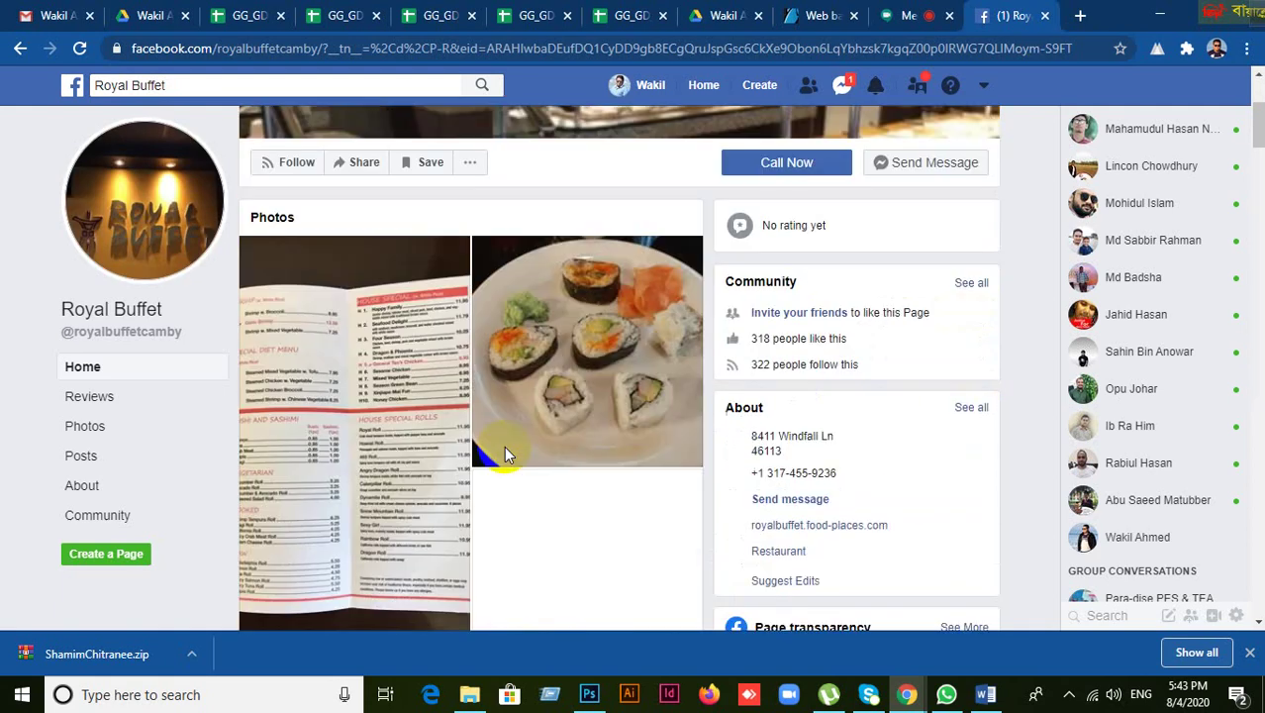
scroll(504, 453, down, 12)
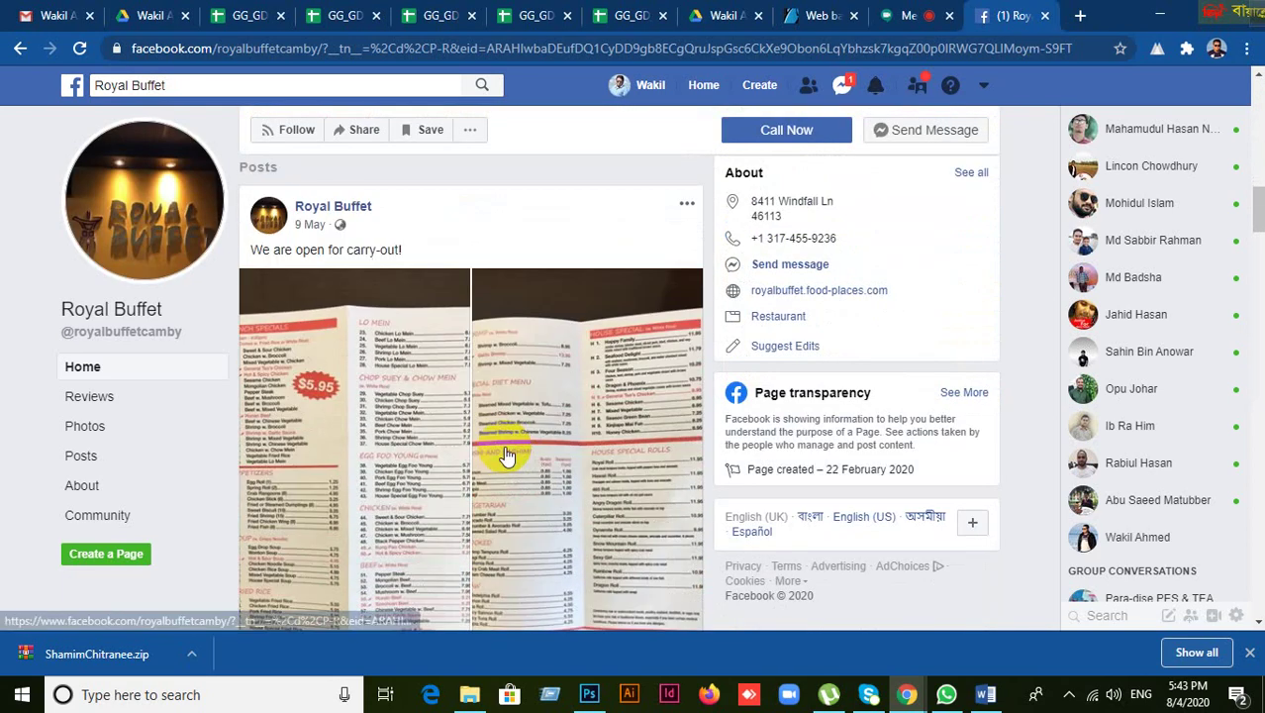
scroll(503, 453, down, 8)
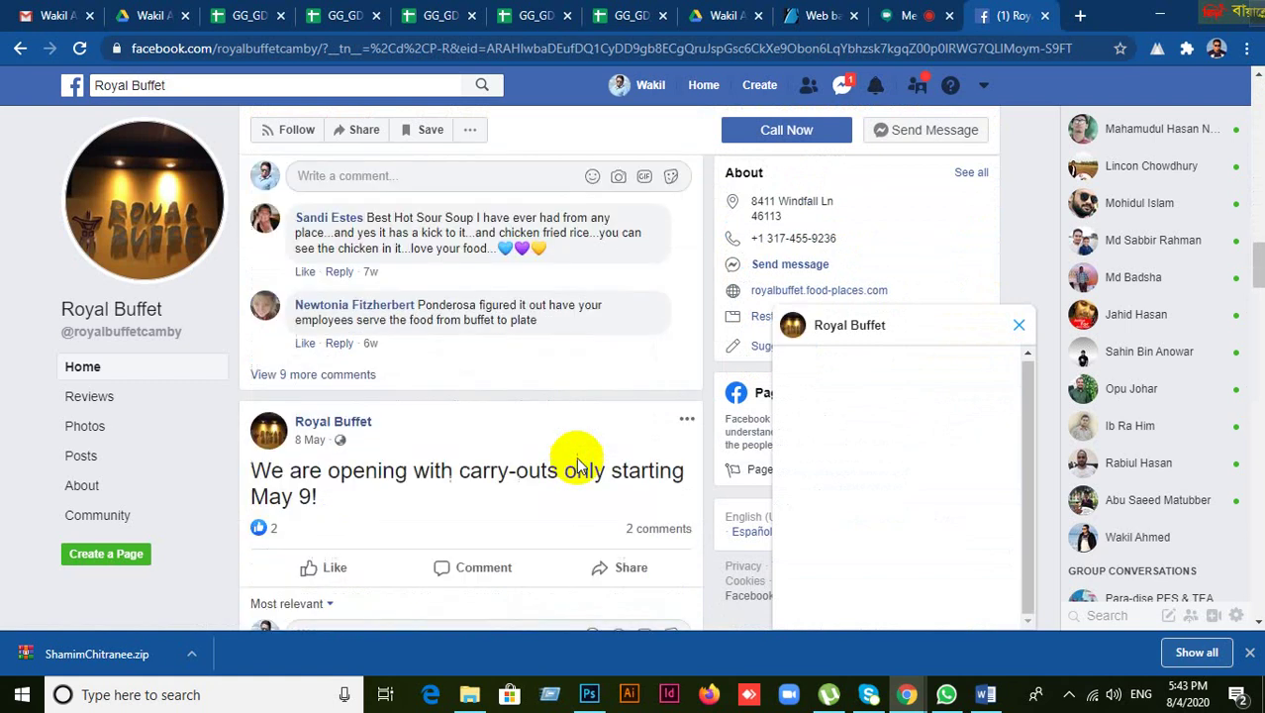
scroll(579, 465, down, 8)
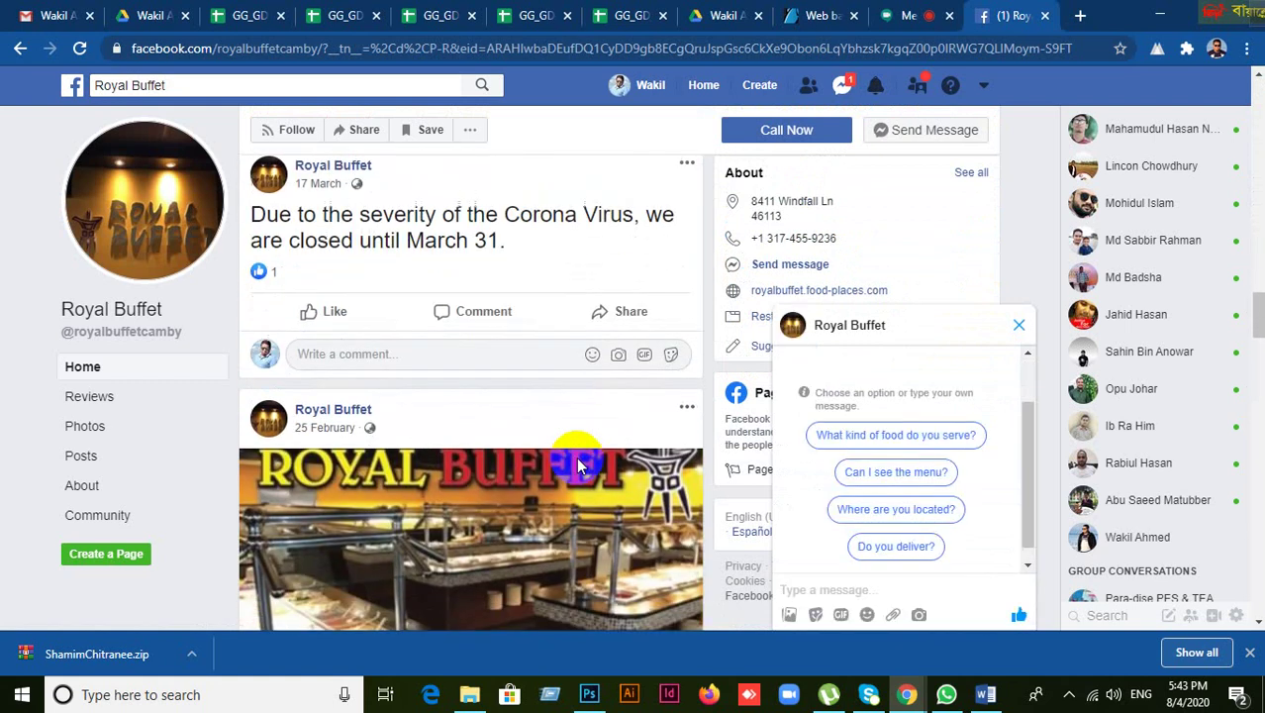
scroll(579, 465, down, 10)
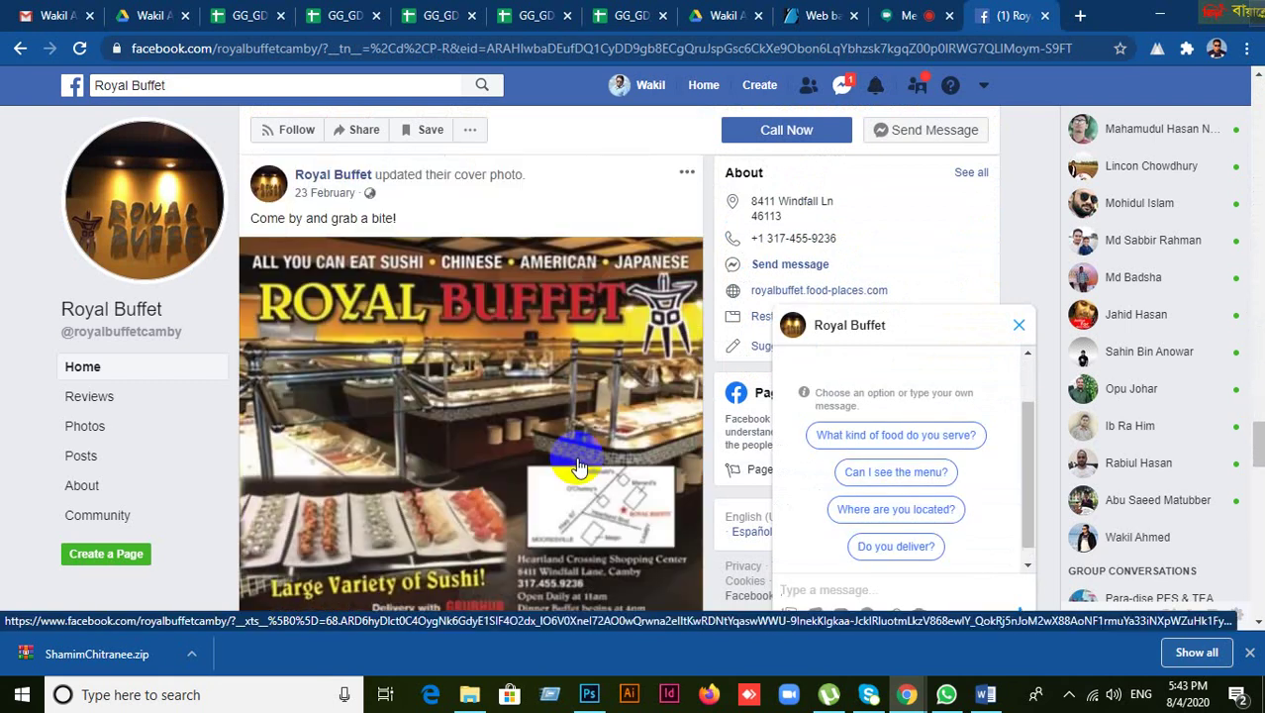
scroll(579, 465, down, 4)
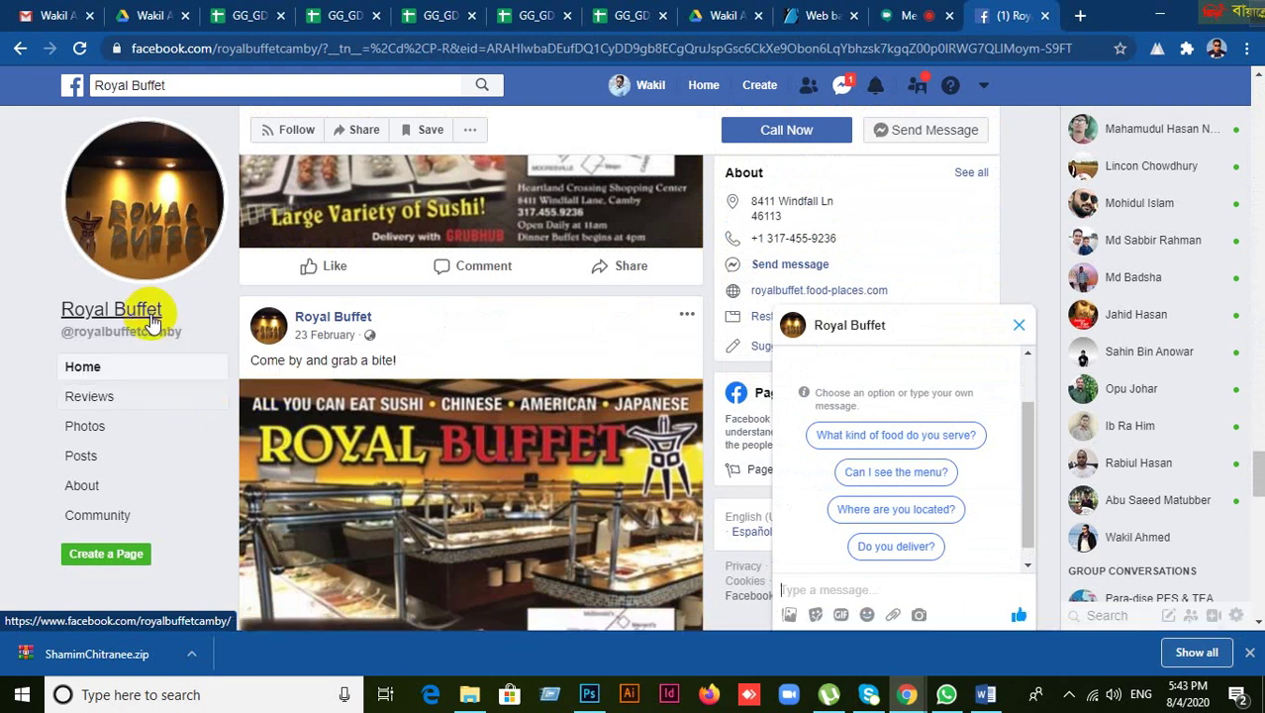
scroll(529, 485, down, 10)
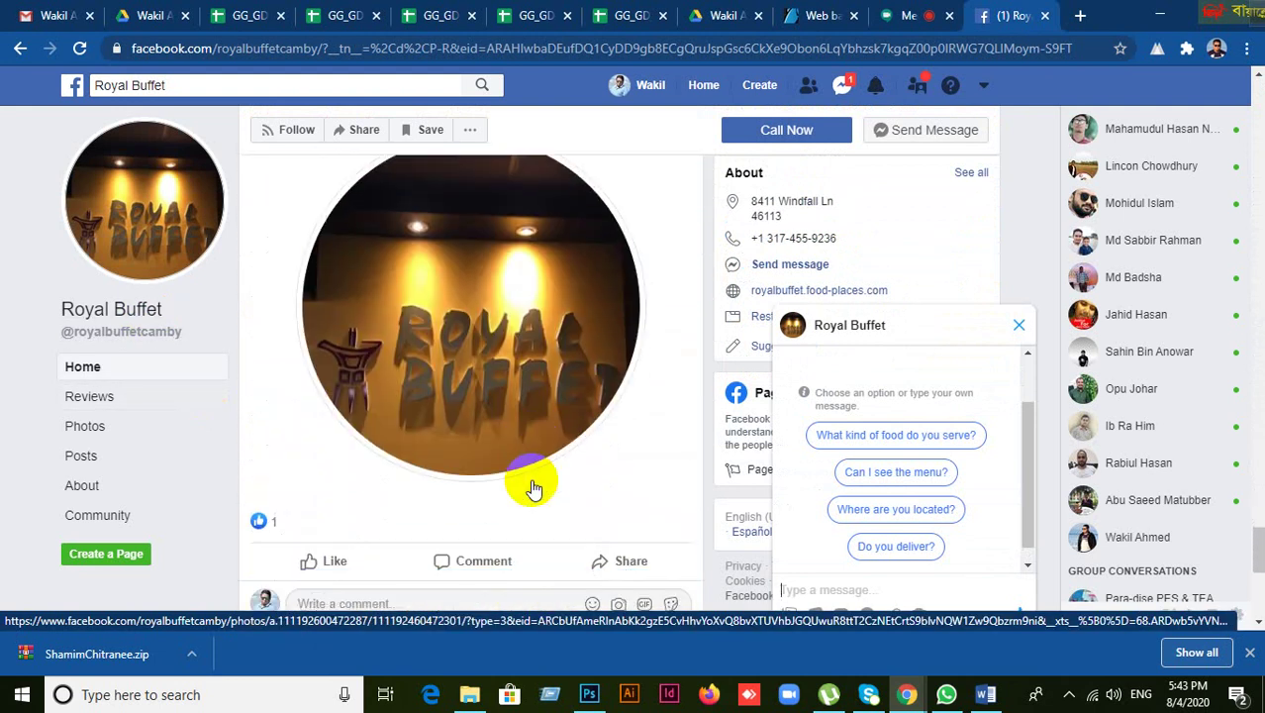
scroll(533, 487, down, 5)
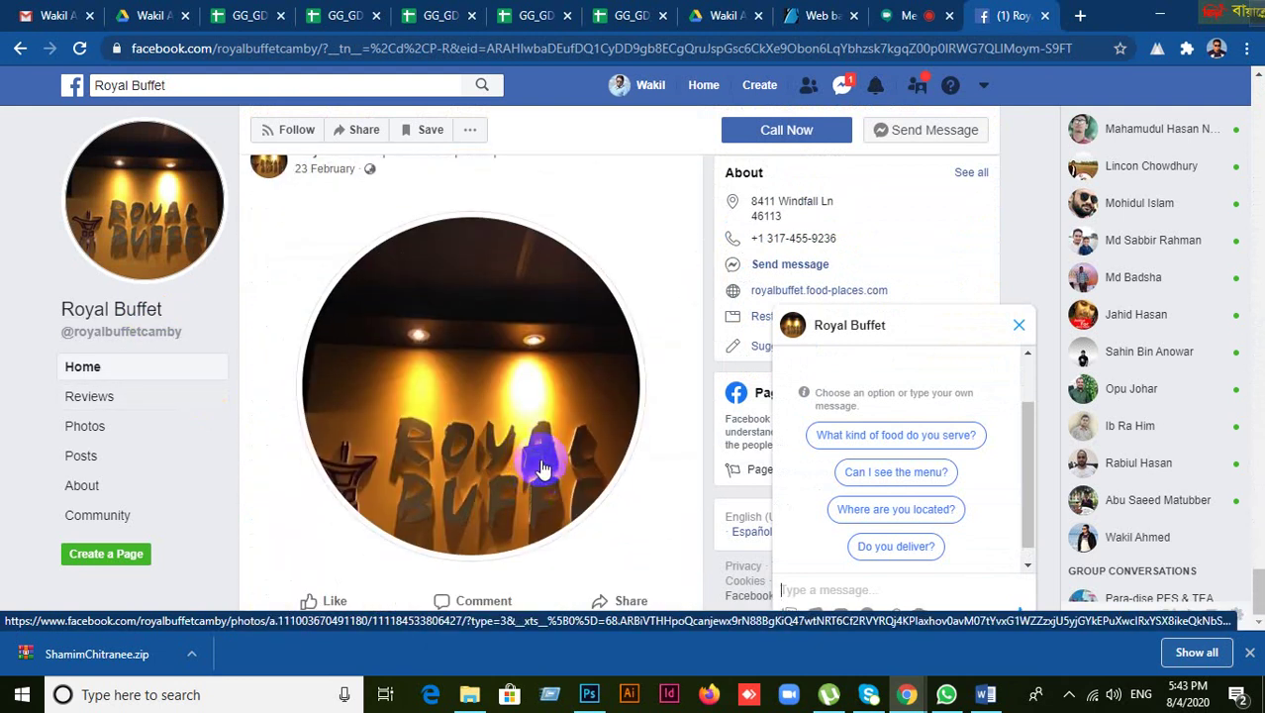
- Examine the page's round profile pictures of the Royal Buffet wall sign in the 23 February posts
scroll(539, 456, up, 5)
scroll(540, 444, down, 5)
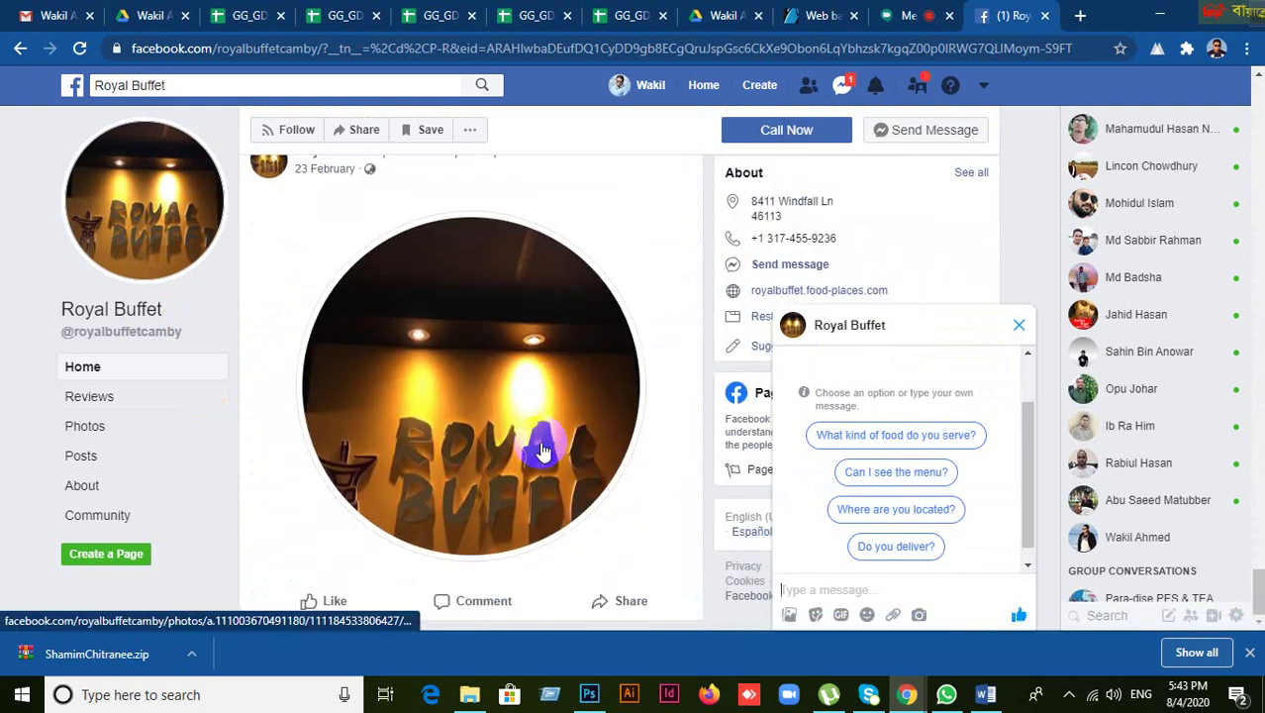
click(542, 449)
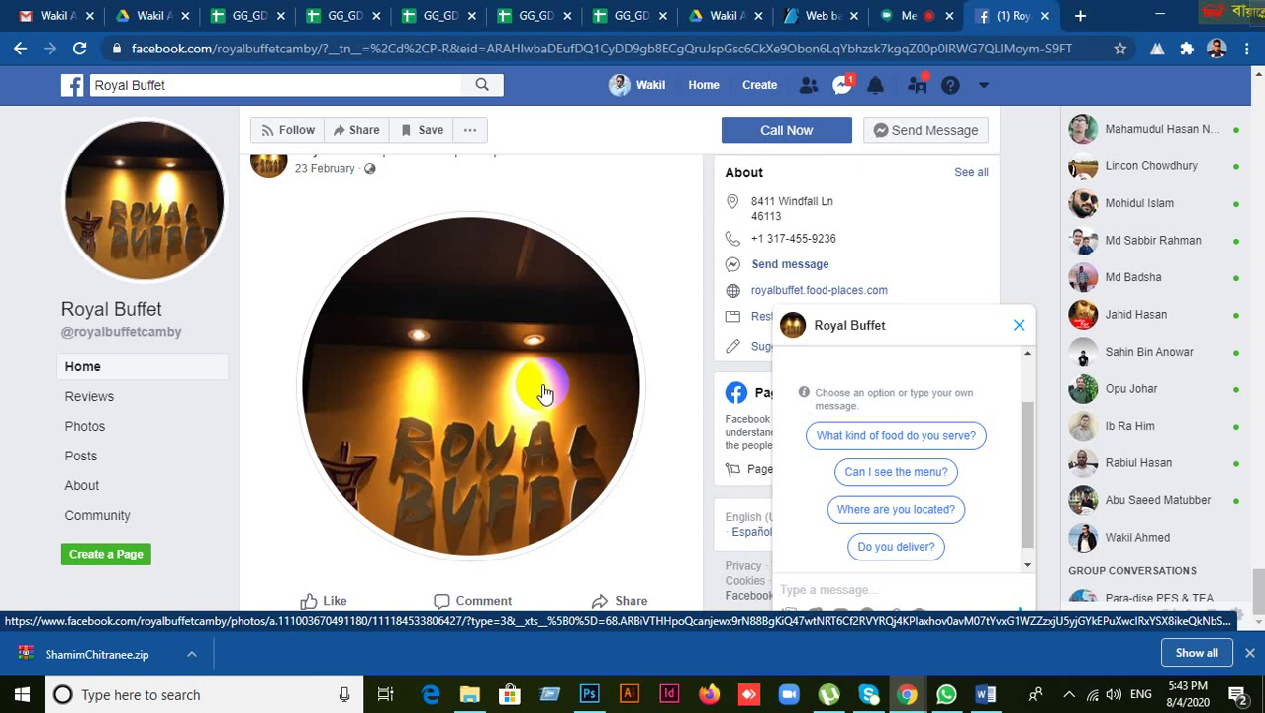
scroll(538, 304, up, 4)
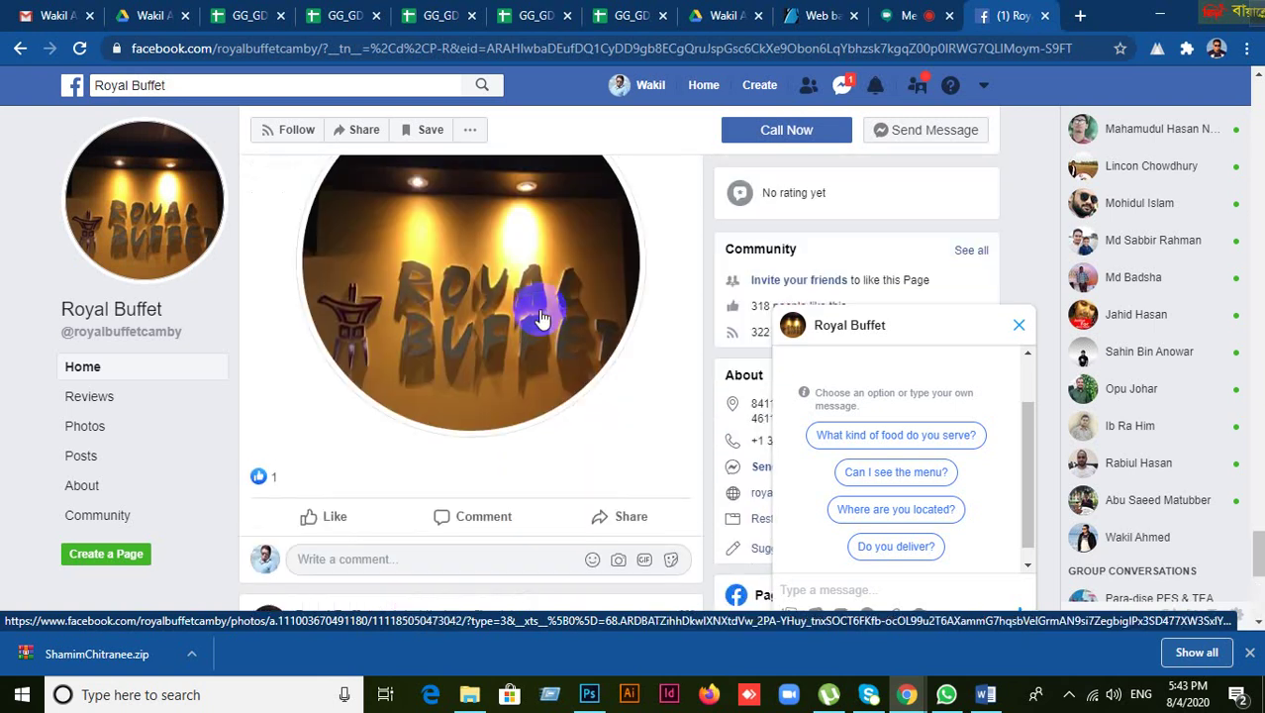
scroll(541, 318, down, 4)
scroll(542, 318, down, 4)
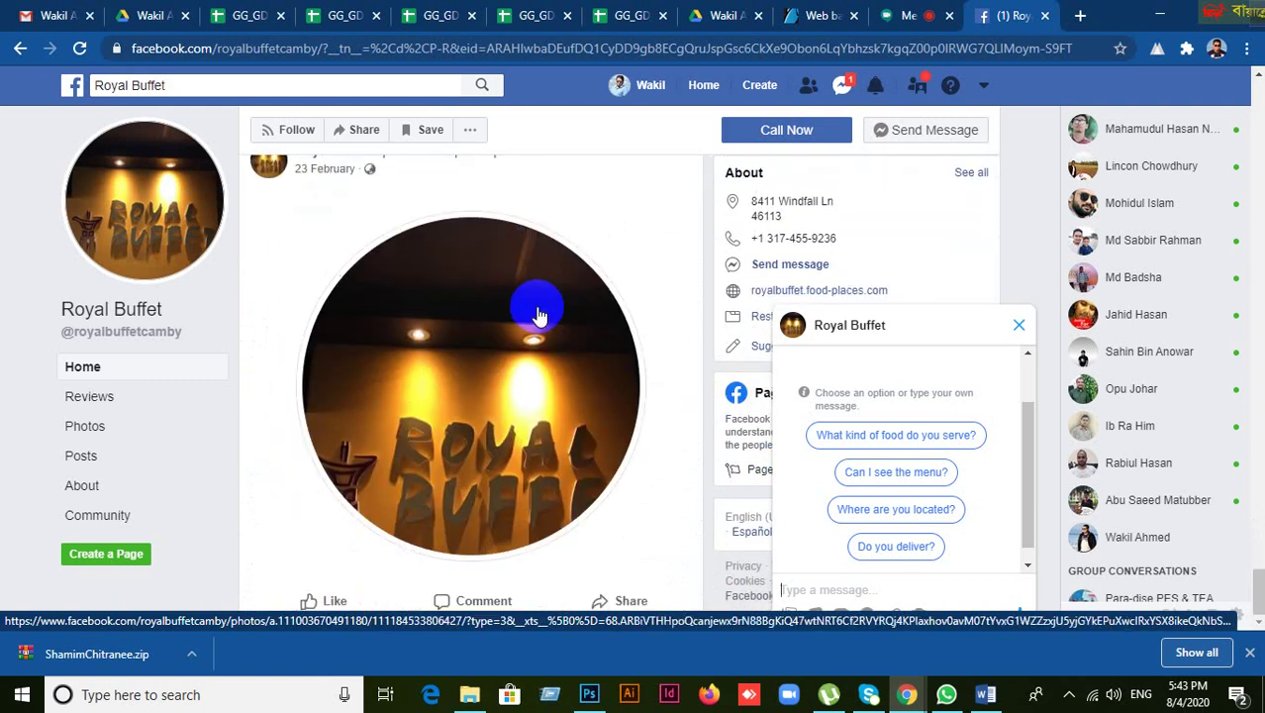
scroll(538, 315, up, 4)
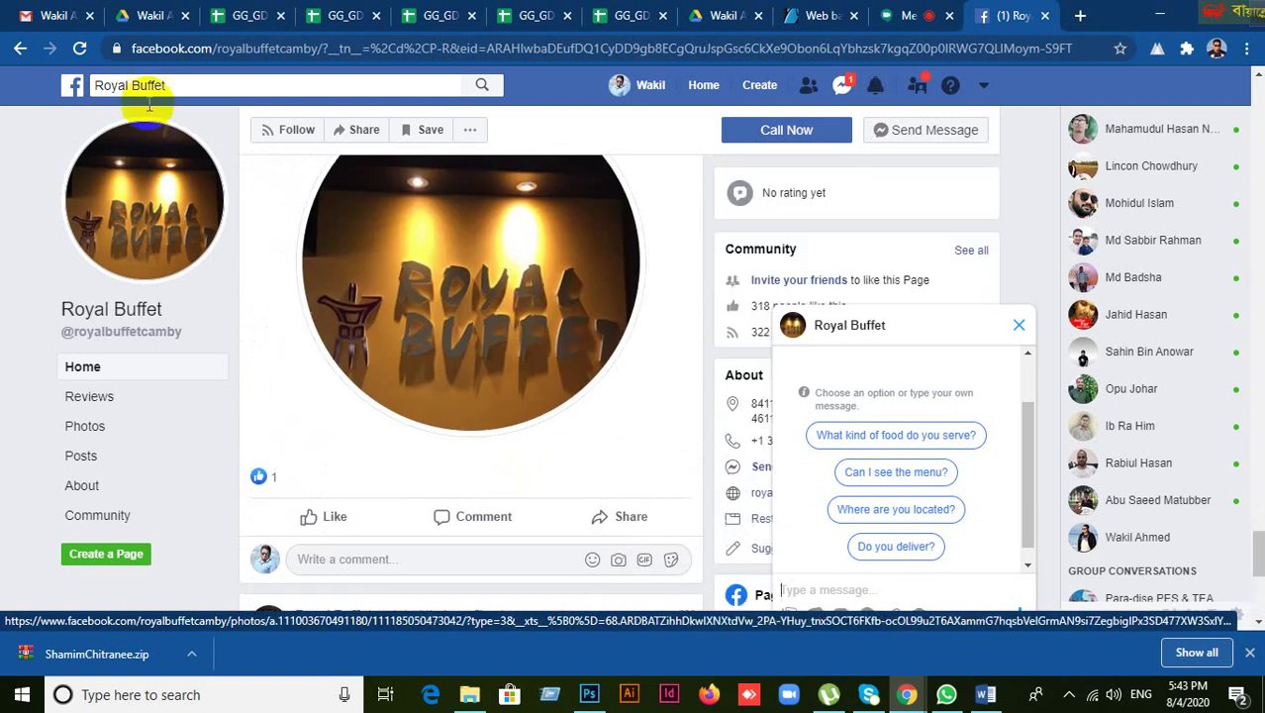
- Return to the search results, open the Dhaka buffet restaurant's Royal Buffet page and close both chat windows
click(18, 49)
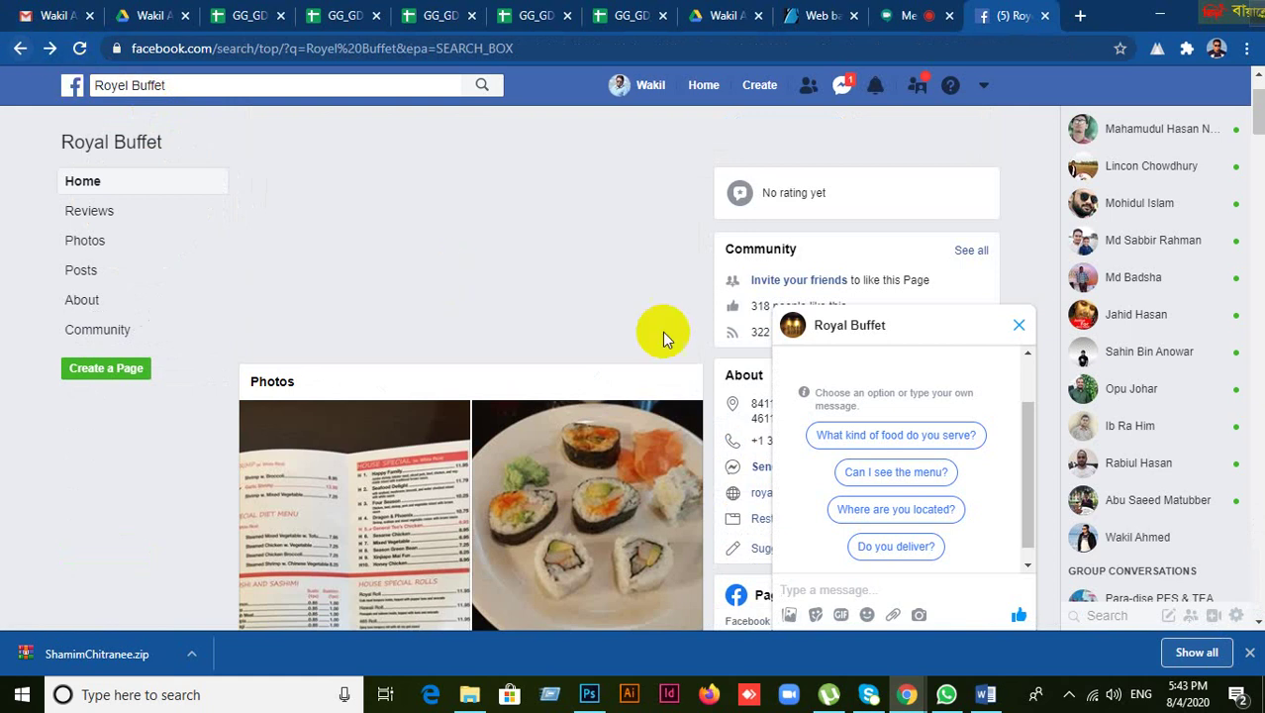
scroll(526, 341, down, 1)
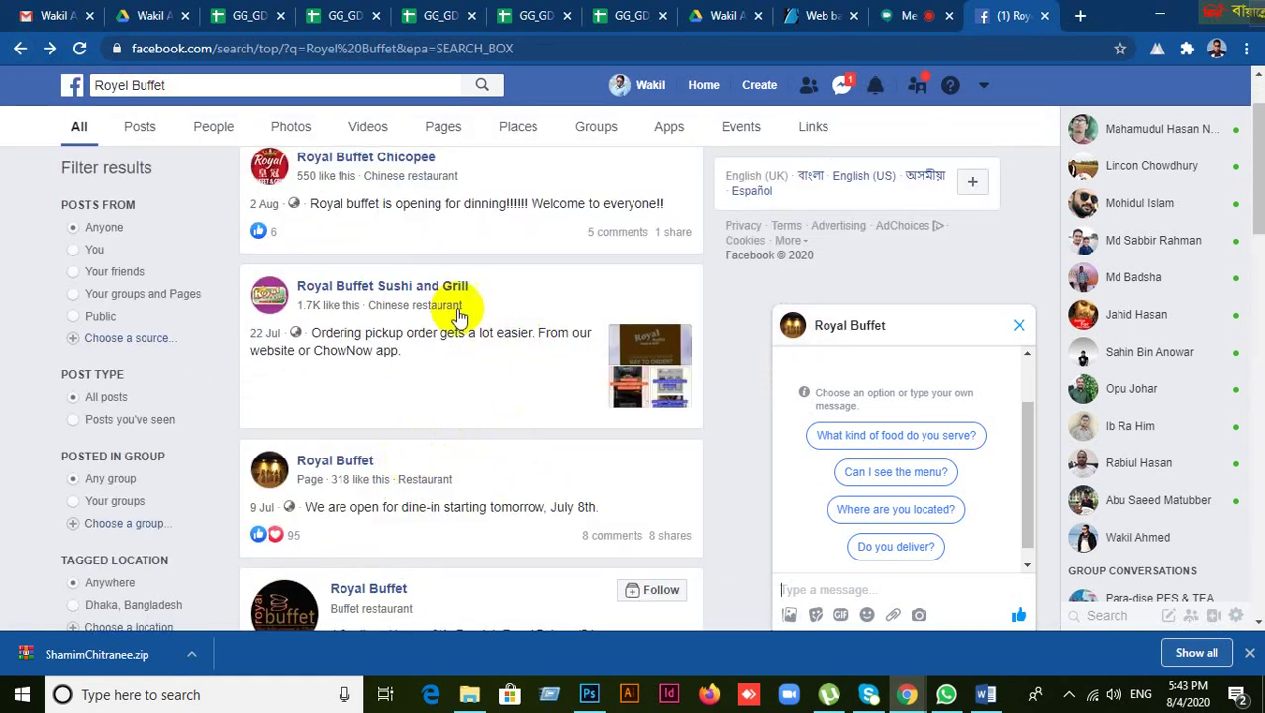
scroll(474, 441, down, 3)
scroll(447, 509, down, 1)
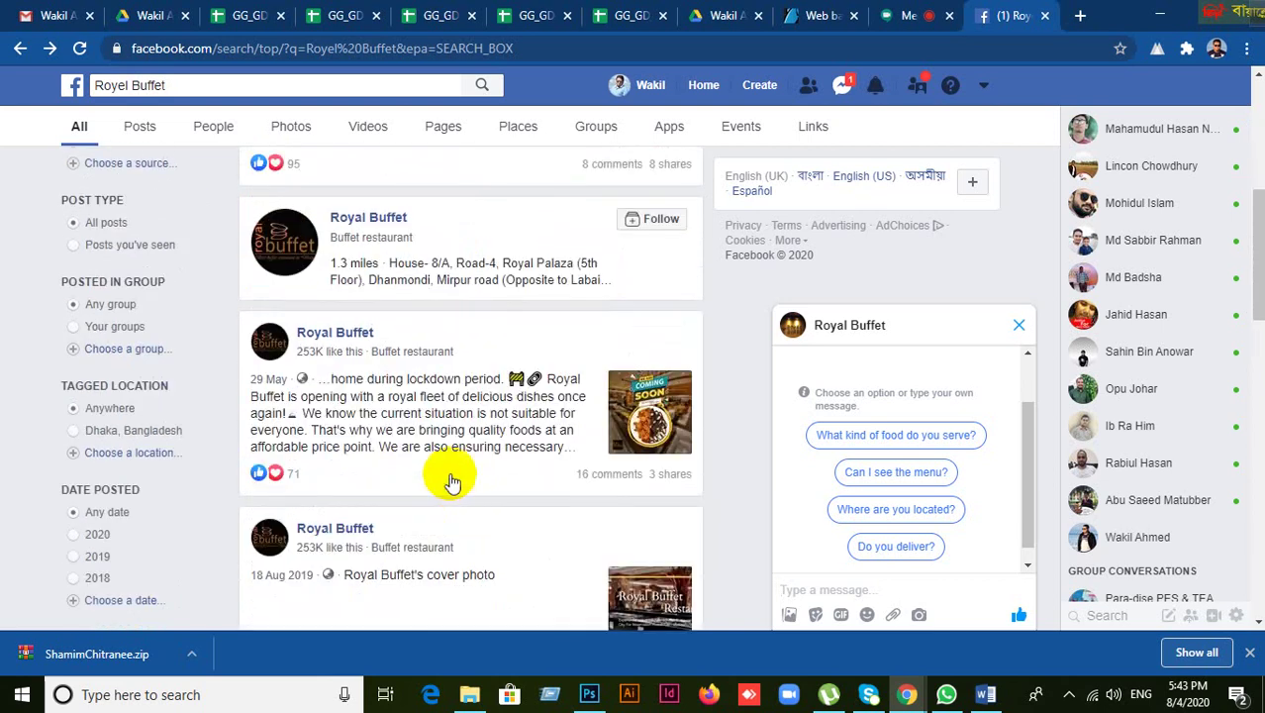
click(359, 333)
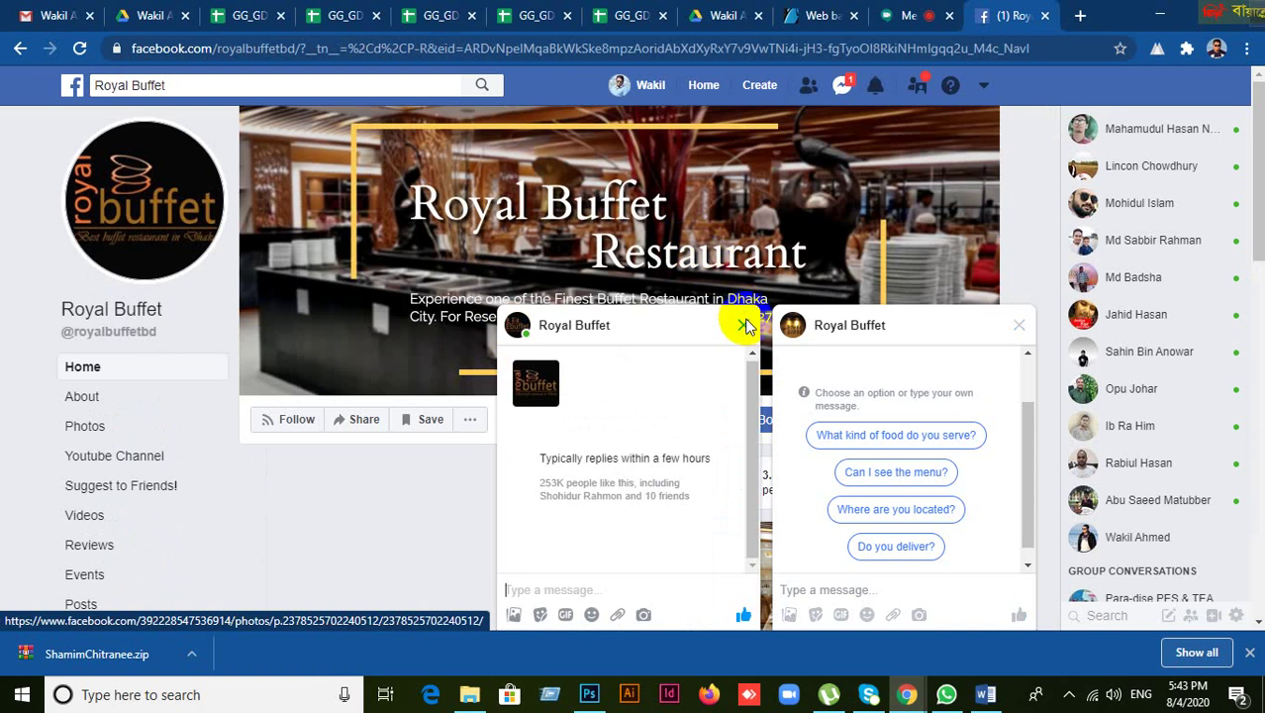
click(1016, 326)
click(1017, 325)
- Browse the Dhaka Royal Buffet page's videos and posts, including the Iftar, relief distribution and COVID-19 closure announcements
scroll(703, 421, down, 8)
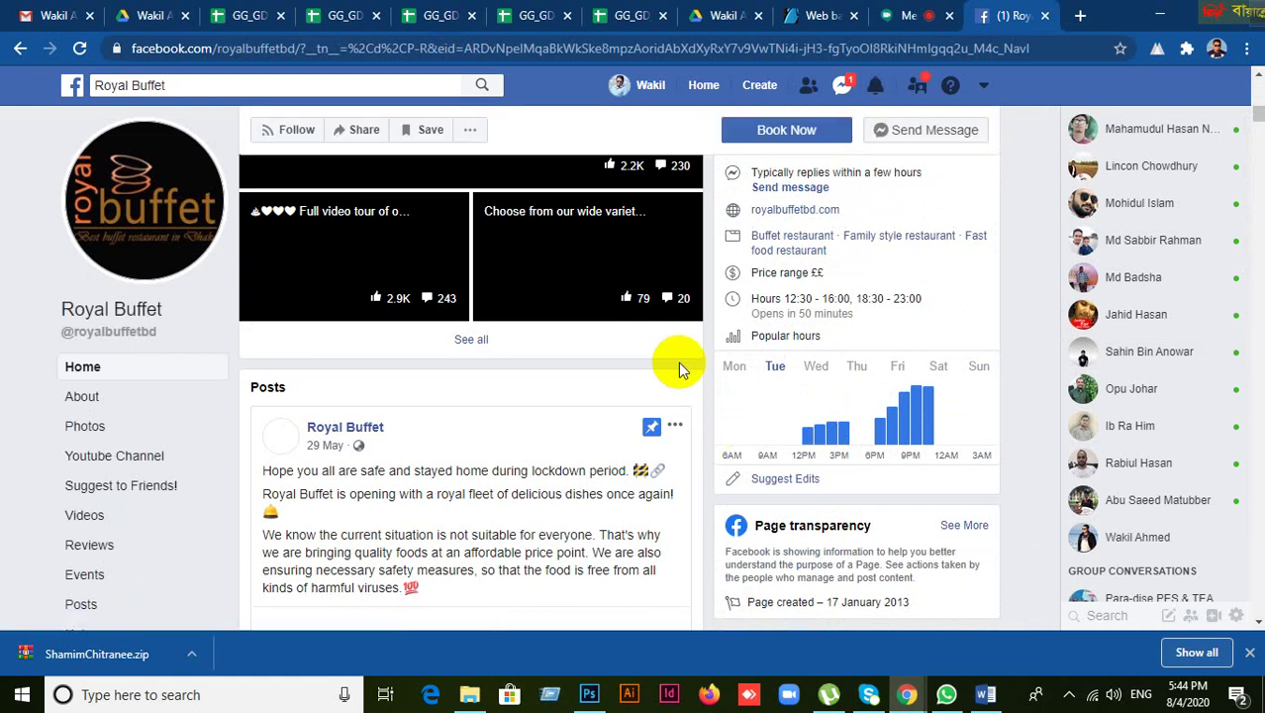
scroll(642, 436, down, 10)
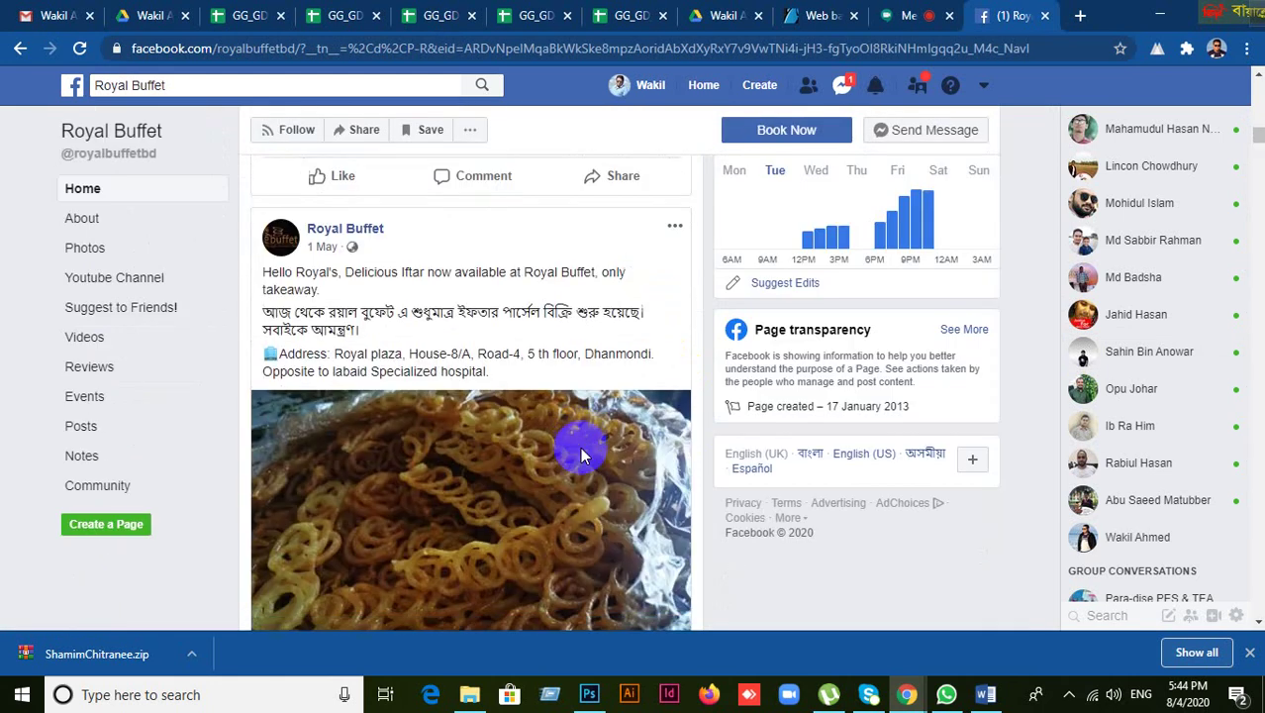
scroll(582, 455, down, 10)
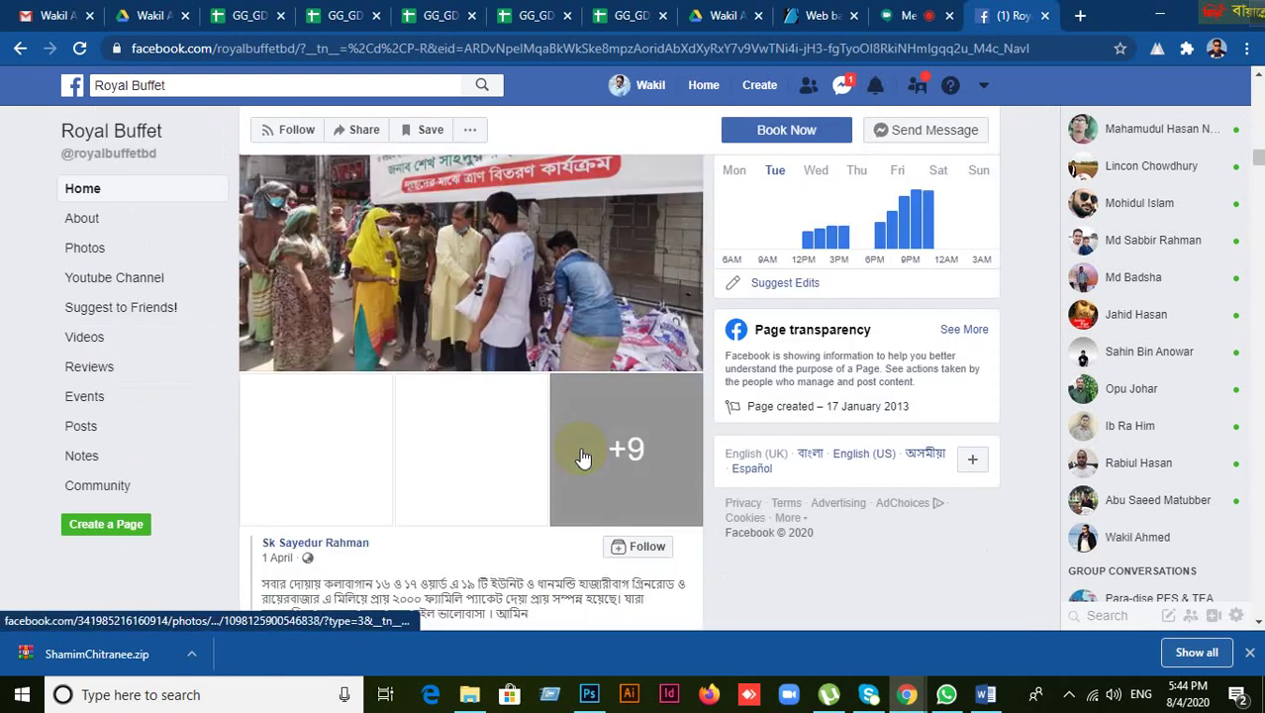
scroll(607, 453, down, 5)
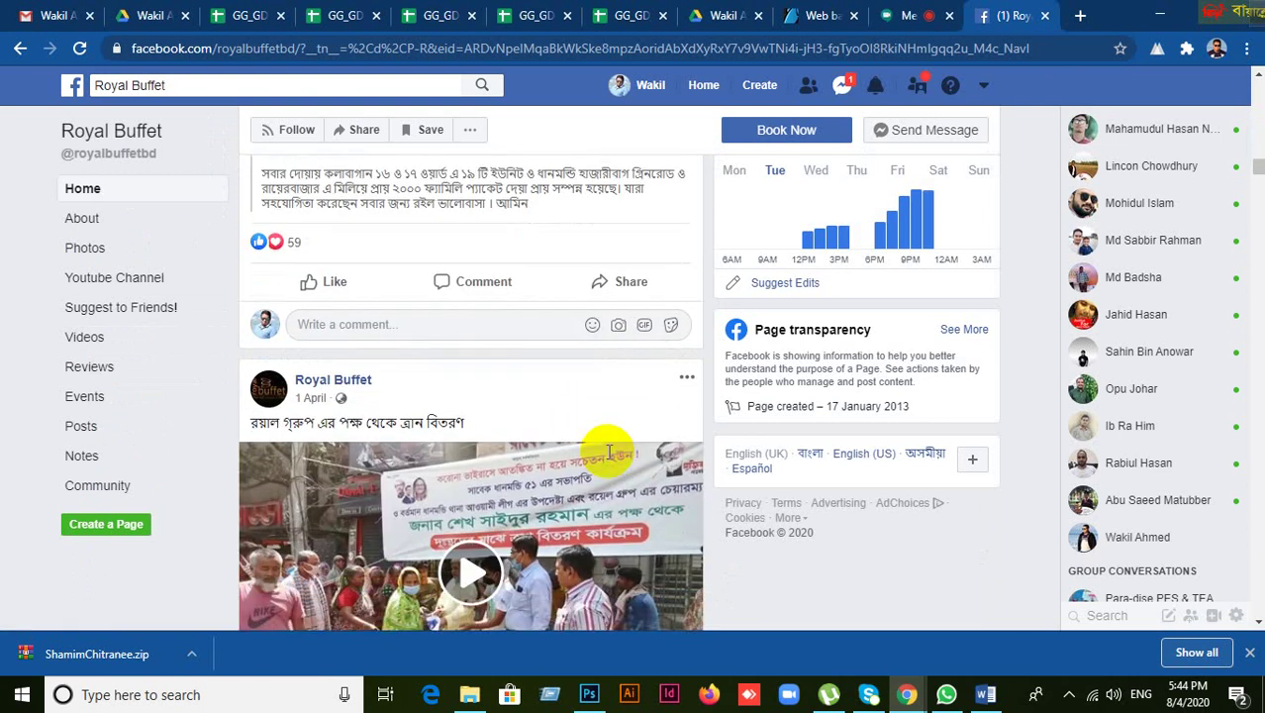
scroll(607, 455, down, 12)
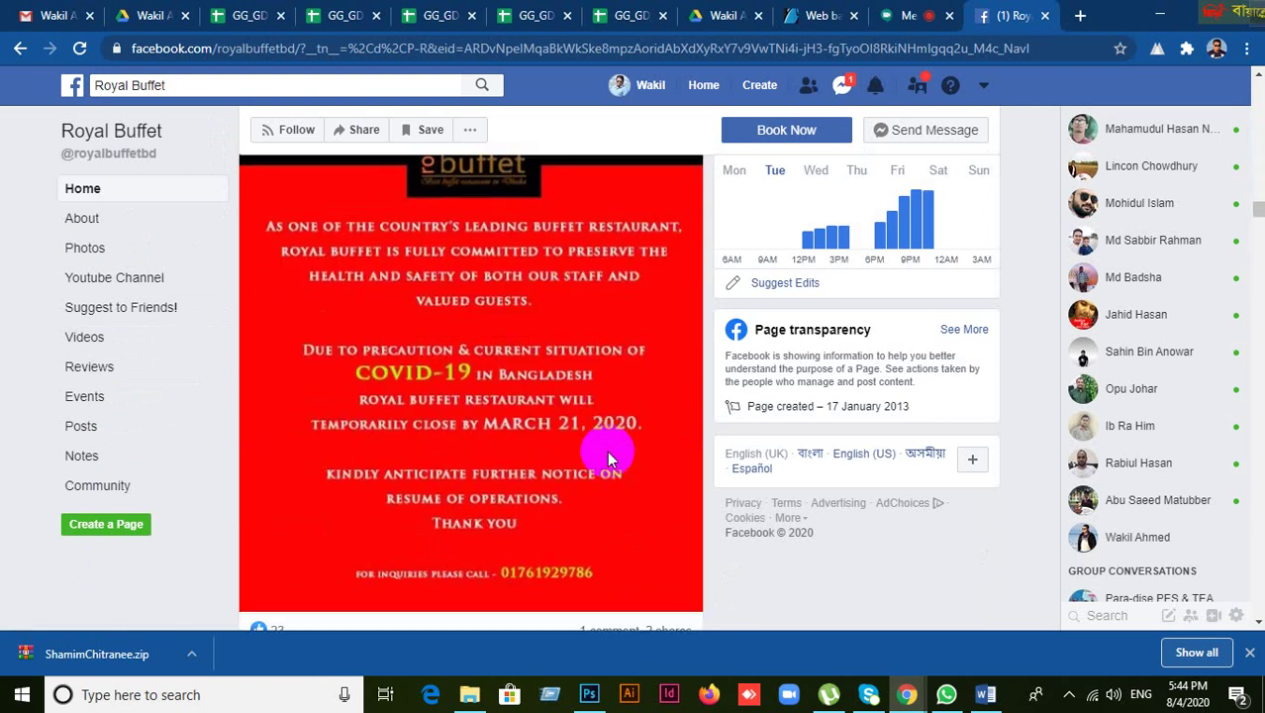
scroll(607, 453, down, 7)
- Examine the layout of the "The King of Dessert is Here!" cake post with the restaurant's logo
scroll(609, 460, up, 2)
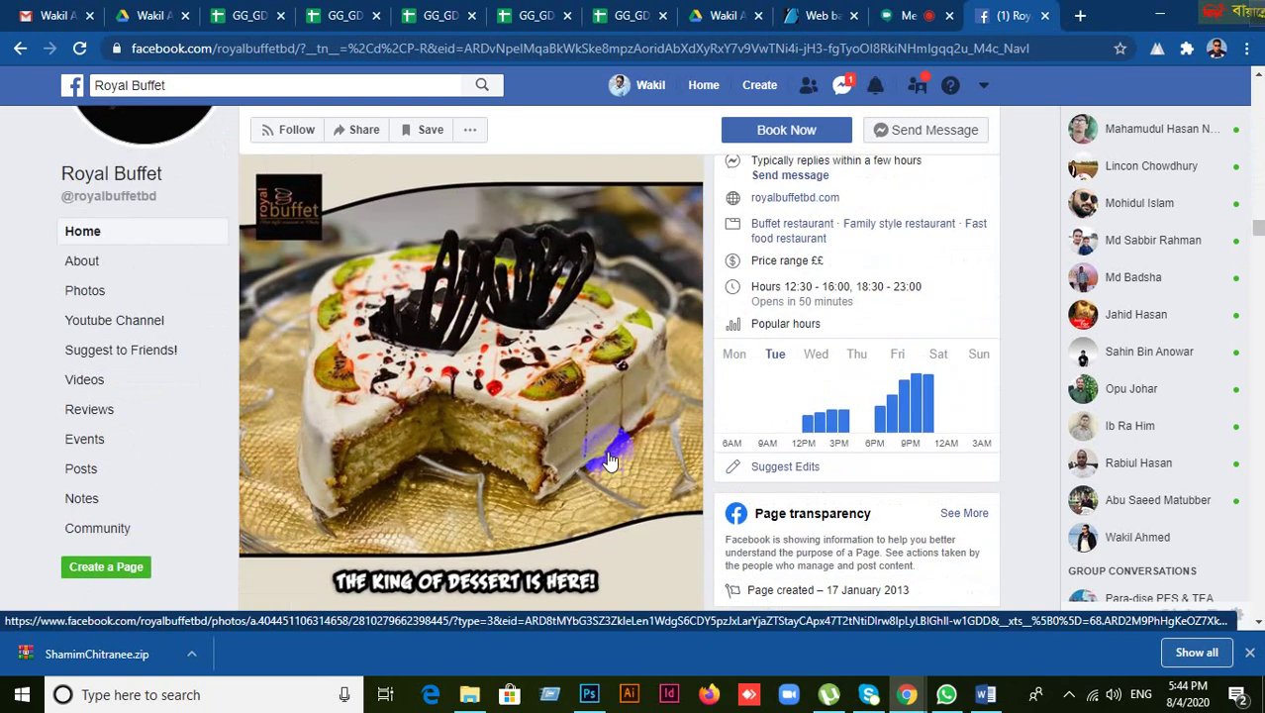
scroll(635, 423, up, 1)
scroll(635, 421, down, 1)
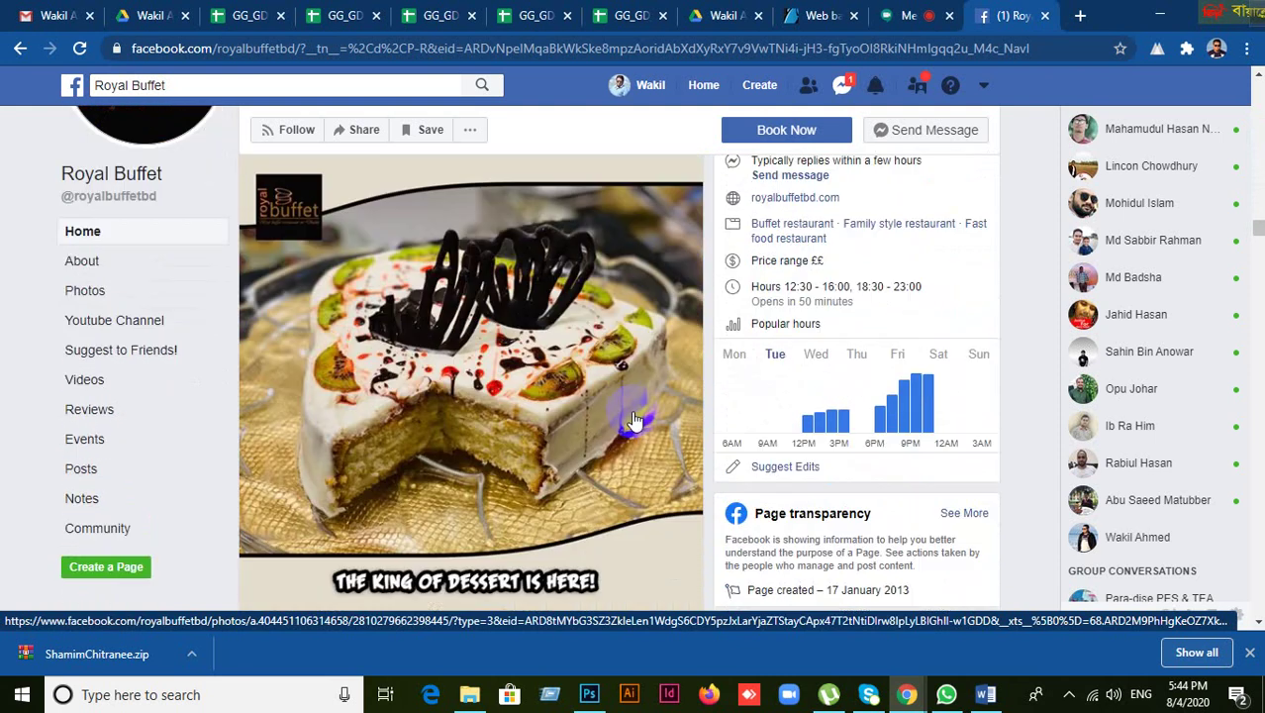
scroll(569, 378, down, 1)
scroll(573, 381, up, 1)
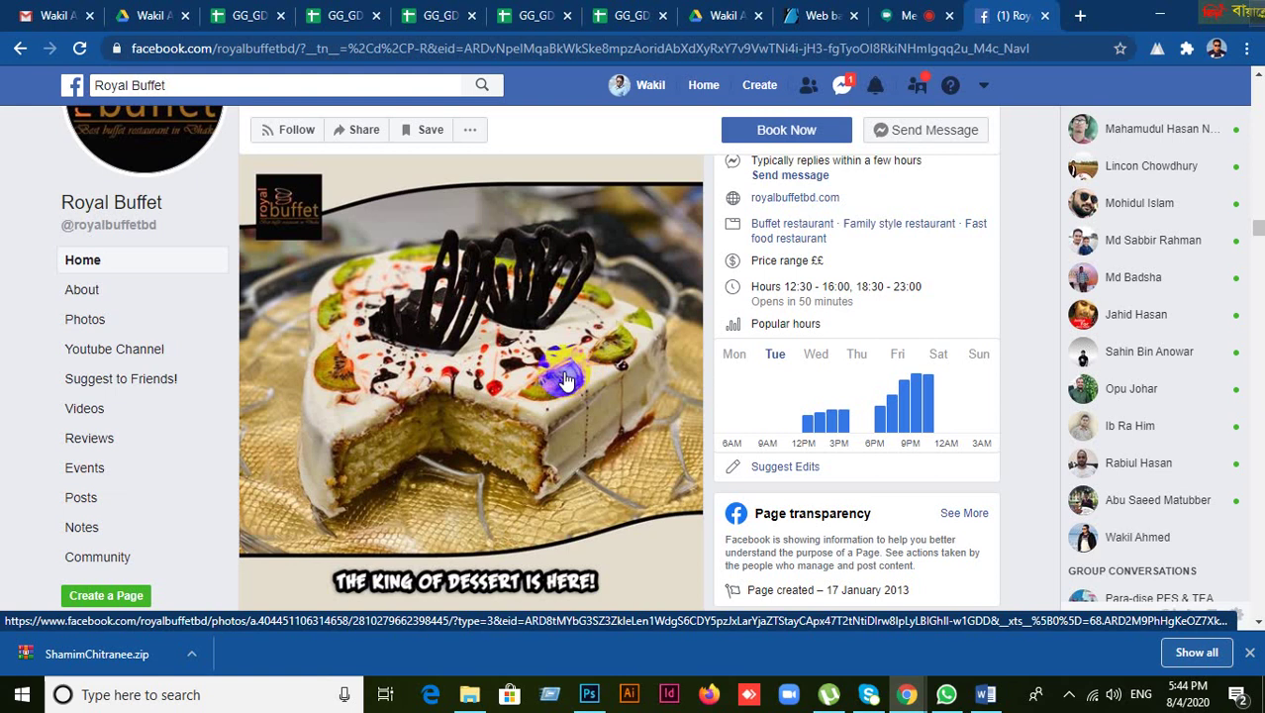
scroll(562, 379, down, 1)
scroll(561, 371, up, 1)
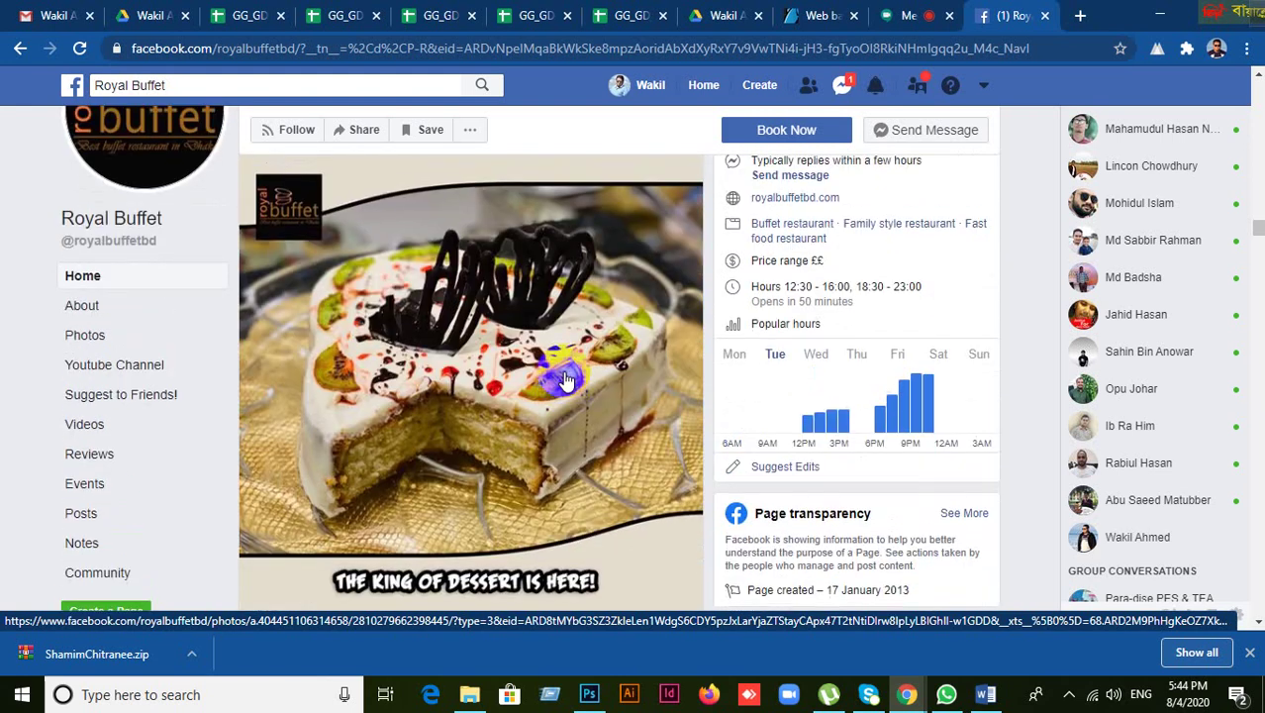
scroll(505, 441, down, 2)
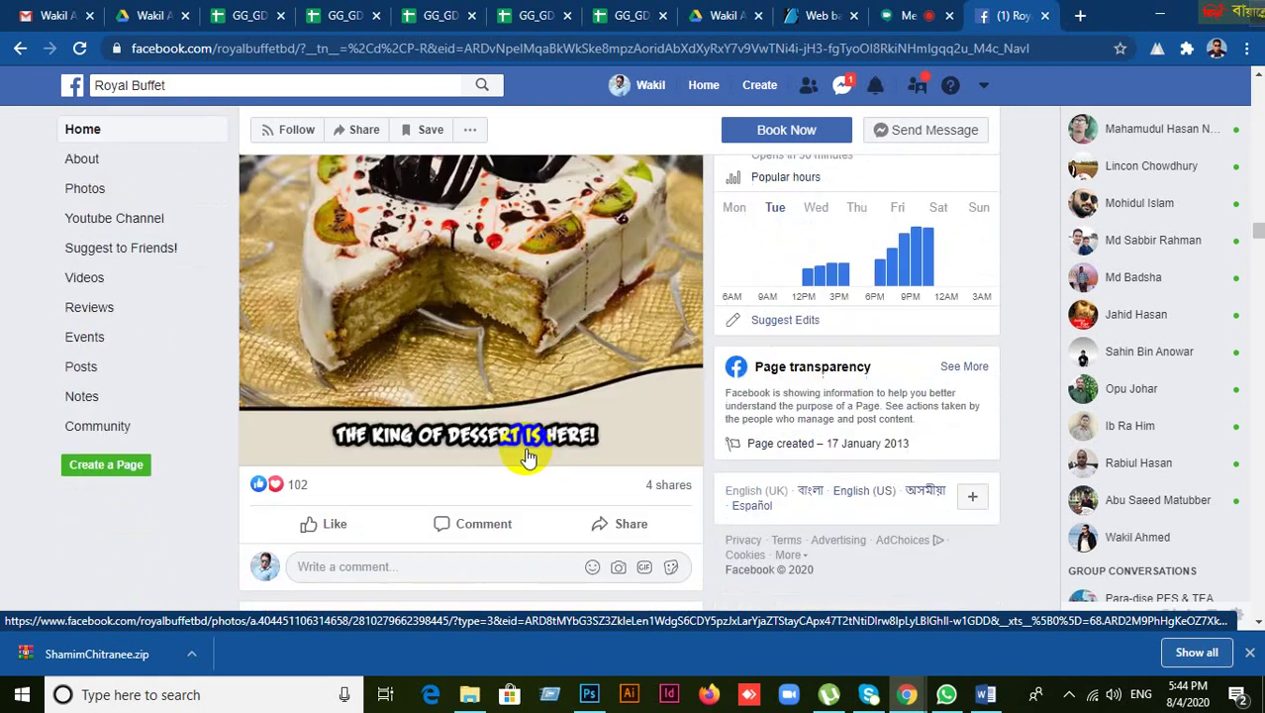
- Compare the cake post's design with the 17 March lunch and dinner buffet poster
scroll(534, 454, down, 6)
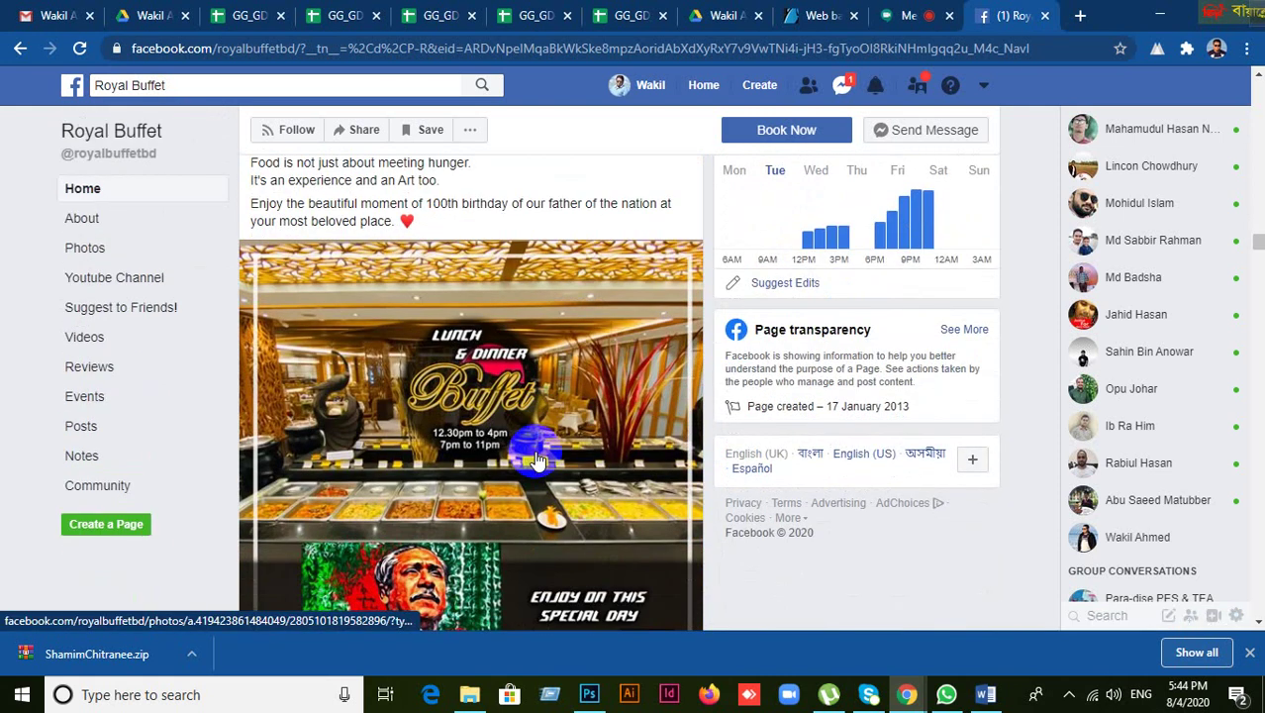
scroll(537, 461, down, 5)
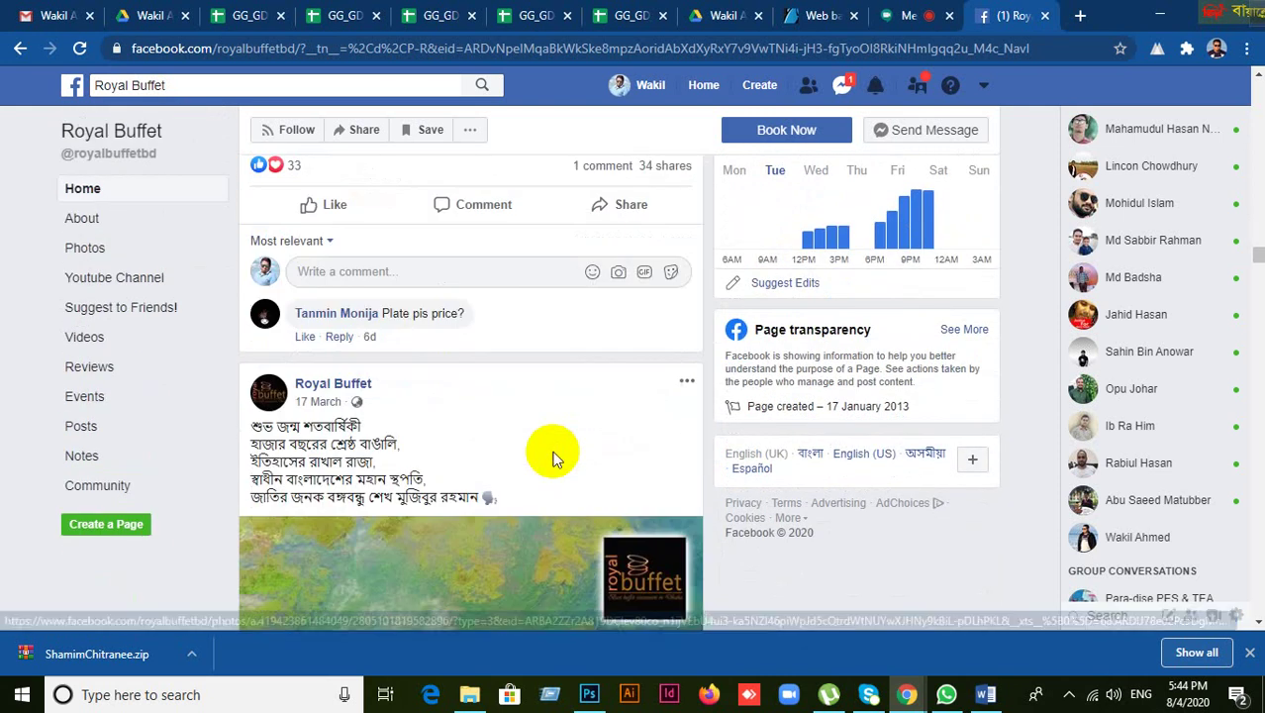
scroll(554, 453, up, 3)
scroll(554, 452, up, 10)
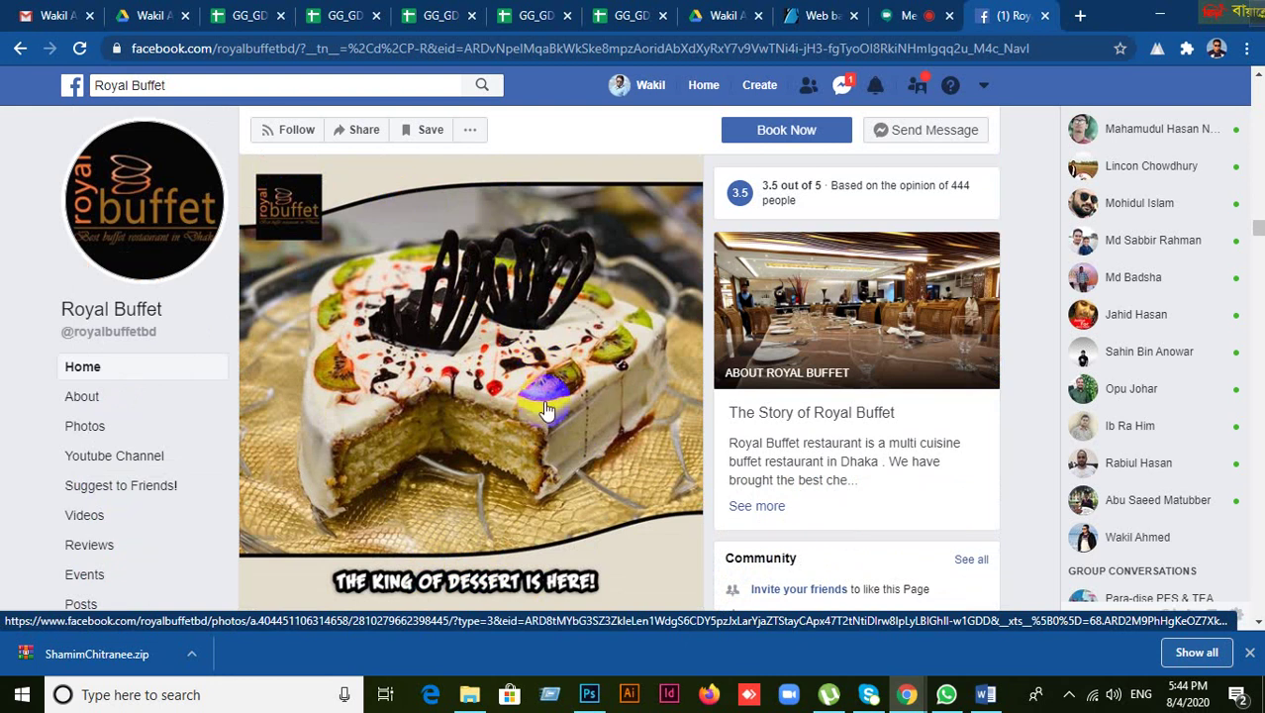
scroll(551, 408, down, 3)
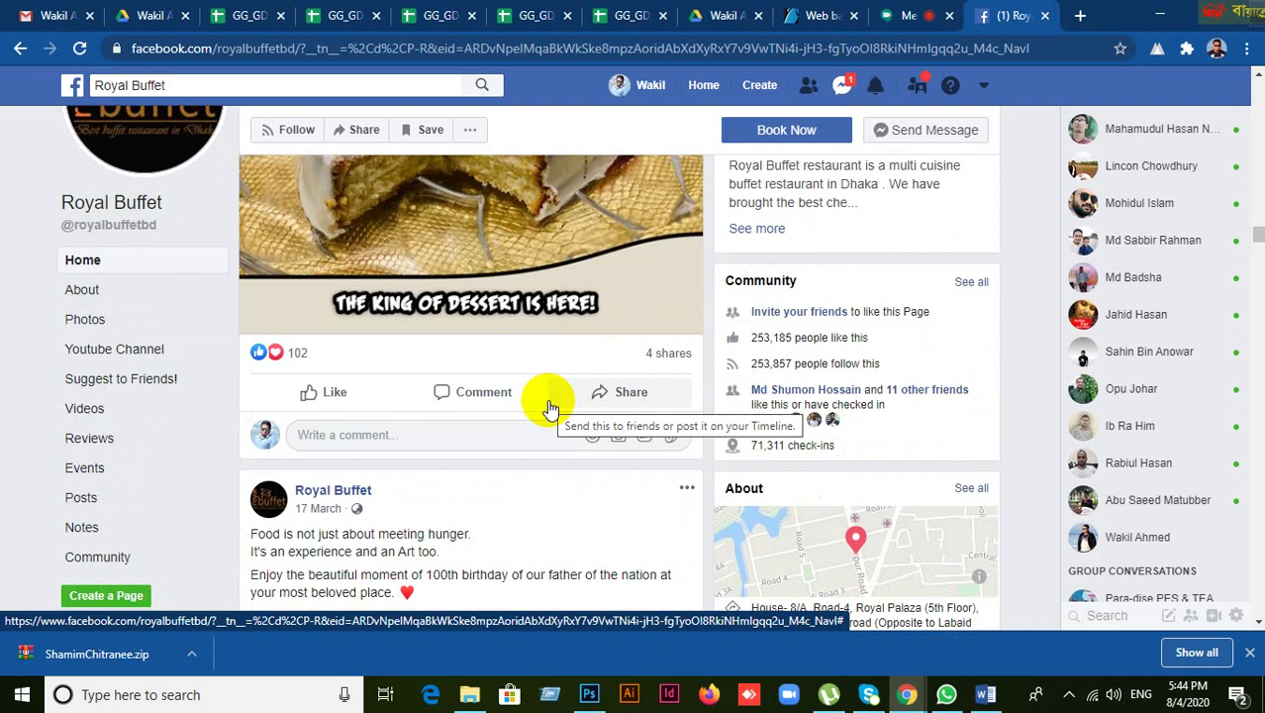
scroll(550, 408, down, 5)
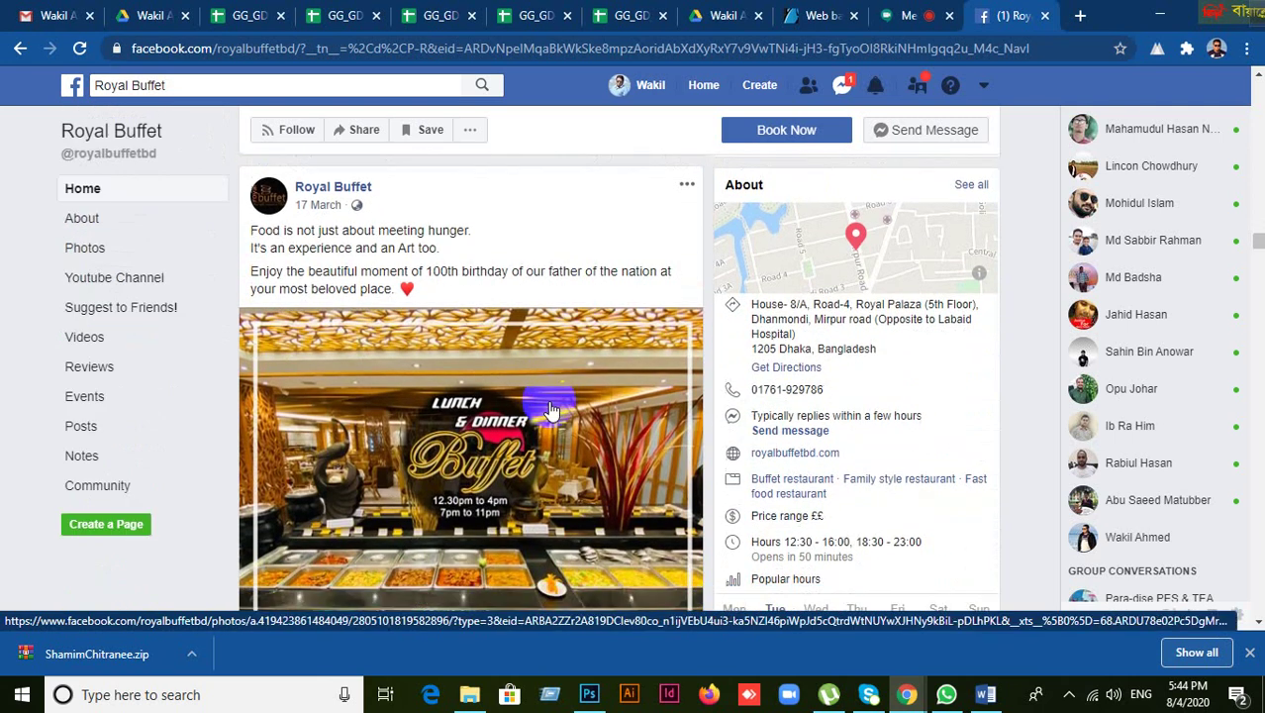
- Examine the post designs for the birth centenary, the Mezbani beef dish and the live kebab section on the Royal Buffet page
scroll(550, 408, down, 7)
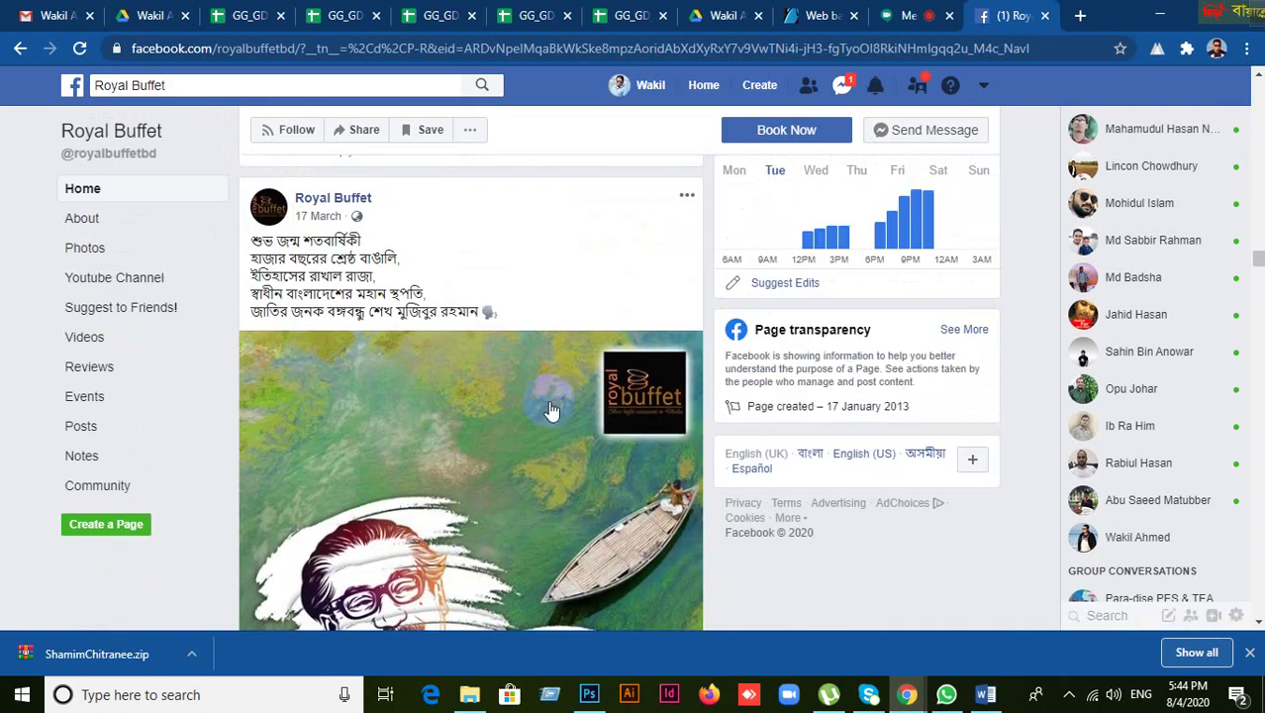
scroll(550, 408, down, 6)
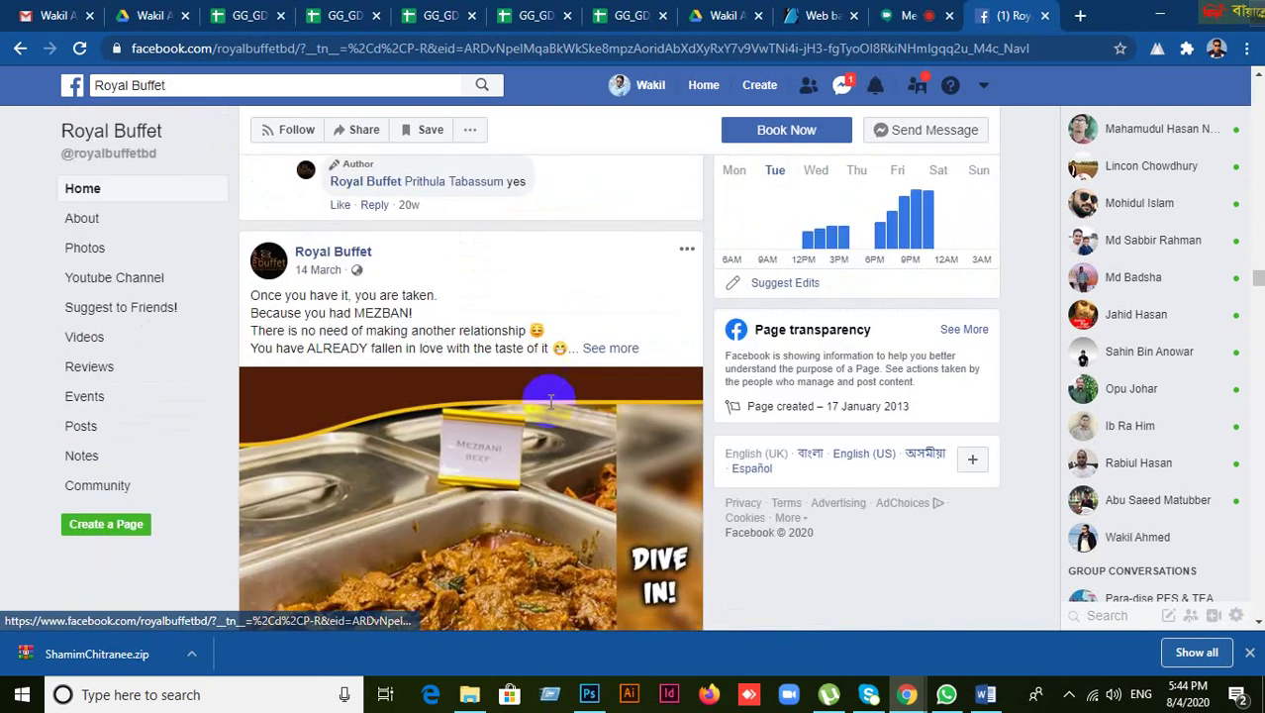
scroll(550, 406, down, 2)
scroll(584, 381, up, 3)
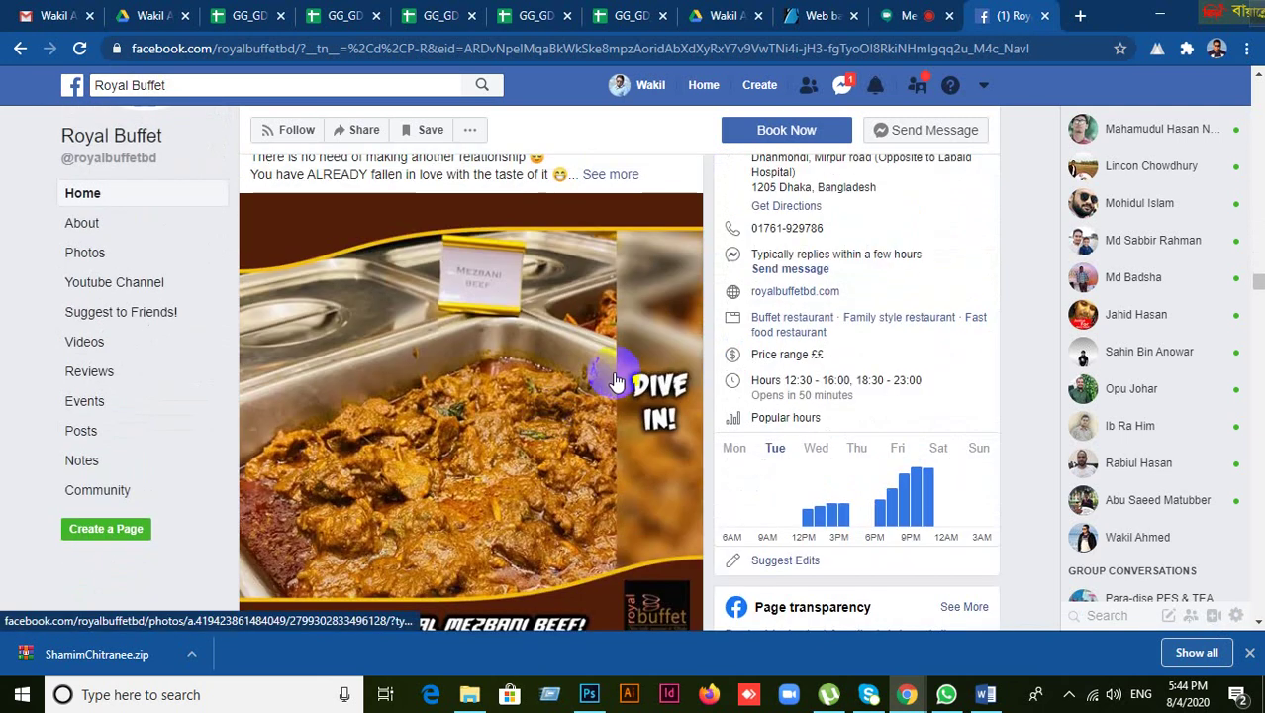
scroll(613, 386, down, 1)
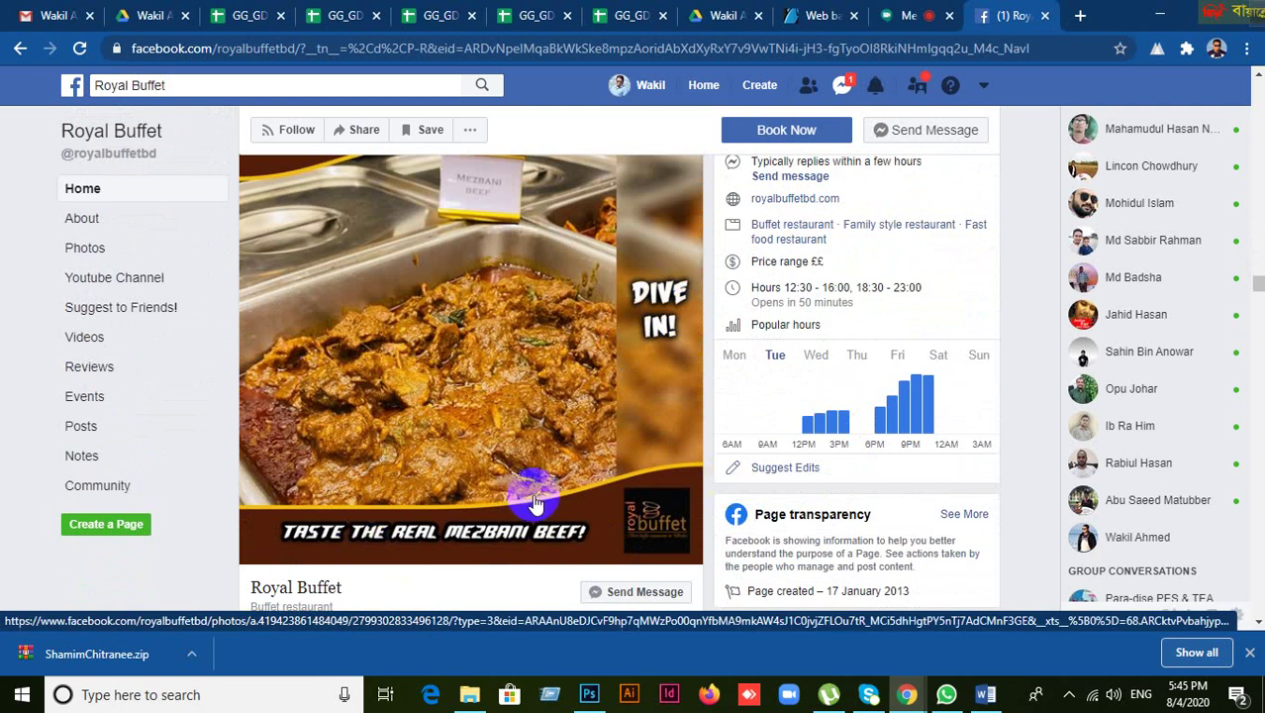
scroll(460, 416, down, 8)
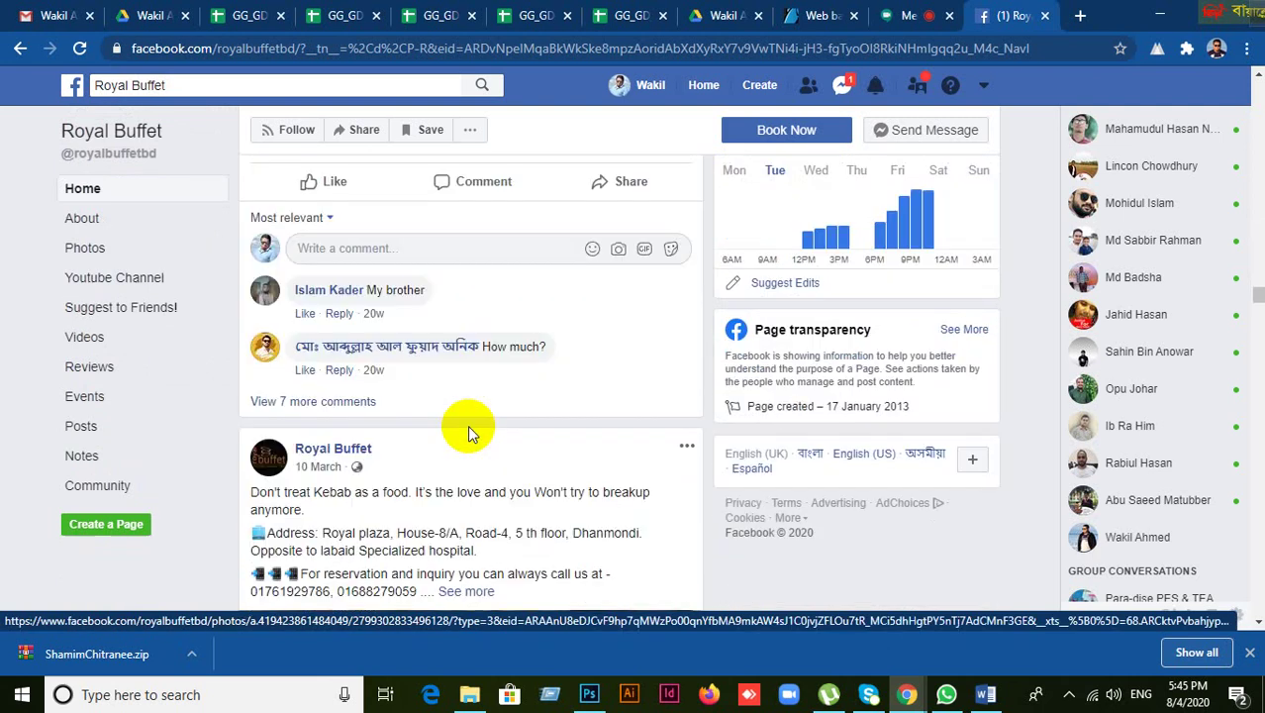
scroll(480, 451, down, 2)
scroll(516, 386, down, 3)
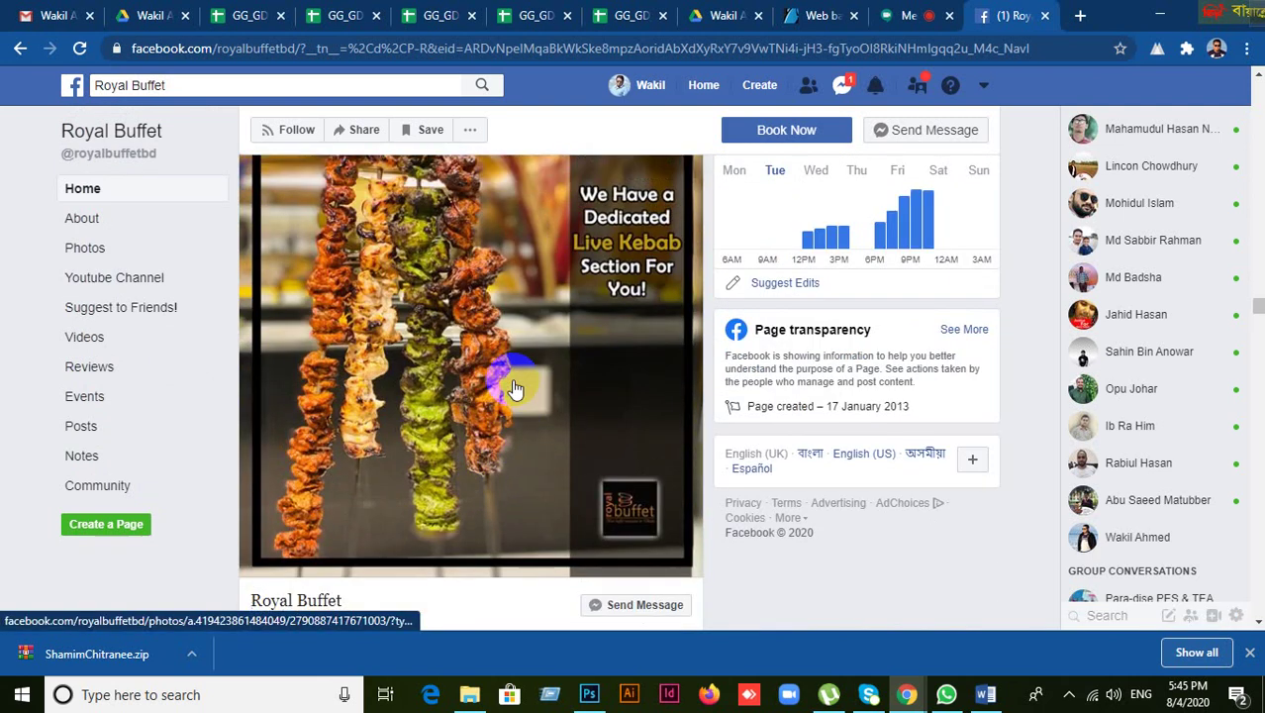
- Examine the earlier lunch buffet, "Have Real Buffet Experience", cupcake and "Have a Royal Buffet with Royal Essence" post designs
scroll(527, 404, down, 10)
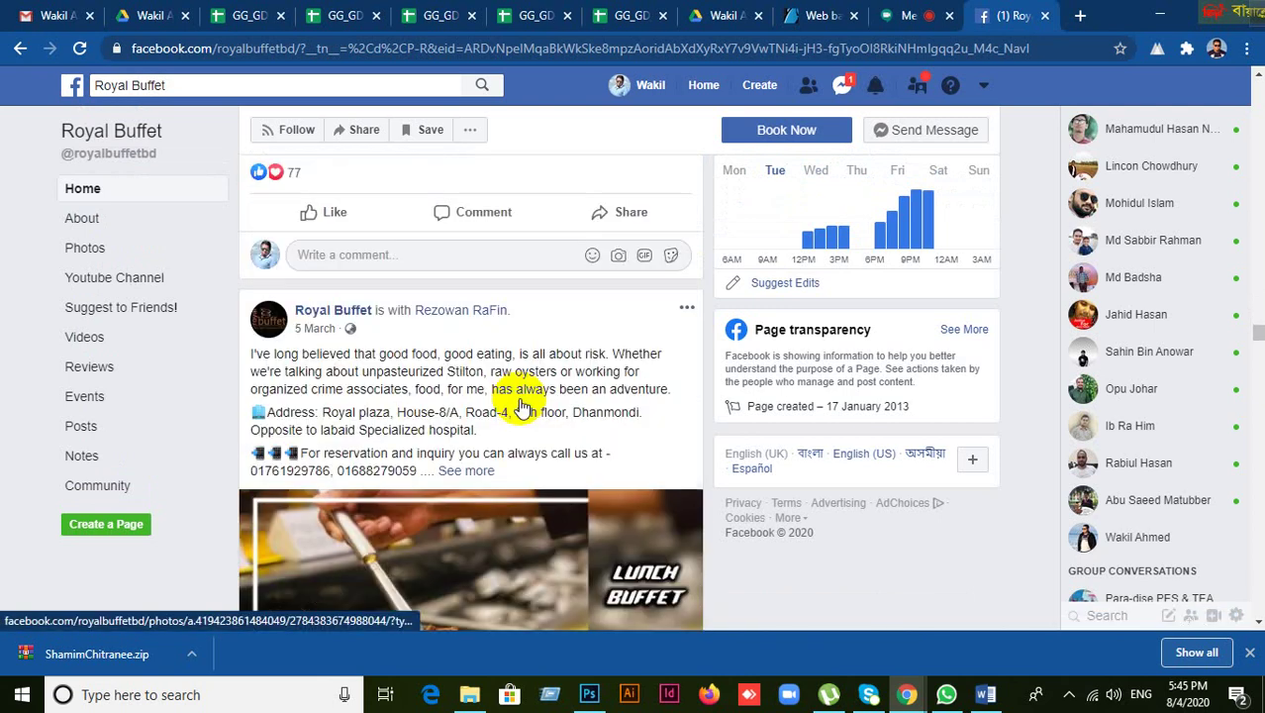
scroll(518, 397, down, 12)
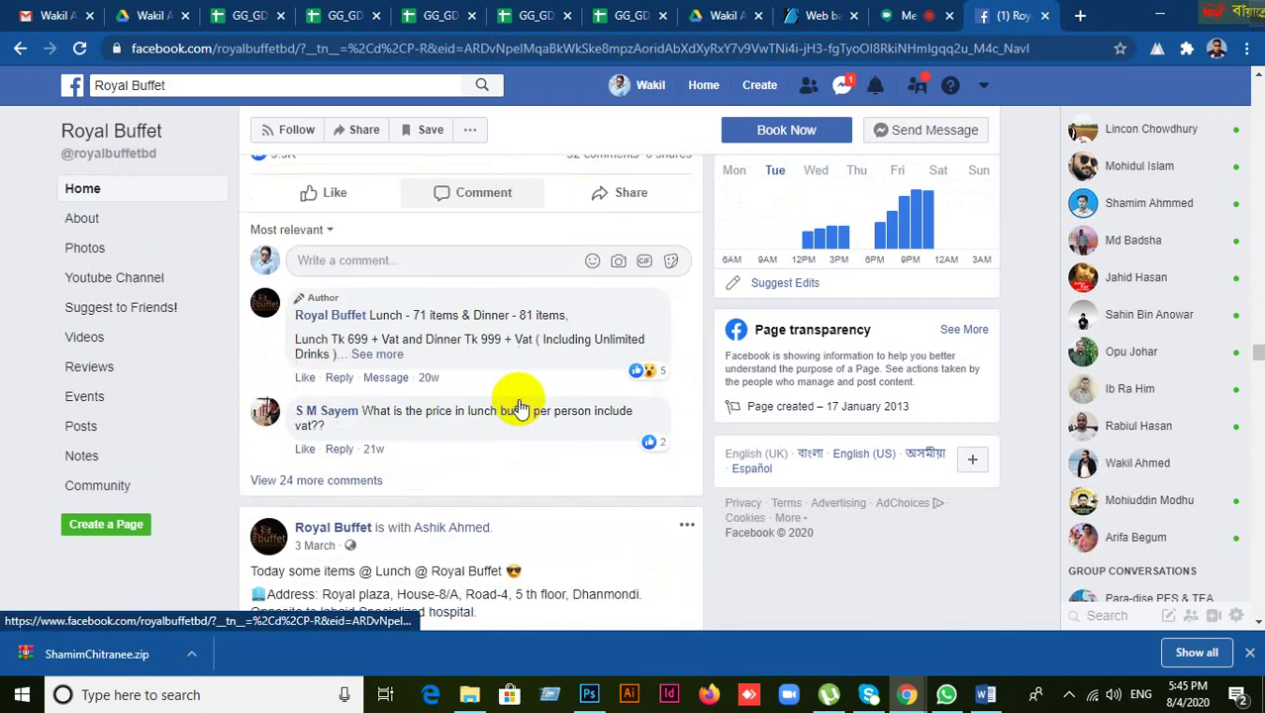
scroll(521, 408, down, 2)
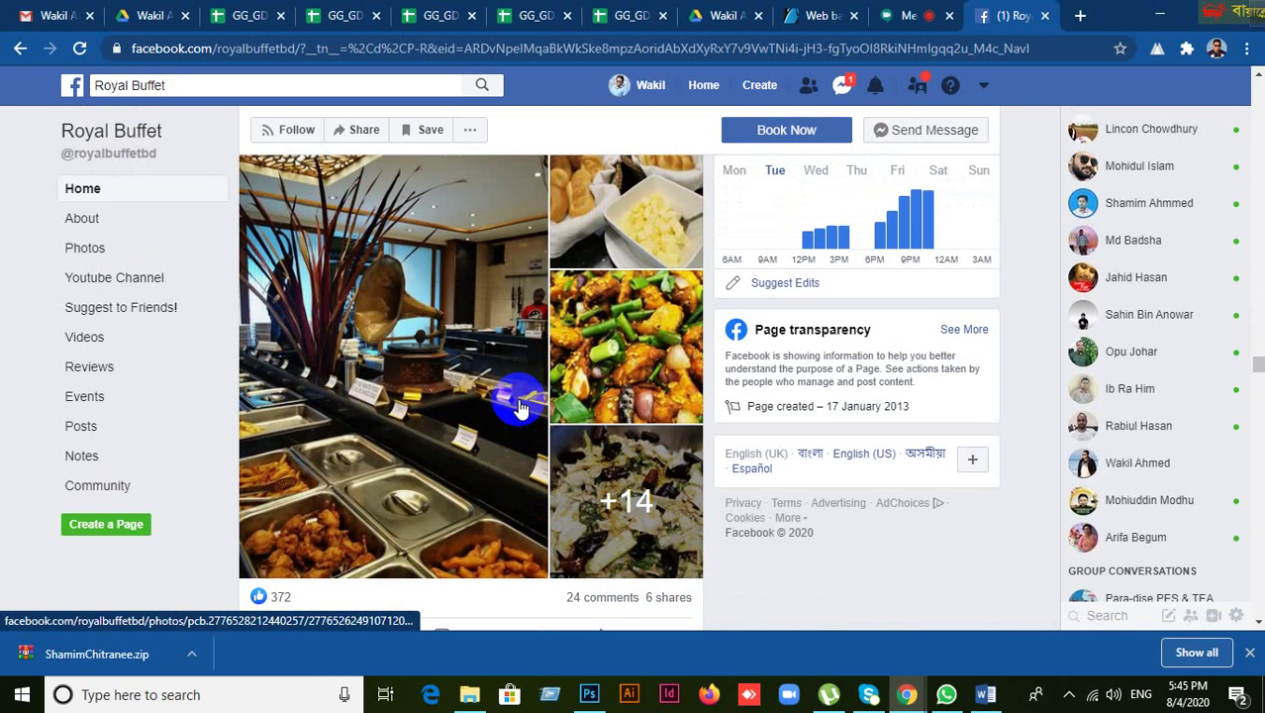
scroll(520, 406, down, 10)
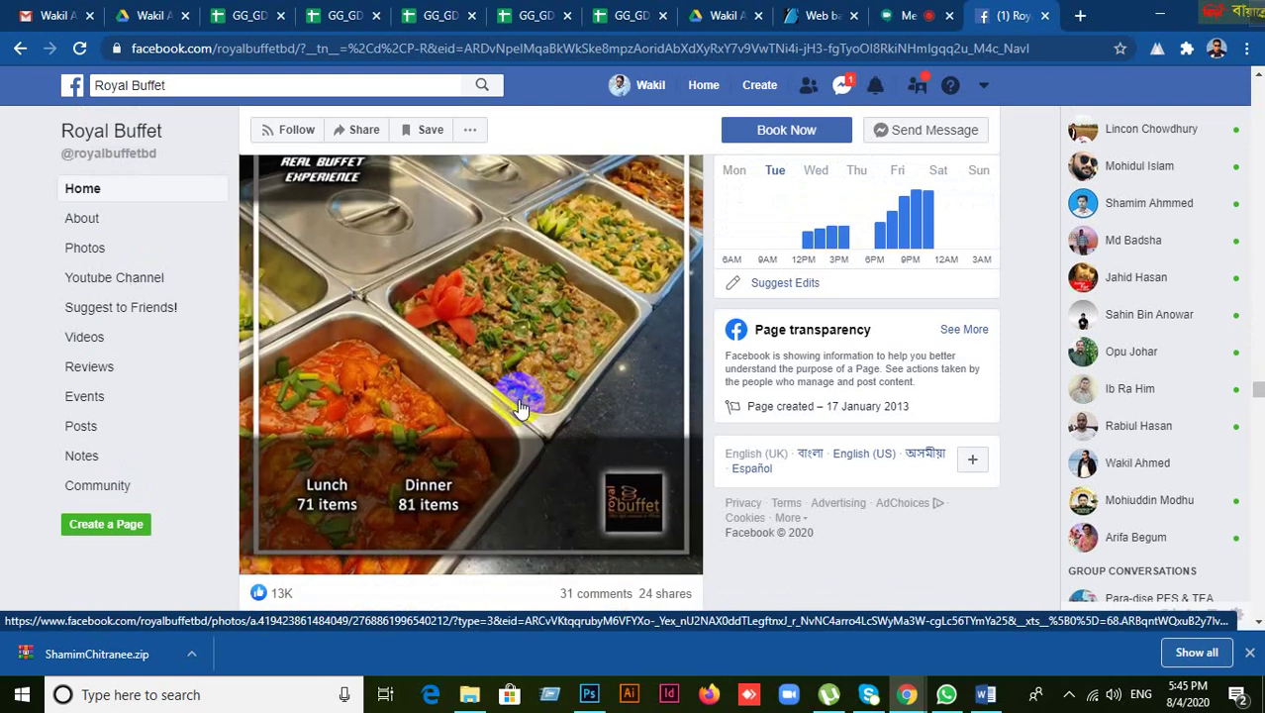
scroll(521, 406, up, 1)
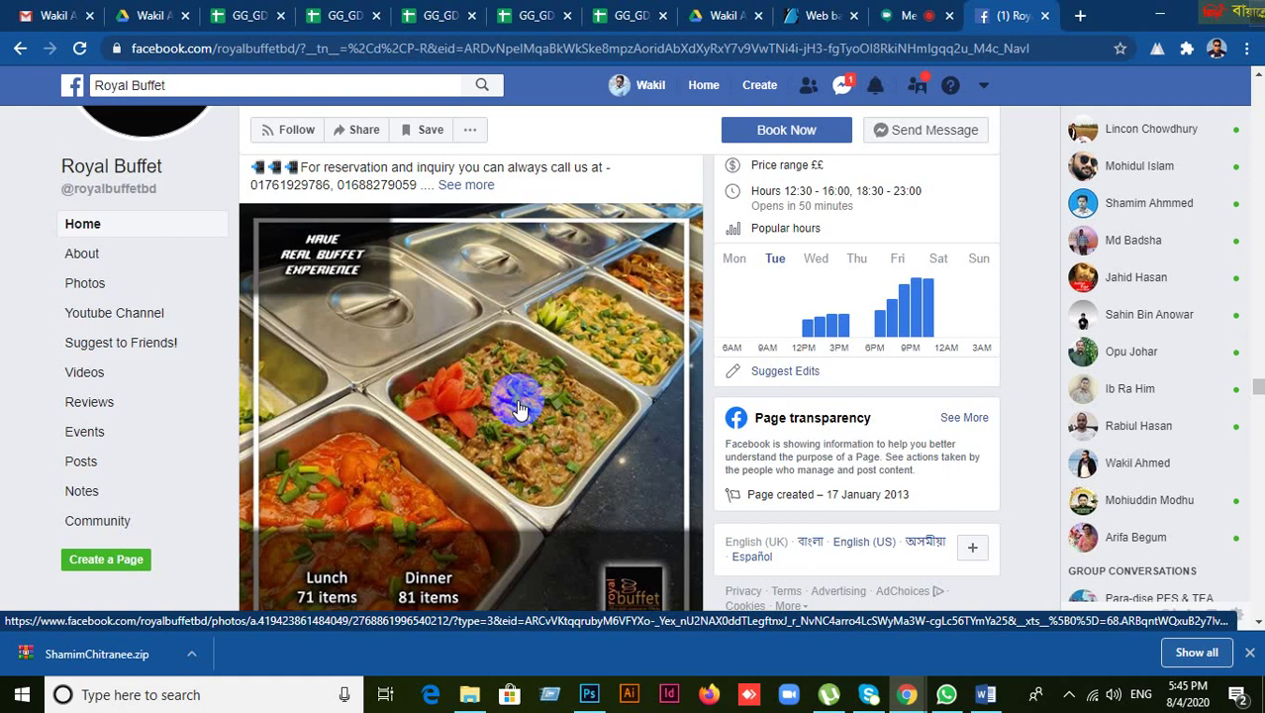
scroll(516, 406, down, 10)
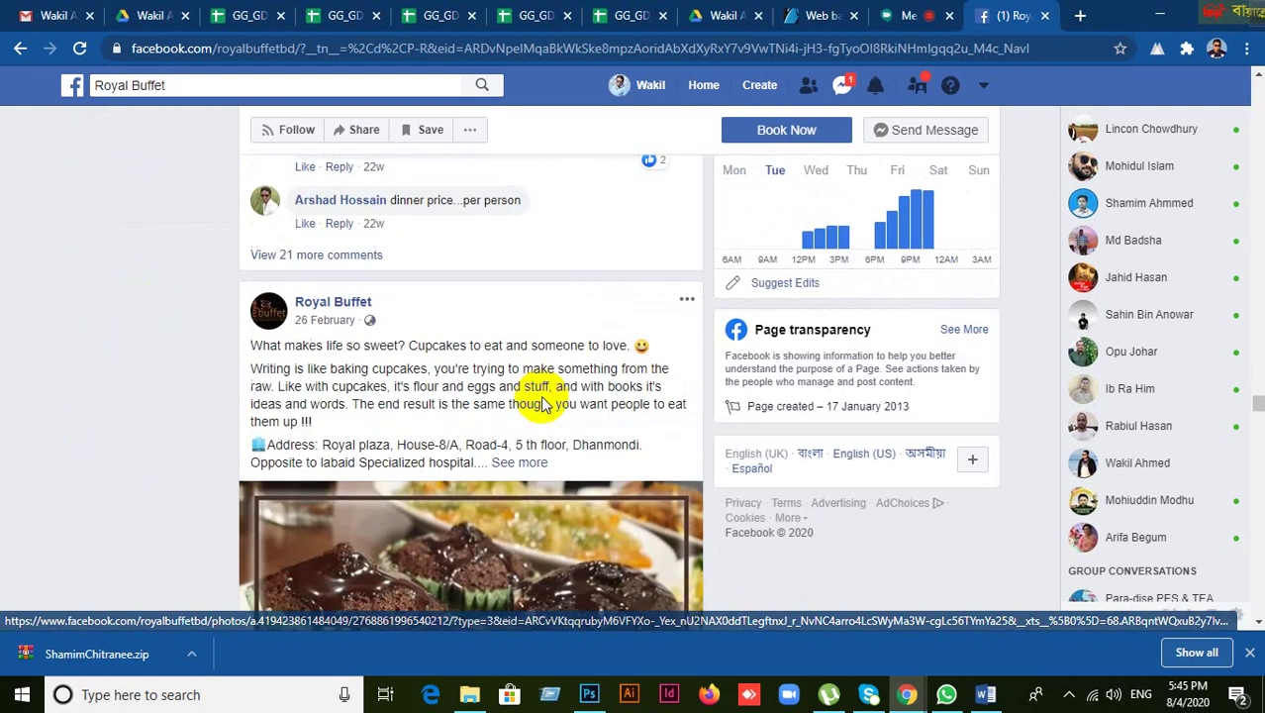
scroll(559, 418, down, 1)
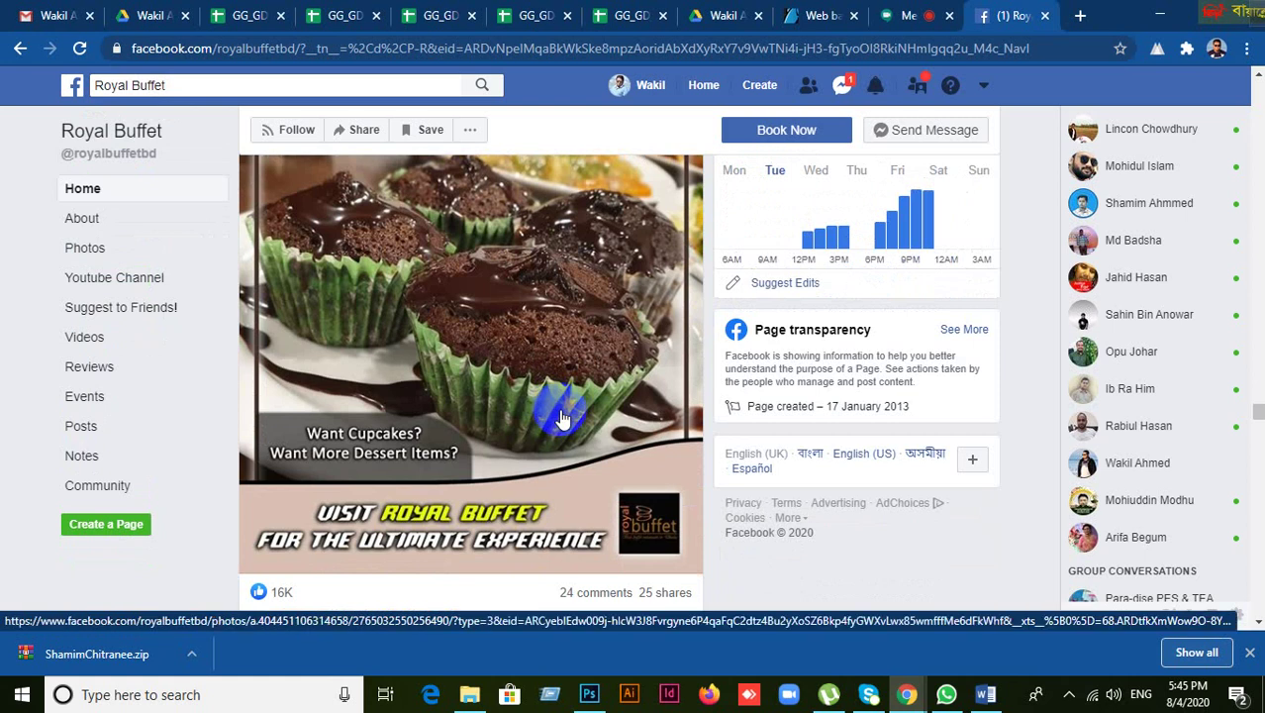
scroll(495, 386, up, 1)
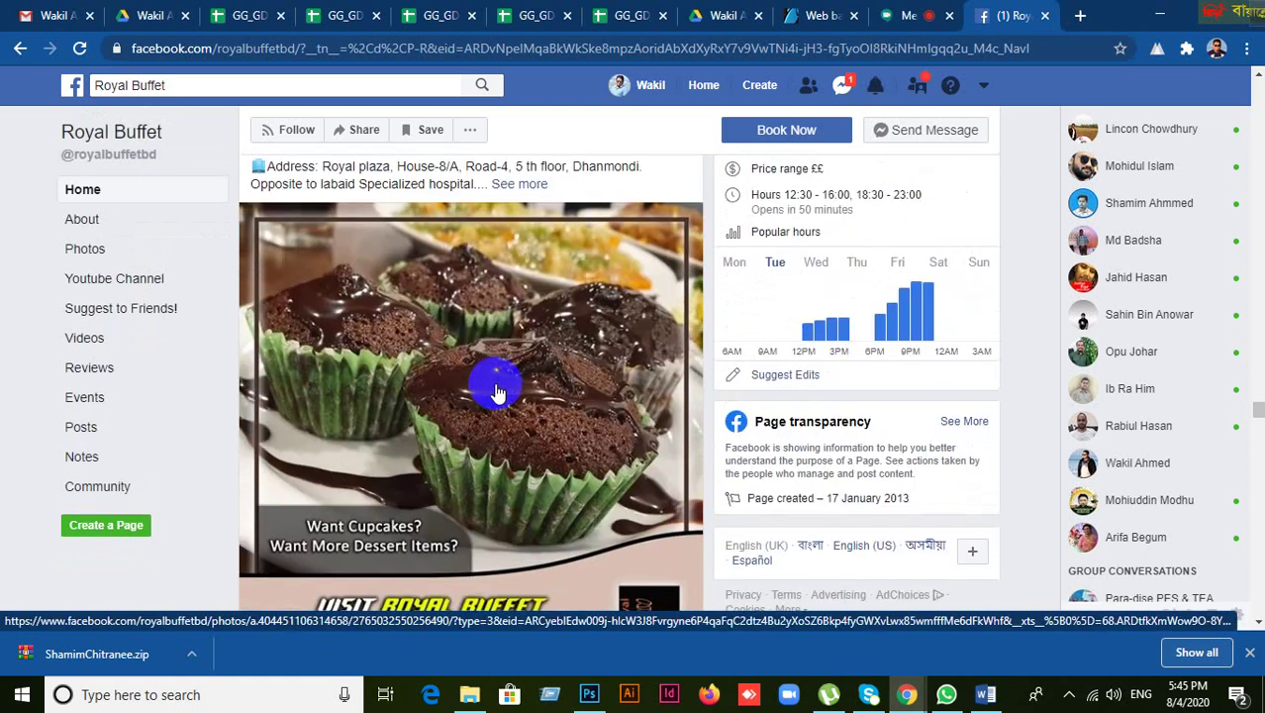
scroll(498, 393, down, 8)
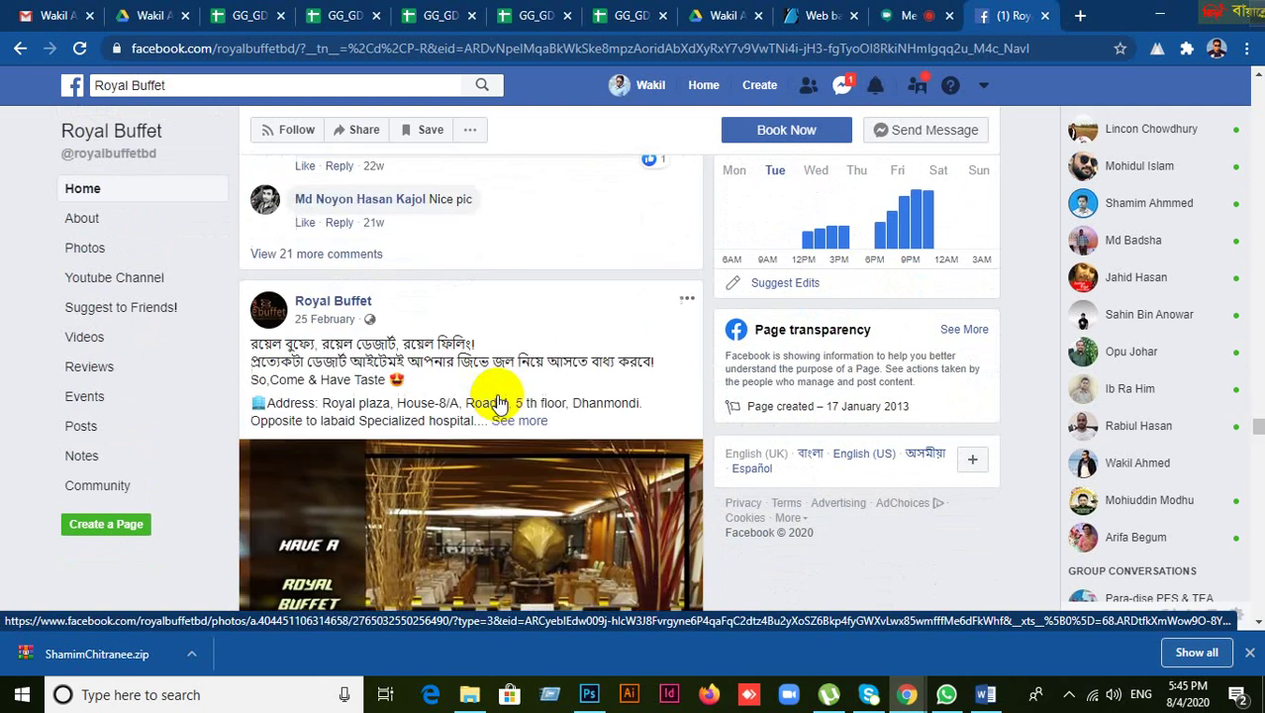
scroll(498, 403, down, 3)
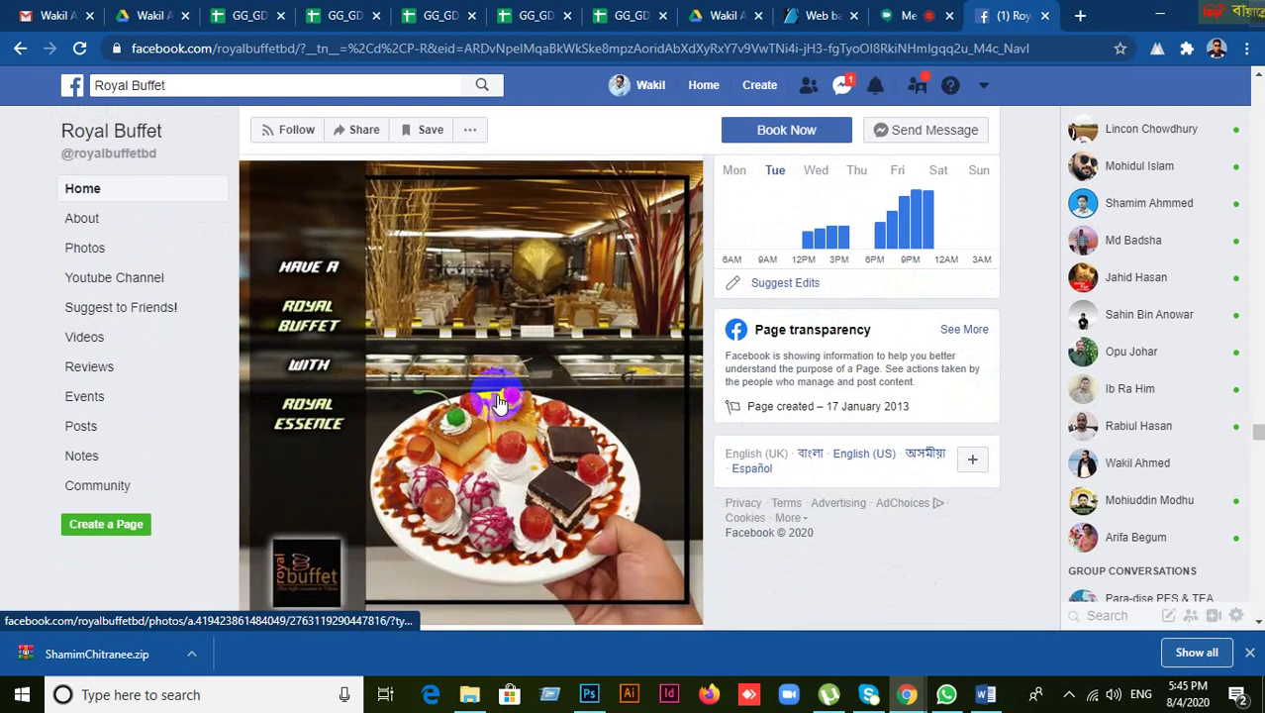
- Open the Pixabay website in a new browser tab
click(1087, 16)
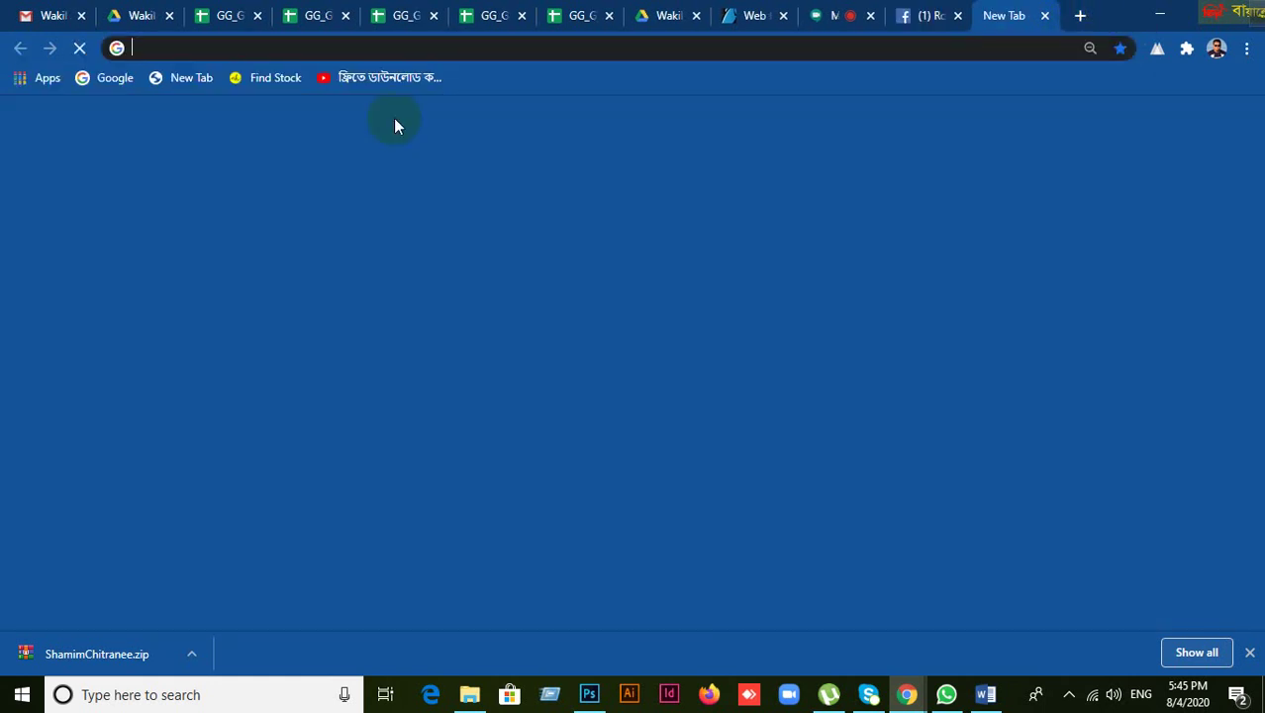
text(www.i)
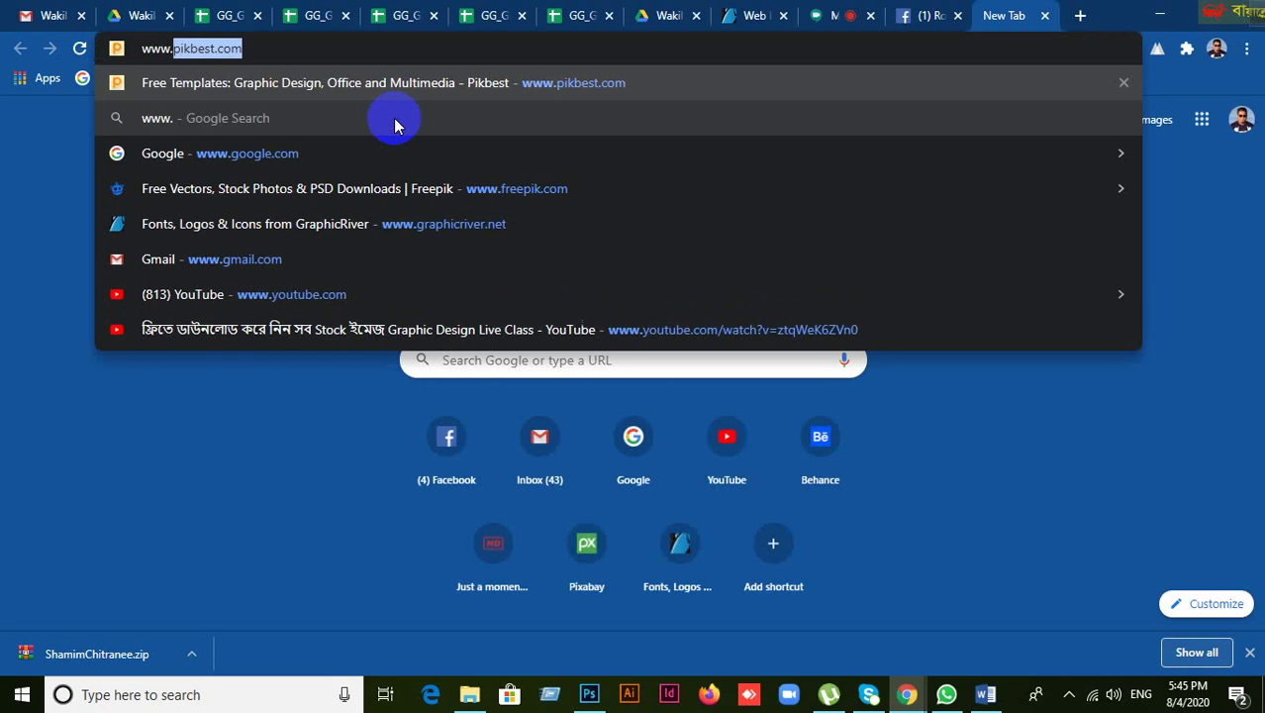
key(BackSpace)
key(BackSpace)
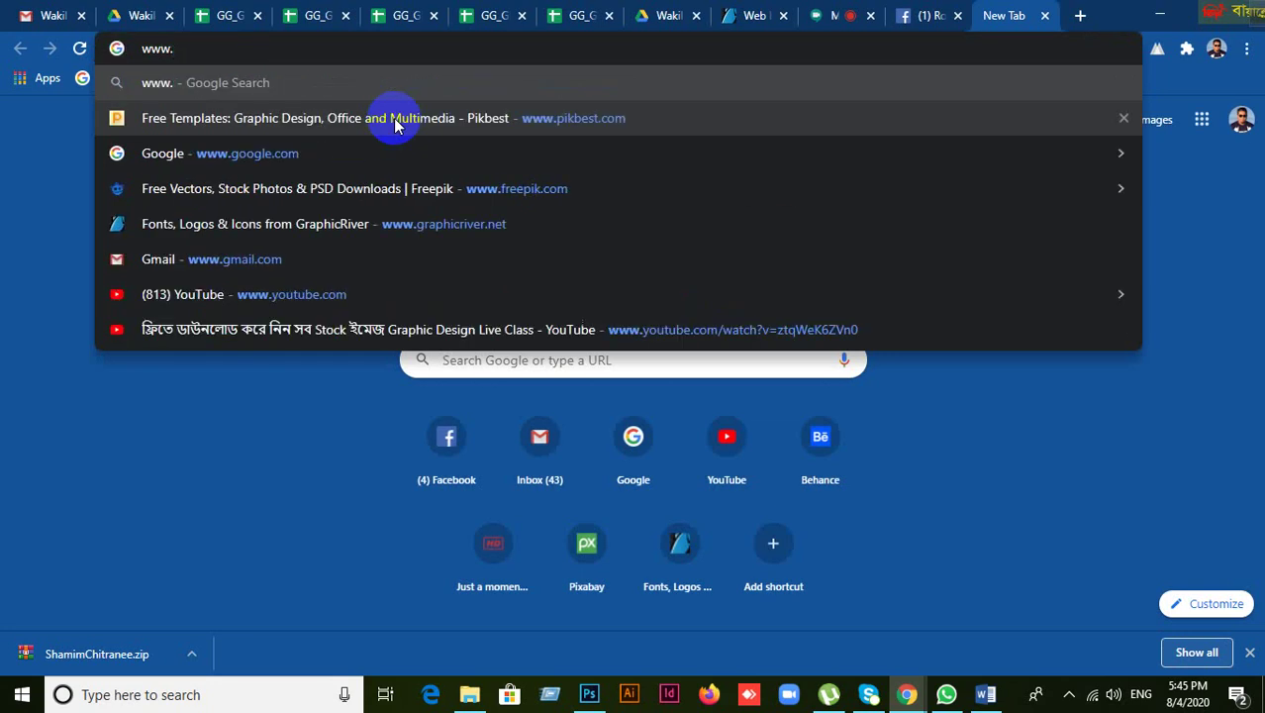
text(pi)
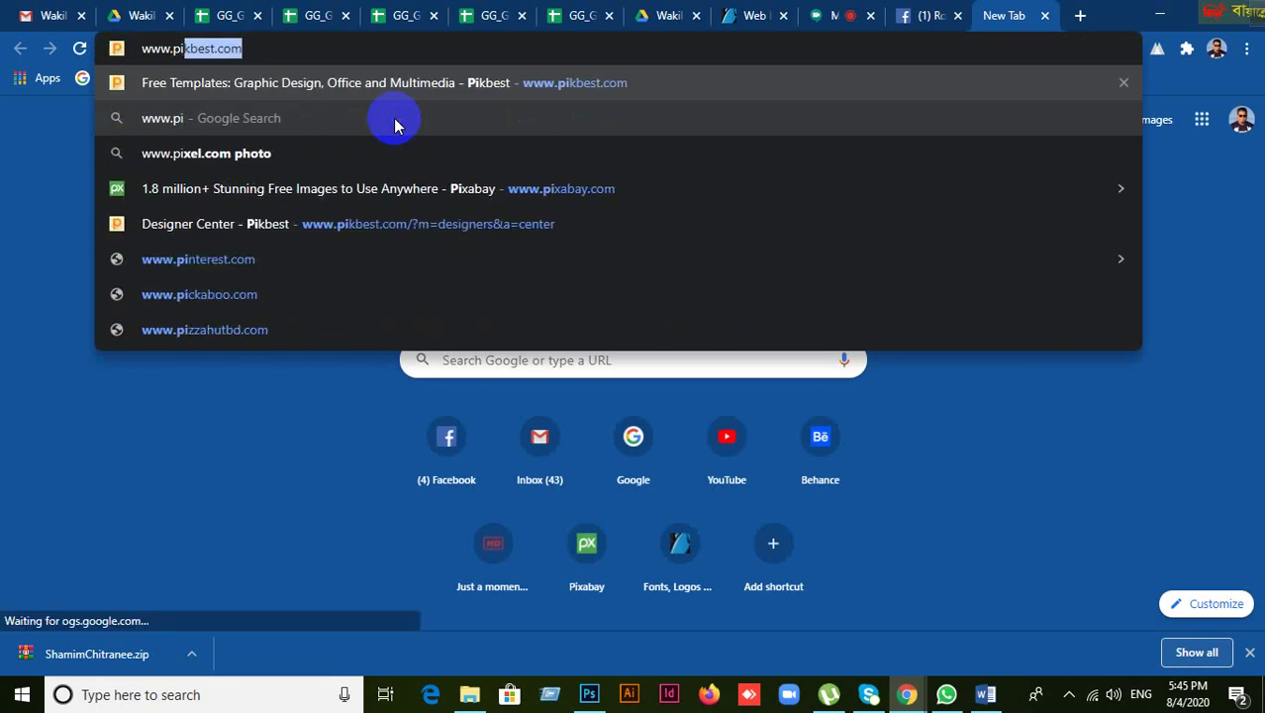
text(x)
key(Return)
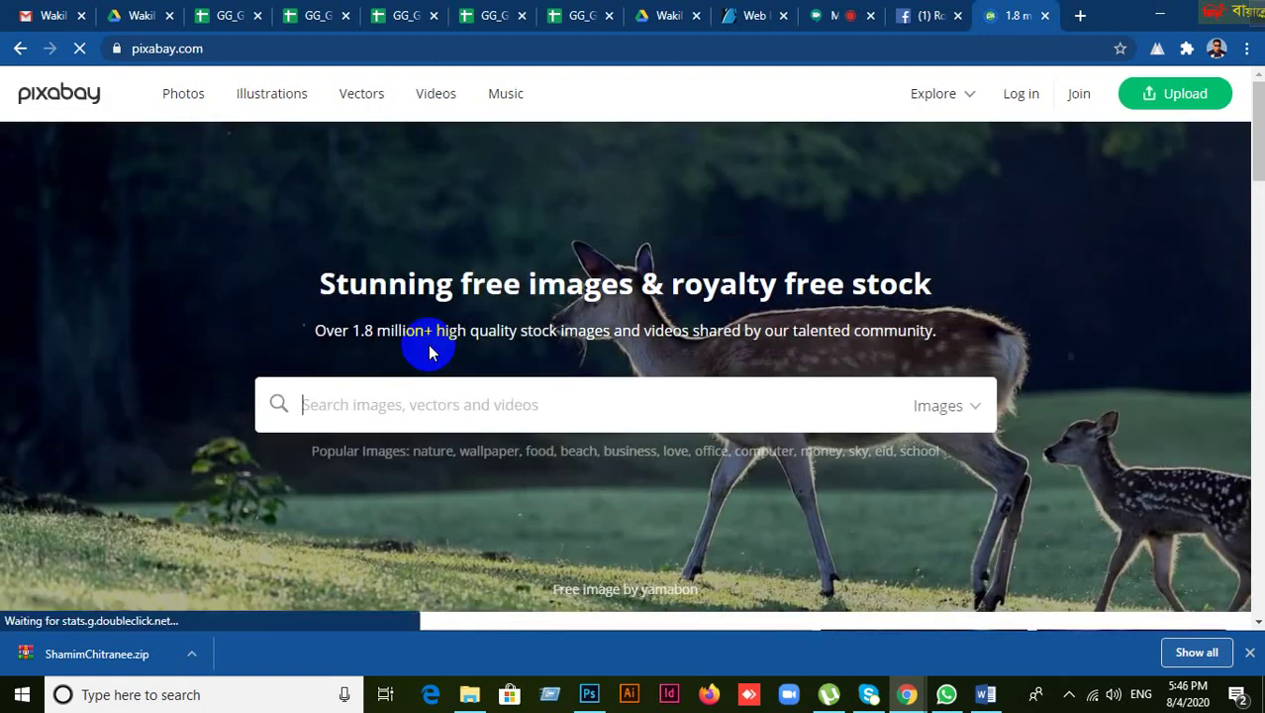
text(fo)
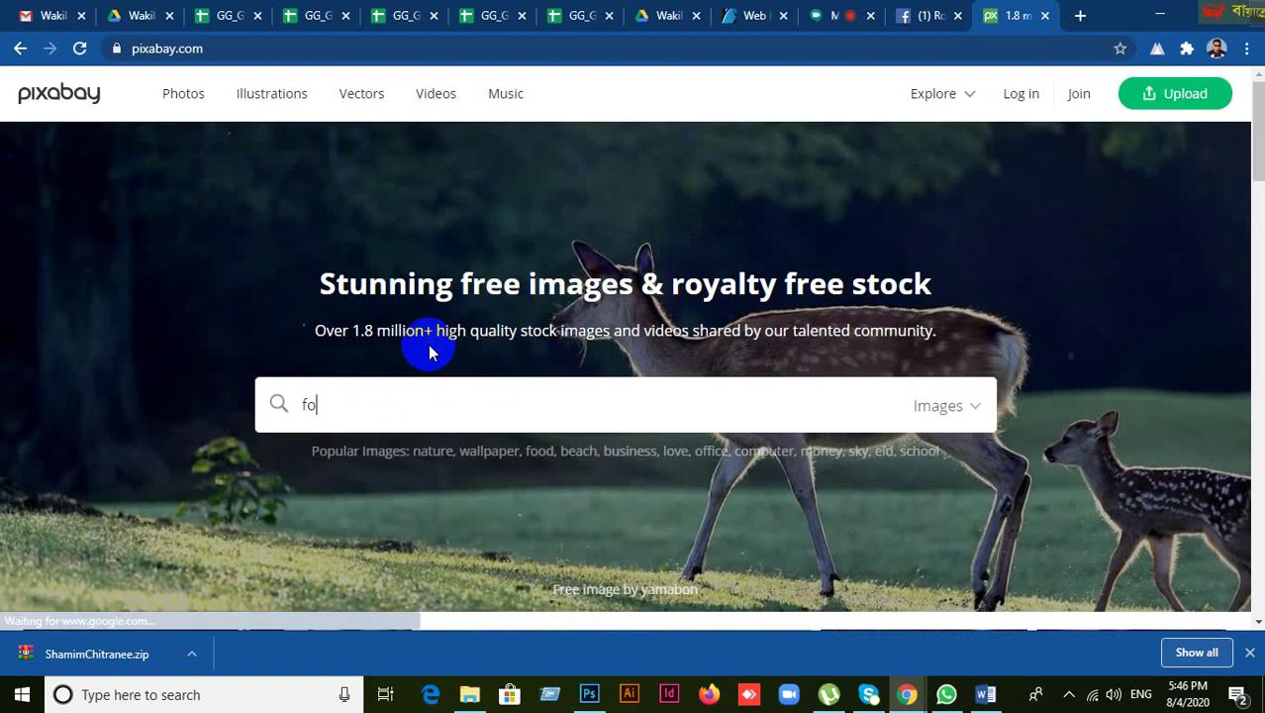
text(od)
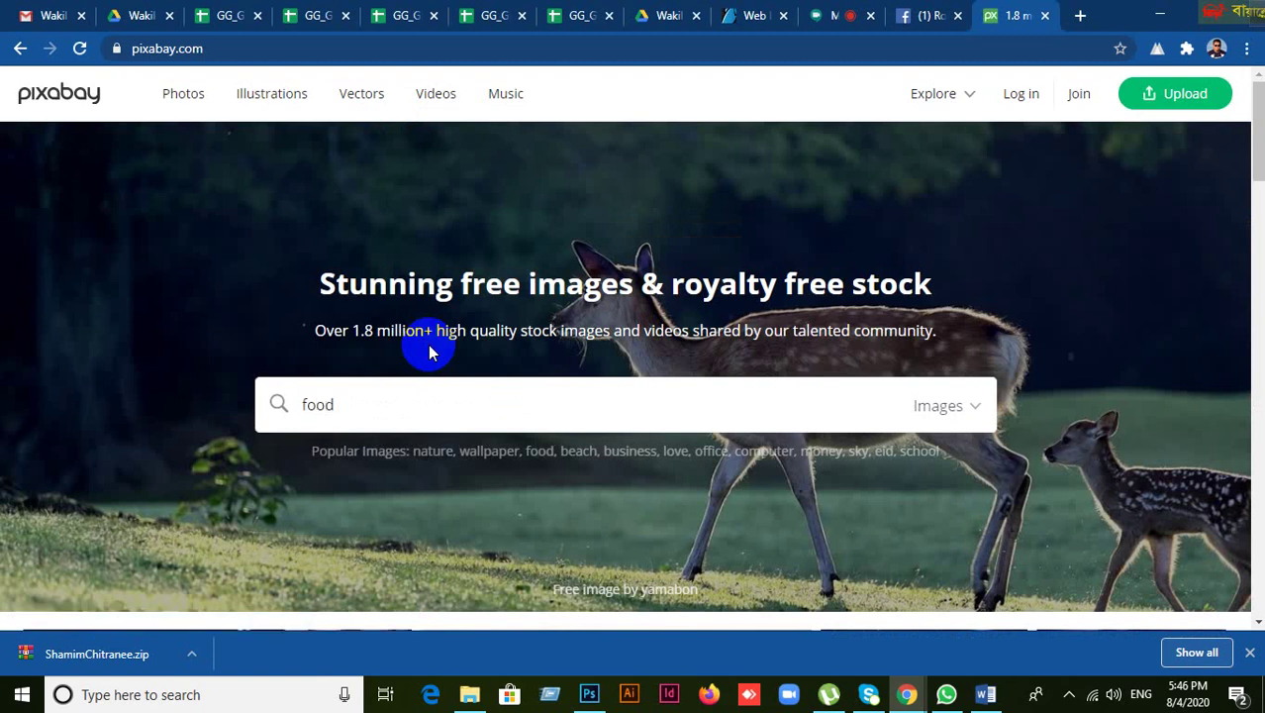
key(BackSpace)
click(357, 400)
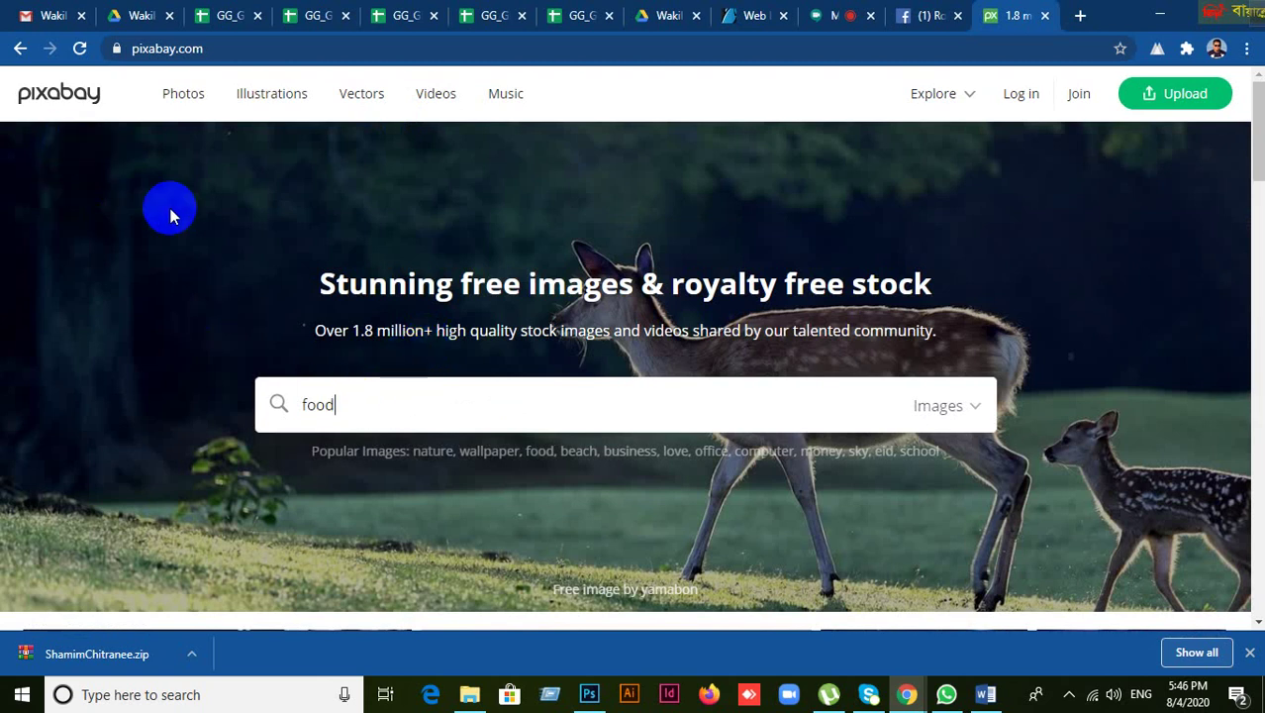
click(356, 397)
click(362, 401)
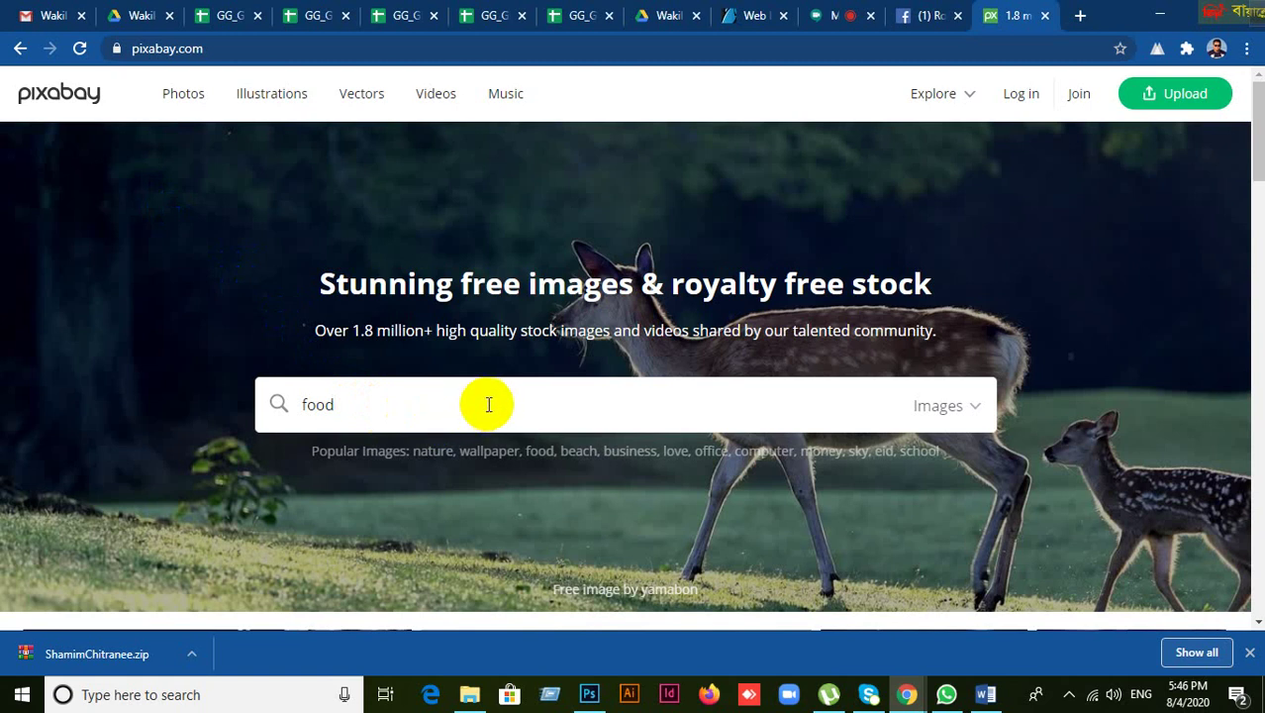
key(BackSpace)
key(BackSpace)
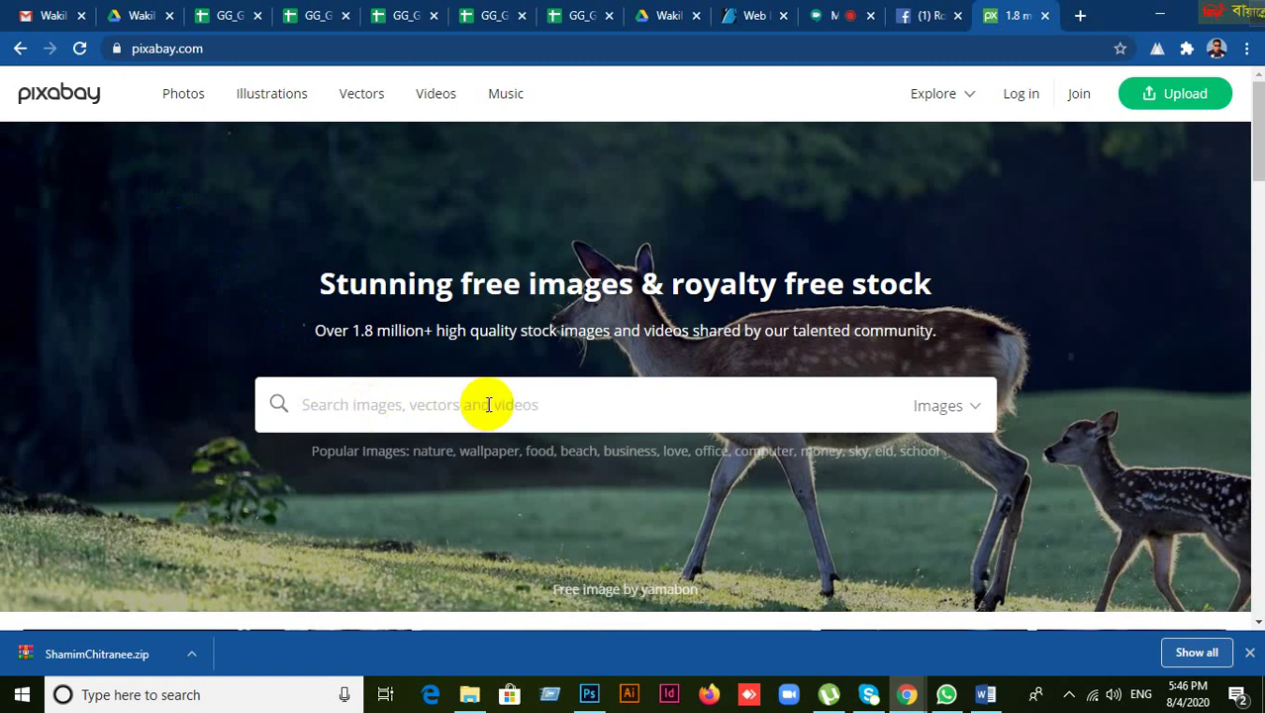
text(food)
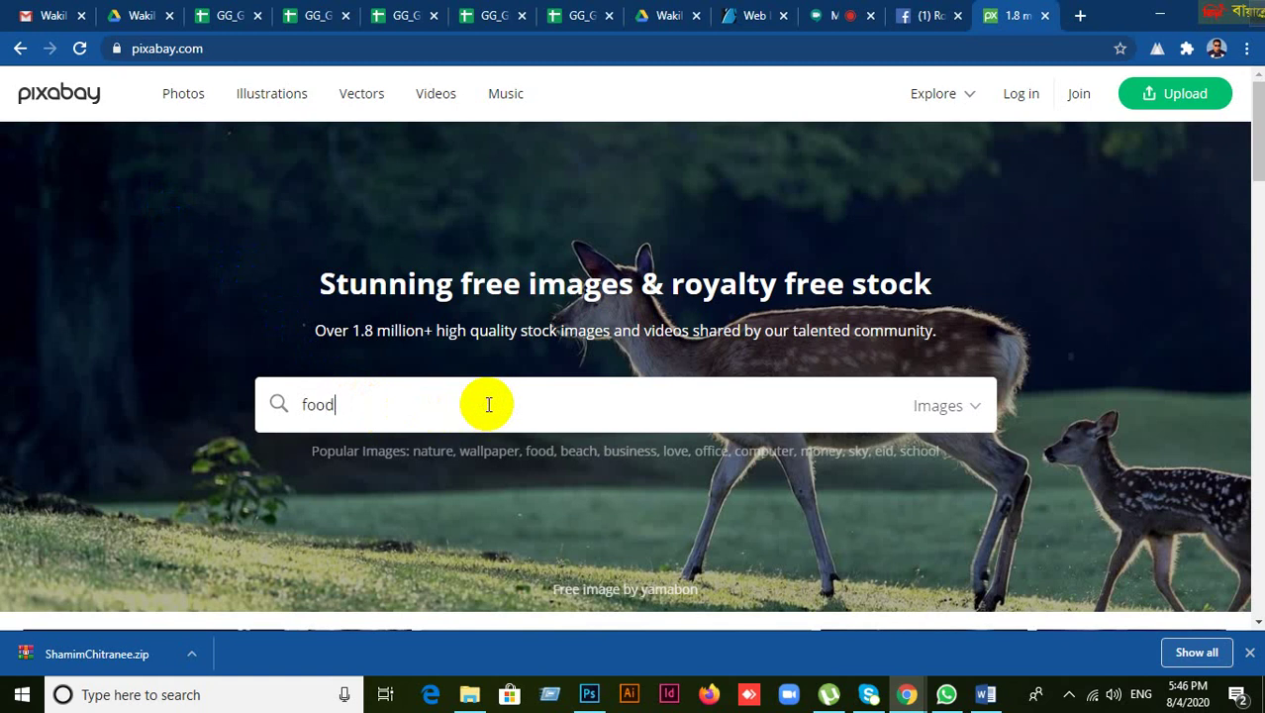
key(BackSpace)
key(BackSpace)
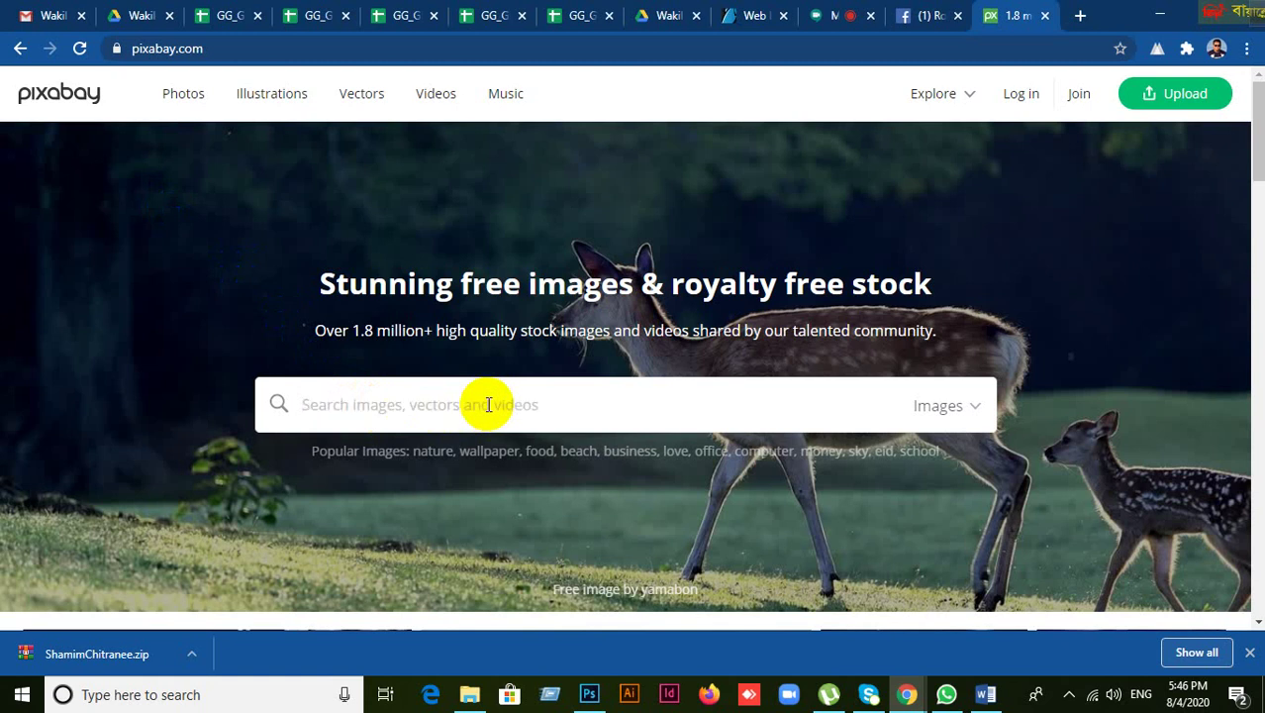
- Search Pixabay for "restaurant menu" images and look through the results
text(restaurant menu)
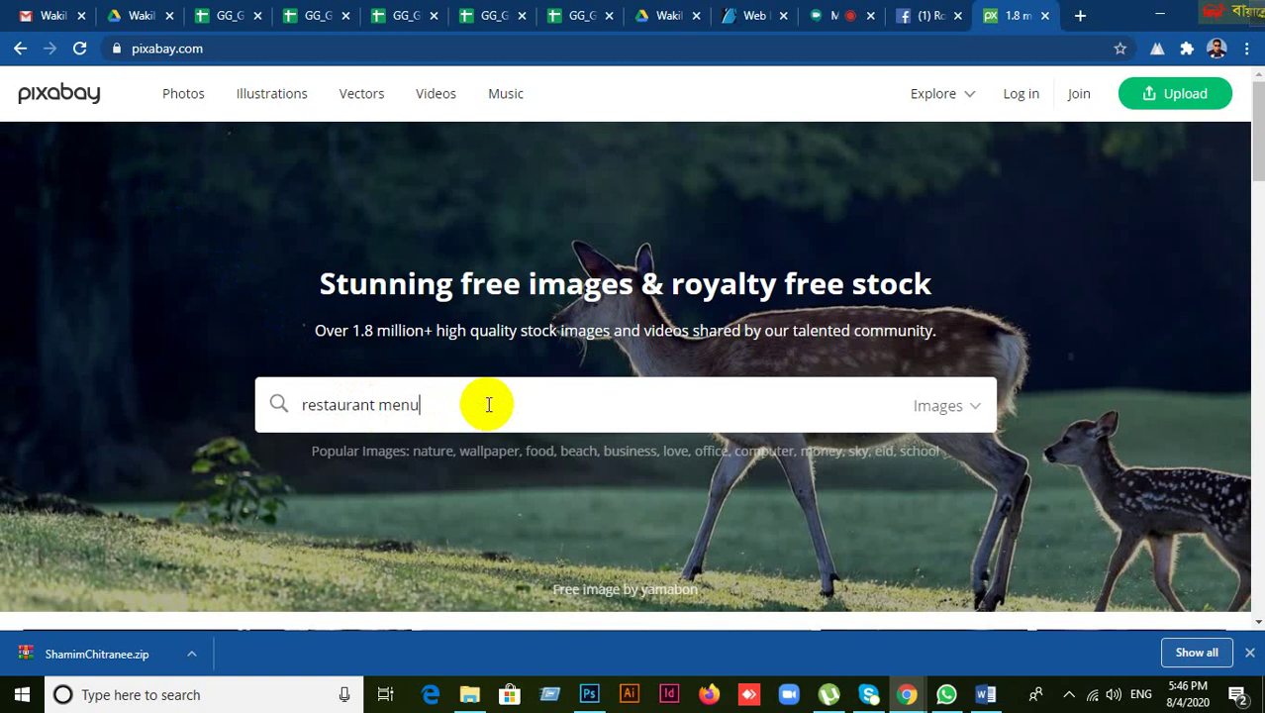
key(Return)
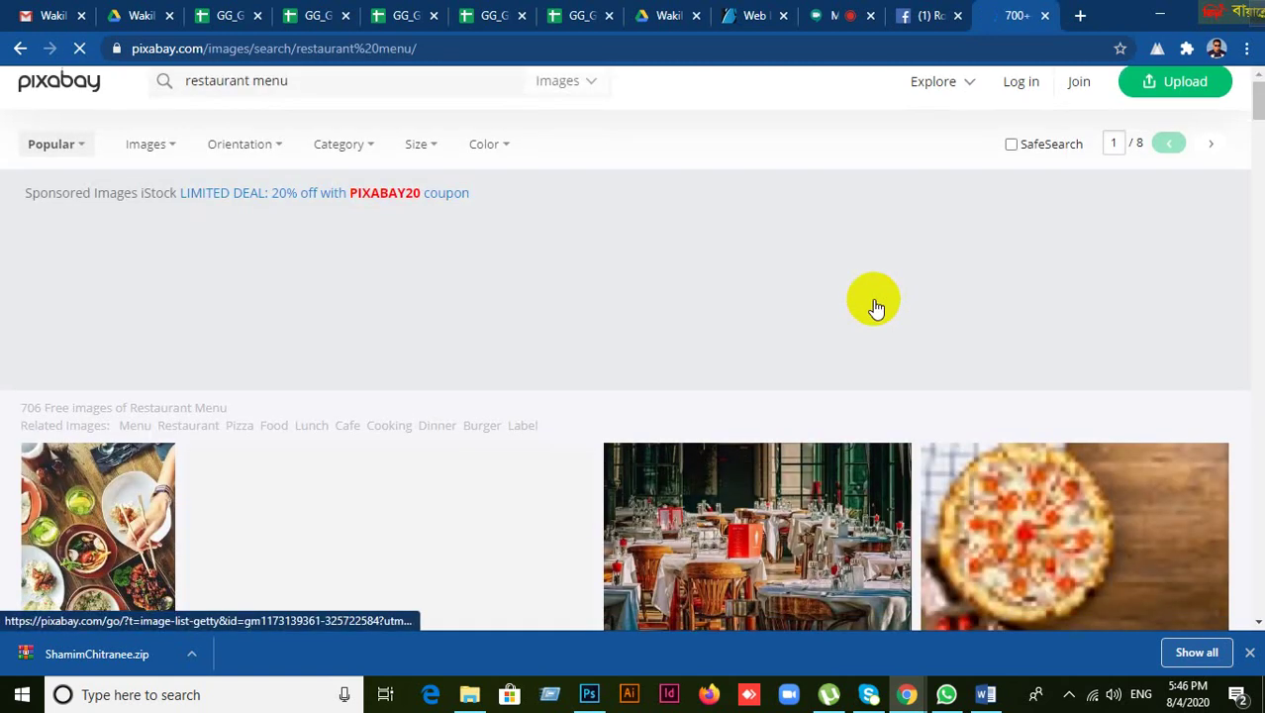
scroll(875, 304, down, 3)
scroll(844, 354, down, 5)
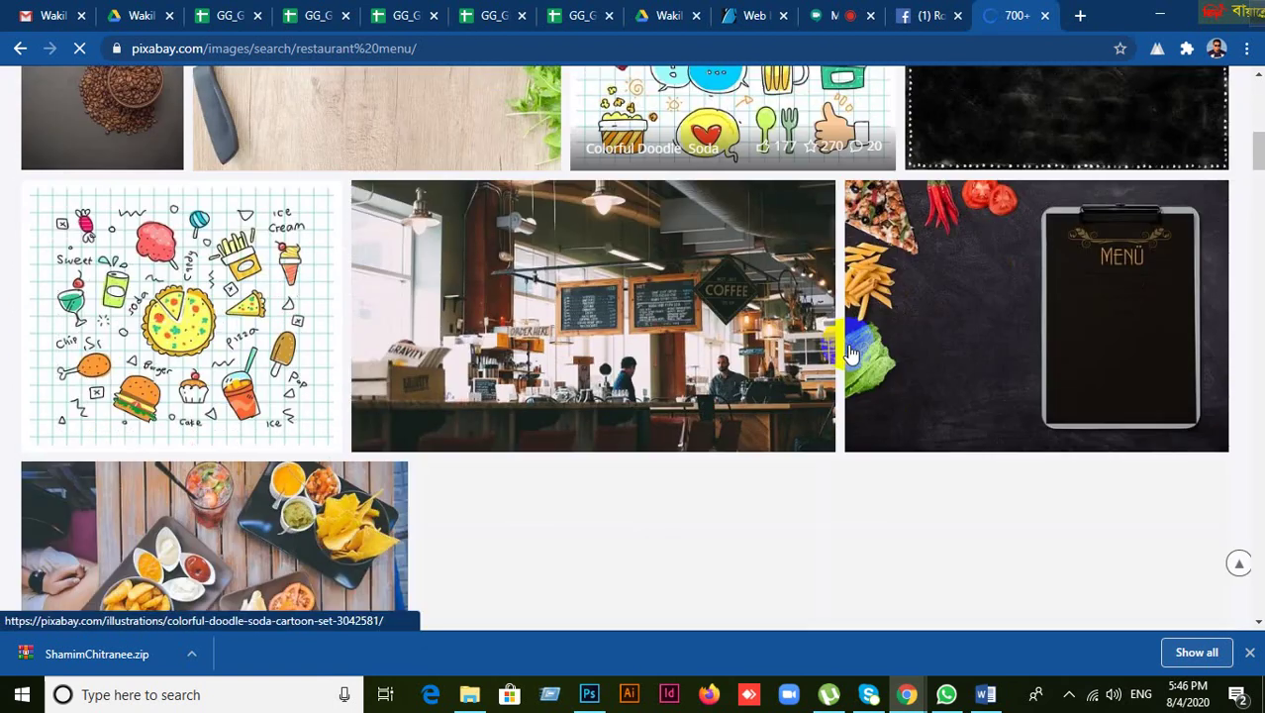
scroll(857, 357, up, 3)
scroll(858, 356, up, 5)
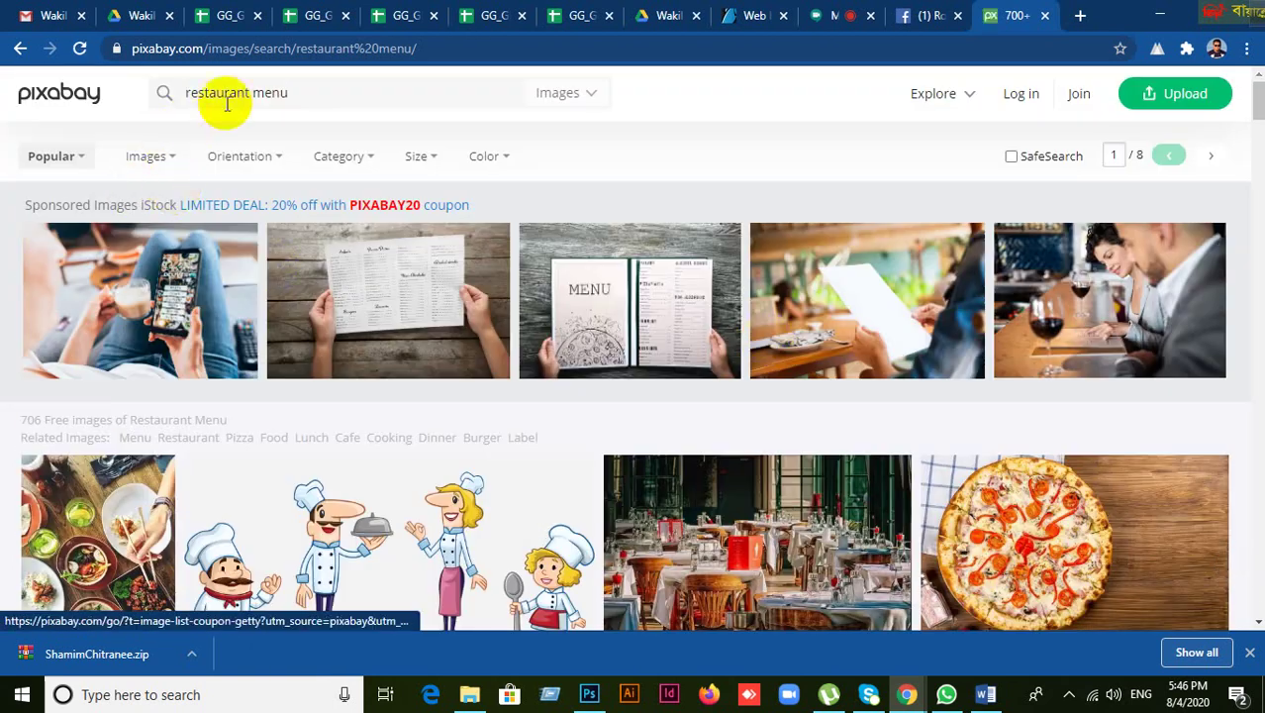
- Replace the Pixabay search term with "burger" and run the image search
drag(294, 91, 46, 126)
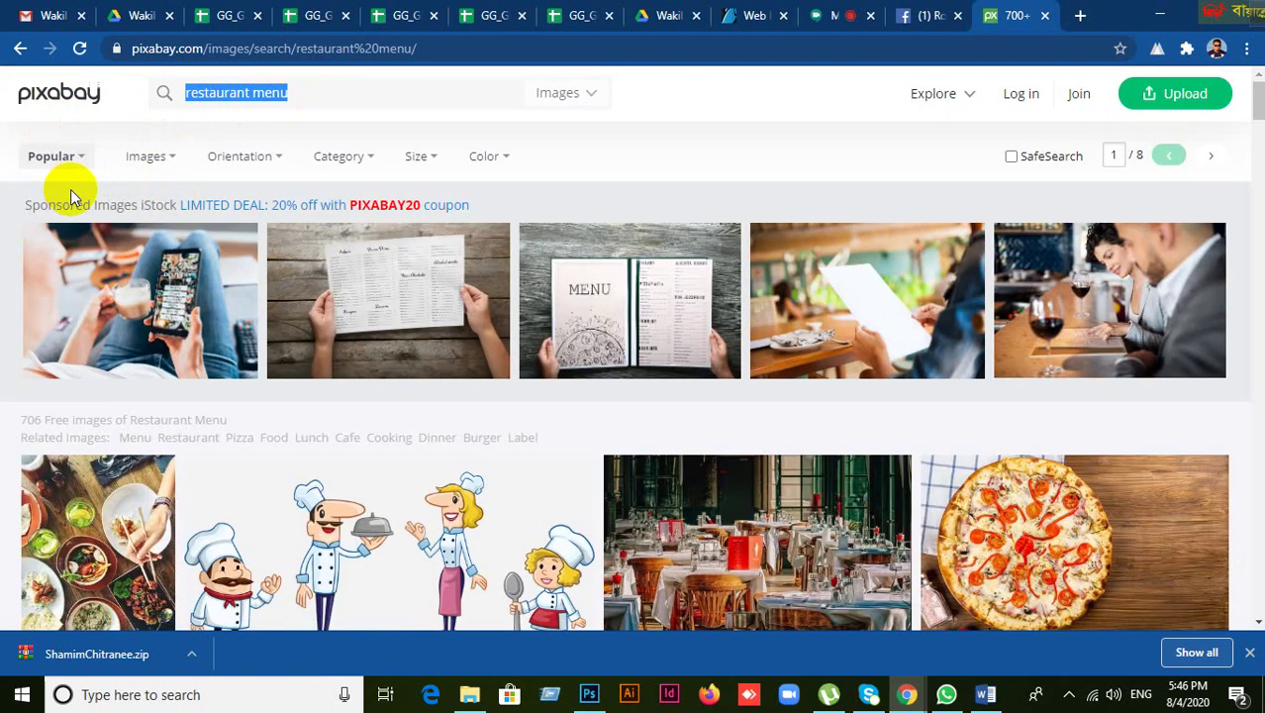
text(Buir)
key(BackSpace)
key(BackSpace)
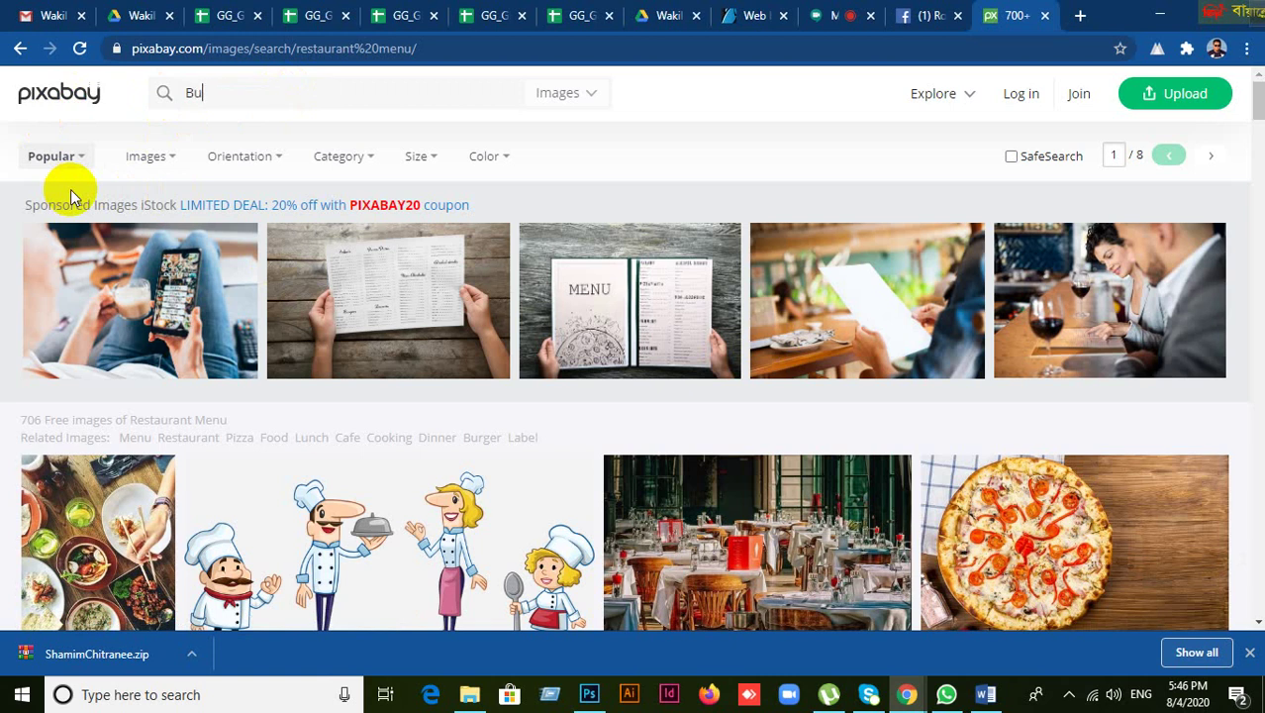
text(rb)
key(BackSpace)
text(ger)
key(Return)
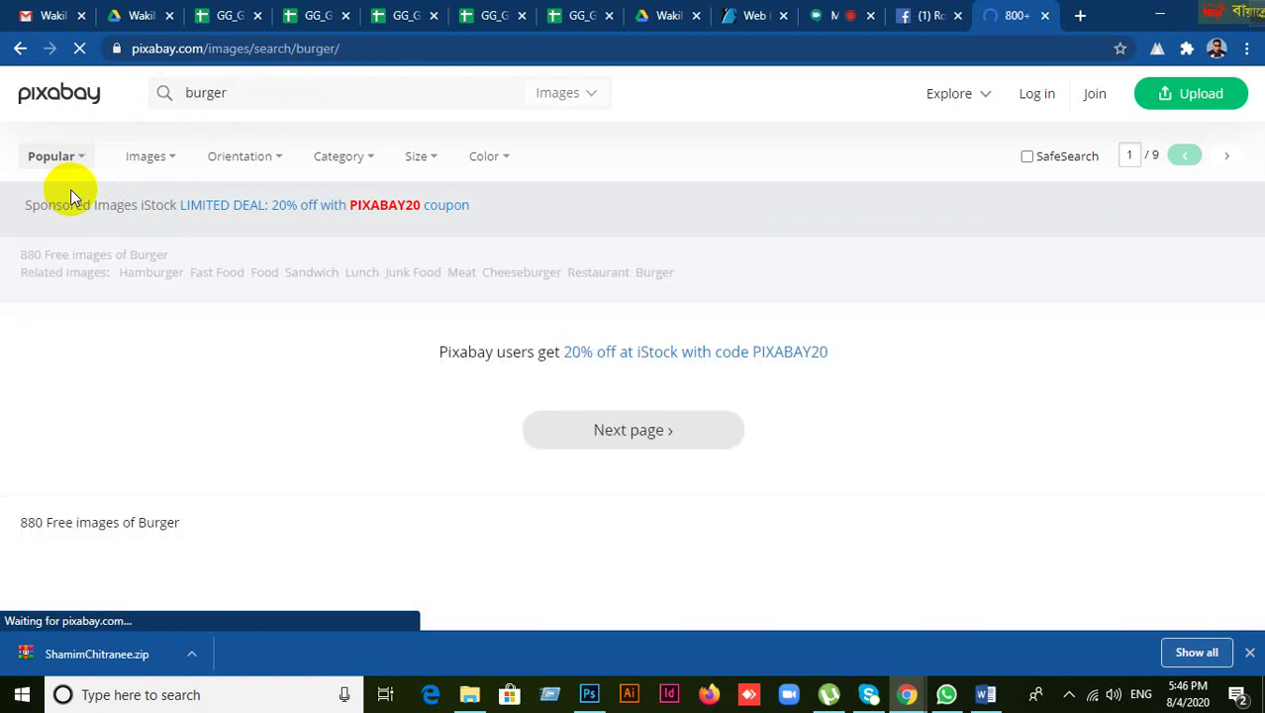
- Look through the Pixabay burger search results for usable burger photos and illustrations
scroll(295, 320, down, 15)
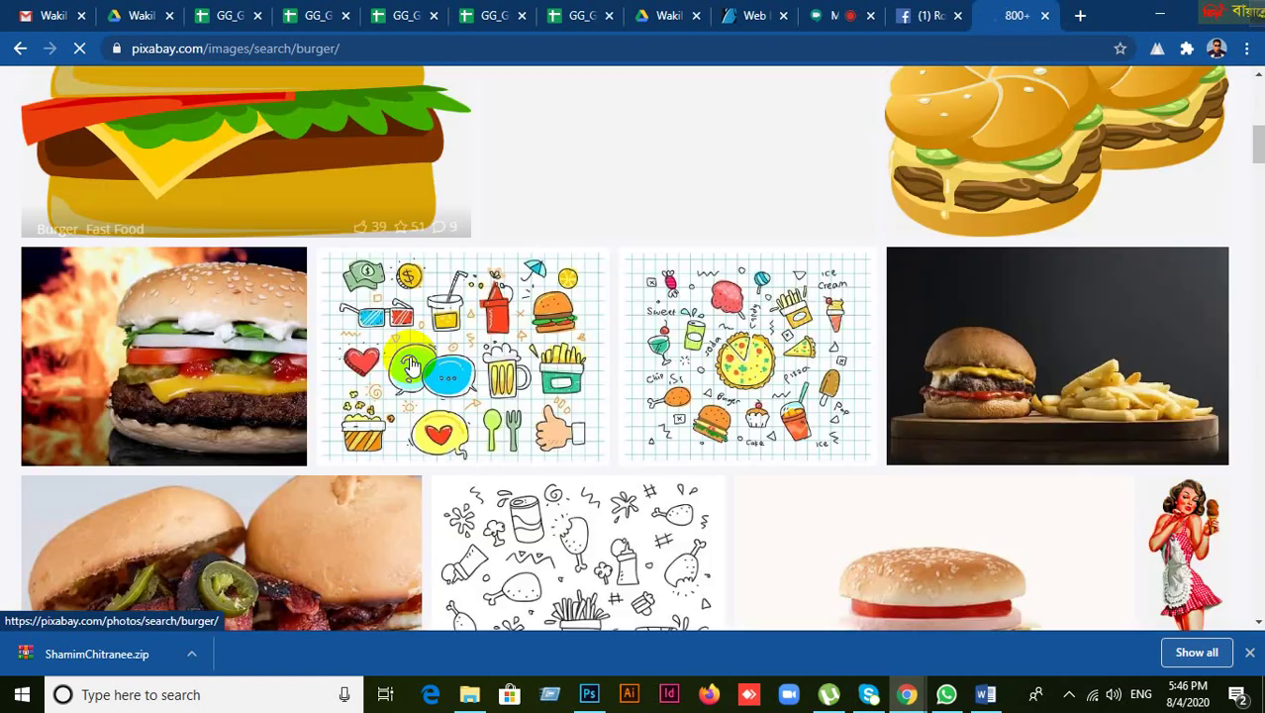
scroll(411, 363, down, 15)
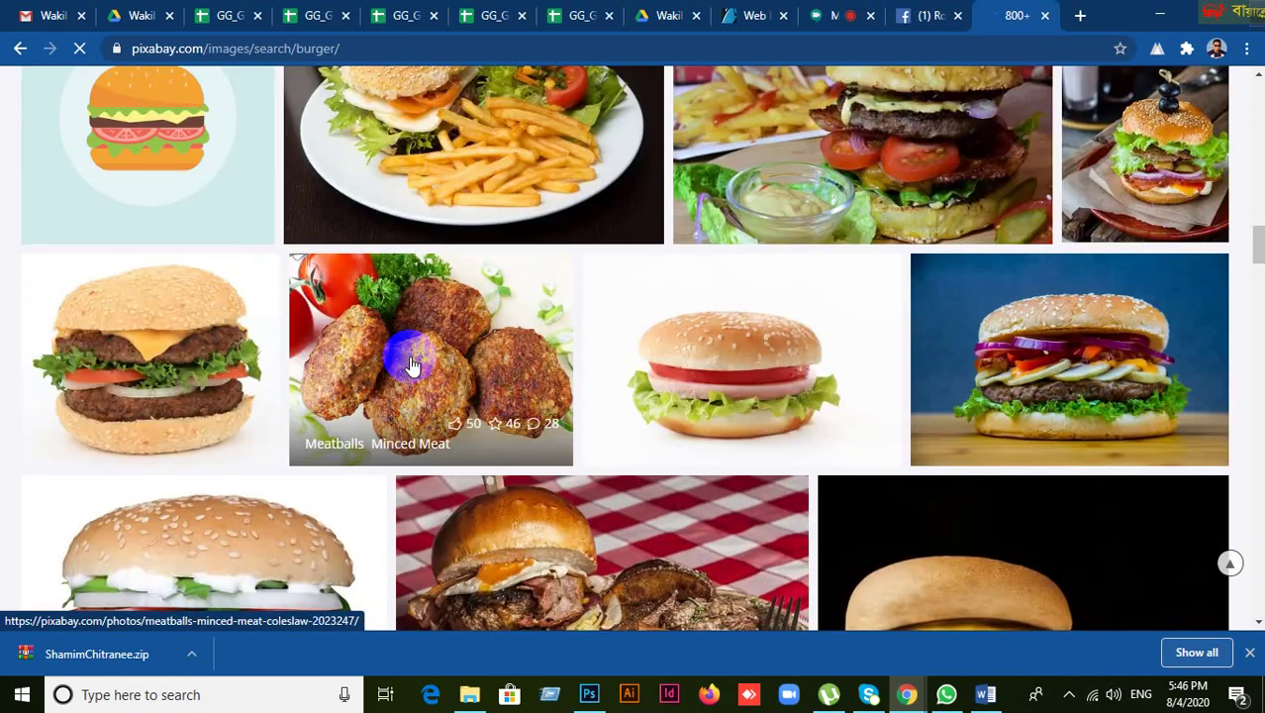
scroll(748, 325, down, 4)
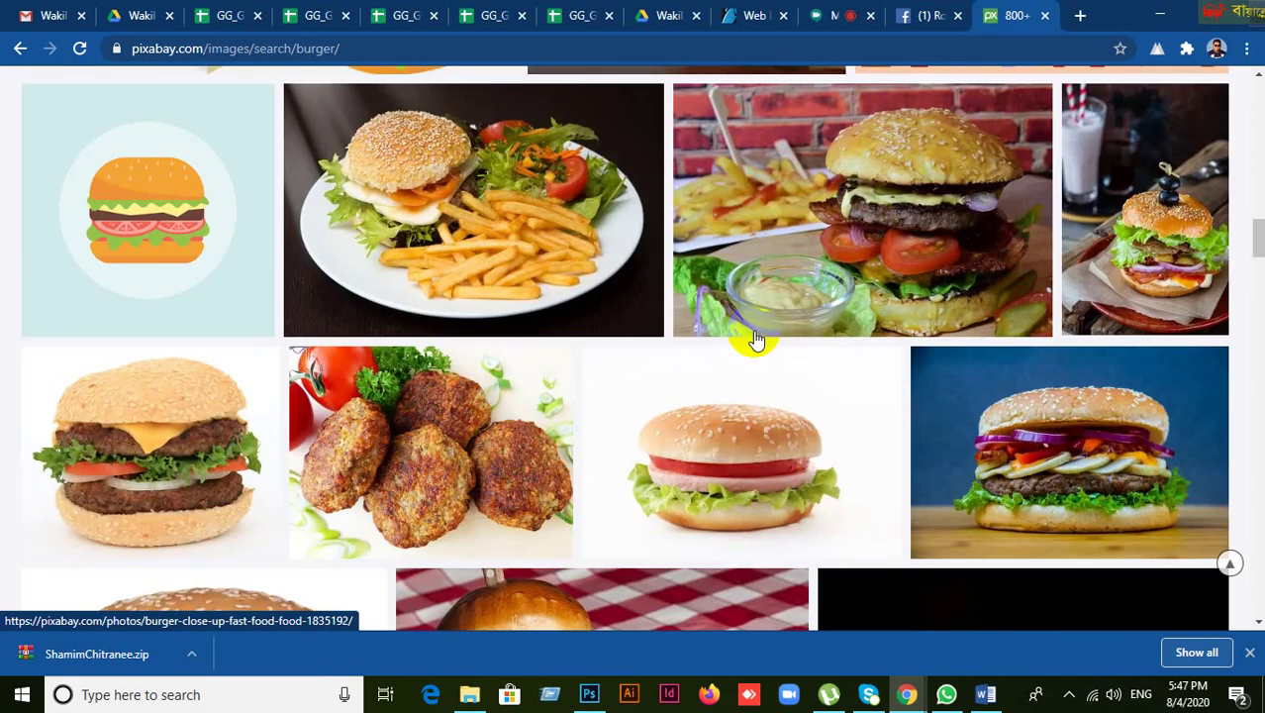
scroll(753, 333, down, 3)
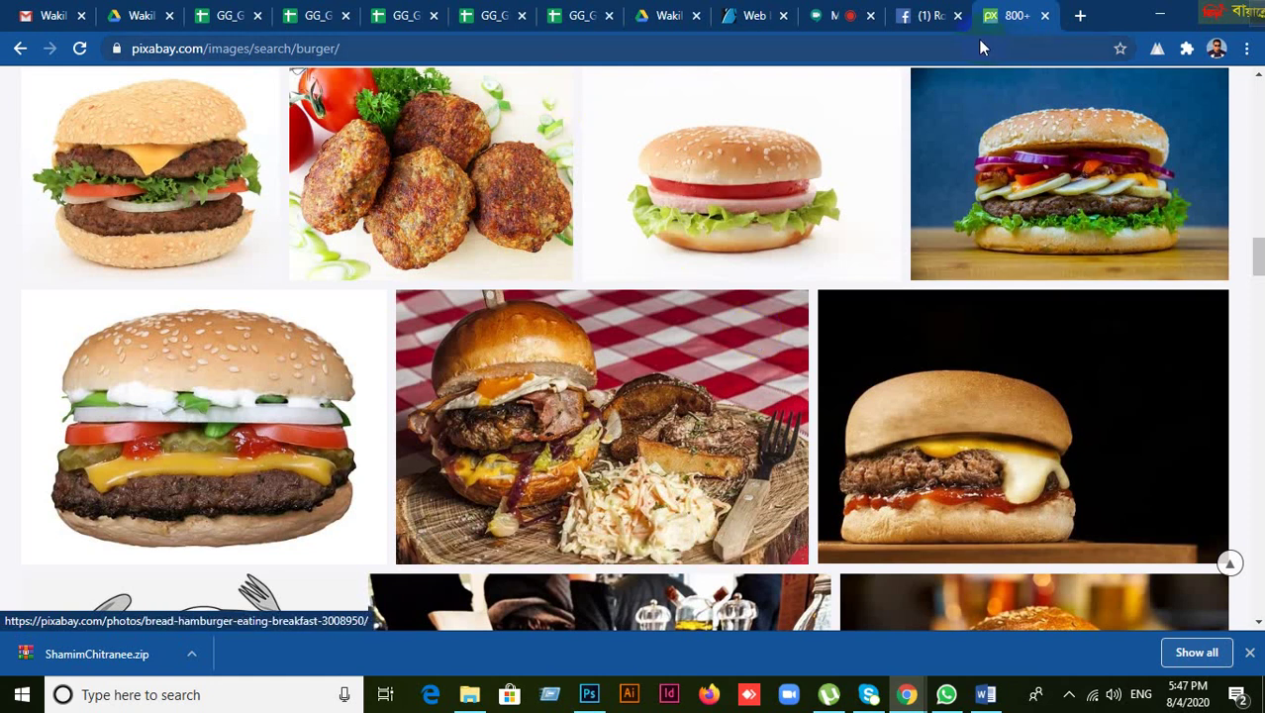
- Return to the Royal Buffet Facebook page and review its cupcake, Mezbani beef and dessert post designs up to the page cover
click(936, 17)
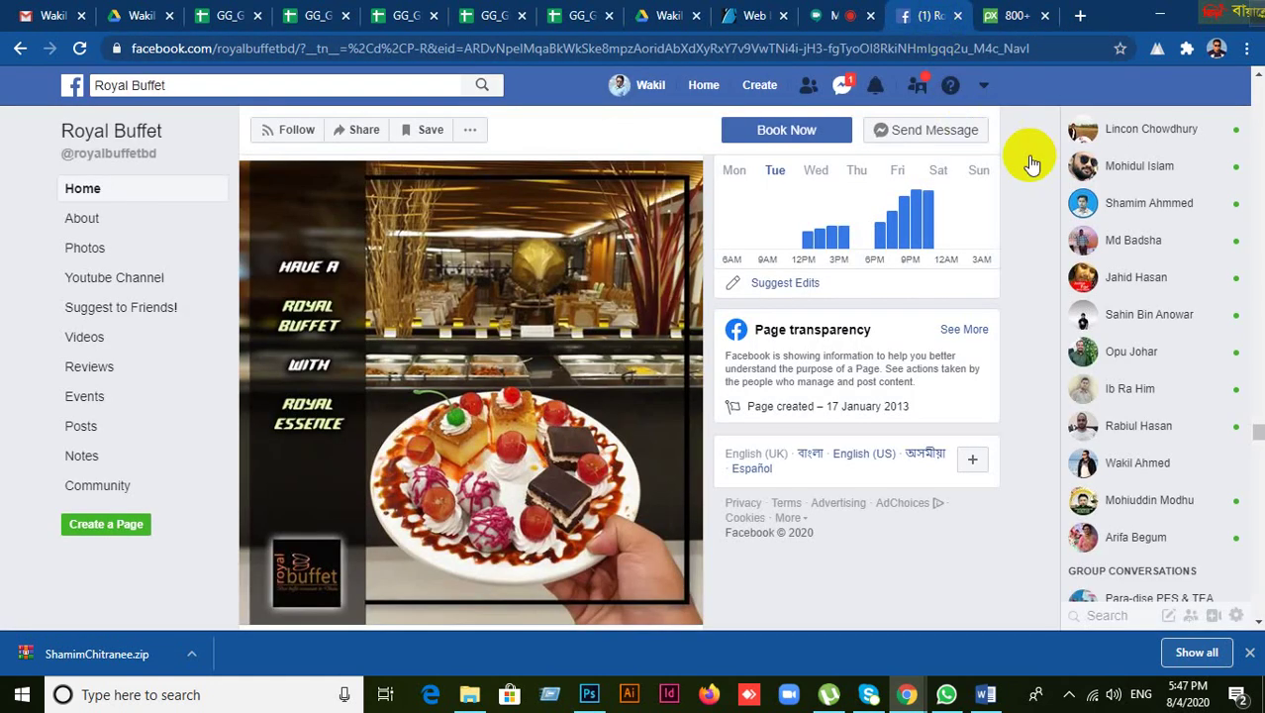
scroll(564, 396, down, 15)
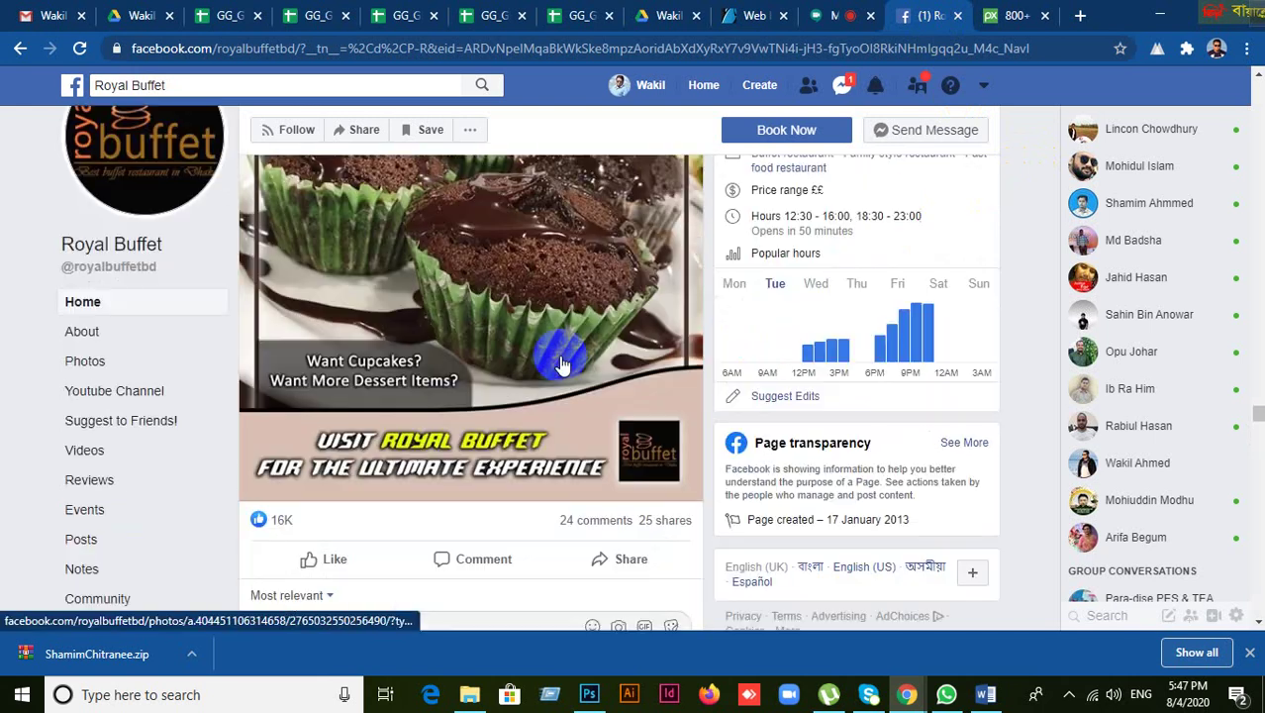
scroll(562, 359, down, 15)
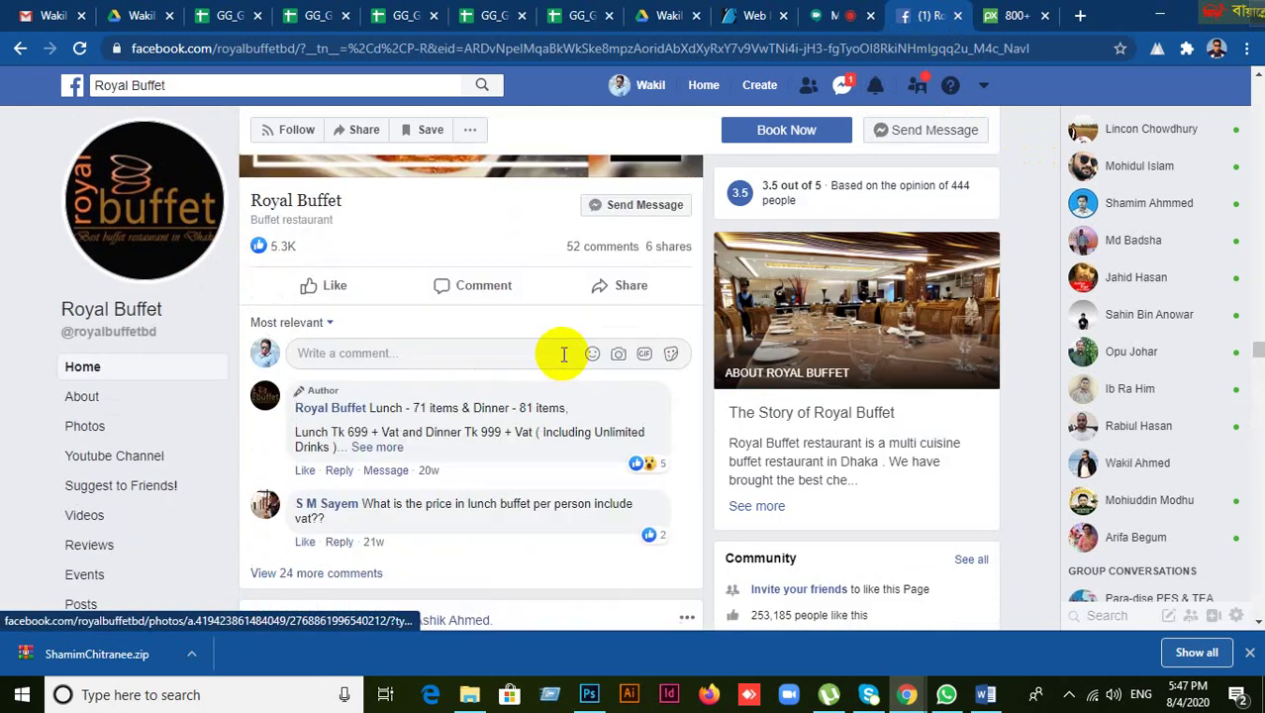
scroll(563, 354, down, 15)
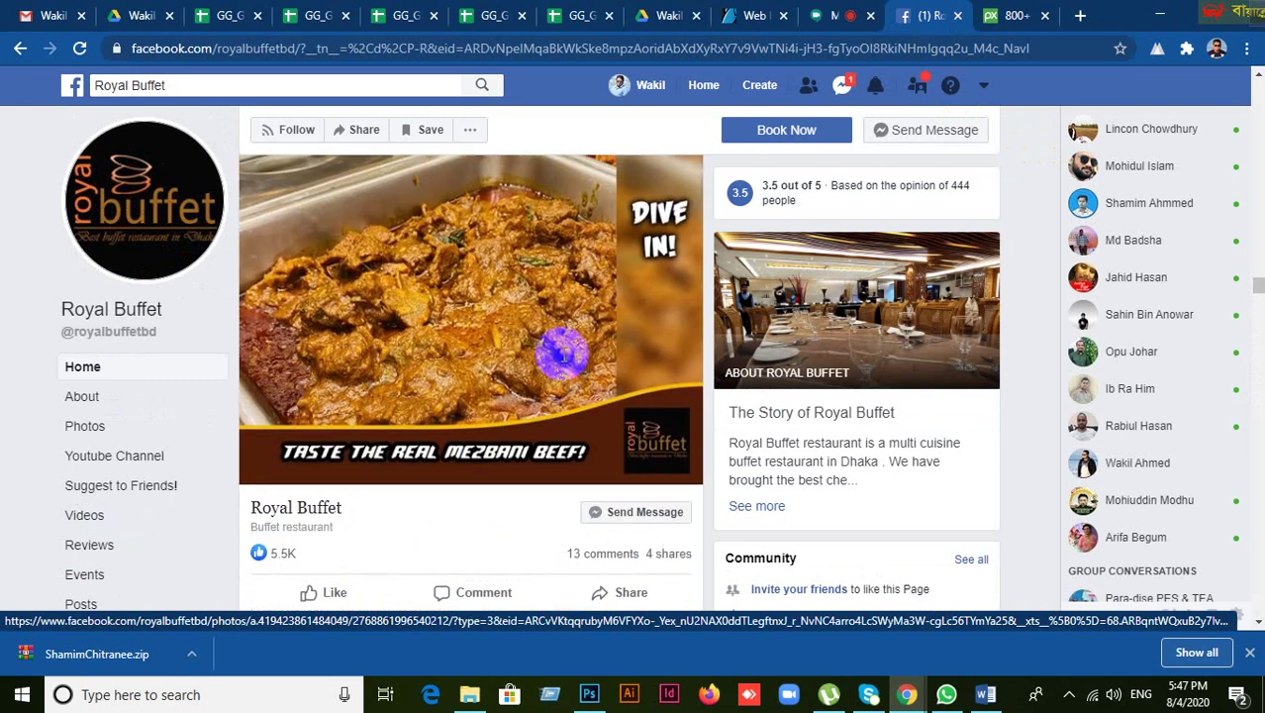
scroll(562, 352, down, 15)
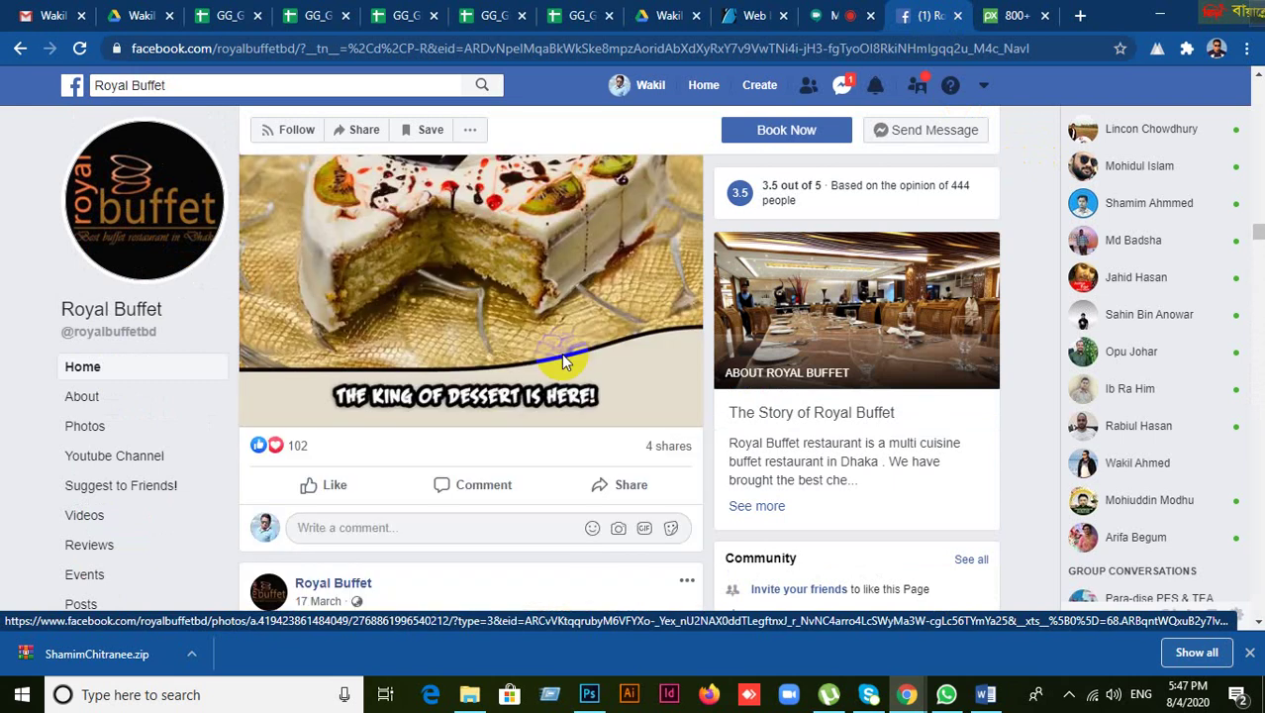
scroll(563, 352, up, 15)
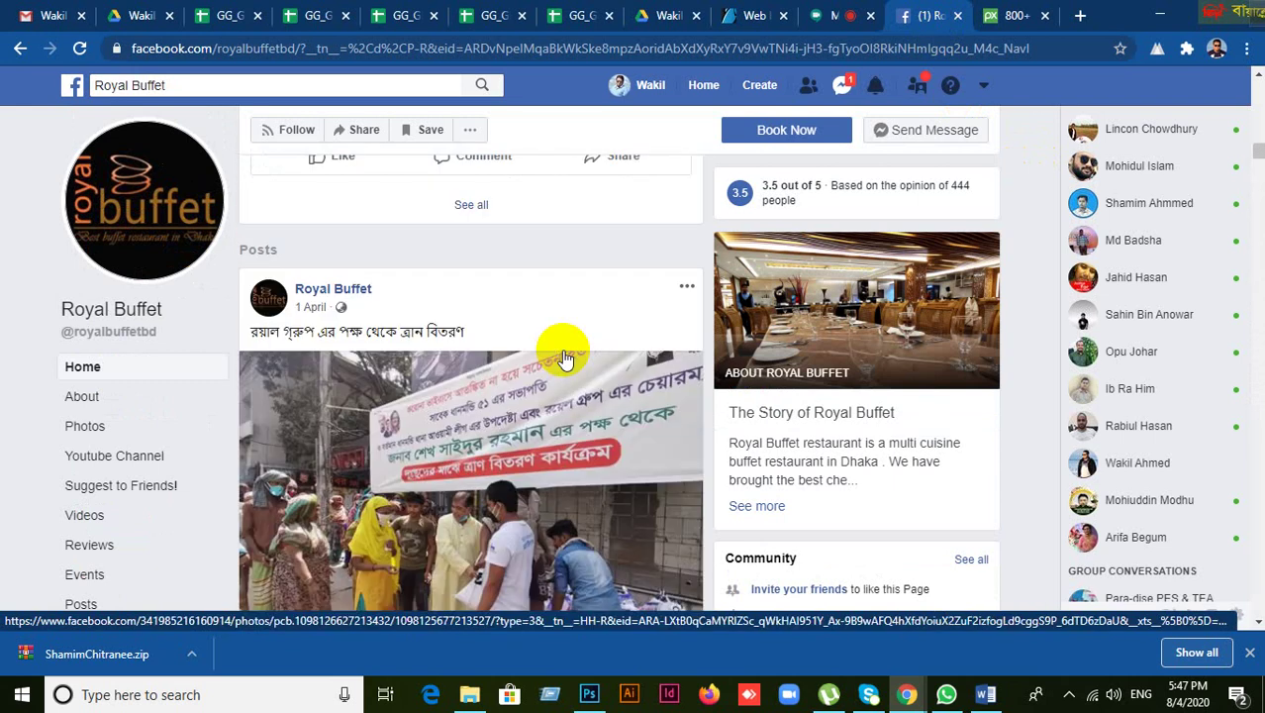
scroll(563, 352, up, 6)
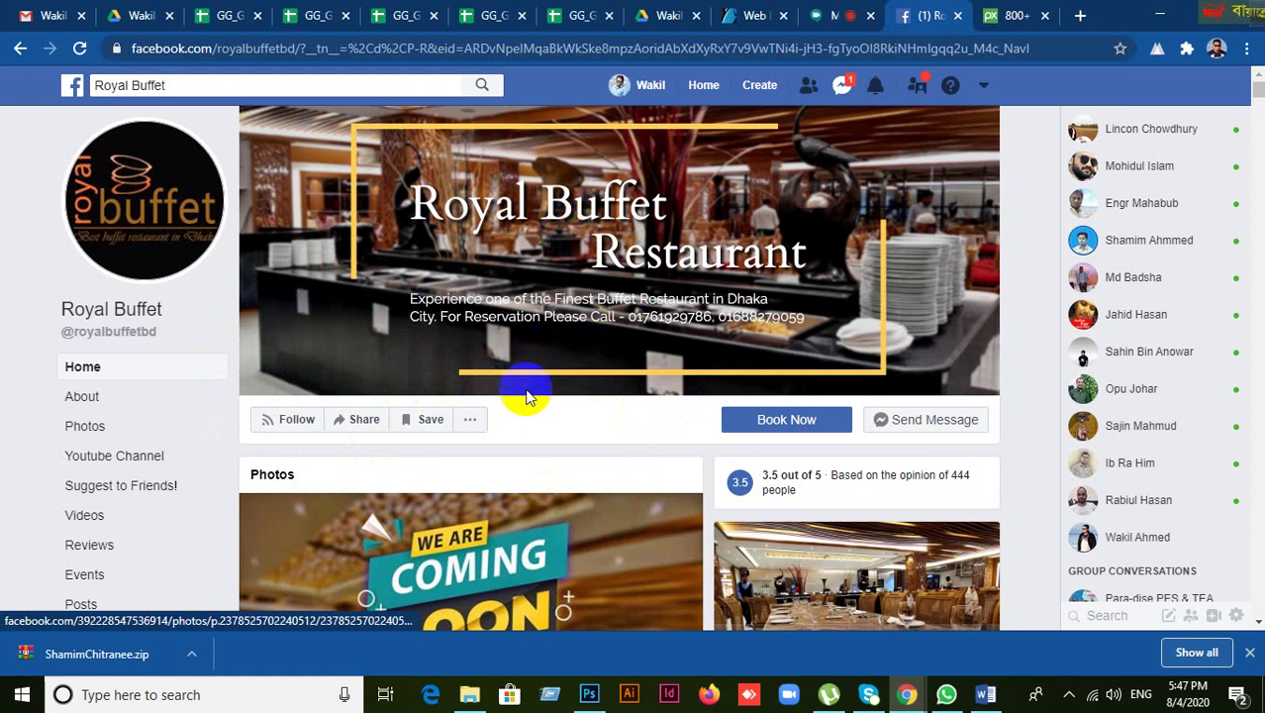
- Open the Royal Buffet cover photo in the photo viewer and check the options for saving the image
click(539, 266)
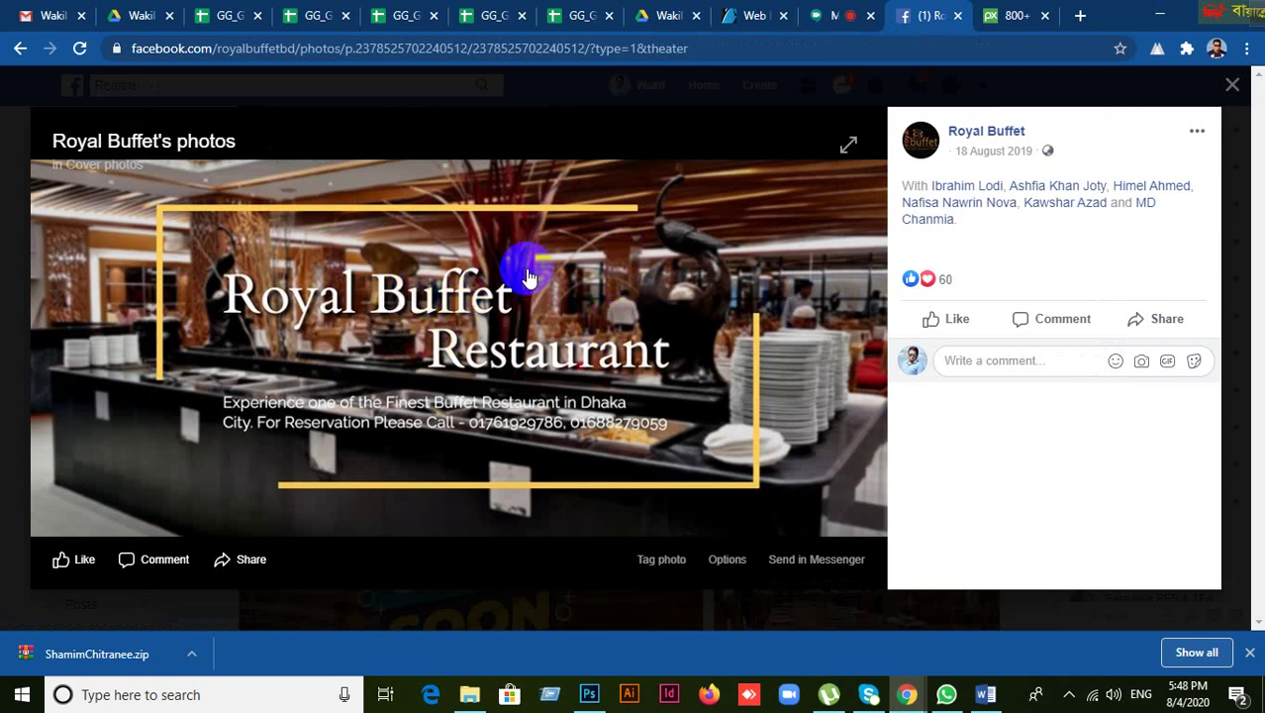
click(1231, 85)
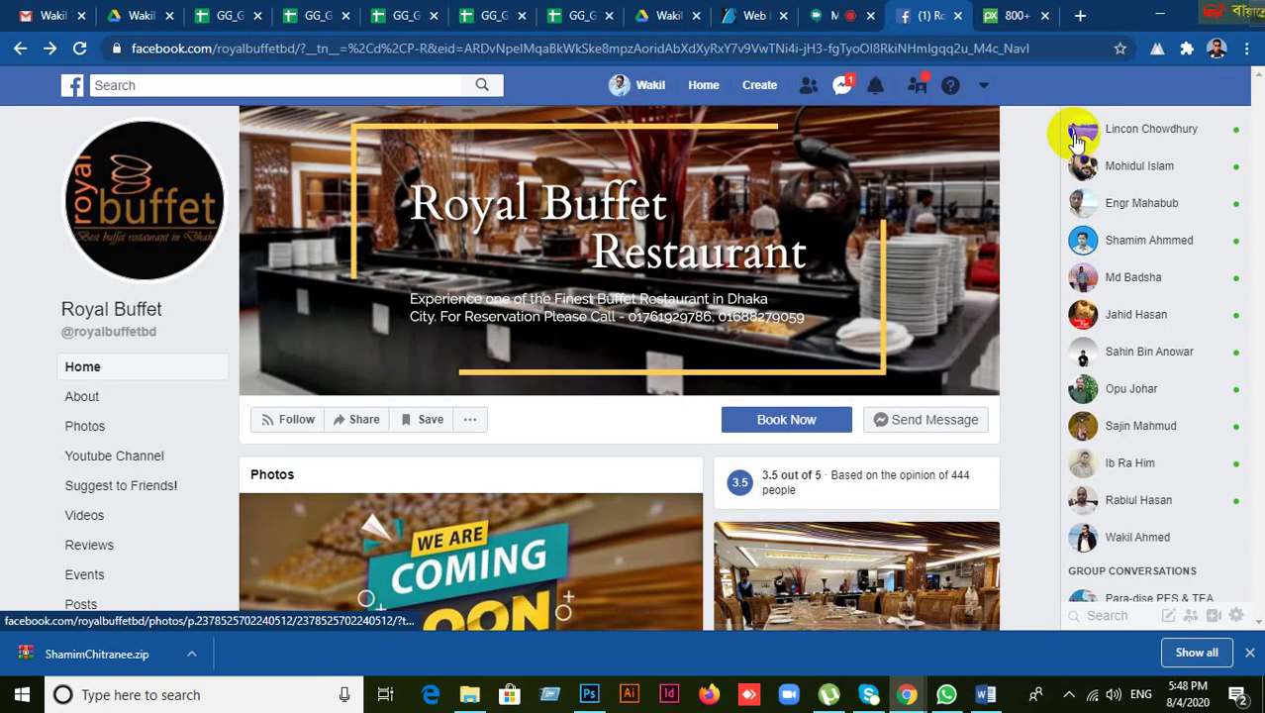
click(593, 231)
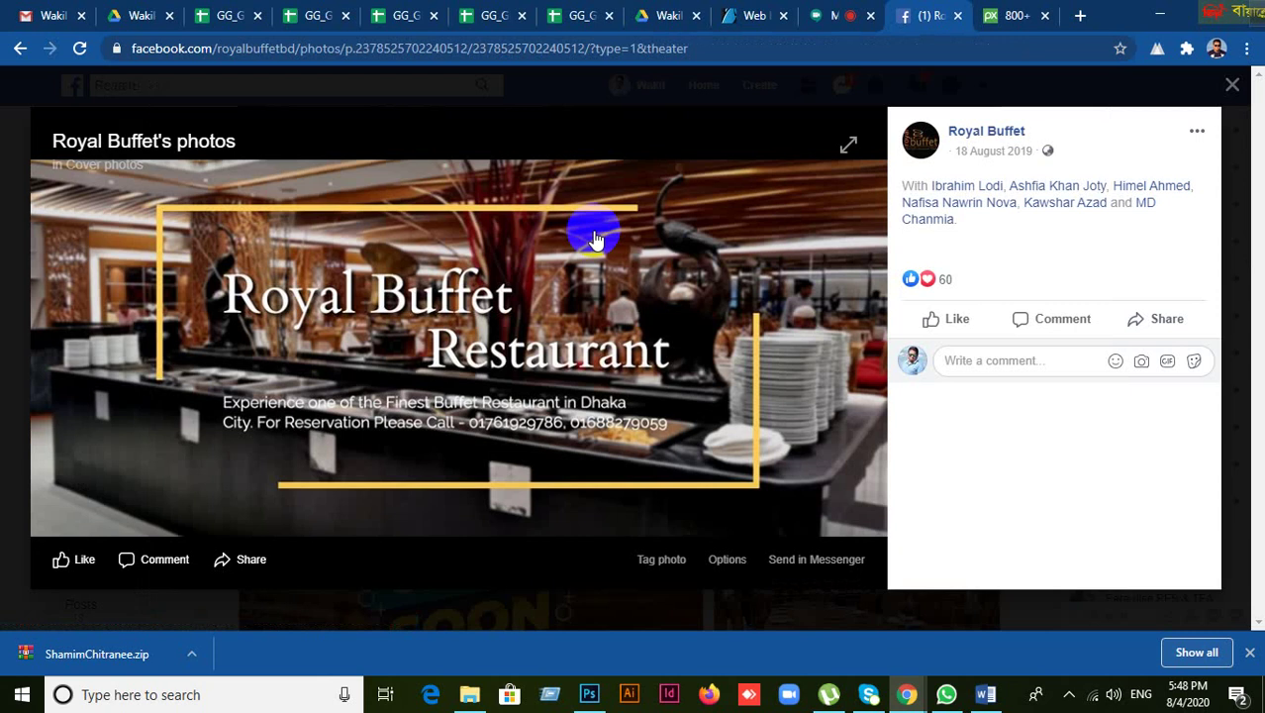
right_click(412, 259)
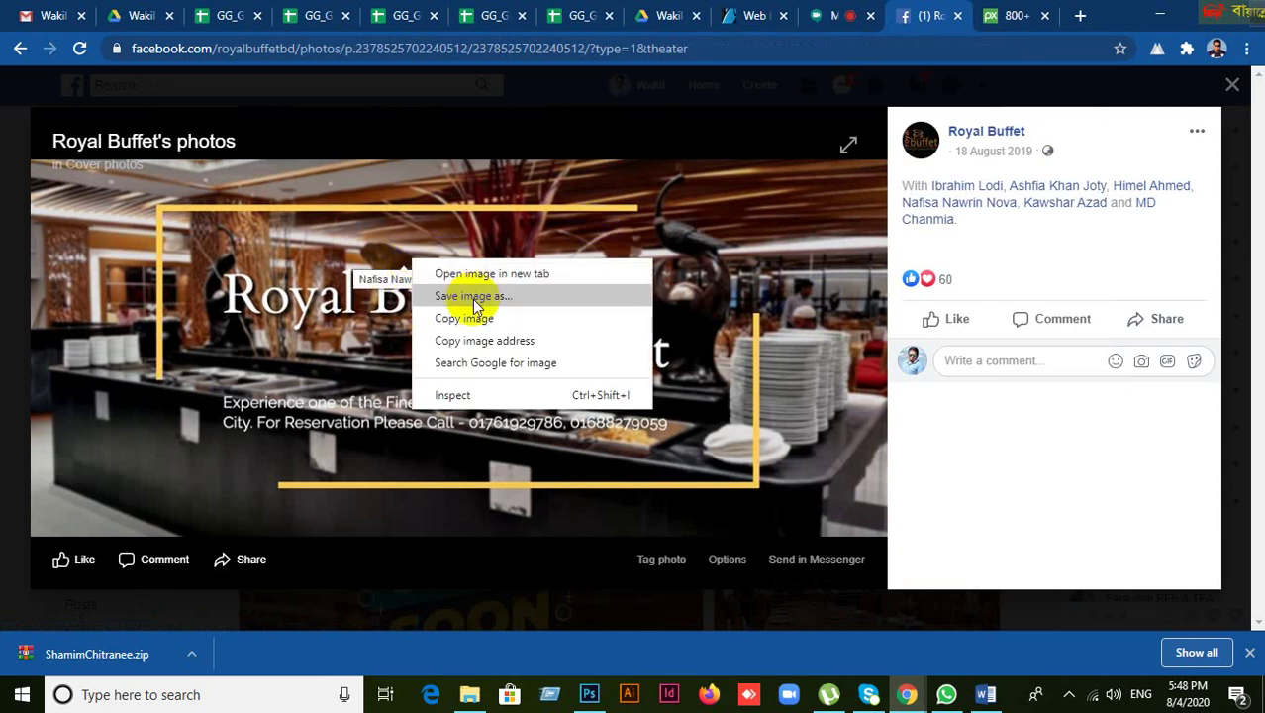
click(759, 309)
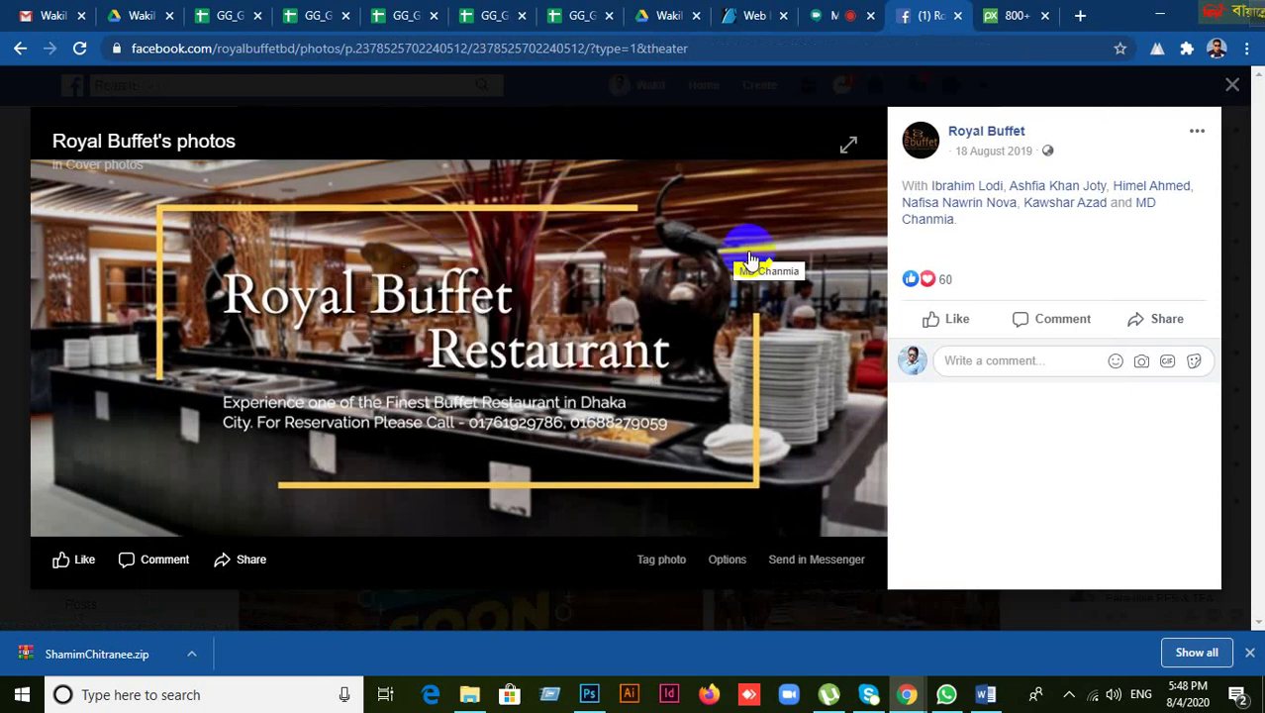
- Examine the enlarged cover photo from corner to corner, reopen it once from the page, and close the viewer
click(42, 116)
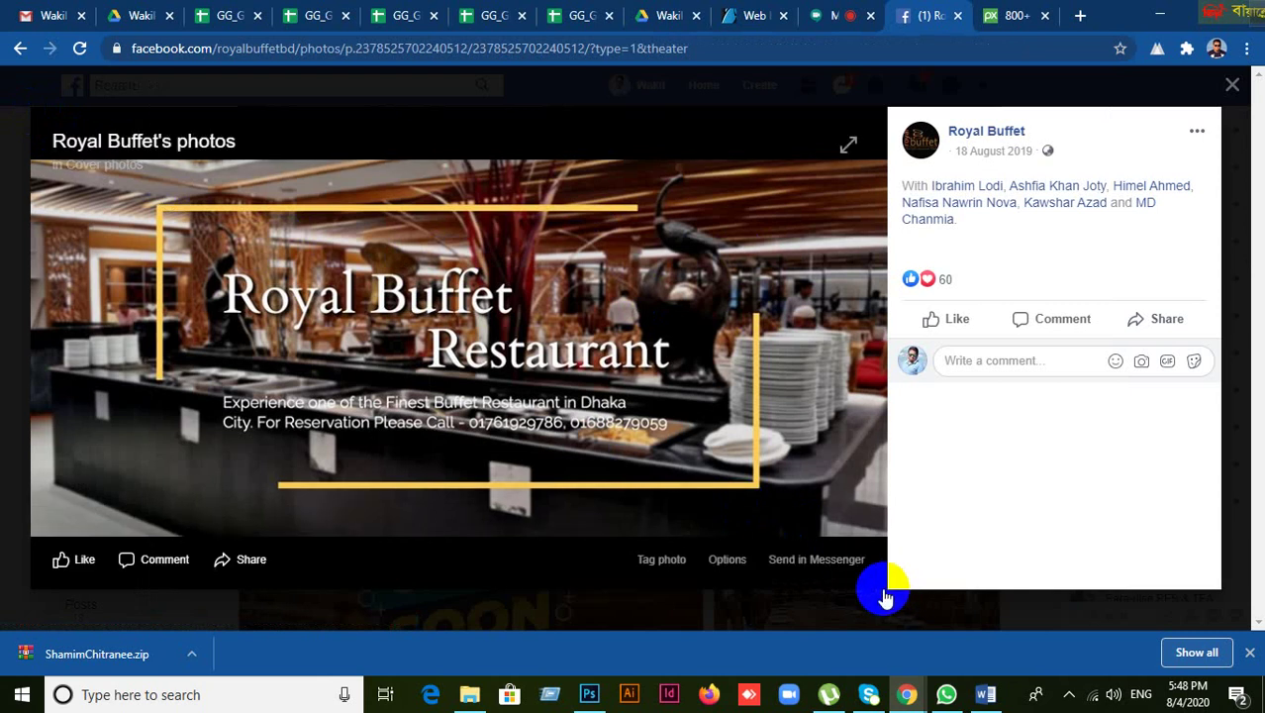
click(87, 111)
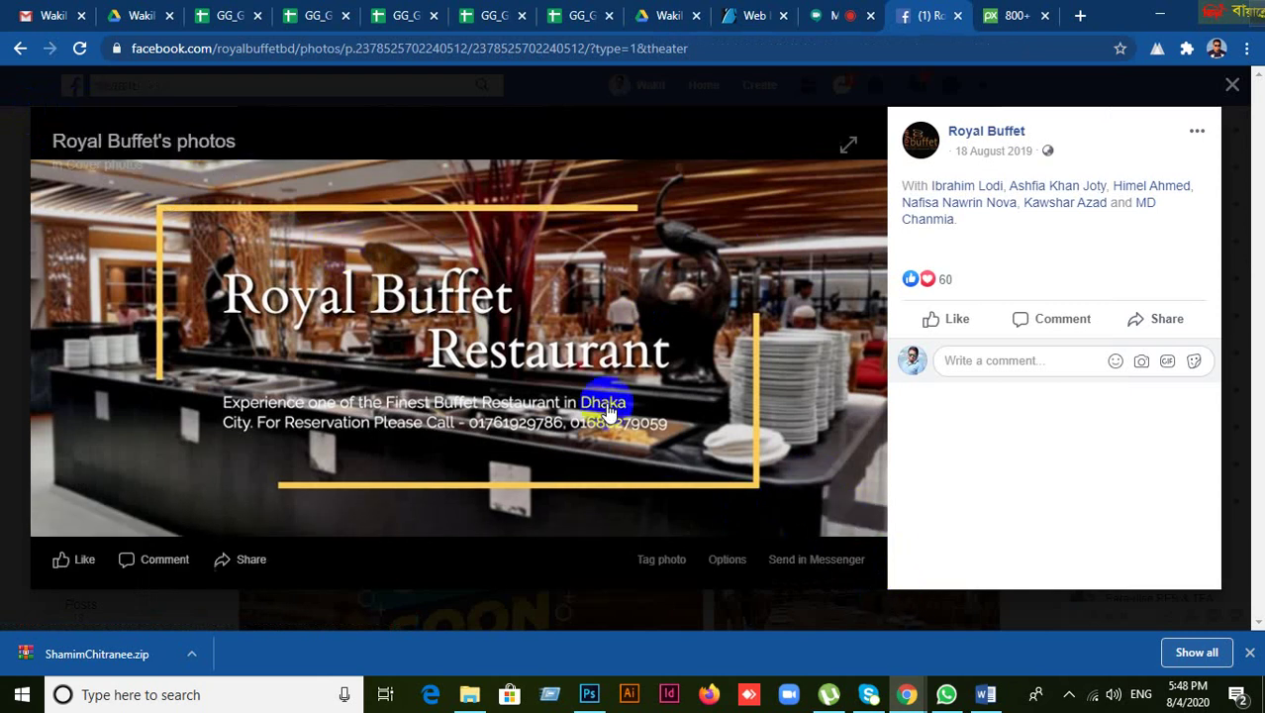
click(501, 164)
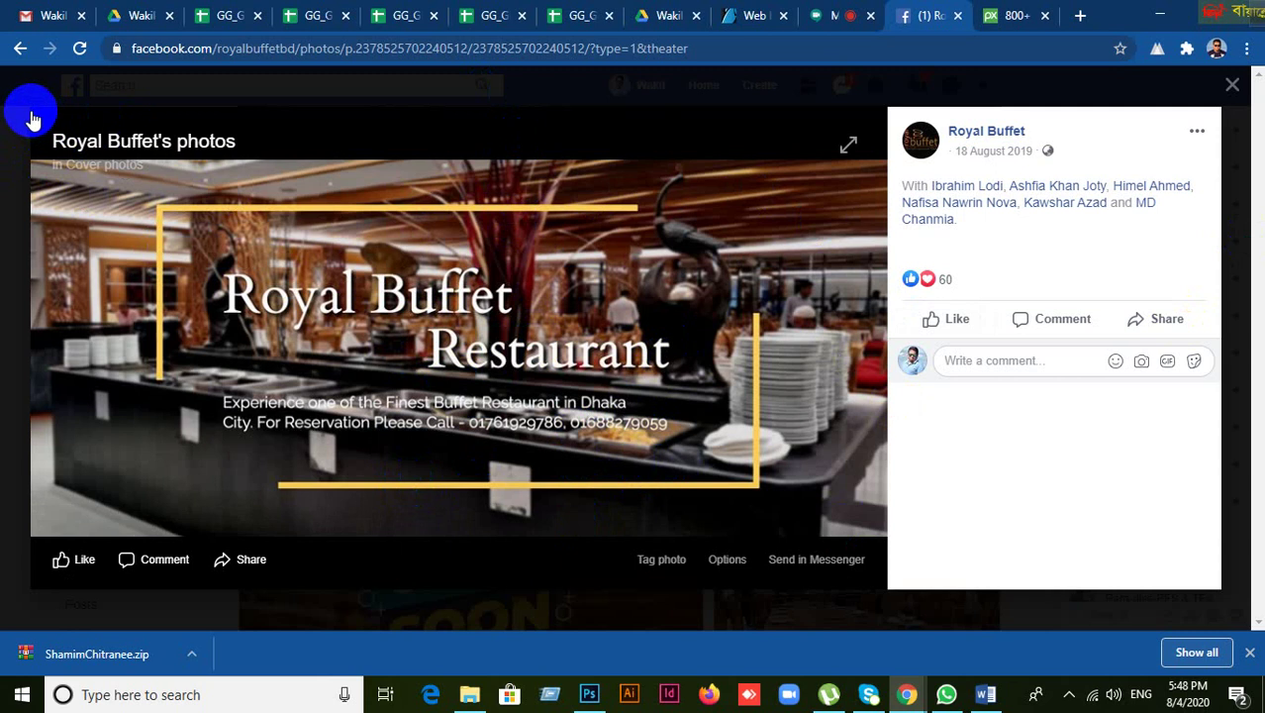
click(1235, 86)
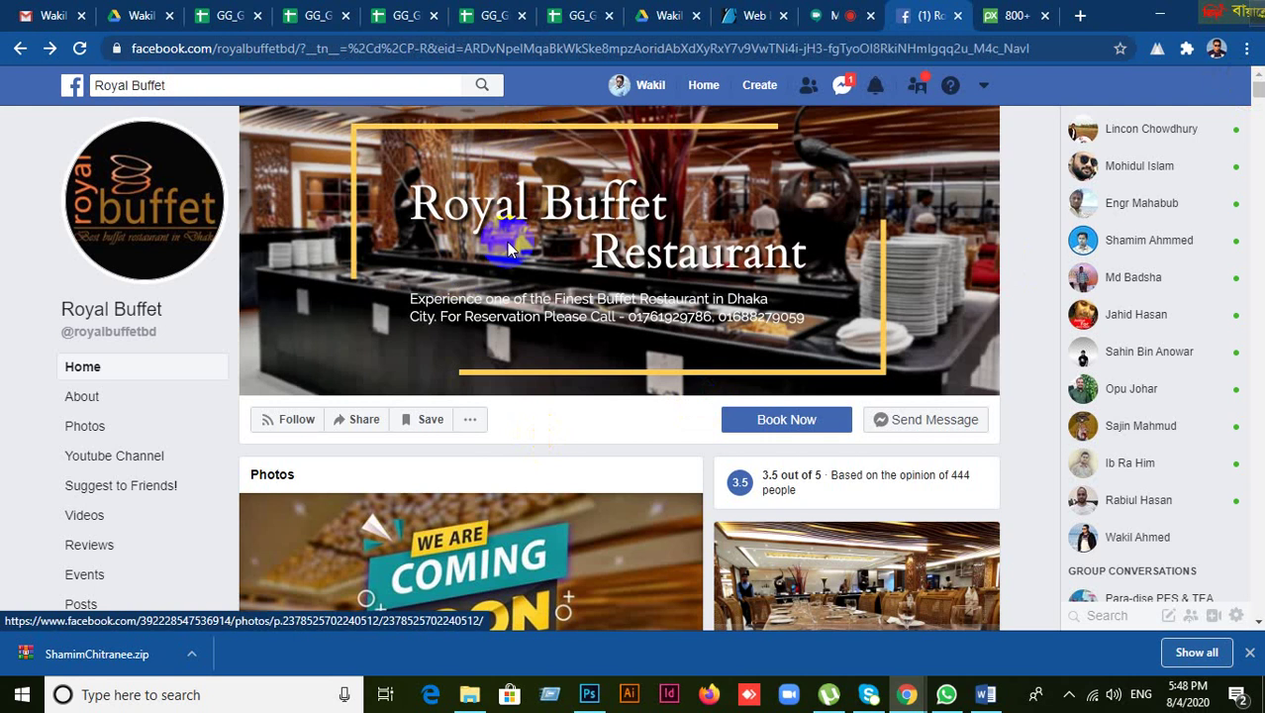
click(584, 260)
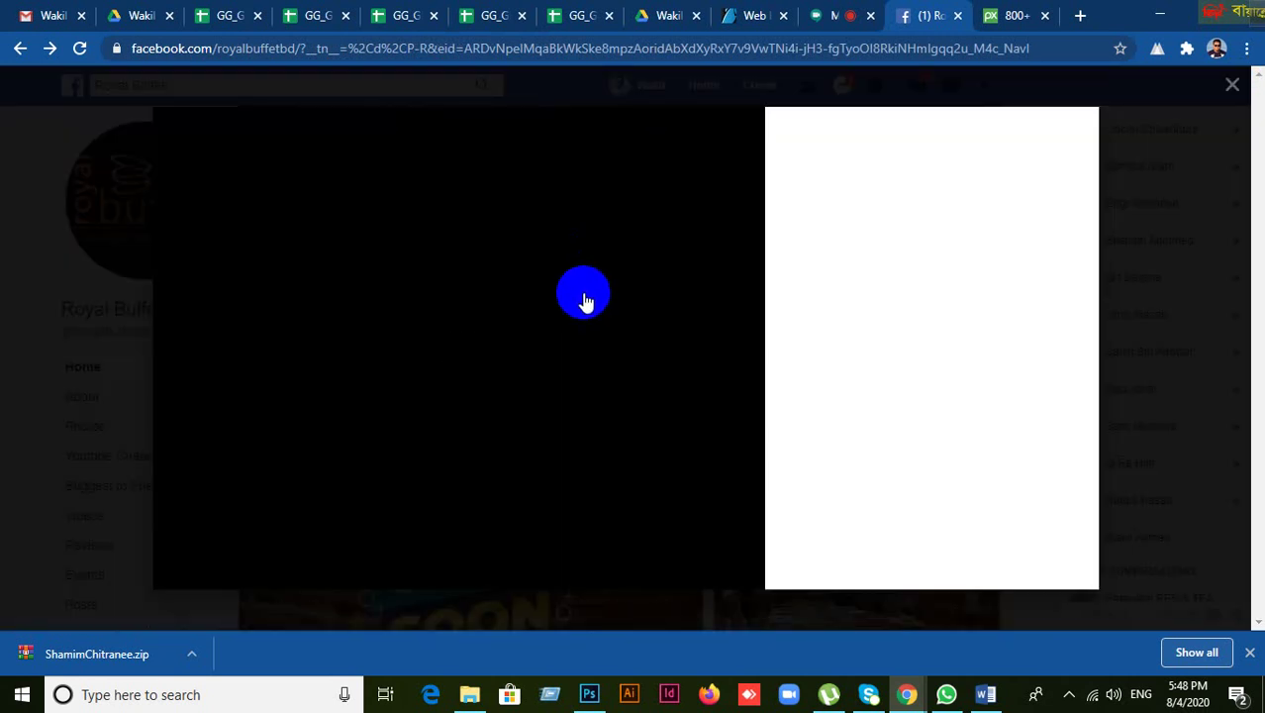
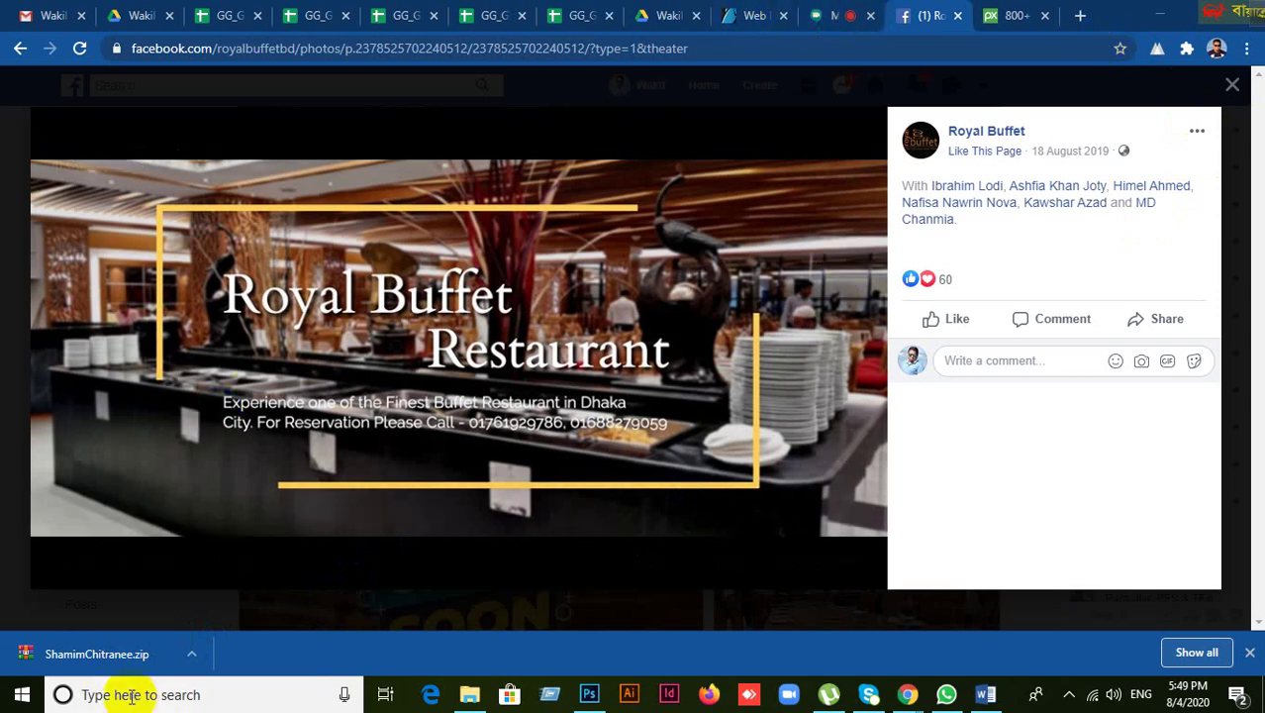
click(1232, 85)
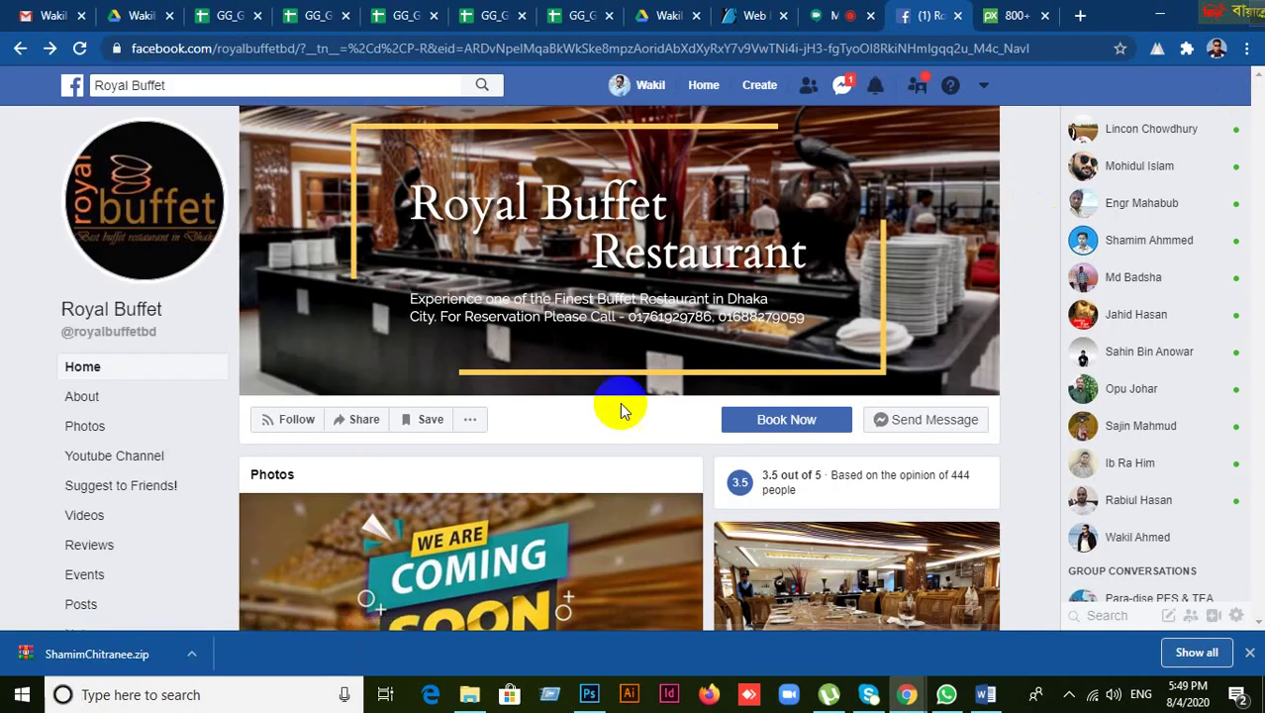
- Search Windows for "sn" and launch the Snipping Tool
click(106, 696)
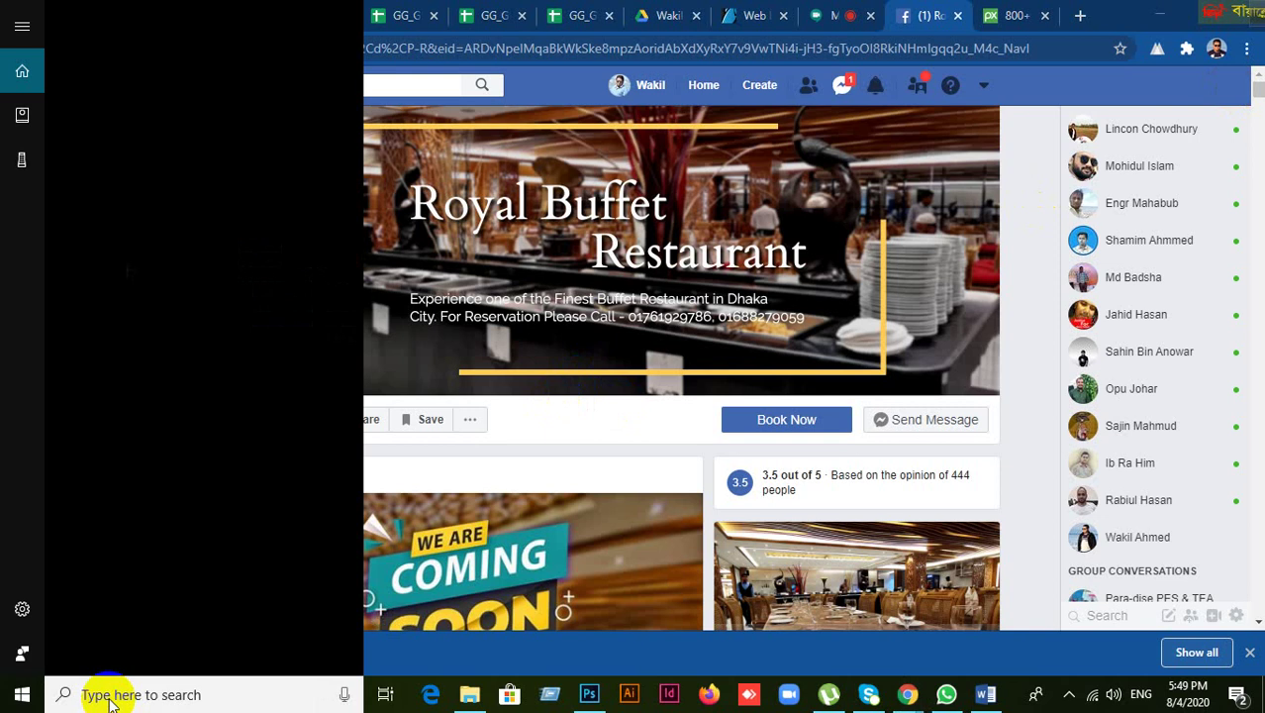
click(109, 696)
click(108, 697)
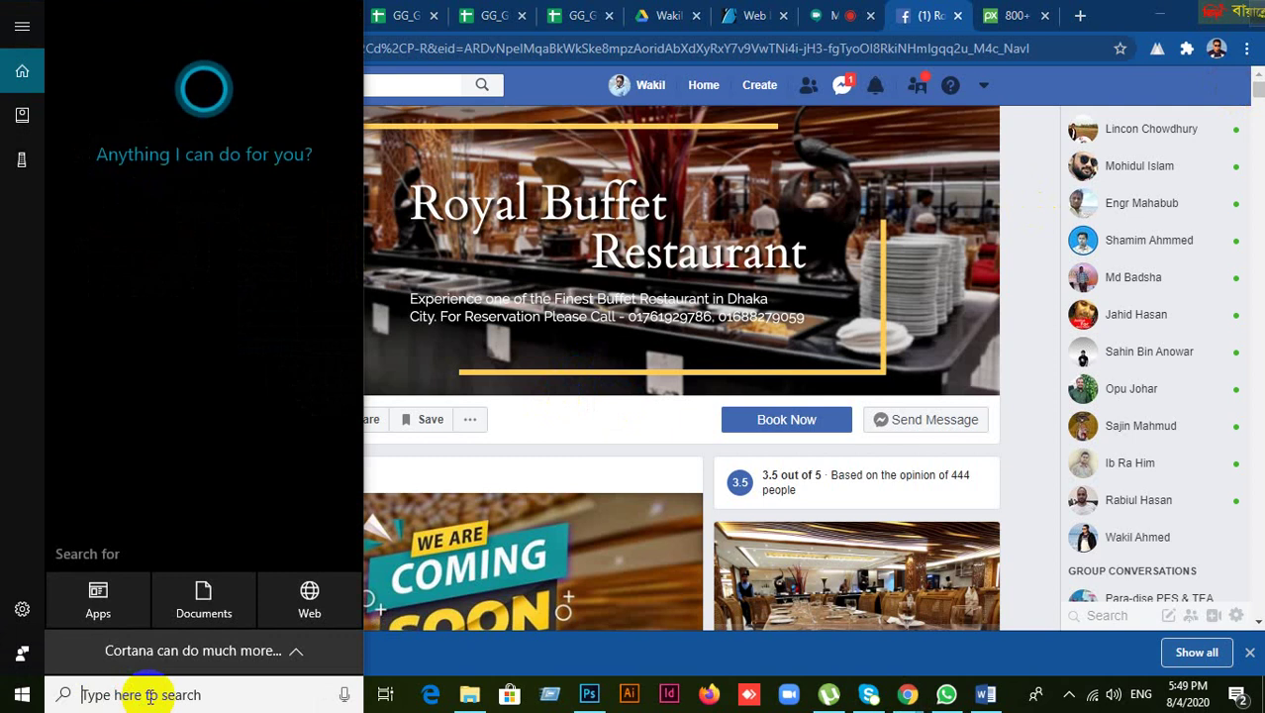
text(s)
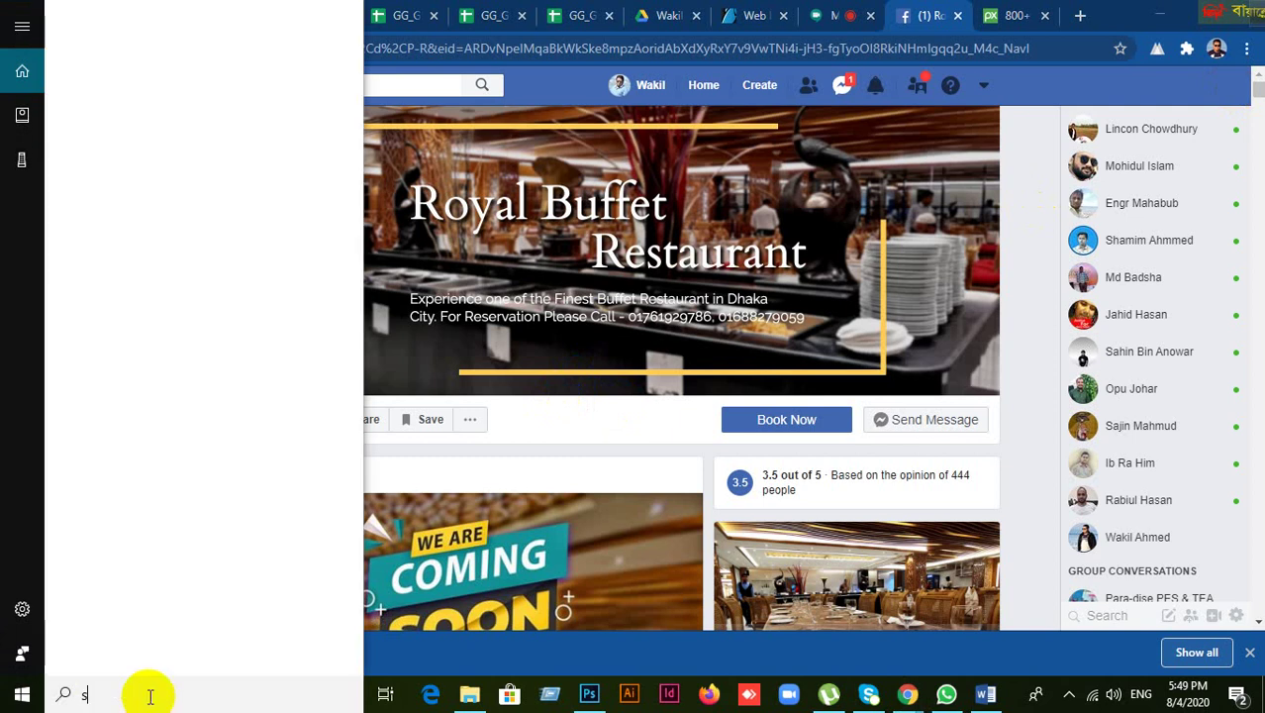
text(n)
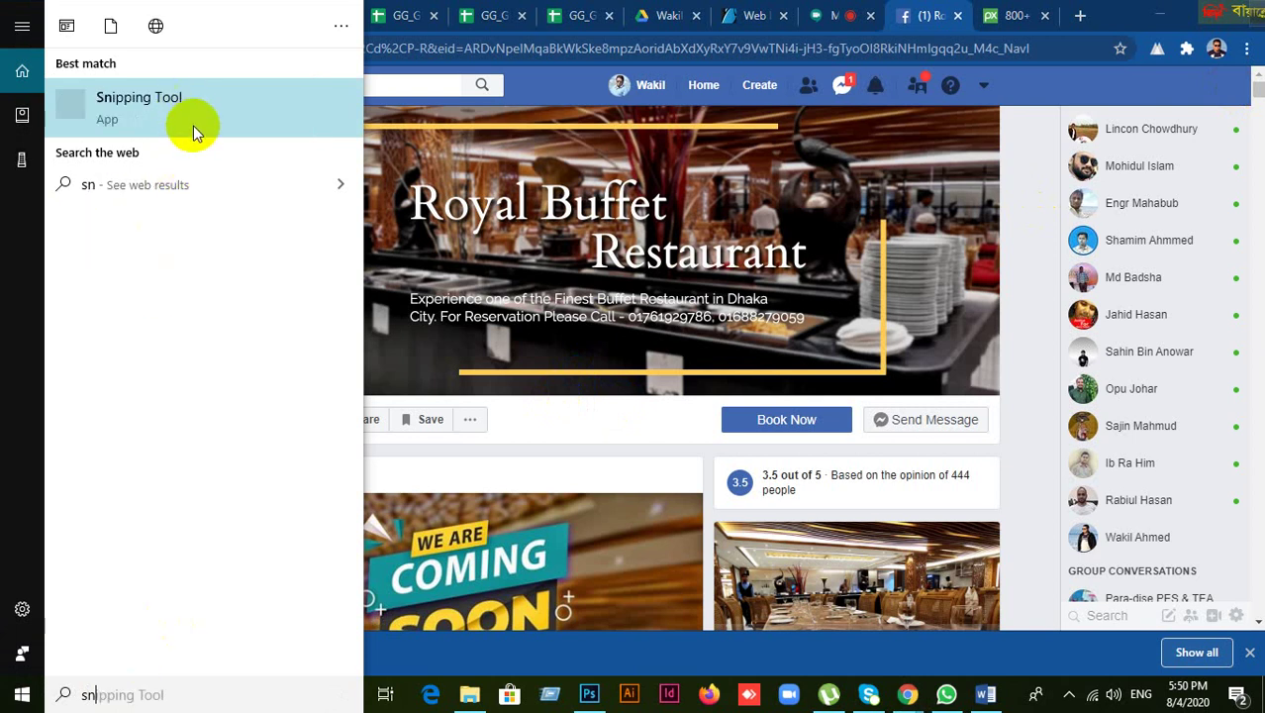
click(198, 115)
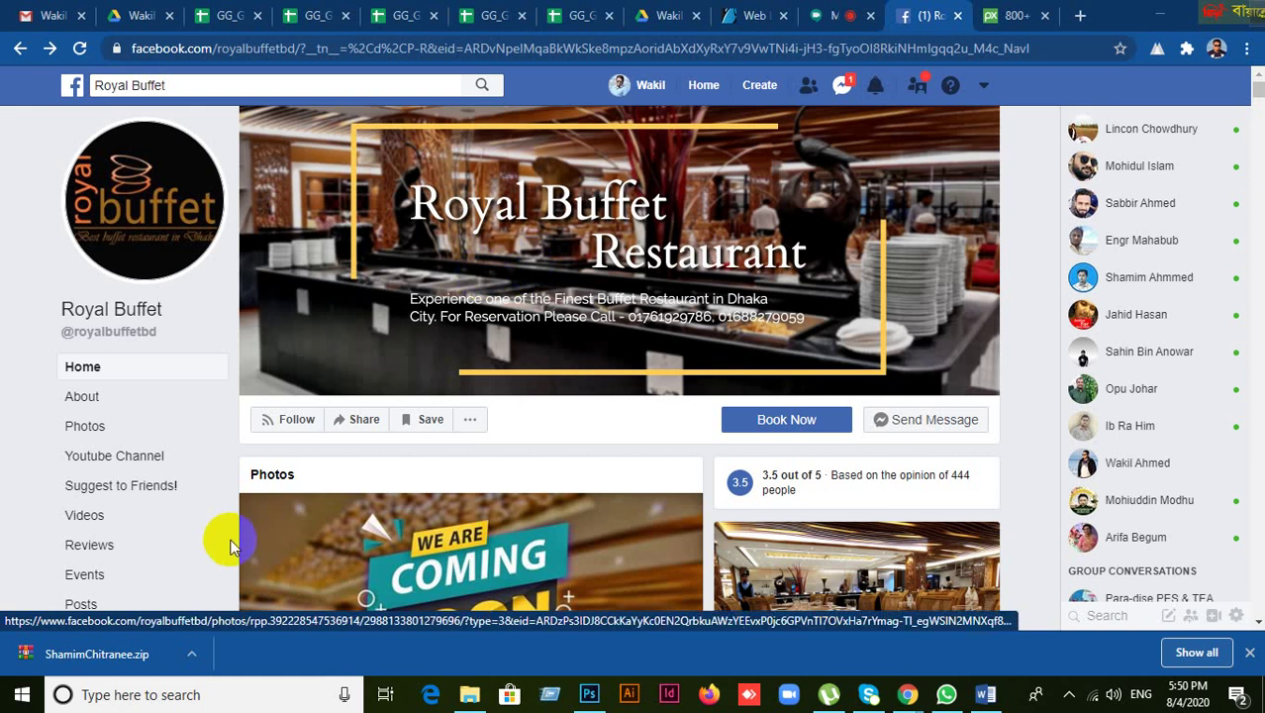
- Find the Snipping Tool again with the Windows search term "s" and launch it over the Royal Buffet page
click(168, 697)
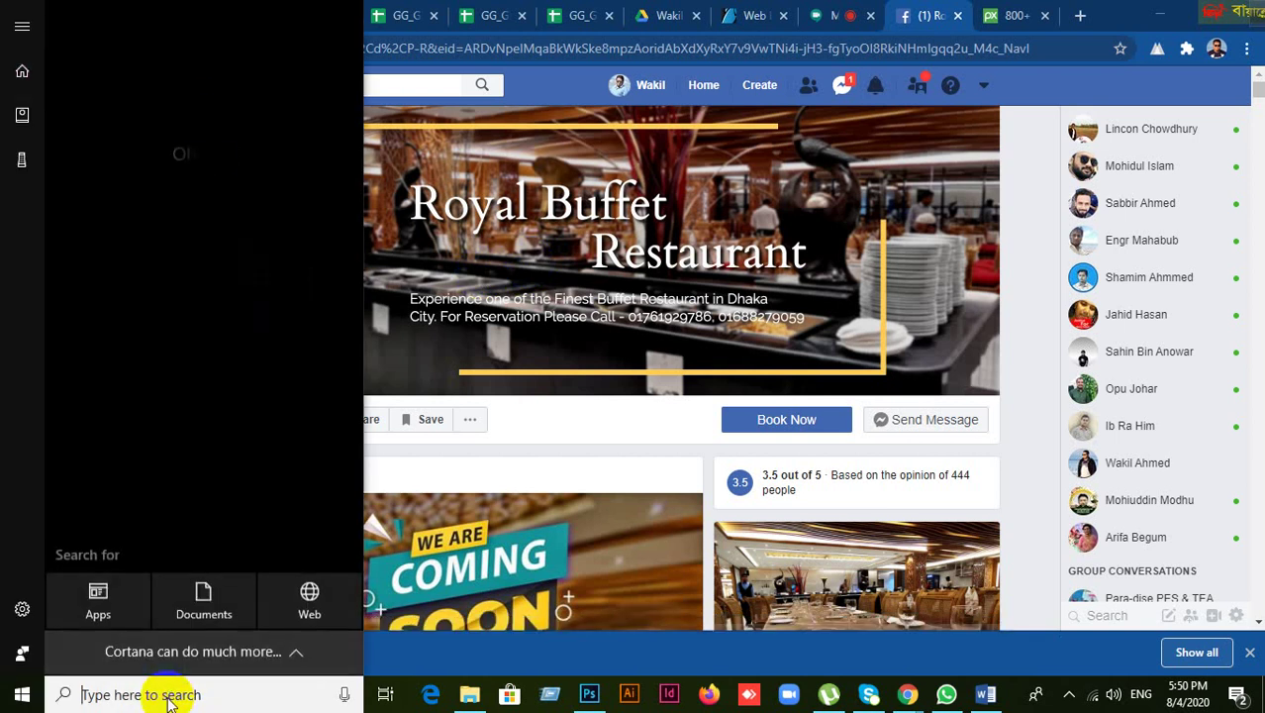
text(s)
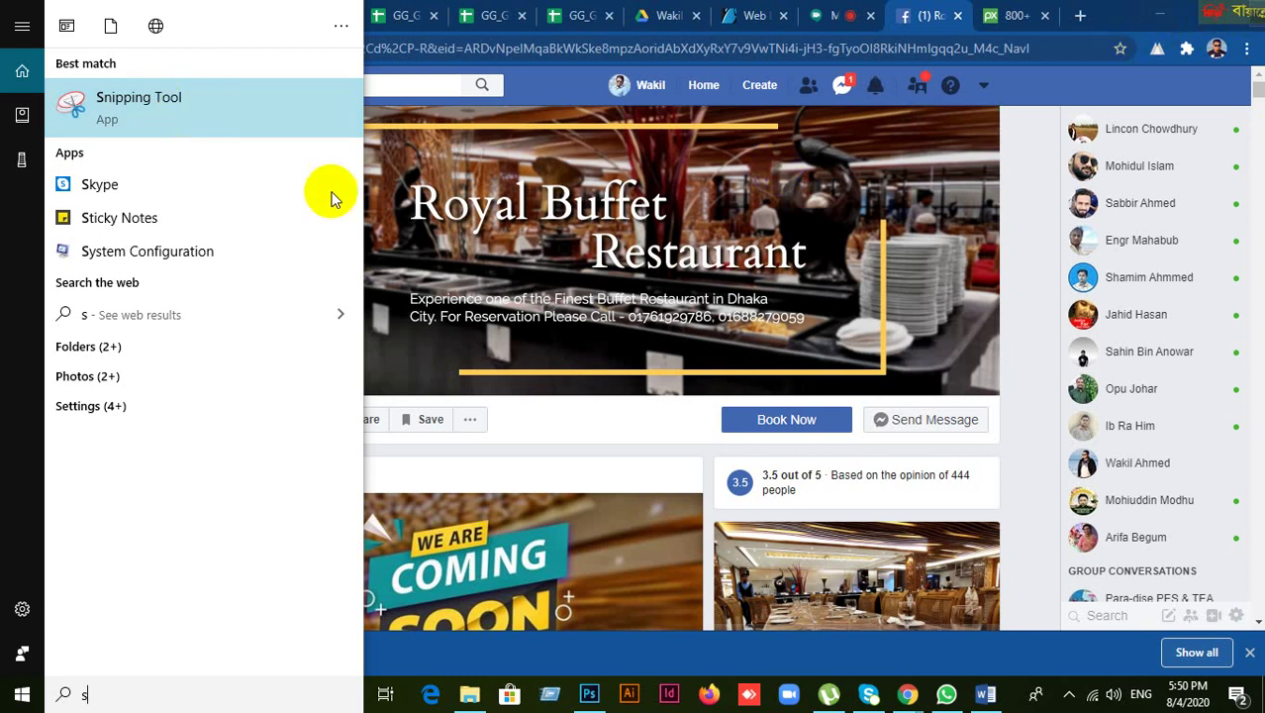
click(202, 111)
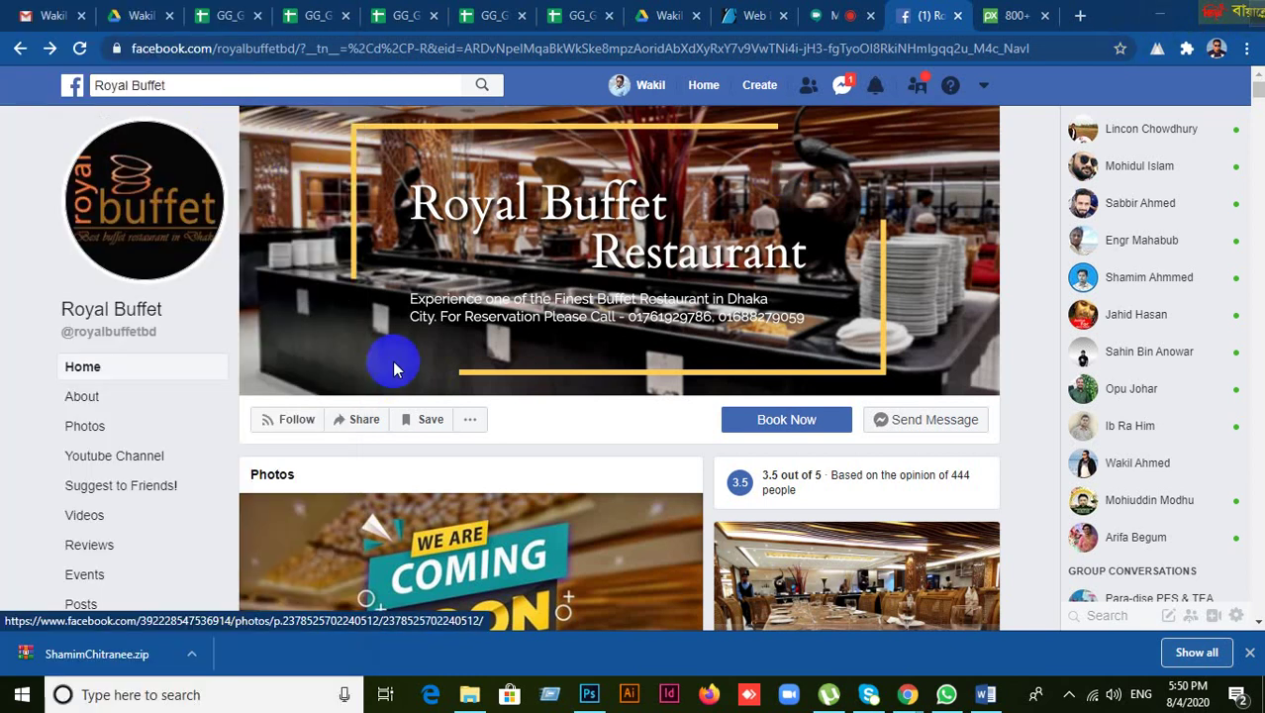
- Minimize the browser and Photoshop to show the desktop files, and bring the Royal Buffet page back up in Chrome
click(1160, 20)
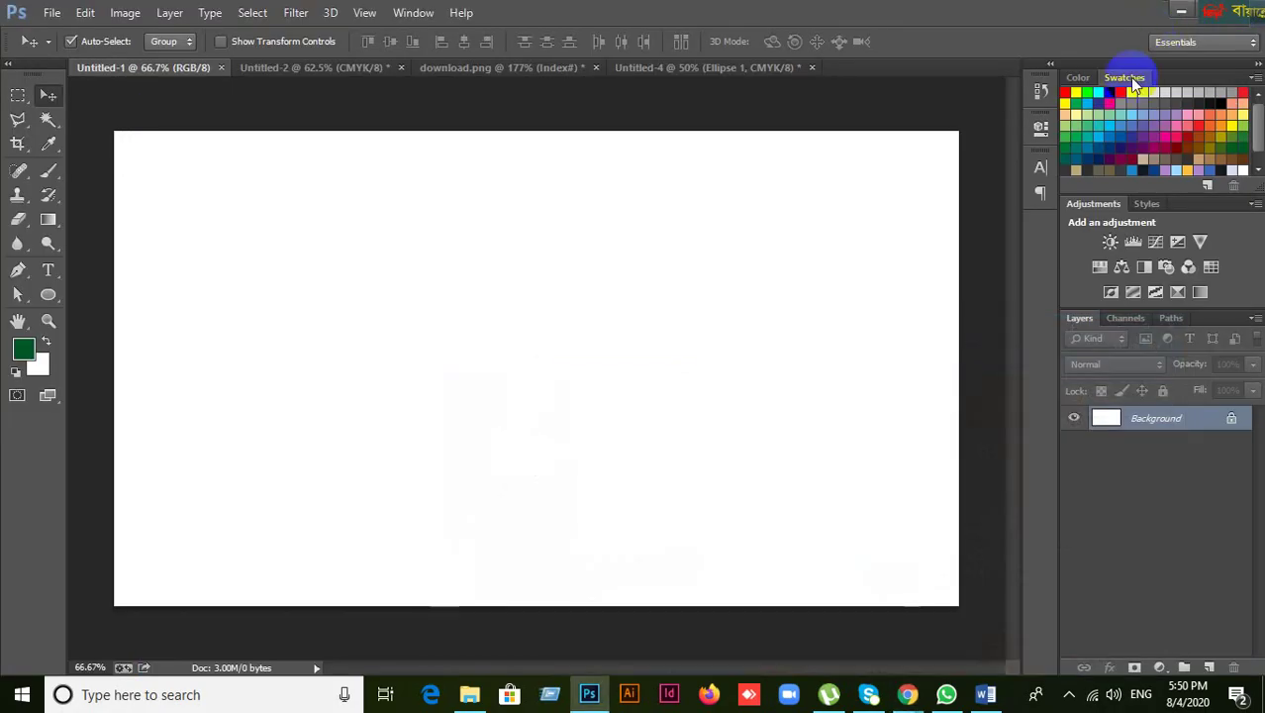
click(1160, 12)
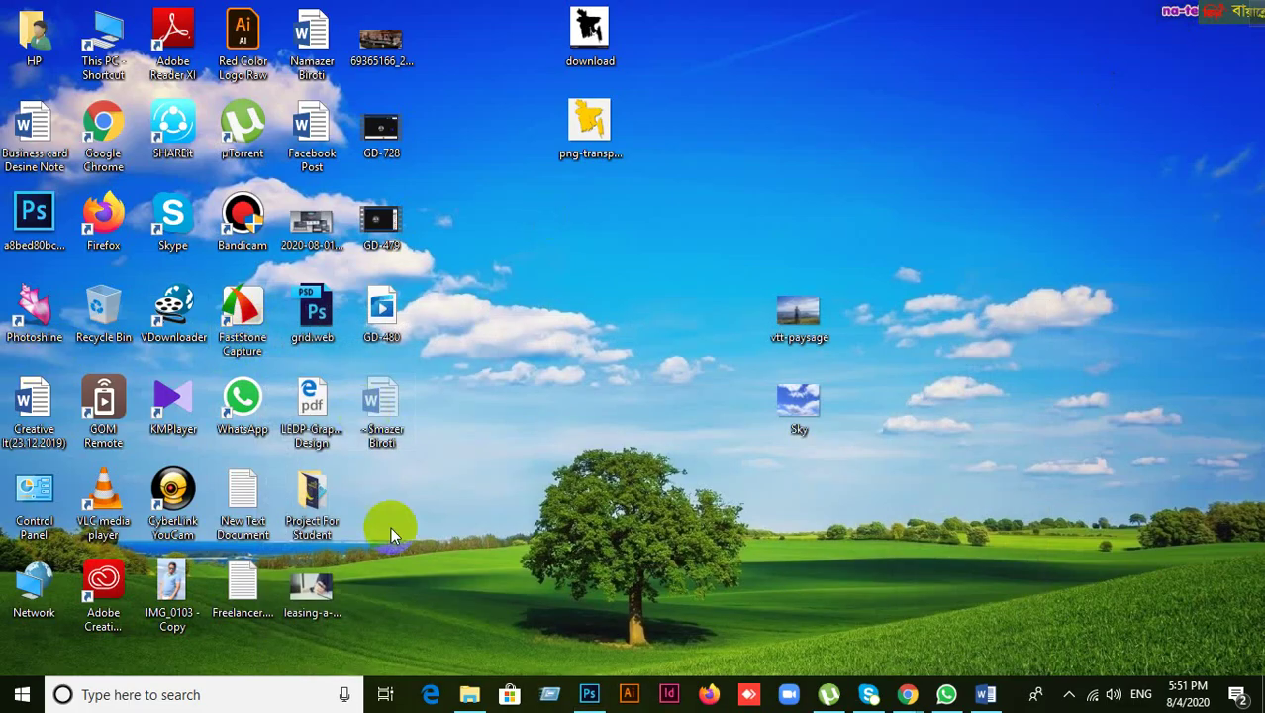
click(908, 696)
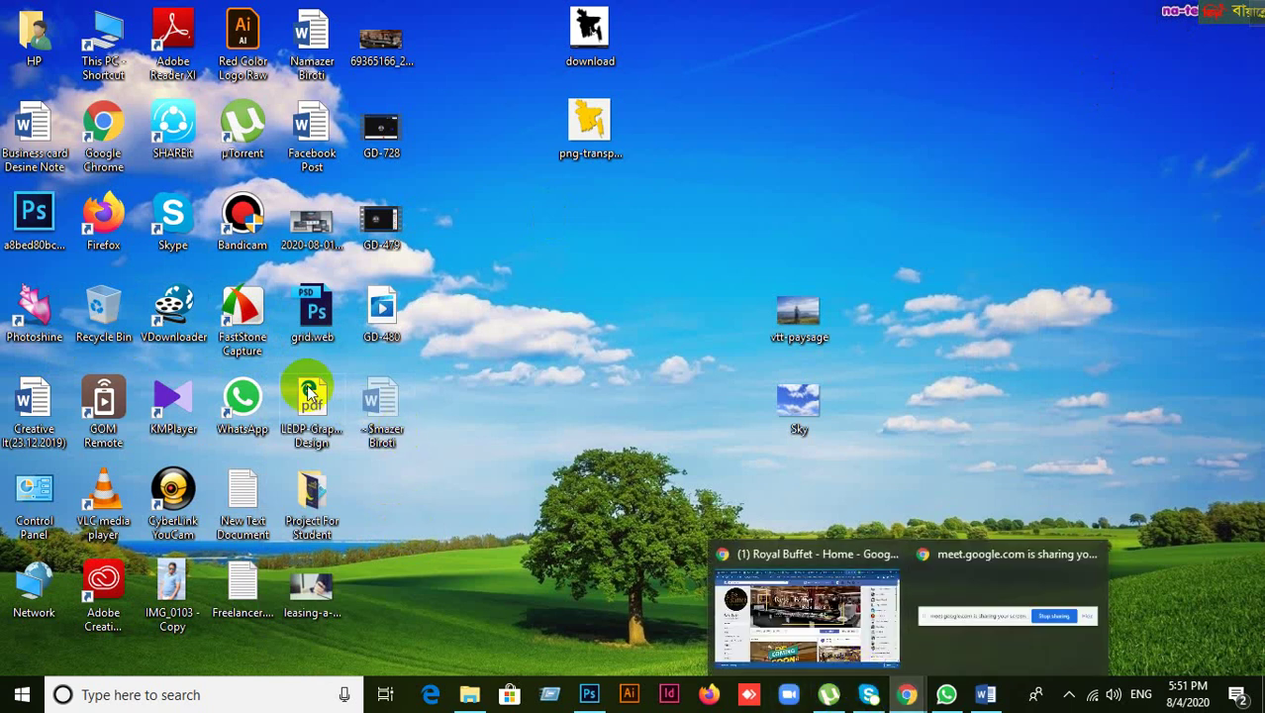
click(841, 606)
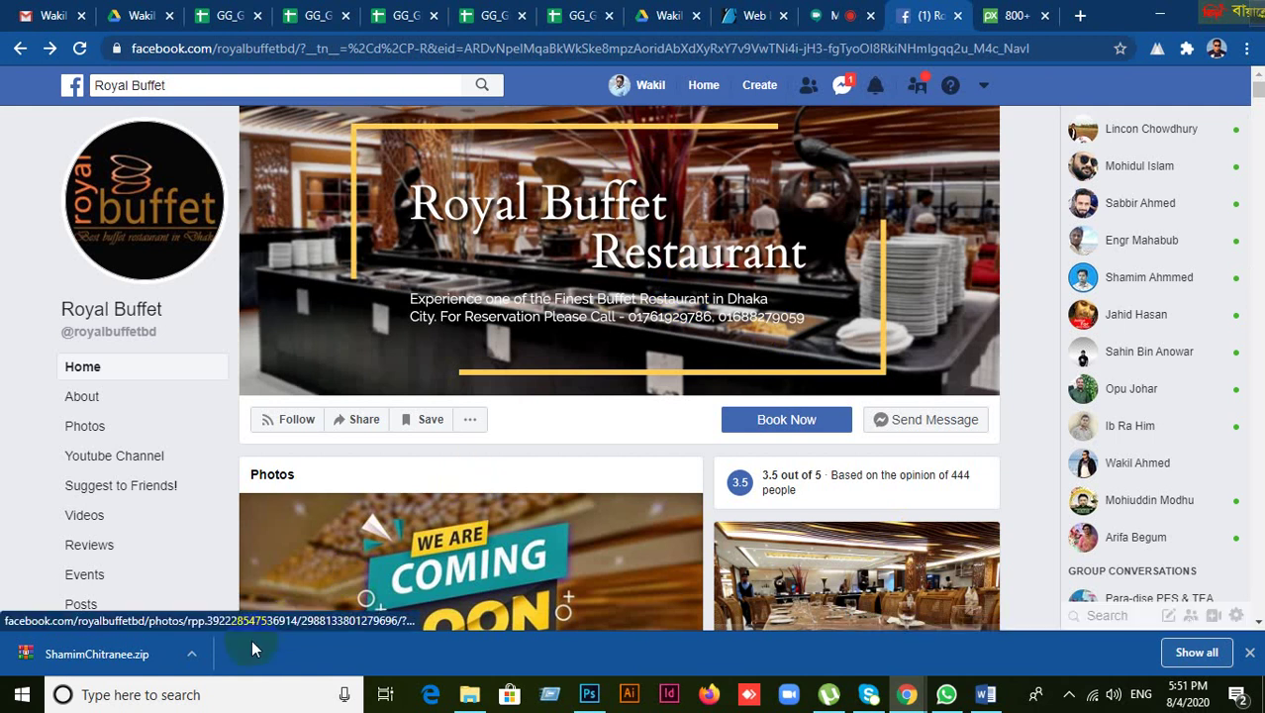
- Search Windows for "sni" and launch the Snipping Tool
click(175, 694)
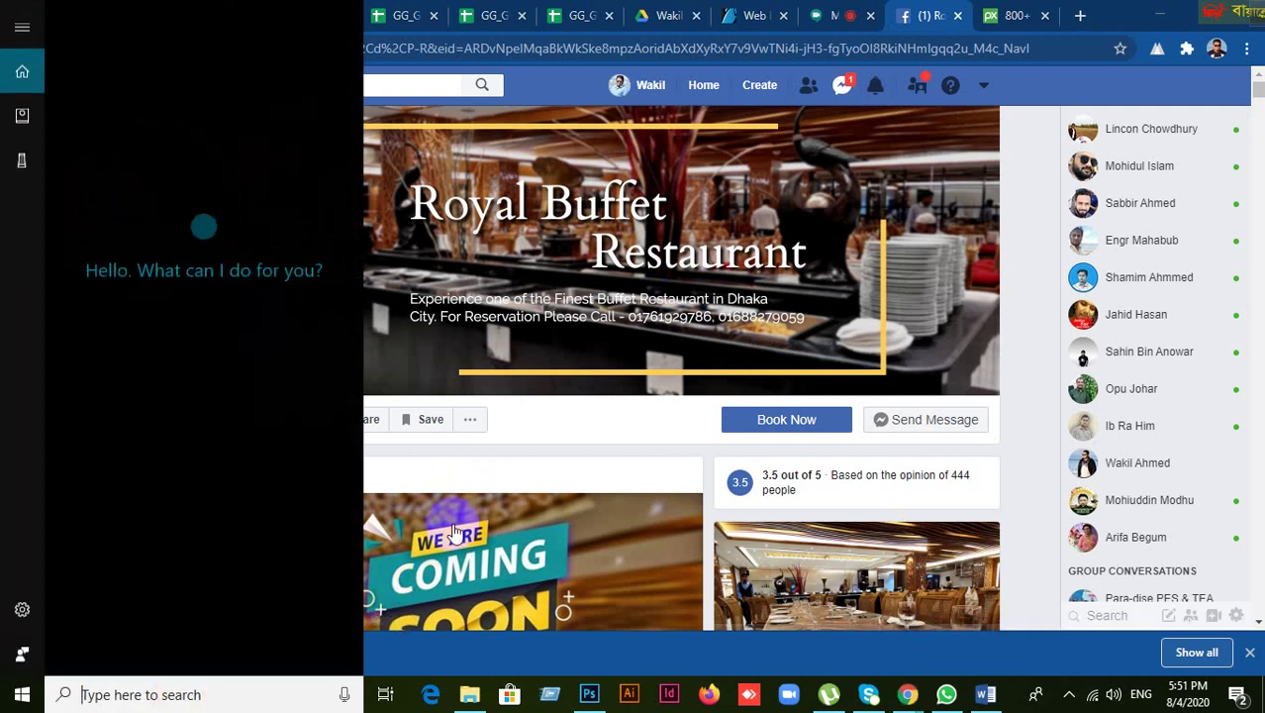
text(sni)
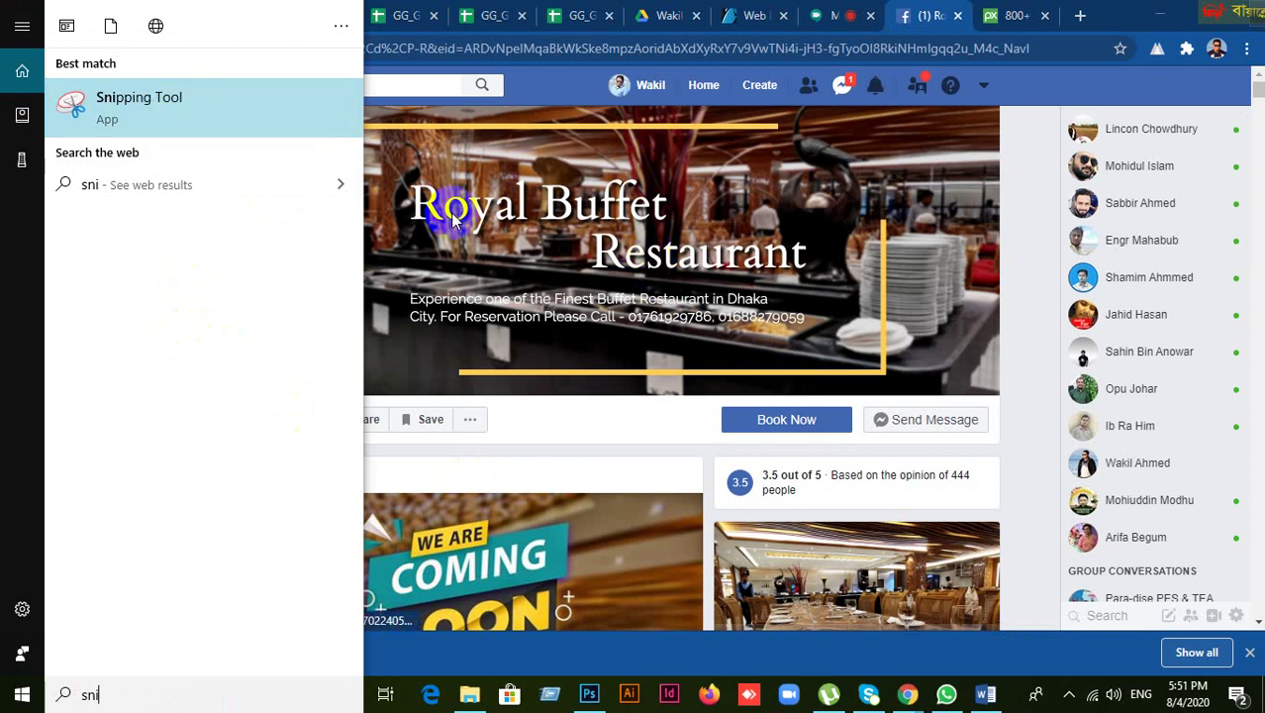
click(135, 109)
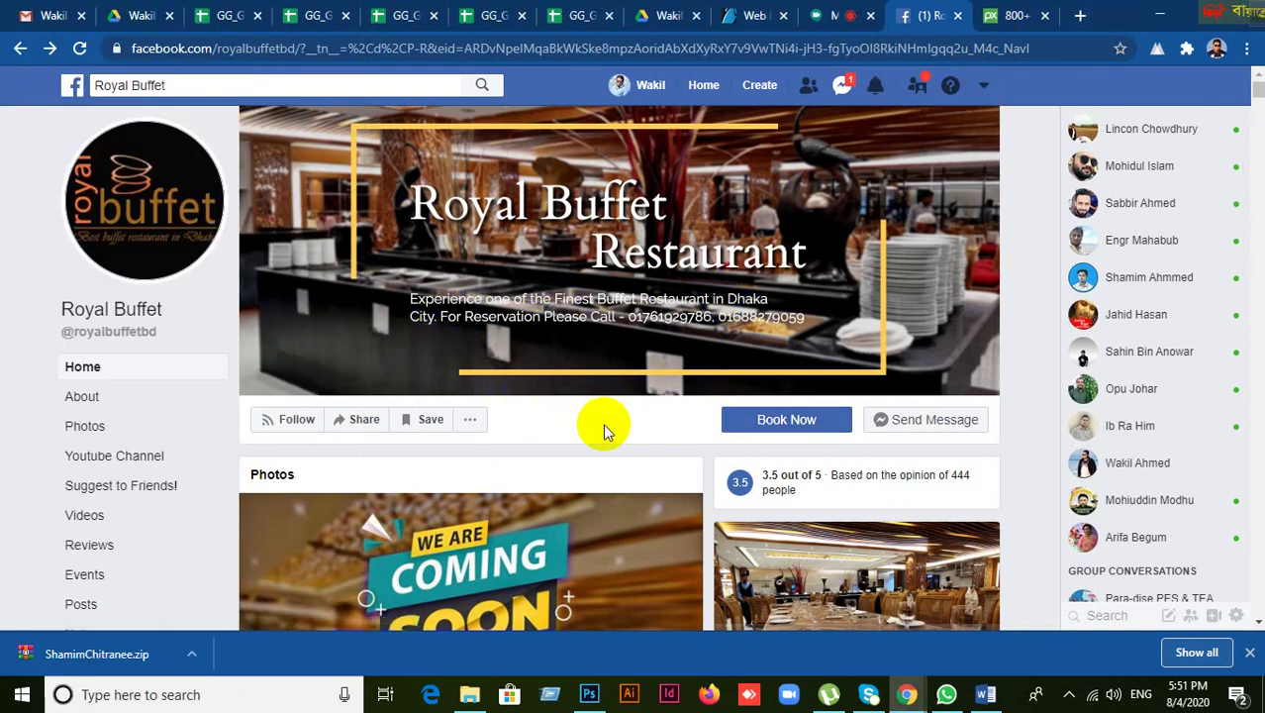
- Return to the Royal Buffet page, check the Messenger notification, and minimize Chrome to work with the Snipping Tool on the desktop
click(1156, 14)
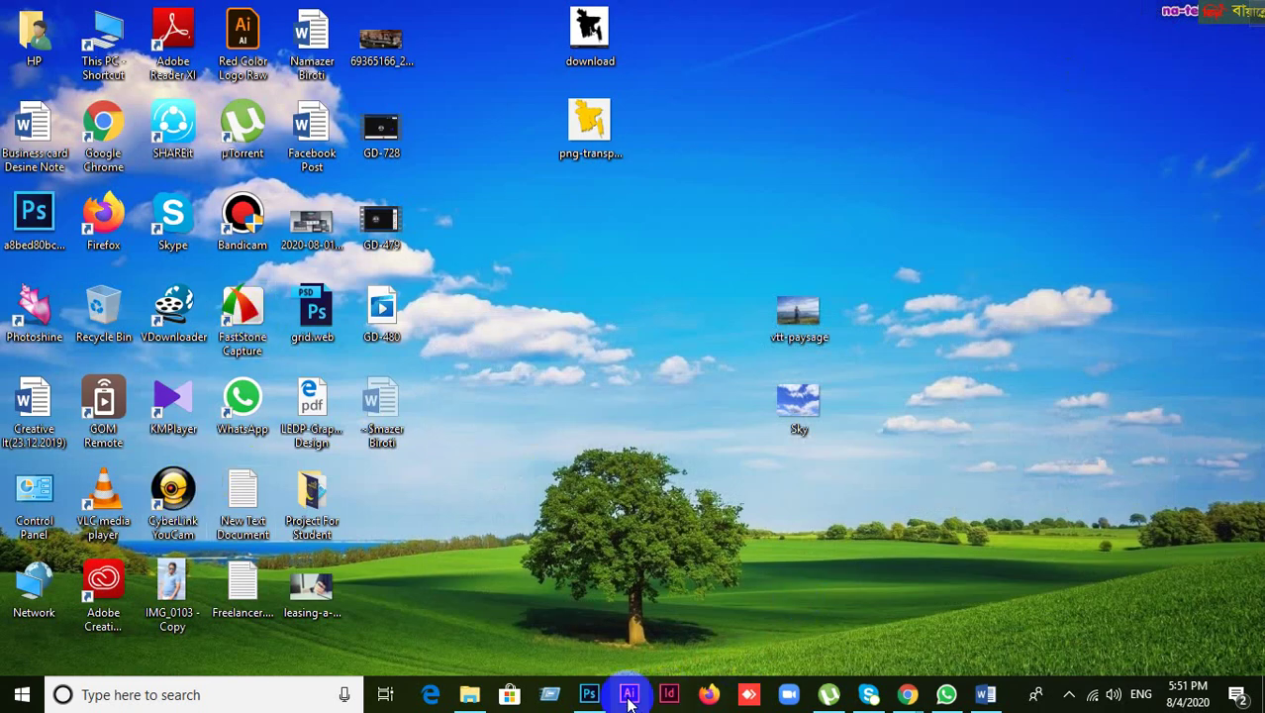
mouse_move(914, 697)
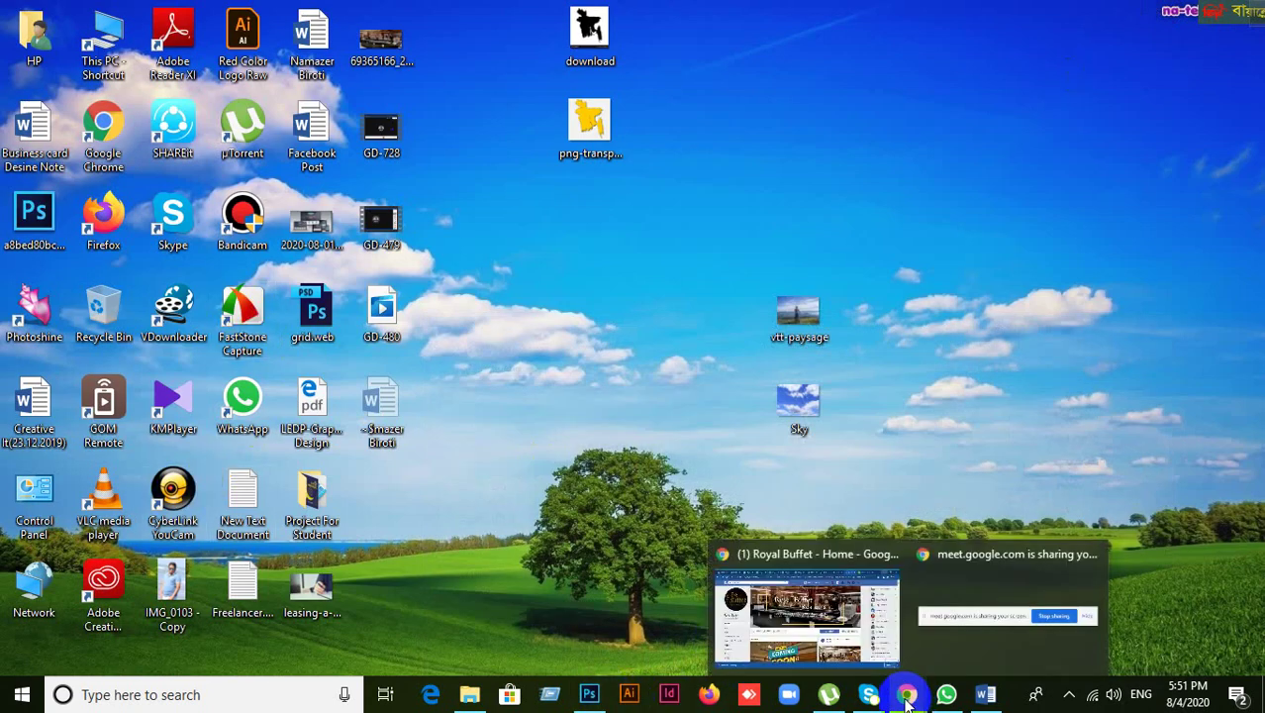
click(693, 586)
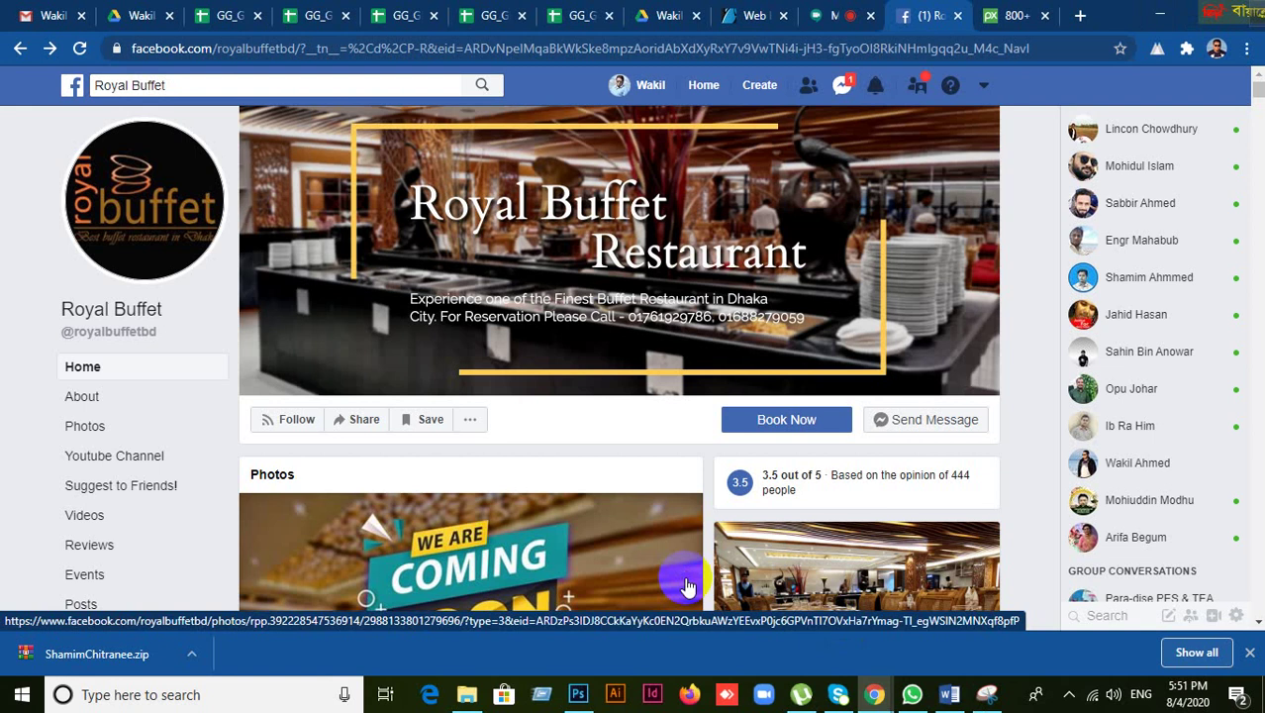
click(843, 91)
click(842, 91)
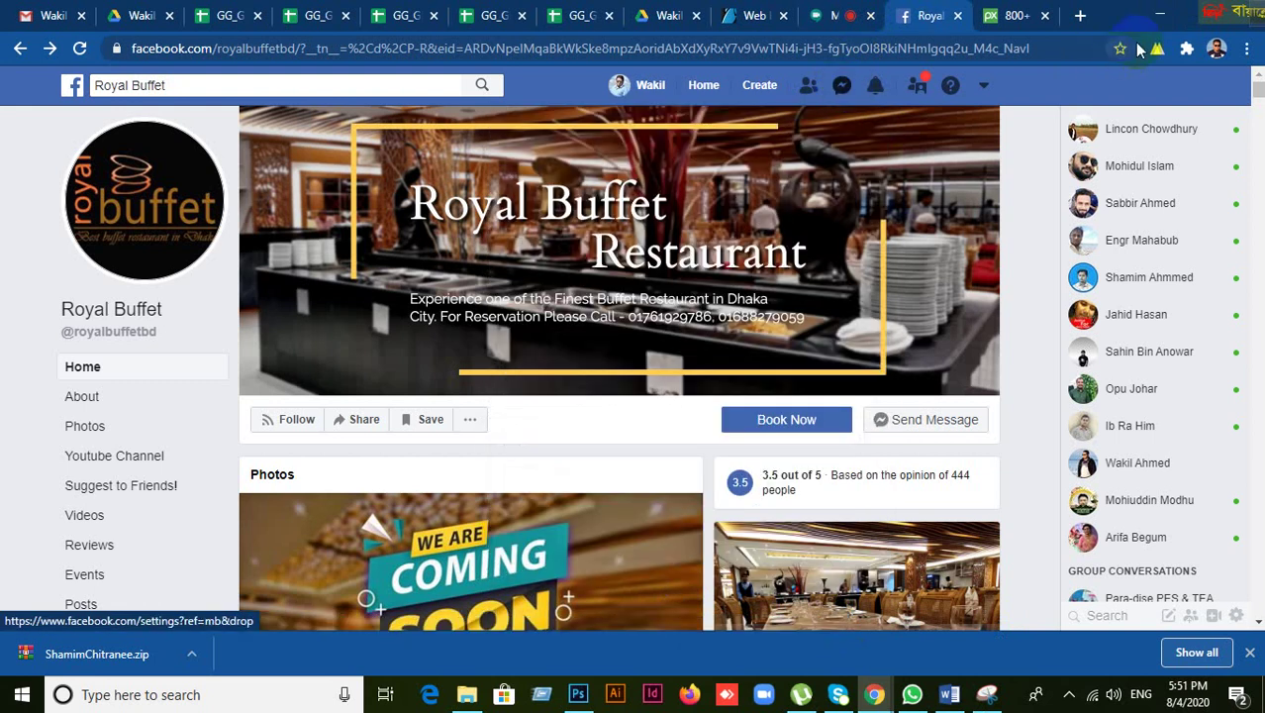
click(1158, 15)
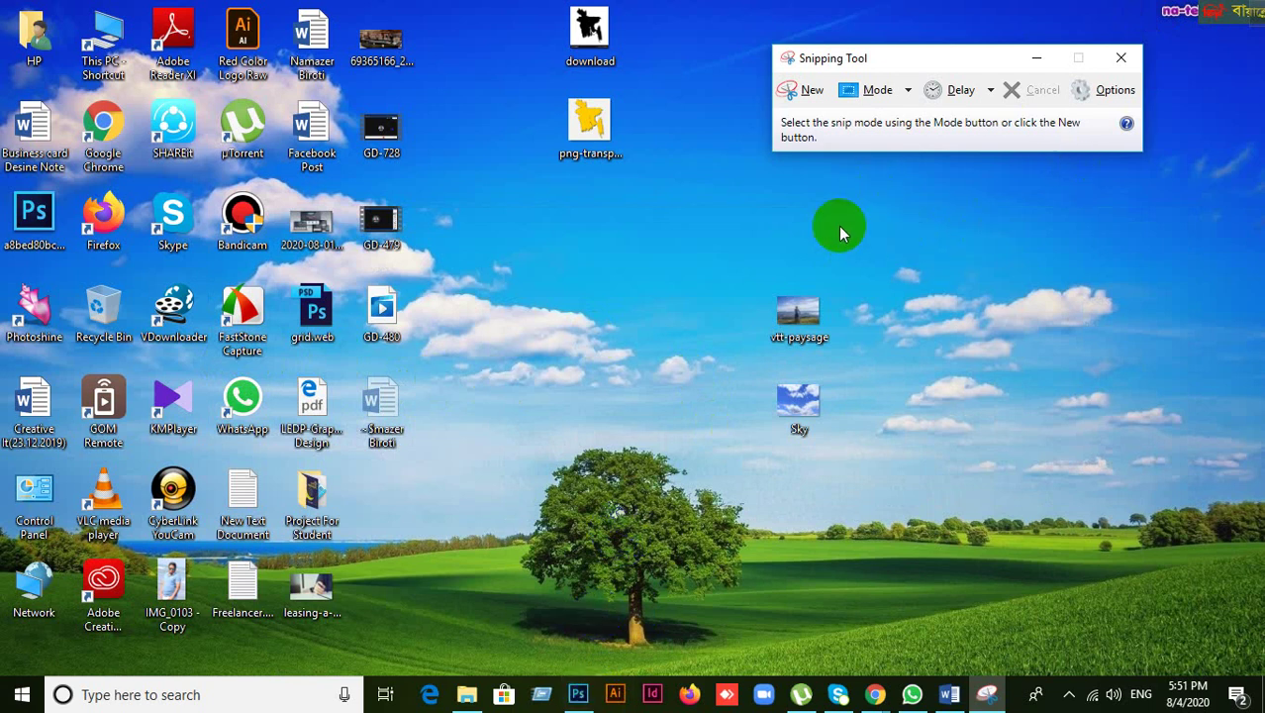
- Capture a new snip of the desktop wallpaper and its image files, and look over the snip's save and print options
click(812, 91)
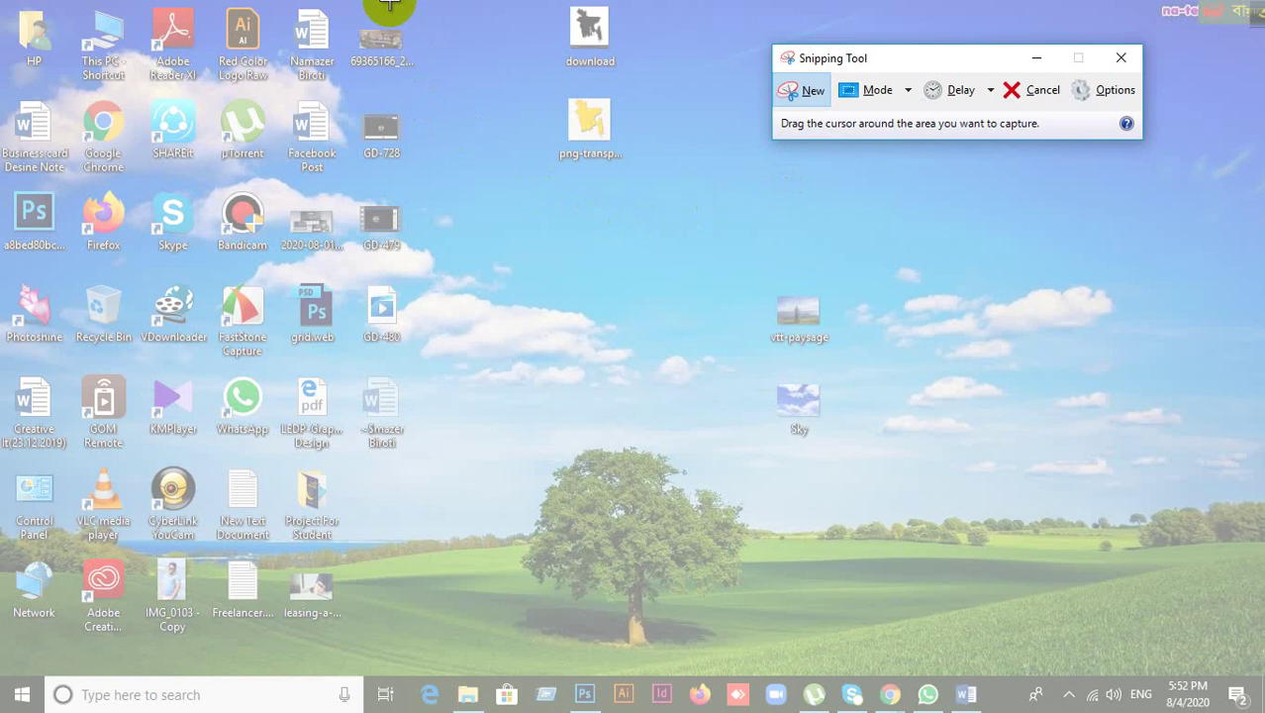
drag(389, 2, 1264, 679)
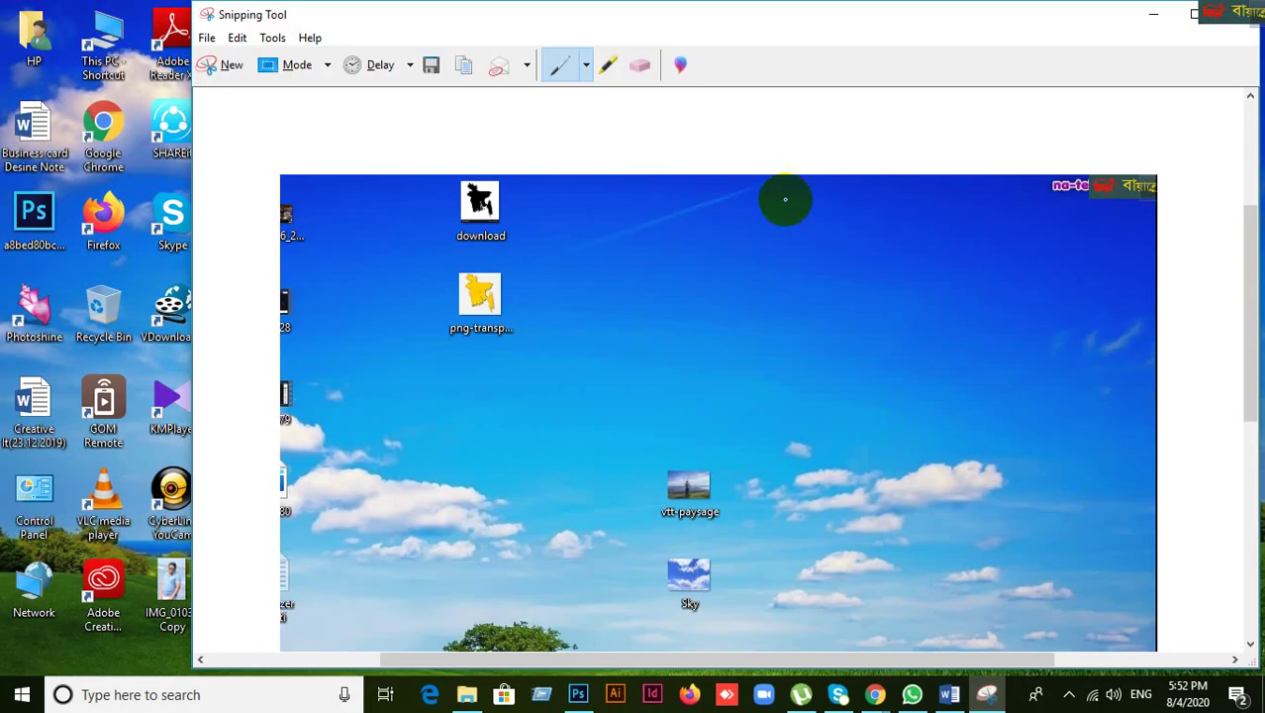
click(207, 38)
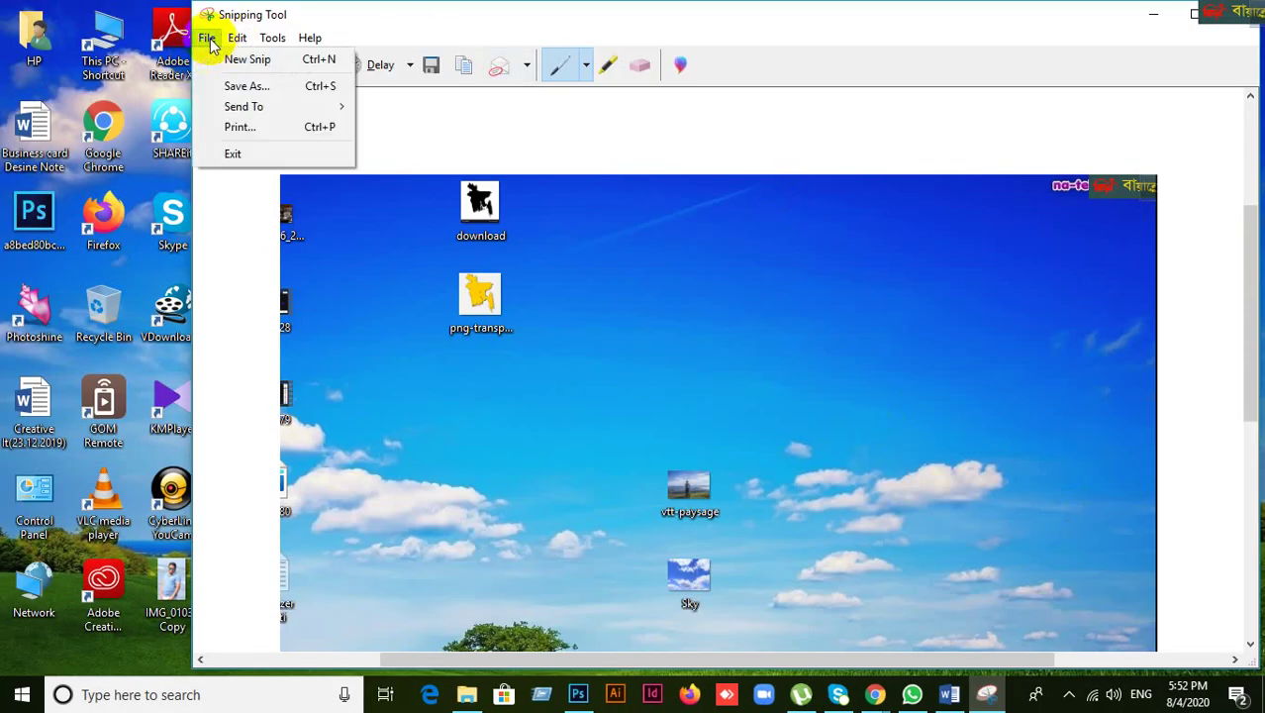
click(770, 44)
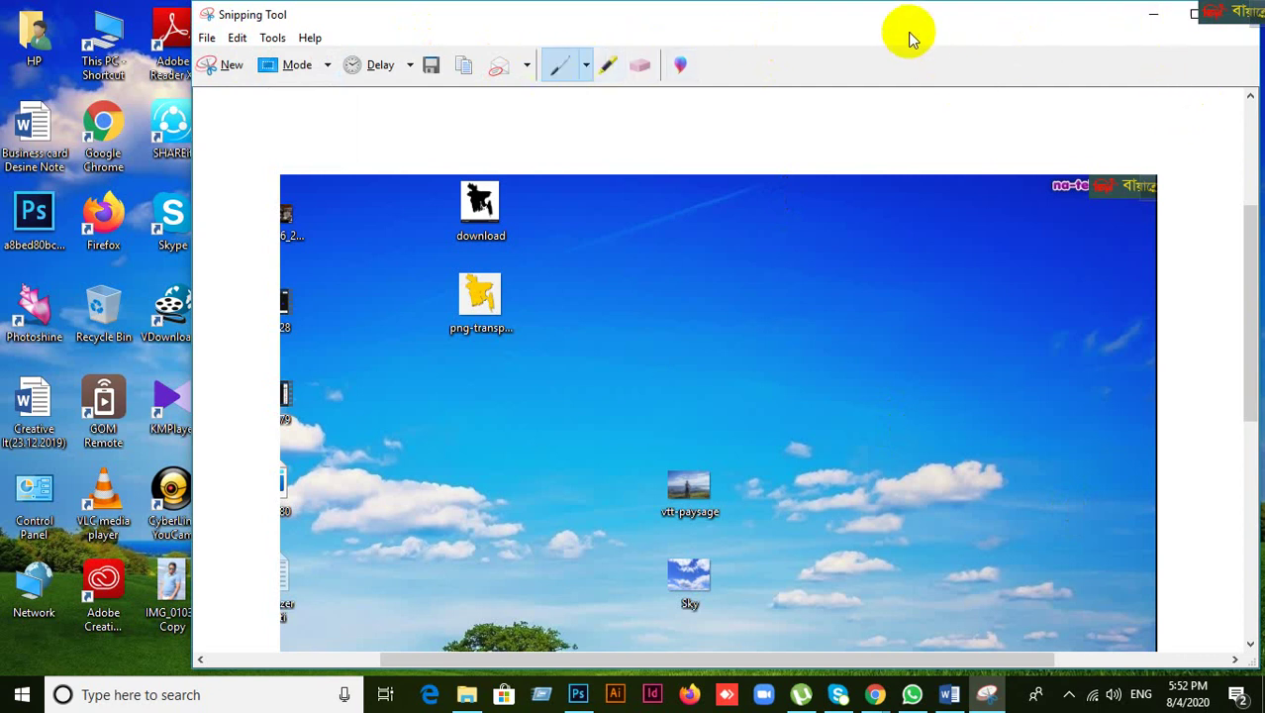
- Close the Snipping Tool without saving the desktop snip
click(1225, 14)
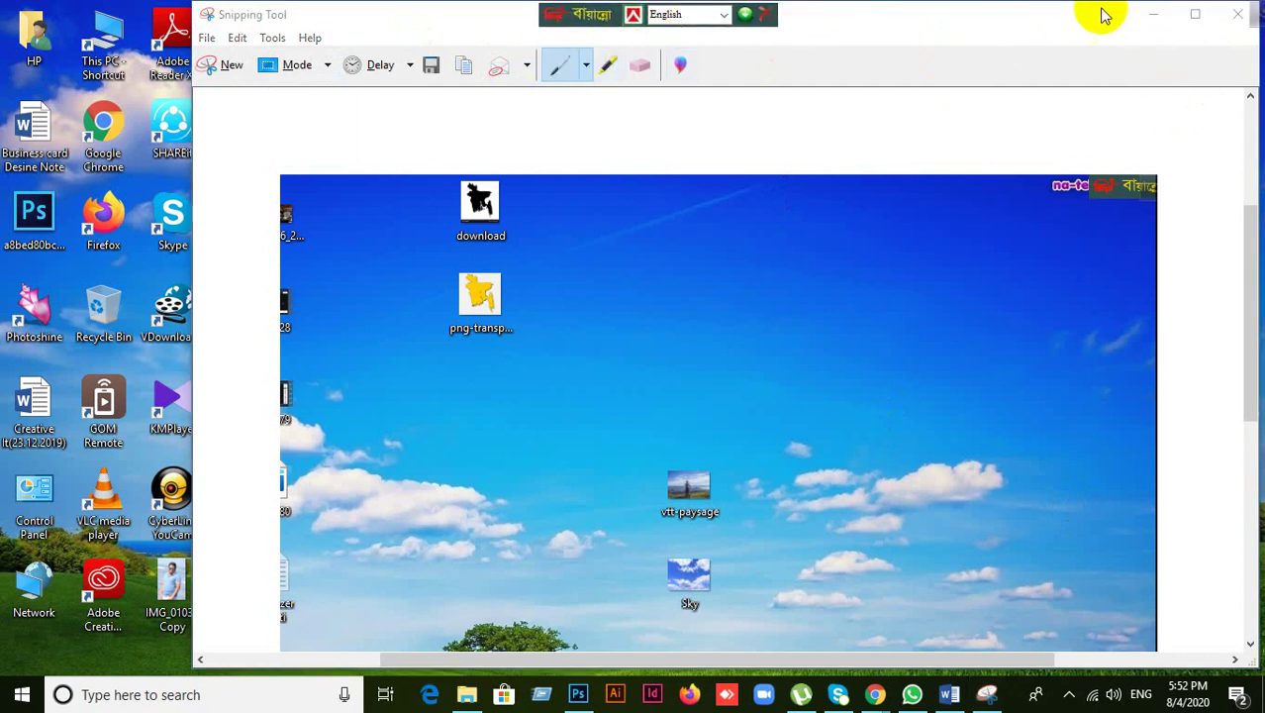
click(1241, 21)
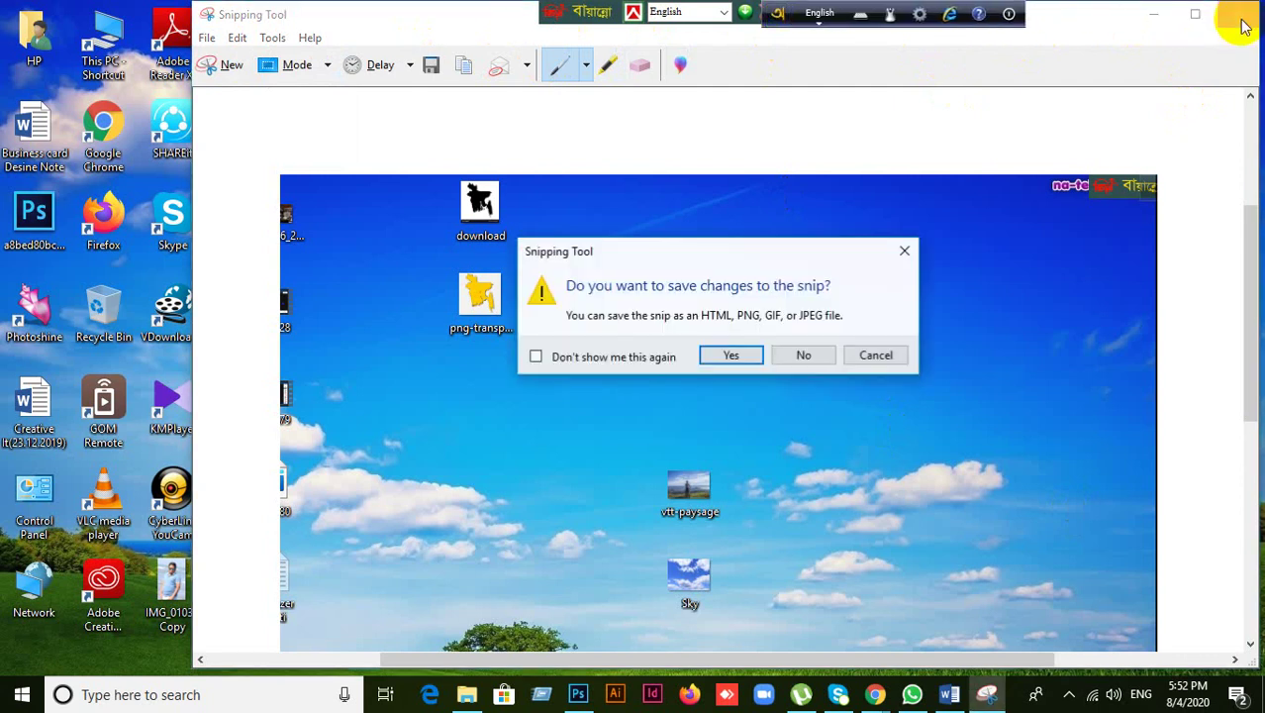
click(803, 354)
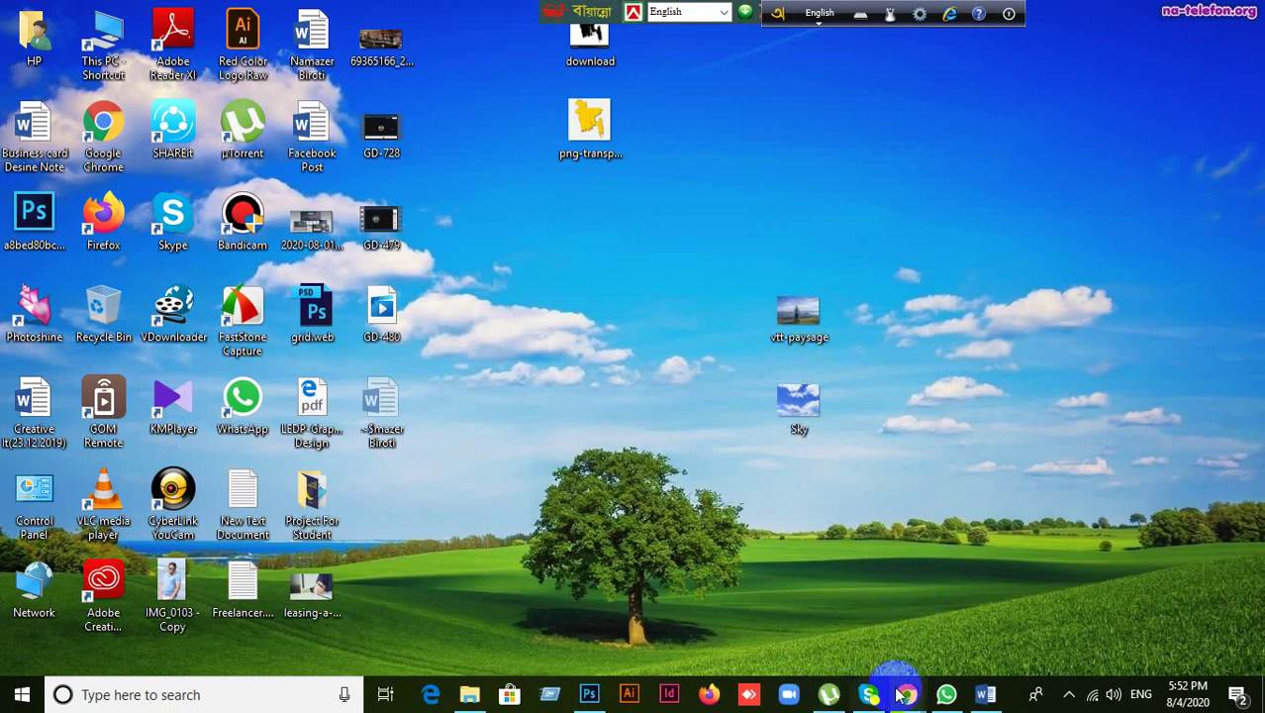
- Bring the Royal Buffet page back up in Chrome and shift both floating keyboard-language toolbars along the browser tabs
click(908, 695)
click(775, 572)
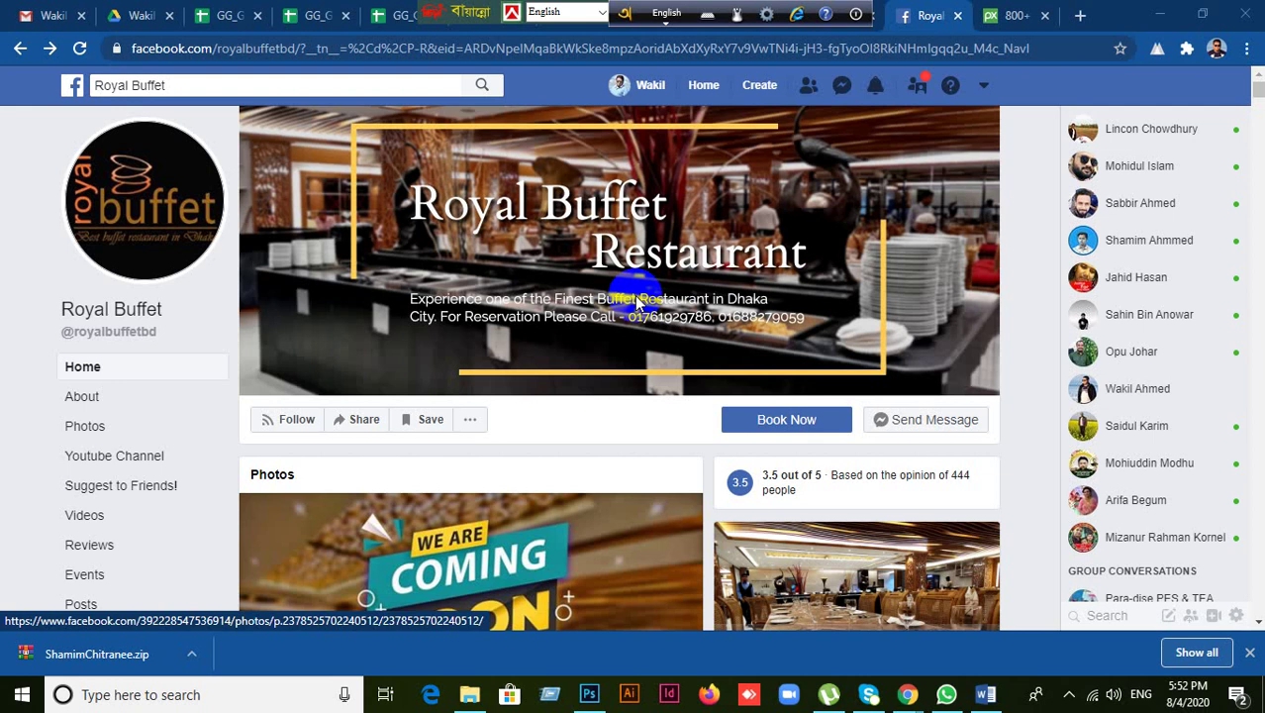
drag(446, 10, 282, 8)
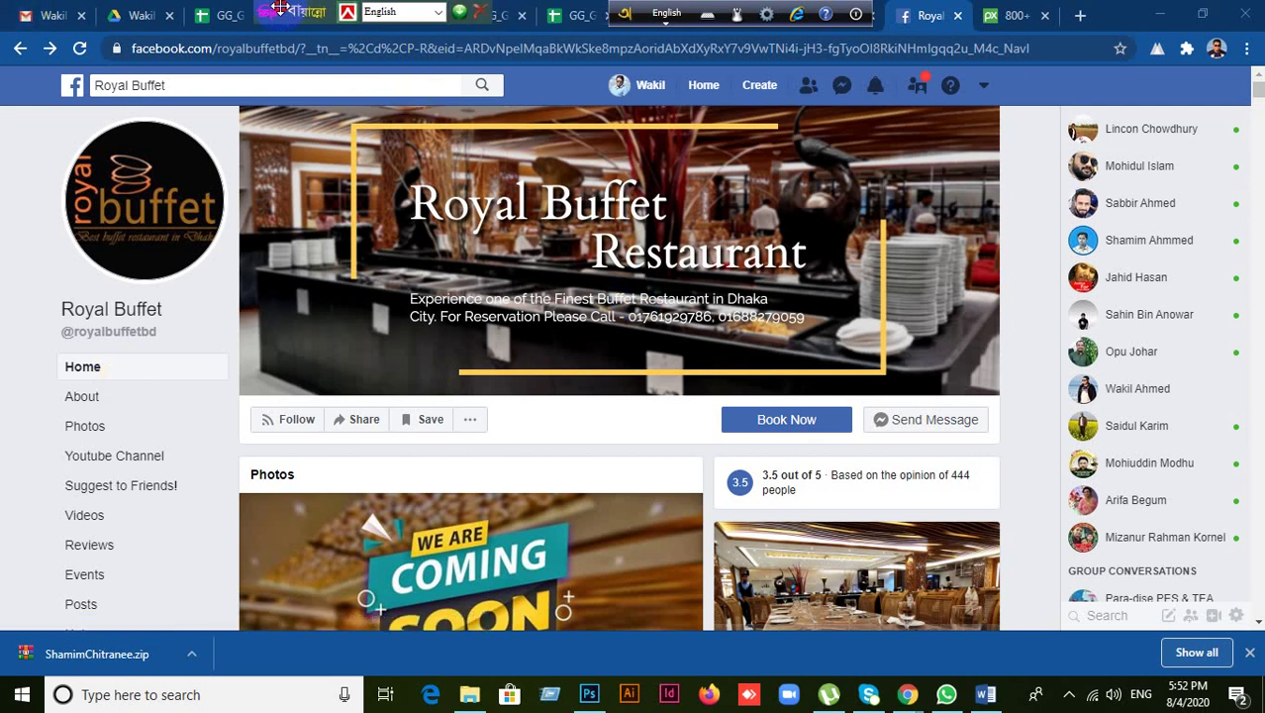
drag(620, 12, 426, 12)
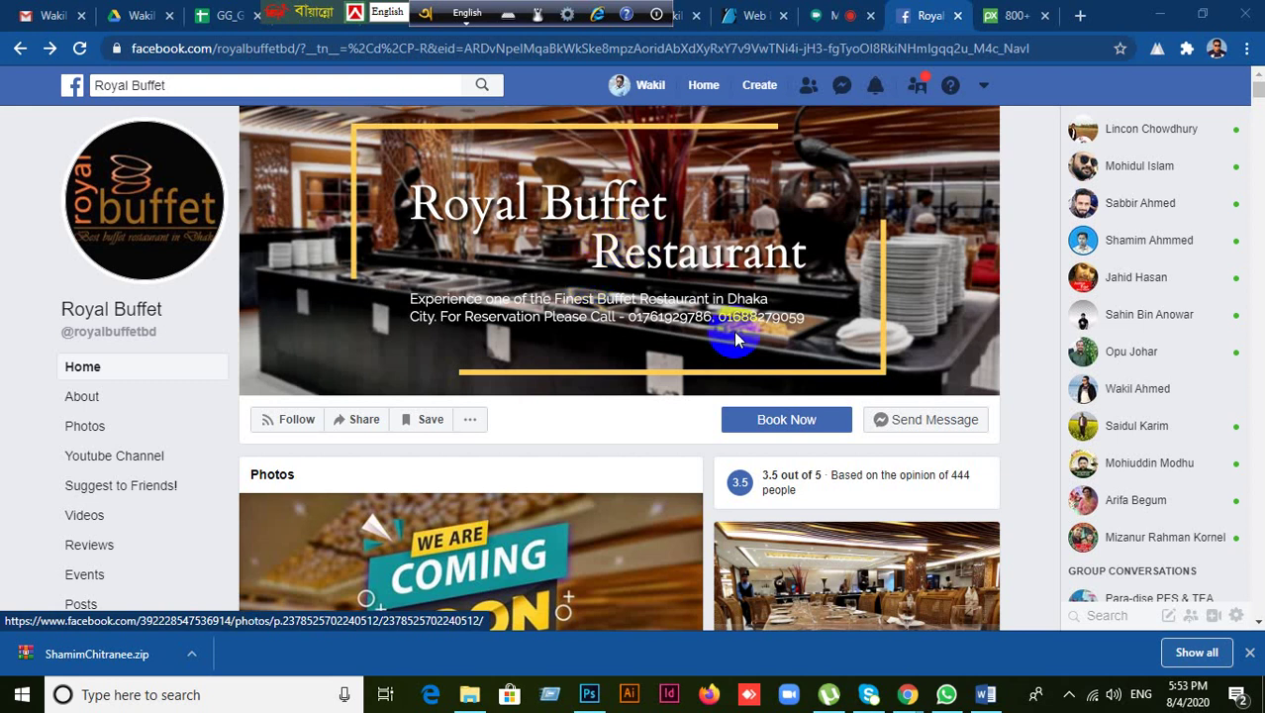
- Look through the Untitled-2, download.png, Untitled-4 and Untitled-1 documents in Photoshop, and return to the Royal Buffet page in Chrome
click(590, 696)
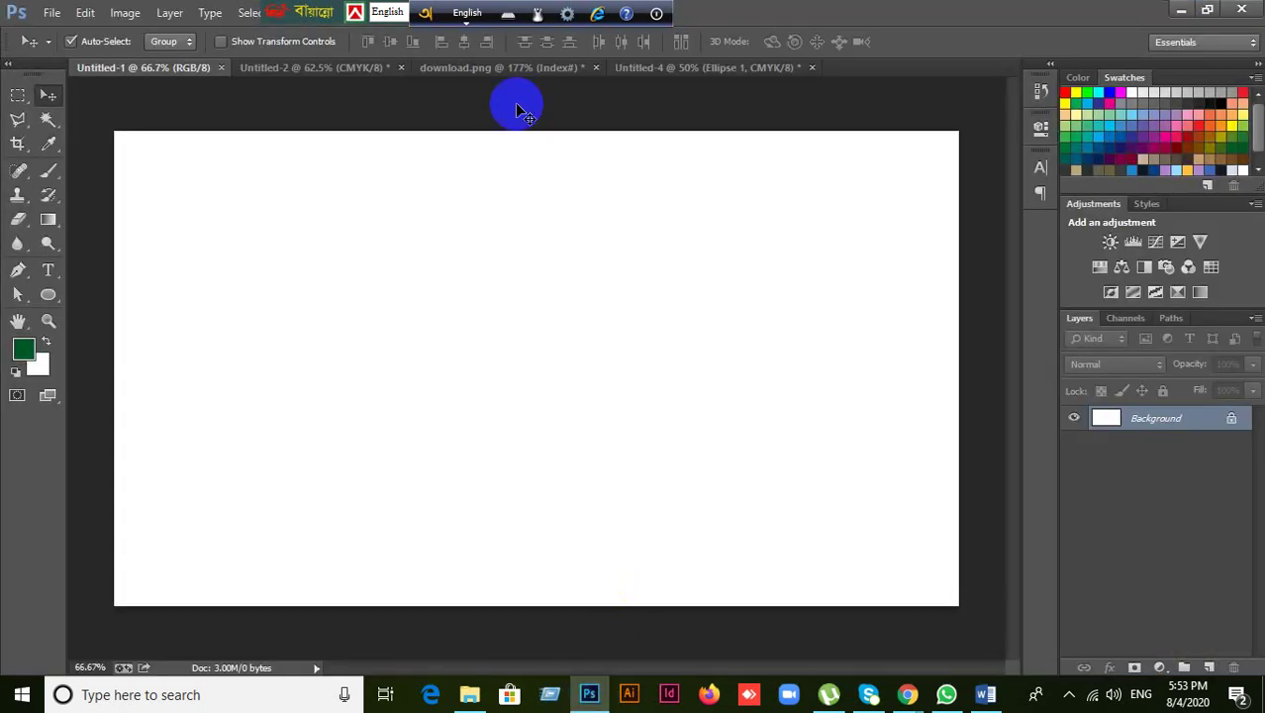
click(316, 70)
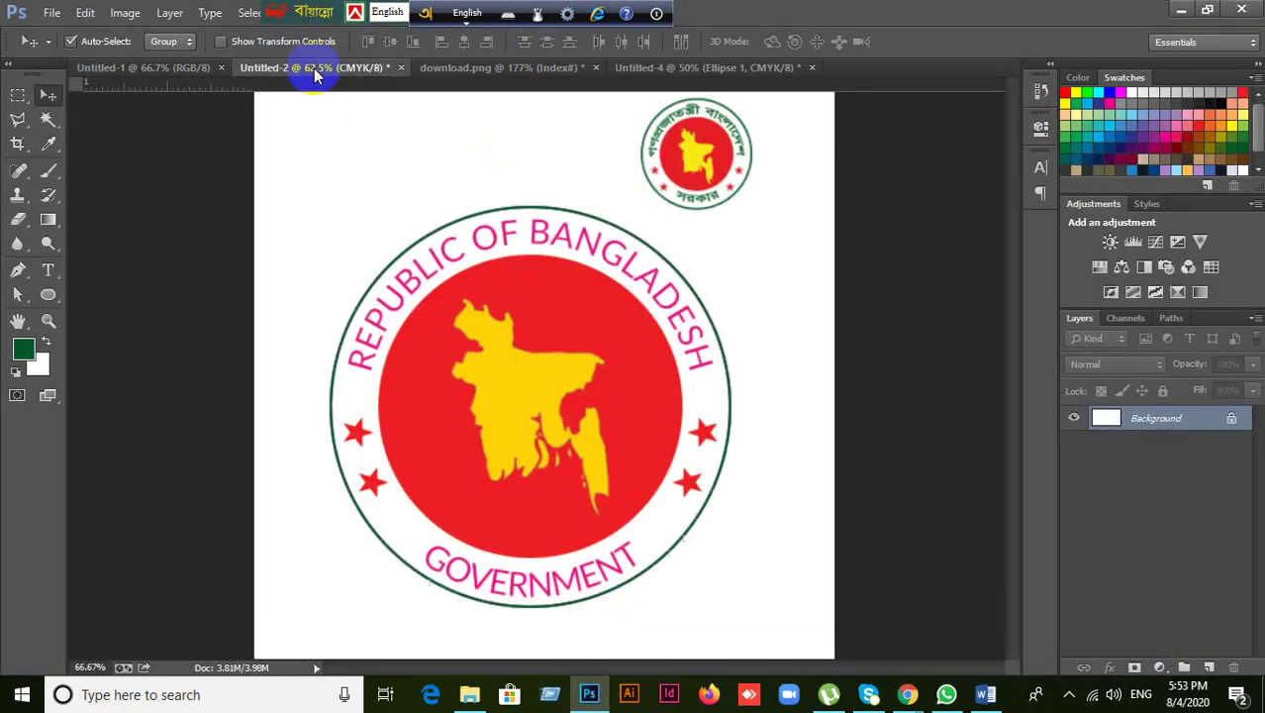
click(511, 71)
click(676, 69)
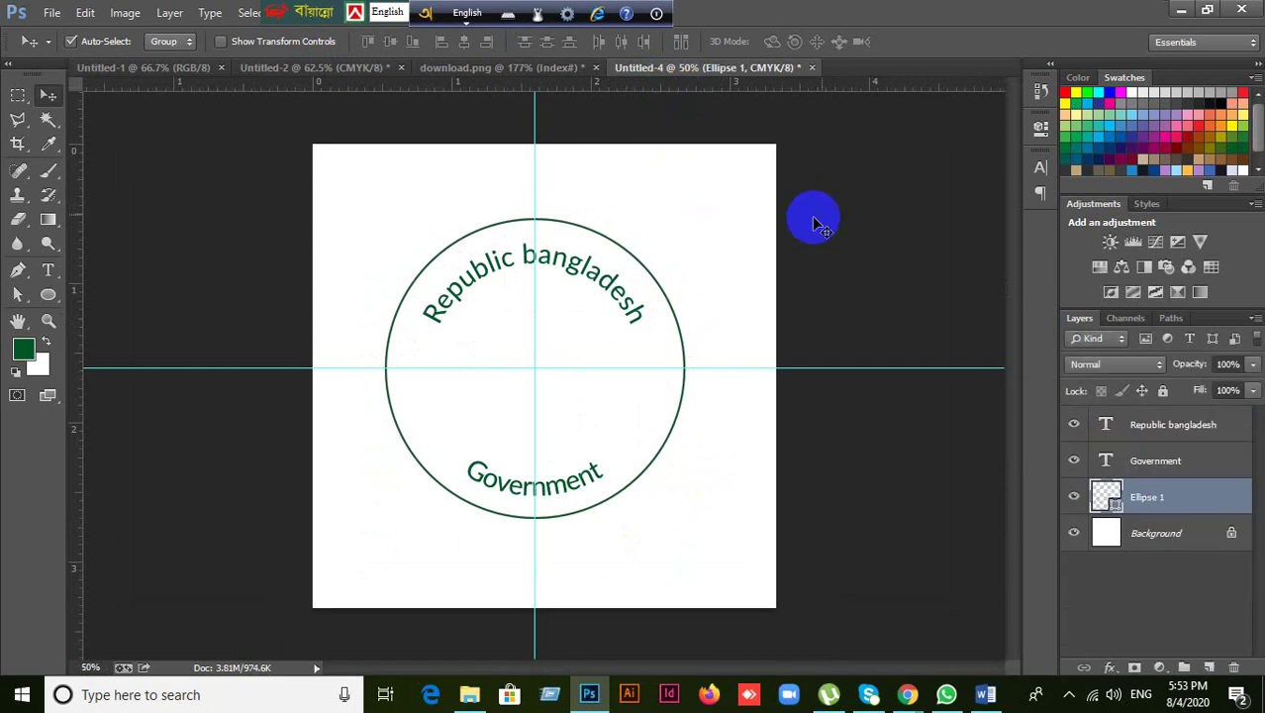
click(96, 70)
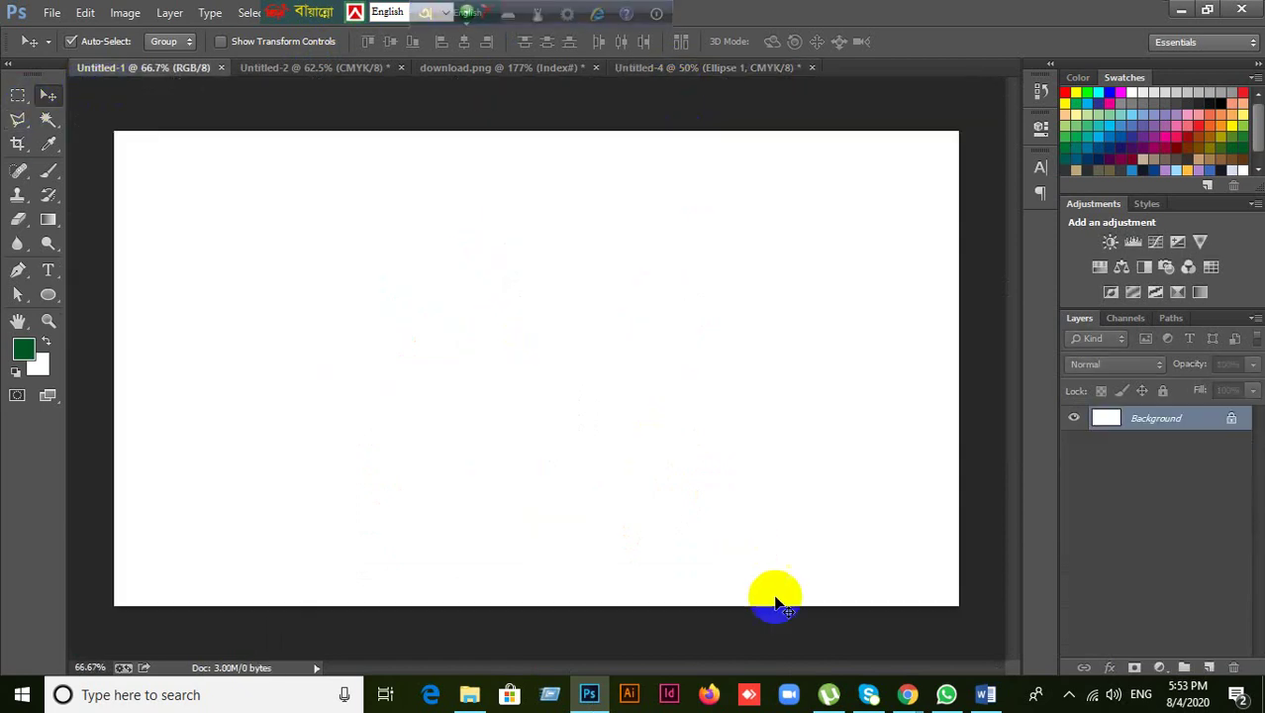
mouse_move(907, 698)
click(872, 652)
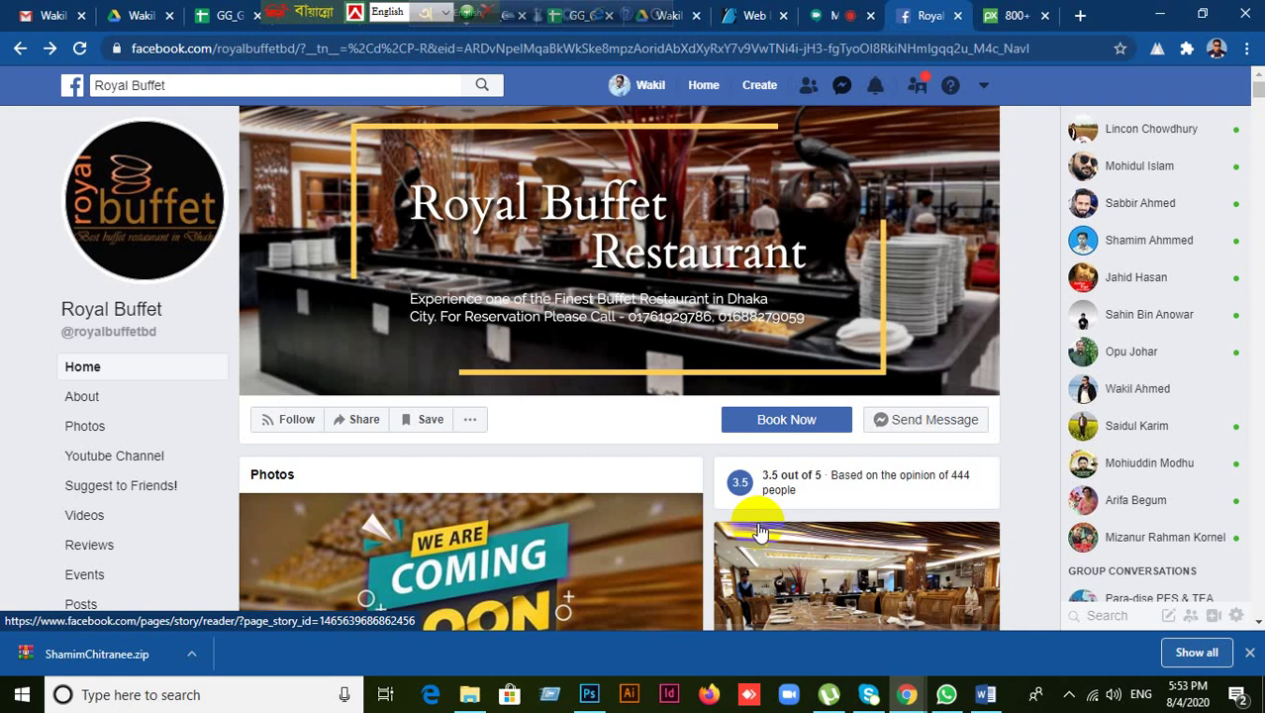
mouse_move(447, 10)
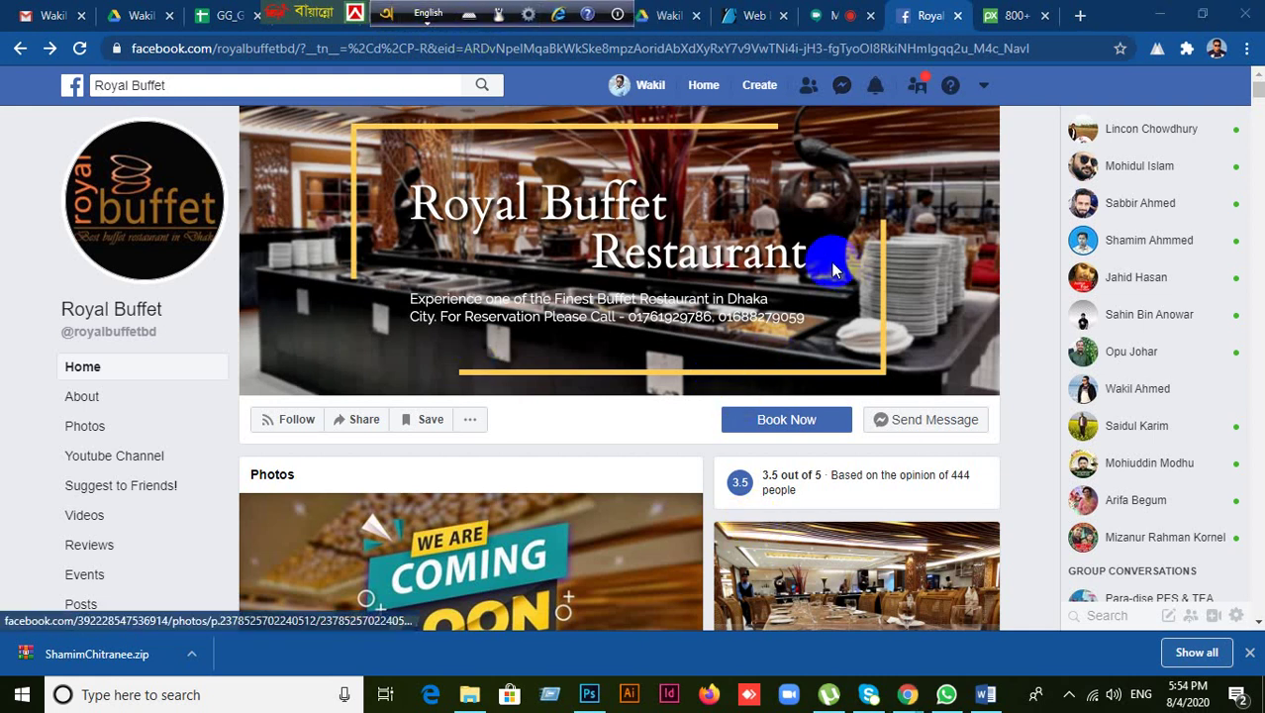
- Show the finished Bangladesh seal in the Untitled-2 Photoshop document and switch back to Chrome
click(588, 691)
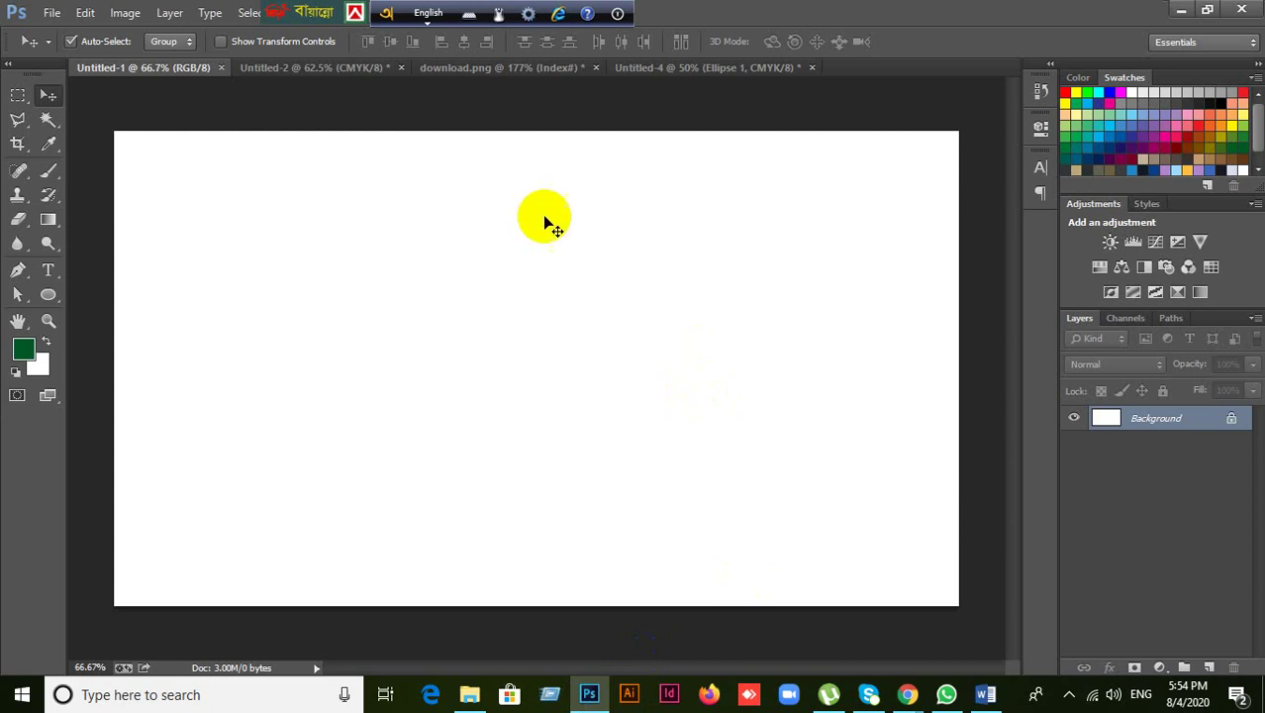
click(282, 69)
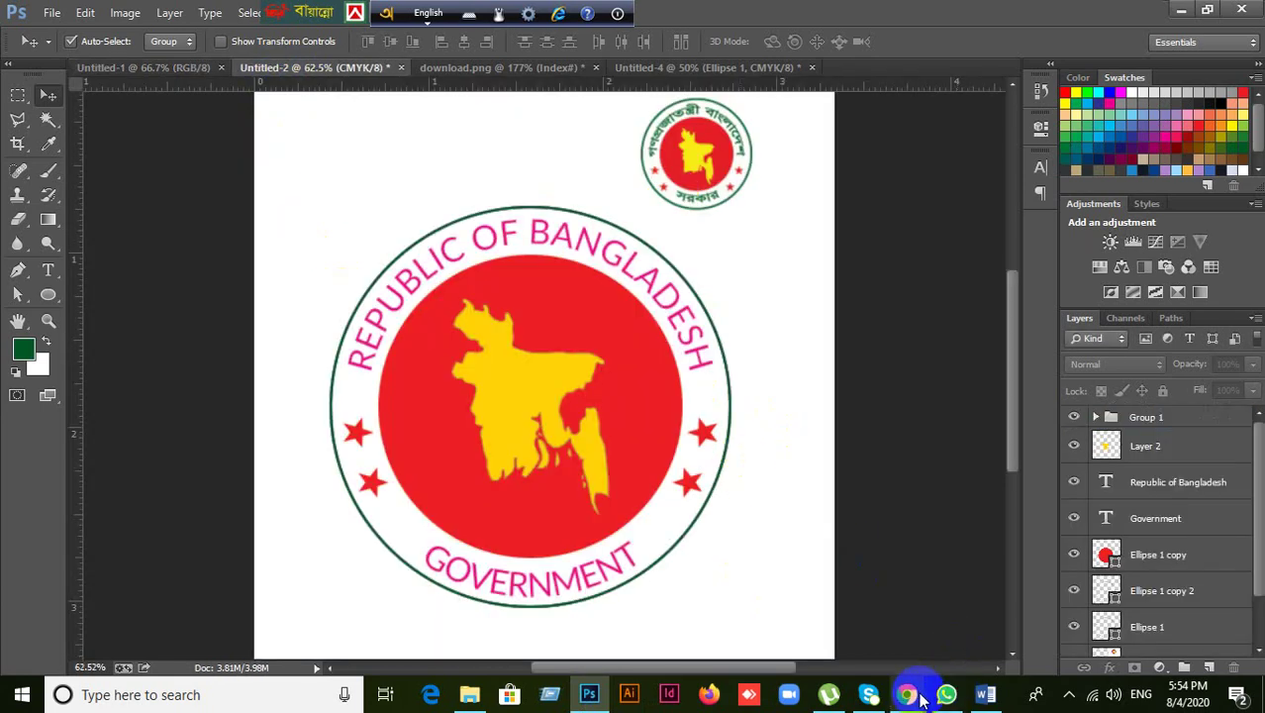
mouse_move(896, 696)
click(807, 616)
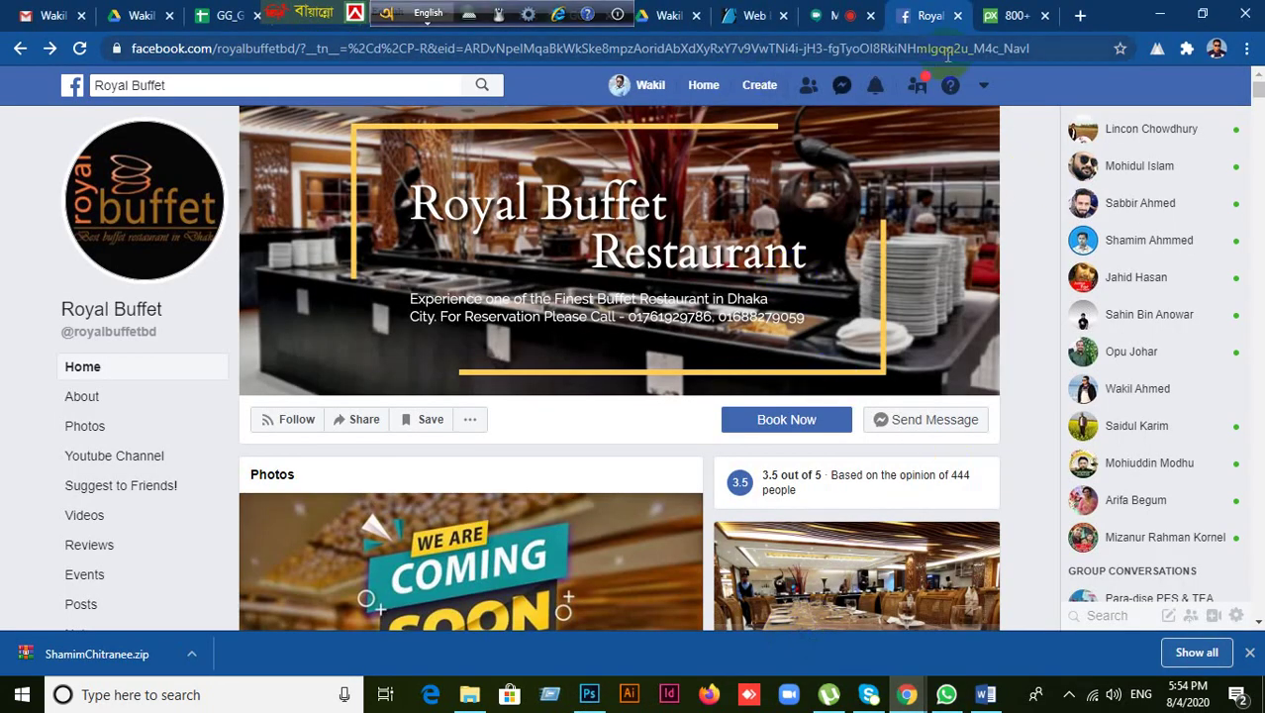
- Read the newest chat messages in the Google Meet call and close the chat
click(835, 16)
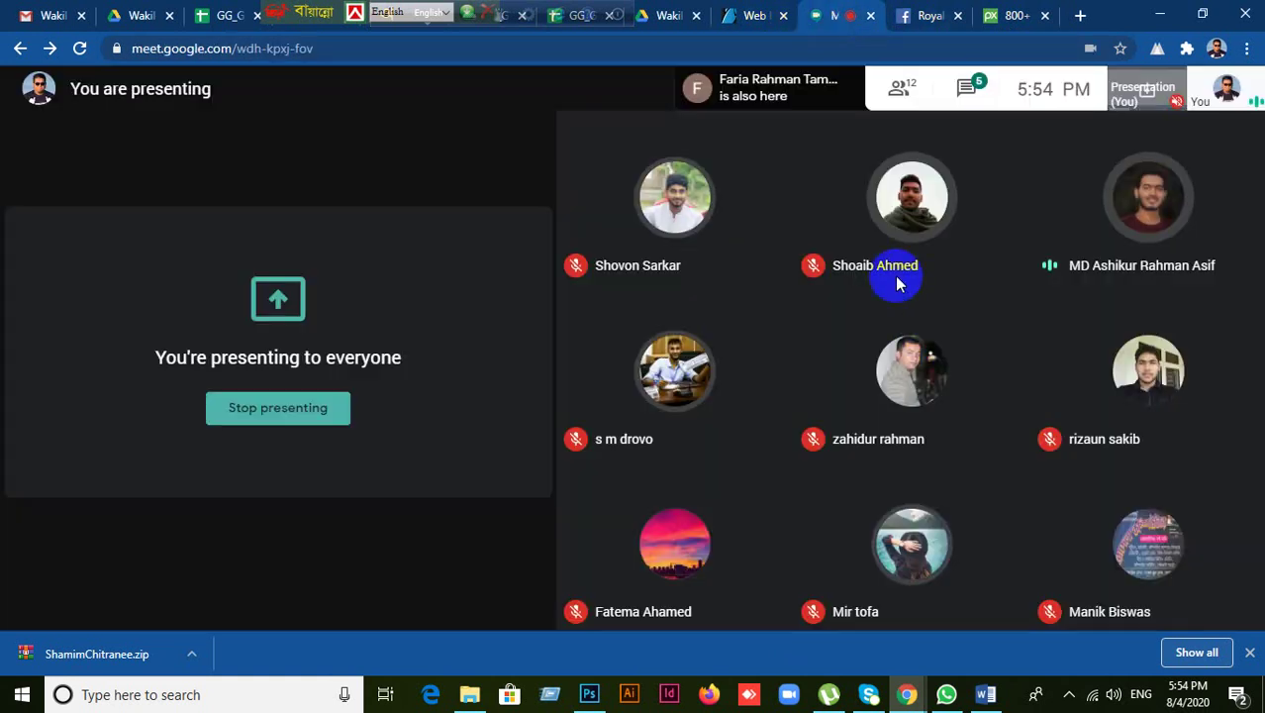
click(966, 88)
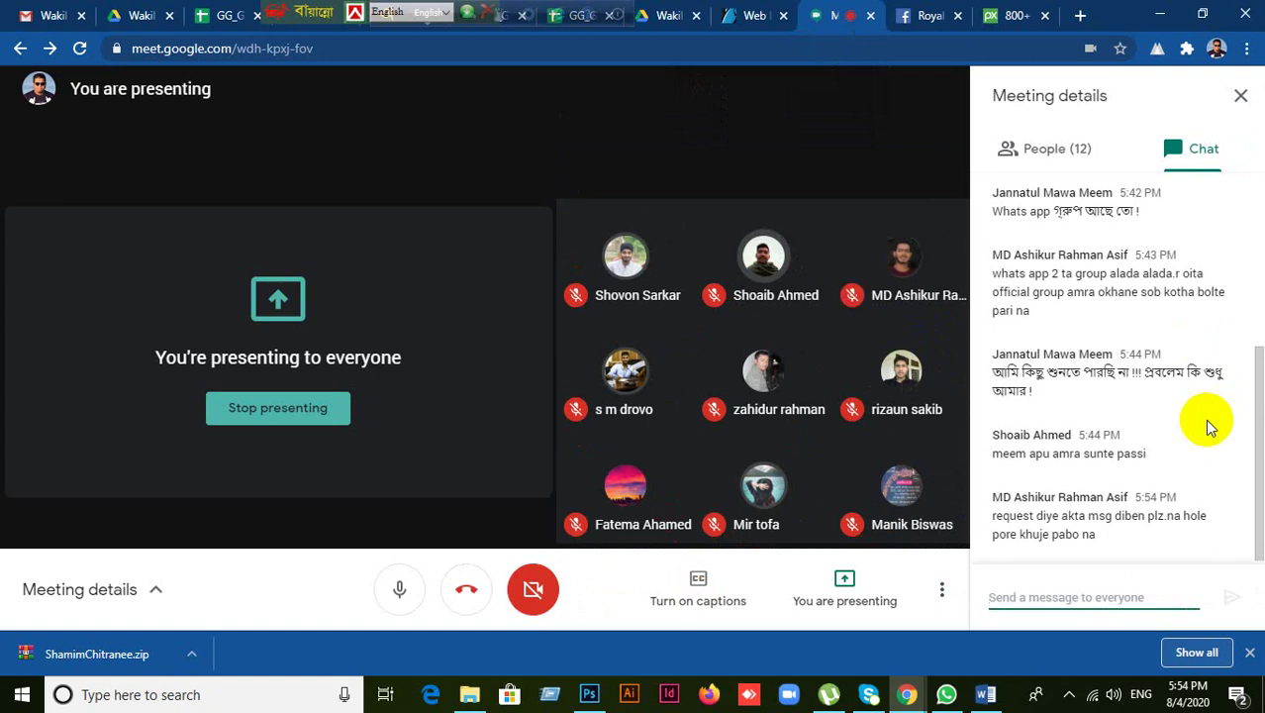
click(1242, 99)
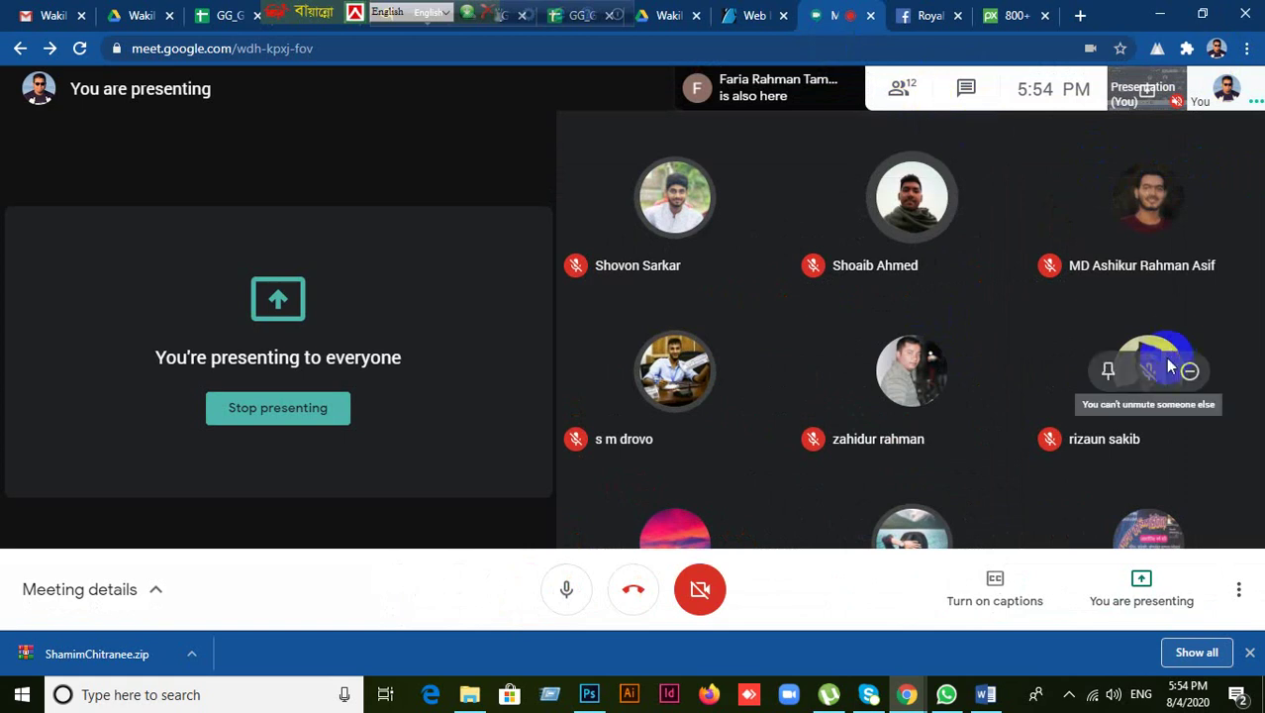
- Review the full list of meeting participants from beginning to end and close it
click(899, 88)
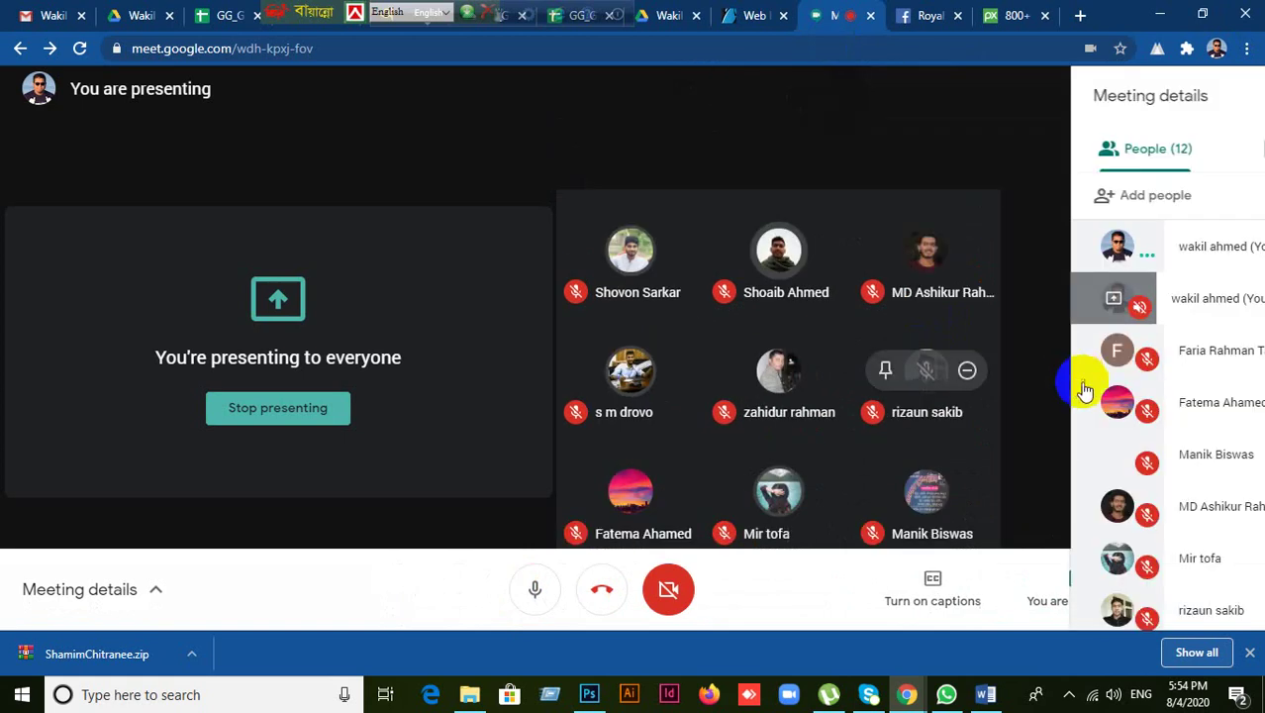
scroll(1171, 443, down, 3)
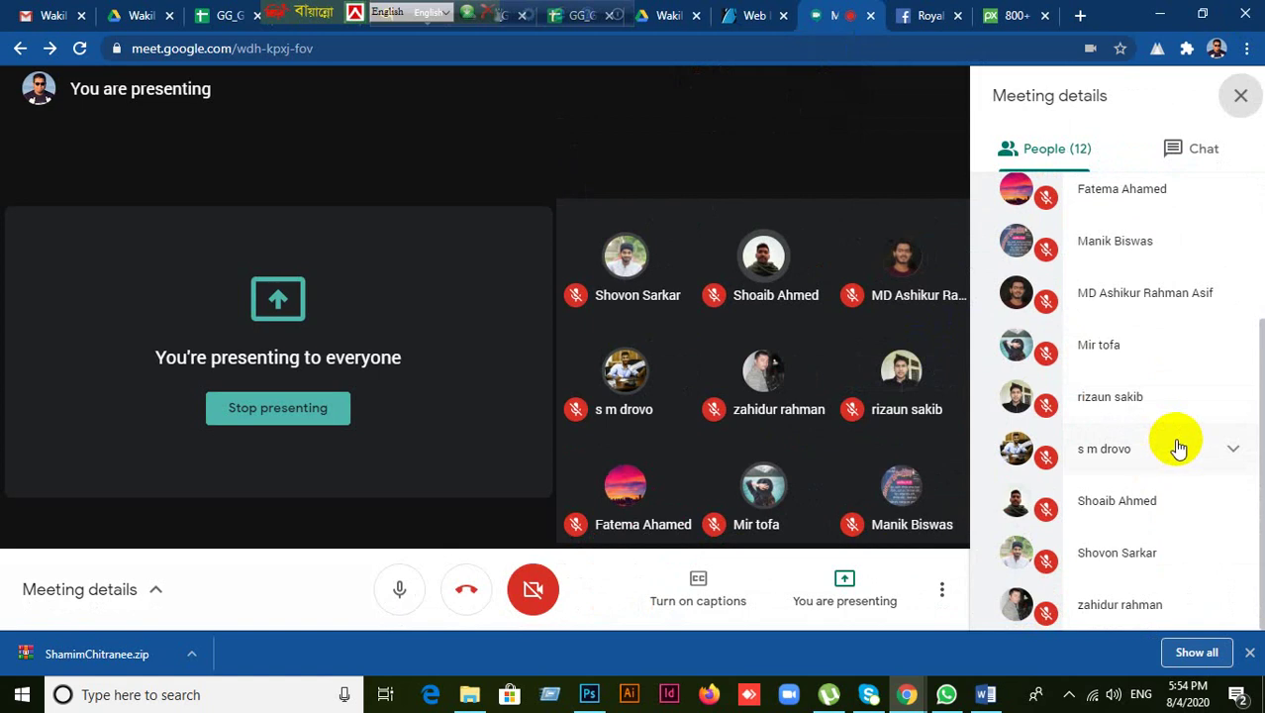
scroll(1177, 447, up, 1)
scroll(1174, 446, up, 1)
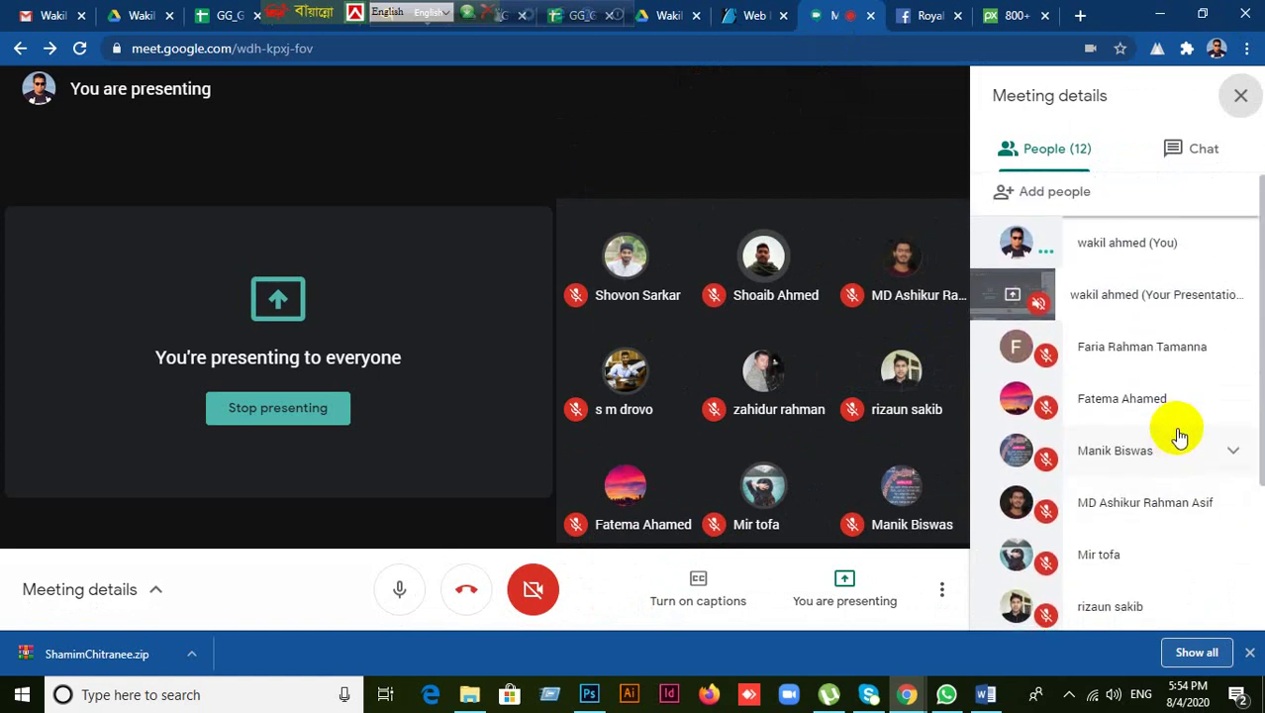
scroll(1178, 441, down, 2)
scroll(1180, 436, up, 2)
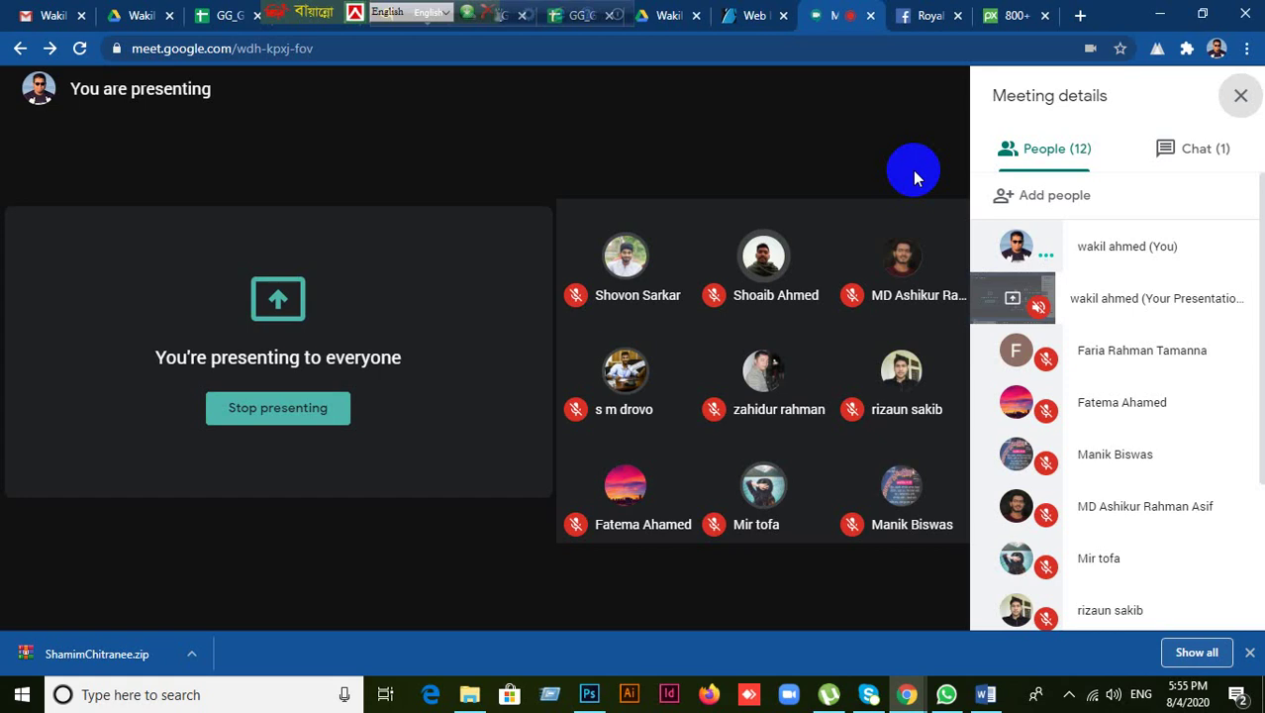
click(1241, 95)
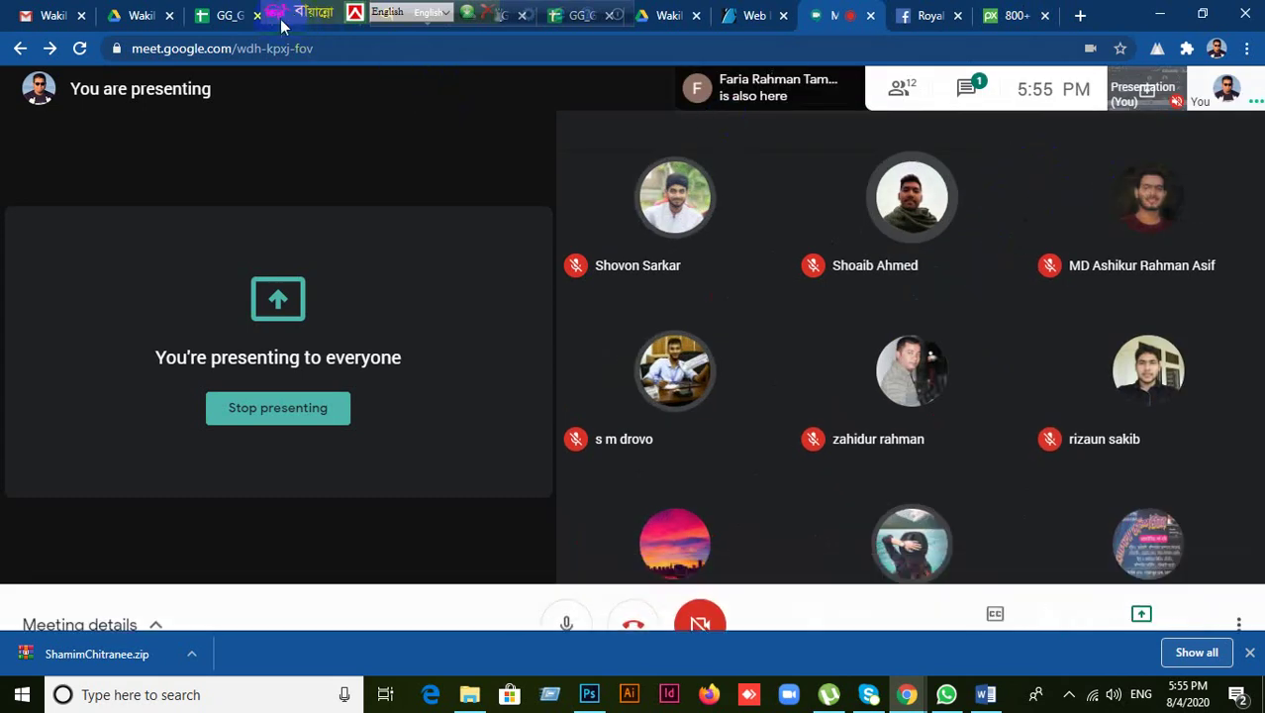
- Move the floating keyboard-language toolbars aside and stop presenting the screen to the meeting
drag(282, 12, 151, 11)
drag(382, 22, 91, 22)
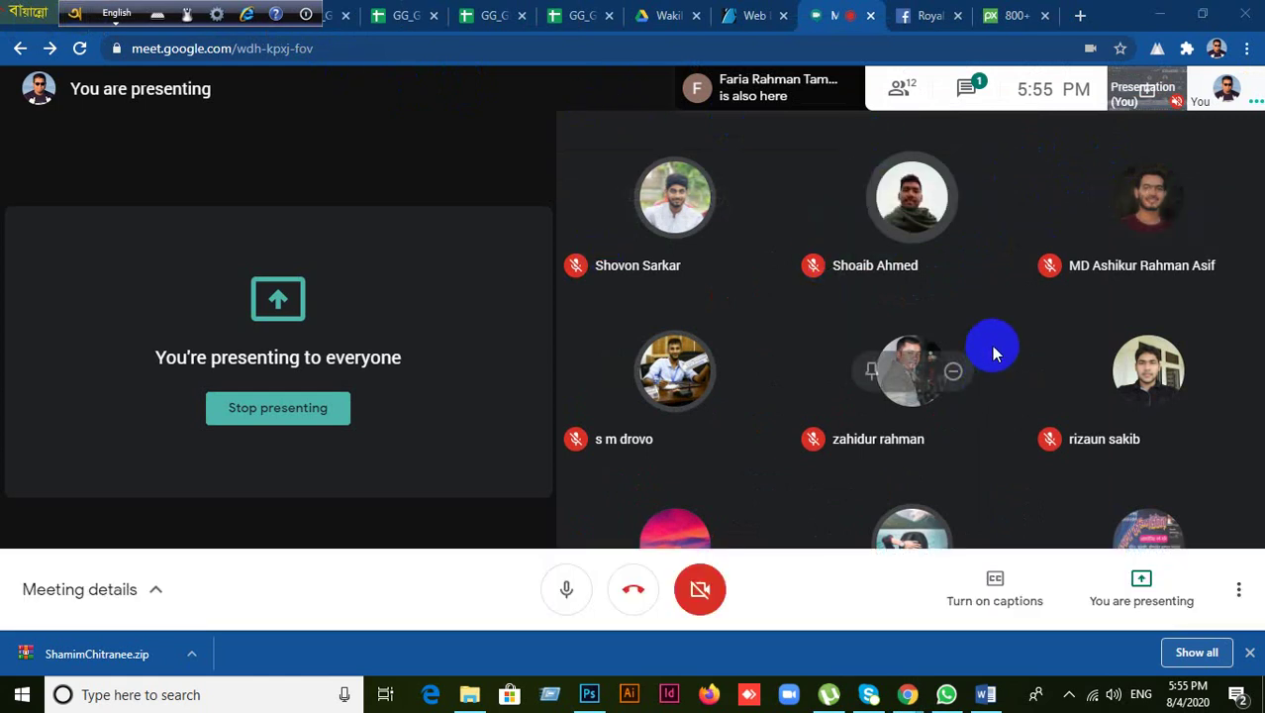
click(1142, 602)
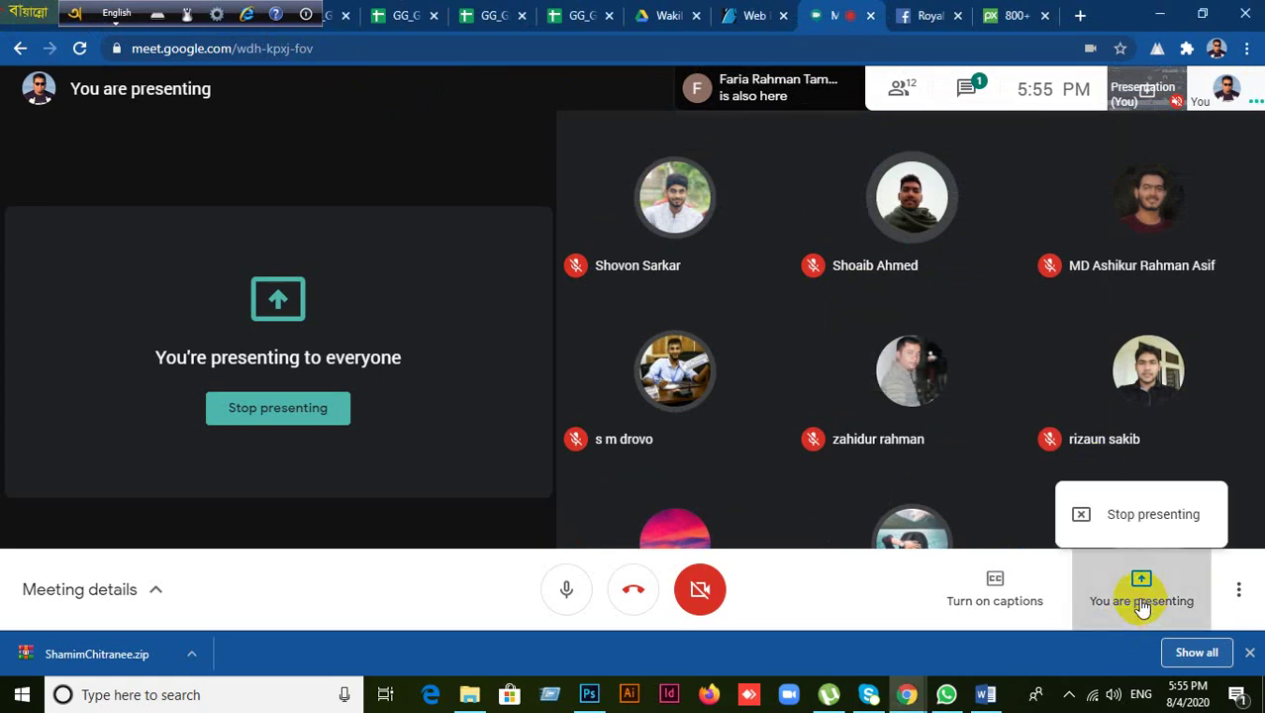
click(1144, 516)
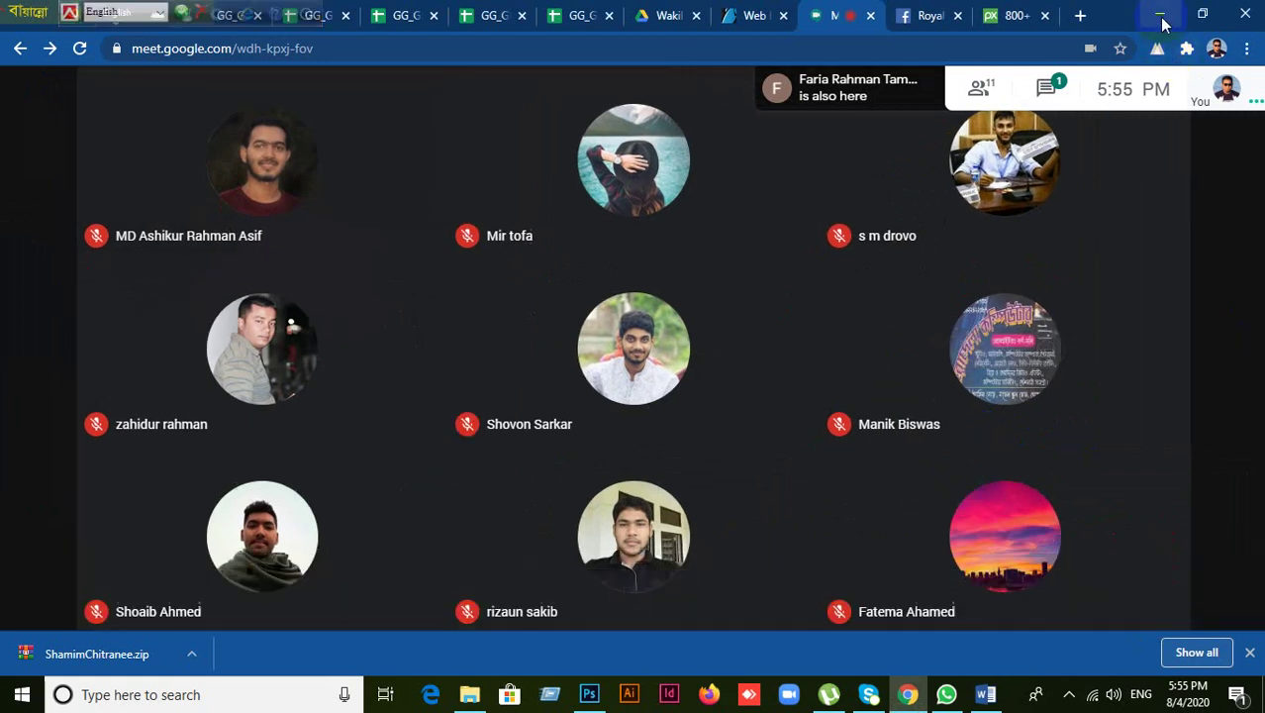
- Minimize both Chrome and Photoshop to show the desktop
click(1162, 18)
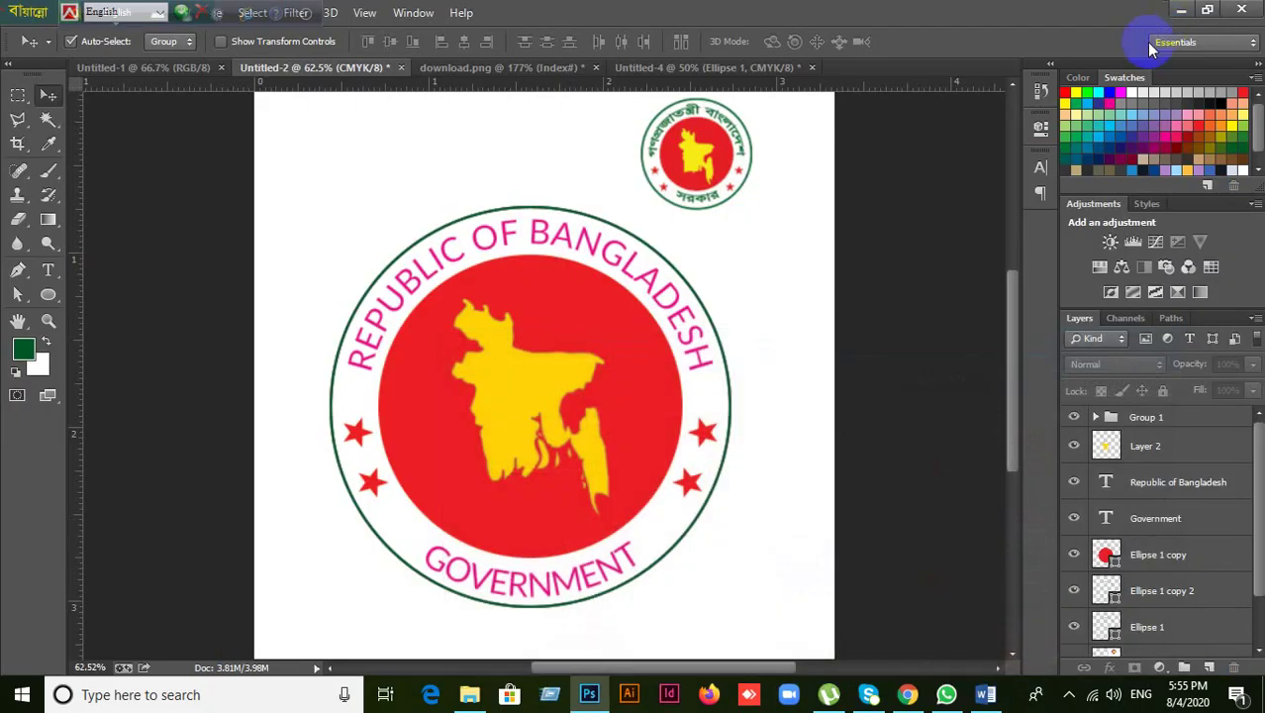
click(1160, 10)
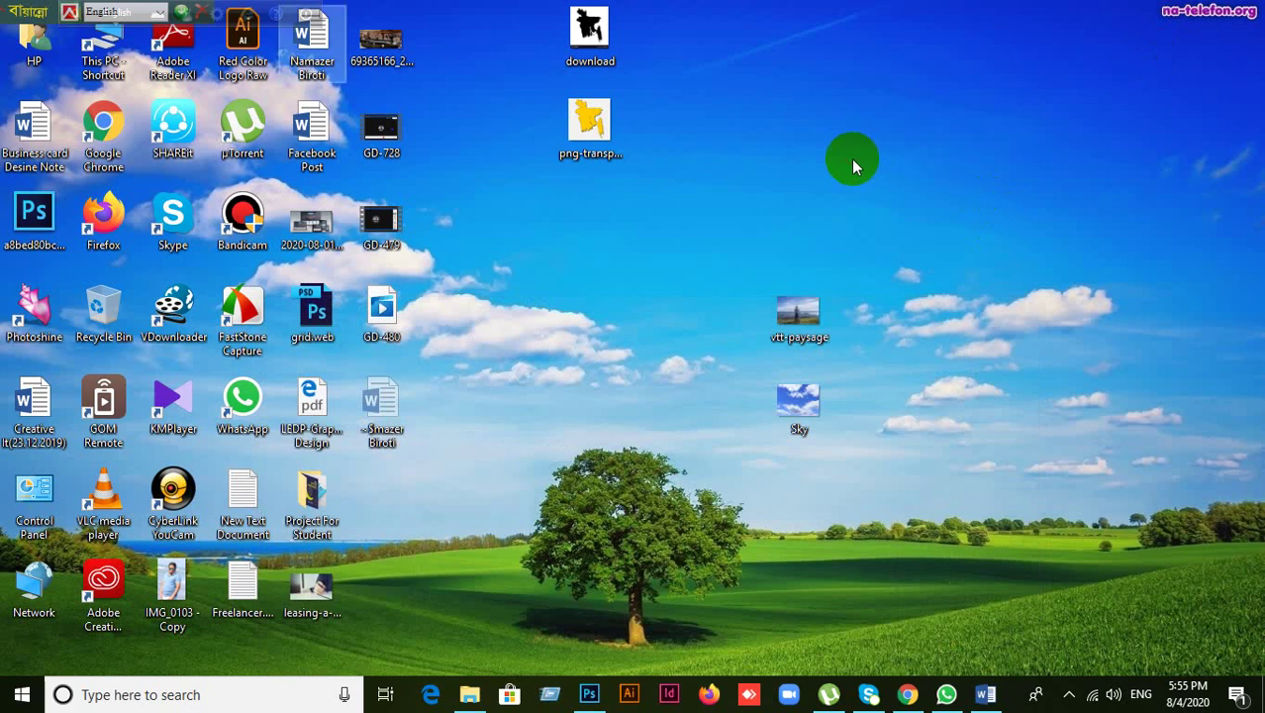